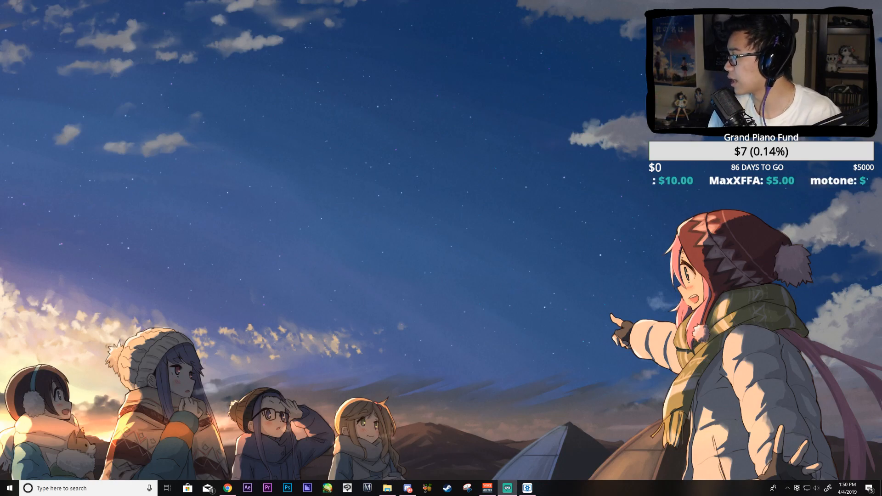
key(alt+Tab)
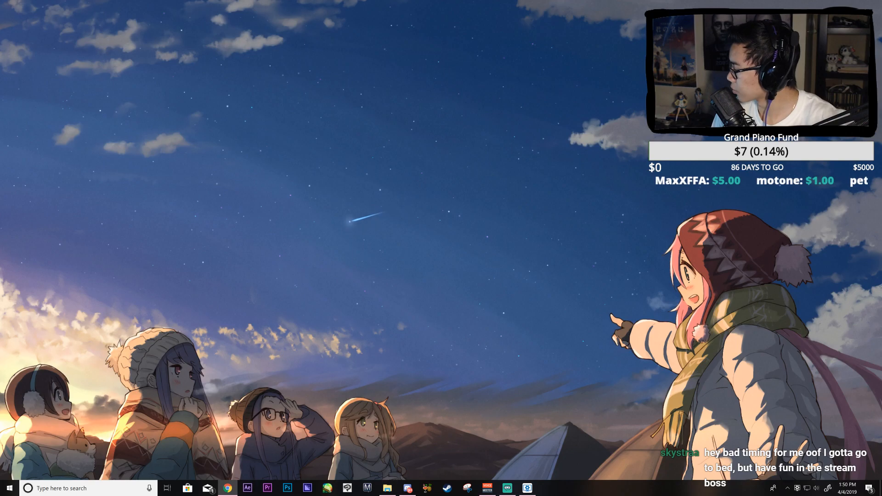
key(alt+Tab)
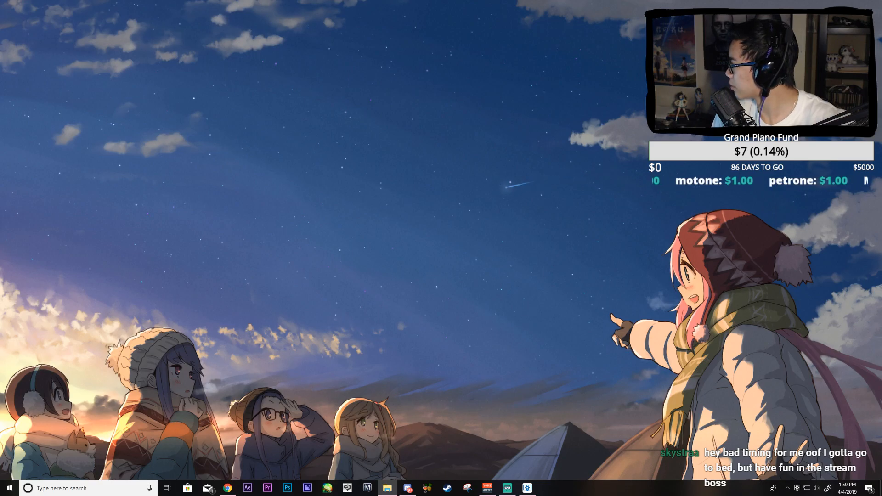
key(alt+Tab)
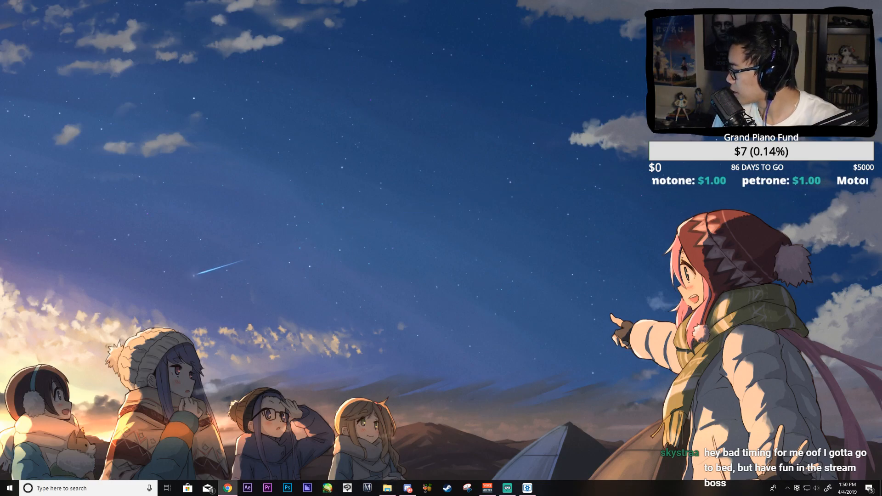
key(alt+Tab)
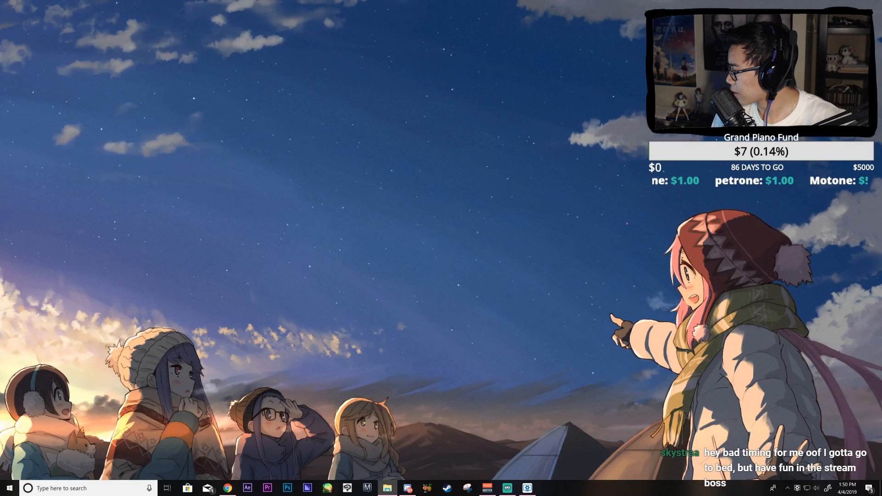
key(alt+Tab)
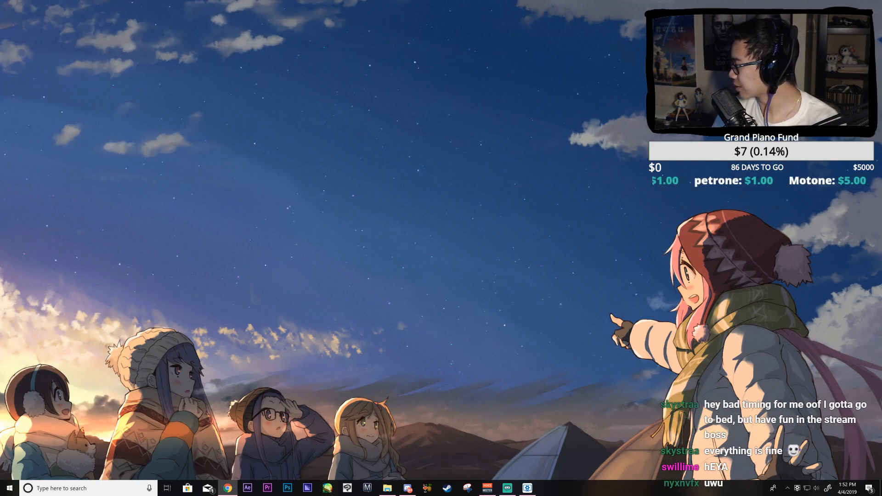
key(alt+Tab)
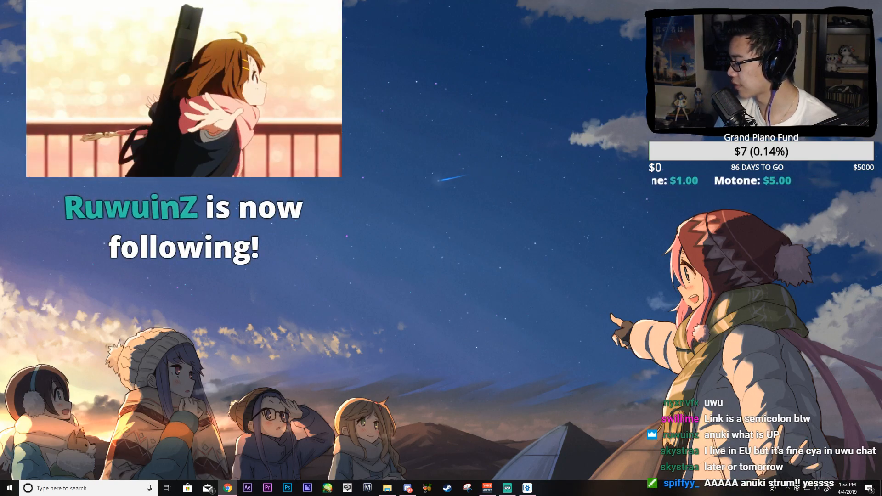
key(alt+Tab)
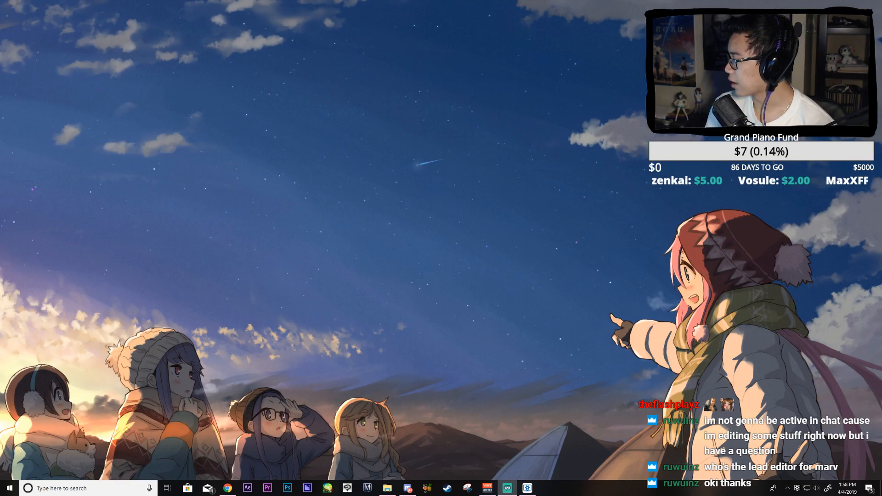
drag(411, 175, 199, 324)
drag(510, 130, 278, 294)
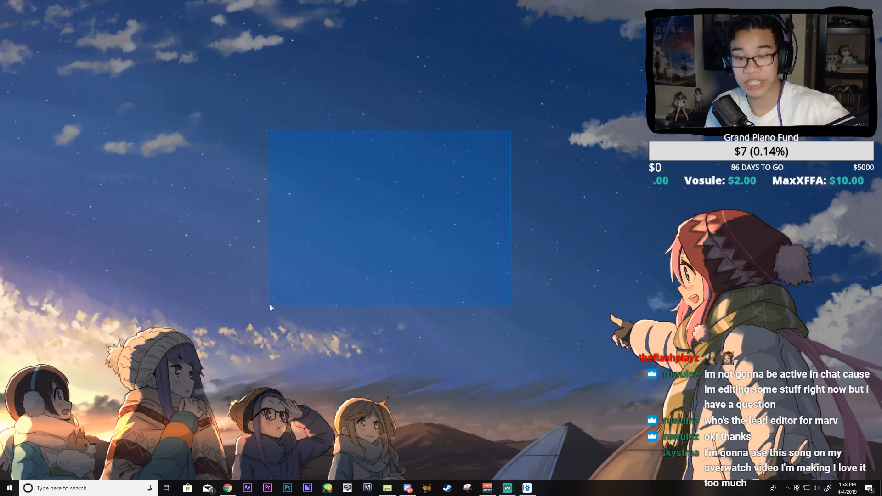
drag(235, 363, 394, 271)
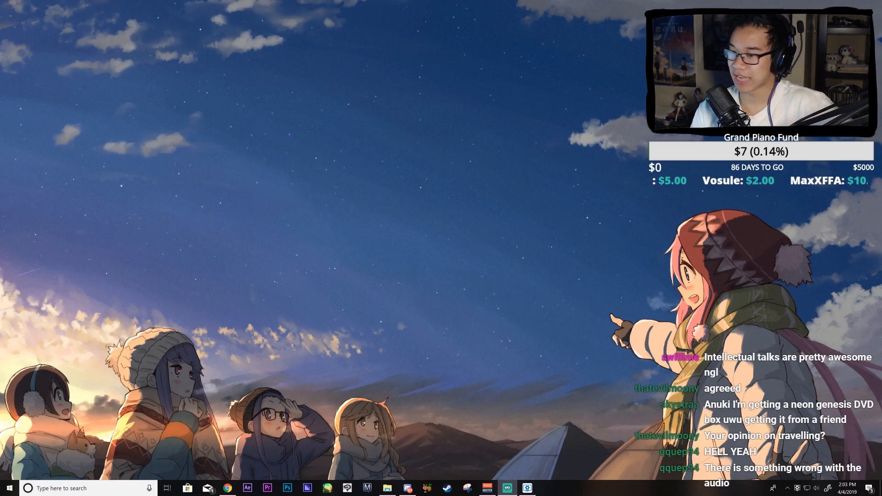
drag(435, 407, 323, 306)
drag(442, 459, 93, 287)
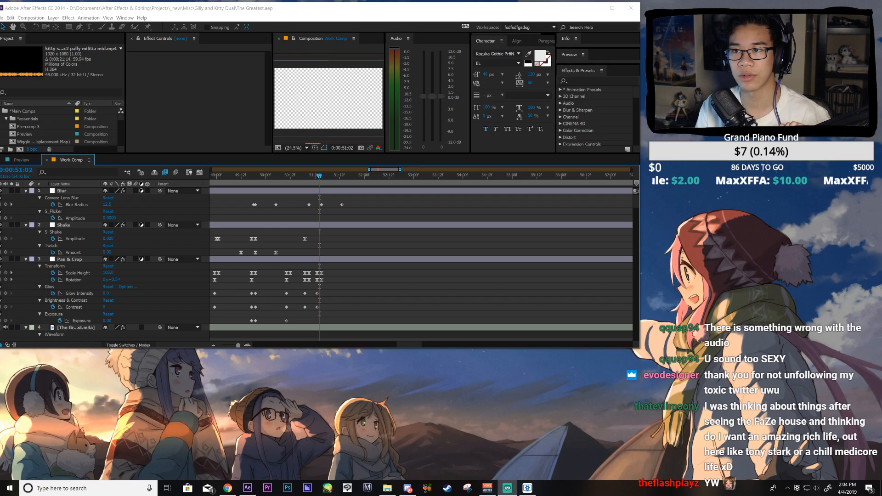
Step: Maximize the After Effects project window, advance Work Comp to 0:00:51:03, and select the layer 9 clip
click(612, 8)
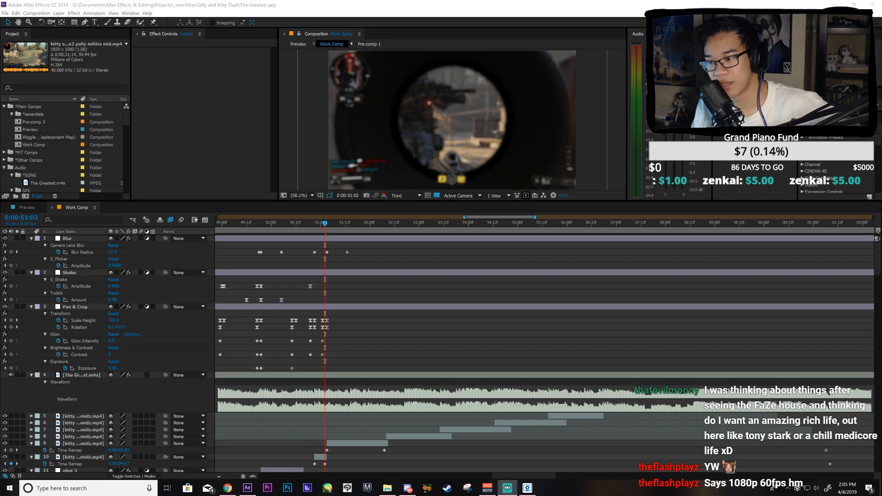
click(422, 283)
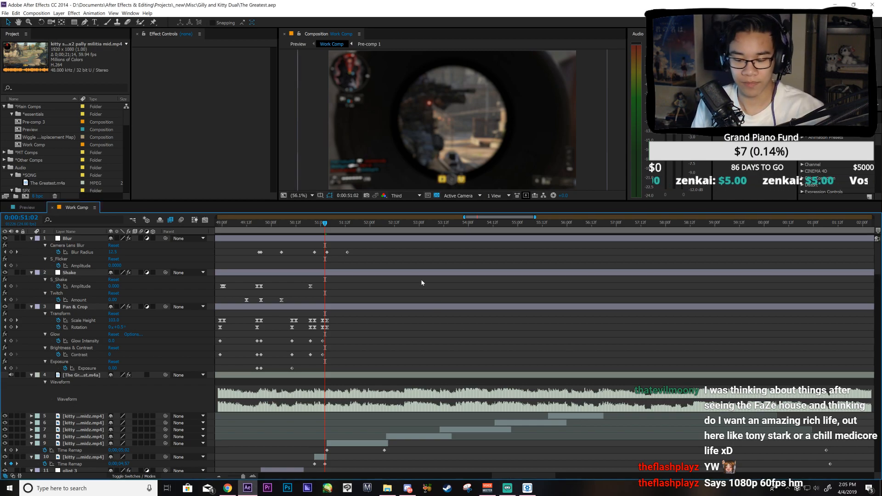
click(338, 444)
key(Page_Down)
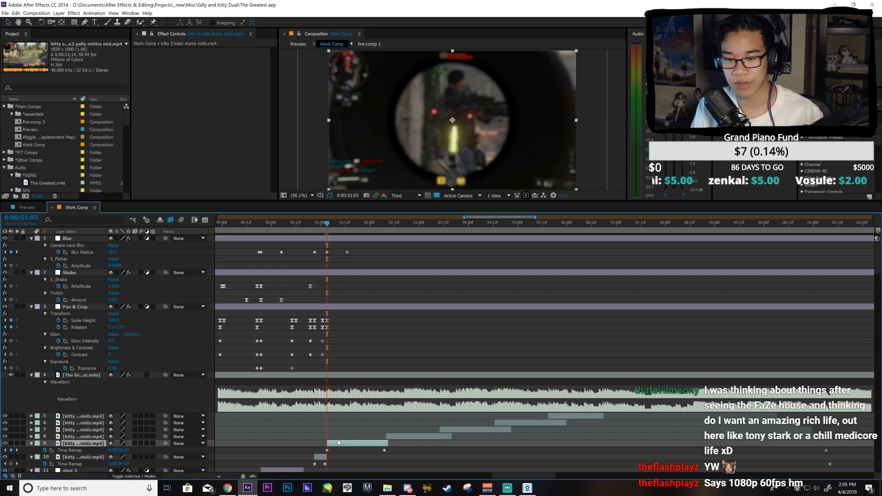
scroll(412, 345, down, 1)
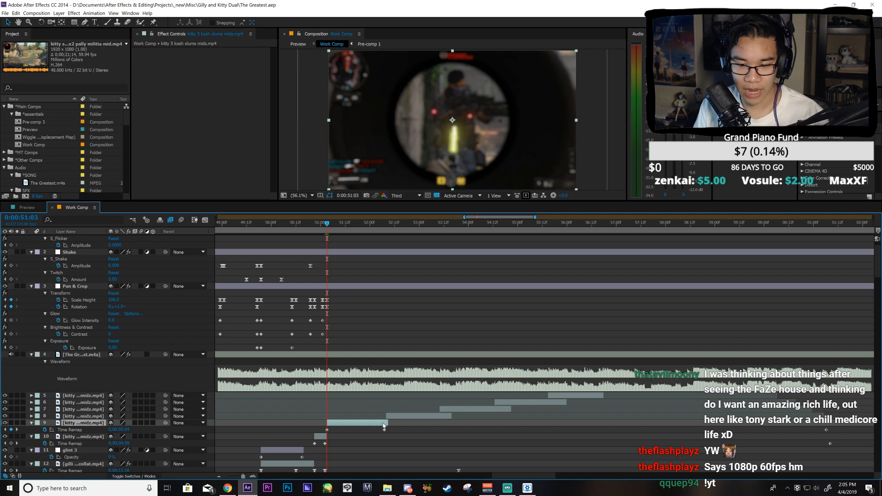
Step: Run a RAM preview of the Preview composition's work area starting at 0:00:48:07
click(26, 207)
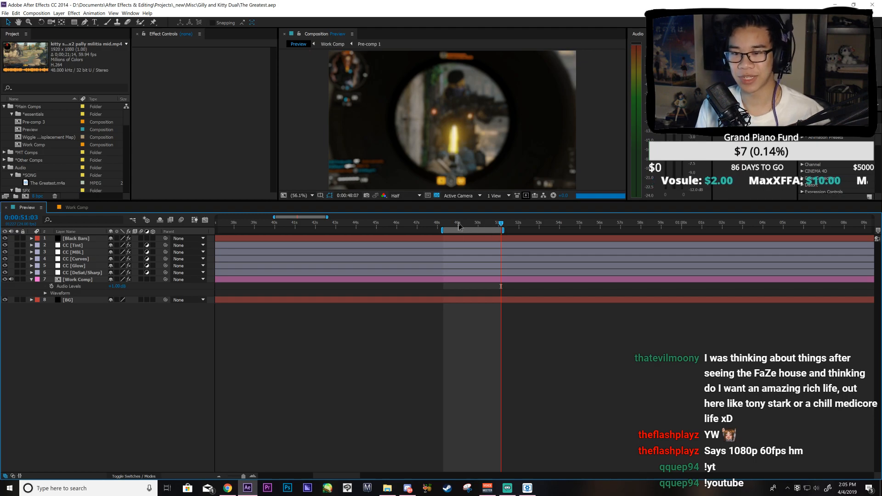
key(equal)
key(equal)
key(KP_0)
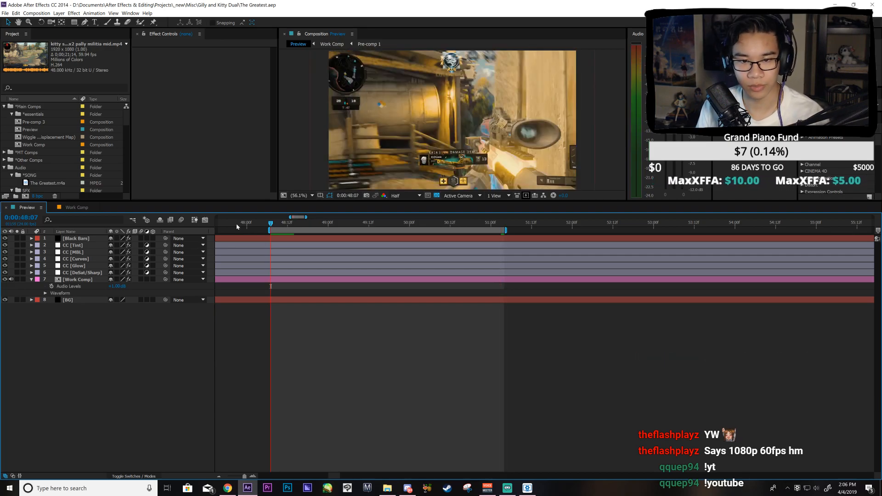
Step: Scrub back through the earlier edits in Work Comp and place the playhead at 0:00:41:00
click(74, 206)
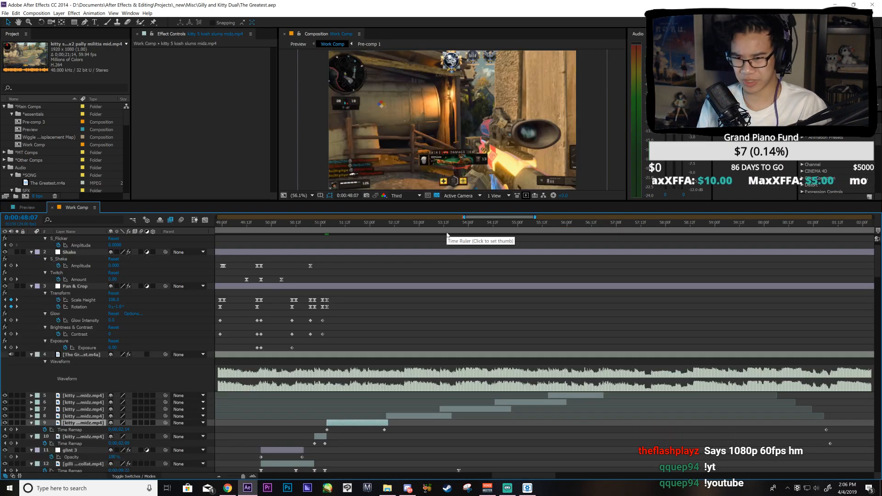
drag(479, 221, 438, 224)
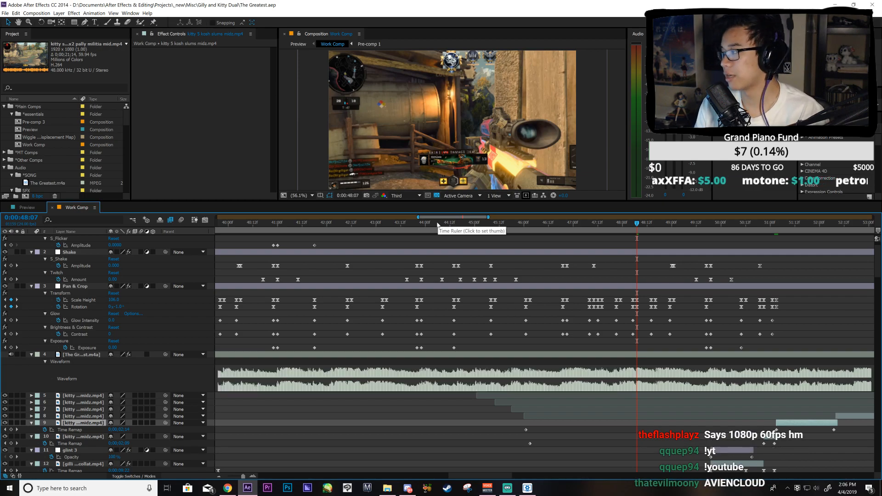
click(424, 224)
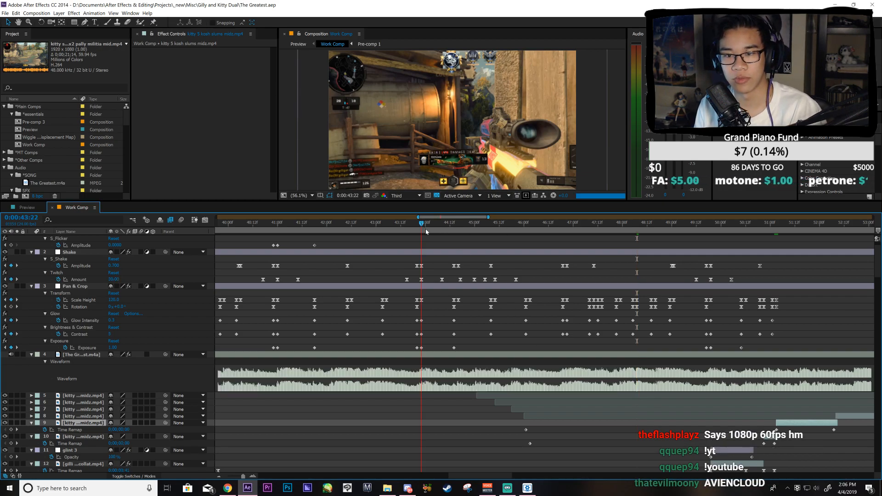
drag(437, 232, 452, 239)
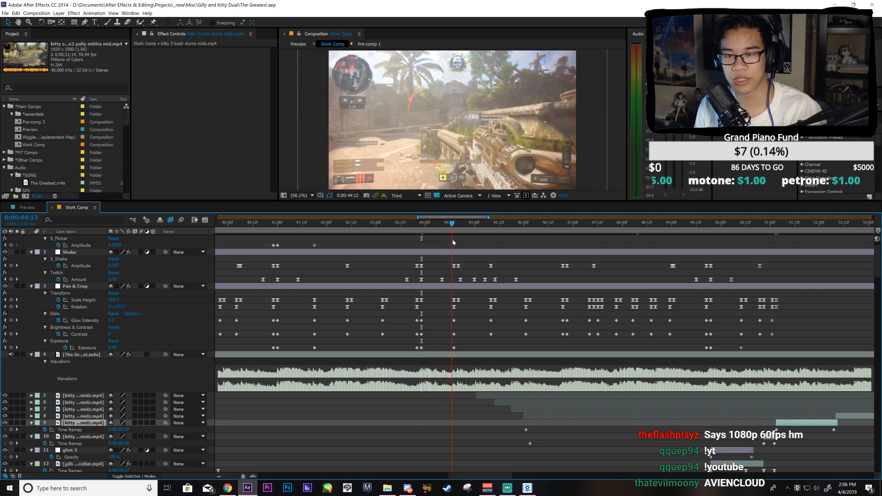
drag(452, 239, 454, 240)
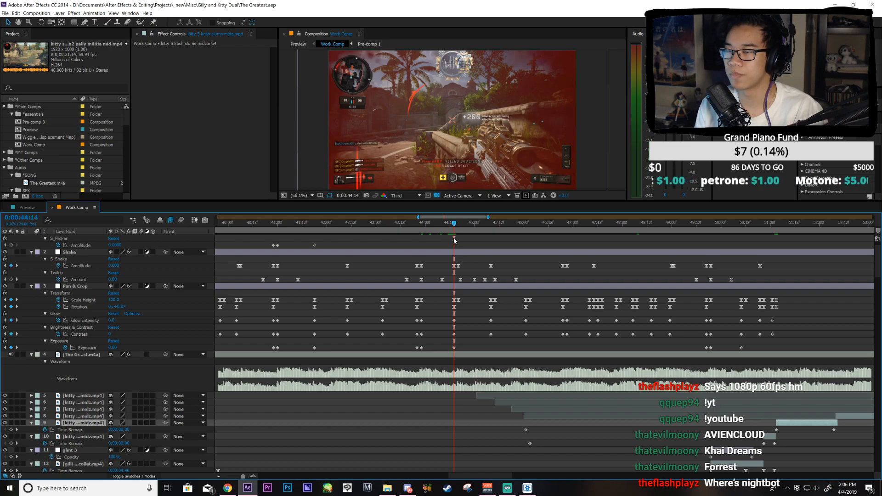
click(421, 226)
drag(421, 225, 284, 246)
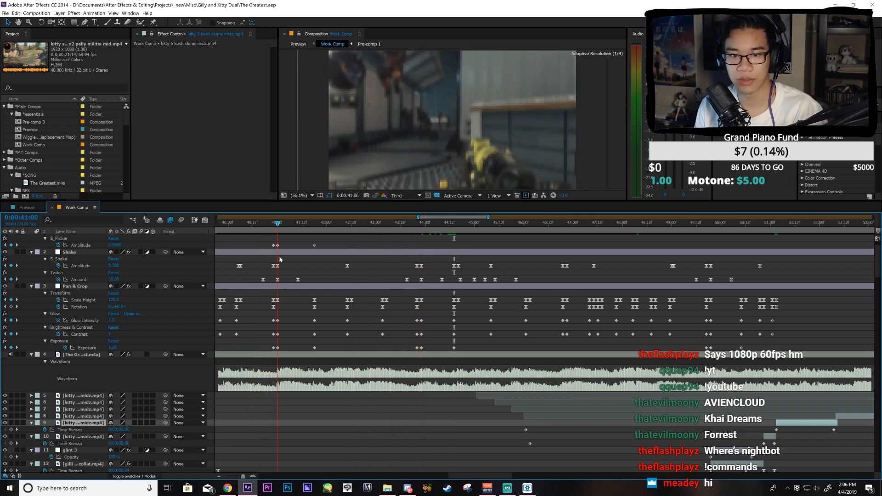
key(space)
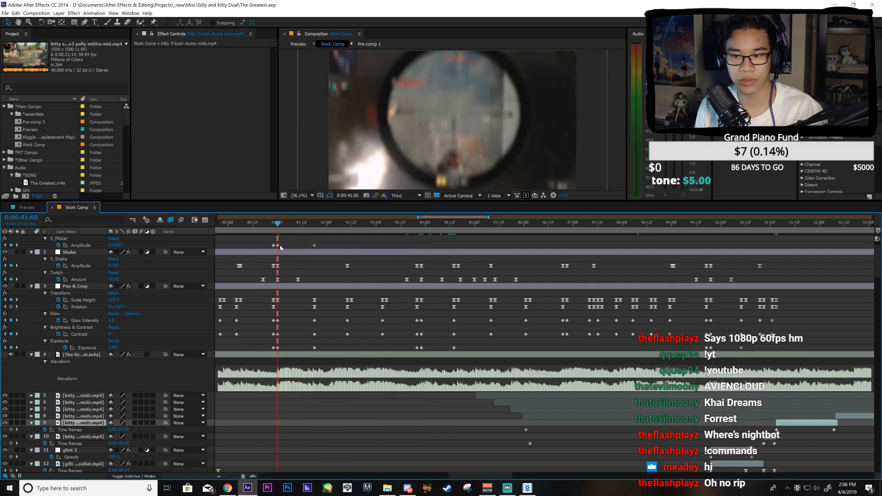
Step: Start the Preview composition's work area at 0:00:41:00, render its preview through 0:00:51:02, and dismiss the disk cache warning
click(24, 208)
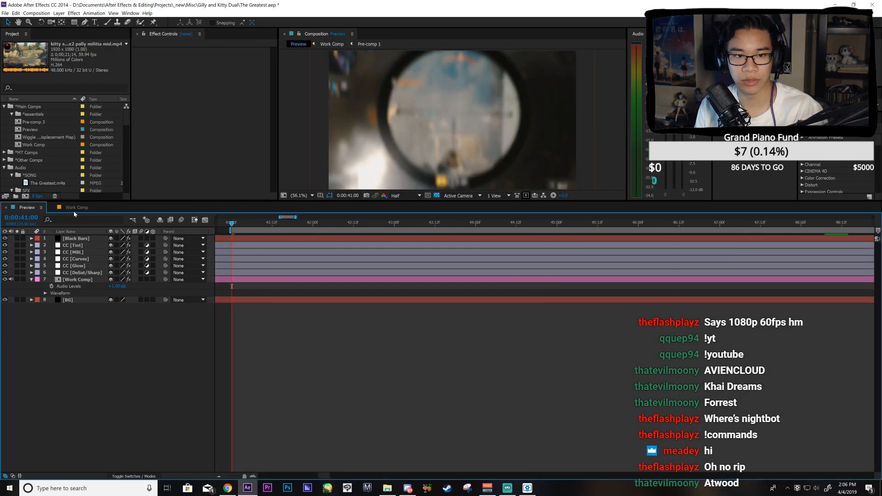
key(shift+Escape)
drag(617, 228, 278, 260)
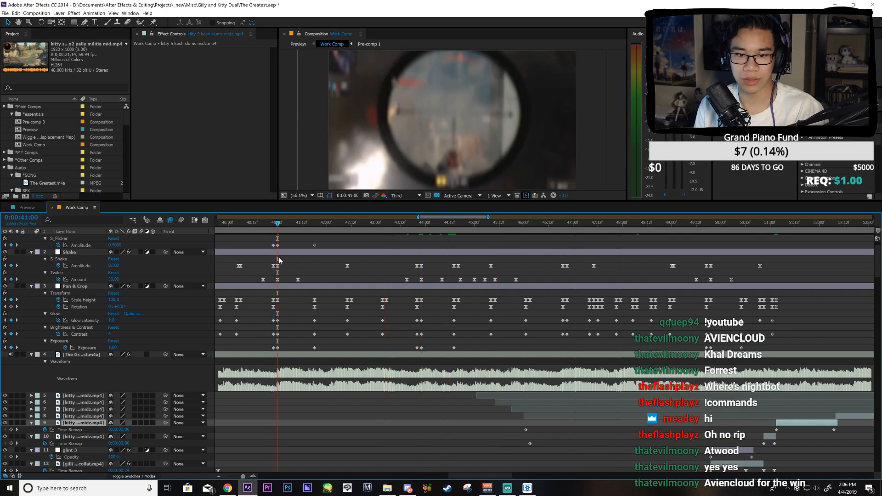
click(31, 208)
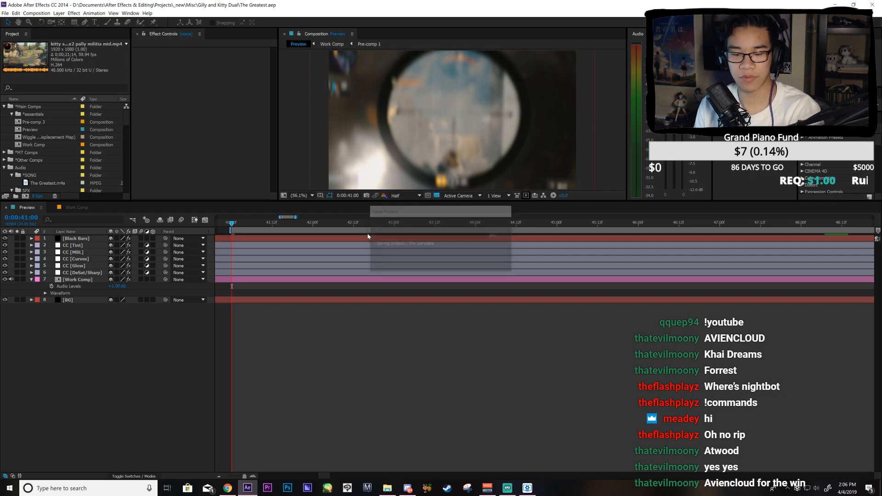
key(space)
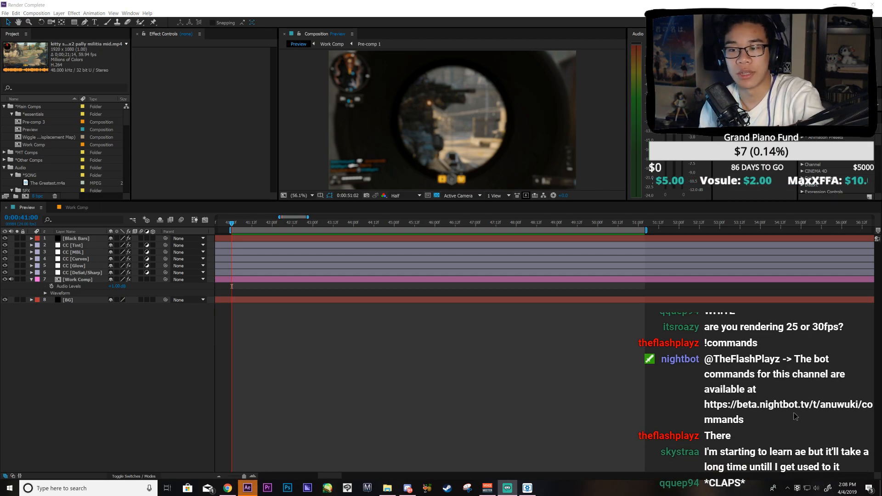
click(528, 359)
key(space)
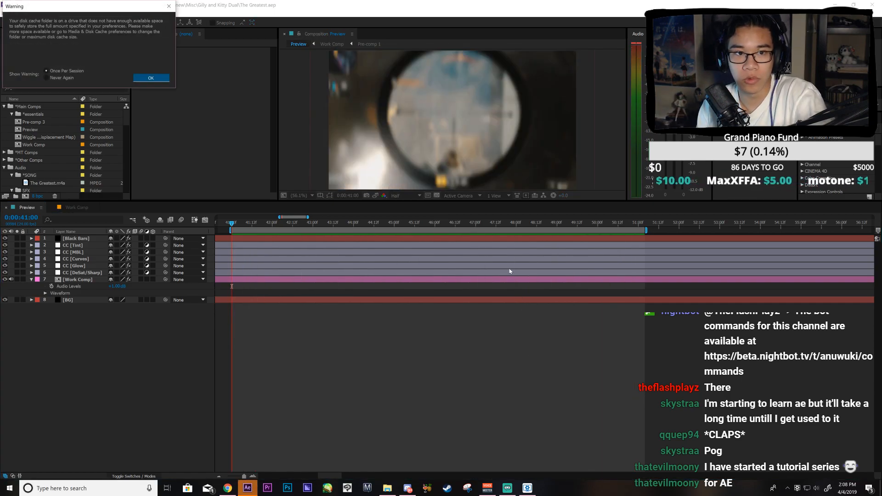
click(151, 79)
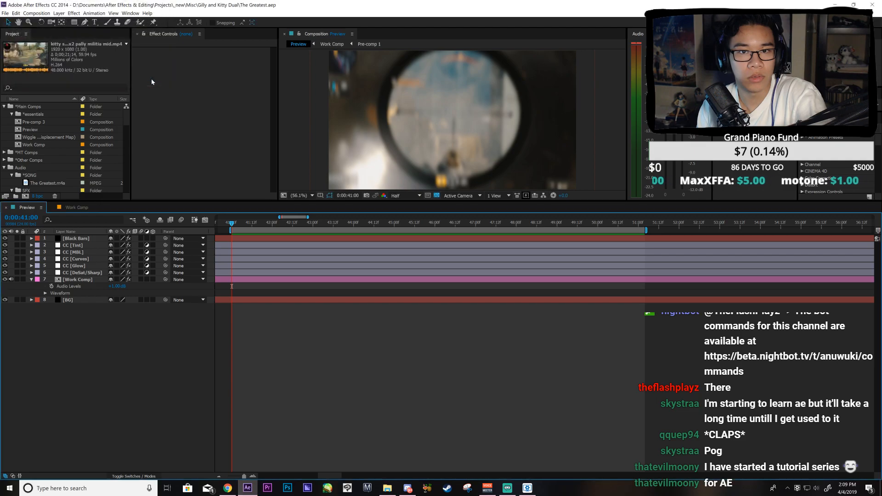
Step: Empty the disk cache in the Media & Disk Cache preferences, confirm the file deletion, and accept the preferences
click(16, 13)
mouse_move(36, 13)
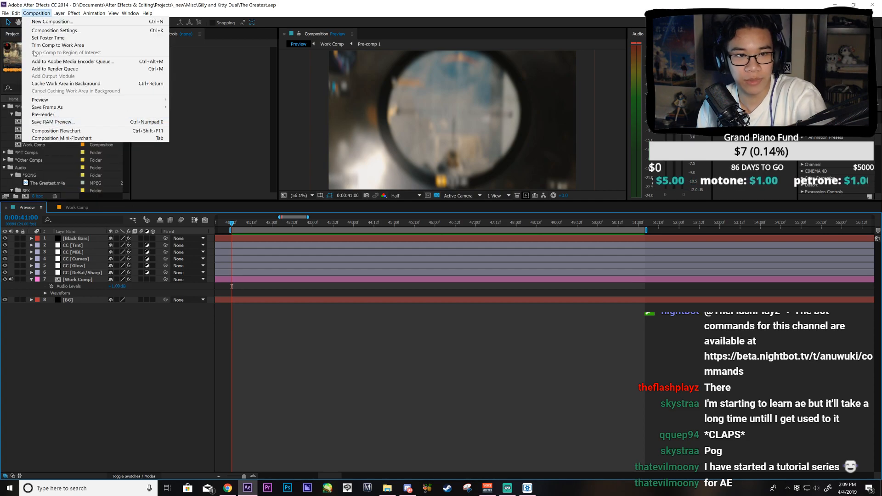
click(16, 14)
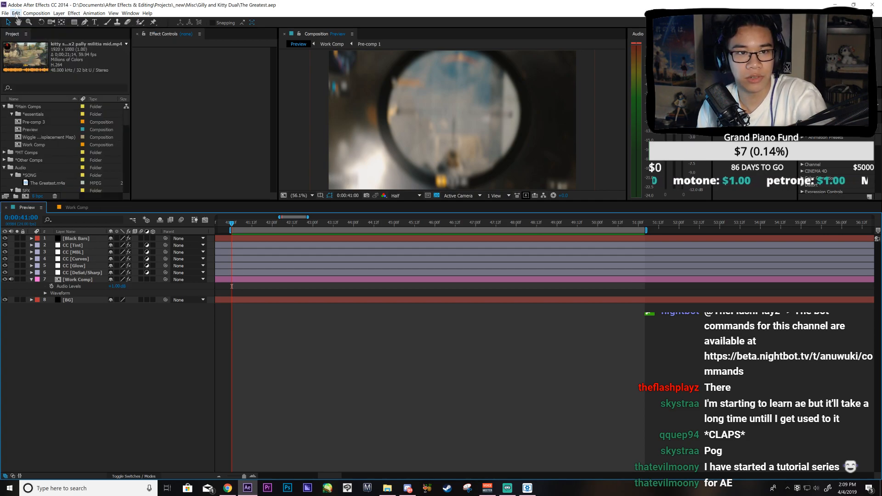
click(17, 13)
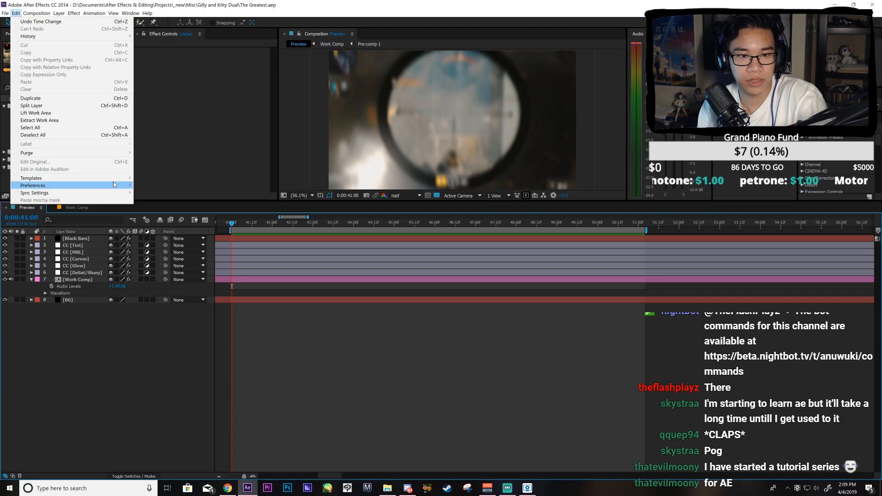
mouse_move(110, 186)
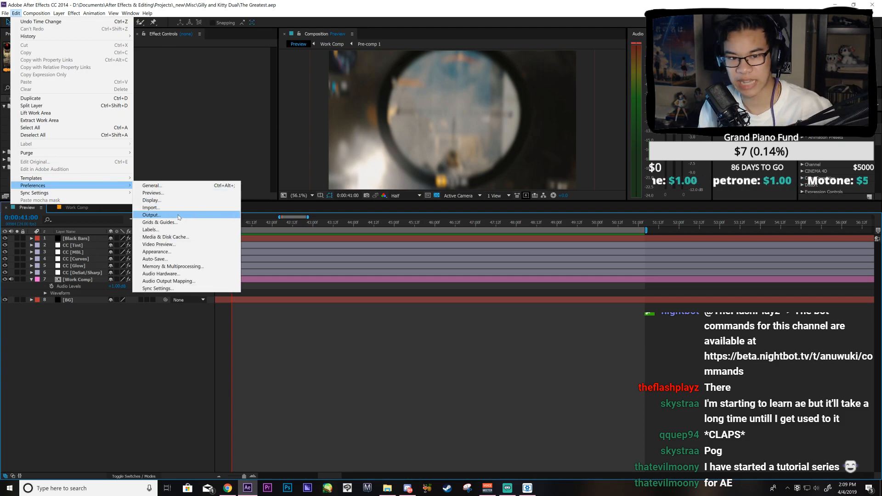
click(178, 236)
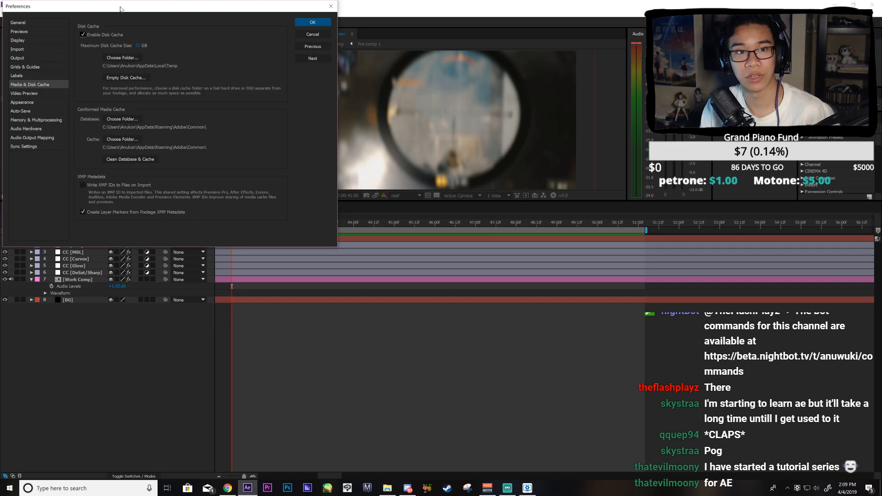
click(460, 227)
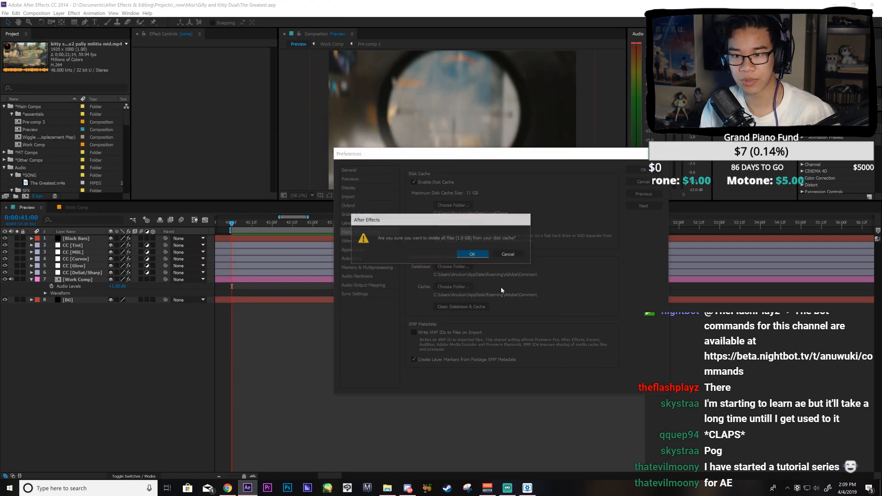
click(478, 254)
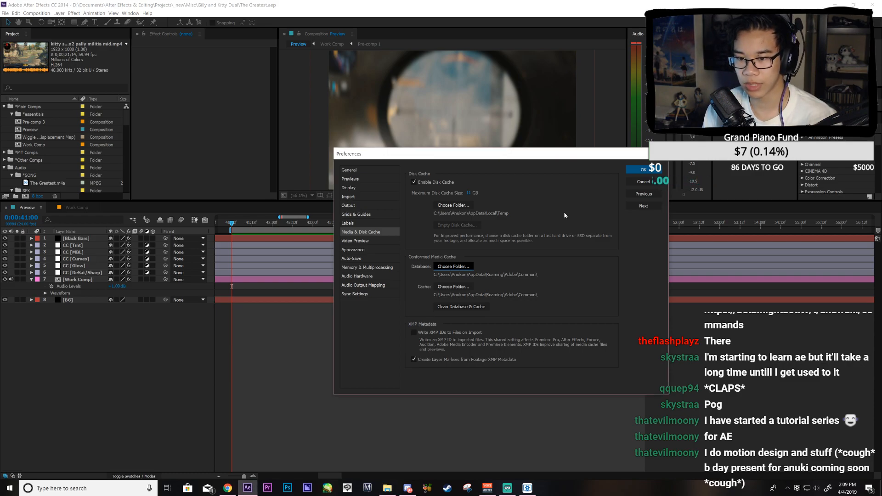
click(642, 169)
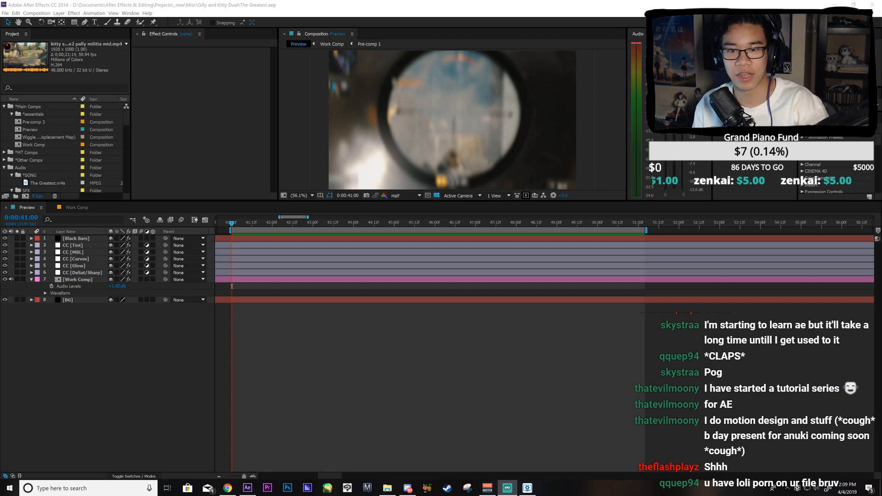
Step: Play back the Preview composition, and place the Work Comp playhead at the cut at 0:00:46:21
key(space)
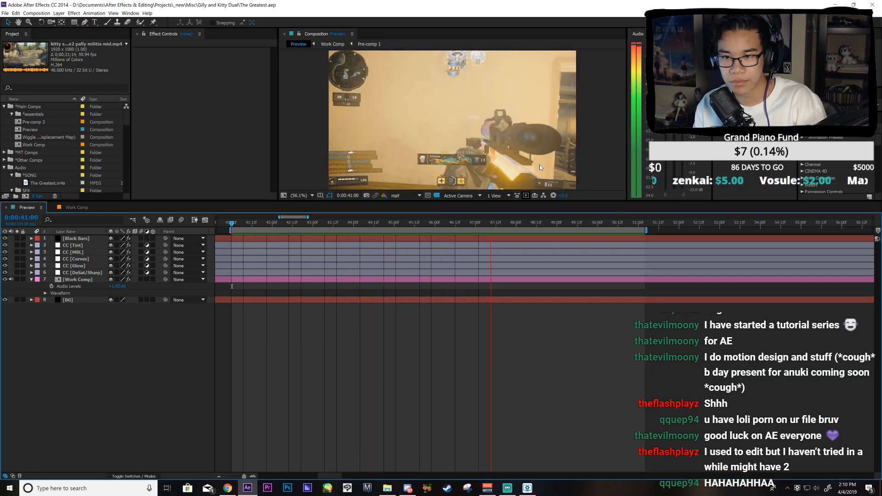
key(space)
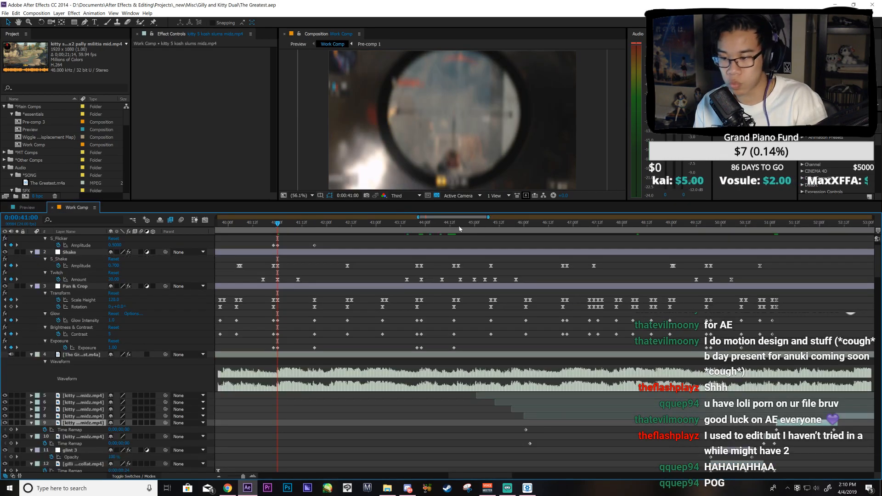
drag(460, 225, 596, 306)
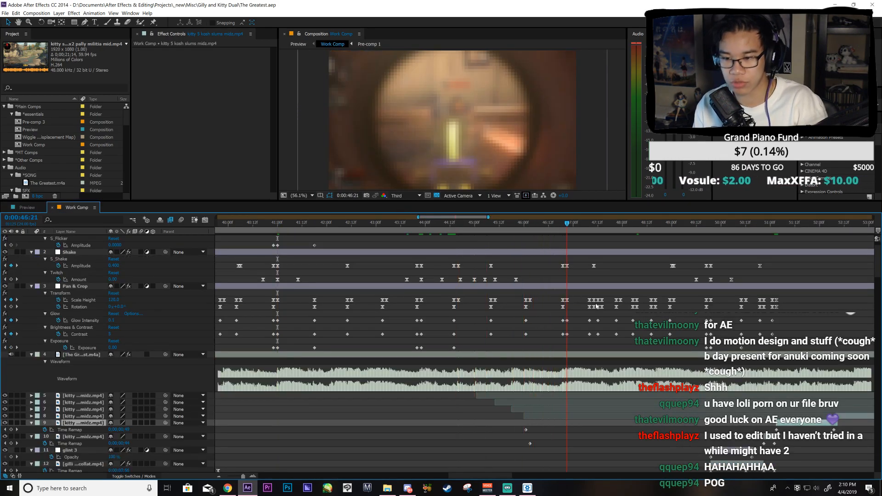
scroll(710, 360, down, 5)
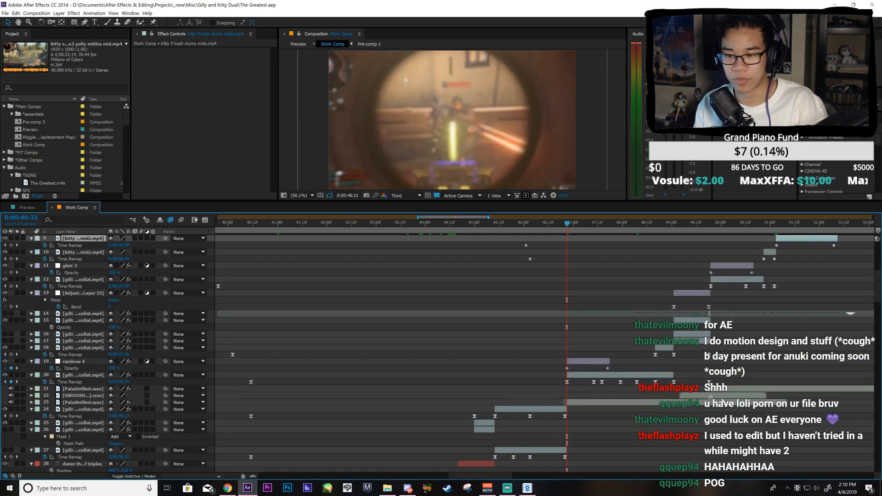
Step: Duplicate the SWOOSH [BASS].wav layer, shift the copy earlier to span the 0:00:46:21 cut, and place it below the lower PaladinShot.wav layer
click(723, 397)
key(ctrl+d)
drag(724, 397, 580, 397)
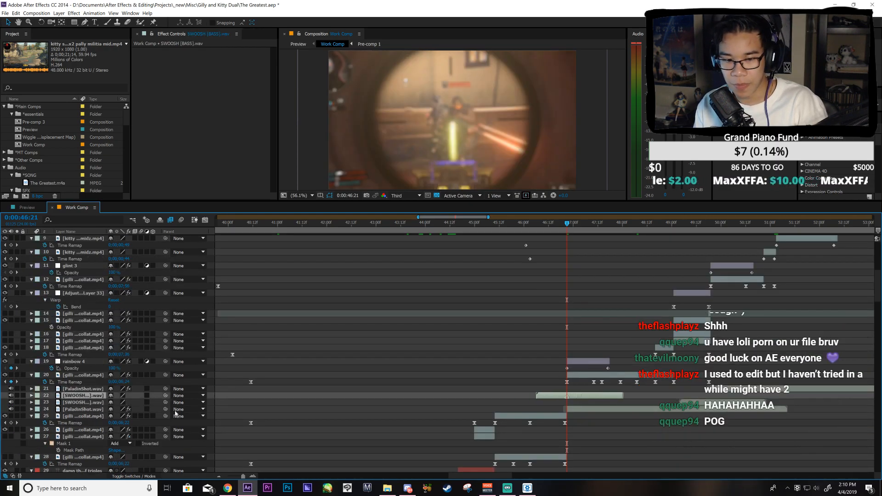
drag(82, 396, 84, 412)
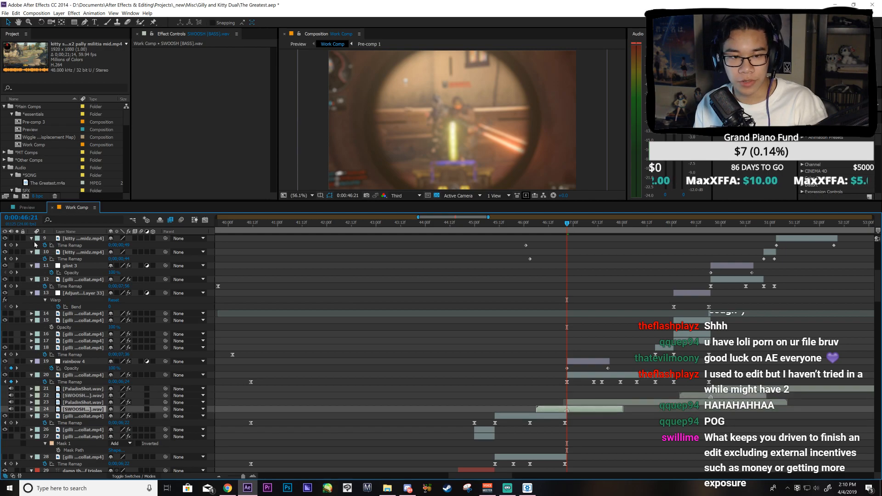
click(27, 207)
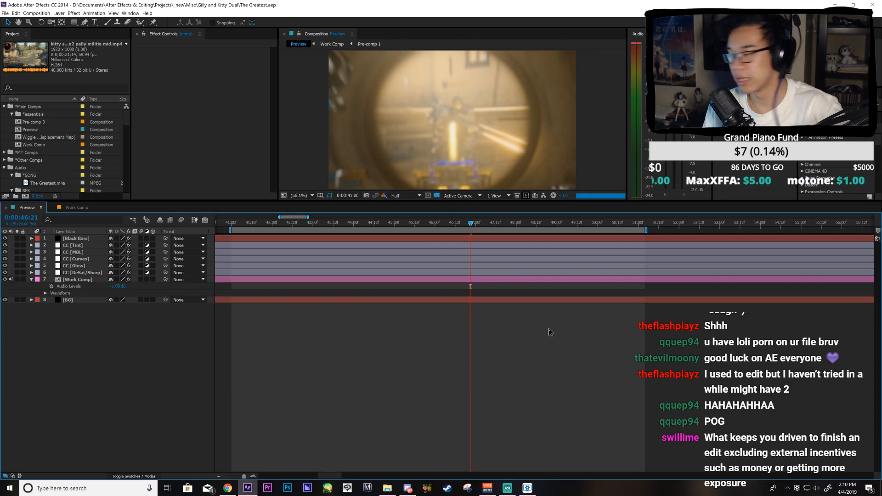
key(KP_0)
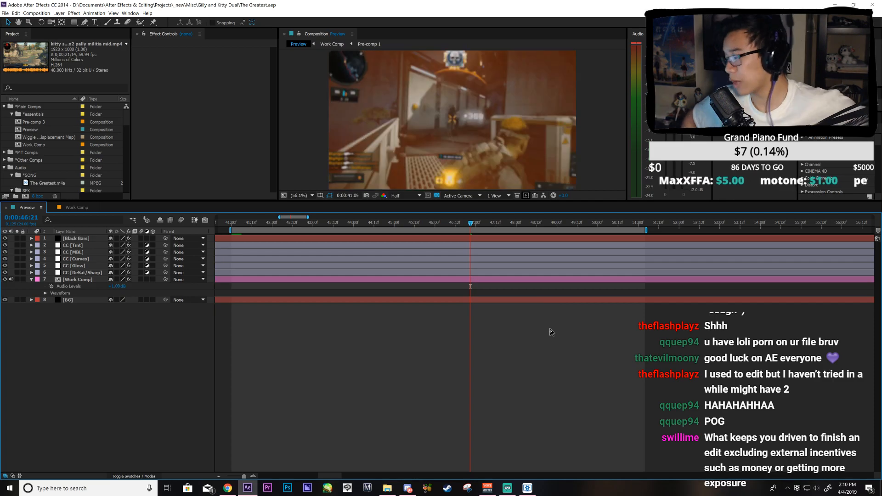
key(space)
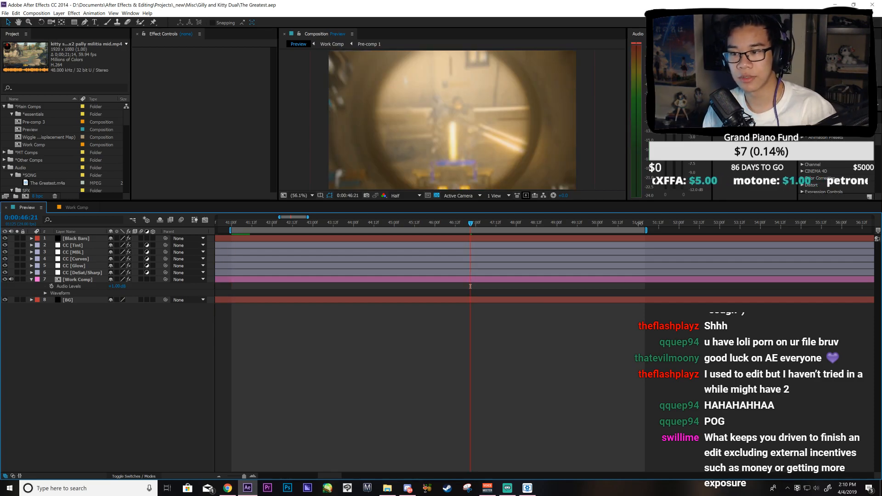
Step: Move the playhead to 0:00:50:03 through Work Comp, and run a RAM preview of the Preview composition's work area
click(69, 208)
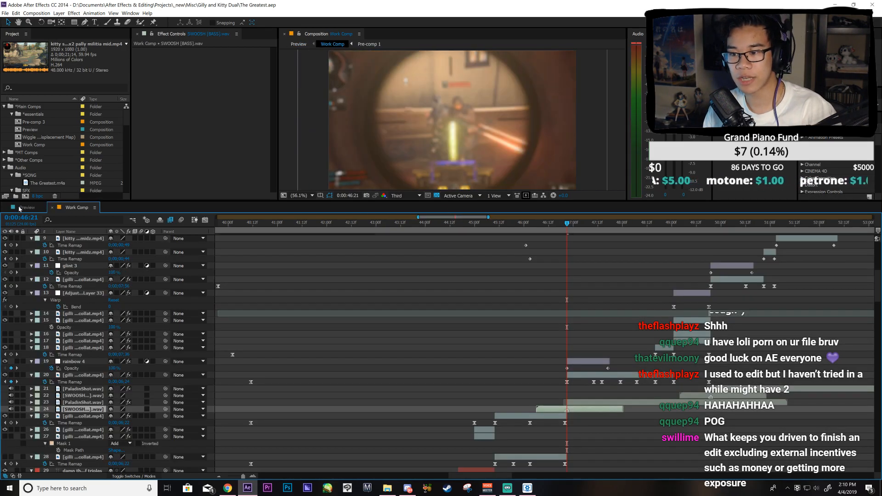
click(767, 223)
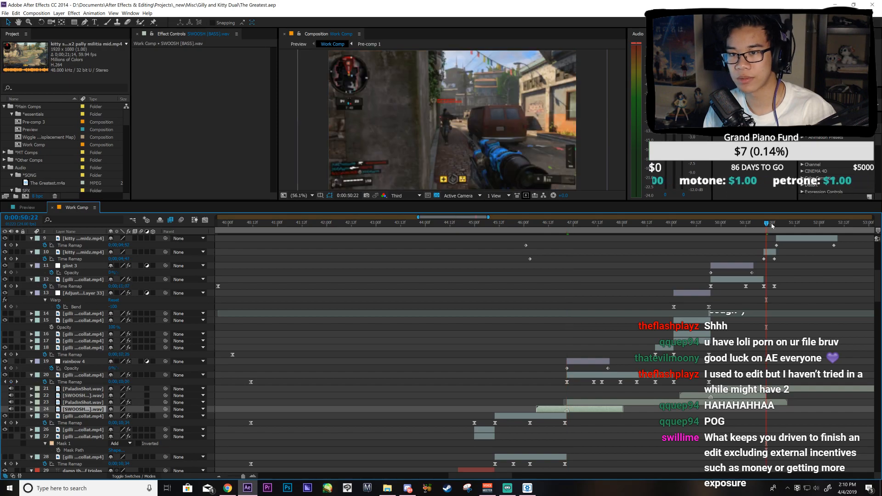
click(25, 208)
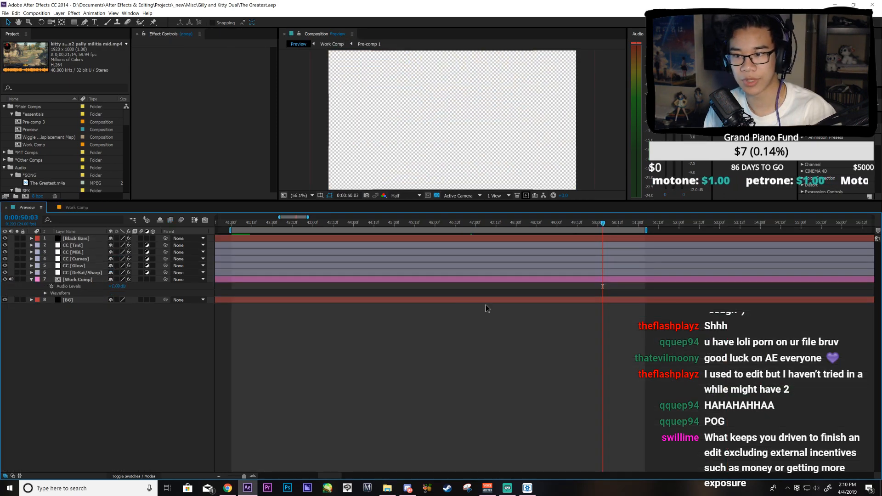
key(space)
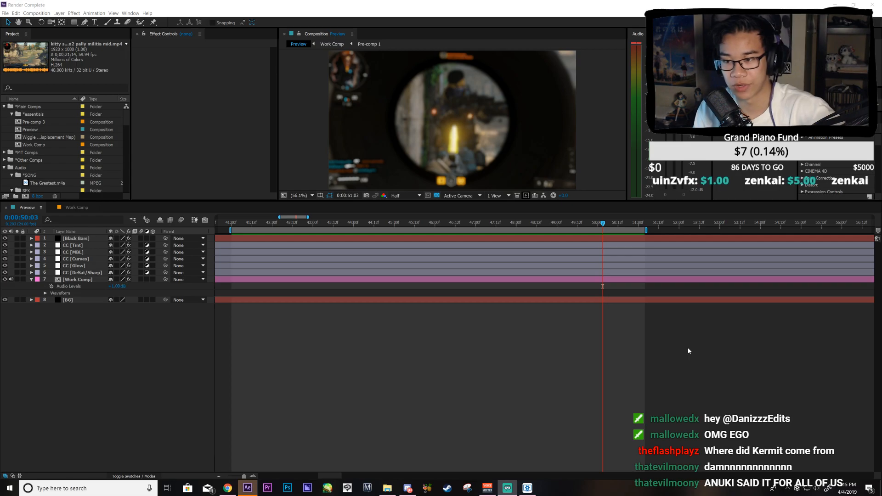
key(space)
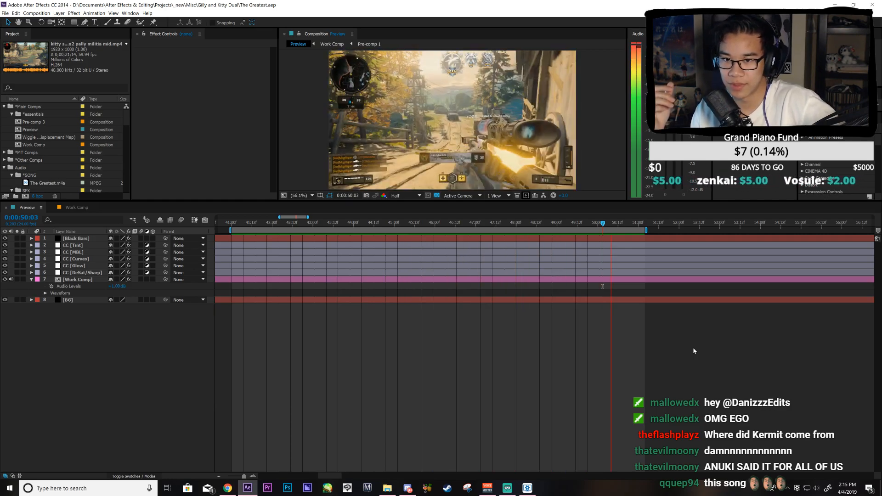
click(165, 208)
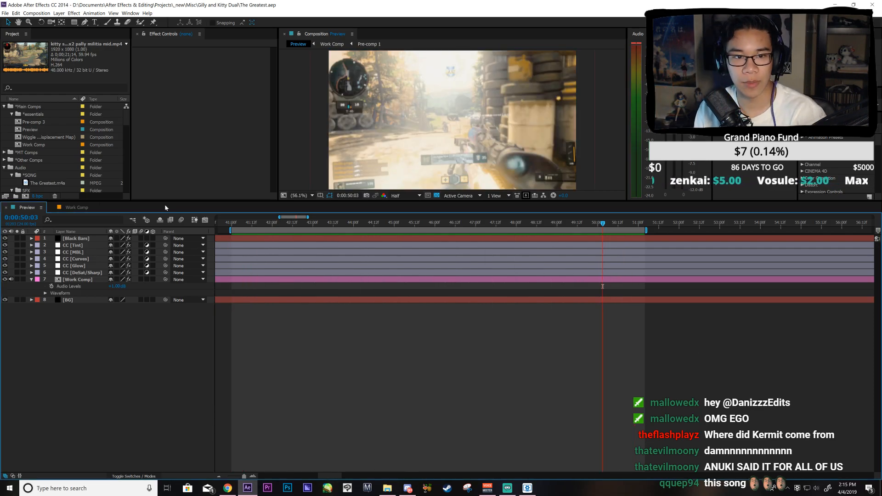
Step: Move the playhead to 0:00:49:19 through Work Comp and start the Preview composition's work area there
click(61, 208)
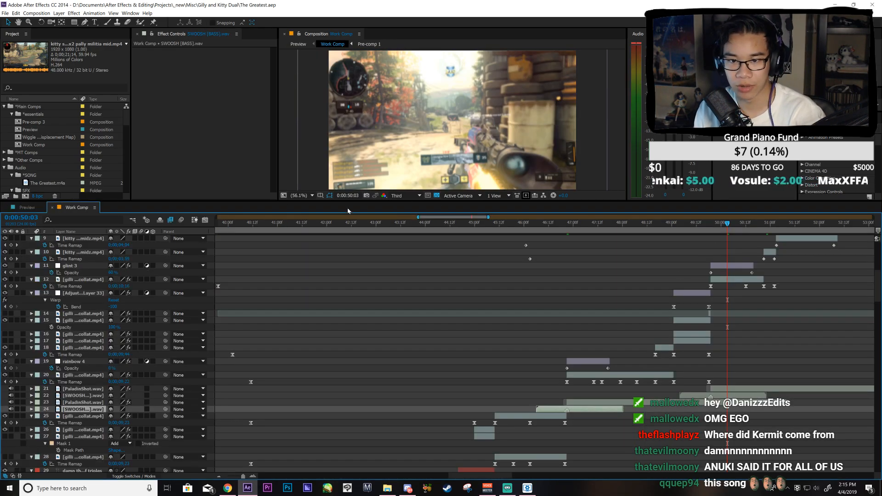
drag(451, 217, 476, 218)
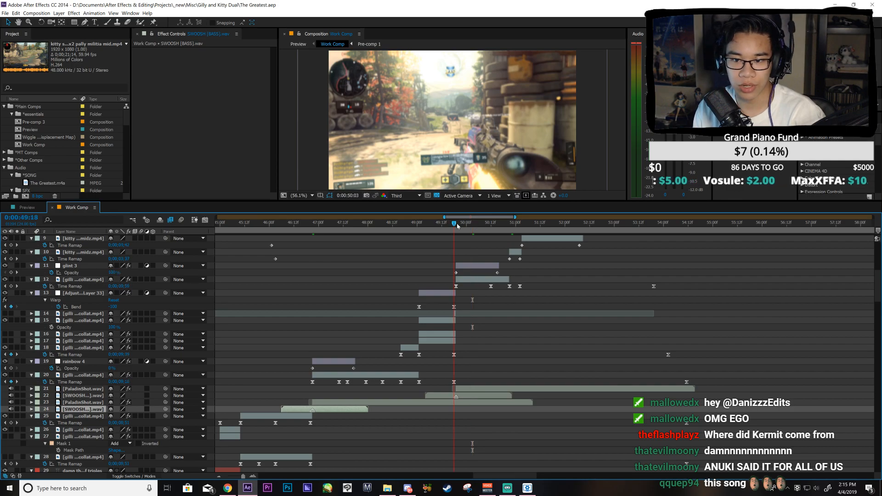
click(457, 225)
click(19, 209)
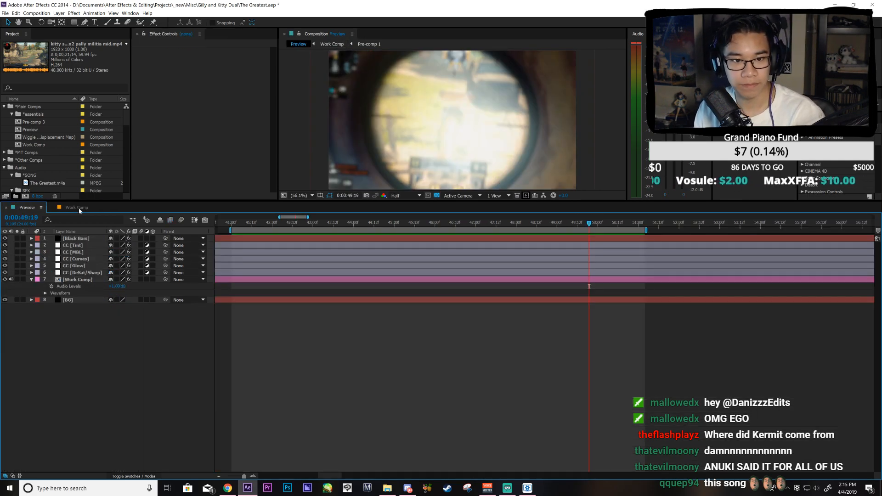
key(b)
Step: Save the project and place the Work Comp playhead at 0:00:52:08, where the layer 8 clip begins
click(78, 209)
drag(472, 216, 486, 216)
scroll(394, 242, up, 5)
drag(427, 224, 434, 240)
key(ctrl+s)
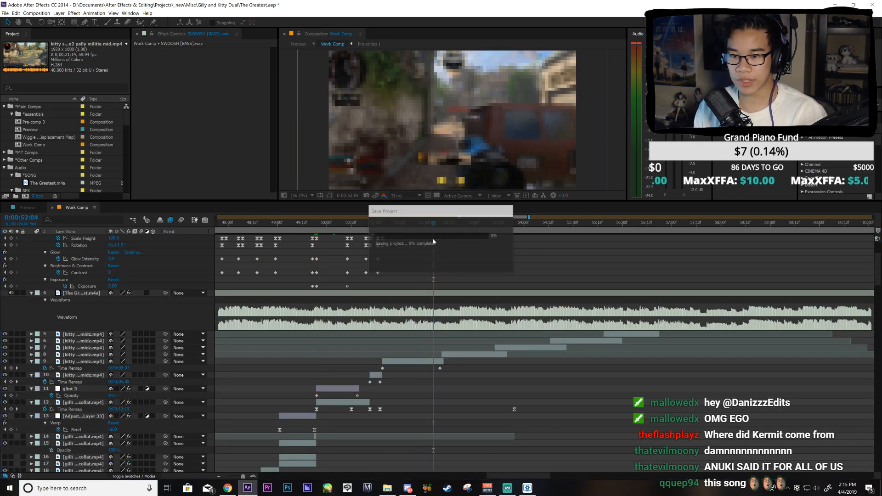
drag(434, 229, 443, 230)
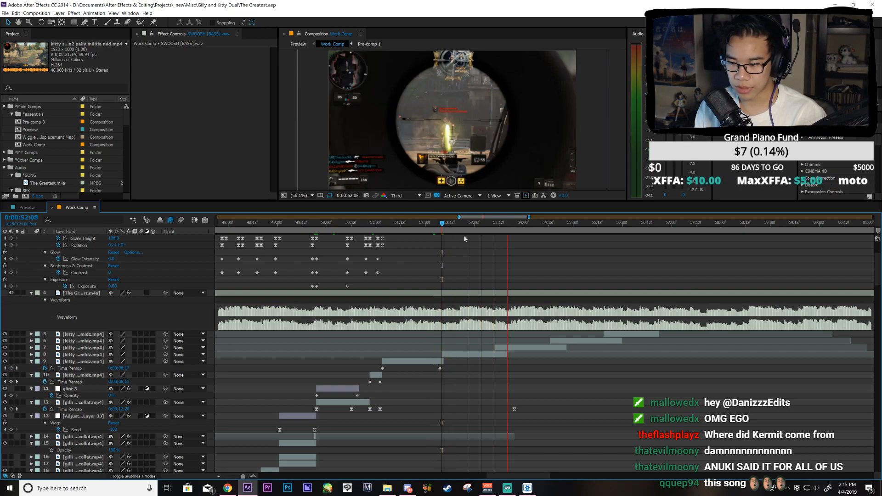
Step: Raise the After Effects volume slightly in the Windows Volume Mixer and return to the Work Comp timeline
right_click(817, 488)
click(816, 420)
drag(776, 467, 856, 467)
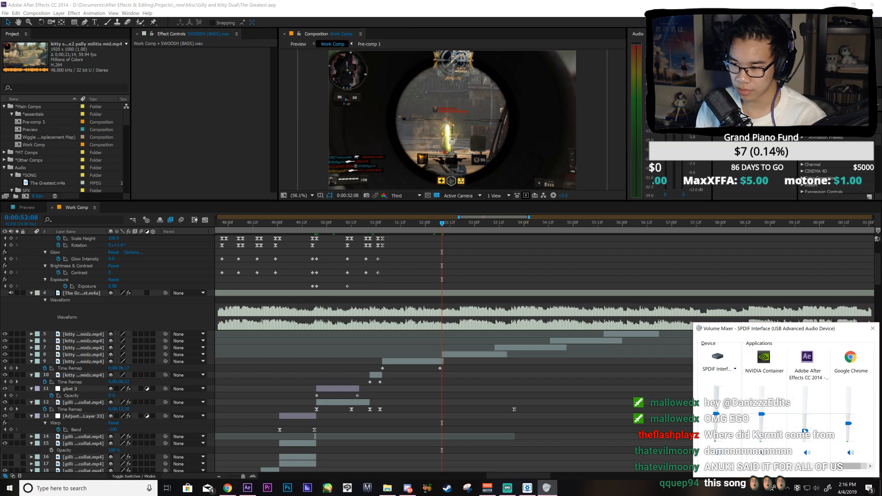
drag(806, 431, 805, 426)
click(599, 380)
Step: Listen to the Work Comp audio preview from 0:00:52:08 and select the layer 8 clip
key(KP_Decimal)
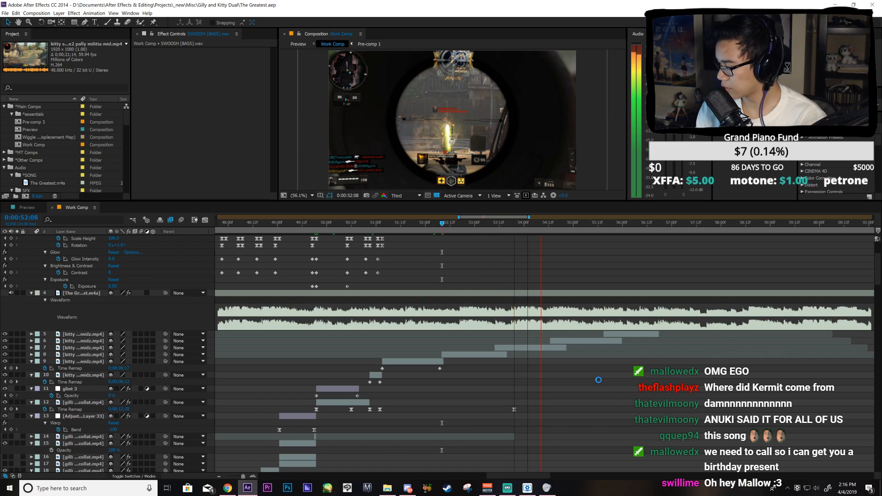
key(KP_Decimal)
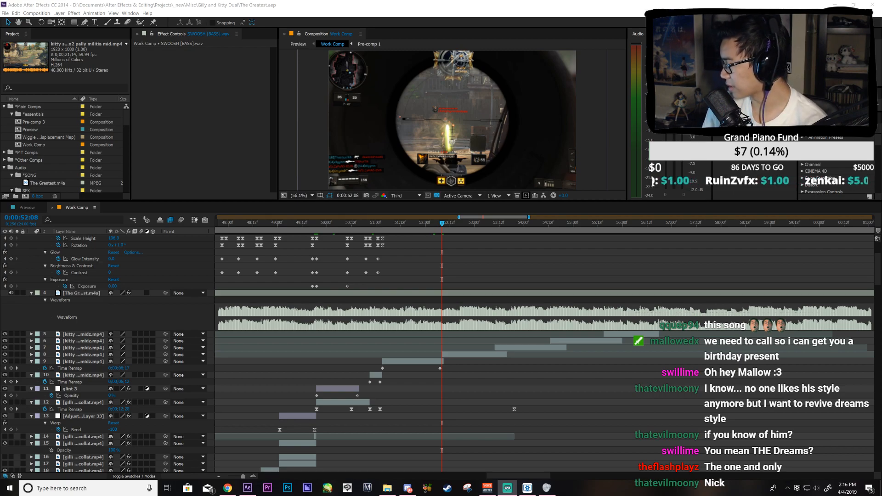
click(462, 354)
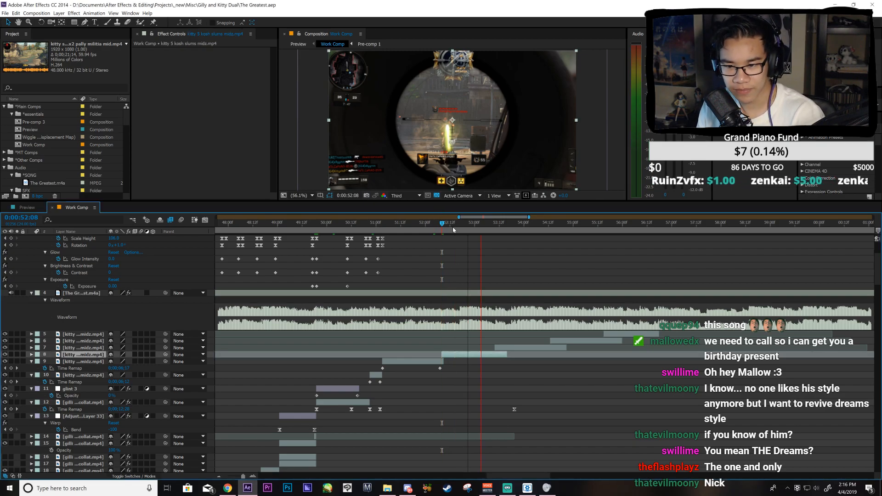
key(KP_Decimal)
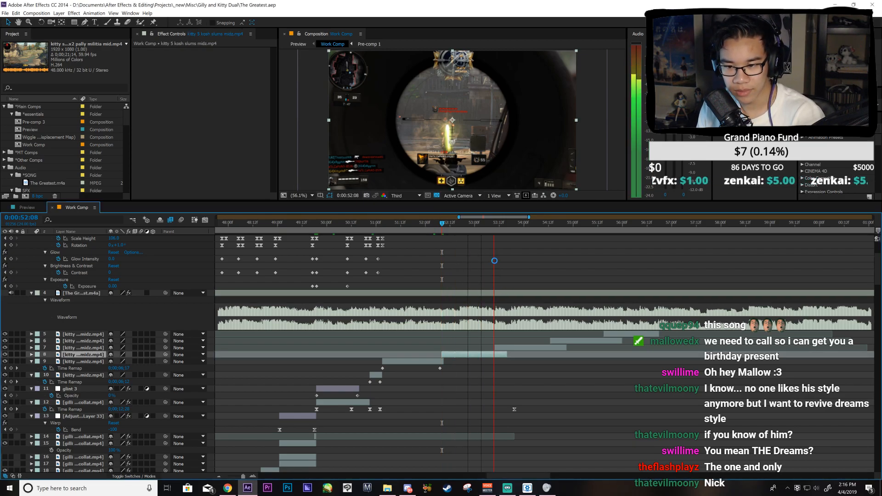
key(space)
Step: Scrub Work Comp back to 0:00:51:16, listen to the song from there, and select the layer 9 clip
drag(369, 224, 374, 229)
key(space)
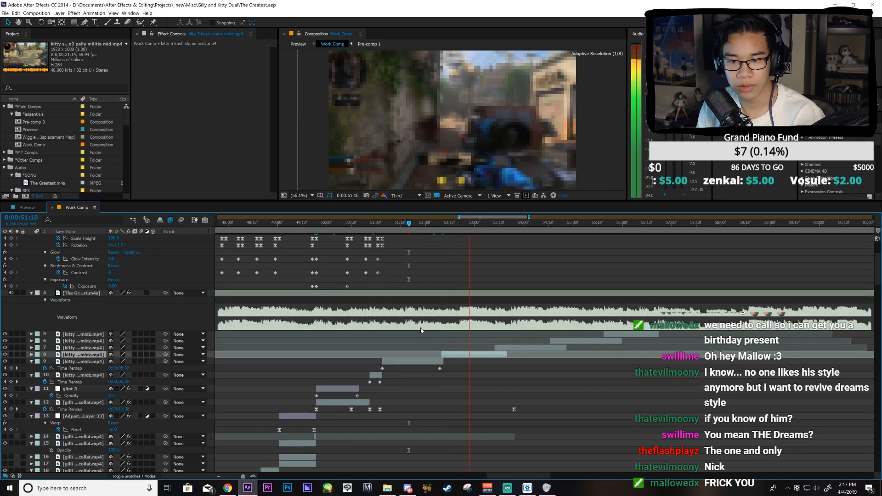
key(space)
click(386, 362)
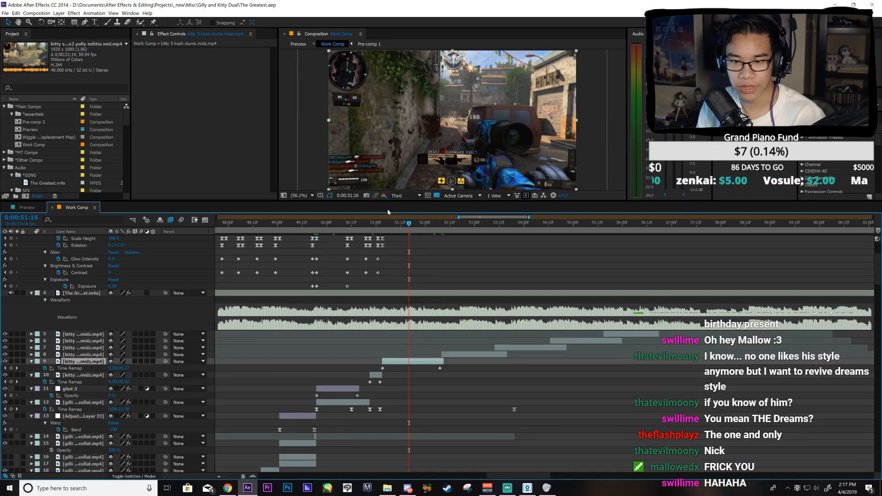
Step: Set the Work Comp playhead to 0:00:51:14 and check the paladin triple and outlaw triple clips in the Clips folder
click(388, 228)
drag(390, 230, 406, 245)
scroll(63, 142, down, 5)
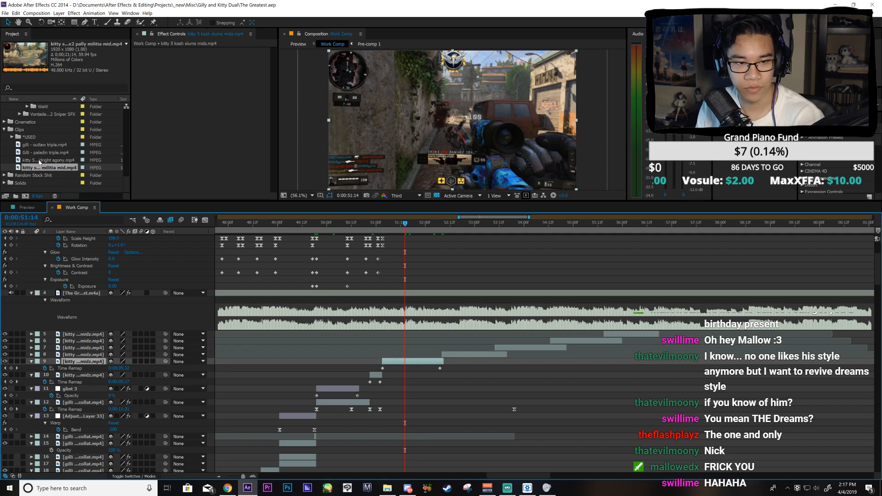
click(44, 152)
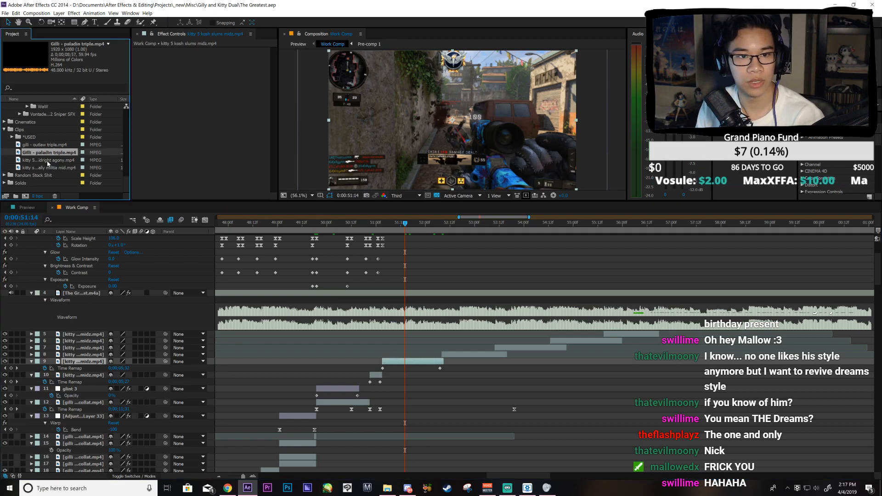
click(46, 145)
click(440, 251)
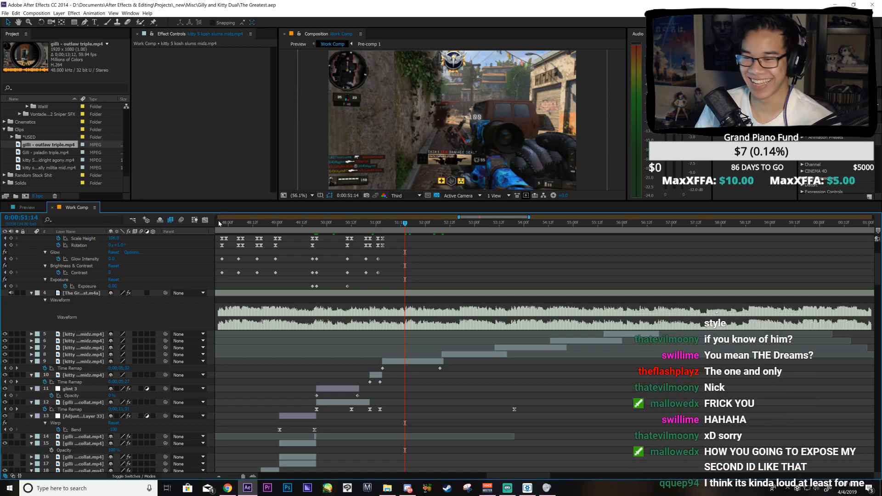
Step: Add Time Remap keyframes to the layer 9 clip at 0:00:51:14 and 0:00:51:23, listening to the song to find the second beat
click(73, 362)
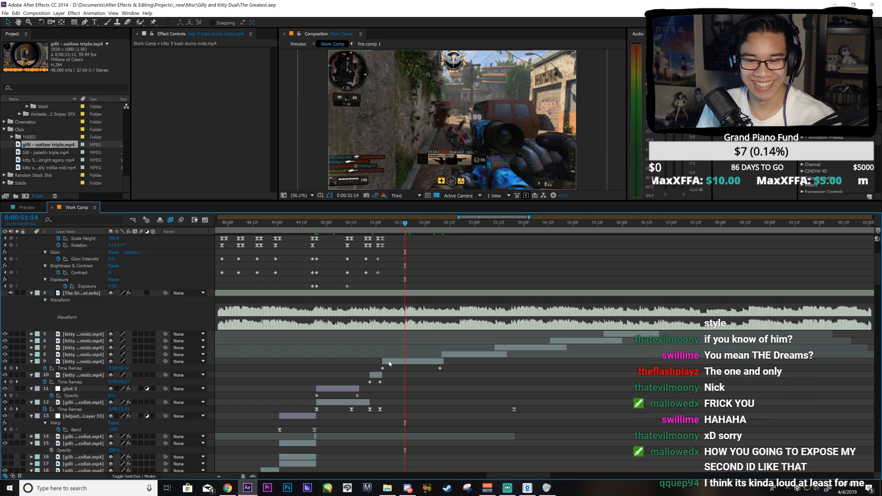
click(11, 368)
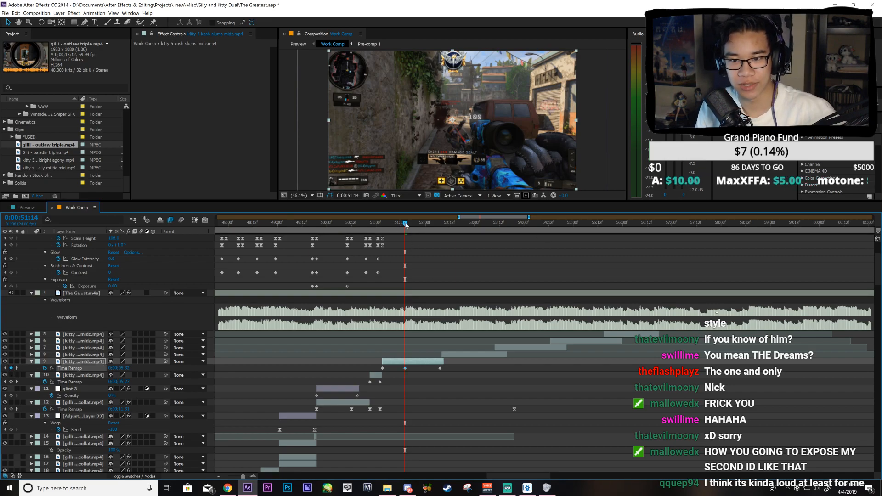
drag(389, 226, 403, 268)
key(KP_Decimal)
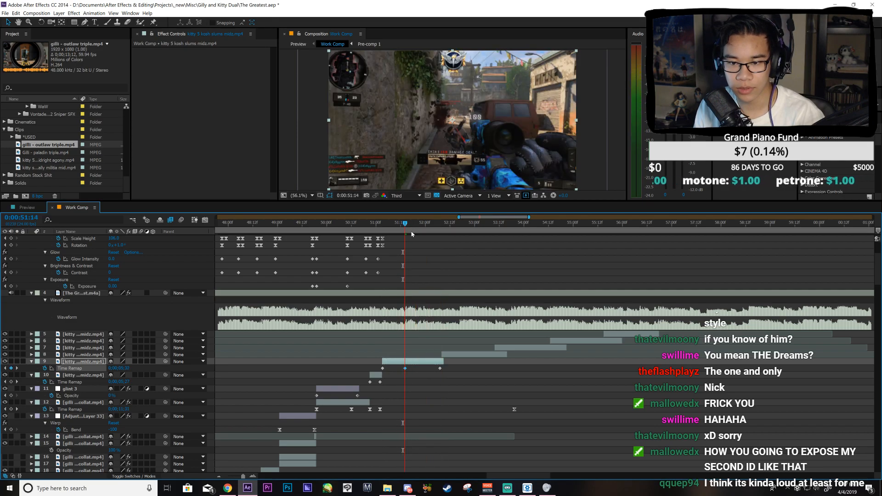
click(415, 235)
key(KP_Decimal)
key(Page_Down)
key(Page_Down)
key(Page_Down)
key(Page_Down)
key(KP_Decimal)
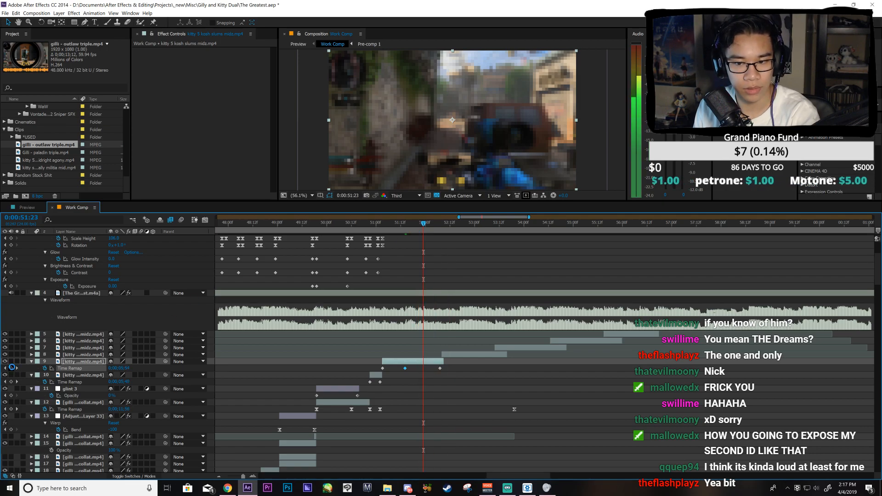
click(11, 368)
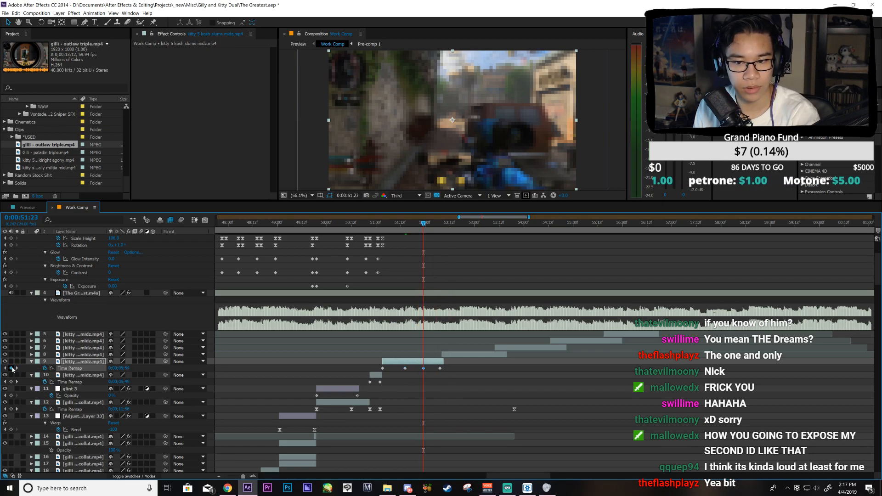
Step: Move the playhead to the start of the layer 9 clip and save the project
click(415, 363)
key(i)
key(ctrl+s)
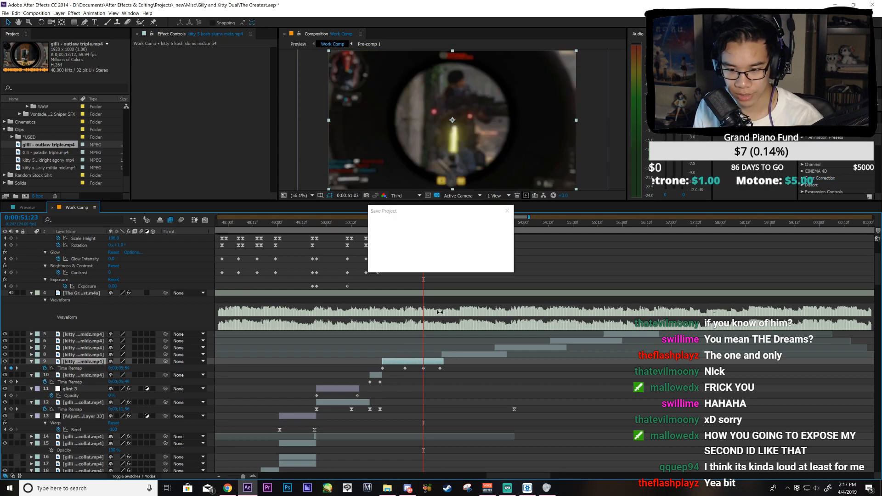
Step: Duplicate the KoshkaShot.wav and SWOOSH sound layers 39 and 40 and start the copies at 0:00:51:03
scroll(464, 289, down, 8)
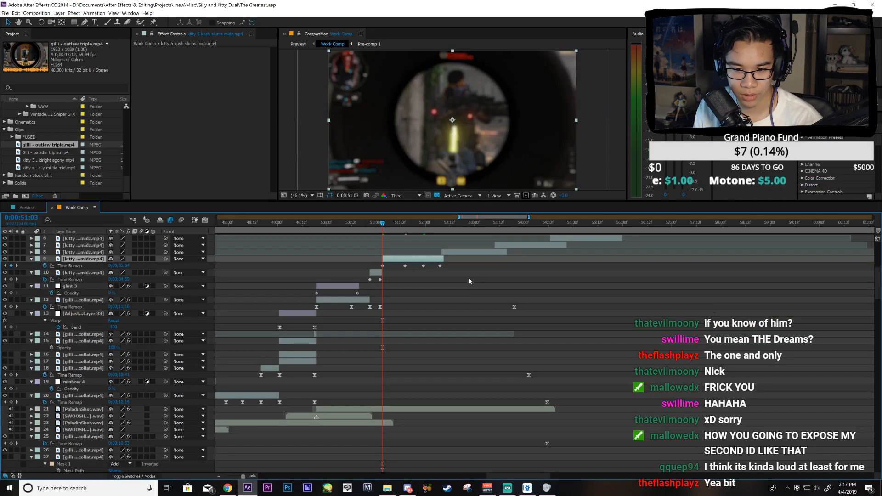
scroll(470, 281, down, 10)
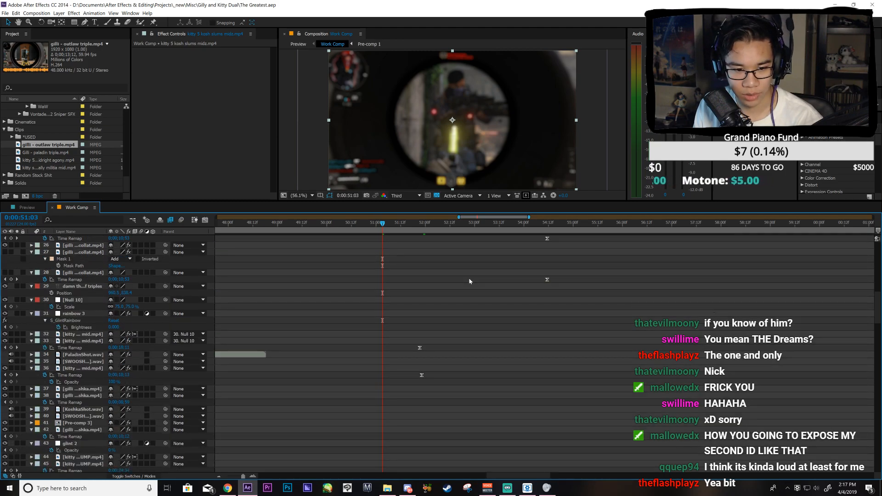
scroll(470, 281, down, 6)
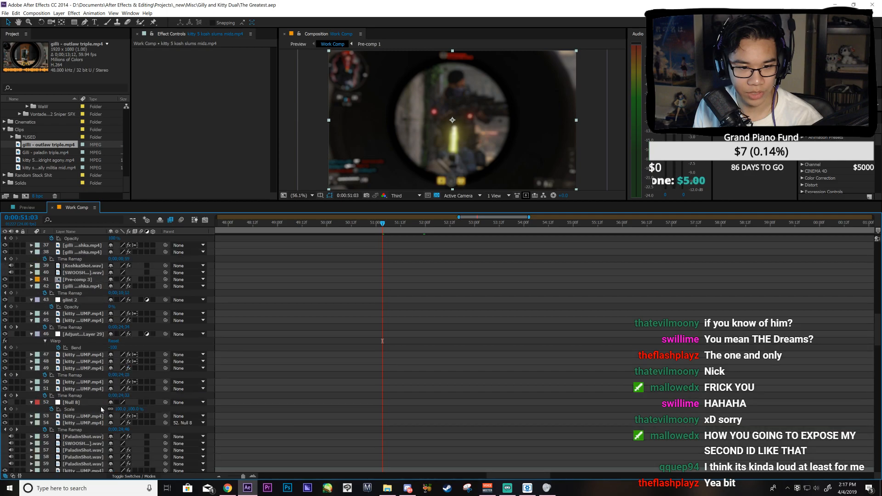
click(82, 252)
click(81, 266)
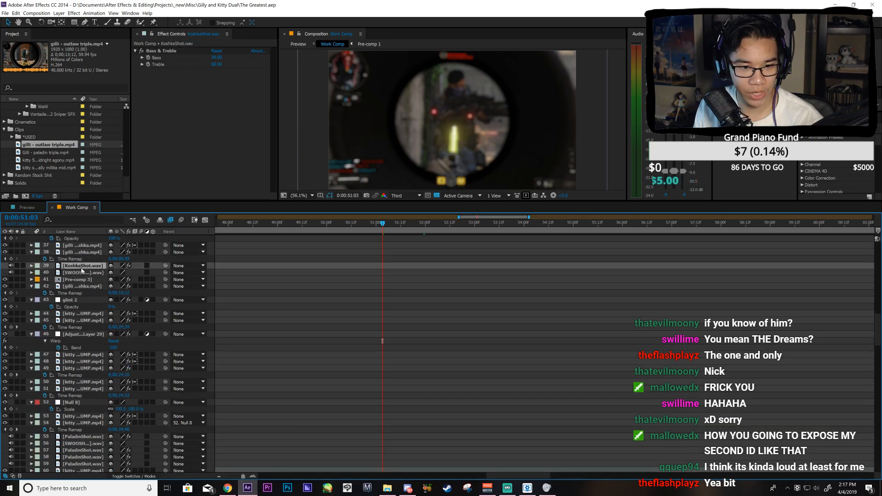
shift+click(82, 273)
key(ctrl+d)
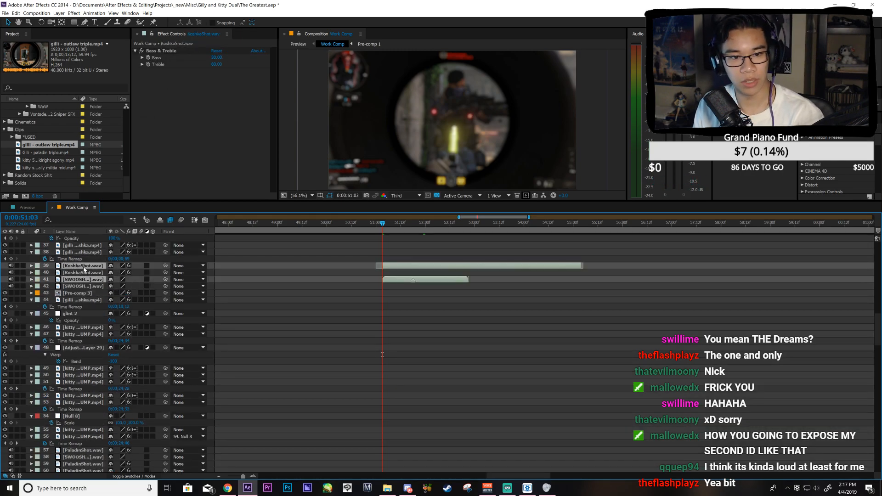
Step: Move the duplicated KoshkaShot and SWOOSH layers up the layer stack to directly below the layer 9 clip
scroll(94, 241, up, 3)
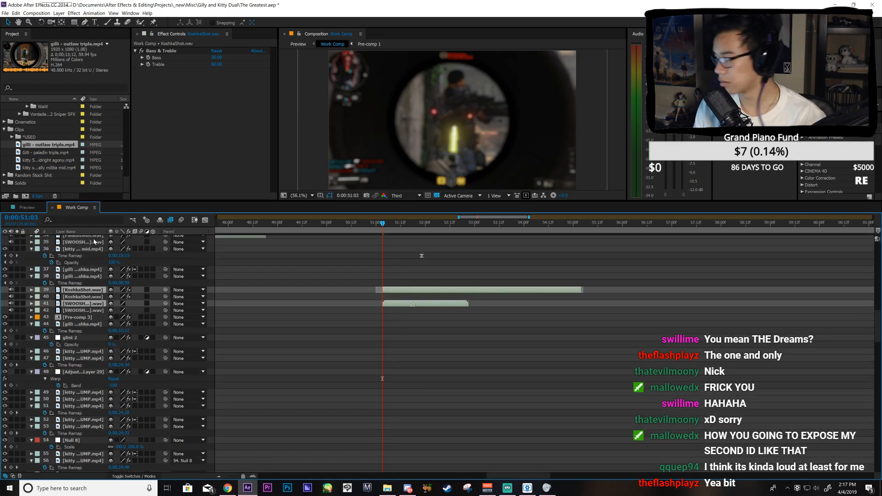
scroll(94, 240, up, 5)
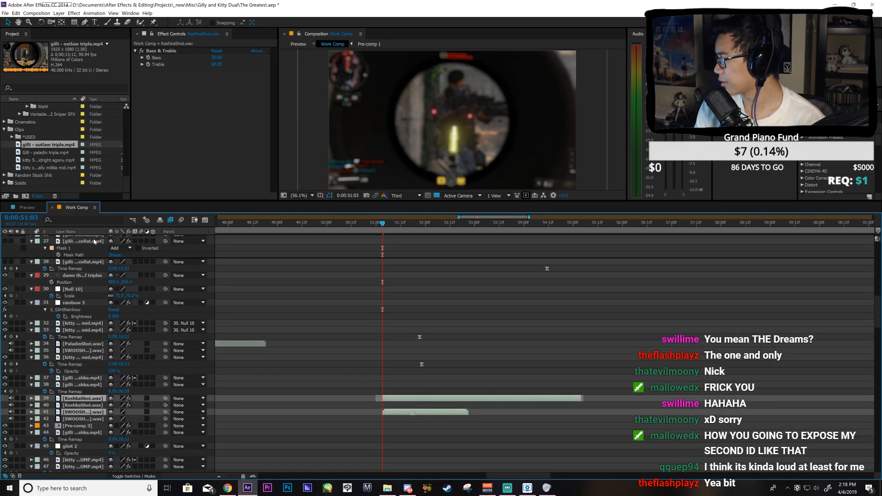
scroll(95, 240, up, 5)
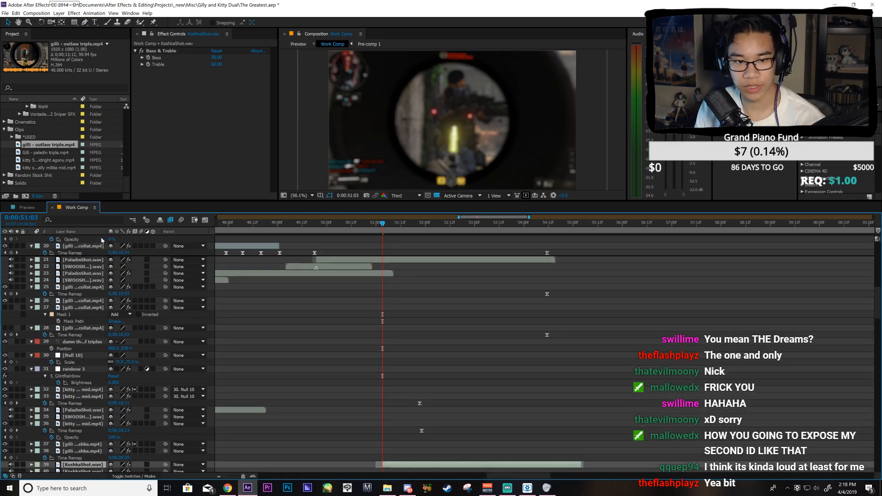
scroll(102, 239, up, 5)
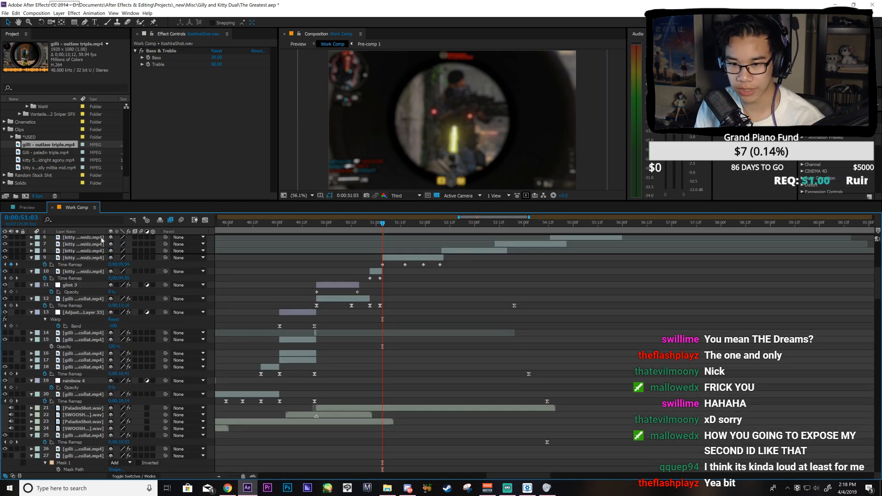
drag(102, 275, 119, 284)
click(427, 337)
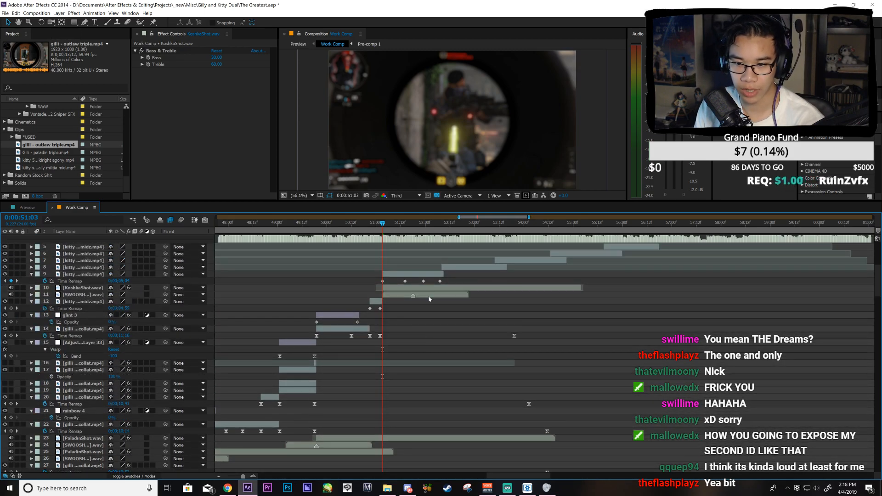
Step: Duplicate the upper KoshkaShot sound, start the copy at 0:00:52:08, and move the playhead to 0:00:53:10
click(429, 298)
click(431, 290)
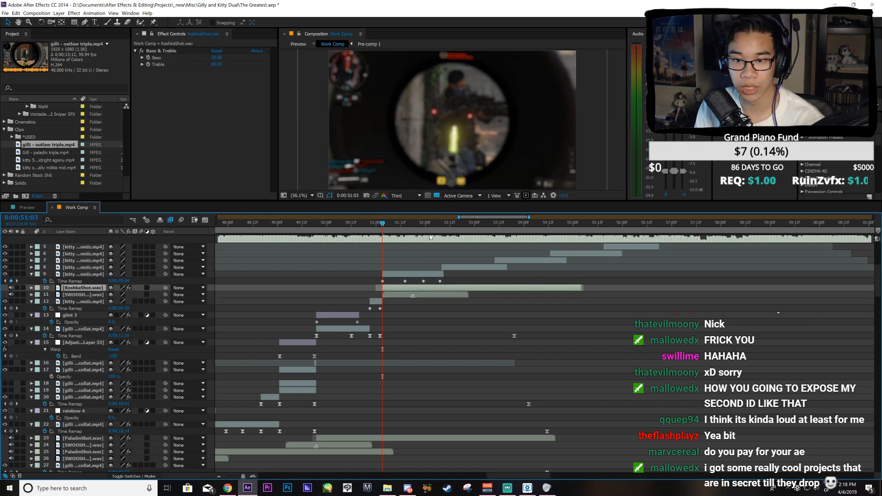
click(442, 226)
key(ctrl+d)
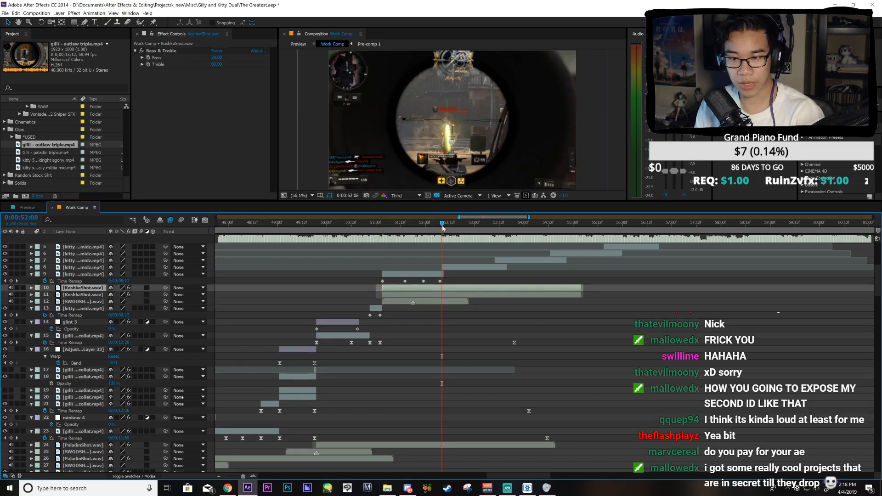
key(bracketleft)
drag(443, 227, 495, 226)
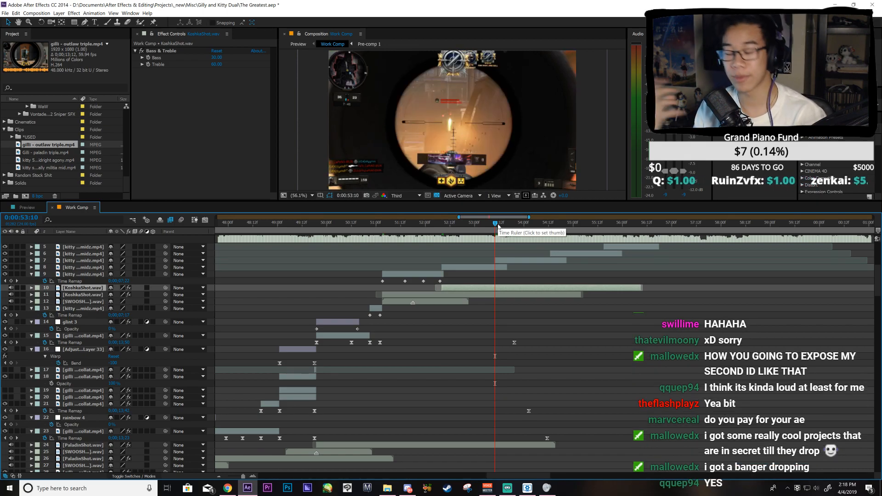
Step: Time-stretch the layer 11 KoshkaShot sound with a stretch factor of 168
right_click(513, 294)
mouse_move(592, 74)
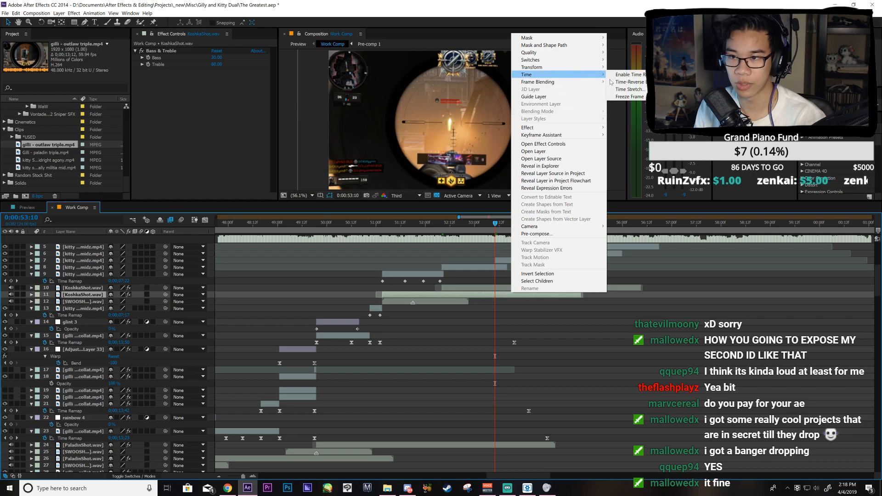
click(621, 90)
text(1)
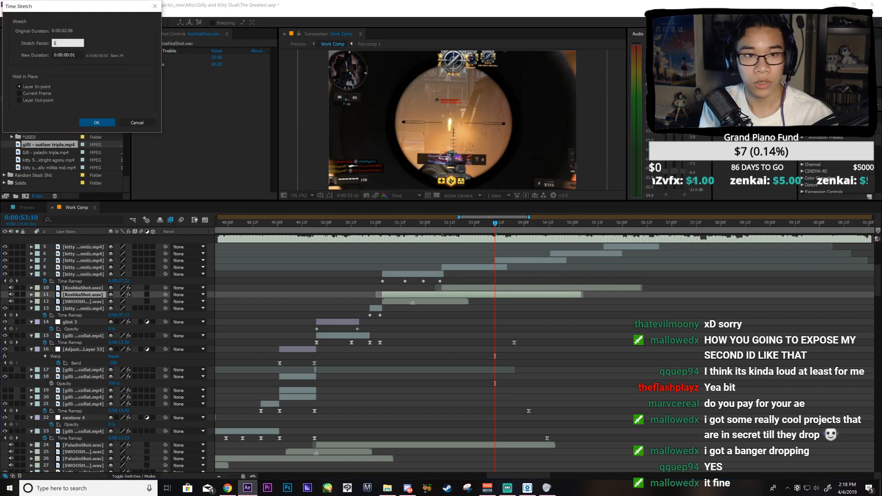
text(68)
key(Return)
Step: Move the layer 10 KoshkaShot sound to start at 0:00:55:15, where the layer 5 clip begins
drag(550, 227, 603, 225)
click(573, 288)
key([)
Step: Duplicate the time-stretched KoshkaShot sound three times, starting the copies at 0:00:52:08, 0:00:53:10 and 0:00:54:13
click(440, 226)
key(Page_Down)
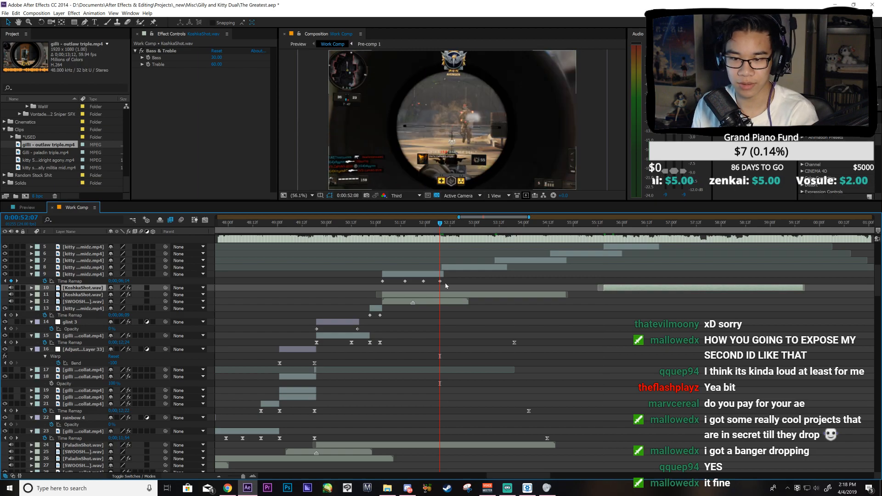
click(445, 295)
key(ctrl+d)
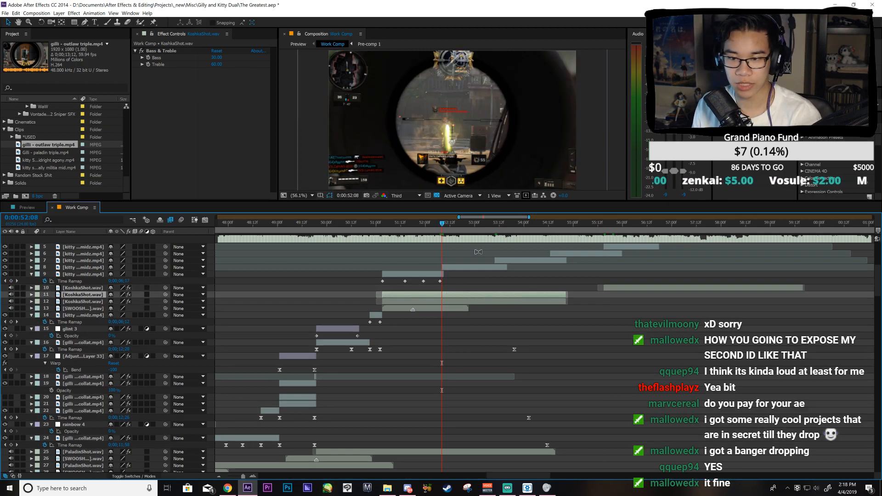
key([)
click(495, 224)
key(ctrl+d)
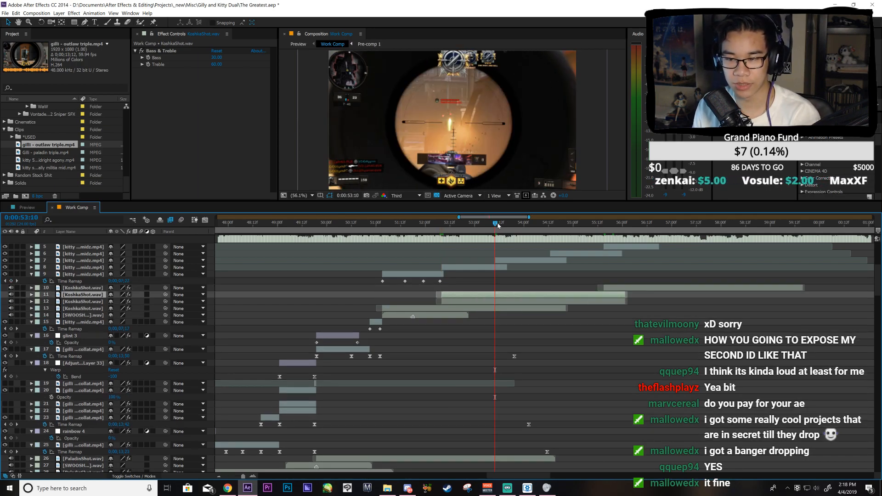
key([)
click(550, 224)
key(ctrl+d)
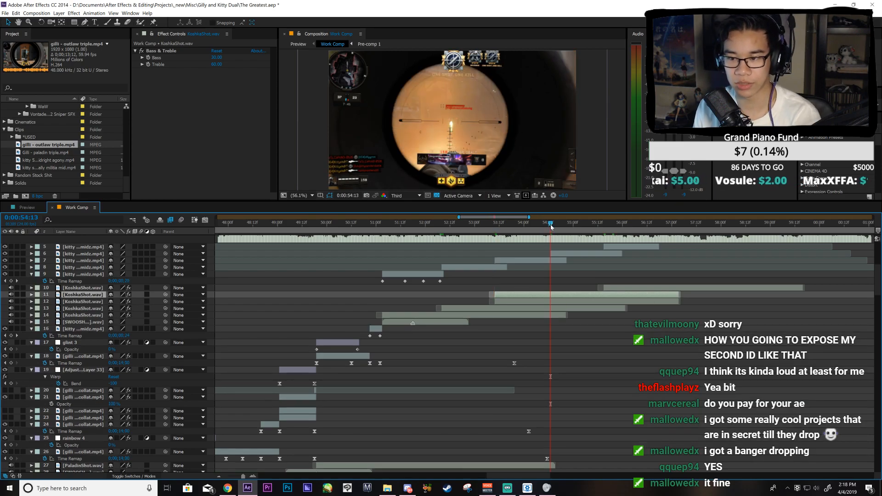
key([)
Step: Shift the SWOOSH sound so its marker lines up with 0:00:55:15 and place it below the layer 10 KoshkaShot
click(605, 224)
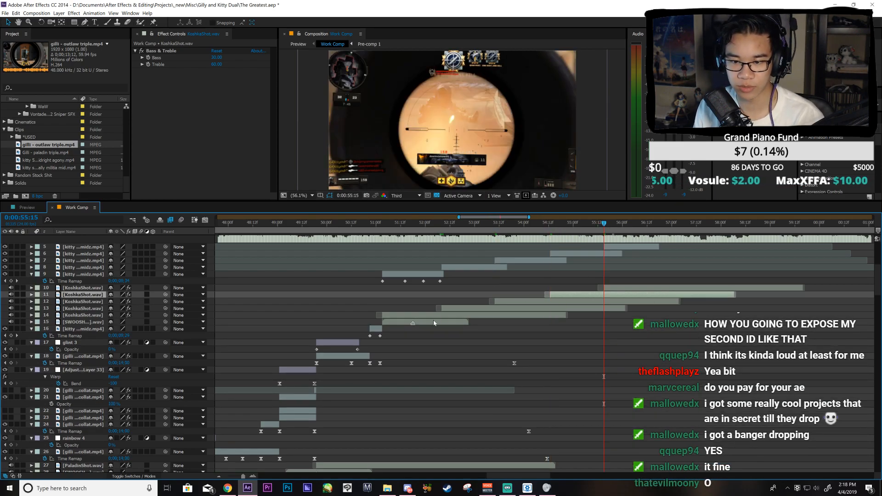
drag(430, 322, 622, 338)
drag(99, 327, 92, 295)
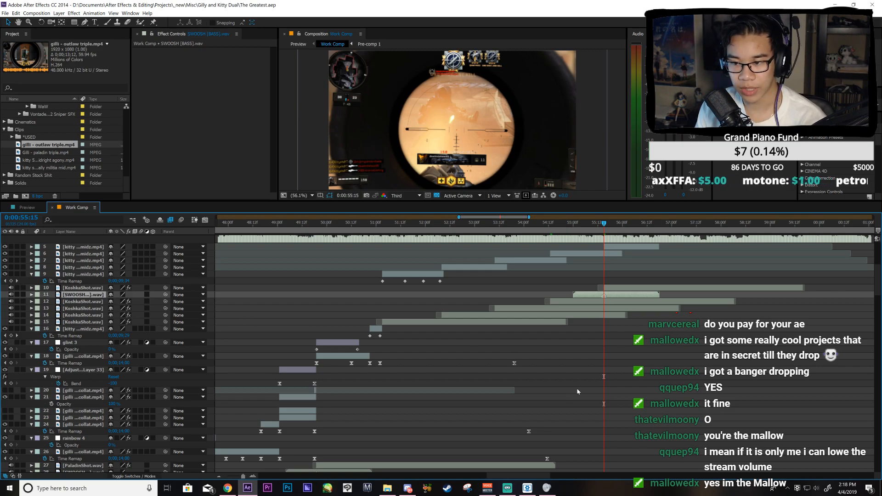
Step: Go to the start of the layer 9 clip and show its Time Remap keyframes in the Graph Editor
scroll(620, 241, up, 4)
click(431, 356)
key(i)
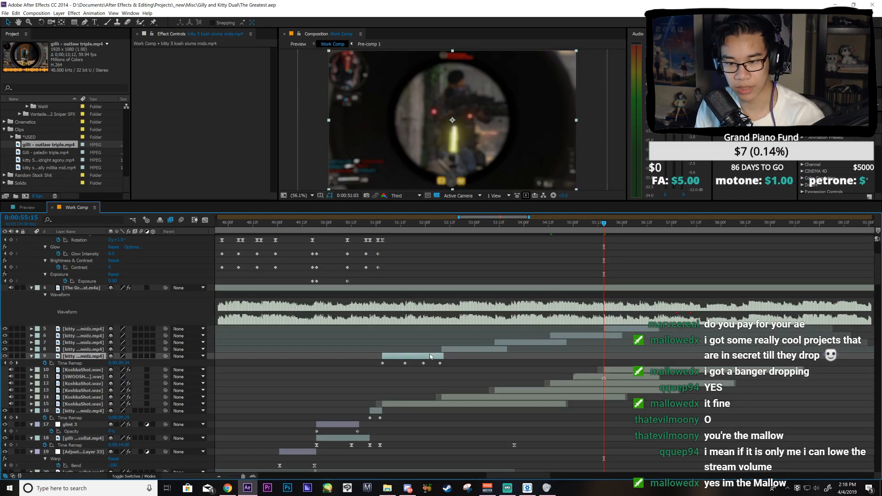
click(73, 364)
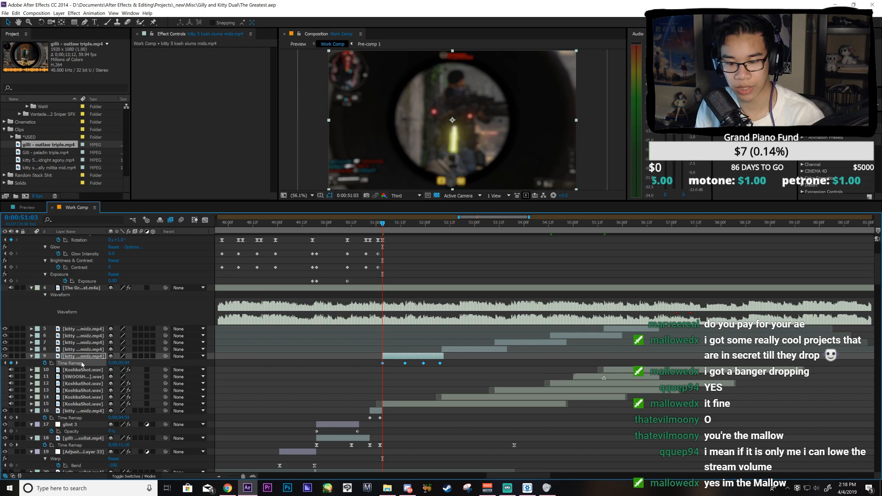
click(205, 220)
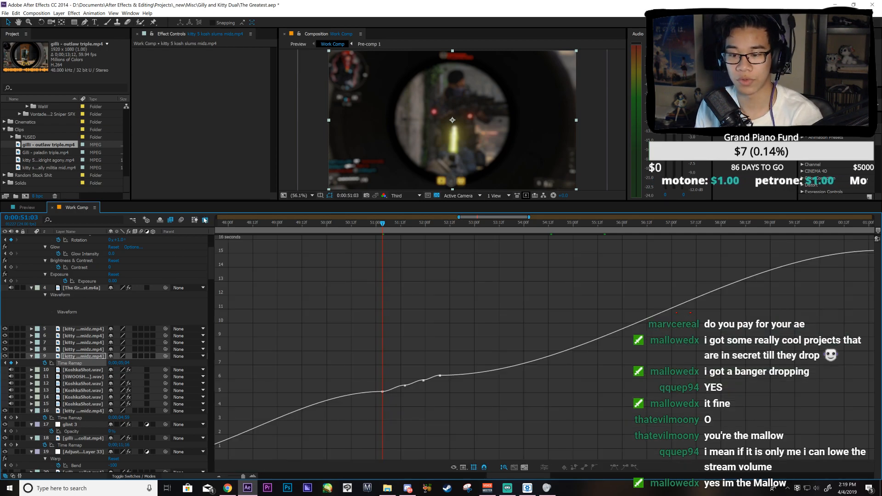
Step: Steepen the Time Remap curve at the first two keyframes of the layer 9 clip and preview the velocity change
drag(348, 420, 427, 361)
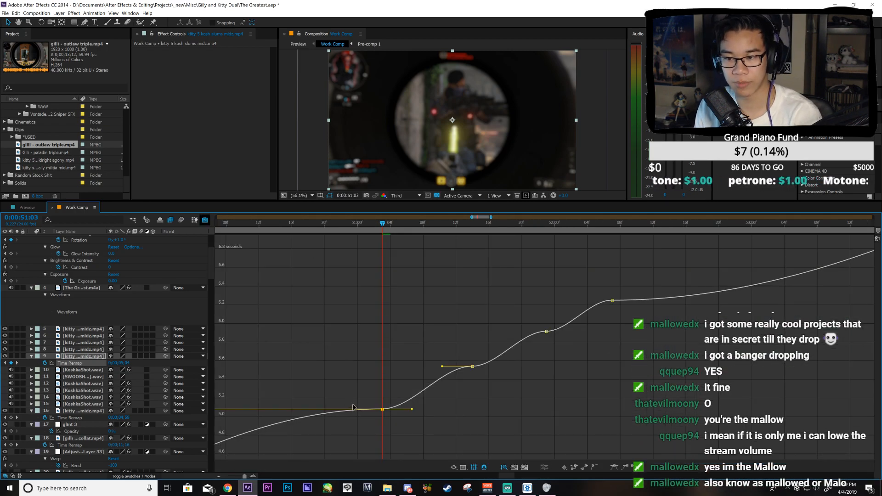
key(=)
drag(443, 429, 413, 388)
drag(503, 358, 542, 406)
key(space)
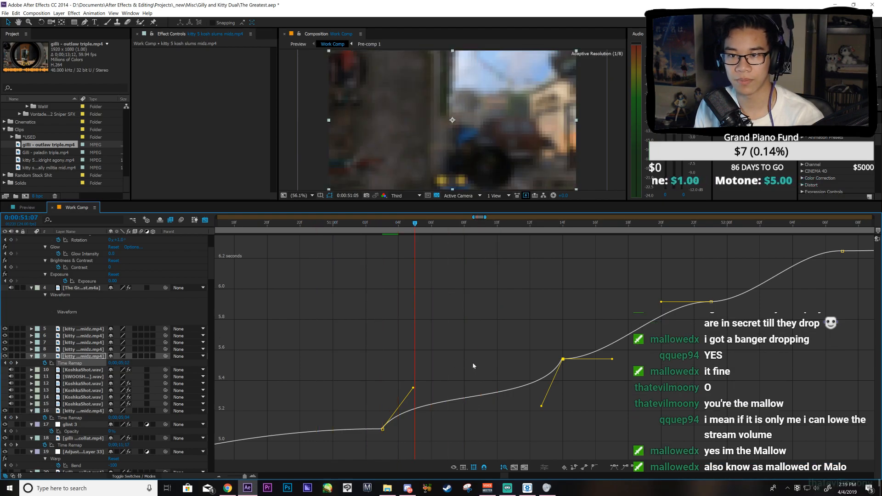
Step: Steepen the Time Remap curve around the layer 9 clip's keyframes at 0:00:51:14, 0:00:51:23 and 0:00:52:07, and save the project
key(space)
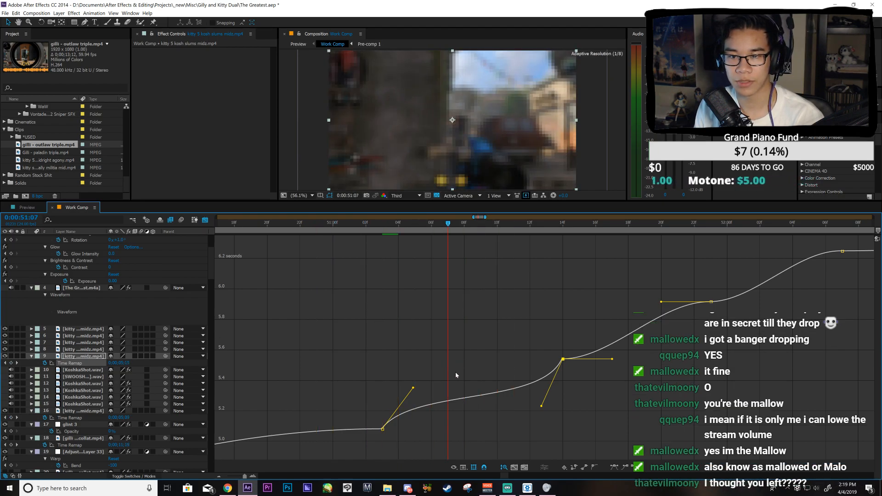
key(space)
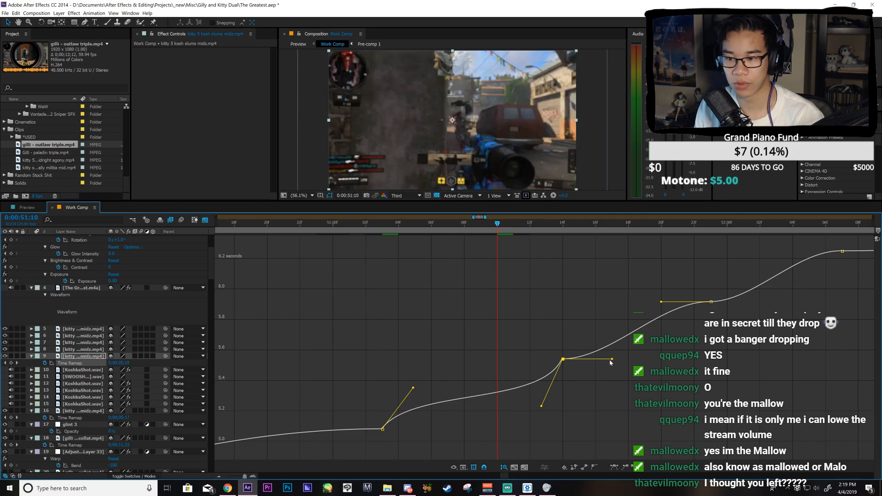
drag(612, 359, 583, 322)
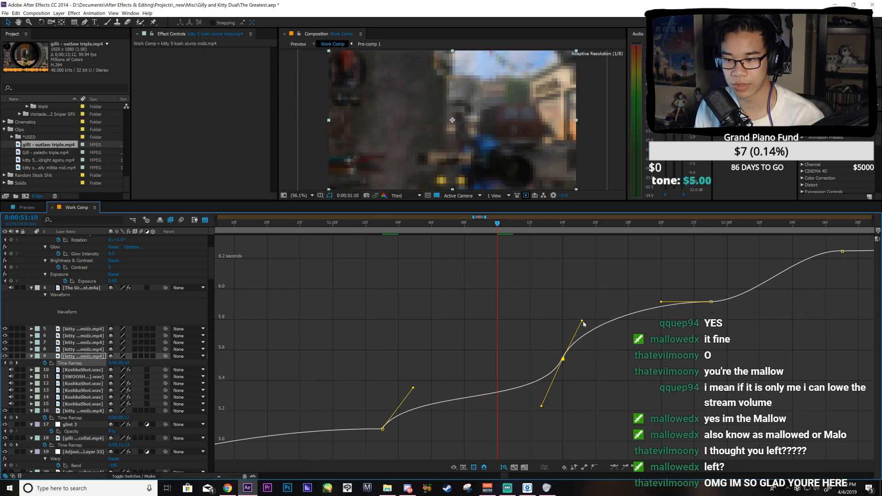
drag(661, 302, 692, 344)
key(ctrl+s)
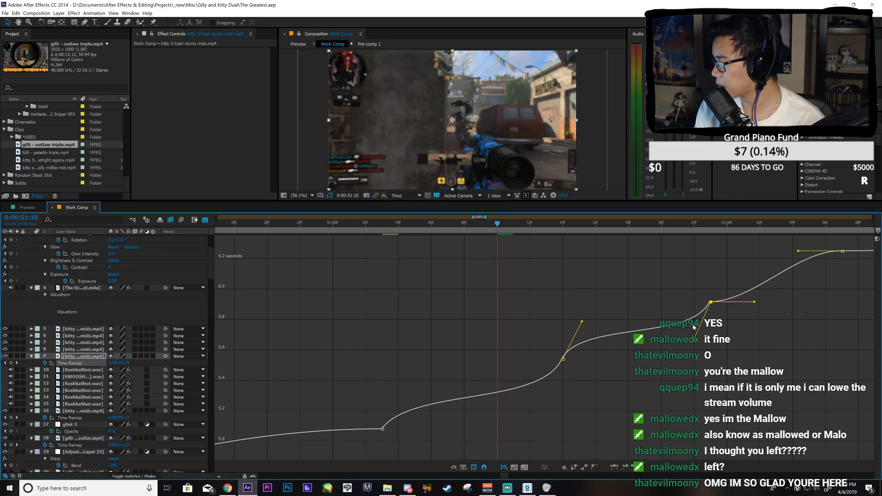
drag(576, 234, 833, 287)
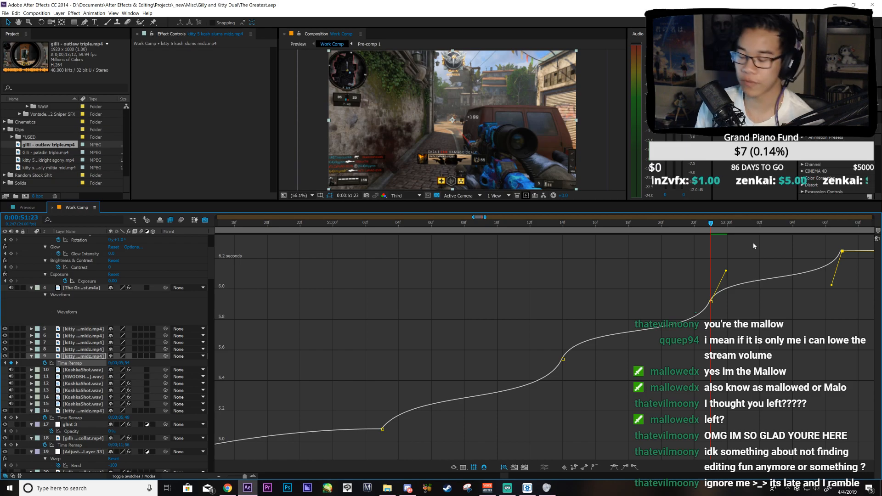
Step: Return from the Graph Editor to the layer bars and preview the audio from 0:00:51:19
drag(730, 224, 603, 307)
key(shift+F3)
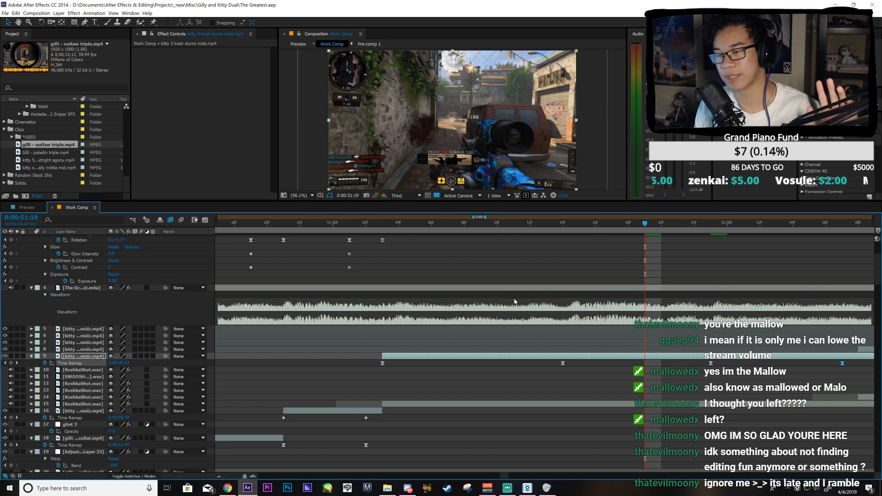
key(KP_Decimal)
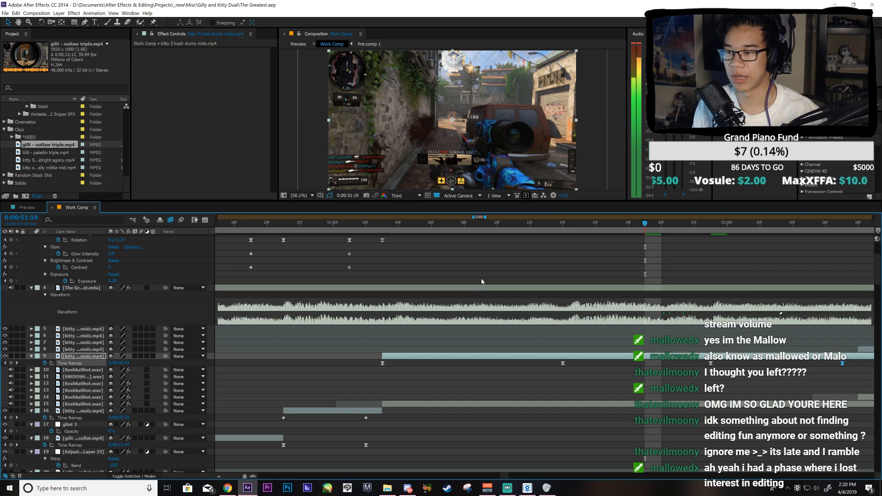
Step: Lower the After Effects playback volume in the Windows Volume Mixer
right_click(817, 488)
click(826, 425)
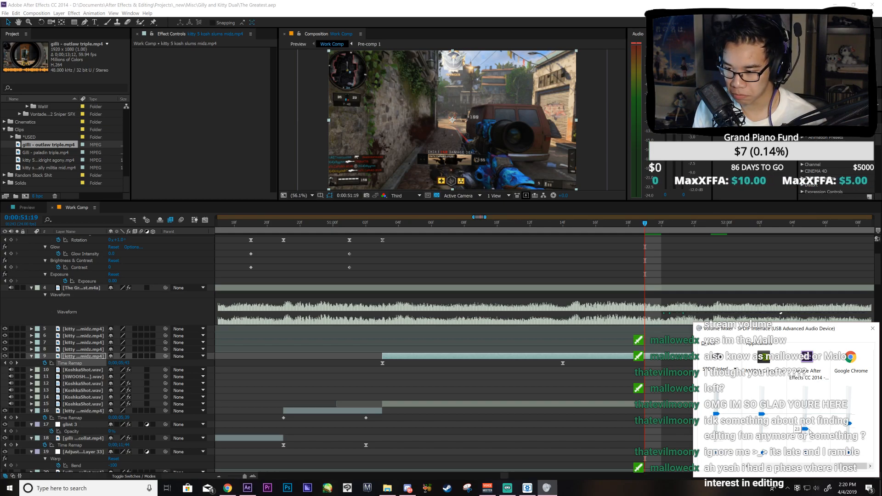
drag(811, 432, 811, 433)
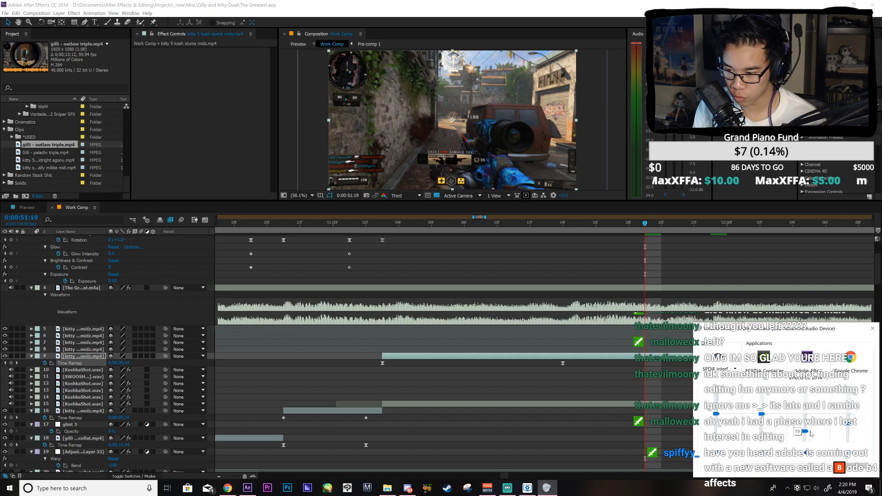
click(873, 328)
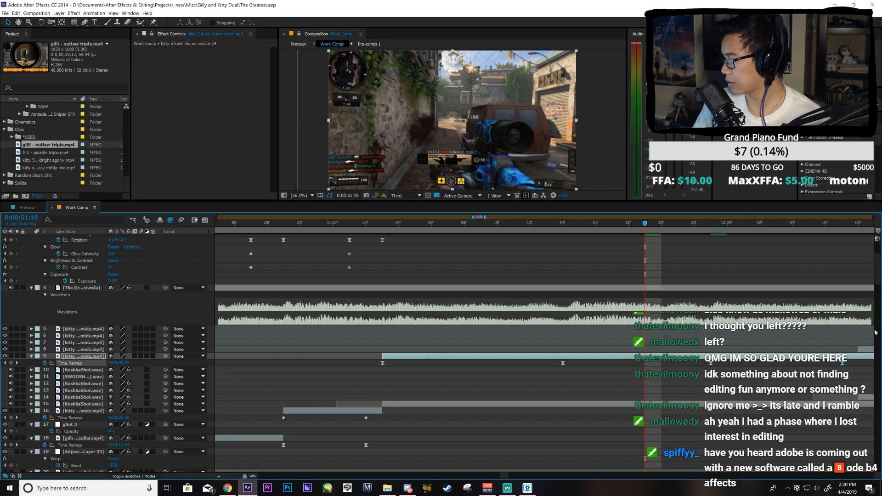
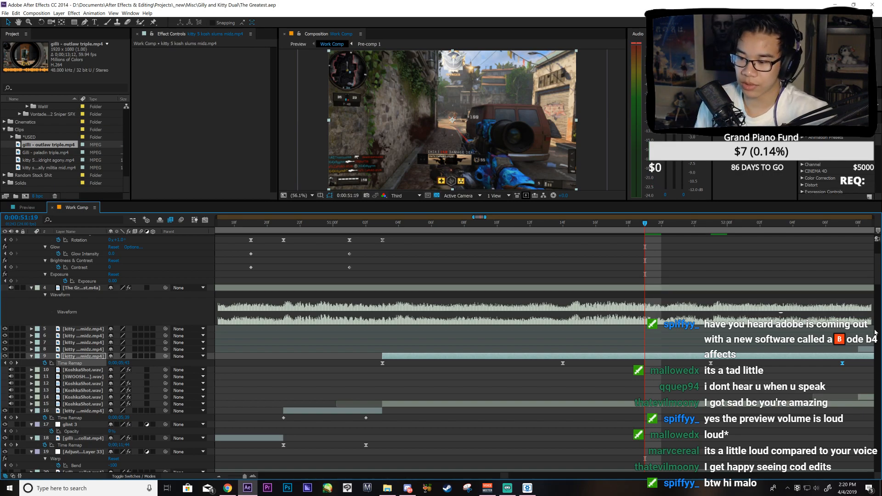
Step: Reopen the Windows Volume Mixer and fine-tune the After Effects playback volume
right_click(814, 491)
click(822, 420)
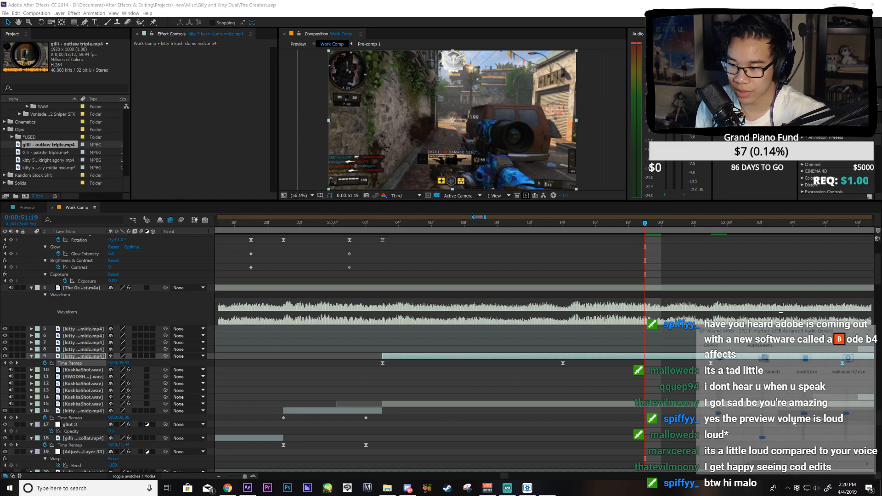
drag(765, 469, 845, 468)
drag(805, 432, 805, 431)
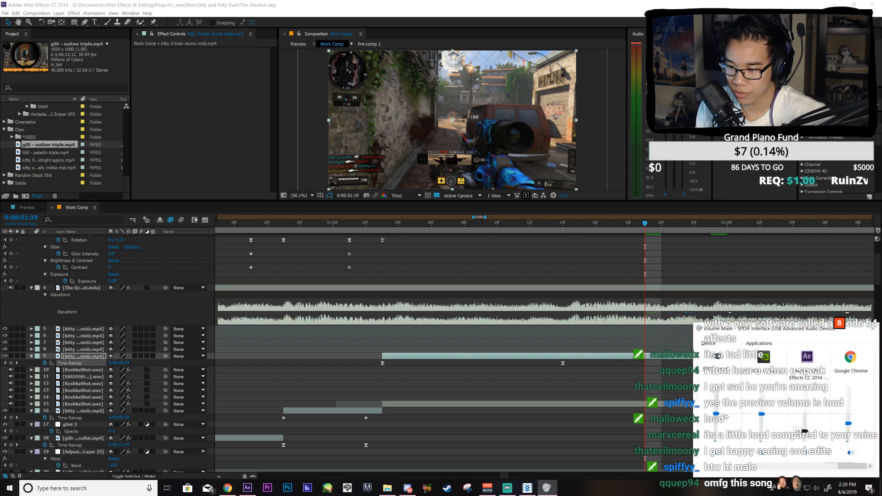
click(870, 328)
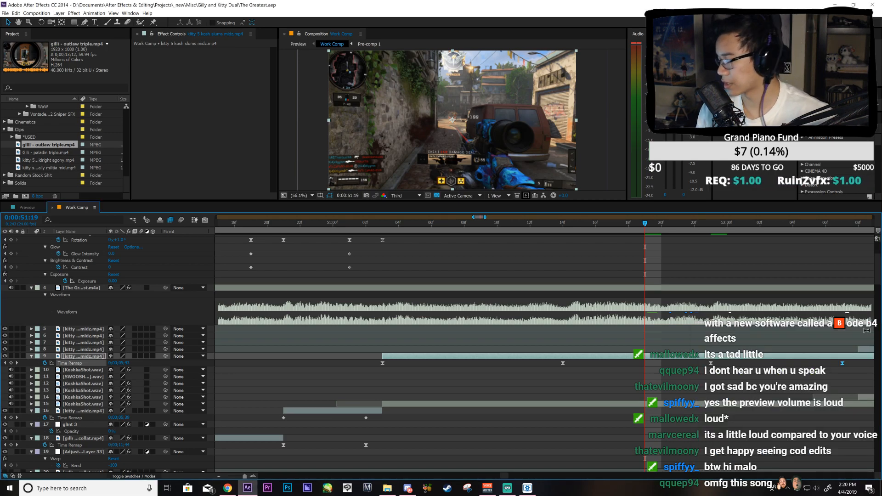
Step: Play back the retimed layer 9 clip from 0:00:51:03 to check its velocity changes
click(627, 260)
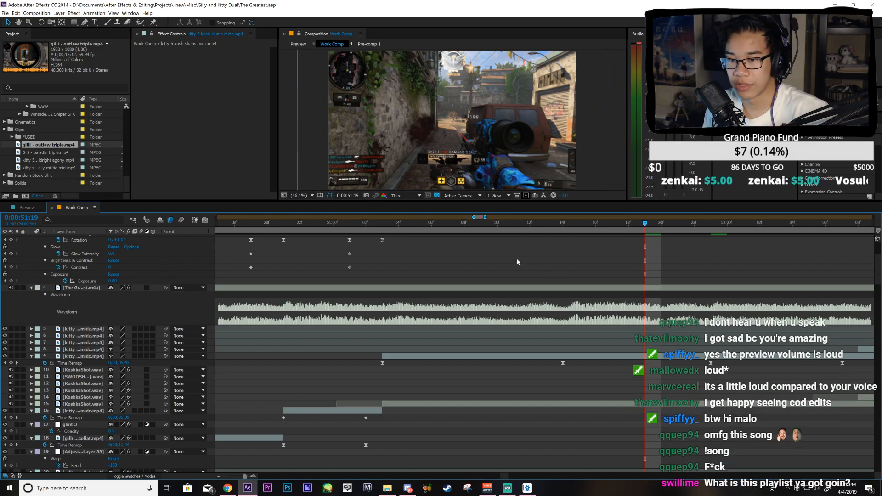
click(381, 228)
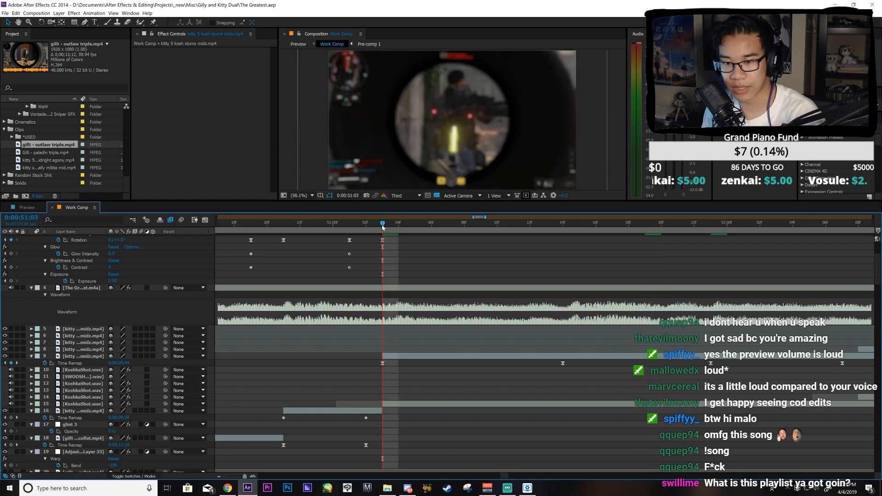
key(minus)
drag(394, 229, 435, 266)
key(space)
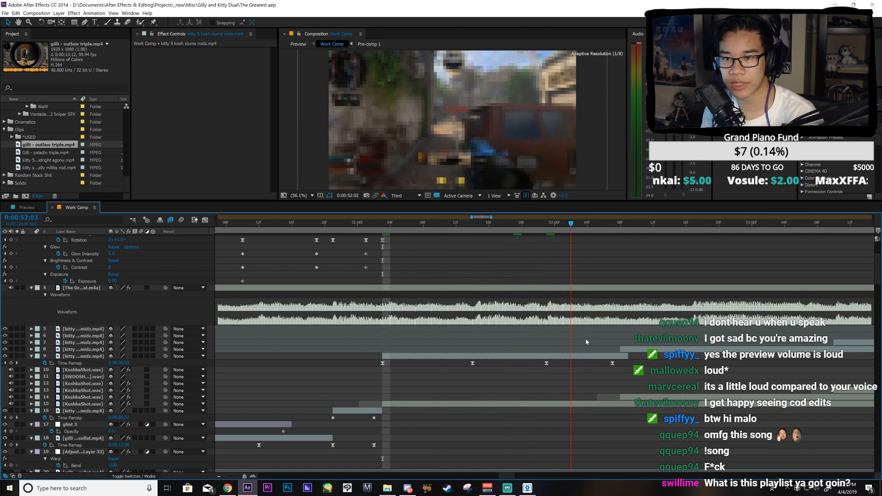
Step: Refine the Time Remap handles at the layer 9 clip's last two keyframes in the Graph Editor, preview the result and save
click(546, 363)
key(shift+F3)
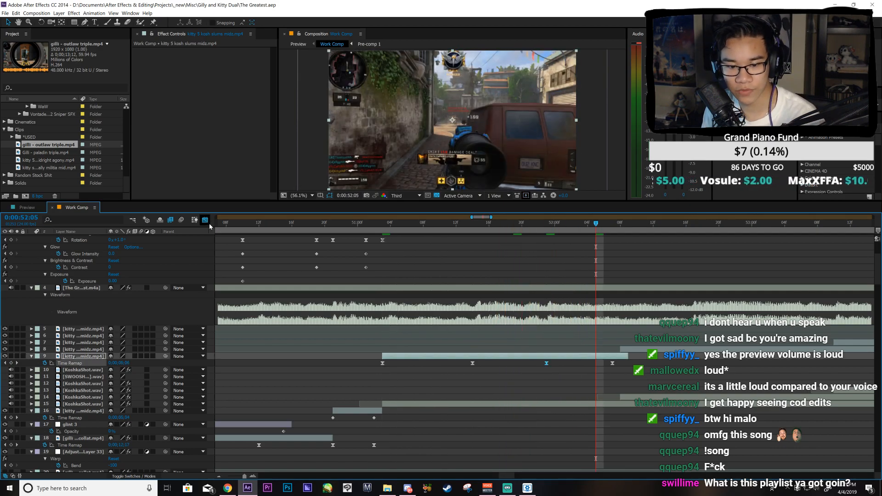
drag(513, 293, 511, 300)
drag(617, 312, 638, 271)
click(530, 224)
key(space)
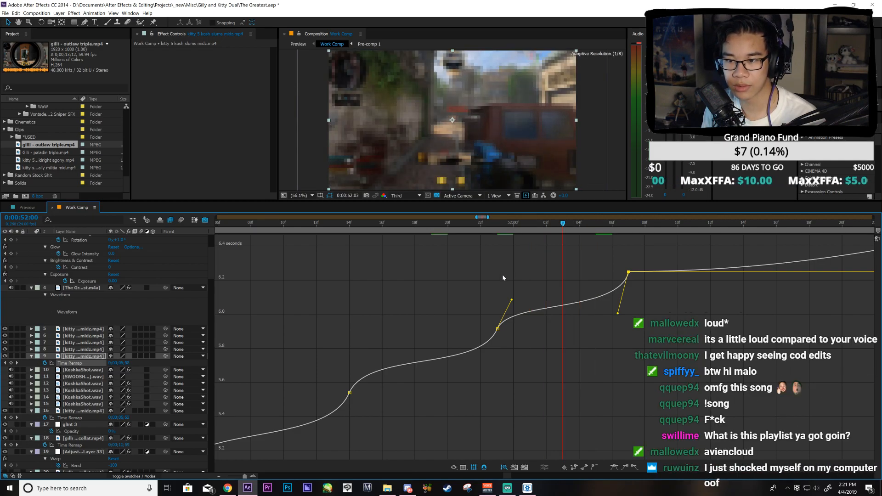
drag(659, 295, 562, 313)
click(205, 221)
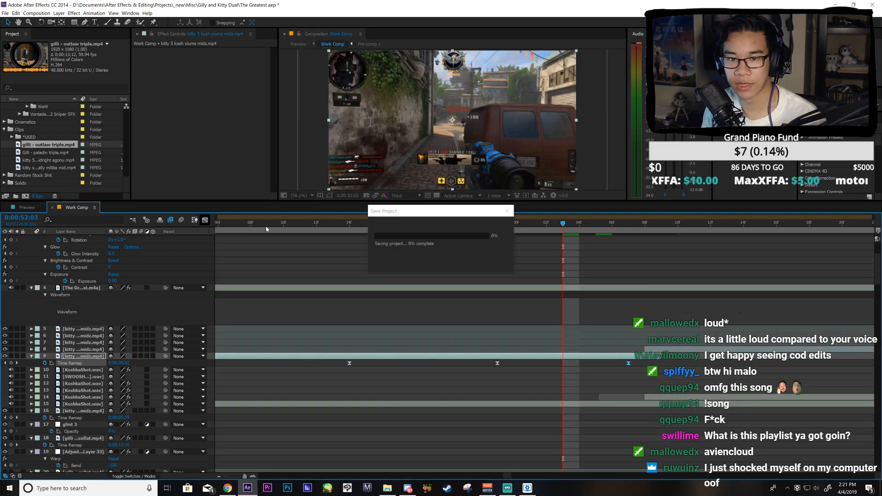
Step: Add a Time Remap keyframe at the start of the layer 8 clip, at 0:00:52:08, and save the project
key(minus)
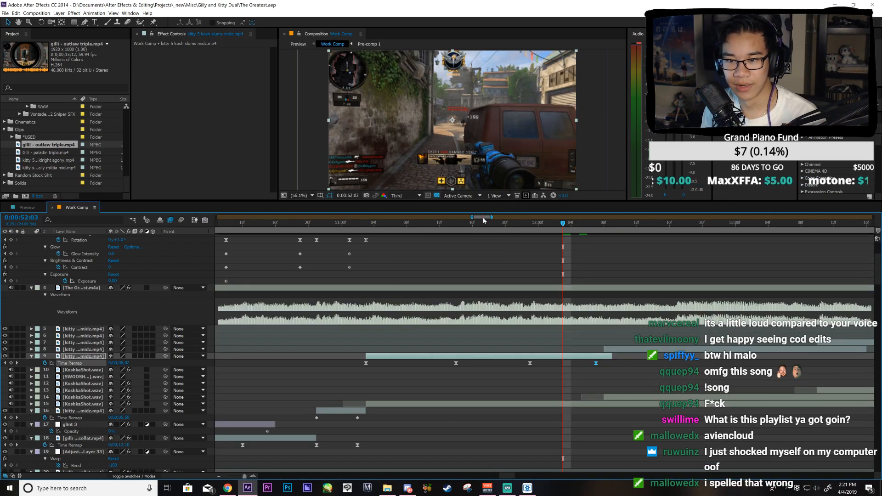
drag(483, 218, 489, 220)
click(442, 354)
click(438, 349)
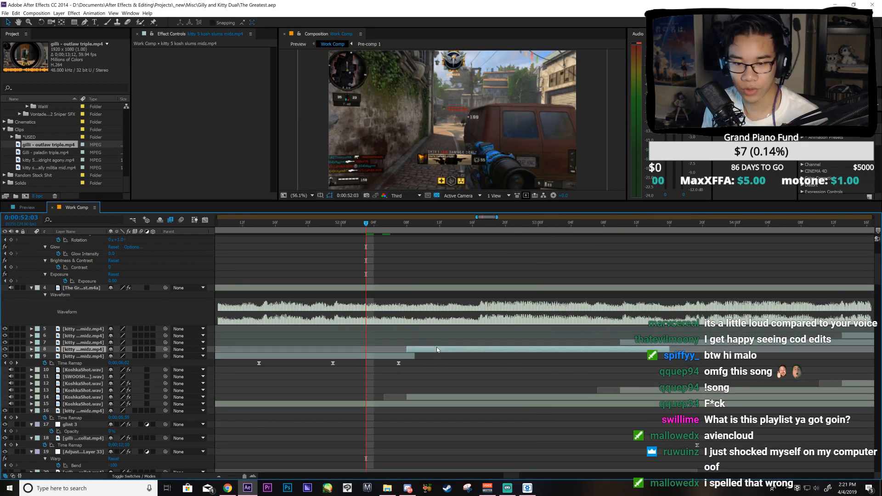
key(i)
key(u)
click(11, 356)
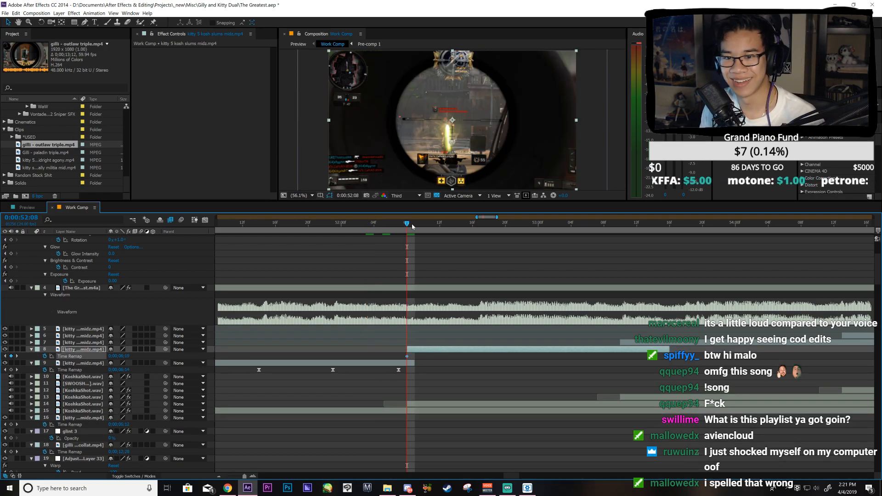
key(ctrl+s)
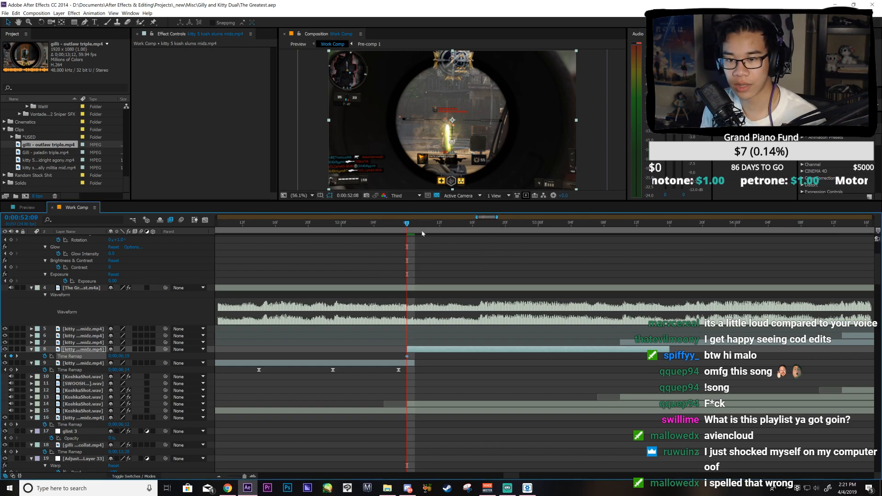
Step: Switch to the browser to check the YouTube music stream, and return to After Effects
click(464, 224)
key(alt+Tab)
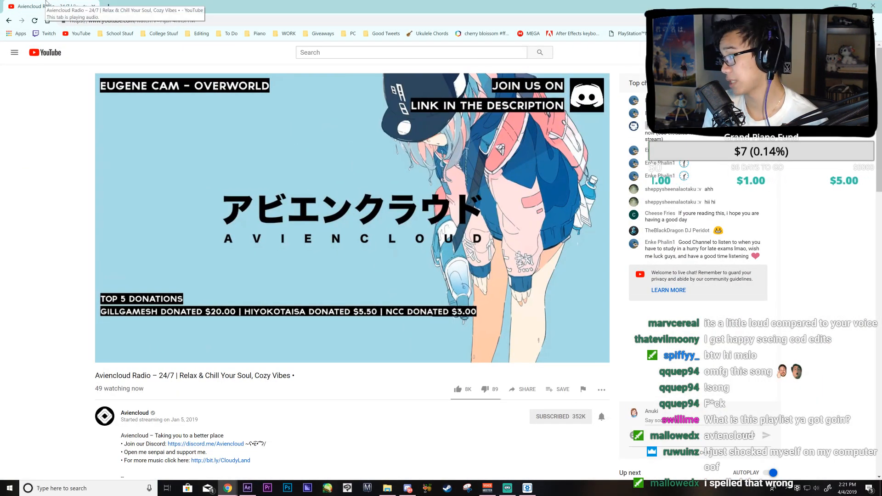
key(alt+Tab)
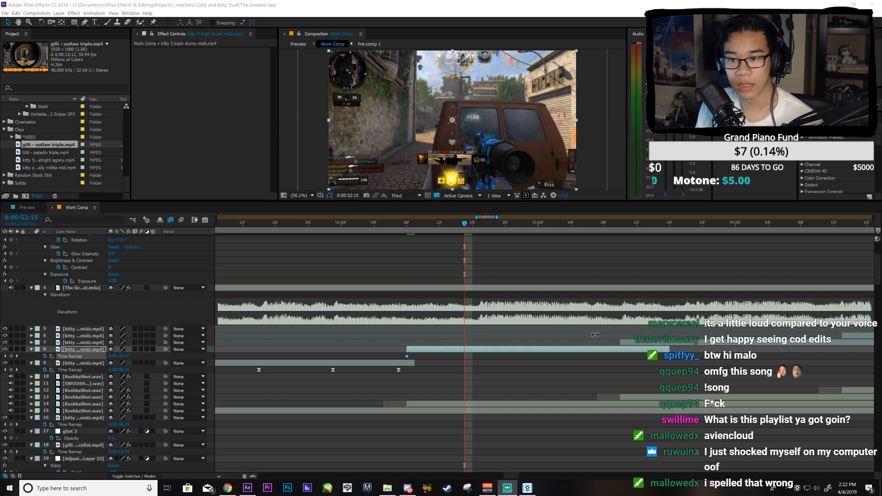
Step: Preview the music from 0:00:52:08 and add a Time Remap keyframe to the layer 8 clip at 0:00:52:17
click(480, 224)
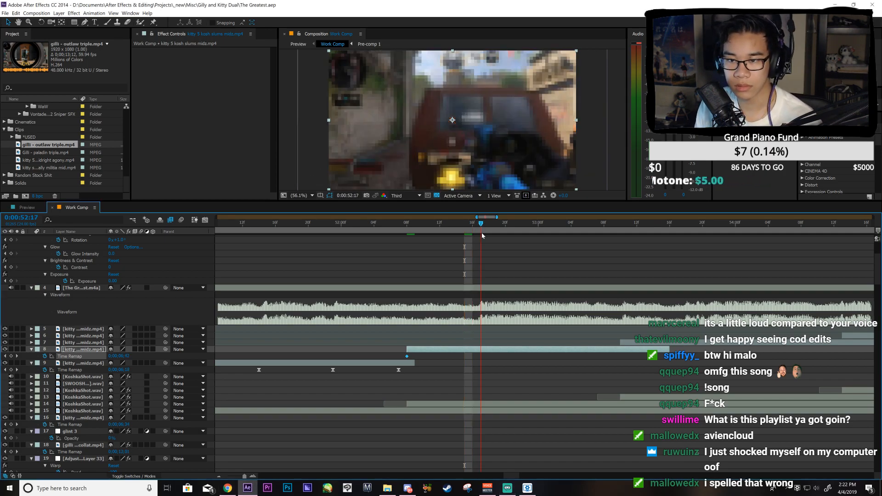
drag(462, 239, 449, 255)
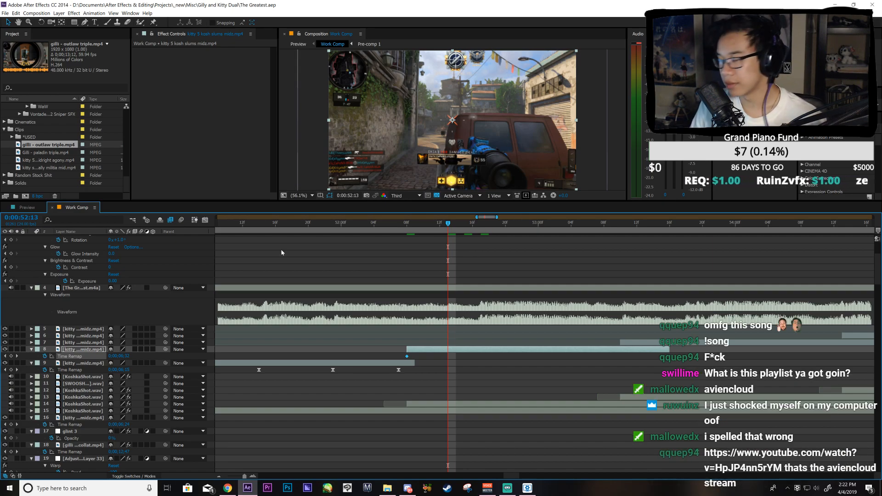
drag(448, 224, 404, 256)
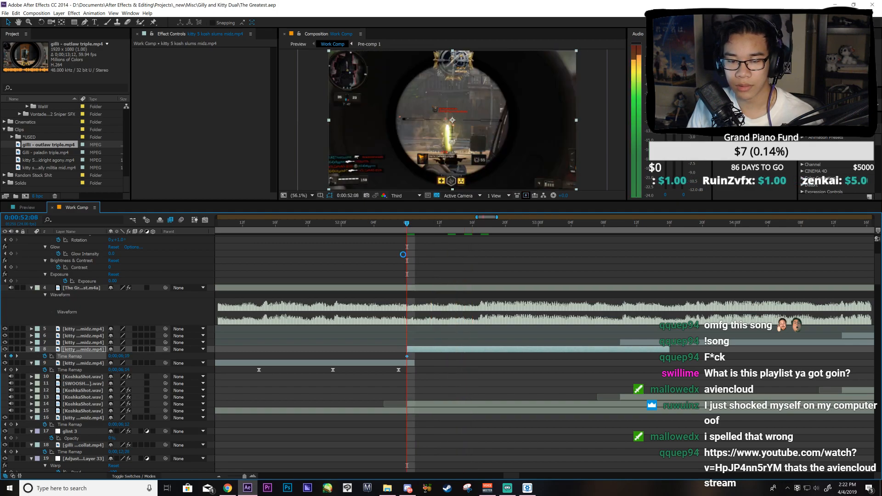
key(KP_Decimal)
key(space)
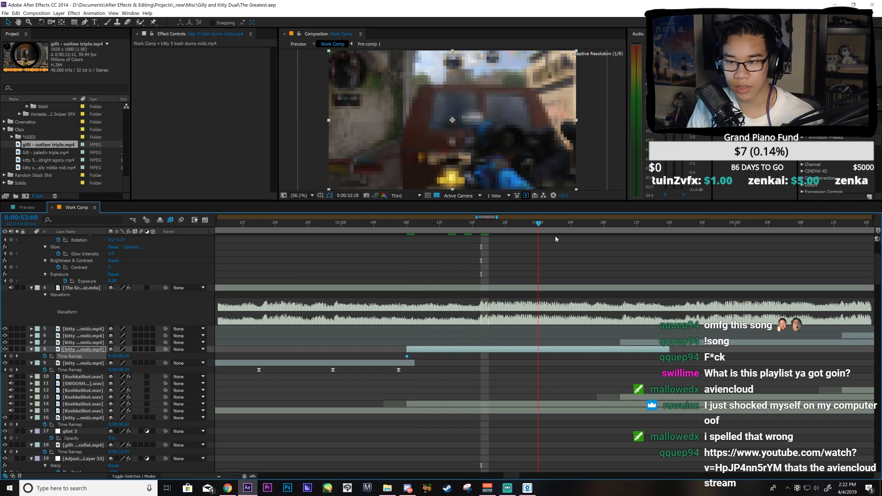
click(11, 356)
Step: Set the layer 8 clip's Time Remap to 0:00:07:27 at 0:00:53:09 and preview it from 0:00:52:17
drag(542, 224, 613, 249)
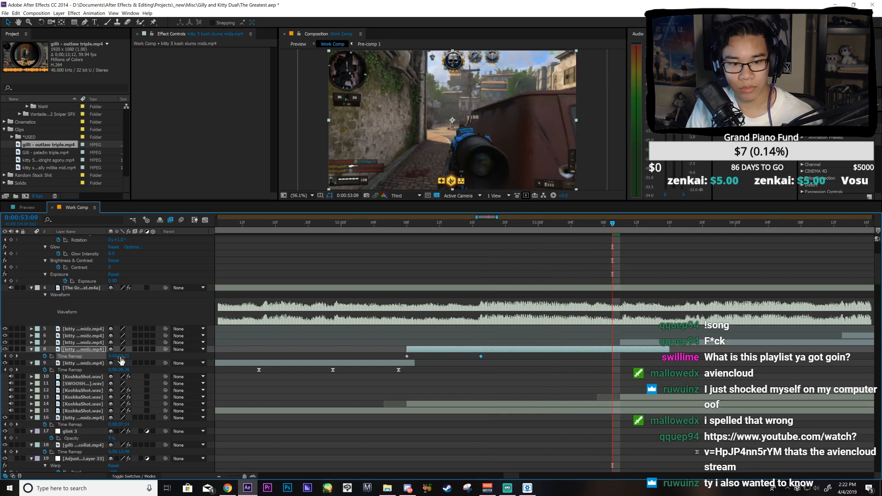
mouse_move(134, 355)
mouse_down()
mouse_move(151, 357)
mouse_move(136, 359)
mouse_up()
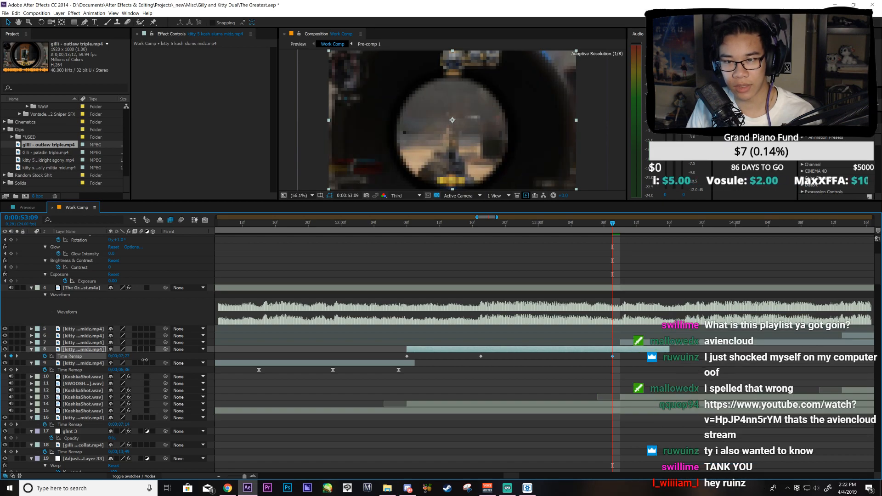
click(481, 223)
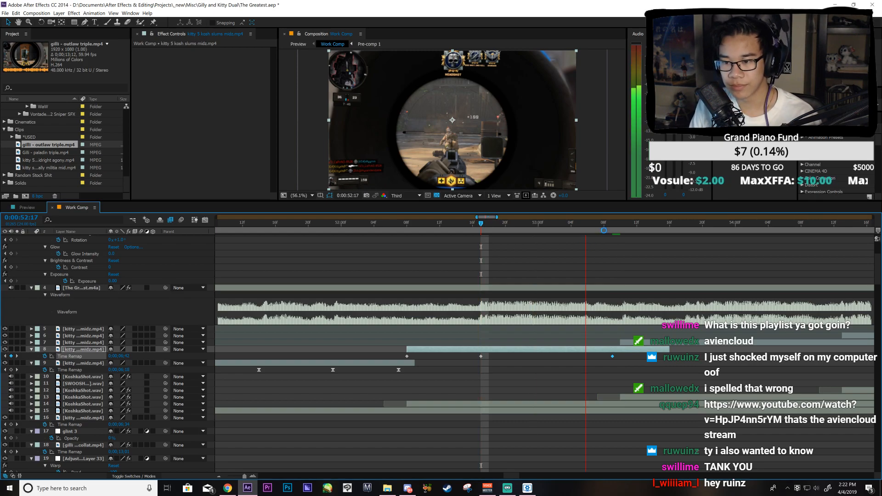
key(space)
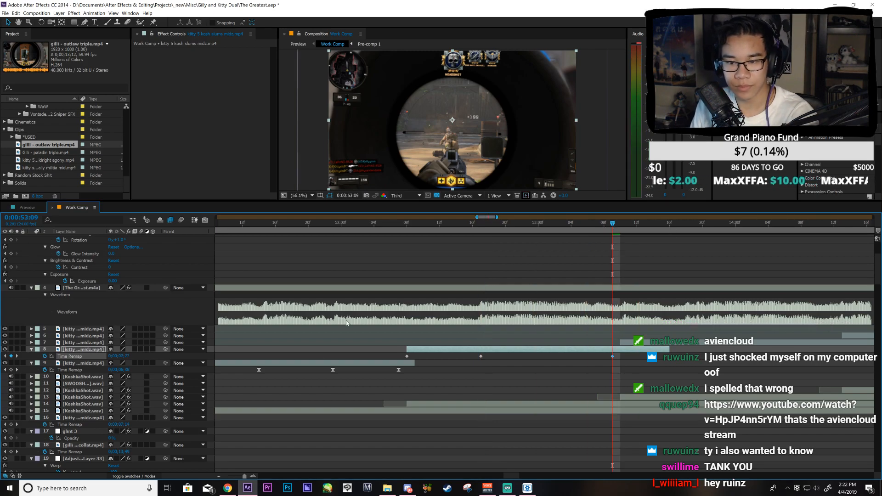
Step: Ease the layer 8 clip's Time Remap keyframes and, in the Graph Editor, steepen the curve between 0:00:52:08 and 0:00:52:17
key(i)
click(63, 357)
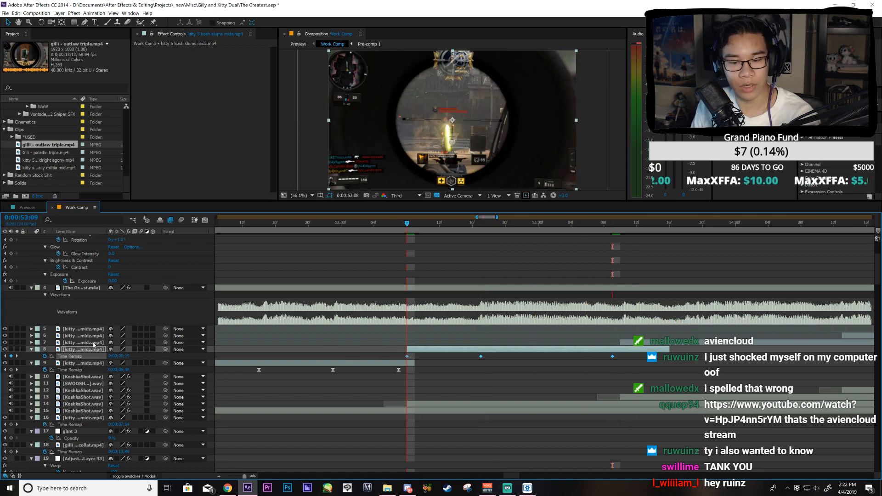
click(206, 219)
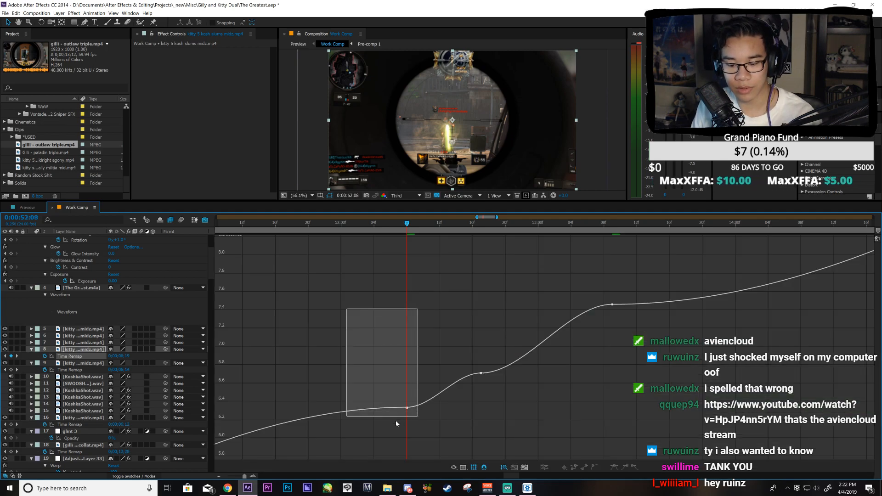
scroll(465, 428, down, 2)
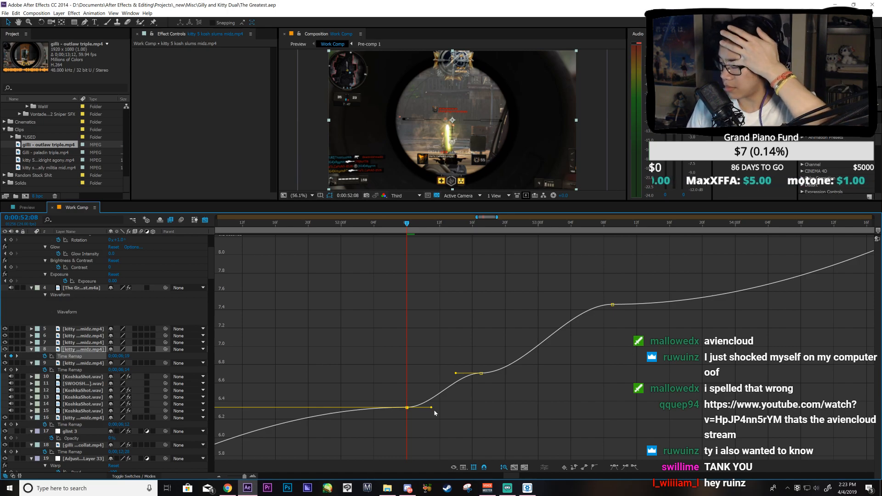
drag(432, 407, 473, 399)
click(481, 373)
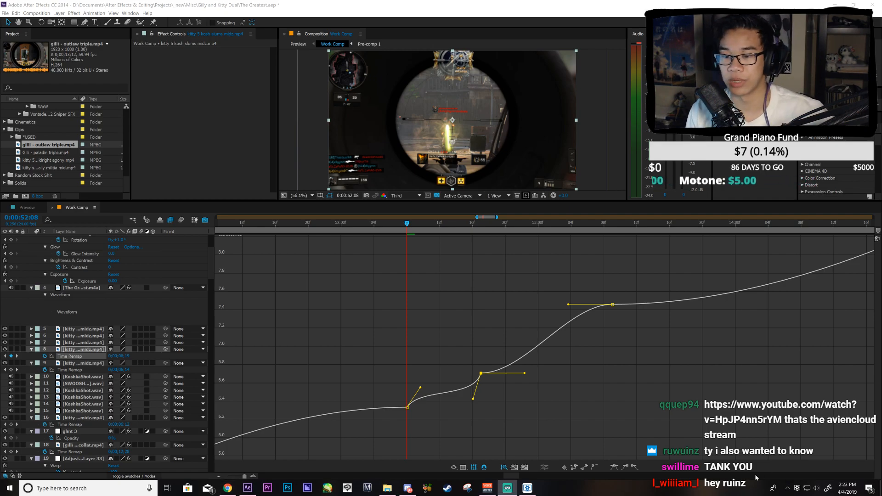
Step: Steepen the Time Remap curve out of the 0:00:52:17 keyframe and into the 0:00:53:09 keyframe, with a slow middle section
drag(433, 335, 493, 340)
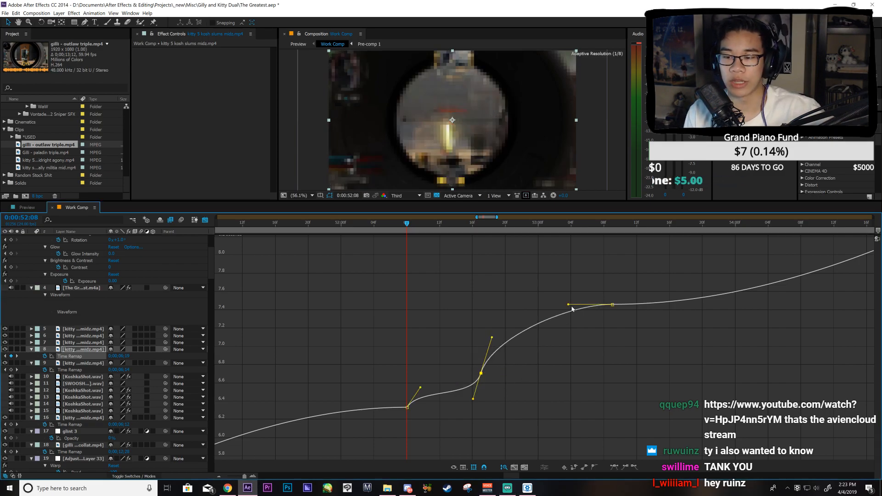
drag(569, 305, 604, 362)
drag(413, 229, 496, 324)
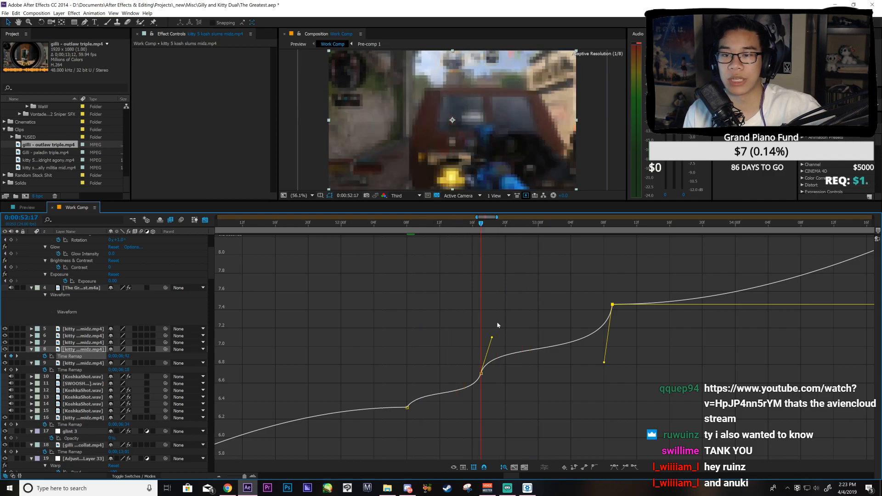
Step: Soften both handles of the 0:00:52:17 Time Remap keyframe slightly
click(493, 338)
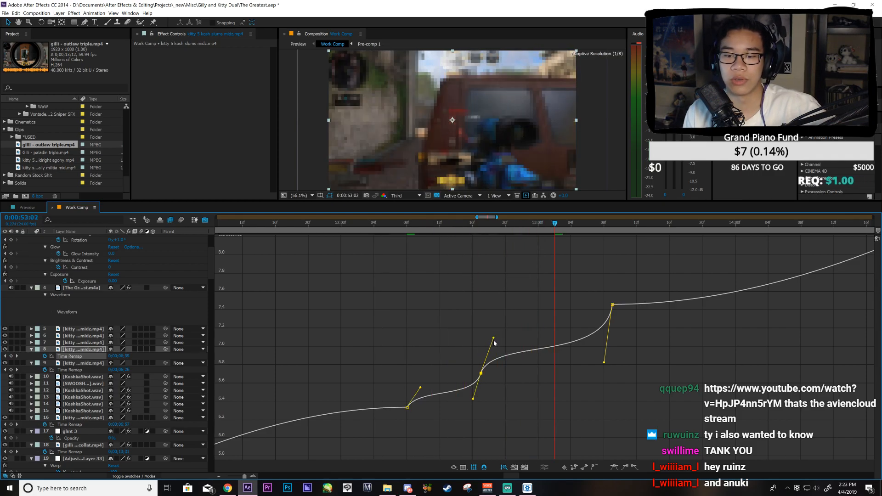
drag(494, 341, 495, 343)
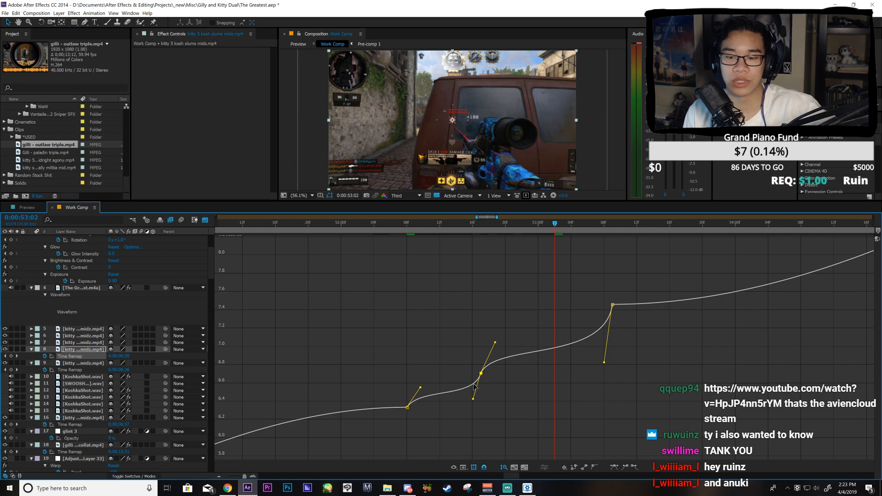
drag(474, 397, 472, 393)
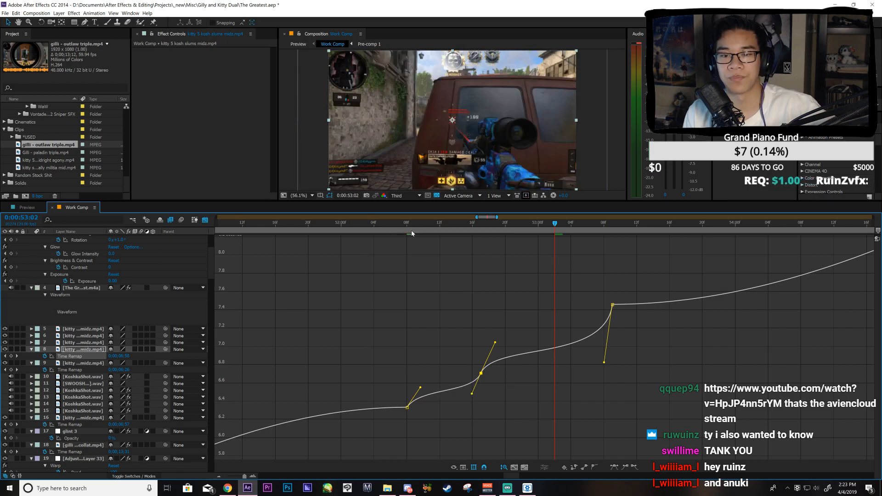
Step: Step through the layer 8 clip frame by frame to check the speed ramp between its Time Remap keyframes
key(Page_Down)
key(Page_Down)
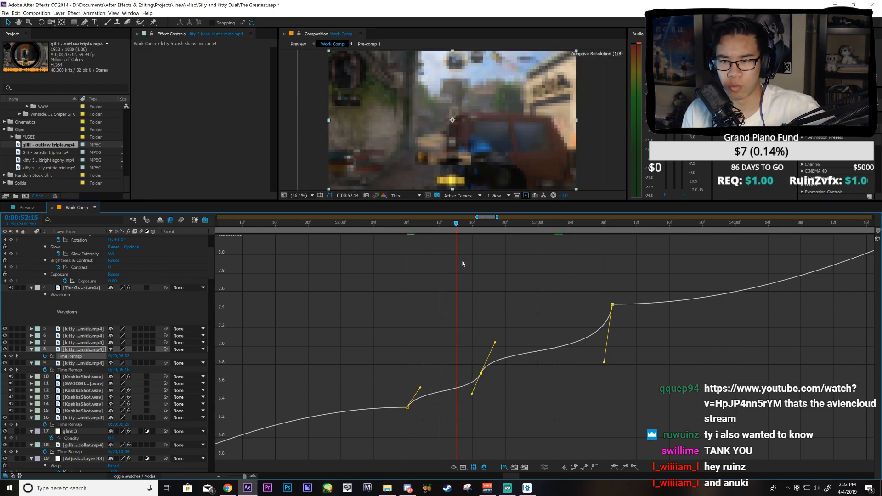
key(Page_Down)
key(Page_Down)
key(Page_Down)
key(Page_Down)
key(Page_Down)
key(Page_Down)
key(Page_Down)
key(Page_Down)
key(Page_Down)
key(Page_Down)
key(Page_Down)
key(Page_Down)
key(Page_Down)
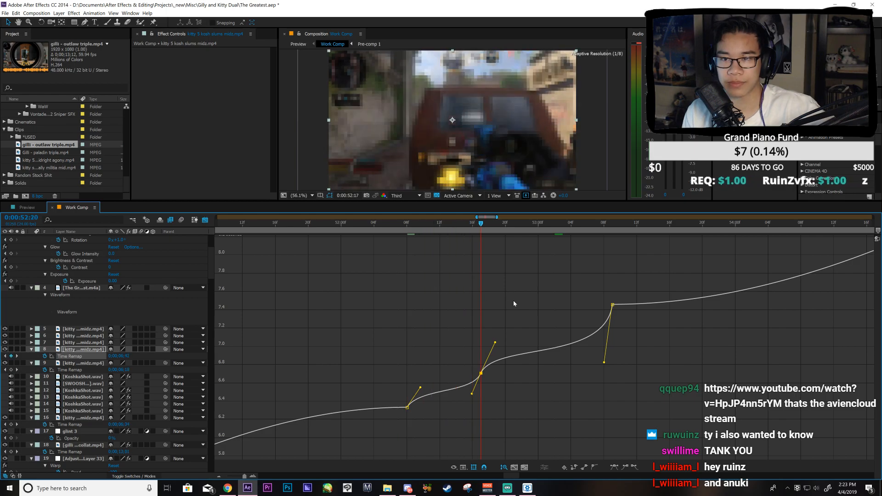
key(Page_Down)
key(Page_Down)
key(Page_Down)
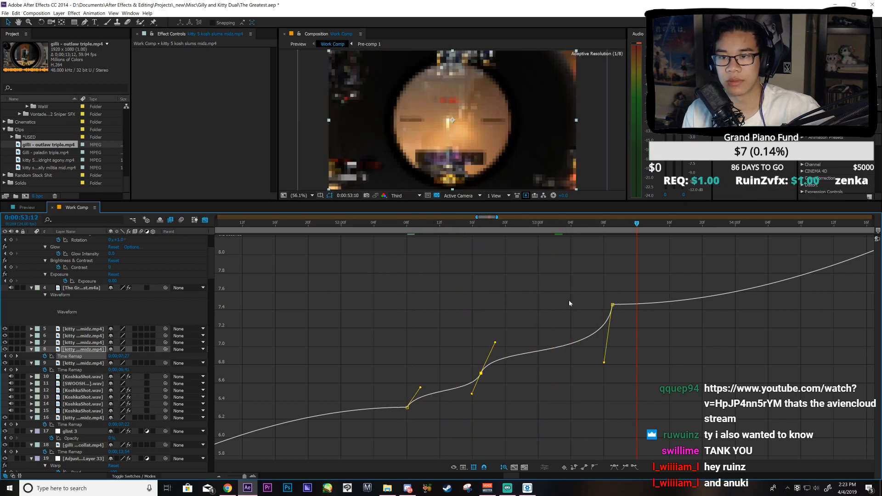
key(Page_Down)
key(Page_Down)
key(Page_Down)
key(Page_Down)
key(Page_Down)
key(shift+Page_Up)
key(shift+Page_Up)
key(Page_Down)
key(Page_Down)
key(Page_Down)
key(Page_Down)
key(Page_Down)
key(Page_Down)
key(Page_Down)
key(Page_Down)
key(Page_Down)
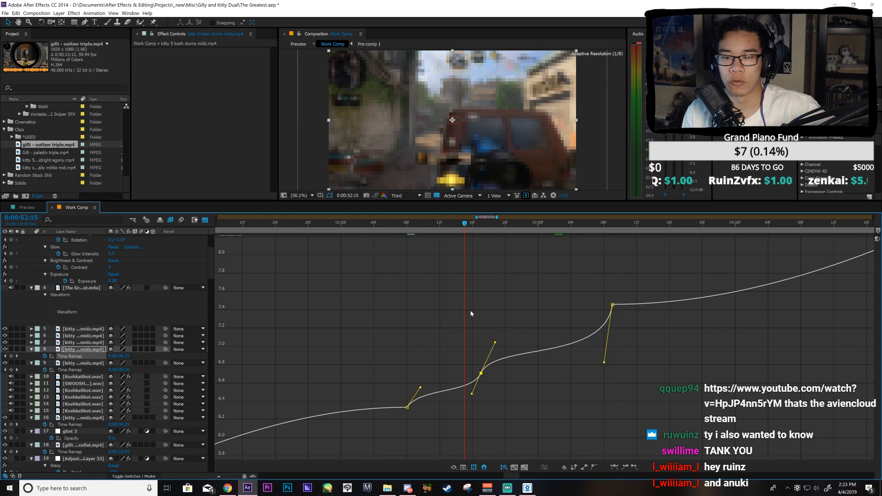
key(Page_Down)
key(Page_Down)
key(Page_Down)
key(Page_Down)
key(Page_Down)
key(Page_Down)
key(Page_Down)
Step: Shorten the incoming handle of the 0:00:53:09 Time Remap keyframe slightly and check the nearby frames
click(605, 363)
drag(605, 363, 604, 357)
key(Page_Down)
key(Page_Down)
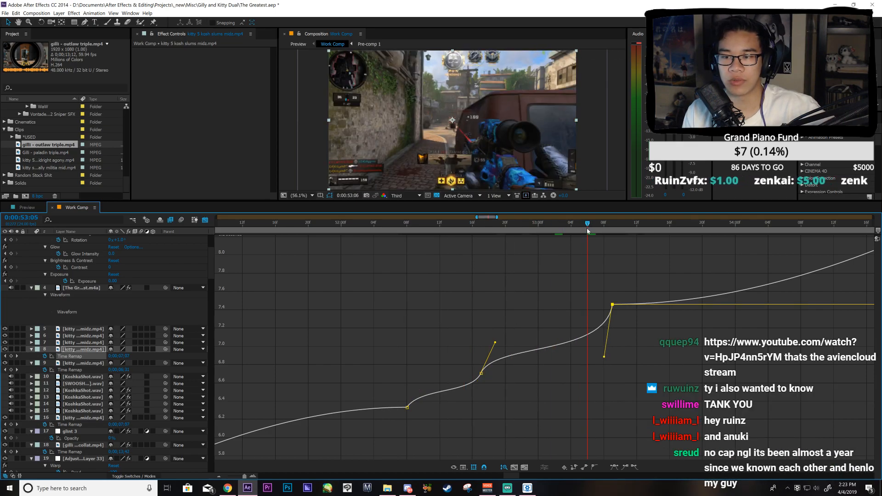
Step: Examine the adjusted layer 8 speed ramp frame by frame around the 0:00:52:17 and 0:00:53:09 keyframes
key(Page_Down)
key(Page_Down)
key(shift+Page_Up)
key(Page_Down)
key(Page_Down)
key(Page_Down)
key(Page_Down)
key(Page_Up)
key(Page_Up)
key(Page_Up)
key(shift+Page_Up)
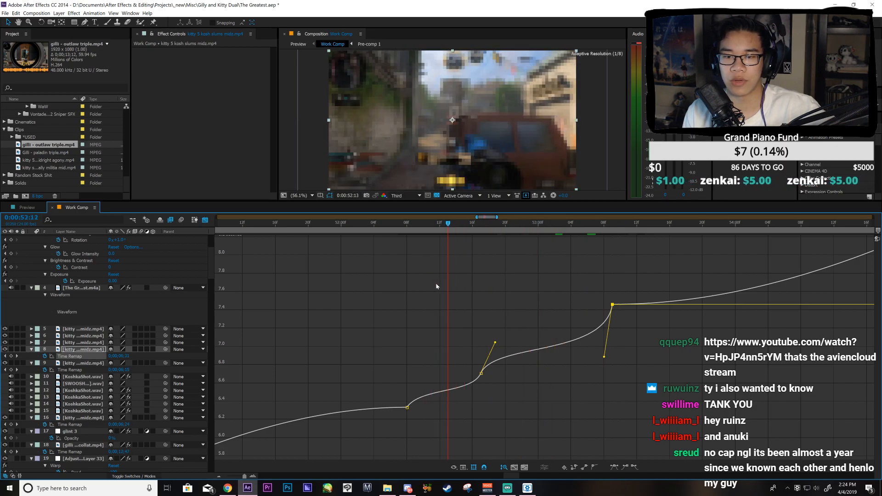
key(Page_Up)
key(Page_Down)
key(Page_Down)
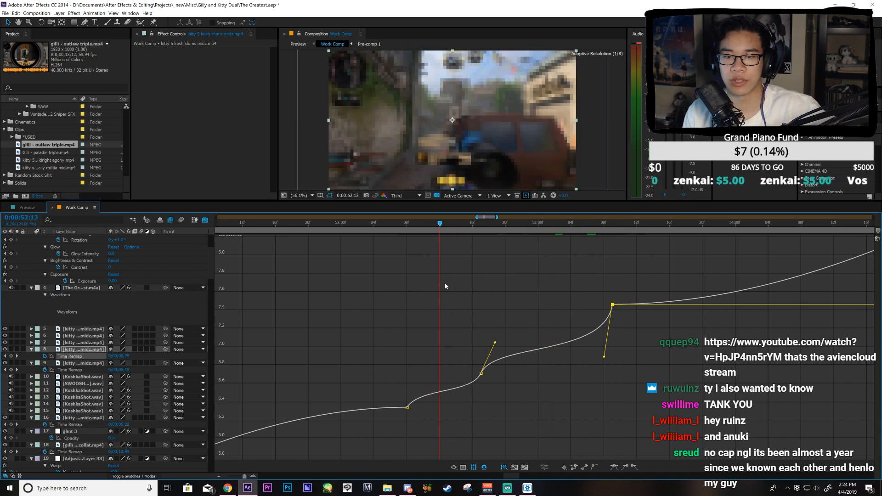
key(Page_Down)
key(Page_Down)
key(Page_Down)
key(Page_Down)
key(Page_Down)
key(Page_Down)
key(Page_Down)
key(Page_Down)
key(Page_Down)
key(Page_Down)
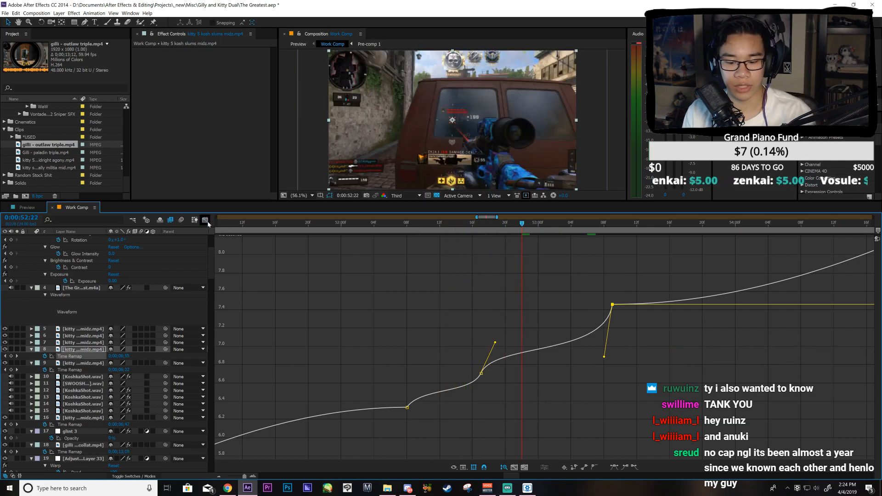
Step: Return to the layer bars, add a Time Remap keyframe at the layer 7 clip's start, 0:00:53:10, and save the project
key(shift+F3)
key(minus)
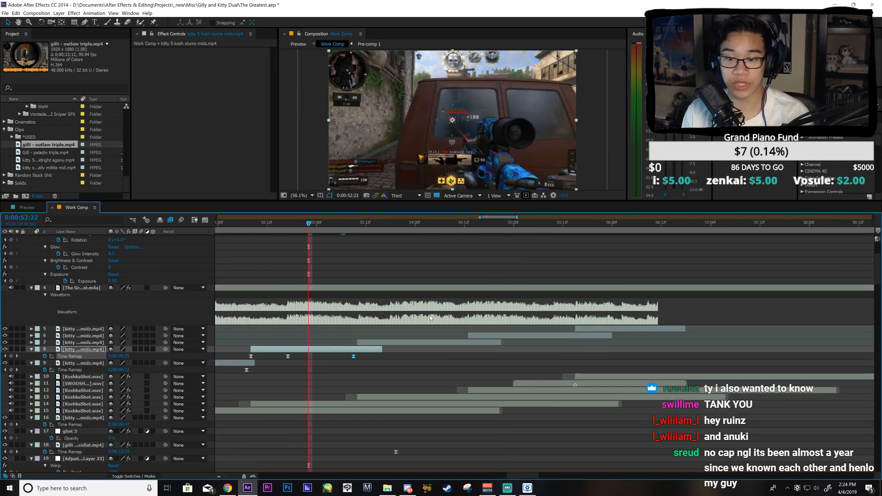
click(398, 342)
key(i)
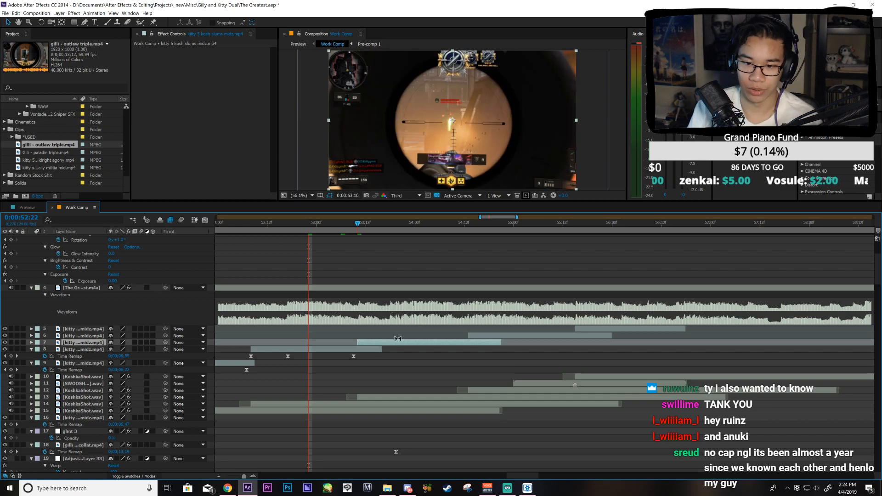
key(u)
key(ctrl+s)
click(11, 349)
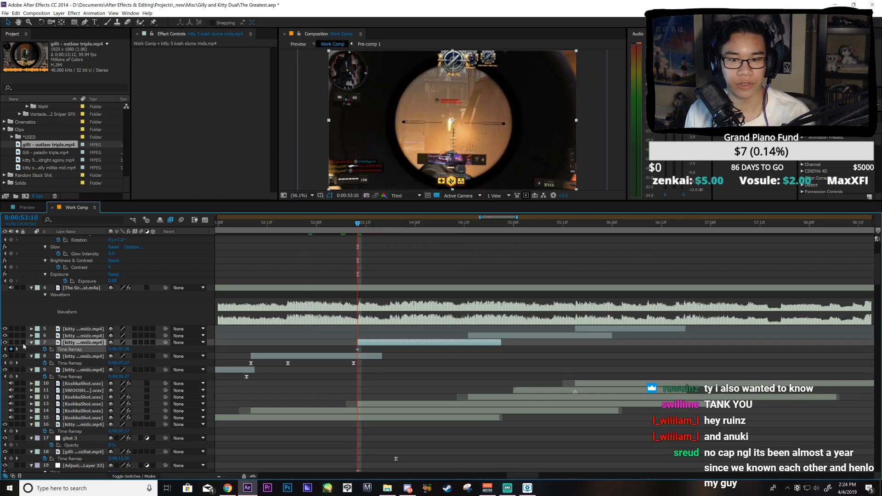
Step: Preview the music from 0:00:53:10 to find the next beat for the layer 7 clip
drag(363, 227, 357, 288)
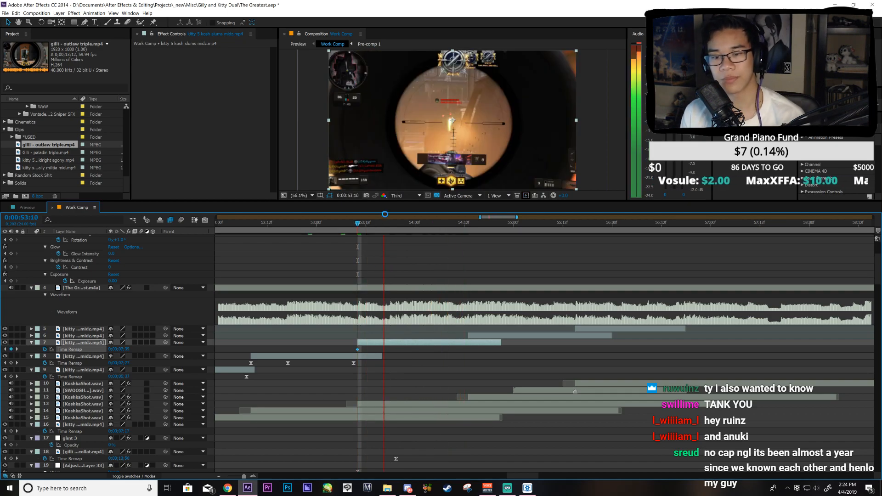
key(space)
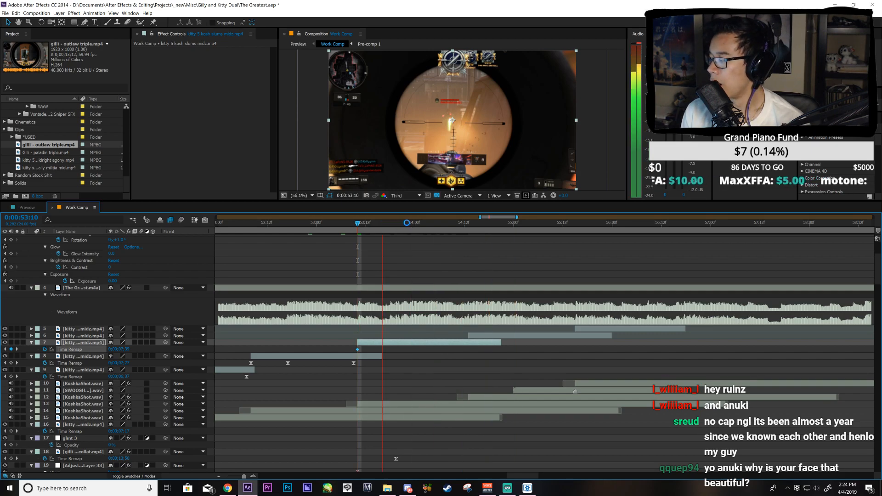
click(398, 224)
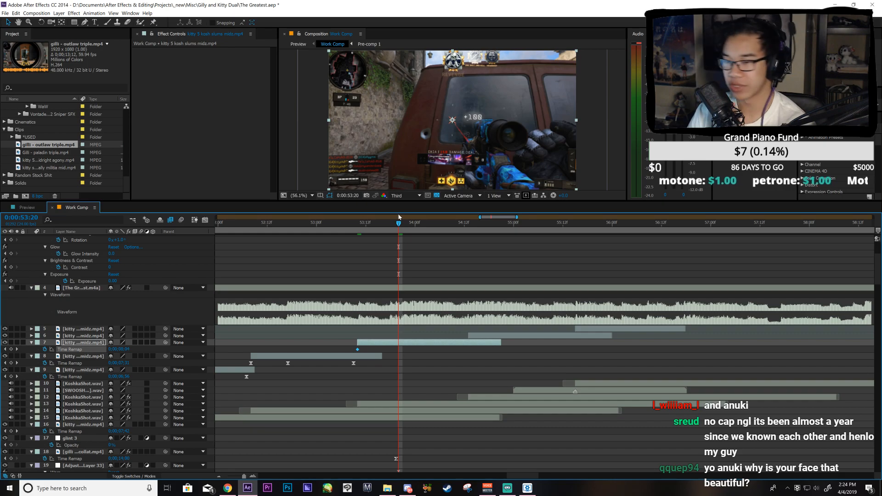
Step: Step through the layer 7 clip's frames and add a Time Remap keyframe at 0:00:54:01
drag(370, 225, 411, 271)
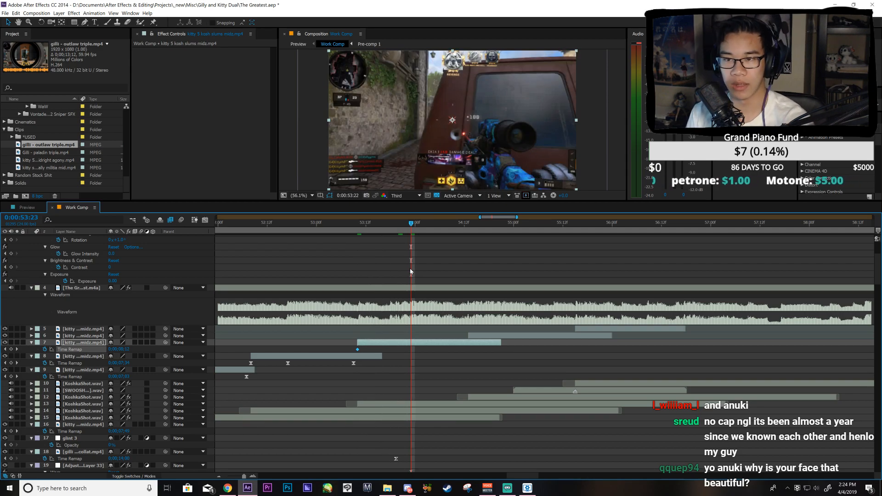
key(Page_Up)
key(Page_Up)
key(Page_Down)
key(Page_Down)
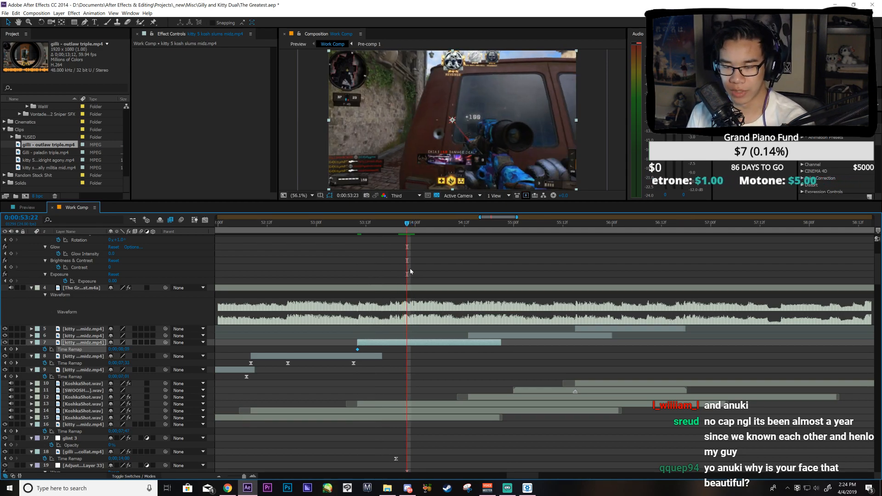
key(KP_Decimal)
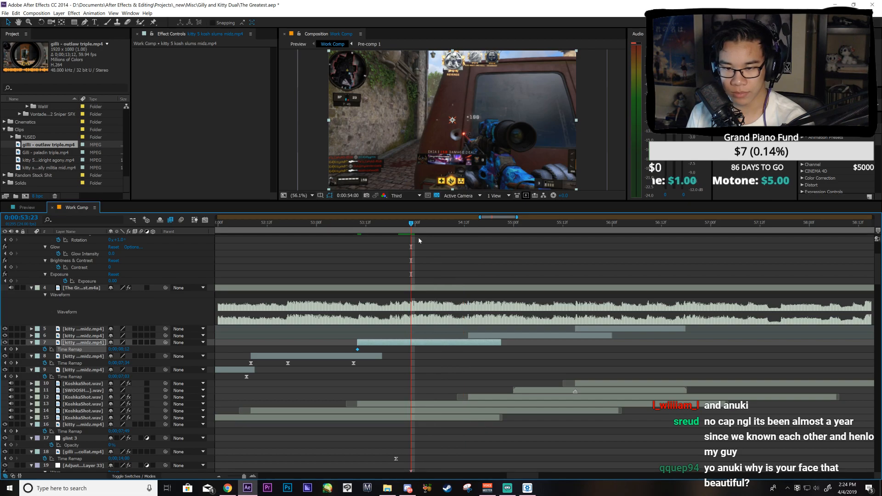
key(Page_Down)
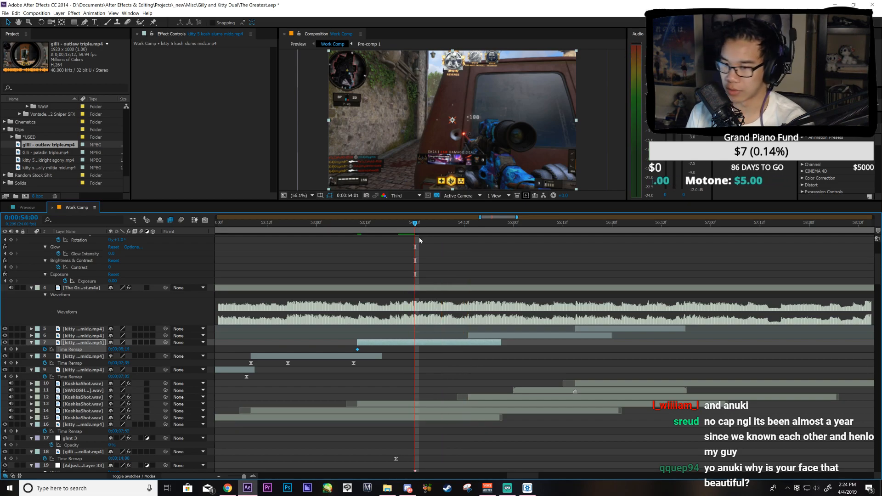
key(Page_Down)
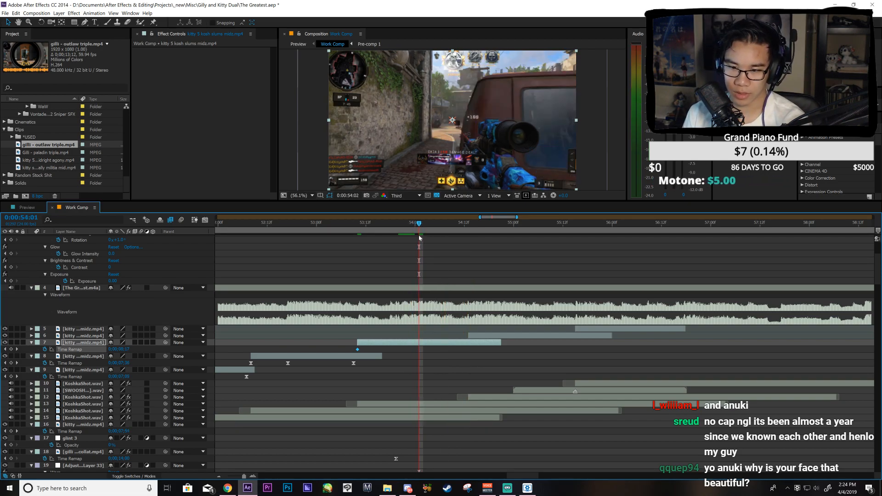
key(Page_Down)
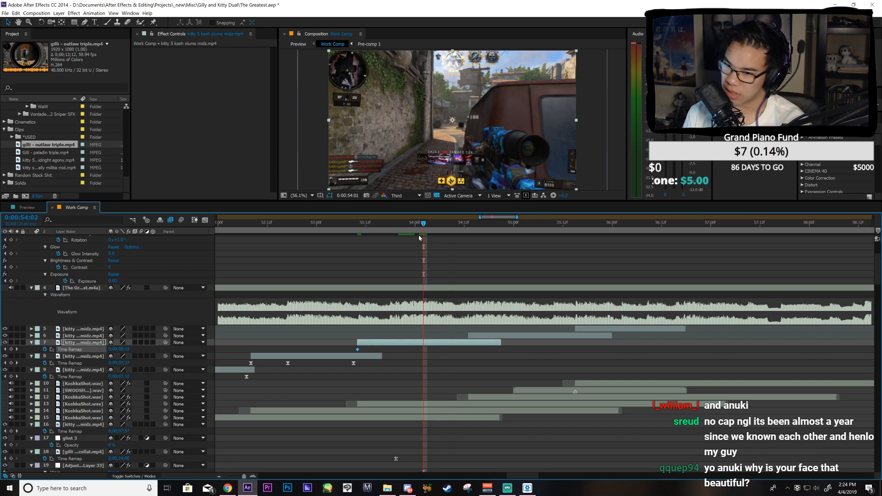
key(Page_Up)
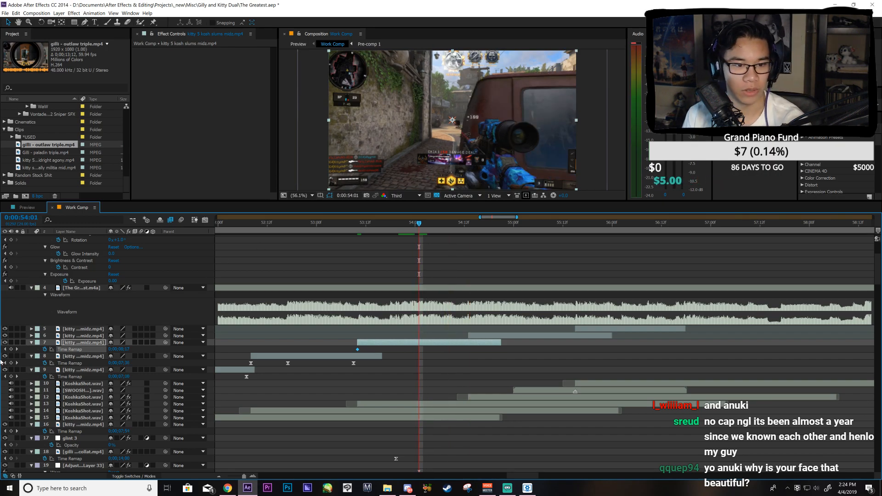
click(10, 350)
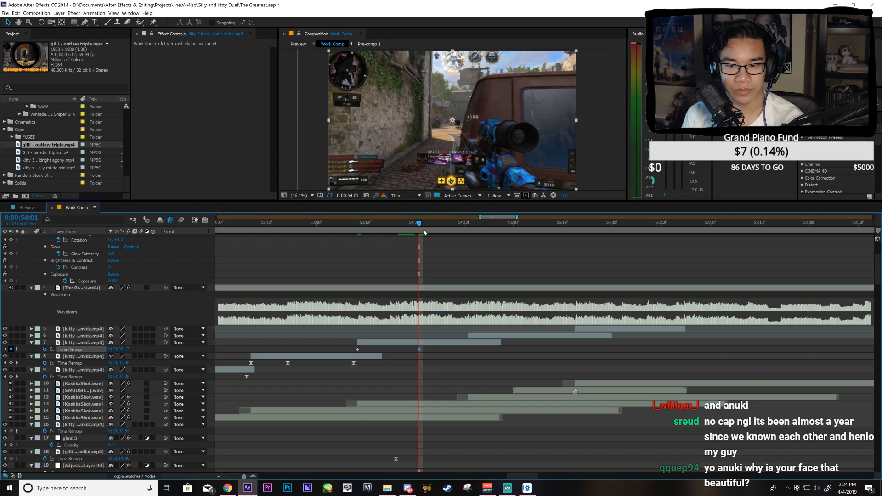
Step: Preview the layer 7 section and add Time Remap keyframes to its clip at 0:00:54:12 and 0:00:53:18
key(space)
key(space)
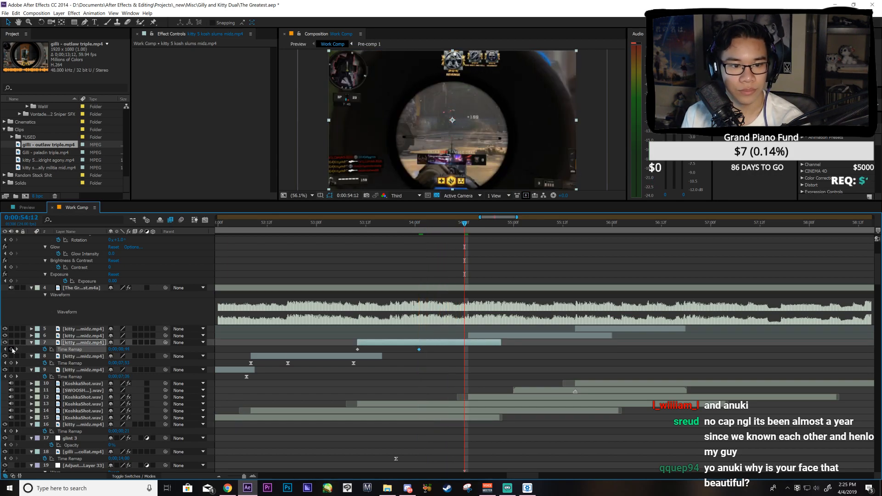
click(358, 224)
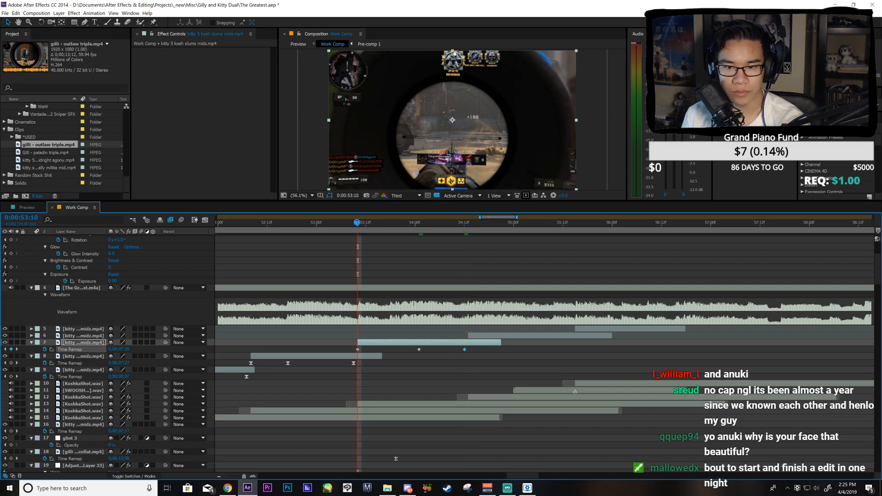
key(space)
click(390, 225)
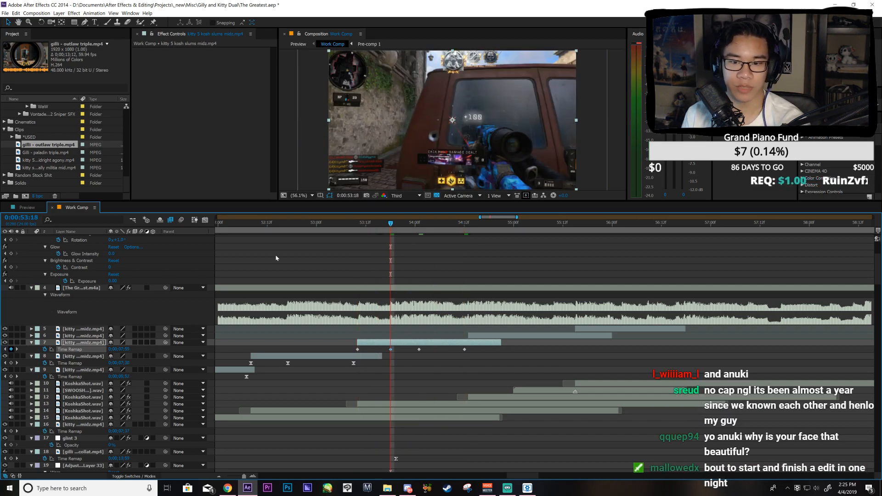
drag(366, 231, 393, 261)
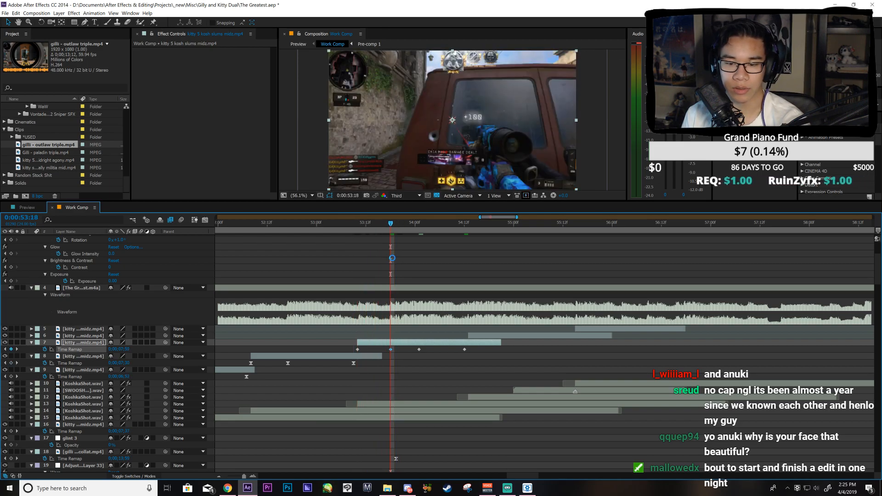
Step: Preview the layer 7 section from 0:00:53:18 and add a Time Remap keyframe to its clip at 0:00:53:22
key(KP_Decimal)
key(KP_Decimal)
key(space)
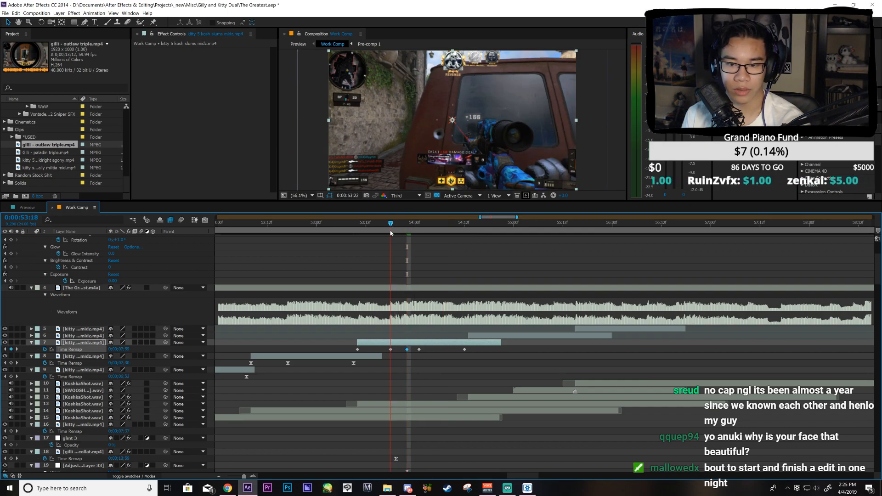
key(KP_Decimal)
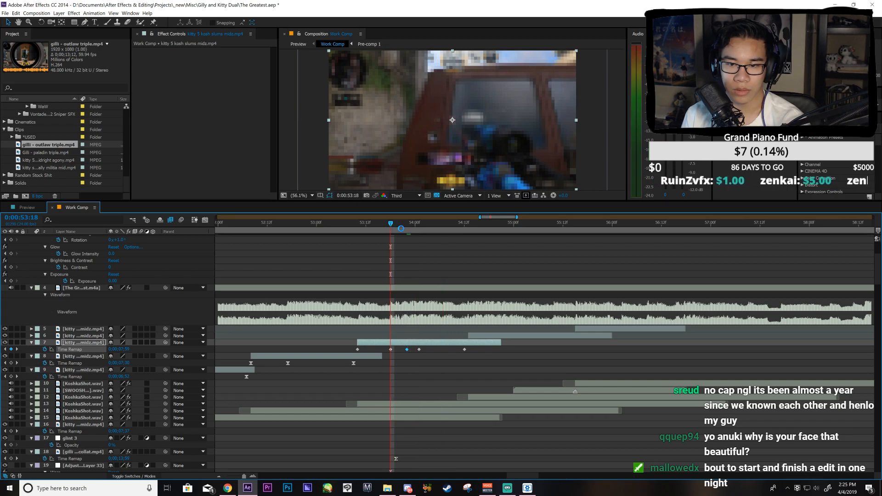
Step: Replace the layer 7 clip's 0:00:53:22 Time Remap keyframe with one added at 0:00:53:21 and shifted one frame later
click(403, 227)
drag(404, 228, 420, 229)
key(j)
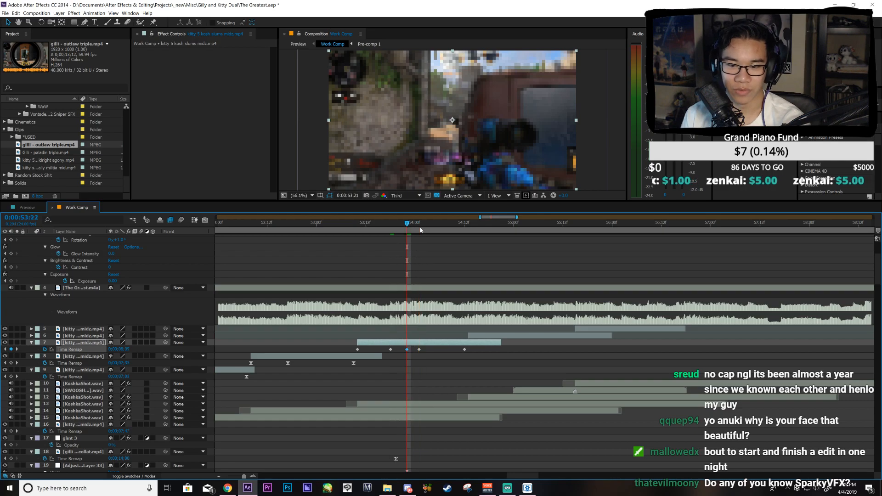
key(Page_Up)
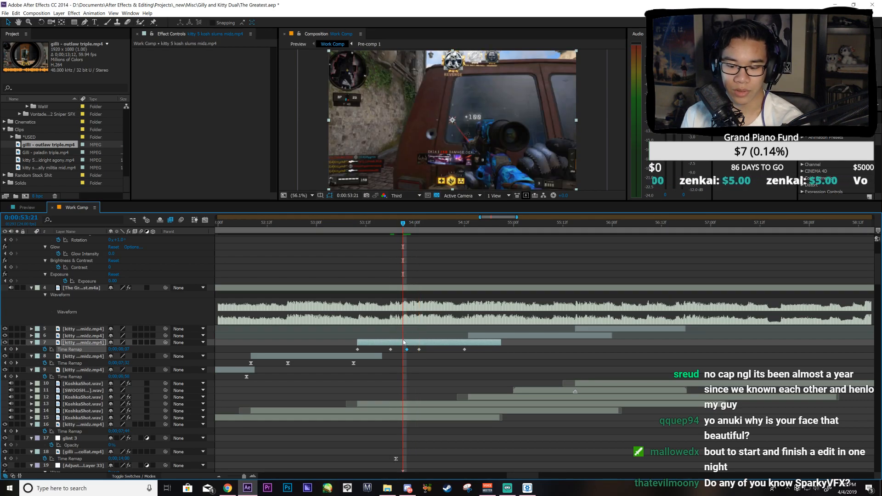
click(11, 349)
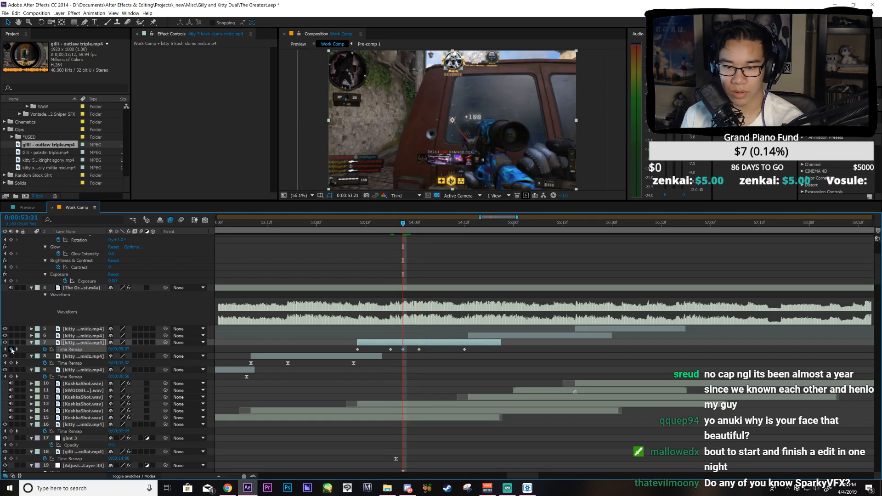
key(alt+Right)
Step: Replace the layer 7 clip's Time Remap keyframe at 0:00:54:01 with one at 0:00:54:02, preview it, and save the project
key(Page_Down)
key(Page_Down)
key(Page_Down)
key(Page_Down)
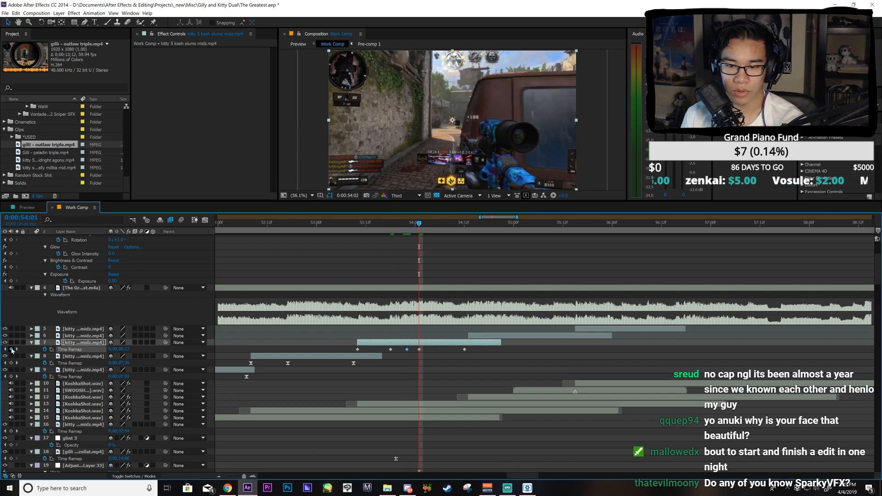
key(Page_Down)
click(12, 349)
key(Delete)
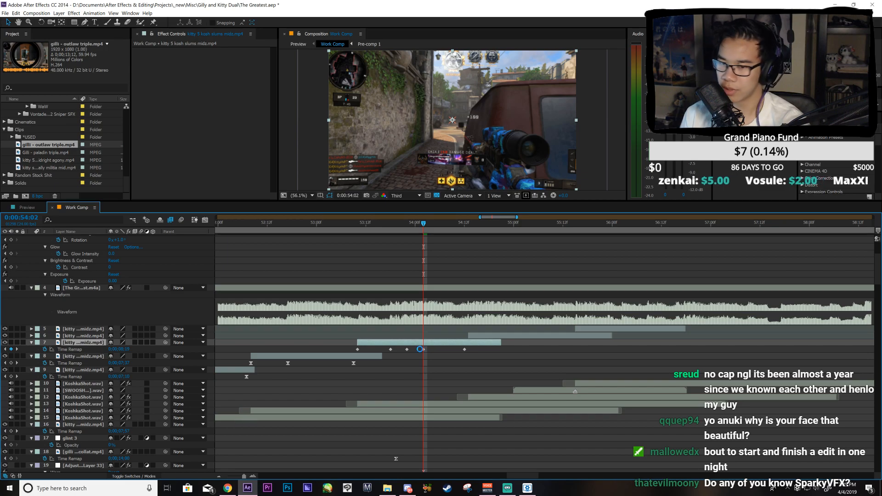
key(KP_Decimal)
key(KP_Decimal)
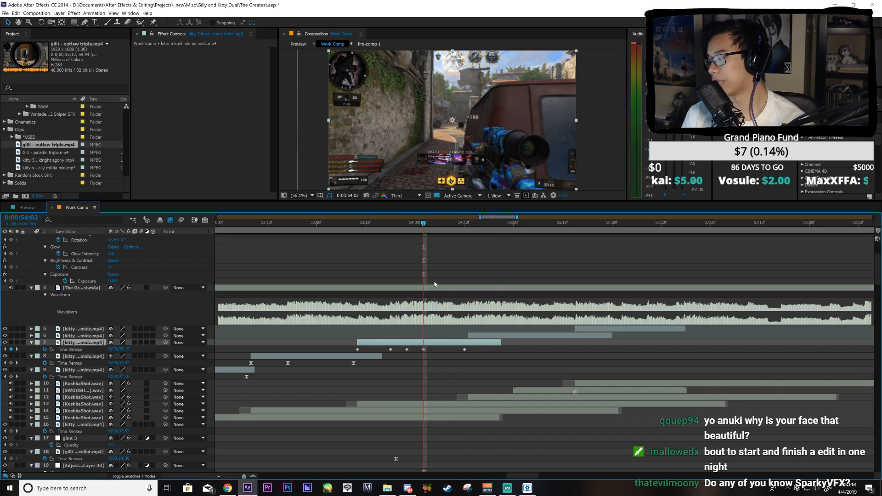
key(ctrl+s)
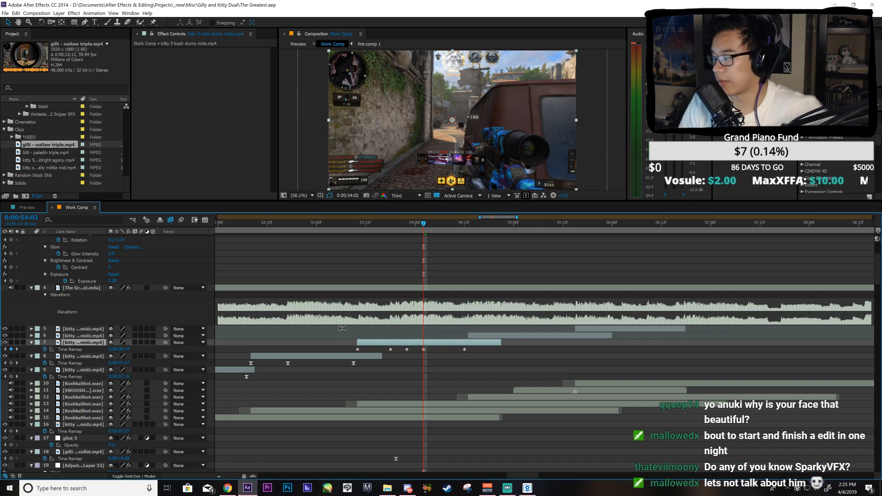
Step: Easy-ease all of the layer 7 clip's Time Remap keyframes and show their value curve enlarged in the Graph Editor
click(76, 350)
click(204, 220)
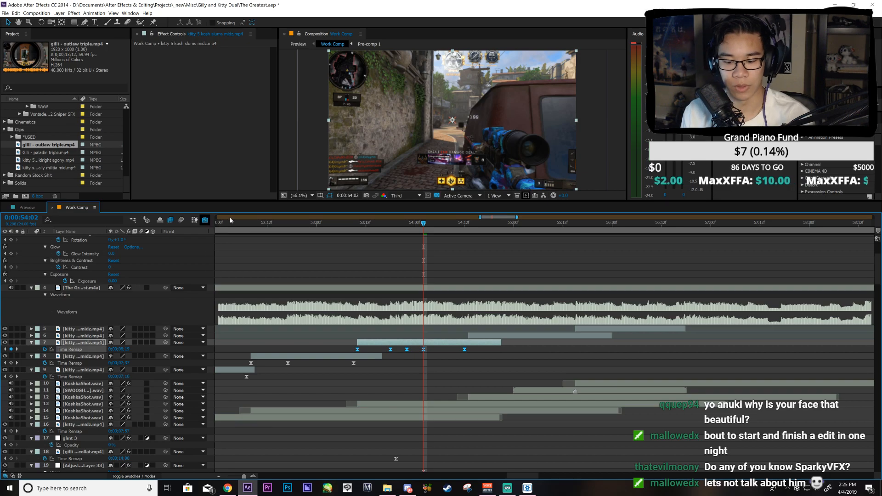
drag(142, 381, 141, 383)
drag(283, 368, 121, 426)
drag(264, 462, 261, 451)
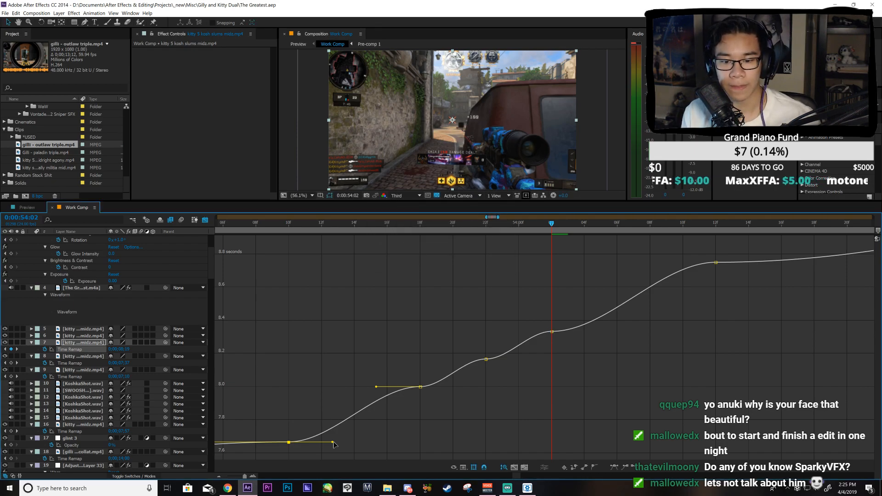
Step: Shape the layer 7 Time Remap curve into speed ramps, steep at each keyframe and flat between, from 0:00:53:10 to 0:00:54:12
drag(333, 441, 316, 409)
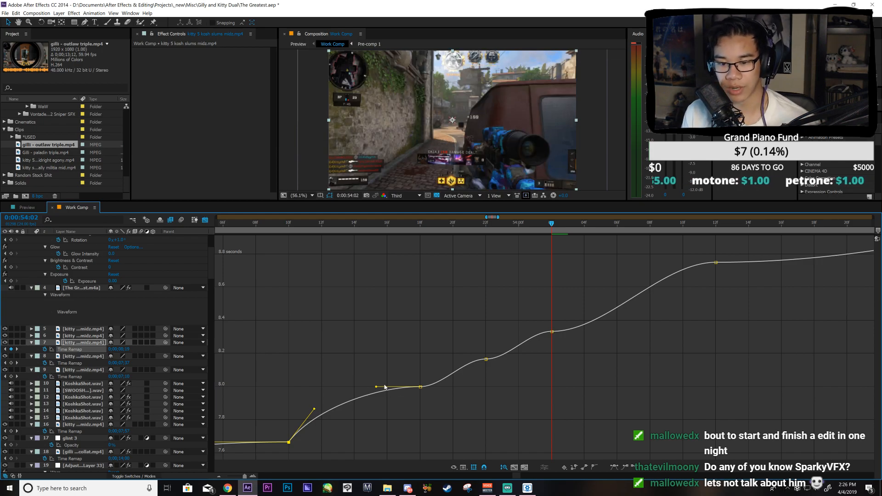
drag(377, 388, 408, 430)
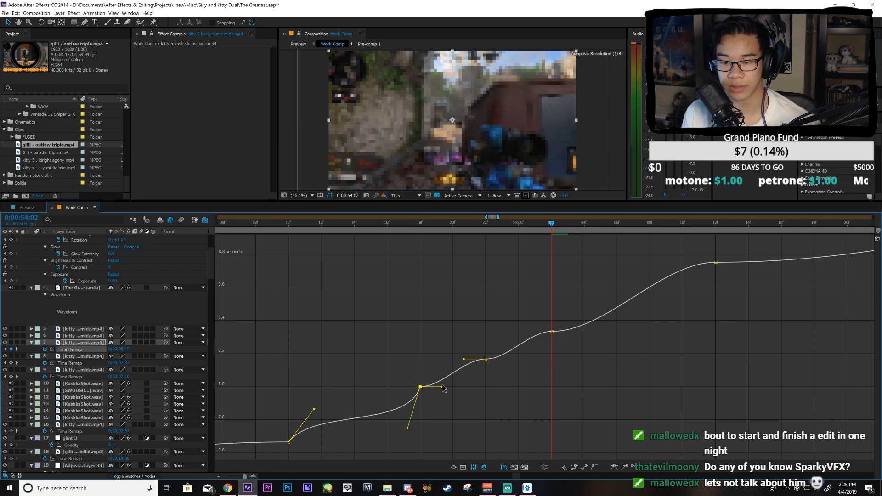
drag(443, 387, 544, 351)
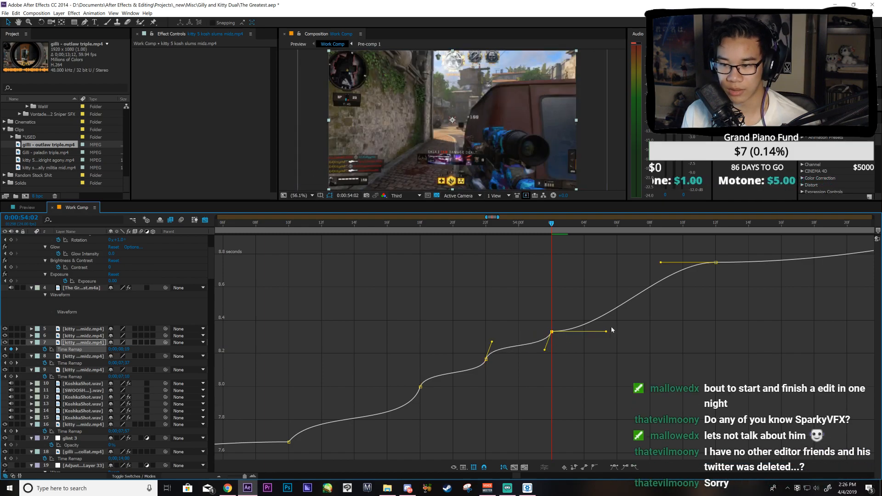
drag(606, 330, 570, 292)
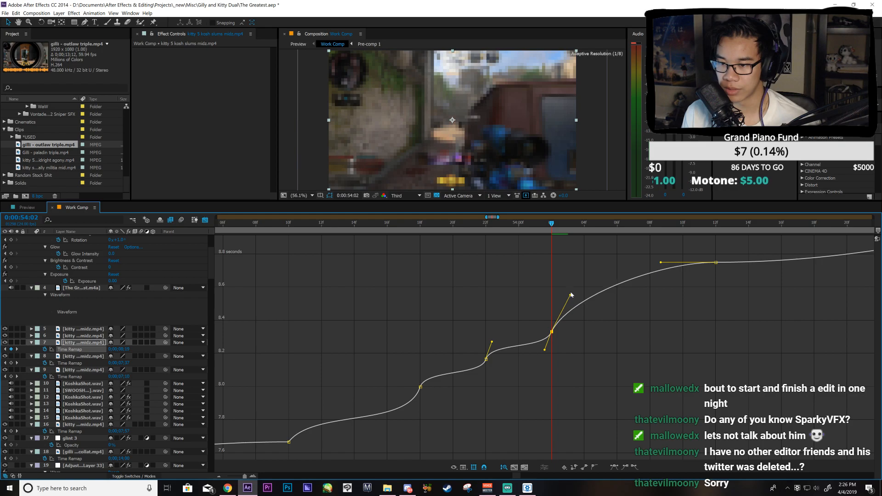
drag(661, 264, 707, 310)
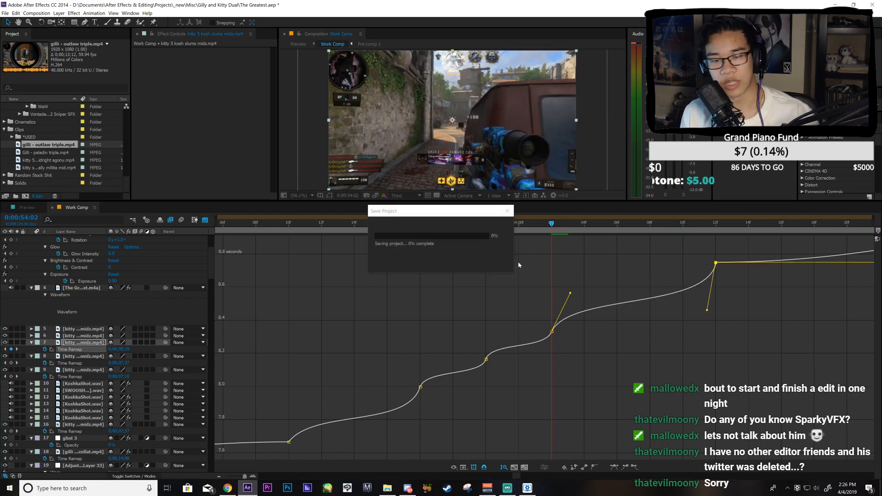
Step: Save the project, preview the layer 7 speed ramps, and fine-tune the curve handles between the keyframes at 0:00:53:22 and 0:00:54:02
drag(288, 230, 316, 289)
key(space)
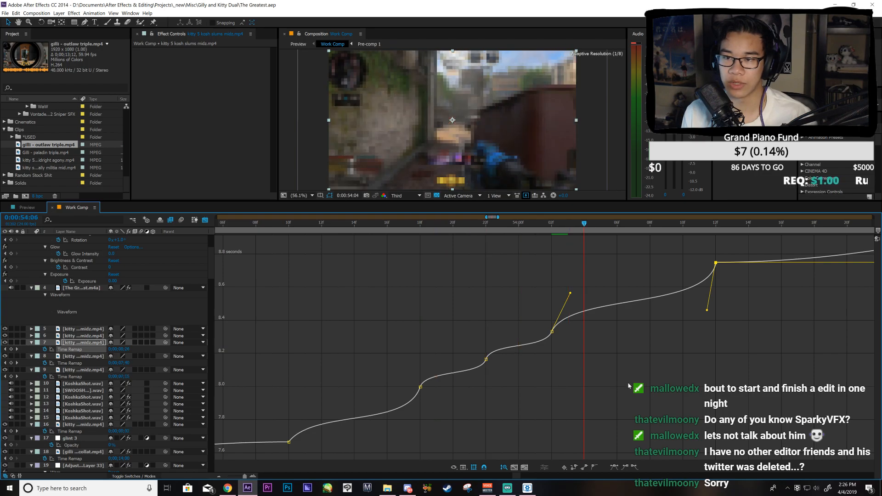
click(593, 384)
double_click(494, 349)
drag(492, 342, 493, 340)
drag(545, 350, 546, 348)
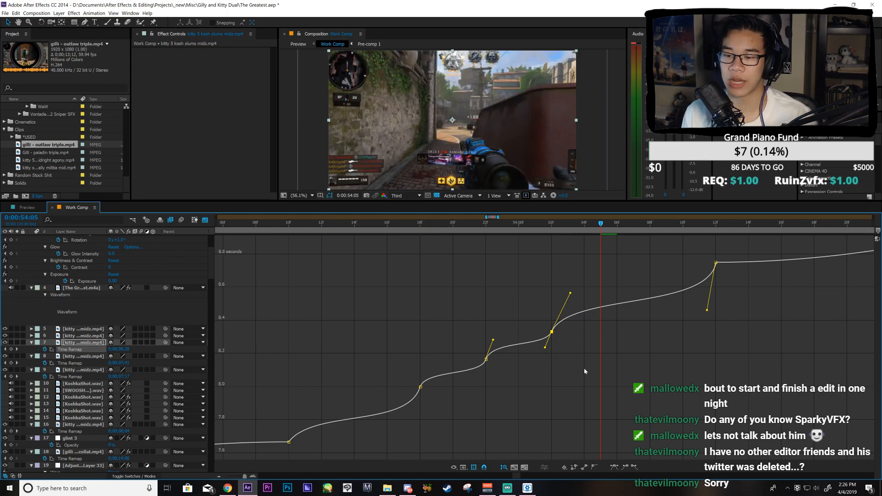
Step: Play and scrub the layer 7 clip from 0:00:53:12 to 0:00:54:07 to check the ramp timing
drag(601, 260, 322, 317)
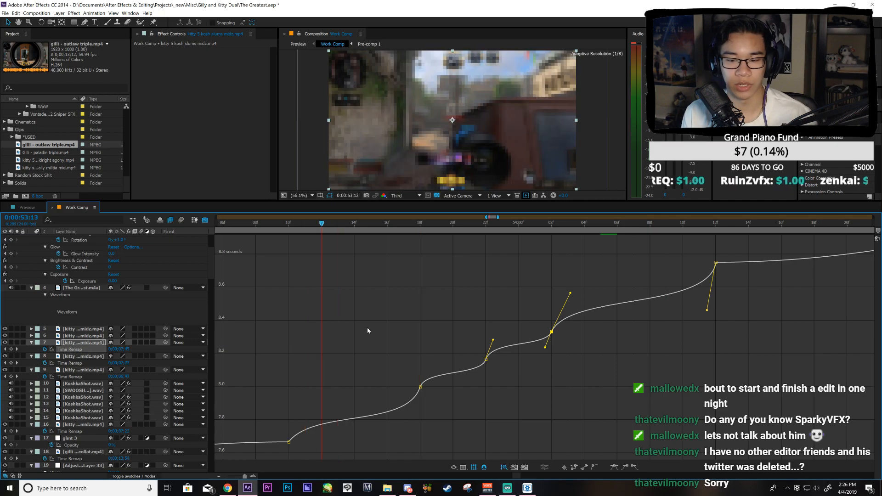
key(space)
drag(527, 332, 633, 333)
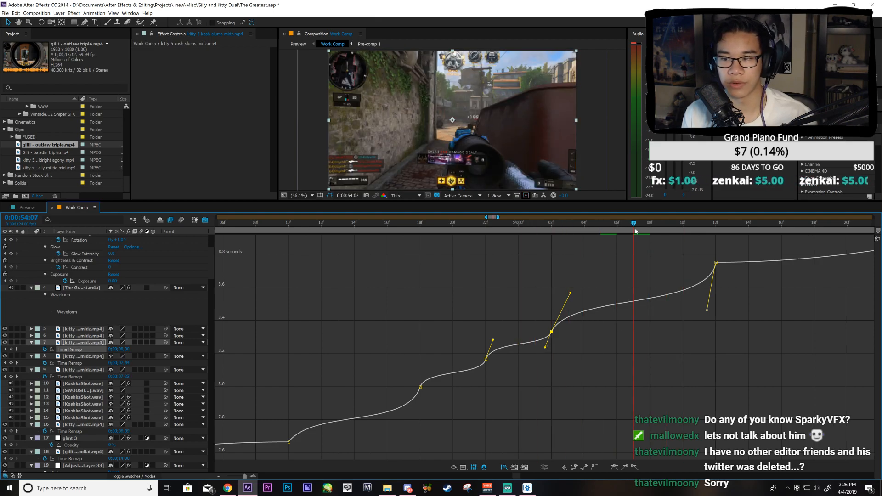
drag(636, 244, 569, 259)
drag(565, 226, 605, 236)
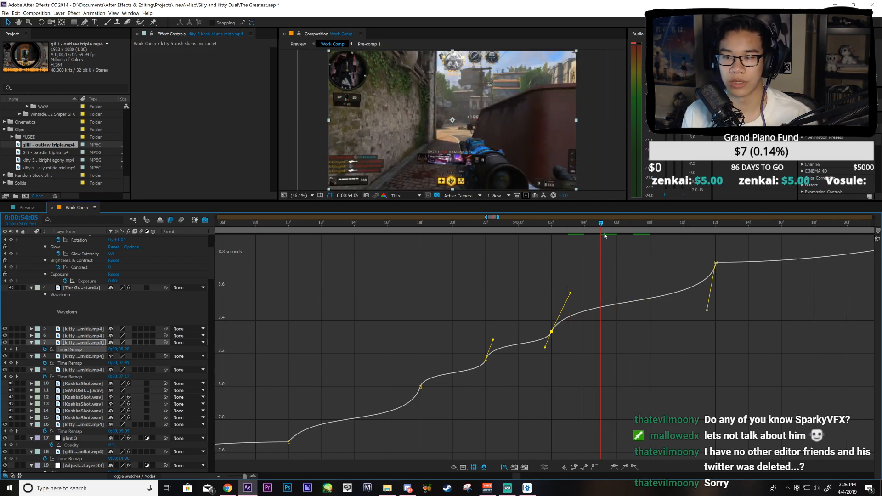
Step: Return to the layer bars, enable time remapping on the layer 6 clip with a keyframe at its start, 0:00:54:13, and save the project
click(205, 220)
key(minus)
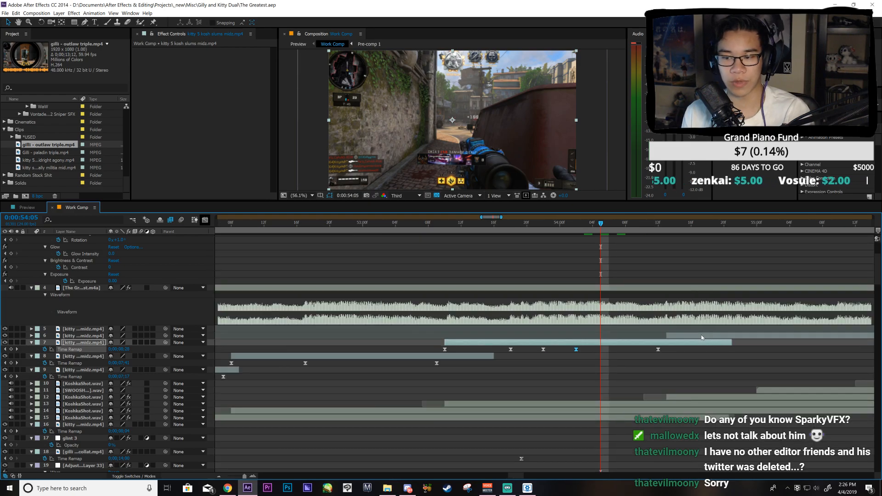
click(701, 336)
key(i)
key(ctrl+alt+t)
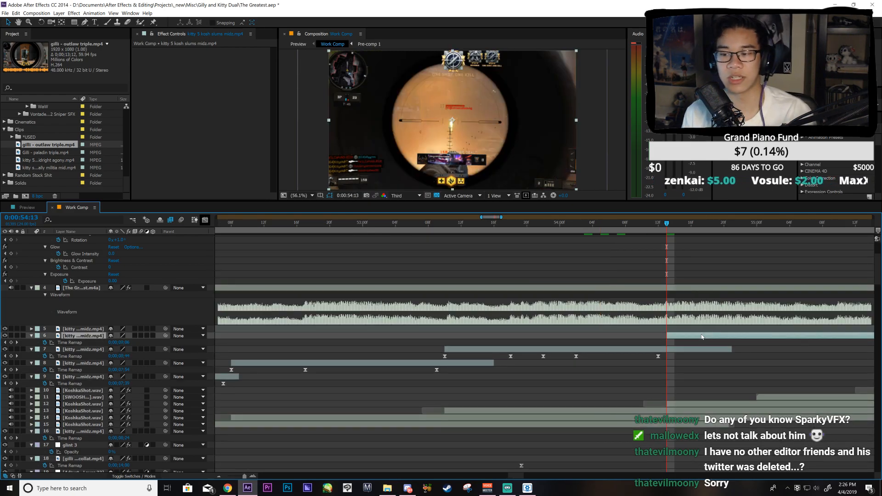
click(12, 343)
drag(488, 218, 496, 219)
key(ctrl+s)
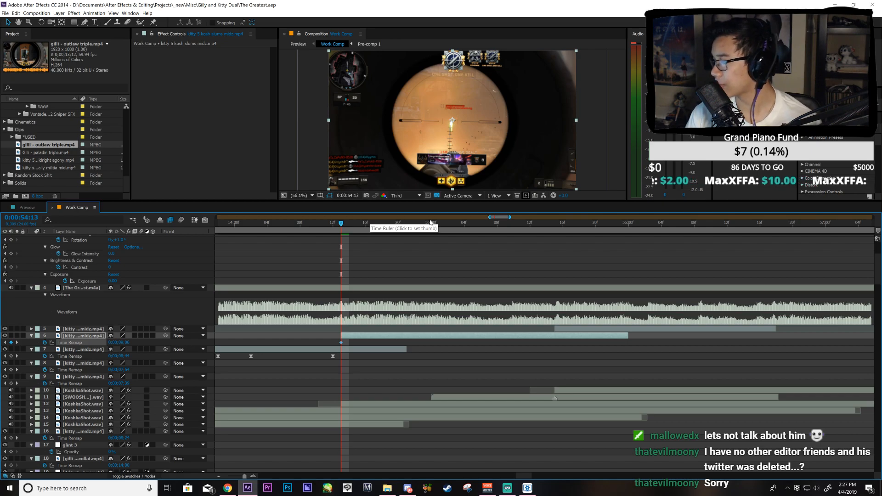
Step: Try retiming the layer 6 clip with a changed Time Remap value at 0:00:55:14
drag(346, 225, 550, 258)
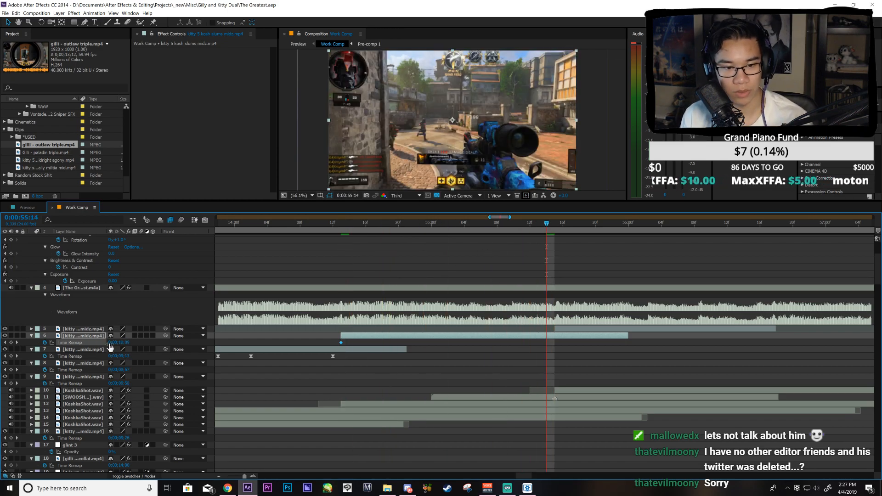
mouse_move(124, 343)
mouse_down()
mouse_move(131, 344)
mouse_move(121, 344)
mouse_up()
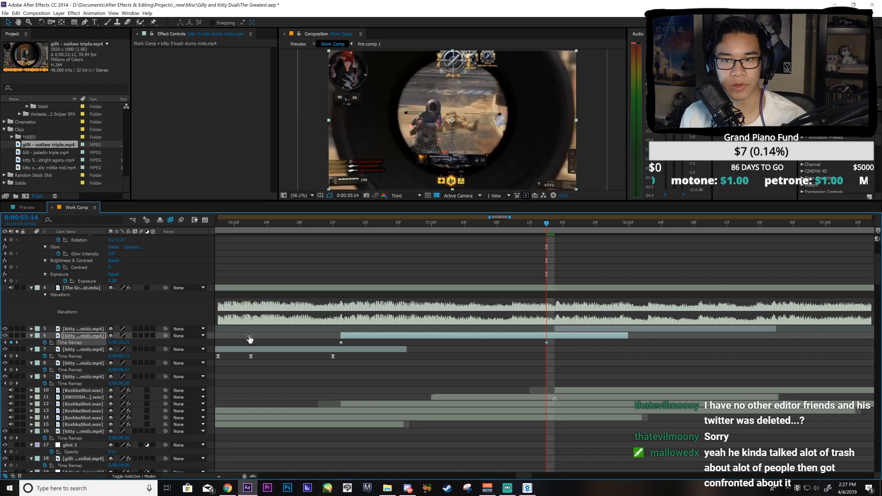
drag(336, 240, 362, 240)
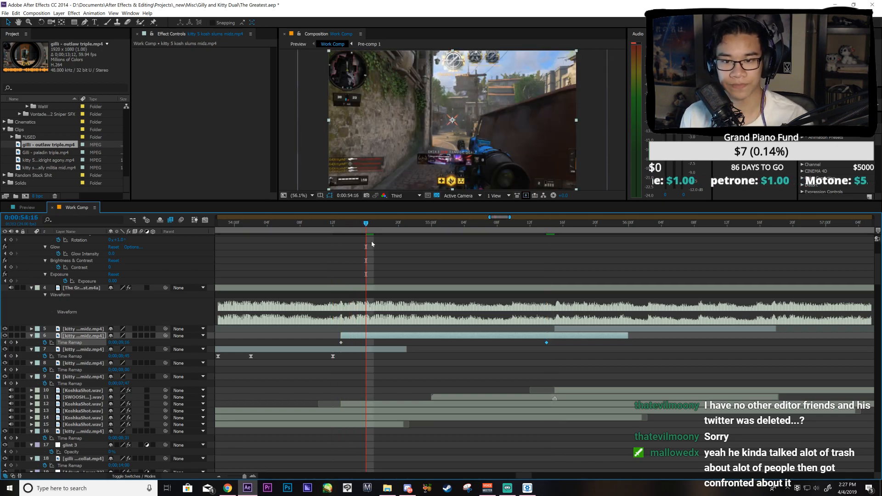
key(KP_Decimal)
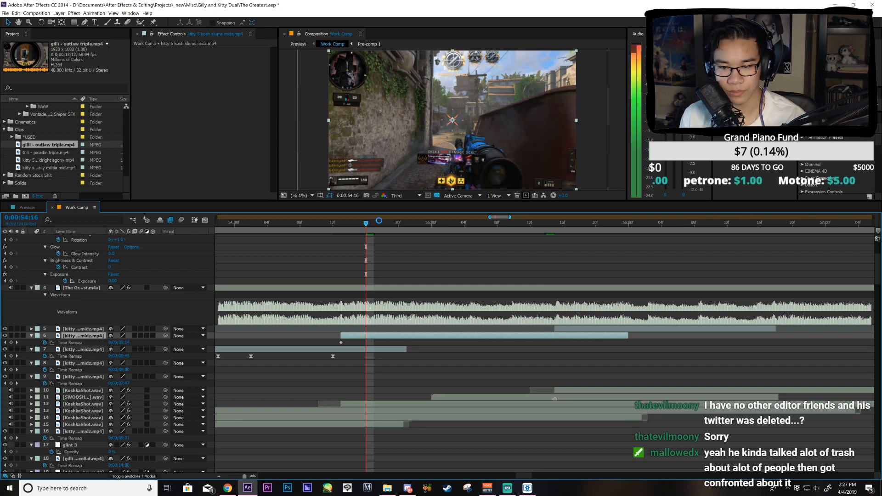
Step: Preview the music from 0:00:54:02 and add a Time Remap keyframe to the layer 6 clip at 0:00:54:21
click(342, 230)
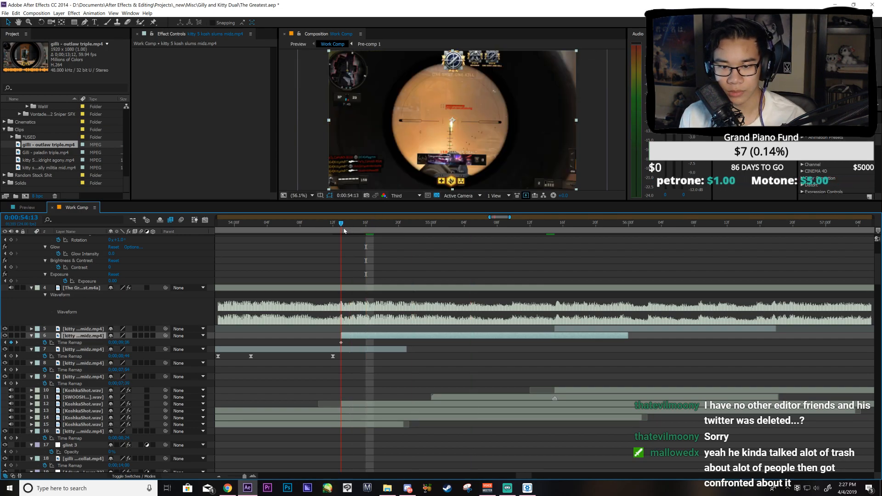
click(248, 229)
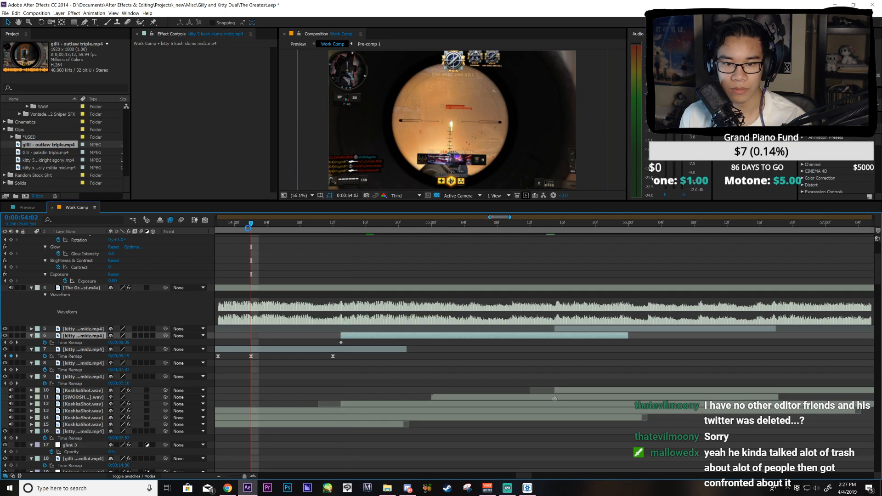
key(KP_Decimal)
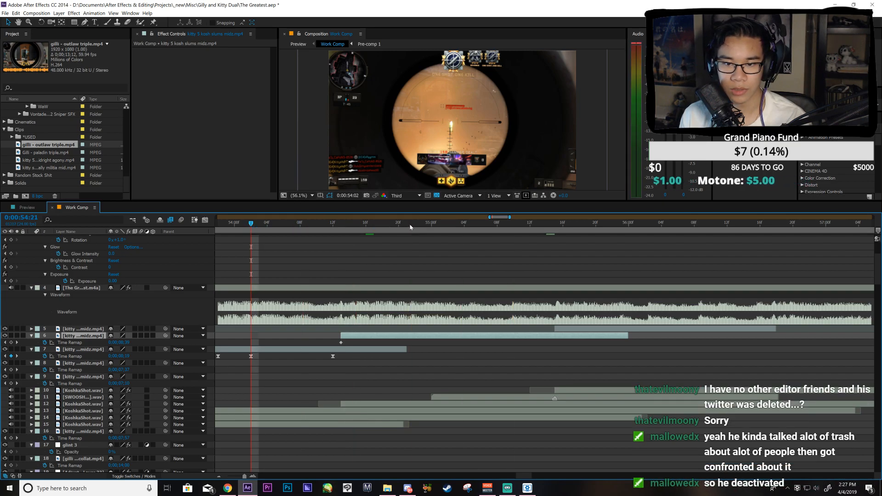
click(410, 227)
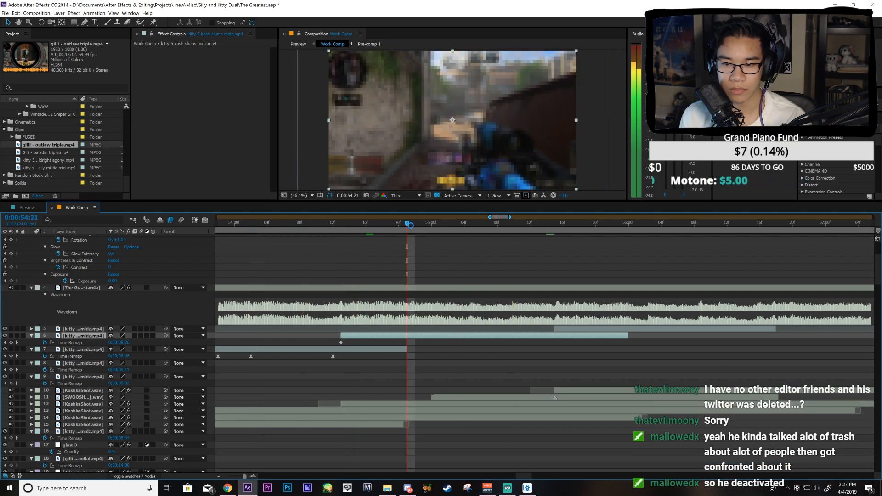
click(11, 343)
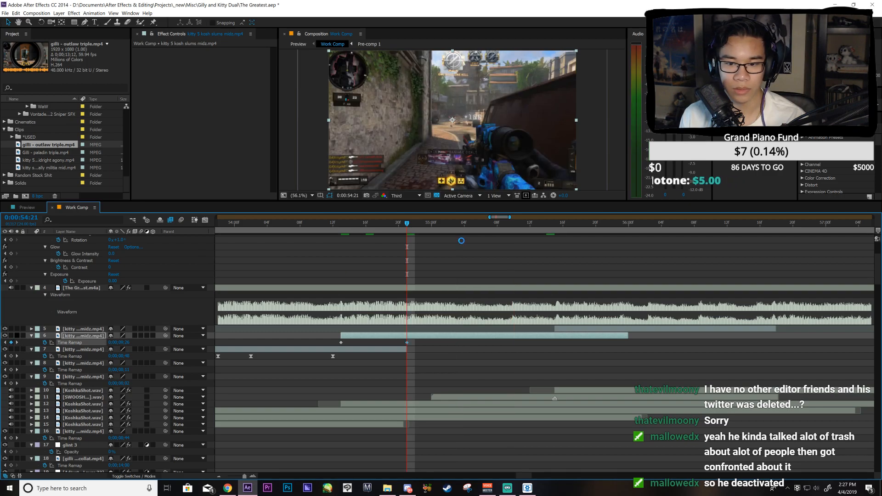
Step: Preview the music from 0:00:54:21 and 0:00:55:05, and add a Time Remap keyframe to the layer 6 clip at 0:00:55:14
key(KP_Decimal)
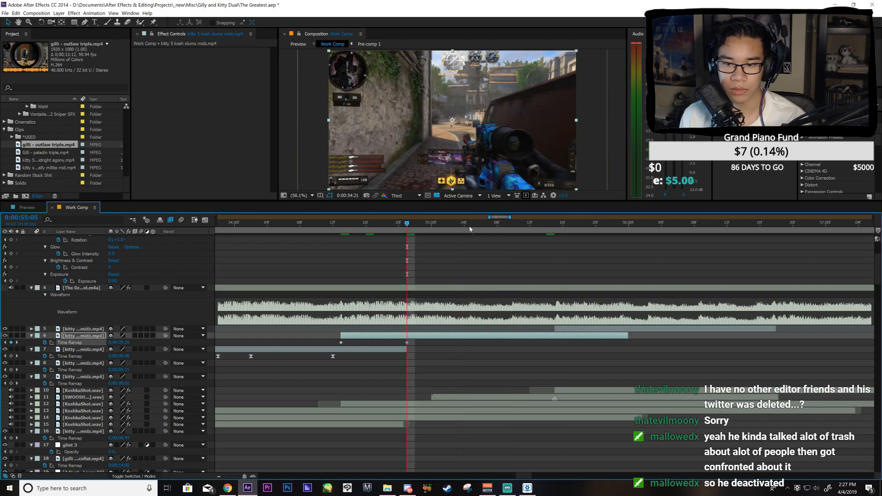
key(KP_Decimal)
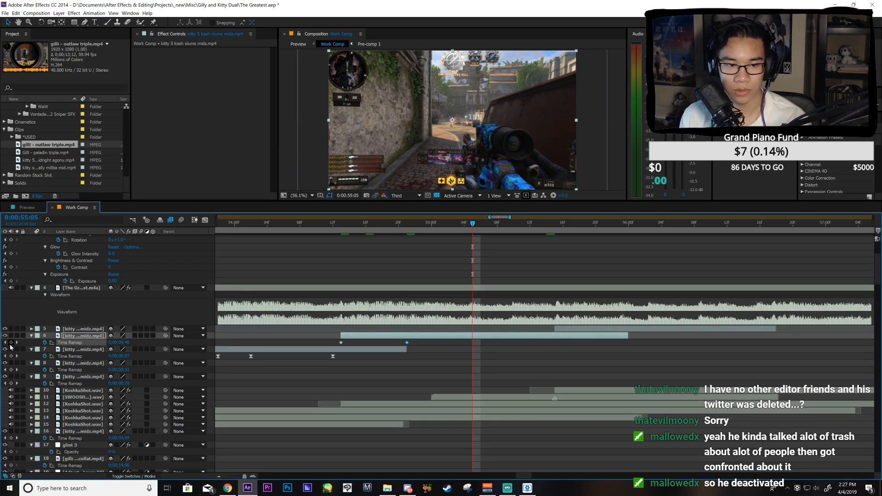
key(space)
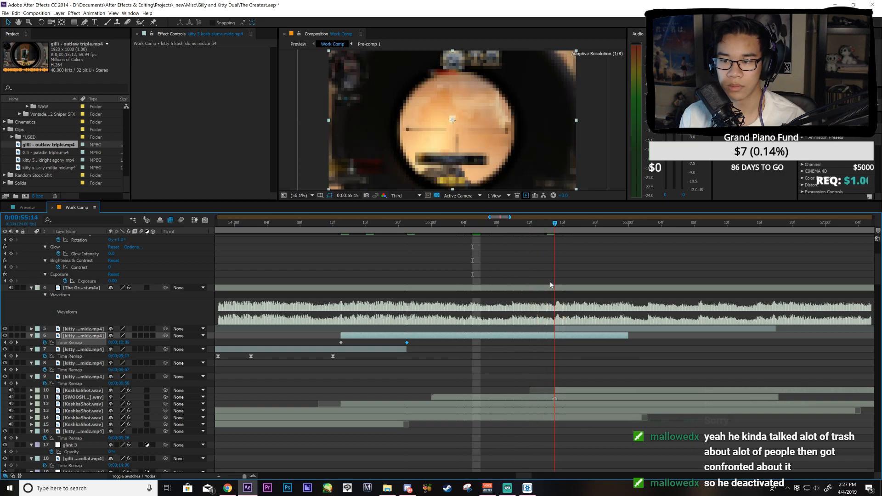
key(space)
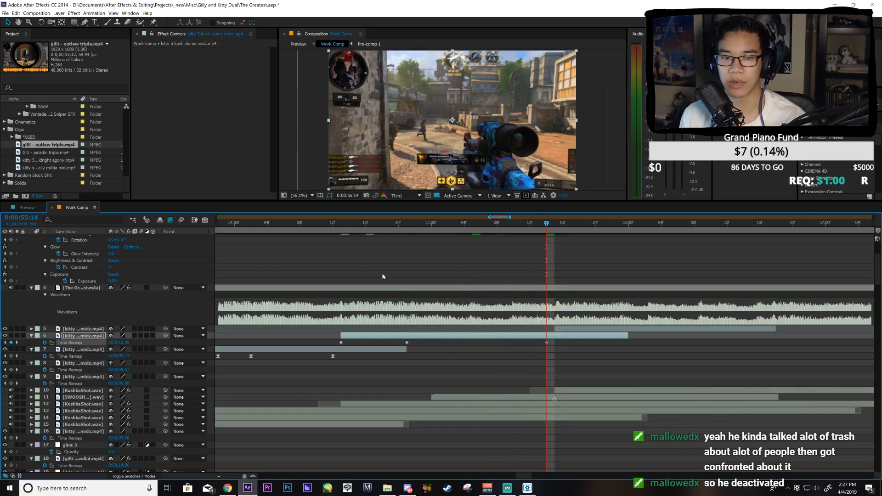
Step: Shape the layer 6 Time Remap curve into fast-slow-fast ramps by steepening the handles between its keyframes at 0:00:54:13, 0:00:54:21 and 0:00:55:14
click(342, 225)
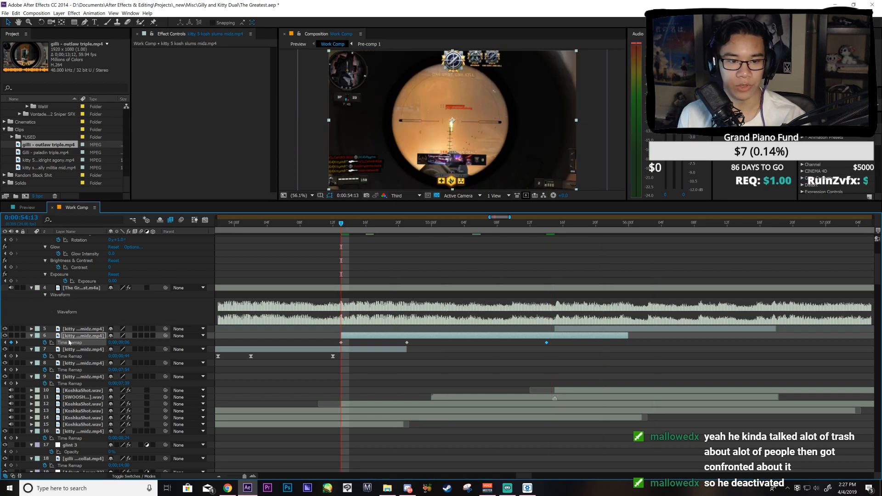
click(205, 220)
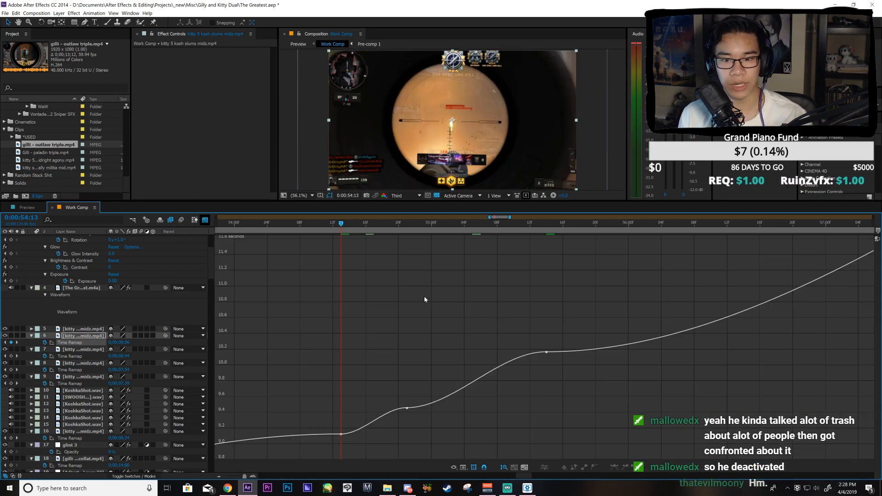
drag(353, 417, 352, 407)
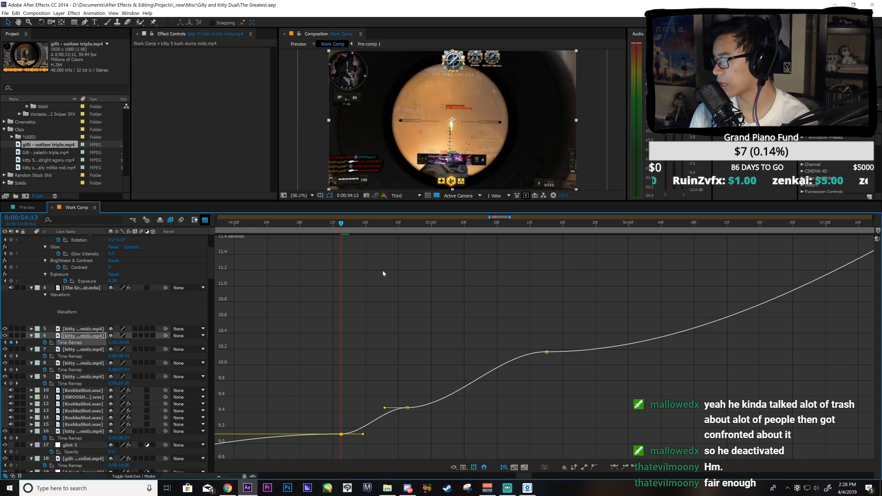
drag(362, 432, 403, 424)
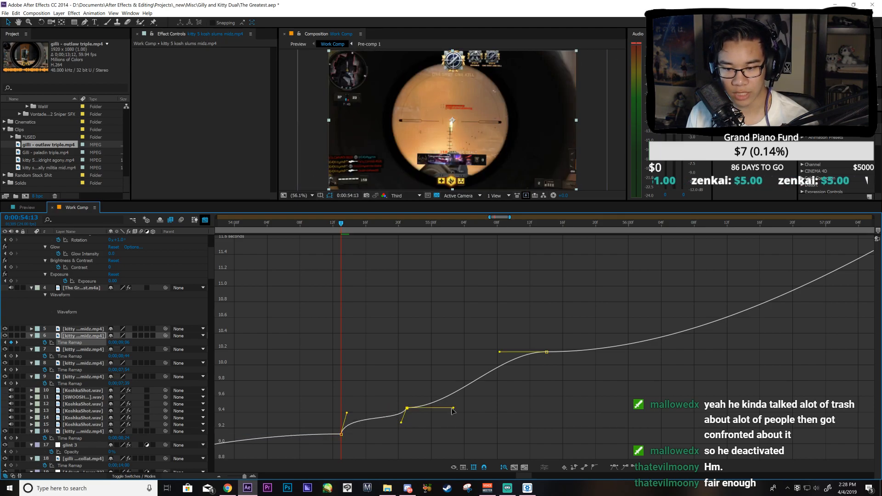
drag(453, 408, 418, 377)
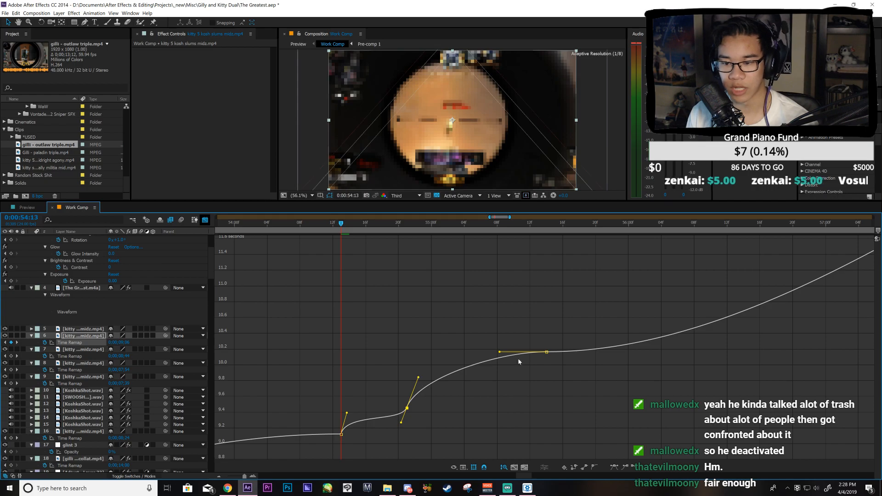
drag(500, 353, 541, 397)
Step: Scrub the layer 6 ramps and slightly soften the incoming Time Remap handle at 0:00:55:14
drag(348, 232, 474, 338)
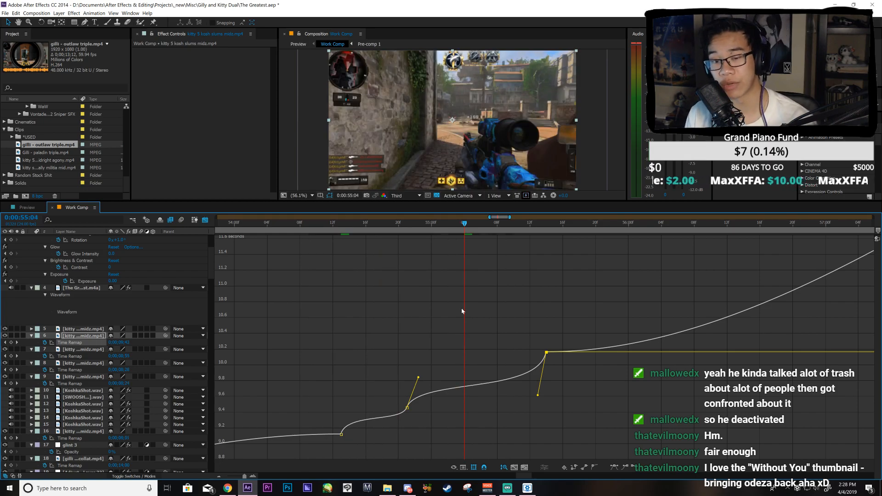
drag(389, 233, 531, 390)
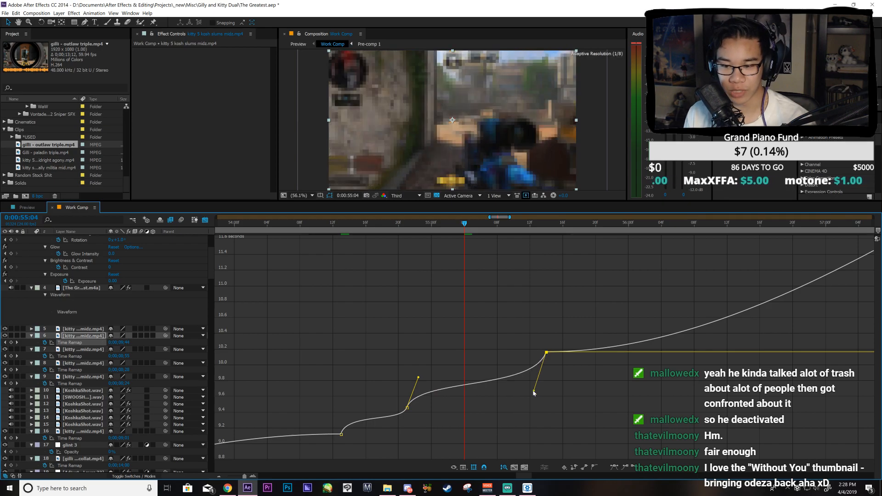
key(Page_Down)
drag(479, 240, 545, 285)
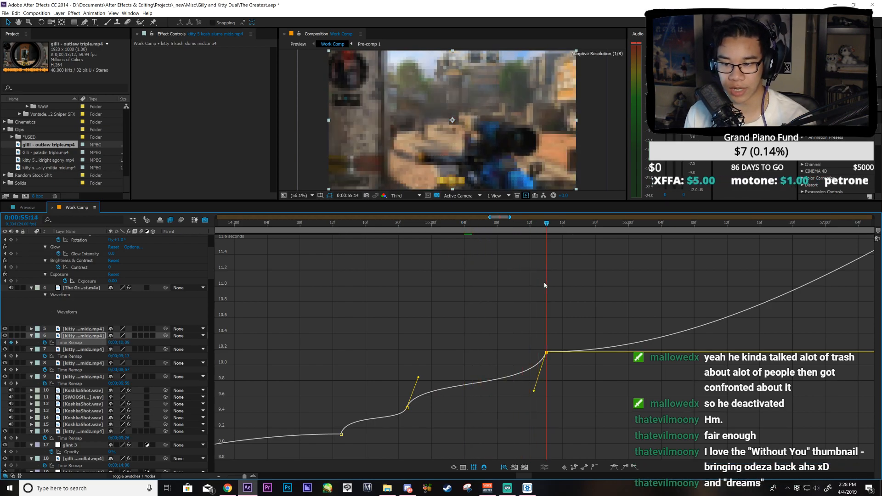
Step: Raise the layer 6 Time Remap value at 0:00:55:14 to about 10.4 seconds and steepen the curve handles leading from 0:00:54:21 into it
key(shift+F3)
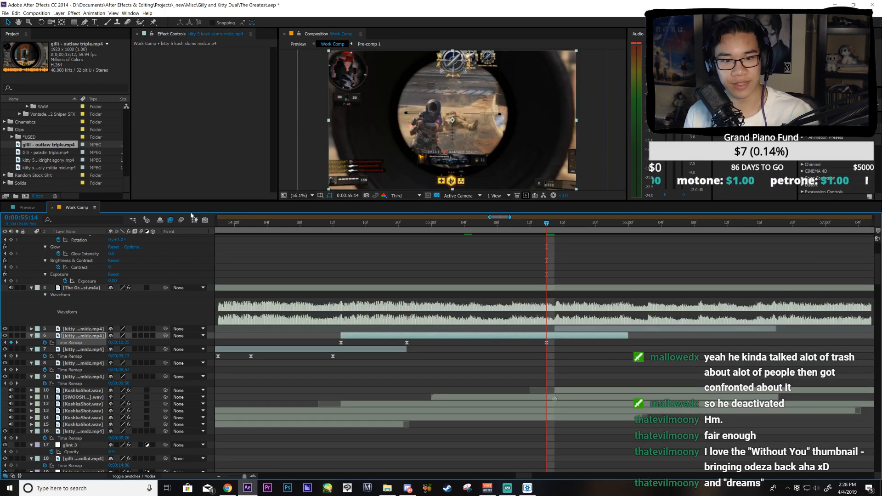
click(207, 221)
drag(501, 339, 539, 401)
drag(418, 382, 422, 372)
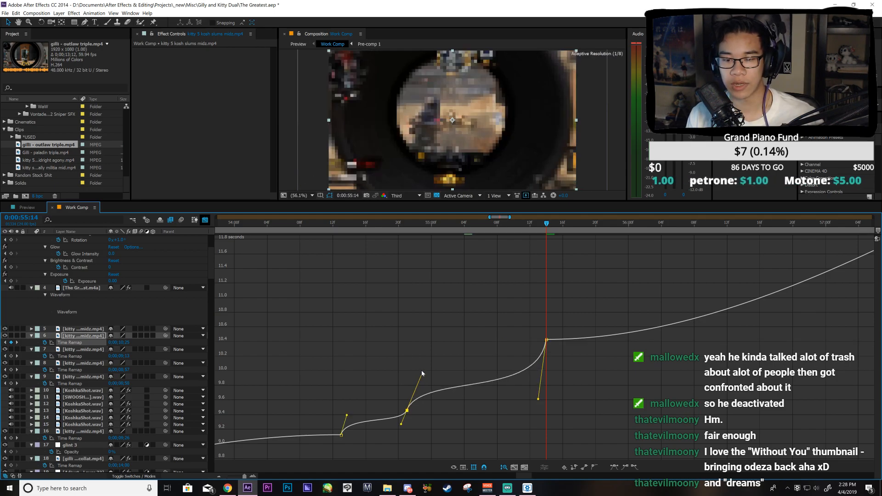
Step: Scrub the second layer 6 ramp and fine-tune the handles entering 0:00:55:14 and leaving 0:00:54:21
drag(419, 232, 395, 361)
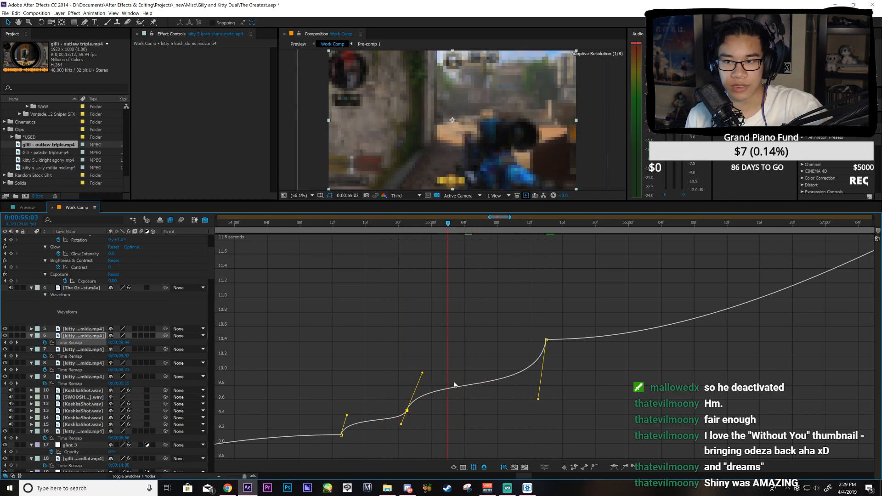
drag(539, 399, 538, 393)
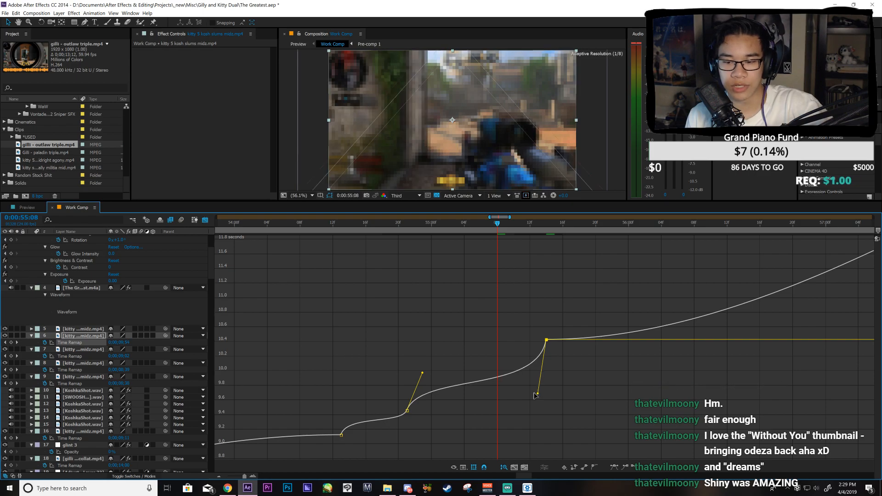
drag(423, 373, 426, 367)
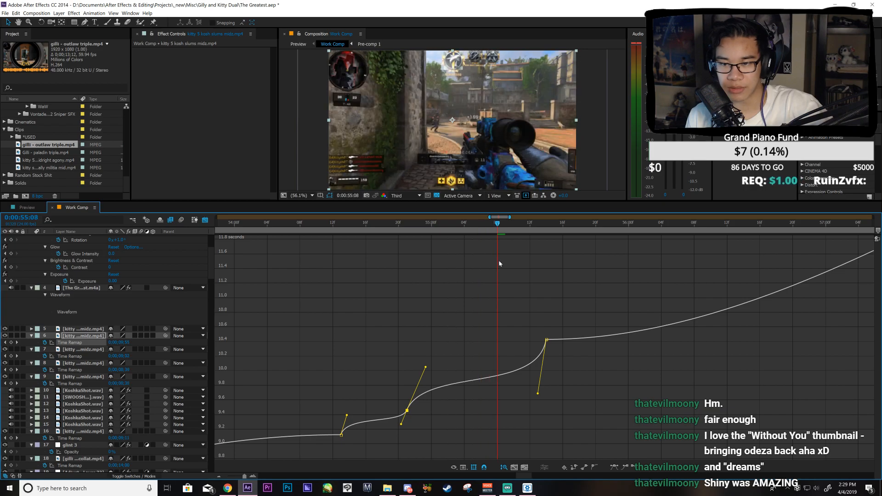
Step: Return to the layer bars and trim the end of the layer 7 clip to the start of layer 6 at 0:00:54:13
click(205, 220)
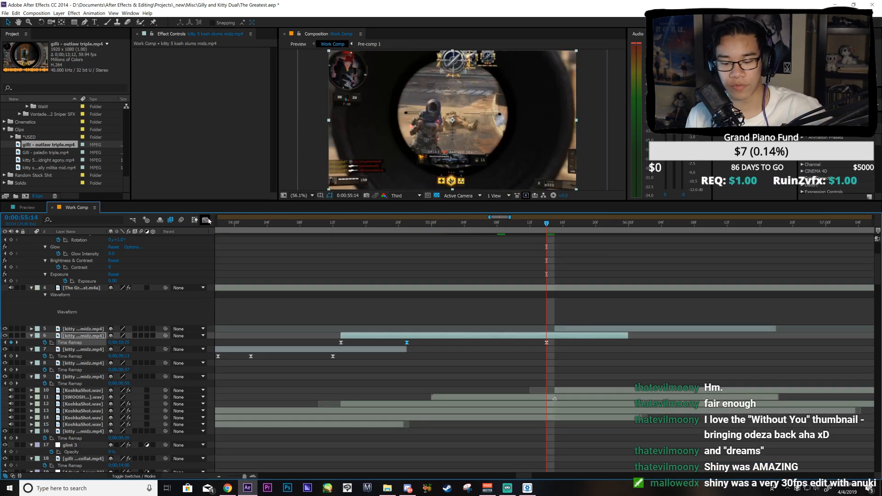
click(580, 329)
key(Page_Down)
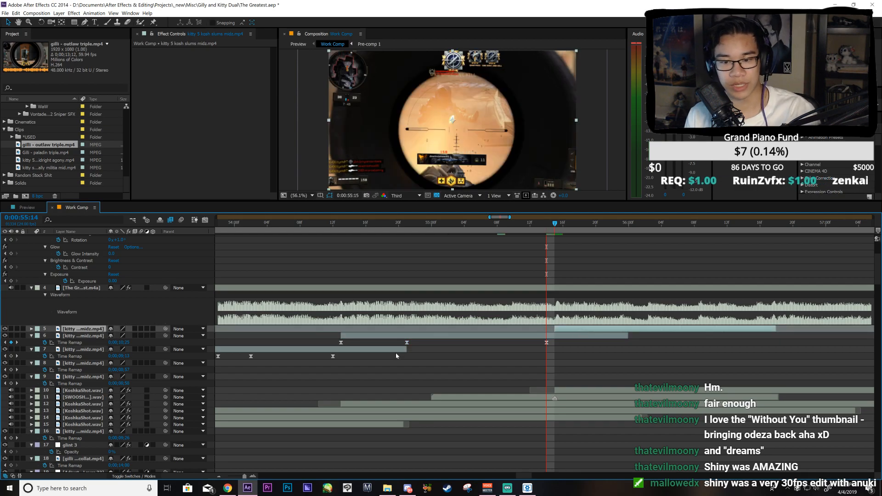
drag(404, 349, 340, 349)
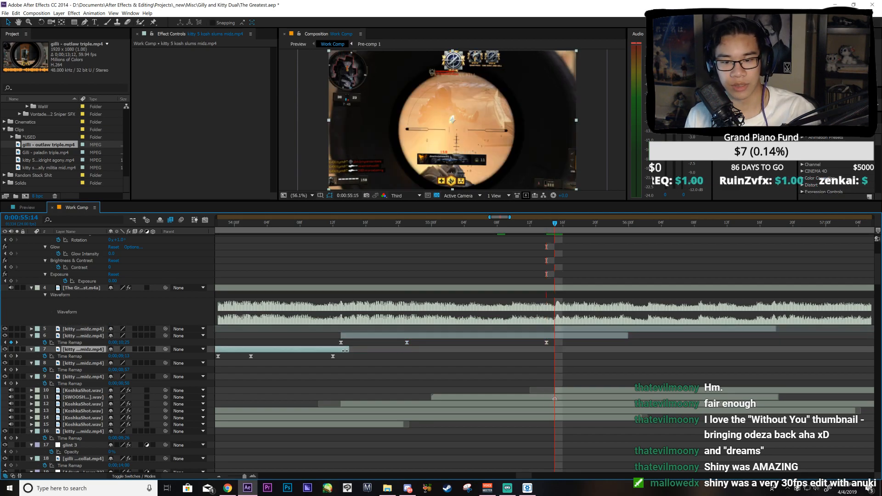
Step: Enable time remapping on the layer 5 clip with a keyframe at its start, 0:00:55:15, and trim the layer 6 clip's end to that frame
click(573, 329)
key(ctrl+alt+t)
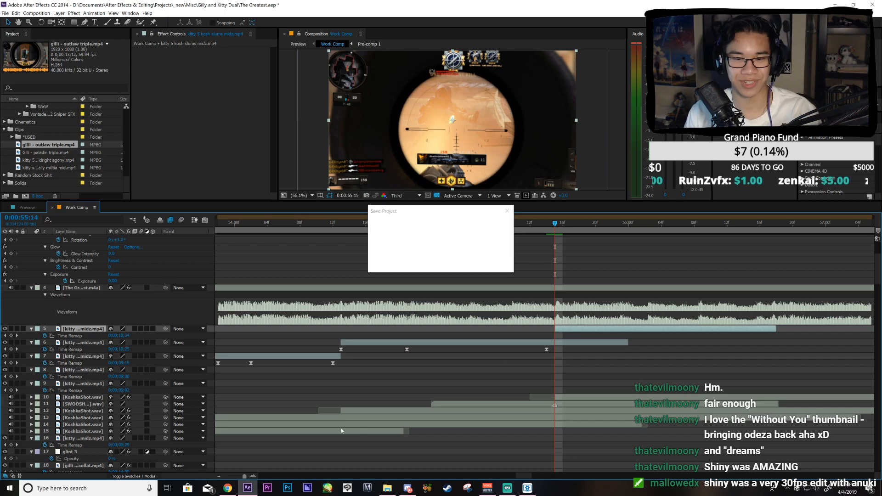
click(11, 336)
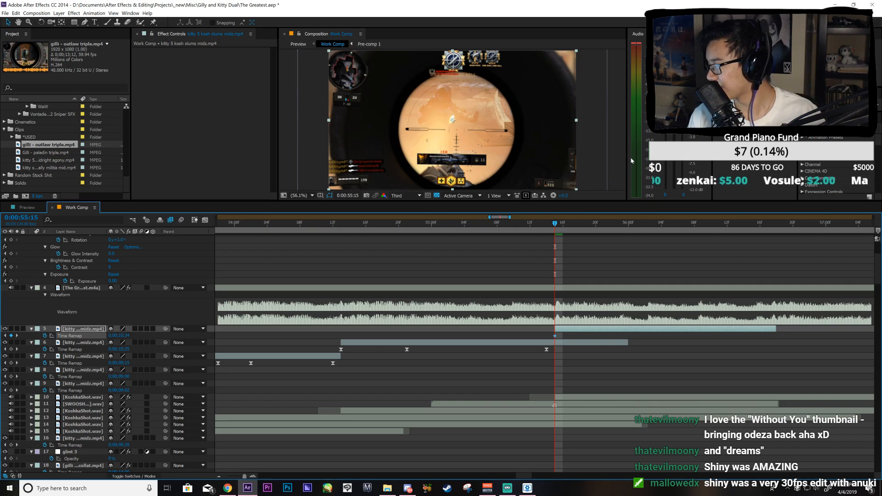
drag(556, 224, 604, 235)
drag(569, 351, 556, 346)
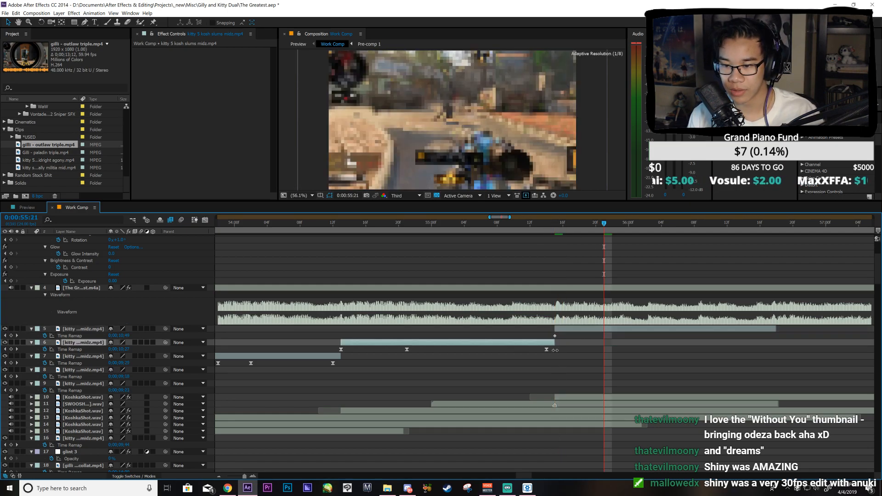
Step: Scrub the layer 5 clip from 0:00:55:15 to 0:00:56:02 and preview the music from its start
click(569, 331)
key(i)
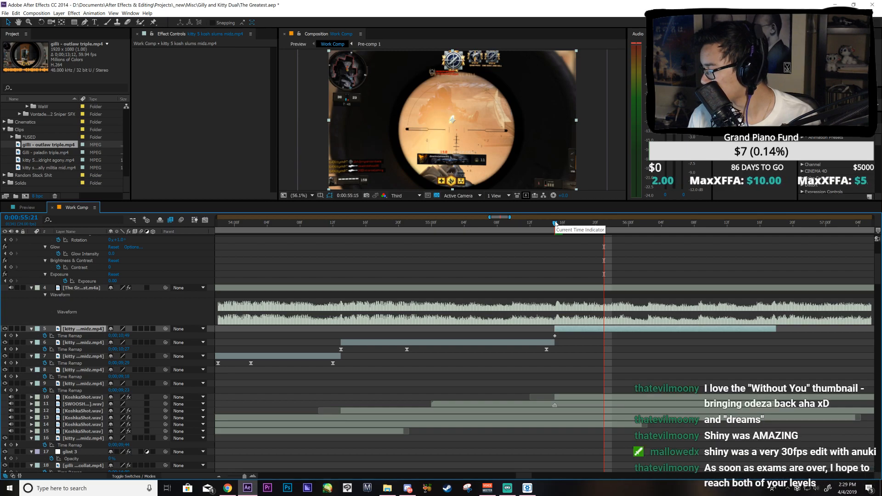
drag(555, 224, 643, 272)
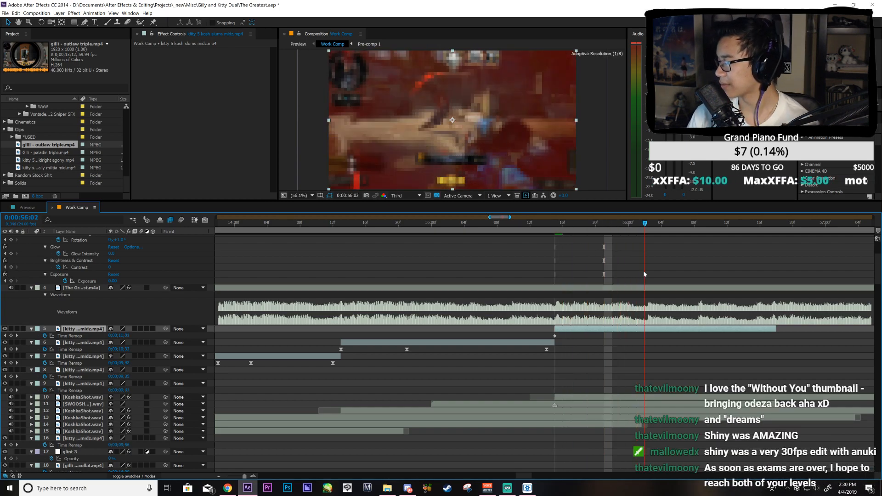
drag(645, 271, 559, 356)
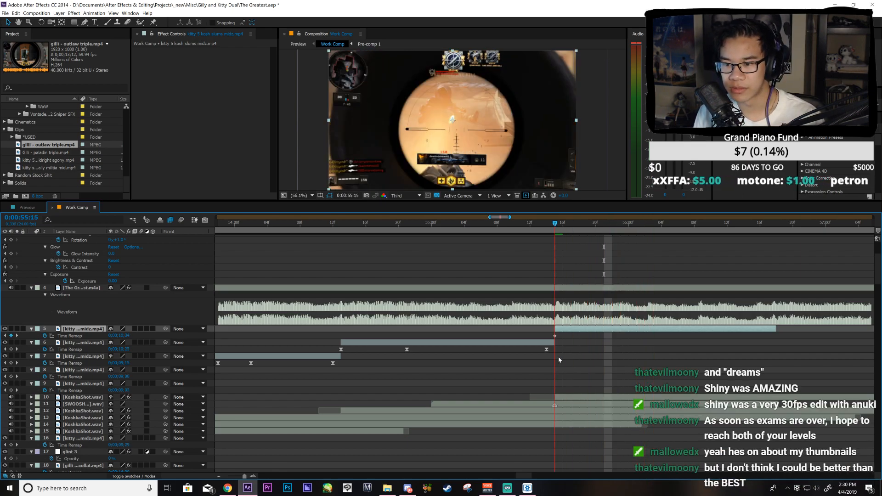
key(Page_Up)
key(KP_Decimal)
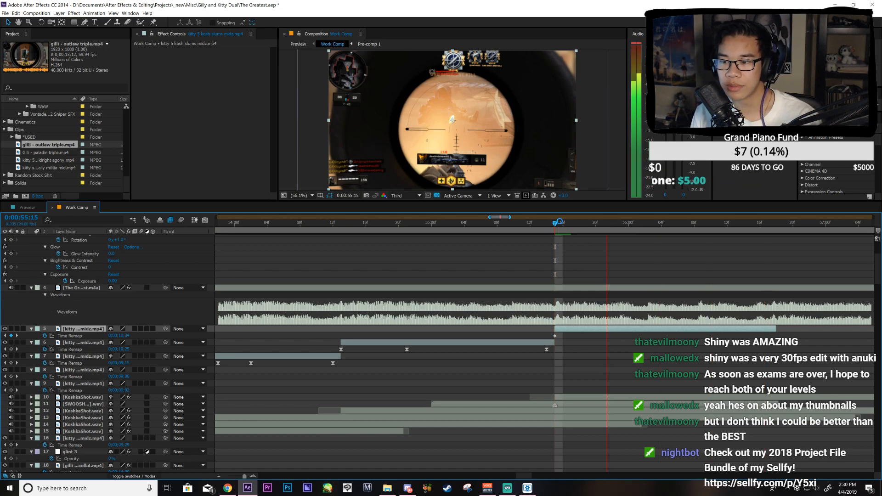
Step: Add a Time Remap keyframe to the layer 5 clip from the frame at 0:00:56:09, place it at 0:00:56:17, and save the project
drag(561, 223, 705, 255)
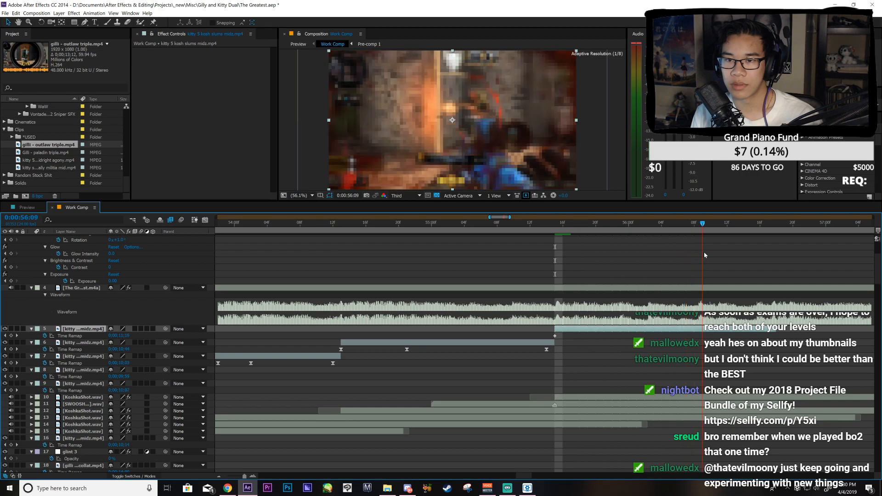
click(12, 337)
key(o)
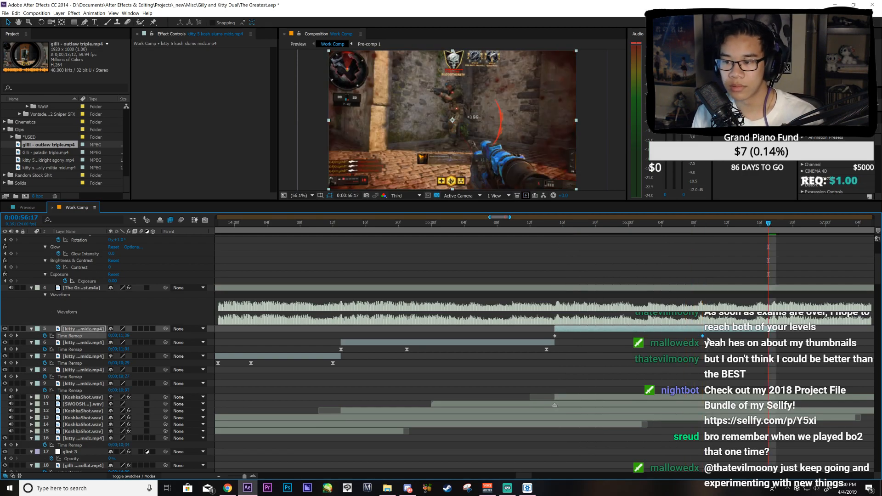
key(ctrl+s)
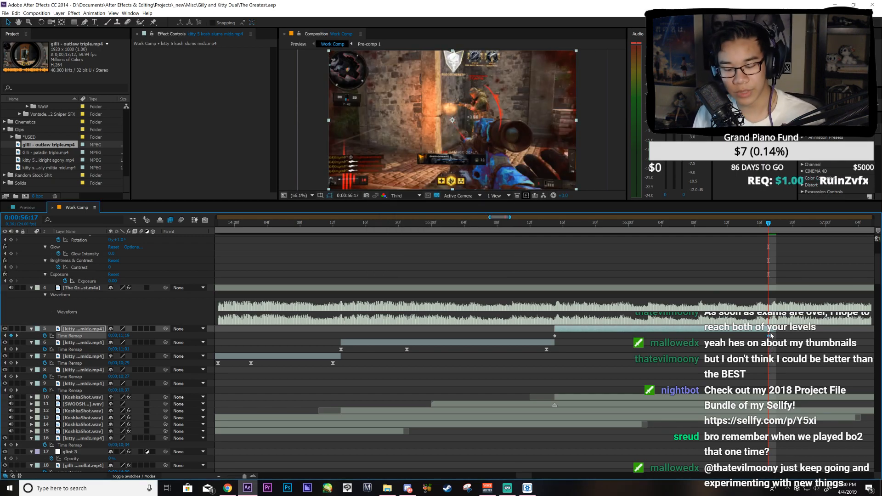
Step: Shape the layer 5 Time Remap curve into a fast-slow-fast ramp between 0:00:55:15 and 0:00:56:17, and check its timing up to 0:00:56:05
key(i)
click(205, 220)
drag(433, 301, 589, 387)
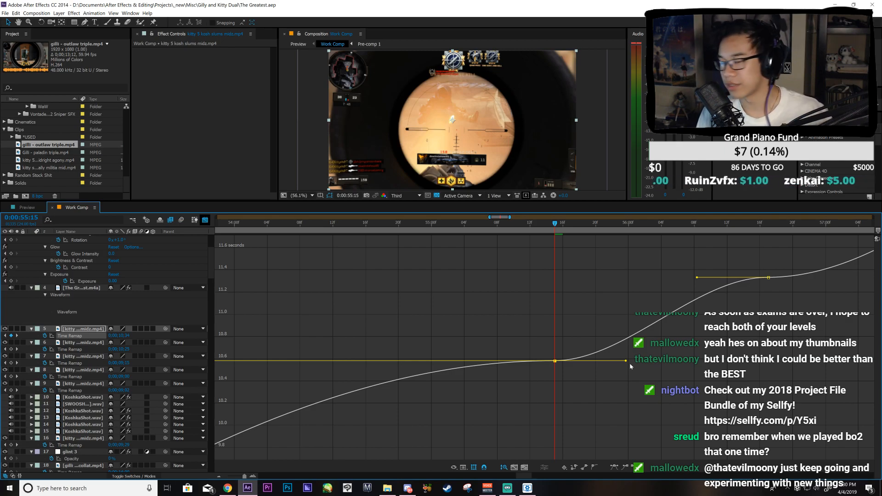
drag(626, 362, 597, 306)
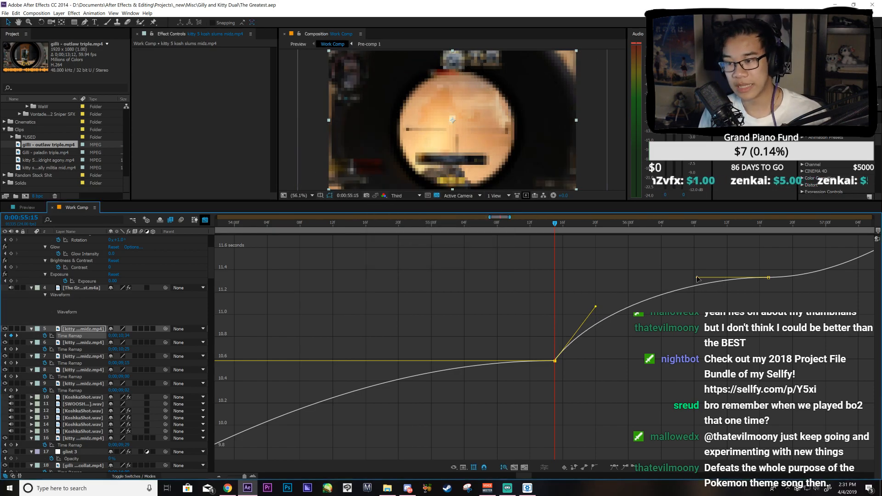
drag(697, 279, 739, 331)
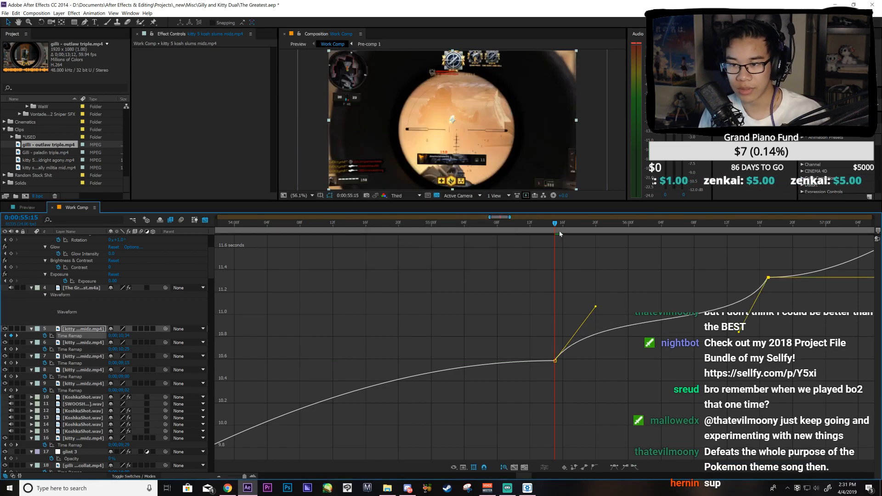
key(space)
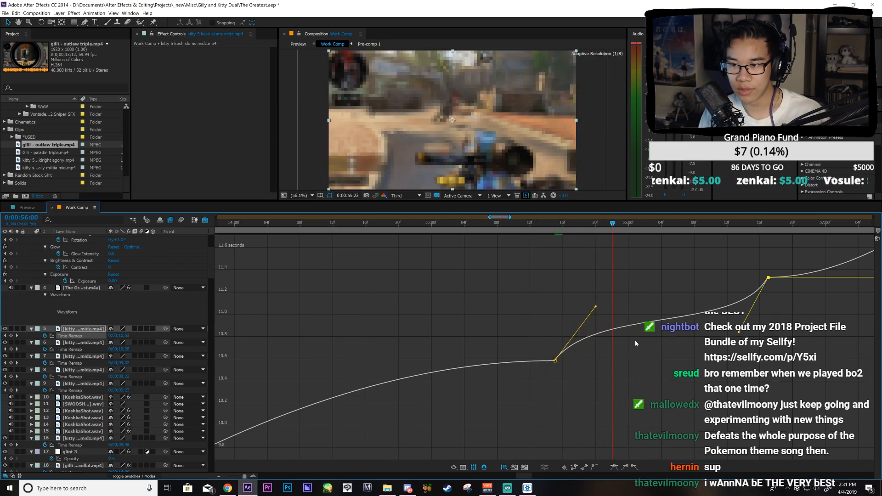
key(space)
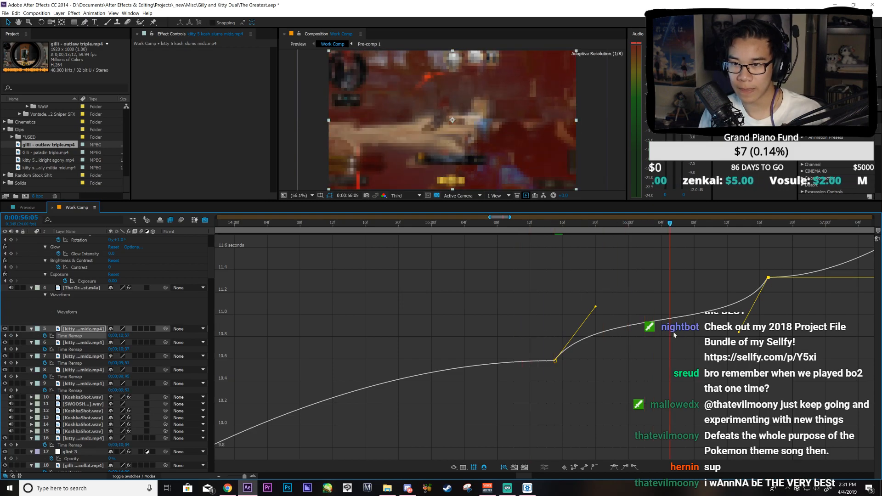
Step: Fine-tune the layer 5 Time Remap ramp handles between 0:00:55:15 and 0:00:56:17 and check the frame at 0:00:56:02
drag(597, 310, 598, 312)
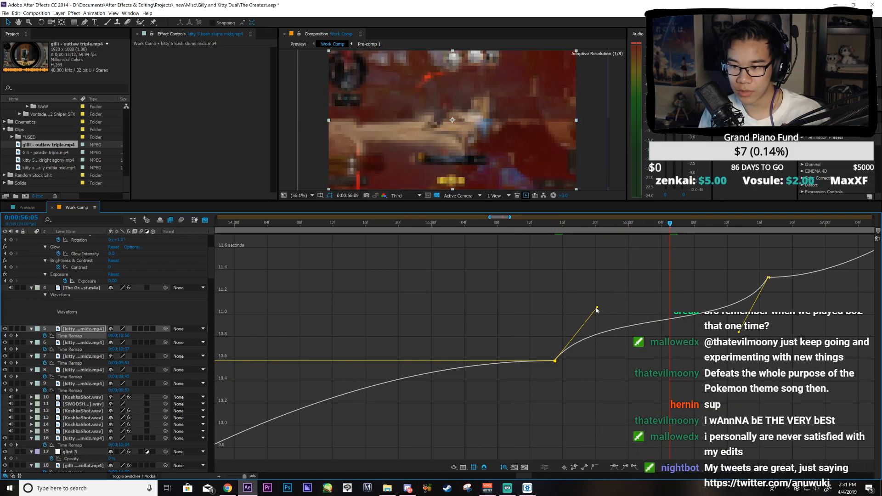
click(740, 335)
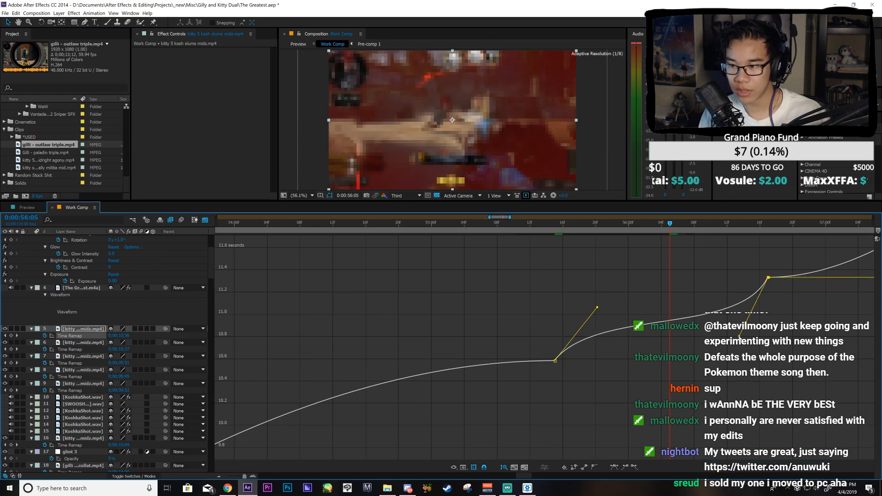
drag(564, 226, 647, 285)
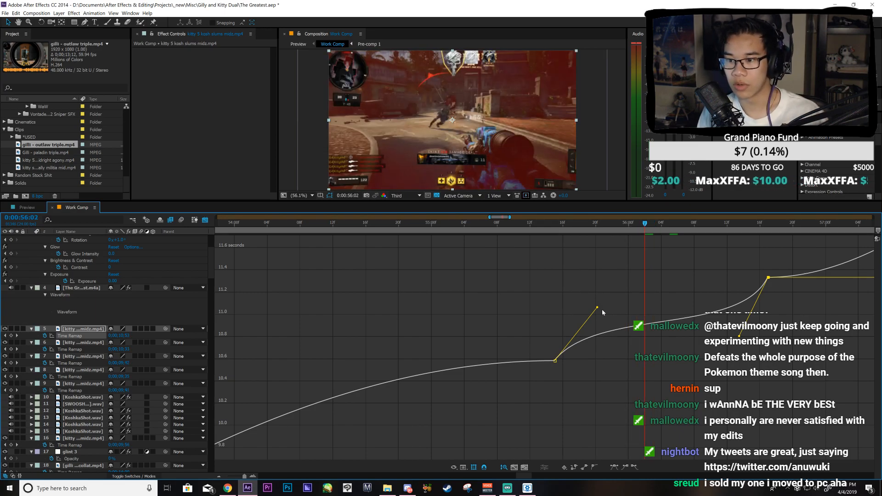
drag(597, 308, 596, 312)
drag(571, 225, 647, 298)
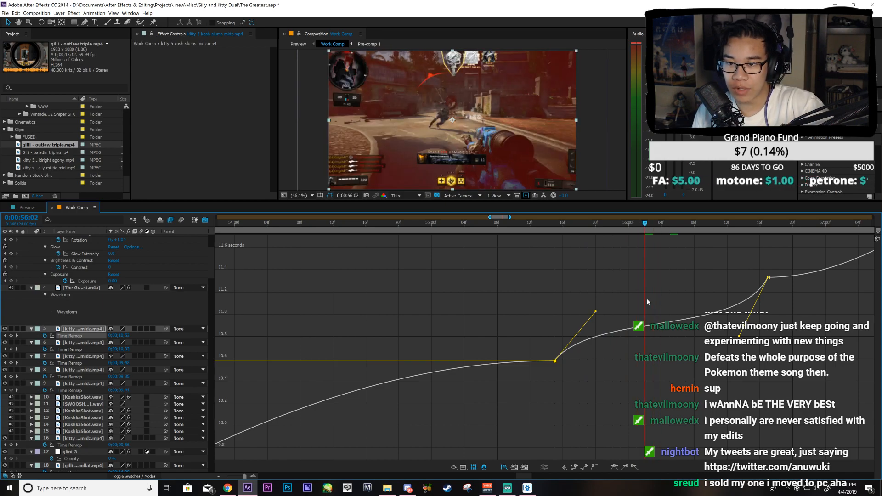
Step: Split the layer 5 clip at 0:00:56:02, save the project, and check the footage up to 0:00:56:18
key(shift+F3)
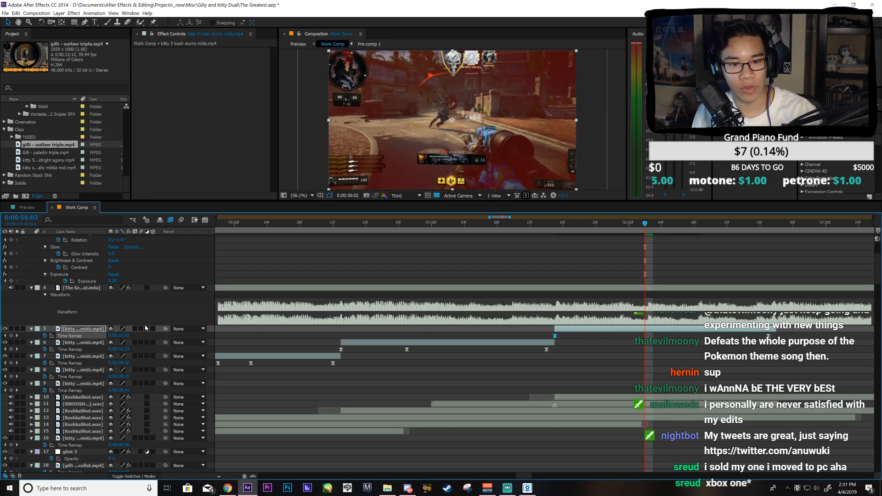
key(u)
key(ctrl+s)
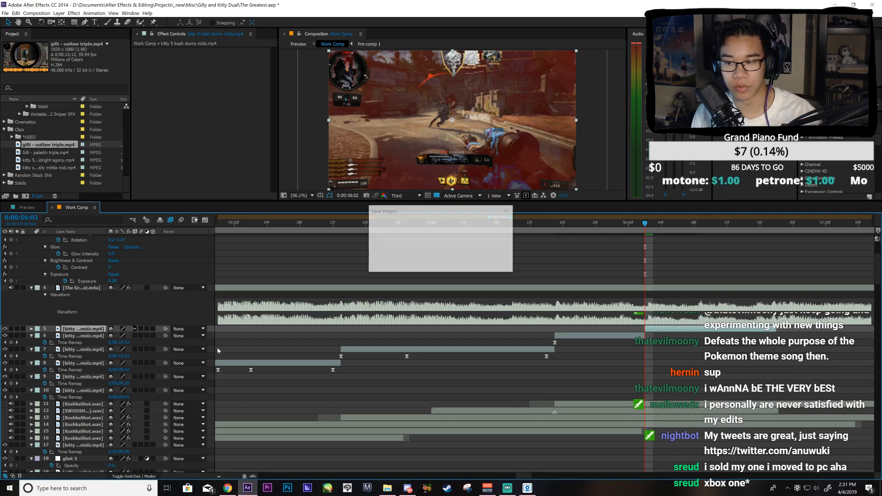
key(space)
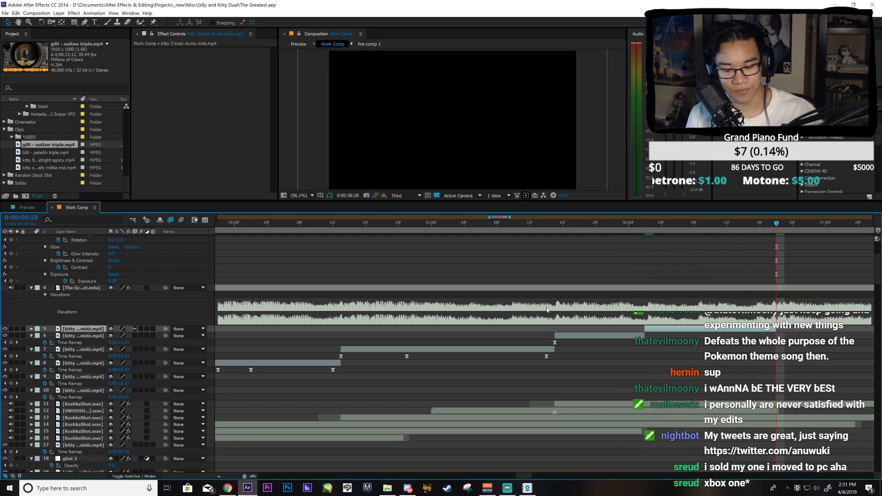
Step: Copy the Pan & Crop Scale, Rotation, Glow Intensity and Contrast keyframes near 0:00:46:19 and try pasting them at 0:00:51:14
key(minus)
drag(493, 217, 473, 223)
drag(609, 226, 645, 290)
scroll(646, 290, up, 1)
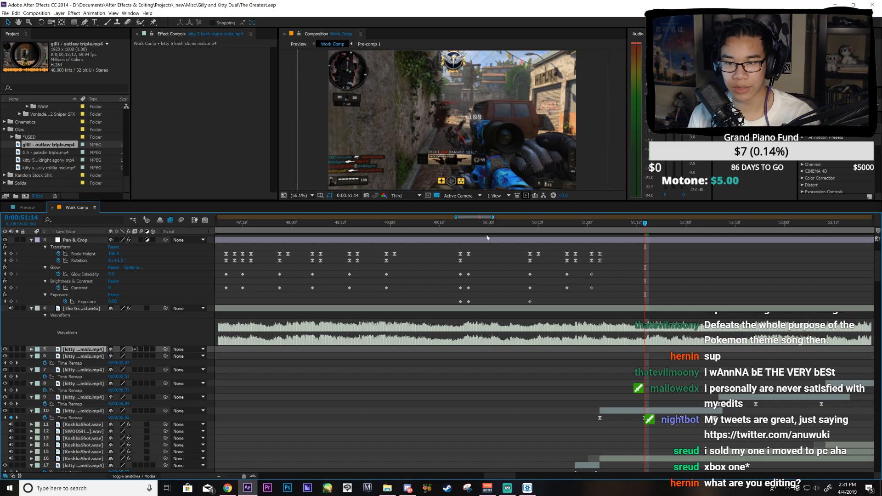
drag(469, 218, 460, 219)
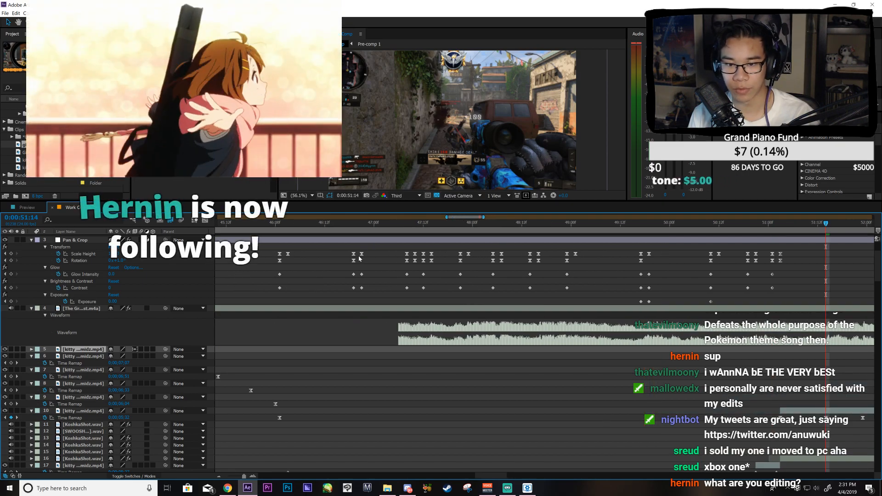
drag(370, 251, 347, 294)
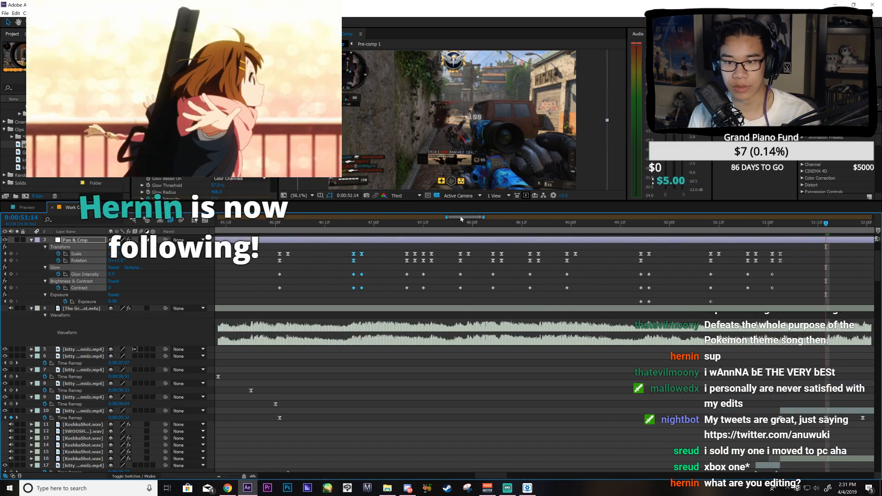
drag(463, 218, 486, 225)
key(ctrl+v)
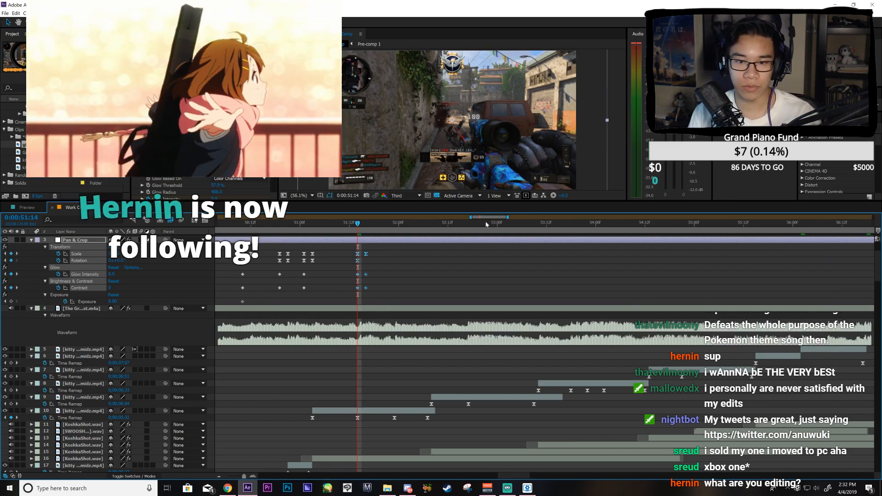
key(ctrl+z)
Step: Paste the copied Pan & Crop keyframes at 0:00:51:03, shift them two frames earlier, and save the project
drag(300, 224, 317, 265)
key(ctrl+v)
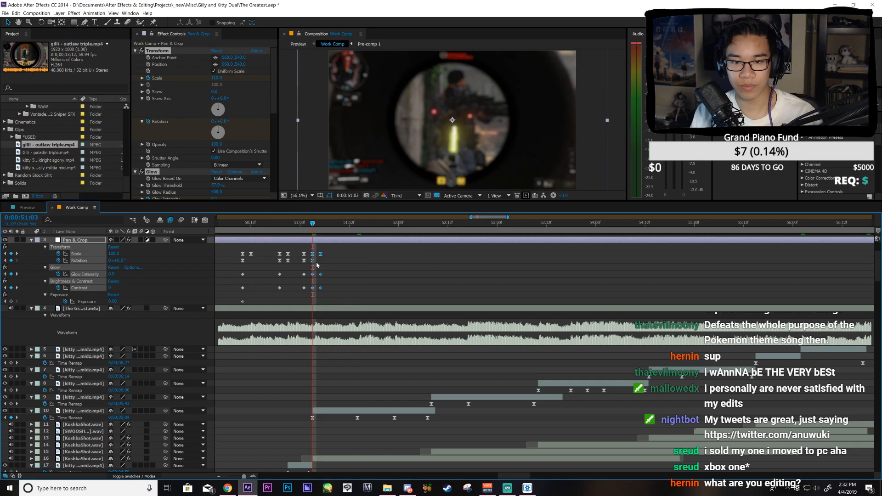
key(ctrl+z)
key(ctrl+s)
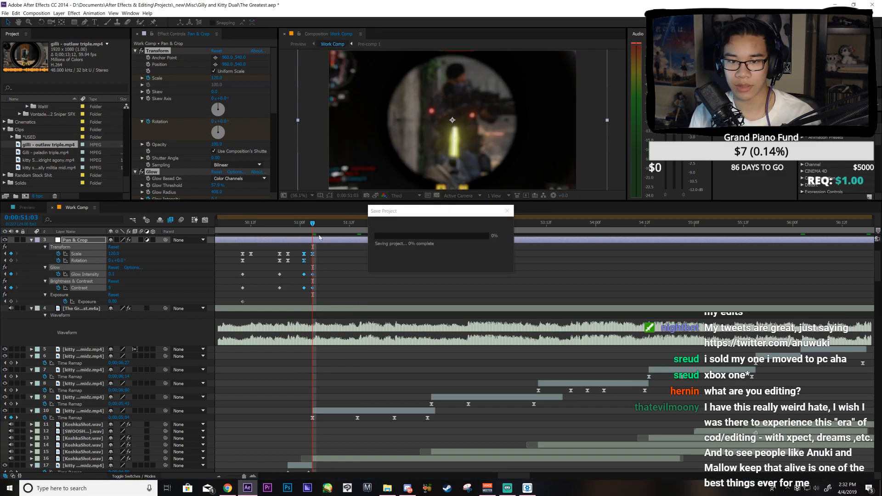
Step: Copy the Pan & Crop keyframes near 0:00:49:00, paste them at 0:00:51:14, and shift them two frames earlier
drag(313, 225, 357, 291)
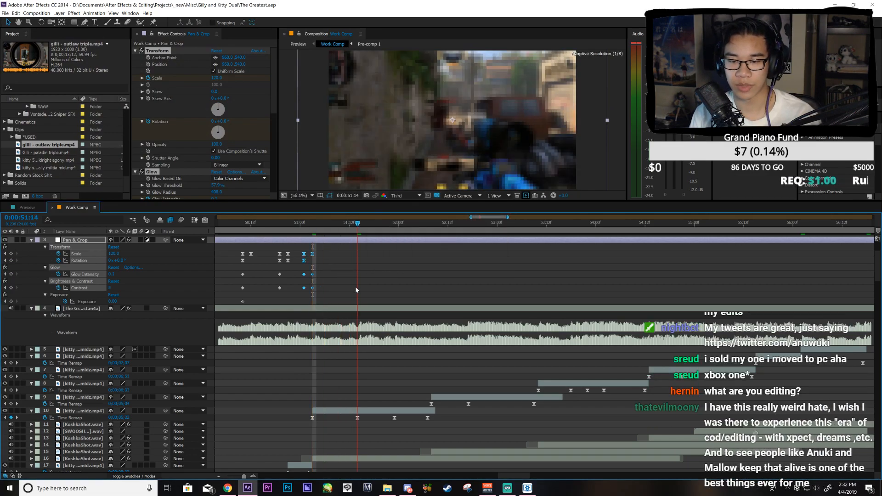
drag(497, 218, 483, 224)
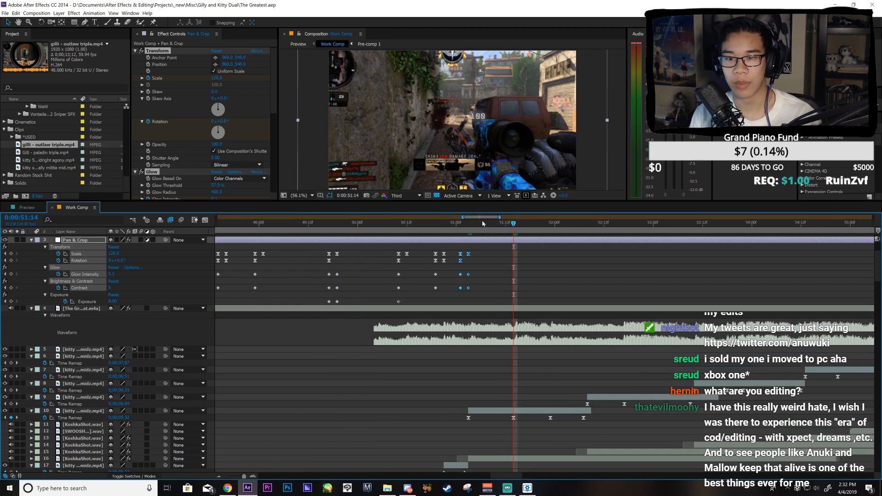
drag(278, 252, 240, 291)
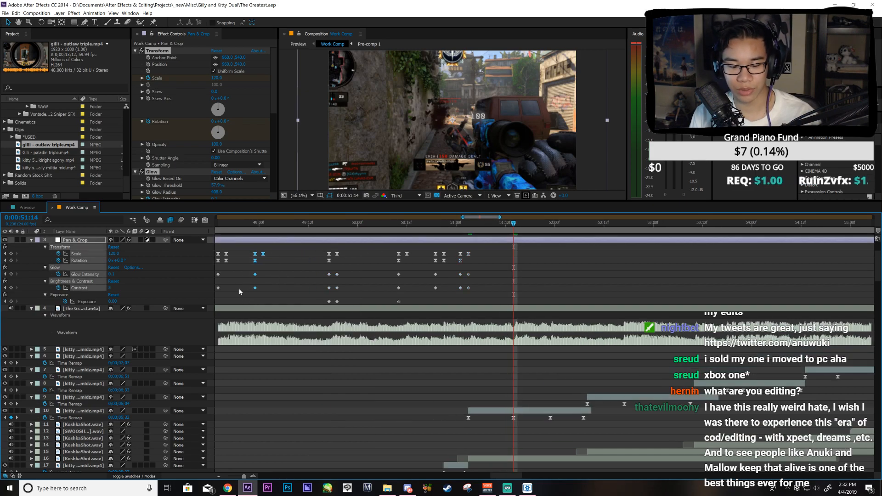
key(bracketleft)
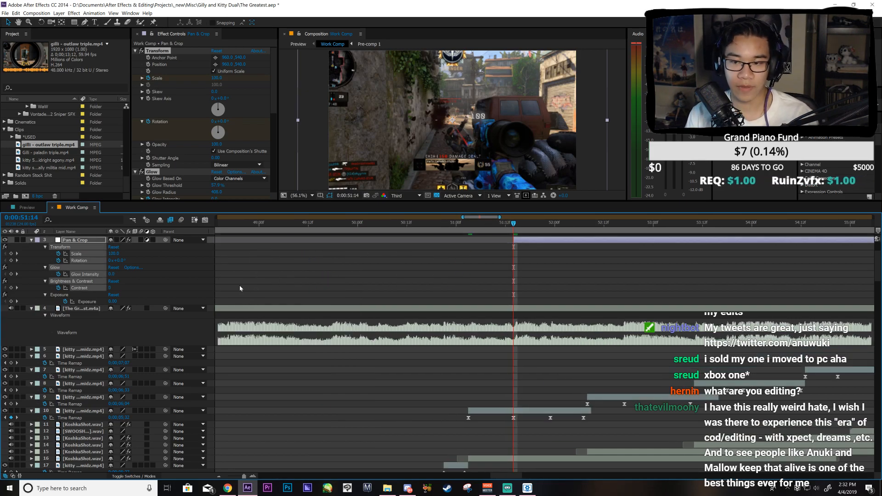
key(ctrl+z)
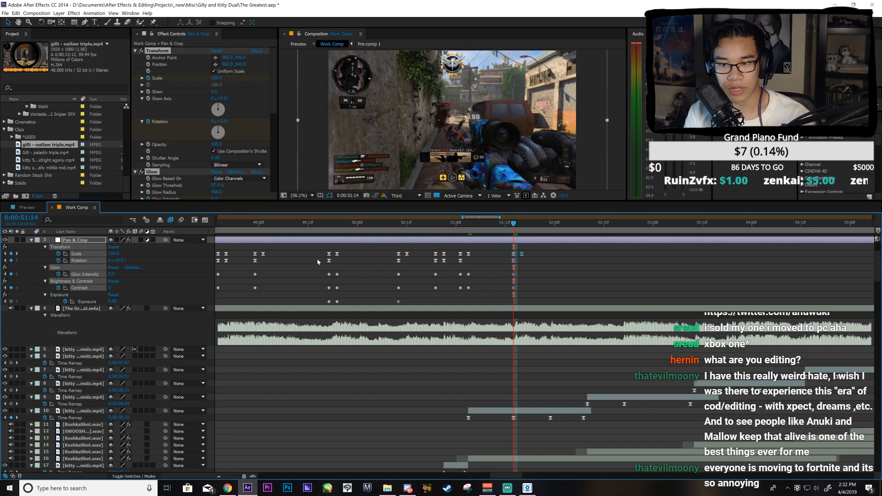
key(ctrl+v)
Step: Paste the same Pan & Crop keyframes at 0:00:50:21, shift them two frames earlier, and save the project
drag(545, 232, 444, 252)
key(ctrl+v)
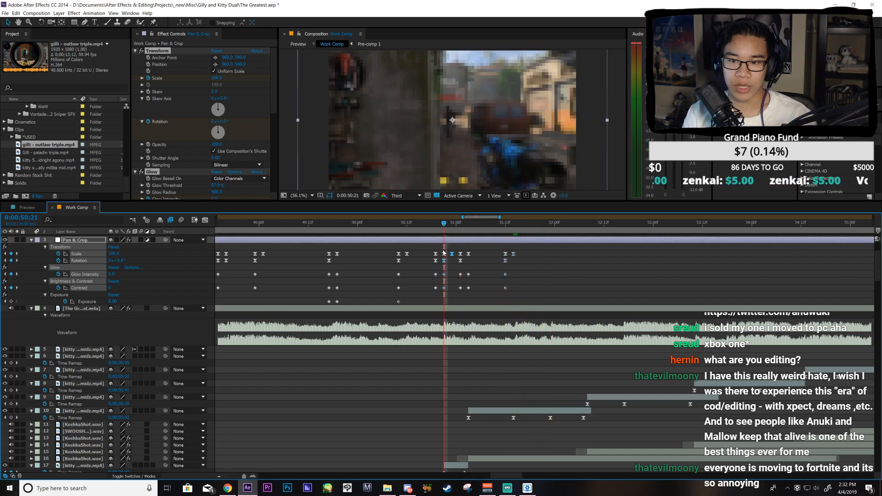
key(ctrl+s)
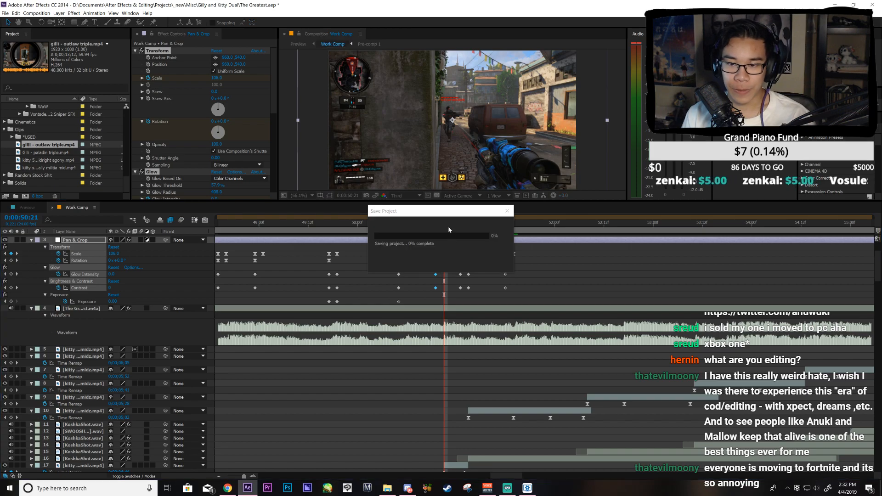
Step: Paste the copied Pan & Crop keyframes at 0:00:51:23 and shift them two frames earlier
key(space)
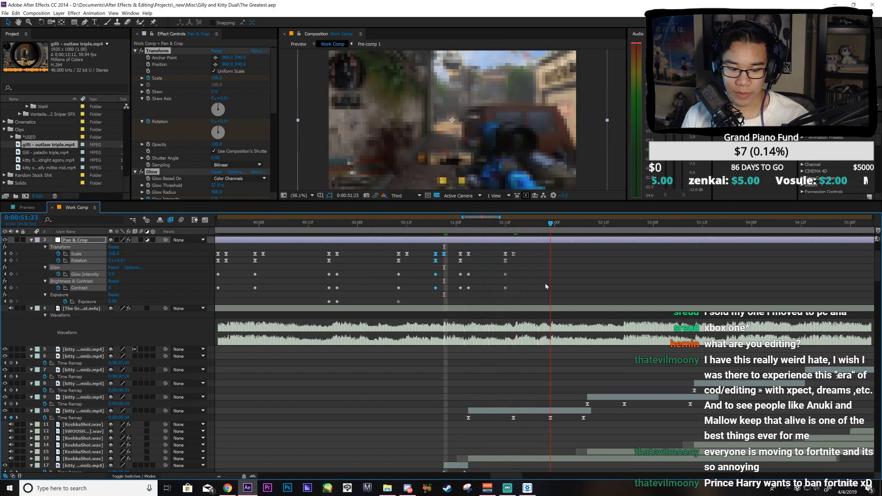
key(alt+Left)
key(alt+Left)
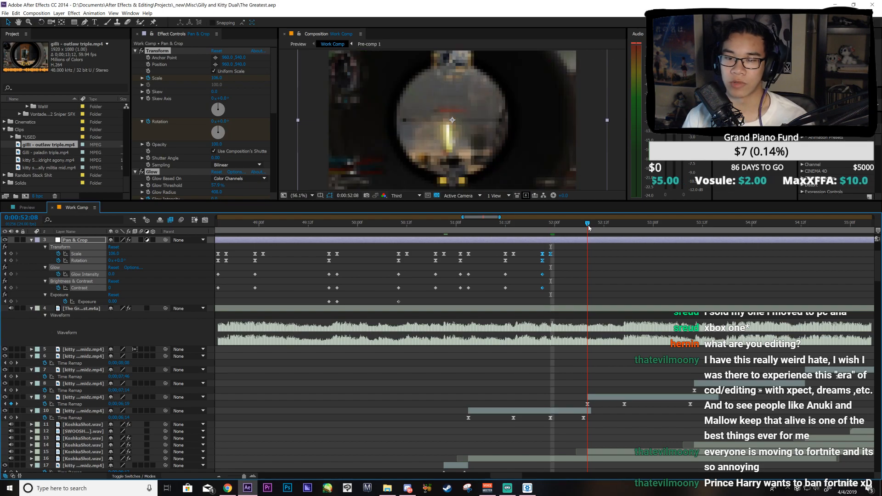
Step: Copy the Pan & Crop keyframe pair at 0:00:51:01 to 0:00:52:08, shift it two frames earlier, and save the project
drag(471, 249, 460, 290)
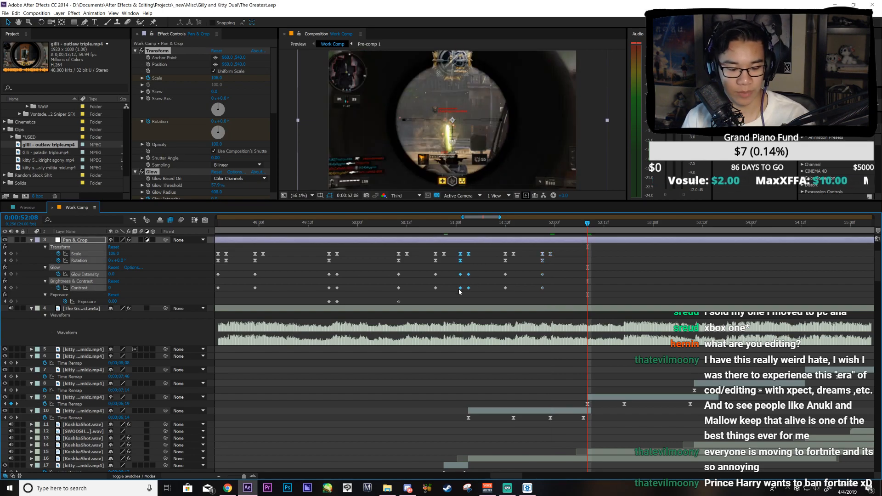
key(ctrl+v)
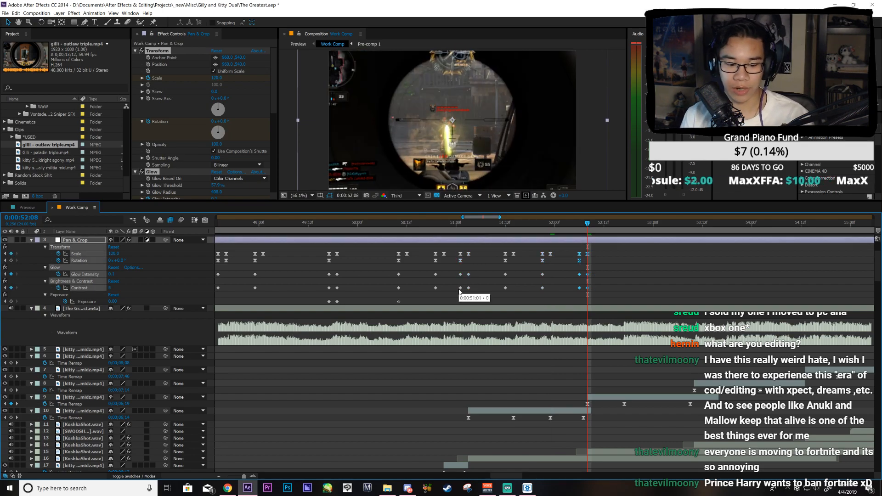
key(ctrl+s)
Step: Copy the Pan & Crop keyframes near 0:00:51:21 to 0:00:52:17, shift them two frames earlier, and save the project
drag(612, 225, 628, 236)
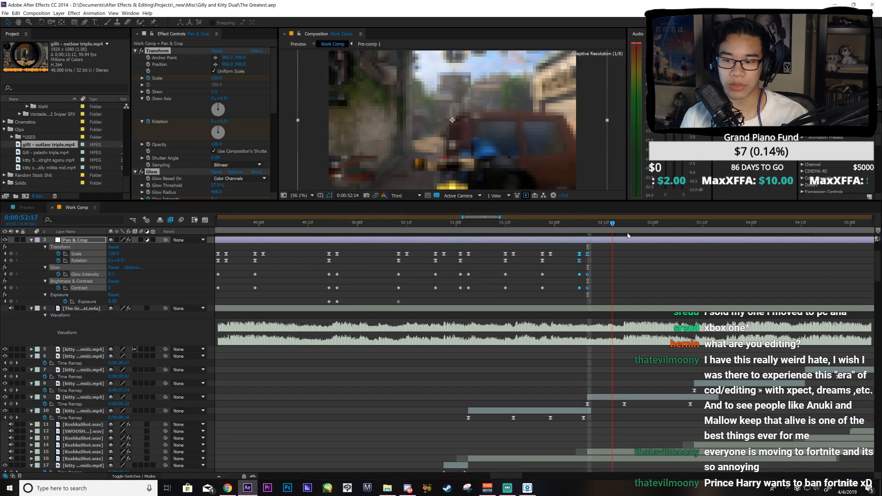
click(537, 290)
drag(557, 249, 537, 291)
key(ctrl+c)
key(ctrl+v)
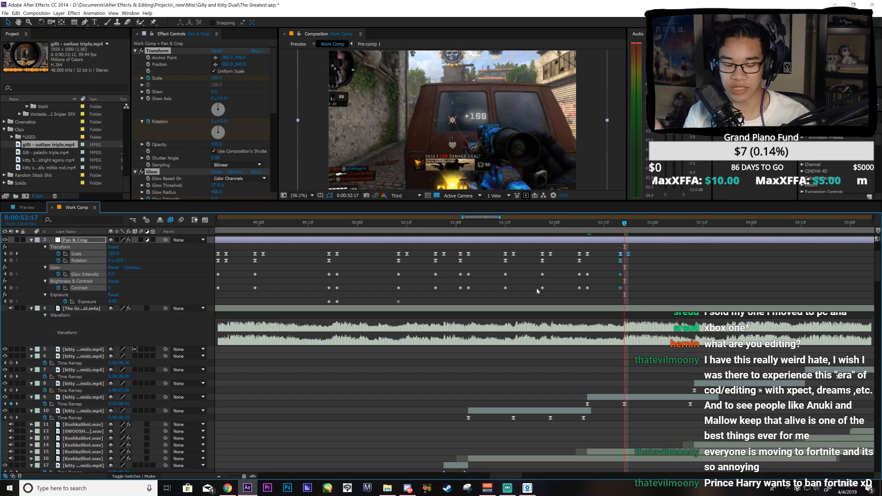
key(ctrl+s)
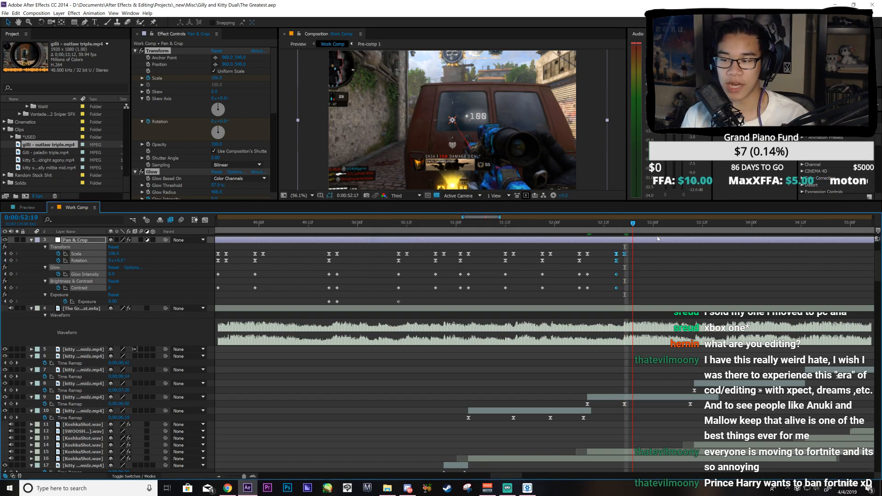
Step: Place the copied Pan & Crop keyframes at 0:00:53:08 and overwrite them with a copy of the pair at 0:00:51:01
key(k)
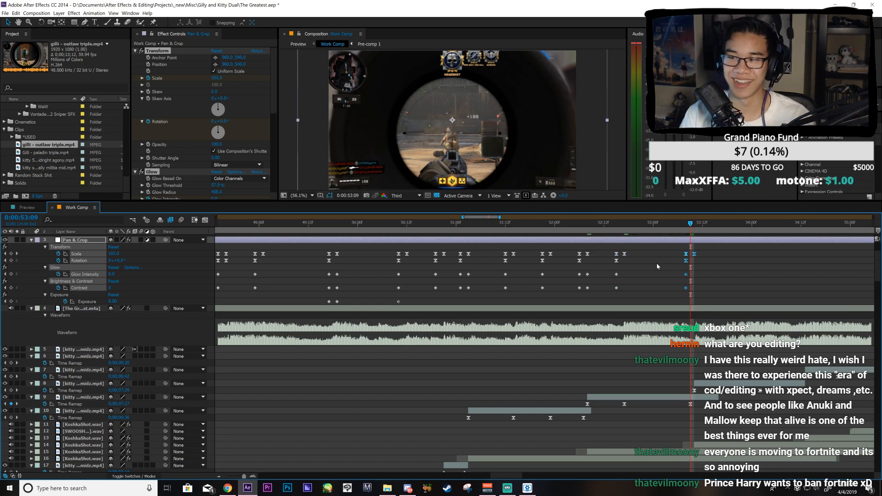
key(ctrl+v)
key(ctrl+s)
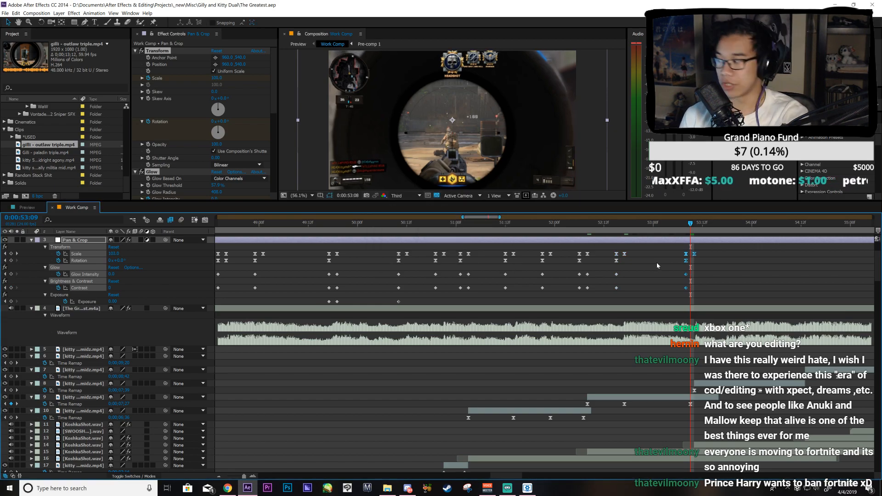
key(Page_Up)
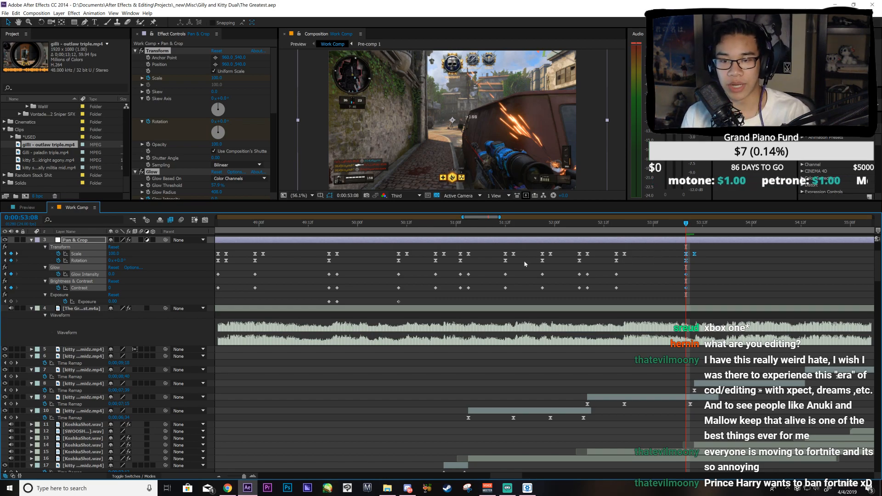
click(456, 297)
key(ctrl+z)
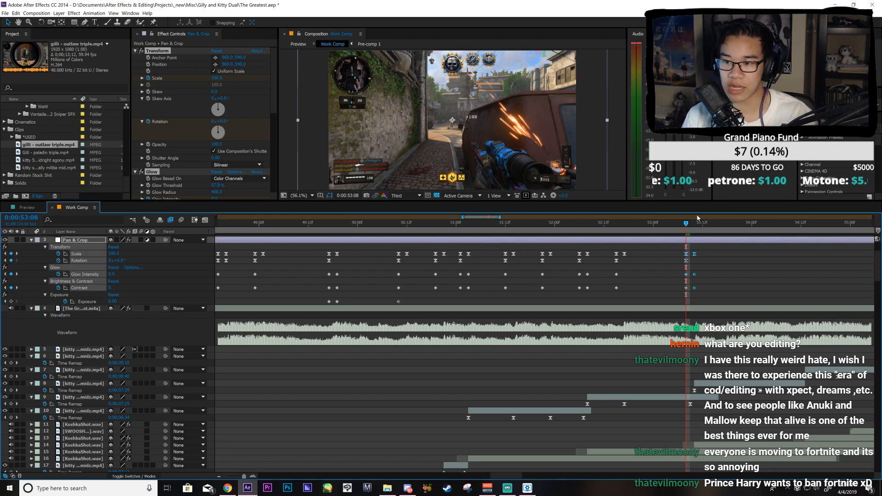
Step: Copy the two Pan & Crop keyframe sets between 0:00:51:12 and 0:00:51:23 and paste them at 0:00:53:18
key(k)
key(Page_Down)
key(Page_Down)
key(Page_Down)
key(Page_Down)
key(Page_Down)
key(Page_Down)
key(Page_Down)
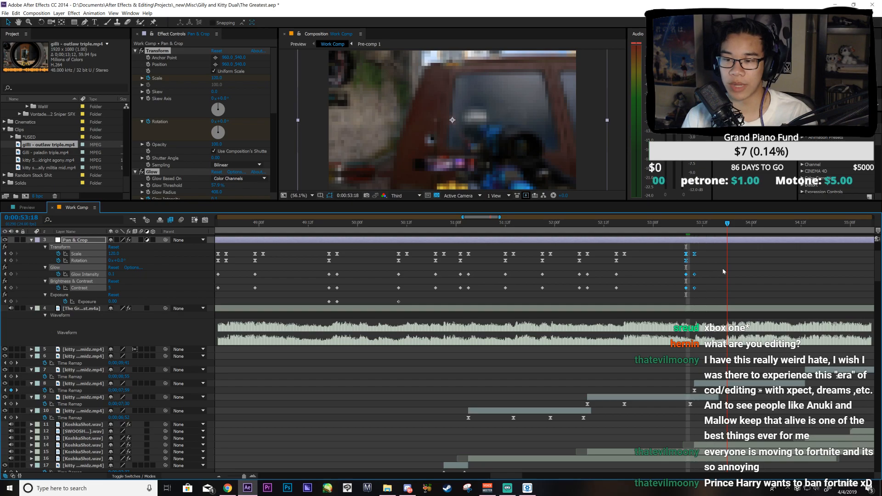
drag(564, 251, 495, 297)
key(ctrl+c)
key(ctrl+v)
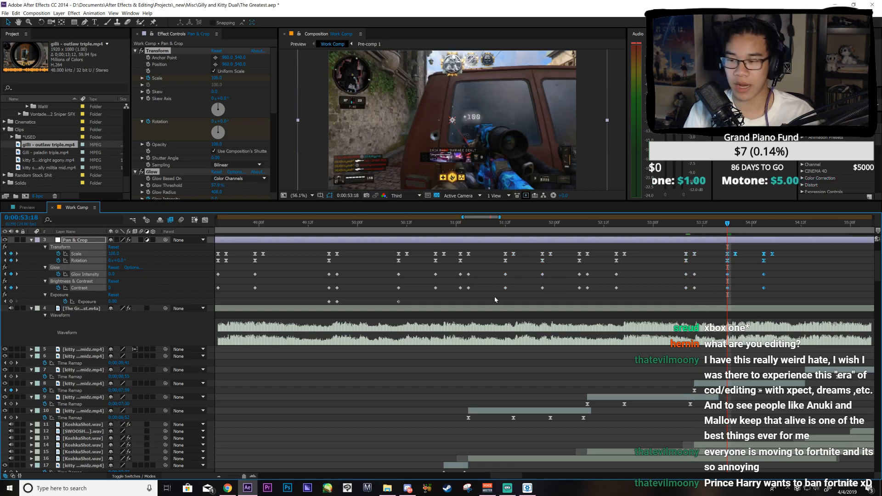
Step: Shift the pasted Pan & Crop keyframes two frames earlier and move their second set another five frames earlier to 0:00:53:20
key(Page_Down)
key(Page_Down)
key(Page_Down)
key(Page_Down)
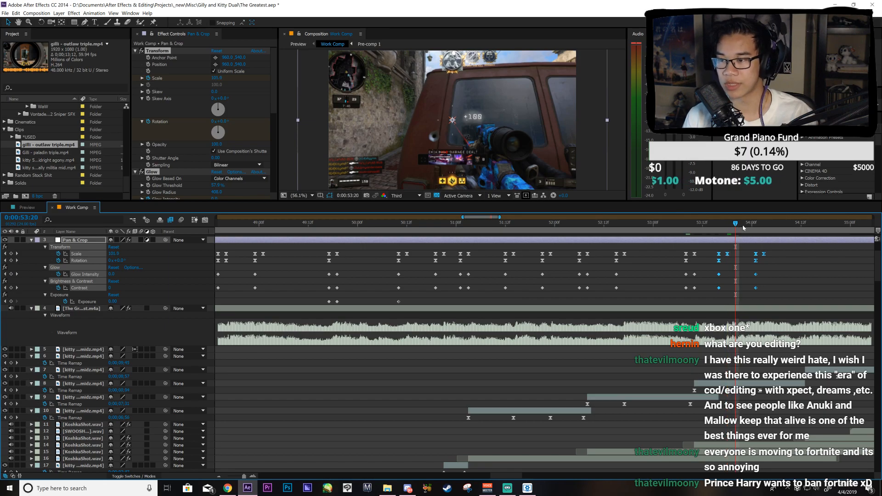
drag(750, 296, 770, 252)
key(alt+Left)
key(alt+Left)
key(alt+Left)
key(alt+Left)
key(alt+Left)
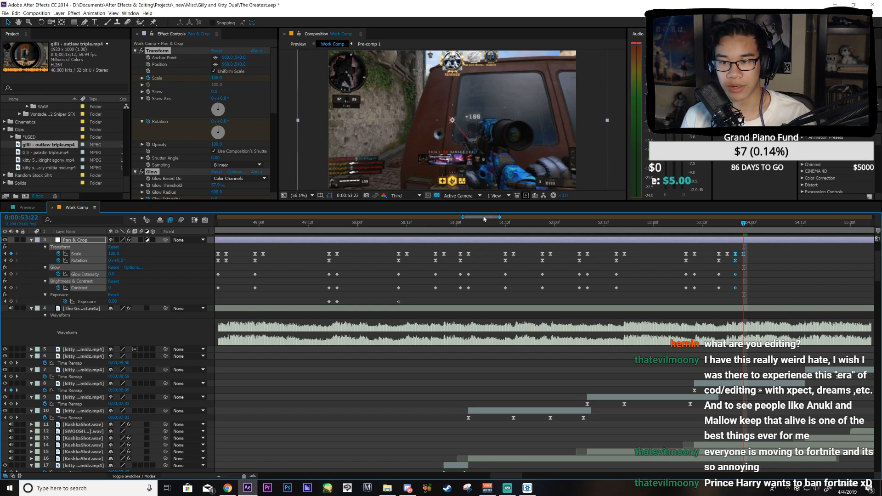
Step: Paste the two Pan & Crop keyframe sets from 0:00:48:05 at 0:00:53:22, shift them two frames earlier, and move the second set another five frames earlier
scroll(478, 216, left, 3)
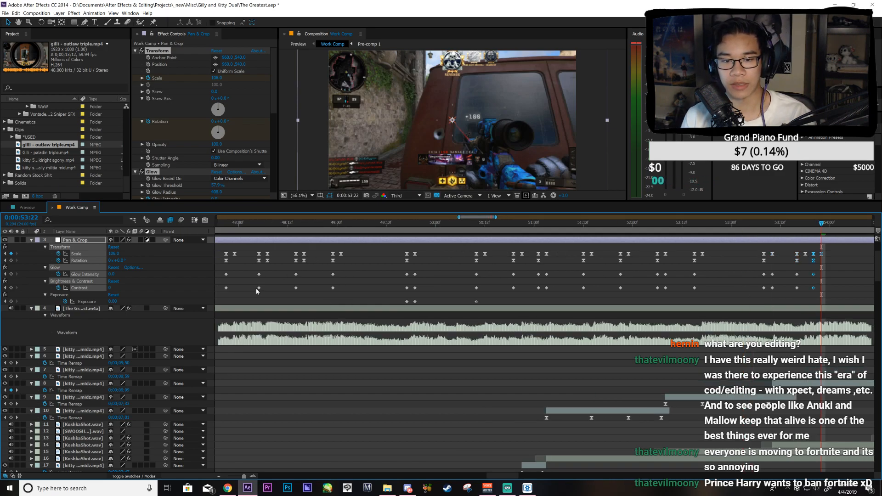
drag(318, 254, 252, 293)
key(ctrl+v)
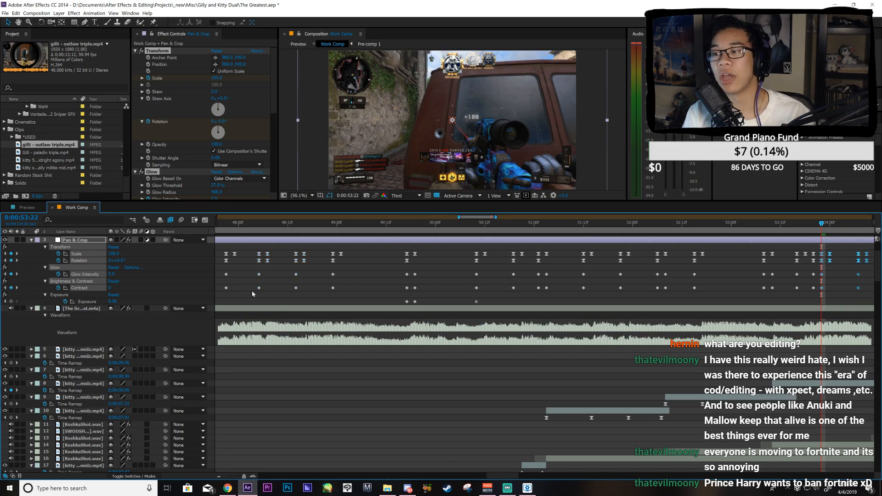
key(alt+Left)
click(836, 223)
drag(859, 275, 838, 275)
drag(476, 218, 487, 219)
Step: Paste a copy of the Pan & Crop keyframe pair from 0:00:52:06 at 0:00:54:13 and shift it two frames earlier to 0:00:54:11
click(675, 224)
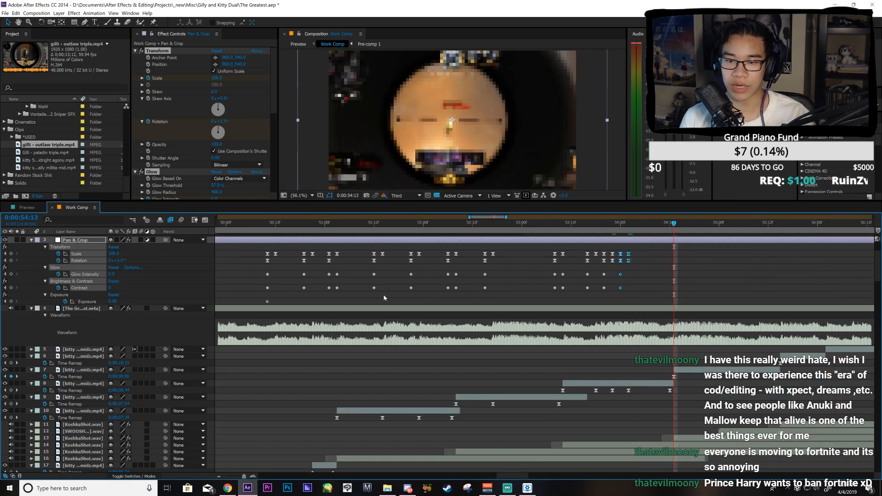
drag(434, 249, 462, 290)
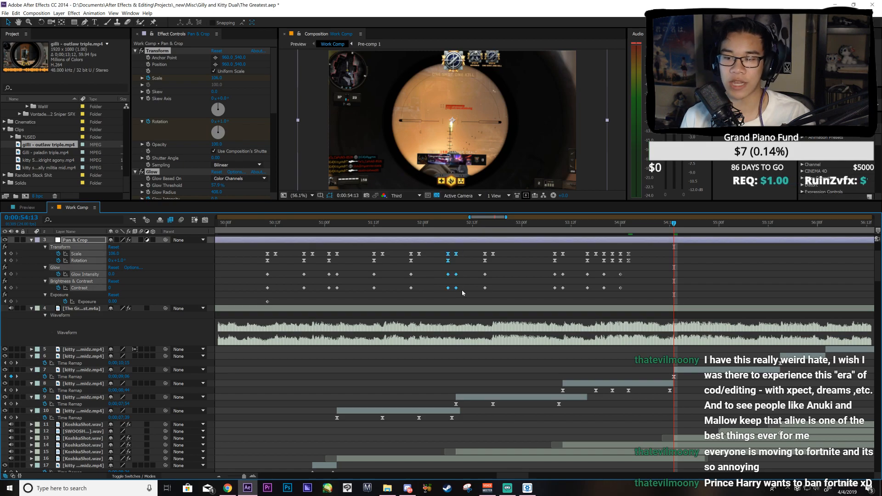
key(ctrl+c)
key(ctrl+v)
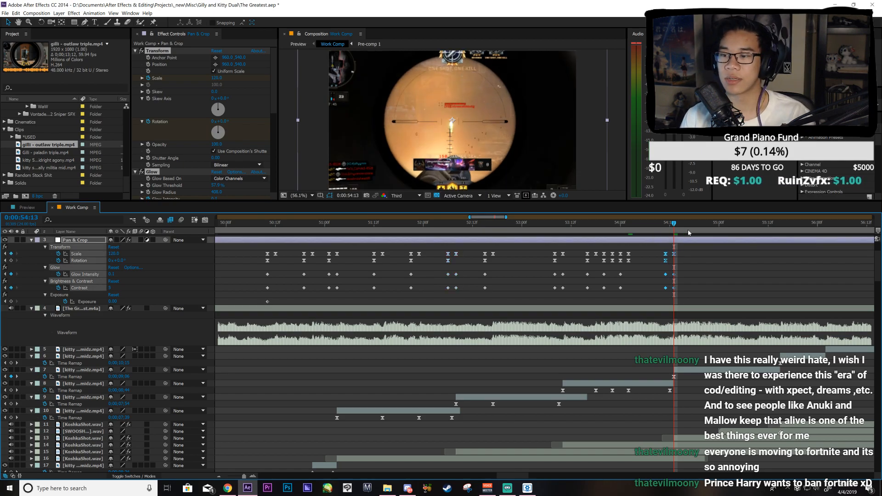
Step: Place a copy of the Pan & Crop keyframes from 0:00:53:16 at 0:00:54:19, replacing the misplaced paste, and save the project
click(703, 227)
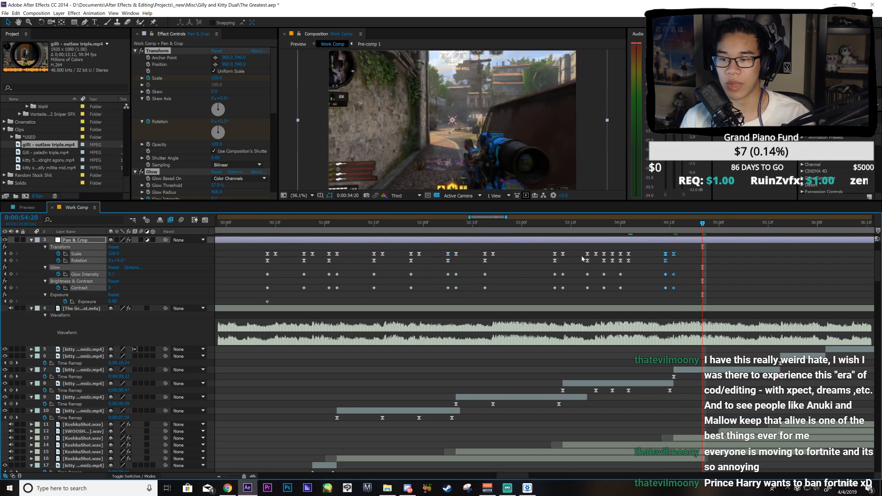
drag(580, 250, 600, 296)
key(ctrl+c)
key(ctrl+v)
key(ctrl+s)
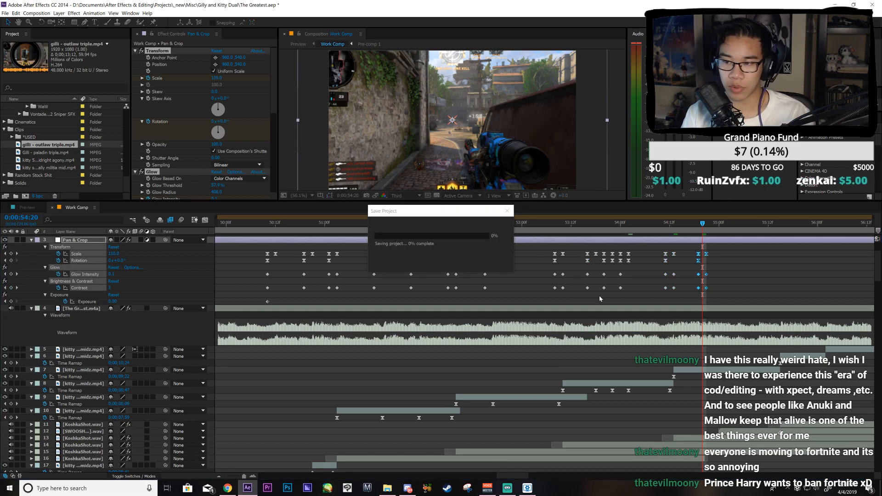
drag(581, 252, 593, 292)
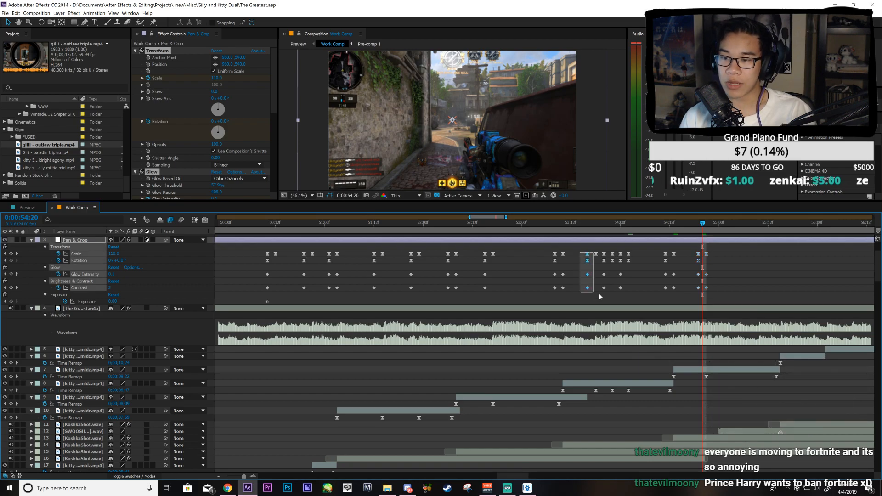
key(ctrl+c)
key(ctrl+v)
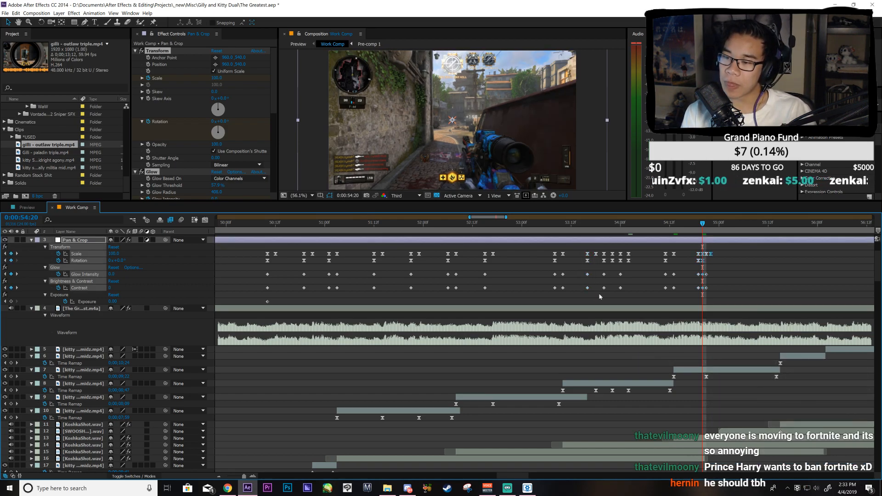
key(ctrl+z)
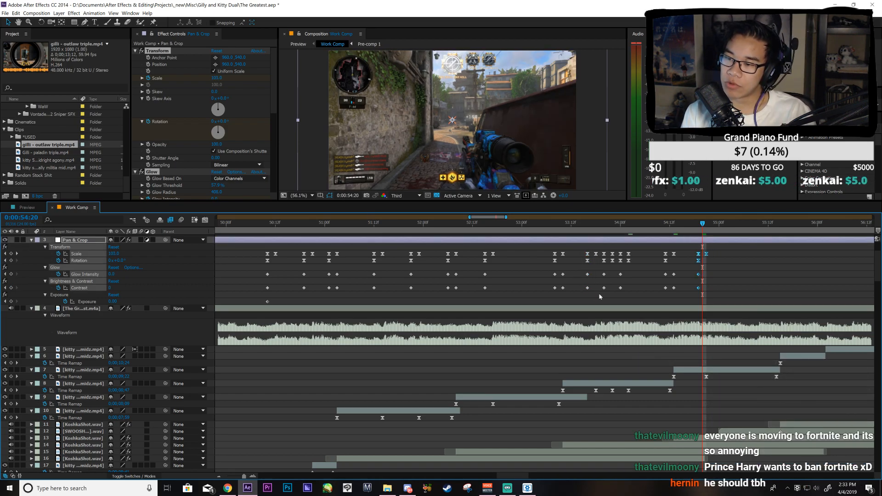
key(ctrl+s)
Step: Copy the Pan & Crop keyframes between 0:00:49:17 and 0:00:50:12 to 0:00:55:13, delete the last pasted Scale keyframe, and save the project
key(Page_Down)
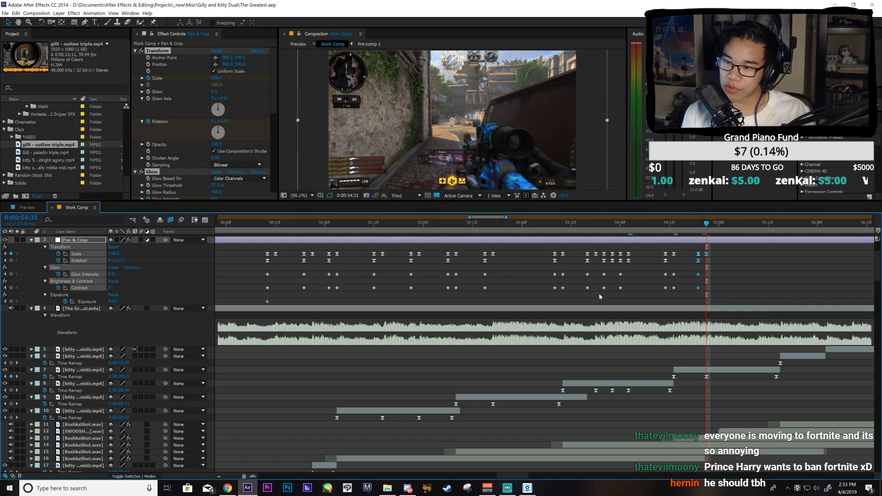
drag(718, 224, 773, 244)
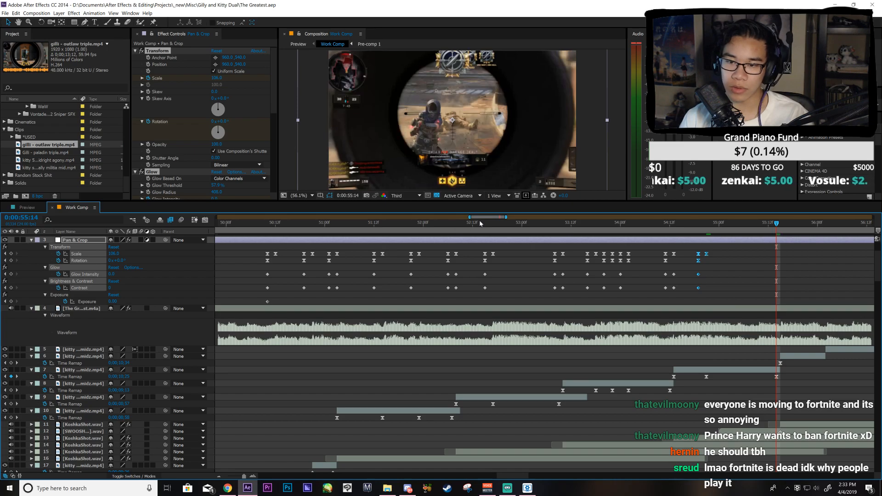
drag(486, 218, 493, 219)
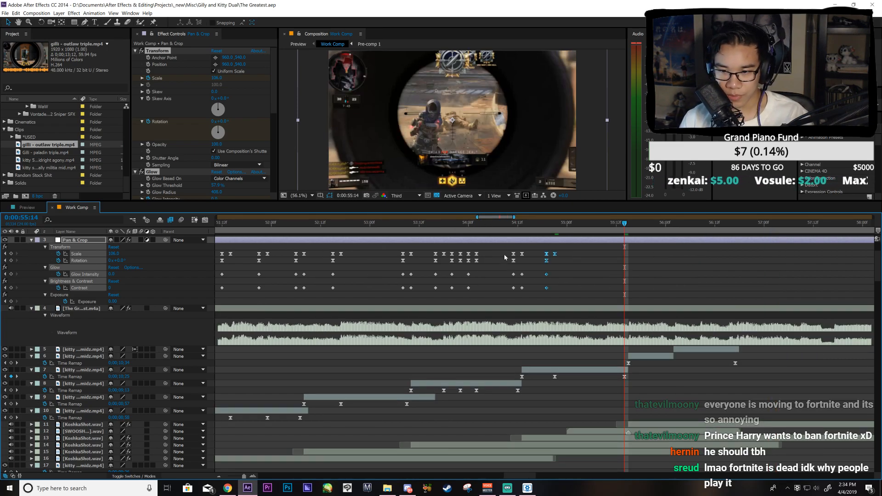
drag(499, 252, 528, 295)
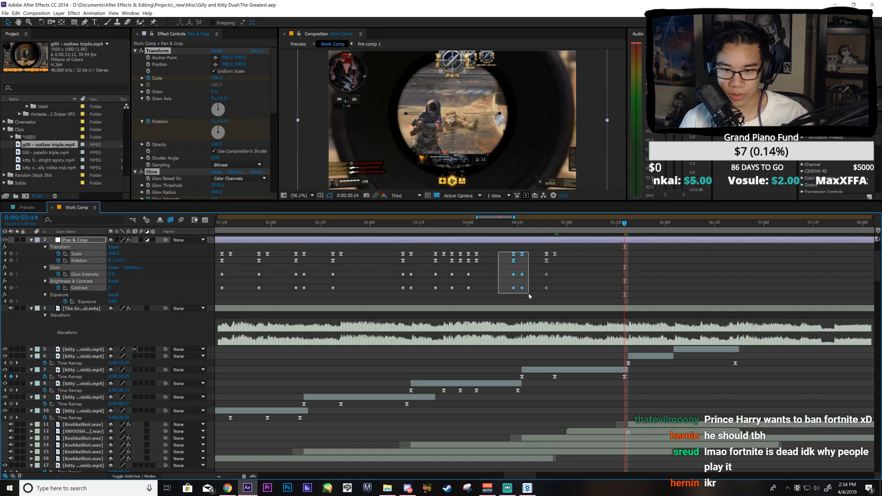
drag(491, 218, 479, 221)
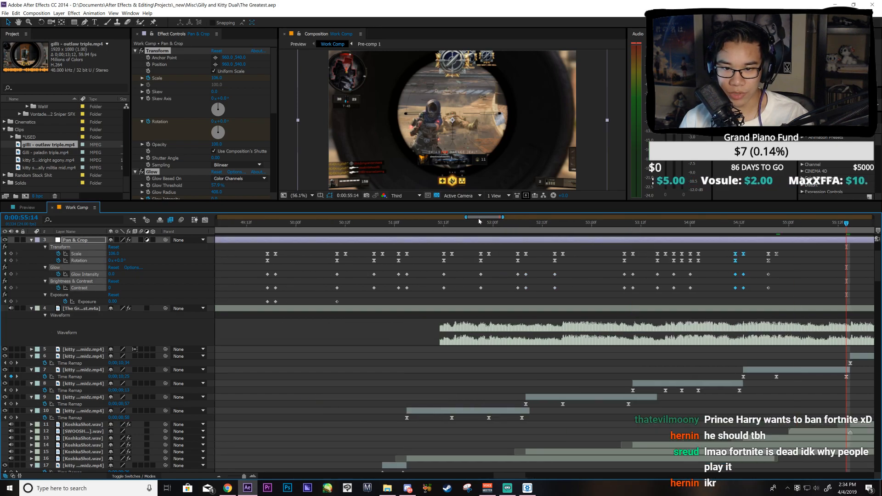
drag(252, 253, 356, 313)
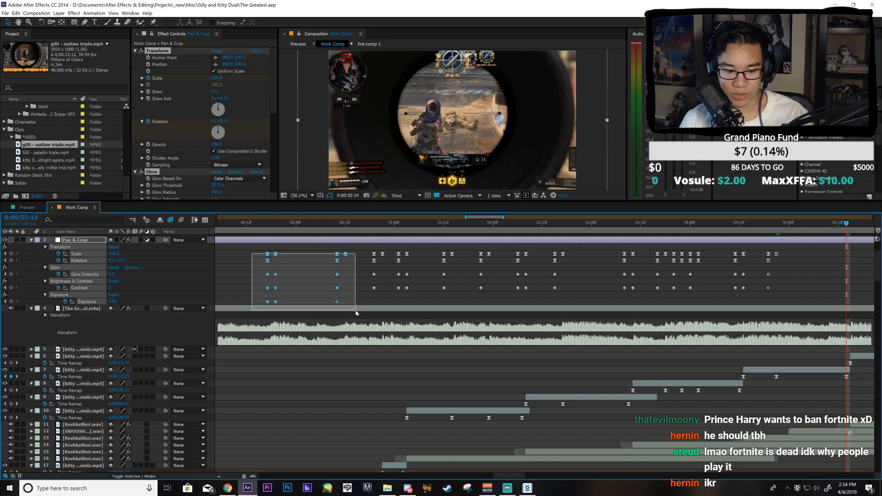
drag(487, 217, 510, 224)
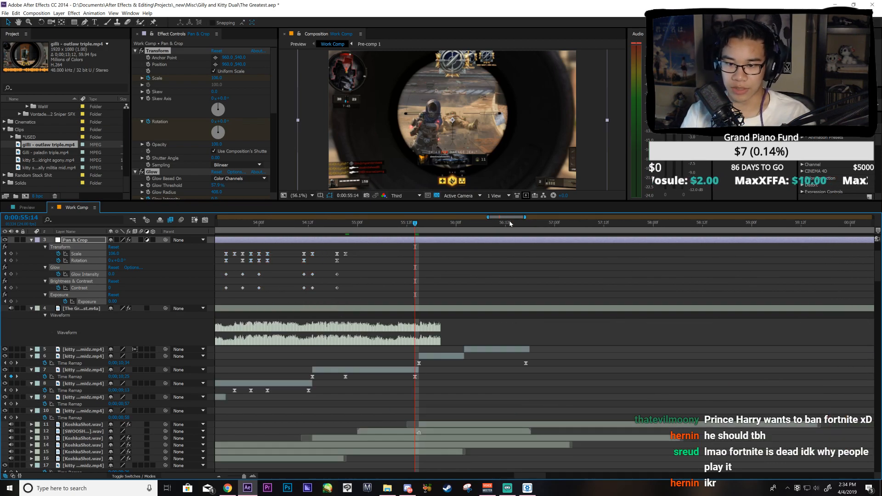
key(ctrl+v)
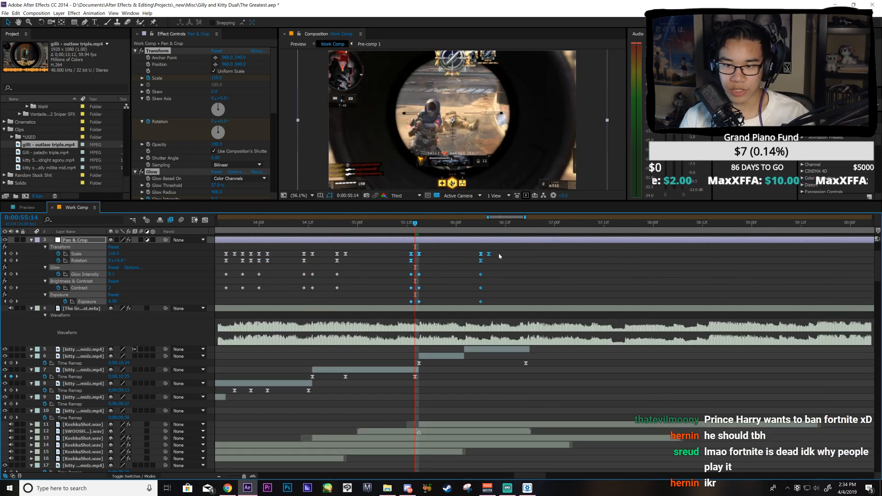
click(488, 253)
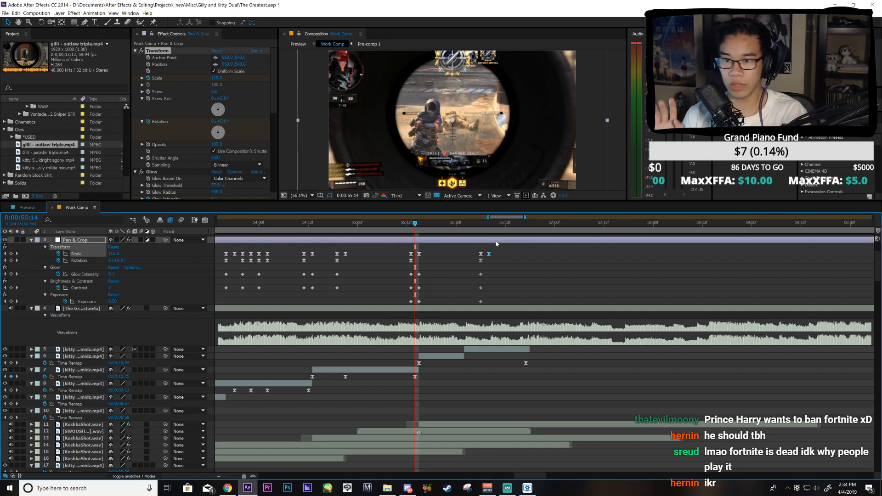
key(ctrl+s)
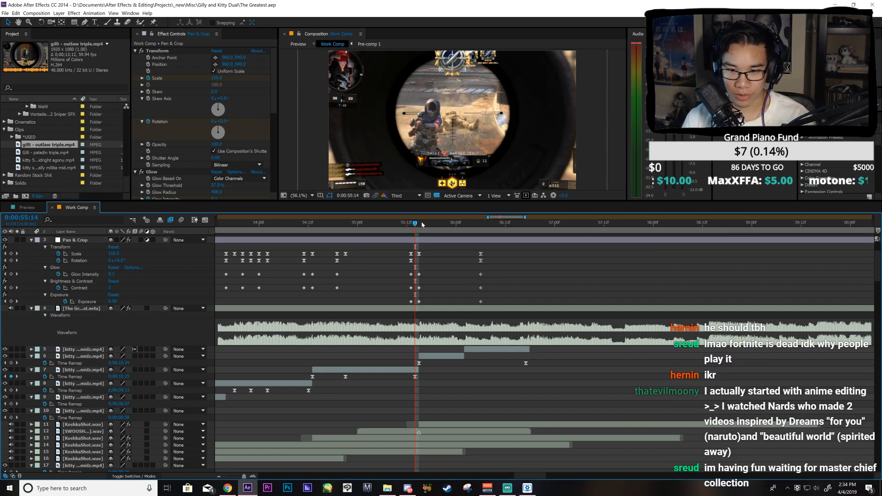
Step: Copy the Pan & Crop keyframes from 0:00:54:19 to 0:00:56:16 and delete the Glow Intensity and Contrast keyframes at 0:00:56:06
scroll(513, 236, up, 3)
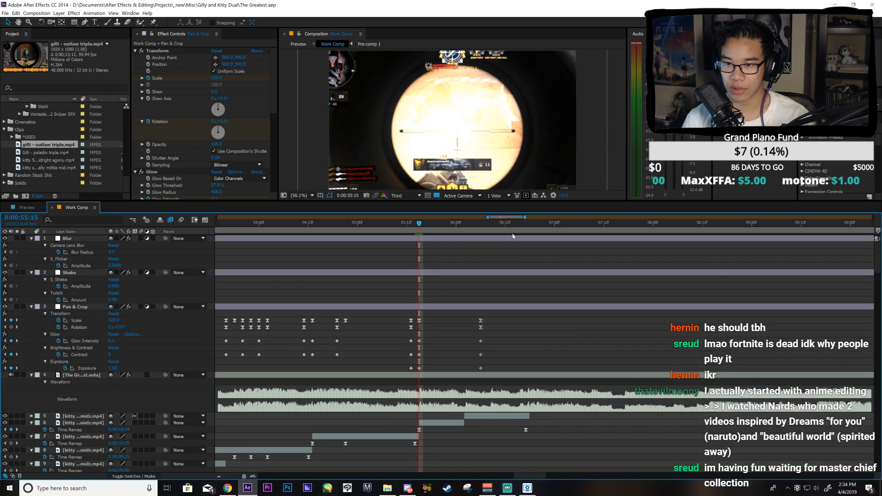
key(space)
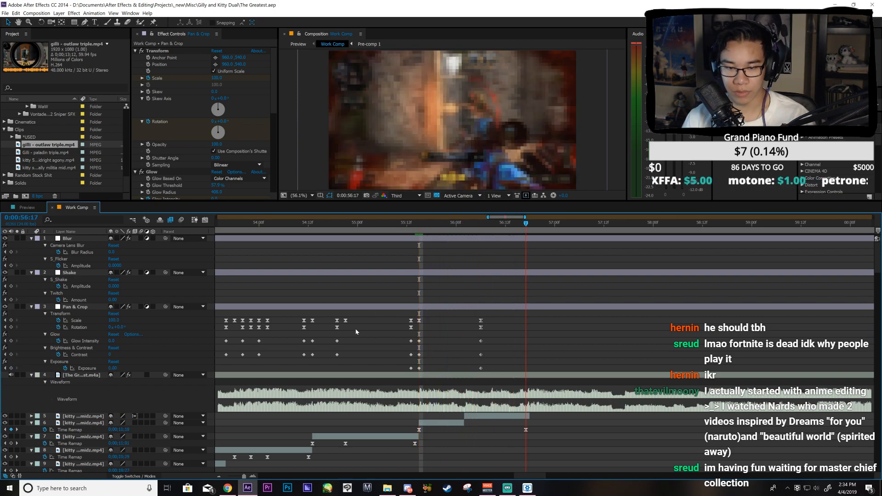
drag(358, 317, 333, 360)
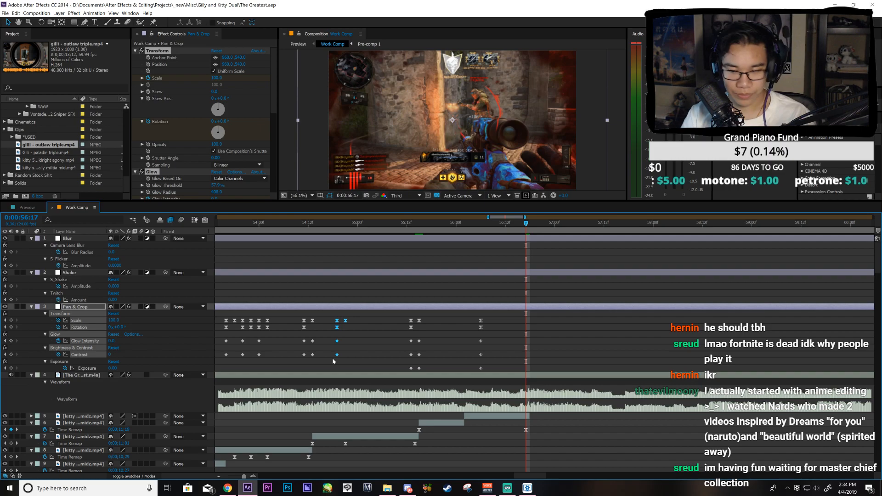
drag(493, 339, 478, 352)
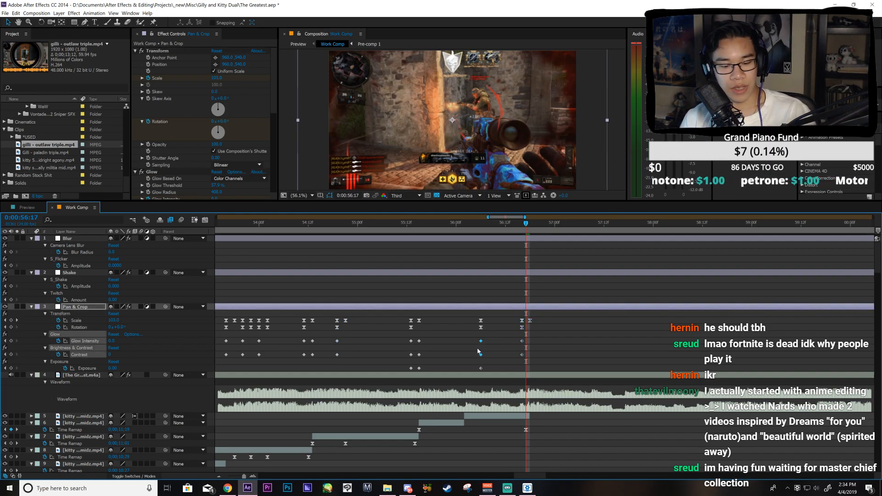
key(Delete)
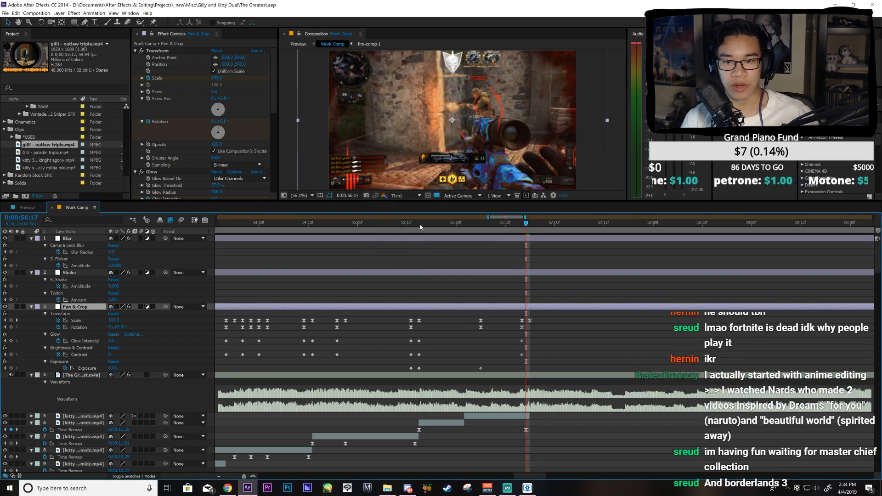
Step: Check the Pan & Crop Scale curve and its peak keyframes in the Graph Editor, then return to the keyframe view and save the project
click(421, 227)
mouse_move(509, 217)
mouse_down()
mouse_move(491, 223)
mouse_move(507, 224)
mouse_up()
click(76, 321)
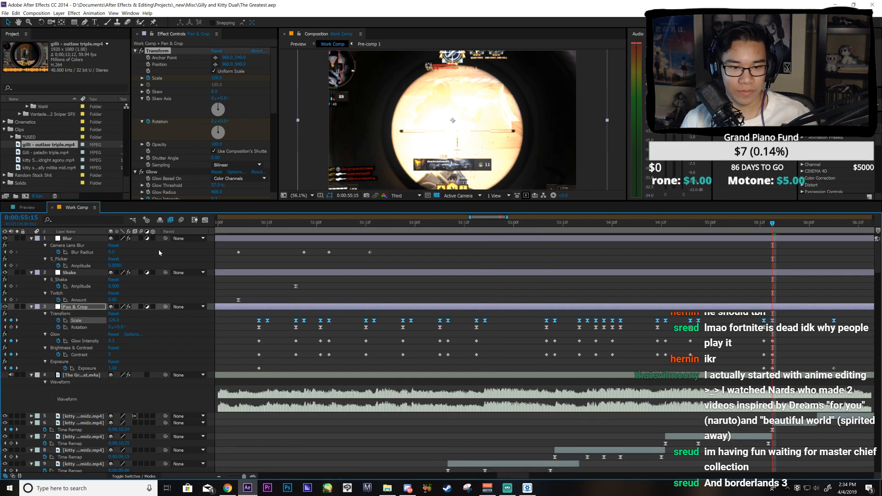
click(205, 221)
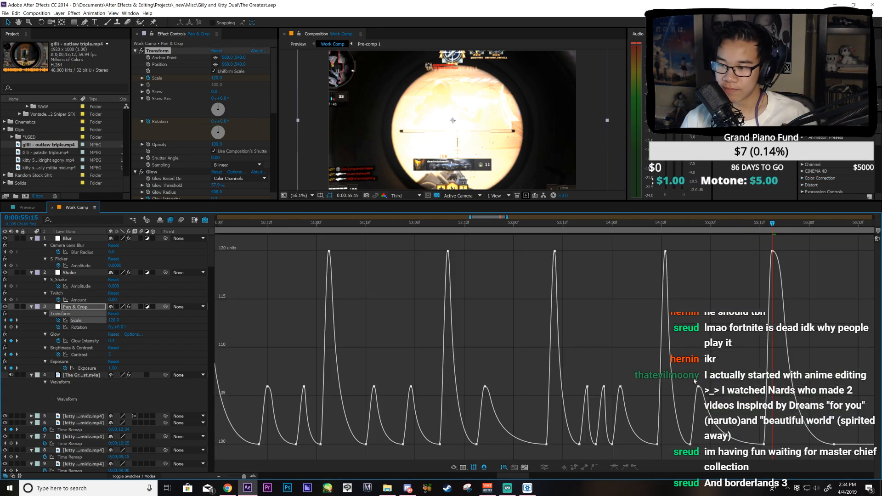
drag(840, 421, 137, 183)
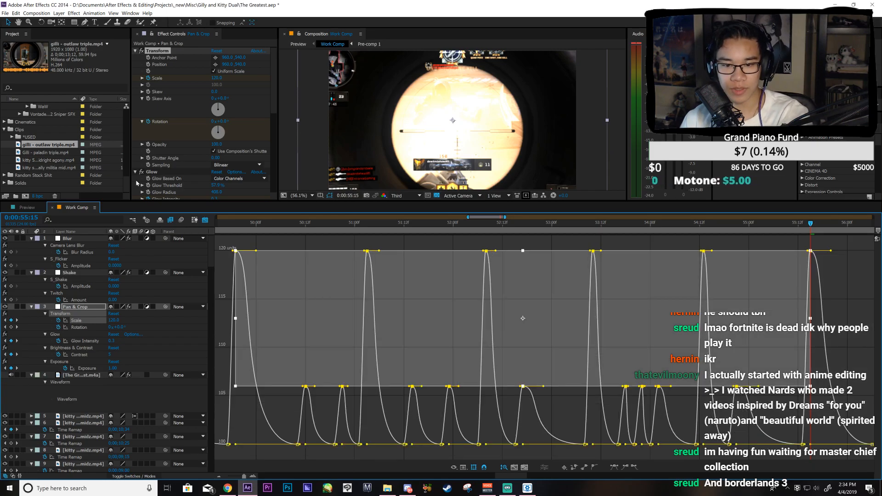
click(206, 222)
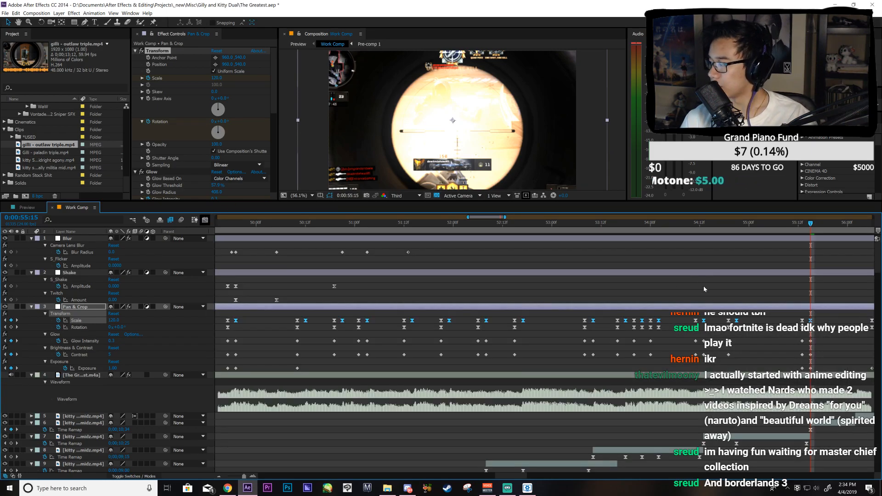
click(704, 286)
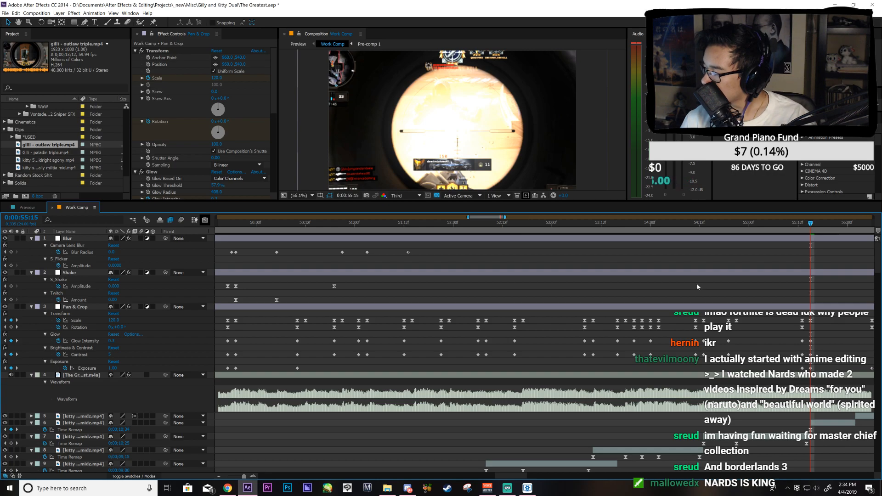
key(ctrl+s)
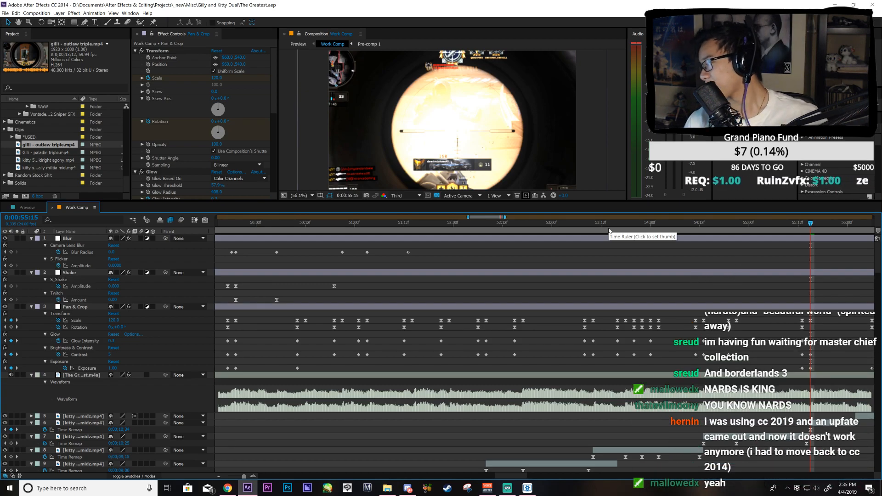
Step: Copy the S_Shake Amplitude keyframes between 0:00:46:19 and 0:00:47:10 to 0:00:51:01 and move the last pasted one to 0:00:51:21
click(366, 228)
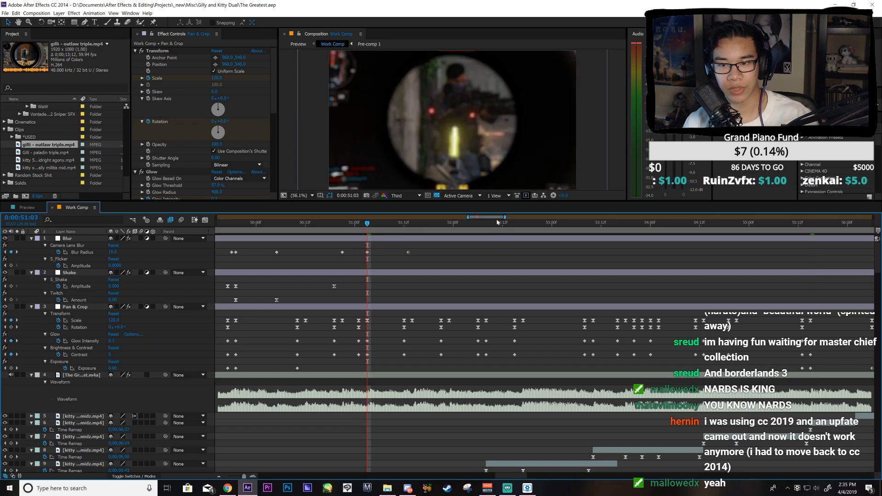
drag(487, 218, 464, 228)
drag(511, 283, 423, 290)
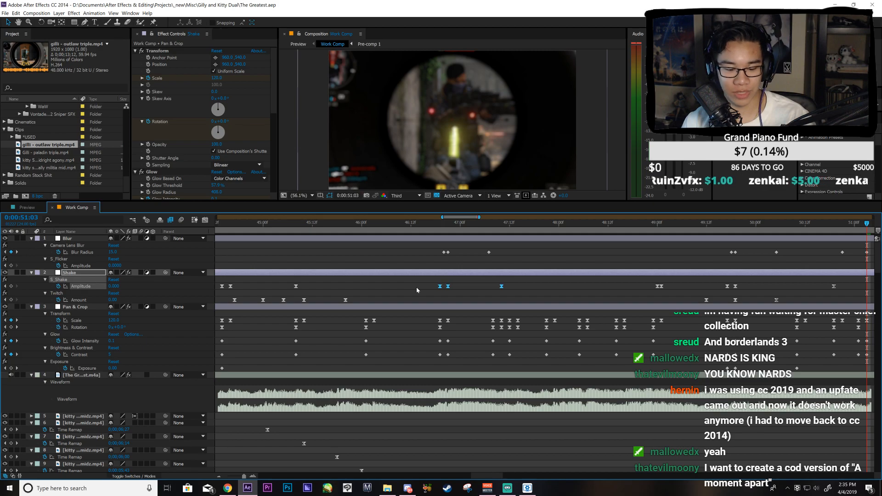
drag(462, 220, 484, 220)
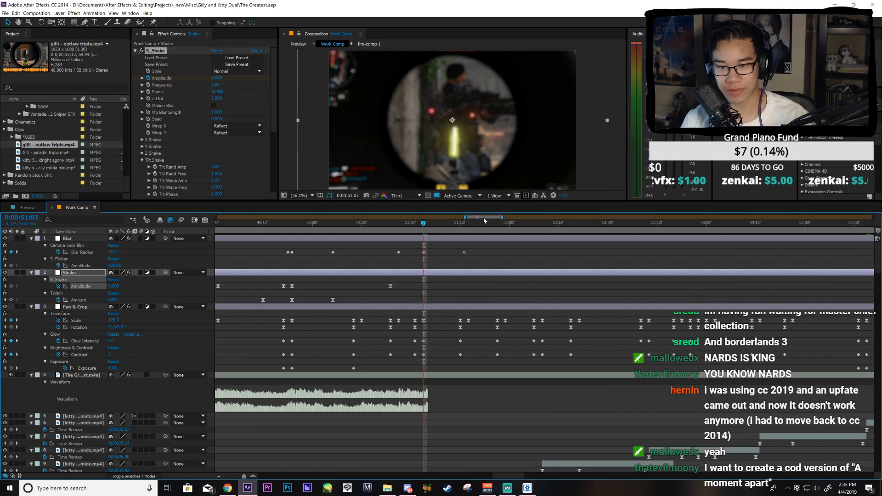
mouse_move(485, 286)
mouse_down()
mouse_move(476, 286)
mouse_move(496, 287)
mouse_up()
drag(423, 224, 448, 290)
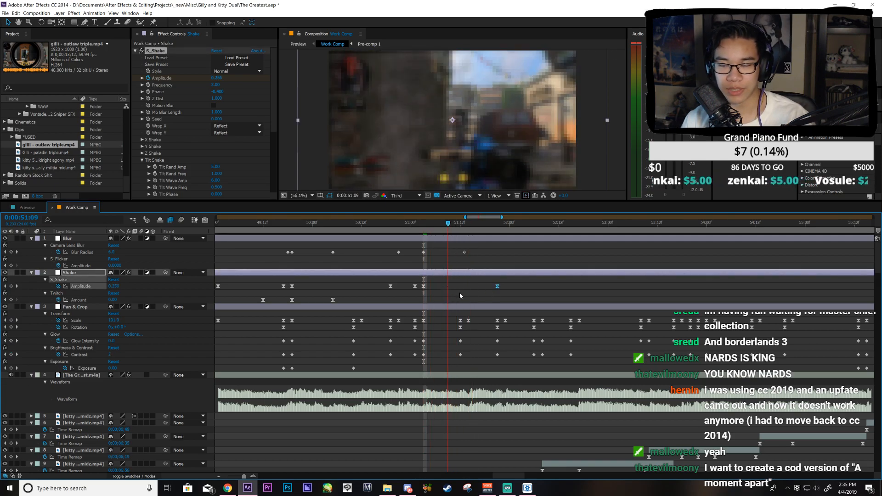
Step: Save the project, apply Easy Ease to layer 17's Time Remap keyframes at 0:00:50:21, and show their curve in the Graph Editor
key(ctrl+s)
scroll(523, 328, down, 10)
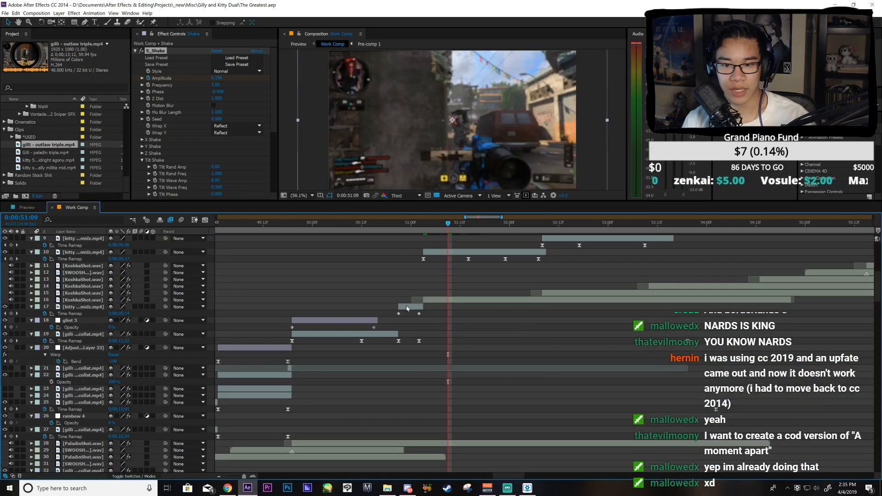
click(407, 307)
key(i)
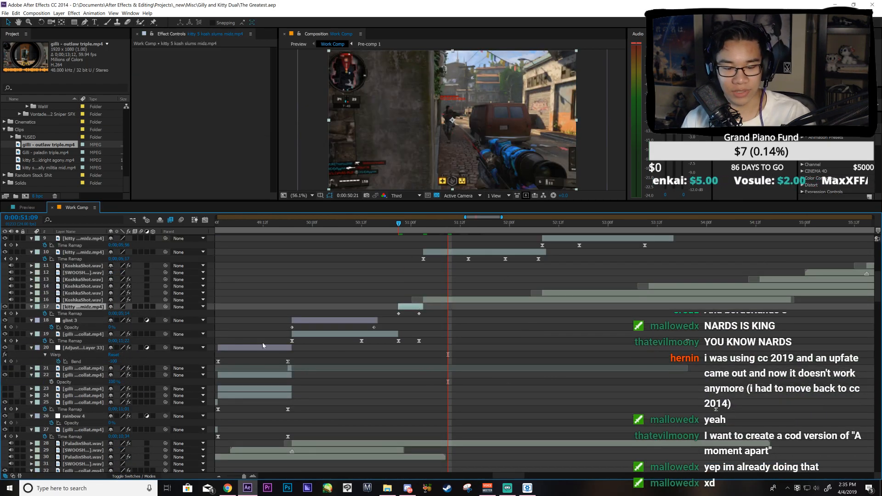
click(72, 314)
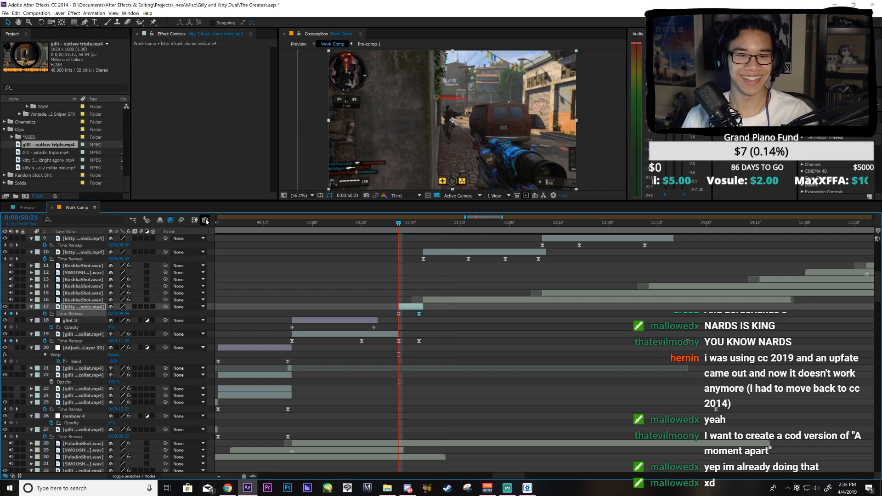
click(206, 221)
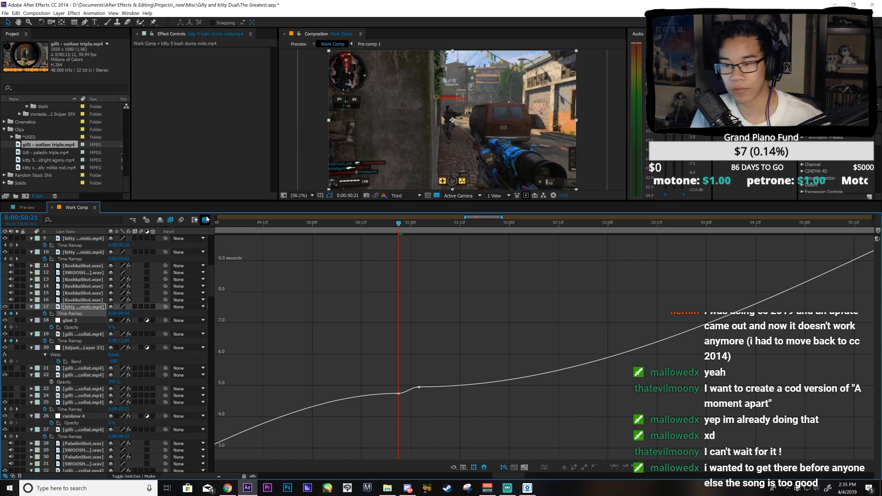
Step: Reshape layer 17's Time Remap curve to rise steeply at both keyframes and slow down in between, and return to the keyframe view
scroll(343, 318, up, 2)
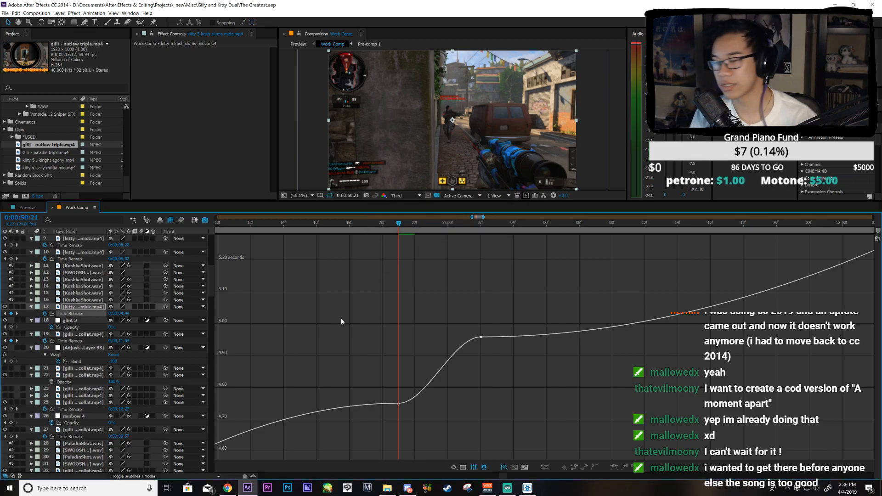
drag(343, 351, 410, 366)
drag(453, 338, 477, 392)
drag(413, 224, 426, 249)
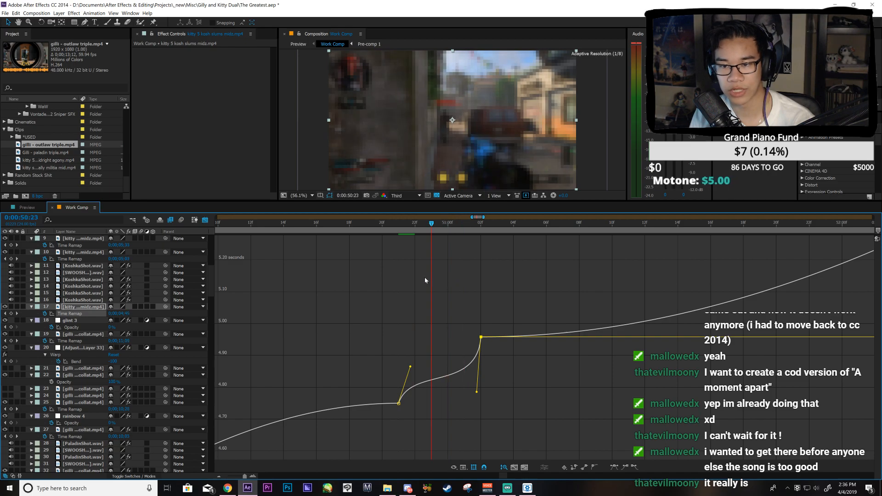
click(205, 221)
key(shift+F3)
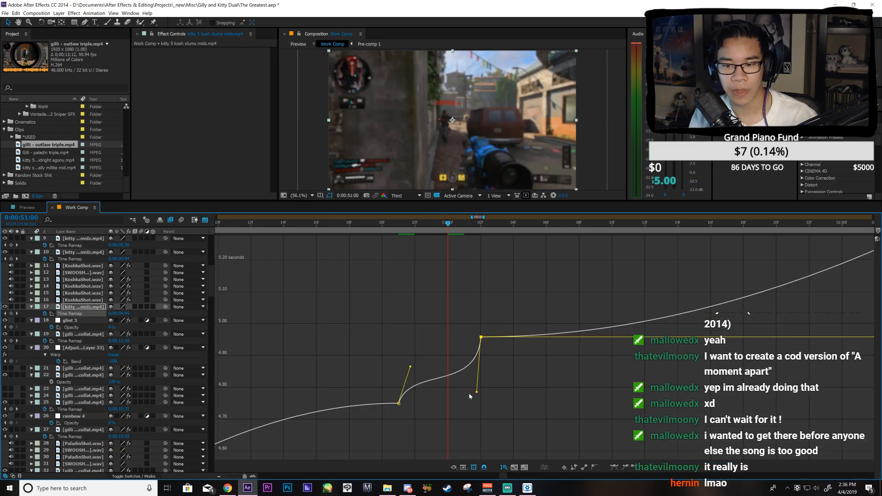
drag(475, 392, 475, 390)
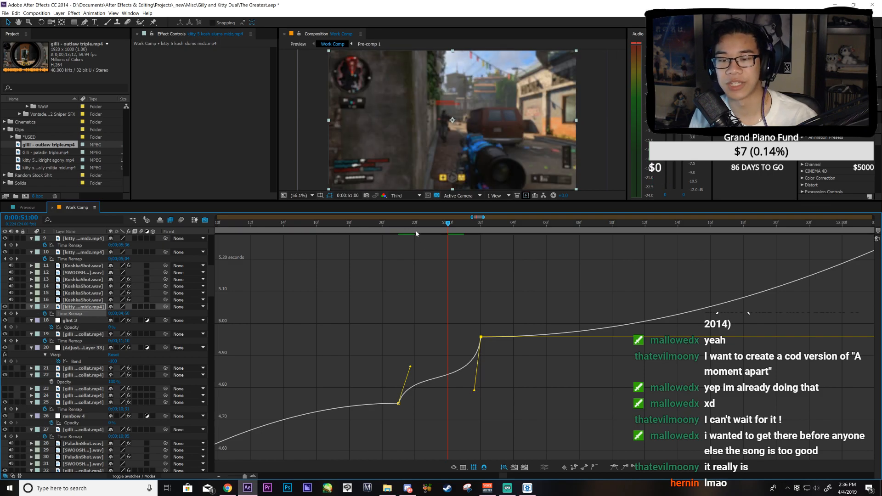
key(Page_Up)
drag(448, 261, 431, 326)
key(shift+F3)
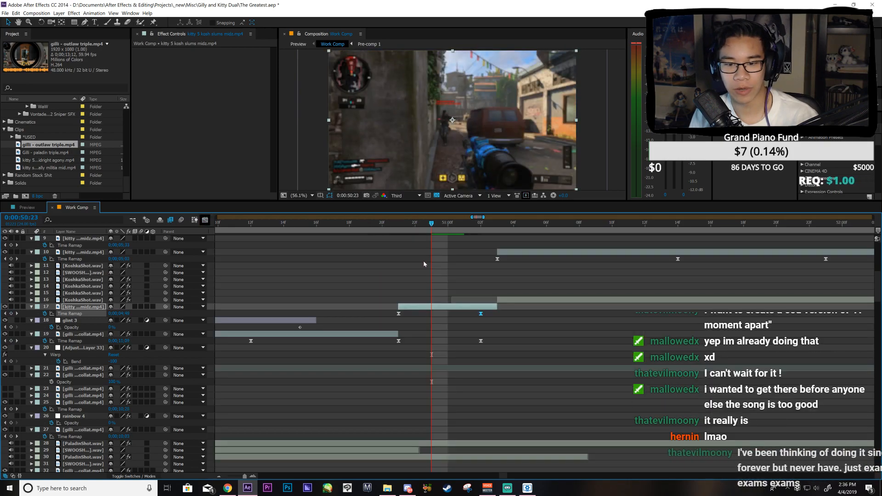
Step: Preview the retimed clip transition from 0:00:50:12 and save the project
click(401, 228)
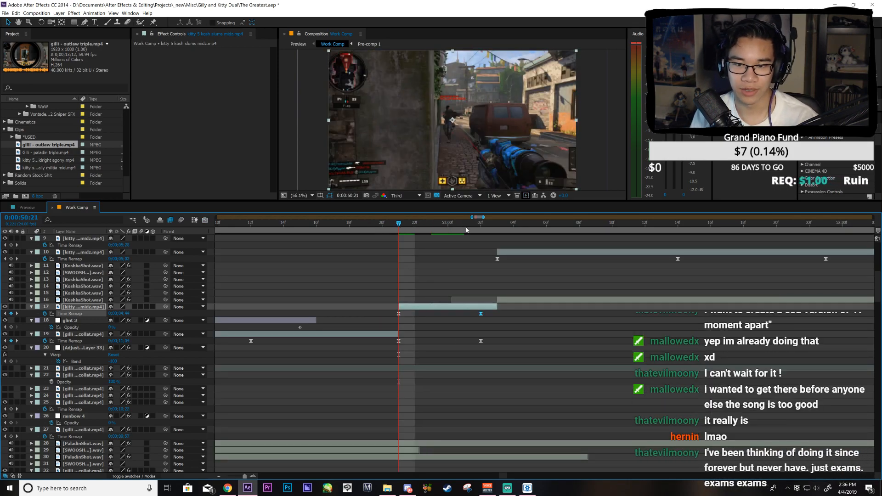
key(minus)
drag(370, 229, 325, 229)
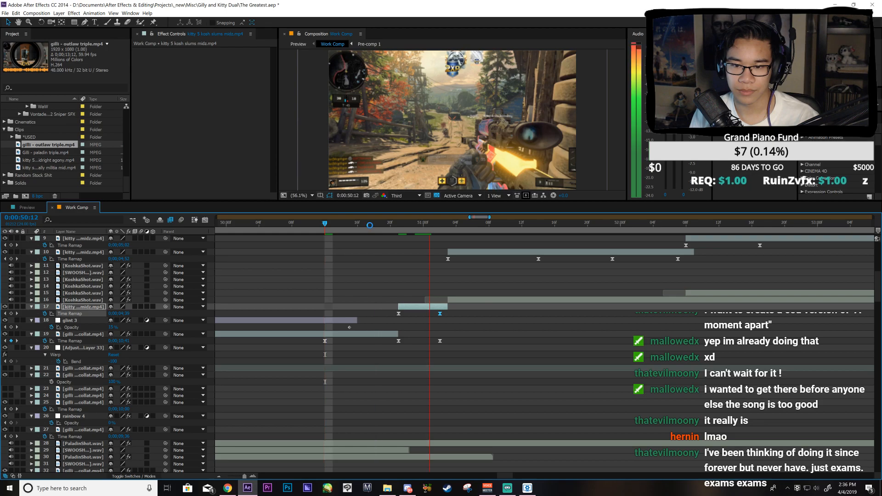
key(KP_Decimal)
drag(377, 229, 448, 271)
key(ctrl+s)
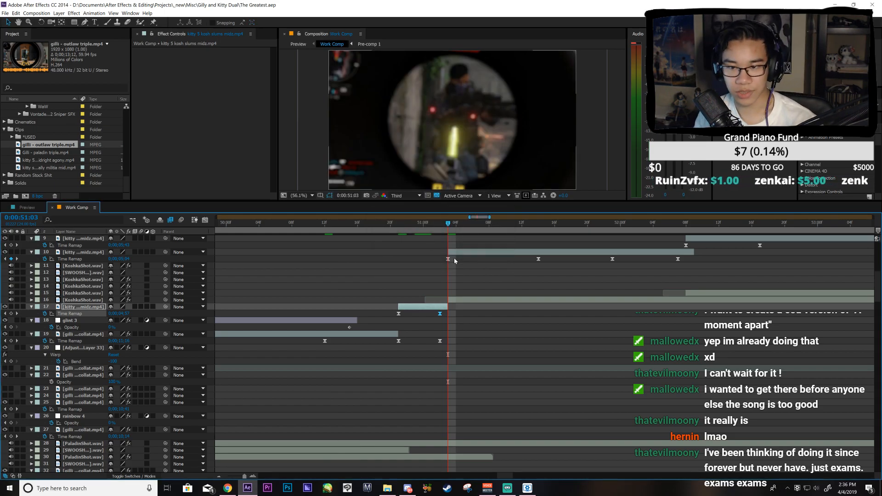
Step: Copy the three S_Shake Amplitude keyframes between 0:00:51:01 and 0:00:51:21 to 0:00:52:06
scroll(529, 300, up, 4)
key(minus)
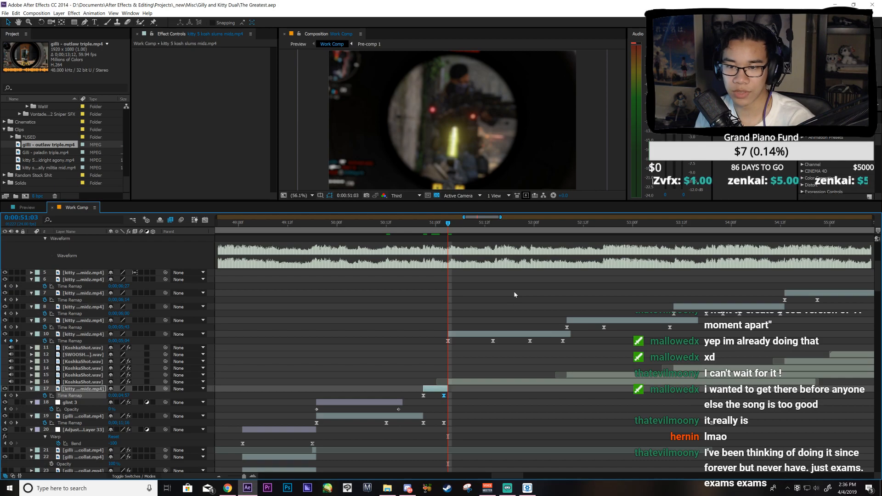
scroll(515, 294, up, 4)
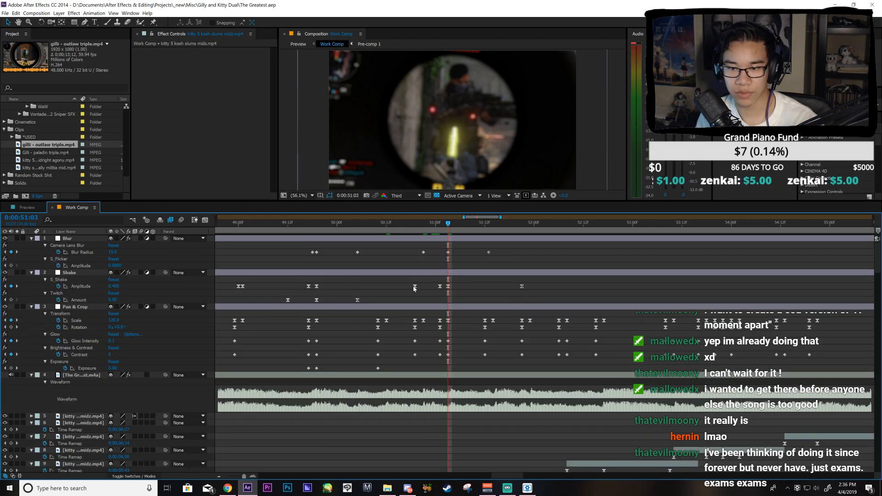
drag(430, 283, 540, 288)
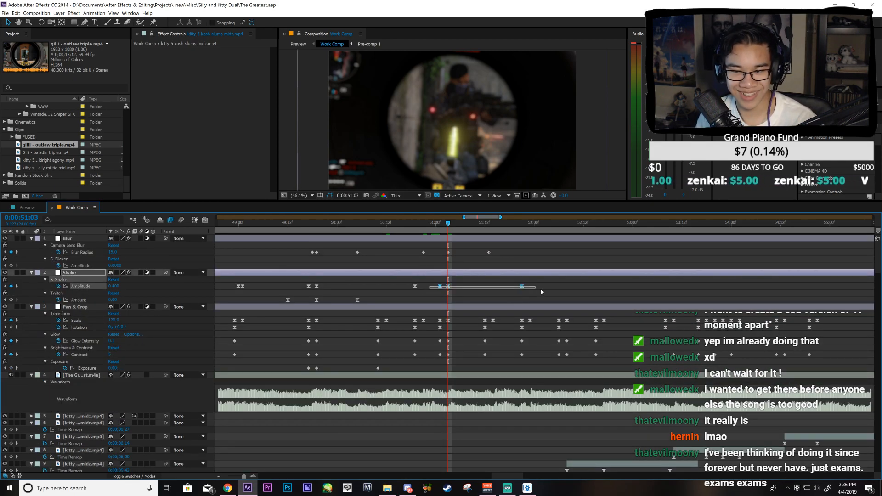
click(558, 226)
key(ctrl+v)
Step: Paste the S_Shake Amplitude keyframes at 0:00:53:08 and move the last pasted one to 0:00:53:22
click(665, 226)
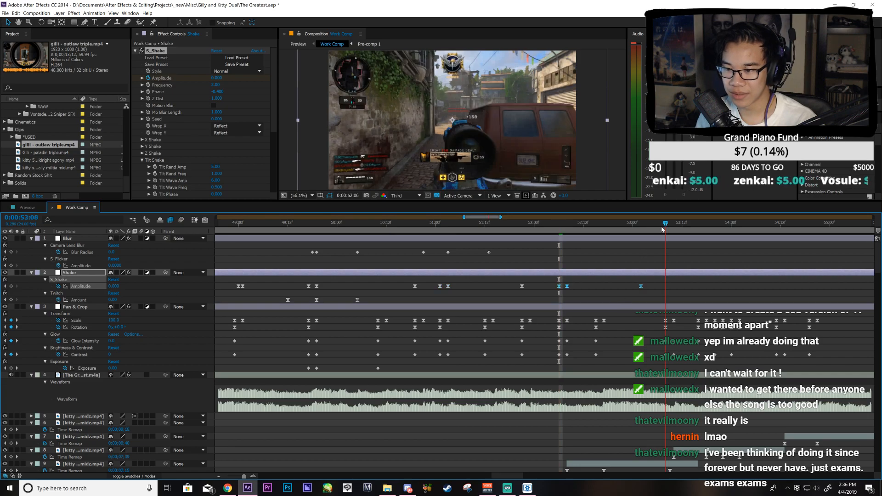
click(701, 245)
click(715, 225)
drag(748, 286, 722, 297)
Step: Paste the S_Shake Amplitude keyframes at 0:00:54:11 and undo the move of the last pasted one
key(space)
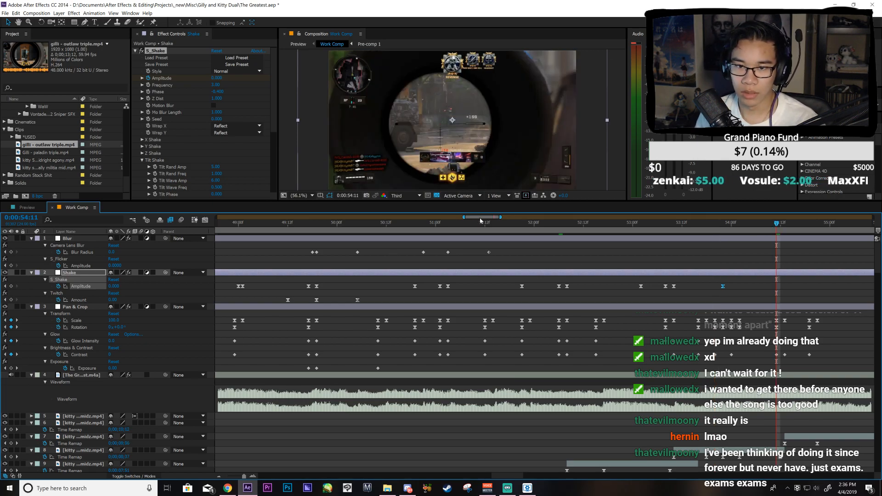
drag(465, 219, 475, 219)
key(ctrl+v)
click(662, 291)
drag(662, 287, 680, 289)
click(686, 225)
key(ctrl+z)
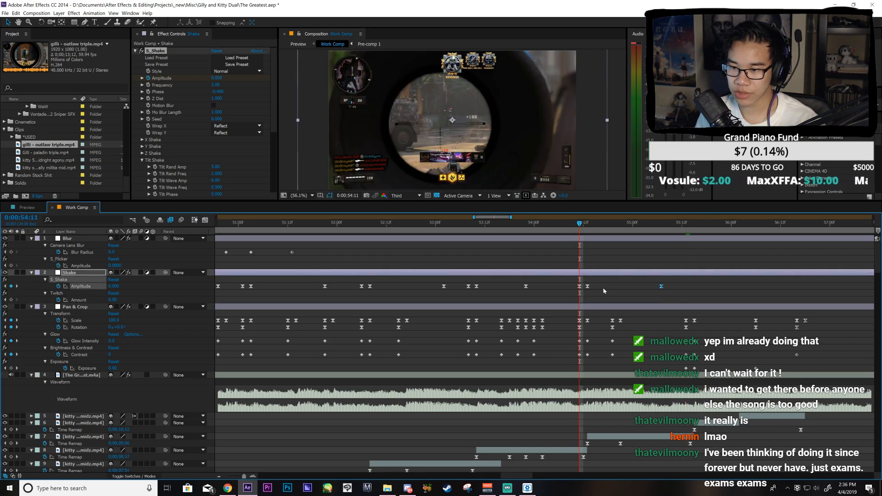
Step: Copy the S_Shake Amplitude and Twitch Amount keyframes between 0:00:49:12 and 0:00:50:19, align the first Amplitude keyframe to 0:00:55:13, and save the project
click(686, 224)
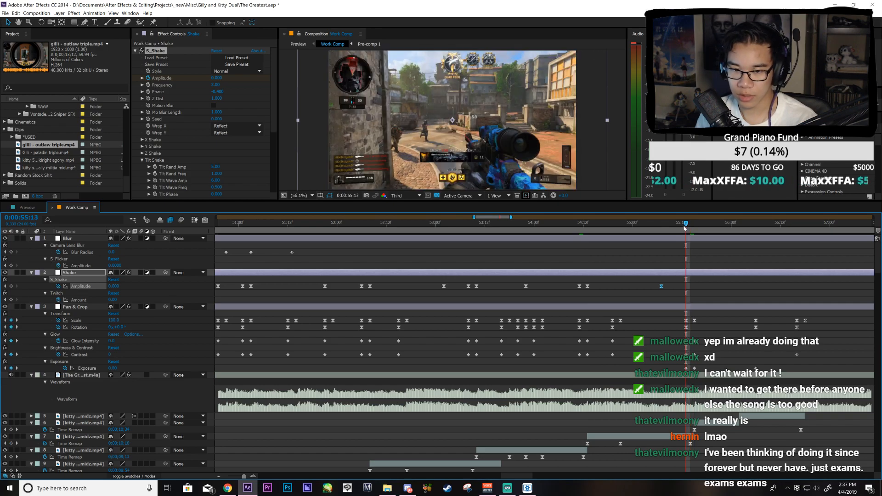
drag(488, 222, 683, 267)
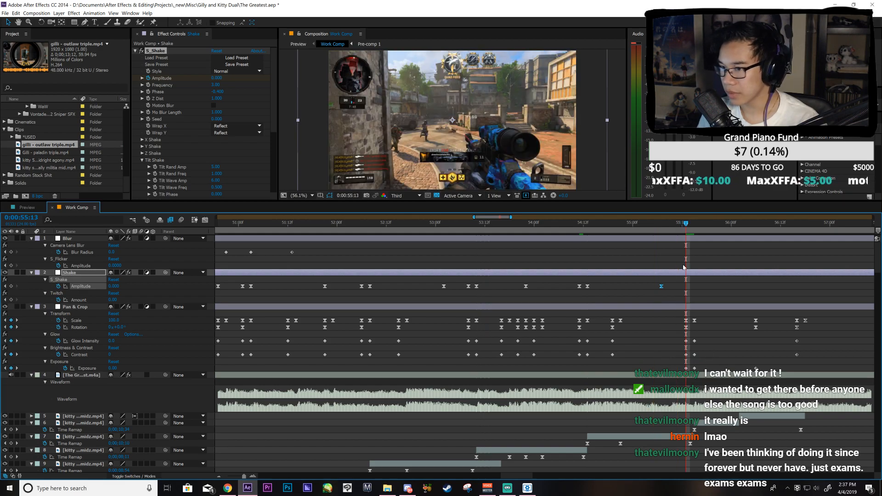
key(ctrl+s)
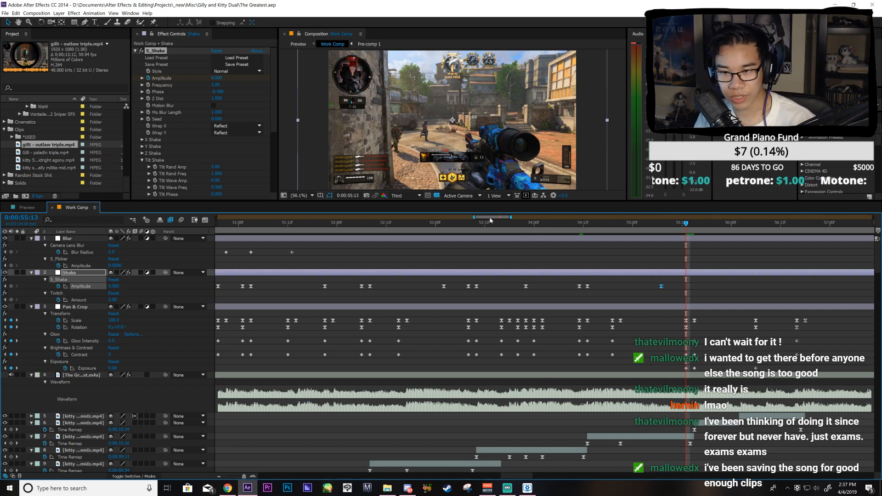
drag(487, 219, 480, 217)
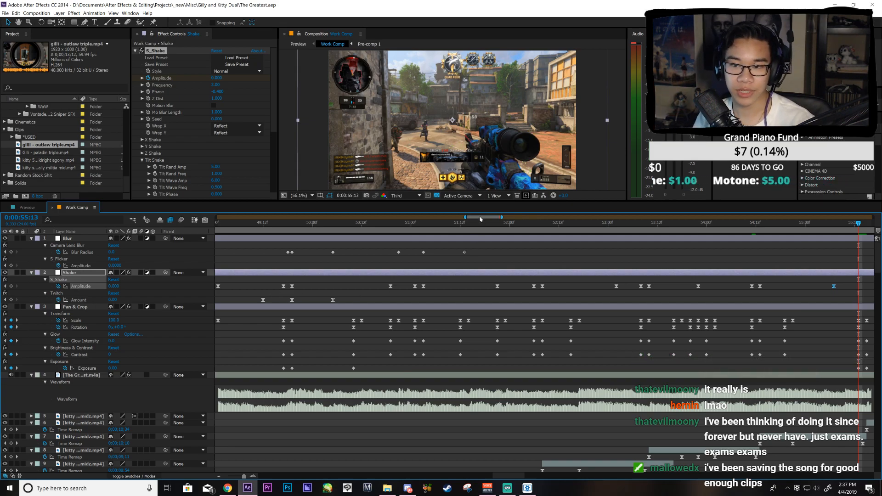
mouse_move(481, 218)
mouse_down()
mouse_move(494, 217)
mouse_move(490, 225)
mouse_up()
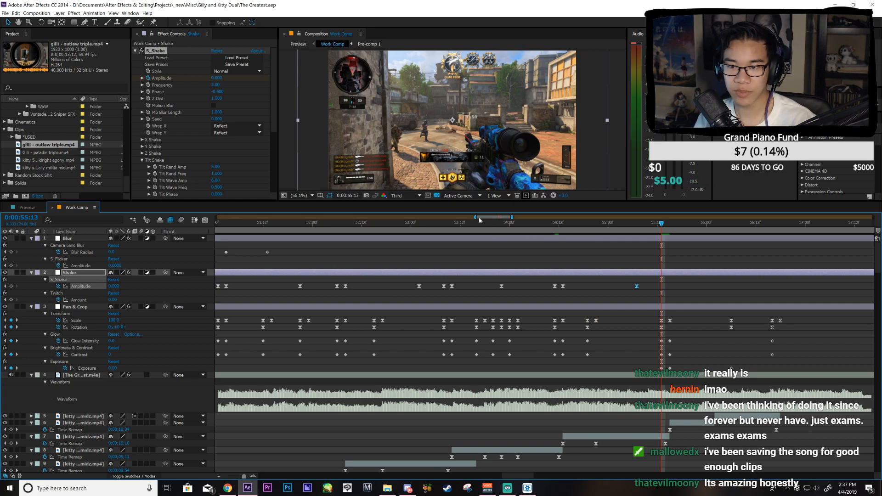
drag(480, 218, 466, 219)
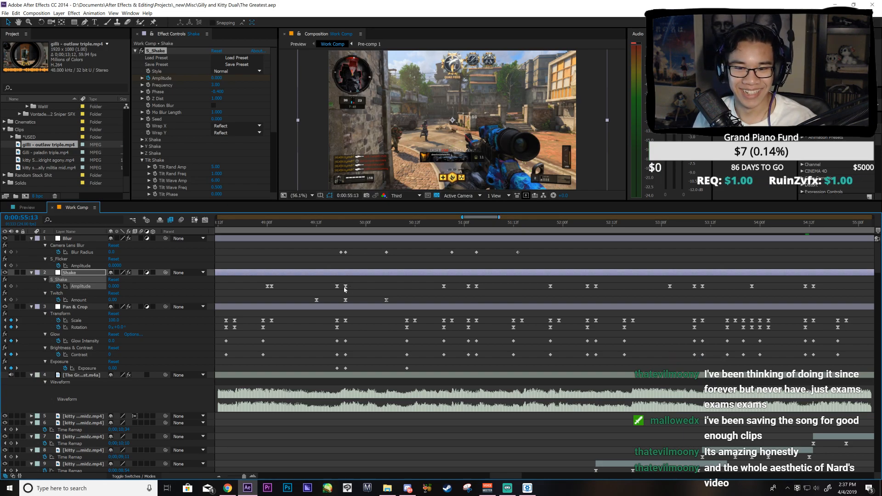
drag(449, 303, 302, 284)
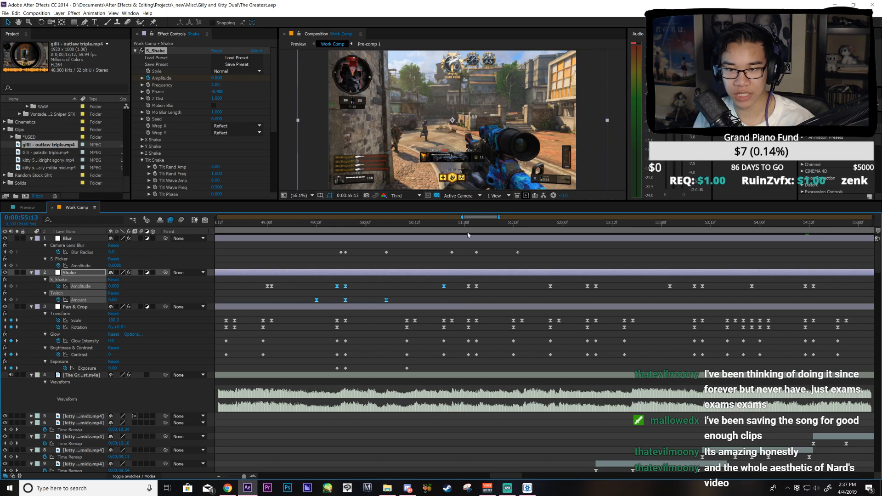
drag(481, 218, 501, 218)
key(ctrl+v)
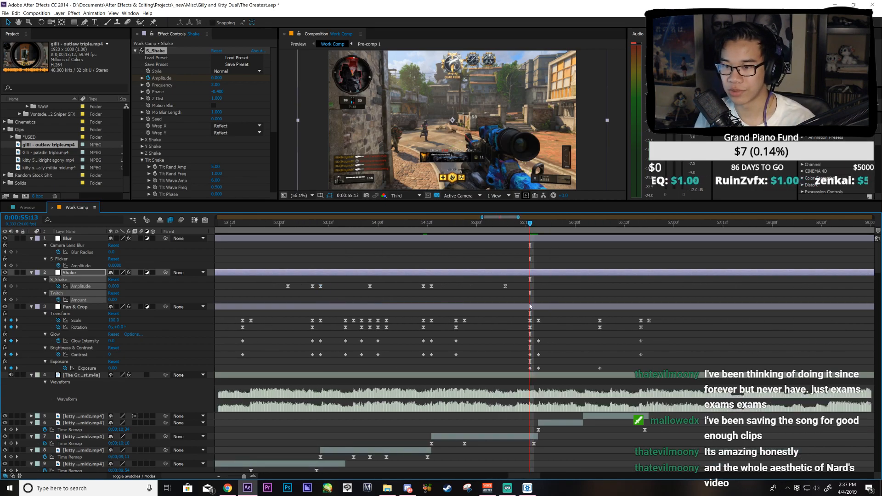
drag(551, 286, 530, 287)
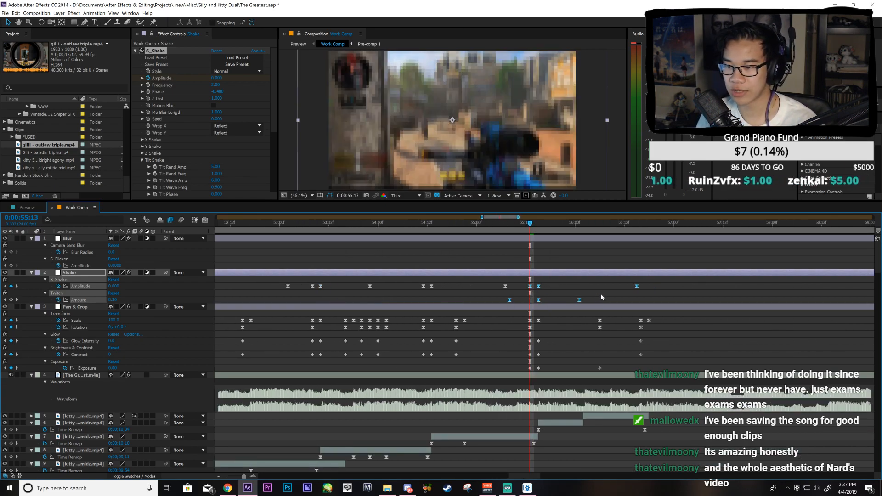
click(705, 269)
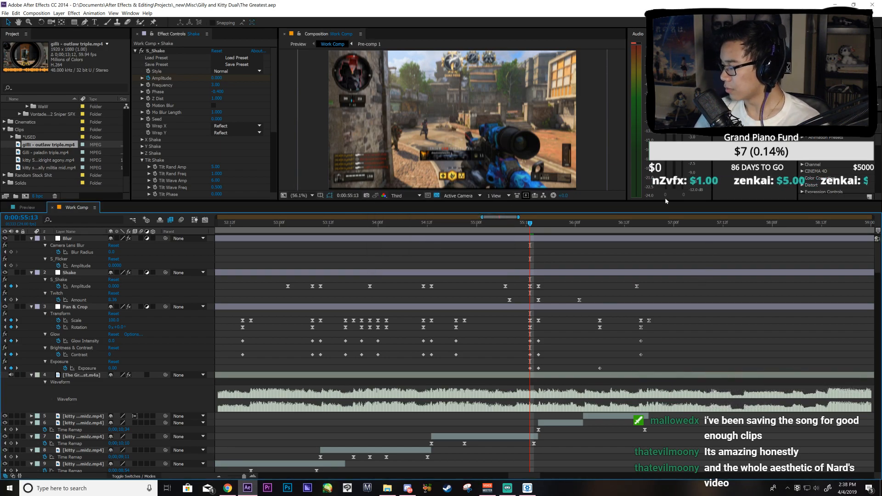
Step: Search the effects for "motion tile" and apply Motion Tile to the clip on layer 7
click(837, 130)
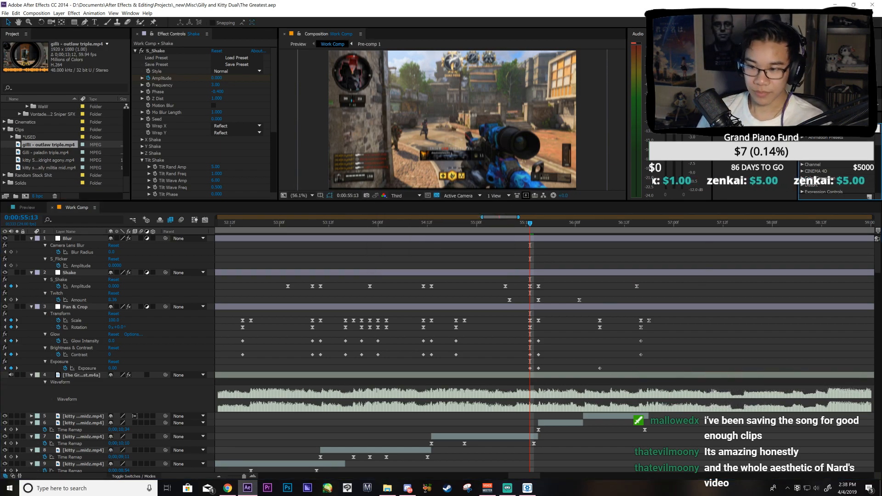
text(motion tile)
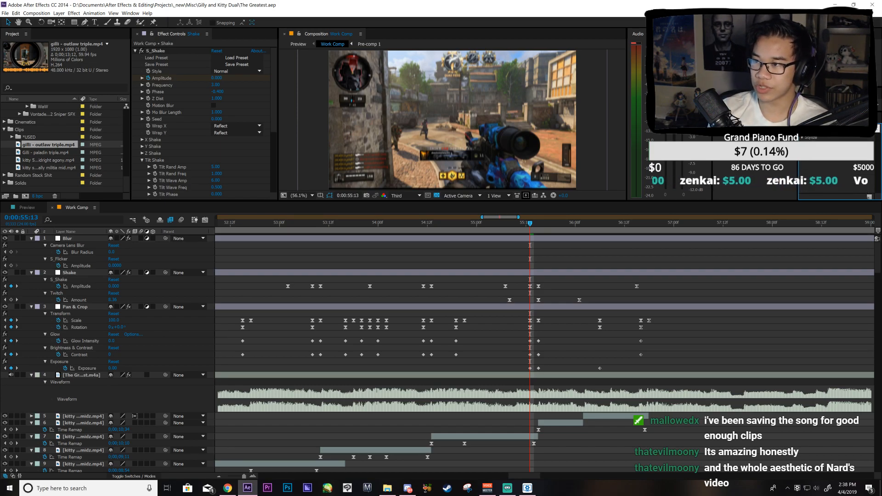
drag(826, 145, 505, 437)
Step: Enable Mirror Edges in layer 7's Motion Tile and set Output Width and Output Height to 135
click(213, 91)
click(217, 85)
text(135)
click(218, 71)
click(220, 78)
text(135)
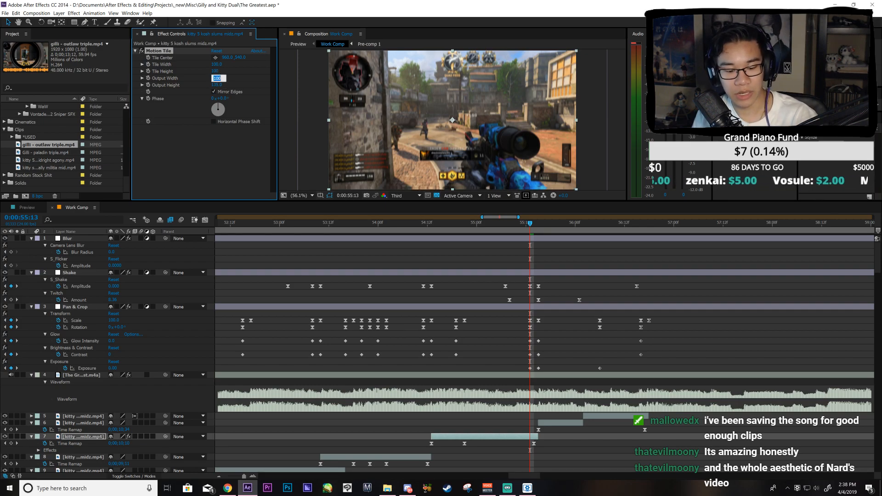
key(Return)
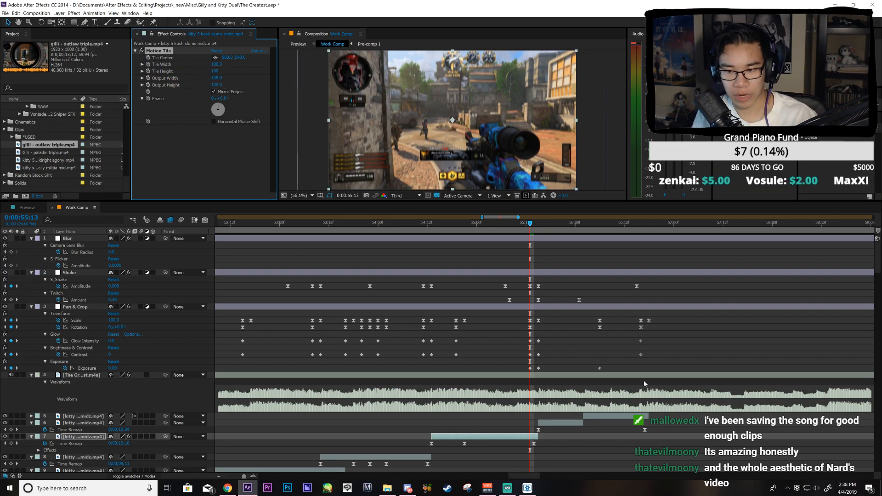
Step: Paste layer 7's Motion Tile effect with its current settings onto the clips on layers 5 and 6
click(576, 423)
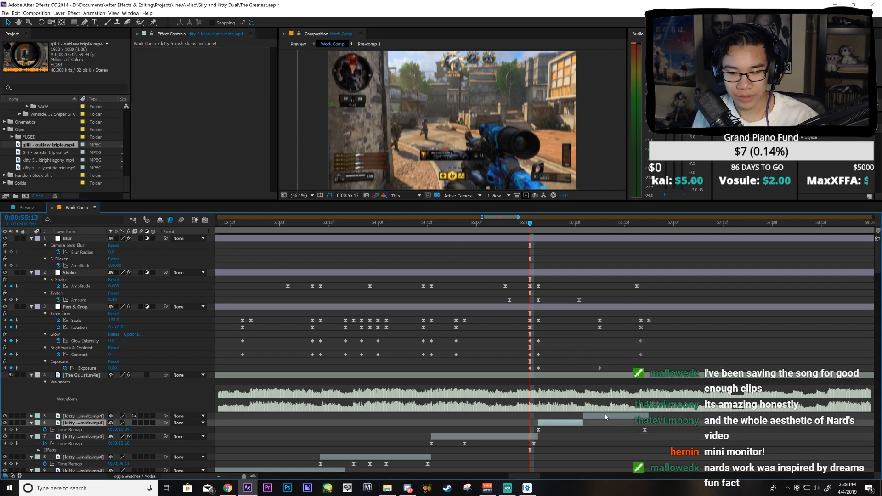
ctrl+click(608, 416)
key(u)
ctrl+click(582, 432)
click(582, 432)
ctrl+click(570, 422)
key(u)
scroll(393, 403, down, 3)
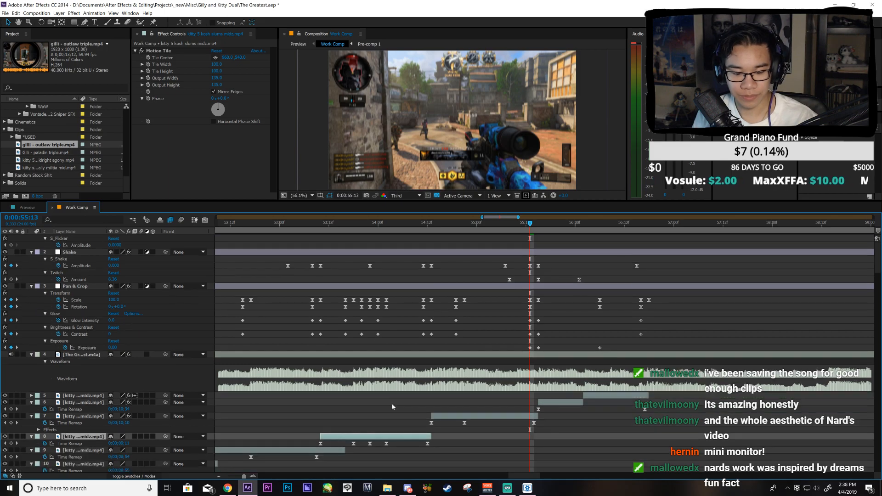
Step: Add the same Motion Tile effect to the clips on layers 8, 9, 10 and 17, and save the project
click(392, 406)
scroll(501, 279, left, 10)
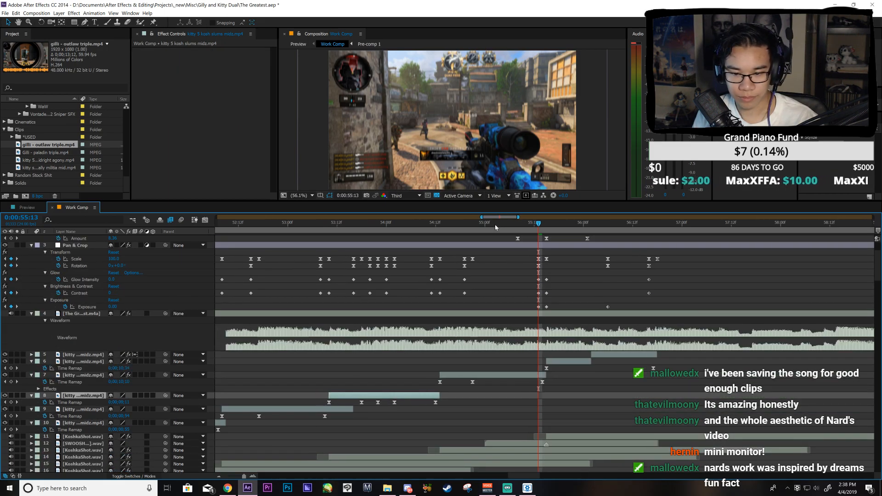
click(498, 422)
scroll(499, 422, down, 3)
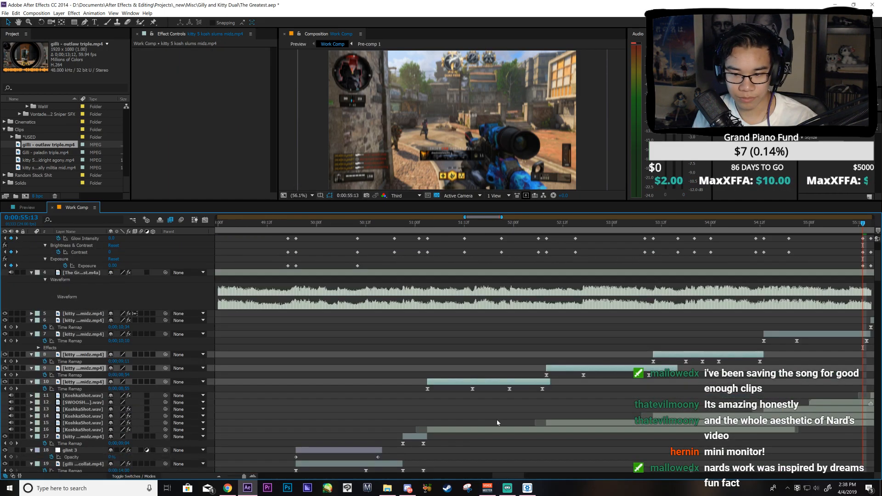
click(421, 416)
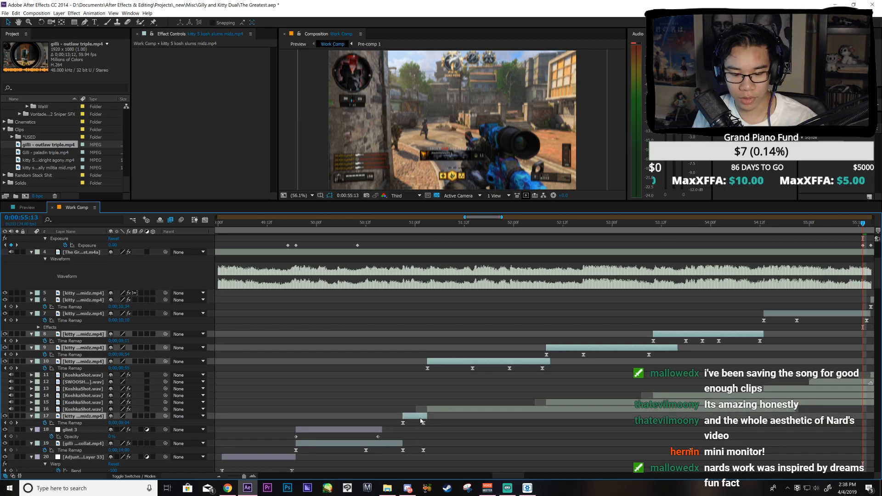
key(ctrl+alt+shift+e)
key(ctrl+s)
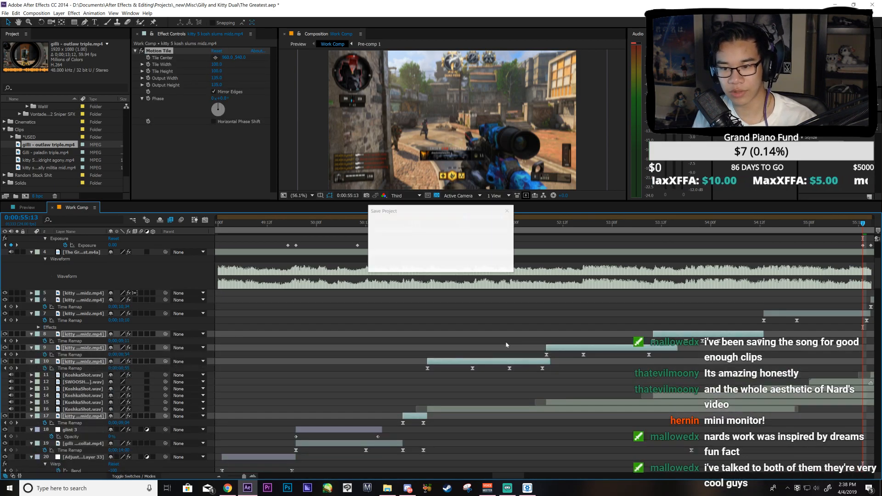
Step: Copy the three Camera Lens Blur Radius keyframes near 0:00:49:19 to 0:00:54:13, shift them one frame earlier, and save the project
click(494, 301)
drag(408, 226, 690, 340)
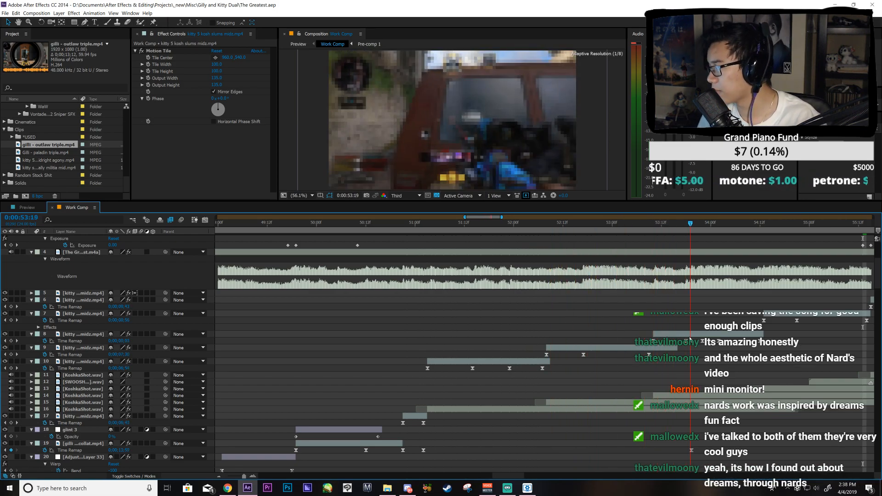
drag(690, 340, 763, 368)
scroll(604, 287, up, 5)
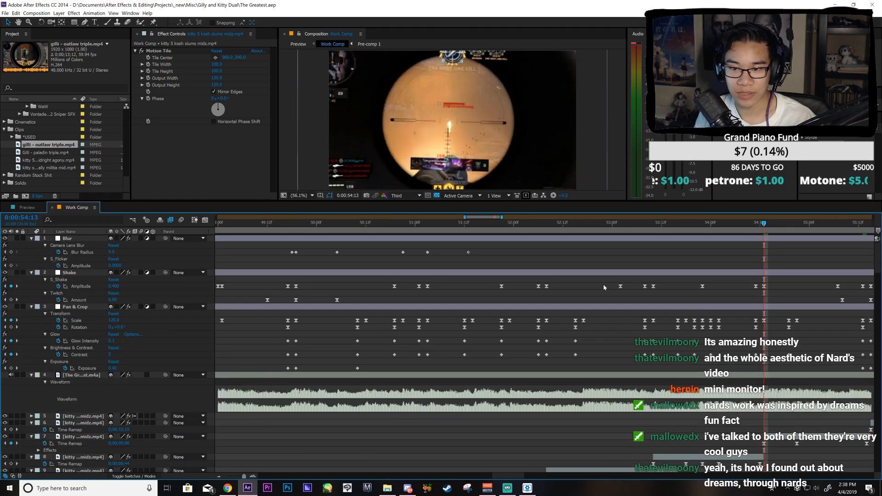
drag(358, 256, 265, 247)
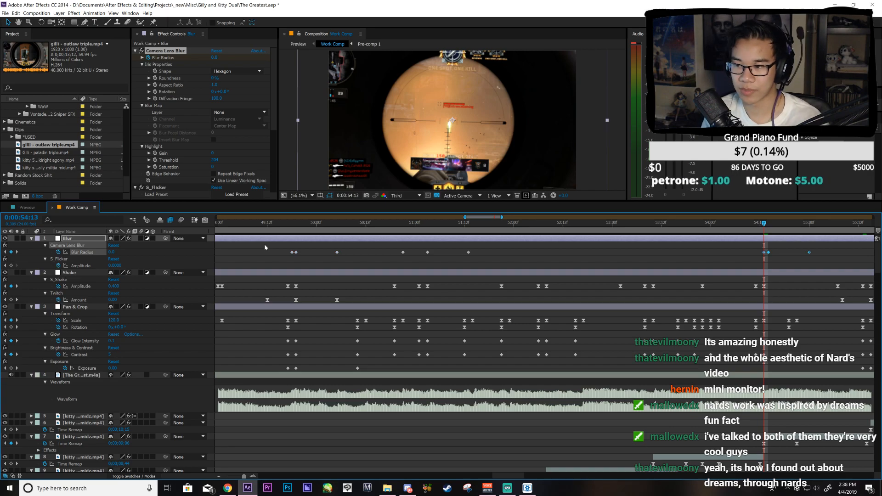
key(alt+Left)
key(ctrl+s)
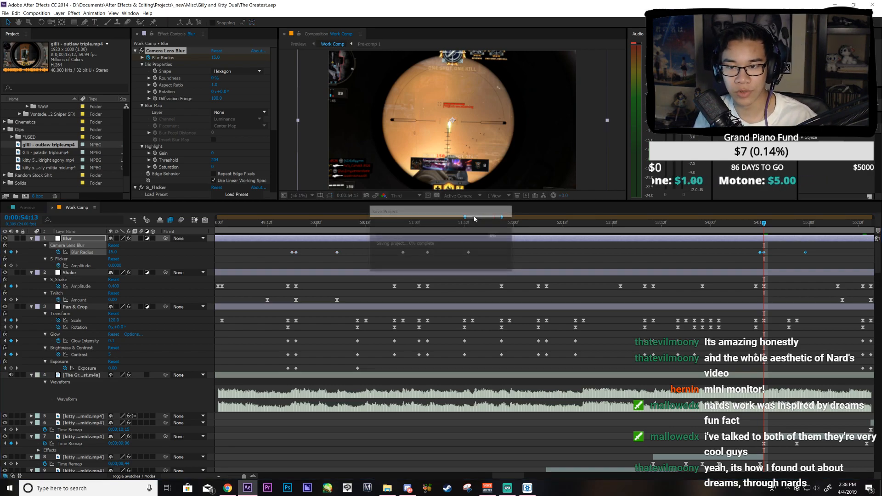
Step: Paste the three Blur Radius keyframes at 0:00:53:10 and again at 0:00:52:17, shifting each set one frame earlier and saving the project
drag(469, 217, 488, 223)
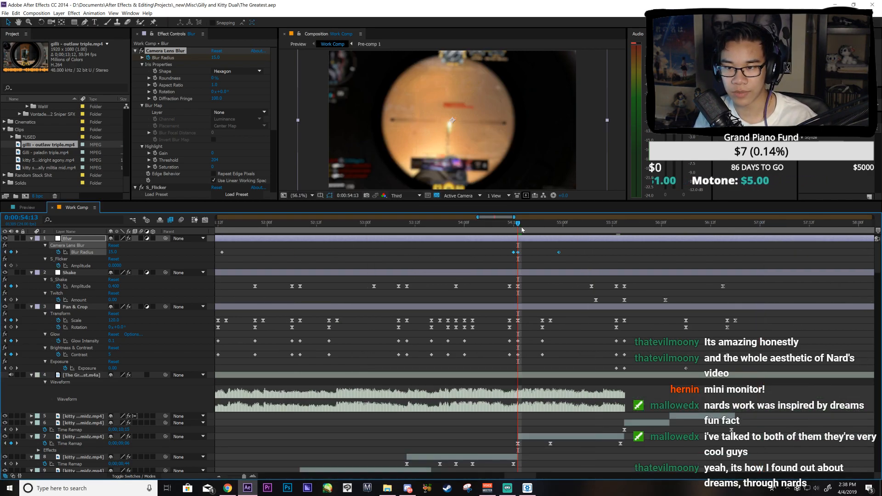
key(space)
drag(448, 280, 405, 285)
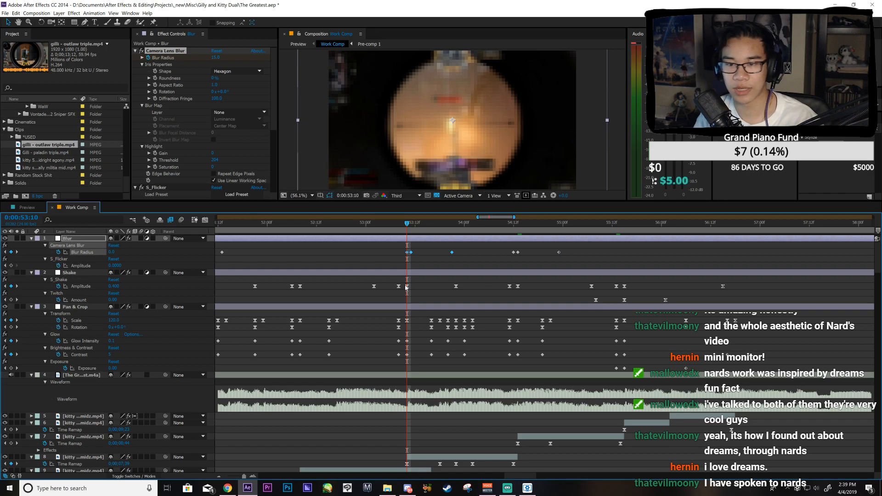
key(alt+Left)
key(ctrl+s)
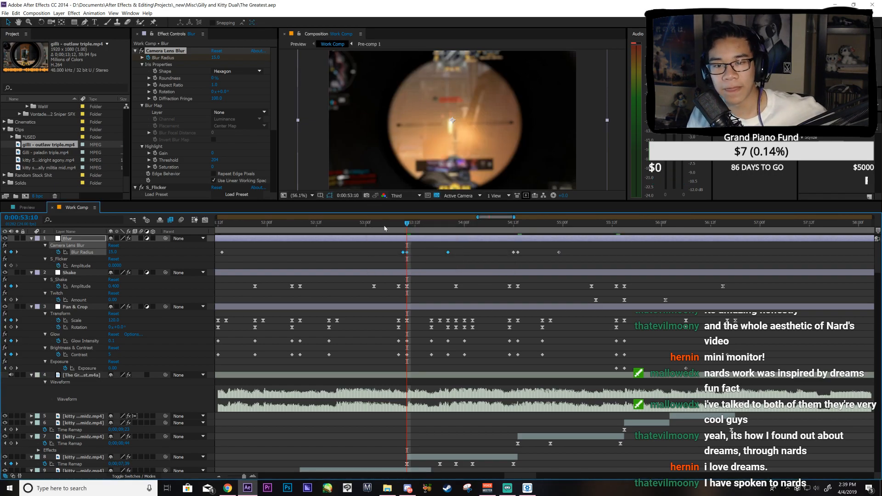
drag(385, 249, 341, 294)
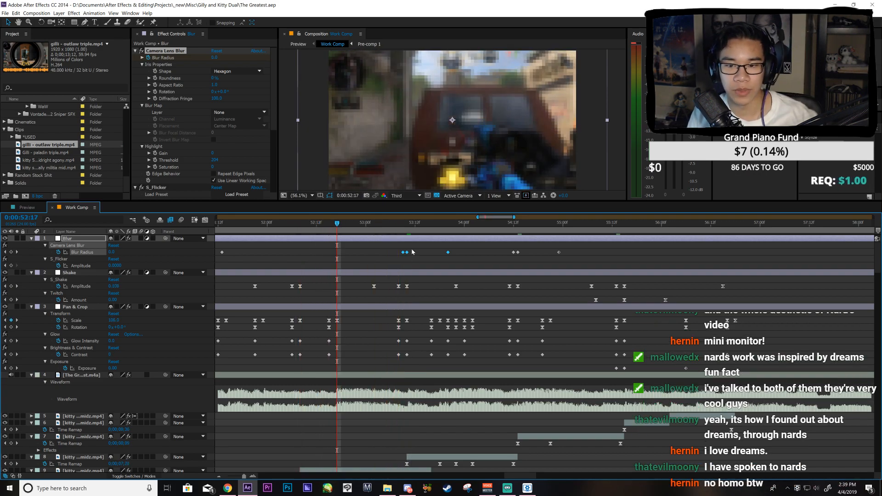
key(ctrl+s)
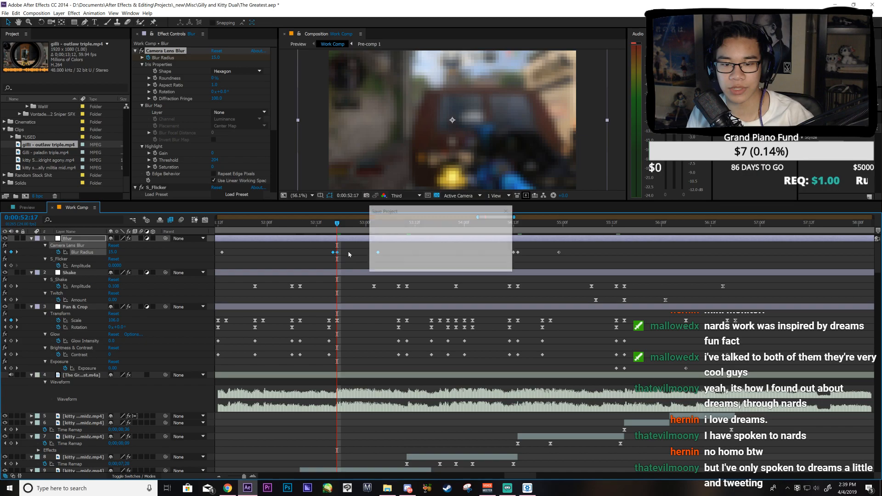
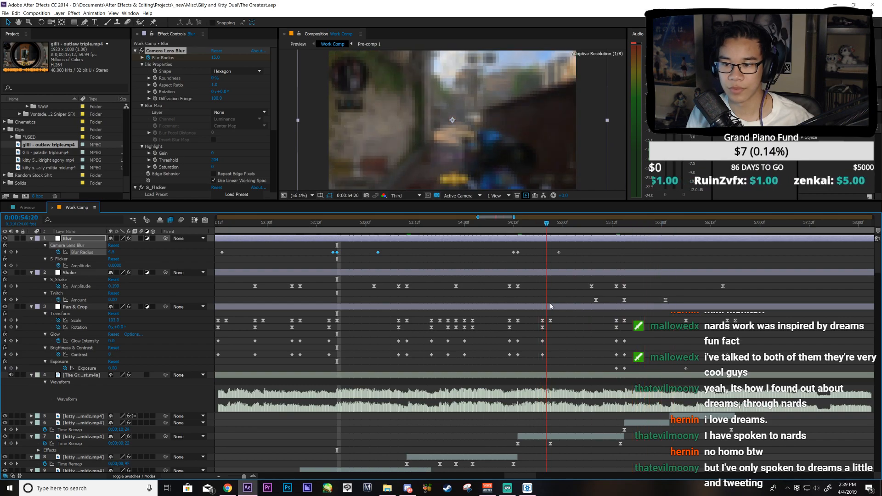
Step: Duplicate the Warp adjustment layer on layer 20 and move the copy to start at 0:00:54:21
key(space)
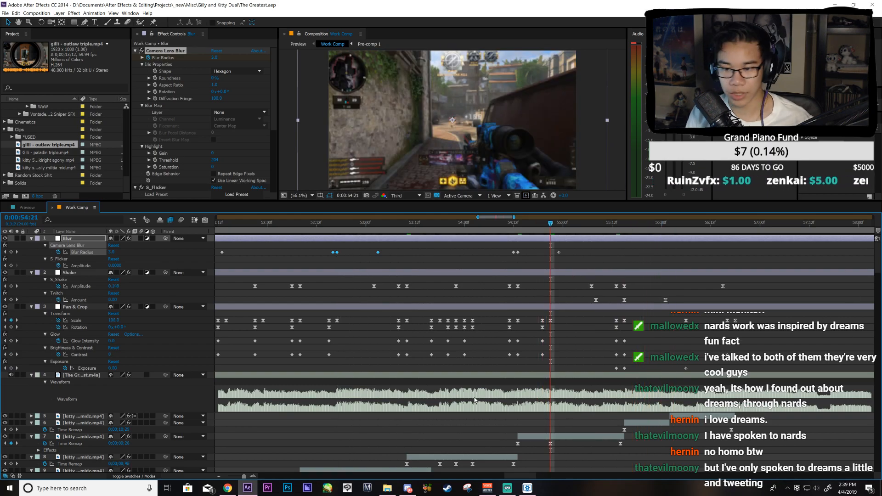
scroll(475, 400, down, 5)
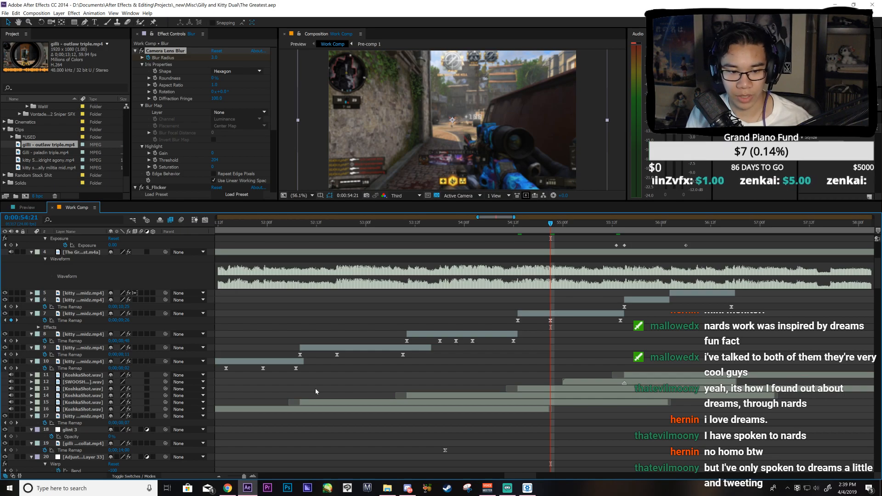
scroll(83, 432, down, 3)
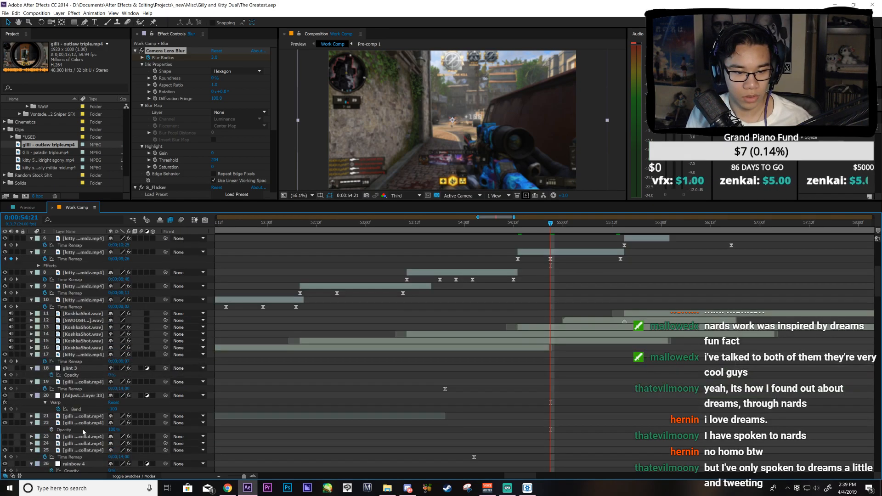
click(81, 396)
click(581, 396)
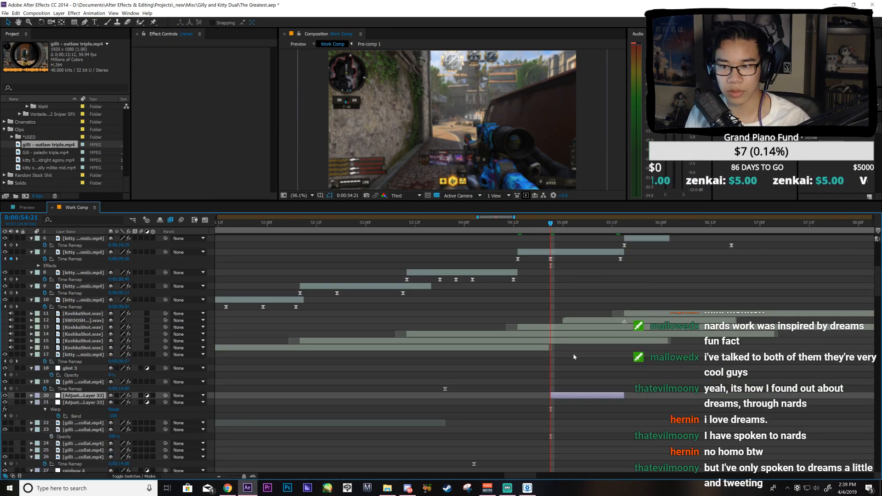
Step: Paste the copied Warp adjustment layer directly above the clip at 0:00:54:21, reveal its Bend keyframes and preview the effect
scroll(582, 390, up, 6)
click(582, 396)
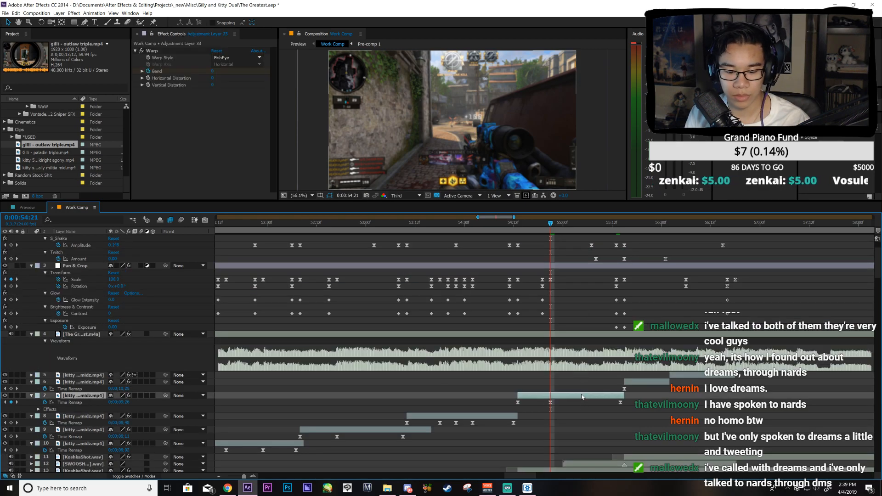
key(ctrl+v)
key(u)
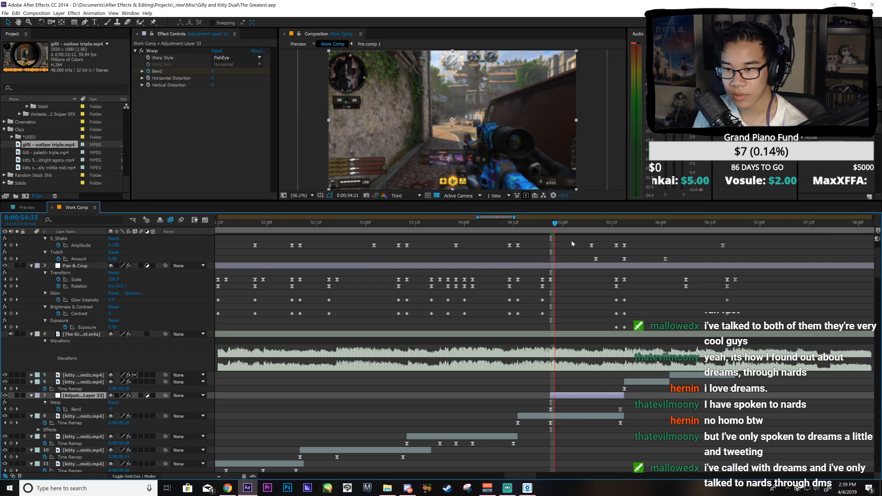
key(space)
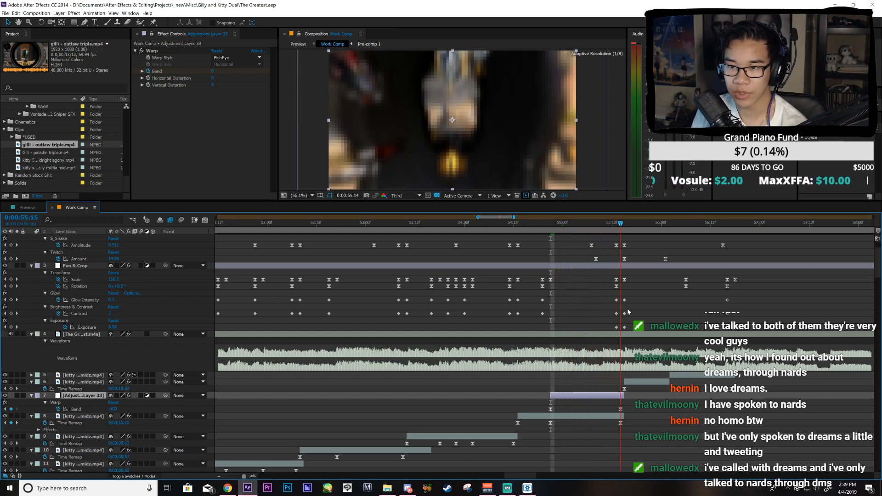
Step: Steepen the end of the Warp Bend curve by raising the final keyframe's handle to the 0 level, and save the project
drag(634, 328, 622, 398)
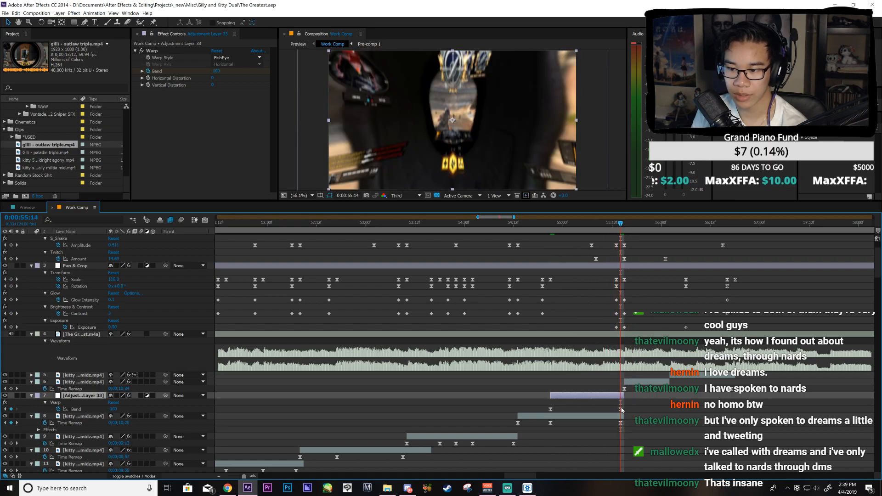
click(621, 409)
click(205, 220)
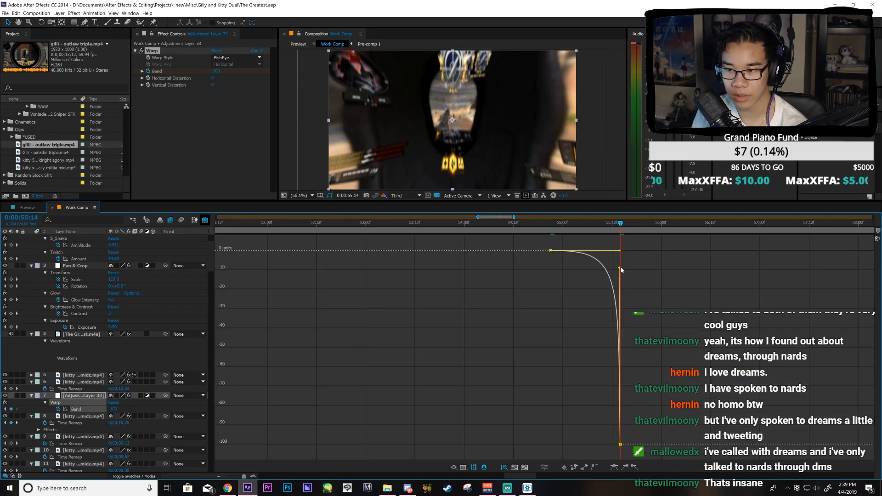
drag(626, 257, 628, 252)
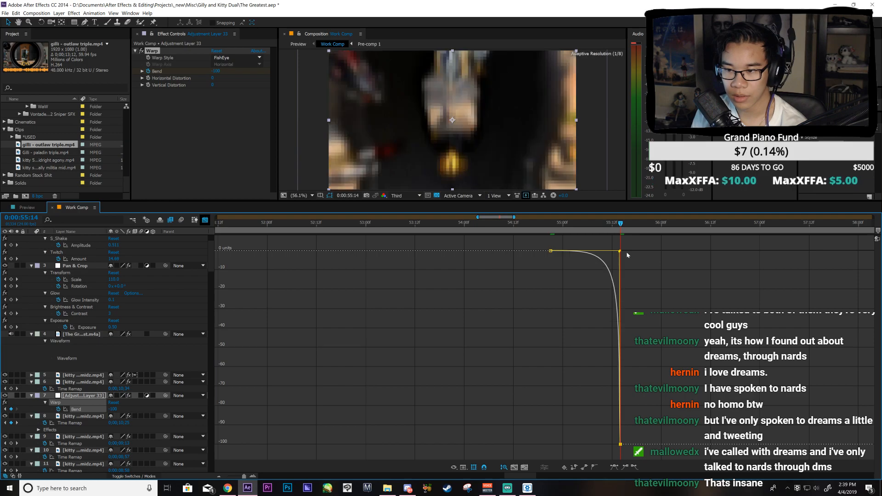
click(204, 221)
key(ctrl+s)
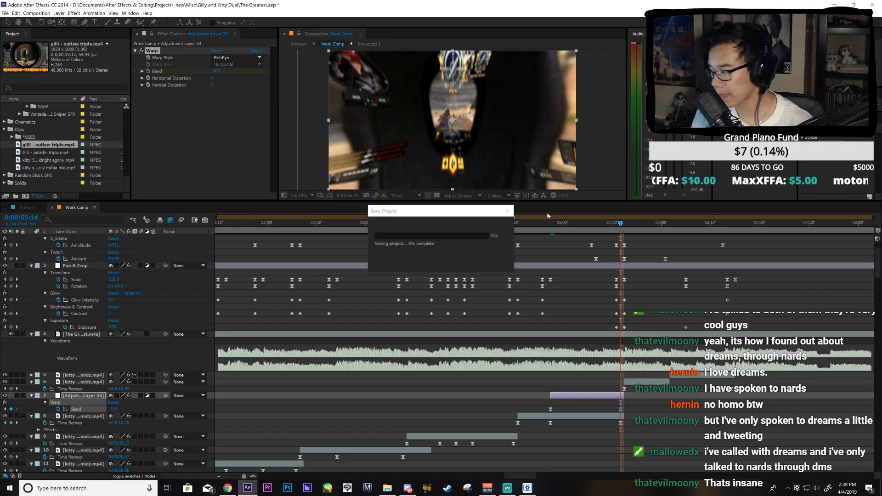
Step: Copy the three S_Flicker Amplitude keyframes near 0:00:41:00 on the Blur layer and paste them with the middle one at 0:00:51:03
click(574, 299)
scroll(511, 230, up, 3)
drag(506, 225, 625, 331)
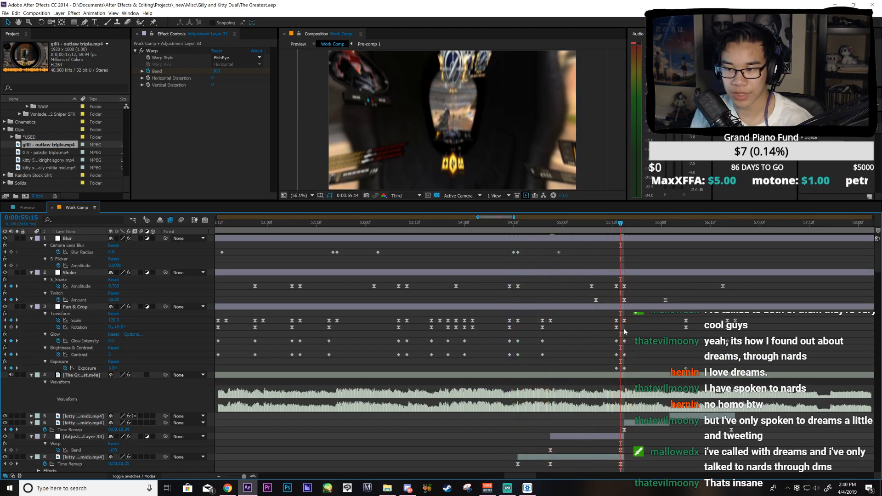
drag(504, 218, 427, 230)
drag(679, 263, 797, 266)
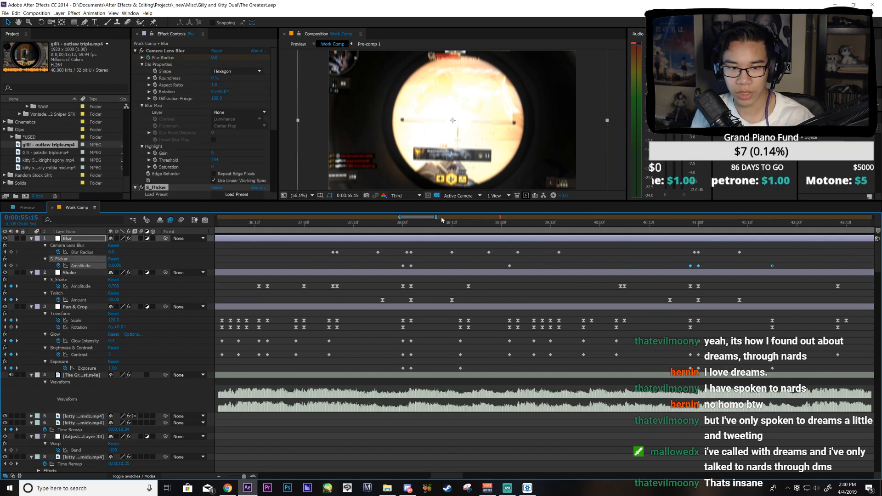
drag(442, 220, 511, 220)
click(345, 224)
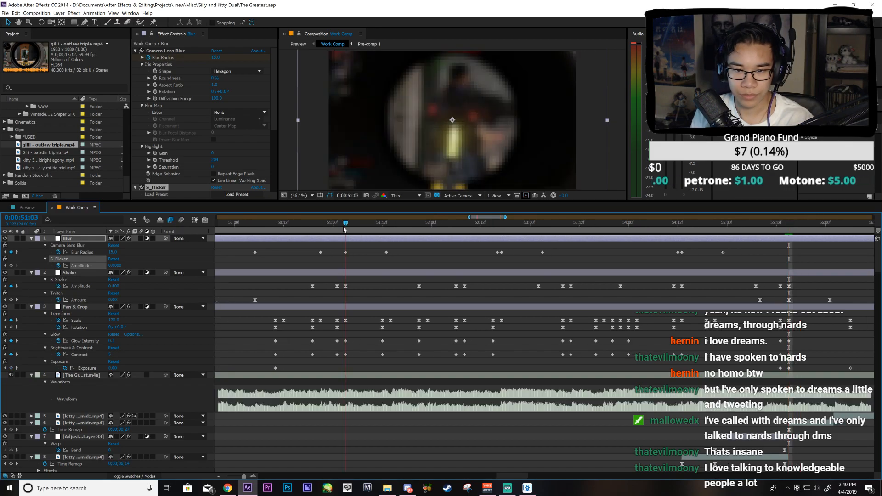
key(space)
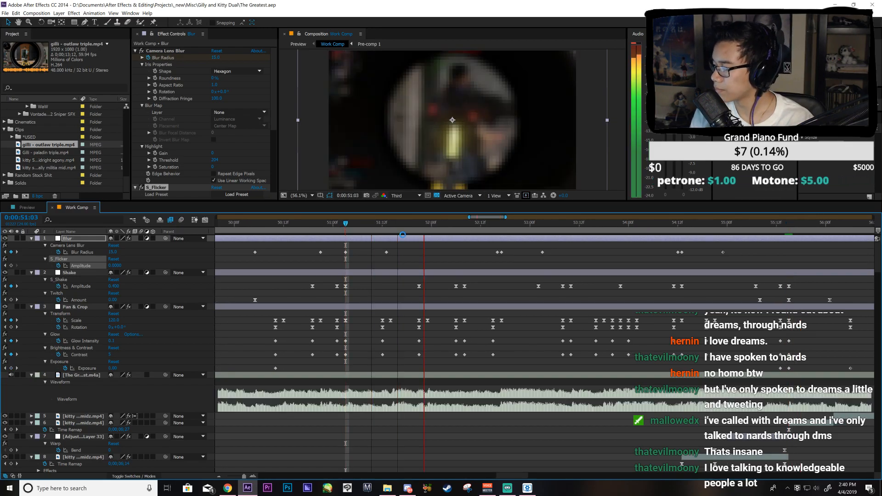
key(space)
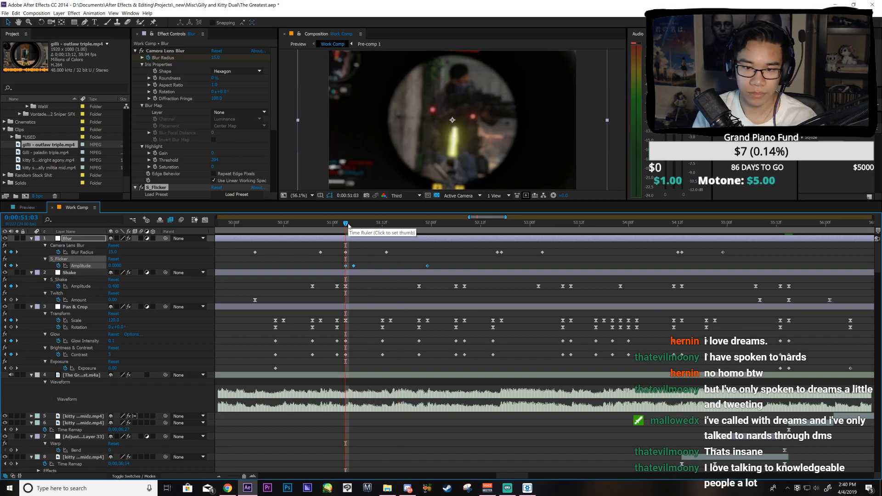
drag(348, 225, 348, 303)
drag(838, 297, 735, 302)
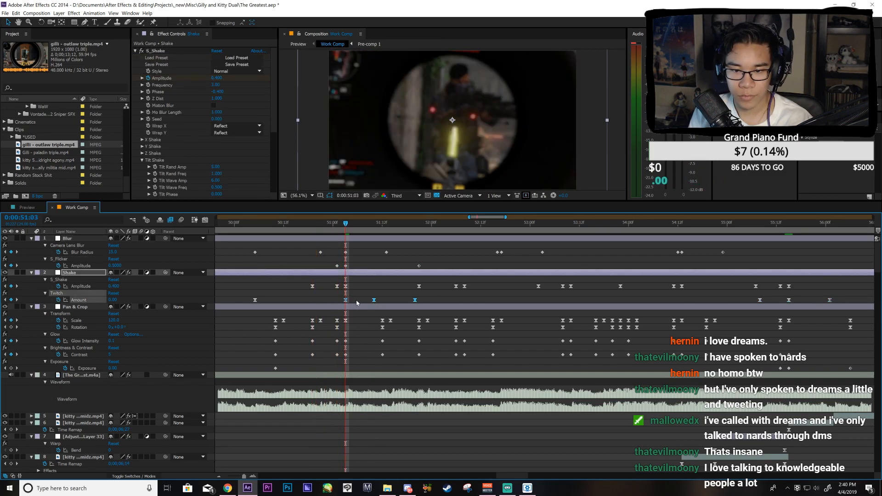
drag(374, 300, 349, 303)
key(Delete)
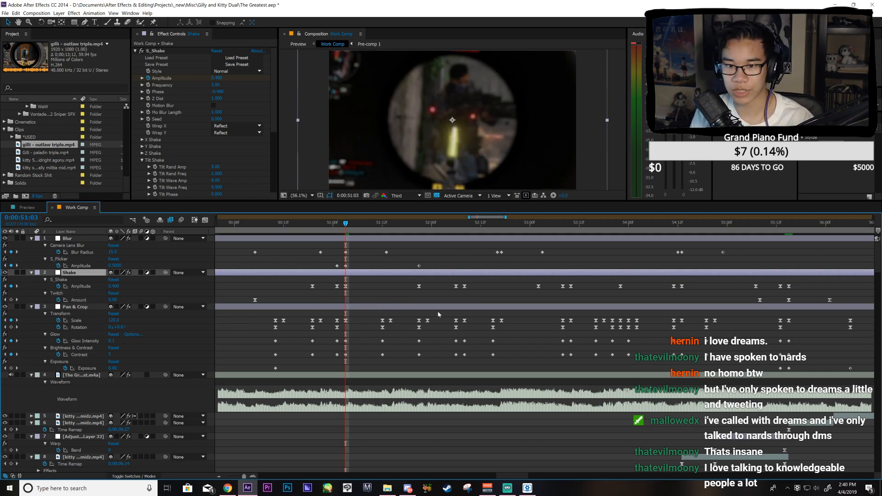
Step: Copy the last three Exposure keyframes to around 0:00:51:03, pull the final one in to the next Glow Intensity keyframe, and save
key(ctrl+s)
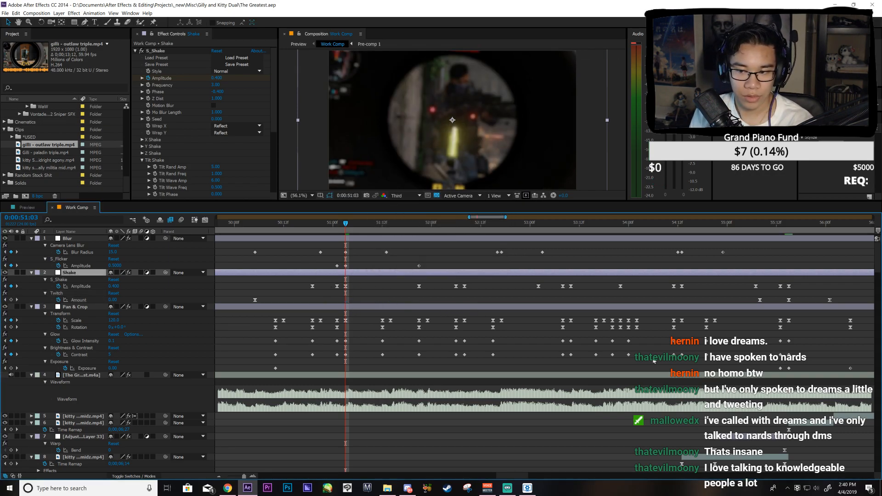
drag(768, 370, 861, 373)
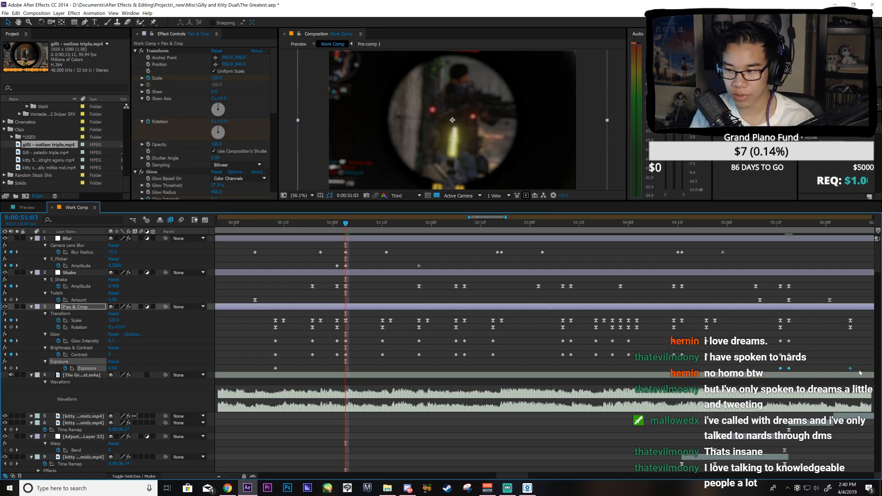
key(alt+Left)
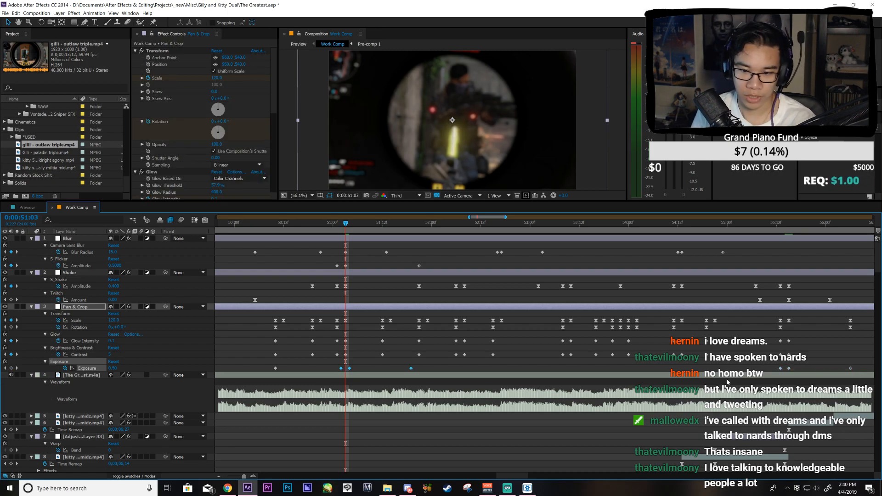
click(399, 368)
drag(407, 368, 383, 368)
key(ctrl+s)
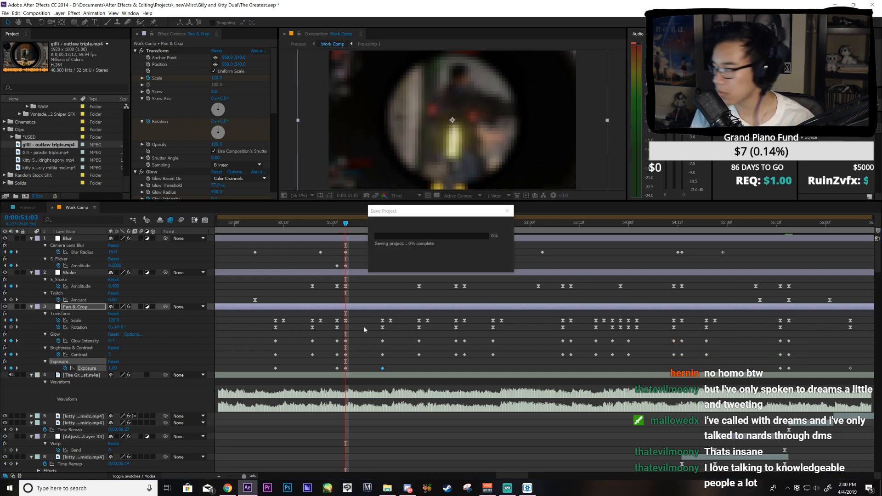
Step: Add a null above the gilli B2B collat.mp4 clip starting at 0:00:50:12 and parent the clip to it
scroll(364, 329, down, 5)
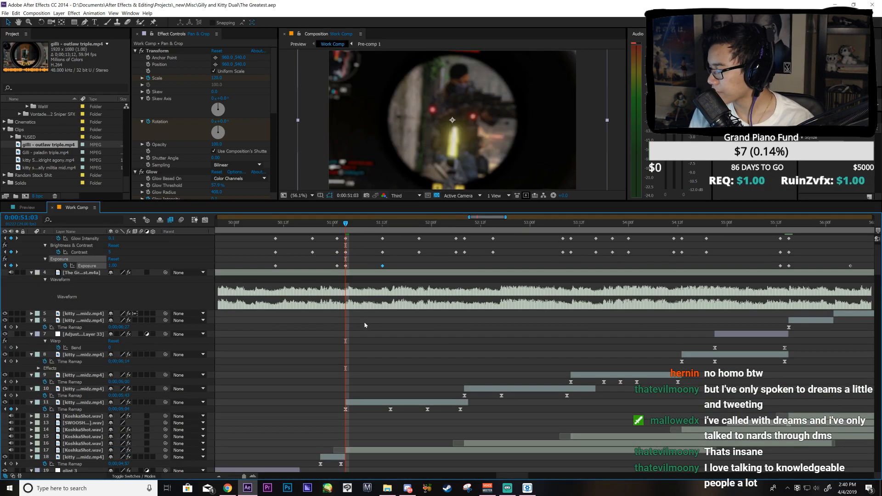
scroll(364, 326, down, 1)
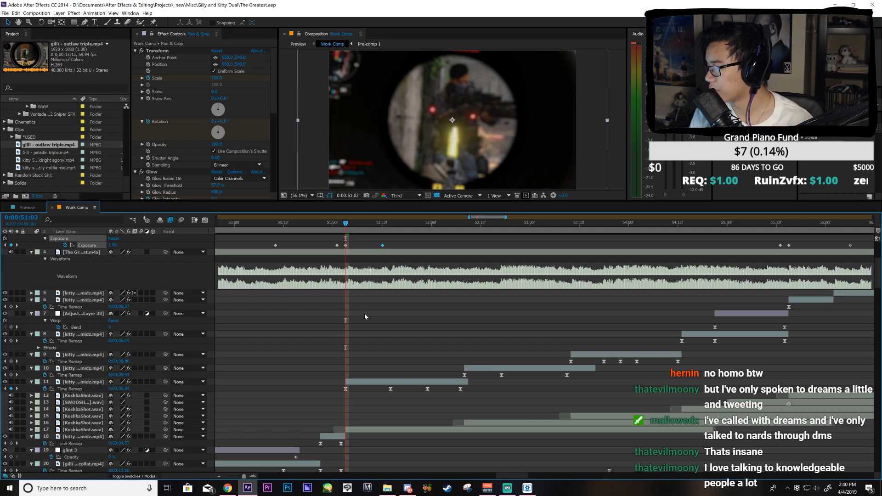
scroll(386, 318, down, 3)
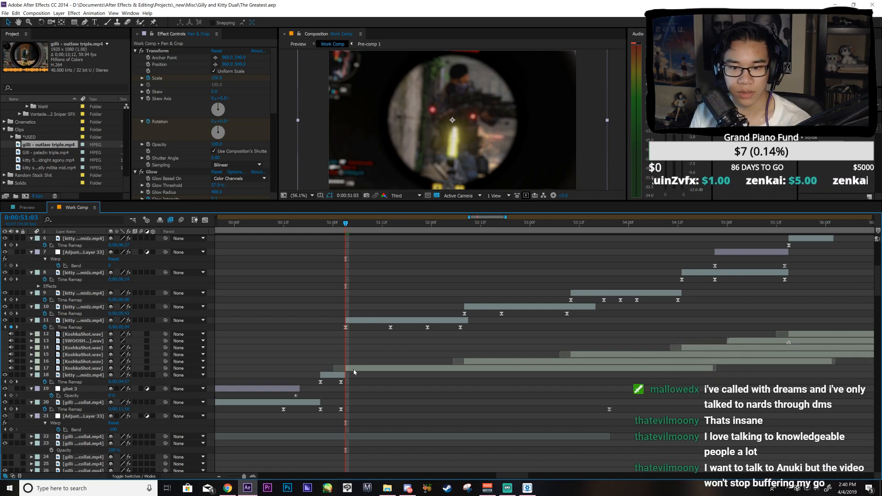
scroll(480, 221, left, 5)
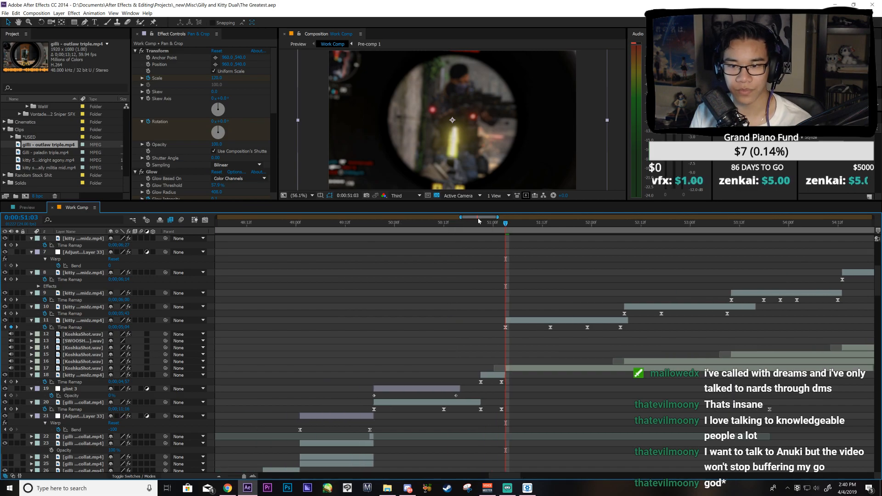
click(444, 225)
click(458, 403)
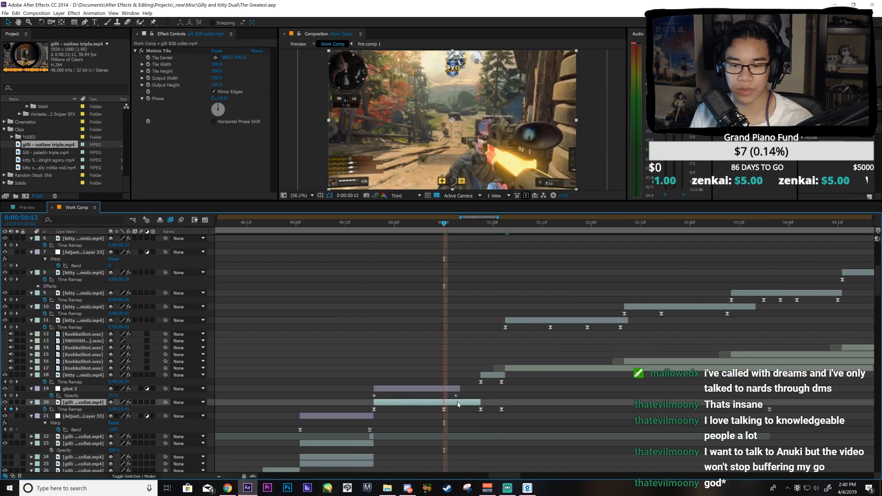
key(ctrl+alt+shift+y)
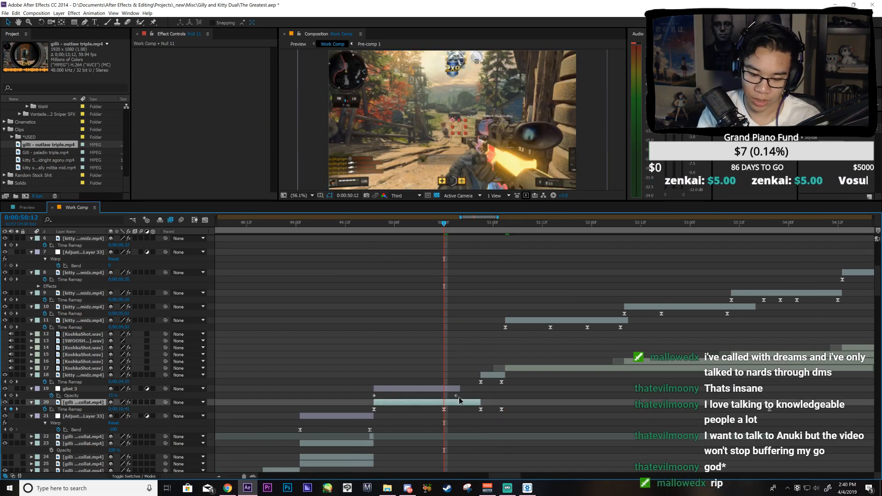
drag(164, 417, 82, 402)
Step: Animate the null's Scale from 100% at 0:00:50:12 to 75% at 0:00:50:20 with a steep ending curve, trimming it to the clip's end
click(52, 409)
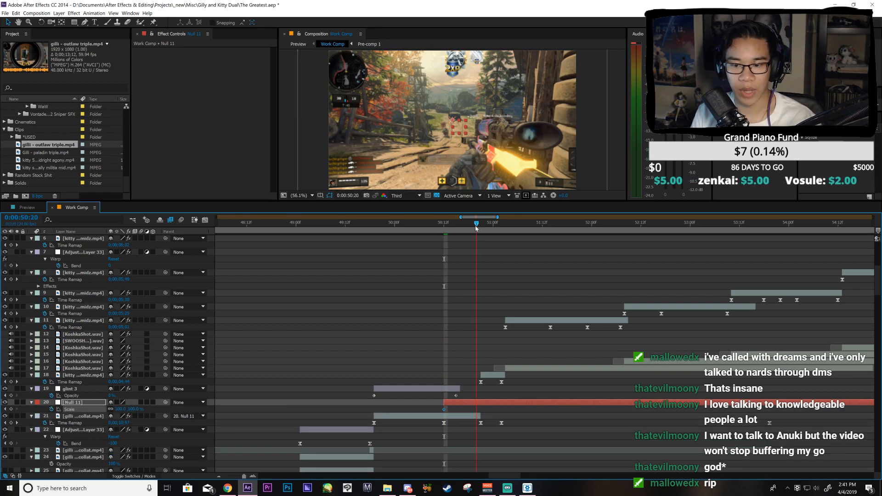
key(alt+bracketright)
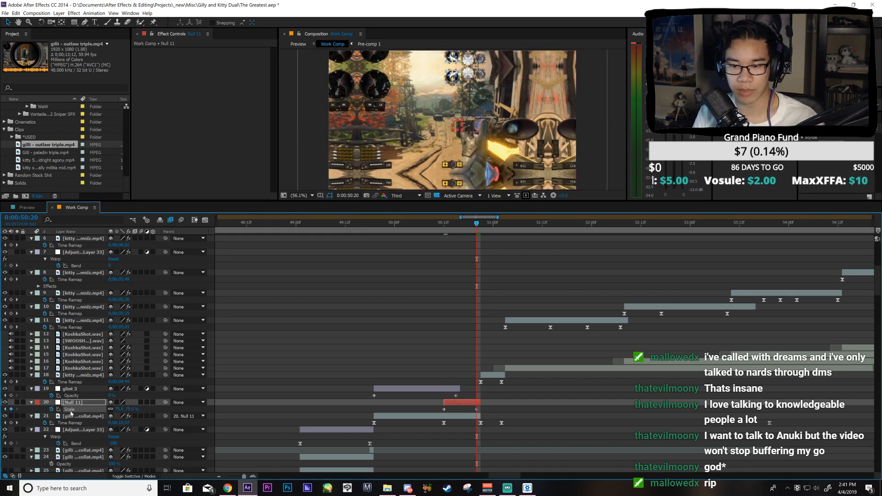
key(shift+F3)
drag(394, 314, 514, 251)
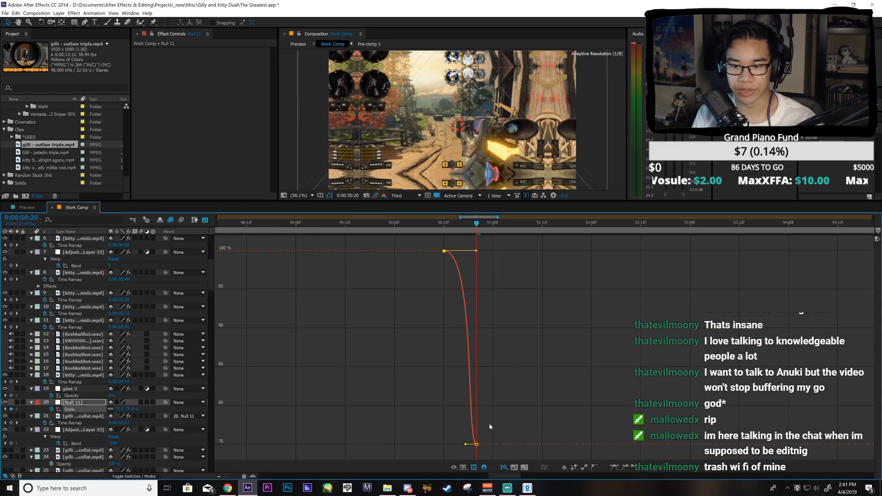
drag(516, 320, 496, 291)
key(ctrl+z)
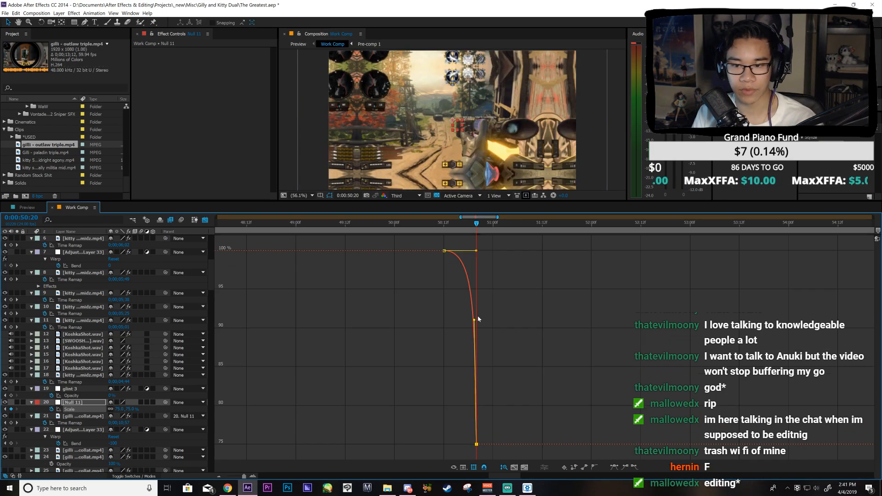
drag(476, 319, 493, 292)
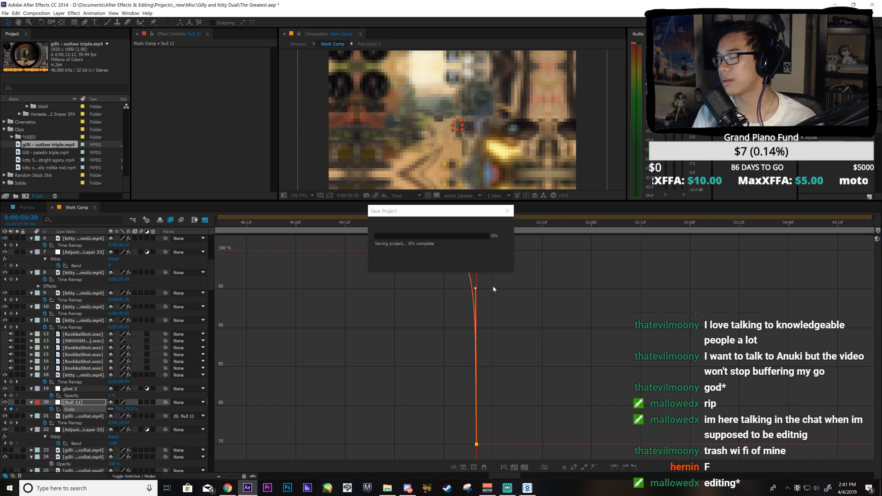
key(shift+F3)
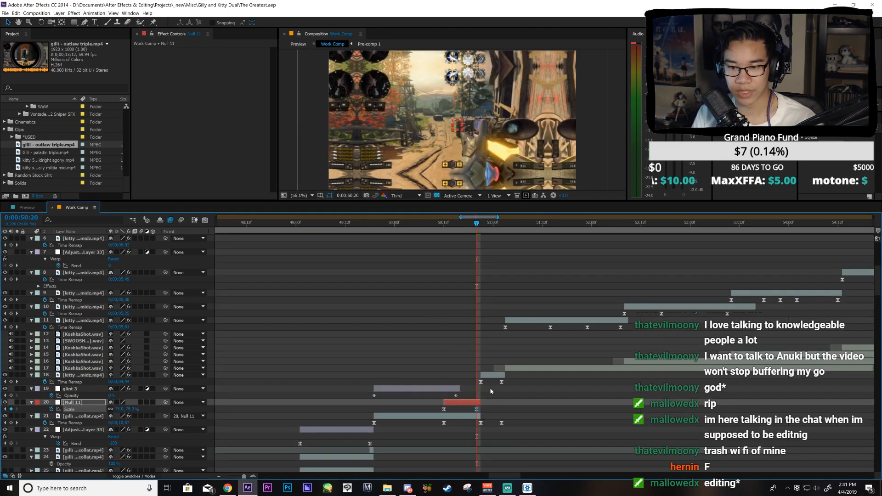
Step: Add a null above the short clip starting at 0:00:50:21 and parent that clip to it
click(492, 377)
key(Page_Down)
key(ctrl+alt+shift+y)
key(alt+bracketleft)
key(s)
drag(165, 388, 69, 376)
Step: Keyframe the new null's Scale, setting it to 150% at 0:00:50:21
click(51, 383)
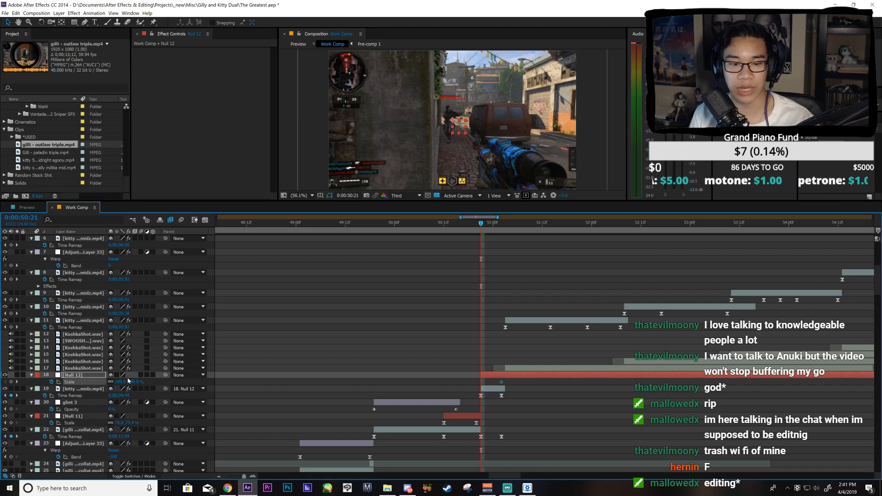
click(121, 382)
text(150)
key(Return)
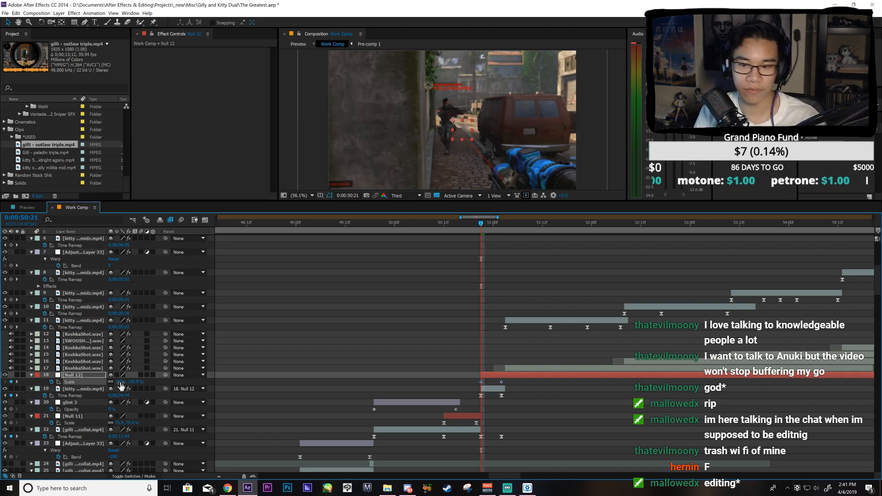
Step: Move the null's 100% Scale keyframe one frame later to 0:00:51:03 and trim the null to the clip's end
click(502, 229)
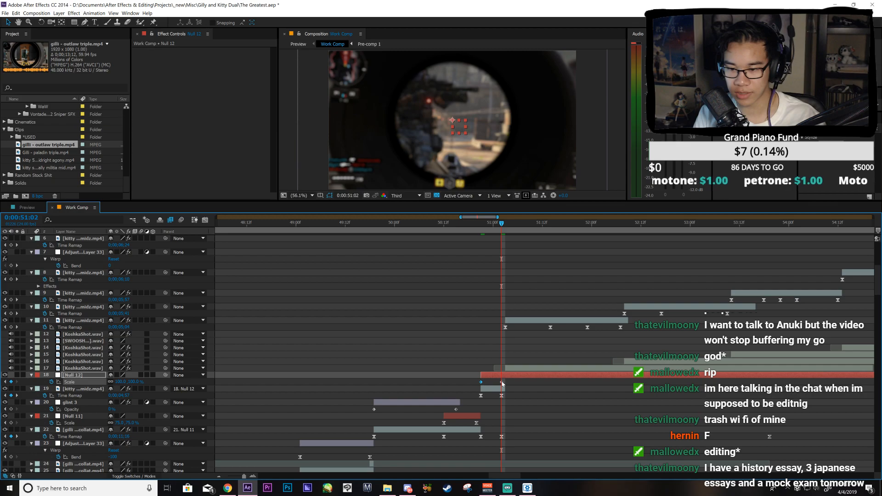
drag(502, 383, 505, 383)
key(alt+])
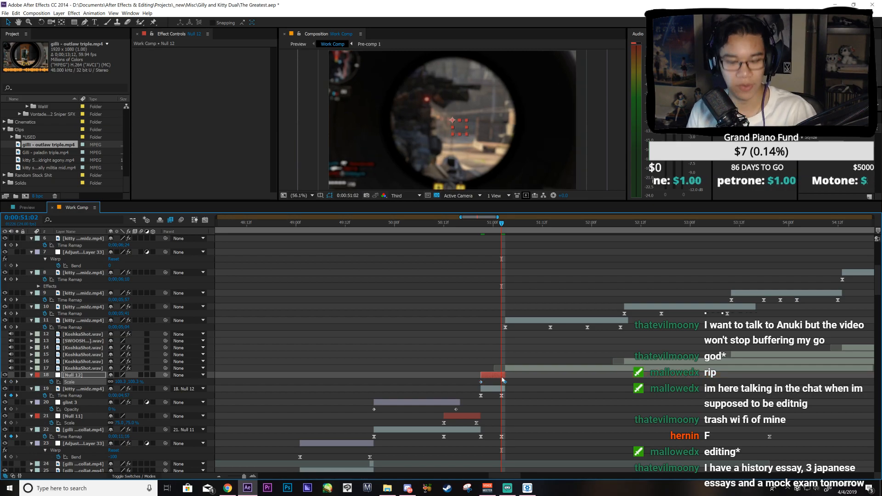
Step: Ease the null's Scale keyframes and reshape the curve to drop steeply from 150% before settling at 100%, then save and play it back
key(j)
key(F9)
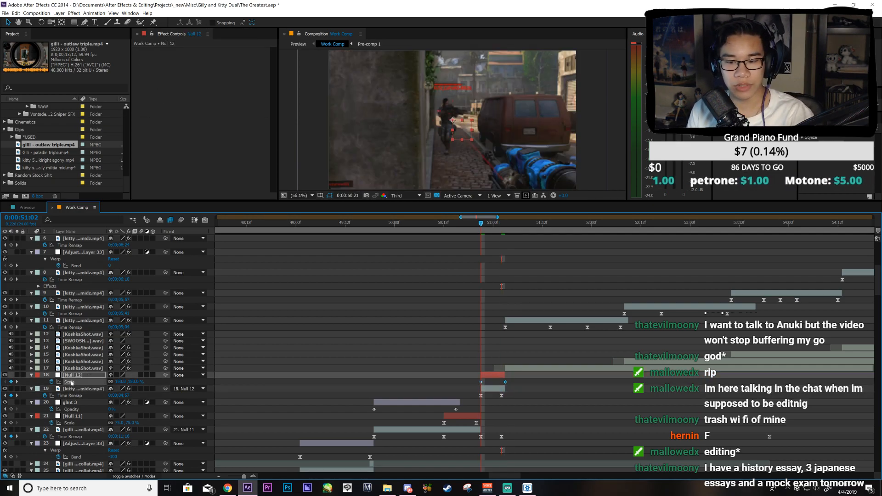
click(207, 220)
drag(575, 361, 402, 434)
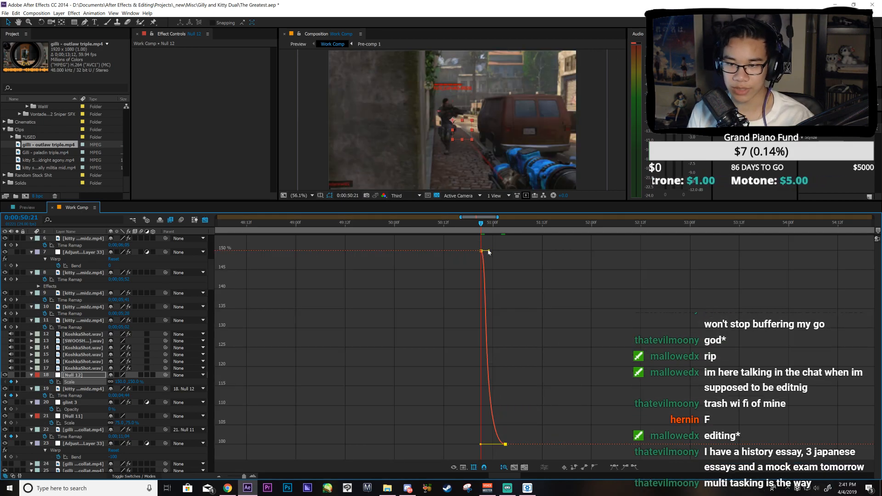
drag(488, 252, 495, 382)
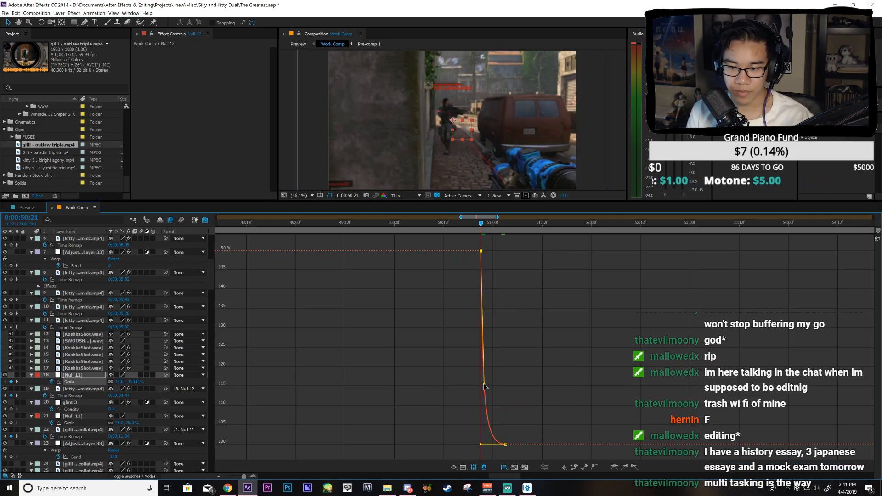
drag(468, 408, 468, 408)
key(ctrl+s)
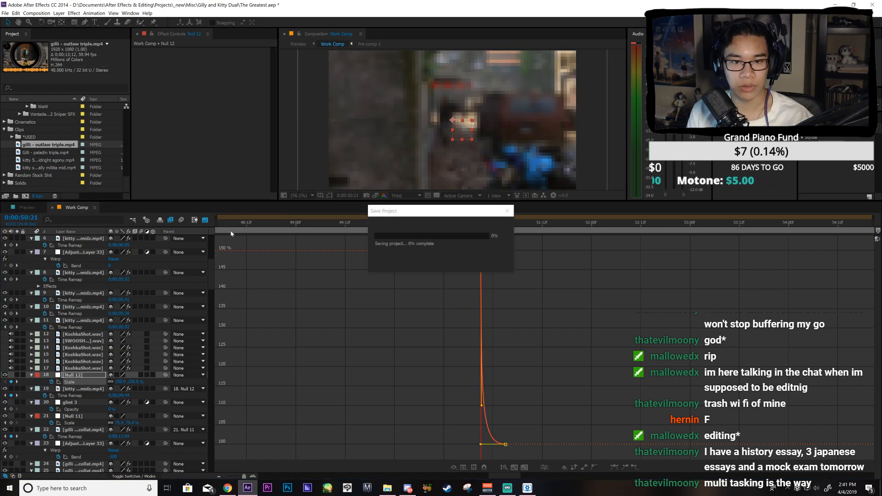
click(205, 220)
key(space)
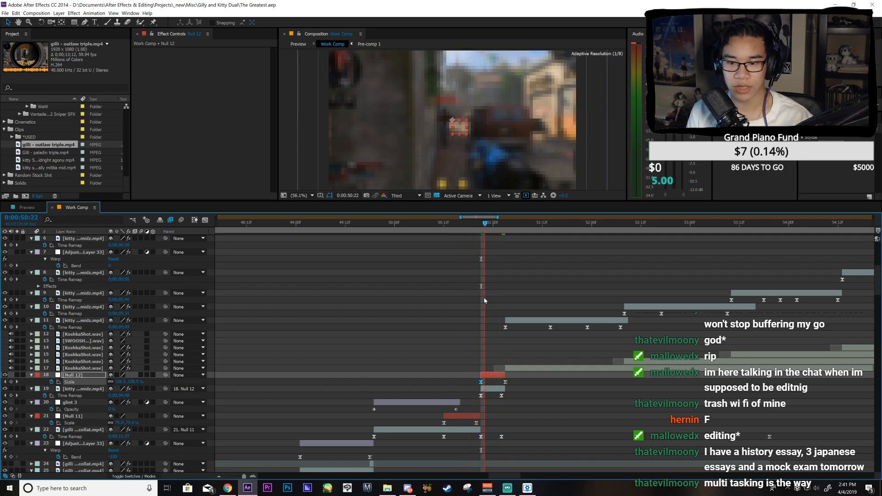
key(space)
Step: Move the three Camera Lens Blur radius keyframes six frames earlier so the middle one sits at 0:00:50:21, check the playback, and save
scroll(483, 301, up, 5)
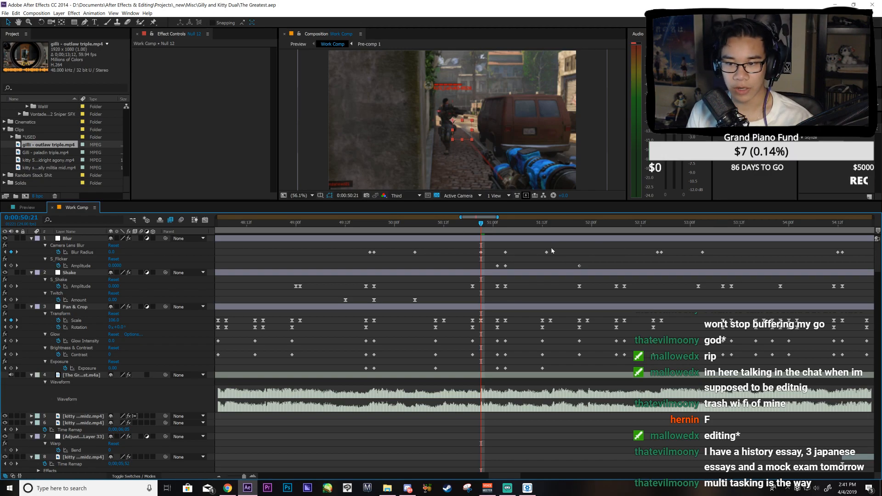
drag(469, 259, 573, 248)
drag(506, 252, 482, 259)
key(space)
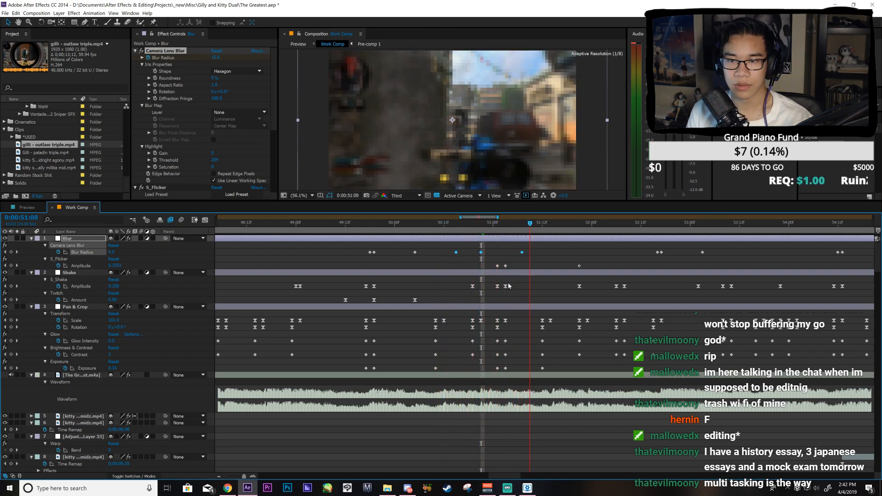
key(space)
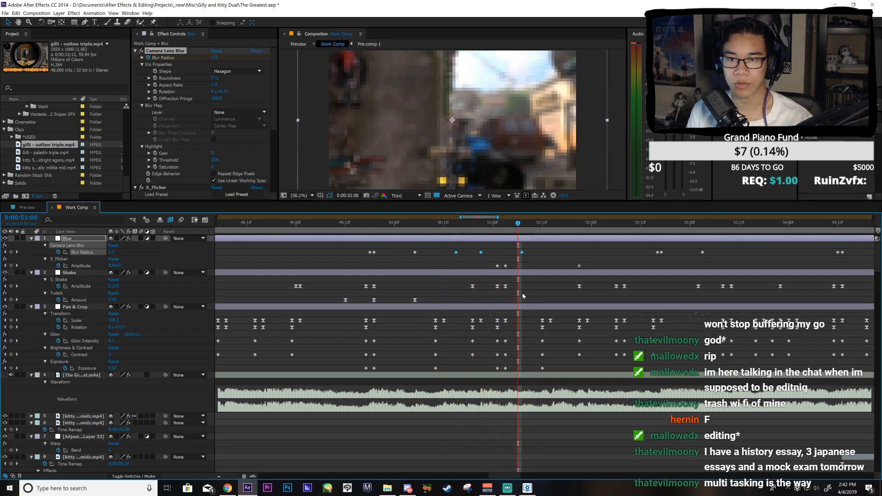
key(Page_Down)
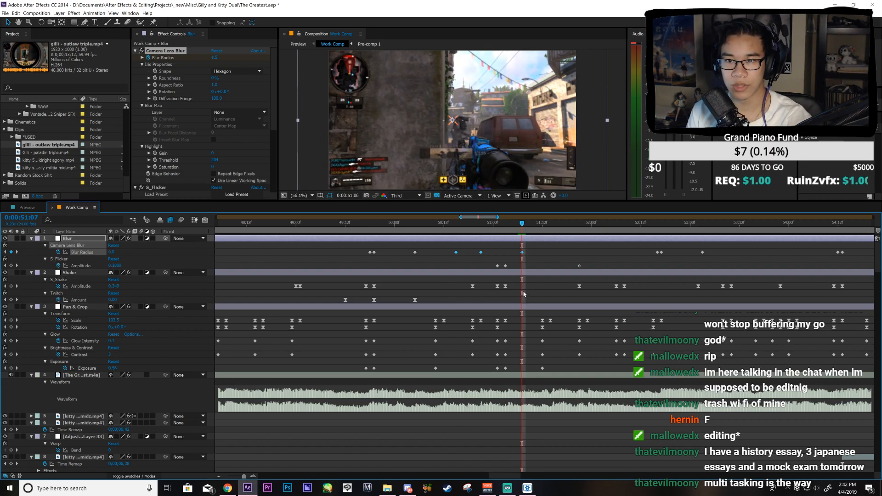
key(Page_Up)
key(Page_Up)
key(ctrl+s)
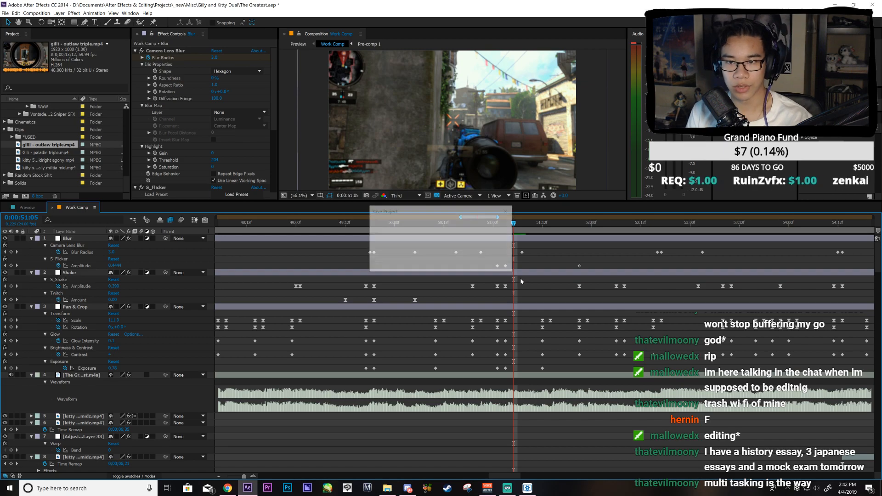
Step: Examine the opening frames of the clip starting at 0:00:51:03, soloing it temporarily to compare it with and without the effects
scroll(593, 355, down, 15)
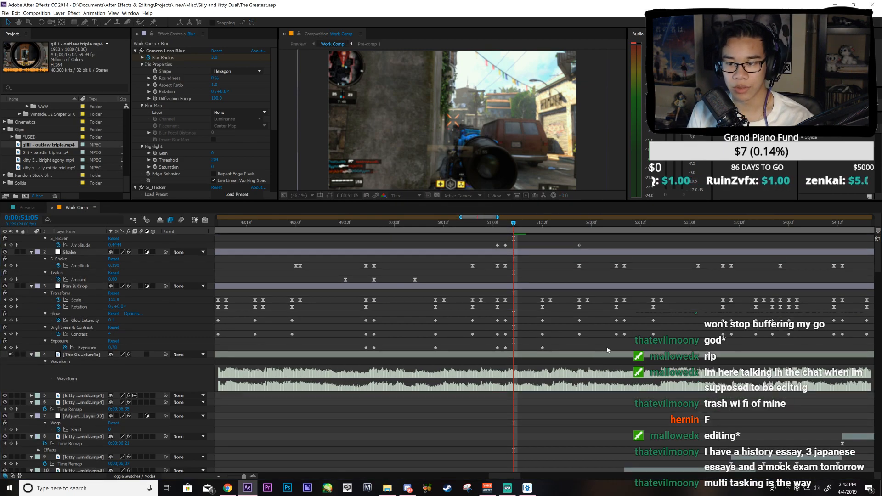
scroll(529, 306, up, 5)
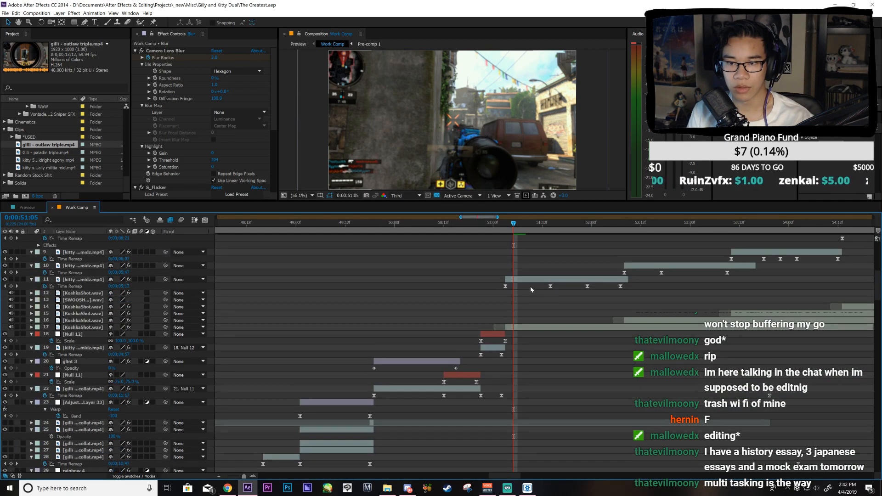
click(531, 280)
click(17, 279)
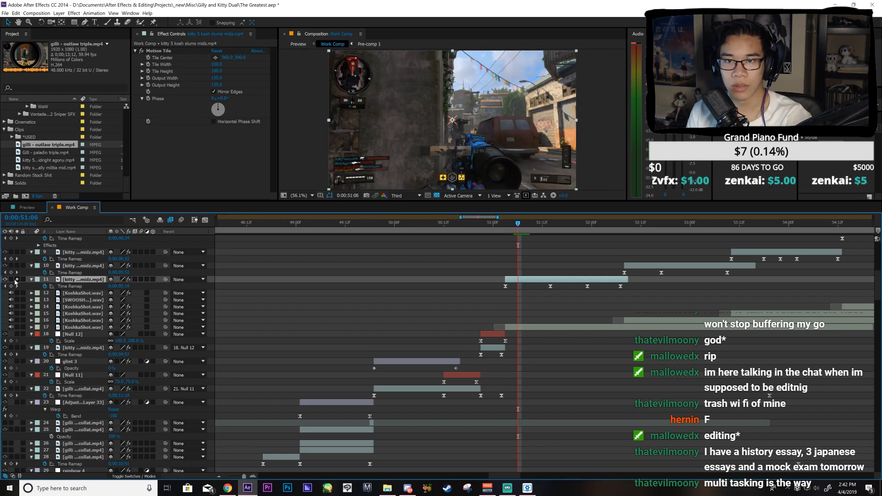
key(Page_Up)
key(Page_Up)
click(15, 280)
key(Page_Down)
key(Page_Down)
key(Page_Down)
key(Page_Down)
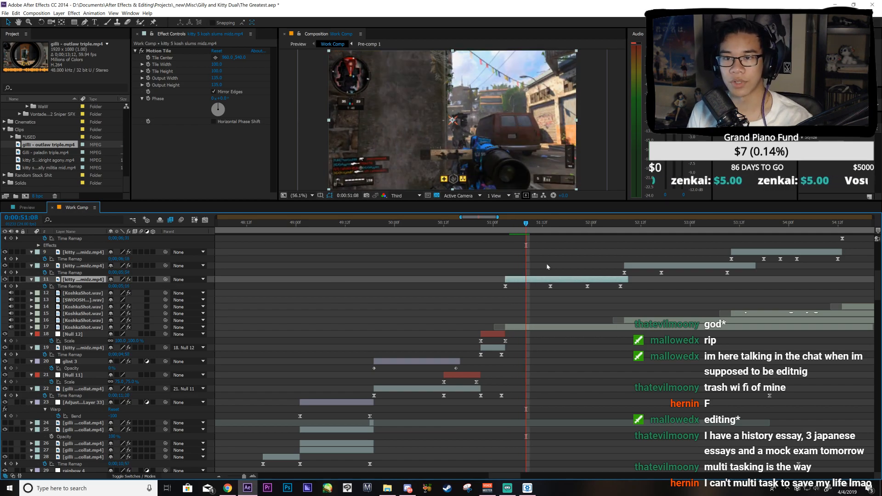
key(Page_Up)
key(Page_Up)
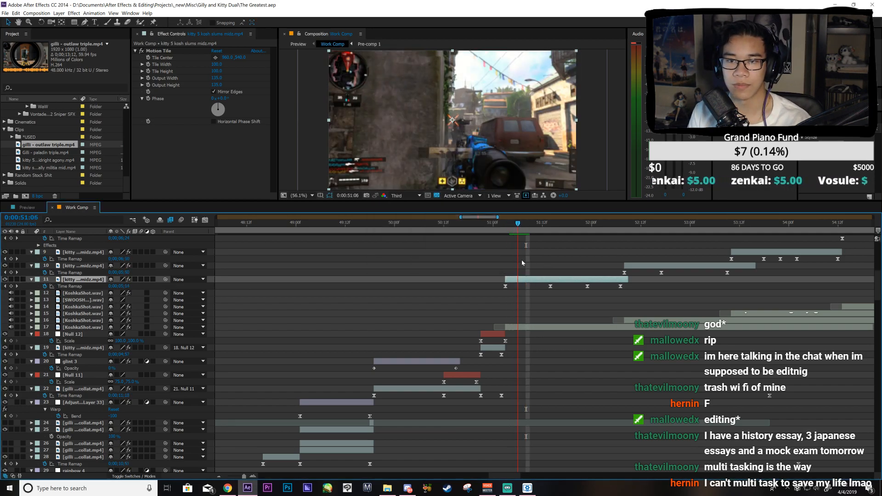
Step: Step frame by frame from 0:00:51:06 to 0:00:52:15 to examine the motion across the cut to the following clip
key(Page_Down)
key(Page_Down)
key(Page_Down)
key(Page_Down)
key(Page_Down)
key(Page_Down)
key(Page_Down)
key(Page_Down)
key(Page_Down)
key(Page_Down)
key(Page_Down)
key(Page_Down)
key(Page_Down)
key(Page_Down)
key(Page_Down)
key(Page_Down)
key(Page_Down)
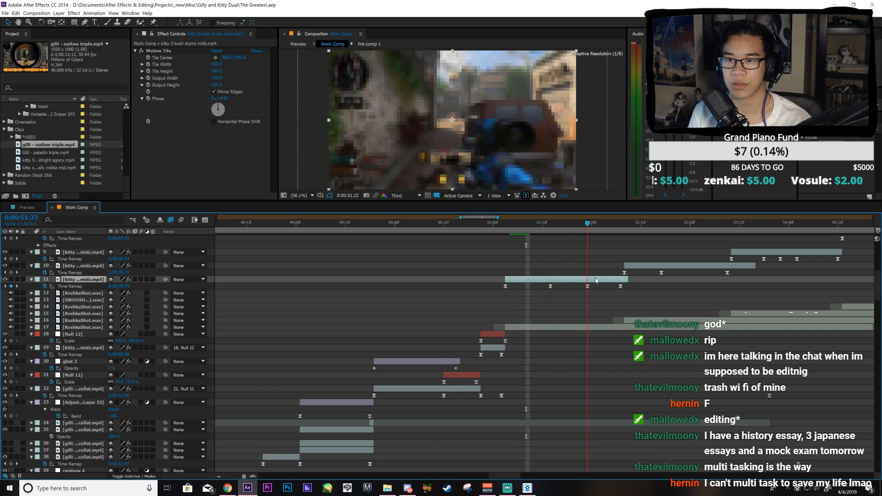
key(Page_Down)
key(Page_Down)
key(Page_Down)
key(Page_Down)
key(Page_Down)
key(Page_Down)
key(Page_Down)
key(Page_Down)
key(Page_Down)
key(Page_Down)
key(Page_Down)
key(Page_Down)
key(Page_Down)
key(Page_Down)
key(Page_Down)
key(Page_Down)
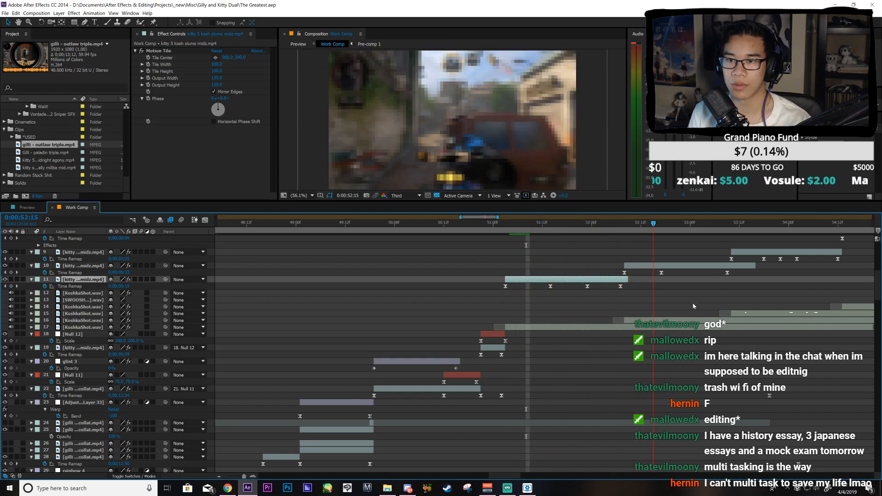
Step: Fine-tune the incoming ease of the second Time Remap keyframe on the clip starting at 0:00:52:08, checking the frame at 0:00:52:15
scroll(698, 291, up, 5)
drag(628, 235, 645, 256)
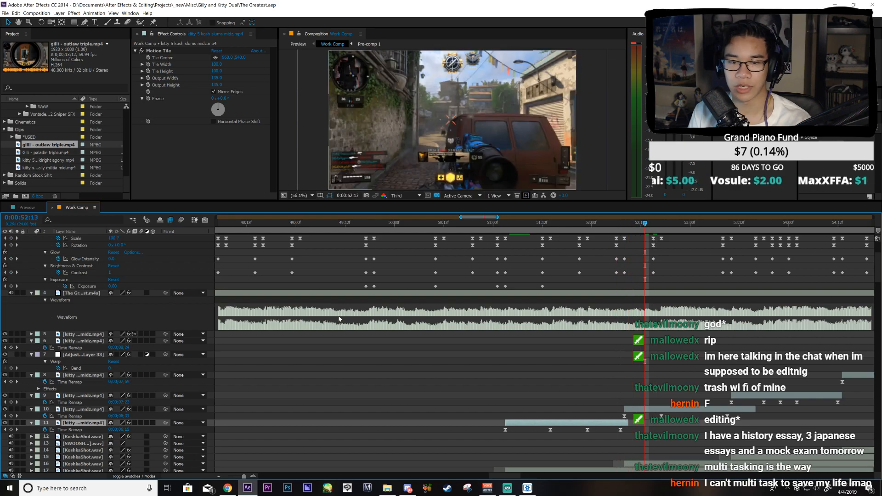
click(626, 417)
key(shift+F3)
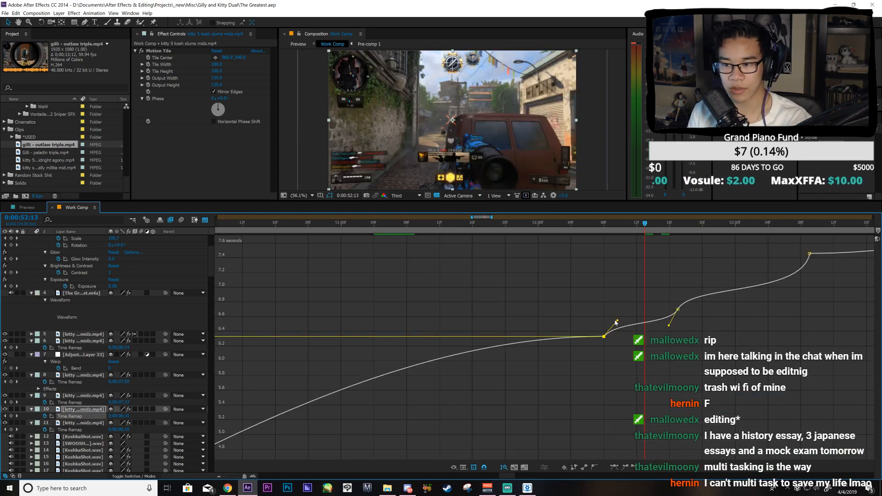
click(670, 326)
drag(669, 323, 671, 322)
drag(613, 226, 662, 256)
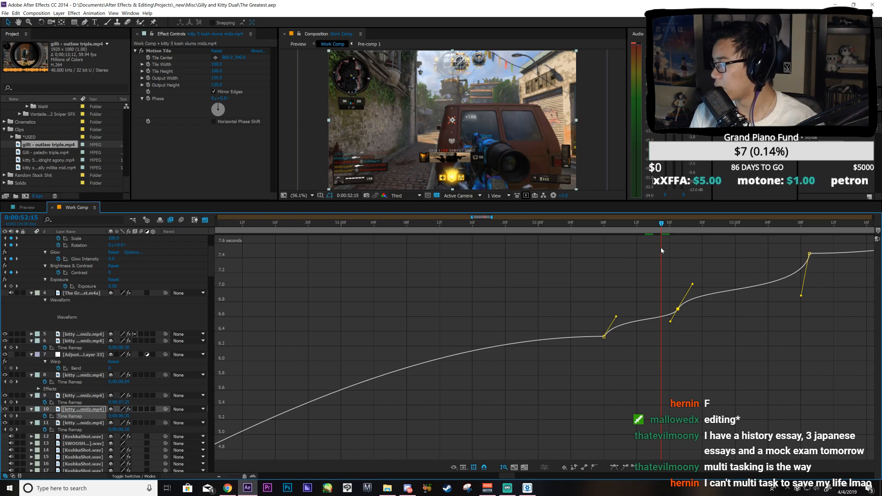
click(208, 222)
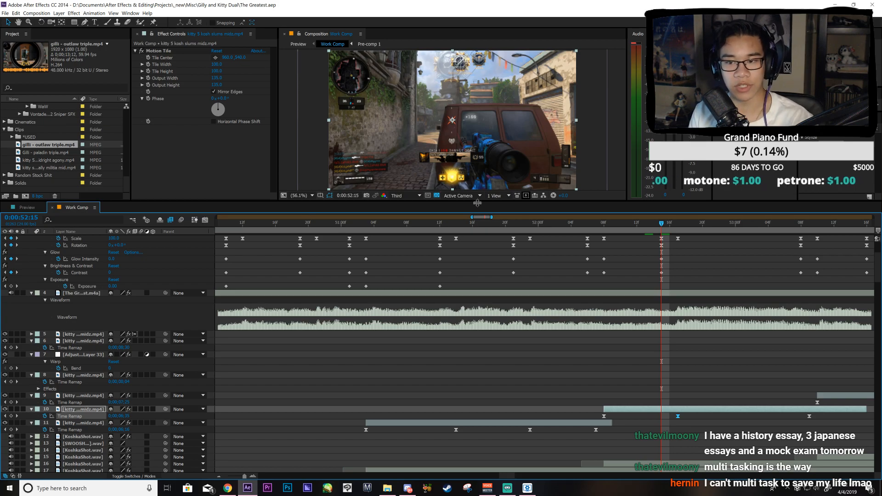
Step: Play the montage from 0:00:52:15 and scrub on to 0:00:56:18 to review the remaining clips
drag(478, 218, 484, 218)
key(minus)
key(space)
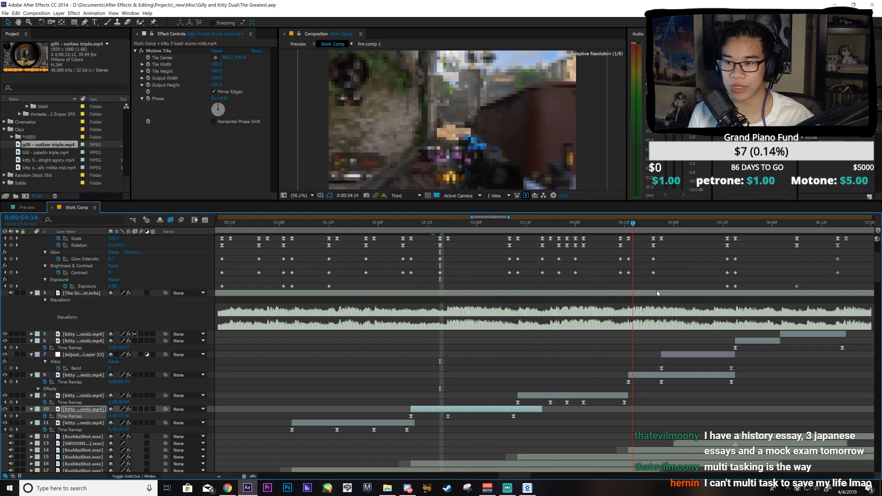
key(space)
scroll(460, 257, up, 4)
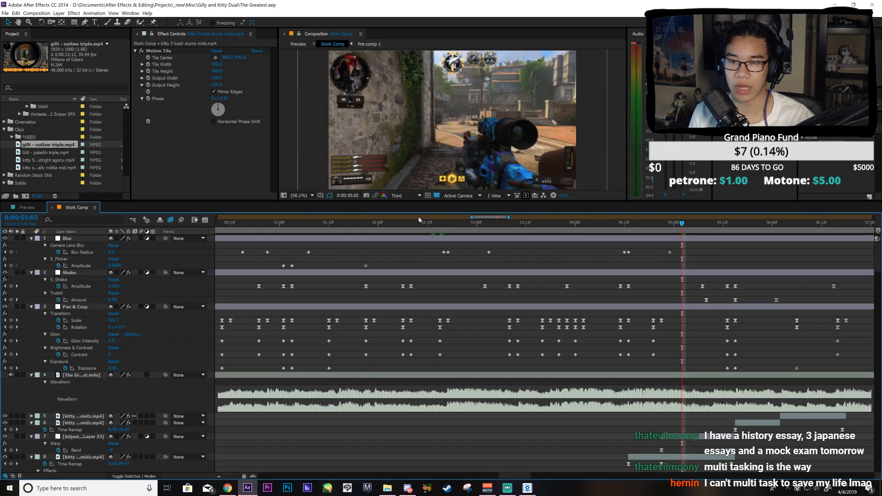
drag(304, 230, 852, 289)
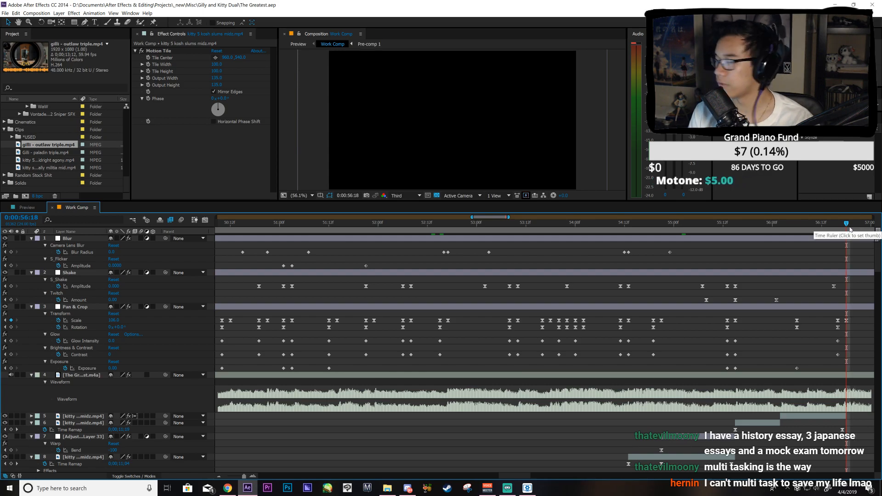
Step: Switch to the Preview composition, save the project, and run a RAM preview of its work area
click(27, 207)
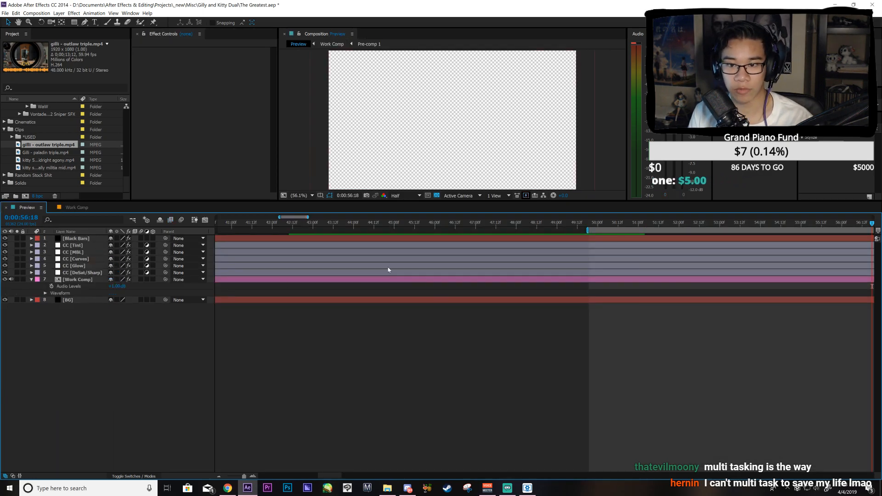
drag(299, 217, 312, 221)
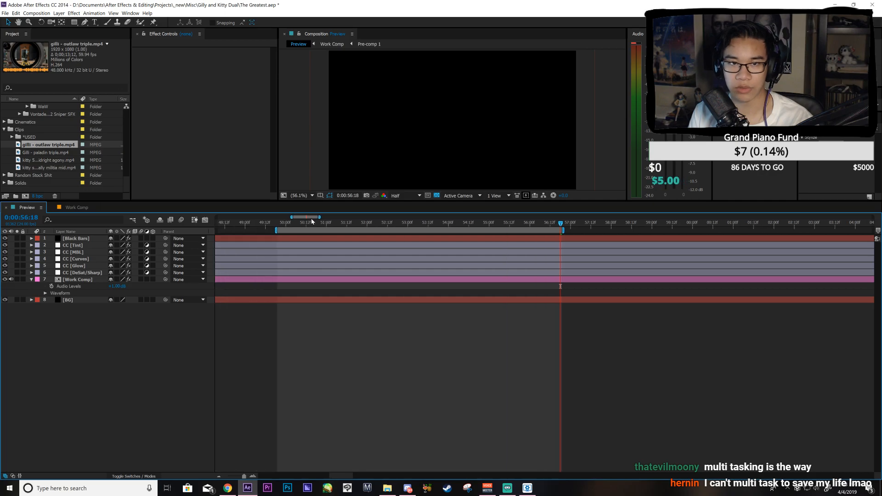
key(ctrl+s)
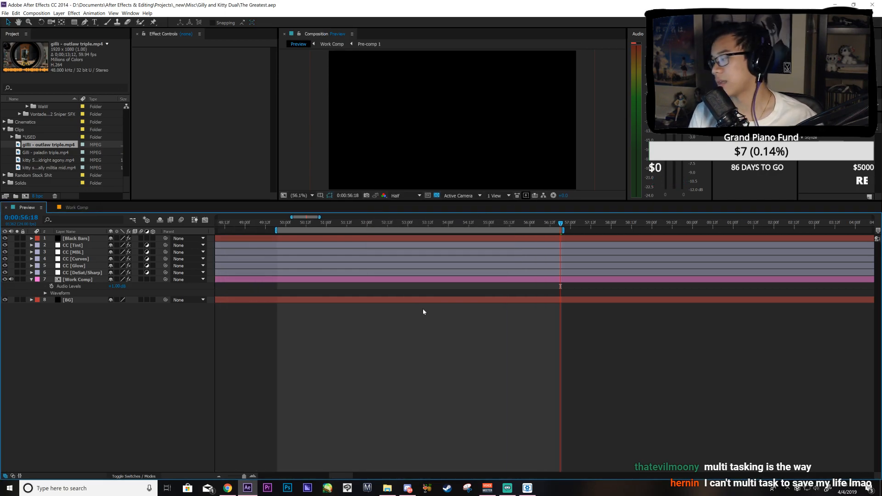
key(KP_0)
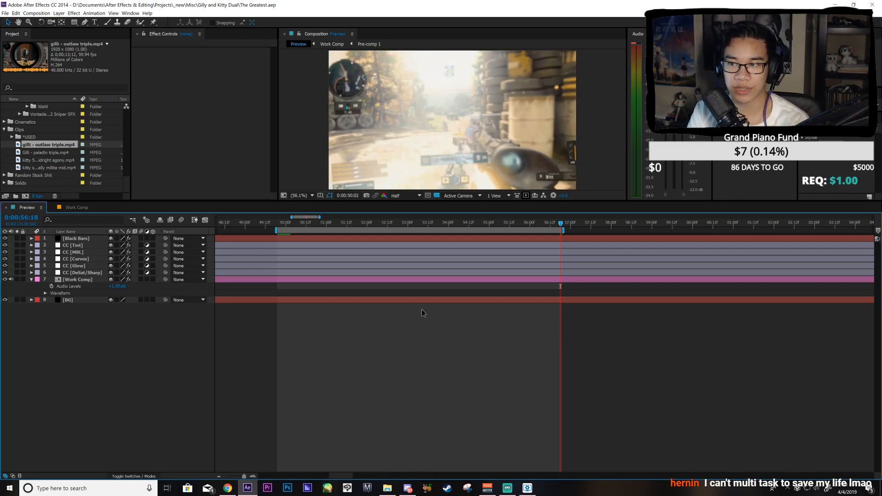
key(space)
key(space)
Step: In Work Comp, set the velocity of all S_Shake Amplitude keyframes to 75% incoming and 0.01% outgoing influence, and save
click(76, 207)
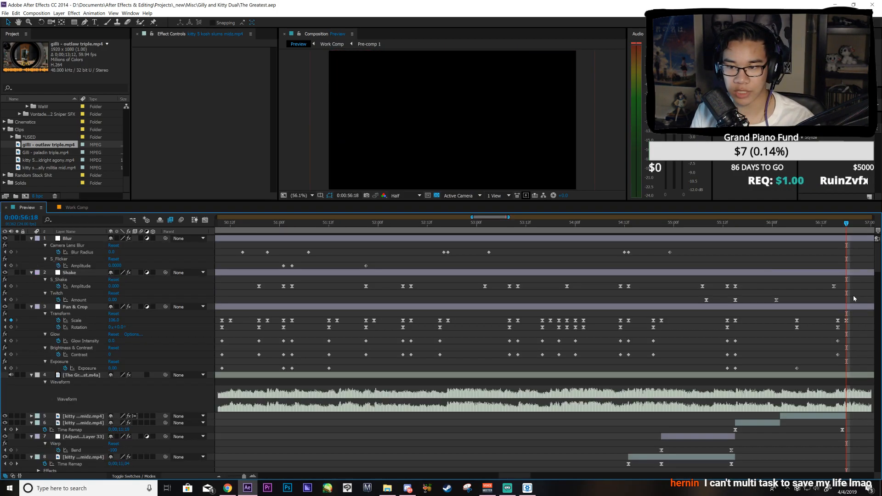
drag(745, 234, 767, 253)
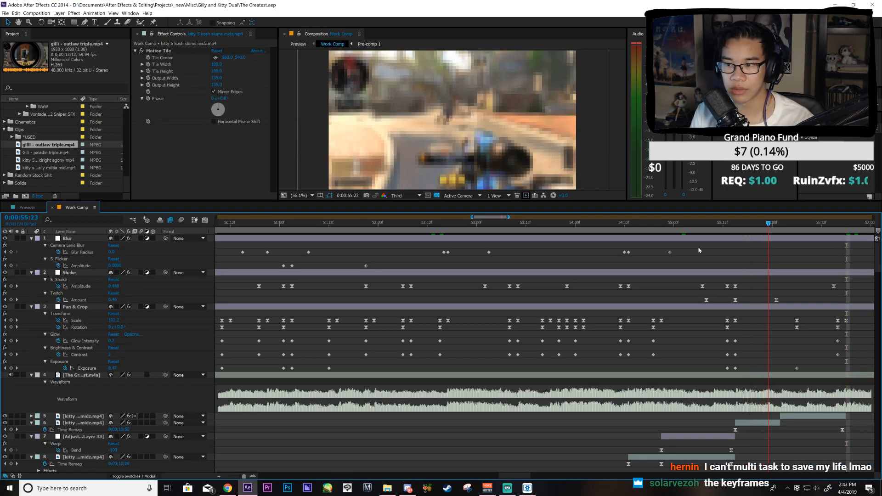
click(81, 294)
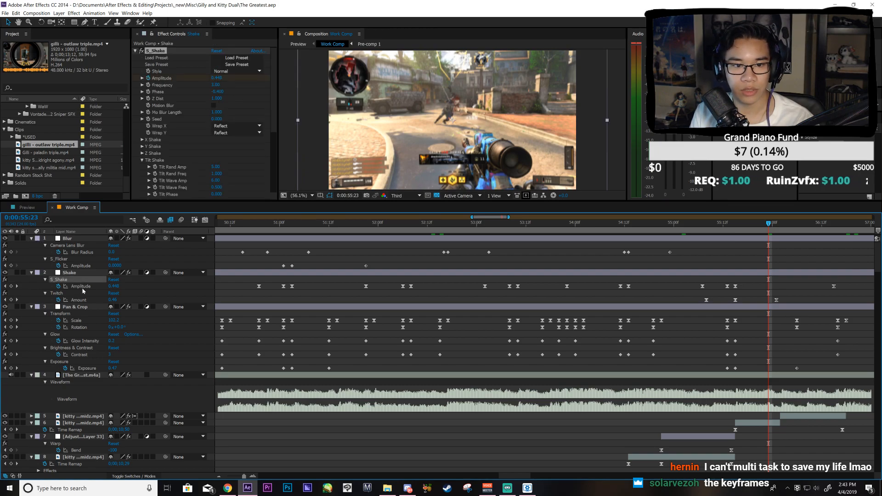
click(81, 286)
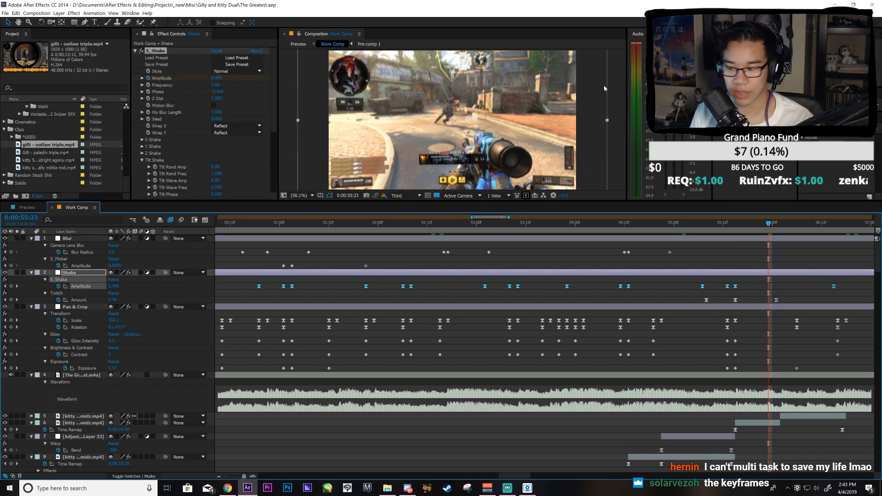
right_click(517, 288)
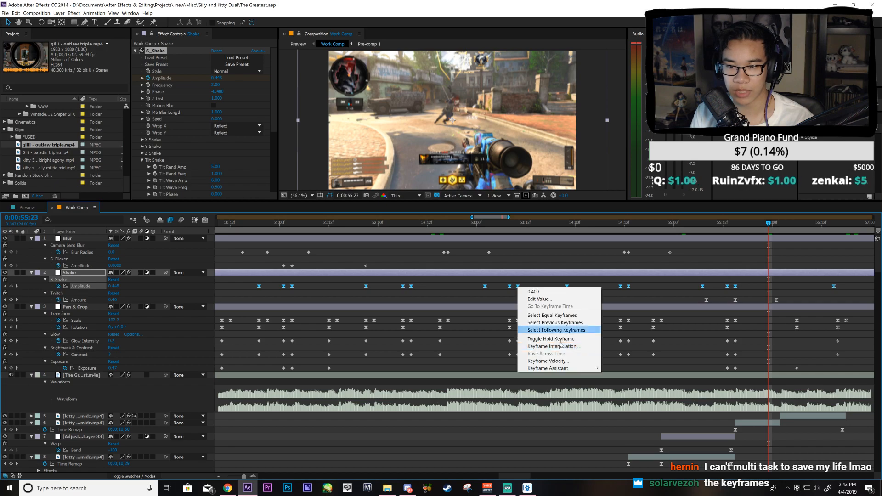
click(542, 361)
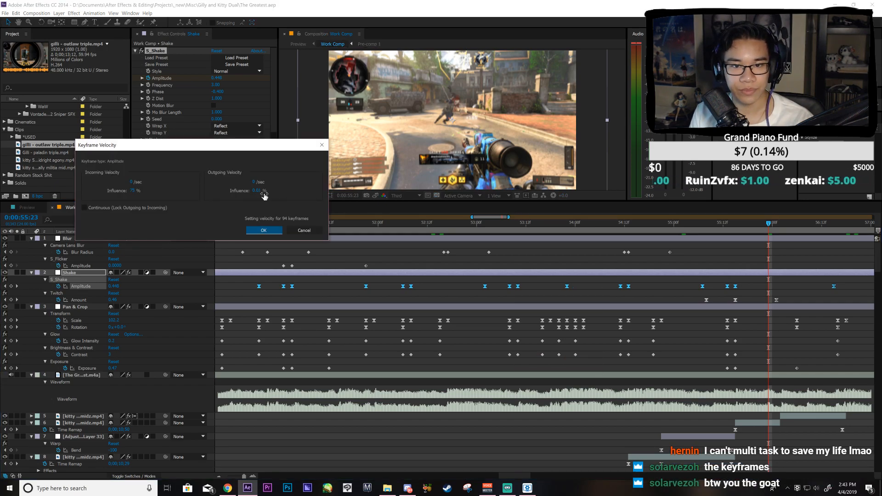
click(264, 195)
click(264, 230)
key(ctrl+s)
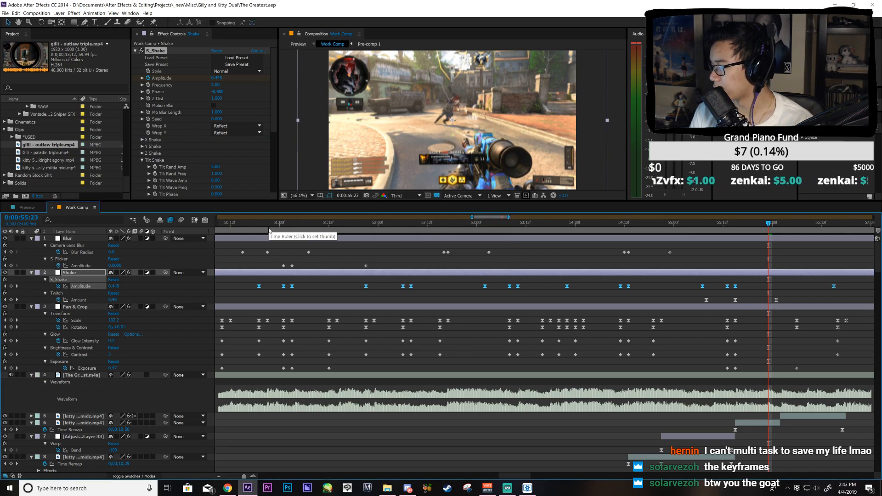
Step: Run a RAM preview of the Preview composition, scrub to 0:00:55:08, and replay the work area
click(592, 288)
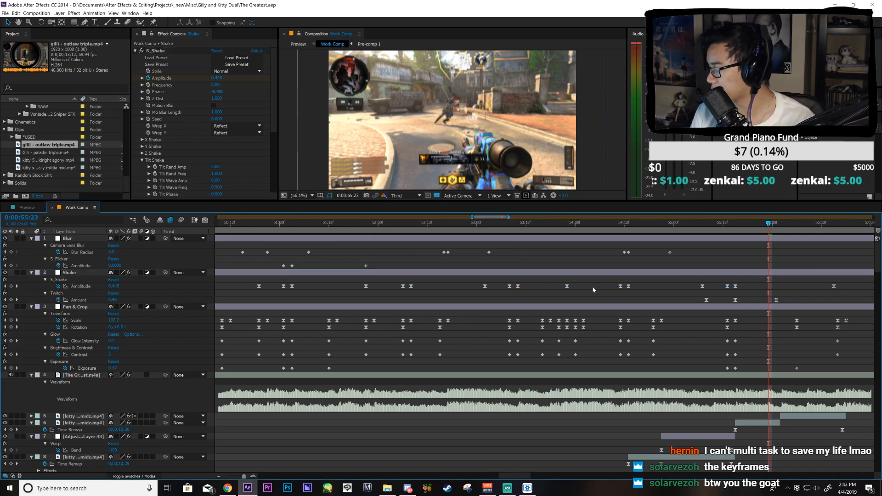
click(27, 207)
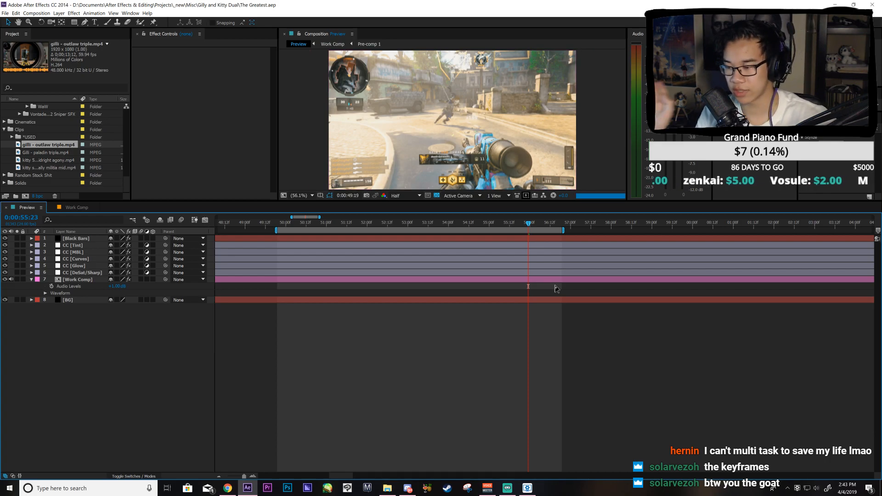
key(KP_0)
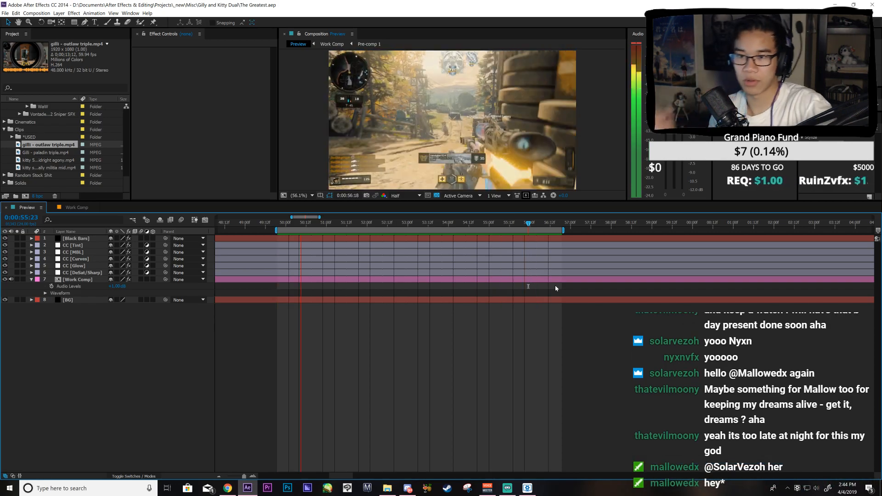
key(space)
drag(358, 225, 502, 247)
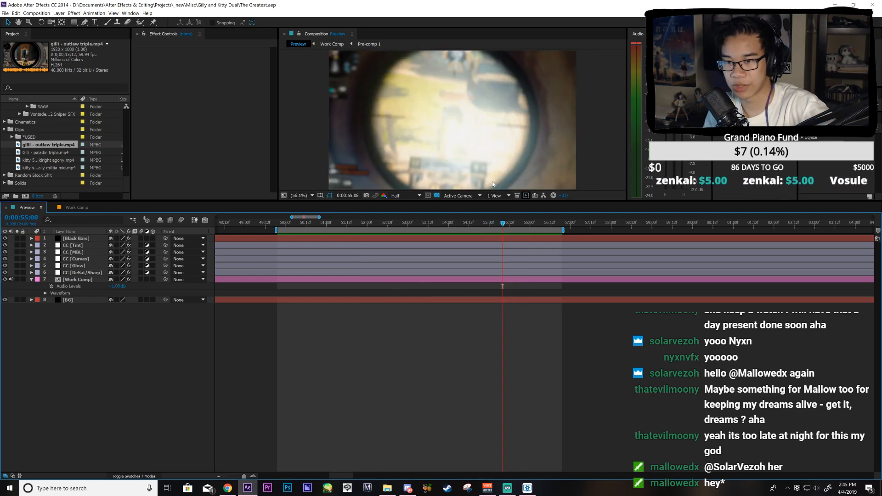
key(space)
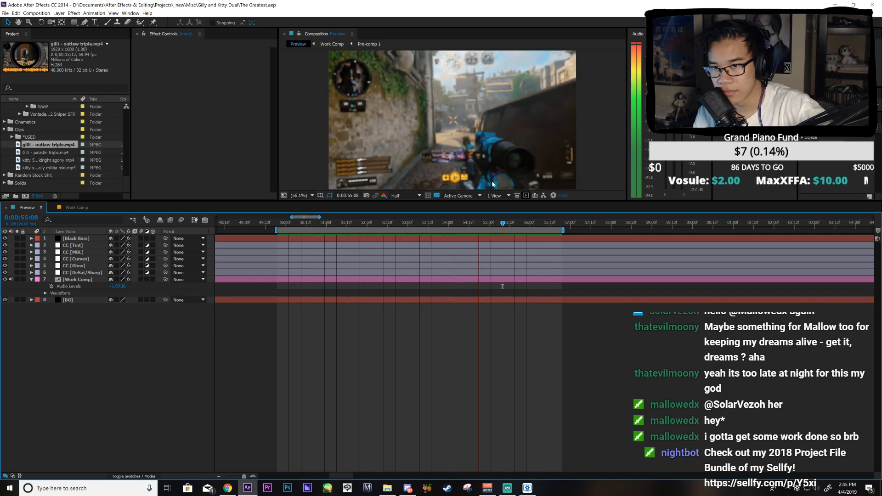
key(space)
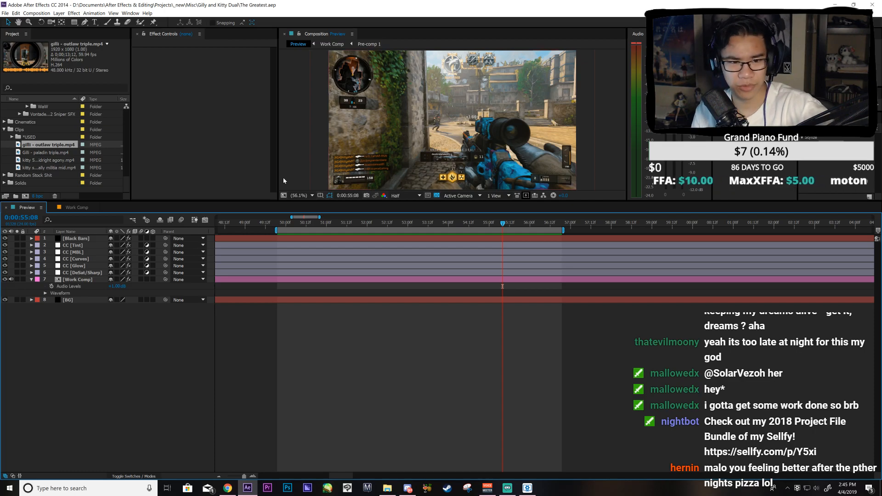
Step: In Work Comp, fine-tune the outgoing ease of the first Time Remap keyframe on the clip starting at 0:00:54:13, checking frames up to 0:00:54:19
click(85, 207)
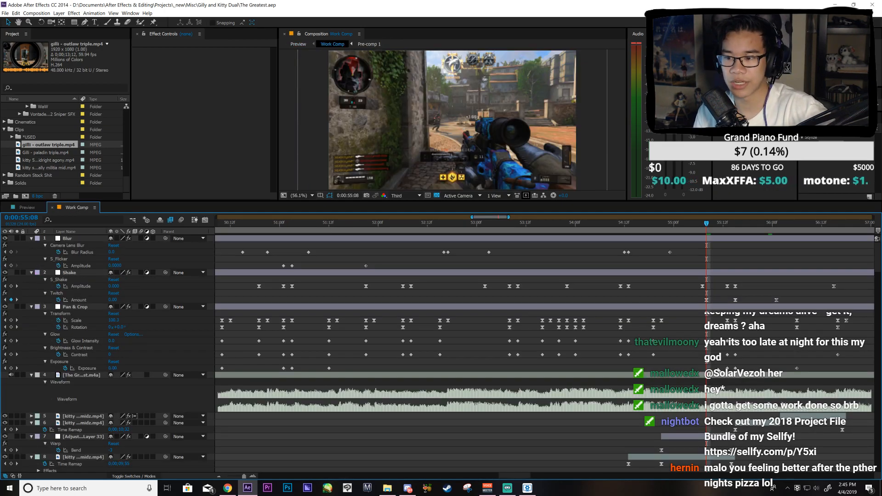
scroll(643, 413, down, 3)
click(629, 423)
click(206, 220)
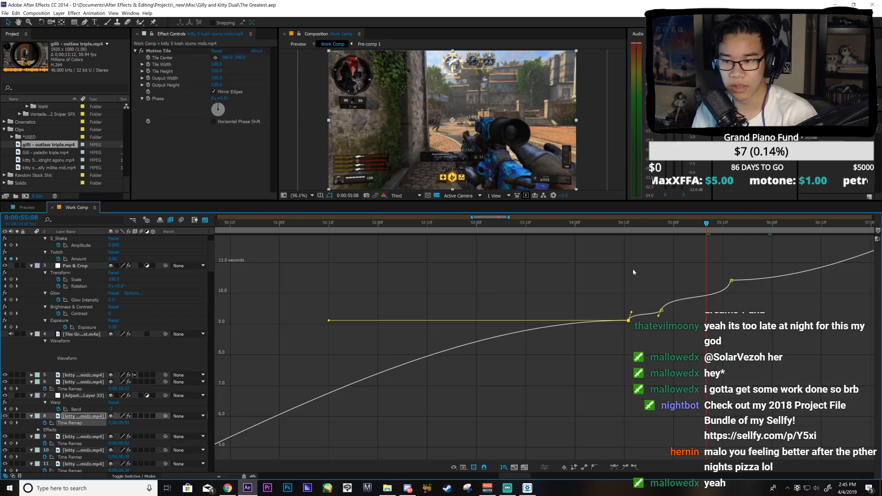
key(=)
click(577, 230)
drag(578, 231, 583, 234)
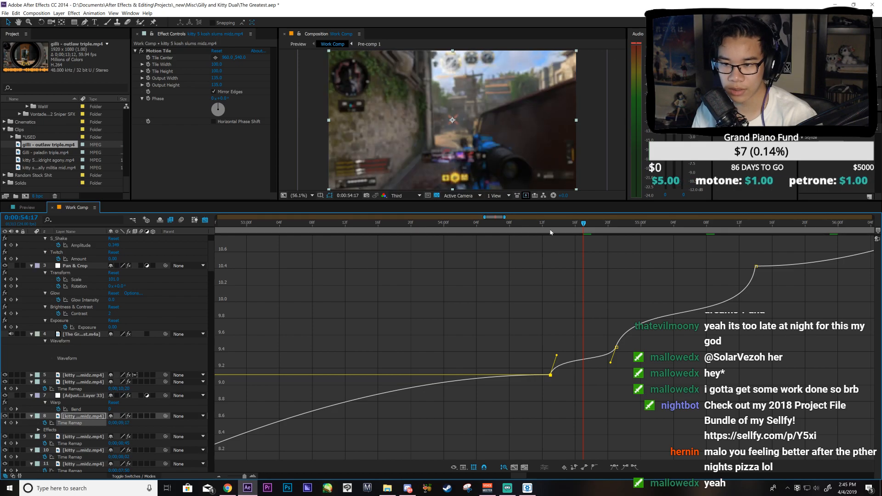
drag(557, 235, 578, 260)
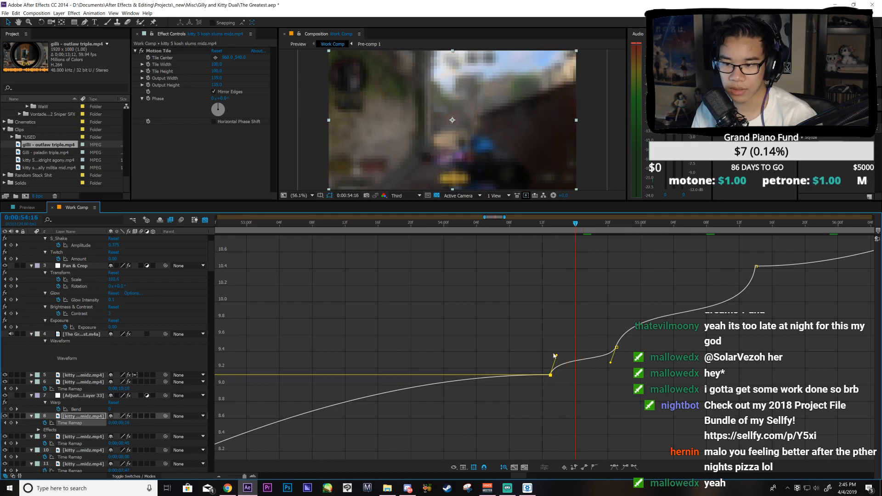
drag(558, 358, 558, 361)
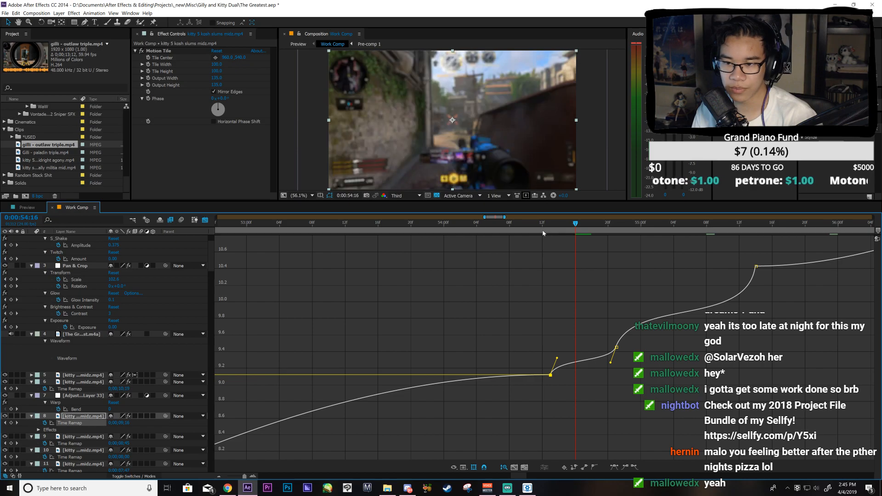
key(j)
drag(584, 274, 600, 305)
click(206, 220)
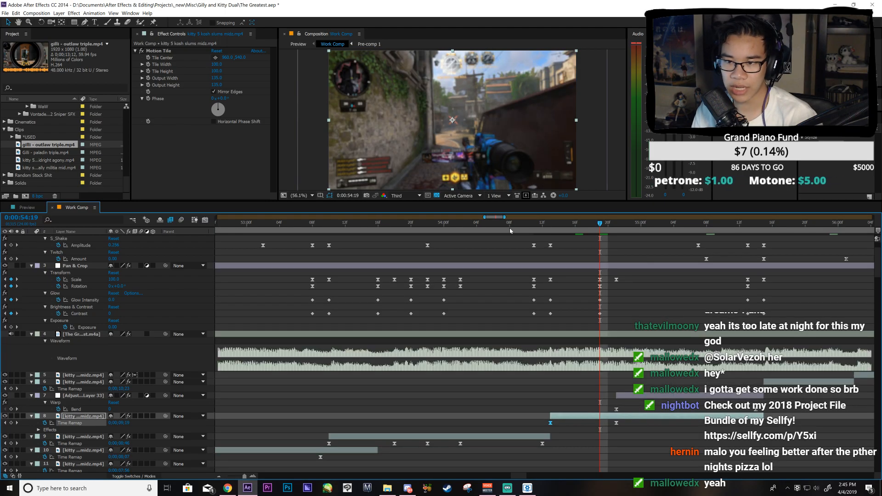
Step: Delete the last gameplay clip and extend the clip starting at 0:00:55:15 to where the deleted clip ended
scroll(535, 379, right, 5)
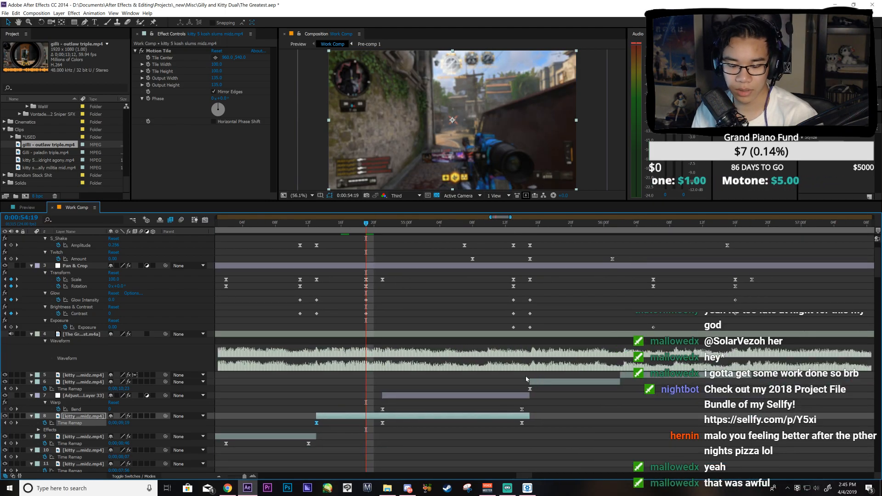
click(536, 381)
key(i)
click(625, 375)
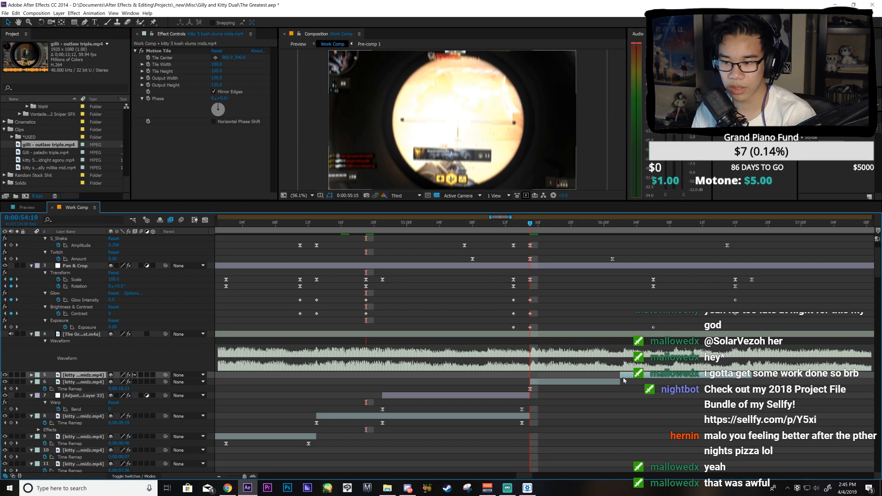
key(Delete)
drag(620, 376, 748, 382)
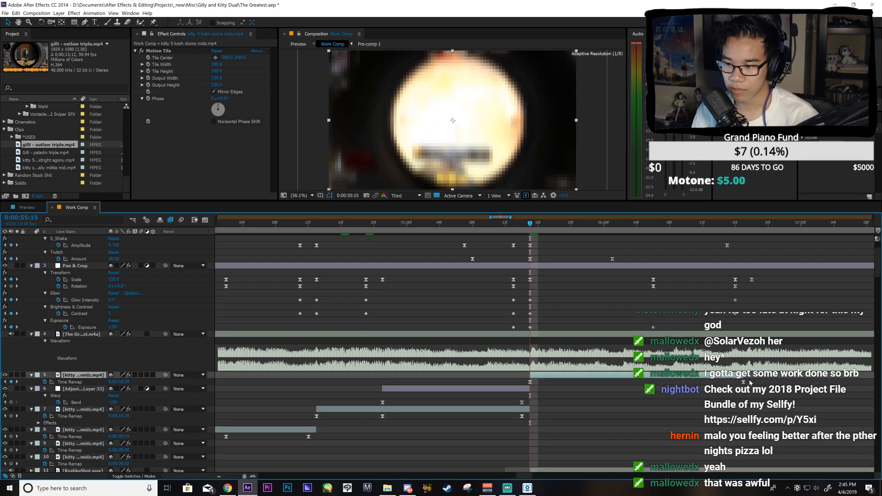
Step: Adjust the outgoing ease of the Time Remap keyframe at 0:00:55:15 on the extended clip
click(530, 381)
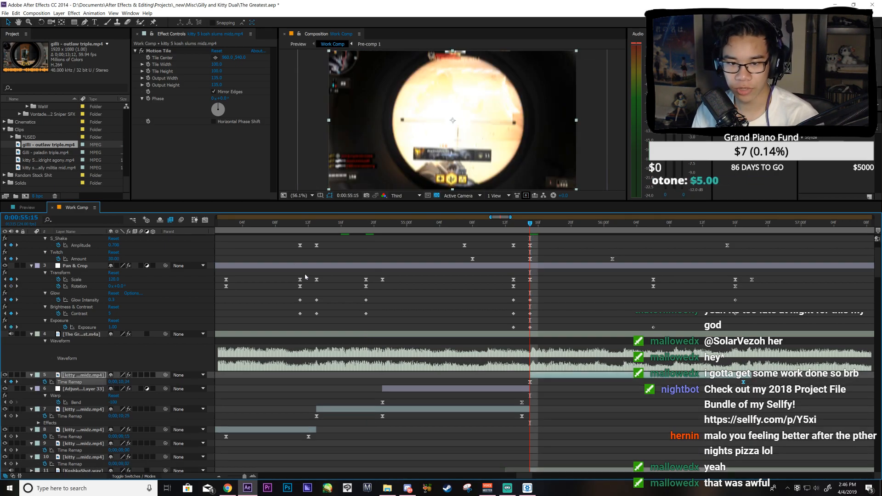
key(shift+F3)
drag(571, 324, 571, 329)
click(205, 220)
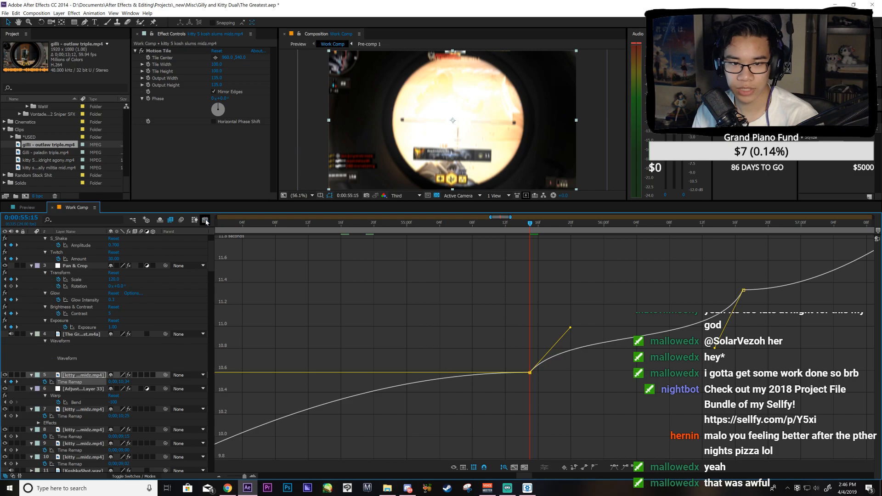
Step: Split the extended clip at 0:00:56:03 and save the project
drag(540, 232, 624, 248)
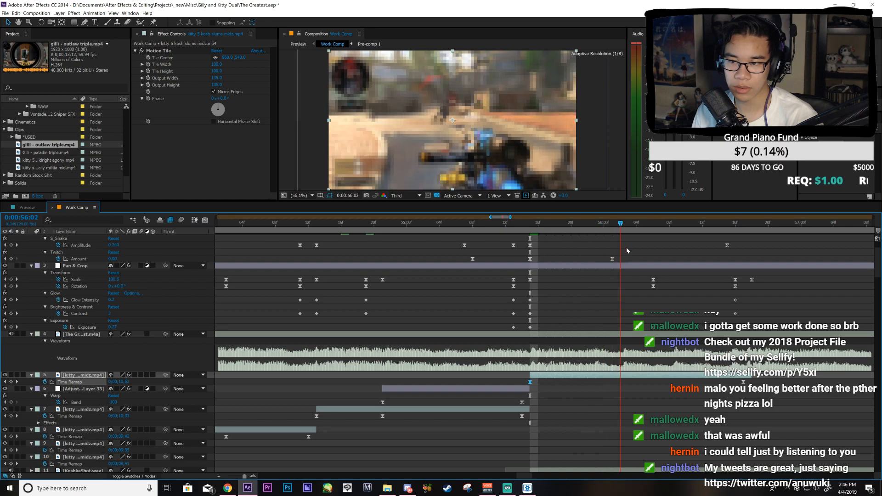
key(ctrl+shift+d)
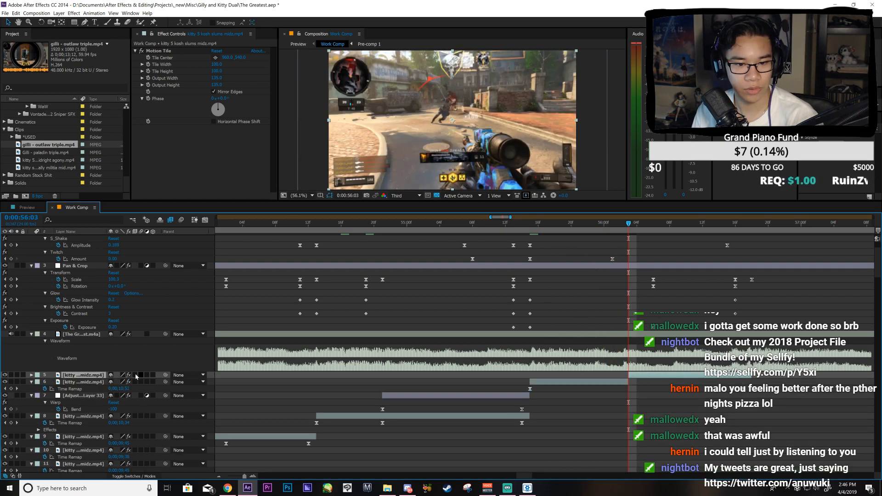
key(ctrl+s)
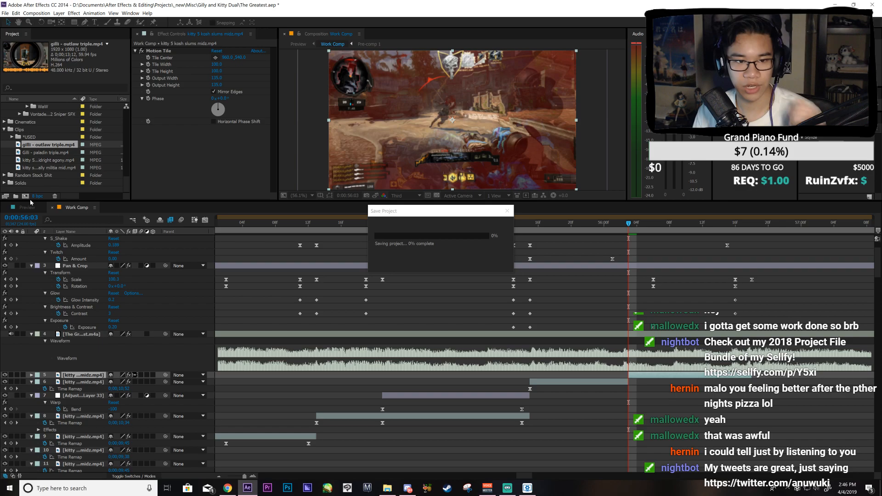
Step: Switch to the Preview composition and play a RAM preview to review the retimed clips
click(27, 208)
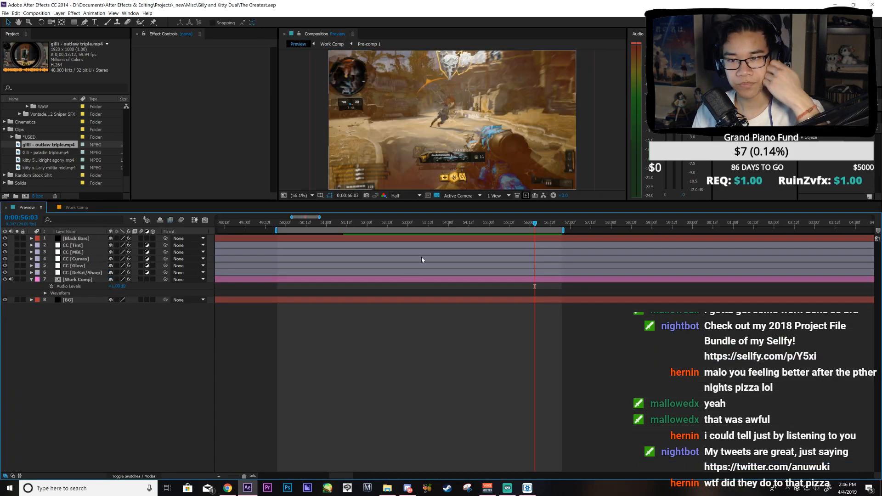
key(KP_0)
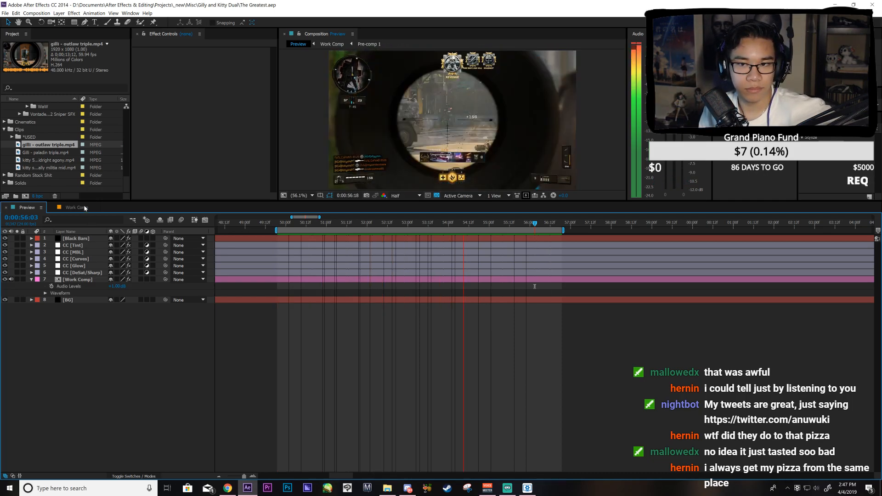
key(space)
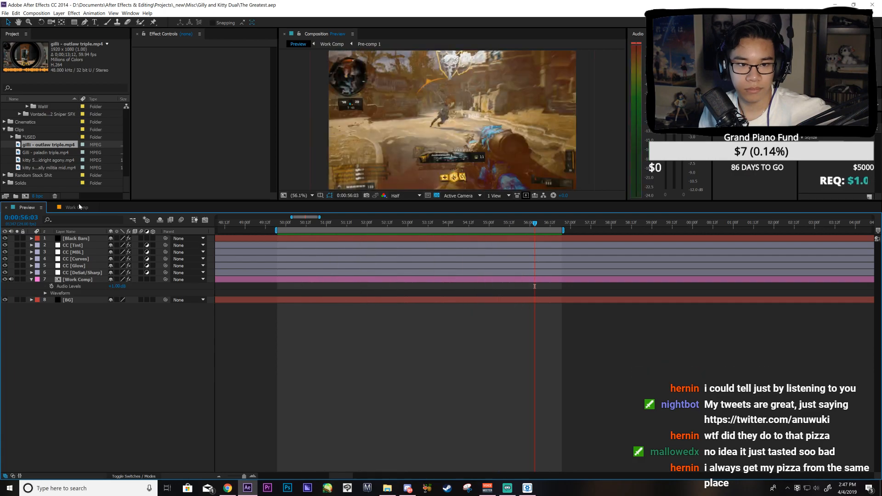
Step: In Work Comp, duplicate the clip starting at 0:00:54:13 and convert the copy's Time Remap keyframes to linear
click(77, 207)
drag(458, 227, 439, 227)
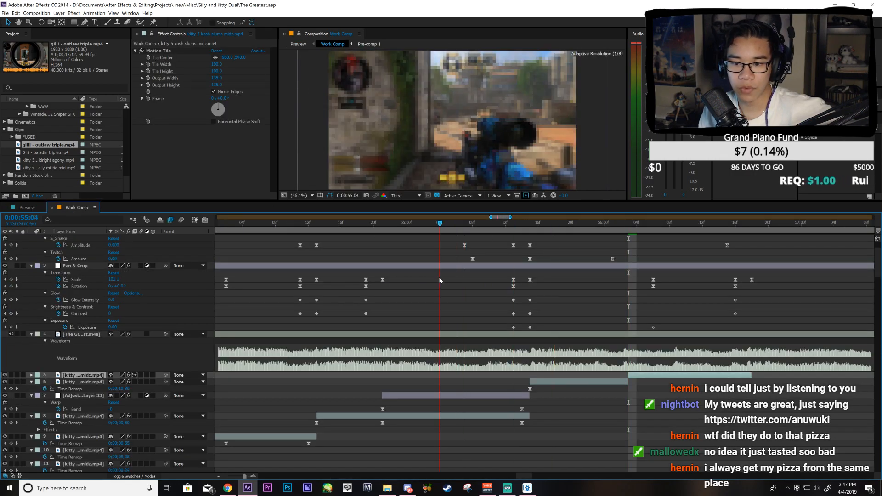
click(419, 416)
key(ctrl+d)
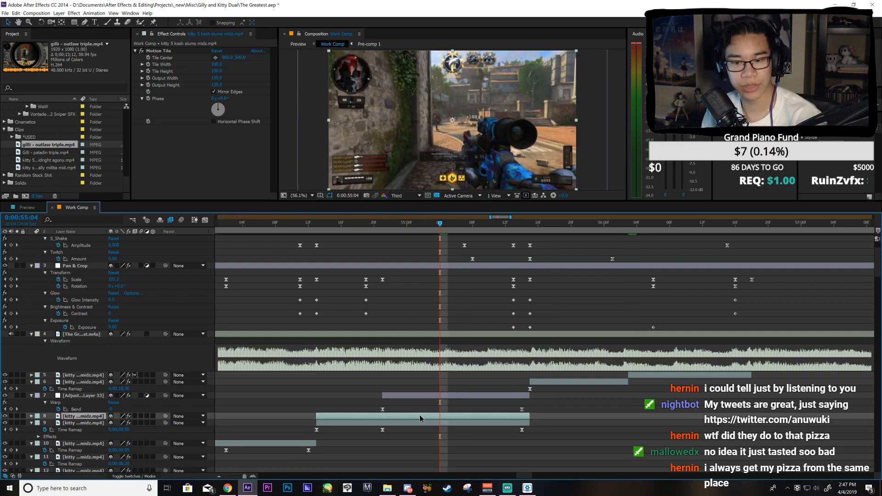
key(u)
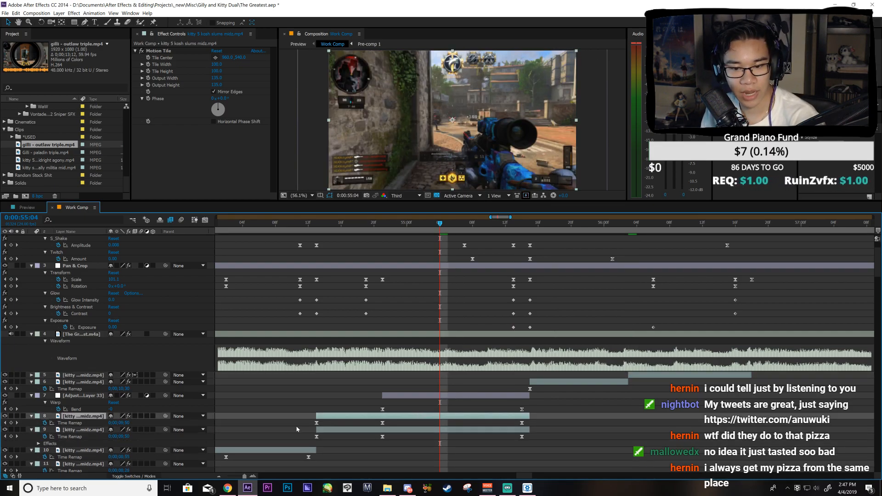
click(74, 423)
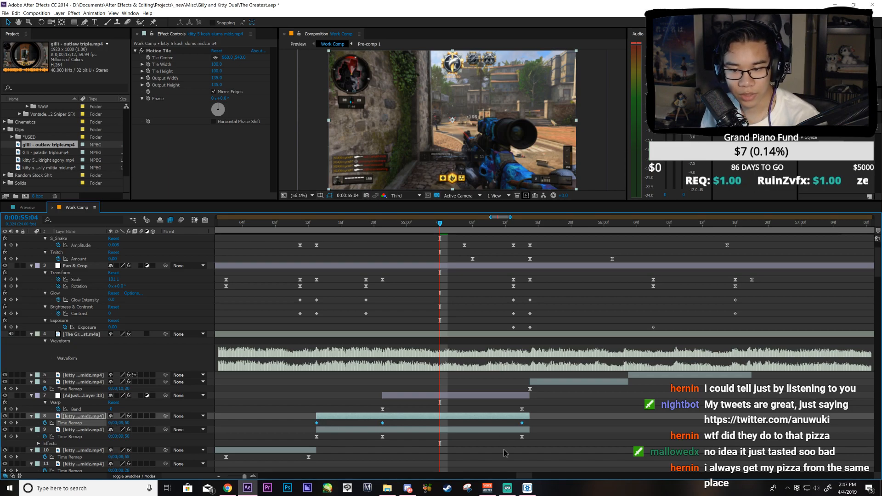
Step: Step through the frames from 0:00:55:04 and add a Time Remap keyframe to the duplicated clip at 0:00:55:08
click(469, 279)
key(Page_Down)
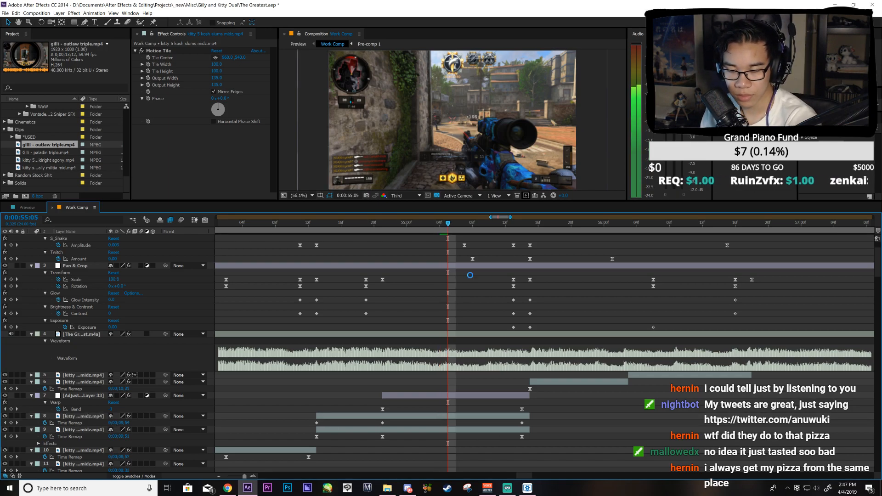
key(Page_Down)
key(Page_Down)
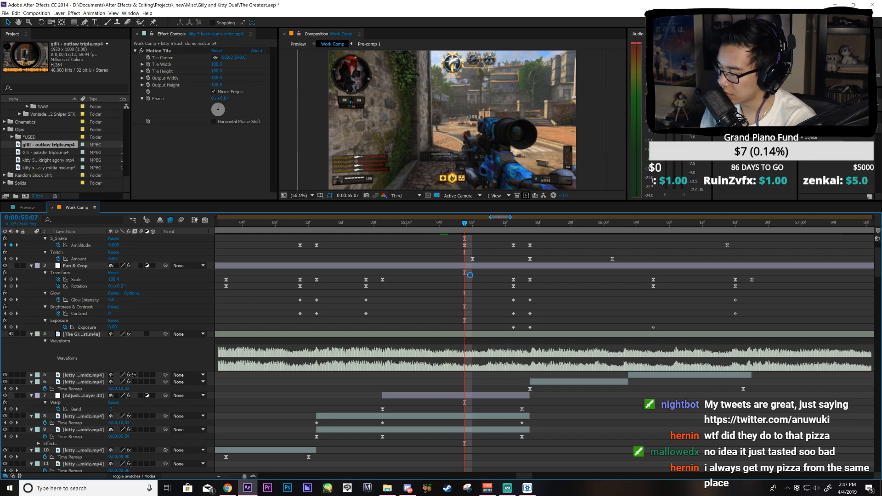
key(Page_Down)
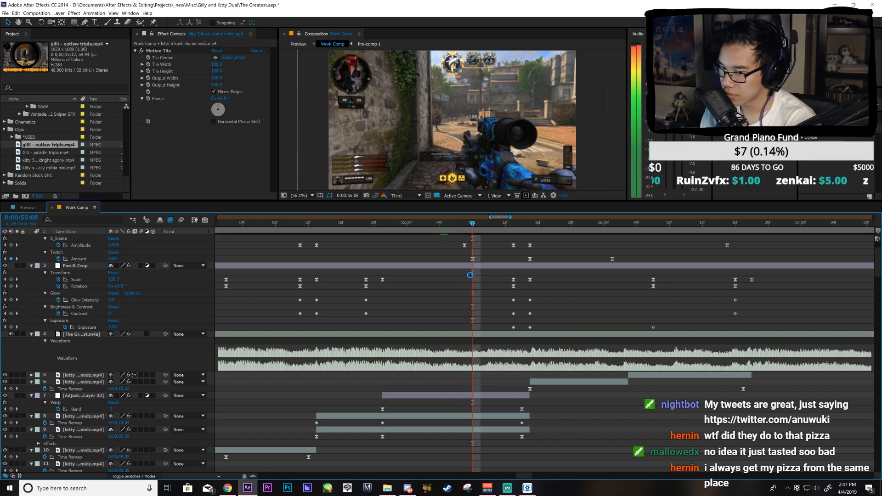
click(425, 417)
click(6, 423)
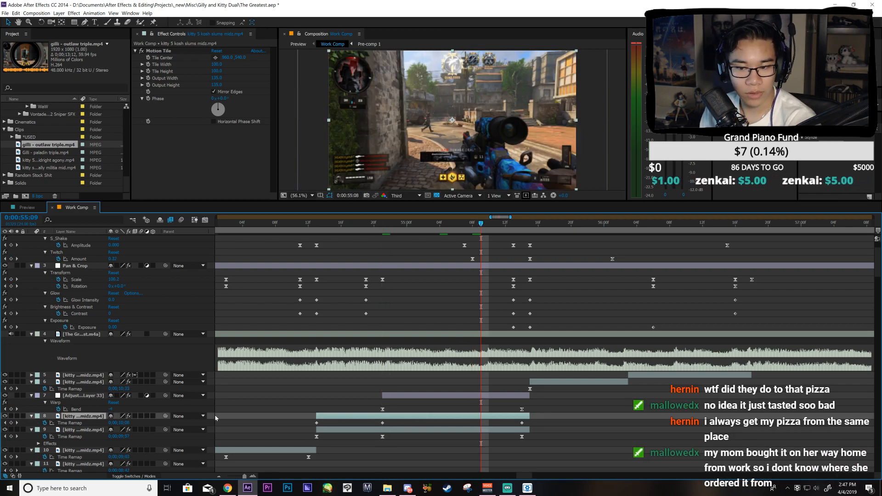
key(Page_Up)
click(11, 423)
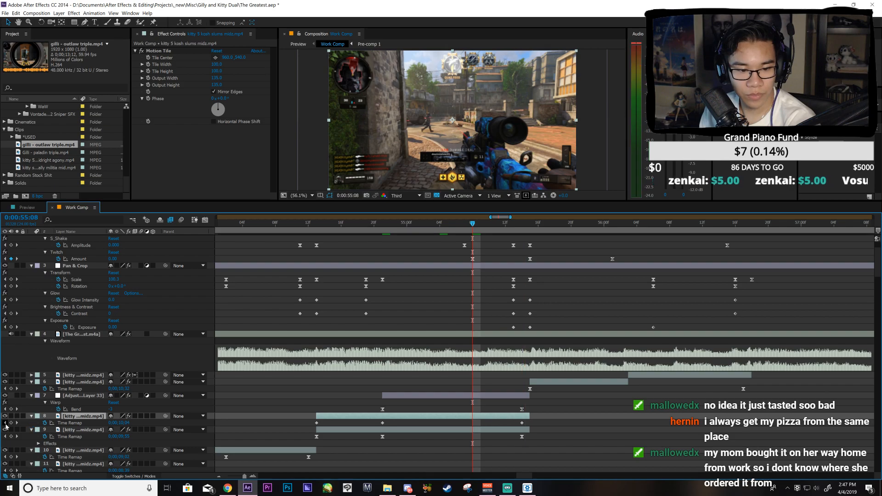
Step: Apply Easy Ease to all Time Remap keyframes on the duplicated clip and check their curve in the Graph Editor
click(69, 423)
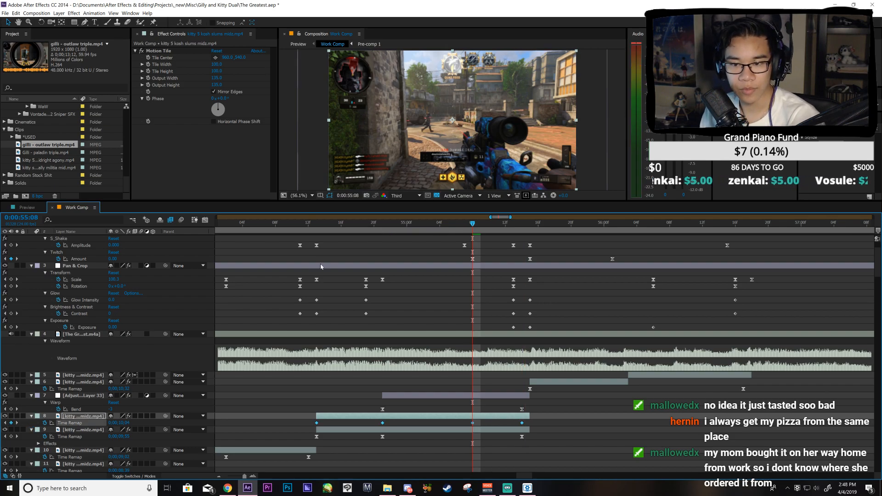
click(205, 220)
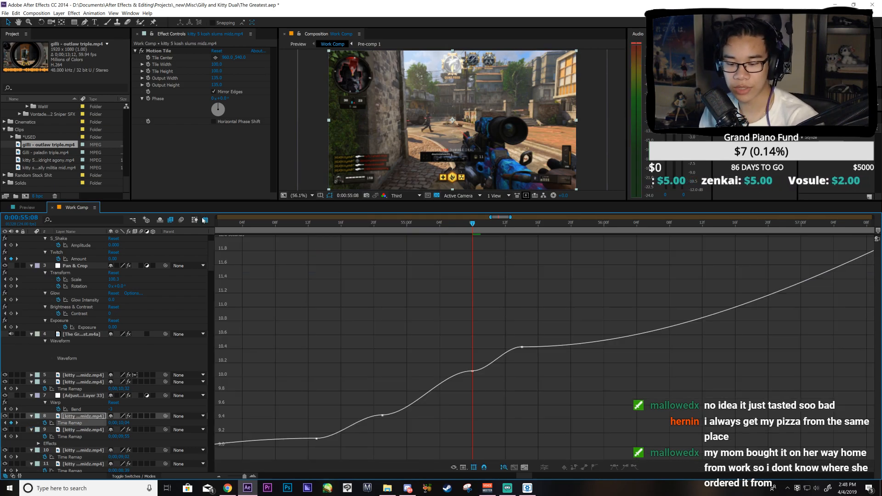
key(minus)
click(205, 220)
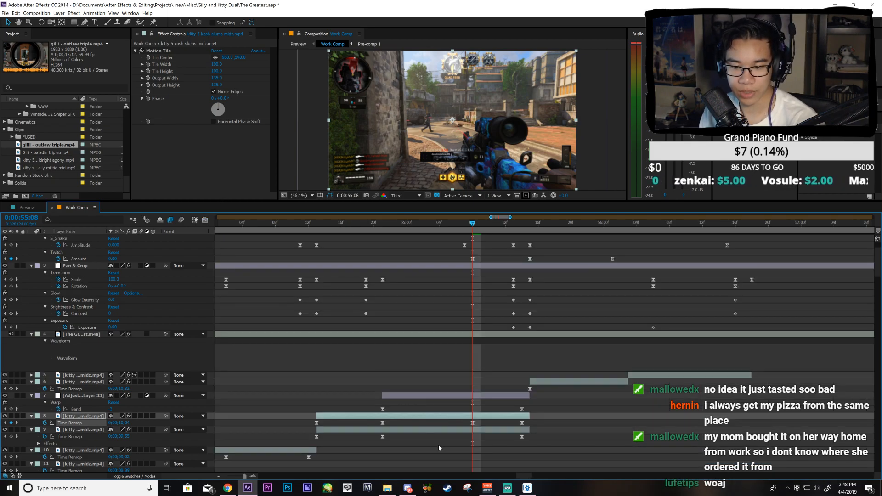
Step: Reshape the duplicated clip's Time Remap curve in the Graph Editor with steeper handles at its keyframes, and save the project
key(i)
drag(309, 441, 401, 436)
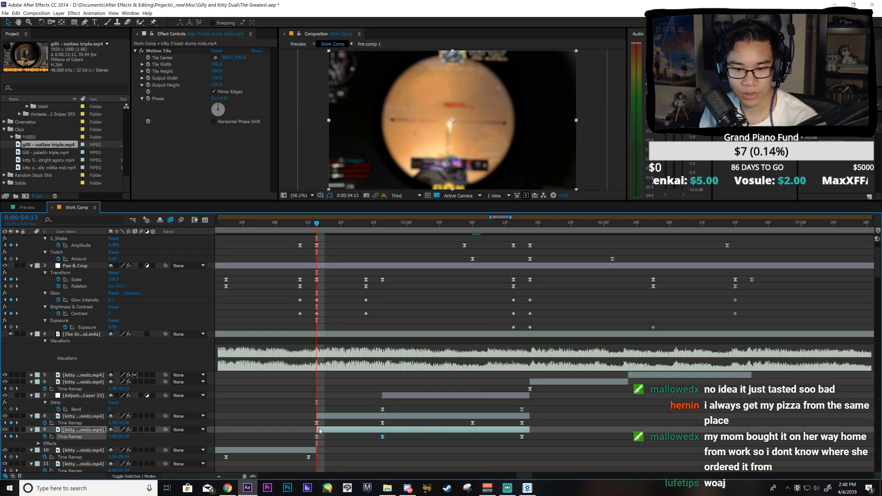
click(317, 424)
click(205, 220)
drag(316, 414, 385, 437)
click(472, 371)
drag(443, 373, 465, 406)
drag(489, 371, 518, 365)
key(ctrl+s)
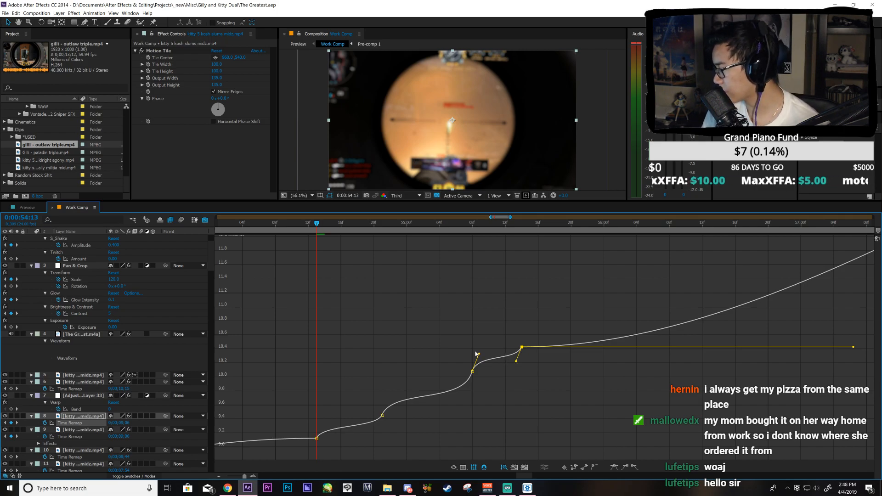
Step: Scrub and step through the retimed clip between 0:00:54:13 and 0:00:55:12 to check its speed changes
drag(323, 235, 381, 260)
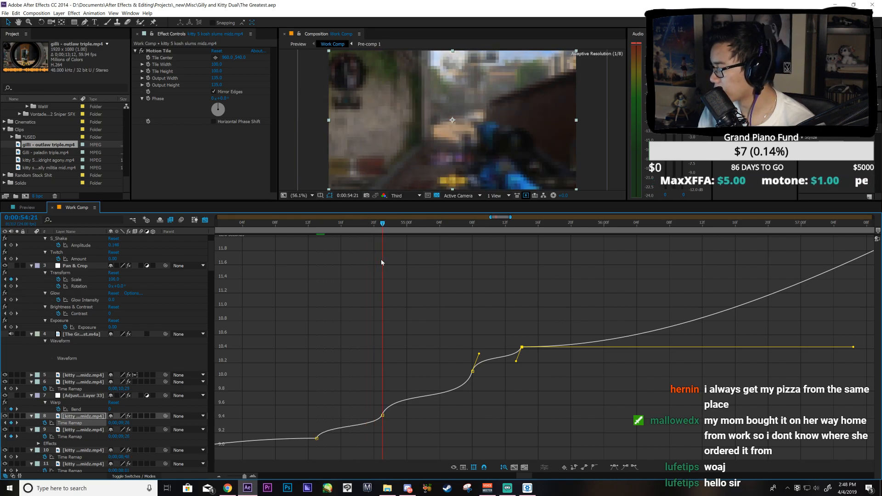
drag(381, 263, 495, 354)
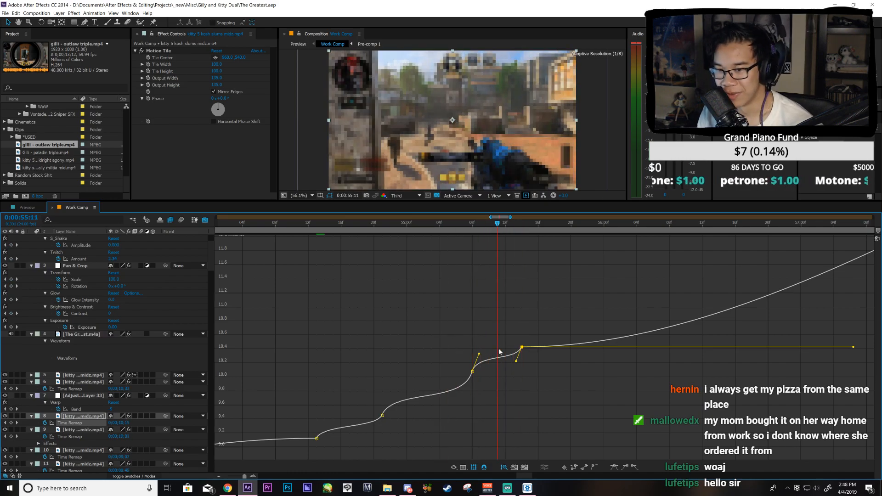
drag(494, 231, 490, 259)
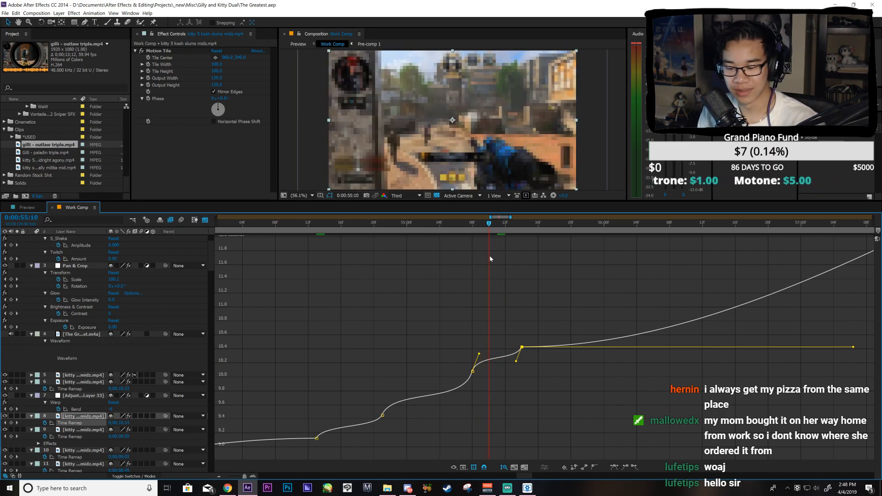
key(Page_Up)
key(Page_Down)
key(Page_Down)
key(Page_Down)
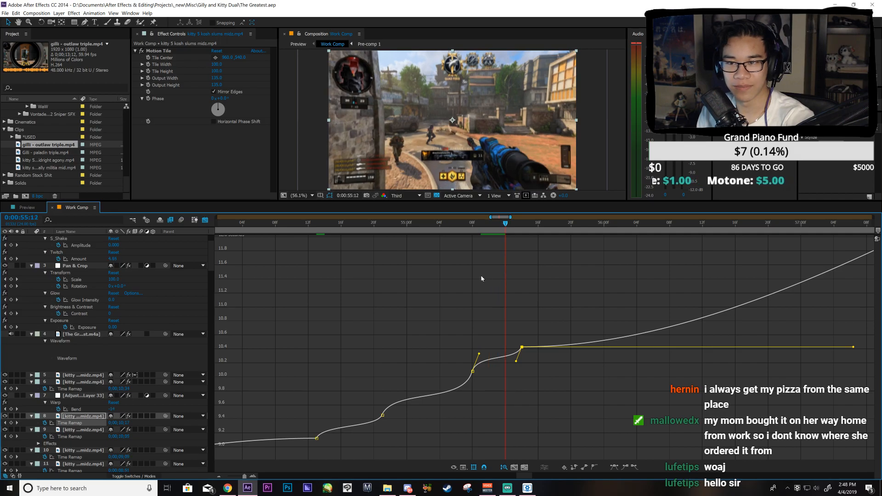
Step: Trim the Warp adjustment layer to start at 0:00:55:08, move its first Bend keyframe to that frame, and save
key(shift+F3)
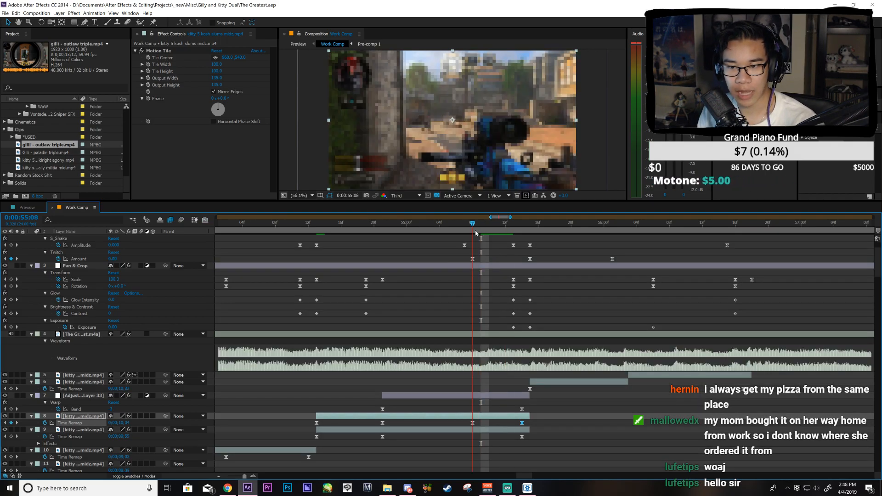
key(Page_Up)
click(471, 398)
key(alt+bracketleft)
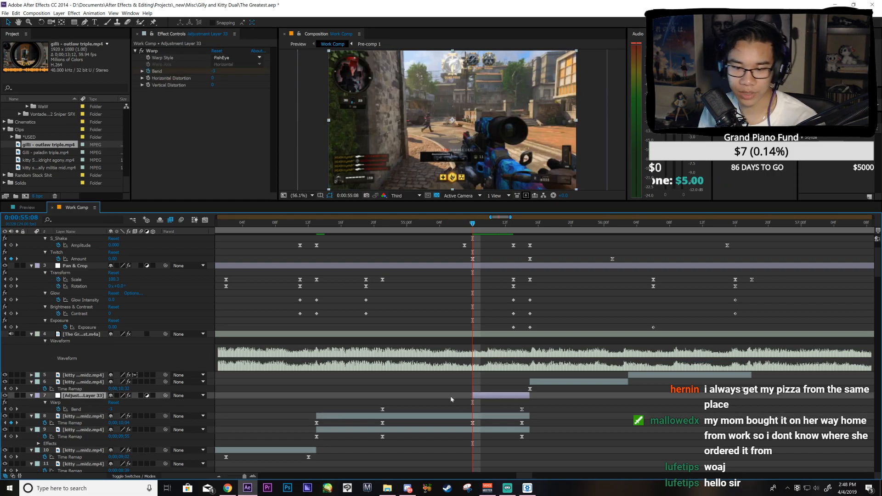
drag(383, 409, 473, 410)
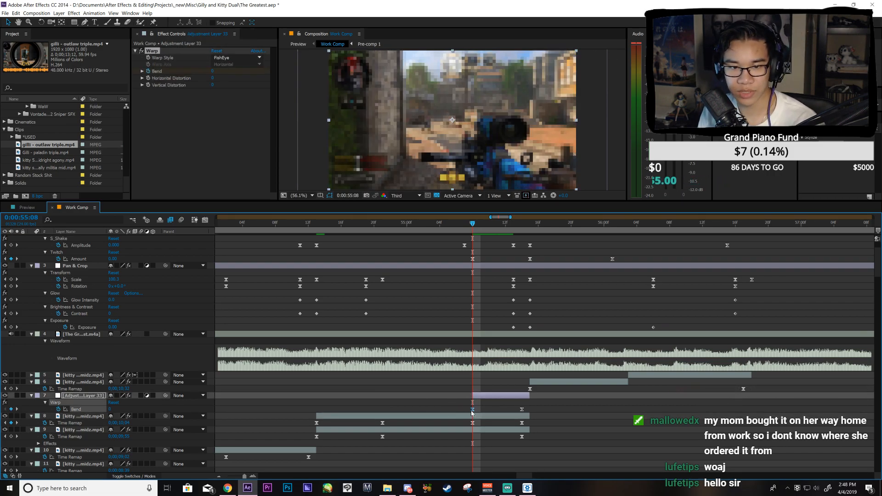
key(ctrl+s)
Step: Steepen the end of the Warp Bend curve in the Graph Editor, save the project, and scrub the result
click(205, 220)
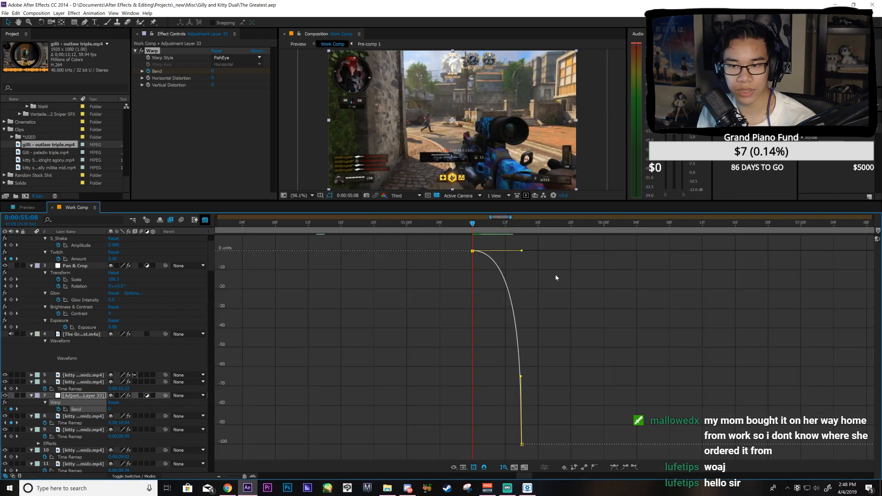
drag(521, 377, 560, 272)
key(ctrl+s)
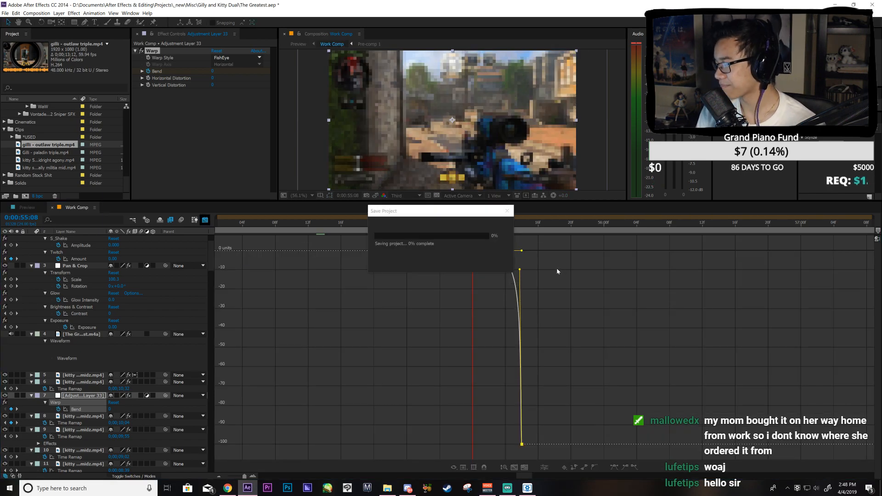
drag(471, 226, 501, 293)
Step: Copy the Pan & Crop Transform, Glow and Contrast keyframes from 0:00:54:19, paste them at 0:00:55:08, shift them two frames earlier, and save
click(206, 221)
drag(440, 223, 472, 284)
drag(395, 278, 351, 322)
key(ctrl+c)
key(ctrl+v)
key(alt+Left)
key(alt+Left)
key(ctrl+s)
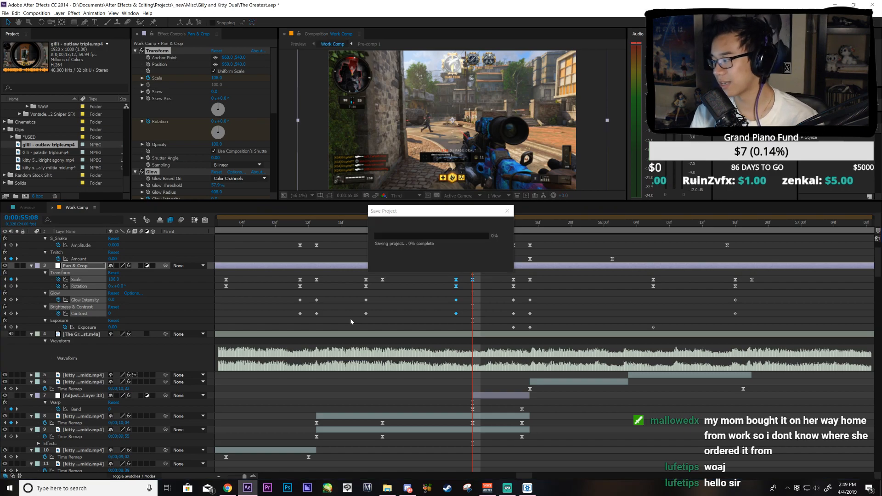
Step: Select the Pan & Crop layer's ending Scale keyframes together in the Graph Editor, adjust their easing, and save the project
click(384, 309)
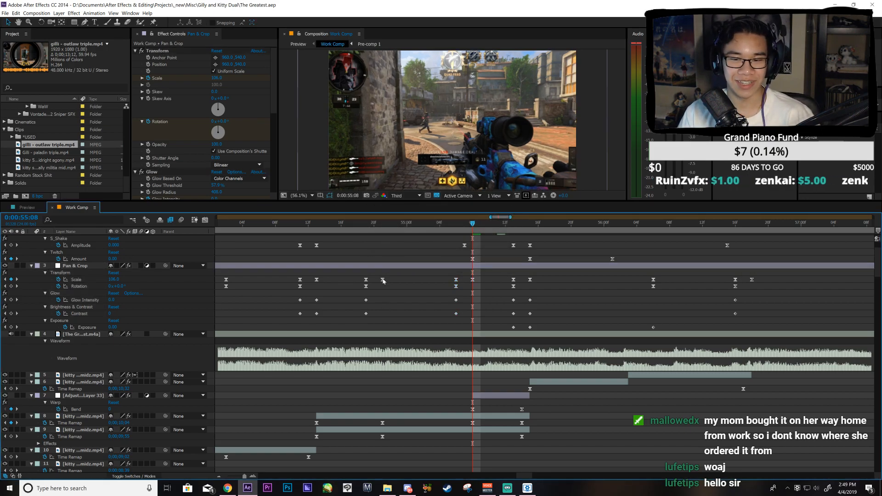
key(minus)
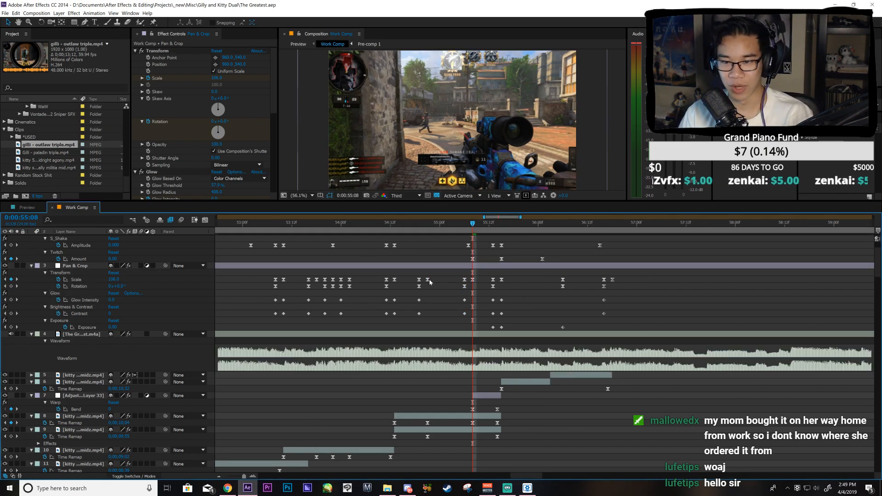
click(427, 279)
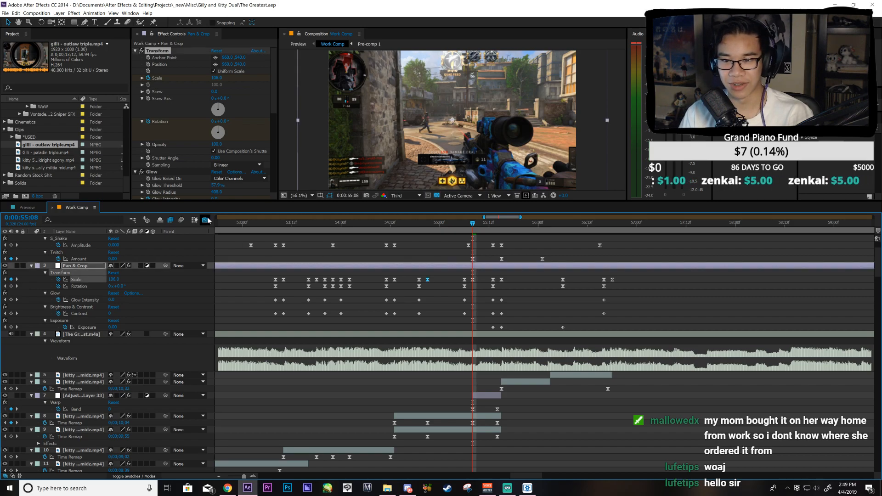
click(205, 220)
drag(680, 418, 178, 204)
click(206, 222)
click(206, 221)
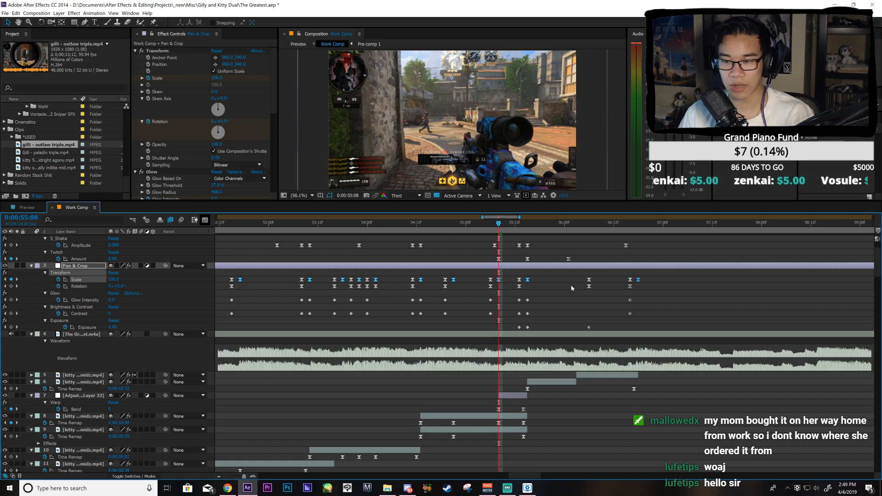
key(ctrl+s)
Step: Scrub the edited section and play it back in the Preview composition
drag(478, 224, 527, 312)
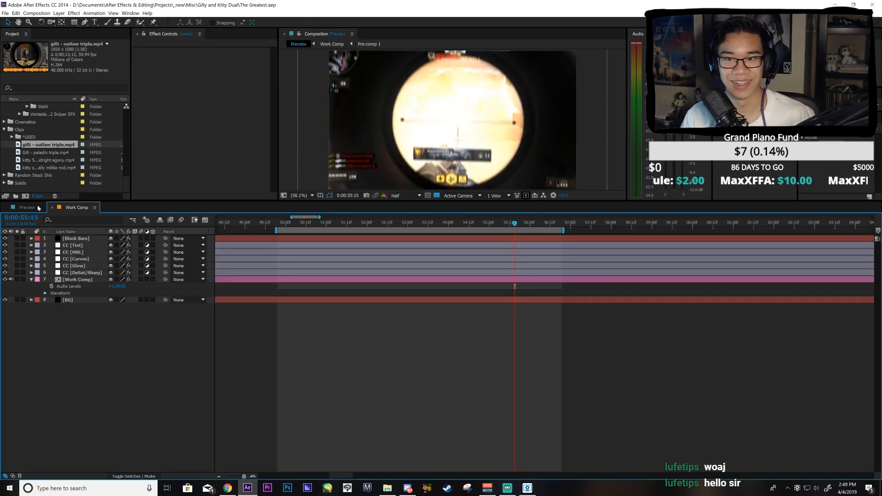
click(26, 207)
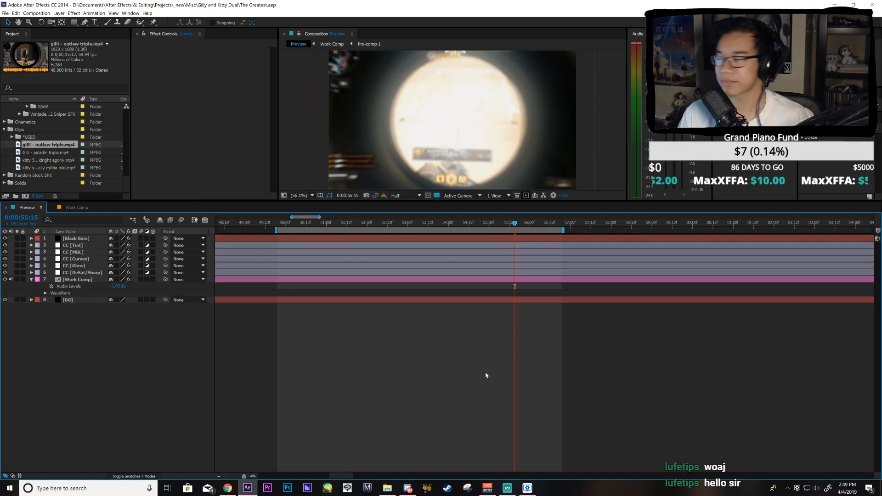
key(space)
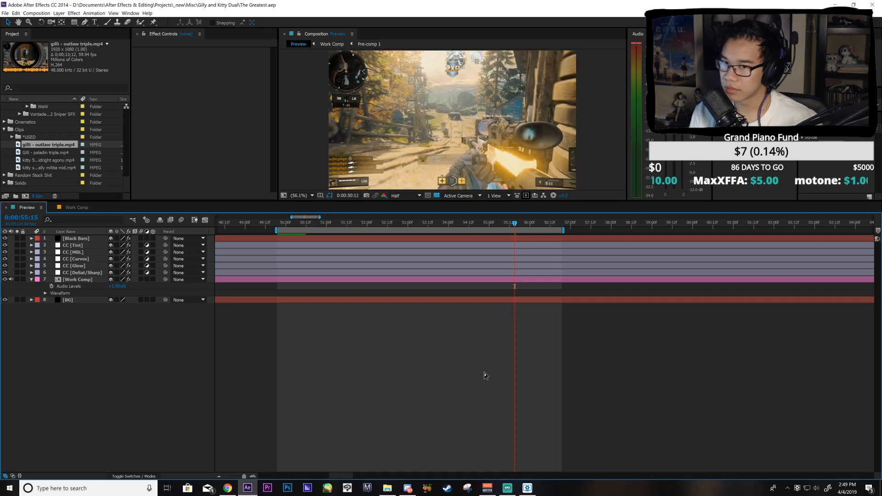
Step: In Work Comp, move the Blur layer's last S_Flicker Amplitude keyframe to 0:00:51:14
click(74, 207)
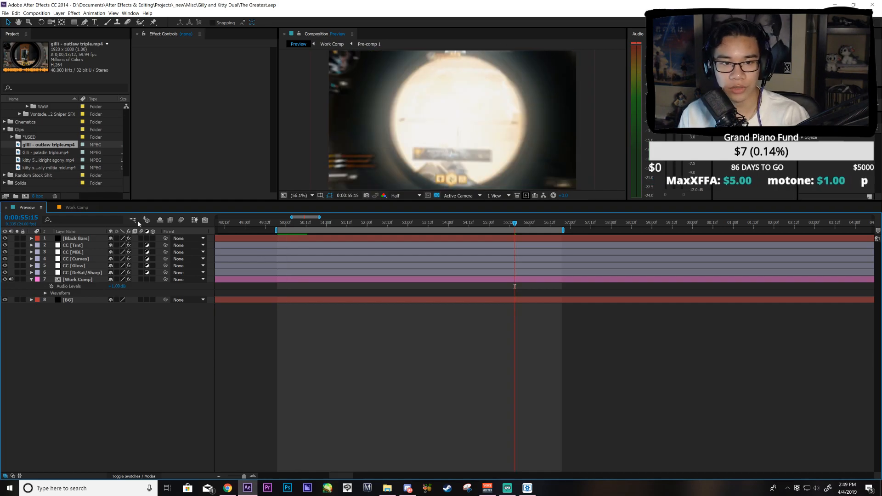
scroll(465, 225, up, 2)
drag(488, 218, 478, 223)
click(343, 228)
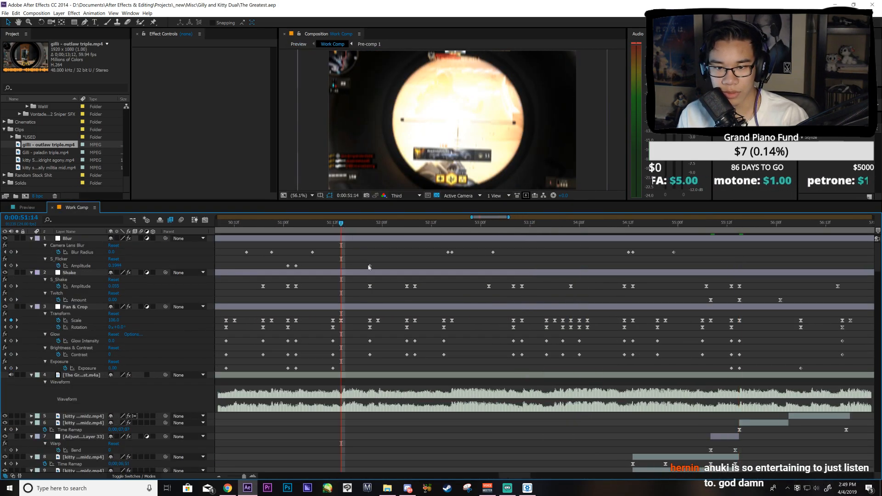
drag(370, 265, 341, 266)
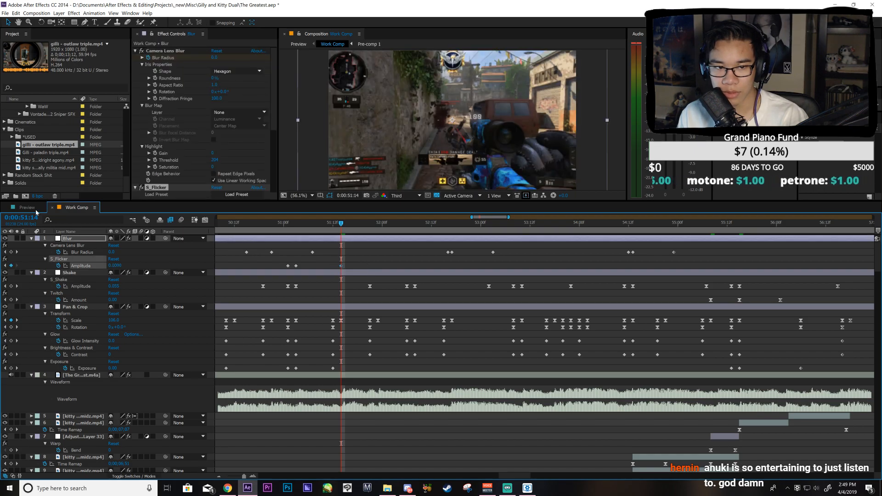
Step: Play the Preview composition to review the full work area, and scrub to 0:00:53:06 to inspect the clip there
click(35, 209)
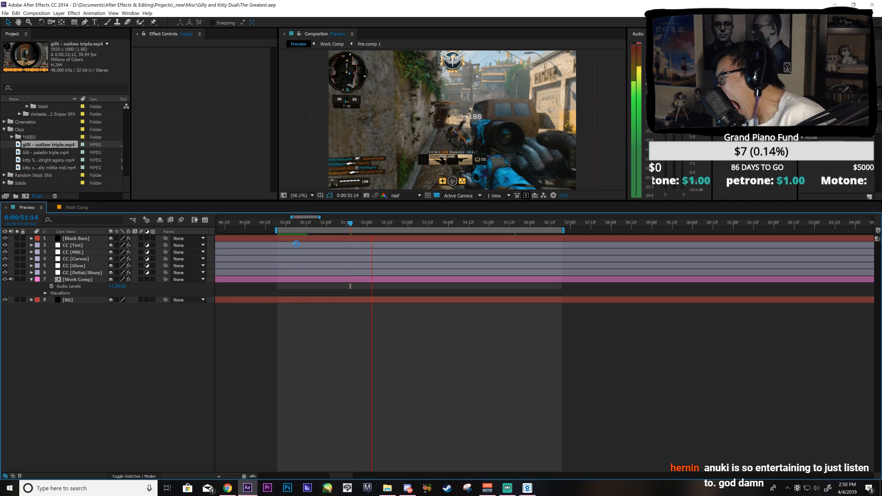
key(space)
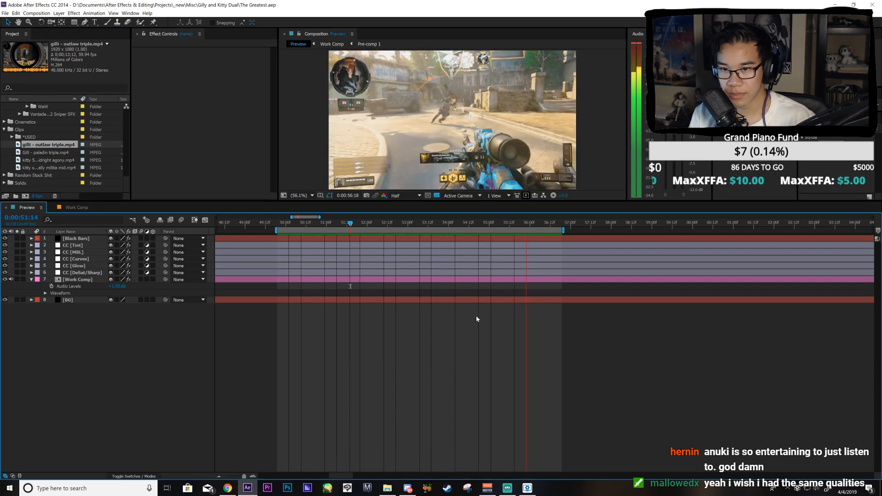
key(space)
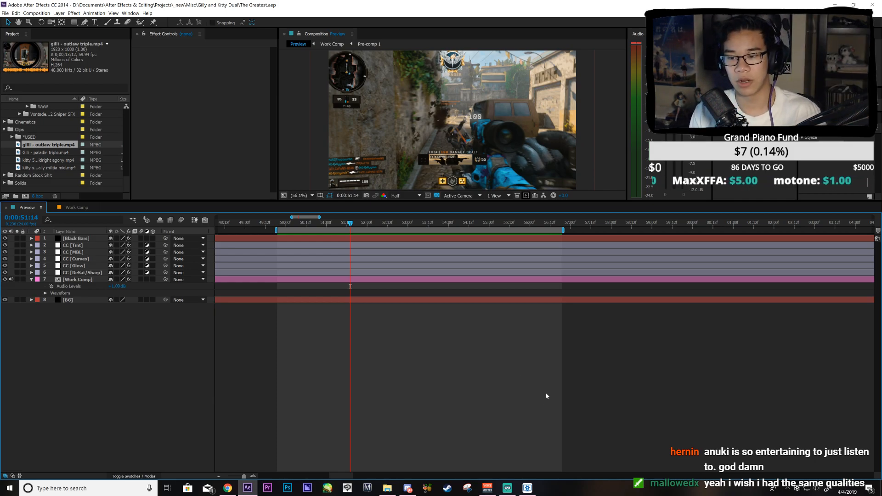
key(space)
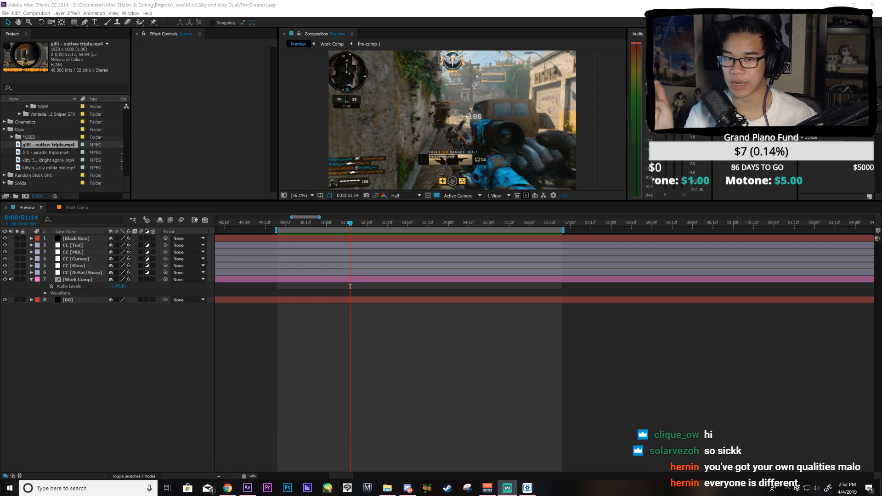
click(349, 224)
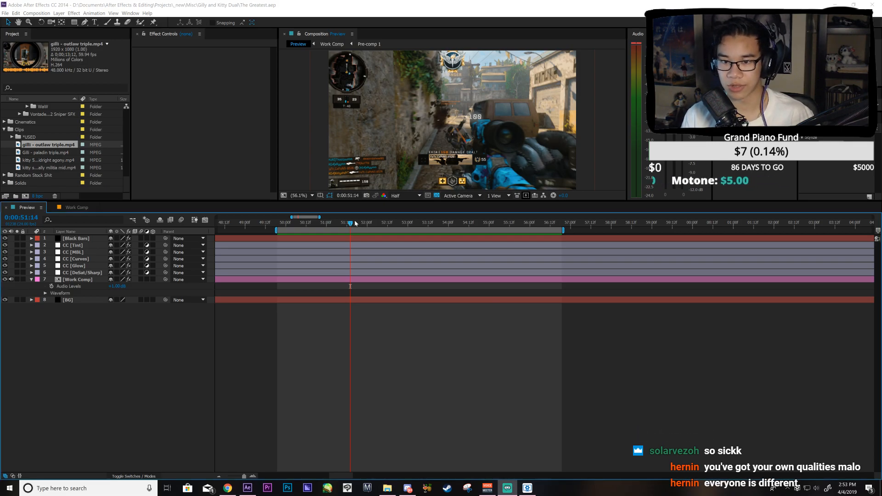
key(space)
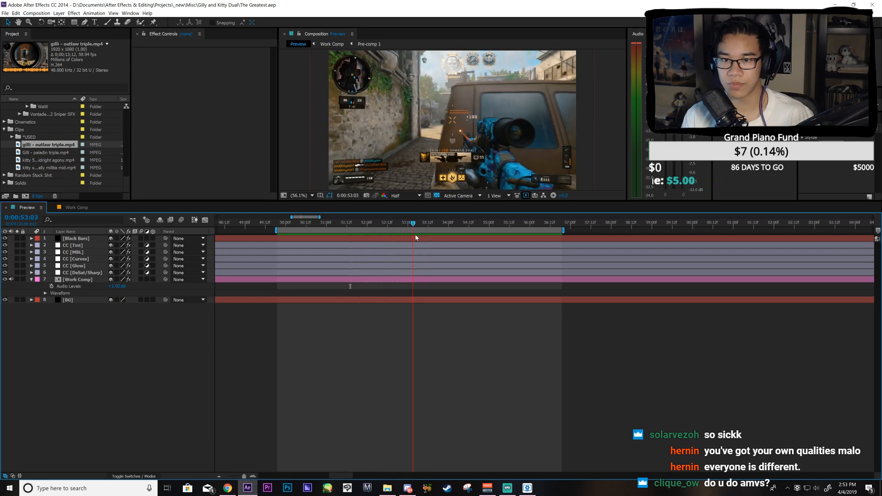
drag(379, 236, 418, 240)
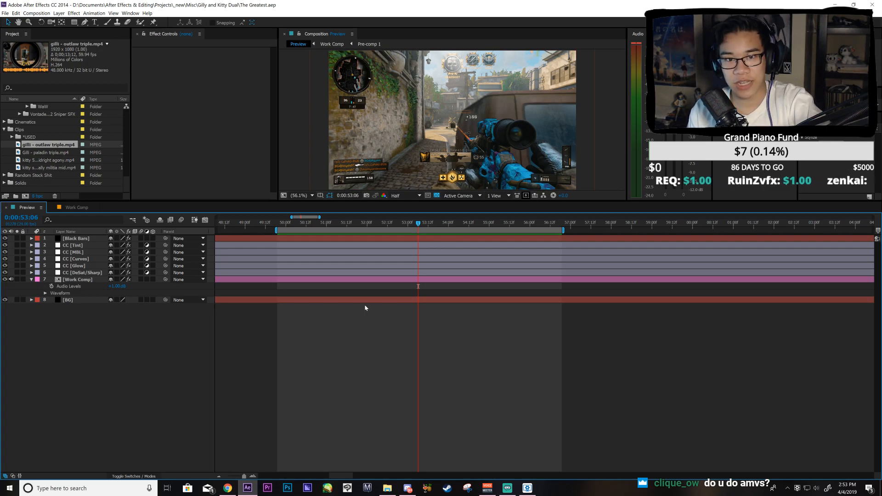
drag(317, 220, 310, 219)
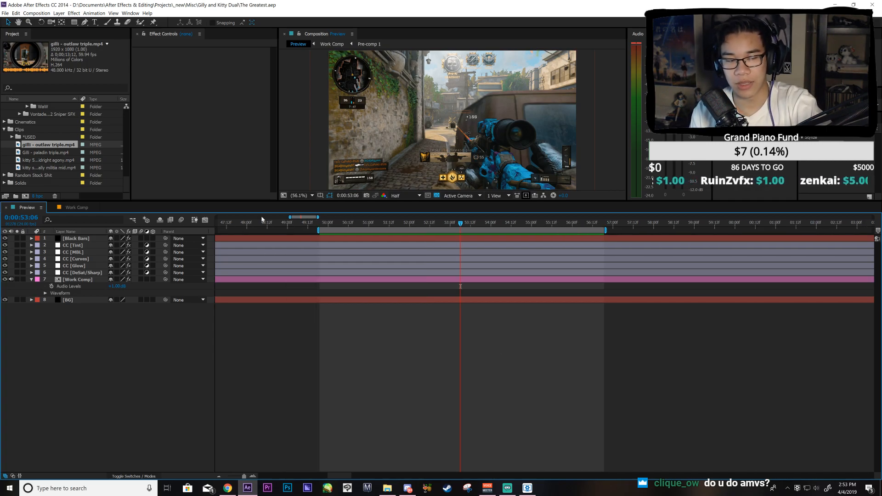
Step: Set the Work Comp time to 0:00:56:18, where the last clip ends, and open the gilli - outlaw triple.mp4 footage for viewing
click(76, 207)
drag(502, 217, 547, 229)
click(550, 229)
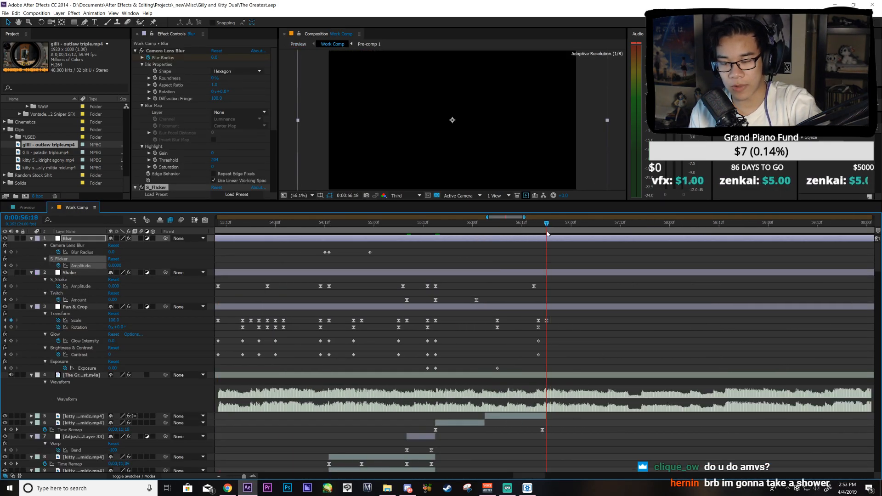
click(584, 291)
click(58, 159)
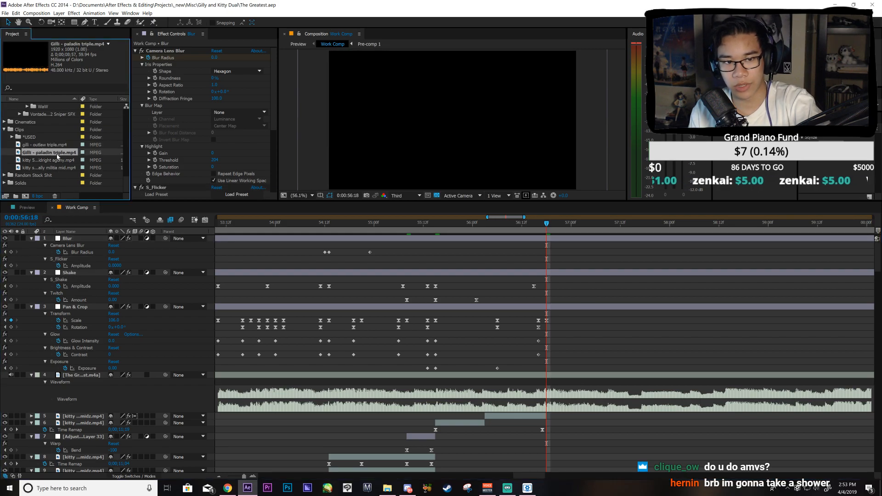
click(59, 147)
click(59, 153)
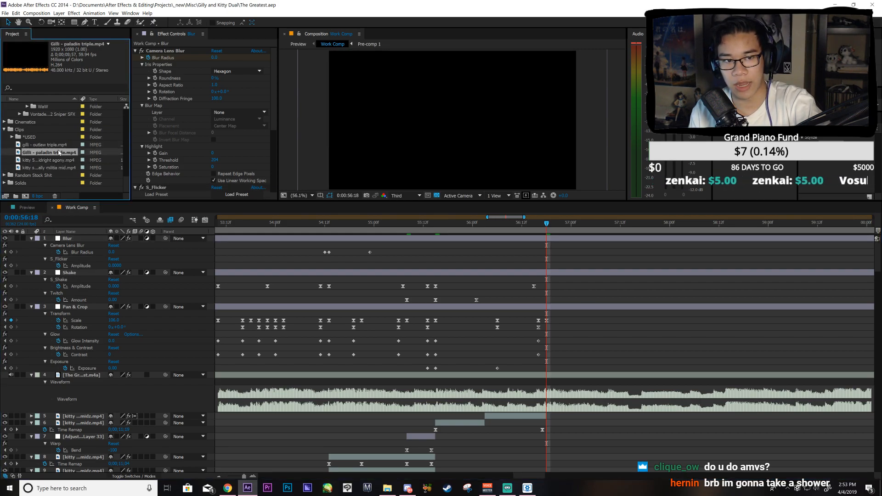
click(63, 161)
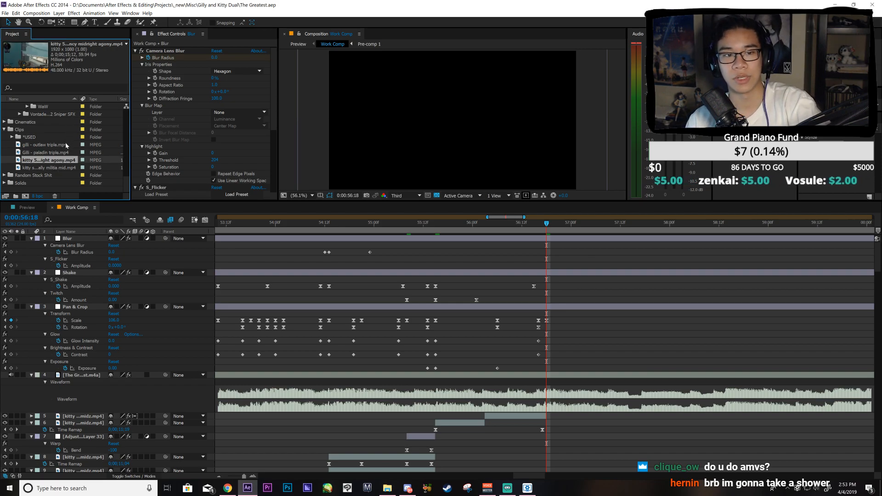
double_click(66, 145)
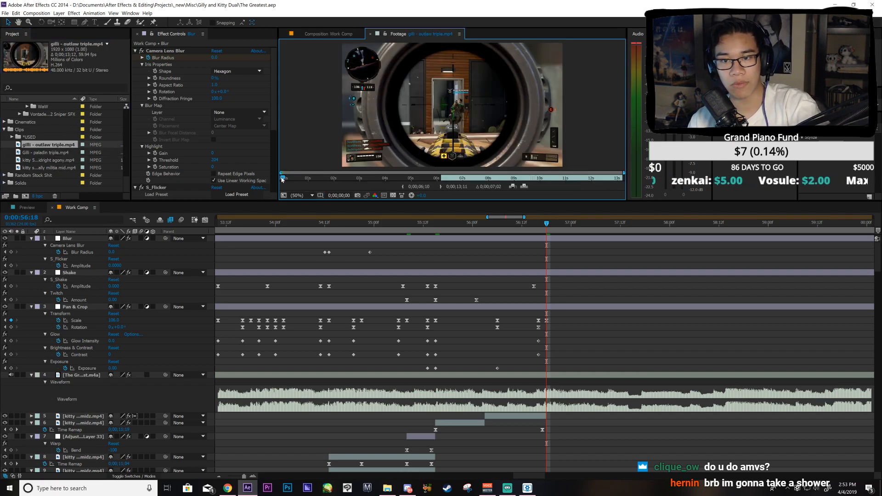
Step: Close the outlaw triple footage, check the Work Comp edit around 0:00:55:06, and return the time to 0:00:56:18
click(371, 34)
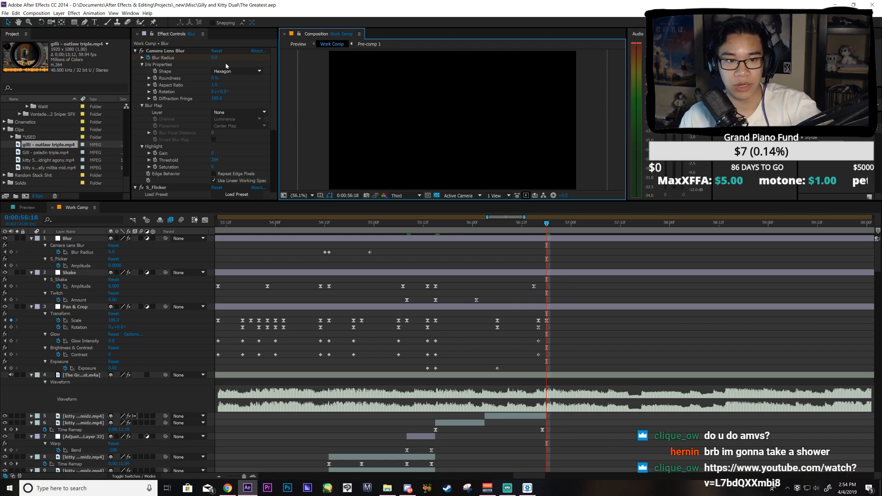
click(52, 153)
click(59, 160)
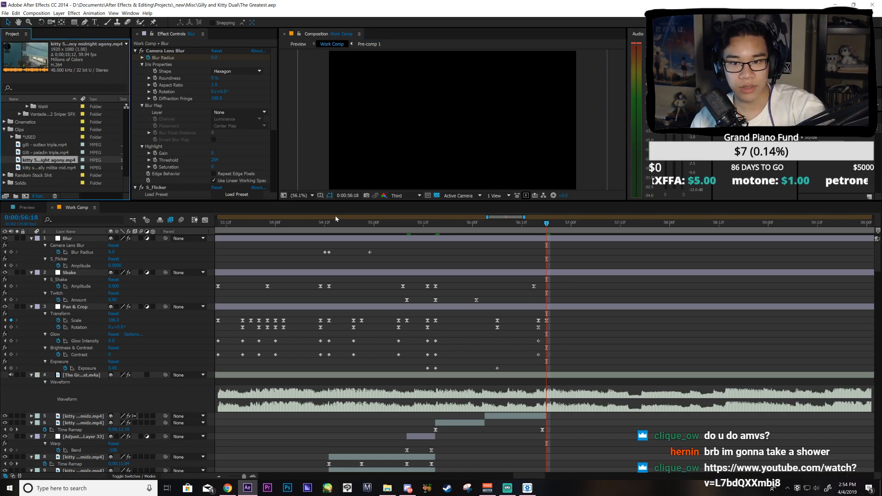
drag(409, 230, 710, 313)
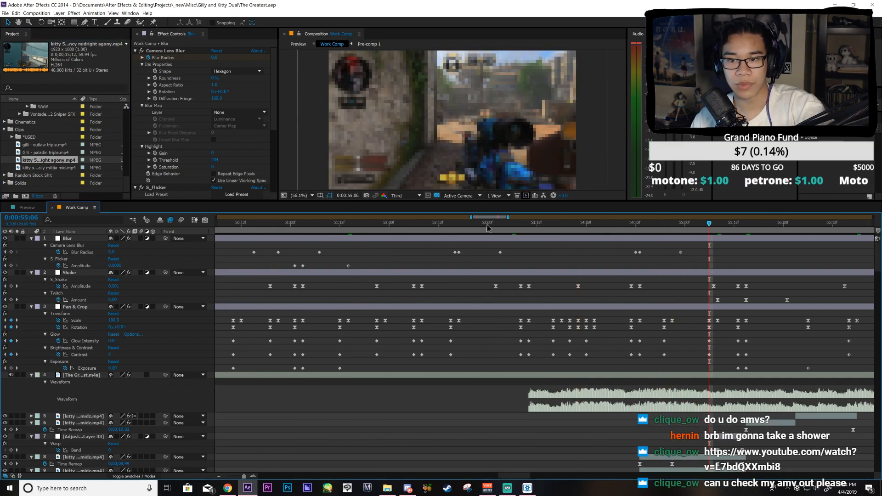
scroll(498, 224, right, 5)
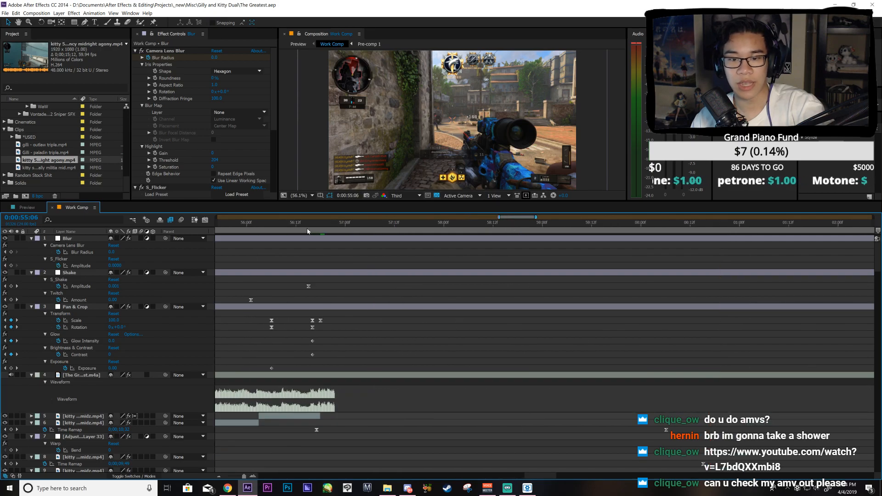
click(324, 226)
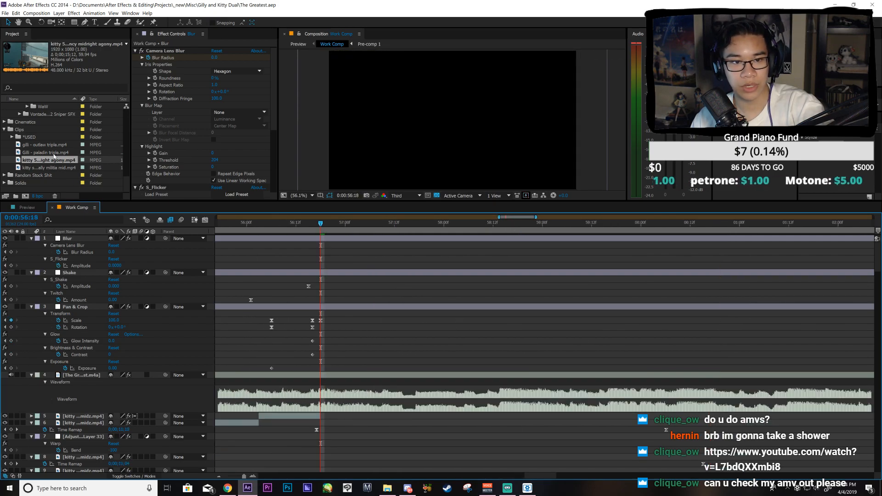
Step: Compare the four unused gameplay clips in the Clips folder by their thumbnails to find a candidate for the next section
click(55, 153)
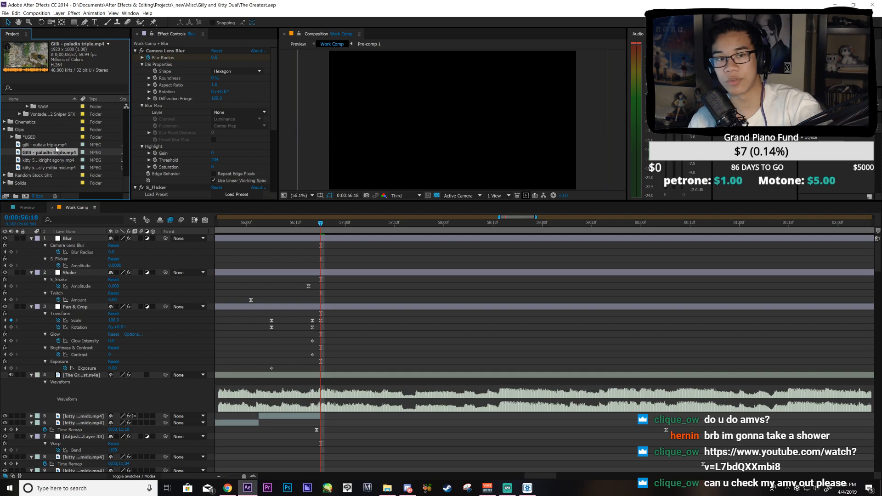
click(68, 168)
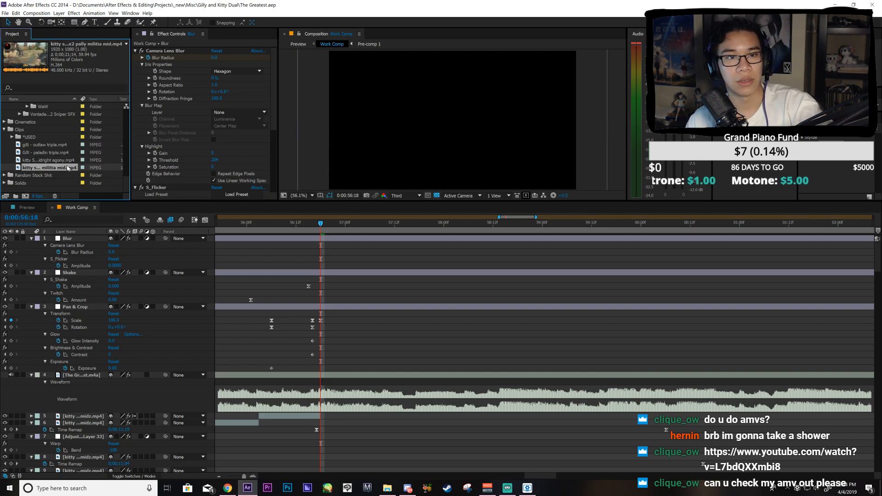
click(70, 161)
click(66, 152)
click(67, 146)
click(67, 153)
click(68, 146)
click(66, 154)
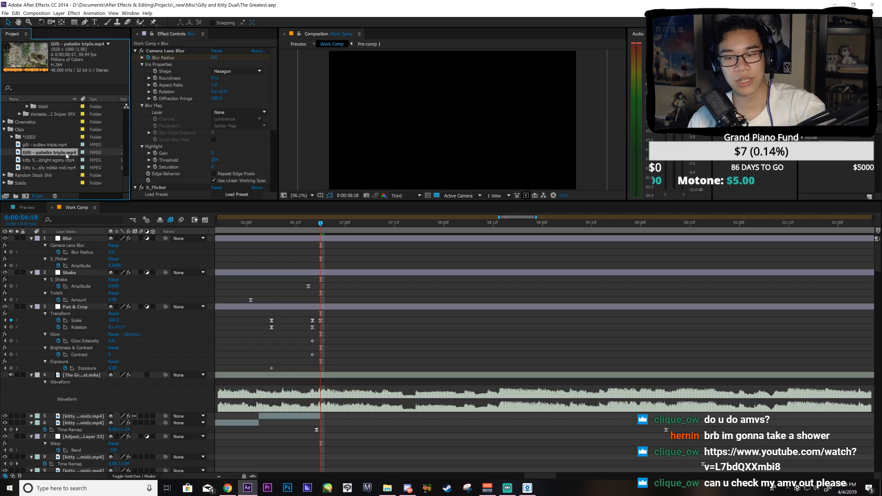
click(67, 146)
click(67, 153)
click(67, 146)
click(69, 154)
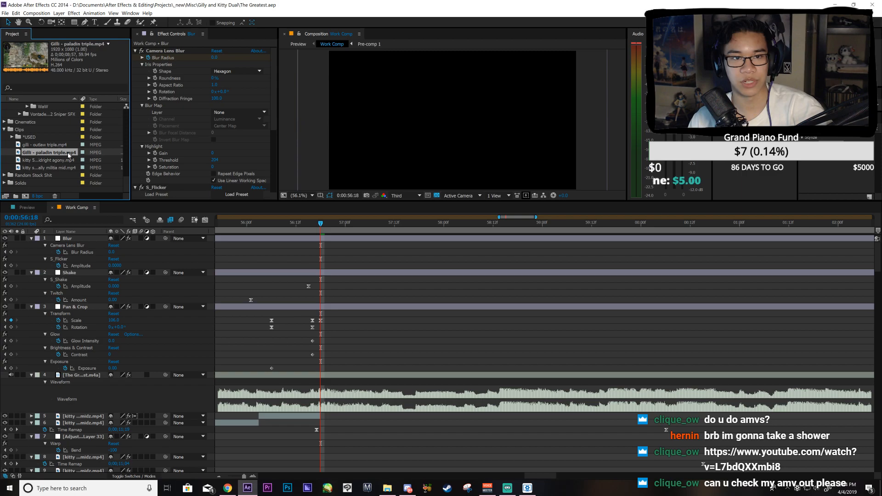
click(66, 145)
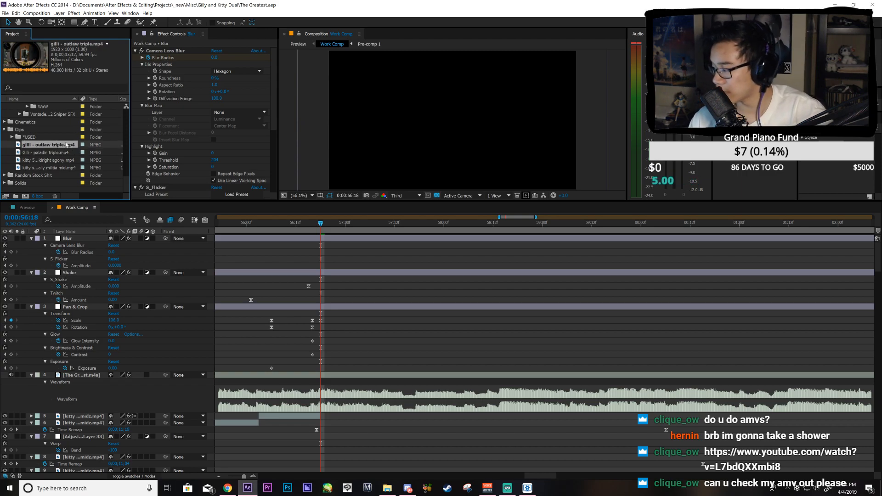
click(60, 153)
click(59, 146)
click(60, 159)
click(60, 152)
Step: Listen to the song from 0:00:56:18 and set the Work Comp time to the beat at 0:00:58:14
click(348, 286)
key(KP_Decimal)
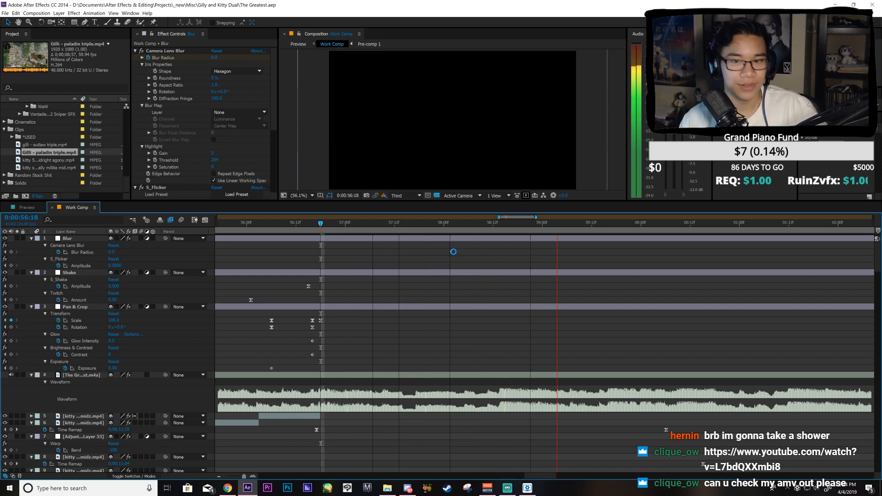
click(504, 225)
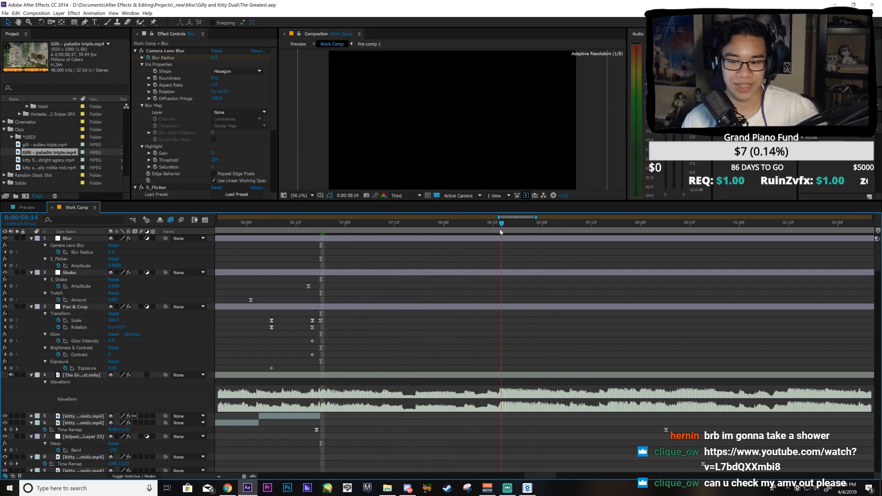
Step: Compare the unused clips, open the Gilli - paladin triple.mp4 footage, and scrub it to the scoped shot at 0;00;04;02 before closing it
click(36, 145)
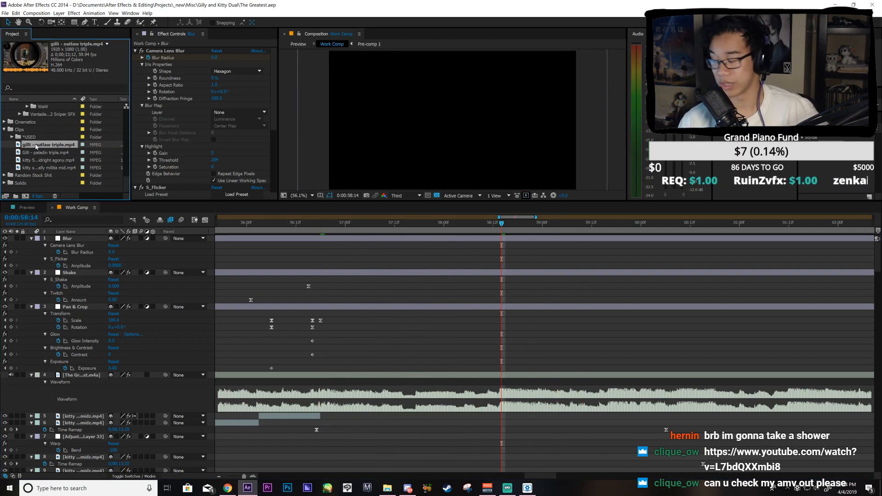
key(Down)
click(58, 146)
click(59, 153)
click(59, 161)
double_click(66, 154)
drag(299, 176, 436, 213)
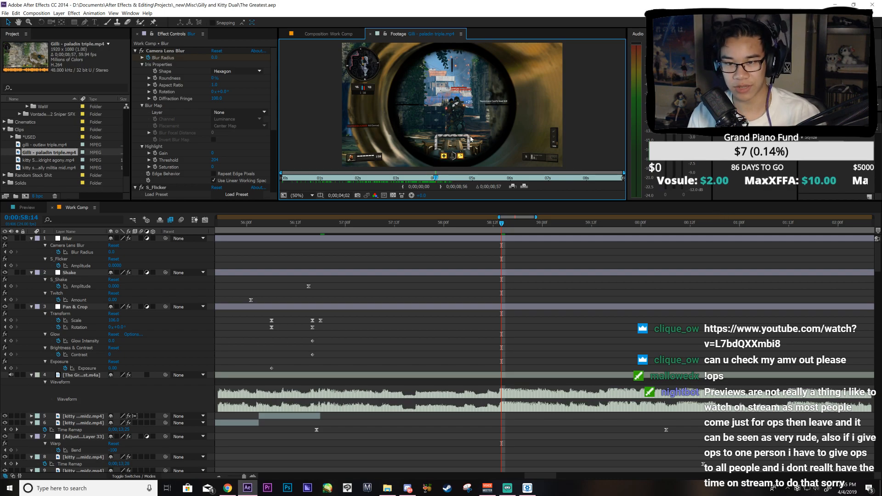
click(372, 36)
Step: View the gilli - outlaw triple.mp4 footage once more, close it, and compare it with the other unused clips in the folder
click(60, 145)
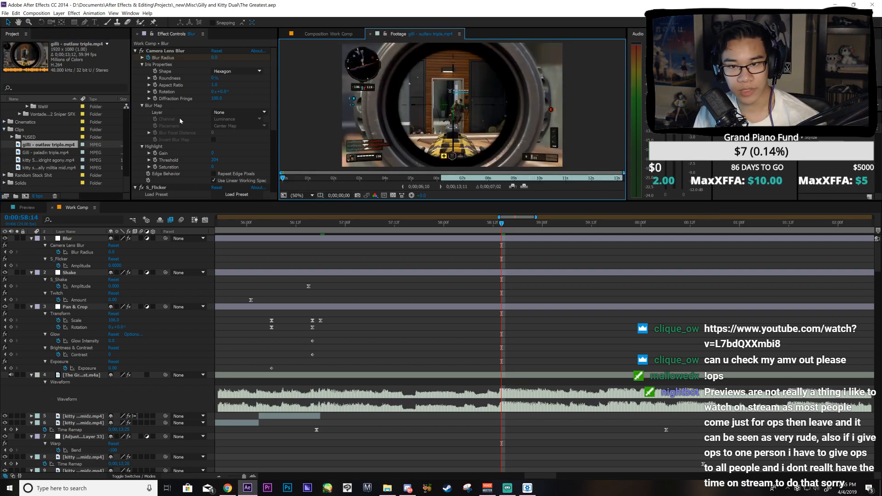
click(50, 153)
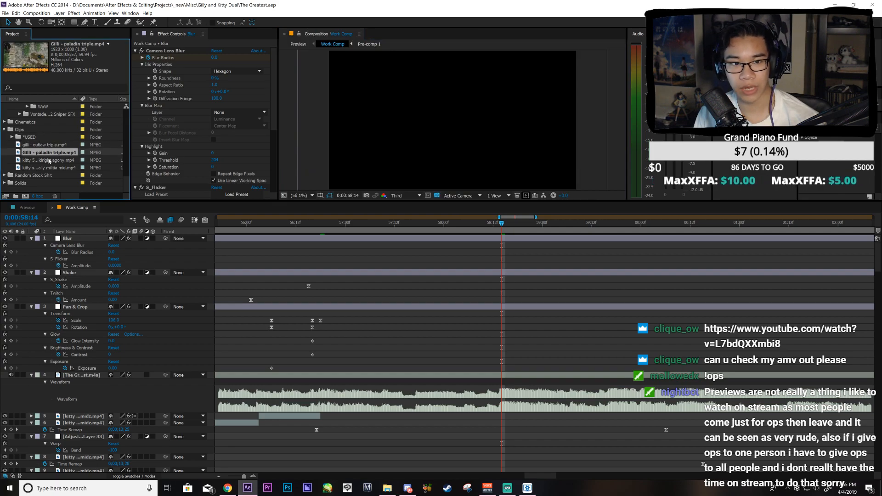
click(58, 159)
click(61, 152)
click(62, 145)
click(63, 153)
click(65, 160)
click(65, 154)
click(66, 146)
click(67, 153)
click(68, 160)
click(68, 145)
click(68, 152)
click(69, 160)
click(69, 168)
click(69, 160)
click(69, 153)
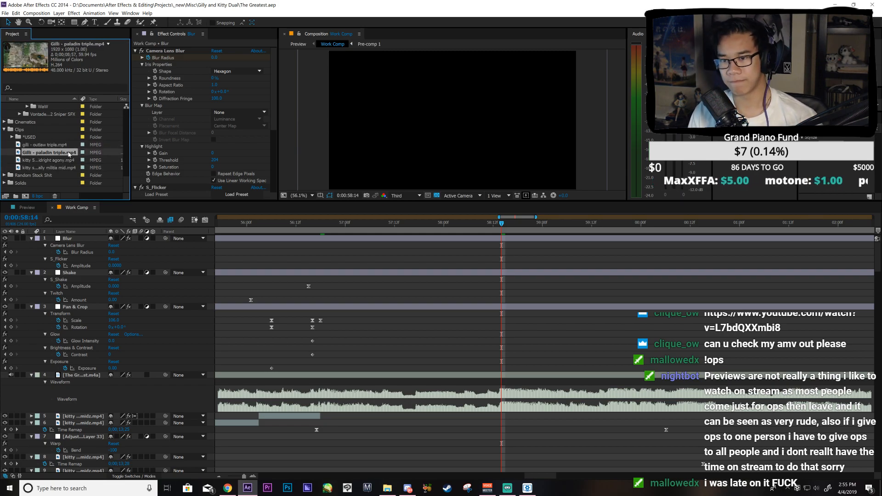
click(69, 146)
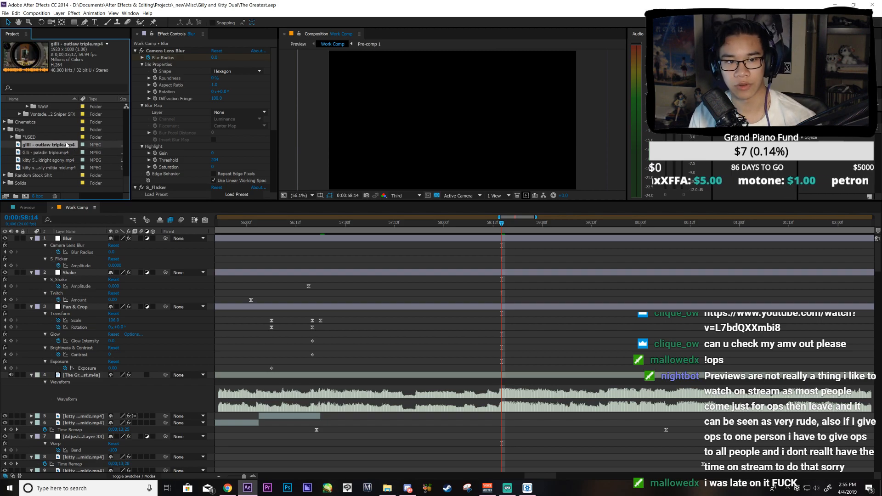
Step: Reopen the Gilli - paladin triple.mp4 footage and locate the firing frame at 0;00;04;03
double_click(69, 153)
drag(398, 179, 438, 188)
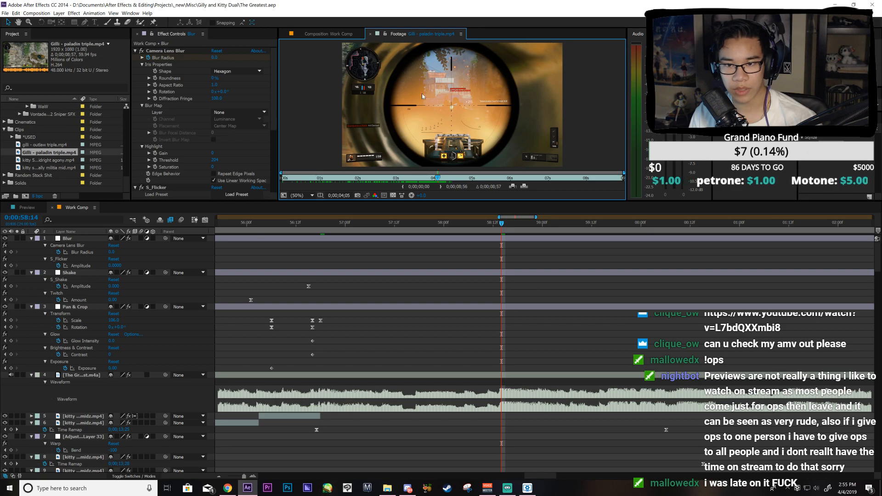
drag(436, 180, 435, 180)
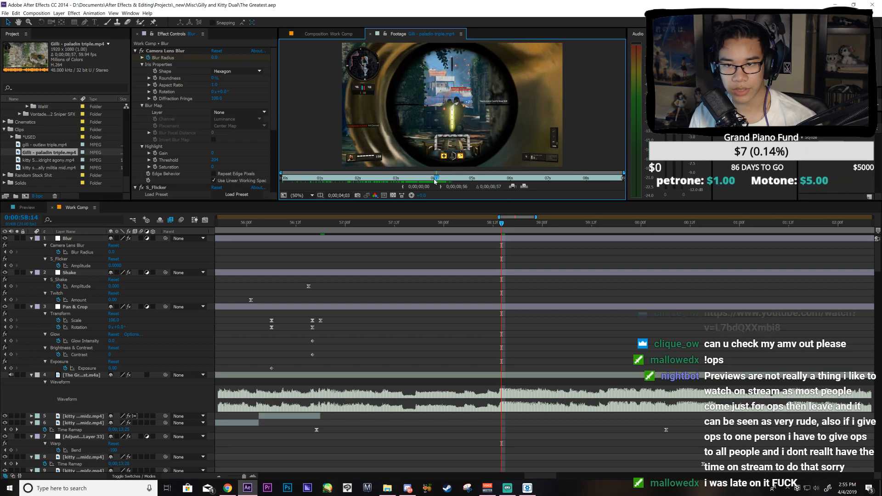
Step: Add Gilli - paladin triple.mp4 to Work Comp below the song layer, with its scoped shot starting at 0:00:58:14, and check the adjacent frames
click(371, 33)
click(55, 153)
drag(84, 383, 507, 417)
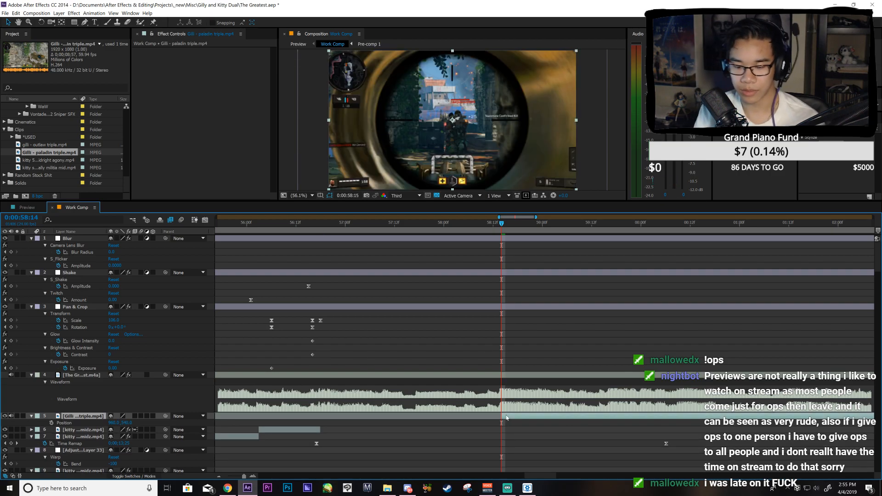
key(Page_Down)
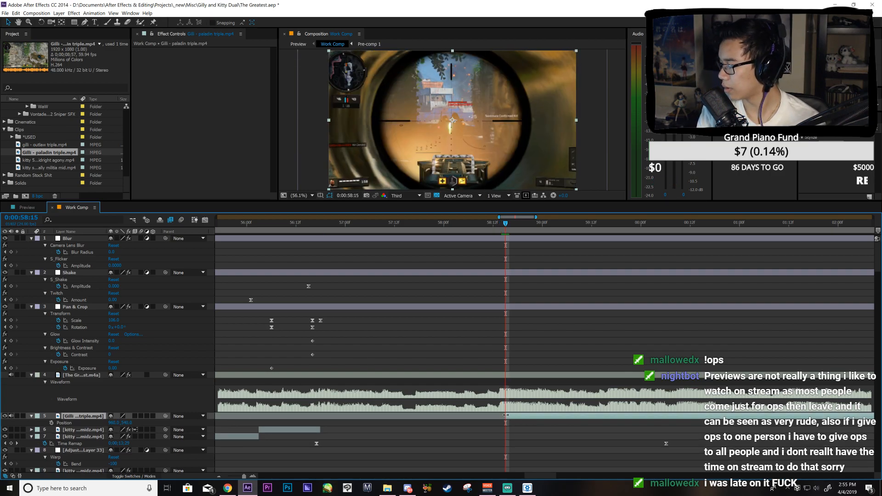
key(Page_Up)
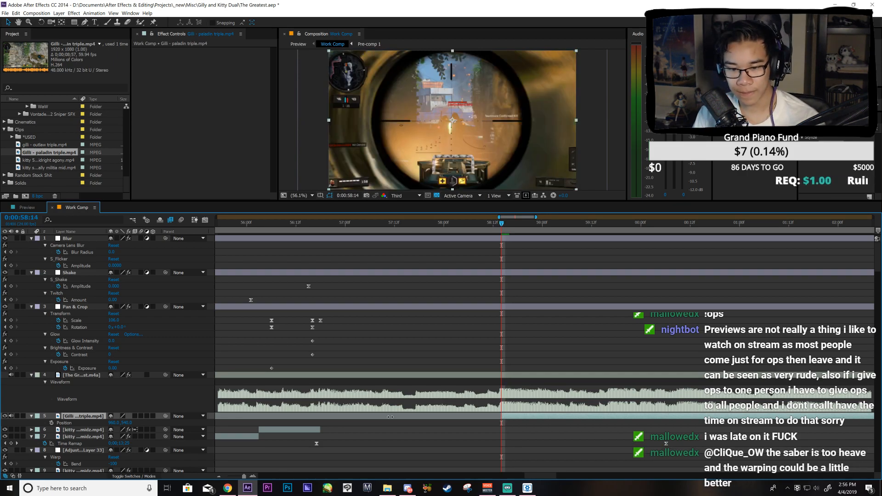
Step: Extend the paladin clip's start back to 0:00:56:18 and split the layer at 0:00:58:14
drag(390, 417, 323, 428)
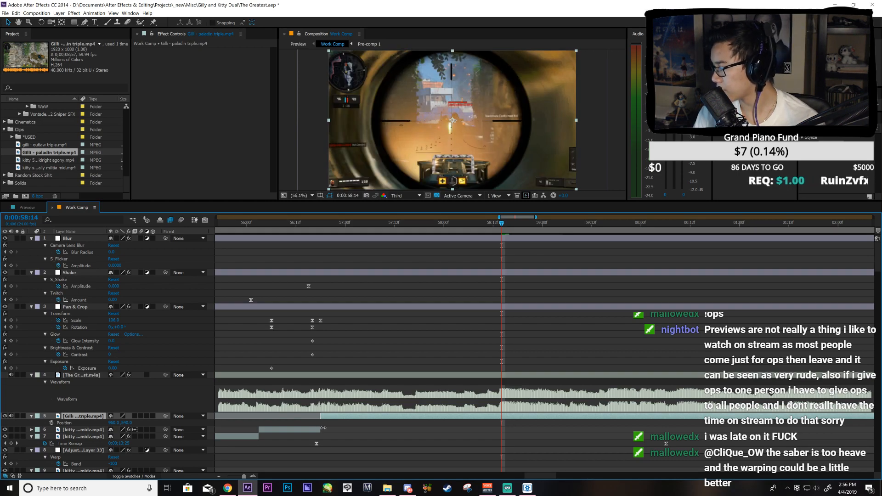
key(ctrl+shift+d)
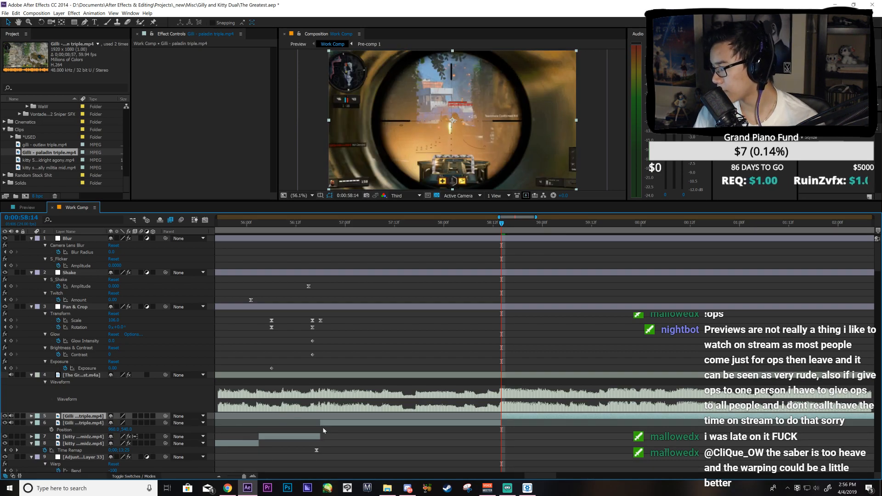
key(Page_Up)
Step: Select the first paladin segment, play it with the music from 0:00:56:18, and find the cut point at 0:00:58:05
click(478, 423)
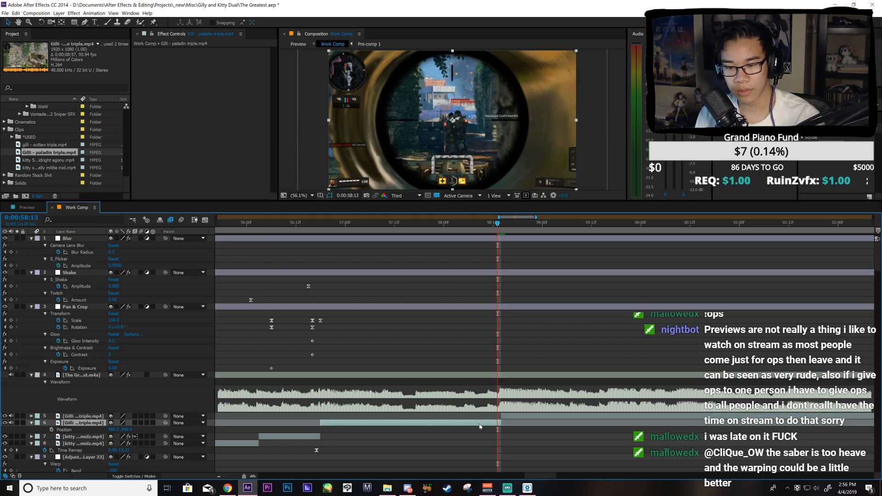
key(i)
key(KP_Decimal)
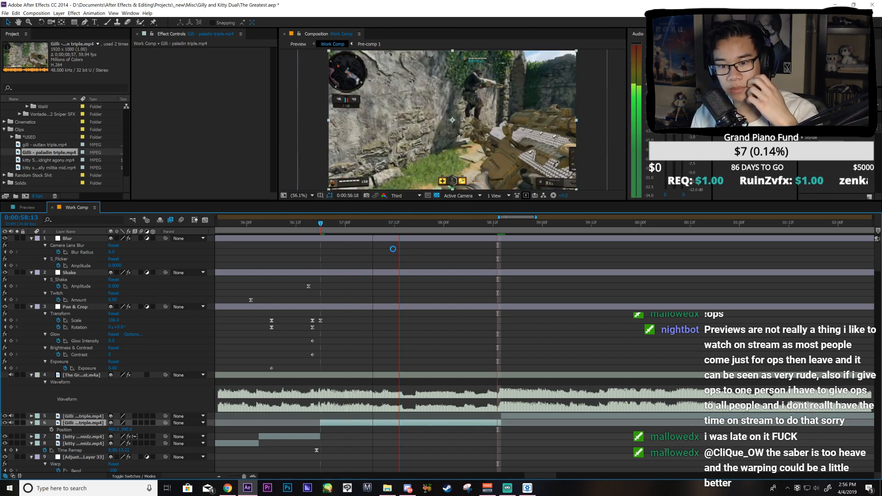
key(space)
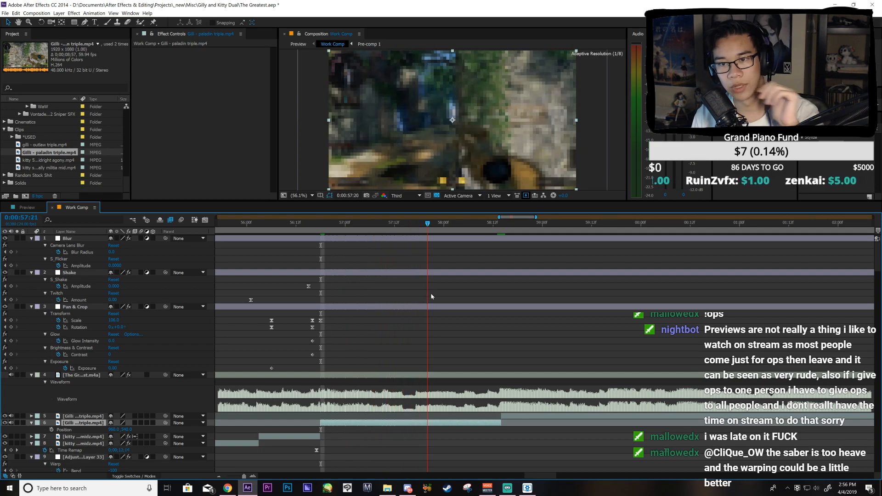
drag(462, 303, 462, 303)
key(KP_Decimal)
key(space)
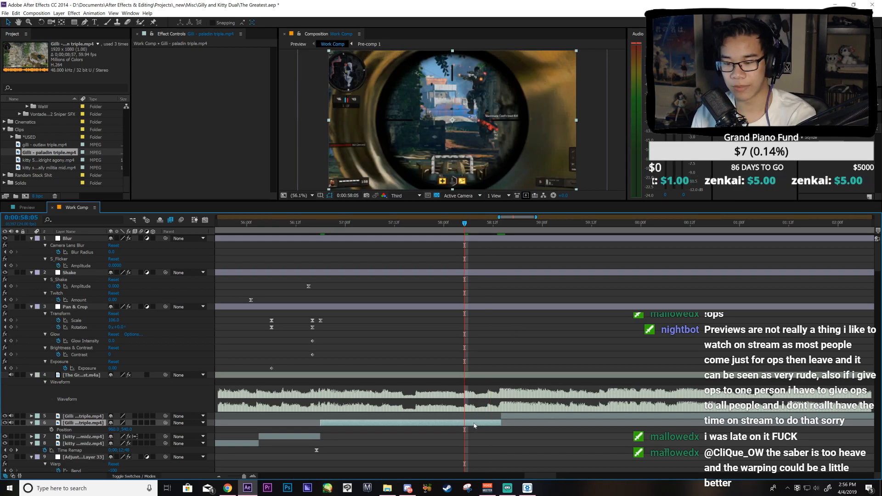
Step: Split the first paladin segment at 0:00:58:05, slip the footage inside the earlier part, and scrub around the cut to check it
key(ctrl+shift+d)
key(Page_Up)
drag(489, 430, 512, 433)
drag(438, 243, 462, 238)
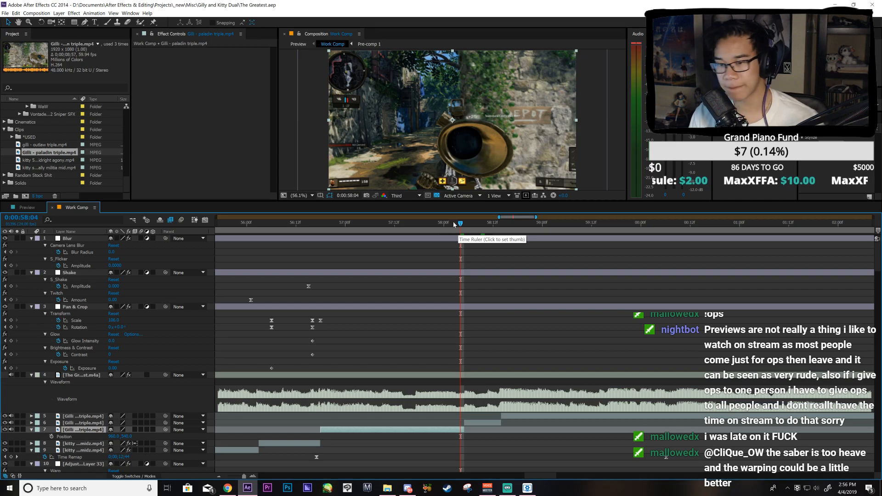
drag(459, 233, 547, 329)
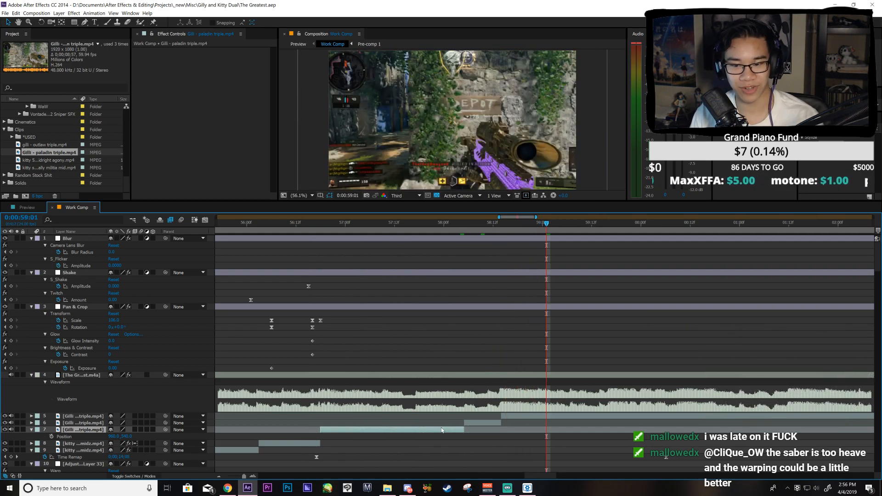
Step: Enable time remapping on the earliest paladin segment and add a Time Remap keyframe at its end, 0:00:58:05
key(o)
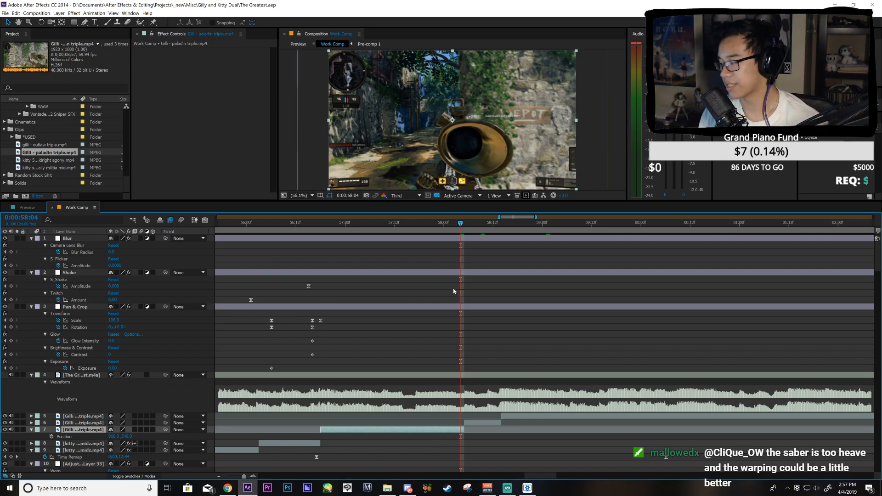
key(ctrl+alt+t)
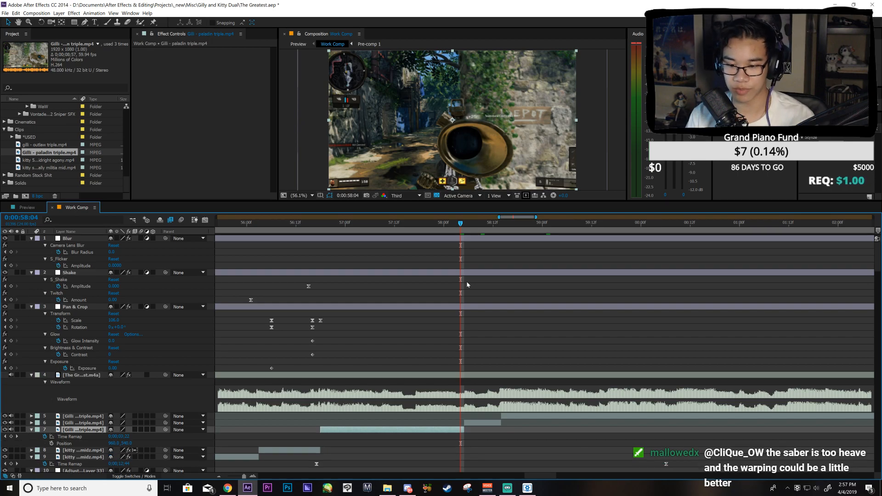
key(Page_Down)
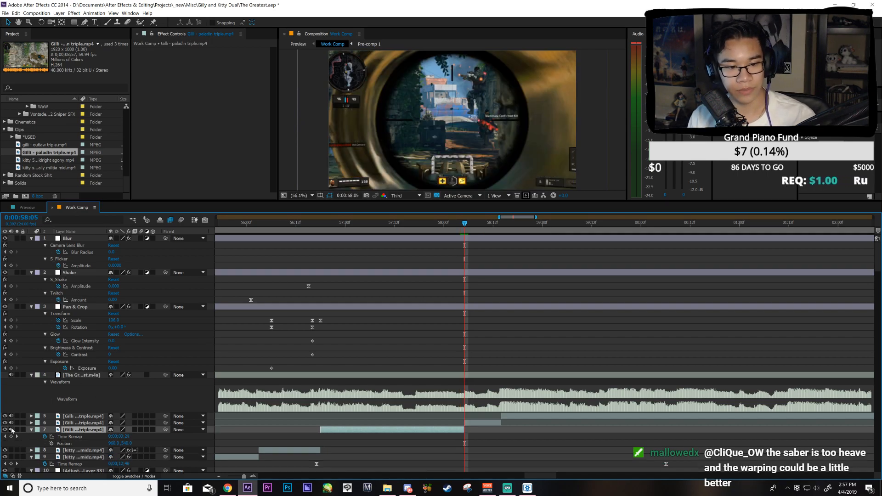
click(11, 437)
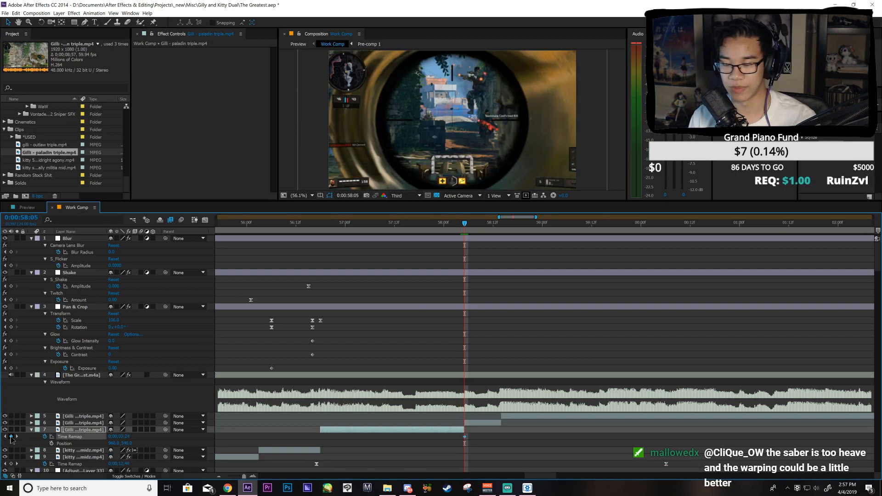
Step: Add a Time Remap keyframe at the earliest paladin segment's start, 0:00:56:18, save the project, and preview the music from there
click(6, 436)
key(ctrl+s)
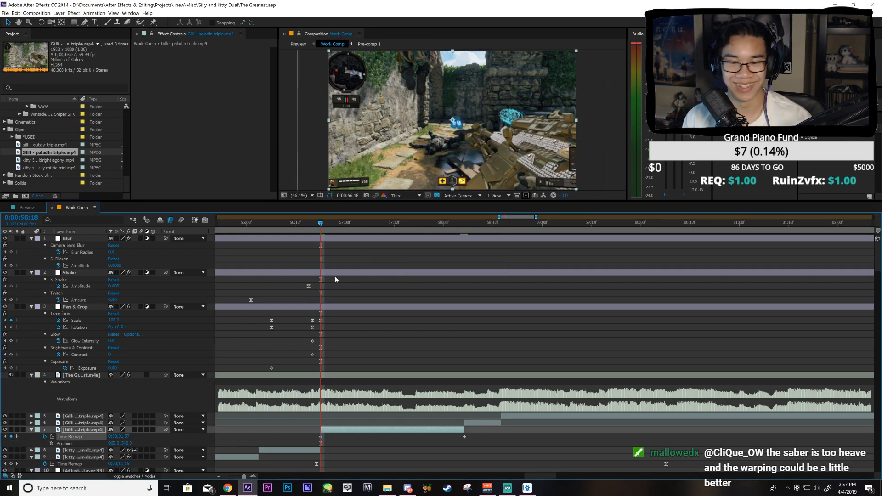
key(KP_Decimal)
drag(57, 153, 29, 137)
click(347, 430)
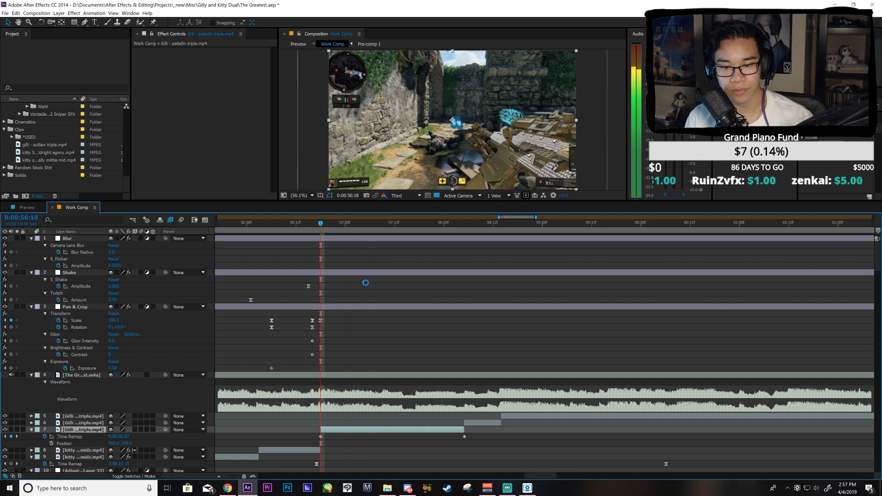
Step: Add Time Remap keyframes at 0:00:57:02, 0:00:57:09 and 0:00:57:17 on the earliest paladin segment
click(343, 224)
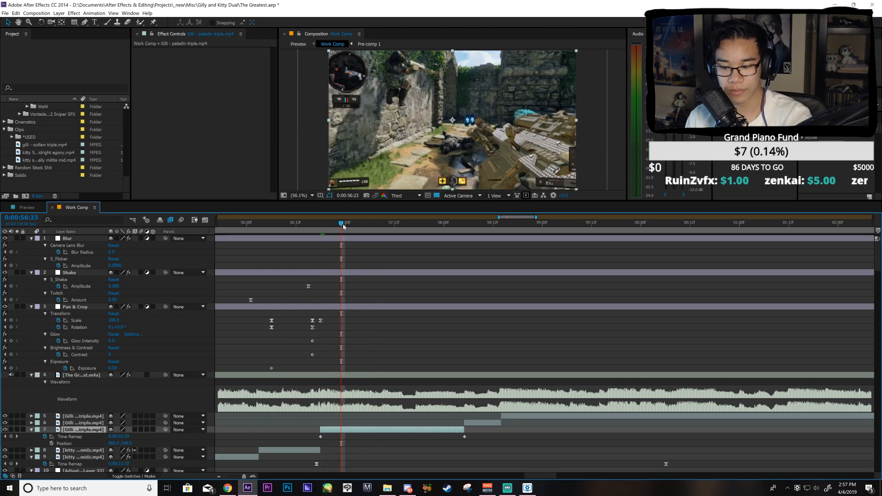
key(Page_Down)
key(Page_Down)
click(11, 437)
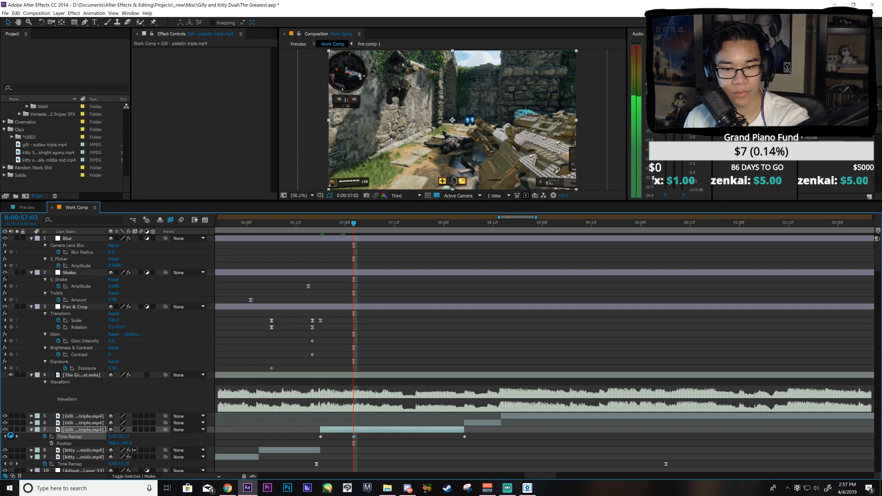
drag(379, 233, 384, 234)
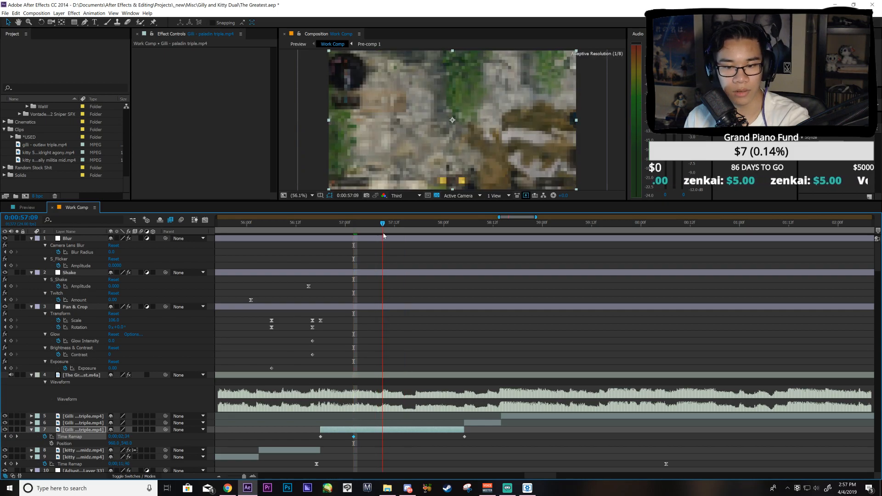
click(11, 437)
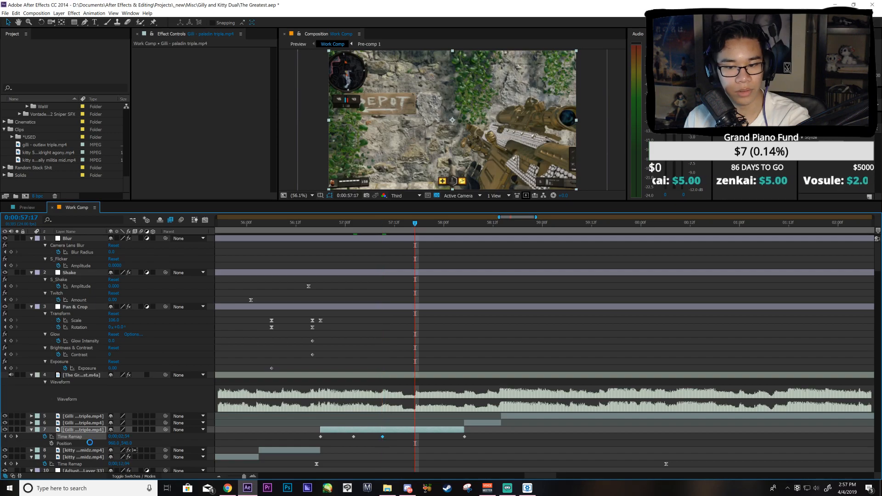
click(11, 436)
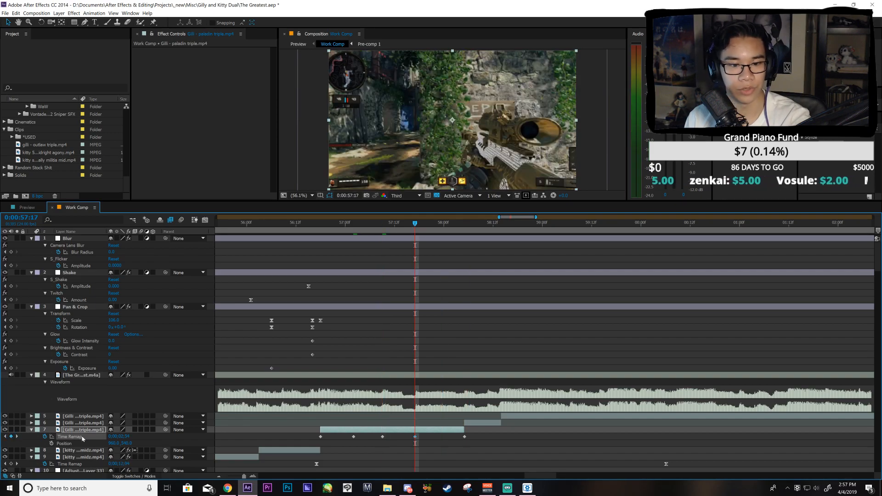
Step: Show the segment's eased Time Remap value graph and steepen the curve leaving the 0:00:56:18 keyframe and entering the 0:00:57:02 keyframe
click(205, 220)
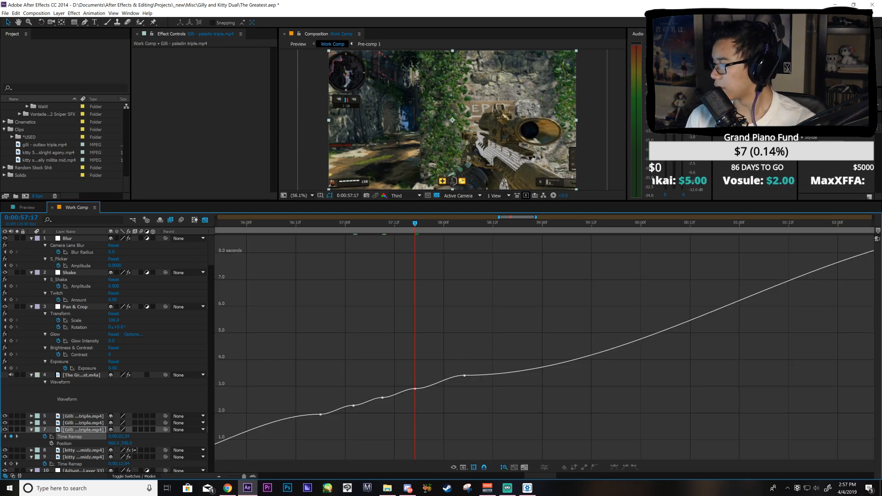
key(equal)
drag(519, 218, 517, 217)
key(ctrl+s)
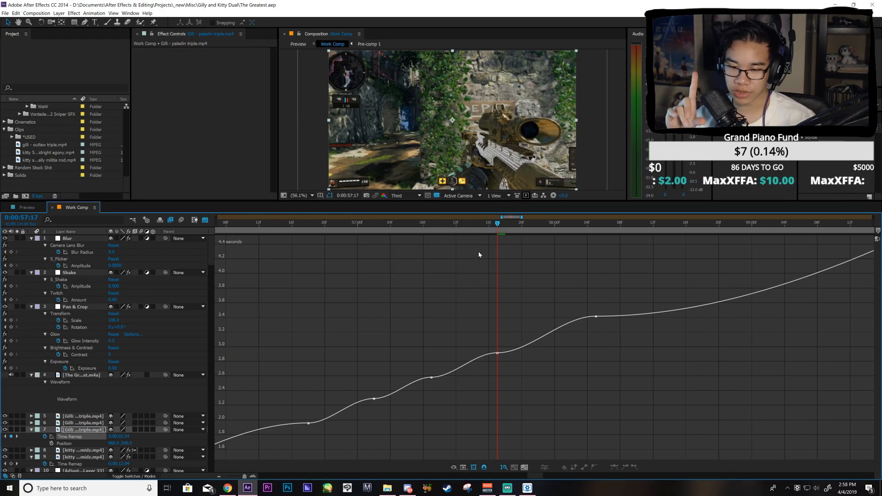
drag(339, 394, 304, 428)
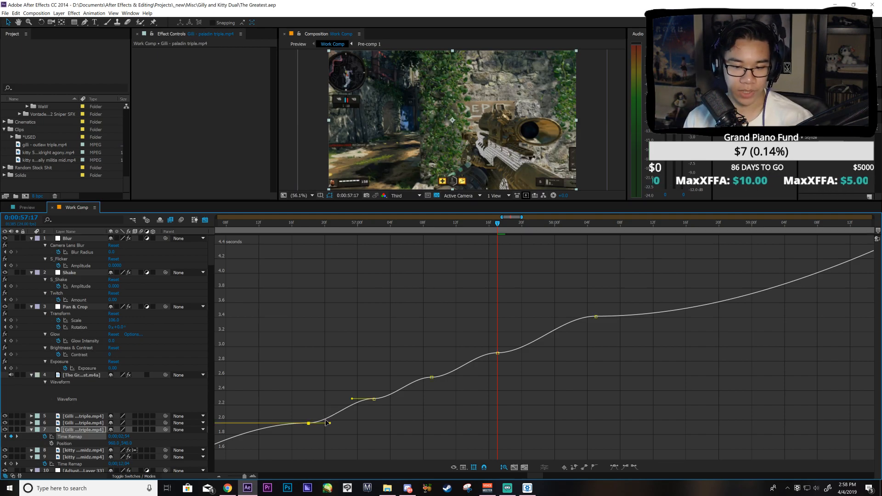
scroll(516, 227, up, 2)
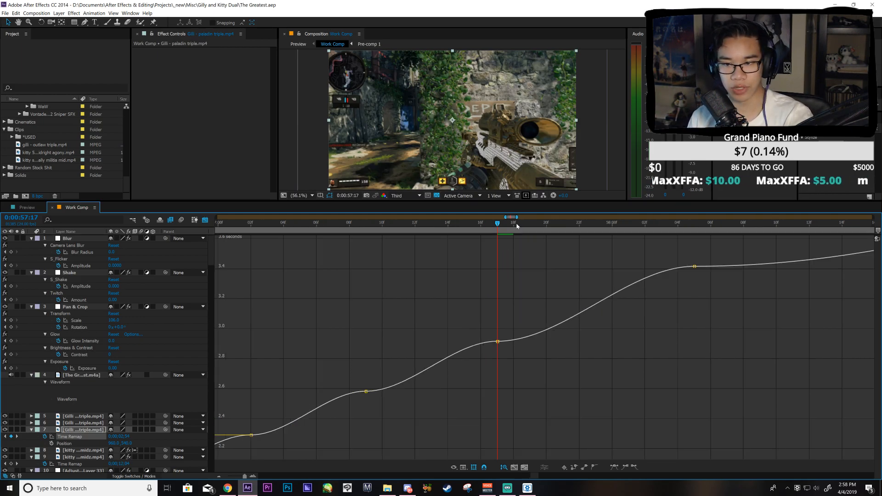
drag(514, 219, 512, 221)
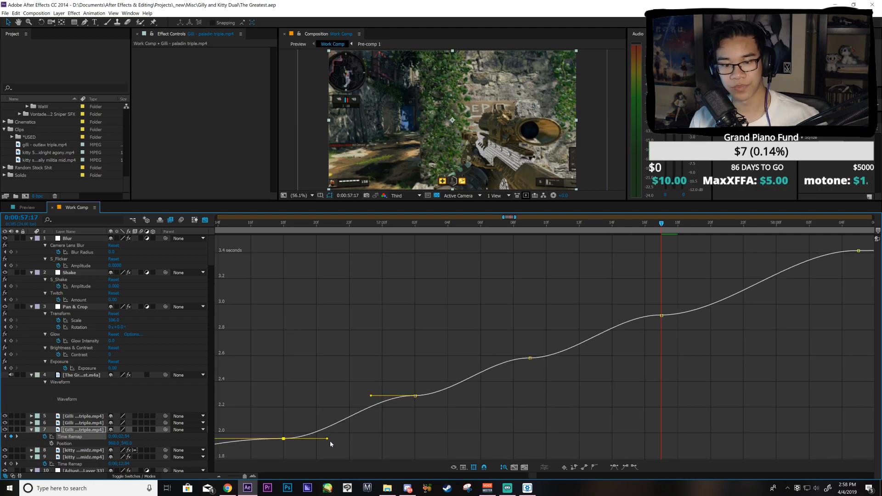
drag(292, 425, 302, 414)
drag(372, 395, 371, 397)
drag(399, 424, 402, 421)
Step: Steepen the Time Remap curve out of 0:00:57:02, on both sides of 0:00:57:09 and 0:00:57:17, and into 0:00:58:05
drag(454, 396, 428, 377)
drag(488, 359, 516, 379)
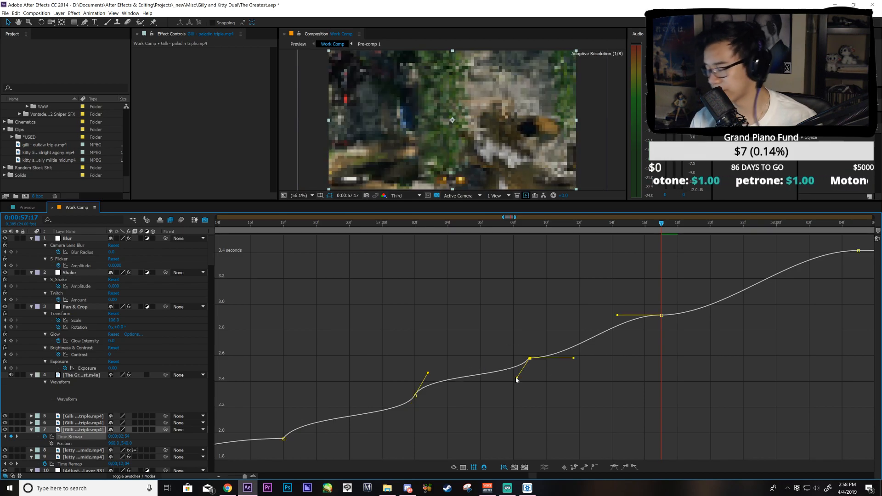
drag(573, 359, 547, 334)
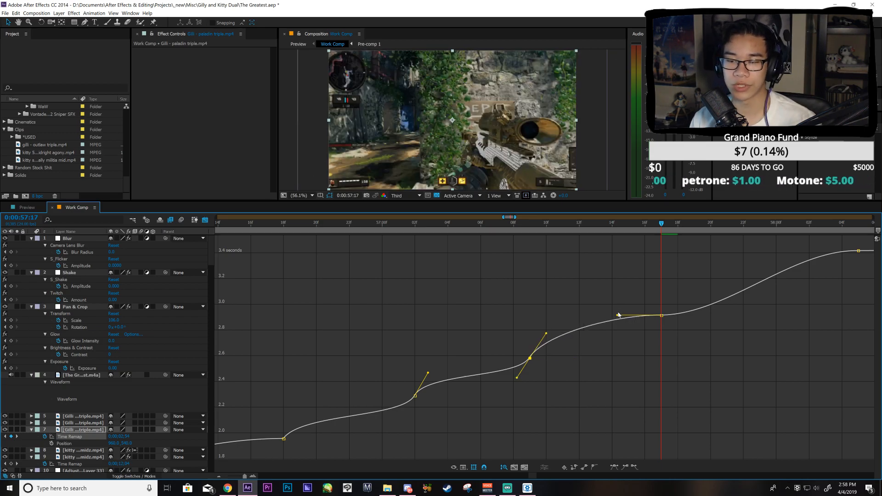
drag(619, 319, 648, 340)
drag(727, 315, 694, 273)
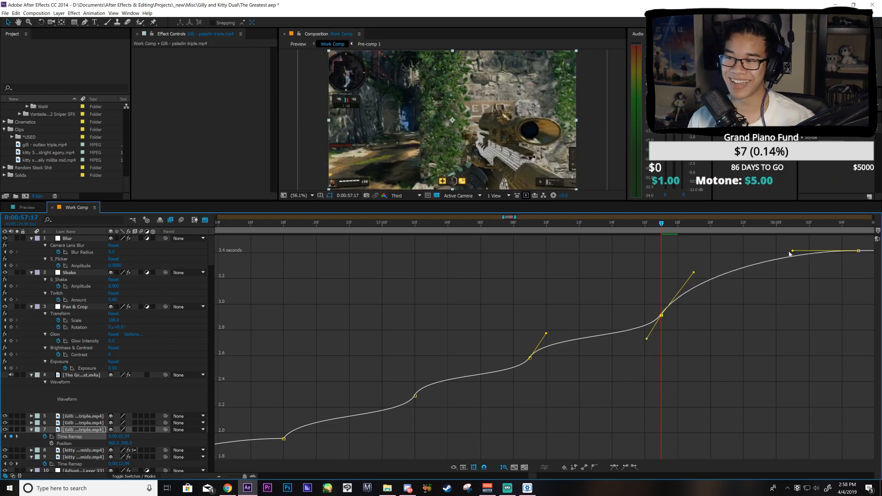
drag(792, 251, 845, 294)
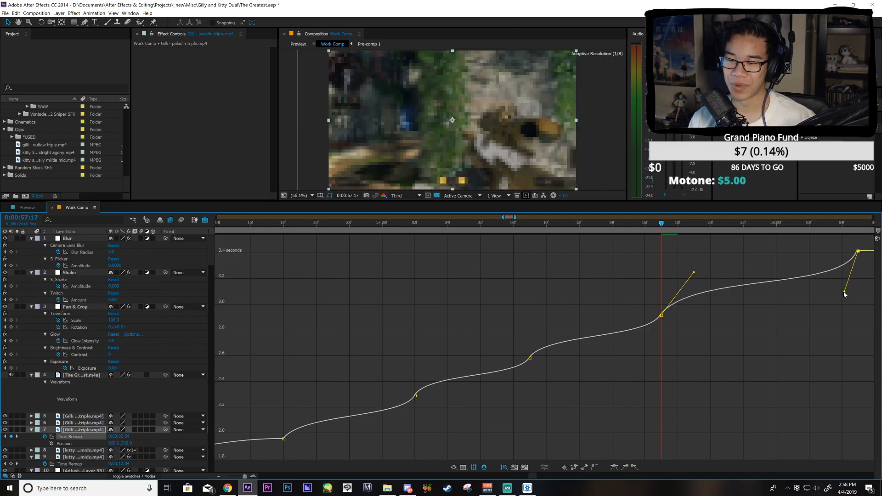
Step: Scrub through the retimed segment between 0:00:56:18 and 0:00:58:05 to check its speed ramps
drag(290, 252, 621, 354)
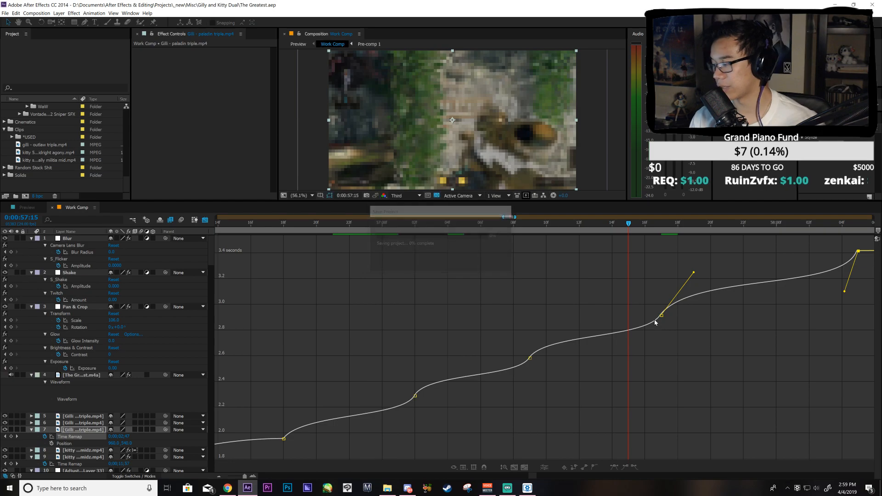
drag(565, 229, 629, 320)
drag(504, 315, 764, 332)
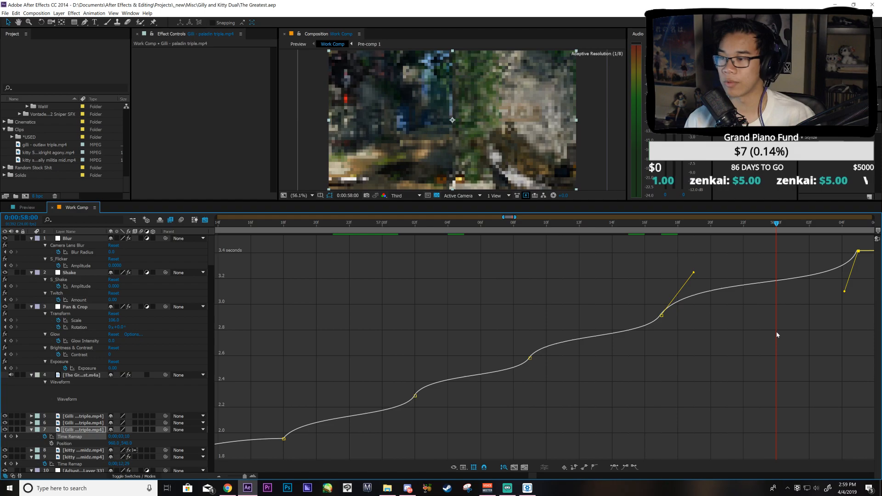
click(630, 331)
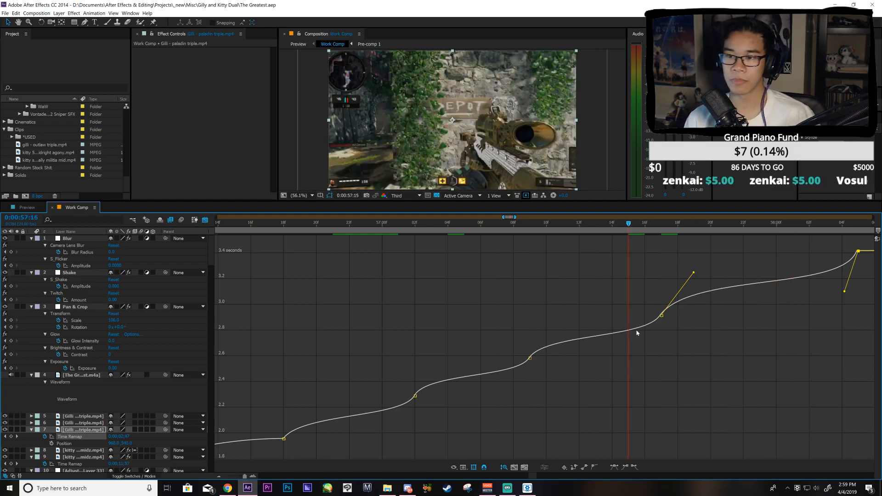
click(652, 337)
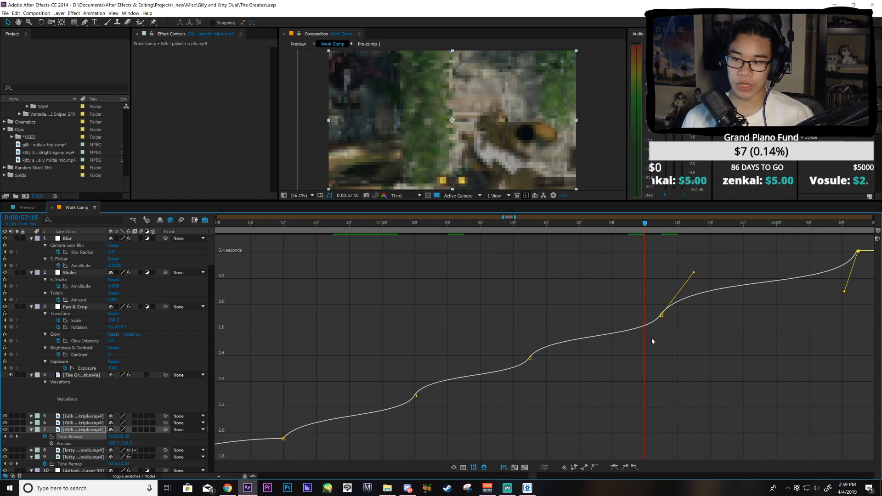
Step: Enable time remapping on the following paladin segment and add Time Remap keyframes at 0:00:58:05 and 0:00:58:13
key(minus)
key(shift+F3)
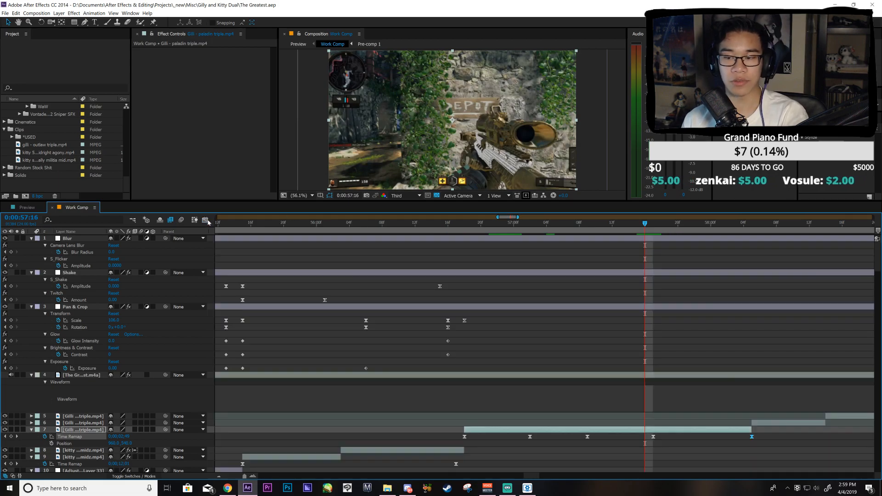
click(756, 230)
click(760, 424)
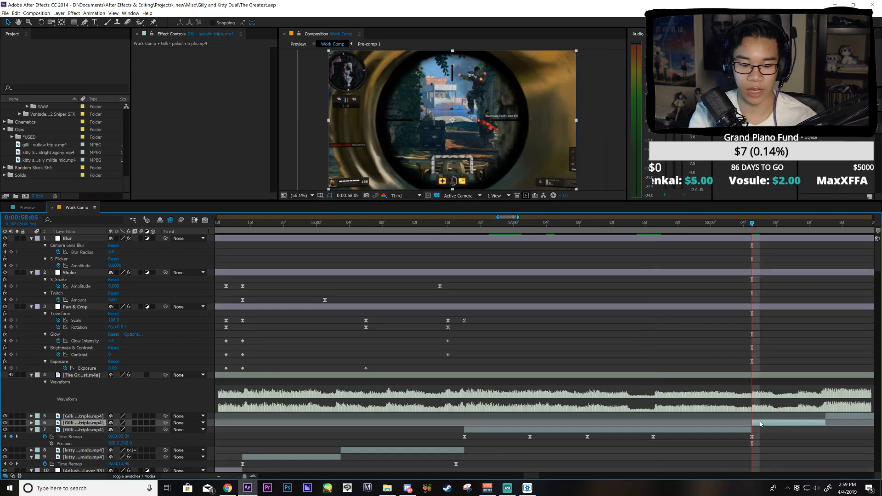
key(ctrl+alt+t)
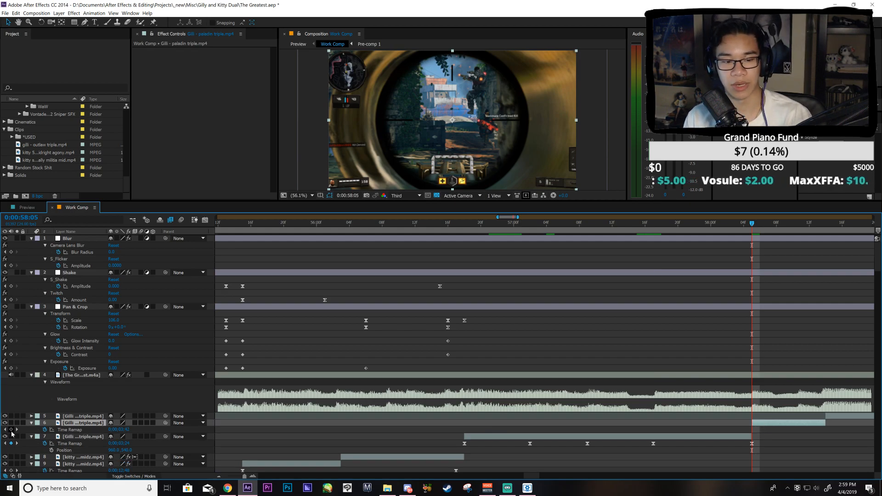
key(k)
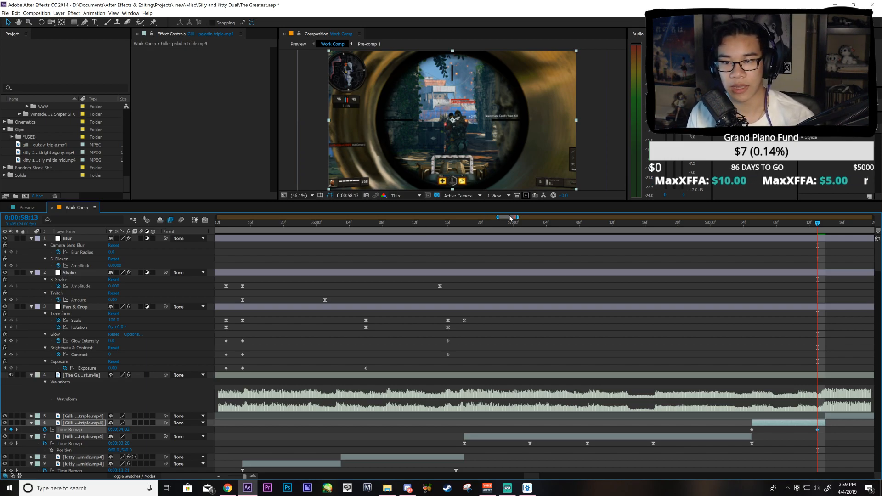
Step: Easy-ease the segment's Time Remap keyframes, show their value graph, and save the project
drag(512, 217, 515, 218)
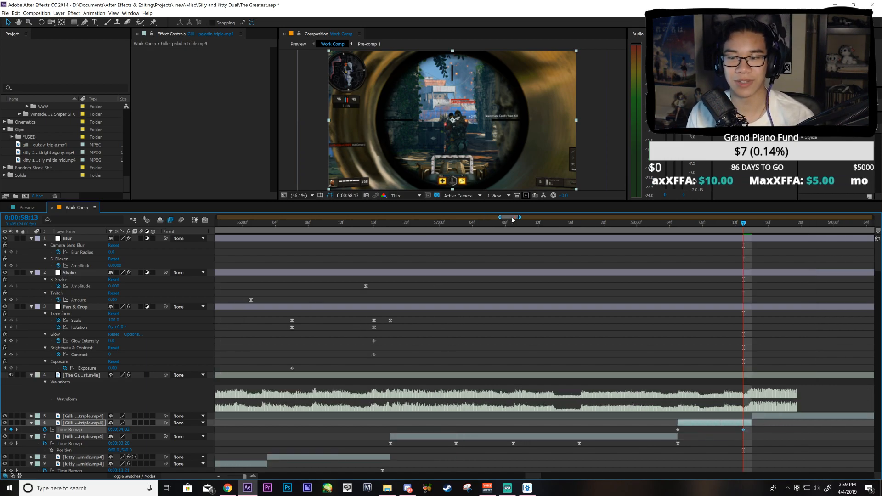
click(75, 431)
key(F9)
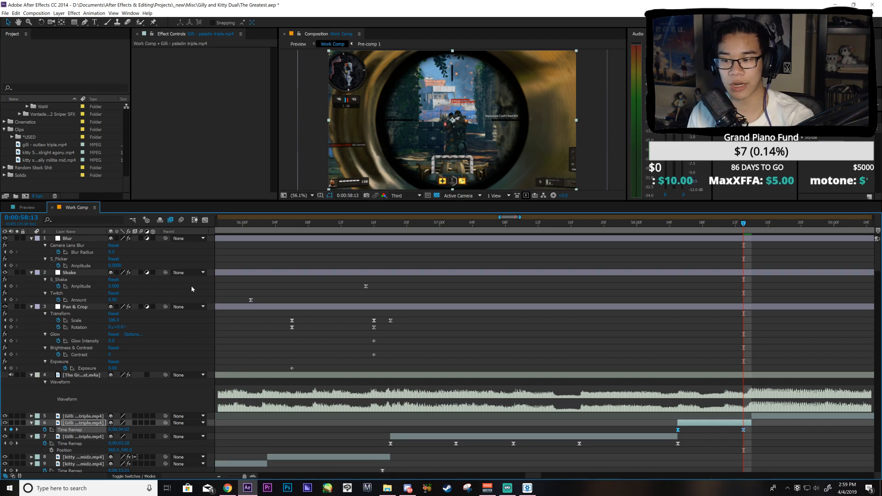
click(205, 221)
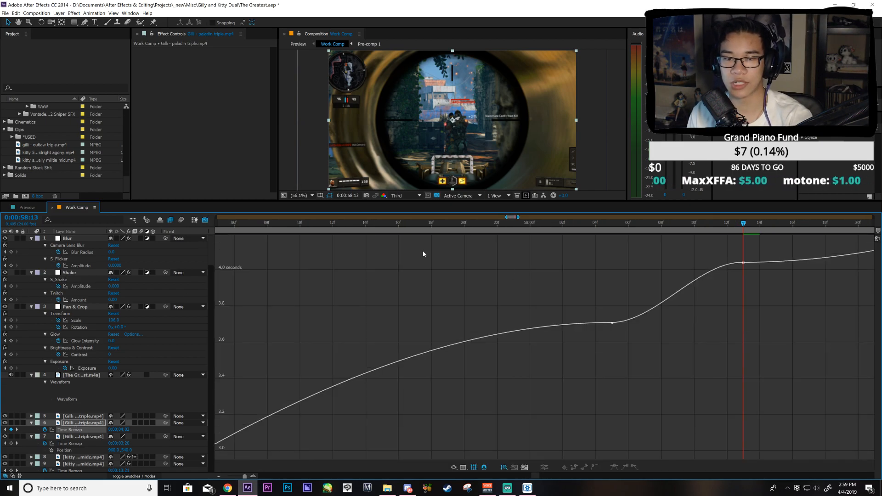
drag(527, 266, 644, 341)
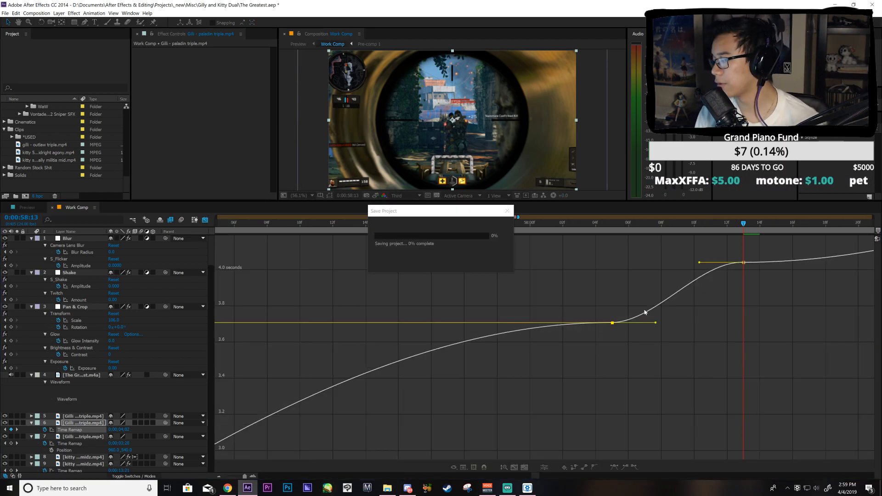
Step: Steepen the Time Remap curve leaving the 0:00:58:05 keyframe and entering the 0:00:58:13 keyframe, refining both handles after scrubbing the segment
drag(655, 323, 641, 289)
drag(702, 263, 817, 318)
drag(699, 262, 727, 307)
drag(619, 227, 683, 314)
drag(633, 288, 641, 272)
drag(727, 306, 725, 285)
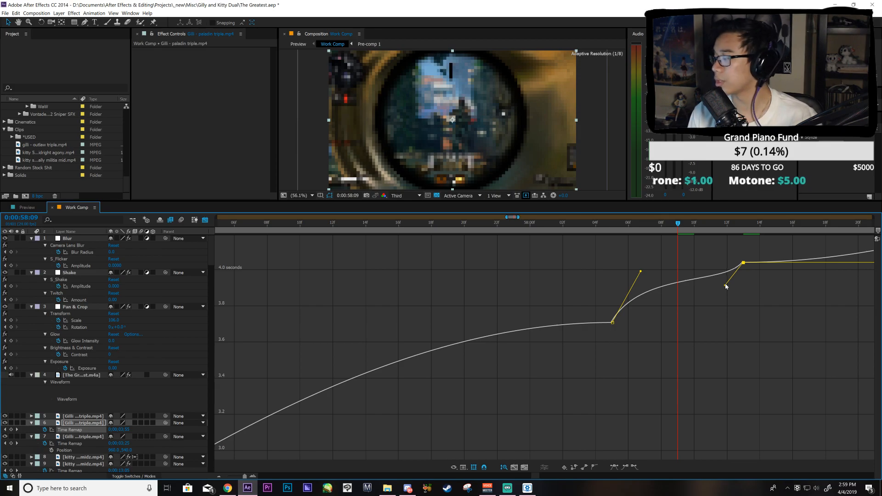
Step: Step frame by frame through the second retimed segment from 0:00:58:05 towards 0:00:58:13 to examine its speed ramp
drag(625, 233, 673, 249)
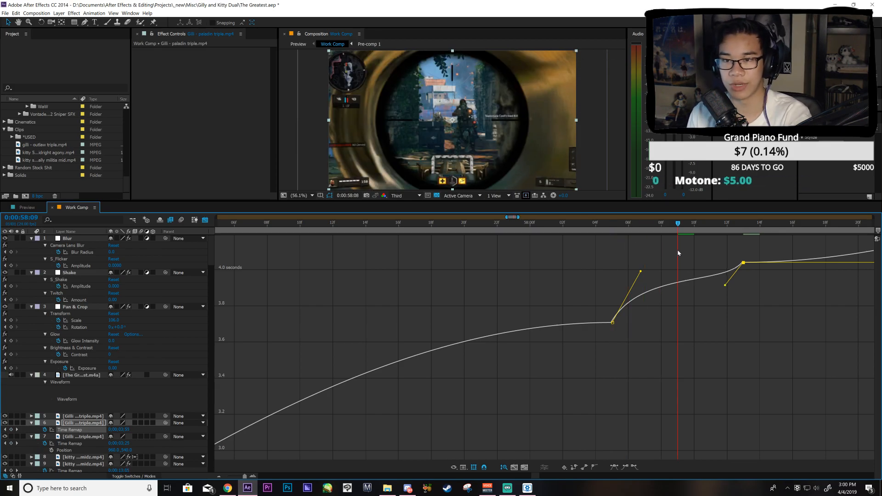
key(Page_Down)
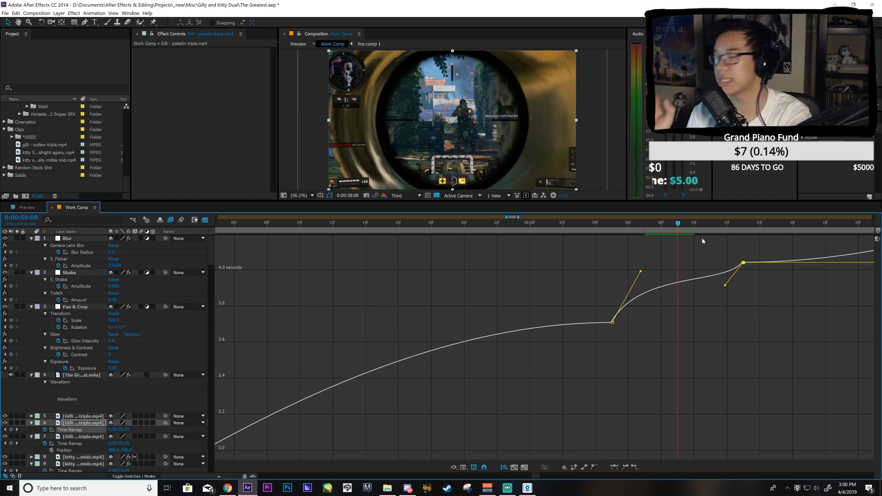
key(Page_Up)
key(Page_Down)
key(Page_Up)
key(Page_Down)
key(Page_Down)
key(Page_Down)
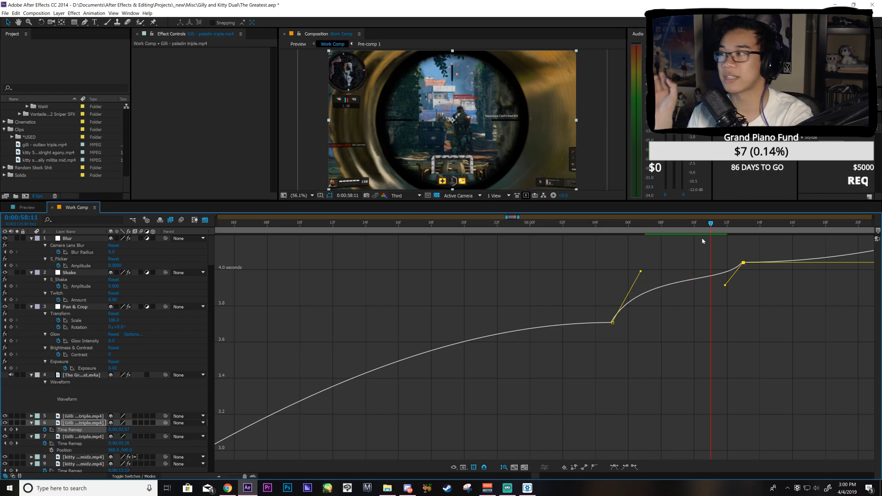
key(Page_Down)
key(Page_Up)
key(Page_Up)
key(Page_Up)
key(Home)
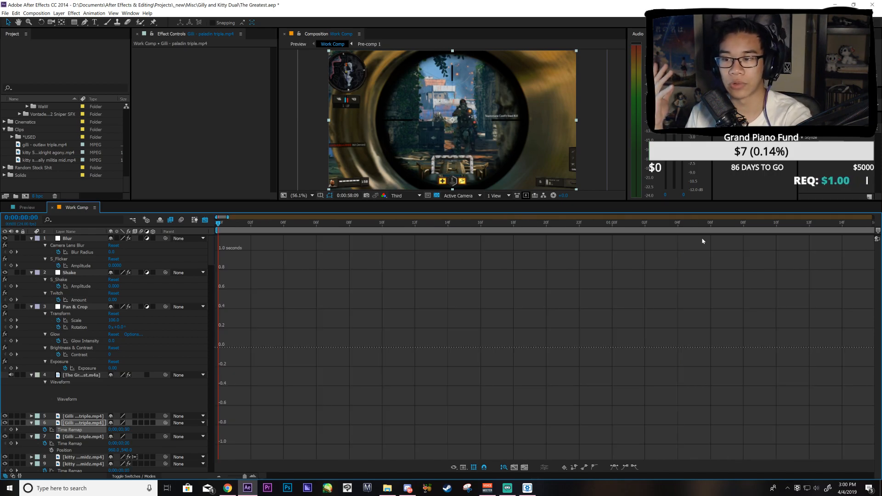
key(k)
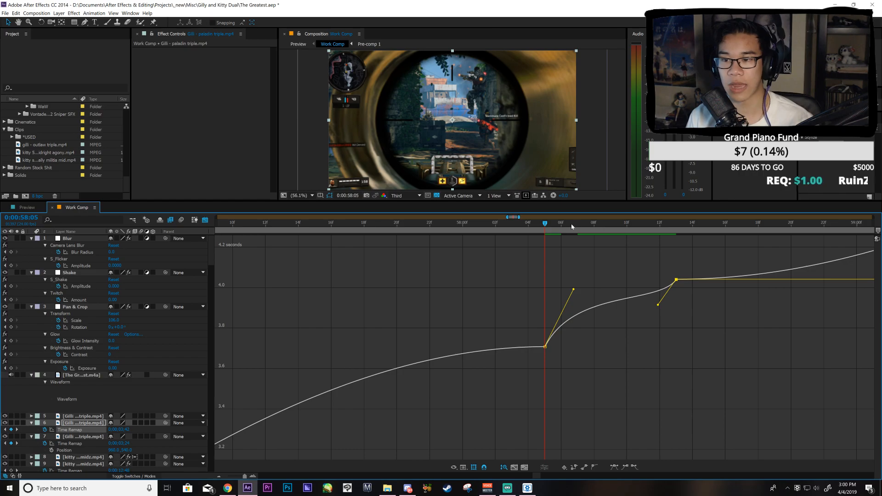
key(Page_Down)
key(Page_Down)
key(Page_Down)
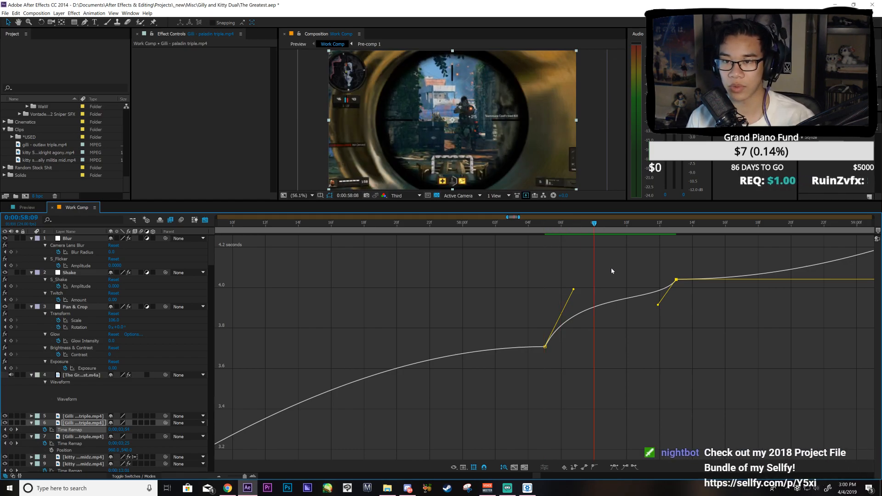
Step: Move the last Time Remap keyframe of the first retimed paladin segment one frame earlier, to 0:00:58:04
key(Page_Up)
key(Page_Up)
key(Page_Up)
key(Page_Up)
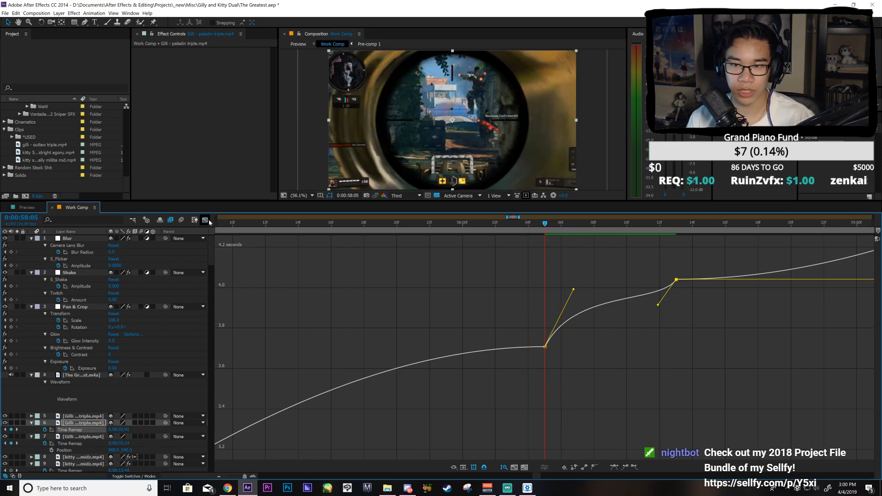
click(207, 221)
click(544, 444)
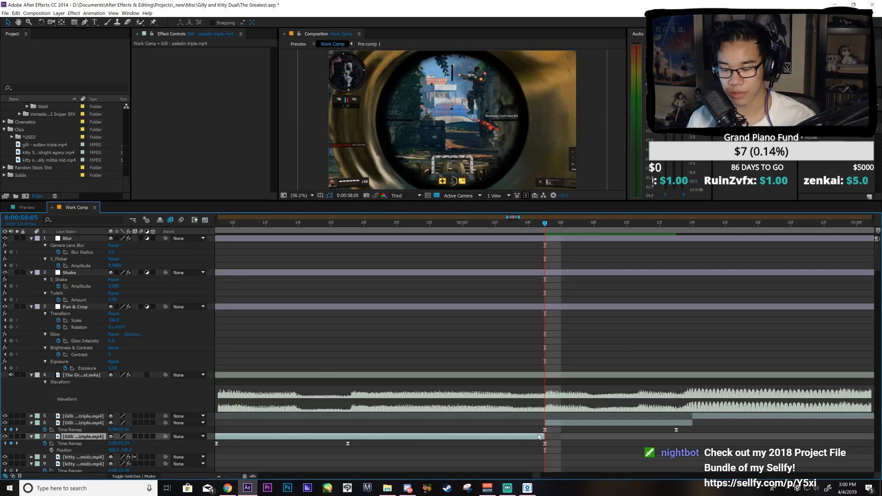
key(Page_Up)
drag(545, 443, 529, 443)
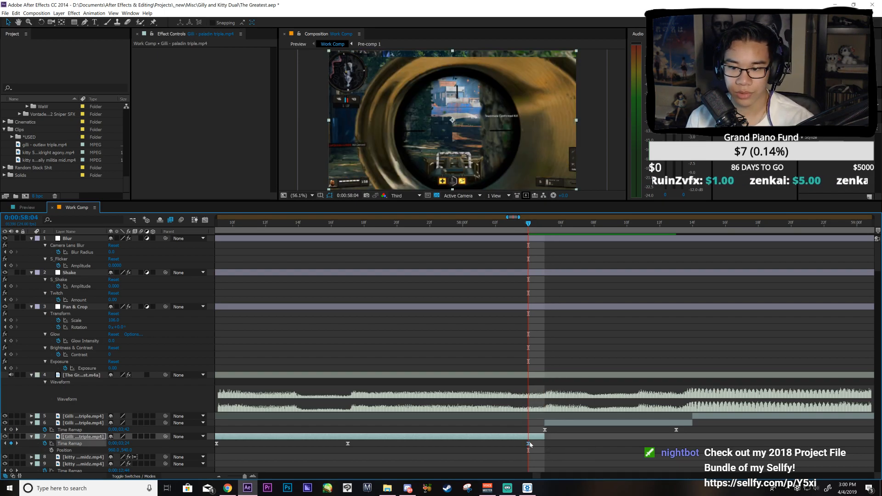
Step: Review the first segment's Time Remap value graph while scrubbing past the cut, and save the project
click(206, 220)
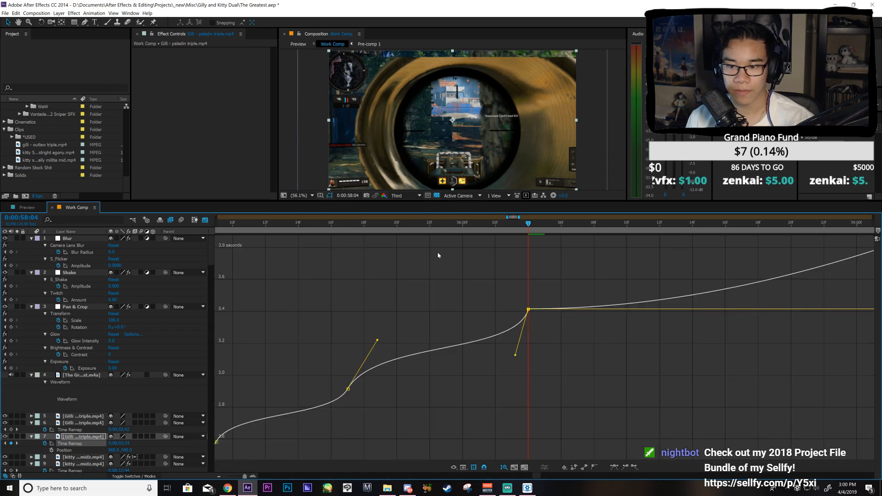
drag(378, 225, 578, 297)
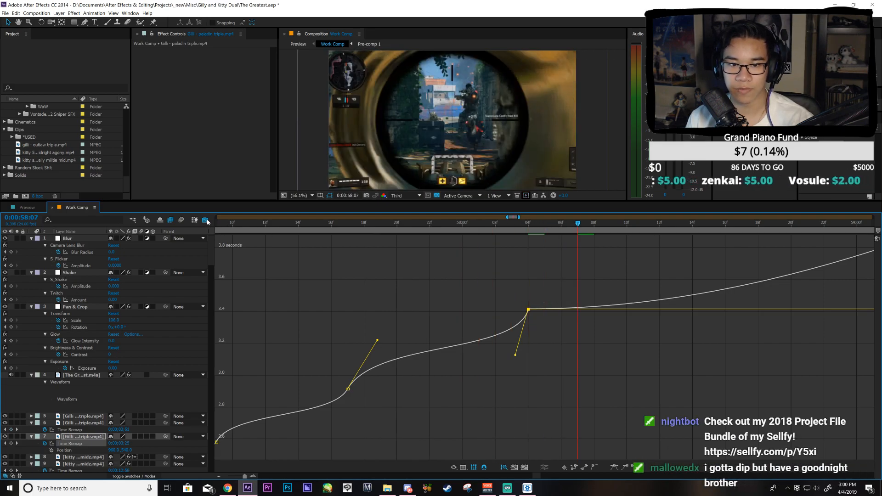
click(205, 220)
key(ctrl+s)
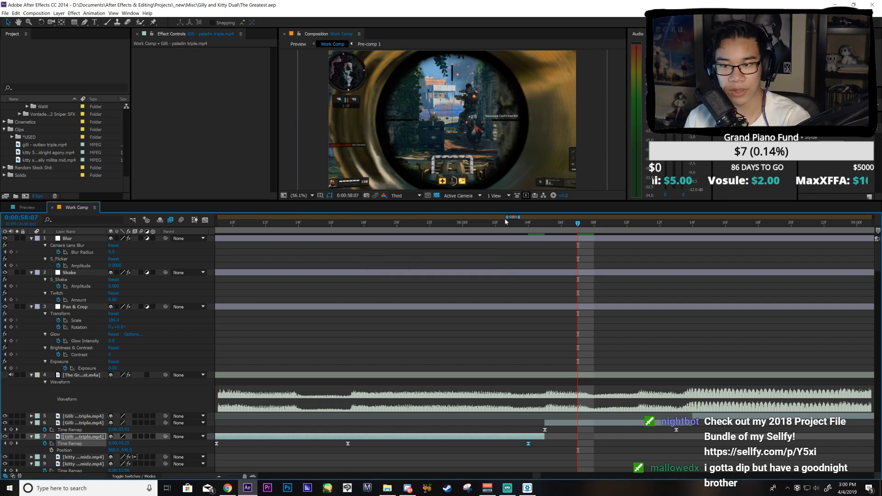
Step: Copy the Pan & Crop Scale, Rotation, Glow Intensity and Contrast keyframes near 0:00:54:19 to 0:00:57:02, nudge them two frames earlier, and save
key(minus)
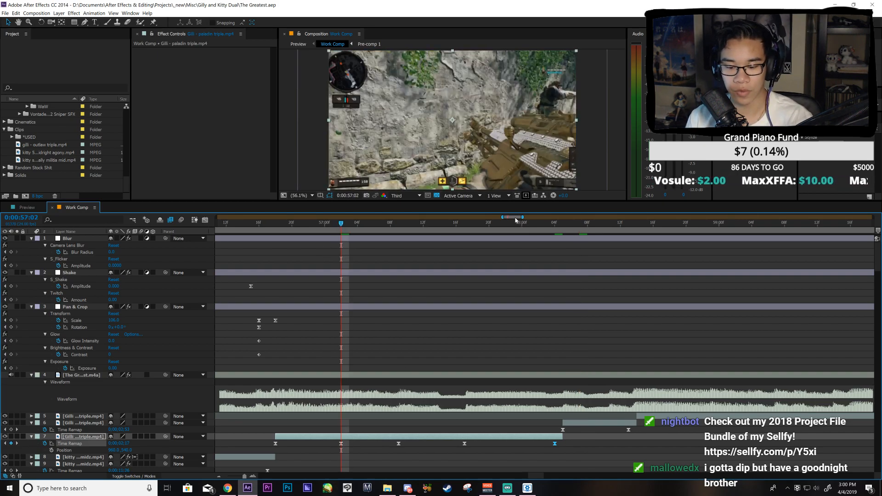
key(minus)
mouse_move(515, 220)
mouse_down()
mouse_move(532, 217)
mouse_move(519, 222)
mouse_up()
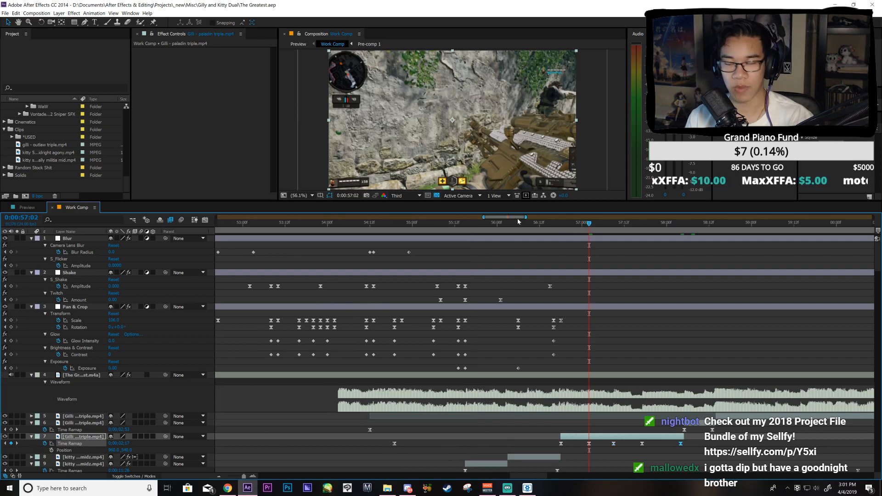
drag(375, 316, 354, 359)
key(ctrl+c)
key(ctrl+v)
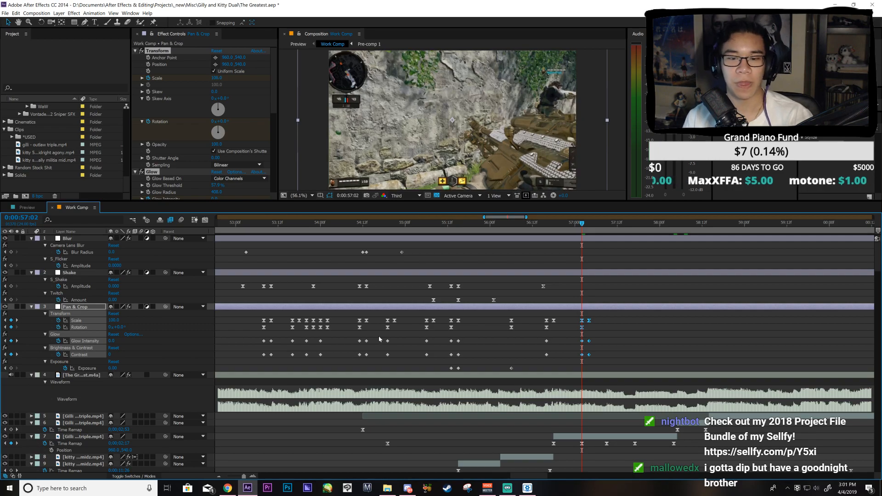
drag(407, 323, 386, 363)
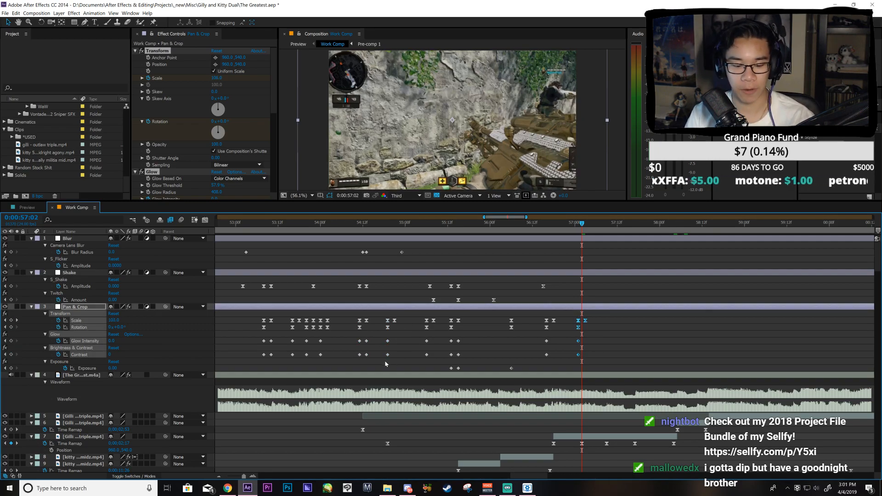
key(alt+Left)
key(ctrl+s)
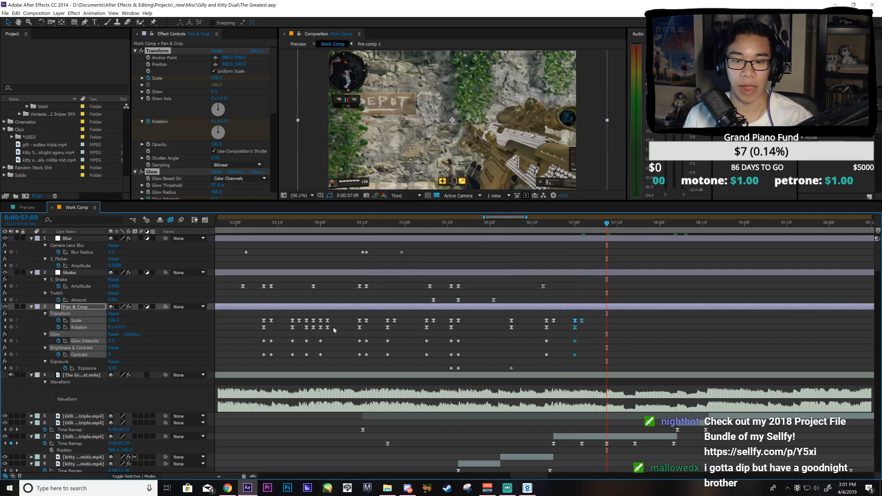
Step: Copy the Pan & Crop keyframe pairs just before and after 0:00:54:00 to around 0:00:57:09, shift the last pair to end at 0:00:57:17, and save
drag(336, 318, 305, 362)
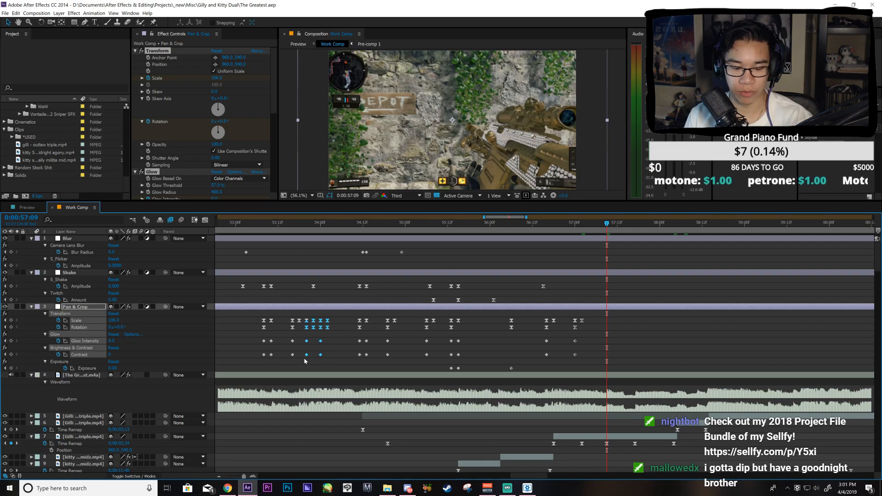
key(ctrl+c)
key(ctrl+v)
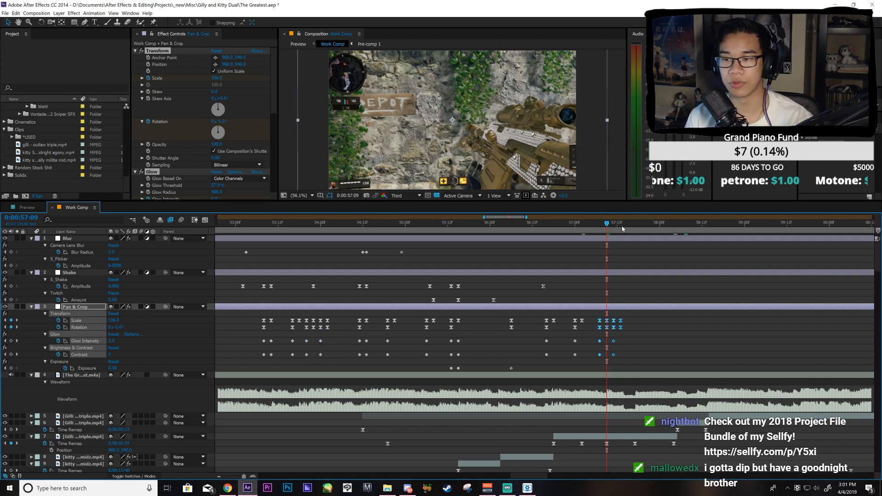
mouse_move(628, 317)
mouse_down()
mouse_move(620, 348)
mouse_move(628, 313)
mouse_up()
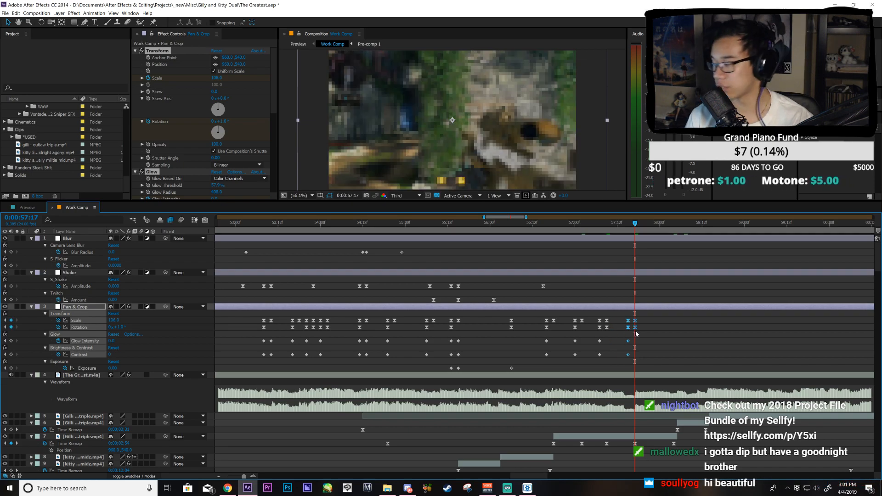
key(ctrl+s)
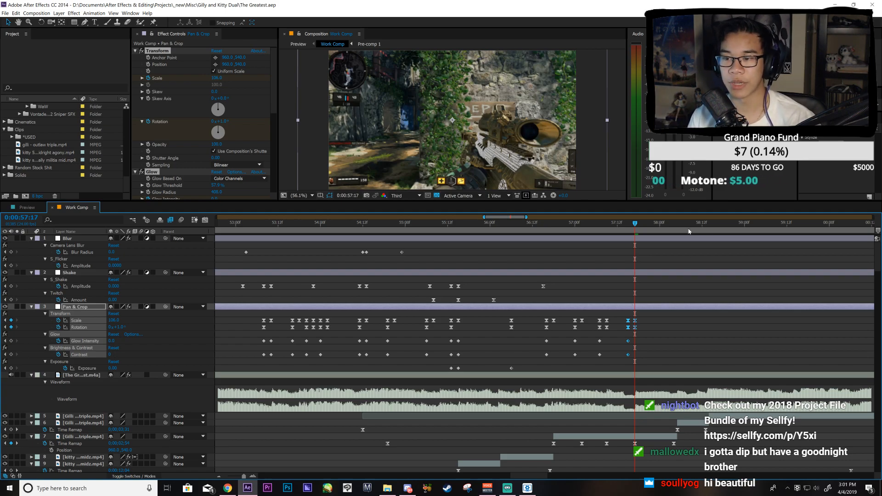
Step: Copy the Pan & Crop keyframes at 0:00:57:00 to 0:00:58:04, nudge them one frame earlier, and save the project
click(674, 226)
drag(588, 317, 567, 361)
key(bracketleft)
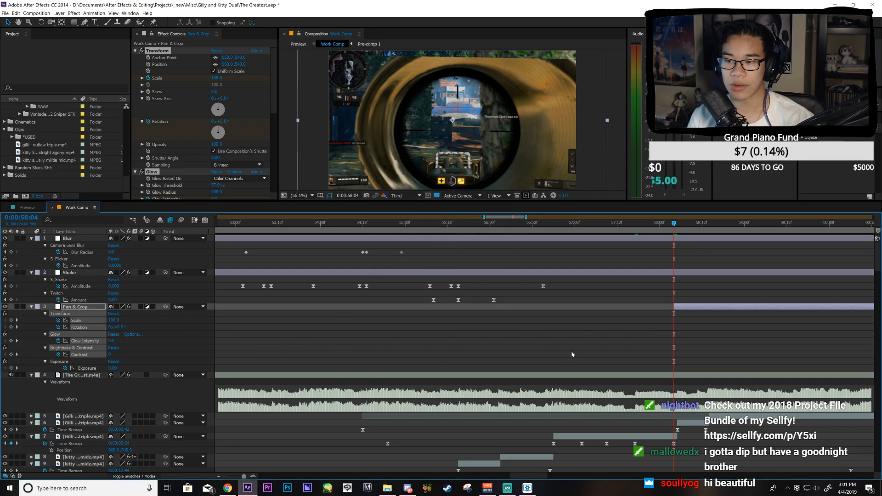
key(ctrl+z)
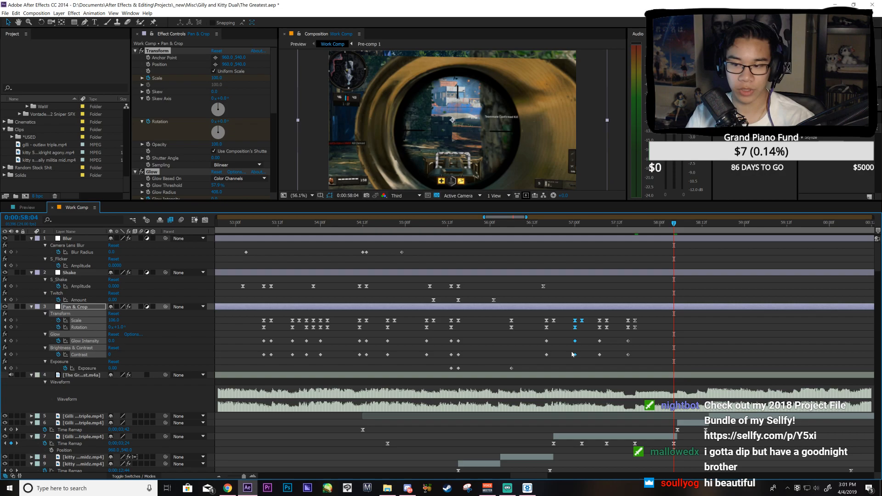
key(ctrl+v)
key(ctrl+s)
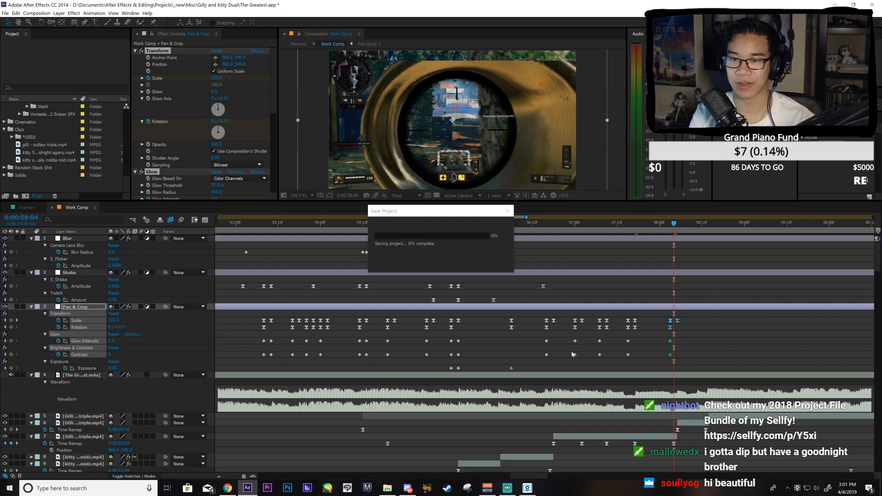
Step: Reveal Time Remap on the last paladin segment and add a keyframe at its start, 0:00:58:14
key(Page_Down)
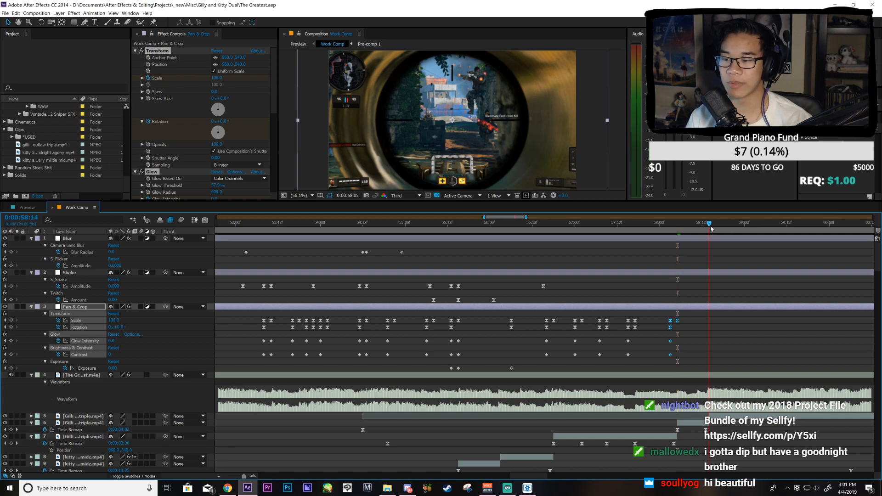
click(738, 417)
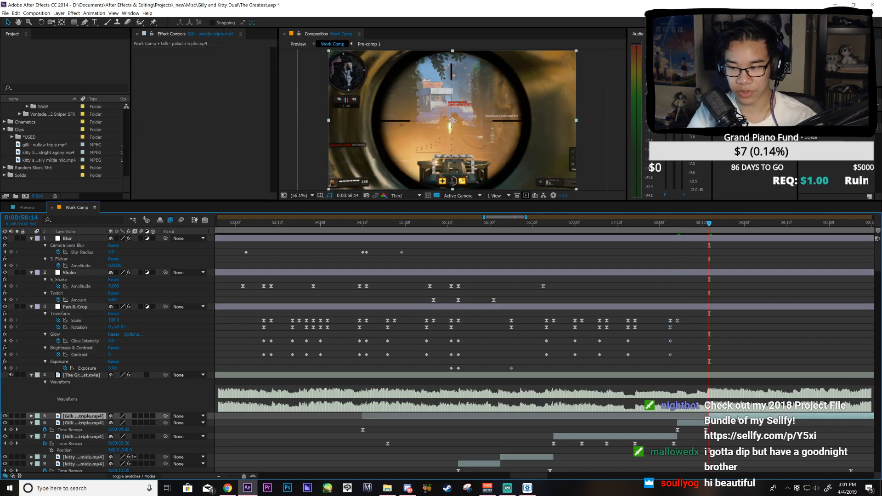
key(u)
click(11, 422)
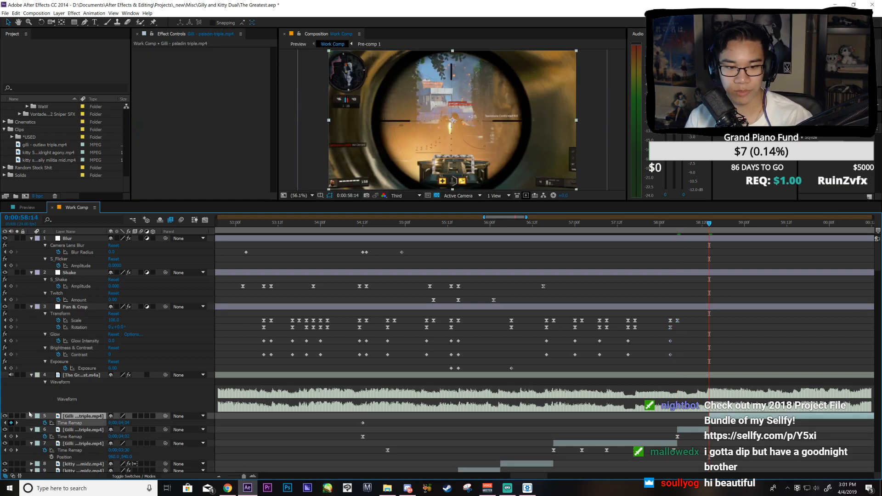
scroll(517, 224, right, 3)
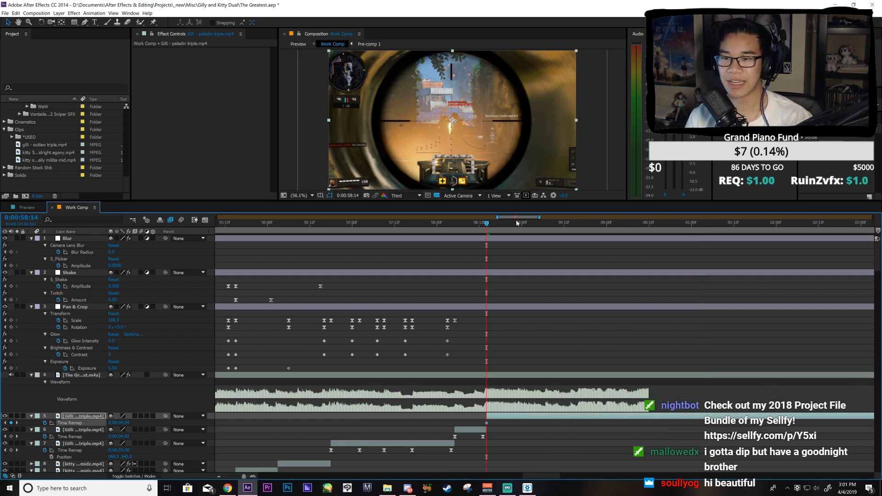
Step: Scrub and preview the last paladin segment between 0:00:58:14 and 0:00:59:07 to judge its timing
drag(484, 228, 520, 264)
key(space)
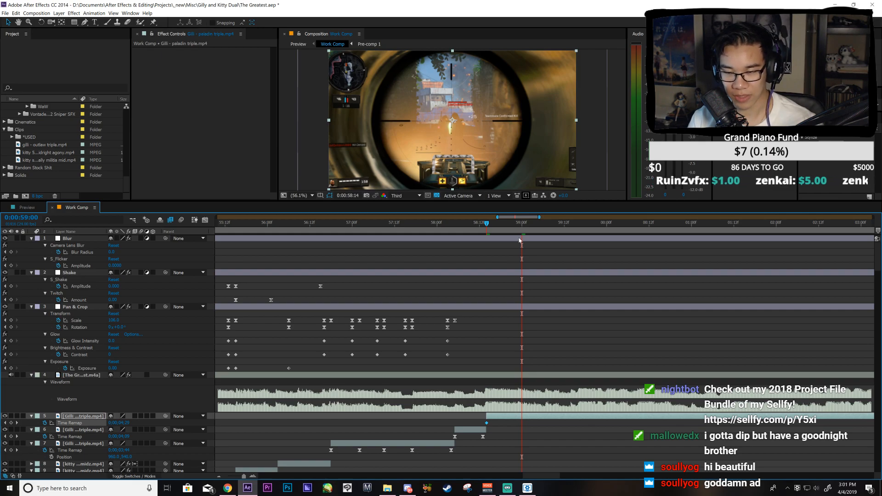
drag(467, 232, 487, 264)
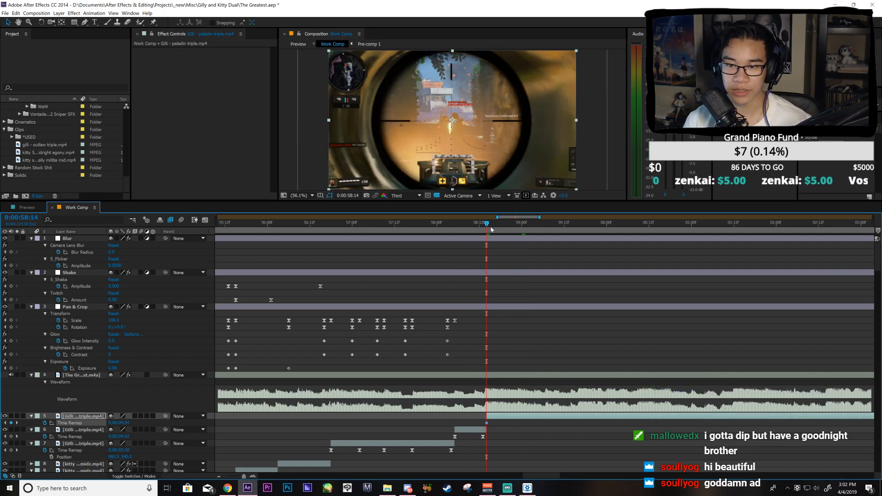
drag(492, 229, 547, 264)
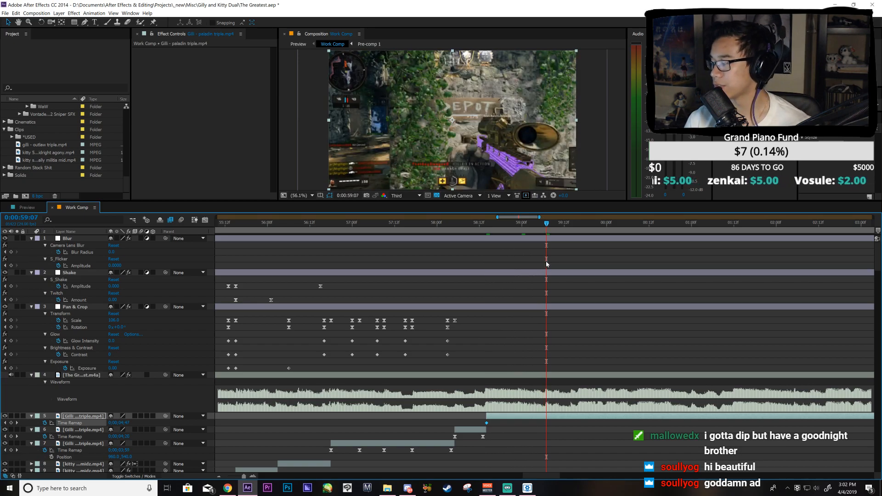
drag(551, 228, 487, 235)
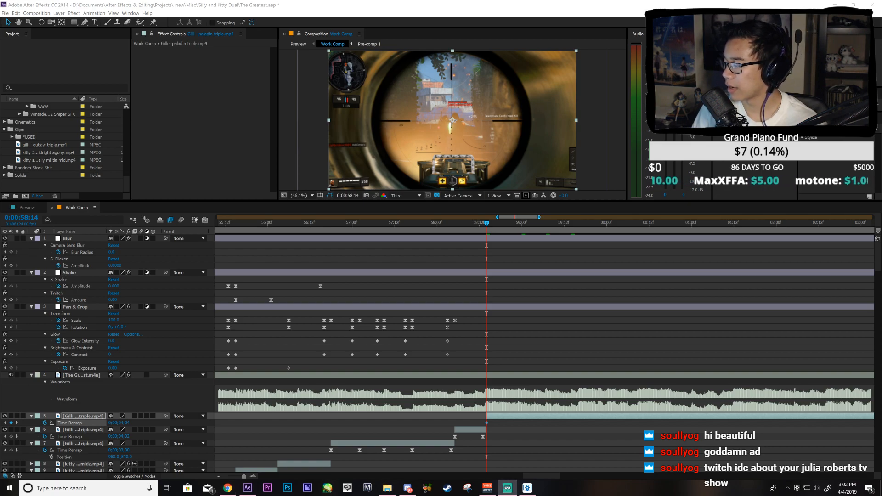
click(504, 417)
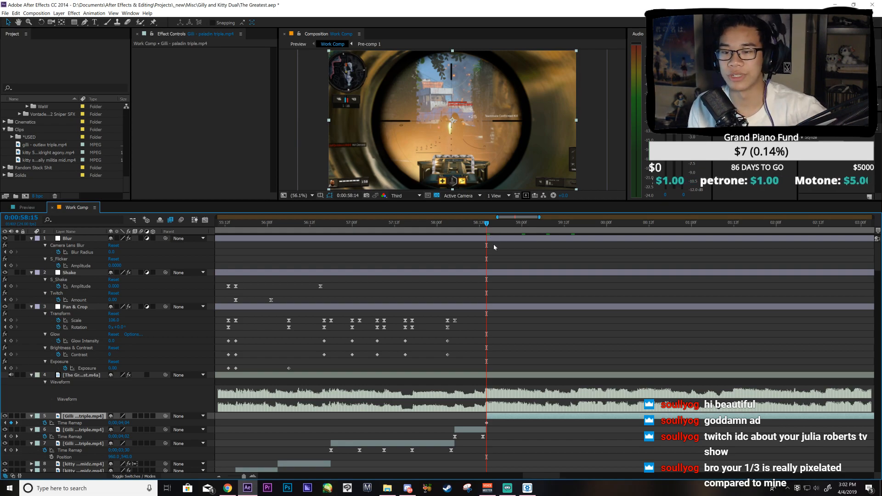
key(space)
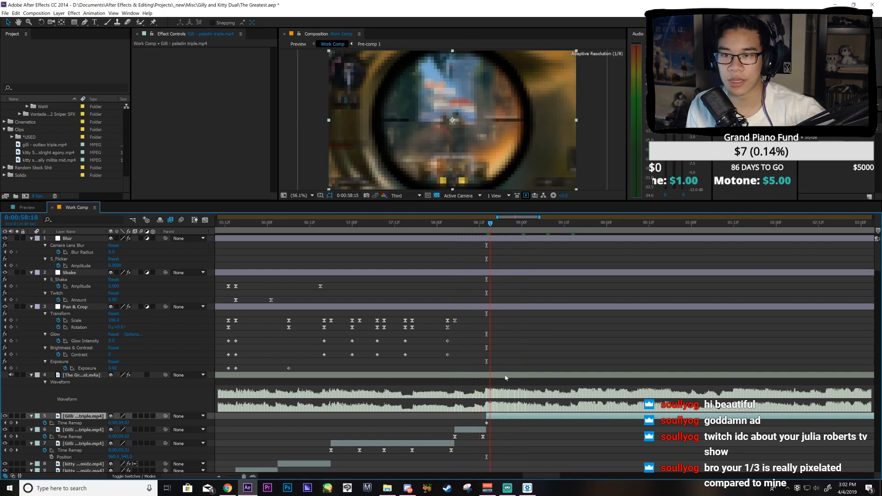
Step: Slightly soften the Time Remap curve leaving the second segment's 0:00:58:05 keyframe, save the project, and scrub the segment to check the ramp
drag(457, 389, 465, 390)
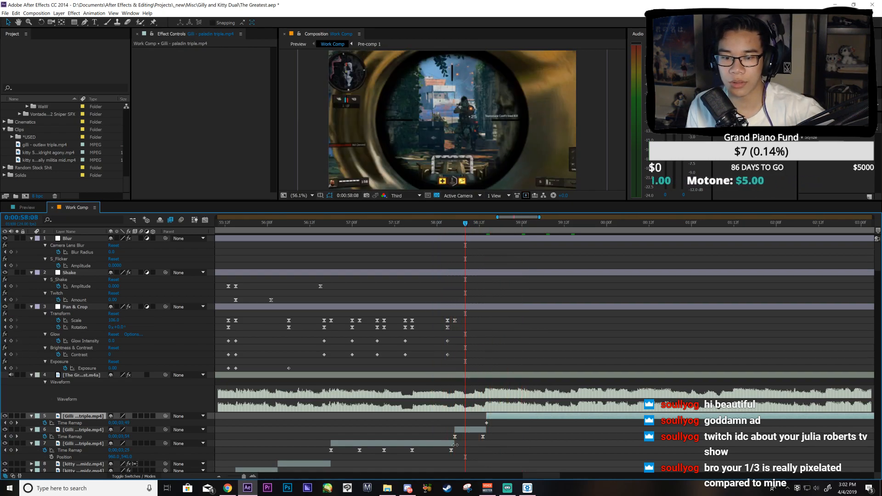
click(455, 437)
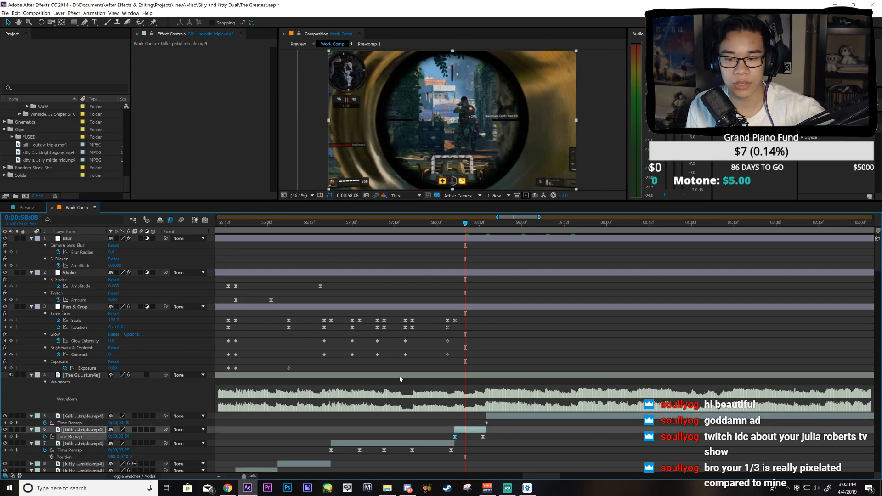
click(205, 220)
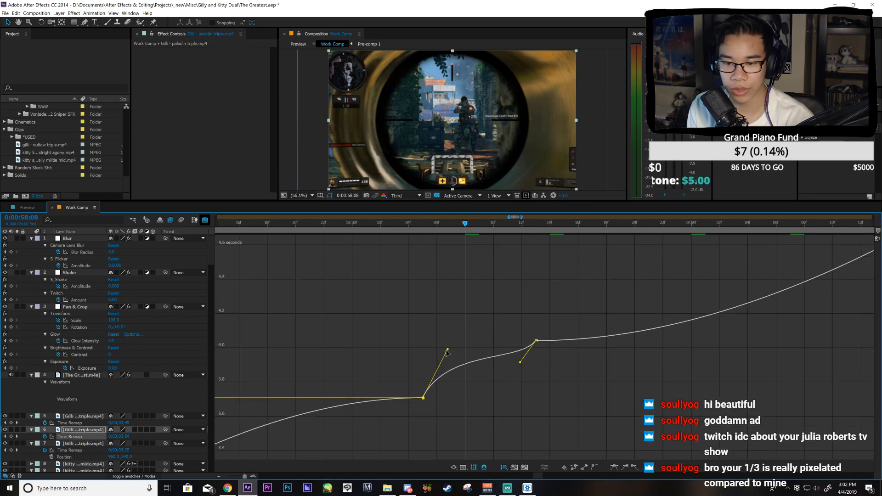
drag(448, 351, 450, 354)
key(ctrl+s)
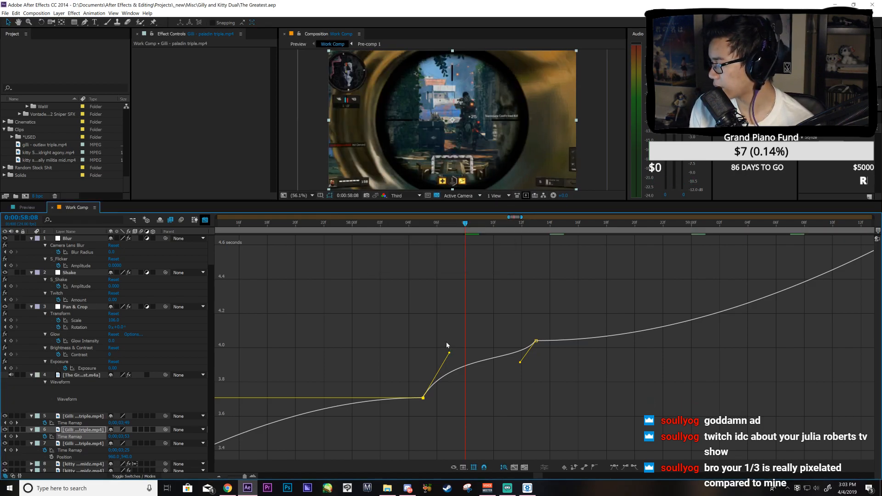
click(206, 220)
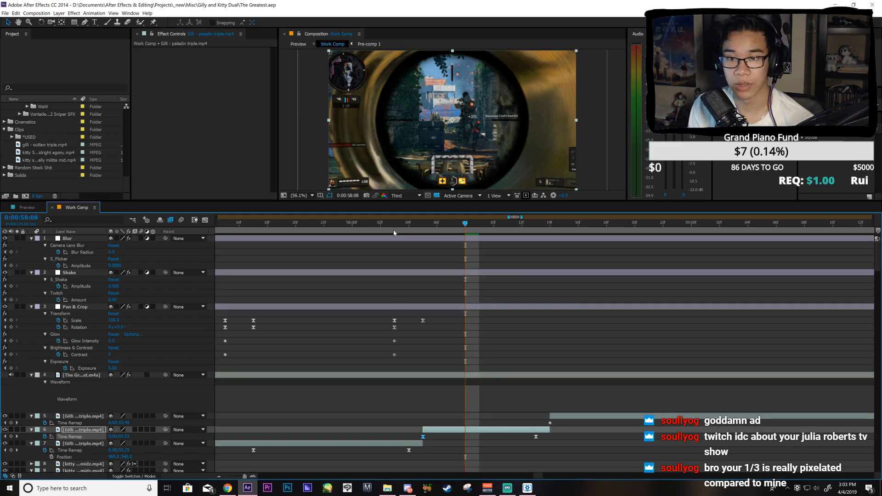
drag(465, 223, 504, 238)
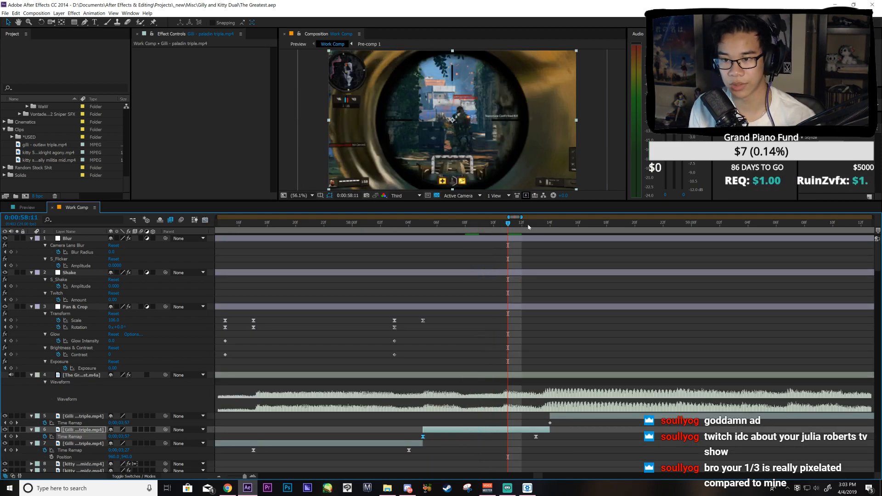
drag(511, 223, 466, 256)
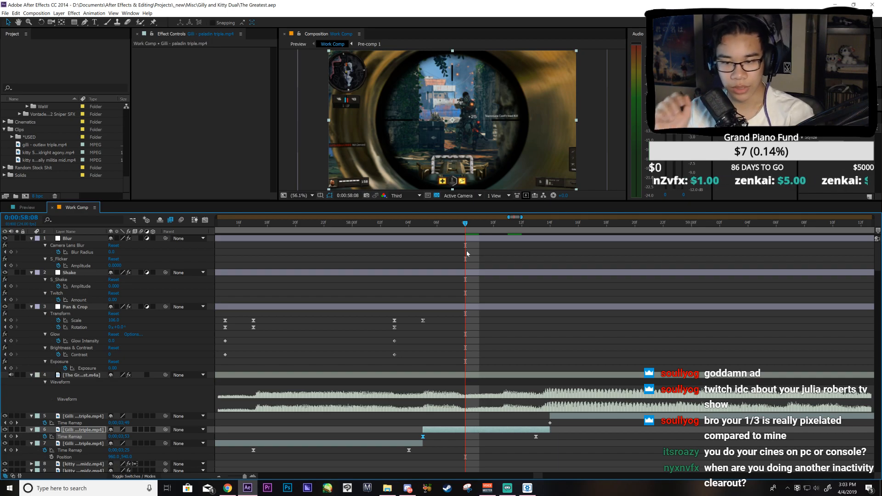
Step: Scrub the opening of the last paladin segment from its start at 0:00:58:14 to about 0:00:58:22
key(minus)
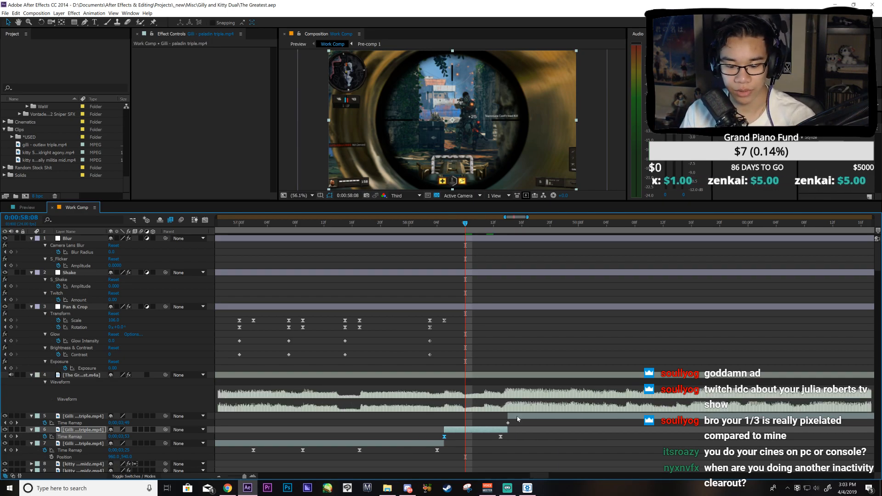
click(517, 416)
key(k)
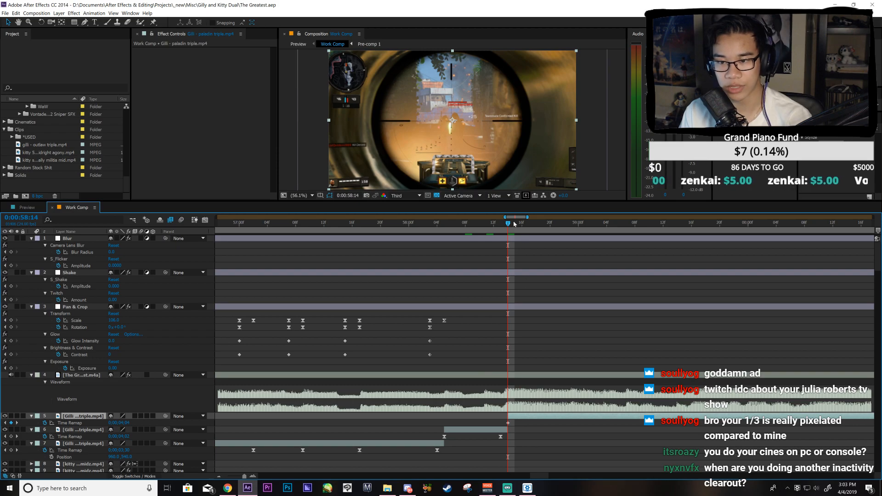
drag(523, 233, 565, 262)
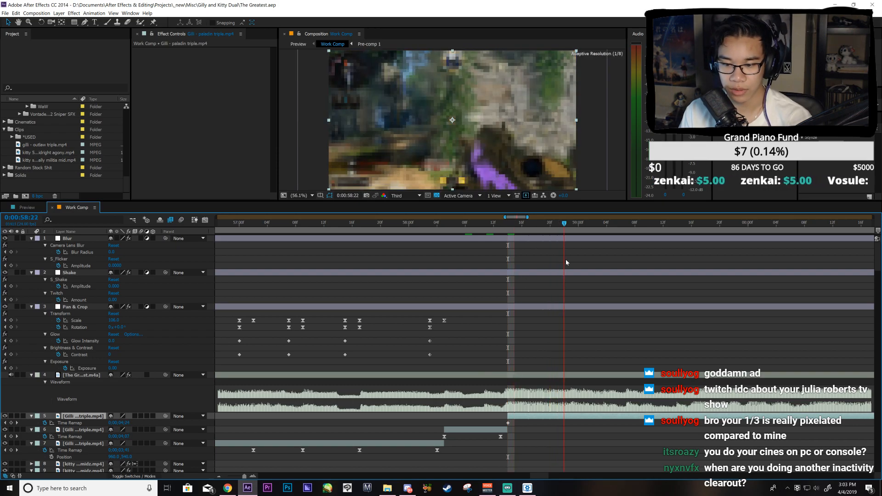
key(j)
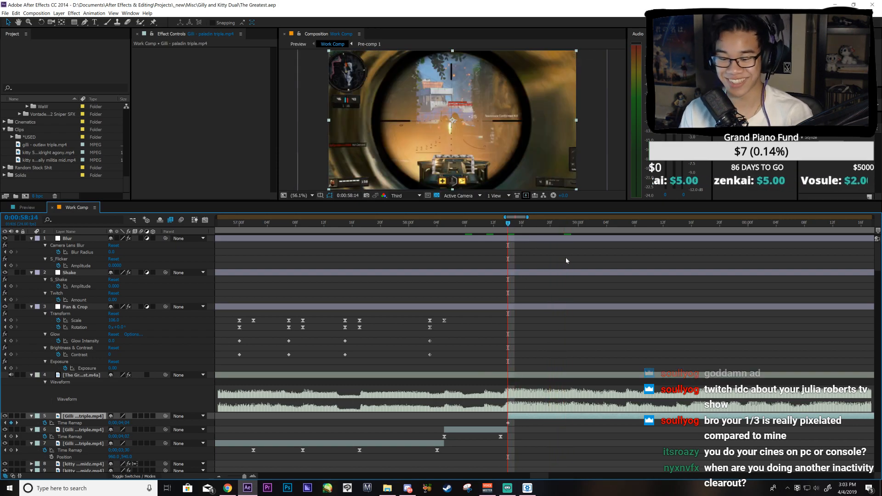
key(minus)
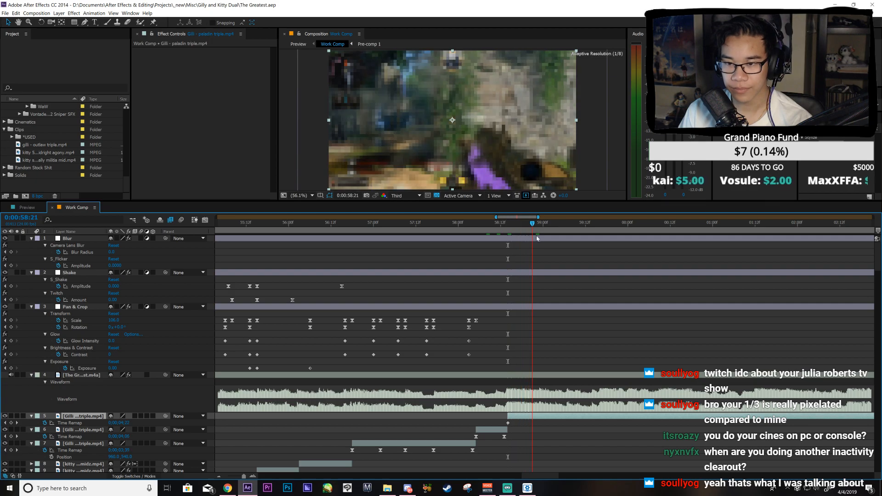
Step: Split the last paladin segment at 0:00:59:16 and delete the portion after the split
drag(556, 243, 583, 250)
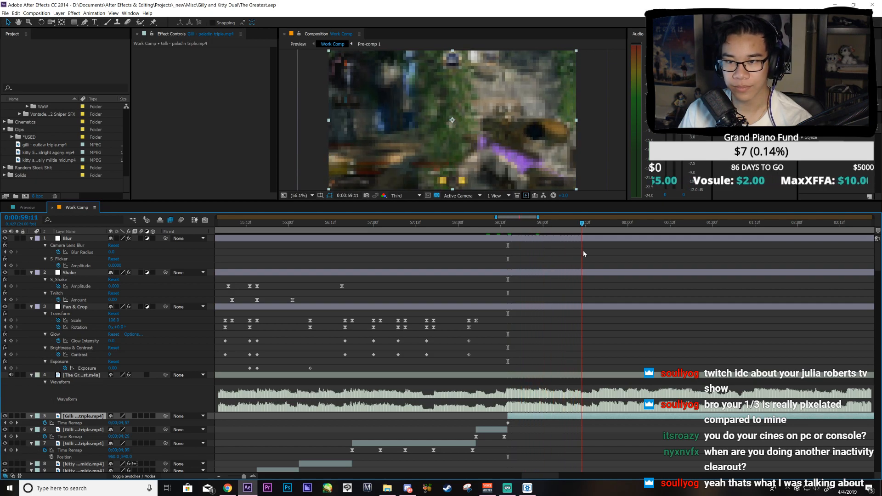
key(space)
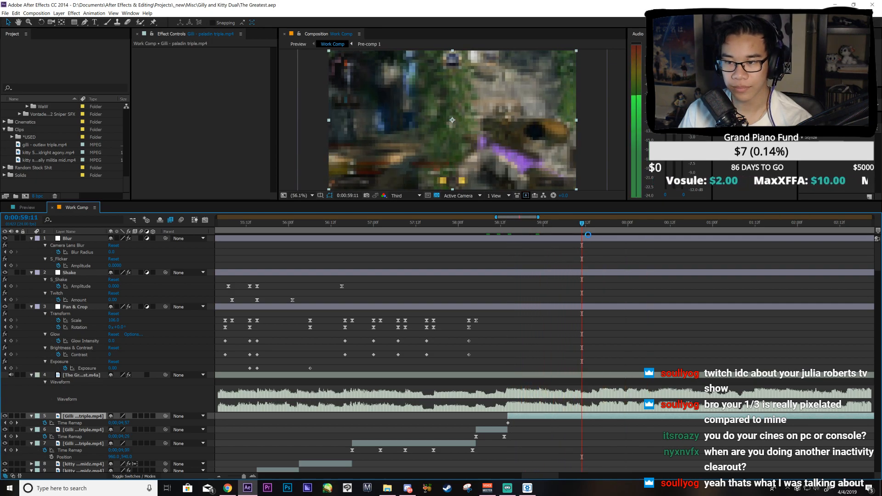
click(593, 226)
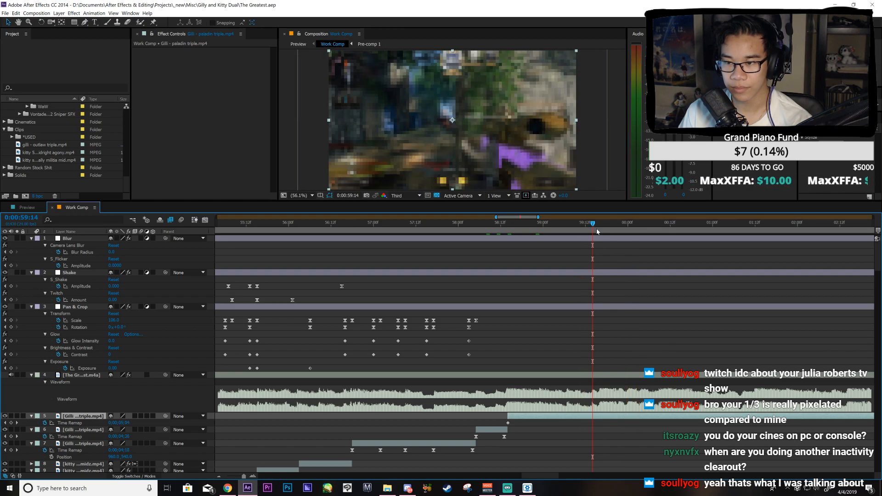
click(599, 227)
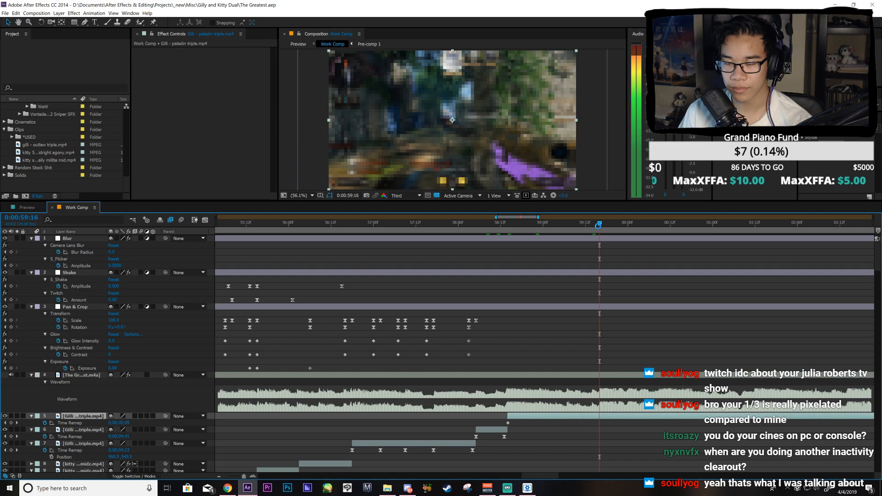
key(ctrl+shift+d)
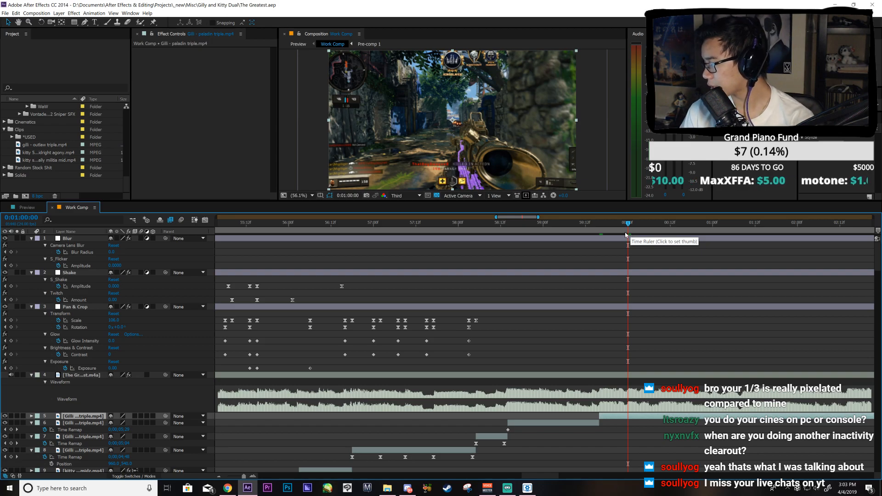
key(space)
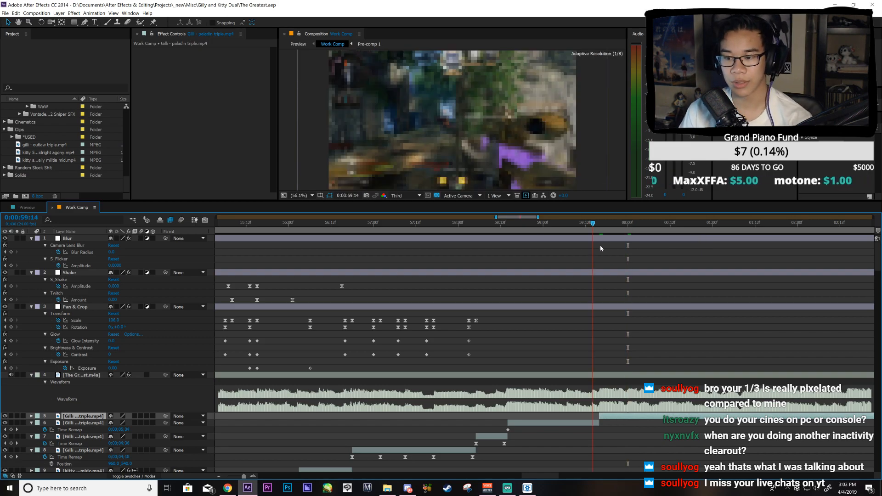
key(space)
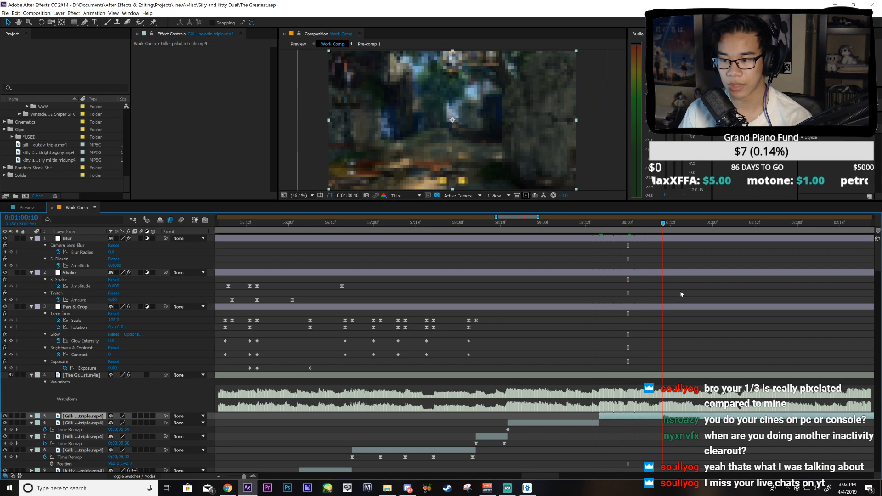
key(Delete)
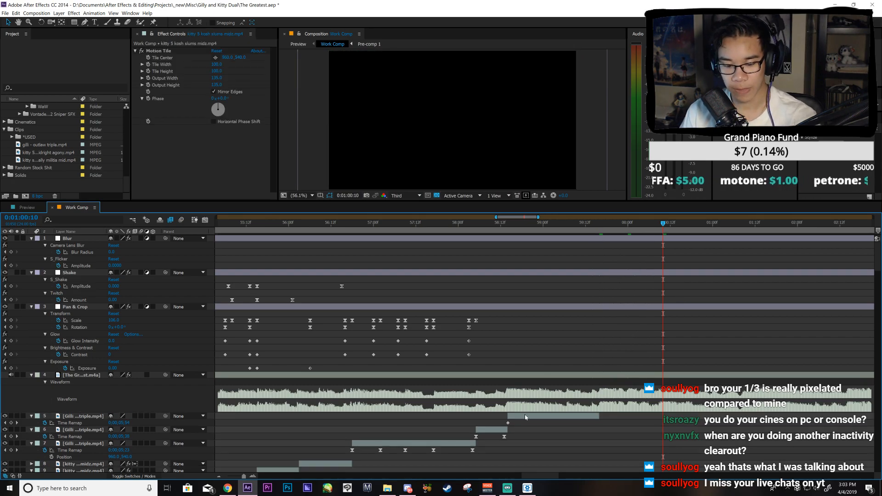
Step: Copy the Pan & Crop hit keyframes around 0:00:54:12, paste them so they end at 0:00:58:14, and save the project
click(525, 416)
key(i)
key(ctrl+s)
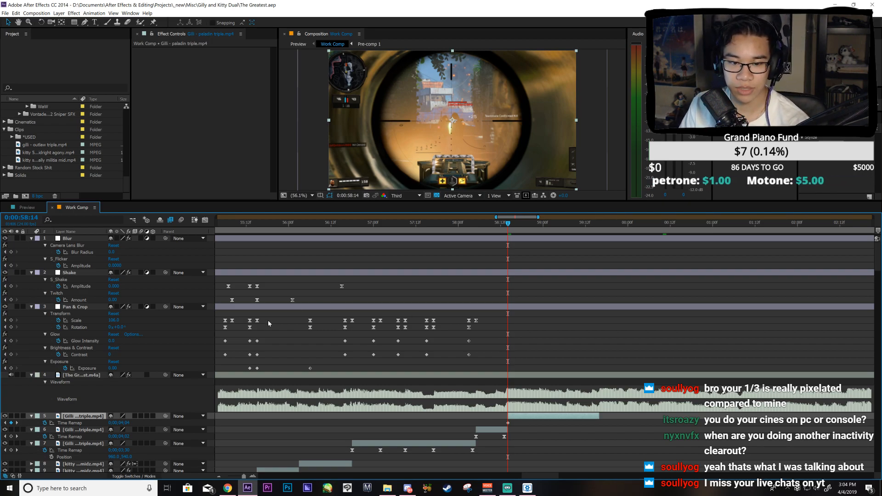
drag(516, 216, 509, 217)
drag(304, 316, 291, 360)
key(ctrl+c)
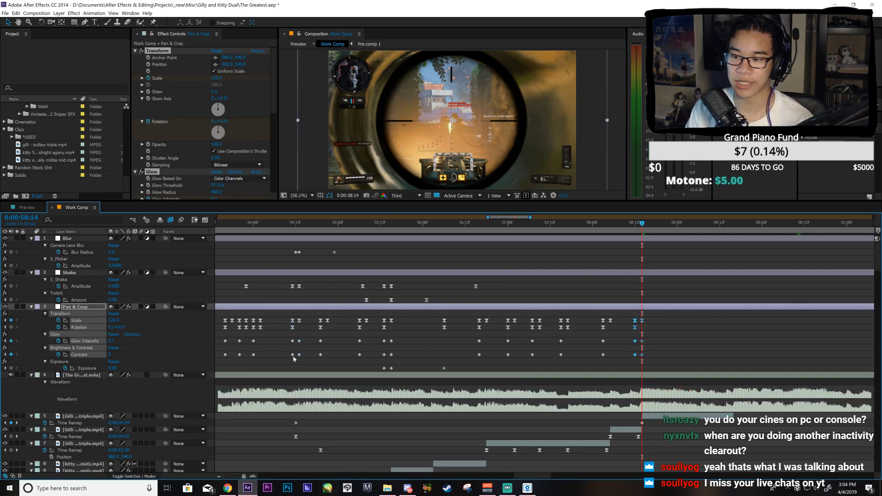
key(ctrl+v)
click(658, 418)
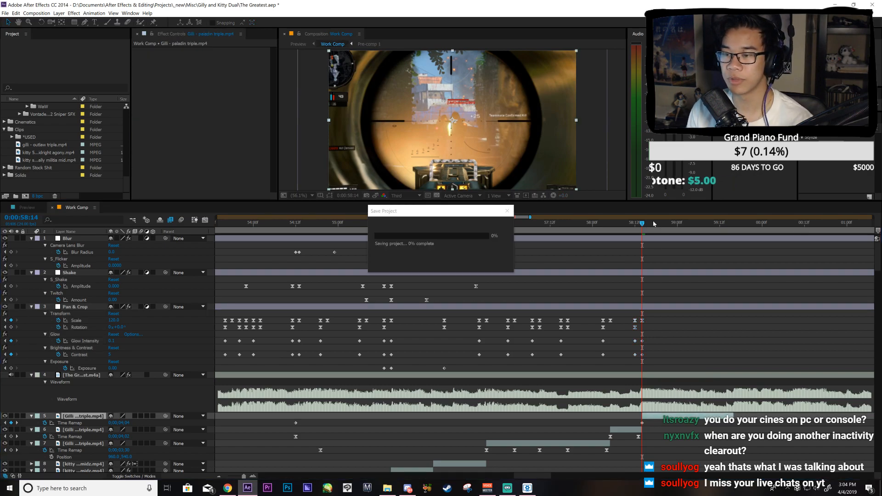
Step: Scrub and step through the trimmed paladin segment between 0:00:58:14 and 0:00:59:07 to find where its next beat should fall
drag(643, 227, 702, 284)
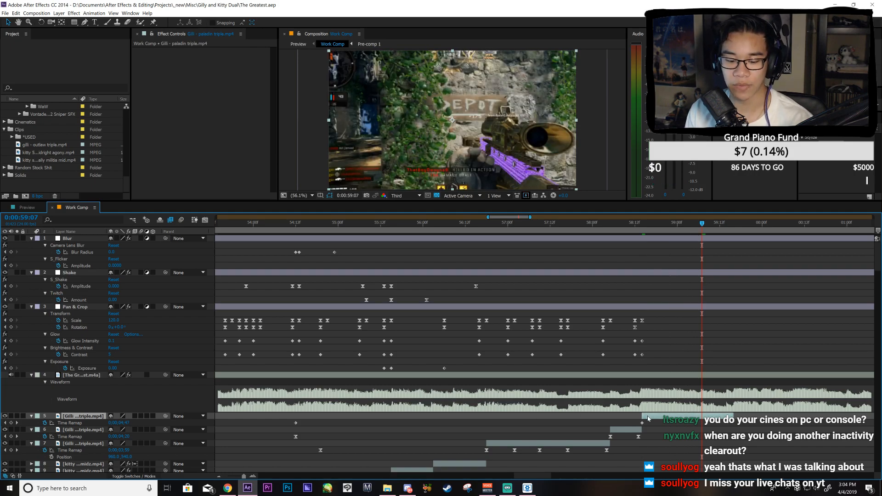
key(space)
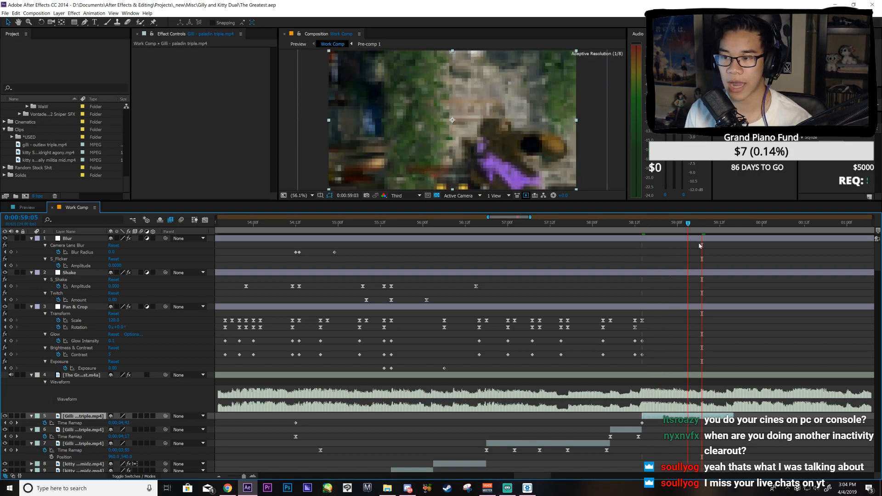
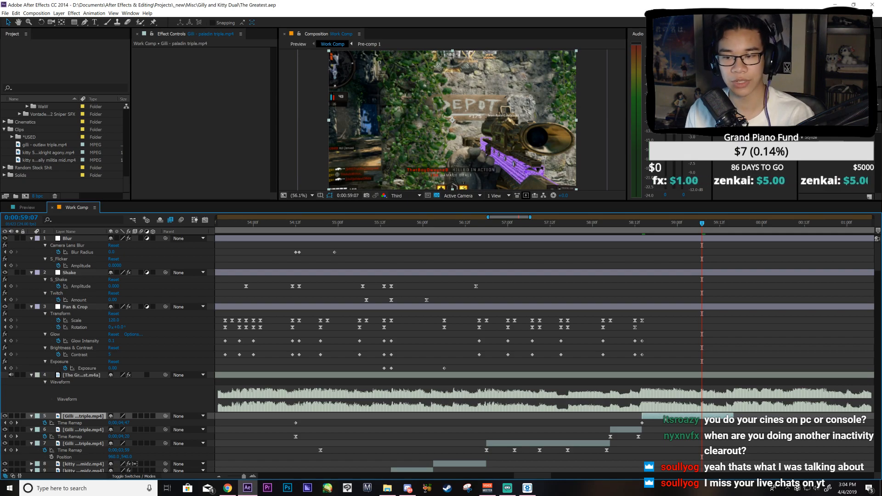
click(665, 267)
drag(646, 226, 701, 242)
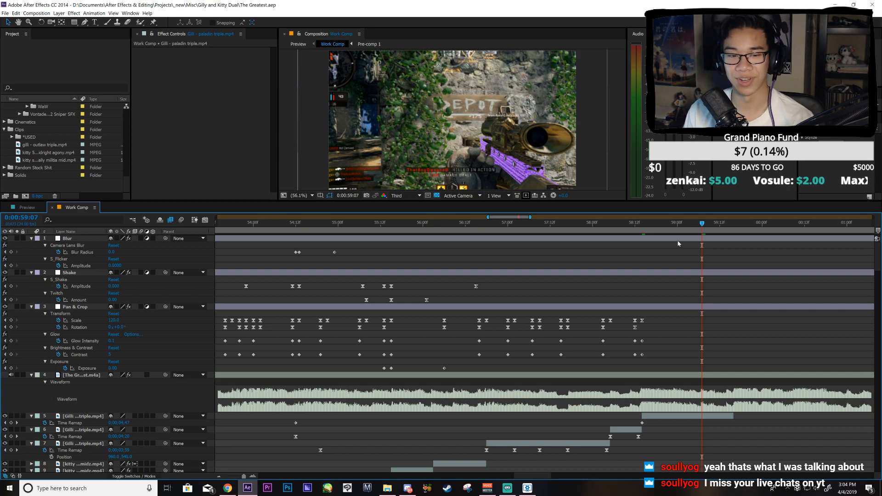
key(Page_Up)
key(Page_Up)
key(Page_Up)
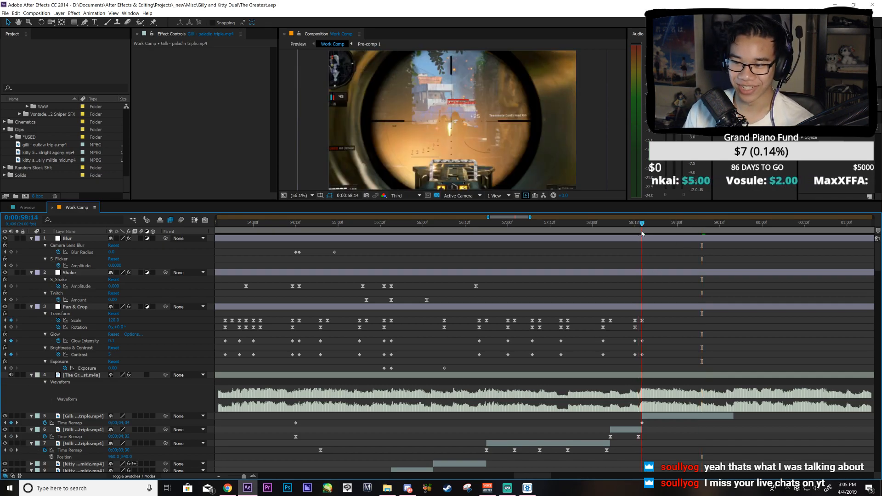
key(Page_Down)
key(Page_Down)
key(Page_Down)
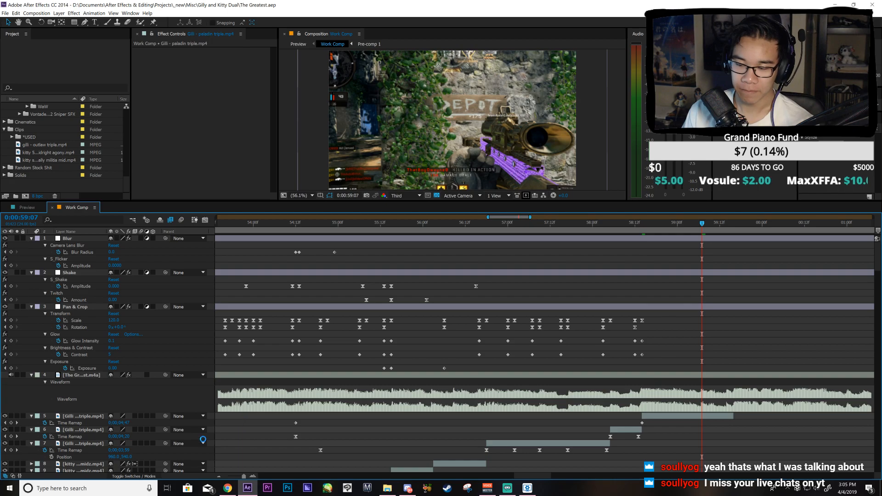
Step: Add Time Remap keyframes to the last paladin segment at 0:00:59:07 and 0:00:59:15, and Easy Ease its Time Remap keyframes
click(10, 422)
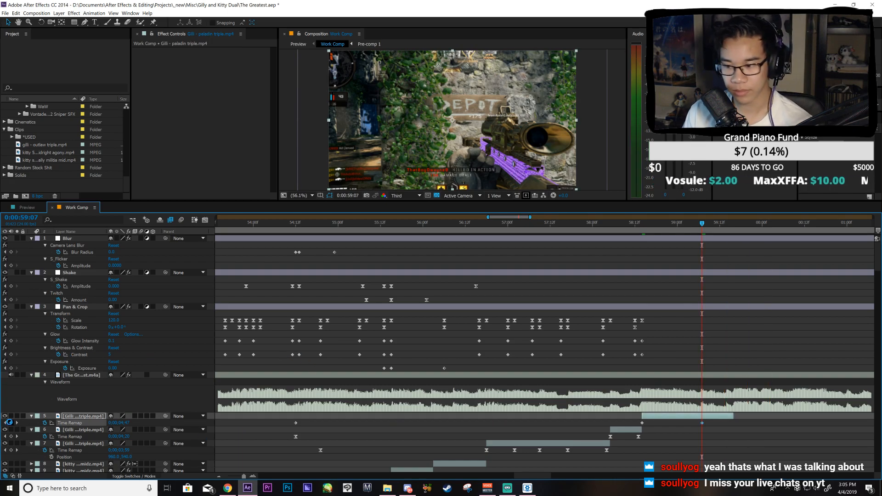
click(728, 226)
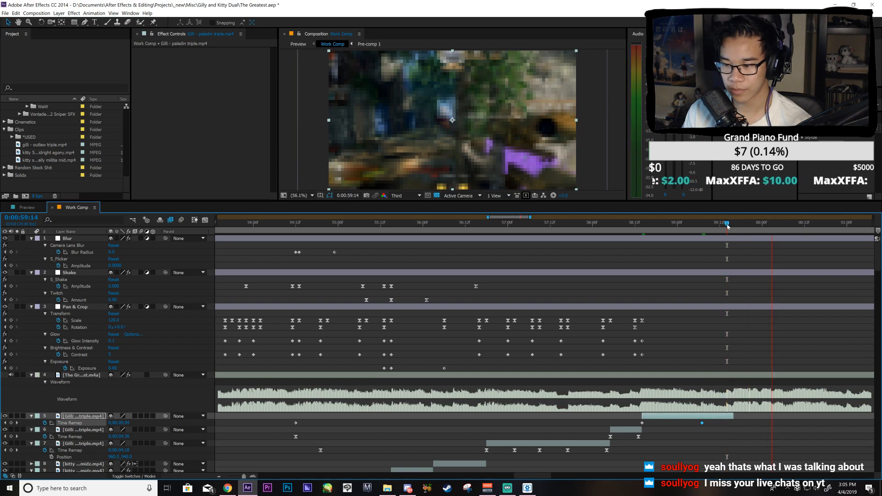
key(Page_Down)
click(11, 423)
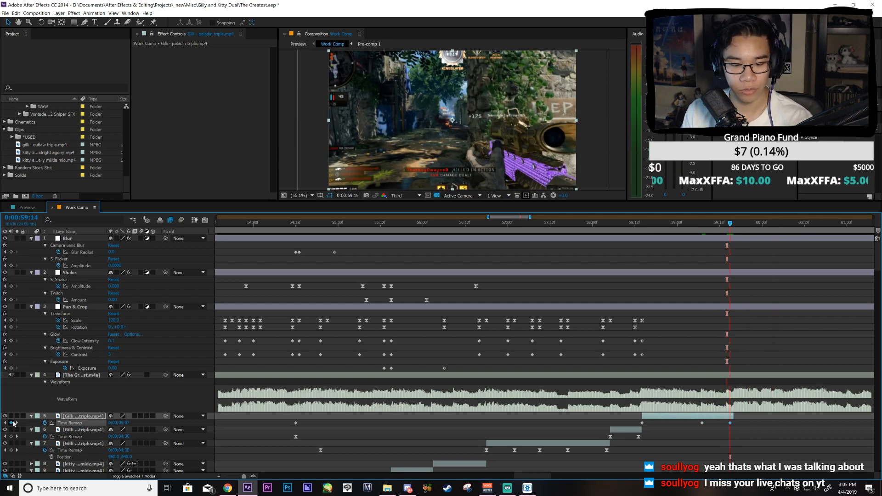
key(i)
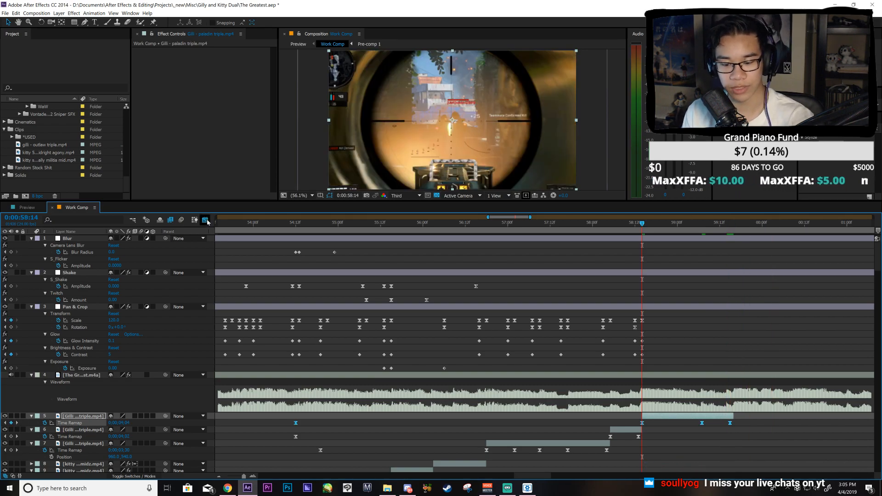
Step: Shape the last segment's Time Remap graph between 0:00:58:14, 0:00:59:07 and 0:00:59:15 into ramps with steep ends and flatter middles
click(205, 219)
key(equal)
drag(507, 217, 515, 222)
key(ctrl+s)
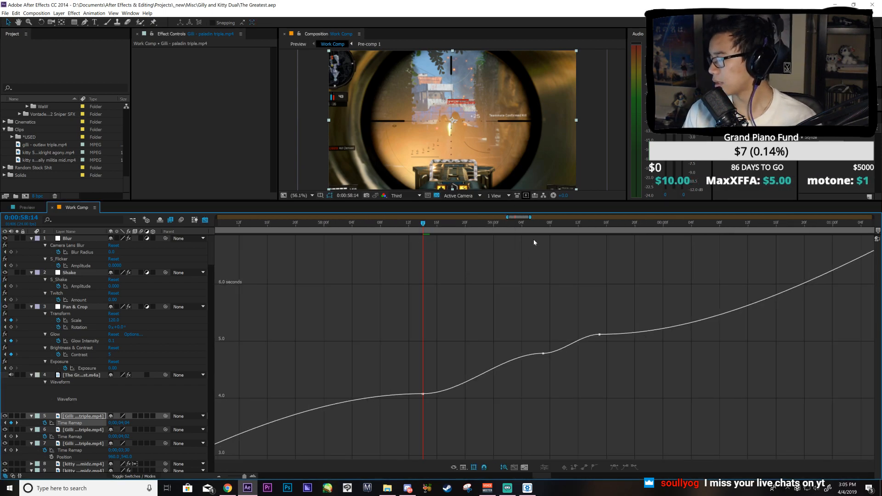
drag(456, 318, 404, 417)
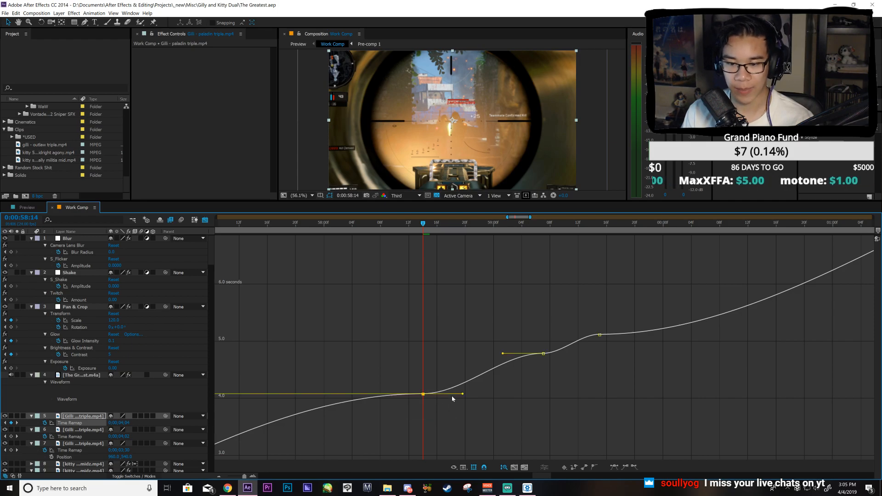
drag(462, 393, 444, 370)
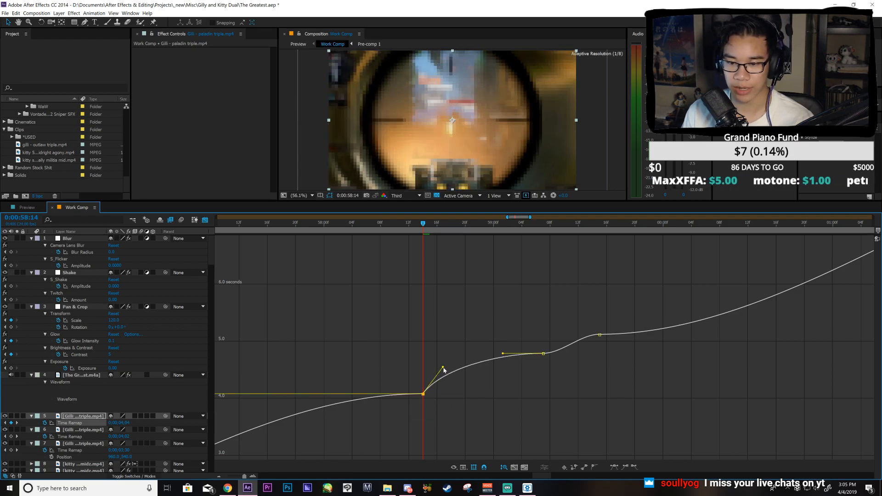
drag(503, 354, 529, 378)
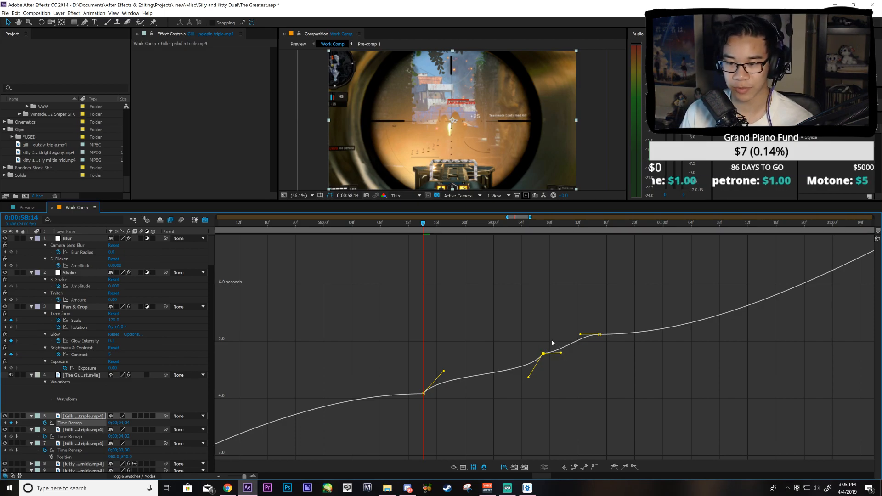
drag(561, 353, 547, 344)
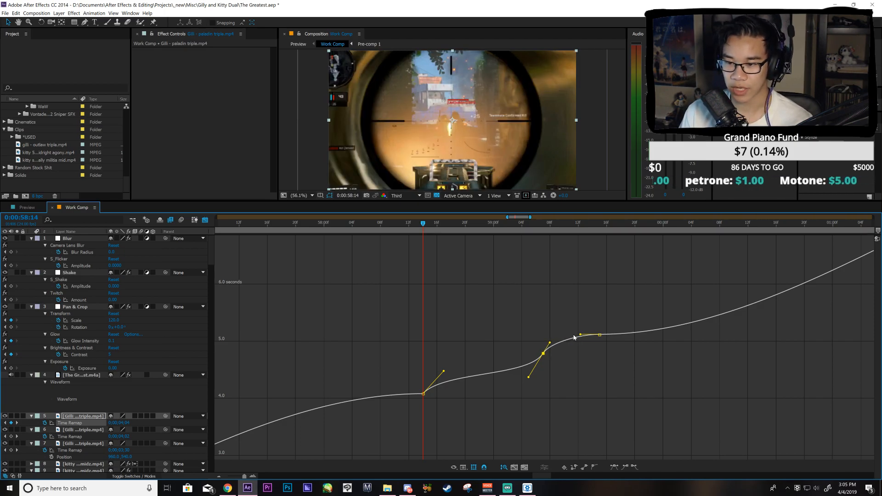
drag(581, 335, 596, 343)
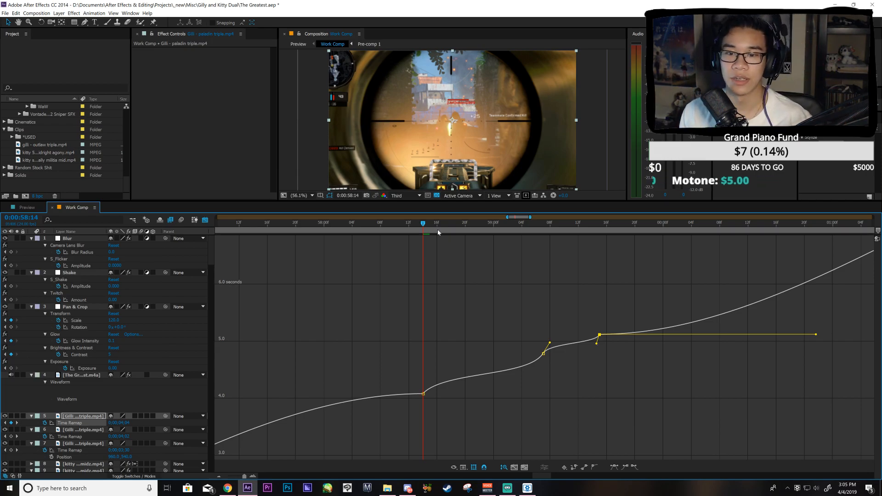
Step: Scrub the last paladin segment to check its new speed ramps, restore the keyframe view, and save the project
drag(431, 231, 599, 327)
drag(409, 323, 397, 326)
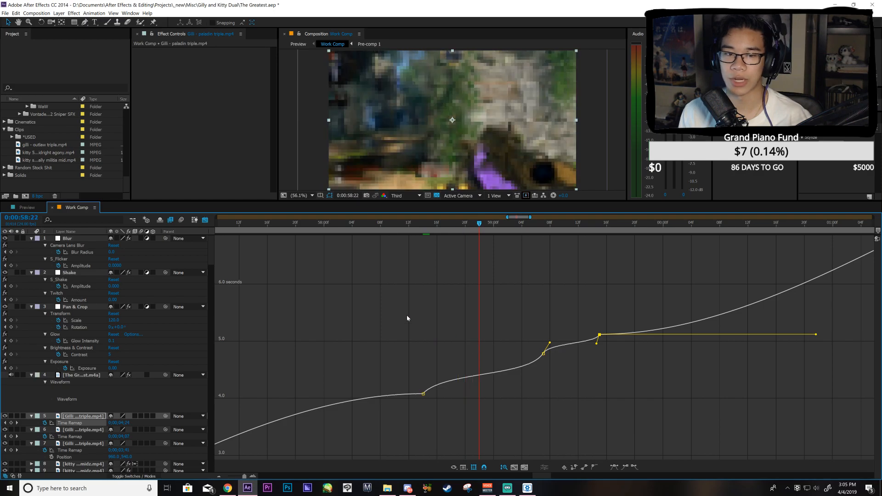
click(205, 221)
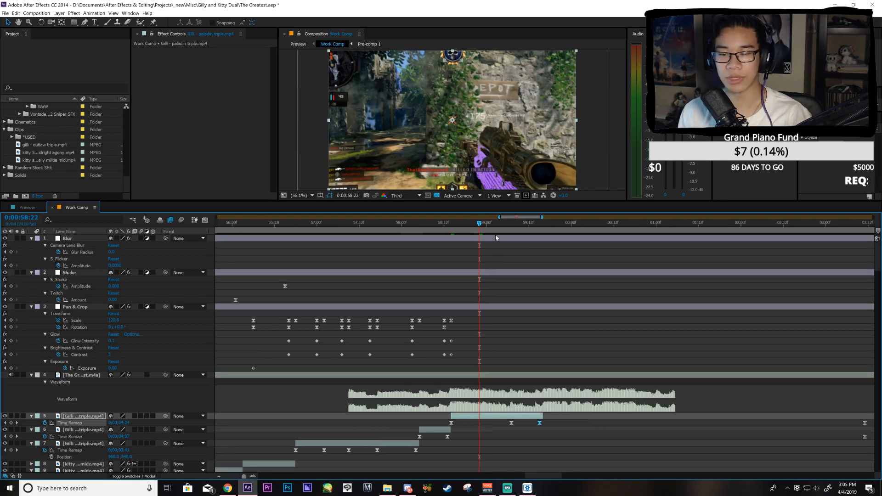
key(ctrl+s)
drag(453, 225, 505, 281)
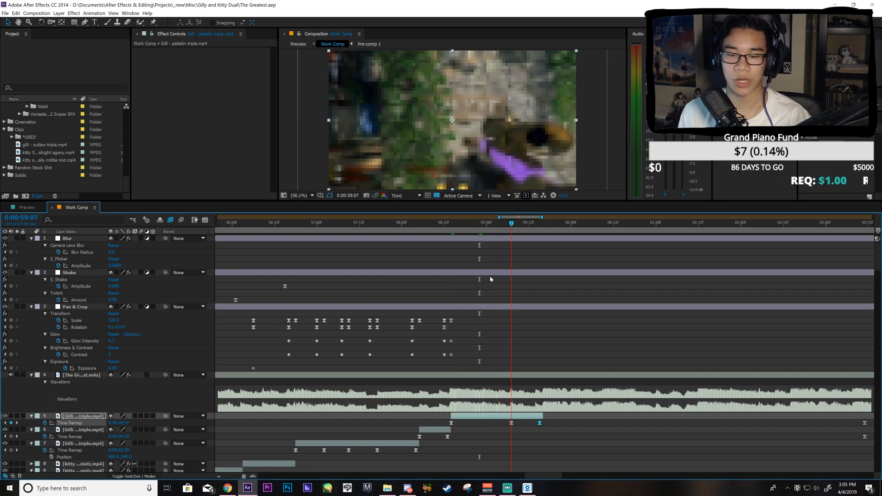
Step: Paste copies of the Pan & Crop Scale, Rotation, Glow Intensity and Contrast hit keyframes around 0:00:59:07 and 0:00:59:15
drag(427, 320, 404, 361)
key(ctrl+v)
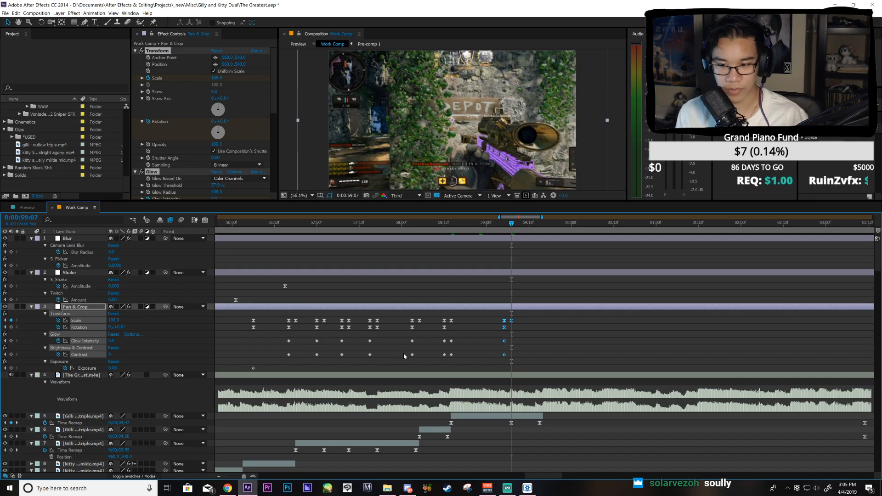
click(539, 231)
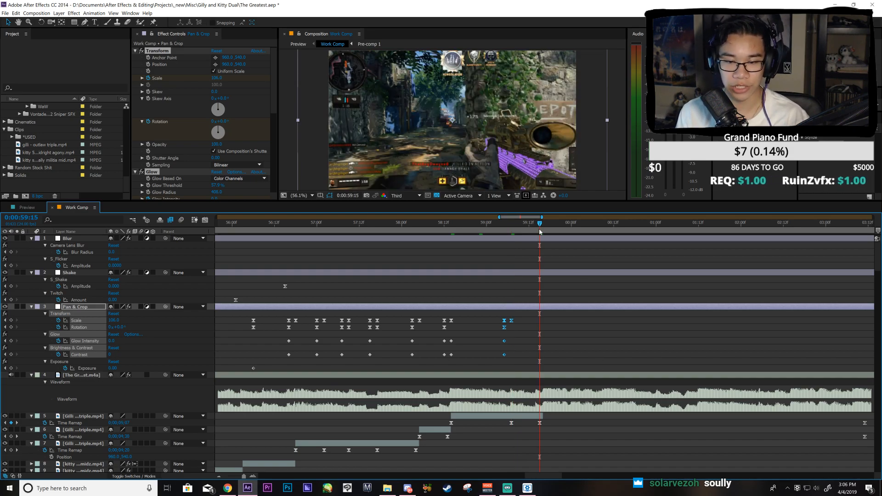
key(alt+Left)
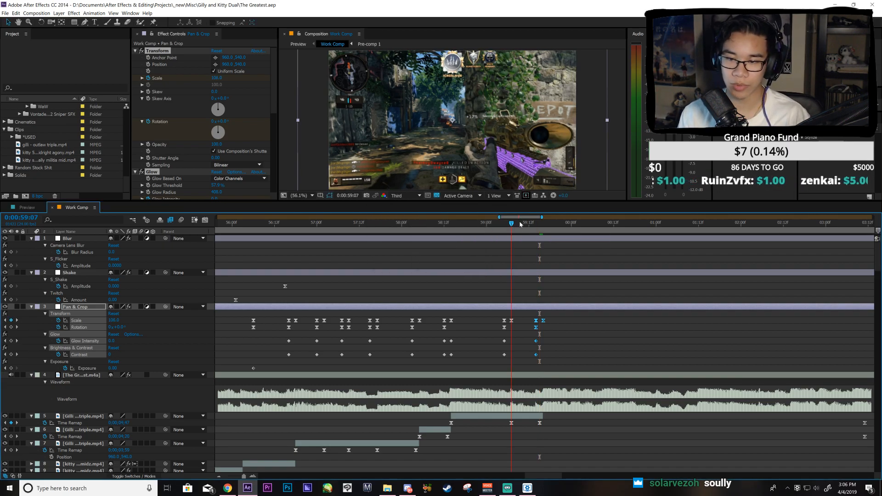
Step: Copy the earlier S_Shake Amplitude and Twitch Amount keyframes, align the copies to peak at 0:00:58:14, and save the project
scroll(520, 224, left, 5)
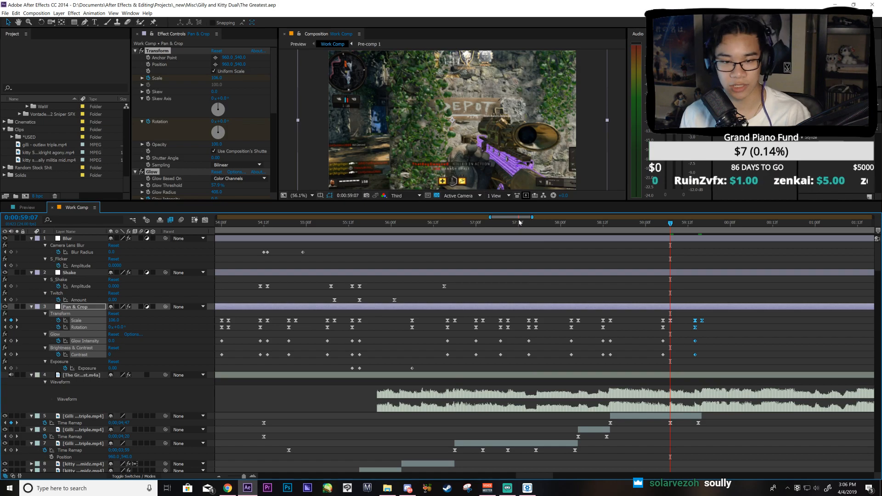
scroll(519, 223, left, 1)
scroll(519, 223, left, 2)
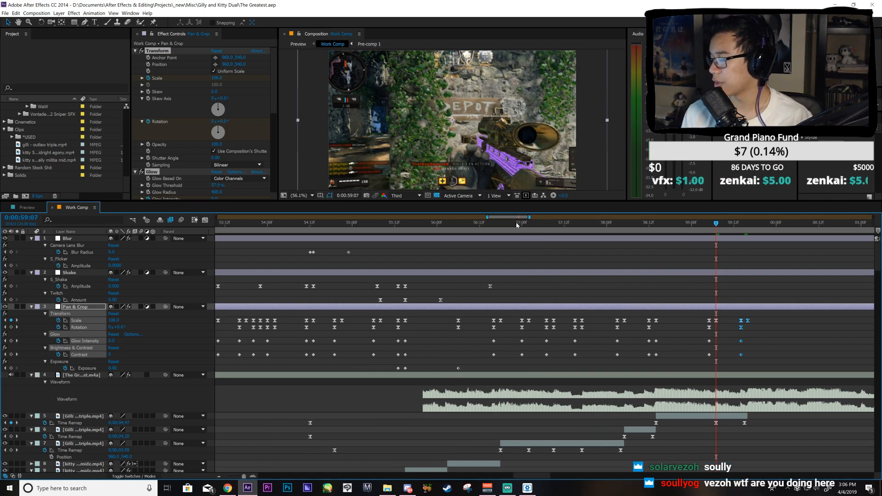
scroll(517, 224, left, 5)
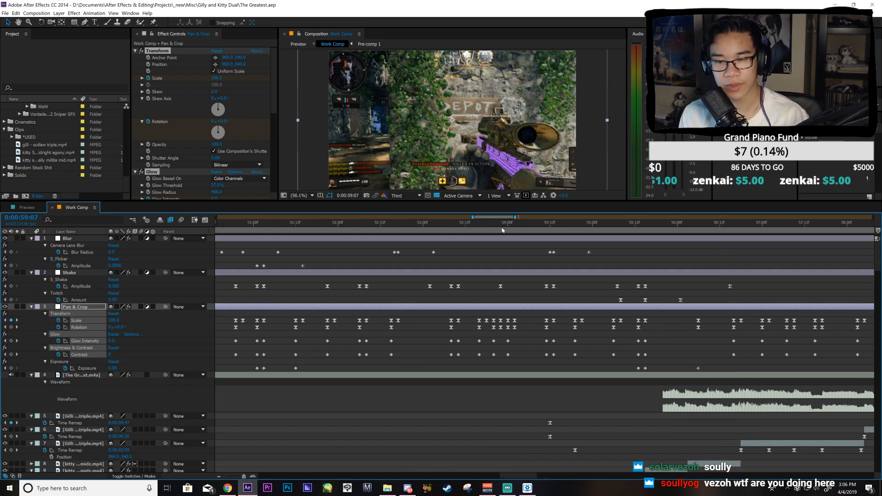
scroll(504, 230, right, 7)
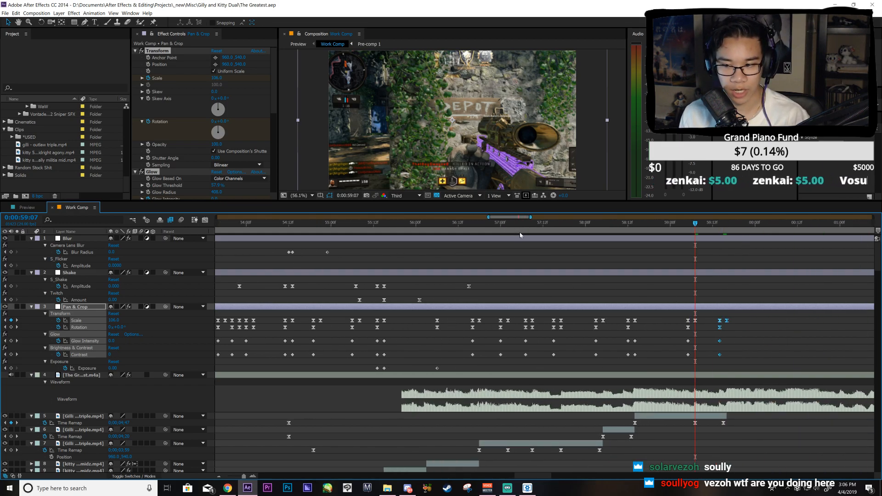
click(589, 225)
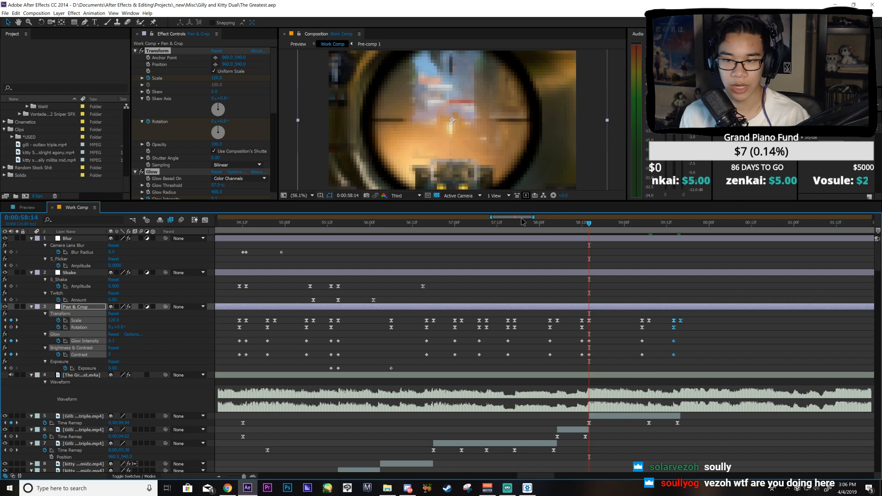
scroll(512, 224, left, 4)
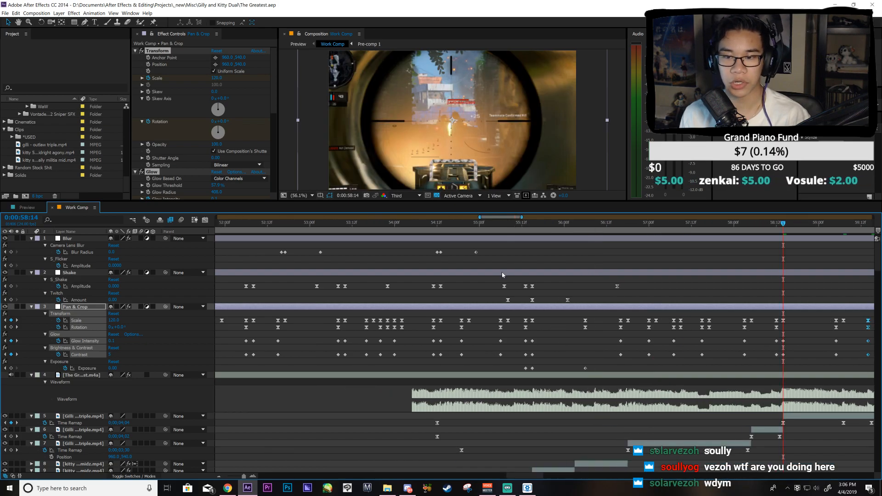
drag(508, 285, 620, 302)
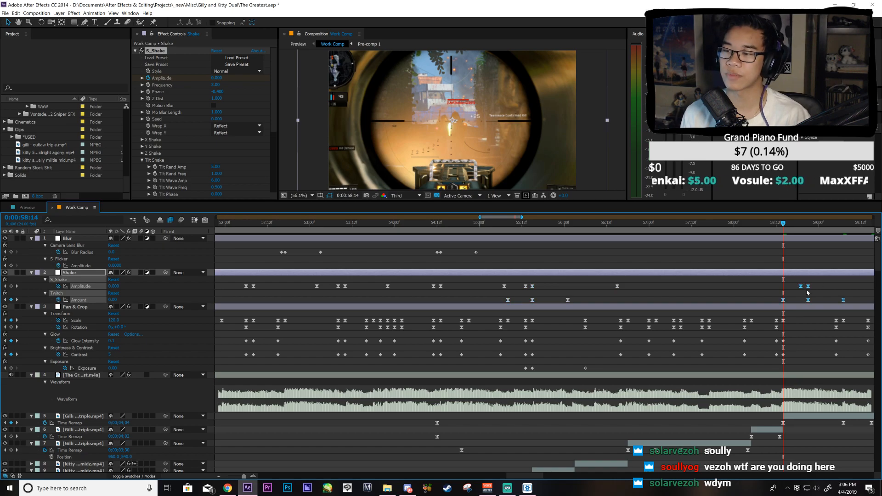
click(834, 286)
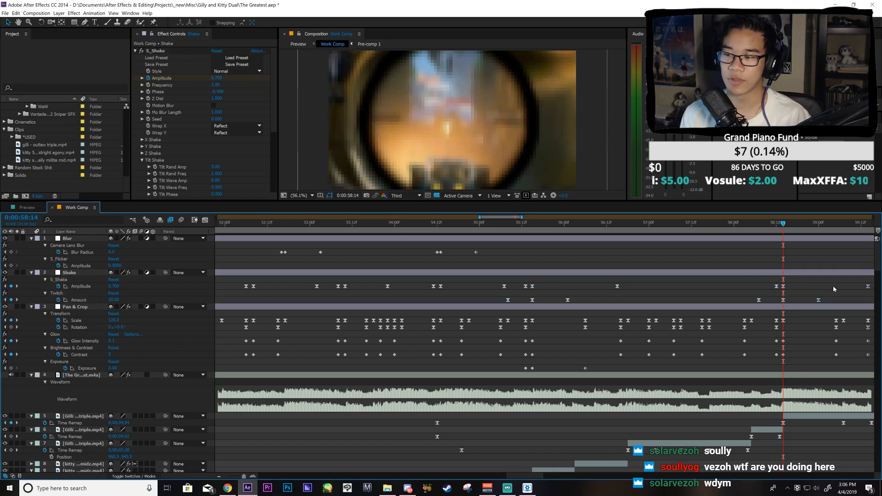
scroll(501, 222, right, 4)
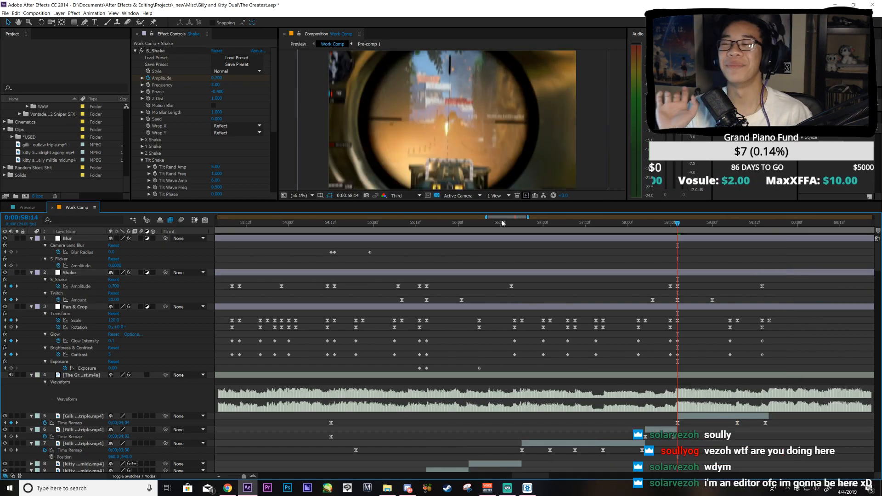
key(ctrl+s)
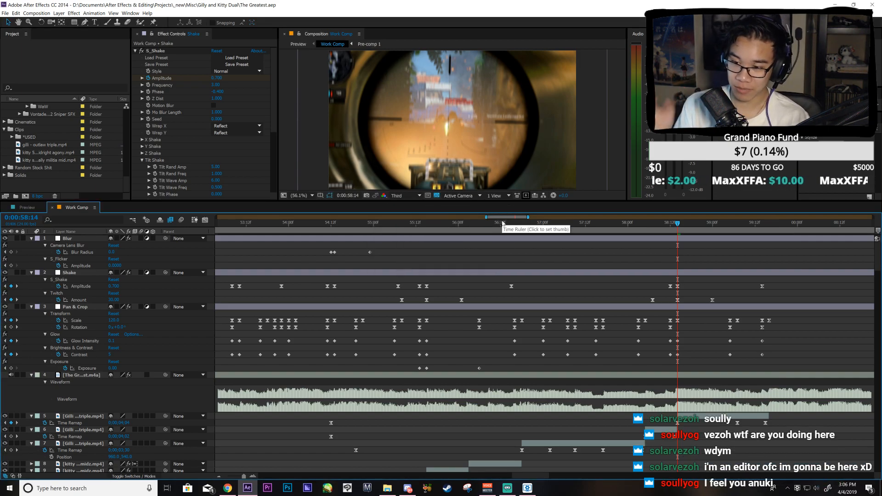
Step: Copy the Motion Tile effect from the neighbouring kitty 5 clip onto all three Gilli - paladin triple segments and save the project
click(657, 224)
drag(664, 241, 603, 297)
click(487, 464)
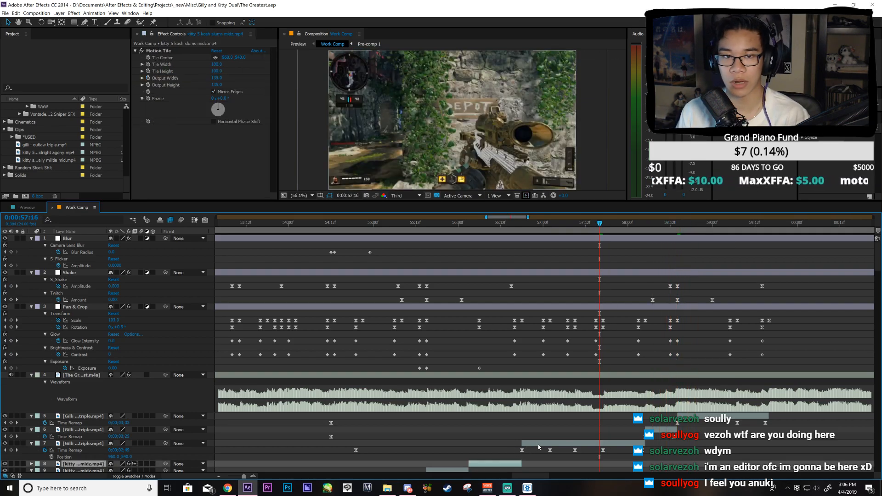
click(165, 51)
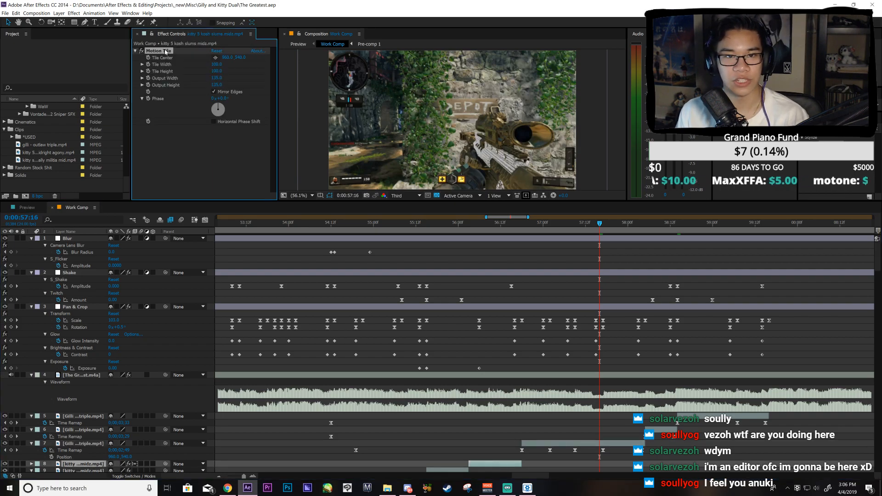
click(599, 444)
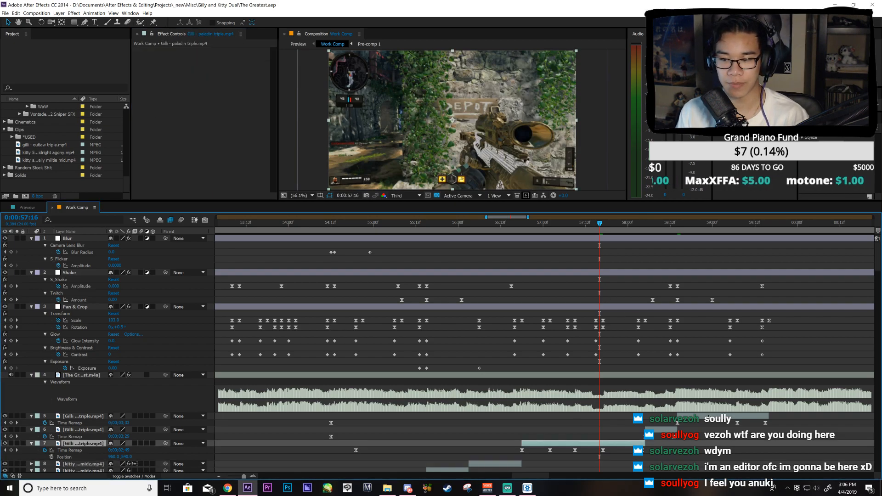
shift+click(708, 416)
key(ctrl+v)
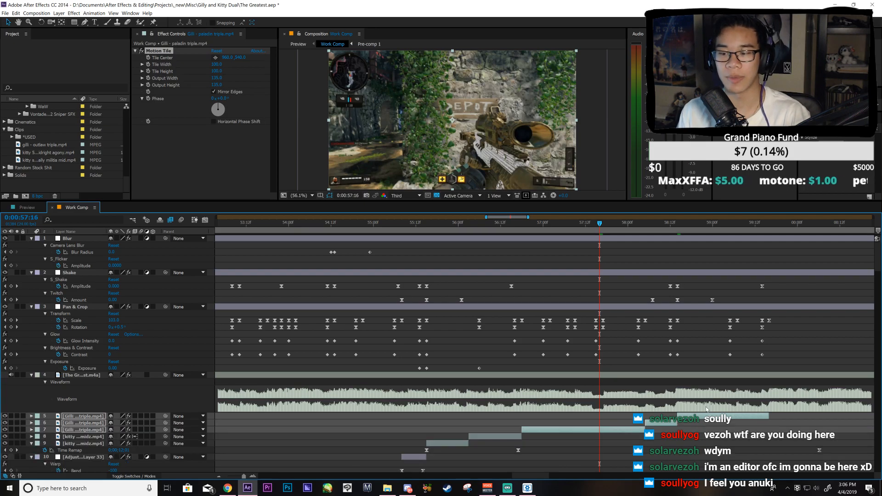
key(u)
key(ctrl+s)
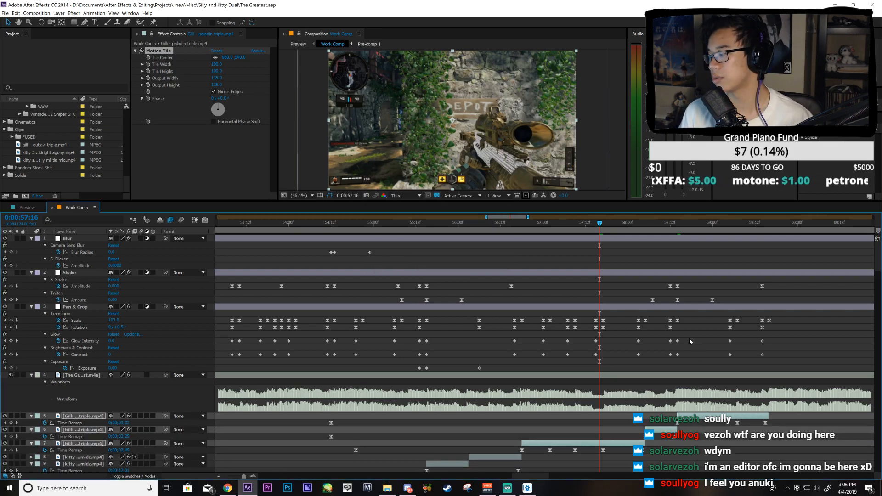
click(584, 258)
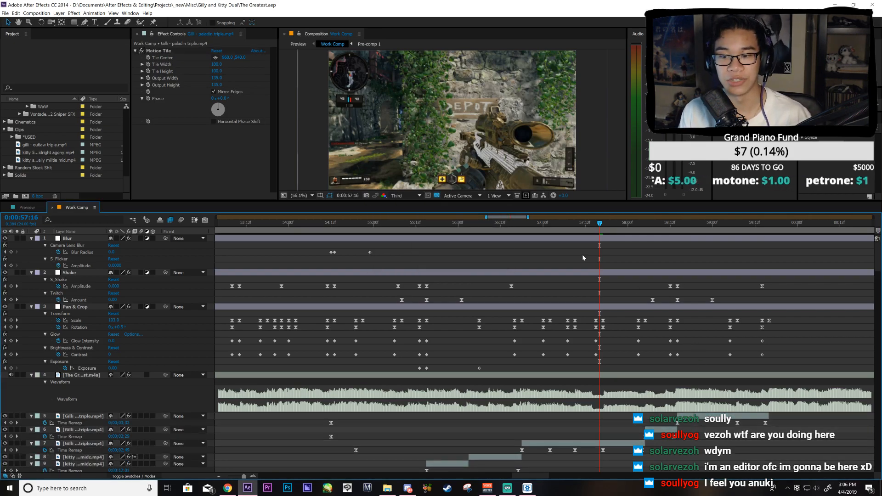
Step: Extend the start of the first Gilli - paladin triple segment back to 0:00:55:22 and duplicate the layer
click(517, 225)
drag(520, 226, 522, 228)
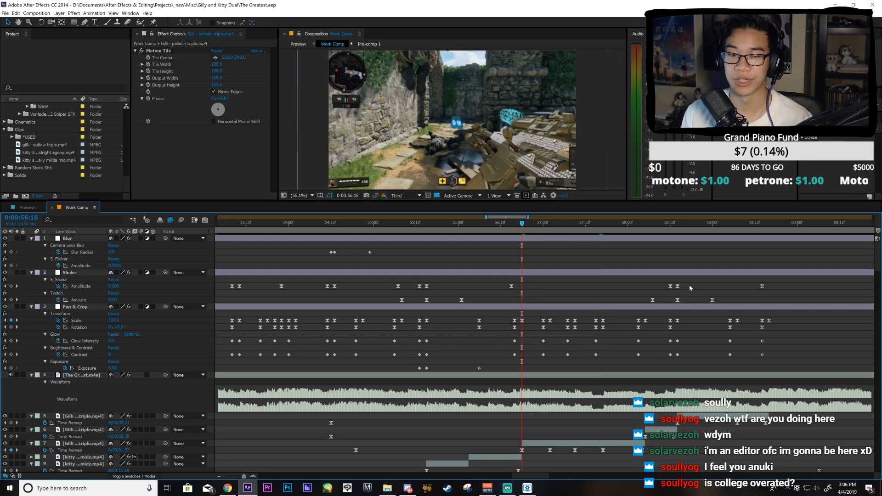
drag(387, 249, 328, 258)
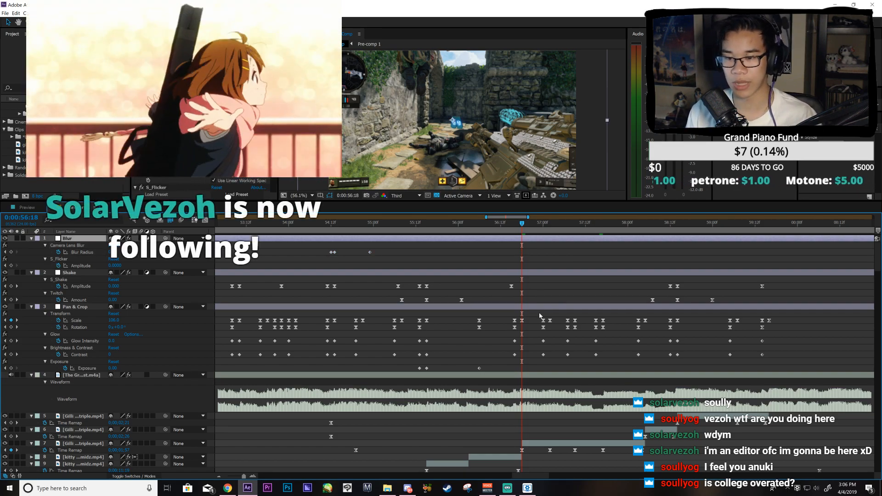
scroll(541, 376, down, 1)
drag(428, 224, 524, 423)
click(524, 422)
key(shift+Page_Up)
key(shift+Page_Up)
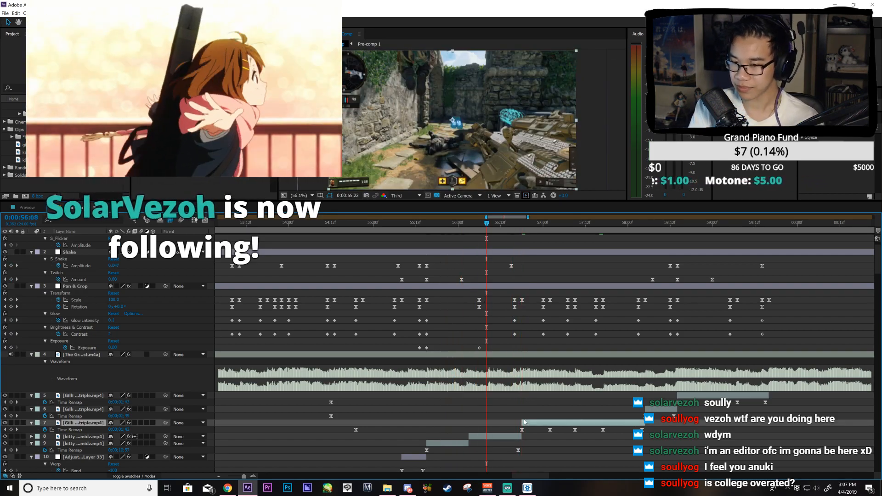
key(alt+bracketleft)
key(ctrl+d)
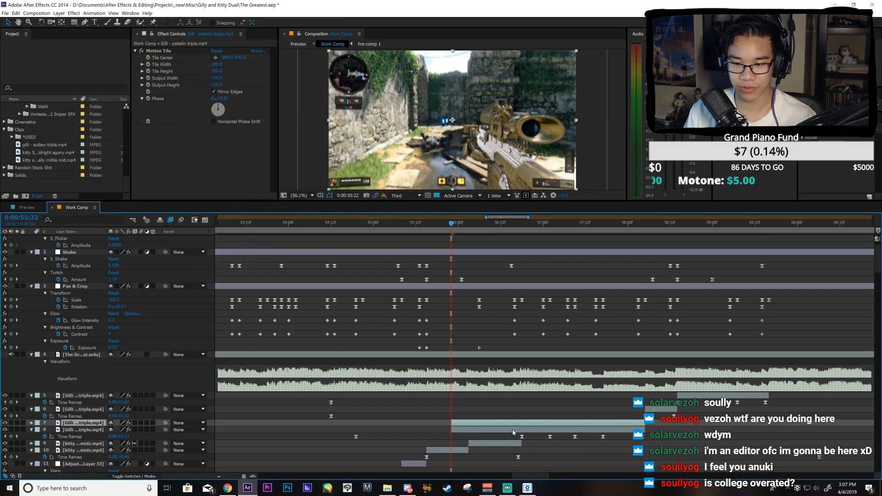
Step: Add a Time Remap keyframe at 0:00:55:22 to the lower copy, Easy Ease its keyframes, and reveal the upper copy's keyframes
click(512, 432)
key(u)
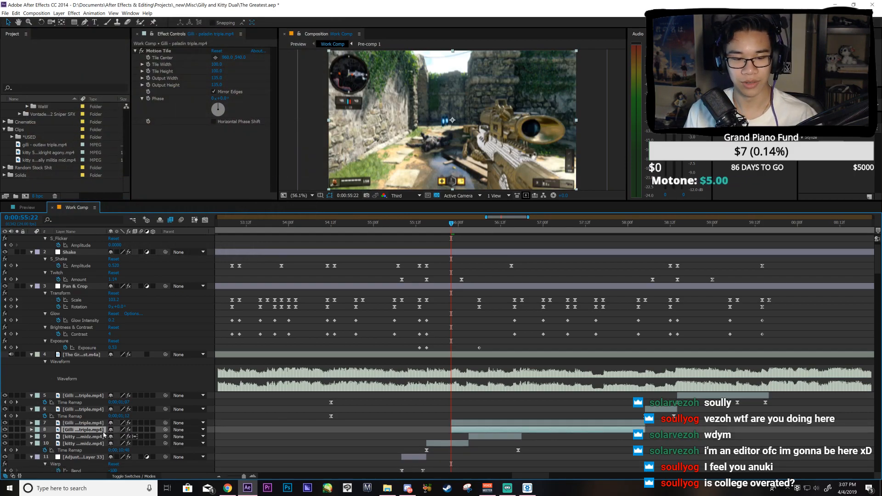
key(u)
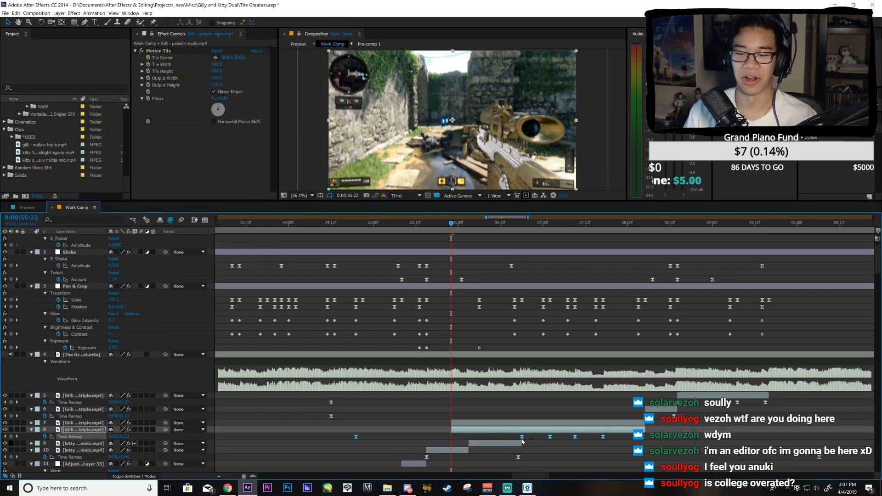
click(11, 436)
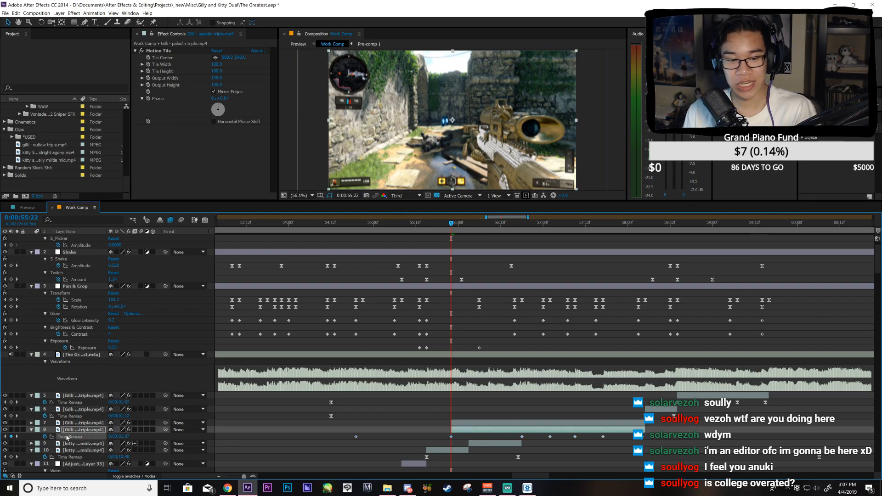
click(477, 425)
key(u)
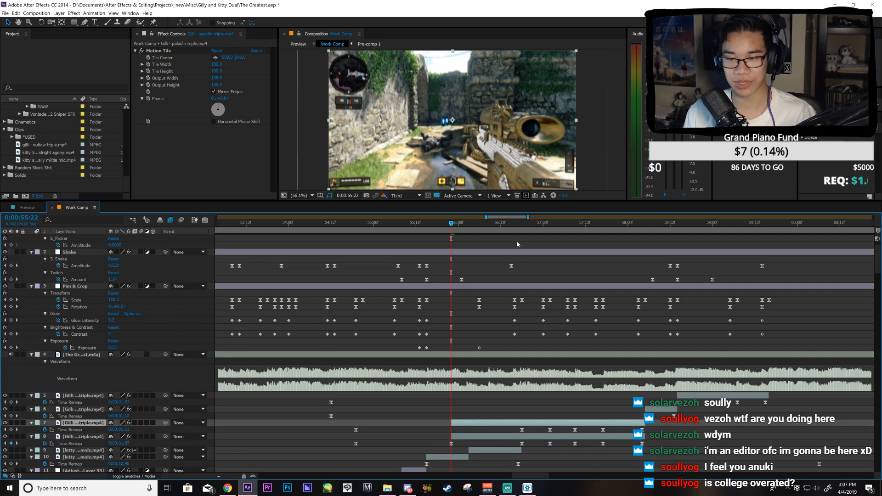
click(522, 228)
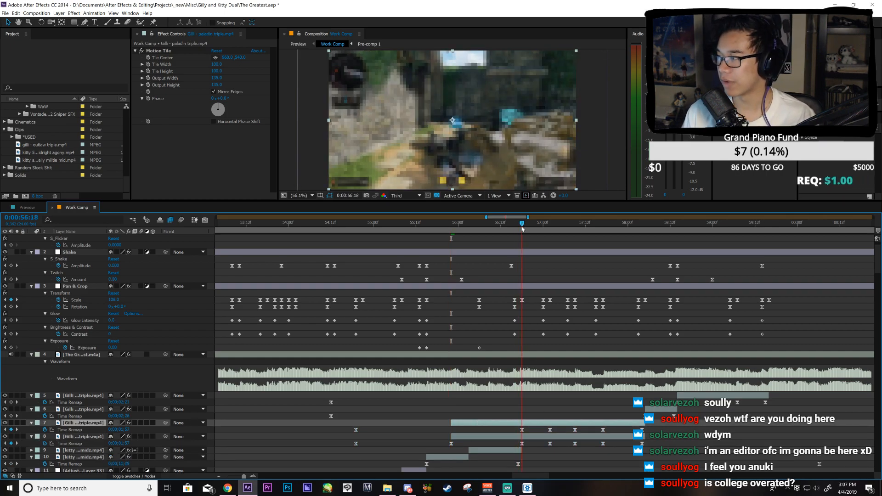
click(501, 446)
drag(501, 445, 645, 442)
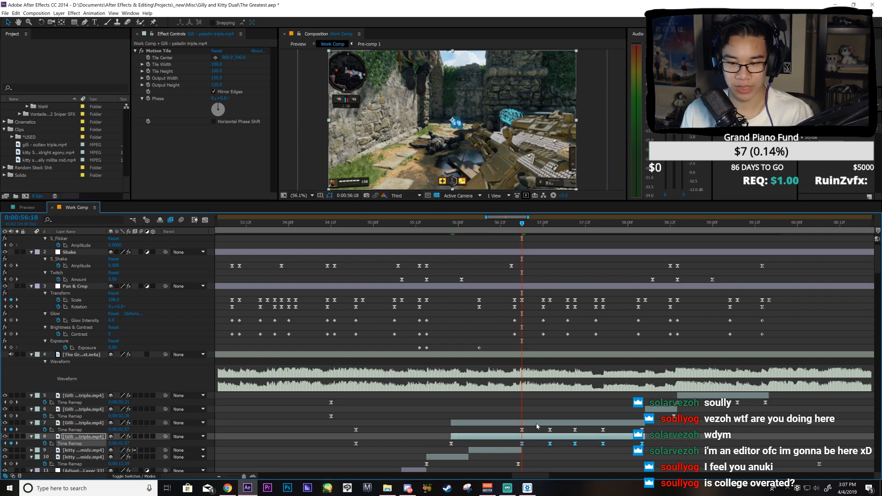
click(523, 430)
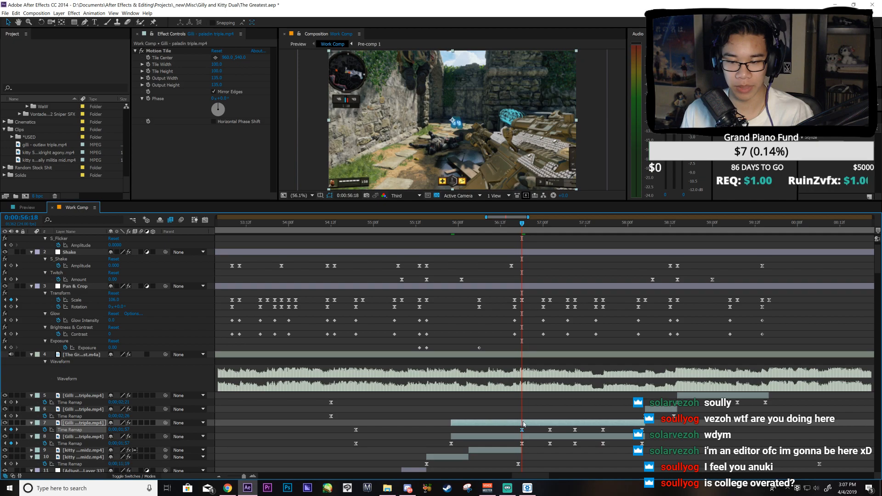
key(ctrl+z)
key(ctrl+z)
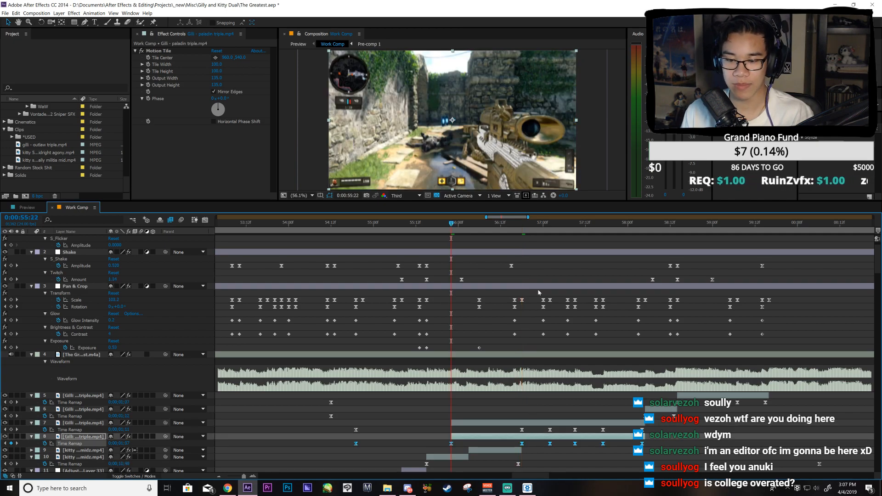
Step: Shape the lower copy's Time Remap graph between 0:00:55:22 and 0:00:56:18 into a ramp with steep ends and a flatter middle
click(523, 232)
drag(649, 429, 496, 434)
click(522, 444)
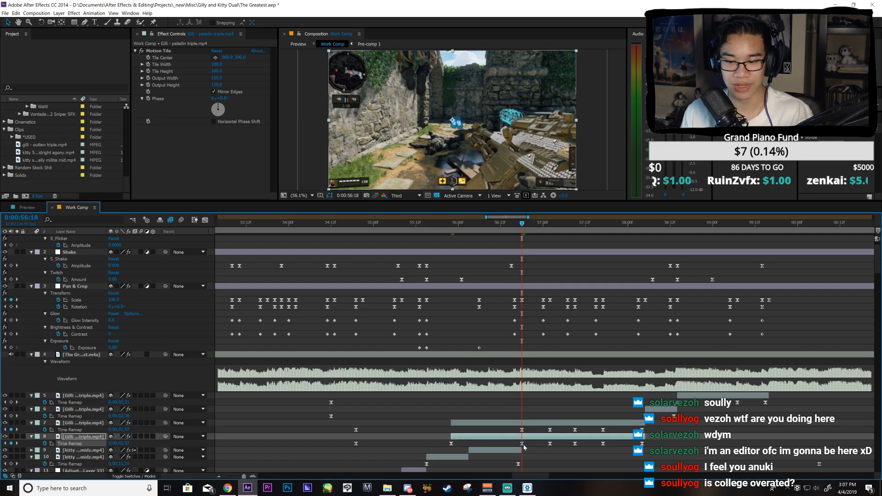
key(i)
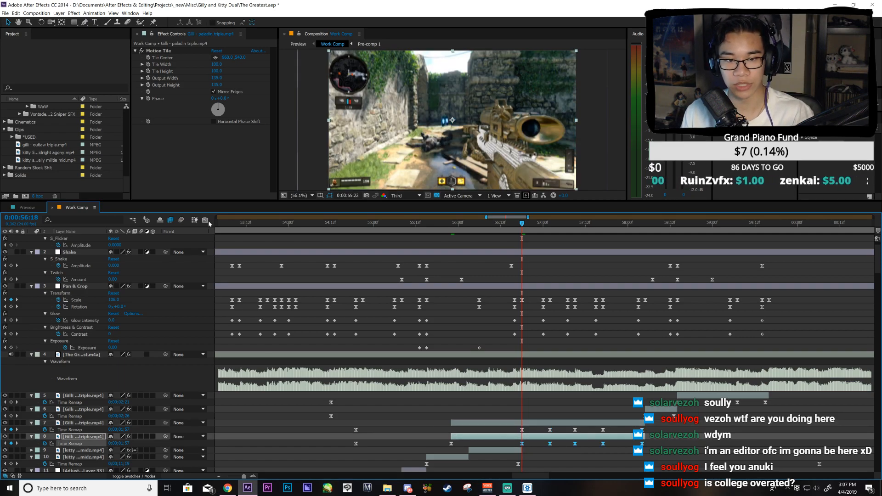
key(shift+F3)
drag(418, 349, 465, 418)
key(=)
drag(498, 380, 467, 358)
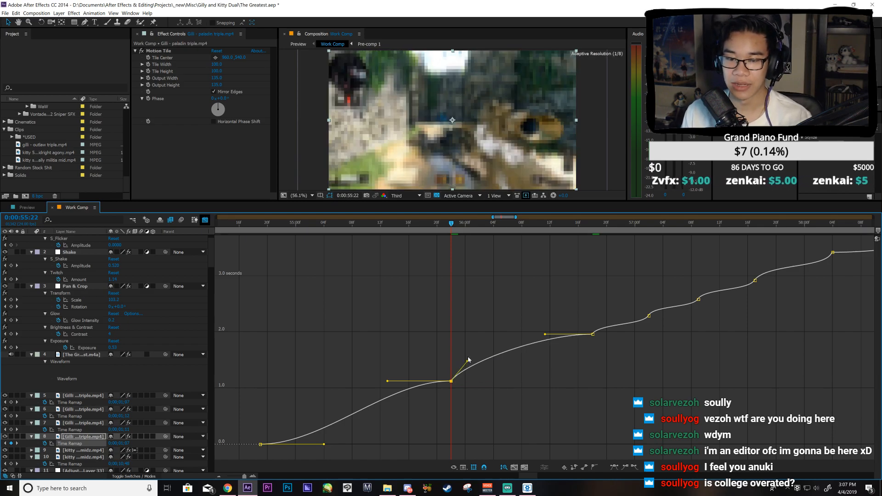
drag(545, 334, 578, 363)
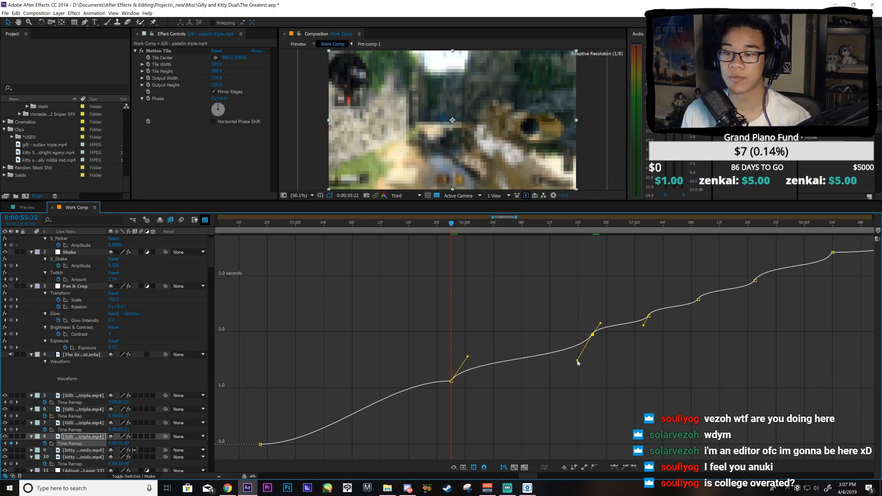
Step: Check the ramp between 0:00:55:22 and 0:00:56:18, then delete the upper duplicate of the first Gilli - paladin triple segment
drag(461, 225, 598, 303)
key(shift+F3)
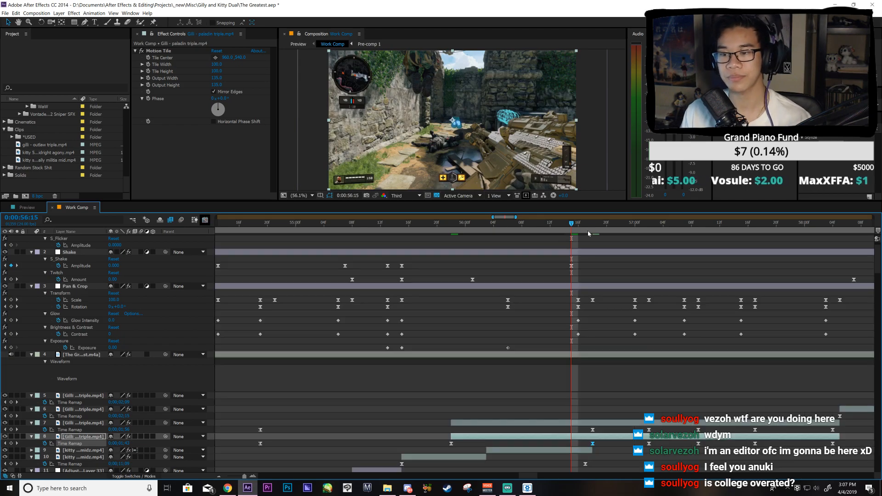
key(Delete)
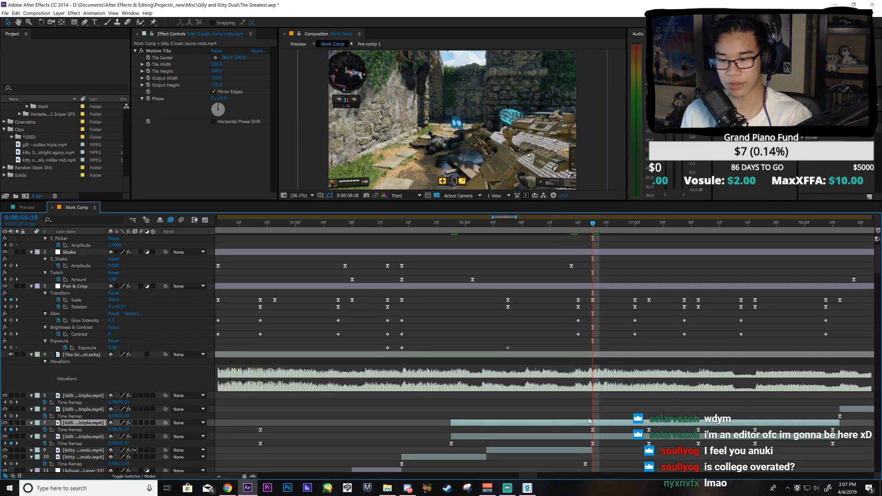
click(588, 423)
Step: Keyframe the first Gilli segment's Opacity from 0% at 0:00:55:22 to 100% at 0:00:56:18, save, and preview the fade-in
key(alt+shift+t)
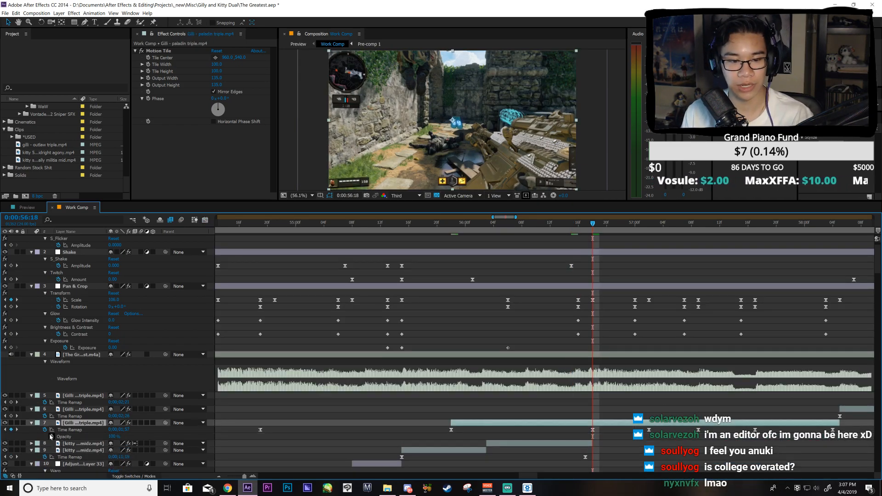
key(i)
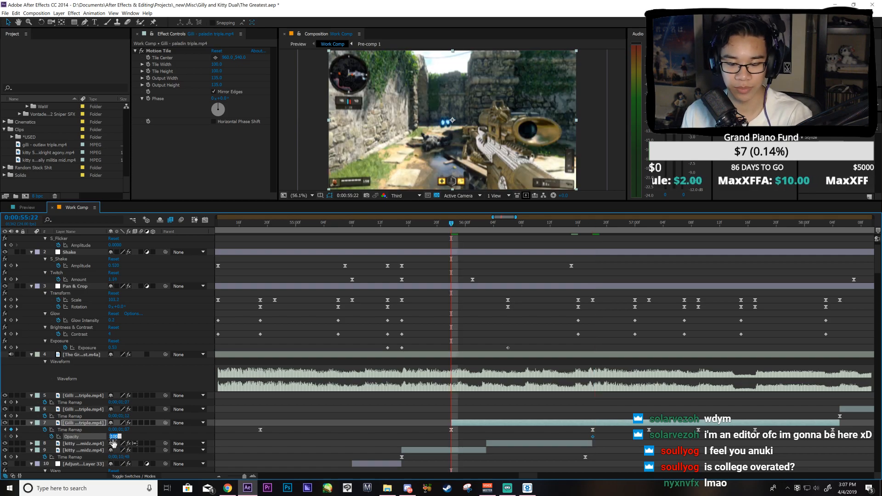
text(0)
key(Return)
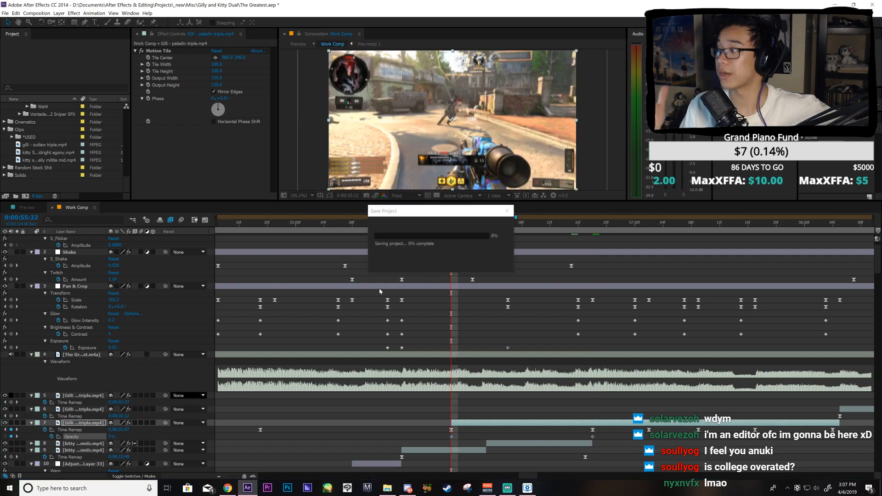
key(space)
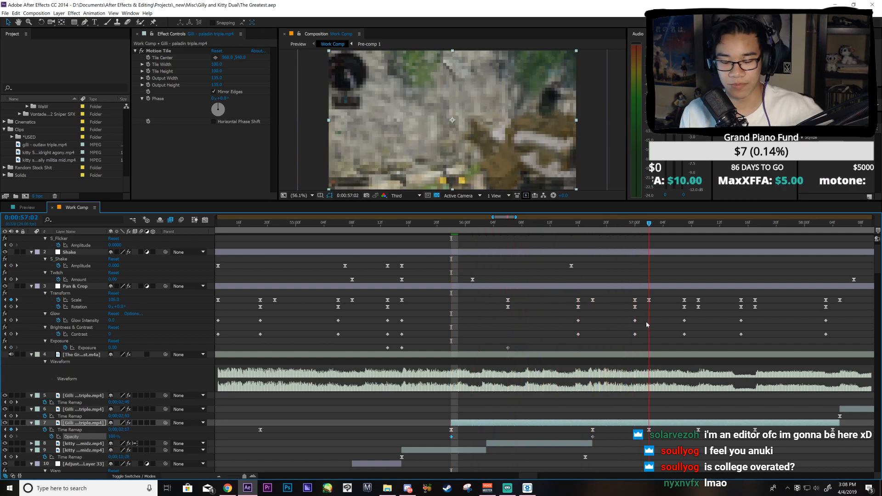
key(space)
Step: Copy the earlier group of Blur Radius keyframes on the Blur layer, paste it around 0:00:56:18, and save the project
key(minus)
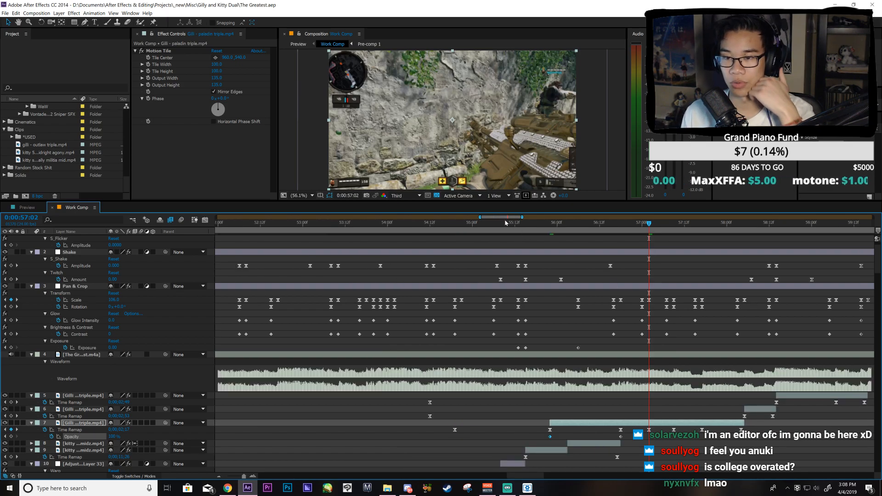
scroll(504, 222, right, 3)
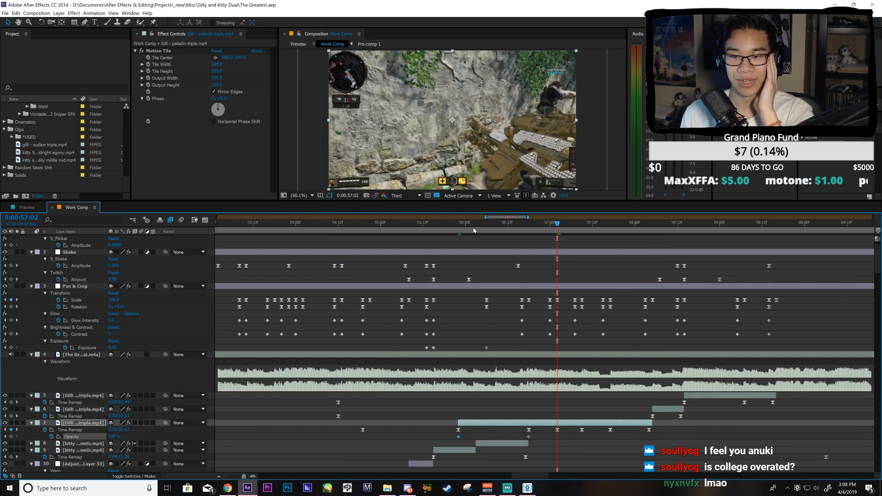
click(528, 224)
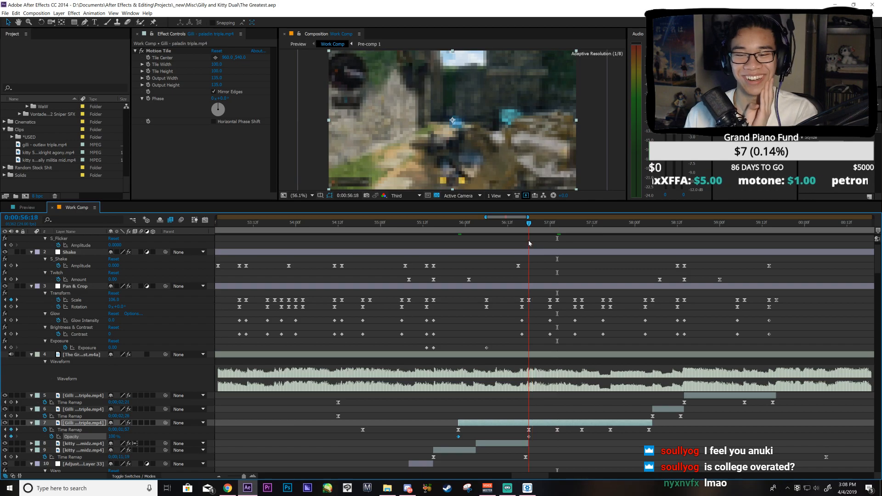
scroll(543, 334, up, 2)
drag(392, 246, 328, 255)
key(ctrl+c)
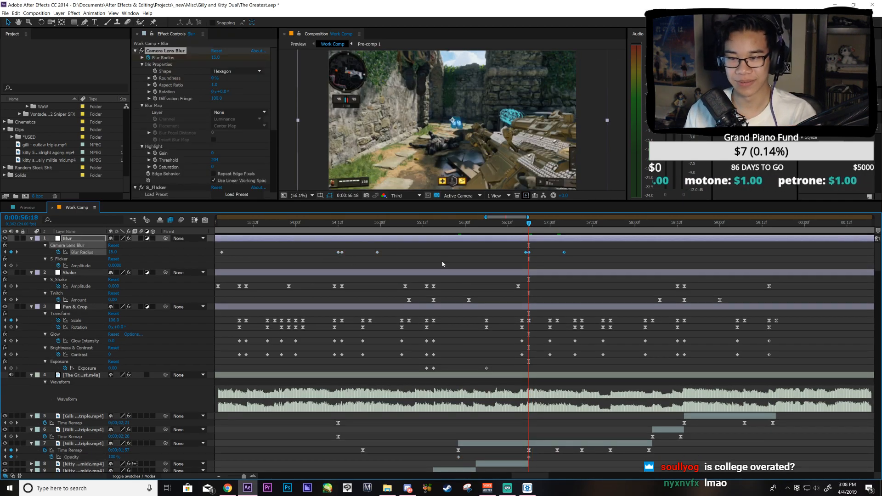
key(ctrl+v)
key(ctrl+s)
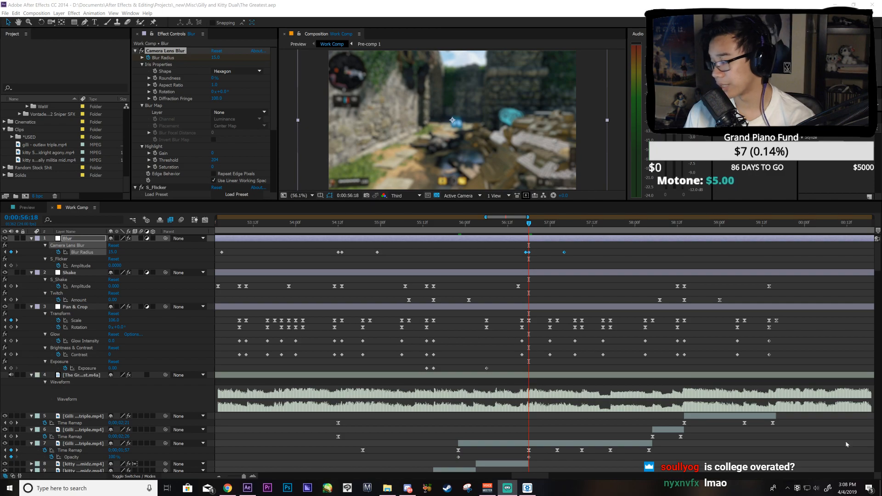
Step: Add a null object above the second Gilli - paladin triple segment at 0:00:58:05 and parent that segment to it
click(569, 291)
drag(507, 225, 702, 419)
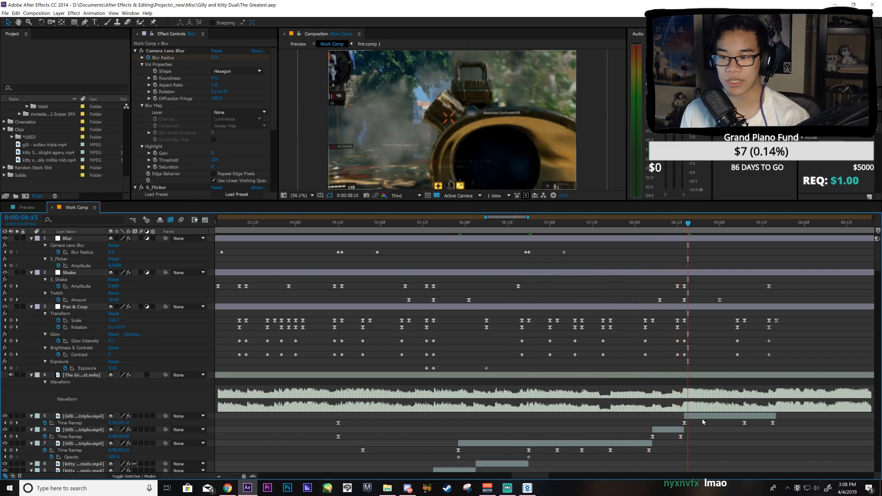
click(702, 419)
drag(636, 230, 652, 251)
click(660, 427)
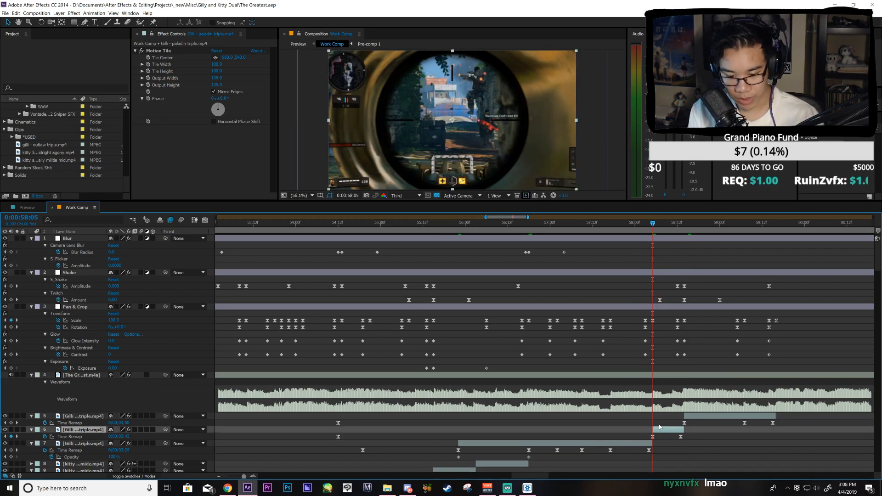
key(ctrl+alt+shift+y)
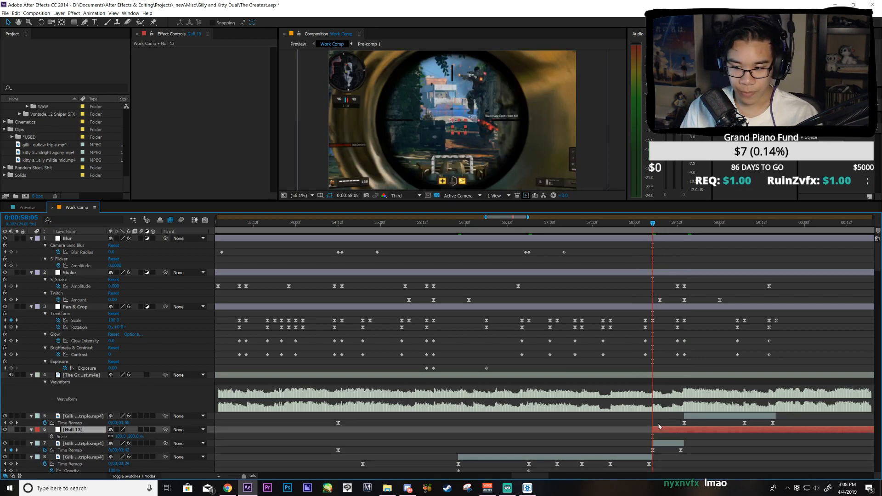
drag(164, 443, 51, 437)
Step: Trim the null to the segment's end and add Easy Ease Scale keyframes of 100% at 0:00:58:05 and 0:00:58:14
click(52, 436)
click(685, 230)
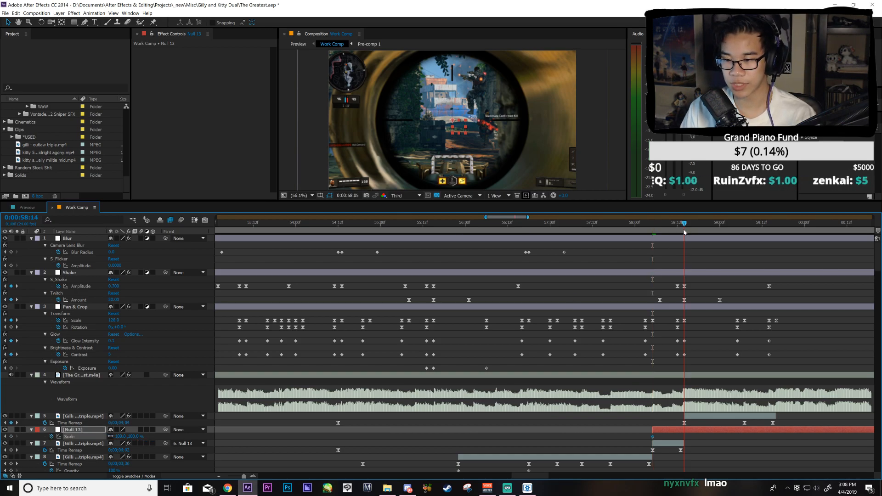
key(Page_Up)
key(Page_Up)
key(alt+bracketright)
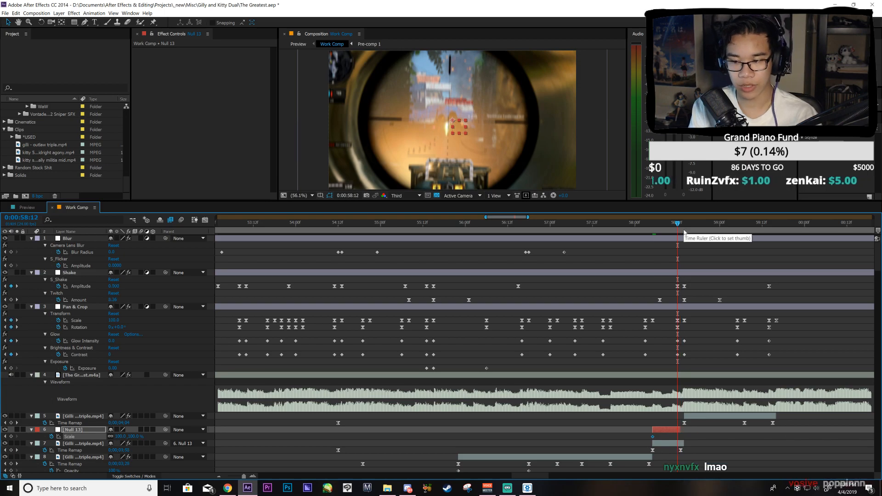
click(684, 231)
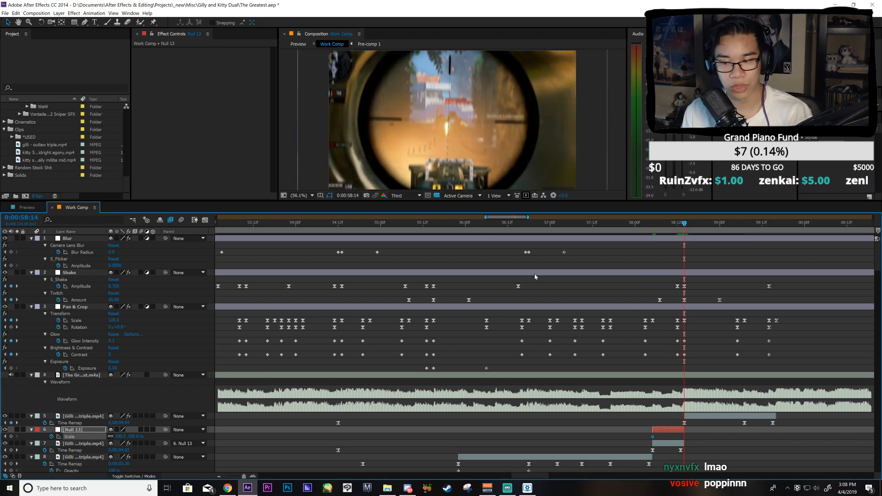
click(6, 437)
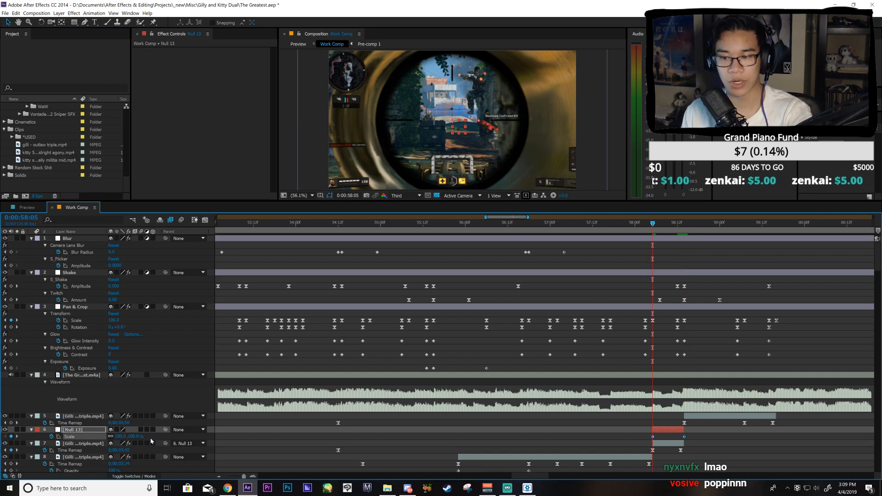
click(206, 221)
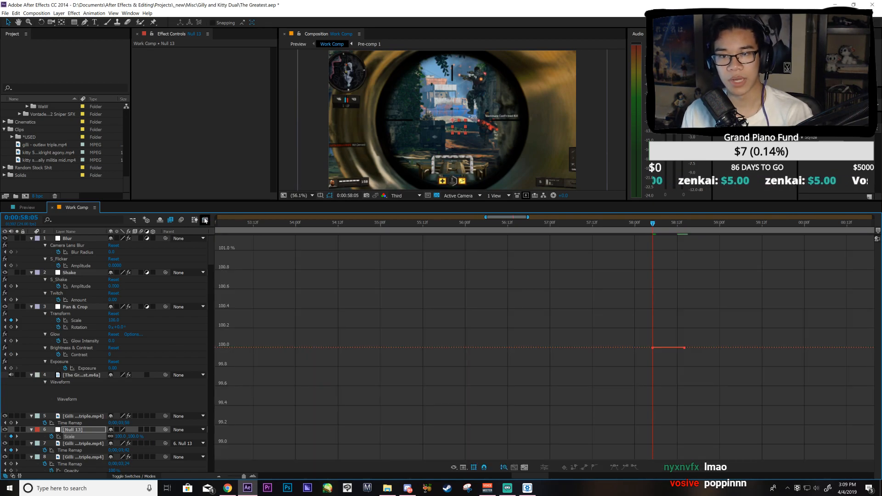
click(205, 220)
Step: Solo the null-parented Gilli segment and draw an elliptical mask around the scope's lens from its centre
key(ctrl+Down)
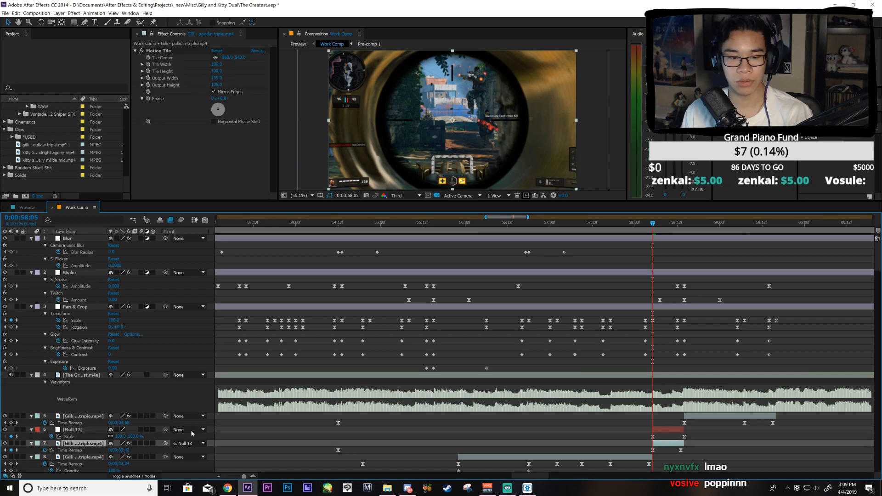
click(18, 443)
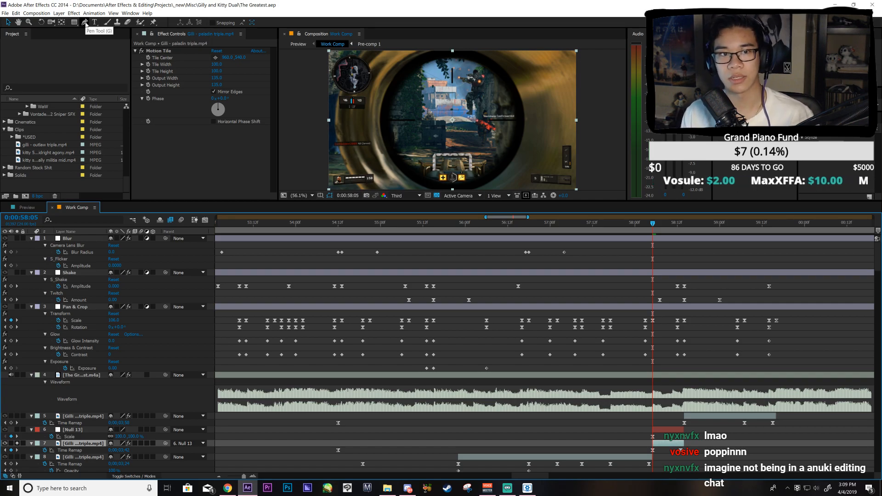
drag(74, 22, 98, 40)
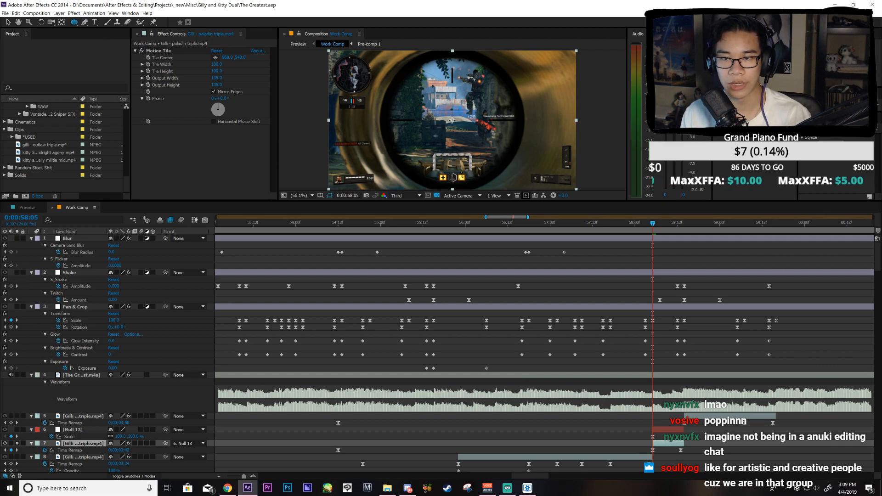
drag(453, 120, 519, 162)
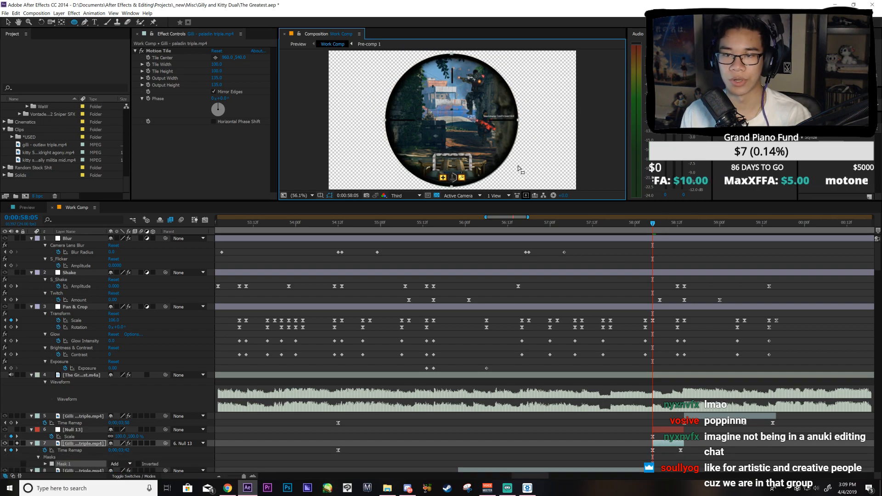
Step: Duplicate the masked scope segment and delete the mask from the lower copy
click(666, 446)
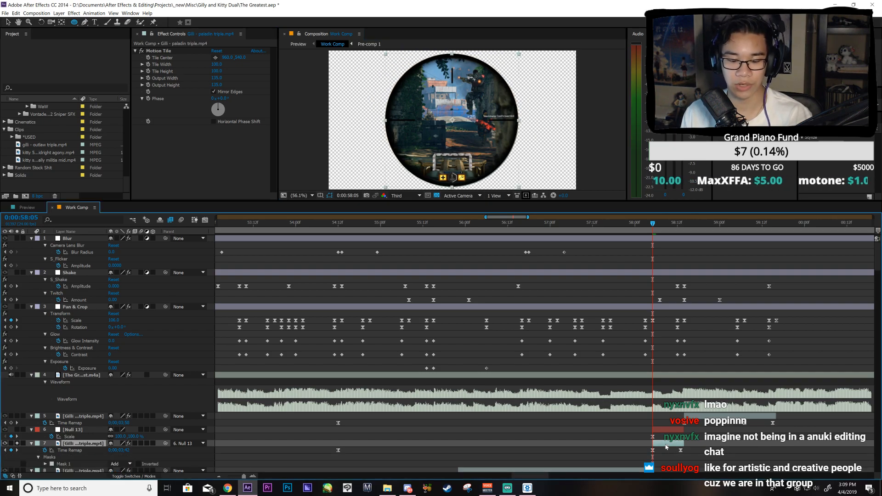
key(ctrl+d)
key(u)
scroll(61, 454, down, 1)
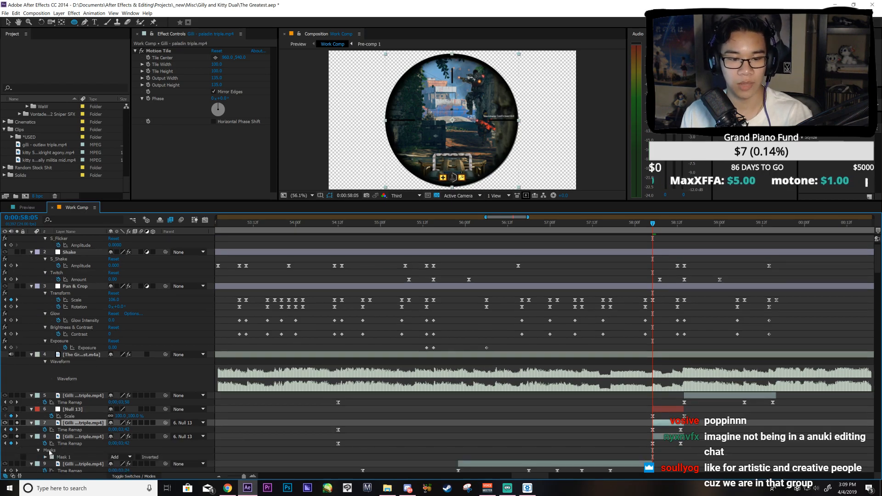
click(49, 450)
key(Delete)
click(671, 427)
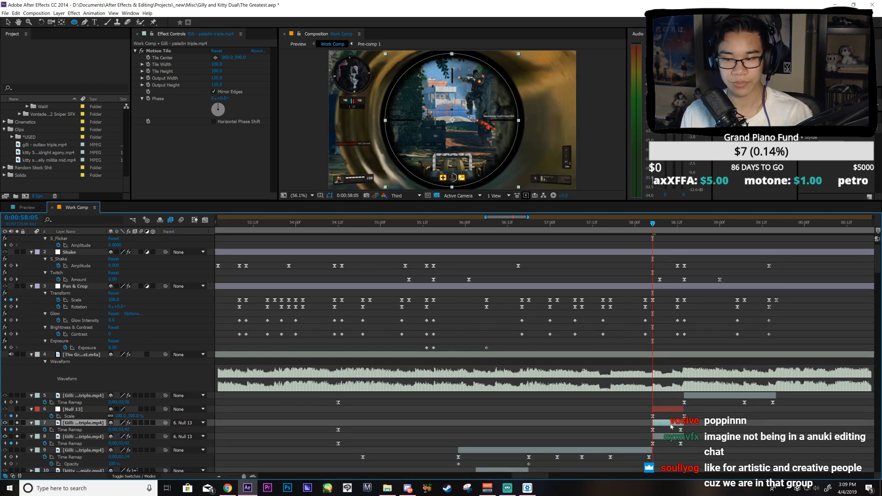
Step: Reveal the mask properties of the upper, masked copy of the scope segment
key(u)
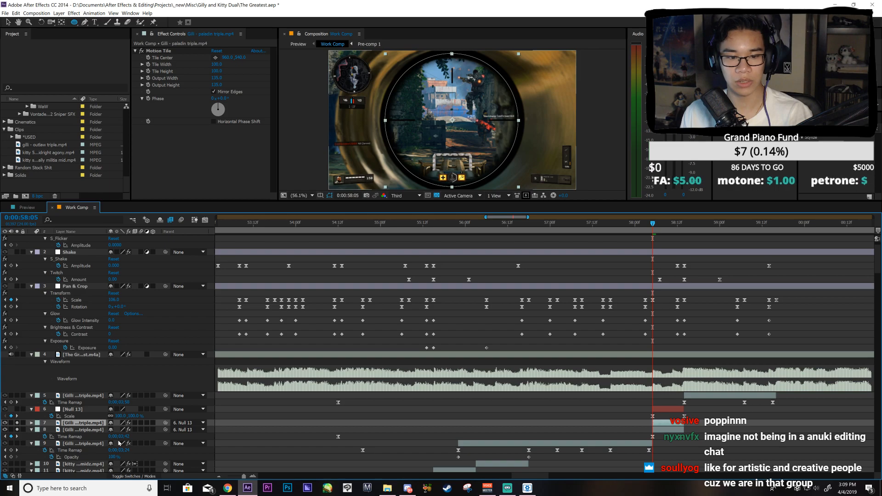
key(m)
key(m)
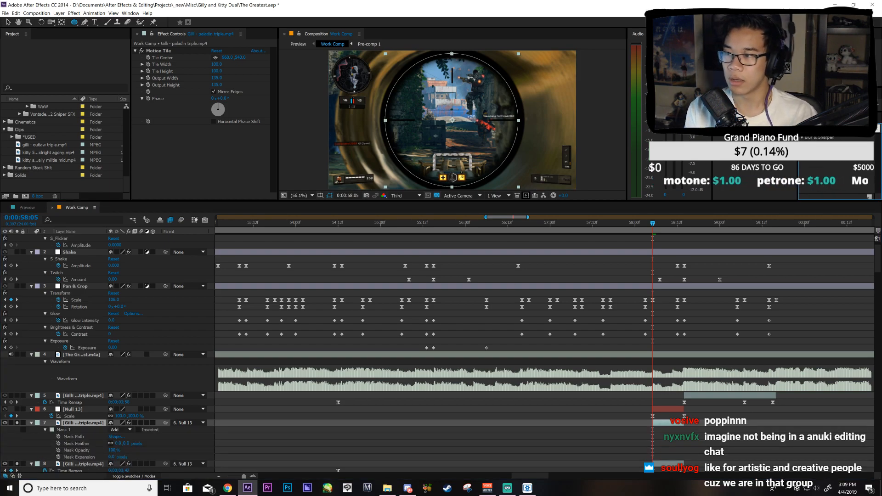
Step: Apply Camera Lens Blur with a Blur Radius of 10 to the unmasked lower copy and save the project
drag(839, 144, 667, 465)
key(v)
click(216, 73)
text(10)
key(Return)
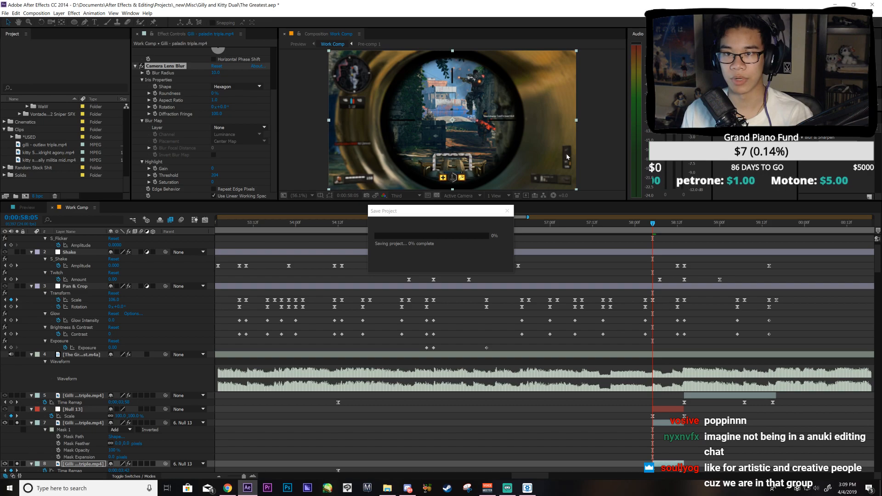
Step: Set the upper copy's Mask Feather to 100 pixels and save the project
click(661, 422)
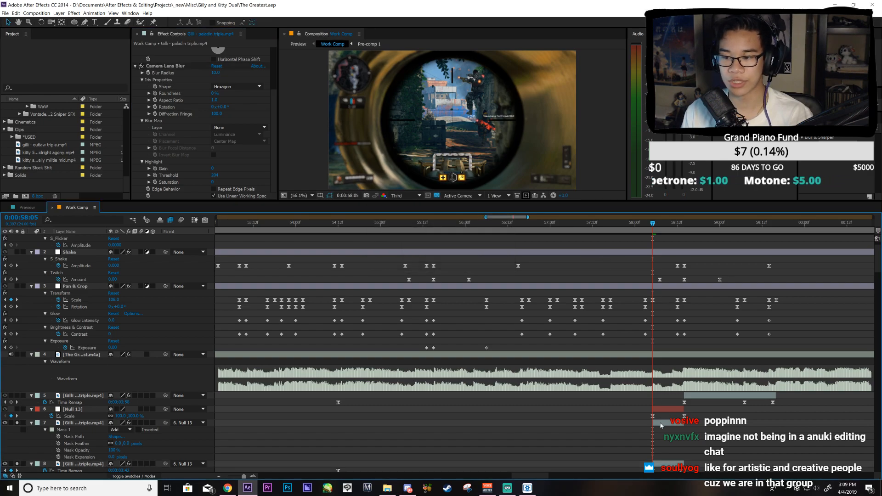
scroll(110, 402, down, 1)
scroll(109, 402, down, 1)
click(118, 403)
text(100)
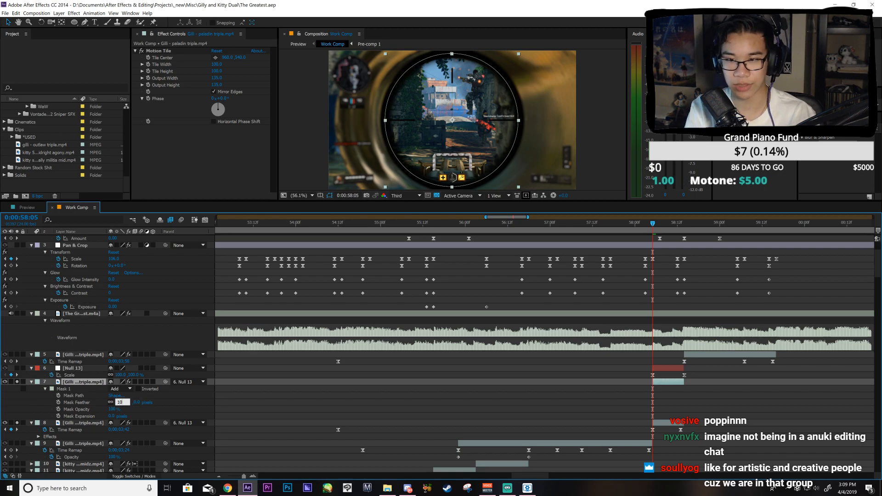
key(Return)
click(553, 368)
key(ctrl+s)
Step: Turn off solo on both scope copies and set the null's Scale to 125% at 0:00:58:10
key(Page_Up)
key(Page_Down)
key(Page_Down)
key(Page_Down)
key(Page_Down)
key(Page_Down)
key(Page_Down)
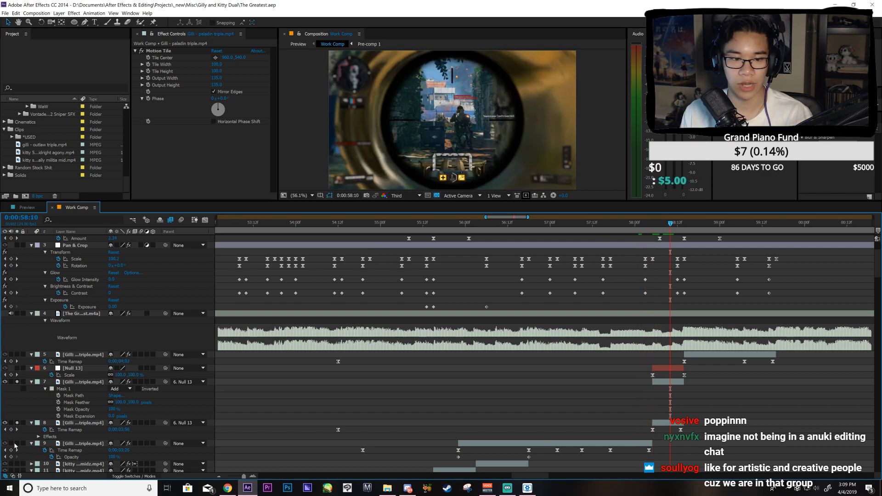
click(18, 383)
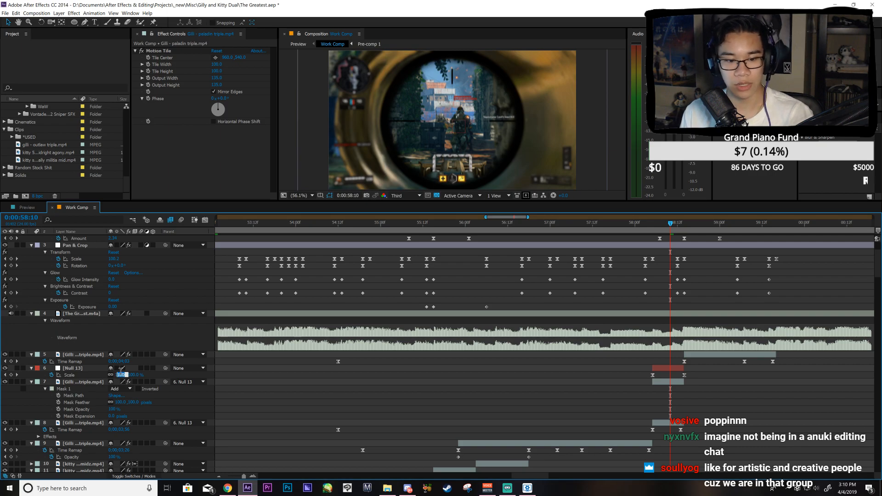
click(121, 375)
text(125)
key(Return)
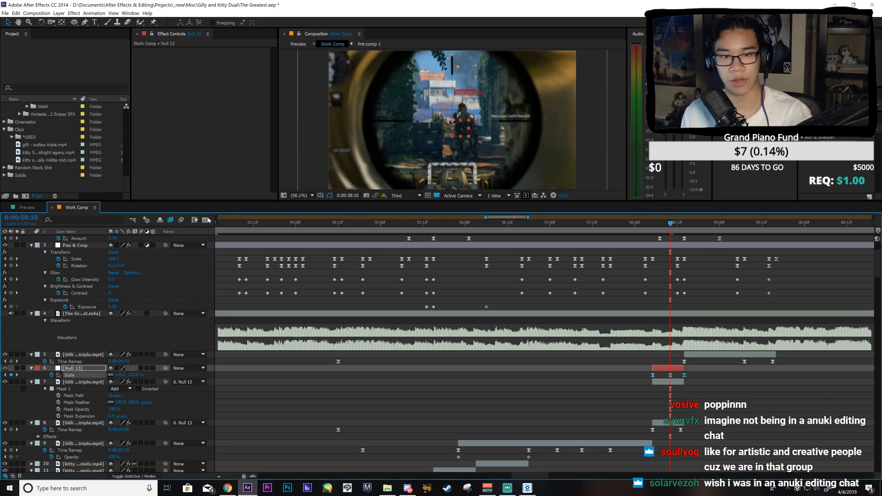
Step: Shape the null's Scale graph by lengthening both easing handles of the 125% keyframe to round the peak
click(206, 220)
drag(664, 250, 603, 256)
drag(675, 252, 814, 261)
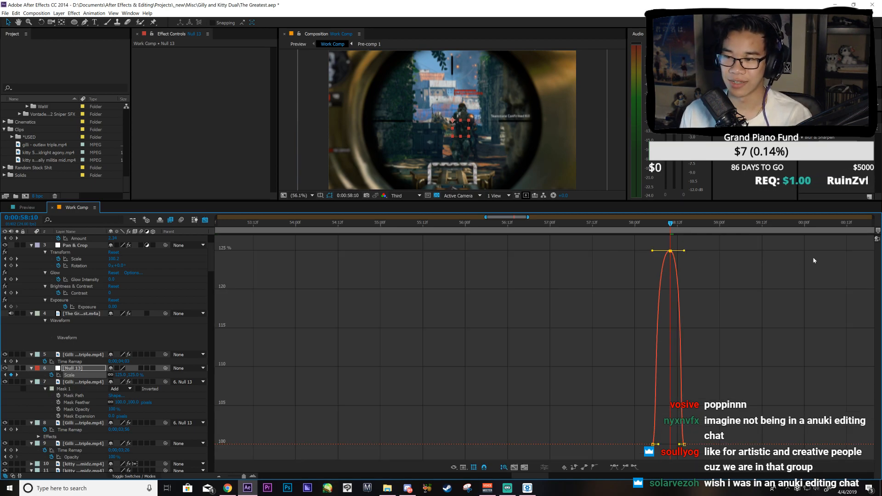
Step: Steepen the null's Scale graph by raising the inner easing handles of both 100% keyframes toward the peak, and save the project
drag(679, 445, 673, 317)
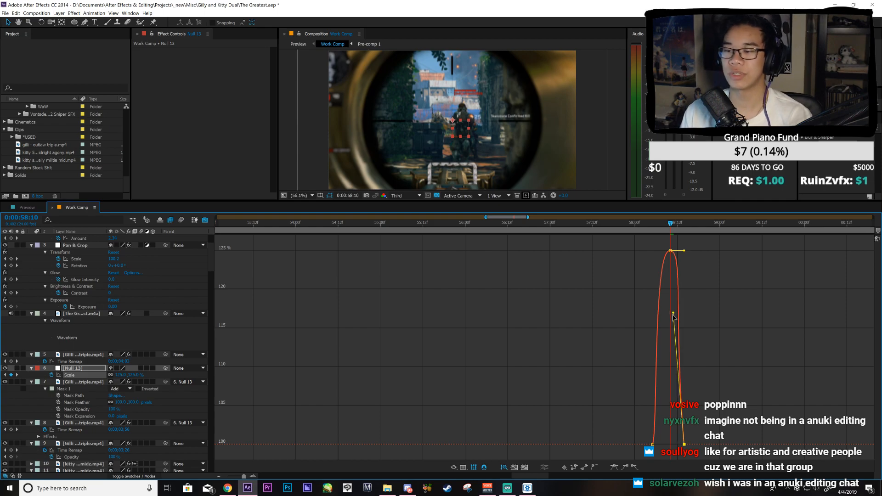
click(695, 290)
click(654, 444)
drag(659, 443, 653, 290)
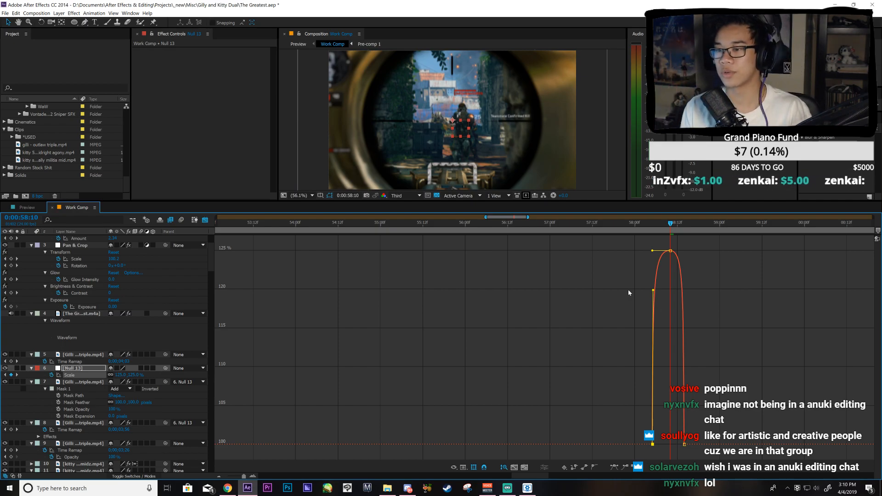
click(683, 296)
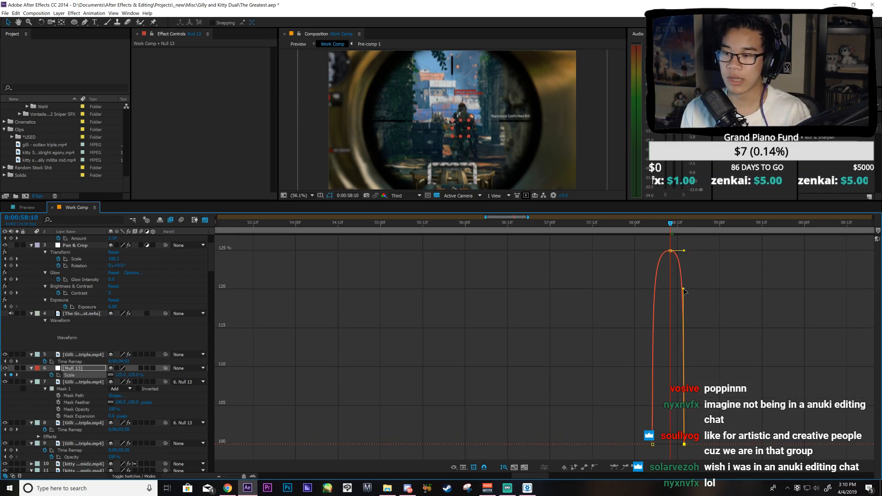
key(ctrl+s)
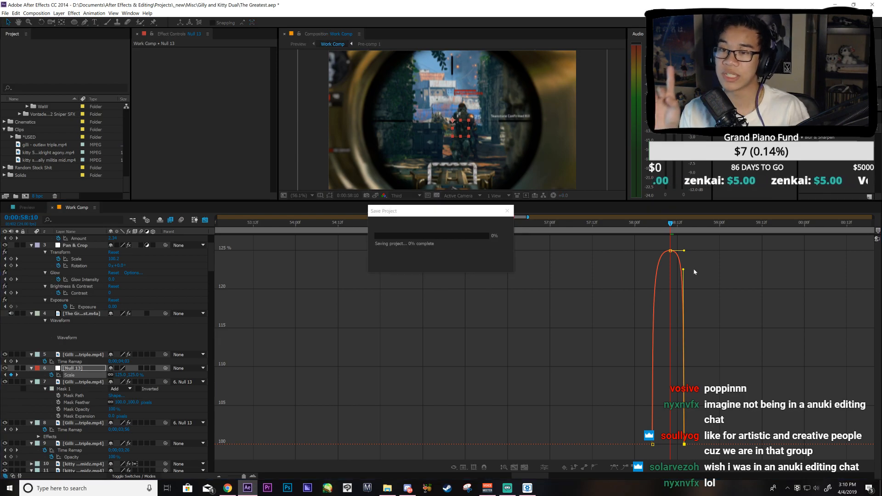
click(205, 220)
Step: Solo the masked upper scope copy at 0:00:58:05 and start a second Pen tool mask at the gun sight in the lower part of the scope
click(27, 207)
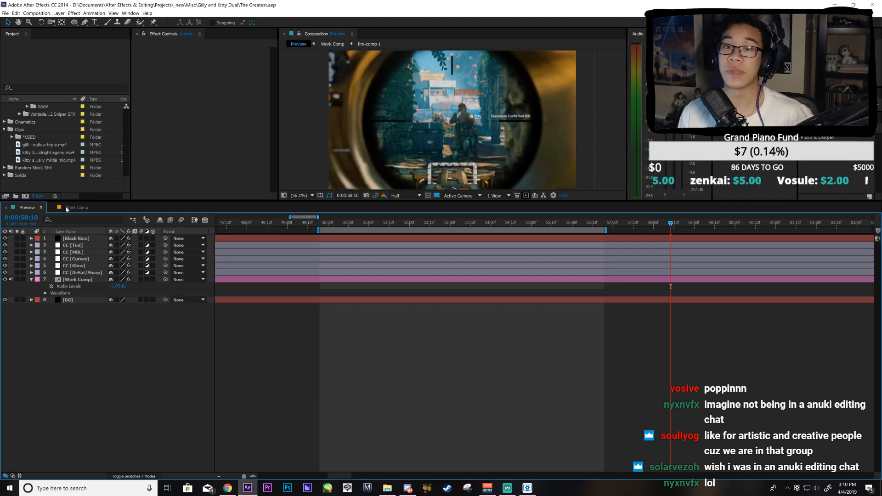
click(66, 208)
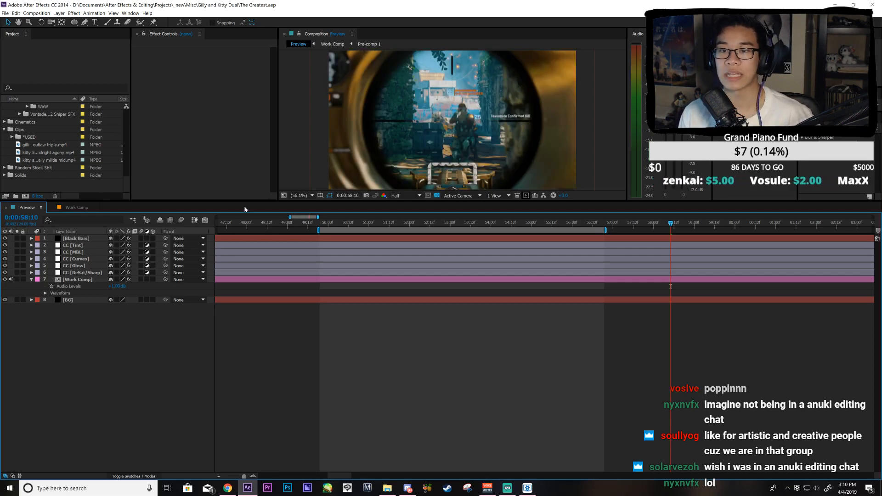
click(657, 382)
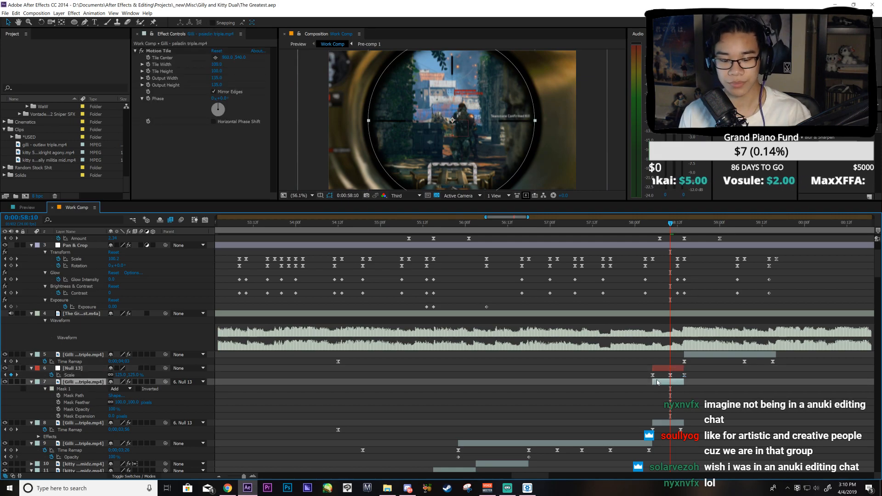
key(i)
click(85, 22)
click(17, 382)
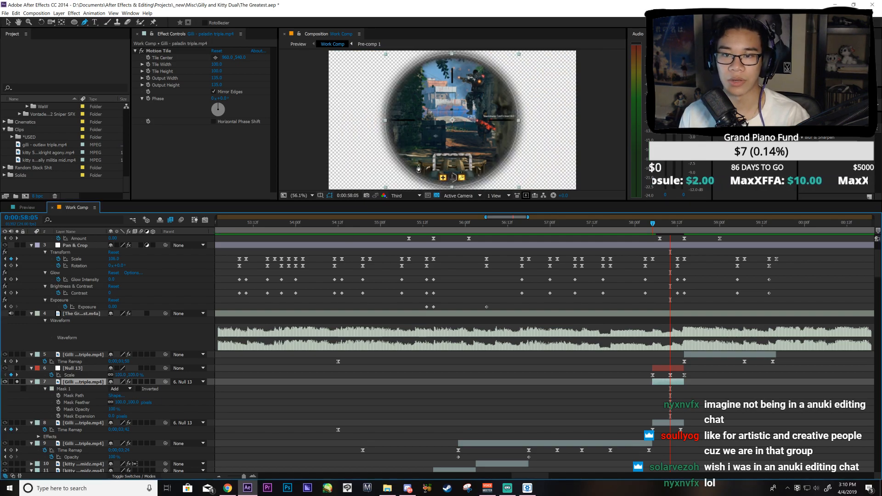
click(433, 149)
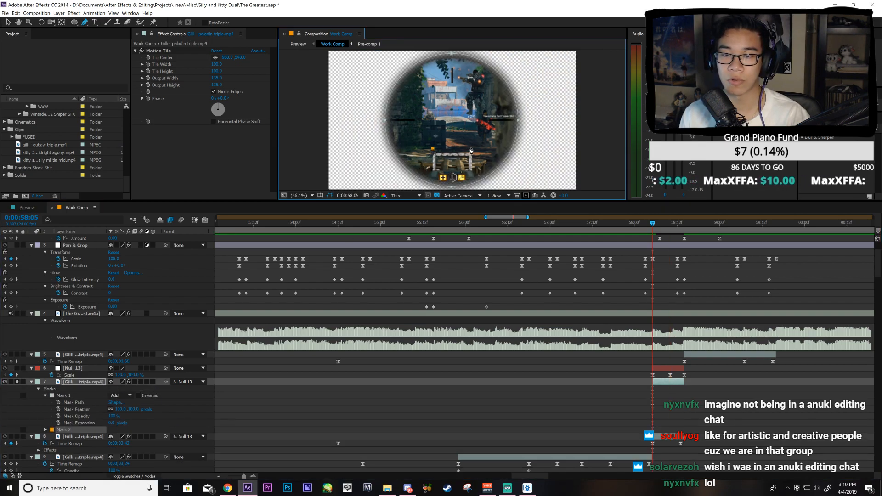
key(ctrl+z)
click(470, 149)
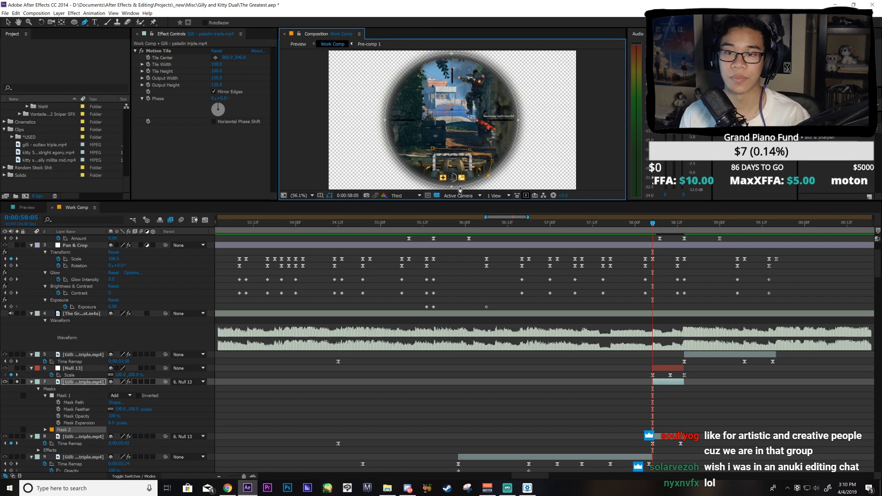
click(412, 174)
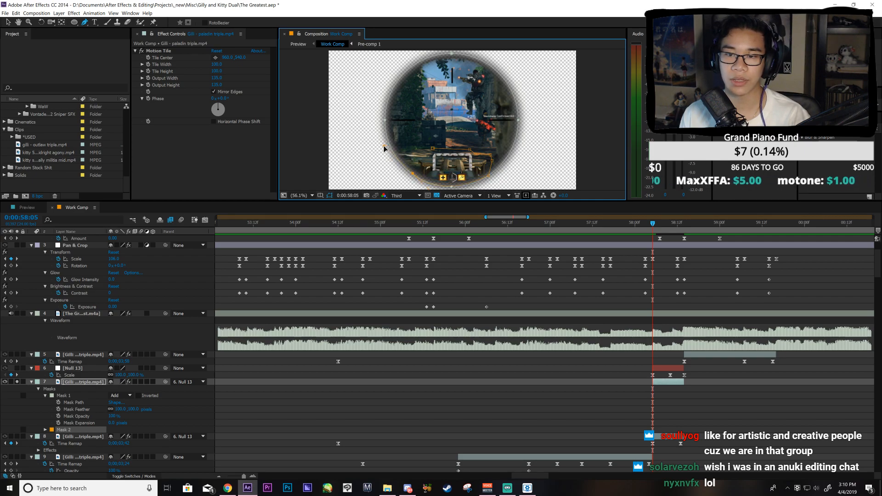
drag(416, 160, 424, 156)
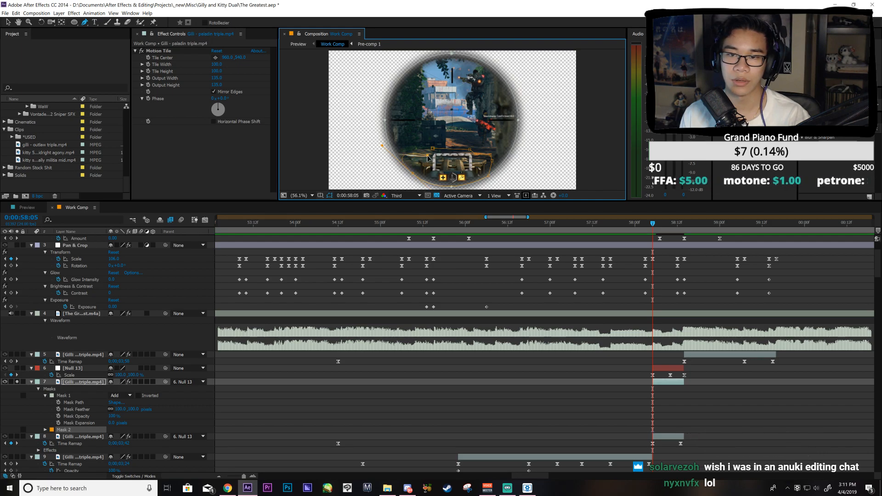
drag(407, 155, 412, 149)
click(424, 138)
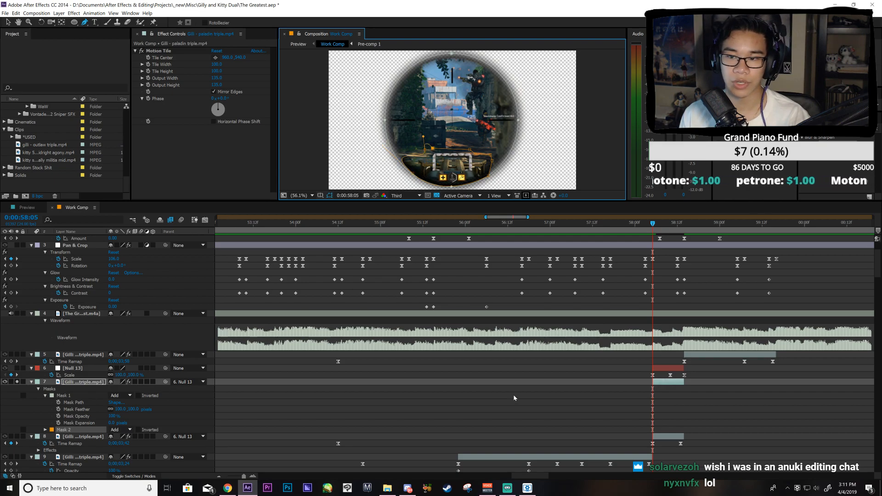
key(ctrl+z)
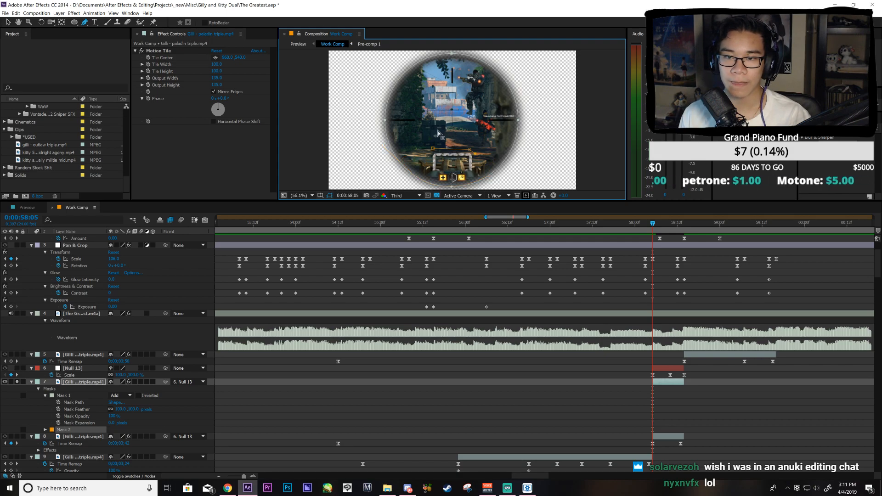
key(Delete)
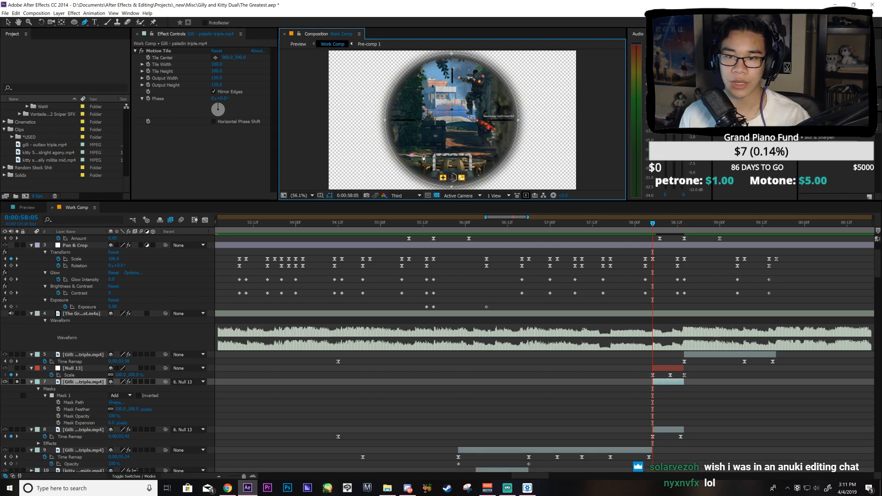
Step: Draw a closed second mask with the Pen tool around the gun in the lower part of the scope on layer 7
click(423, 158)
click(473, 145)
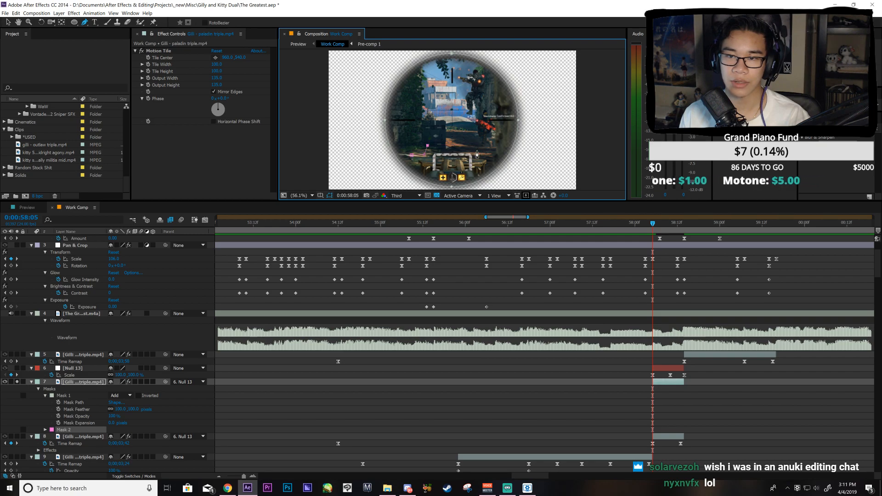
click(492, 152)
click(495, 171)
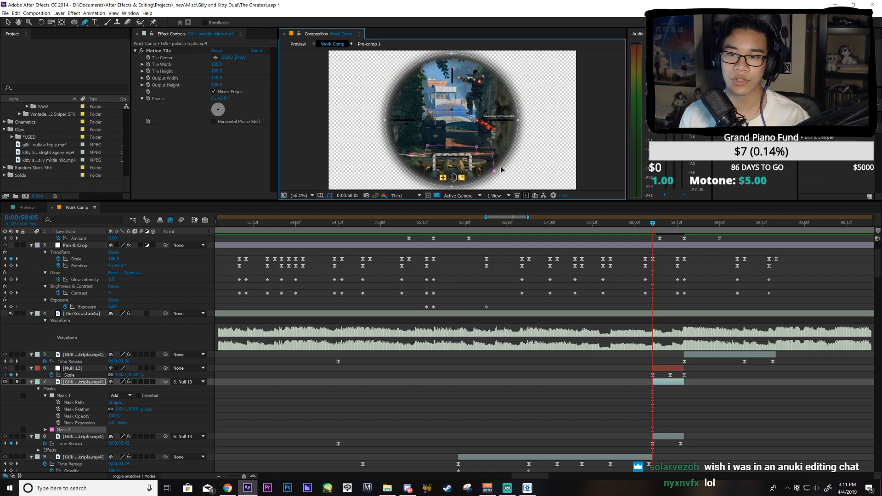
click(410, 175)
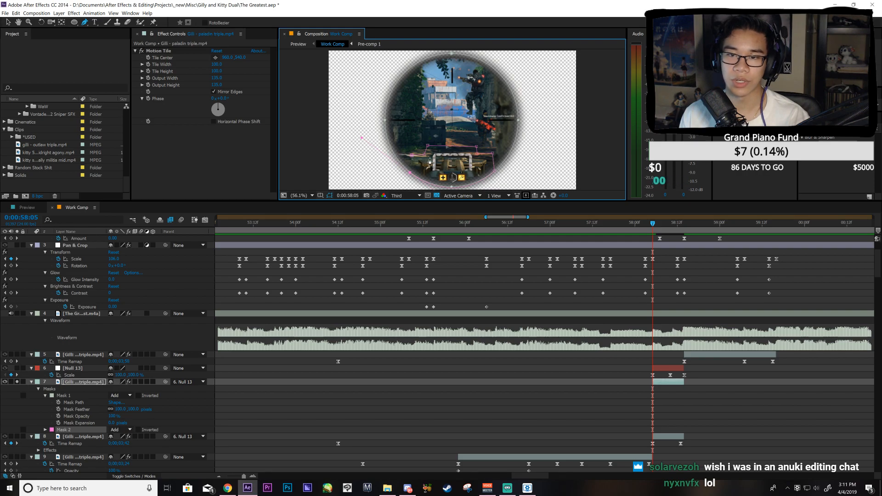
key(ctrl+z)
key(ctrl+z)
key(ctrl+z)
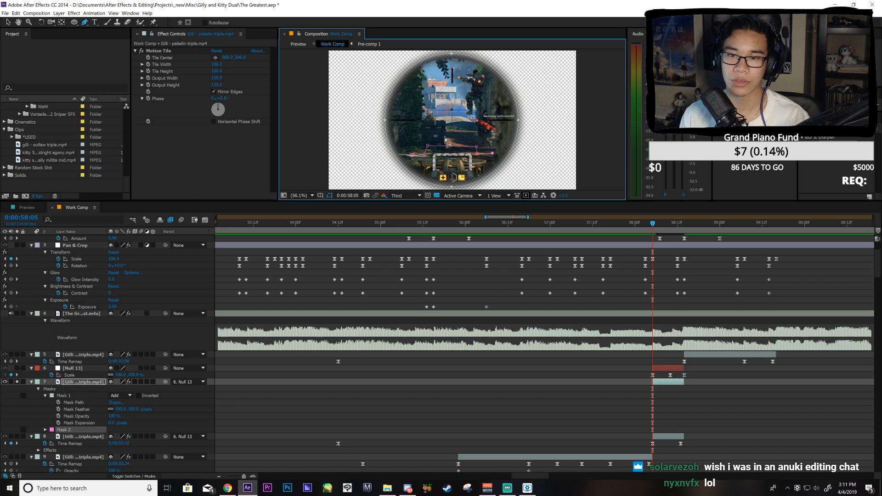
click(494, 171)
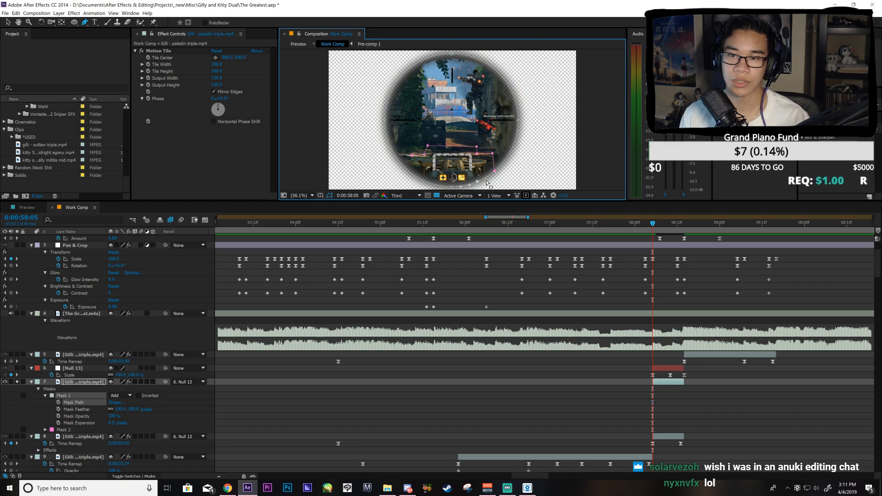
click(484, 181)
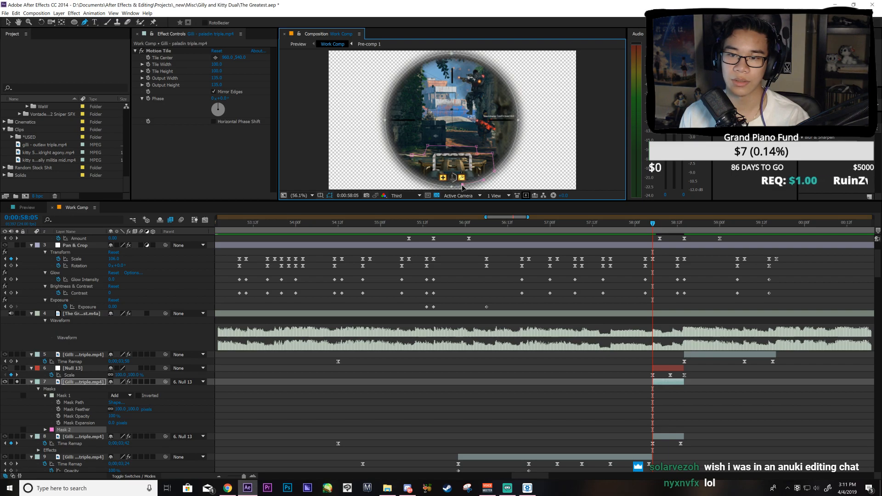
click(462, 187)
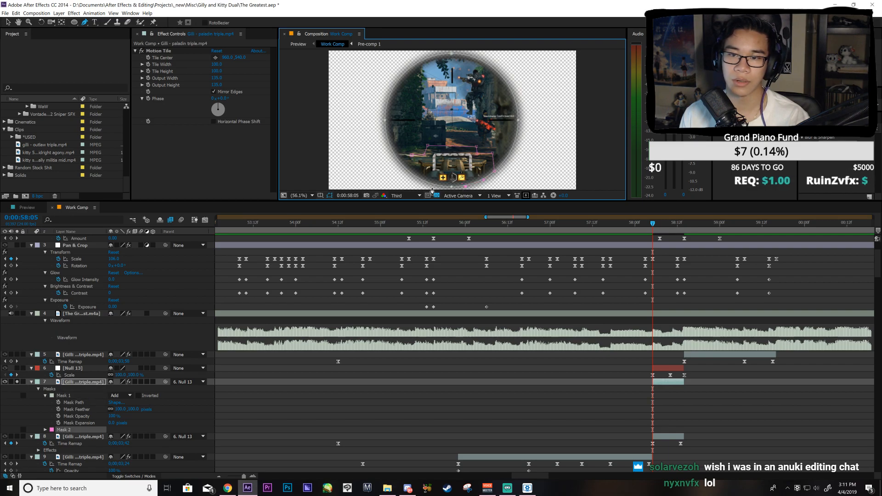
click(407, 161)
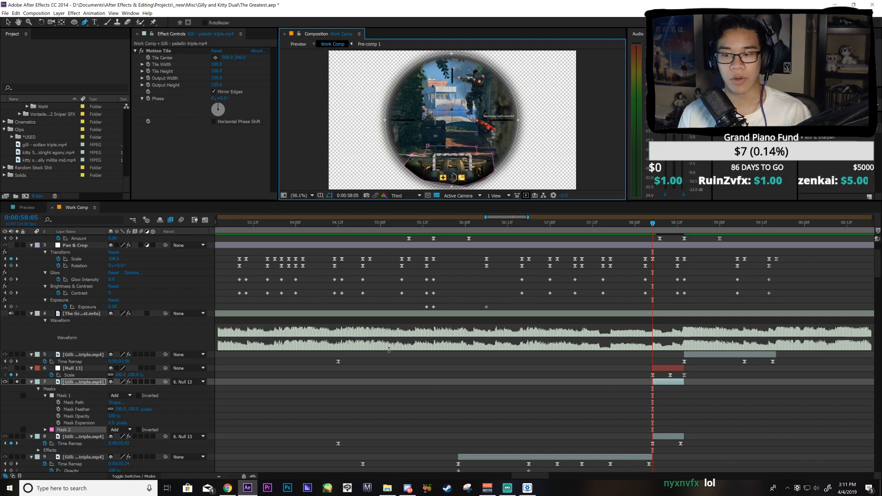
Step: Set the feather of Mask 2 to 100 pixels and deselect the layer
click(46, 430)
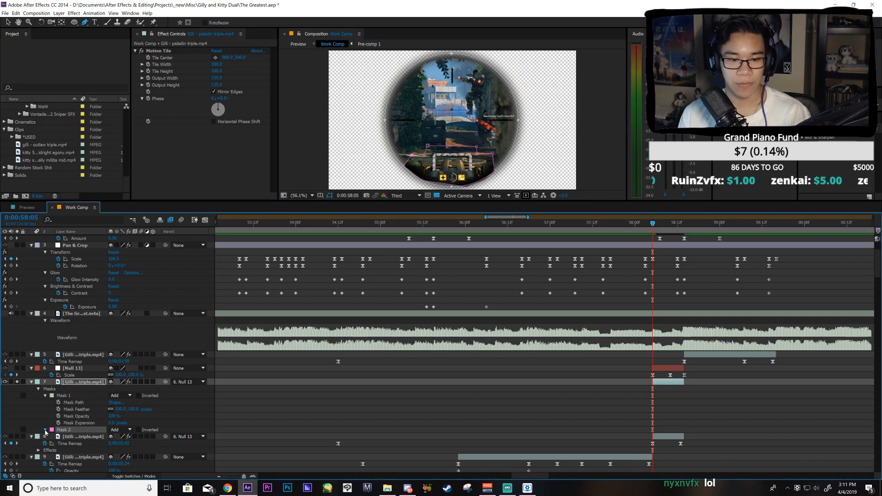
click(118, 444)
text(100)
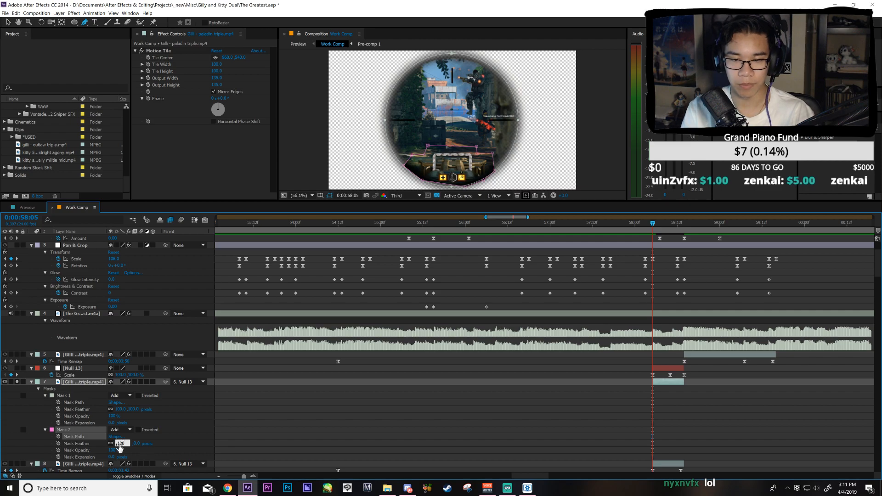
key(Return)
click(470, 266)
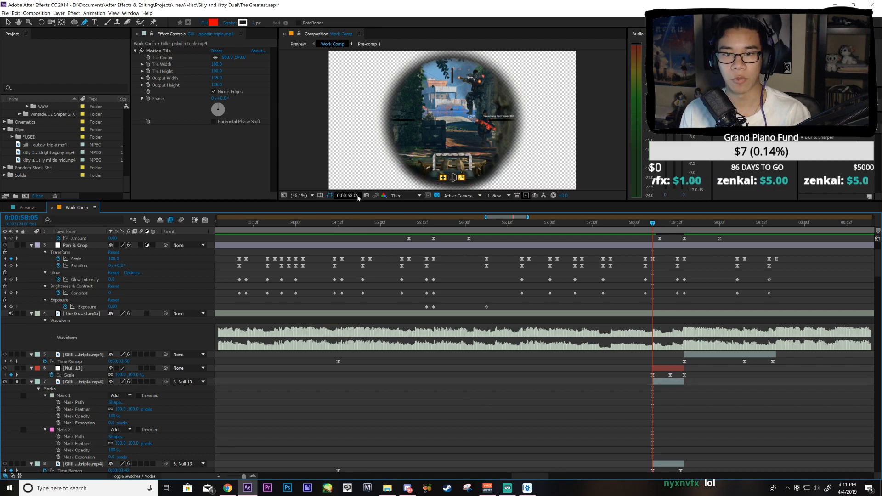
Step: Turn off solo on layer 7, show only its keyframed properties and save the project
click(18, 382)
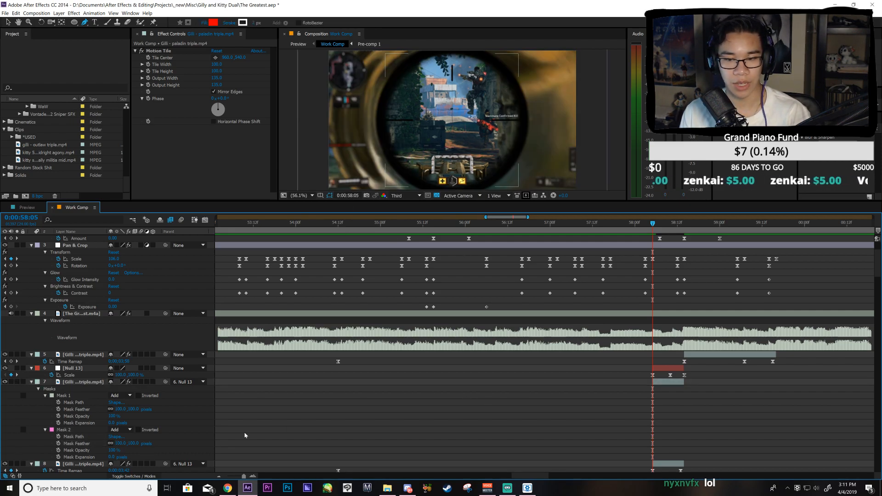
click(657, 384)
key(u)
key(ctrl+s)
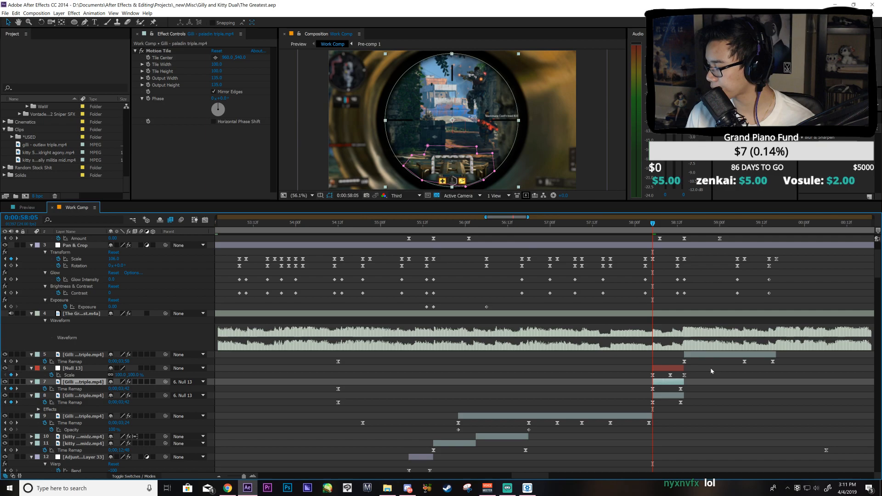
click(711, 368)
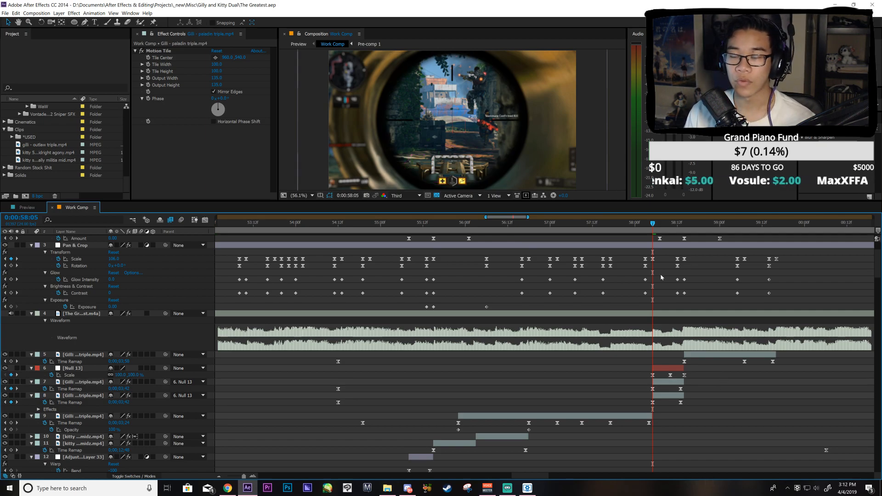
Step: Copy the Pan & Crop Scale keyframe at 0:00:58:05 to 0:00:58:12 and save the project
key(space)
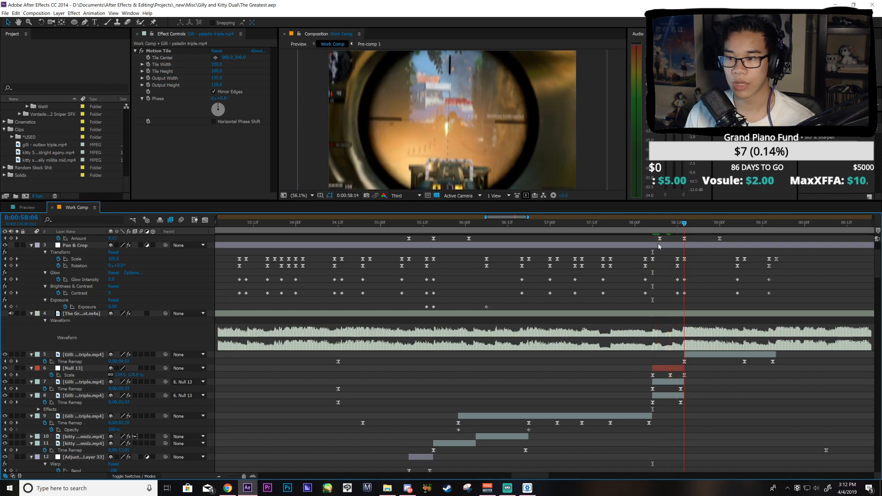
key(space)
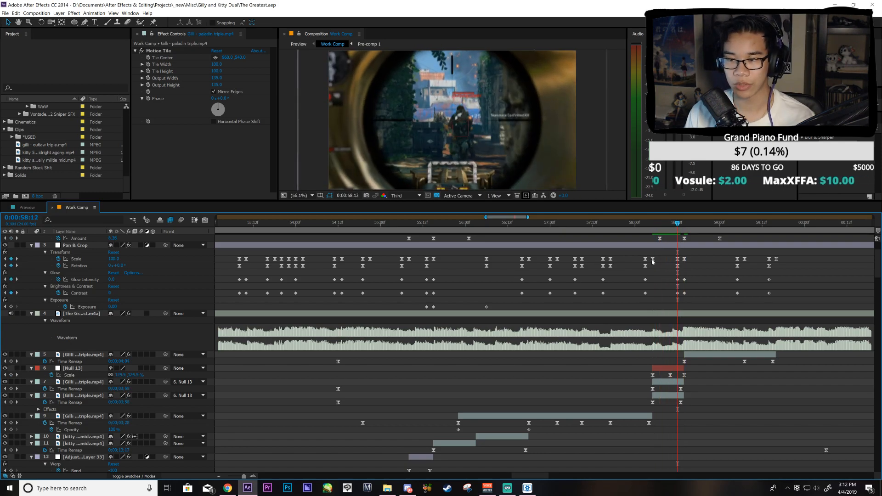
click(652, 259)
key(ctrl+c)
key(ctrl+v)
key(ctrl+s)
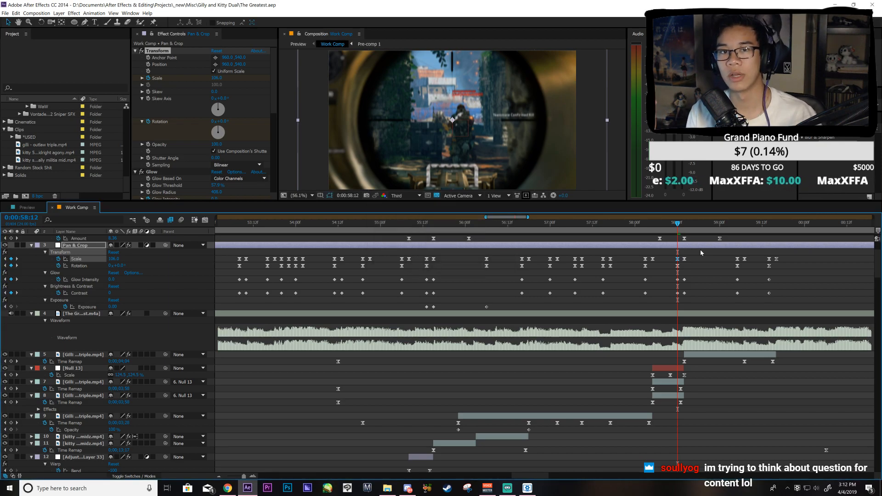
Step: Check the Pan & Crop Scale curve around 0:00:58:12 in the Graph Editor
drag(636, 226, 677, 260)
click(206, 221)
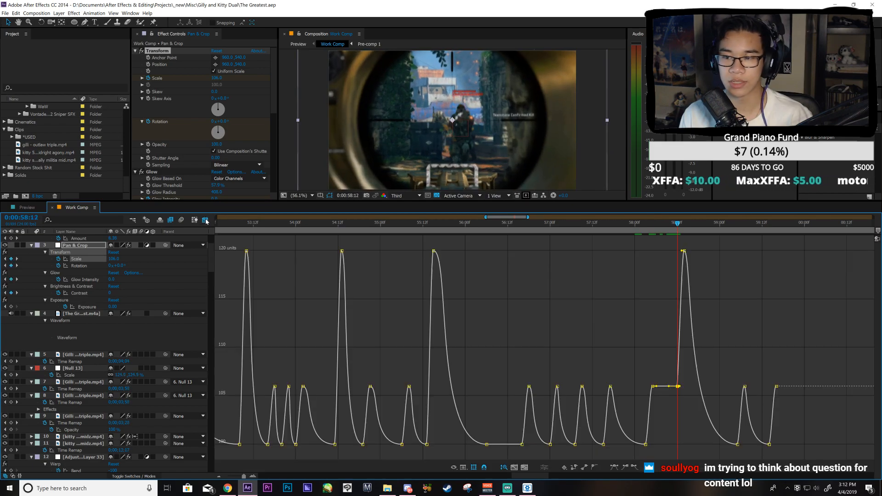
click(206, 221)
Step: Copy the last three Camera Lens Blur radius keyframes to 0:00:58:13 on the Blur layer and preview the transition
drag(688, 224, 710, 256)
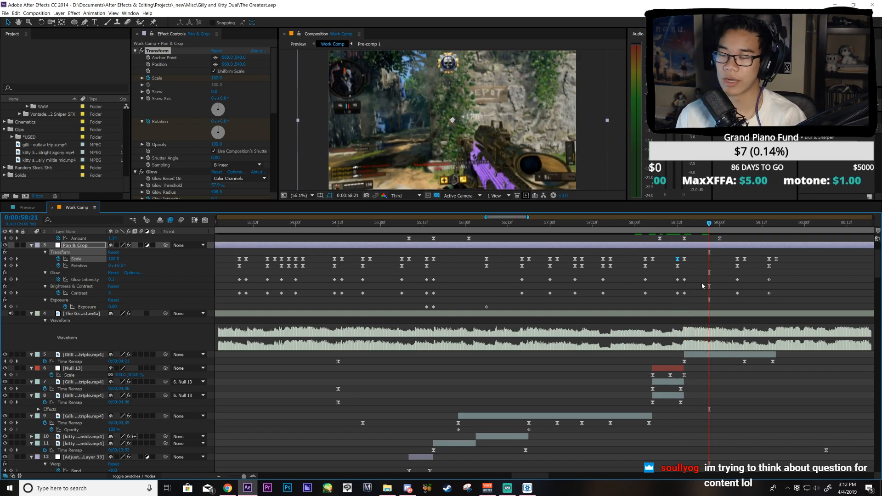
scroll(702, 284, up, 3)
click(685, 223)
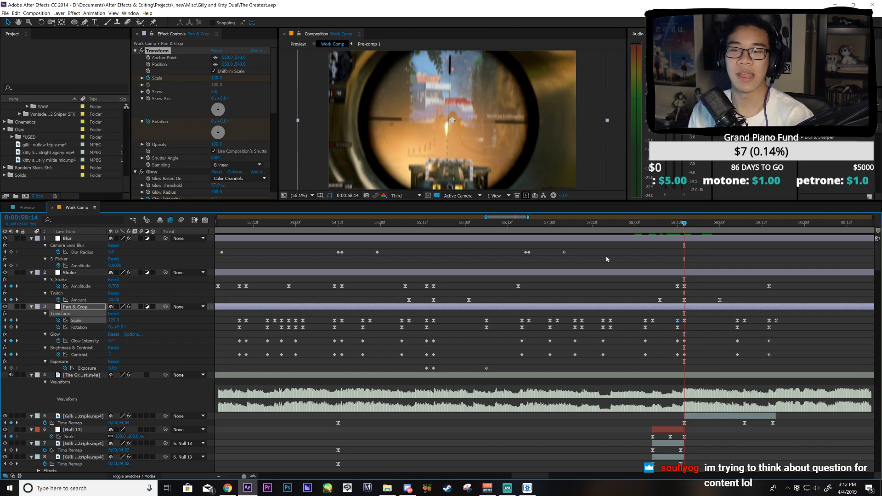
drag(591, 254, 512, 251)
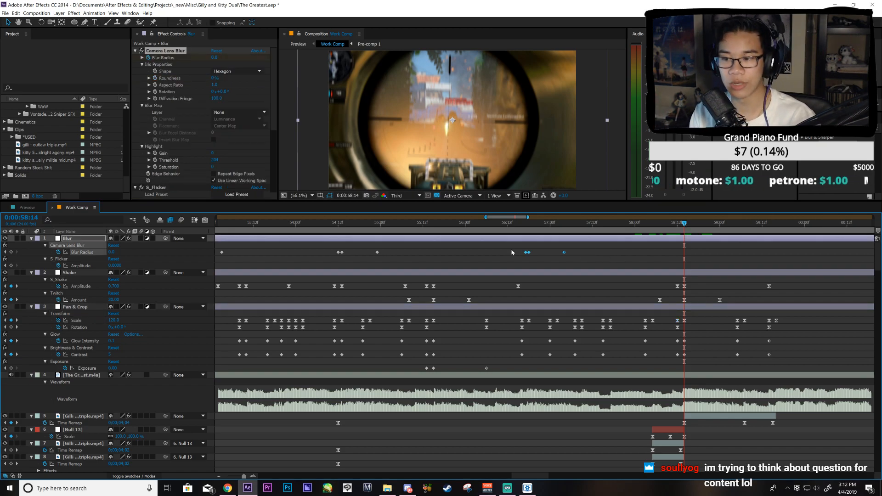
key(Page_Up)
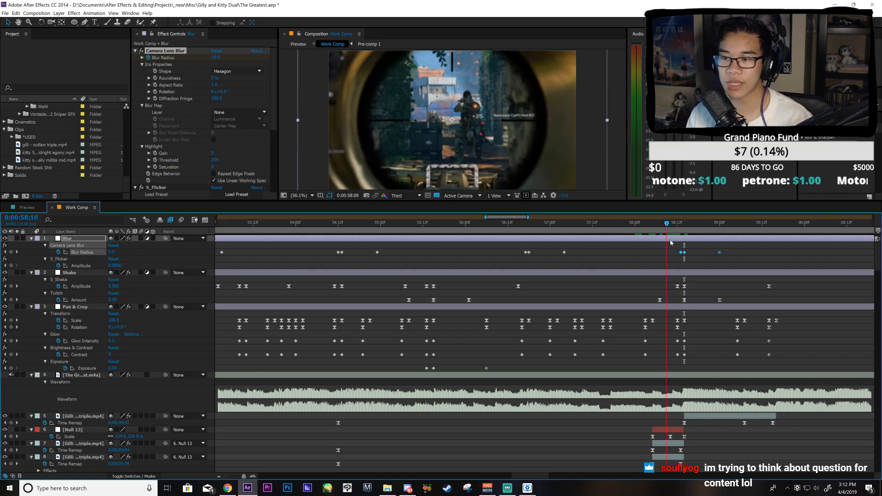
key(space)
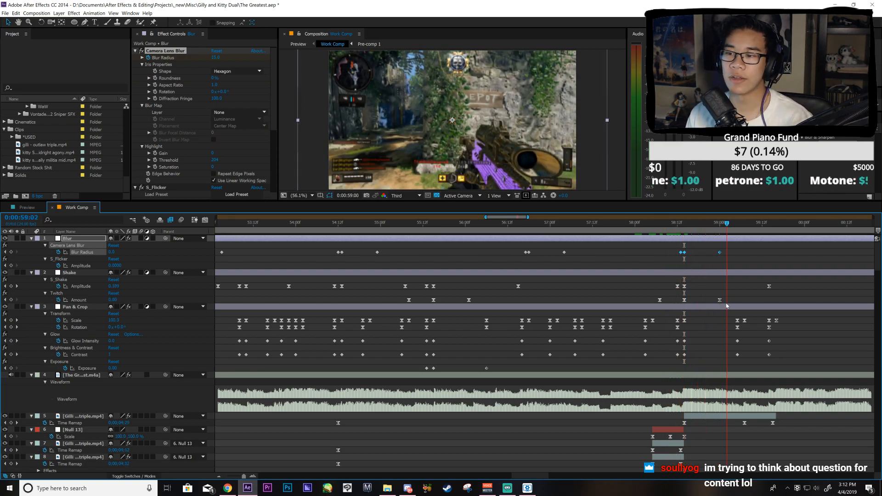
key(space)
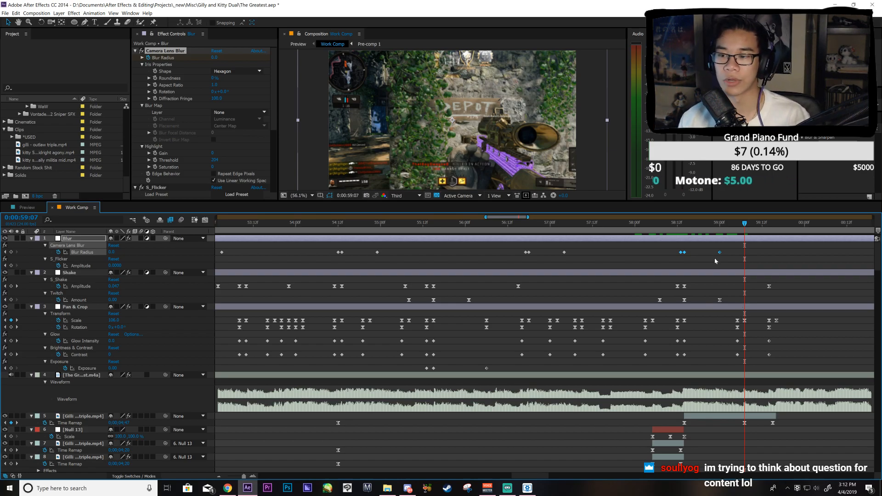
Step: Copy the Pan & Crop scale, rotation, glow, contrast and exposure keyframes from around 55:13 to 0:00:58:12, save, and scrub through the transition
click(677, 229)
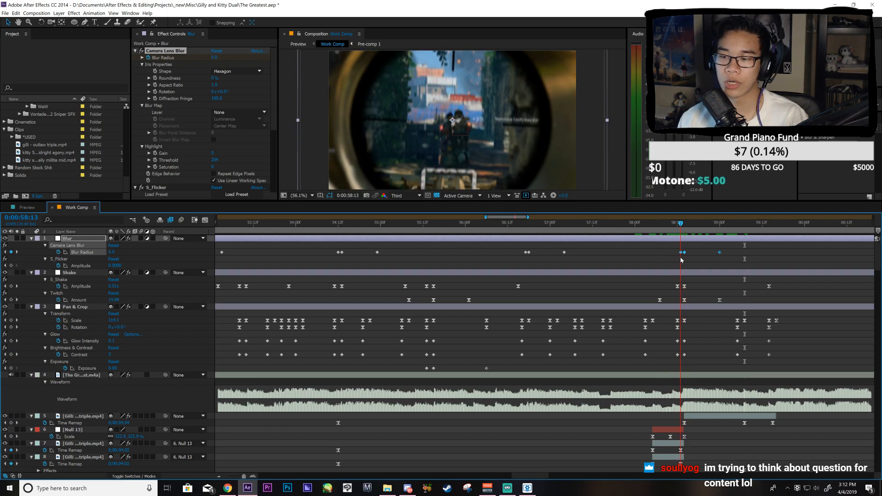
drag(421, 318, 446, 374)
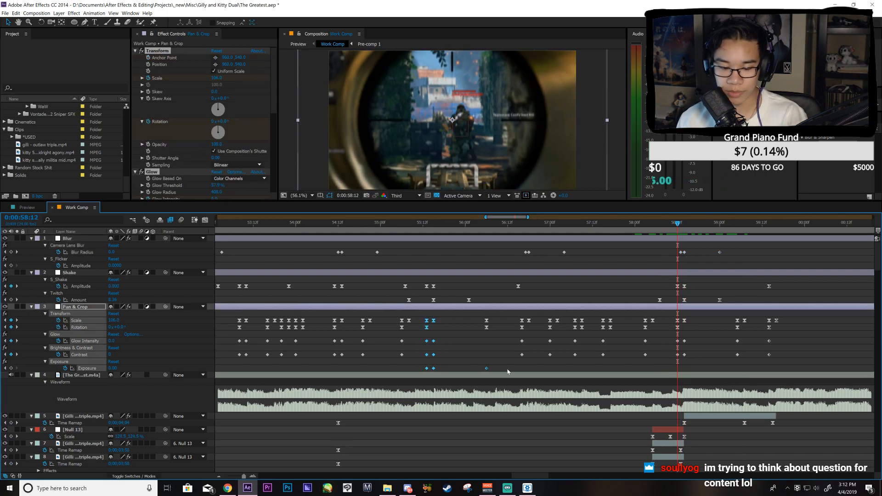
key(ctrl+c)
key(ctrl+v)
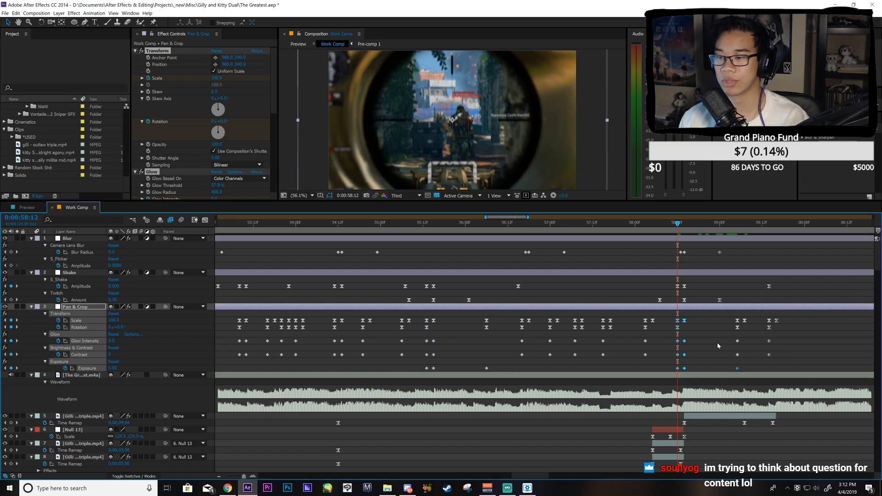
key(ctrl+s)
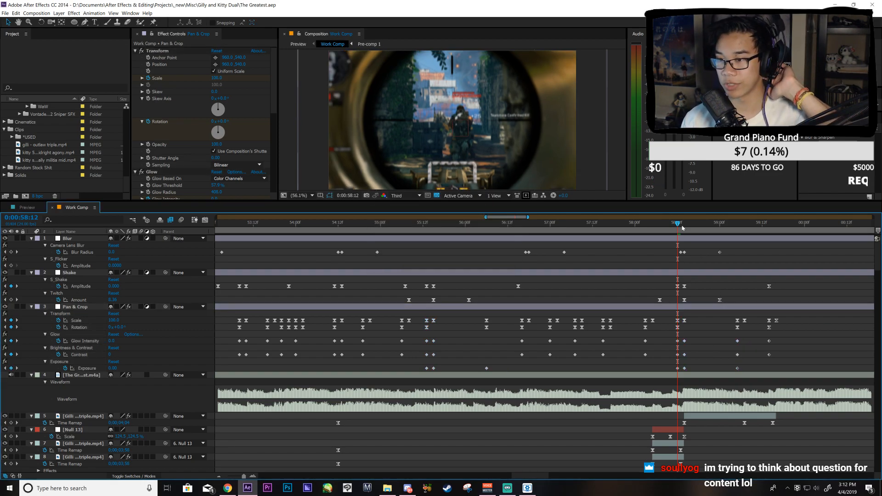
drag(678, 224, 698, 224)
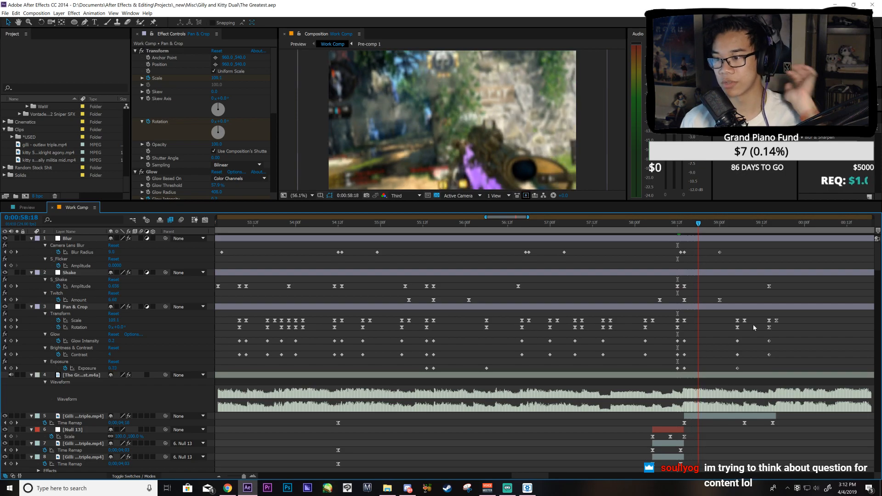
Step: Raise the Pan & Crop layer's Glow Intensity to 1.0 at 0:00:58:14 and save the project
click(685, 225)
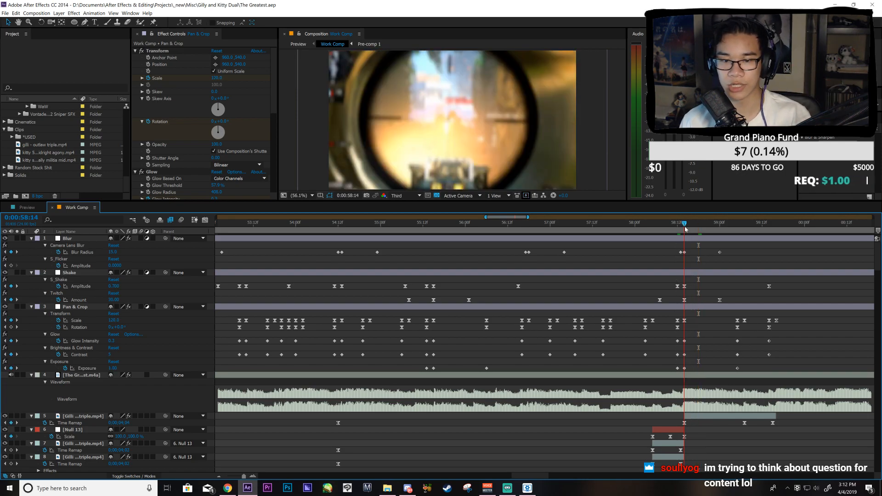
drag(116, 344, 184, 318)
key(super)
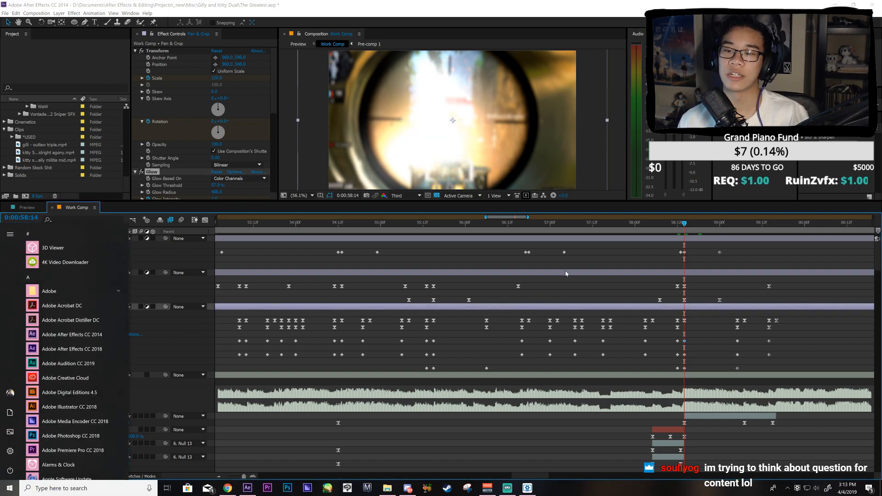
click(528, 260)
key(ctrl+s)
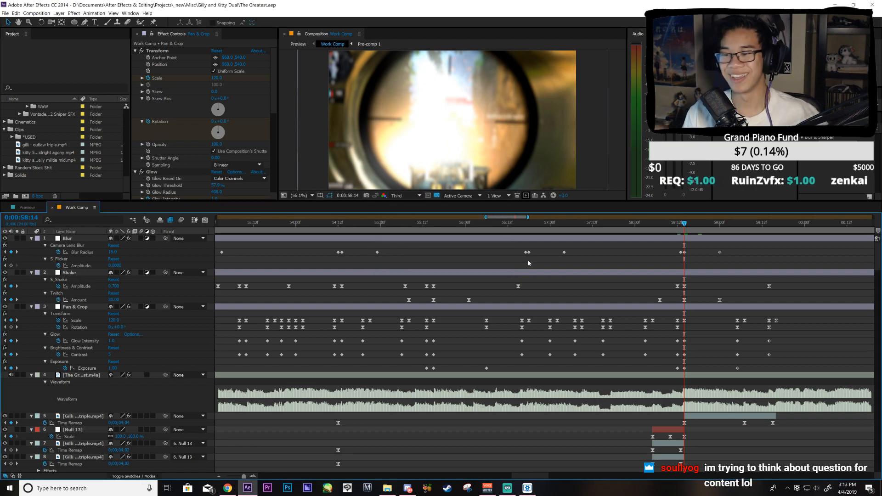
Step: Check the look of the shot at 0:00:59:00 in the Preview composition and return to Work Comp
key(space)
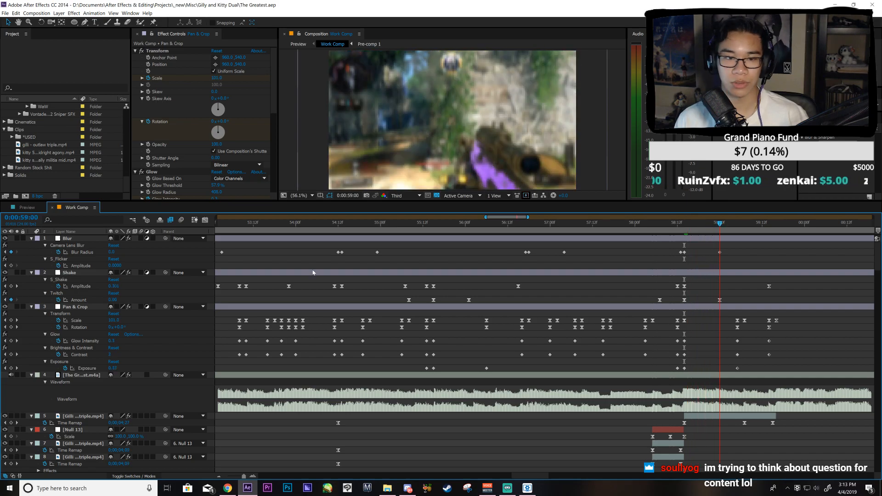
click(43, 207)
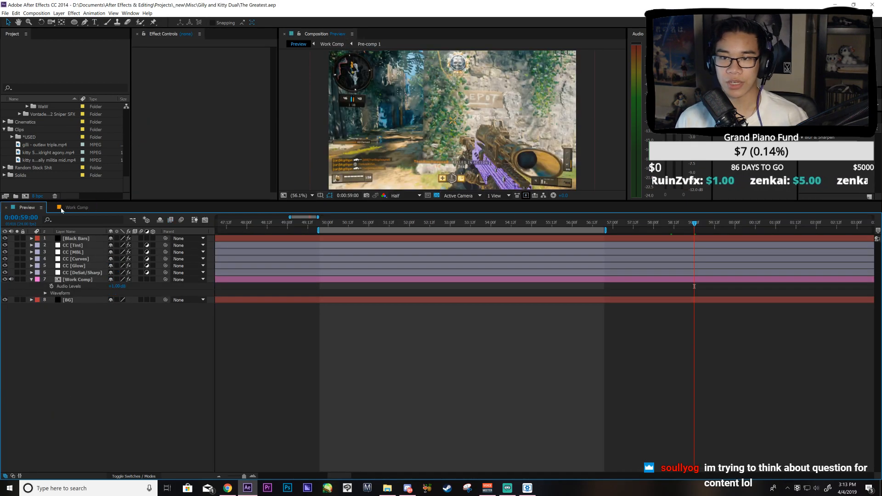
click(61, 208)
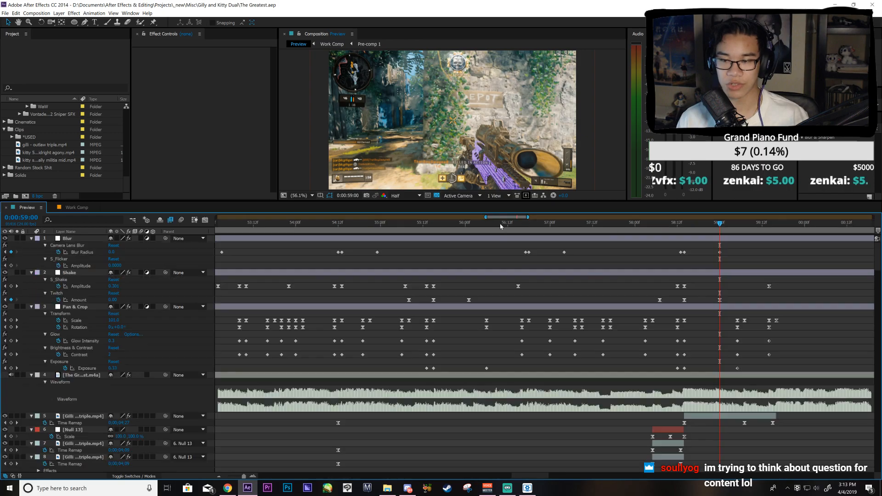
Step: Set the Pan & Crop layer's Glow Intensity to 0.3 at 0:00:58:14
click(689, 228)
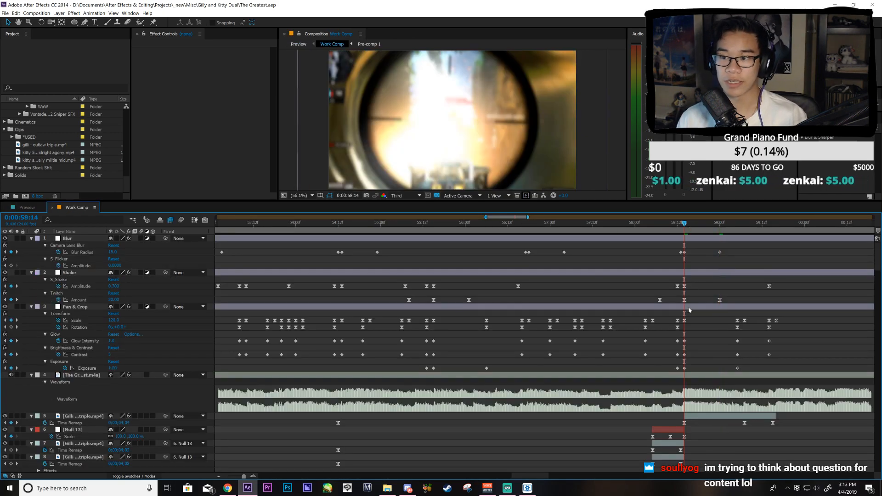
click(111, 341)
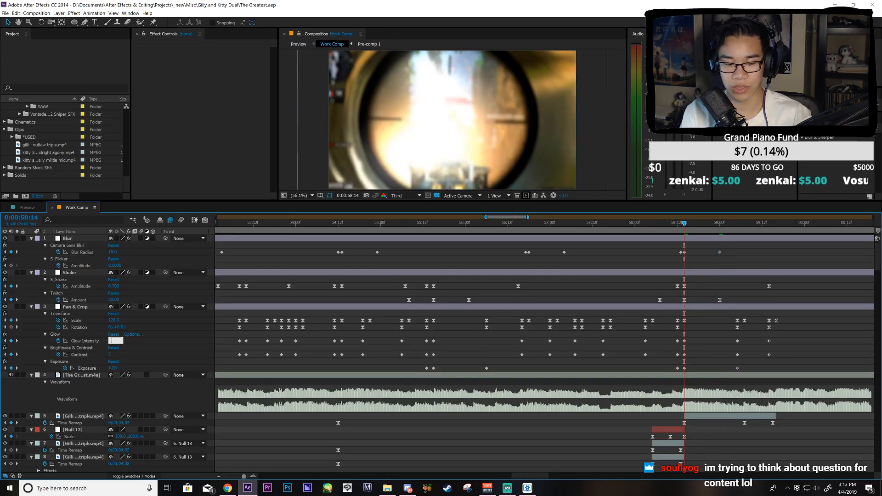
key(Return)
click(706, 341)
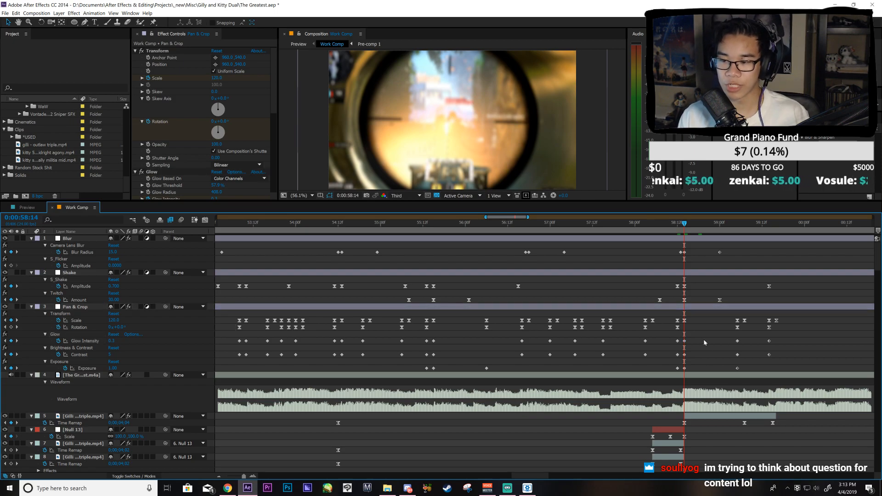
Step: Find the glint 4 adjustment layer around 0:00:50:00 and cut it from Work Comp
scroll(686, 275, down, 4)
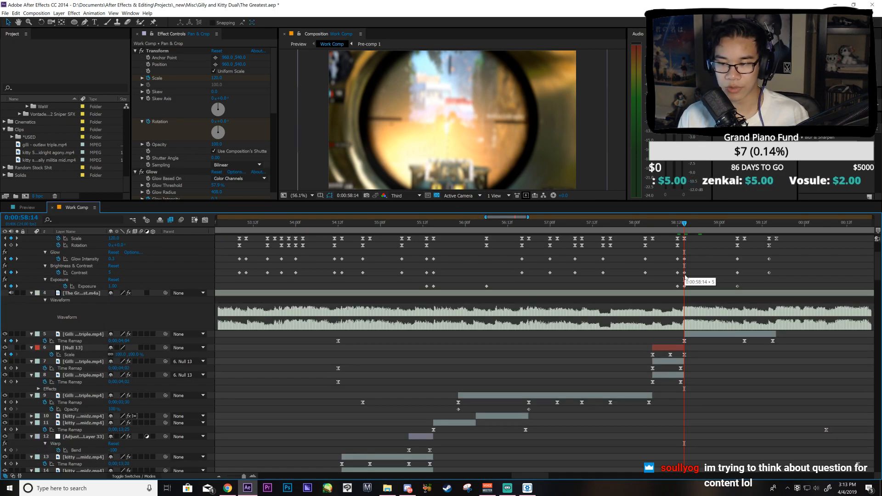
scroll(686, 274, down, 5)
scroll(343, 300, down, 1)
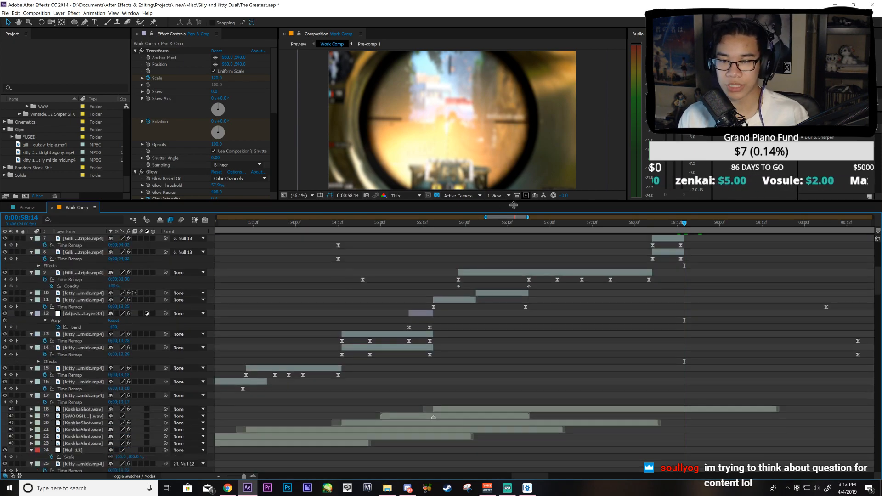
drag(501, 217, 480, 217)
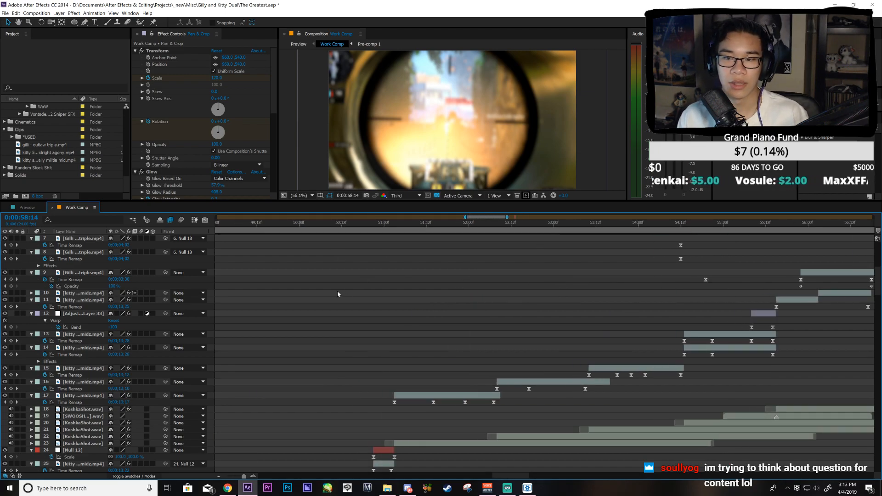
scroll(337, 291, down, 7)
click(319, 335)
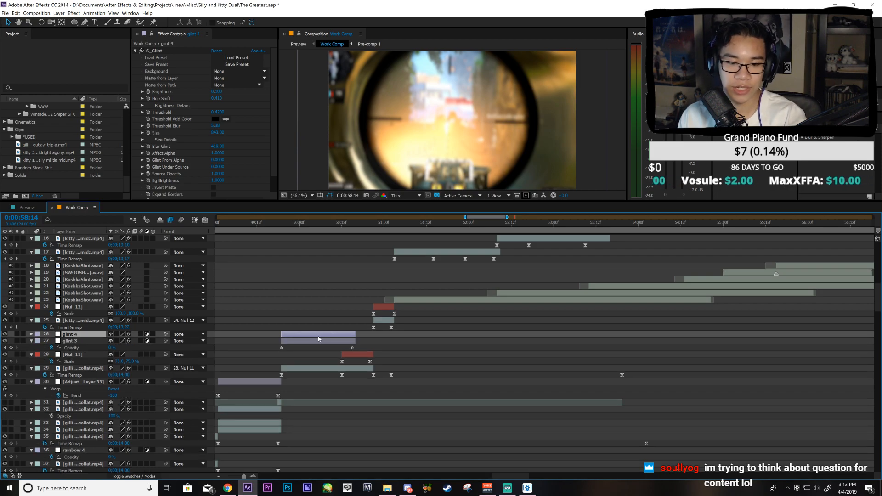
key(ctrl+v)
key(ctrl+x)
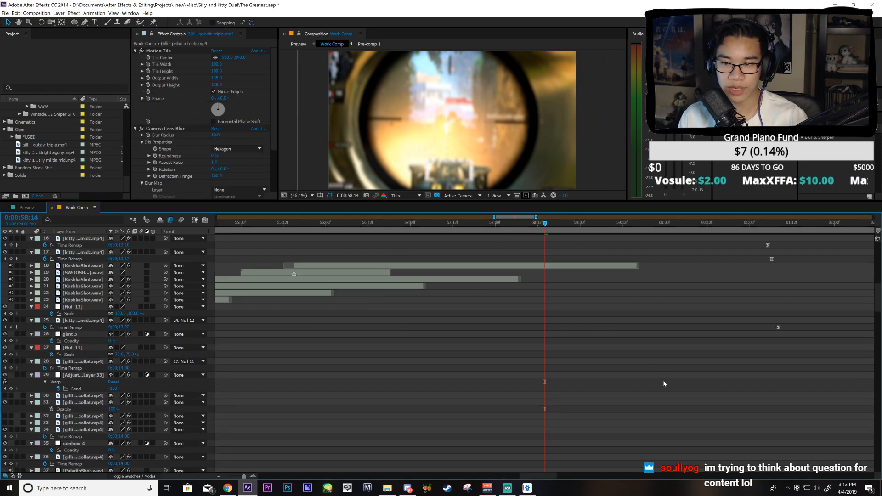
Step: Paste the glint 4 layer at 0:00:58:14, directly above the paladin triple clip that starts there
scroll(622, 298, up, 7)
scroll(597, 282, up, 4)
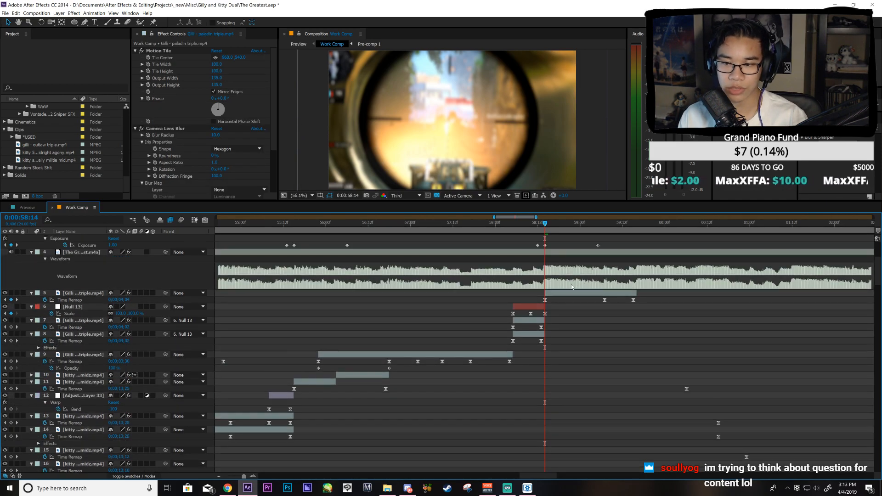
click(571, 293)
key(ctrl+v)
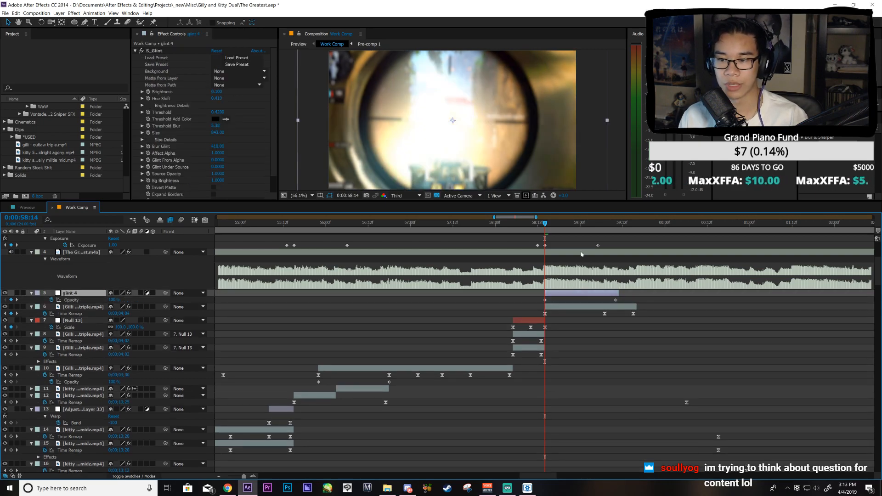
Step: Set the S_Glint Threshold on glint 4 to 0.1700 and scrub through the transition after 0:00:58:14
drag(546, 228, 570, 249)
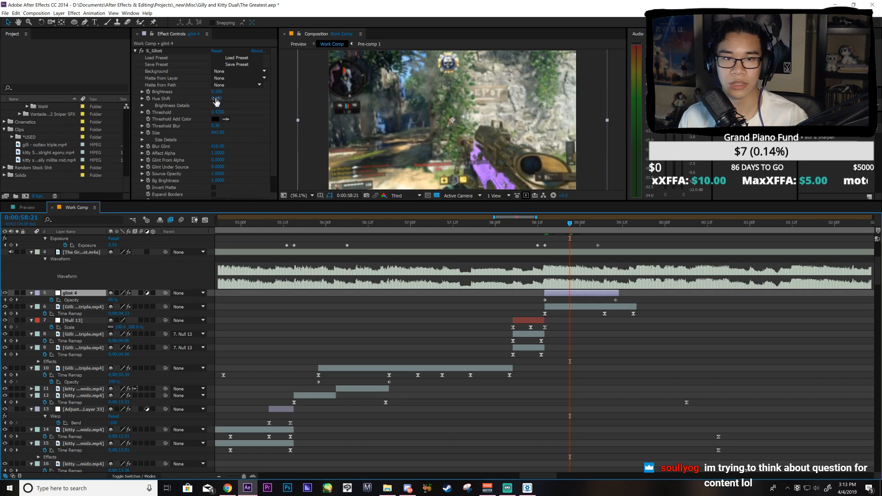
drag(216, 92, 219, 113)
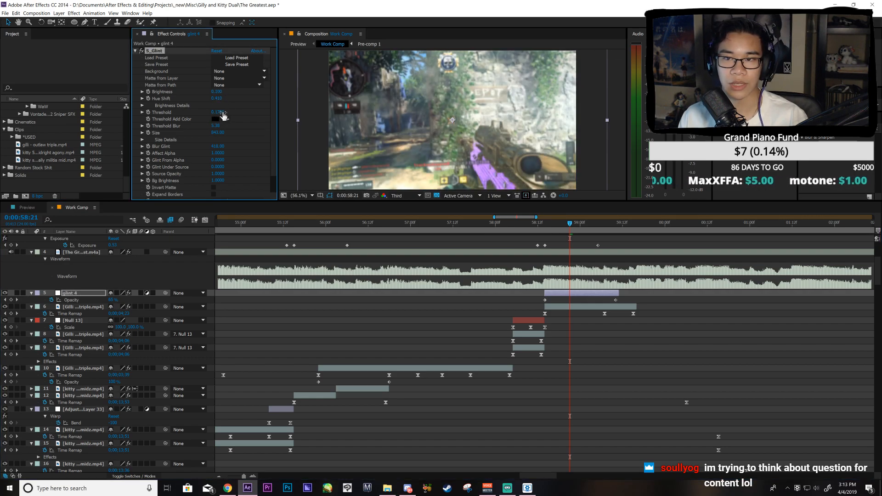
drag(537, 230, 569, 230)
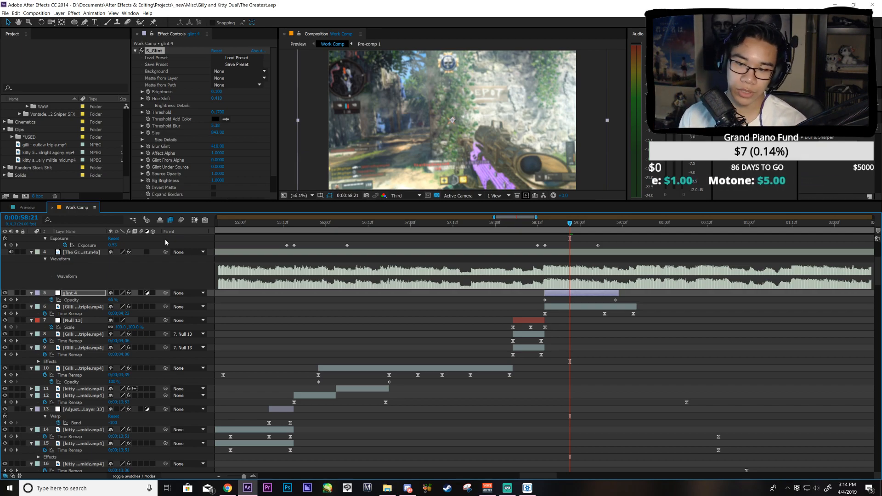
scroll(498, 323, up, 5)
drag(498, 225, 581, 329)
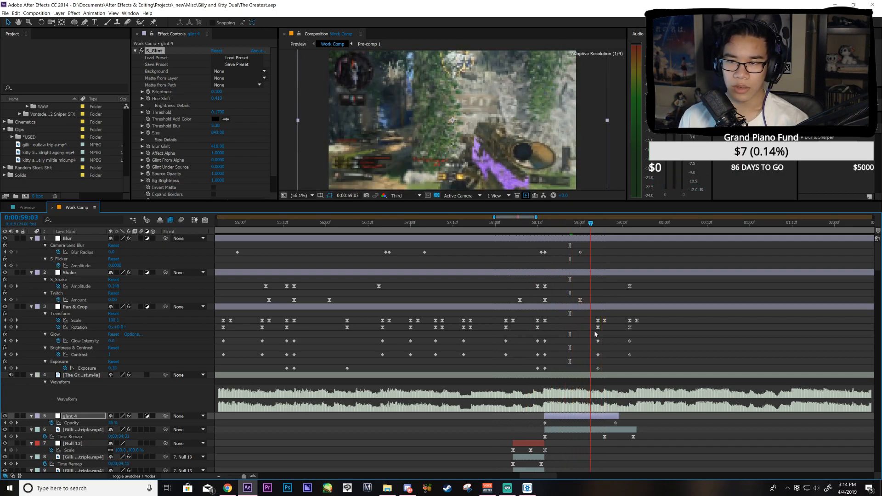
Step: End the Preview composition's work area at 0:00:59:16, where the last clip stops
click(27, 207)
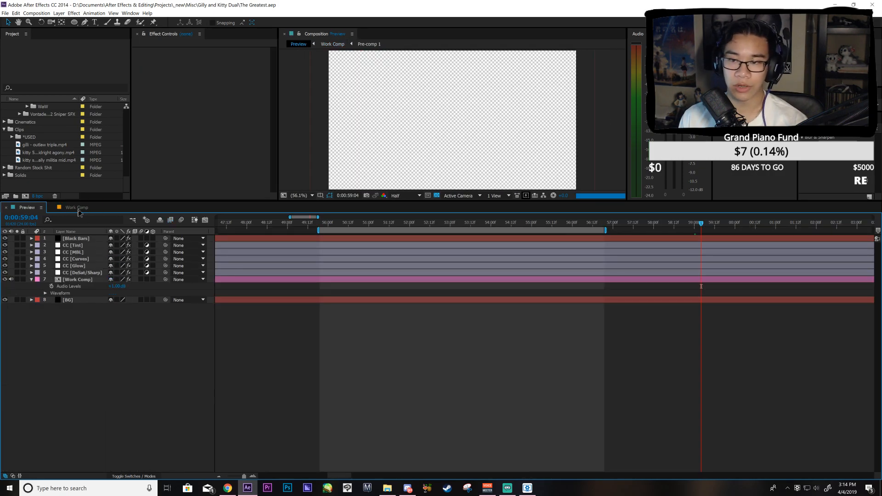
click(76, 208)
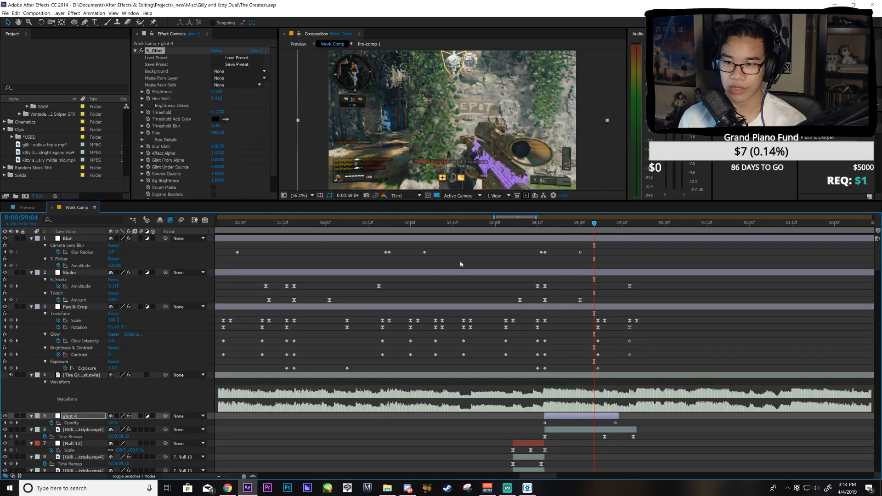
click(28, 208)
key(n)
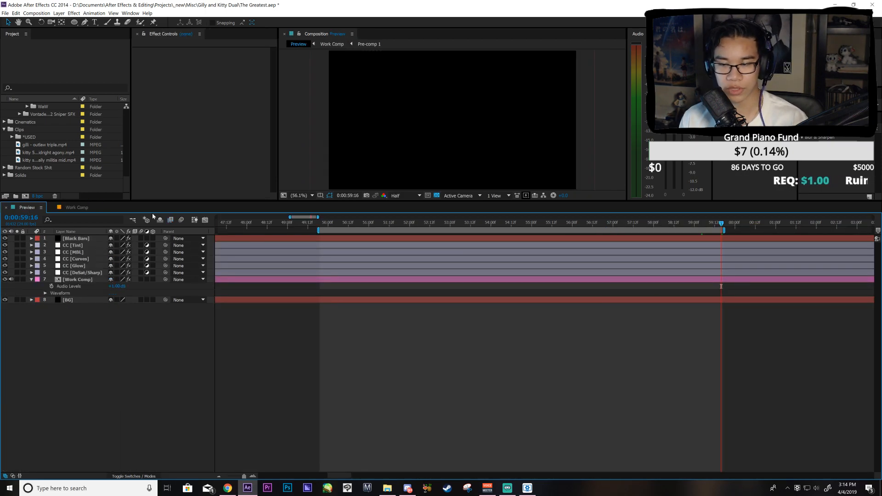
Step: Start the Preview composition's work area at 0:00:55:08 and save the project
click(79, 208)
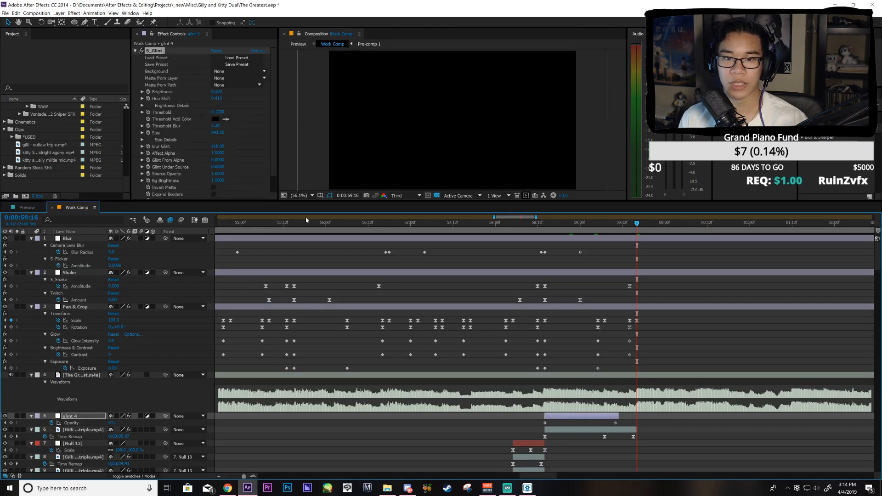
click(270, 227)
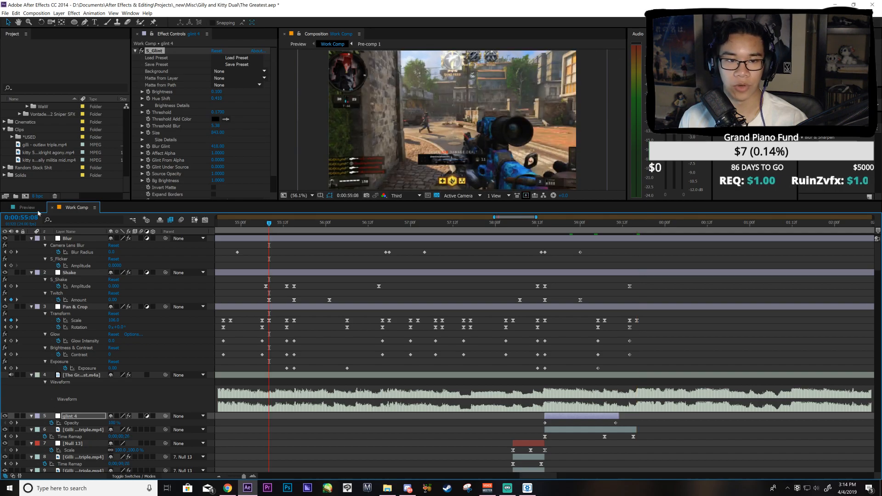
click(24, 207)
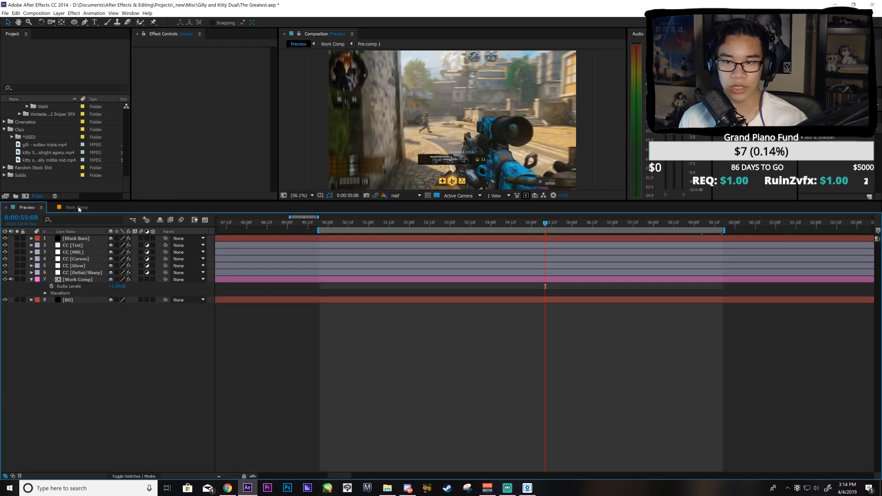
key(b)
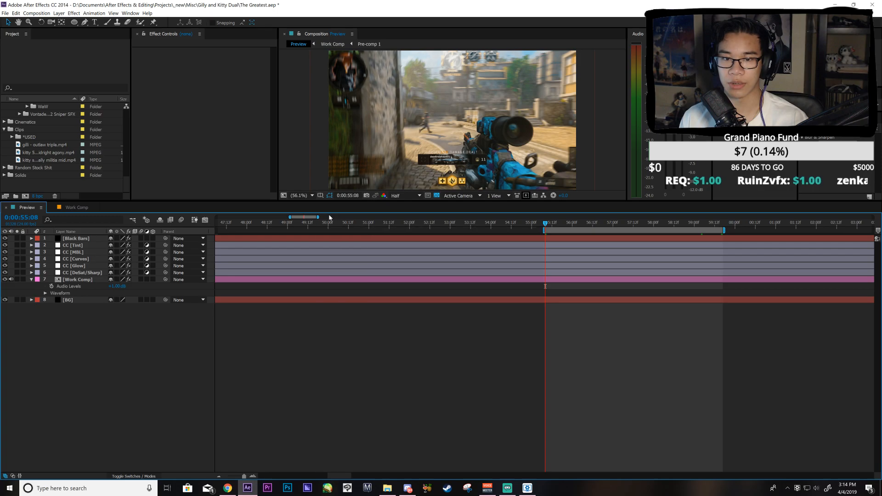
drag(311, 219, 317, 219)
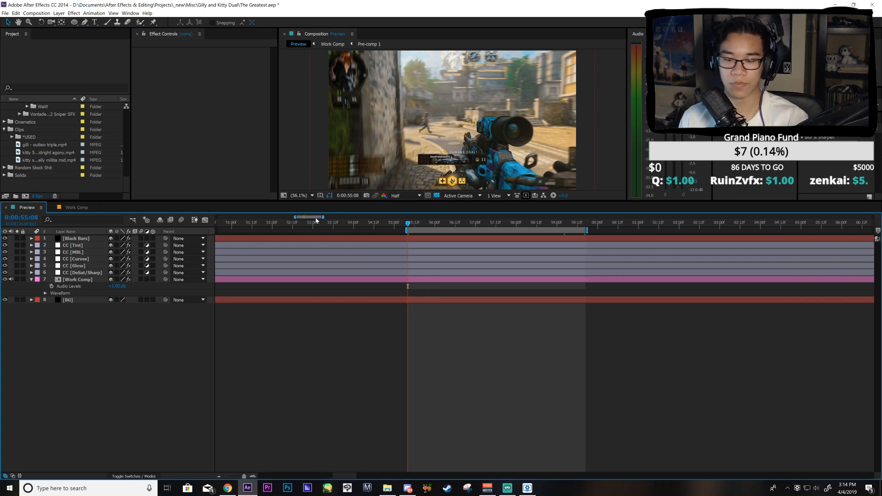
key(equal)
key(ctrl+s)
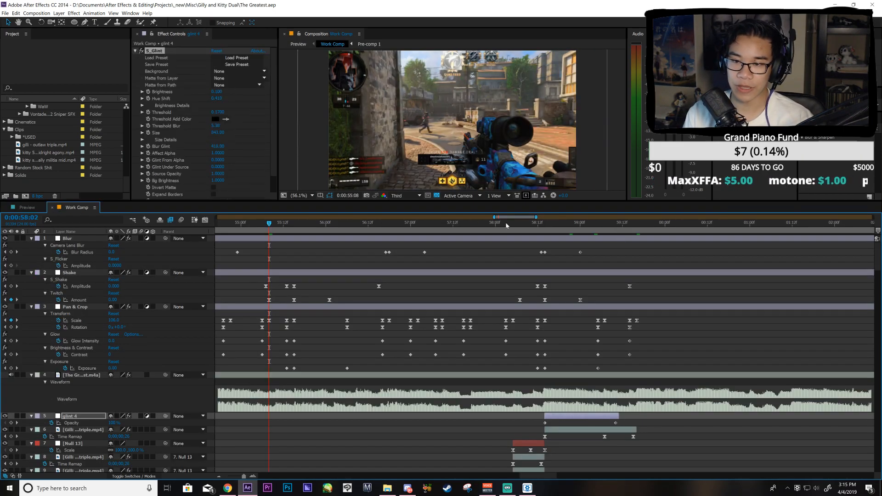
Step: With the current time at 0:00:58:14, copy the earlier PaladinShot.wav and SWOOSH sound layers placed beneath the collat clips
drag(507, 225, 545, 225)
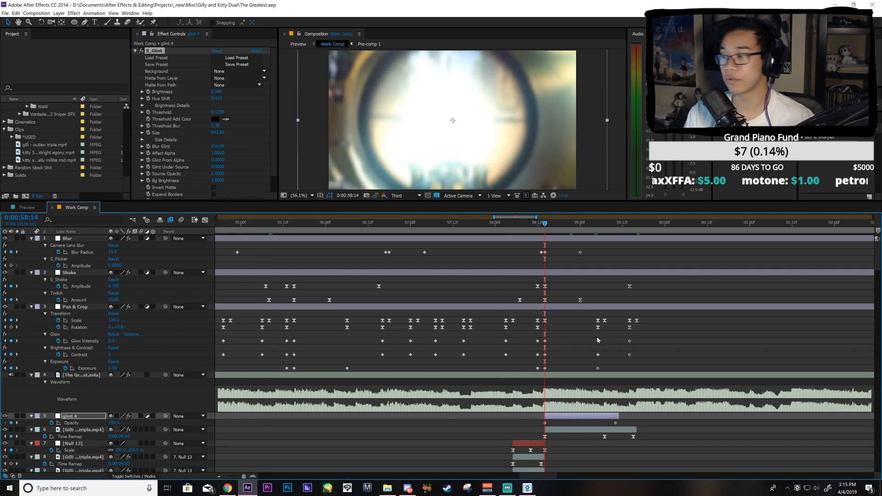
scroll(597, 337, down, 6)
scroll(364, 393, down, 1)
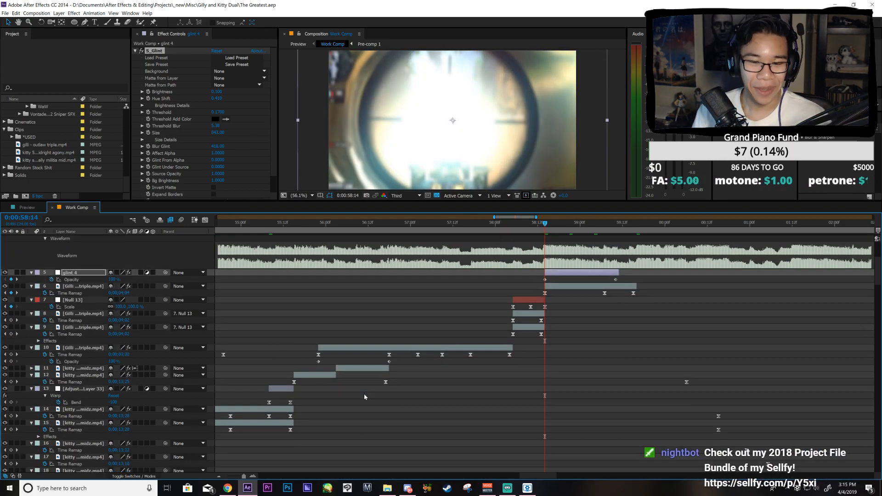
scroll(364, 394, down, 9)
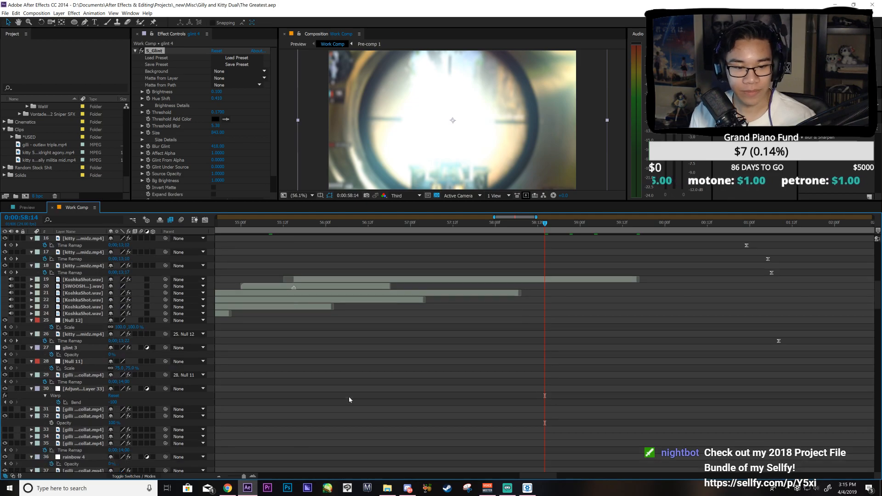
scroll(349, 397, down, 8)
click(82, 301)
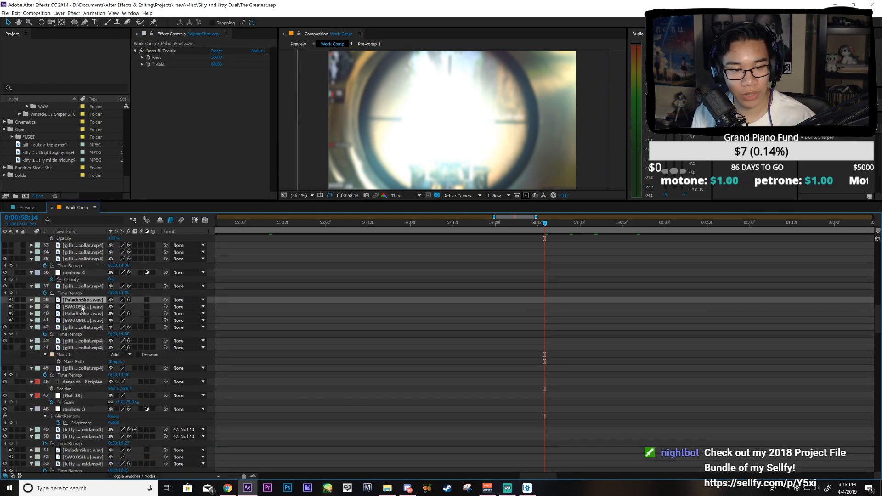
shift+click(82, 307)
key(ctrl+d)
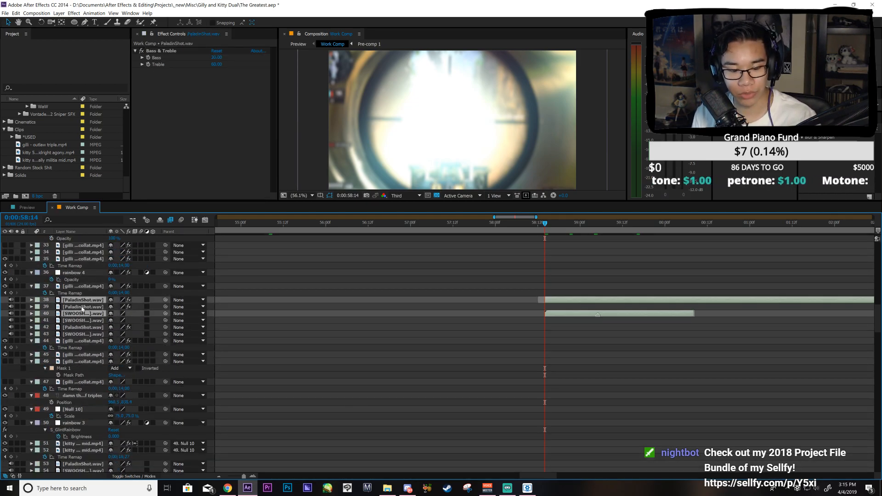
key(ctrl+z)
scroll(391, 321, up, 15)
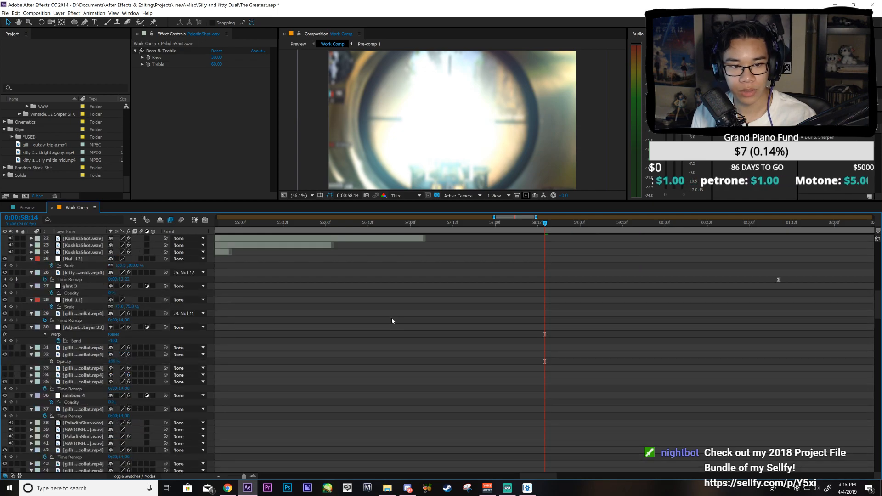
scroll(406, 303, up, 1)
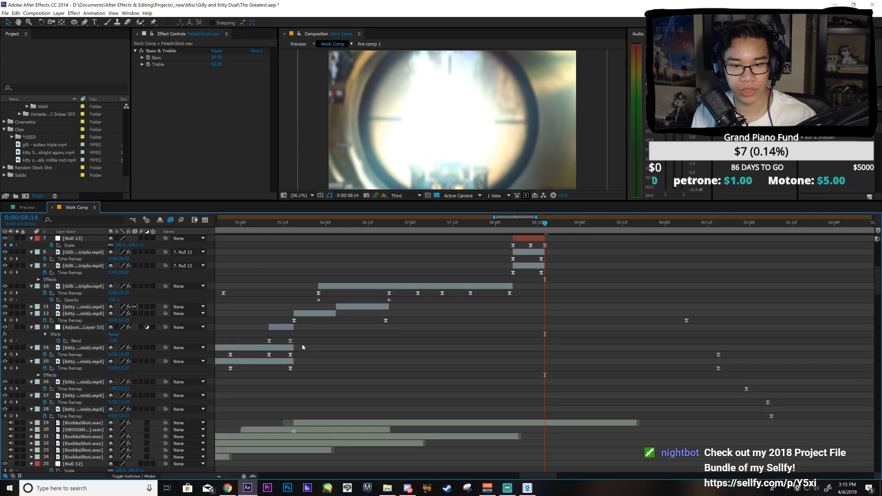
Step: Paste the copied PaladinShot and SWOOSH sound layers at 0:00:58:14, directly above Null 13
click(260, 349)
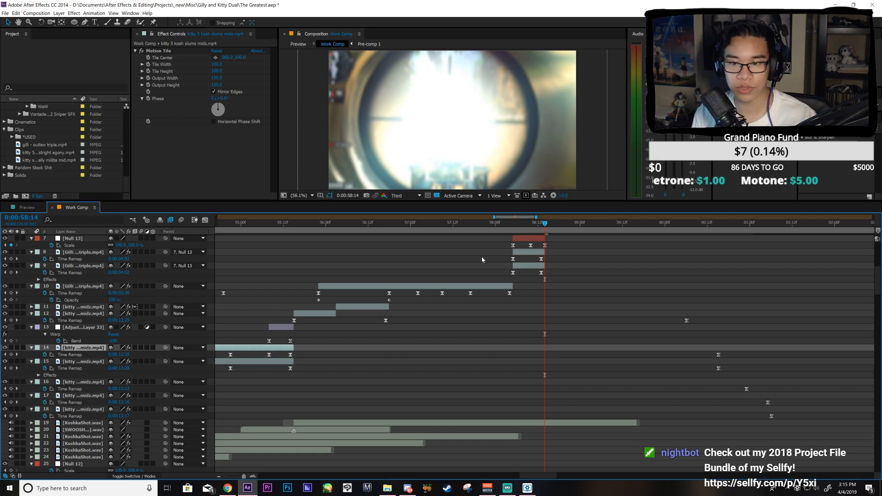
drag(528, 219, 515, 219)
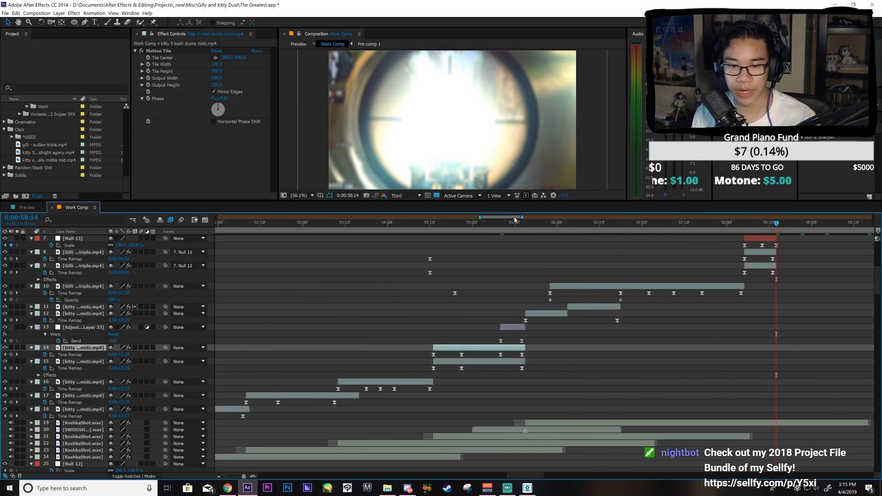
click(506, 363)
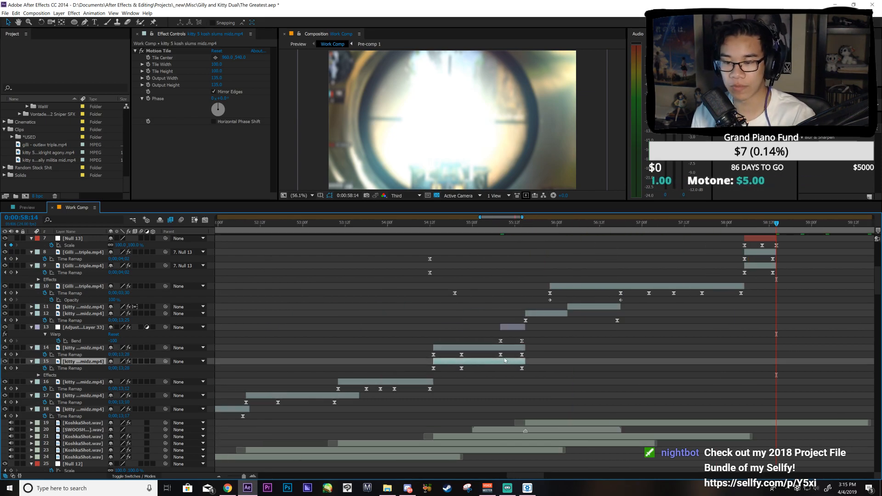
key(Delete)
scroll(763, 301, up, 7)
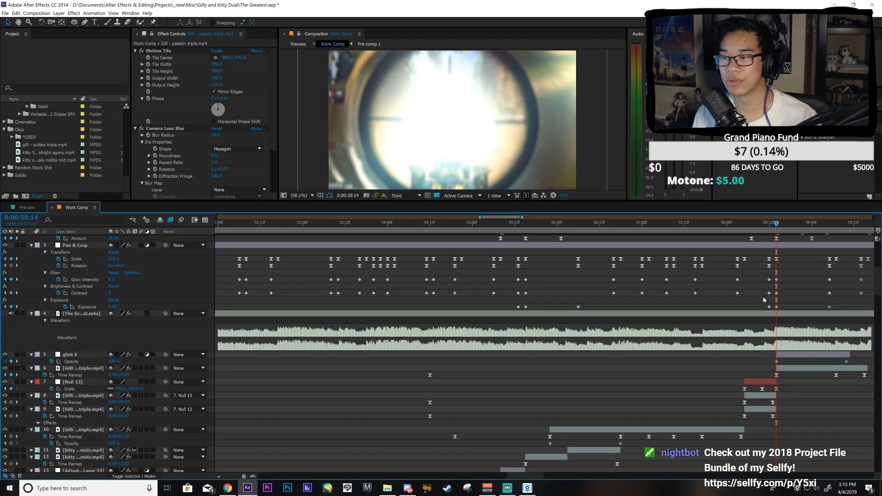
click(771, 385)
key(ctrl+v)
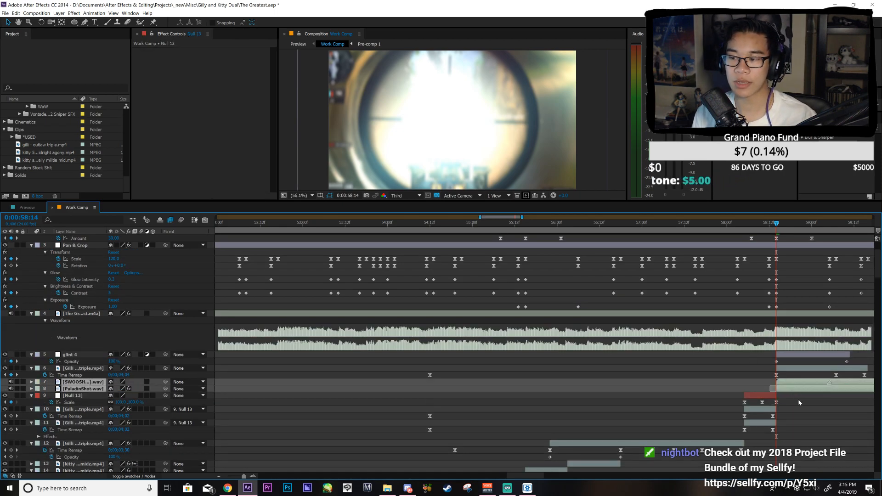
Step: Shift the SWOOSH sound earlier so its marker meets 0:00:58:14, place it beneath PaladinShot, and save the project
drag(749, 387, 754, 390)
drag(91, 384, 91, 394)
key(ctrl+s)
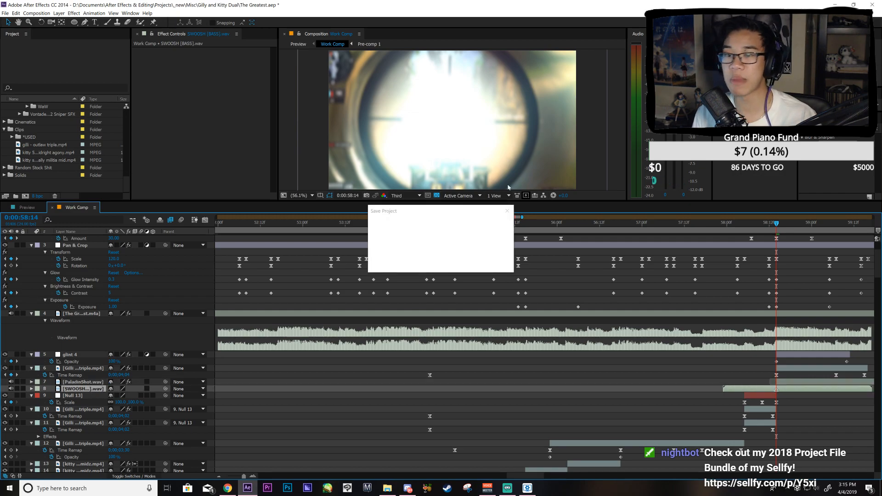
Step: Inspect the Pan & Crop layer's Scale keyframes in the graph editor and save the project
drag(512, 217, 520, 217)
click(76, 259)
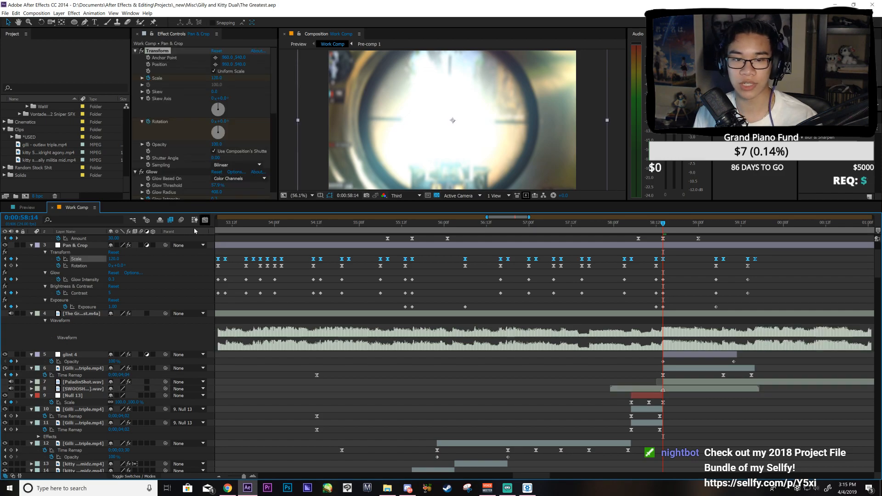
click(205, 220)
drag(781, 458, 218, 221)
click(205, 220)
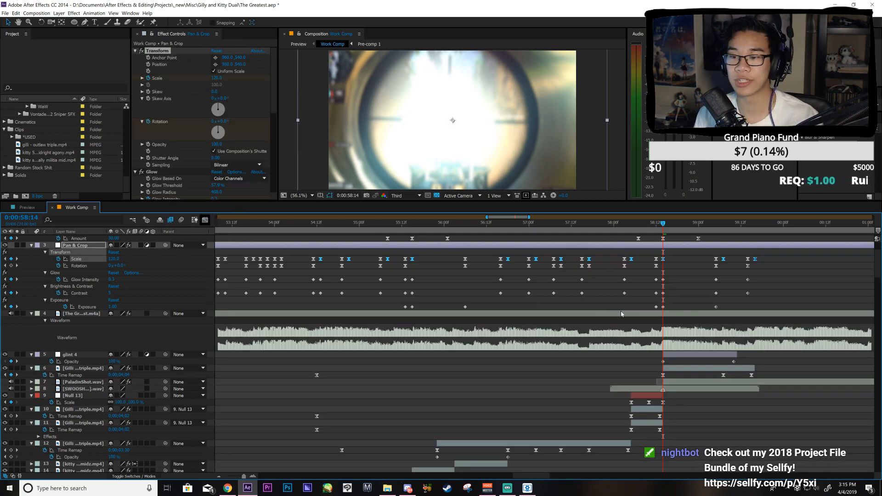
key(ctrl+s)
Step: Render and play the Preview composition's work area to check the effects and shot sounds
click(689, 286)
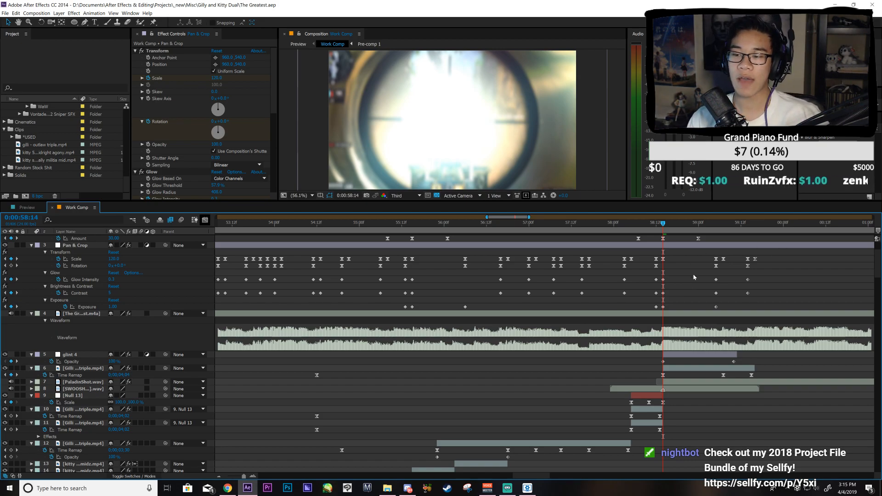
scroll(680, 243, up, 3)
key(space)
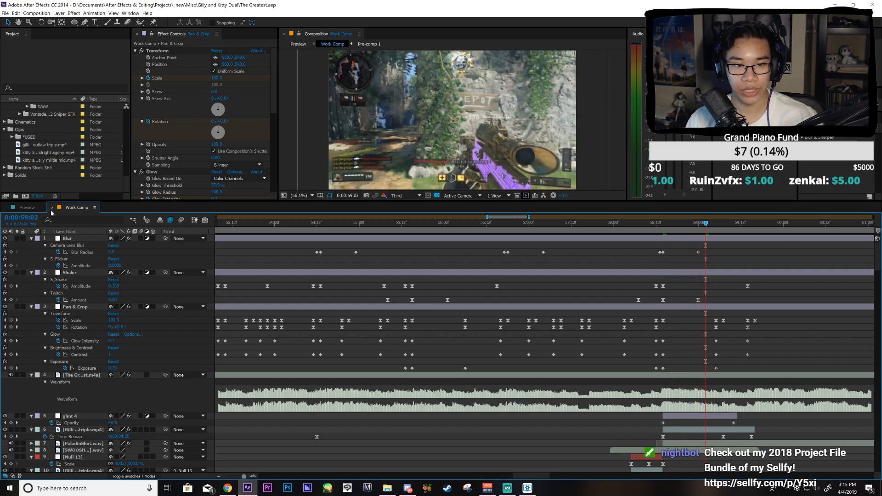
click(28, 207)
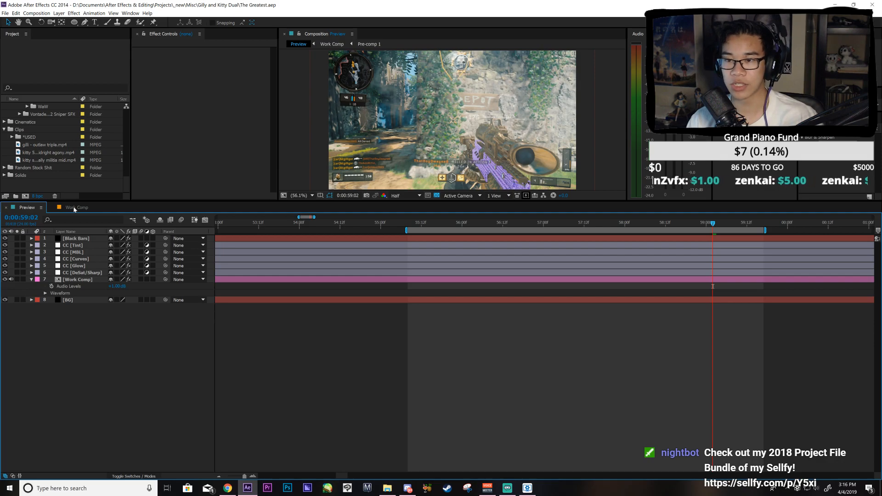
key(space)
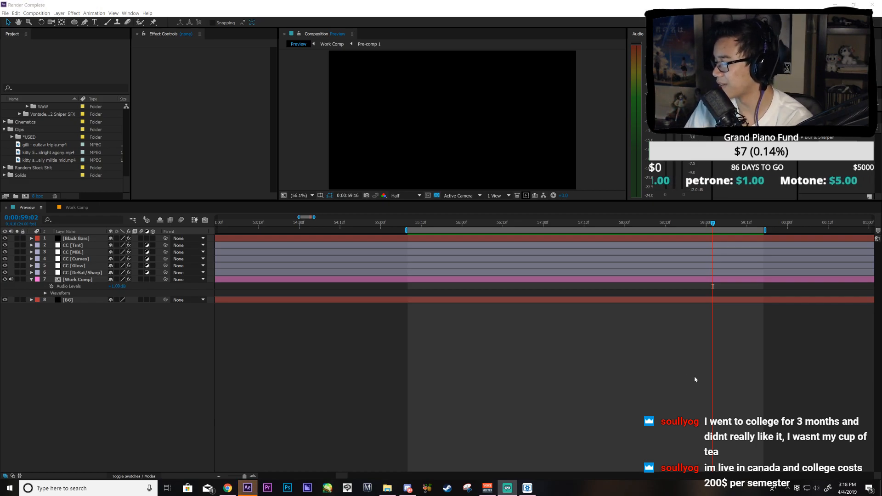
key(space)
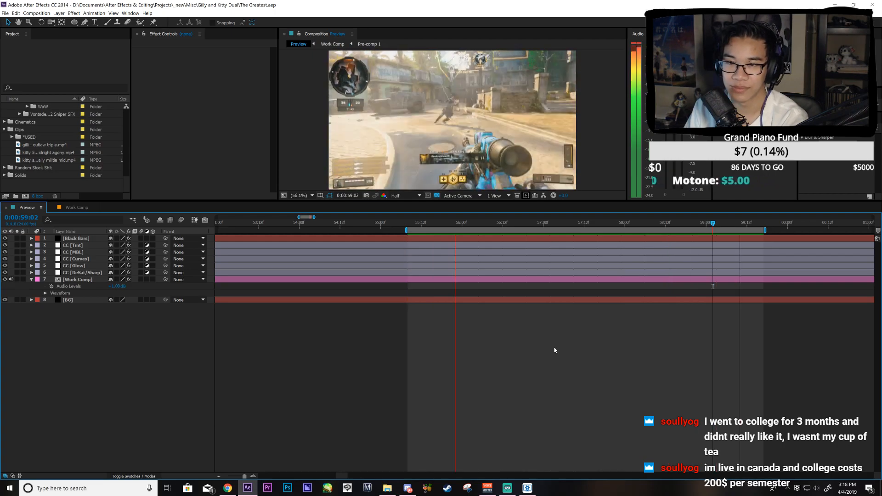
key(space)
Step: Move the PaladinShot and SWOOSH sound layers in Work Comp one frame earlier
click(76, 208)
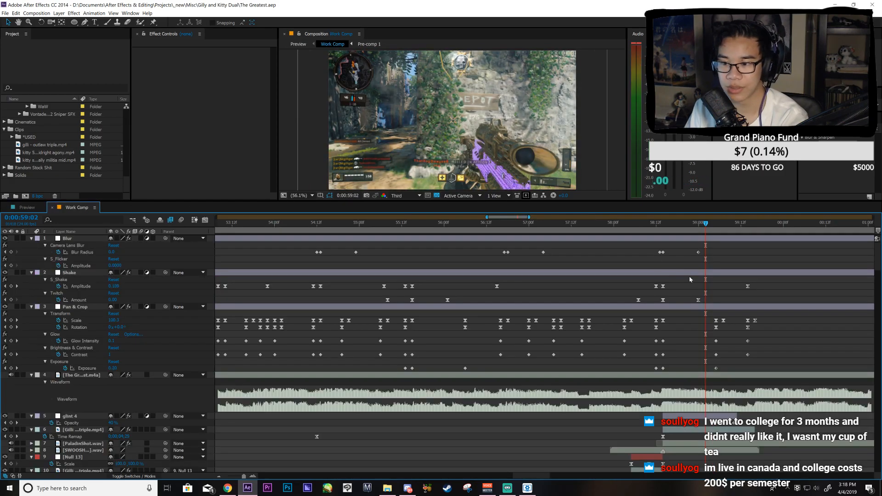
click(692, 445)
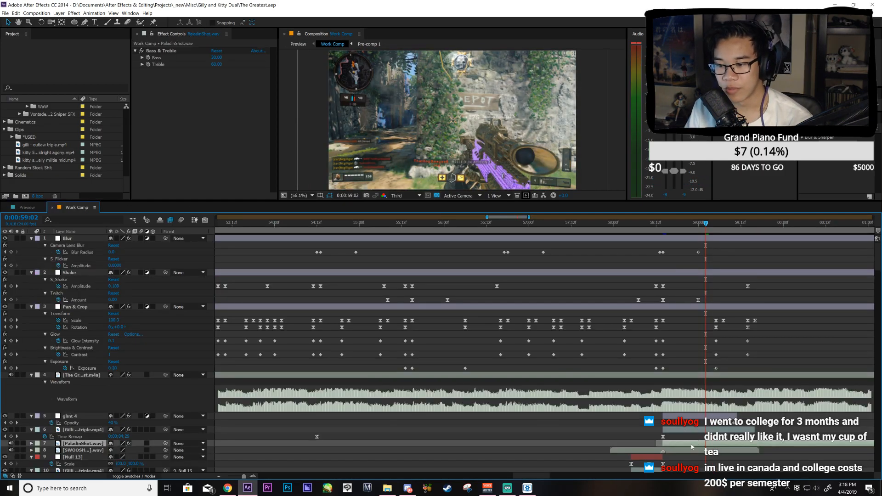
click(691, 450)
shift+click(688, 445)
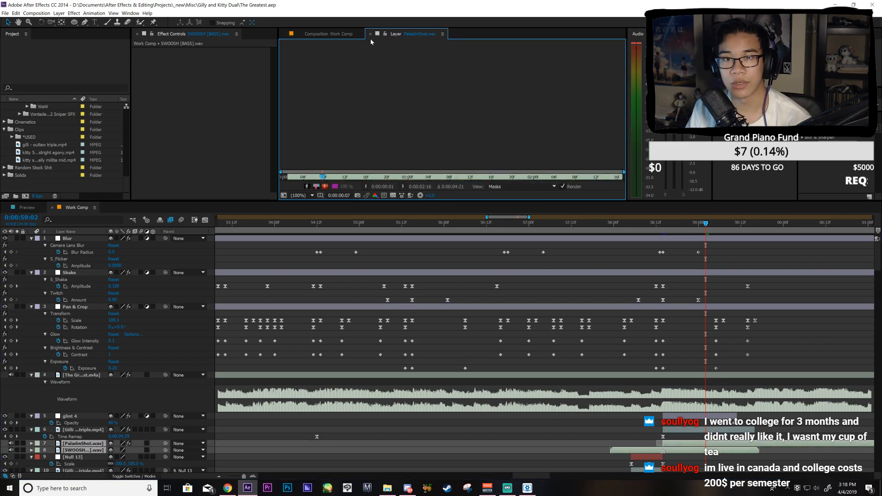
click(370, 34)
click(689, 447)
Step: Play the Preview composition again to check the timing of the shifted sounds
click(41, 207)
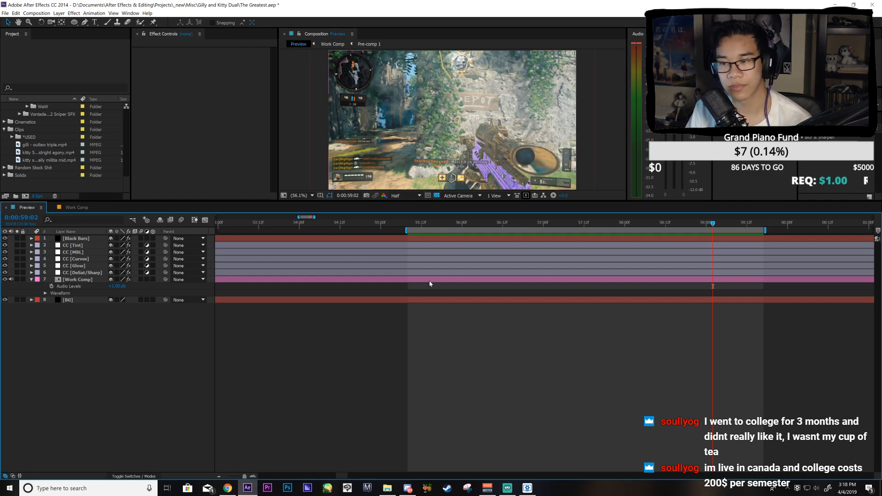
key(space)
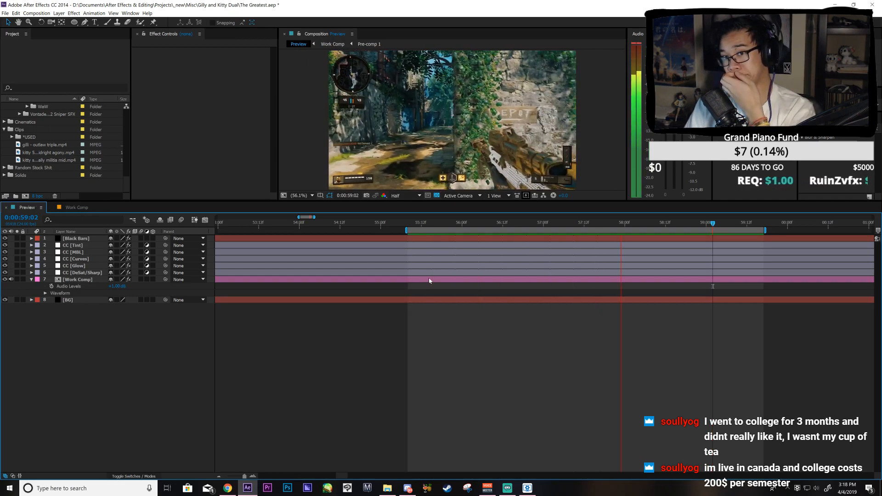
key(space)
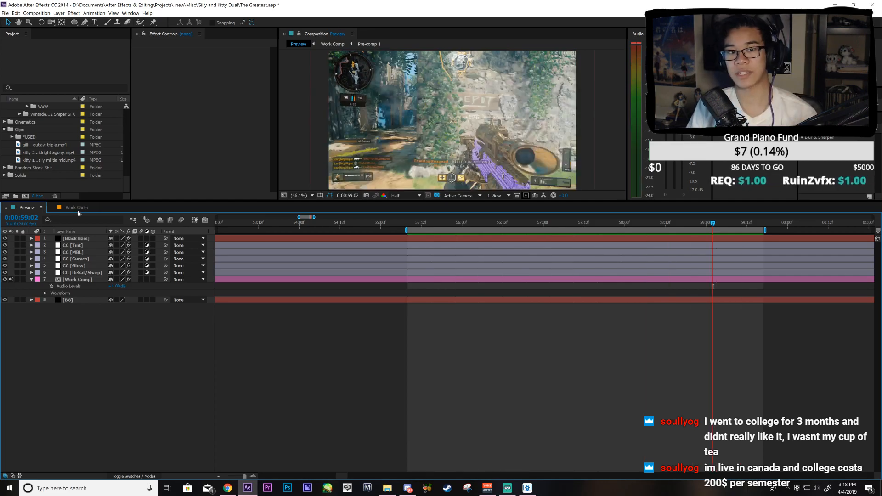
Step: Move the Pan & Crop Scale, Rotation, Glow Intensity, Contrast and Exposure keyframes around 0:00:58:13 one frame earlier
click(77, 207)
click(660, 223)
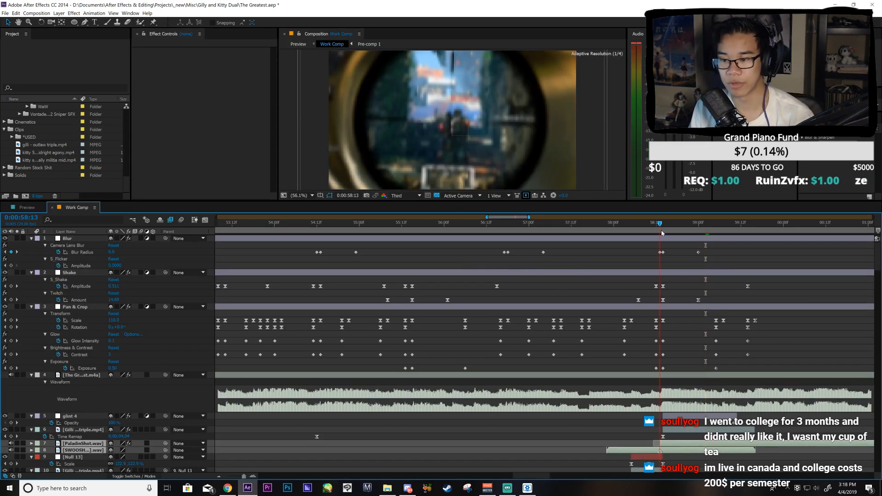
drag(674, 319, 654, 375)
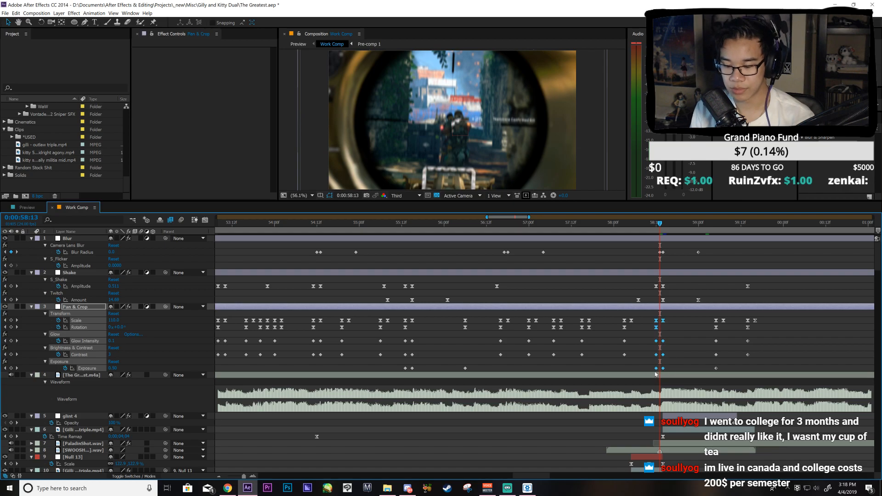
key(alt+Left)
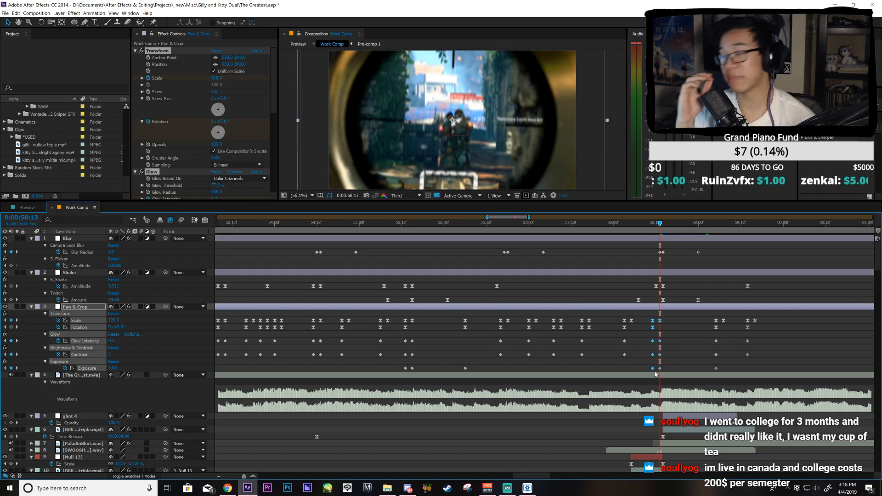
Step: Move glint 4 and the paladin triple clip below it one frame earlier, so both start at 0:00:58:13
click(675, 417)
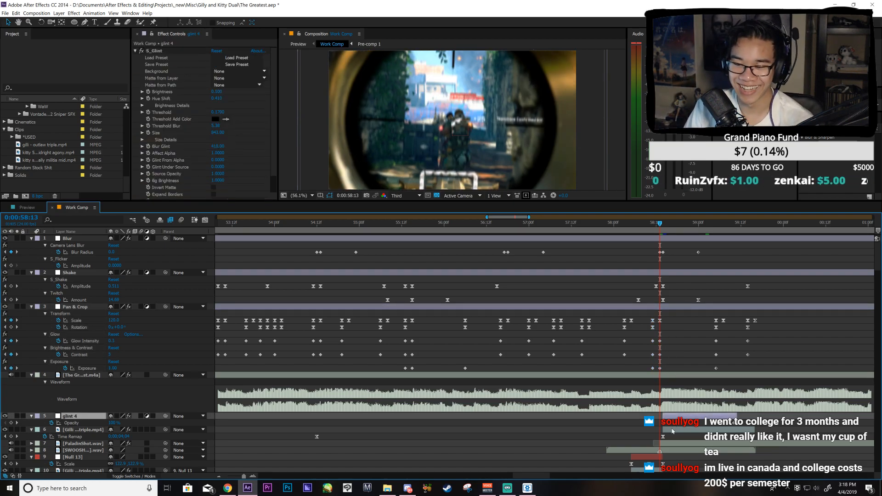
shift+click(675, 431)
key(alt+Page_Up)
Step: Move Null 13's last Scale keyframe one frame earlier, to 0:00:58:13
click(688, 451)
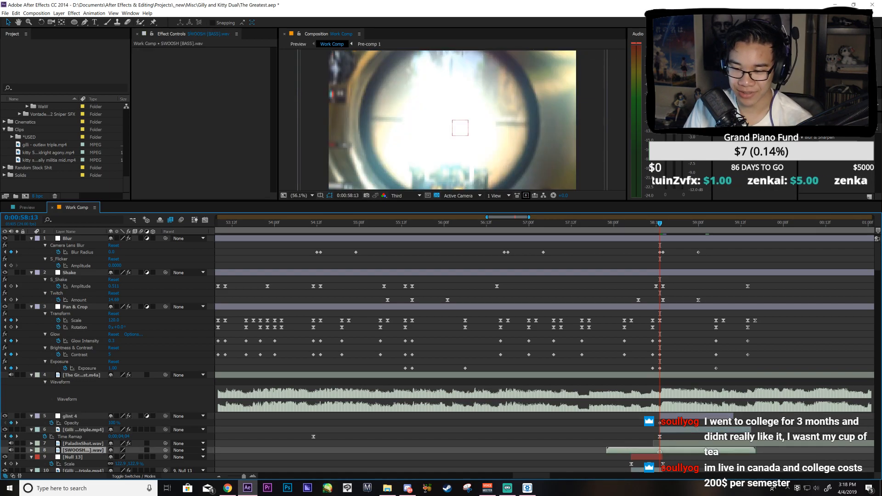
click(664, 464)
key(alt+Left)
Step: Move the last Time Remap keyframes of layers 10 and 11 one frame earlier, to 0:00:58:12
scroll(671, 464, down, 2)
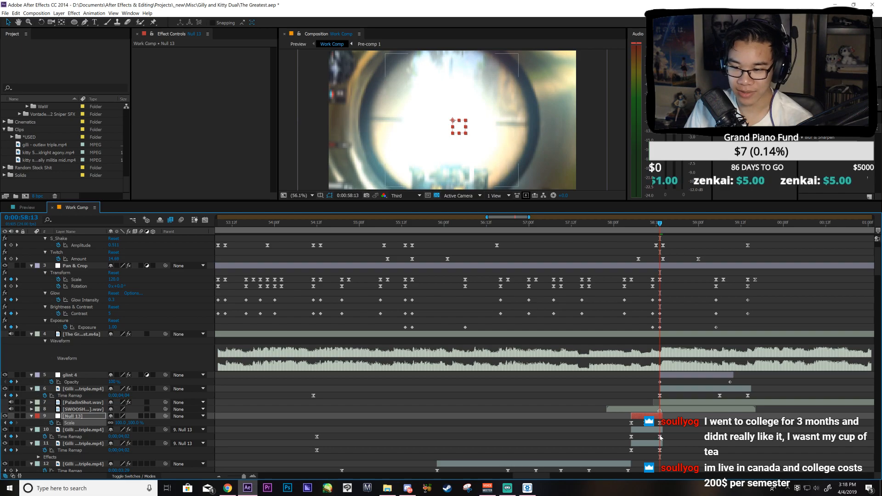
click(652, 437)
click(659, 437)
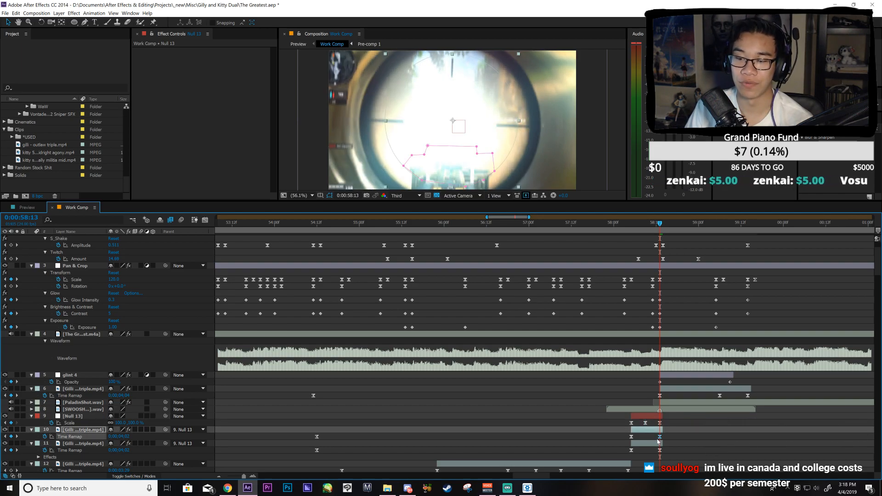
key(alt+Left)
key(Page_Up)
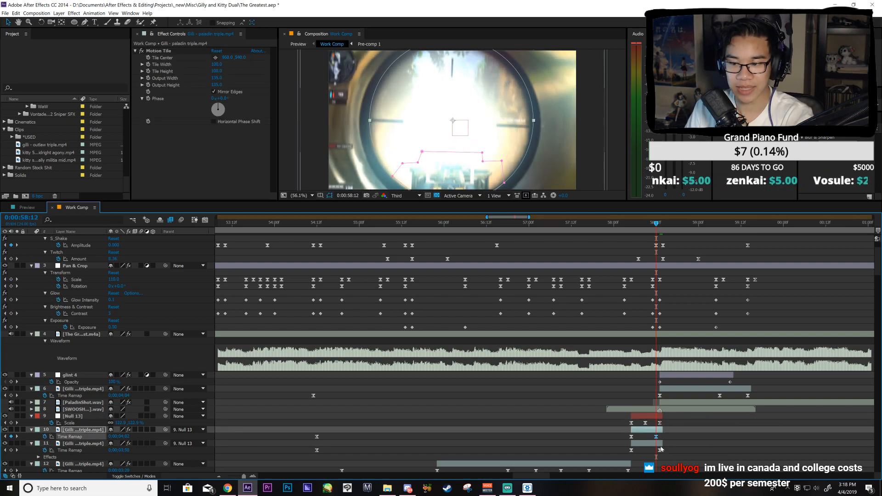
click(659, 444)
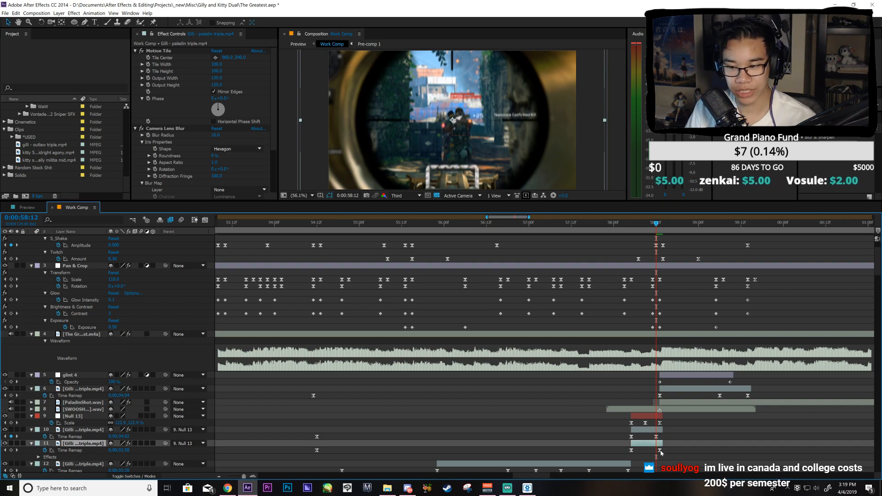
click(659, 451)
key(alt+Left)
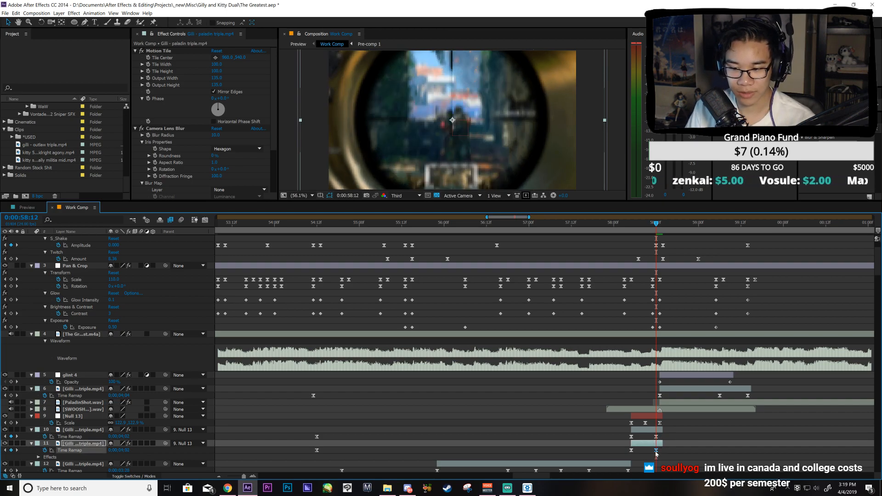
Step: Hide layer 10, examine layer 11's Time Remap curve from 0:00:58:05 in the Graph Editor, and save the project
key(i)
click(78, 429)
click(5, 429)
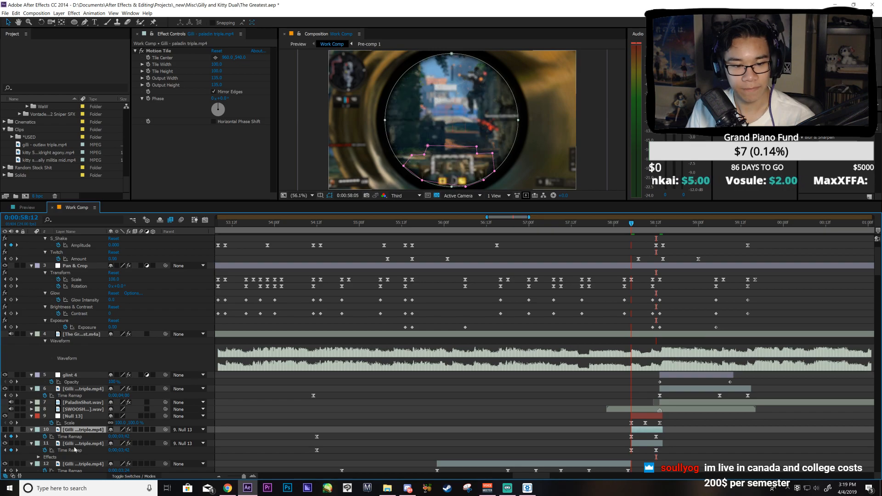
click(75, 450)
key(shift+F3)
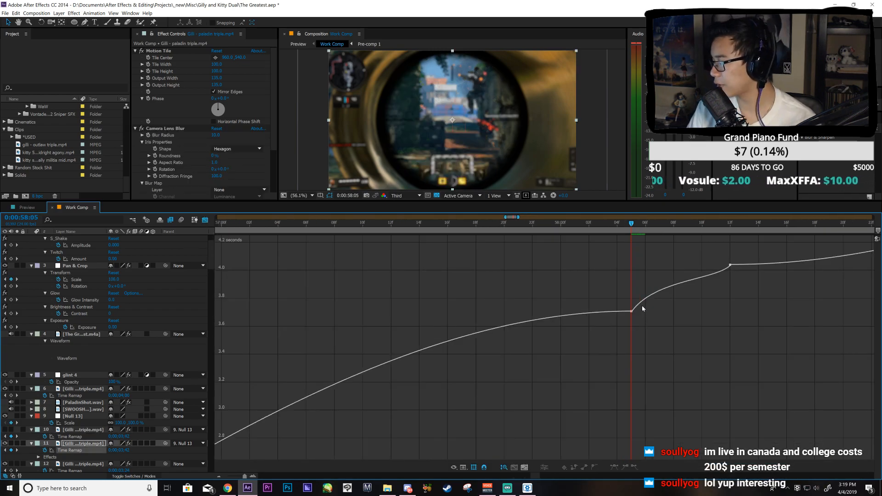
key(ctrl+s)
key(space)
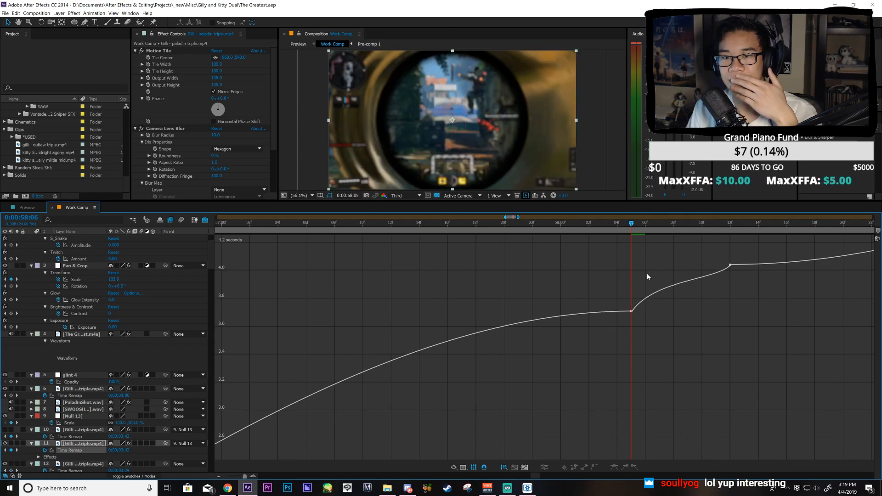
Step: Copy layer 11's Time Remap keyframes onto layer 10 at 0:00:58:05 and make layer 10 visible again
click(205, 221)
click(659, 431)
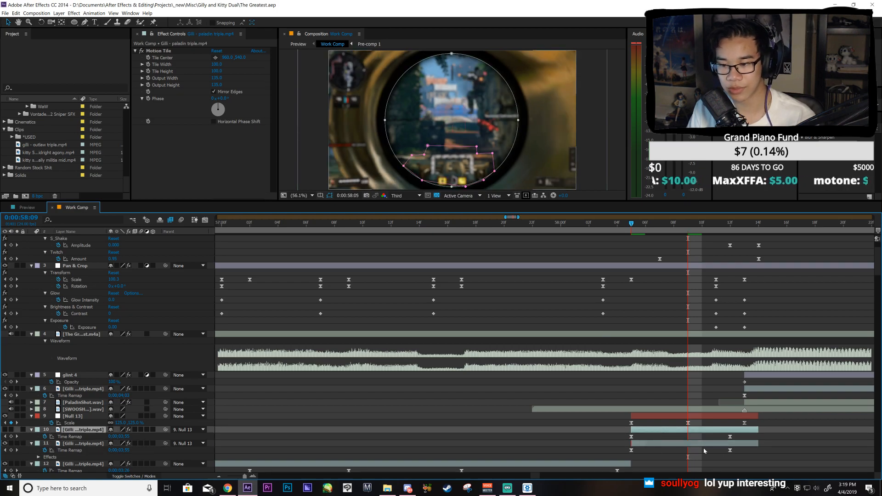
click(634, 443)
key(ctrl+c)
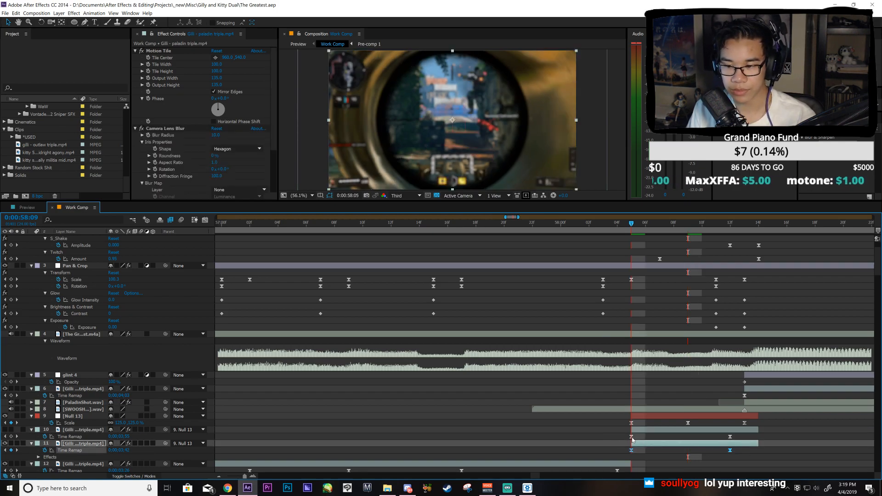
click(635, 431)
key(ctrl+v)
click(5, 431)
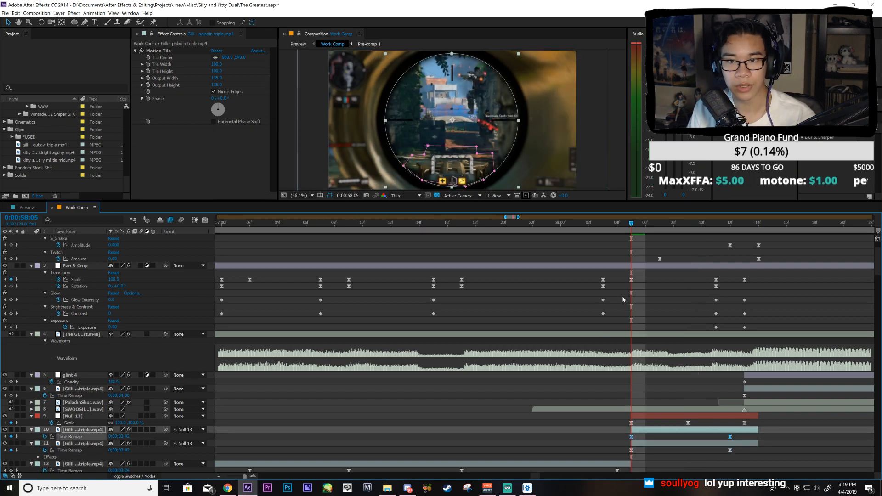
click(625, 299)
key(ctrl+a)
click(657, 296)
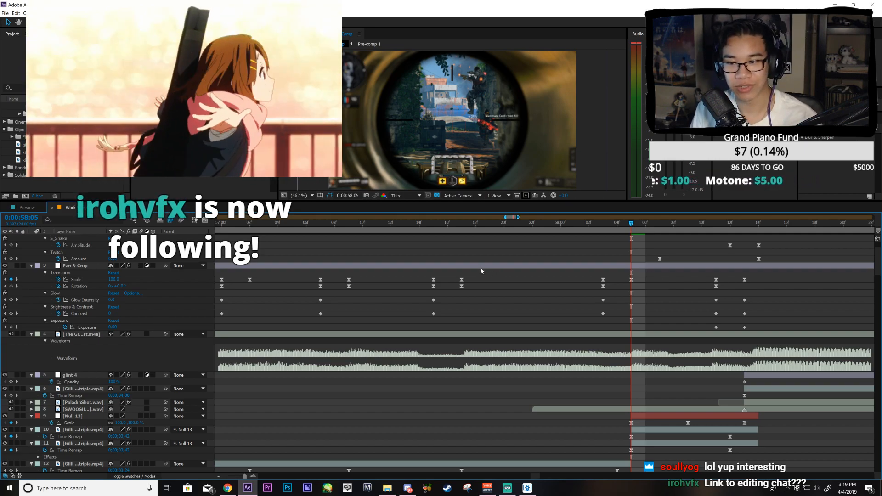
Step: Play and scrub the stretch from 0:00:58:05 to 0:00:59:16 to check the retimed transition against the music
key(minus)
key(minus)
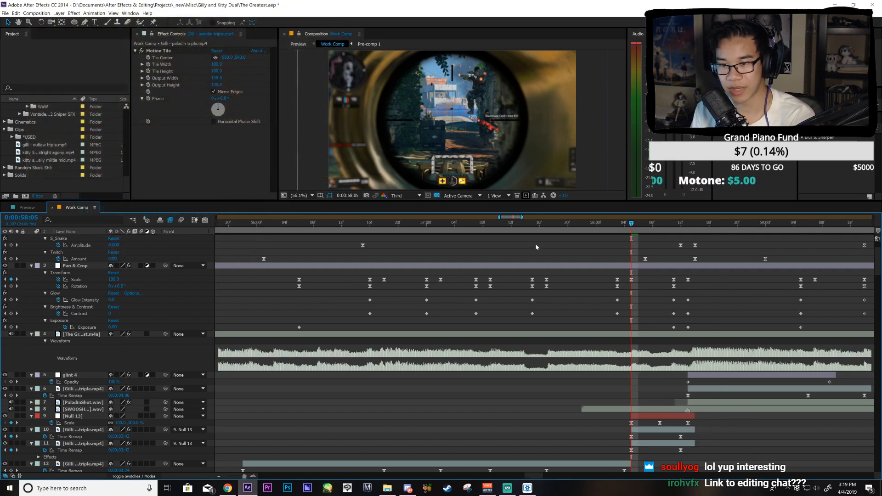
drag(514, 220, 526, 219)
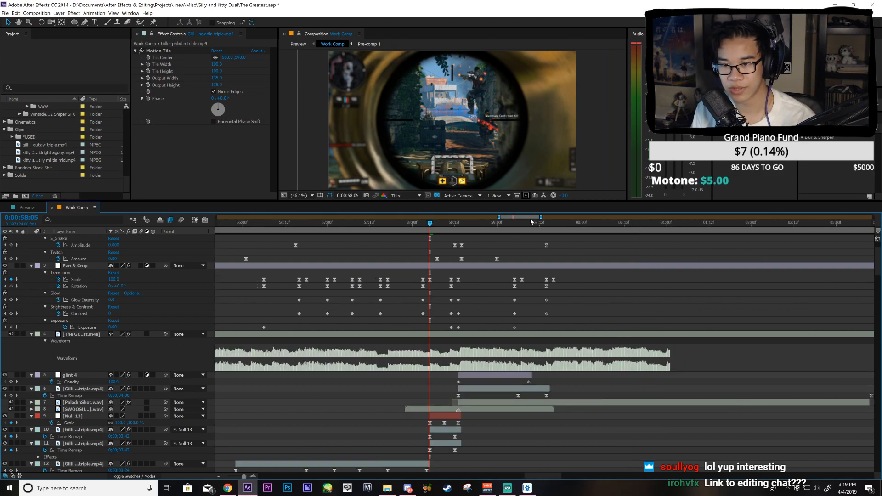
key(space)
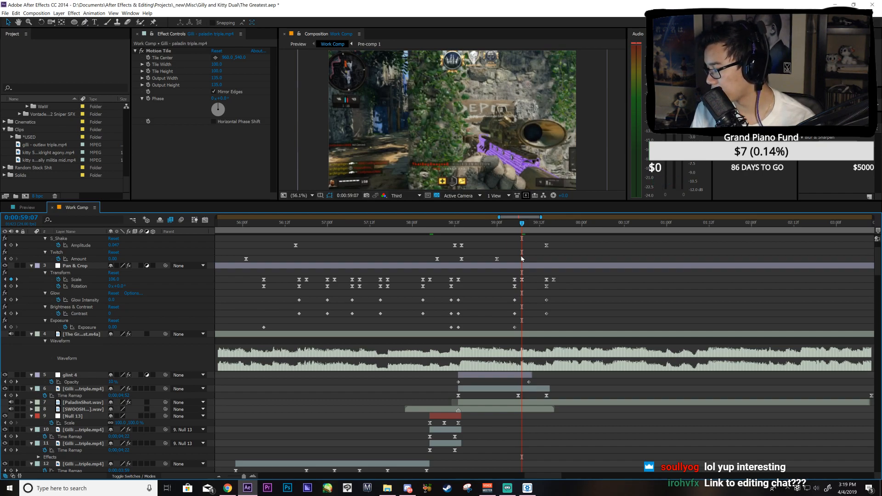
scroll(522, 258, up, 1)
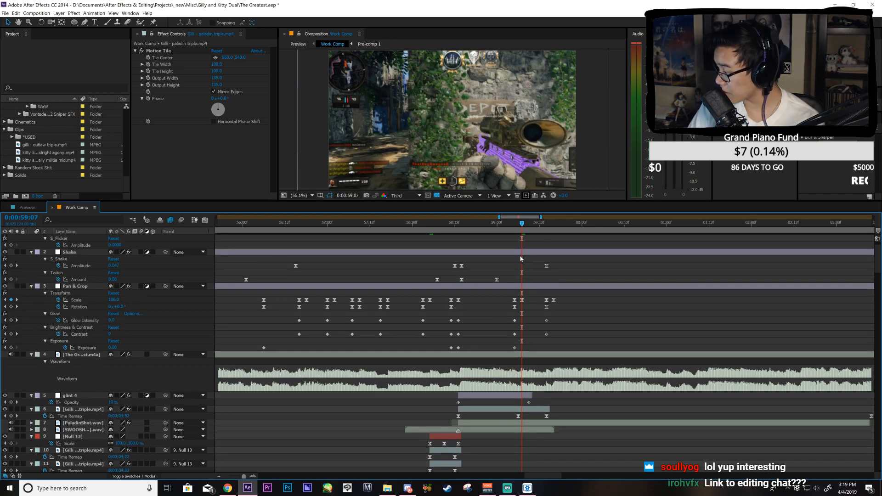
scroll(521, 258, up, 1)
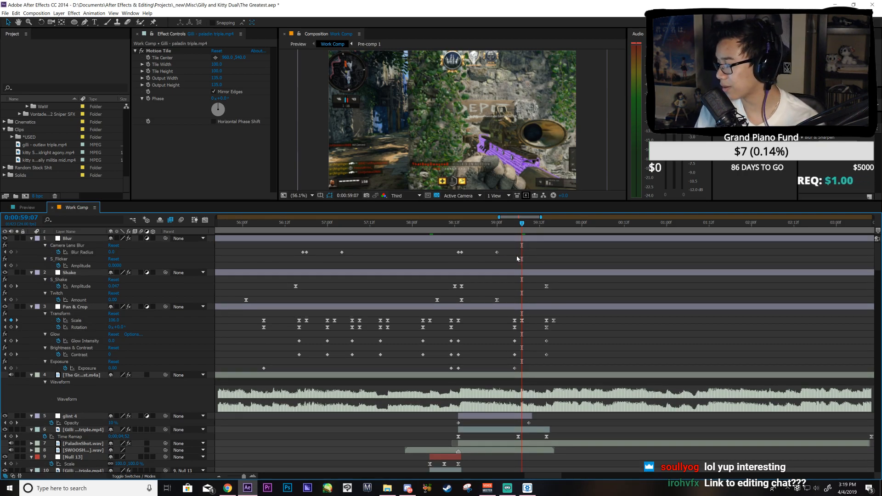
click(549, 272)
click(557, 257)
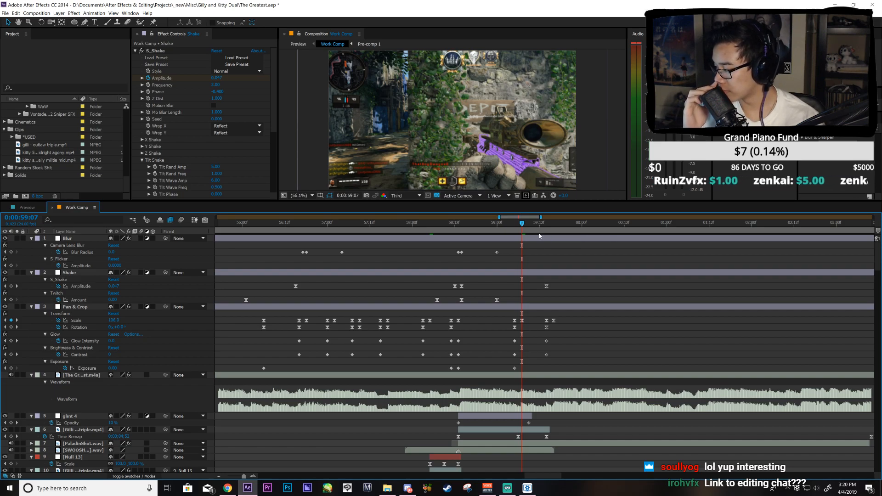
drag(468, 228, 488, 283)
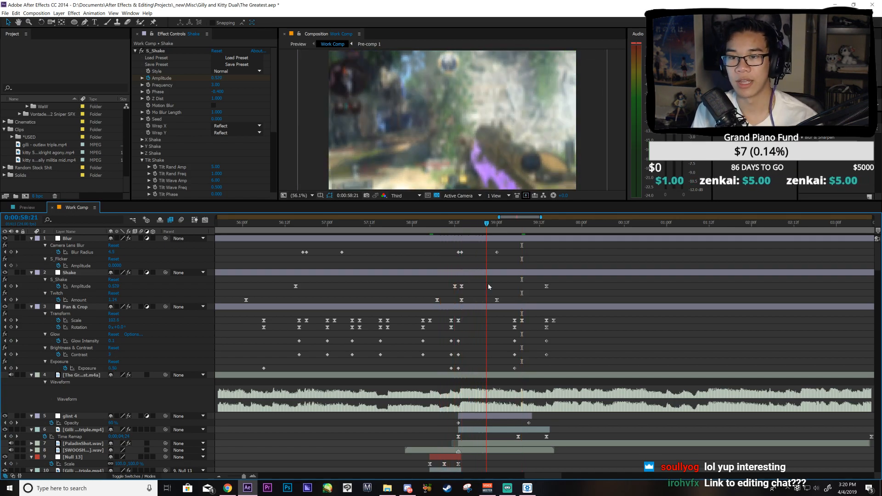
key(space)
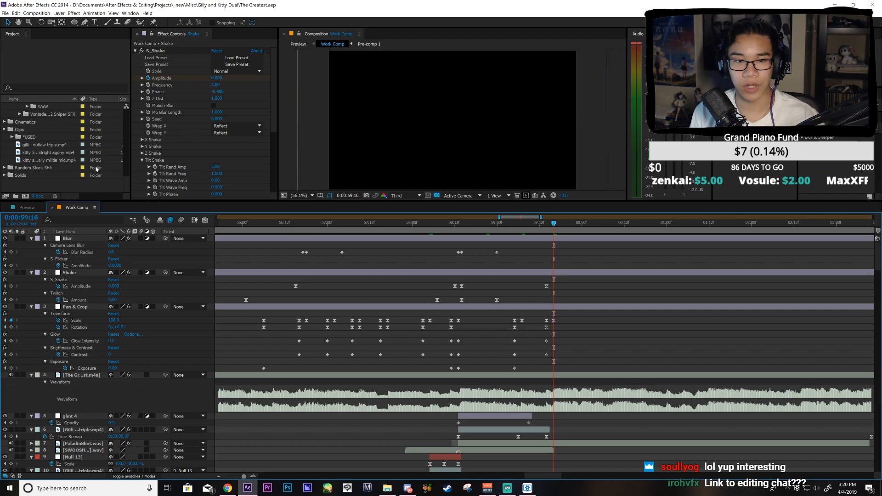
click(28, 208)
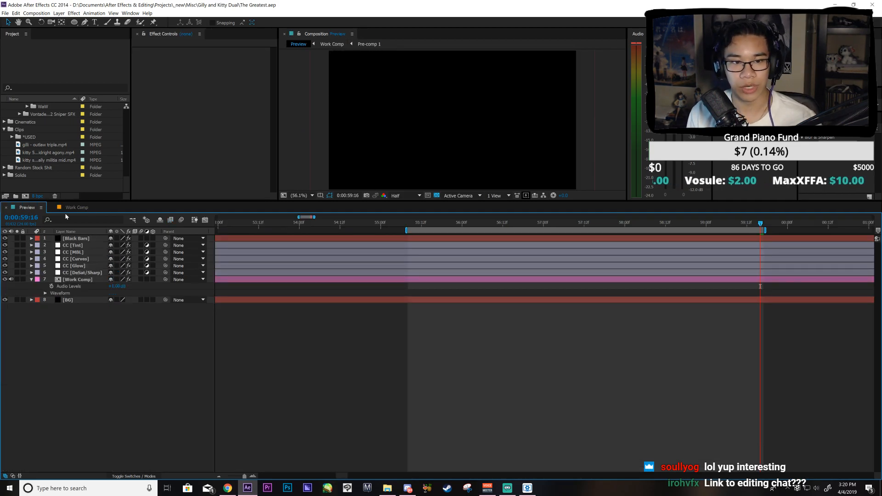
click(75, 207)
Step: Shift layer 6's paladin triple clip one frame later and set its first Time Remap keyframe back at 0:00:58:13
click(522, 224)
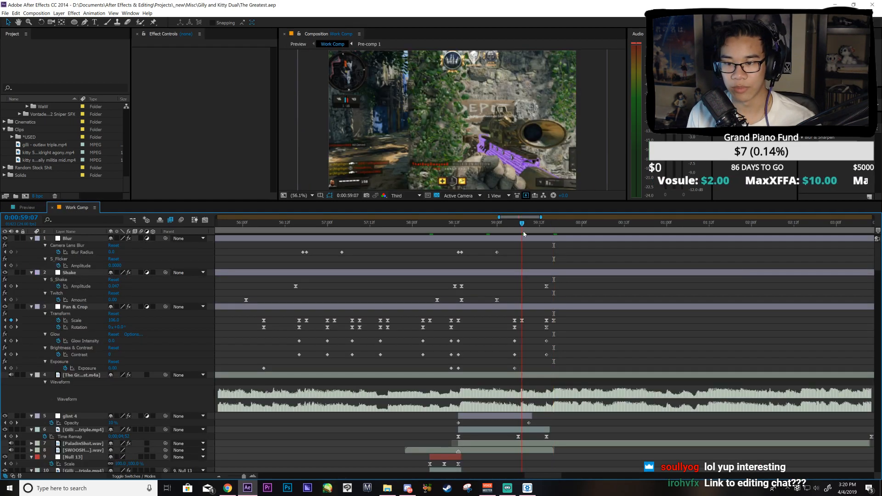
drag(529, 430, 533, 429)
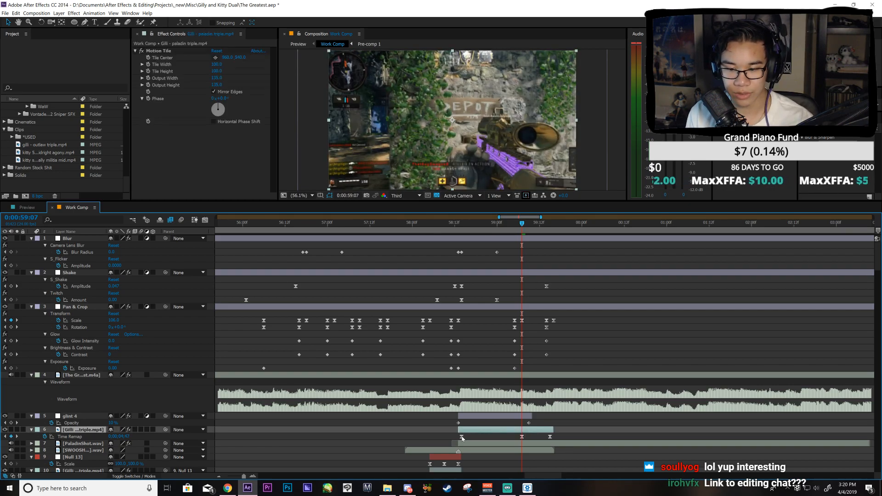
drag(526, 440, 458, 437)
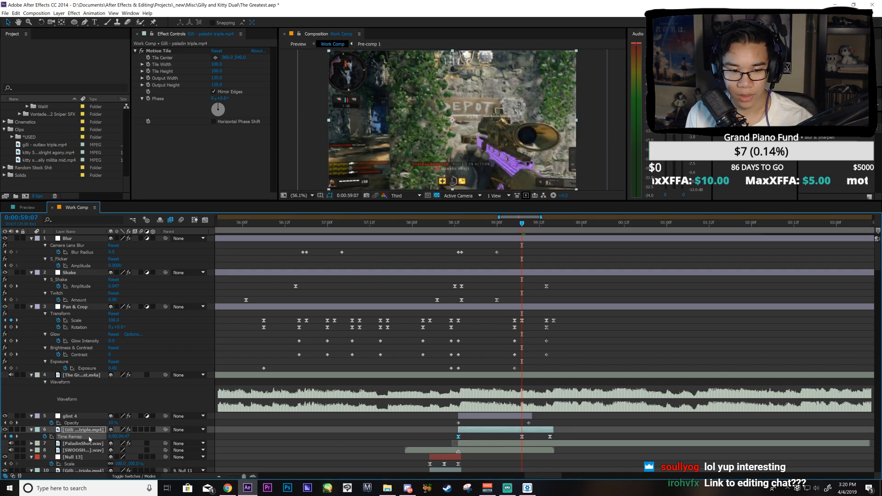
Step: Replace layer 6's other two Time Remap keyframes with new ones at 0:00:59:07 and 0:00:59:15, and ease all three
ctrl+click(459, 438)
drag(560, 437, 516, 440)
key(Delete)
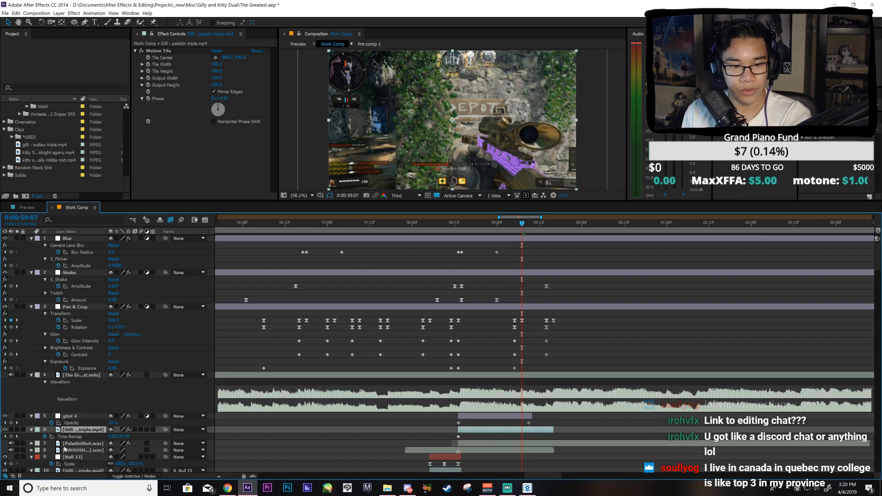
click(11, 437)
key(o)
click(11, 436)
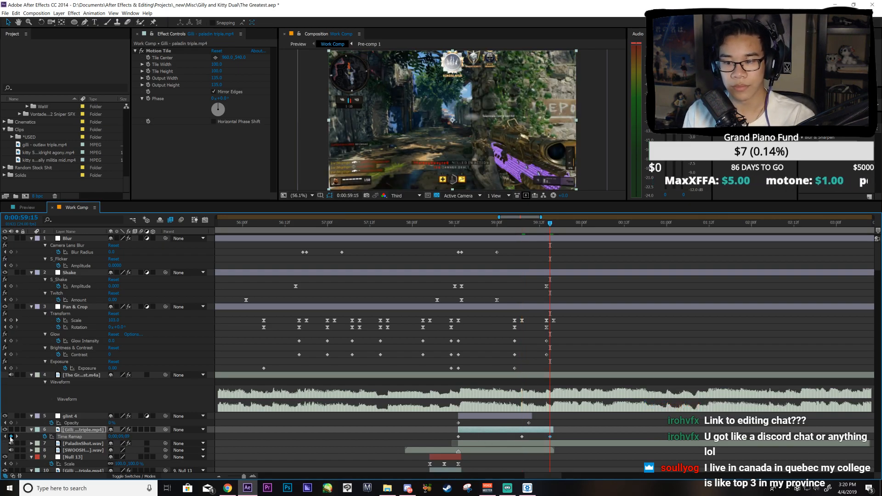
key(i)
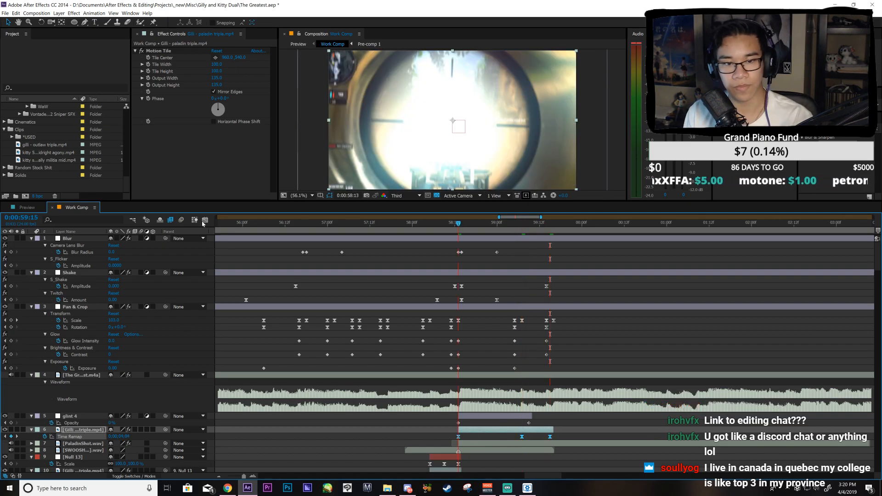
Step: Reshape layer 6's Time Remap curve in the Graph Editor, steepening it out of 0:00:58:13, around 0:00:59:07 and into 0:00:59:15
click(205, 220)
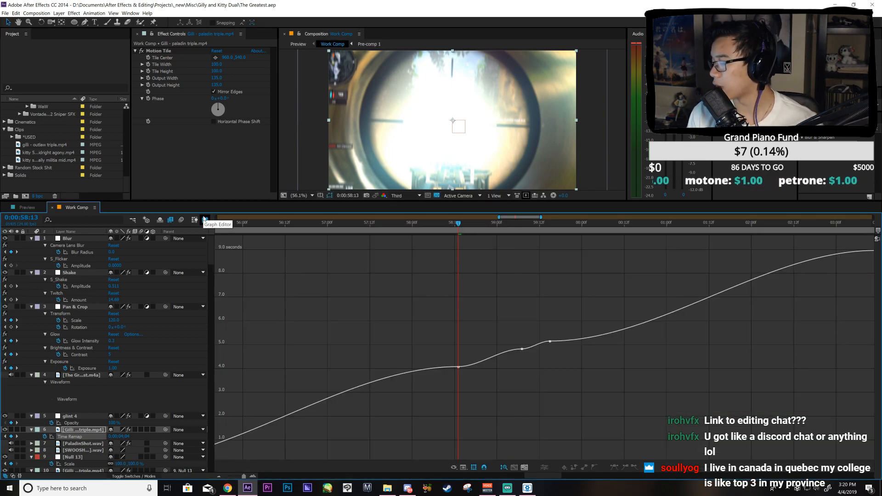
key(equal)
key(equal)
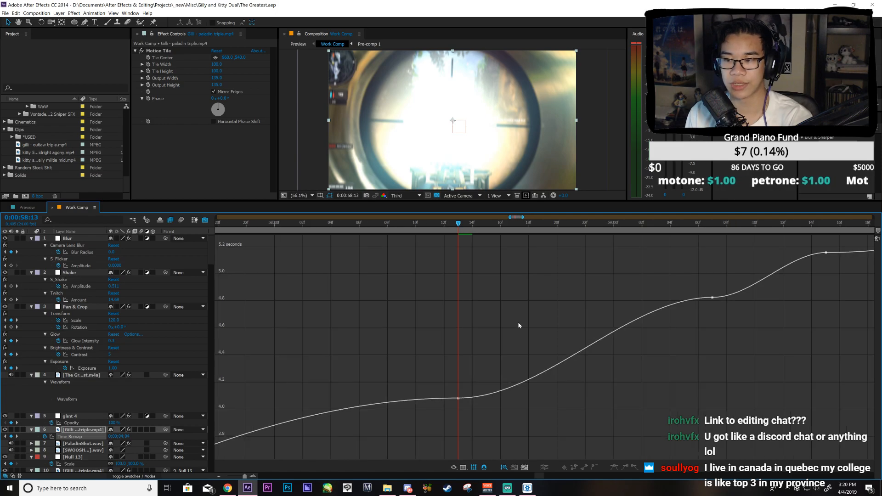
drag(486, 365, 499, 316)
drag(629, 299, 681, 338)
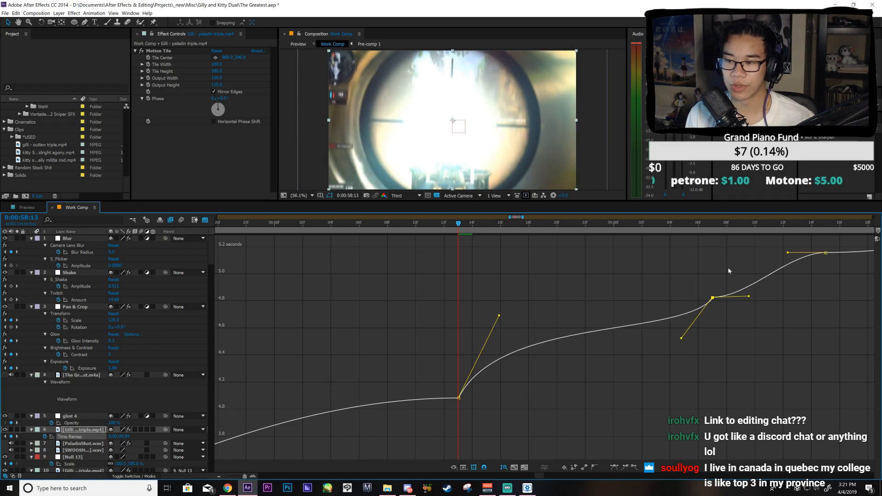
drag(749, 296, 732, 274)
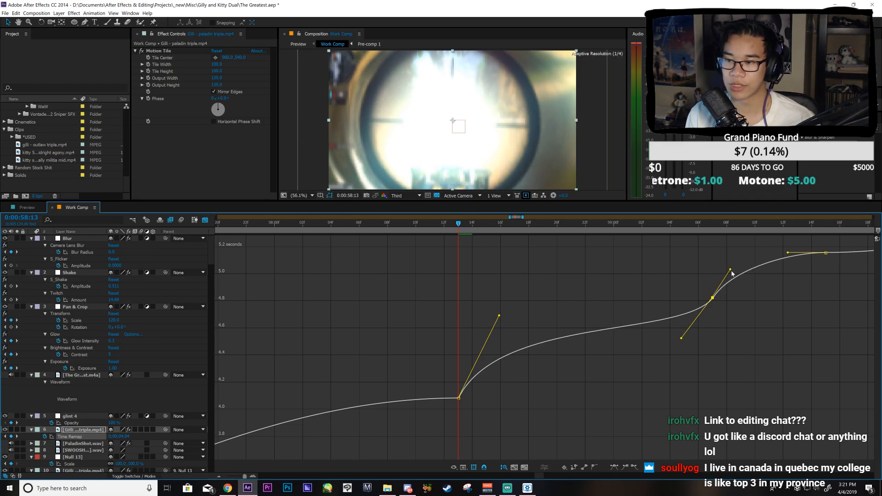
drag(788, 252, 823, 289)
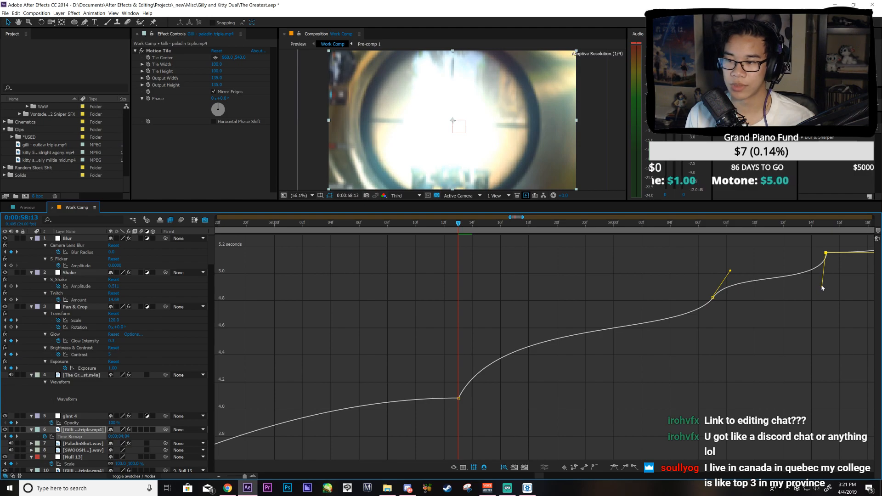
Step: Close the Graph Editor and step through the frames from 0:00:58:22 to 0:00:59:02 to check the new speed ramp
drag(460, 225, 588, 268)
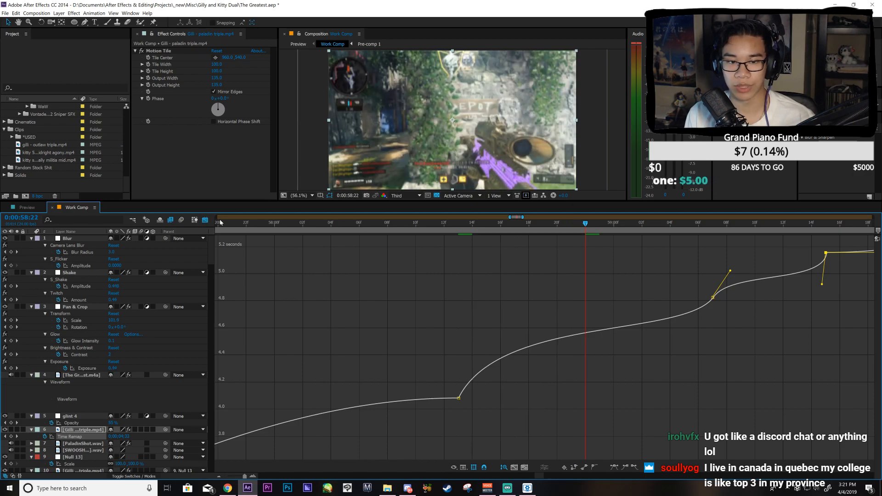
click(205, 221)
click(609, 225)
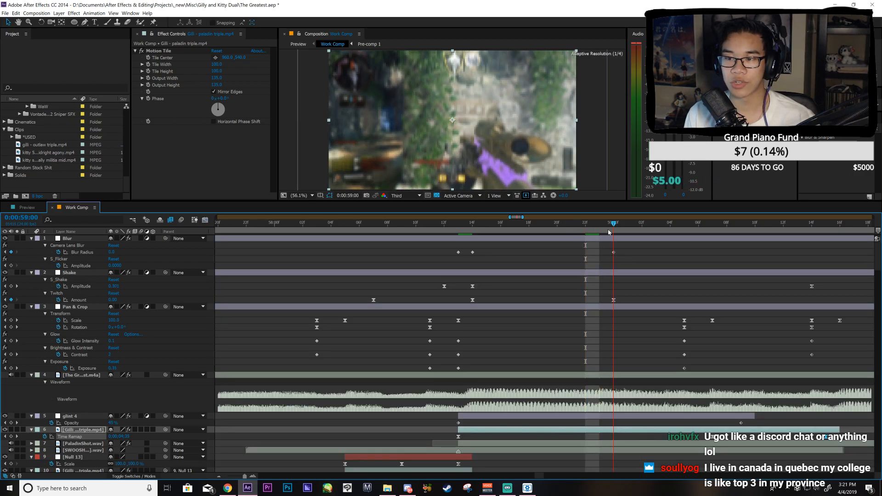
key(Page_Down)
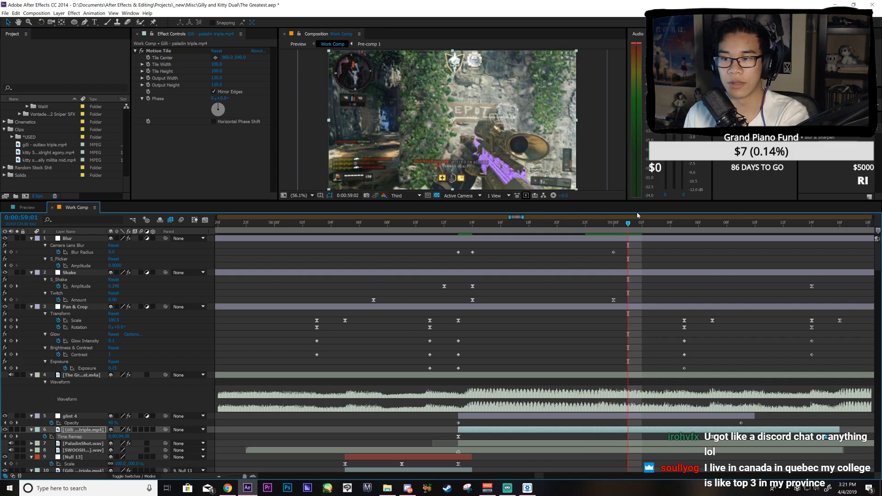
Step: Check the new speed ramp frame by frame past 0:00:59:01, play it back from 0:00:58:13, and save the project
key(Page_Down)
key(Page_Down)
key(Page_Down)
key(Page_Down)
key(Page_Down)
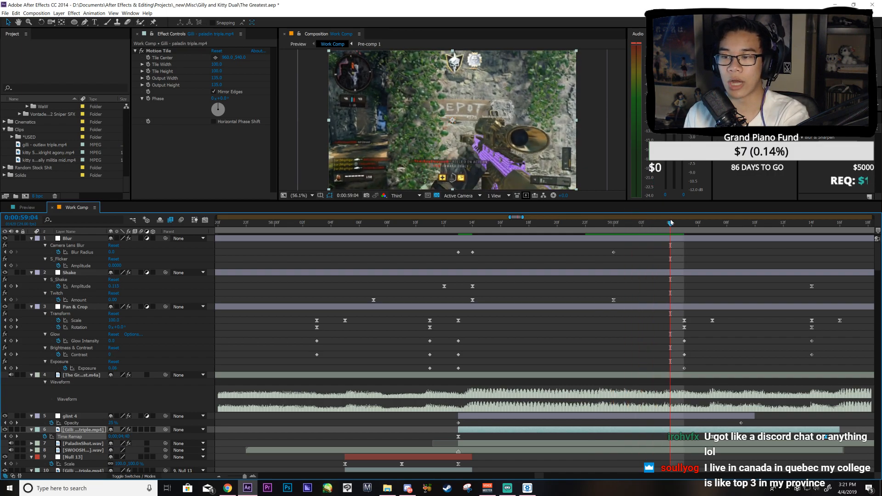
click(458, 222)
key(space)
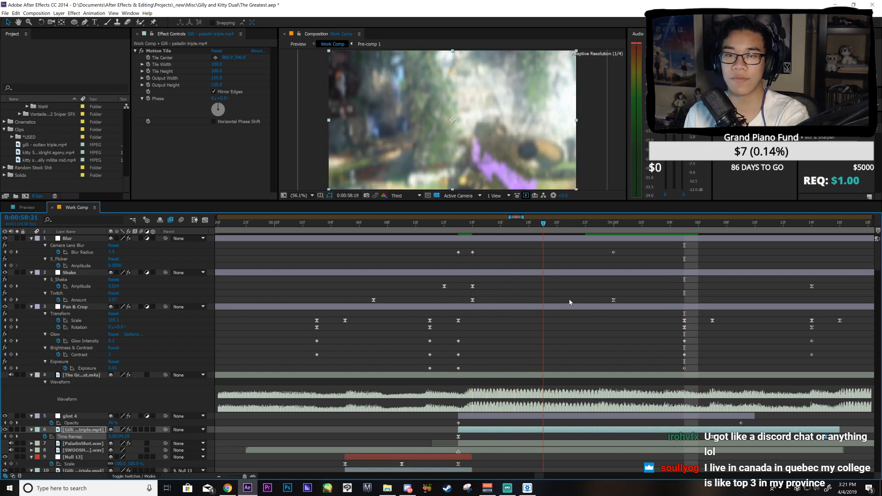
key(ctrl+s)
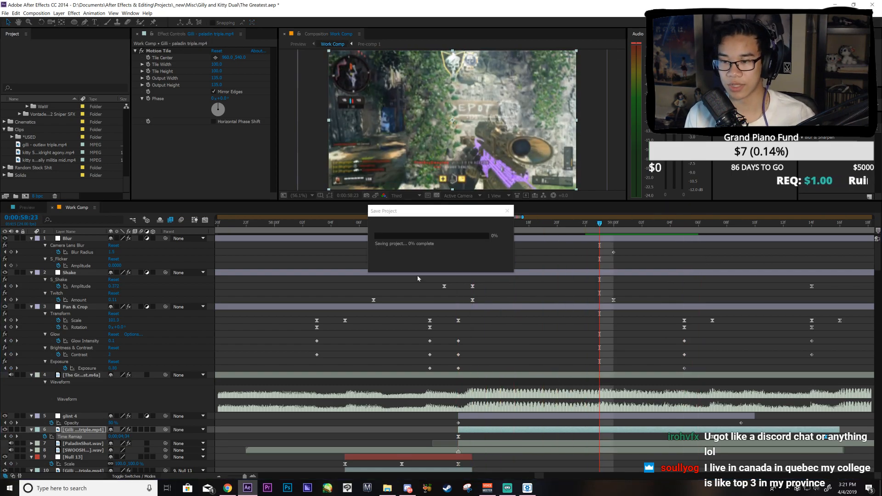
Step: Shift the Shake layer's S_Shake Amplitude and nearby Twitch Amount keyframes one frame earlier, keeping the last Amplitude keyframe at 0:00:59:14
click(80, 286)
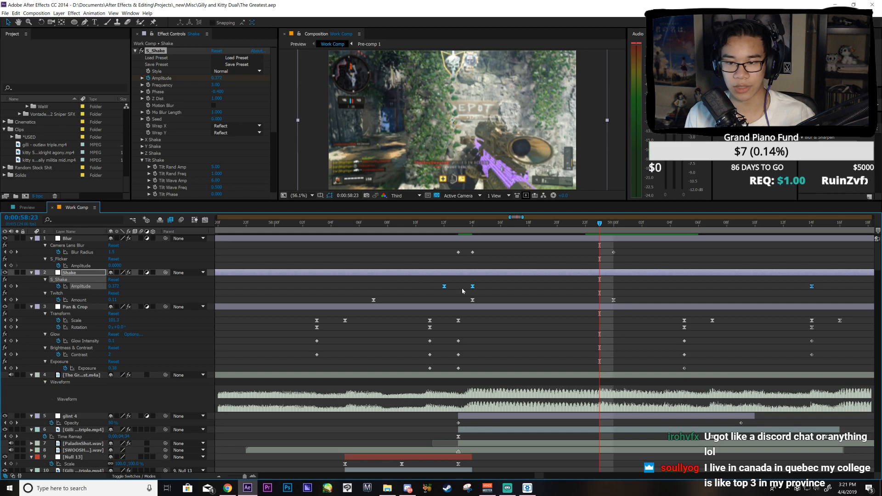
drag(475, 288, 460, 288)
drag(628, 299, 369, 303)
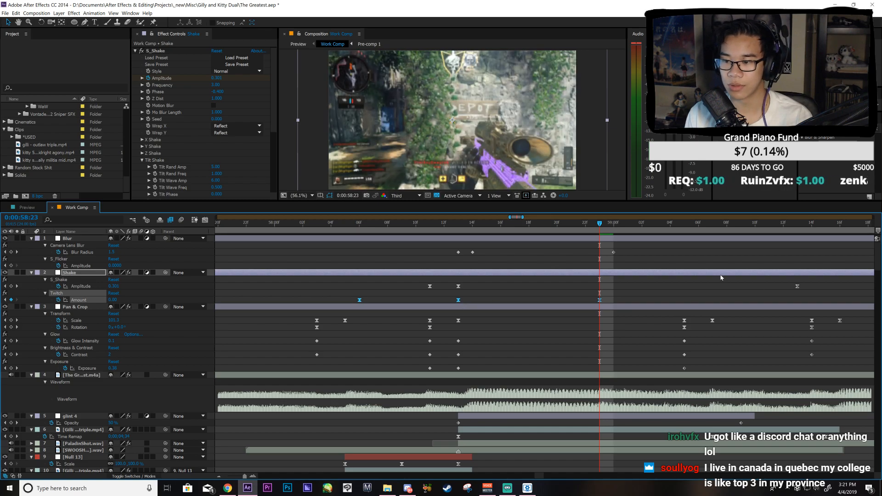
drag(797, 286, 812, 286)
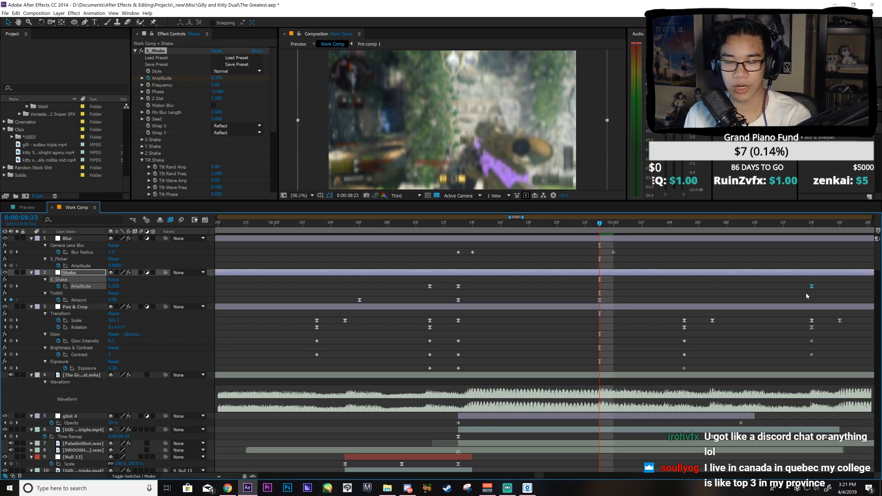
Step: Set incoming and outgoing velocity influence to 75% for all S_Shake Amplitude keyframes and save the project
key(minus)
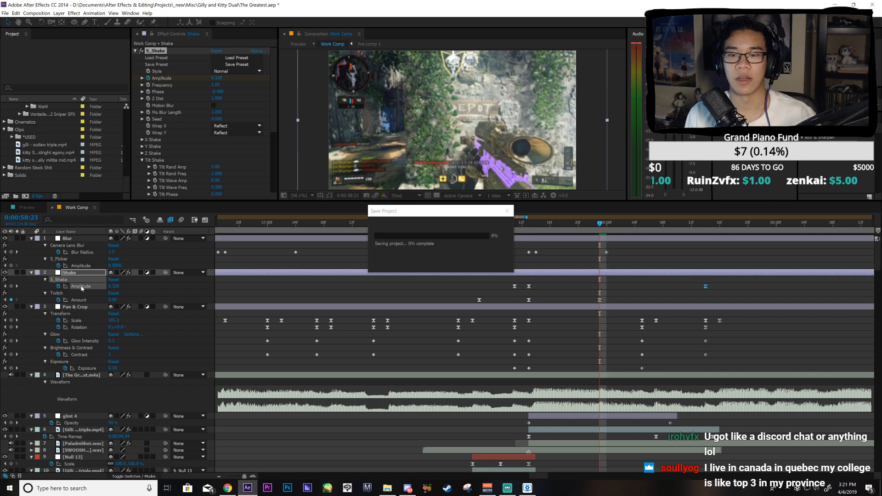
click(82, 287)
right_click(529, 286)
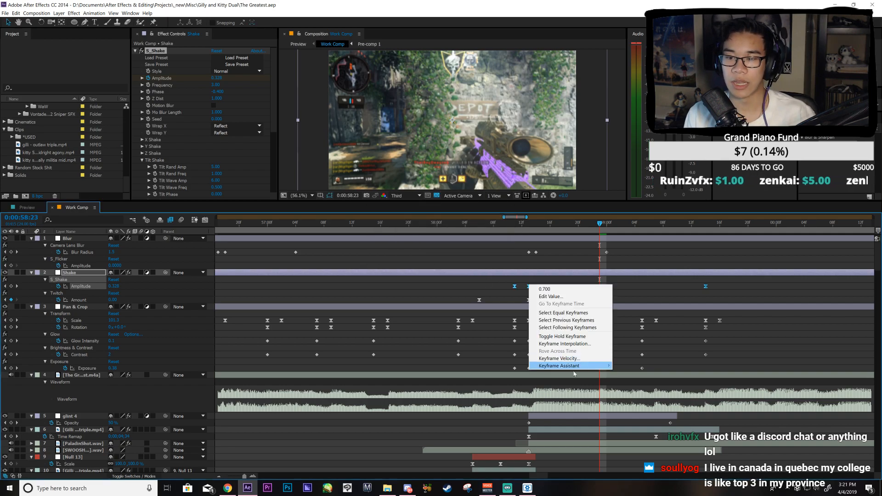
click(553, 360)
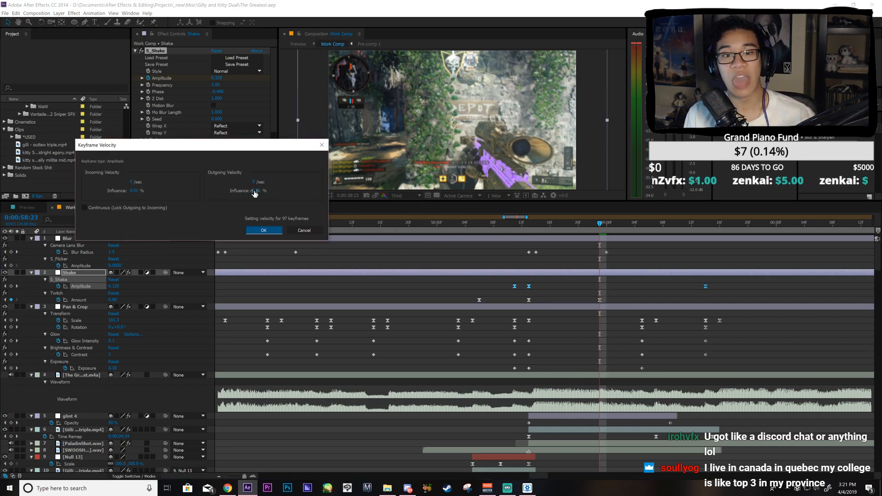
click(136, 190)
text(75)
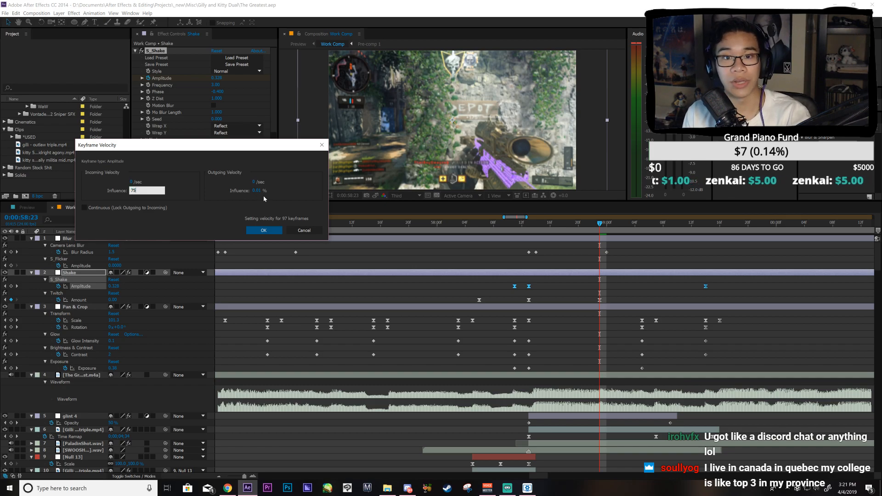
click(260, 188)
text(75)
click(264, 230)
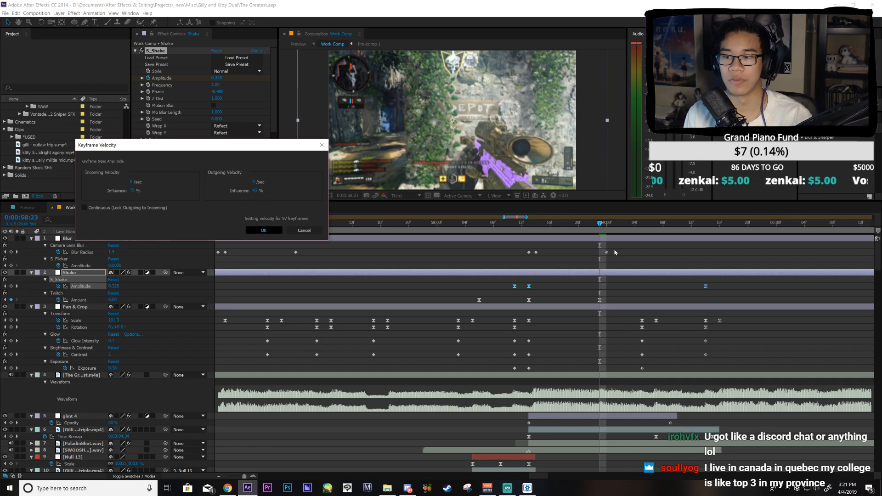
key(ctrl+s)
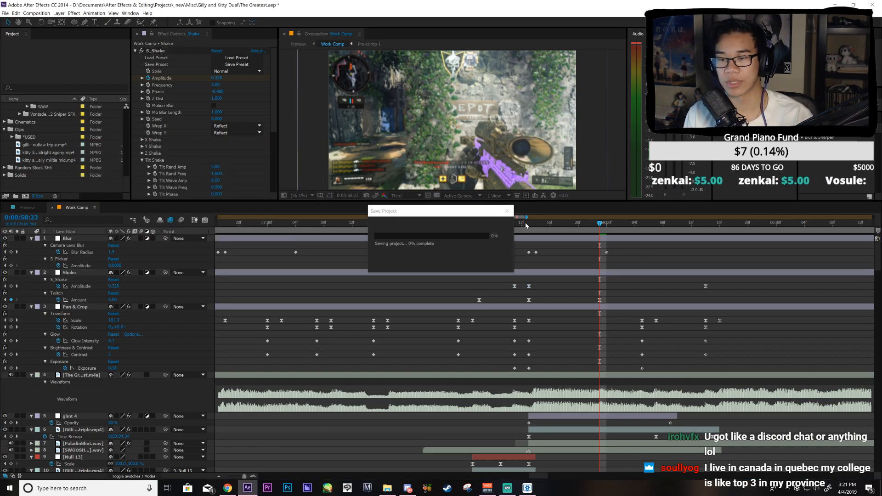
Step: Move the Blur layer's three Blur Radius keyframes around the transition one frame earlier, with the second at 0:00:58:13, and save
click(528, 224)
drag(638, 248, 514, 254)
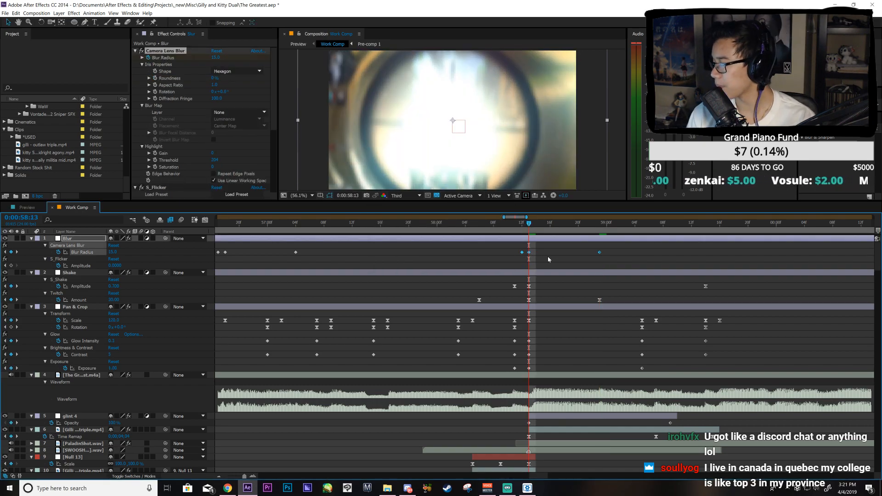
click(547, 255)
key(ctrl+s)
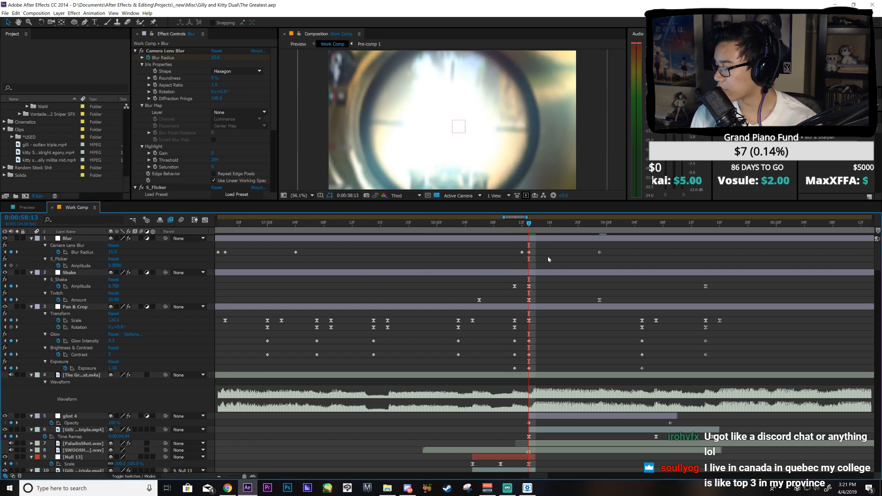
Step: Render and play a RAM preview of the Preview composition's work area
click(728, 233)
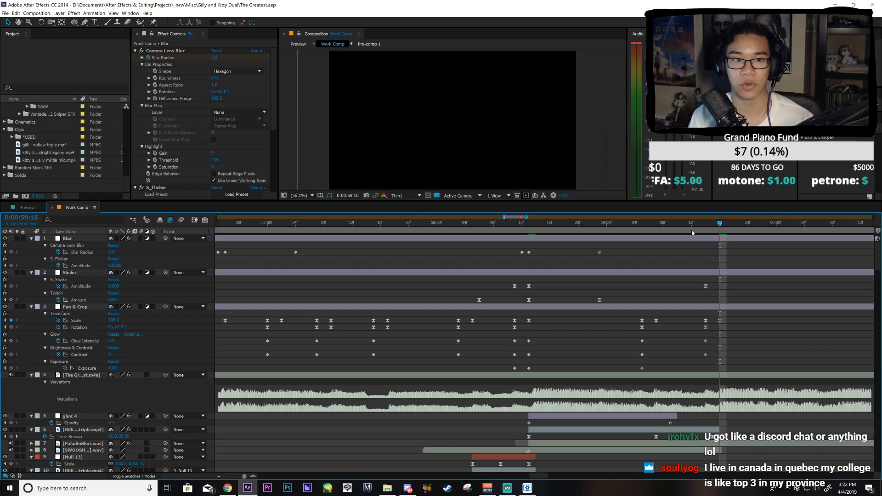
click(23, 205)
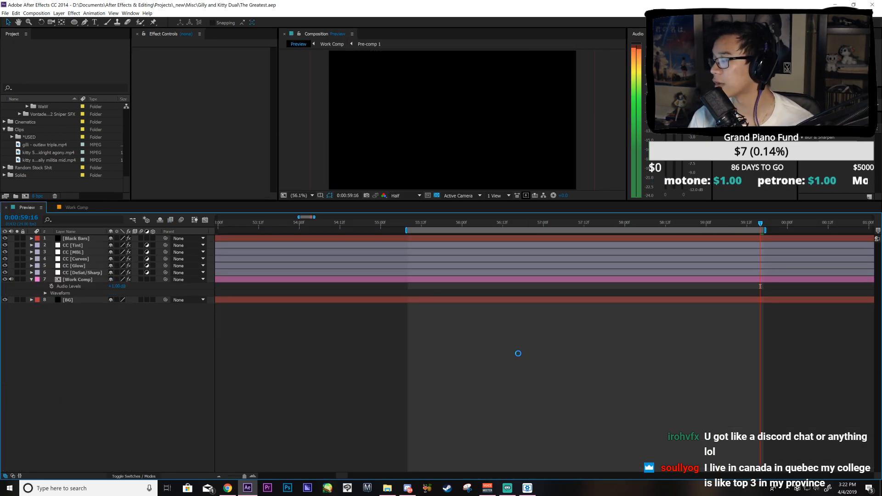
key(KP_0)
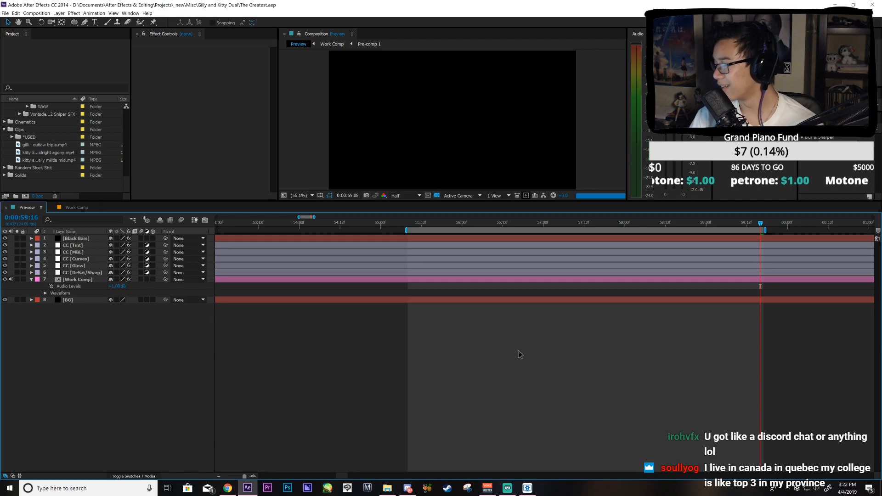
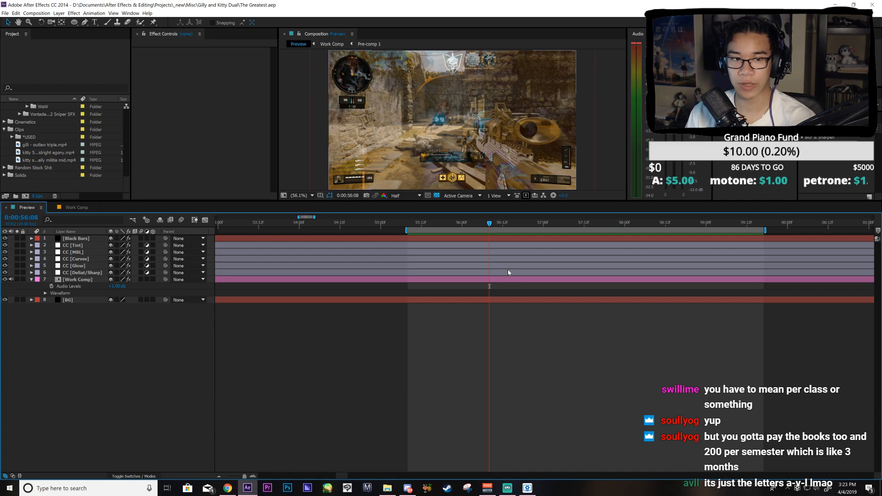
Step: Look over the remaining source clips in the Clips folder and replay the Preview composition
click(76, 207)
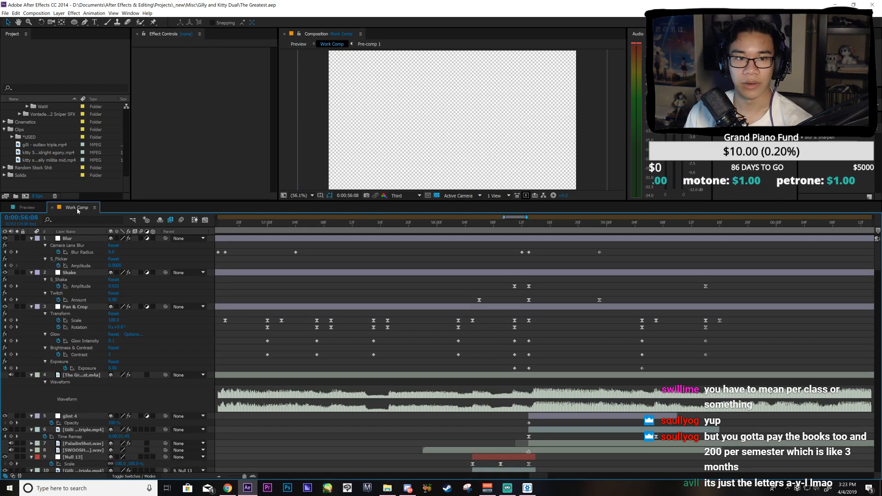
click(57, 147)
click(54, 153)
click(56, 161)
click(57, 146)
drag(520, 218, 526, 218)
click(28, 207)
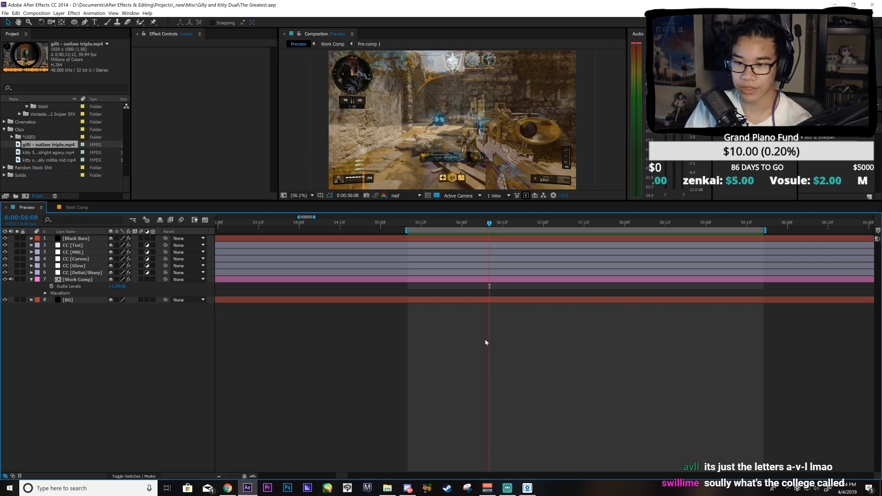
key(KP_0)
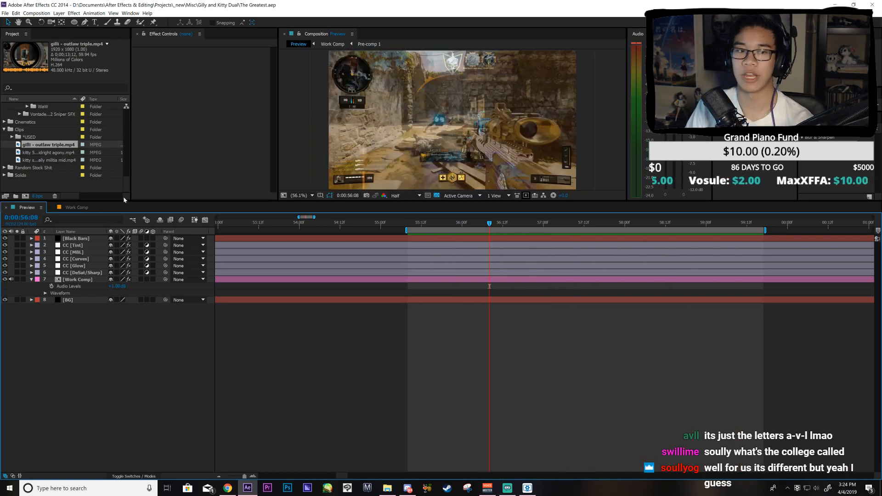
Step: Lower layer 6's outgoing Time Remap handle at 0:00:58:13 and incoming handle at 0:00:59:07 in the Graph Editor, and save the project
click(74, 207)
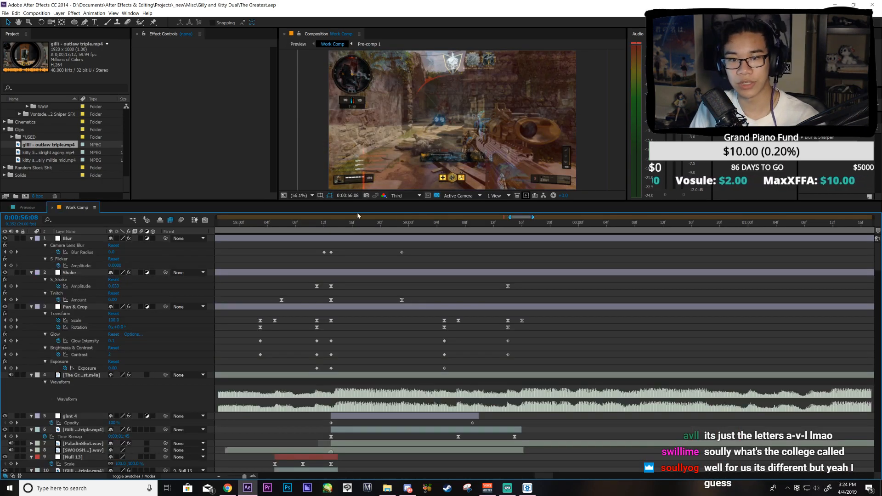
click(334, 238)
click(331, 252)
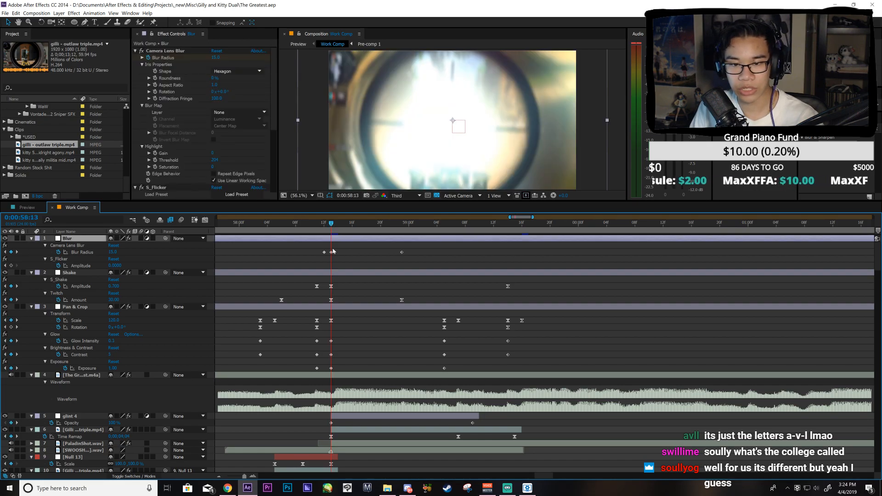
click(331, 436)
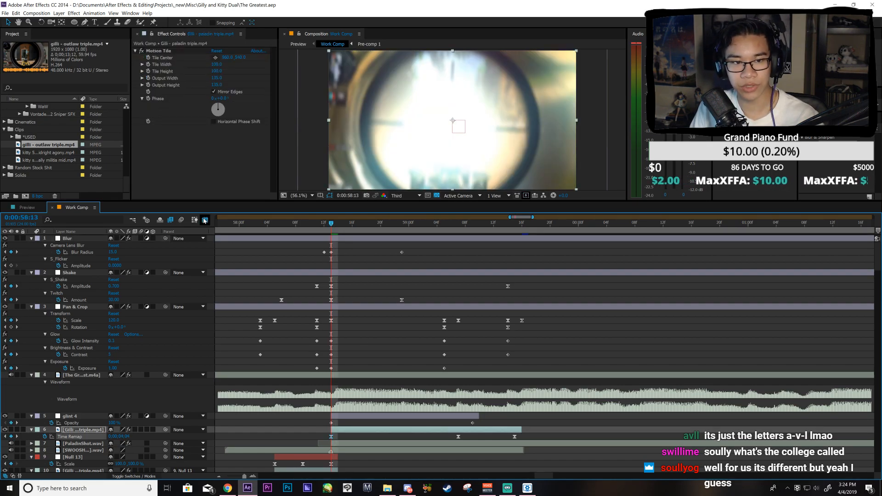
click(205, 220)
mouse_move(368, 345)
mouse_down()
mouse_move(335, 403)
mouse_move(327, 437)
mouse_move(367, 349)
mouse_up()
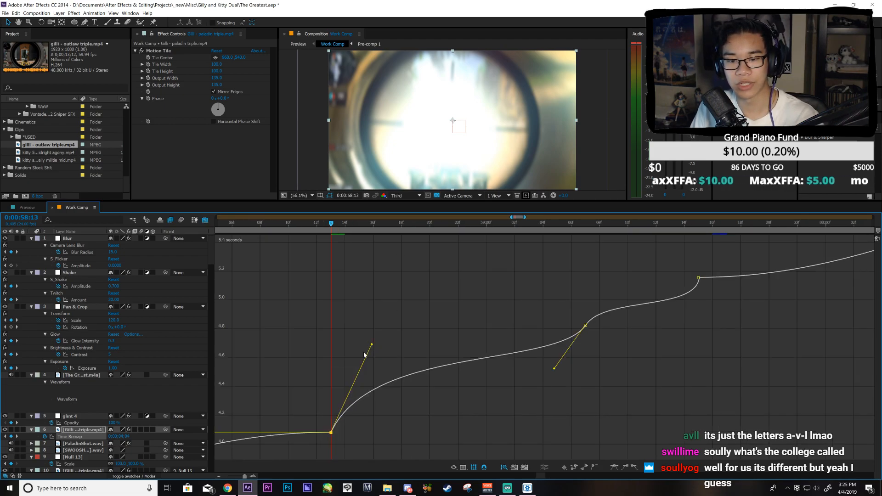
drag(553, 370, 551, 381)
drag(346, 233, 484, 286)
key(ctrl+s)
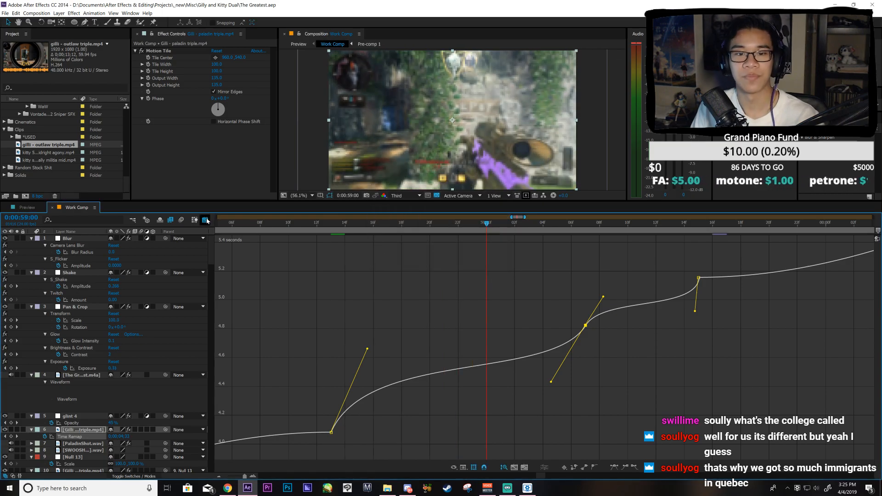
click(205, 220)
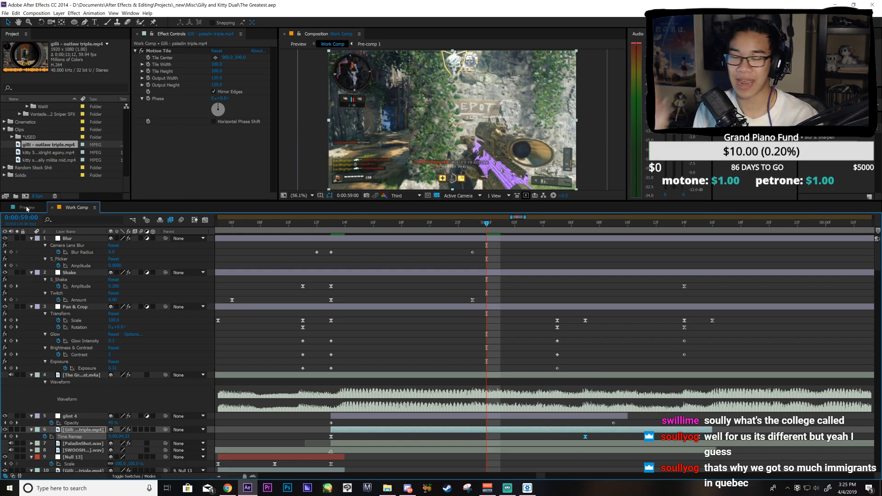
Step: Render and play the Preview composition again to check the adjusted speed ramp
click(26, 207)
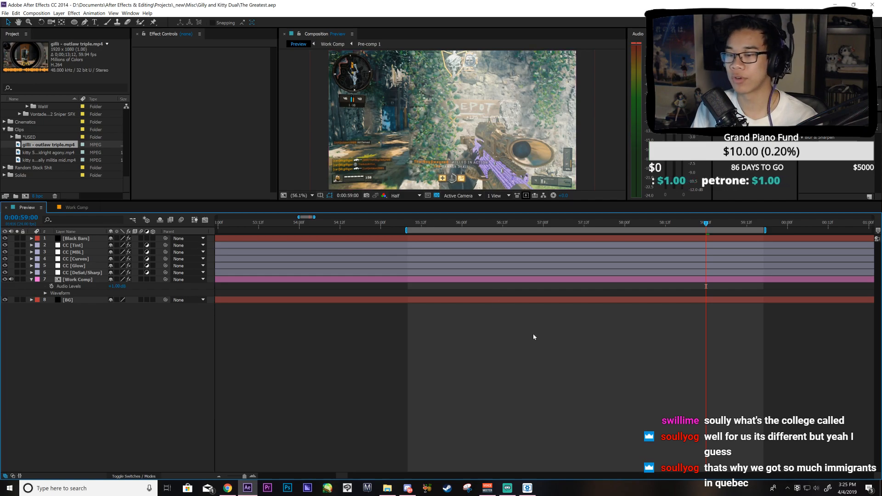
key(KP_0)
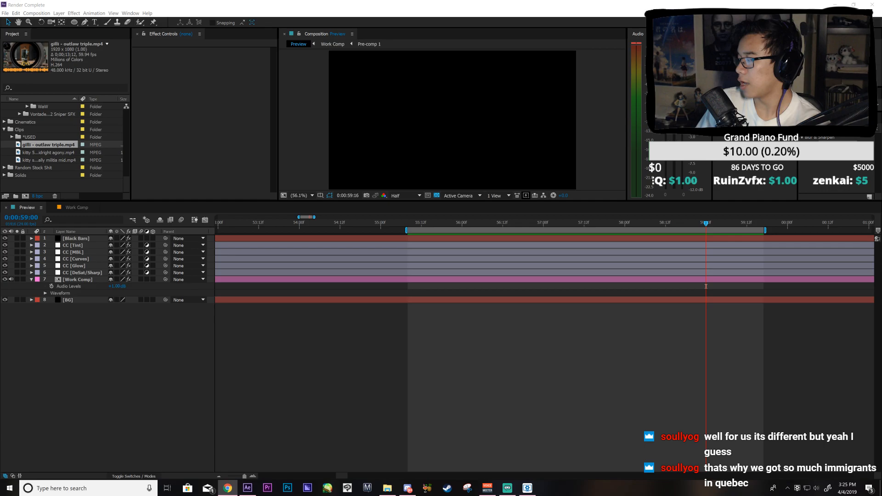
click(346, 420)
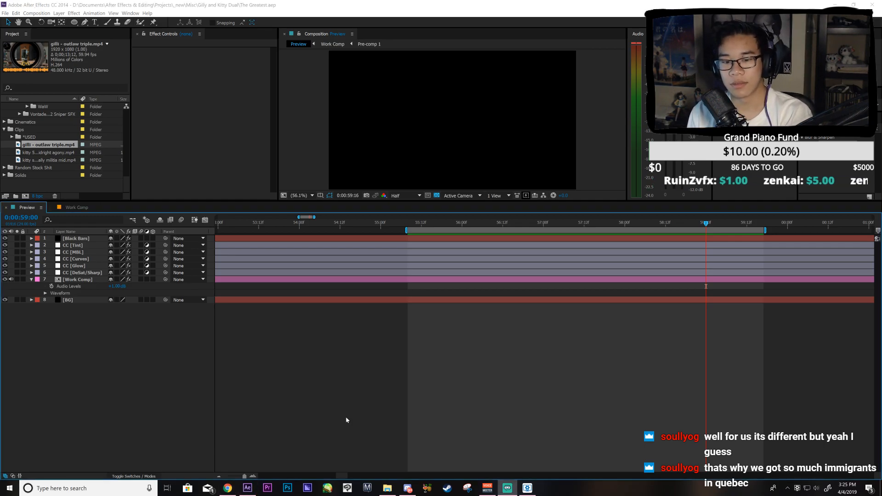
key(space)
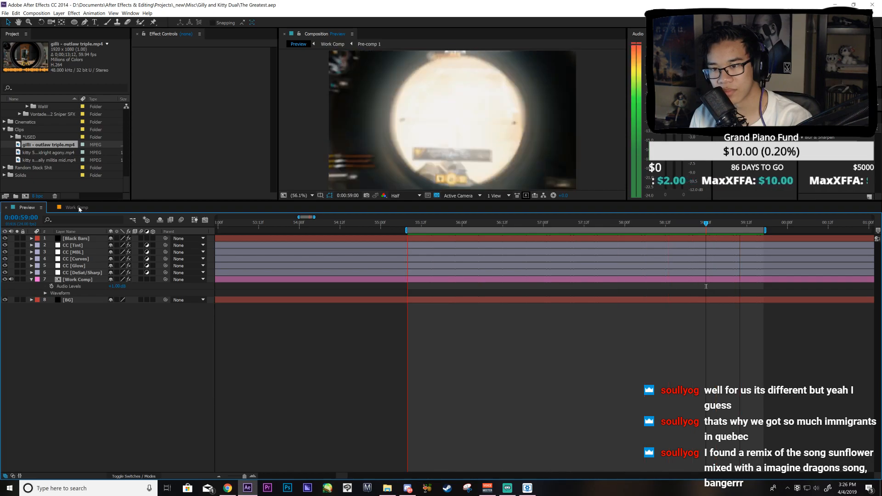
Step: Return to Work Comp and play an audio-only preview of the music from 0:00:58:05
click(79, 209)
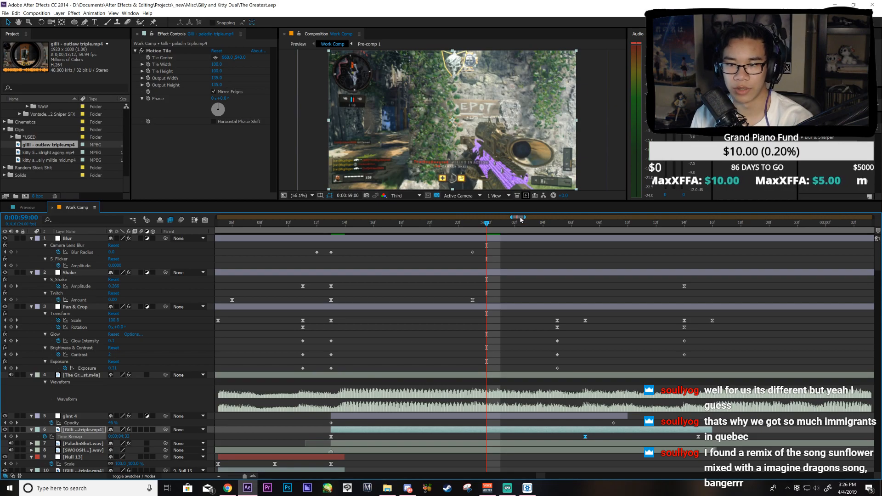
scroll(517, 244, down, 4)
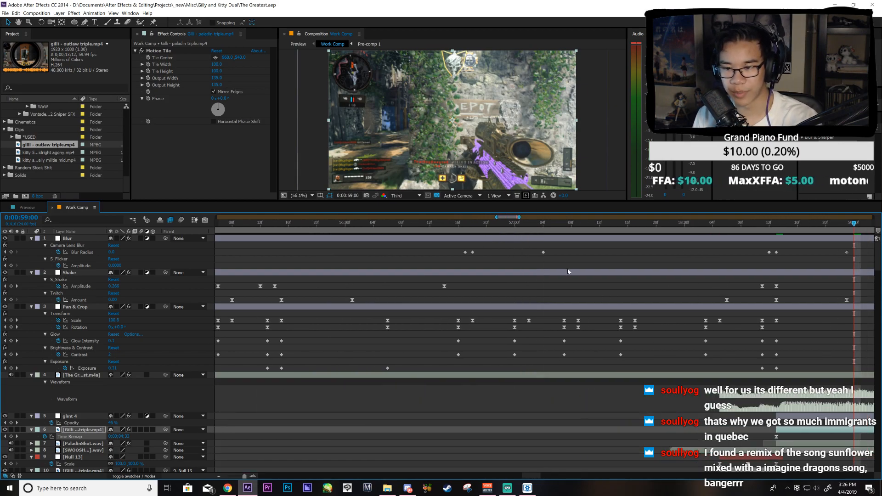
click(720, 224)
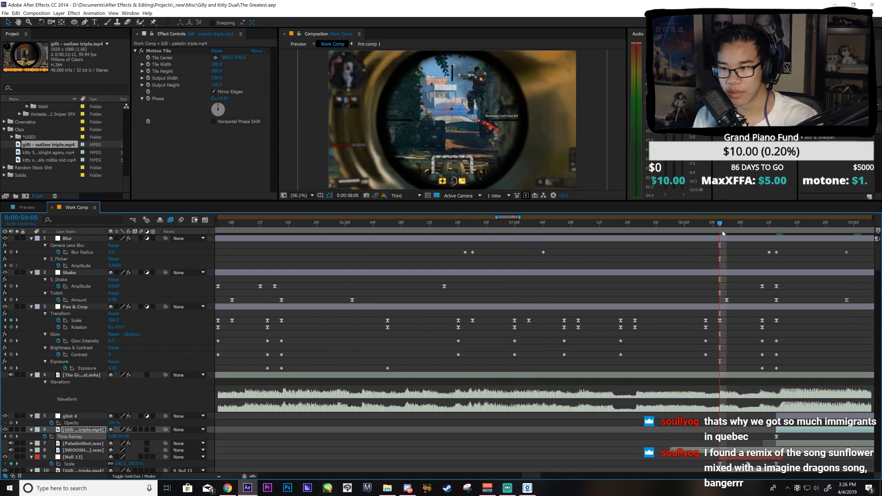
key(KP_Decimal)
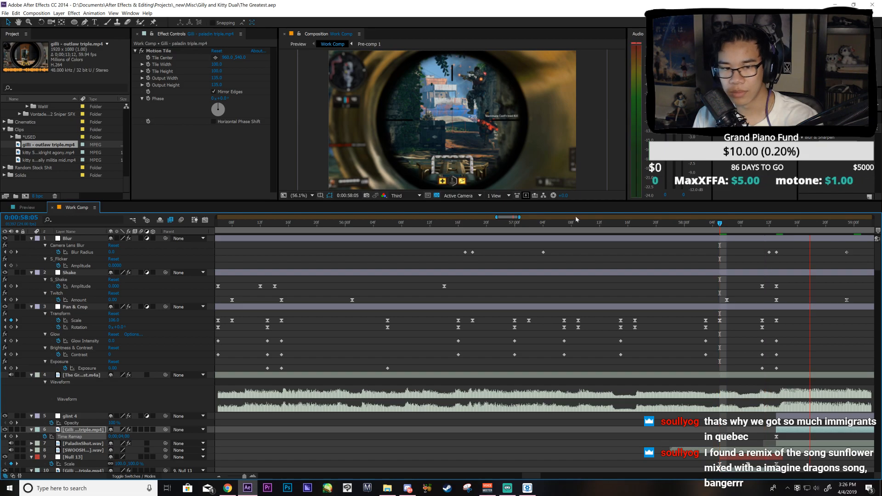
Step: Play the Preview composition to check the transition around 0:00:58:05 with the color correction and music
click(19, 200)
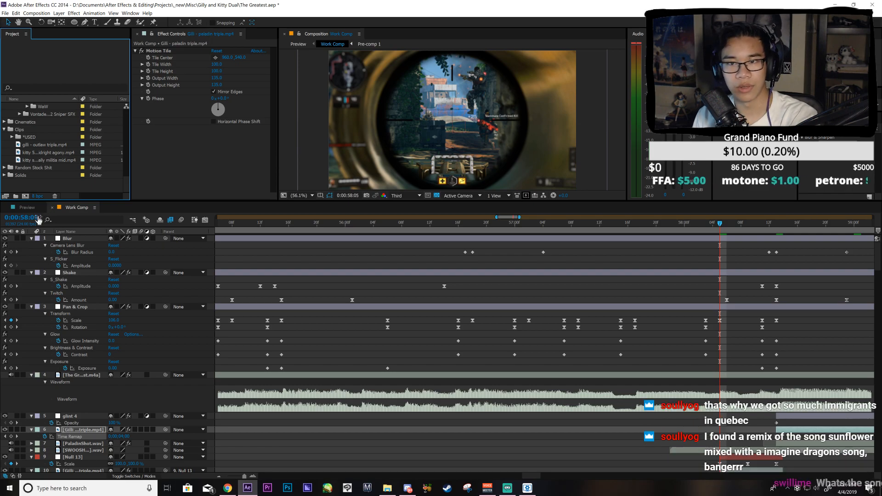
click(27, 208)
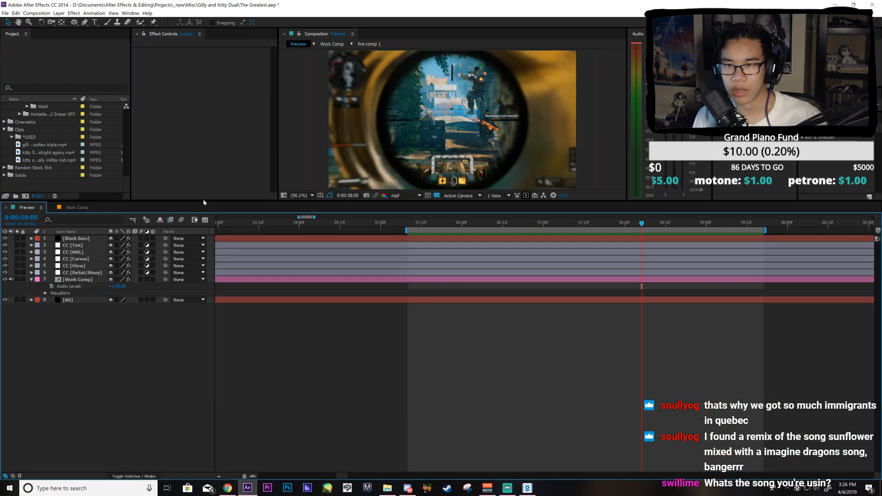
key(KP_0)
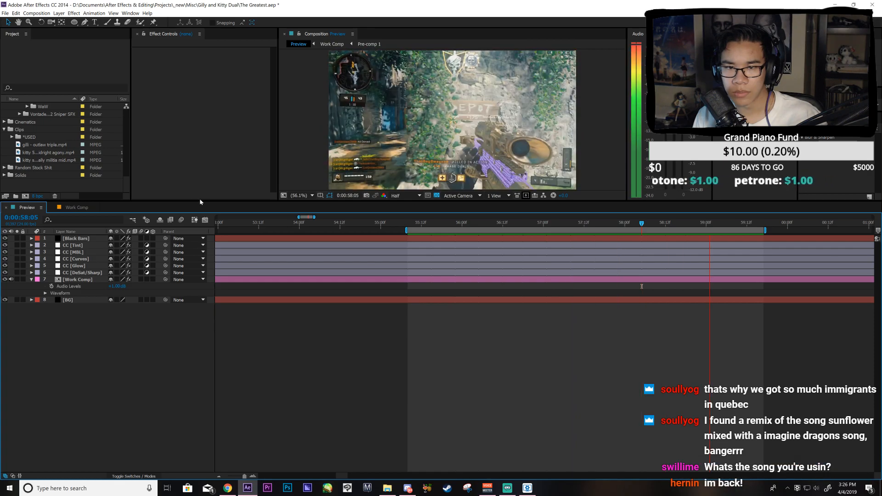
Step: Return to Work Comp and move layer 12's last Time Remap keyframe from 0:00:58:04 to 0:00:58:05
click(71, 209)
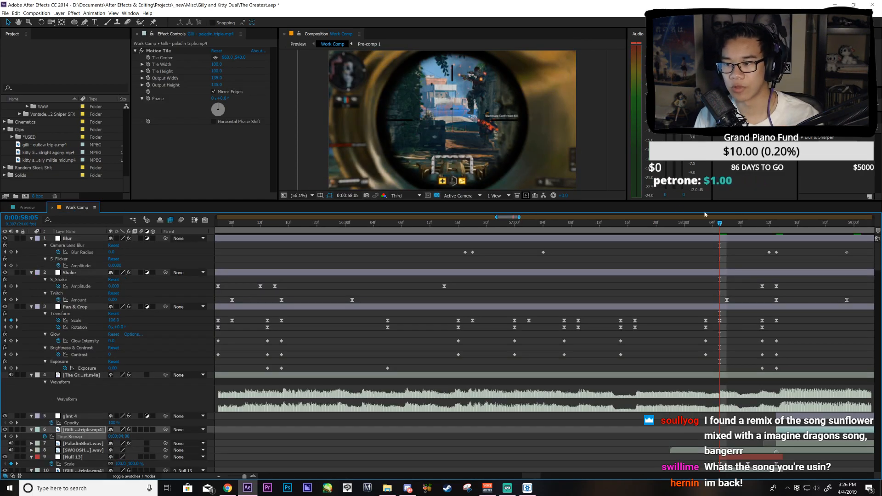
scroll(473, 299, down, 4)
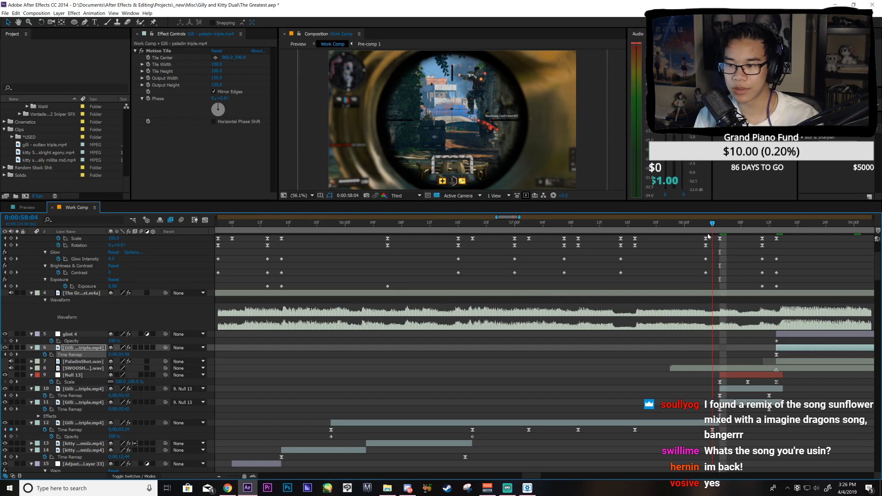
key(Page_Up)
drag(711, 239, 713, 241)
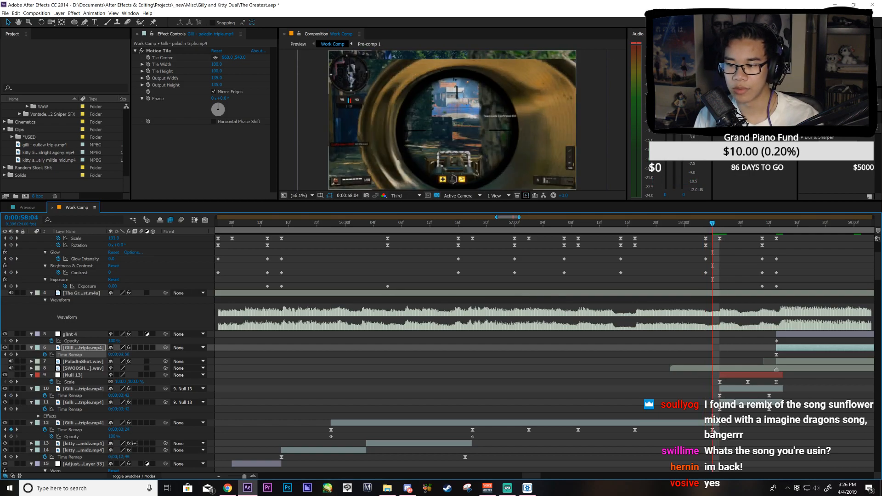
click(712, 430)
drag(713, 432, 720, 430)
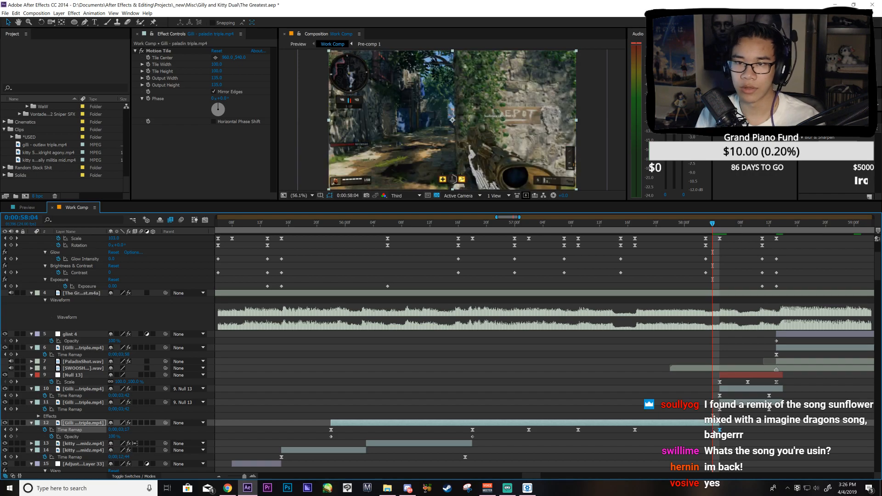
Step: Reshape the incoming curve of layer 12's Time Remap keyframe at 0:00:58:05 in the Graph Editor and scrub across it
click(205, 220)
click(714, 292)
drag(720, 280, 721, 279)
click(713, 288)
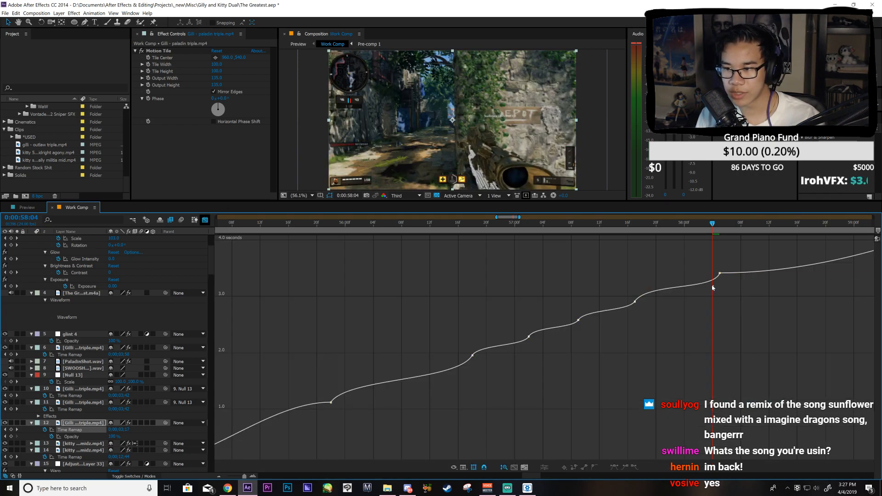
click(719, 273)
drag(714, 291, 711, 286)
drag(620, 223, 740, 287)
click(205, 219)
Step: Examine the Pan & Crop Scale curve and layer 10's Time Remap curve in the Graph Editor around 0:00:58:10 to 0:00:58:11
key(Page_Down)
key(Page_Down)
key(Page_Down)
scroll(761, 328, up, 4)
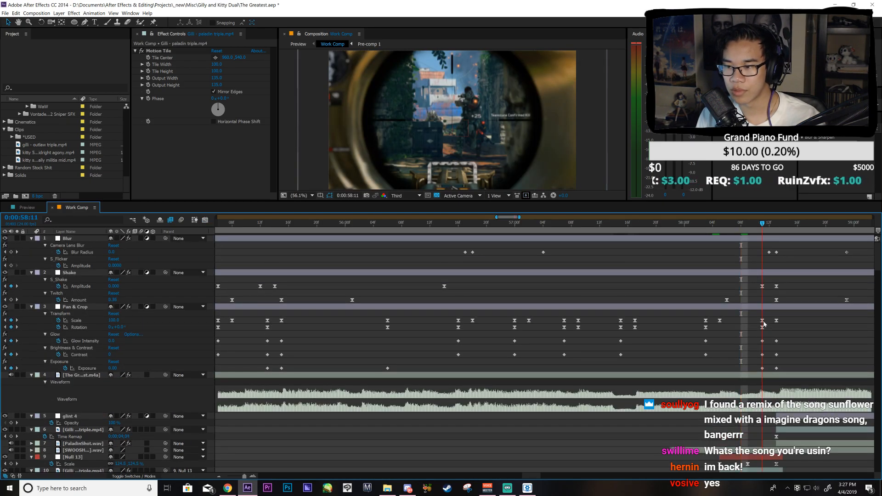
click(763, 320)
click(205, 221)
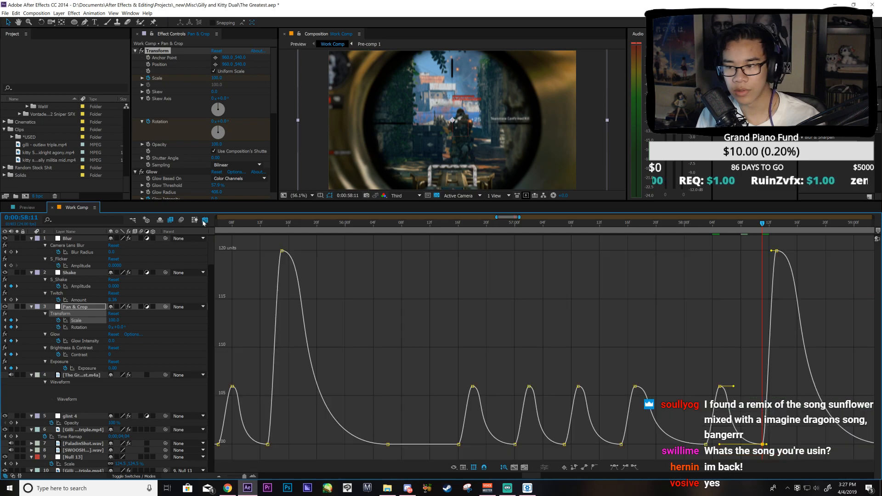
click(204, 220)
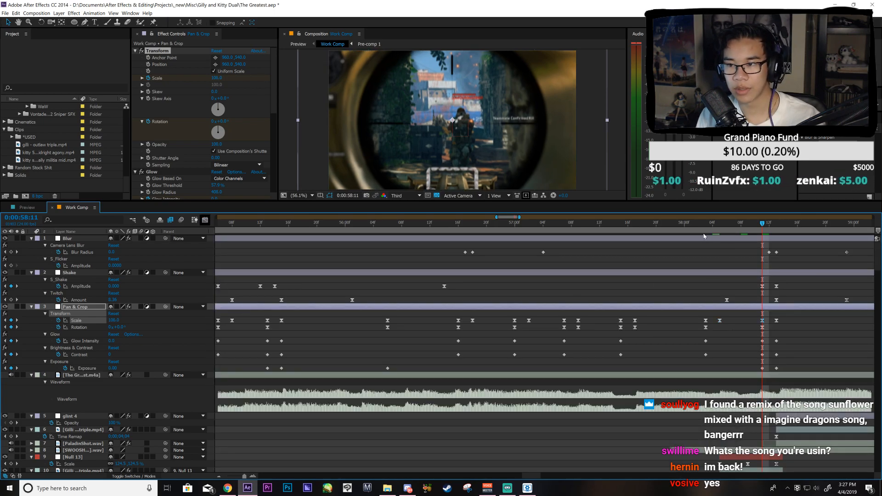
key(Page_Up)
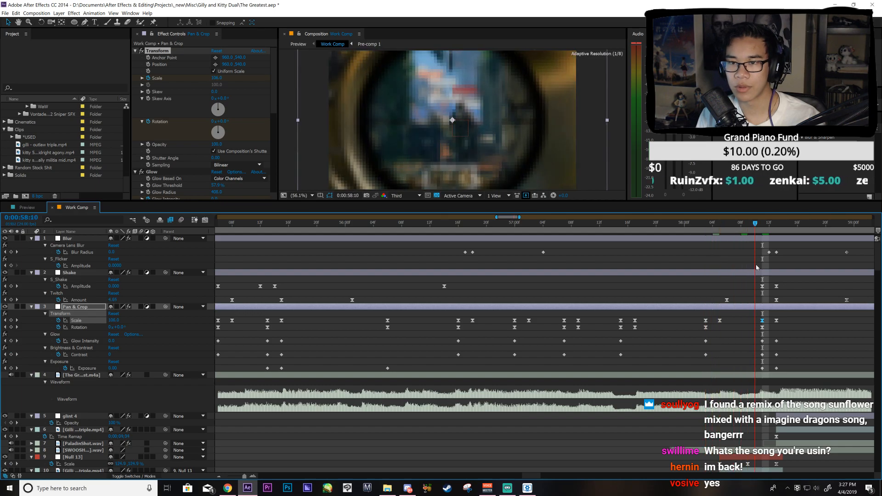
scroll(746, 432, down, 3)
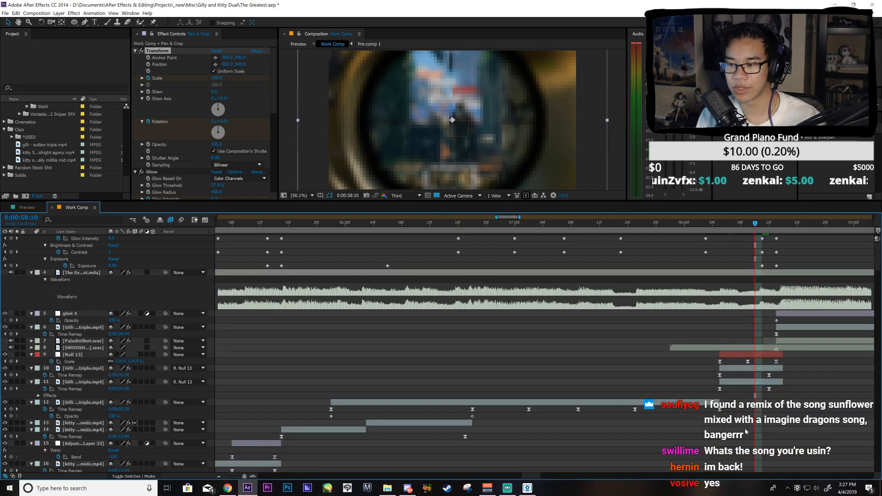
click(69, 375)
click(205, 220)
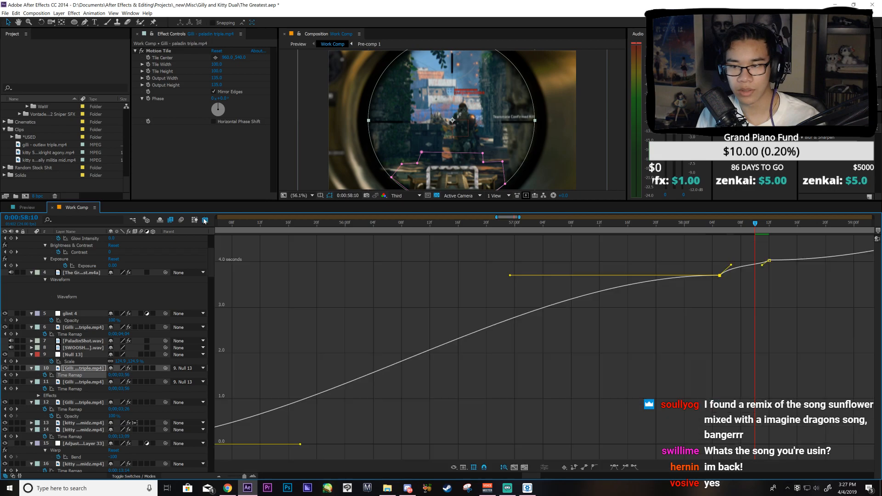
click(205, 220)
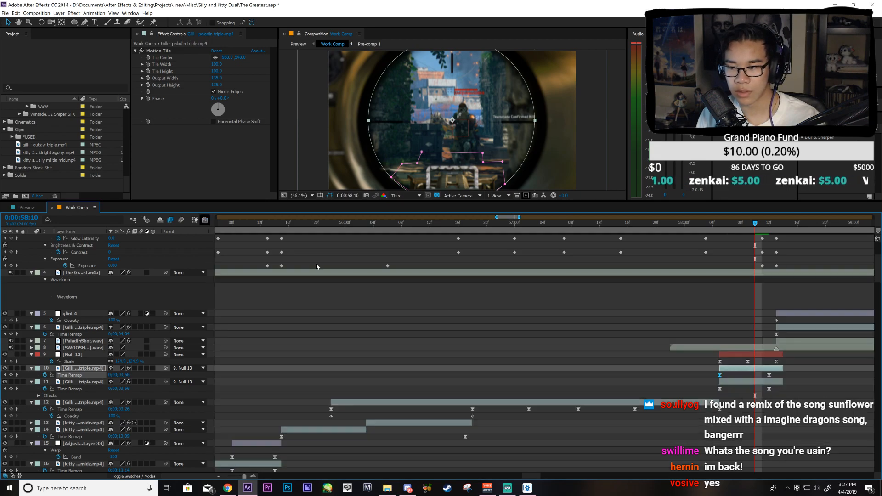
Step: Collapse layer 11's properties and solo layers 11 and 12
click(501, 381)
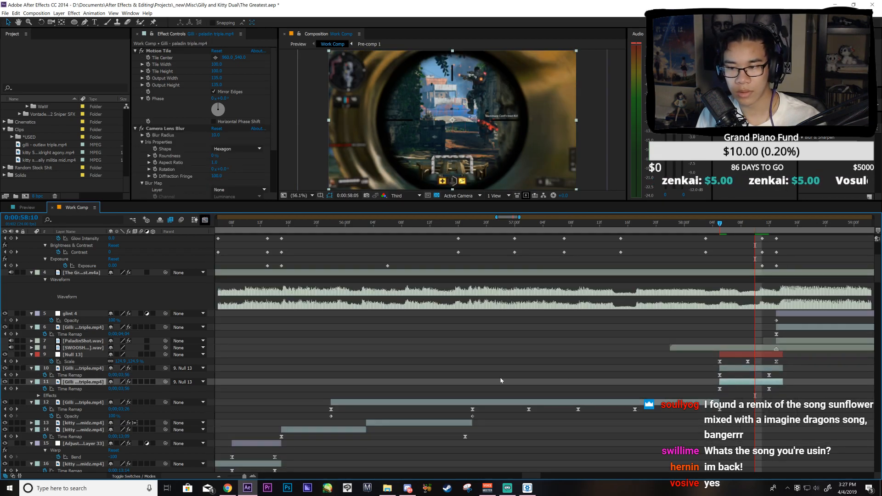
click(31, 382)
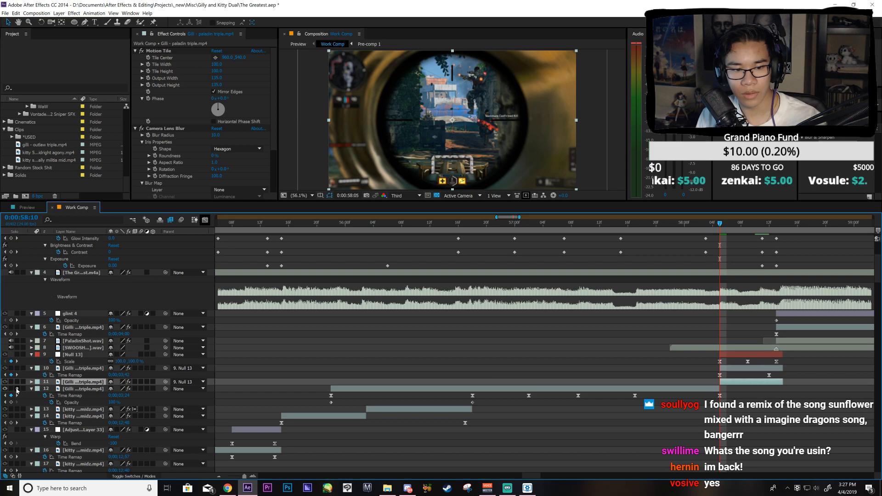
drag(17, 390, 17, 382)
click(705, 388)
key(ctrl+alt+t)
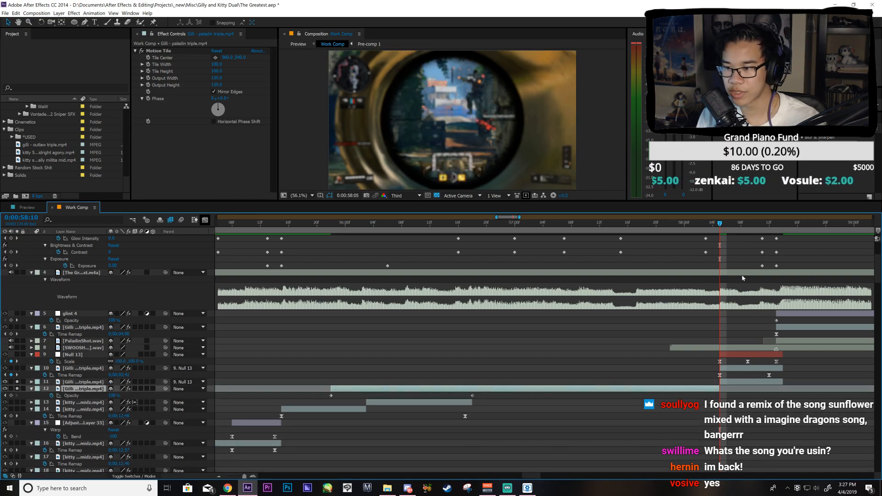
click(733, 382)
key(ctrl+z)
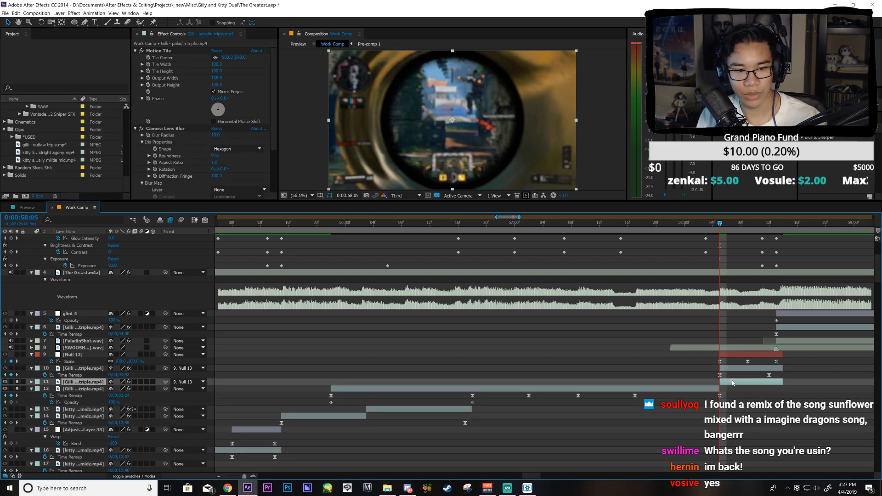
Step: Reset time remapping on layer 11 and add eased Time Remap keyframes at 0:00:58:12 and the layer's start, 0:00:58:05
key(u)
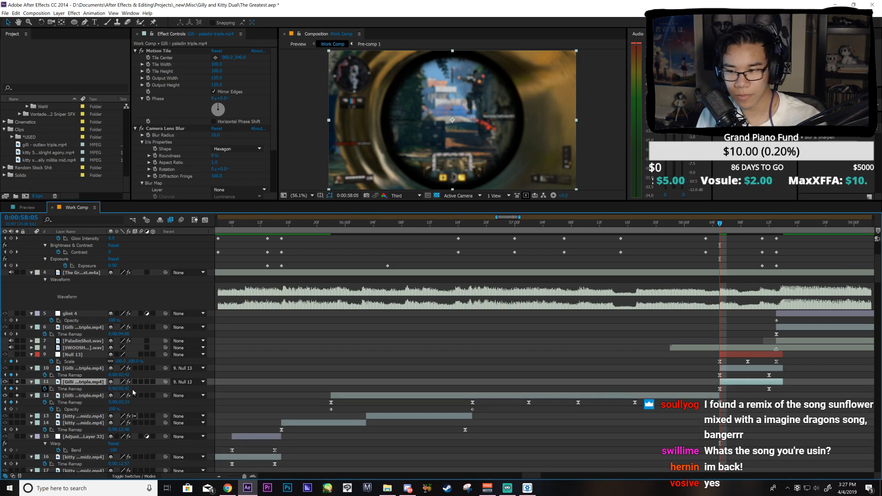
key(u)
key(o)
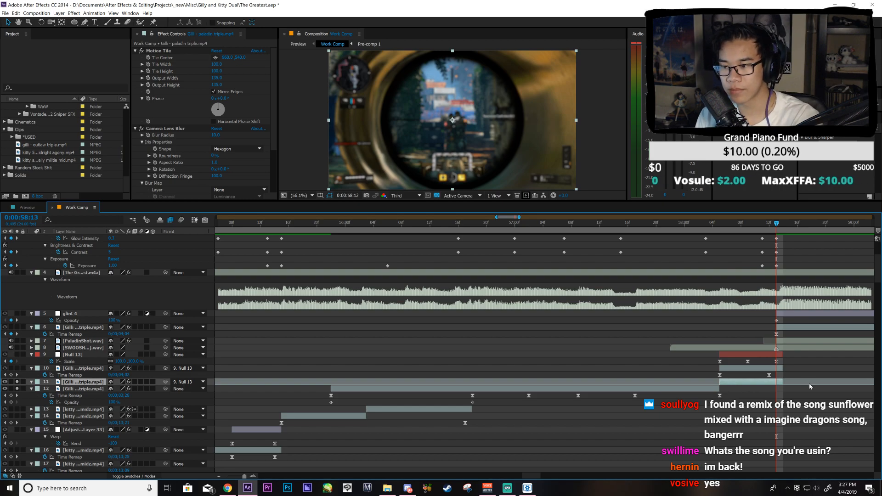
key(Page_Up)
drag(807, 384, 803, 383)
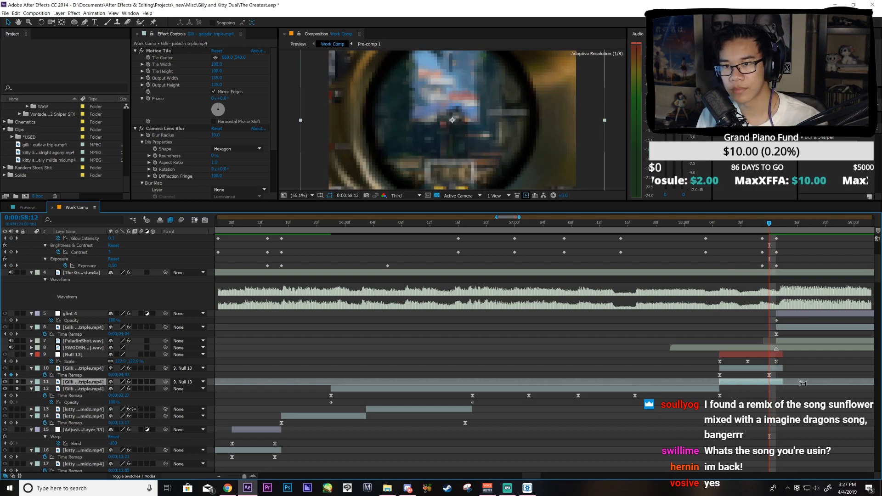
key(u)
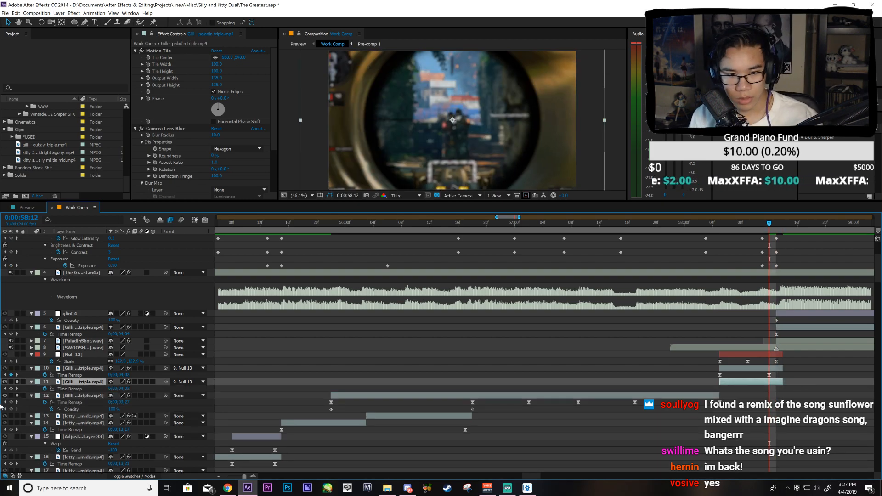
click(11, 389)
key(i)
click(12, 389)
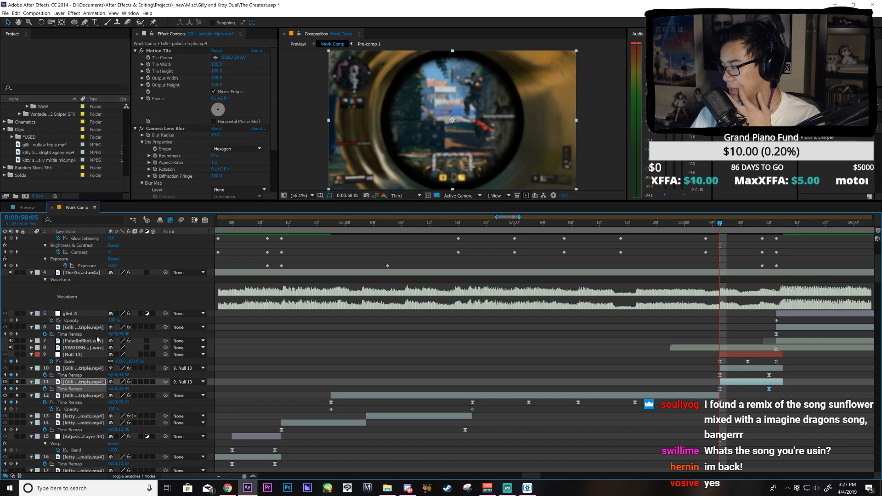
Step: Shape layer 11's Time Remap curve between 0:00:58:05 and 0:00:58:12 in the Graph Editor so it starts and ends steeply
click(205, 221)
drag(697, 271, 803, 269)
key(equal)
key(equal)
Step: Step frame by frame between 0:00:58:06 and 0:00:58:09 to check layer 11's speed ramp, and leave the Graph Editor
key(Page_Down)
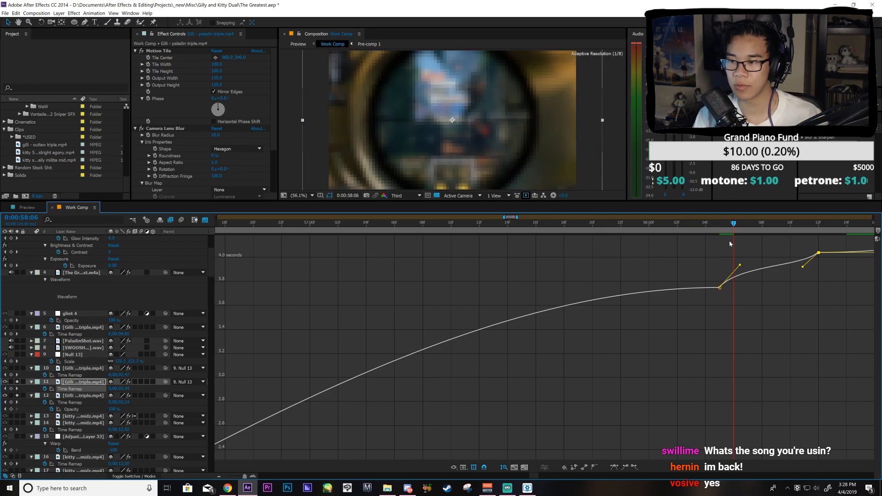
key(Page_Down)
key(Page_Down)
key(Page_Down)
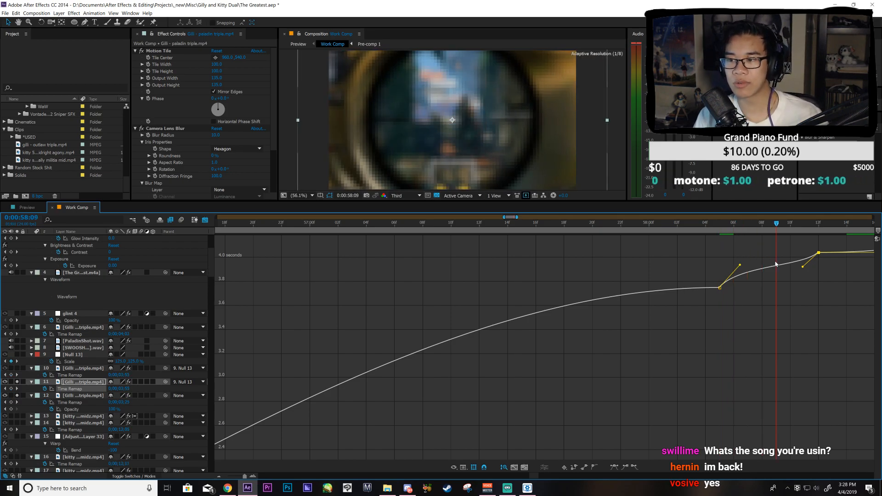
key(Page_Up)
key(Page_Up)
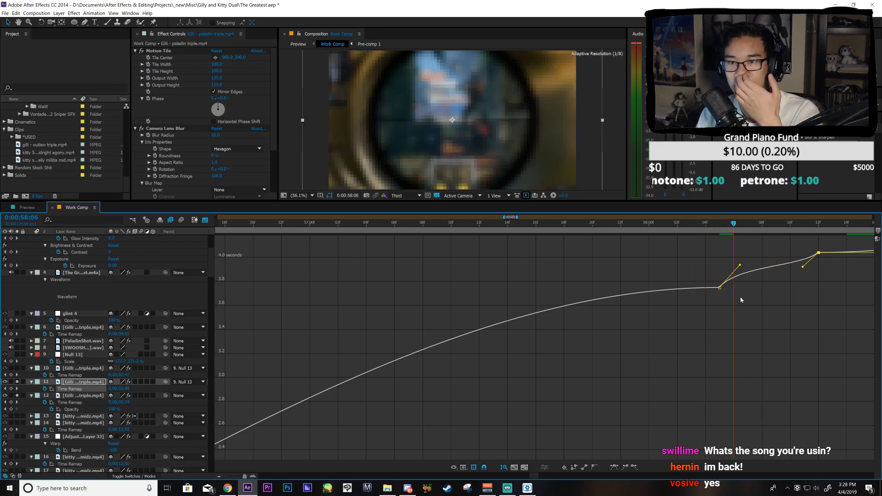
key(Page_Down)
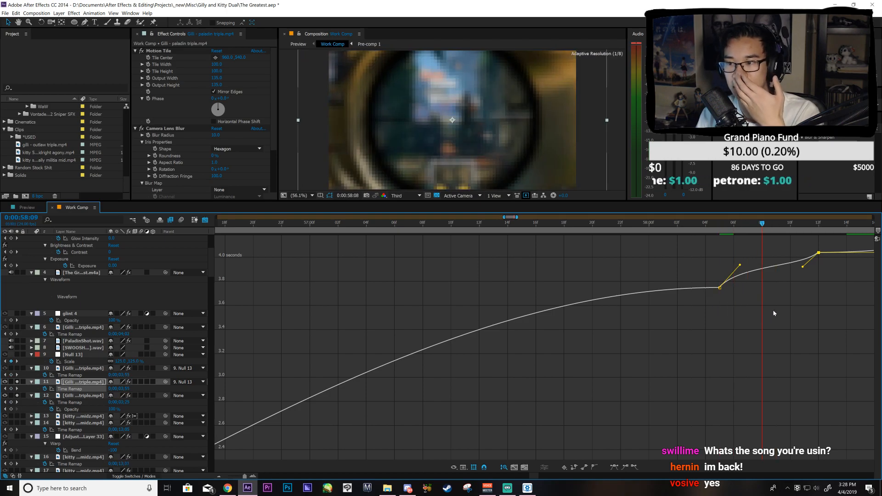
click(205, 220)
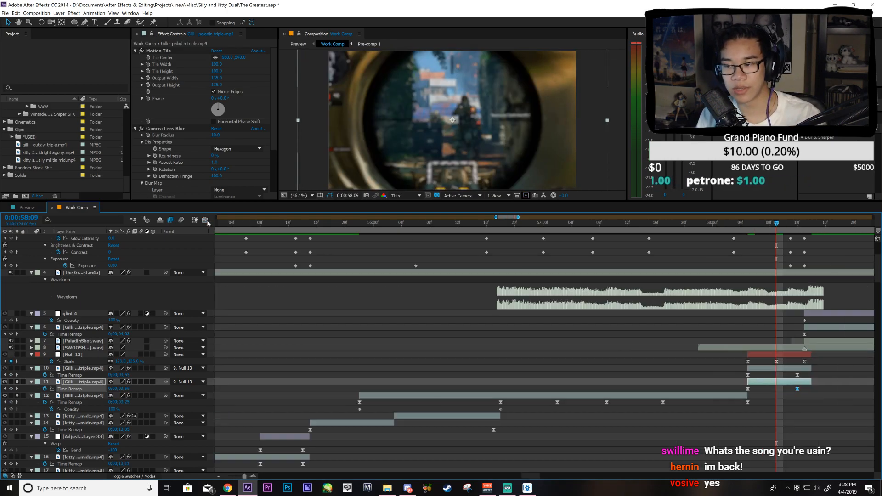
Step: Copy layer 11's Time Remap keyframes onto layer 10 at 0:00:58:05, turn off both solos, and save the project
key(j)
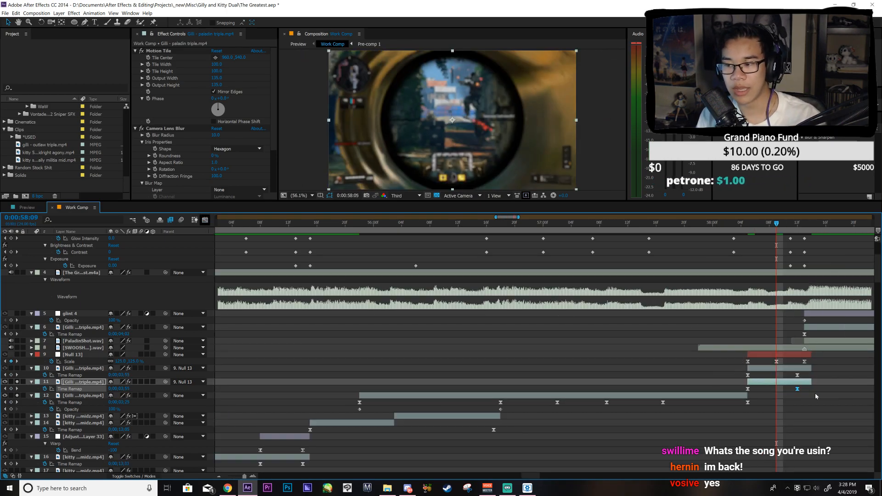
drag(808, 393, 738, 384)
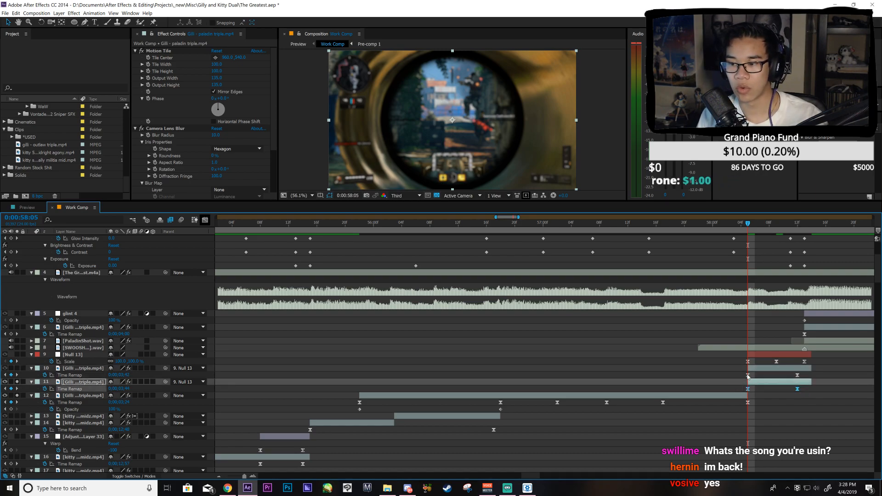
click(748, 375)
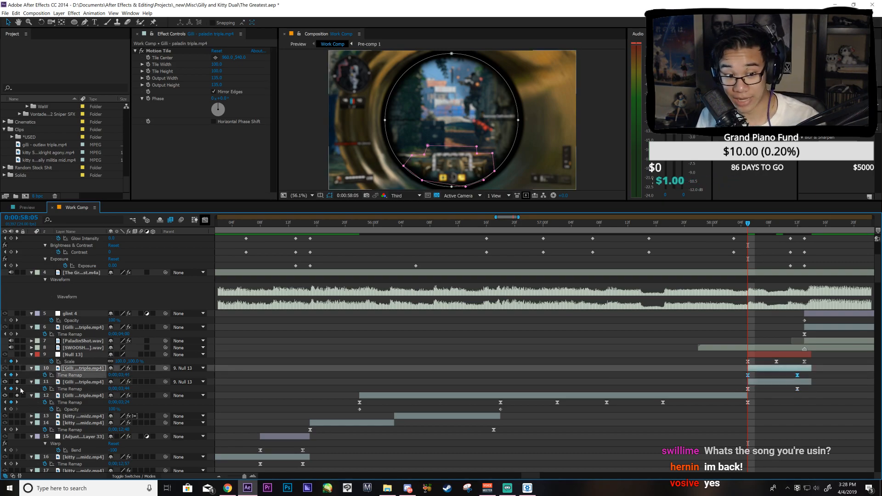
key(ctrl+s)
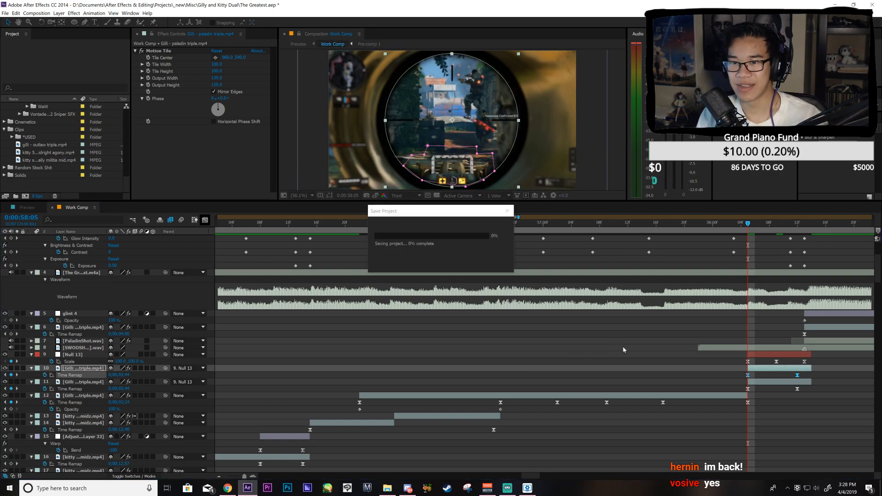
Step: Scrub the transition between 0:00:58:11 and 0:00:58:05, and select layer 11
click(703, 316)
drag(791, 225, 748, 228)
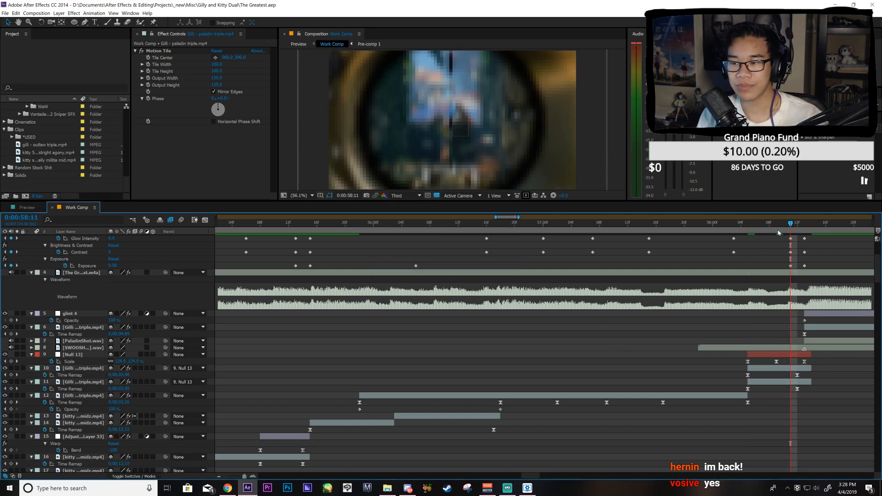
click(787, 384)
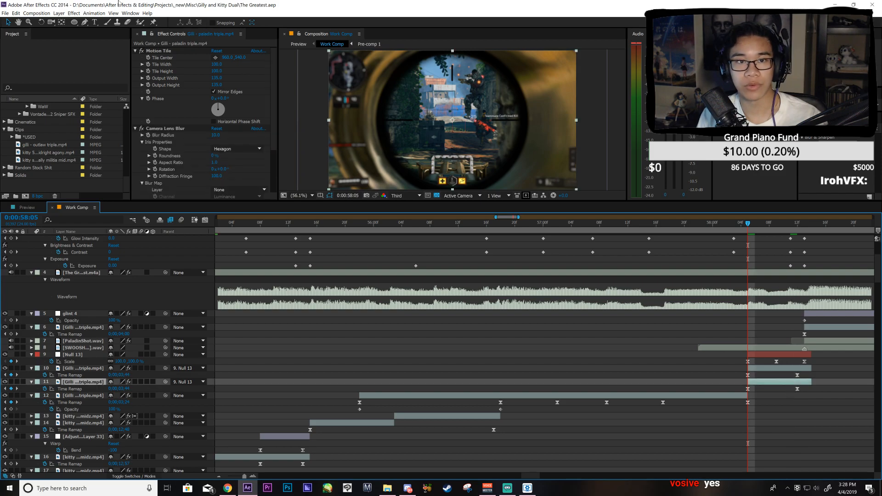
Step: Keyframe the Camera Lens Blur radius on layer 11 to go from 0 at 0:00:58:05 to 10 at 0:00:58:09
click(168, 129)
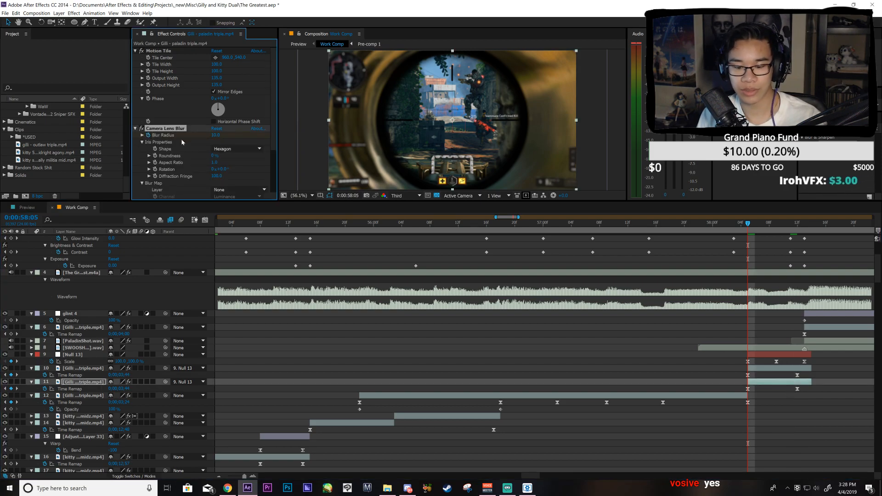
key(u)
key(u)
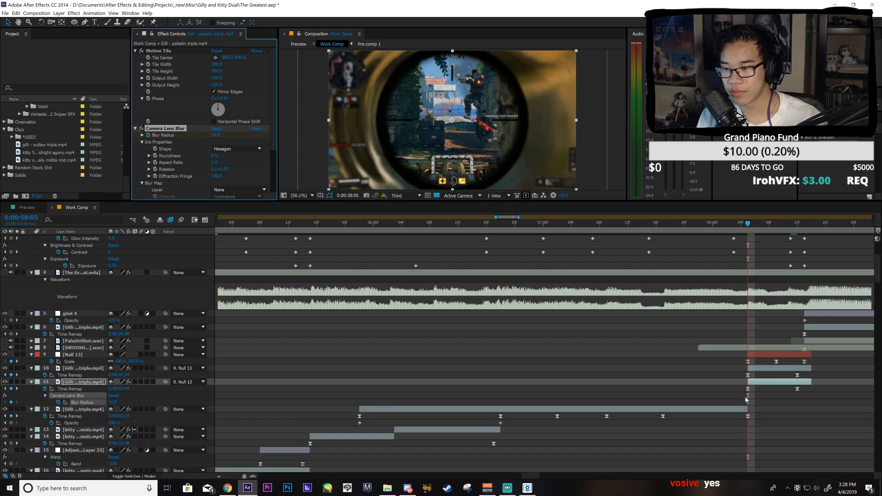
click(797, 403)
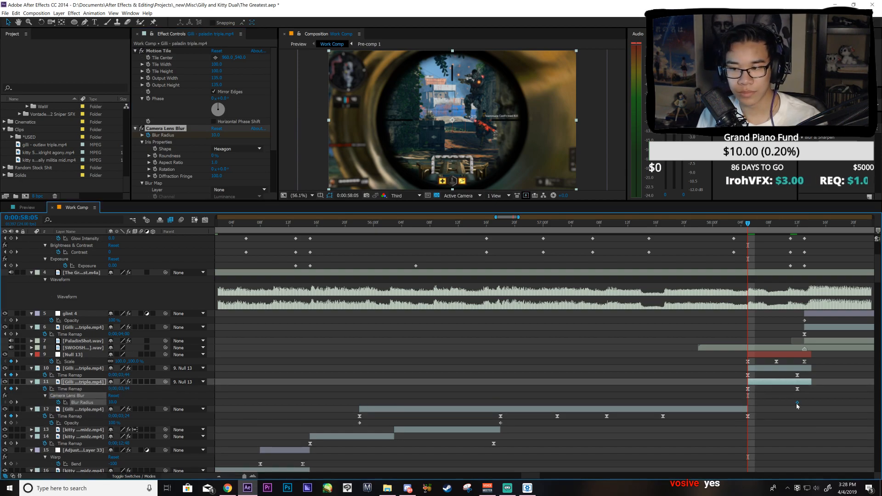
click(112, 403)
text(0)
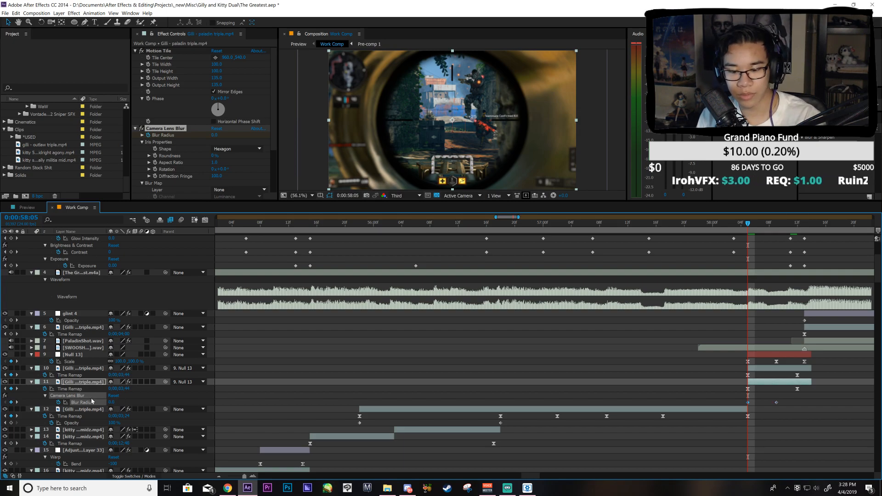
Step: Shape layer 11's Blur Radius curve in the Graph Editor so it rises steeply from 0:00:58:05, and check 0:00:58:08
click(205, 220)
drag(787, 277, 747, 251)
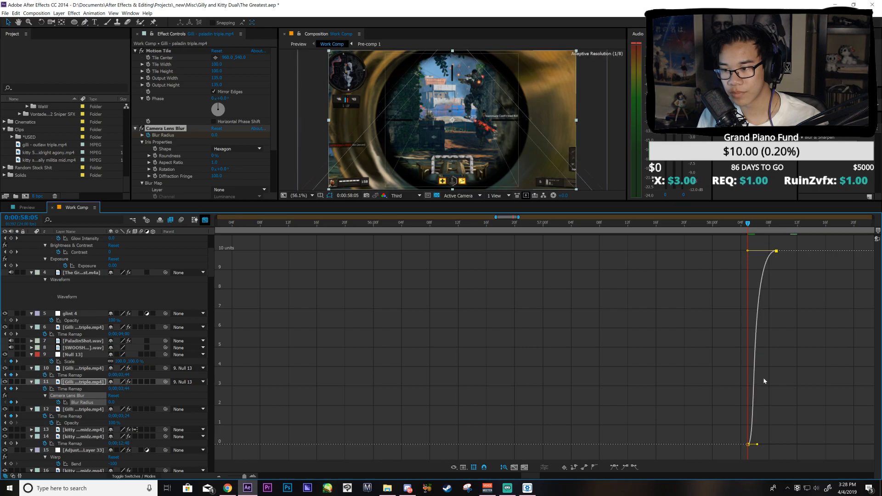
drag(757, 444, 753, 423)
click(769, 223)
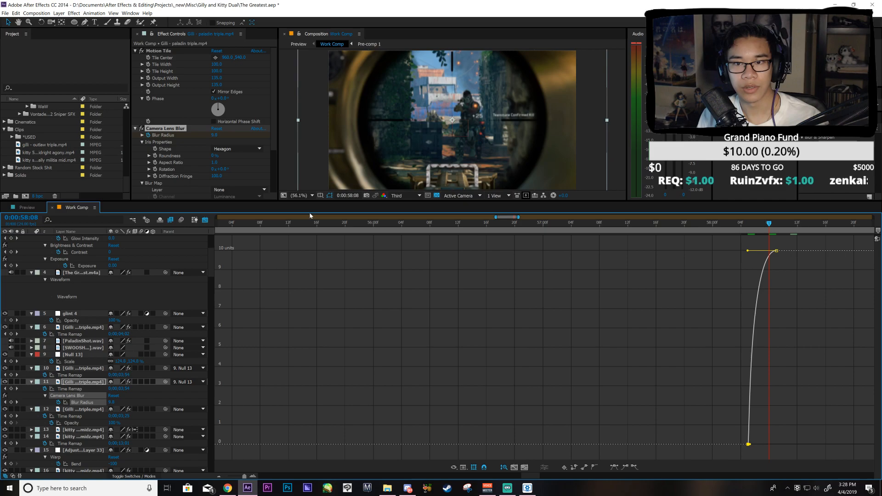
Step: Save the project, and leave the Graph Editor to select layer 10 at its start, 0:00:58:05
click(38, 205)
key(ctrl+s)
click(73, 206)
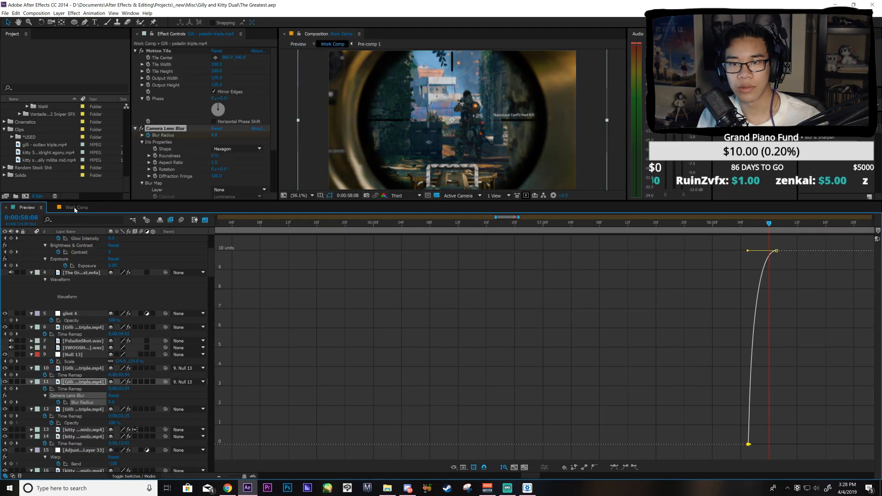
click(205, 221)
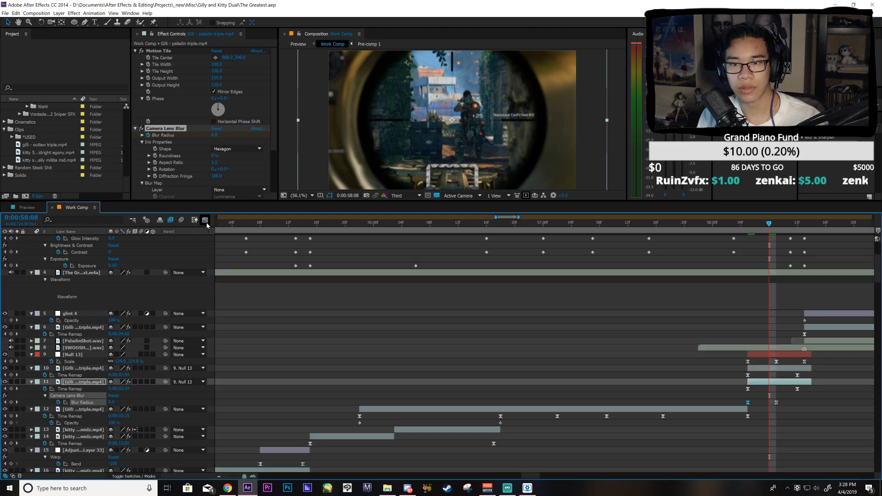
click(754, 371)
key(i)
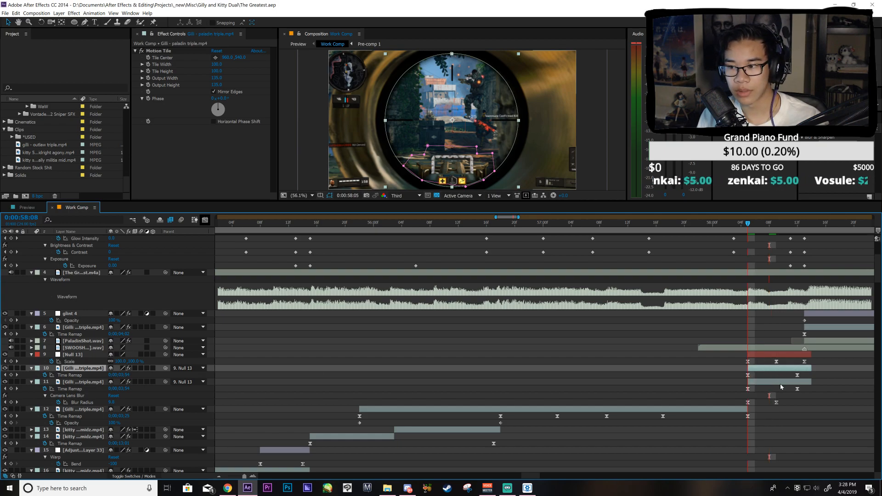
key(ctrl+Down)
click(786, 370)
key(ctrl+d)
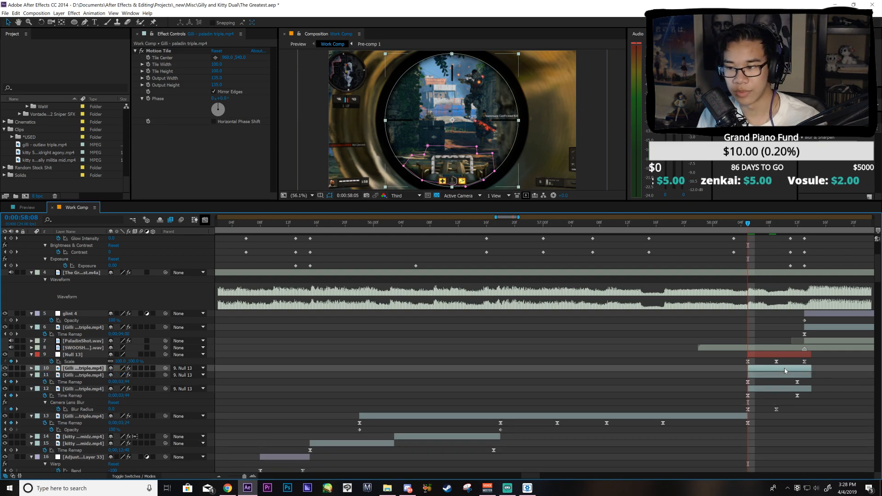
key(ctrl+Down)
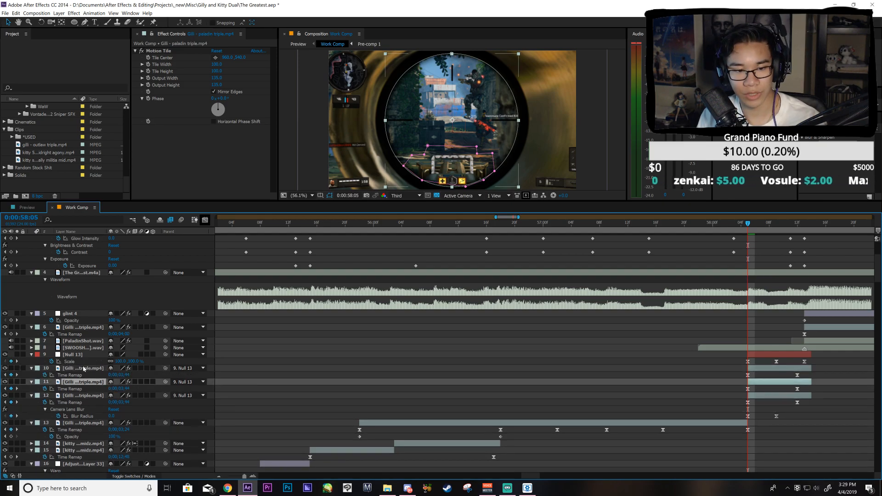
click(82, 371)
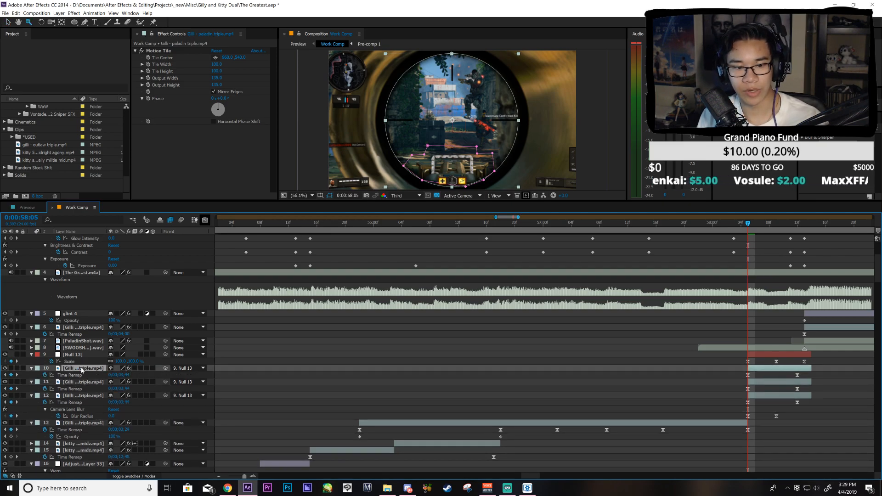
key(Delete)
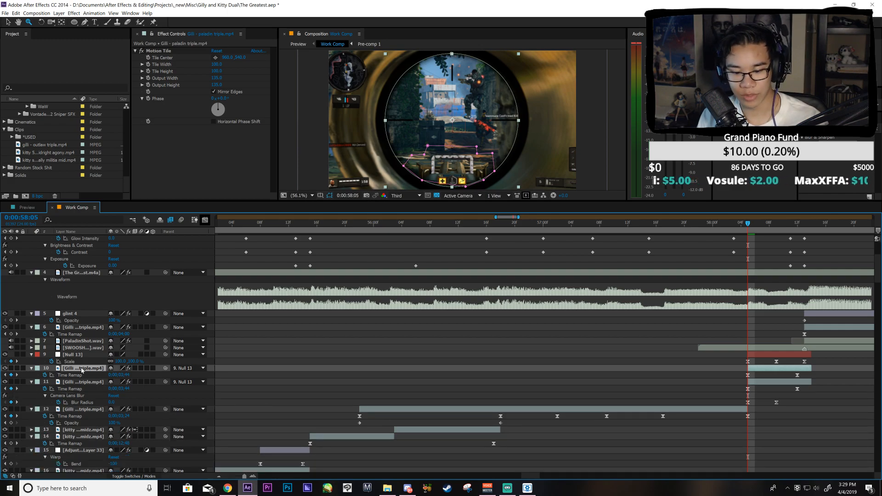
Step: Reveal layer 10's masks, try Subtract mode on Mask 2, and return it to Add
key(m)
key(m)
key(m)
click(67, 389)
click(127, 408)
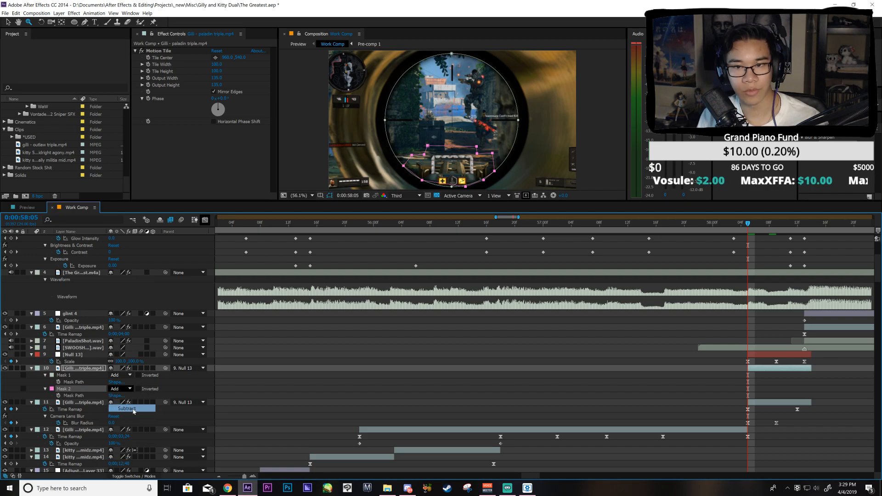
click(412, 398)
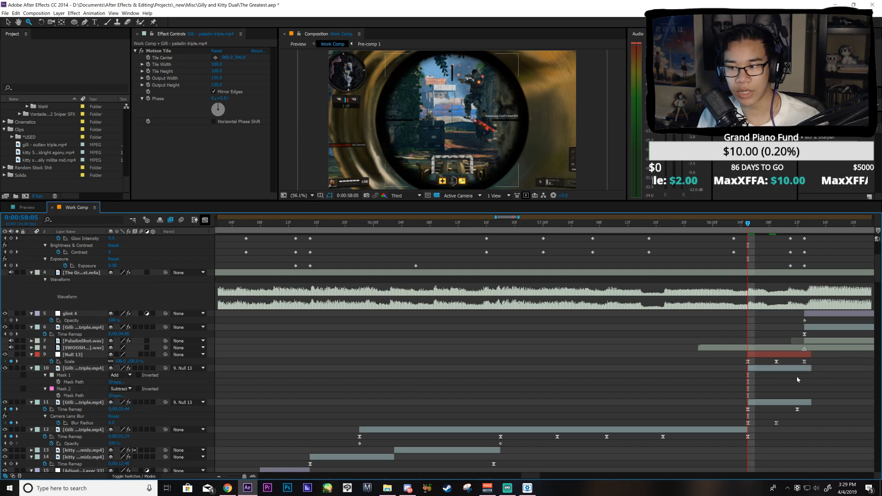
click(768, 369)
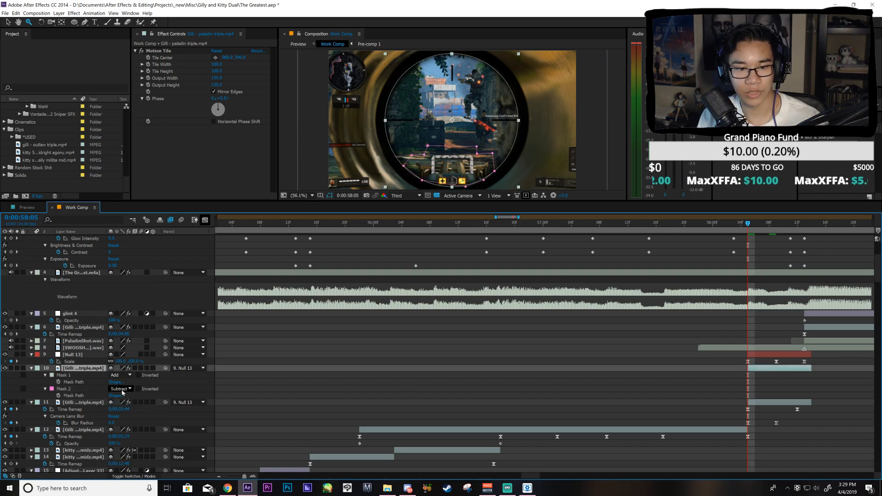
click(120, 389)
click(118, 399)
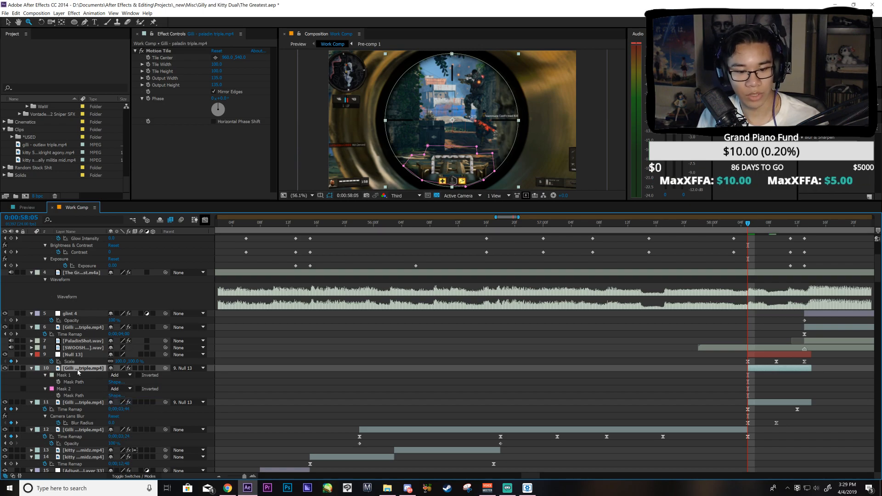
Step: Duplicate layer 10, leaving only Mask 1 on the upper copy and only Mask 2 on the lower copy
key(ctrl+d)
click(64, 382)
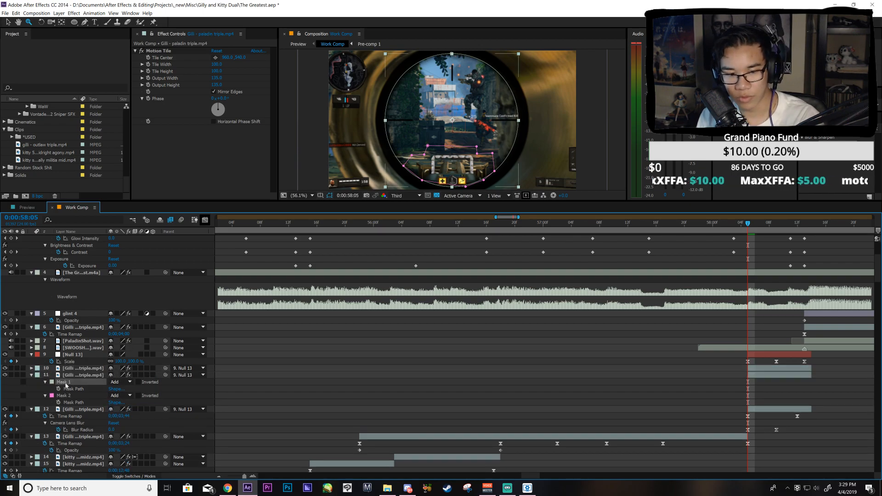
key(Delete)
click(76, 370)
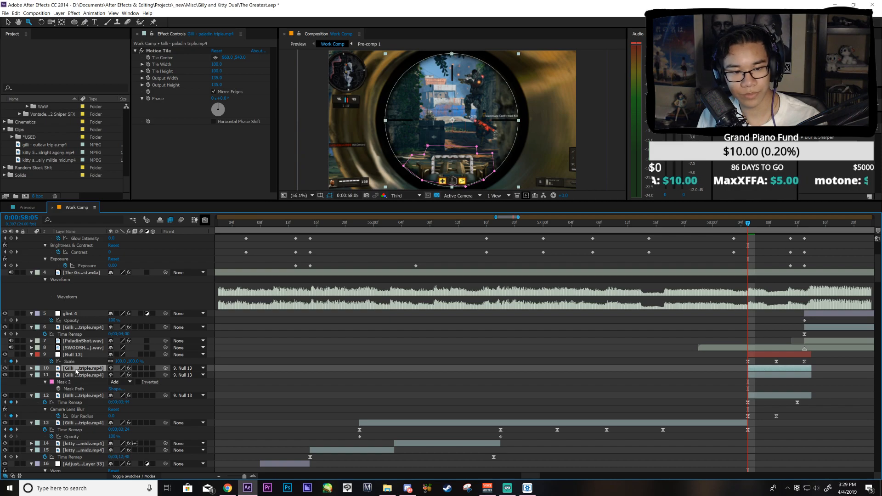
key(m)
click(70, 390)
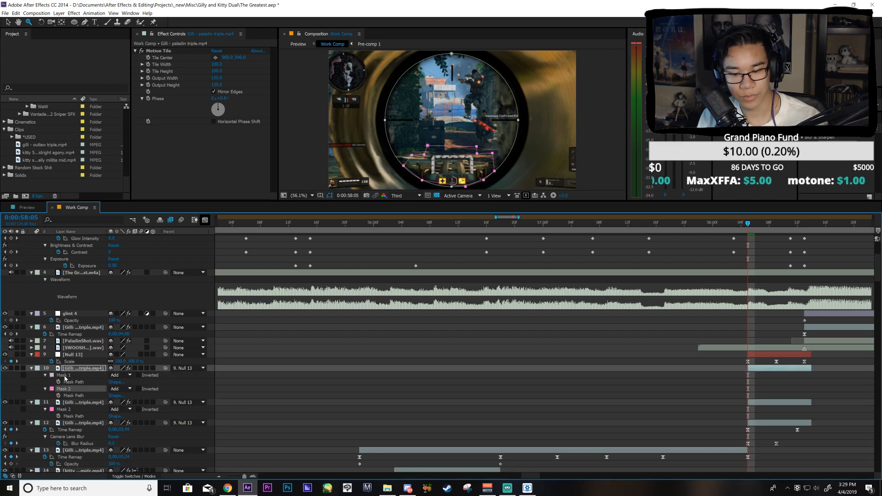
key(Delete)
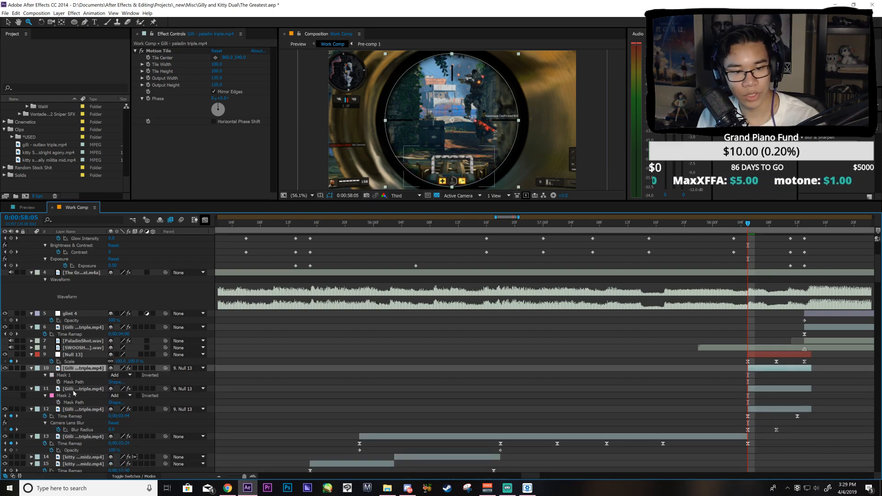
Step: Copy layer 12's keyframed Camera Lens Blur onto layer 11 at 0:00:58:05, and reveal layer 11's keyframes to check them
click(79, 430)
click(756, 388)
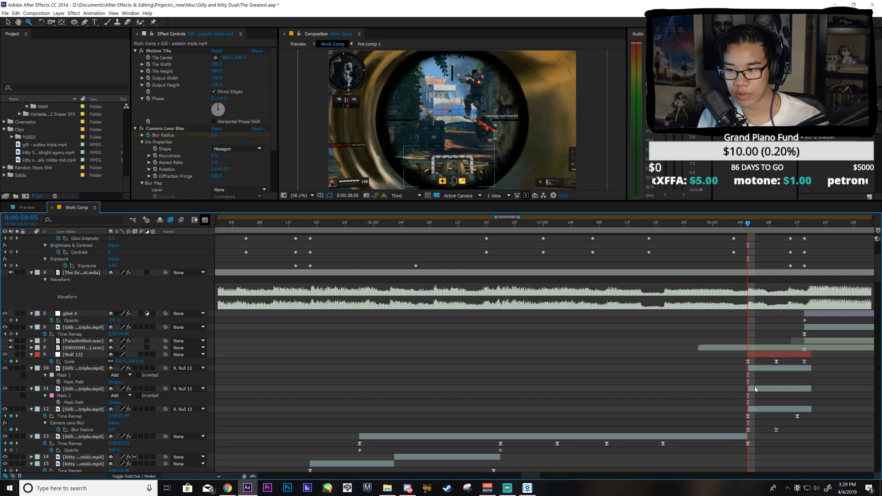
key(ctrl+v)
click(769, 224)
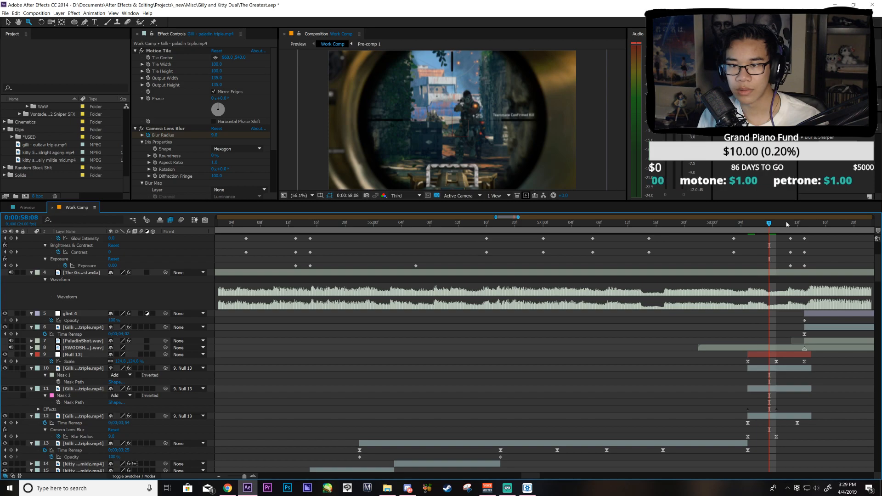
click(786, 389)
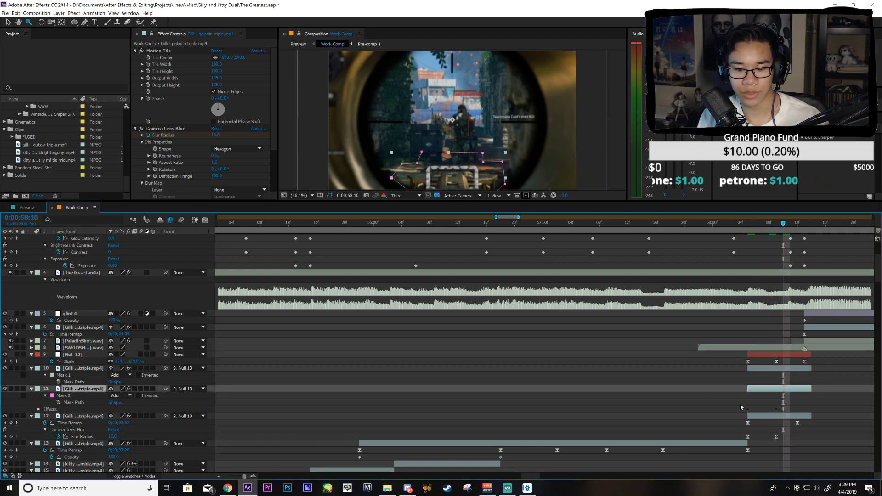
key(u)
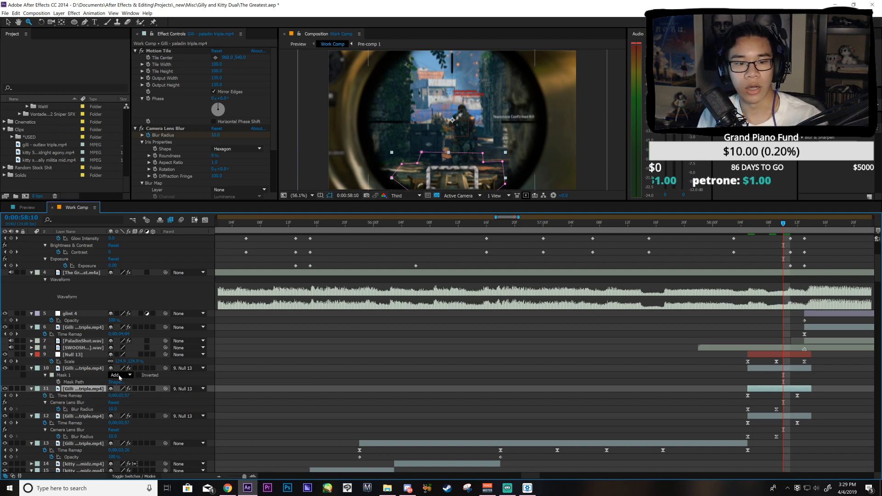
key(u)
key(u)
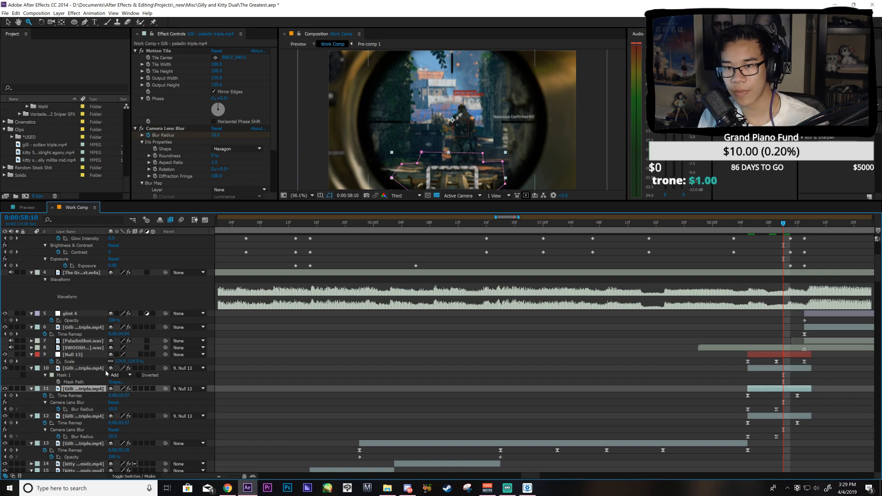
Step: Move the Mask 2 copy above the Mask 1 copy in the layer stack, and keep it selected
drag(97, 389, 95, 367)
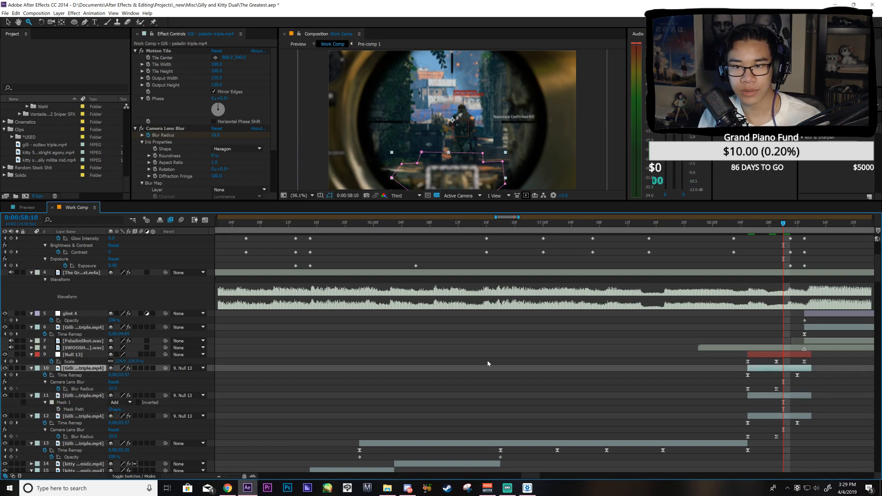
click(618, 325)
click(758, 370)
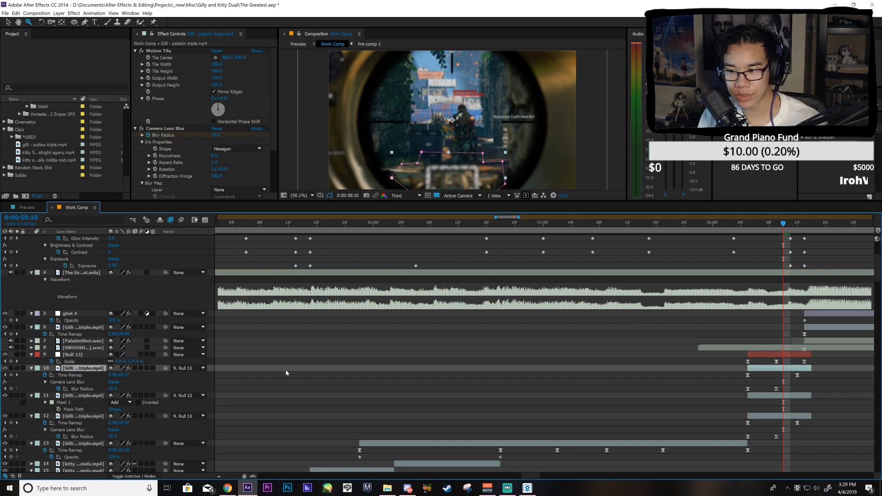
Step: Set the Mask Feather of layer 10's Mask 2 to 300 pixels, and save the project
key(u)
key(m)
key(m)
click(120, 389)
text(300)
key(Return)
click(582, 388)
key(ctrl+s)
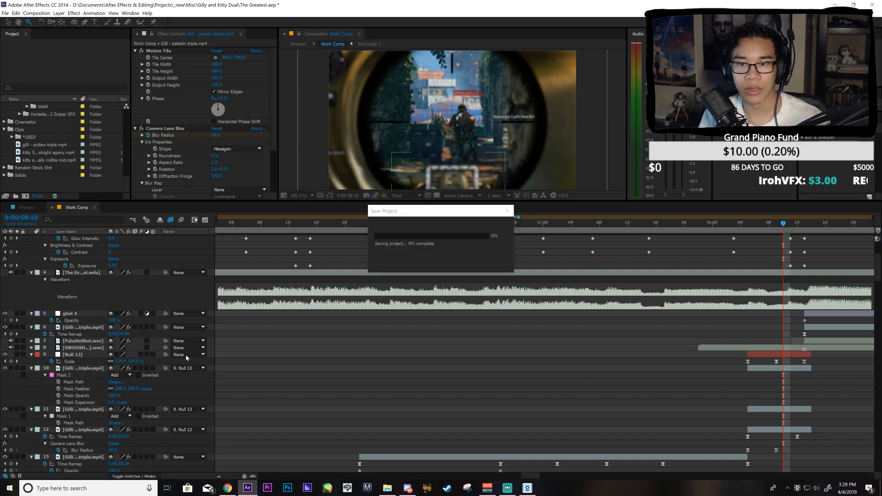
Step: Reduce the Mask Feather of layer 10's Mask 2 to 200 pixels
click(121, 390)
text(200)
key(Return)
click(262, 368)
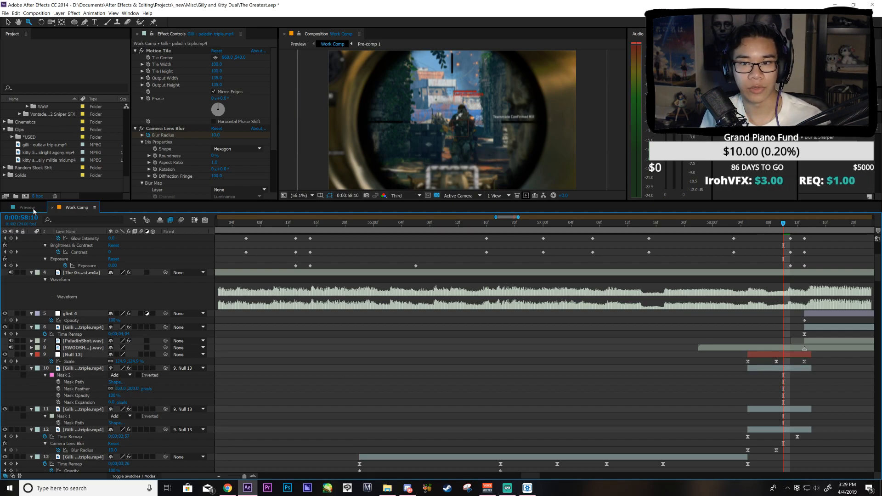
Step: Check the frame at 0:00:58:10 in the Preview comp, and save the project back in Work Comp
click(32, 209)
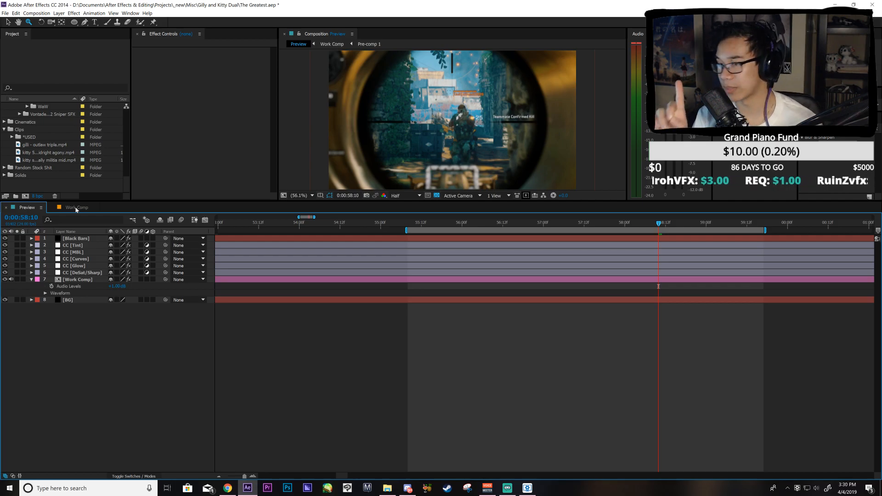
click(77, 208)
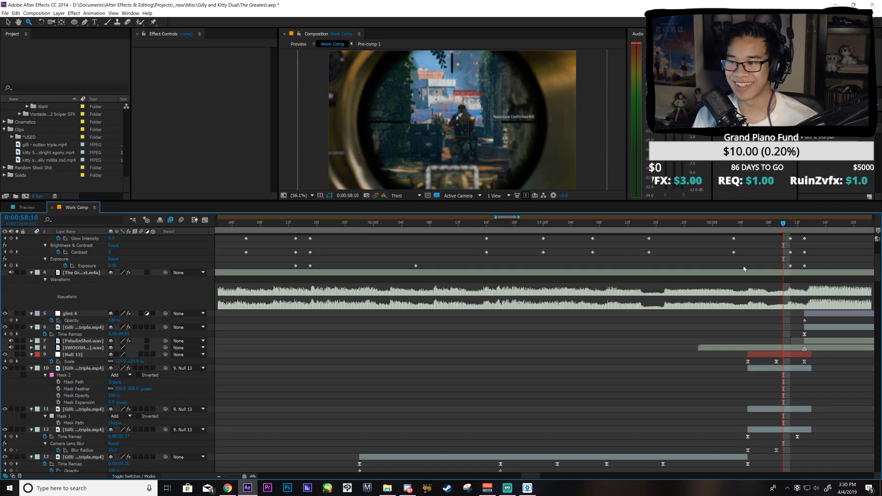
key(ctrl+s)
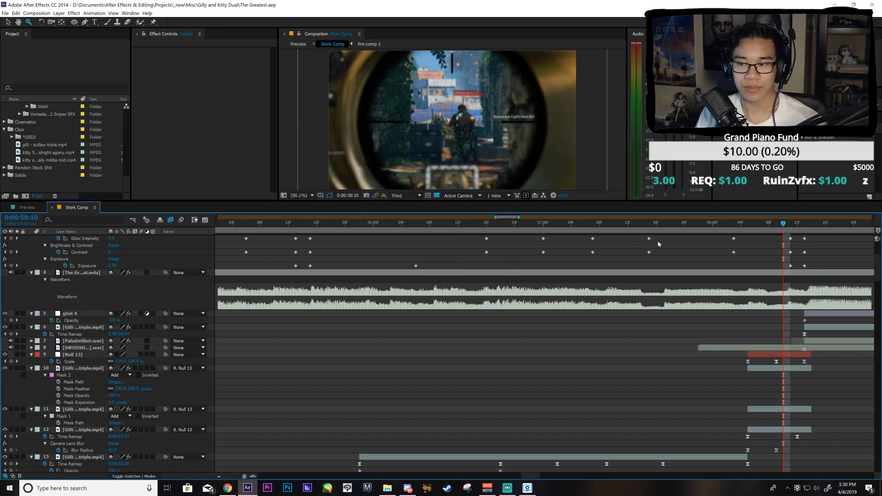
Step: Set the Glow Intensity of the Pan & Crop layer to 1 at 0:00:58:13
key(minus)
scroll(520, 222, right, 4)
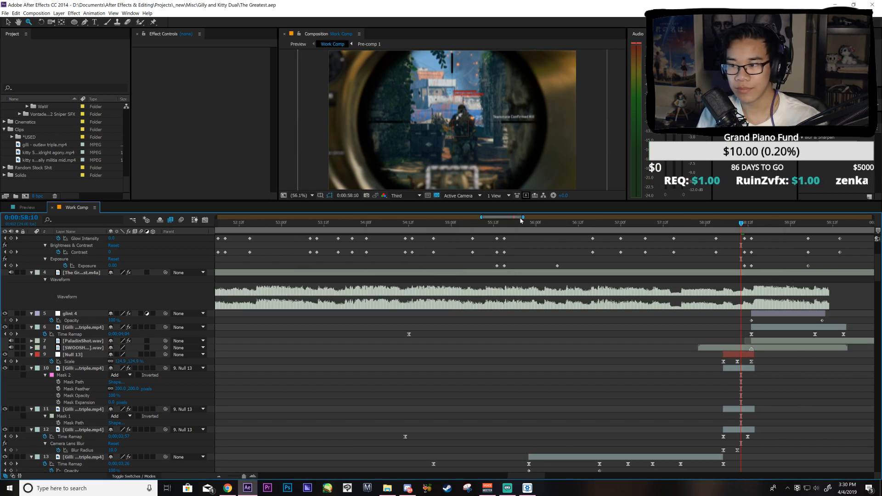
click(639, 227)
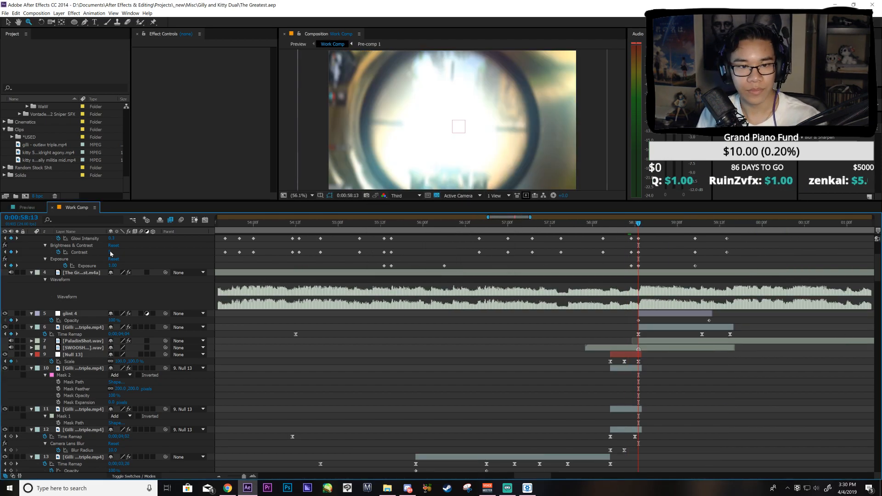
scroll(111, 254, up, 2)
click(113, 258)
key(Return)
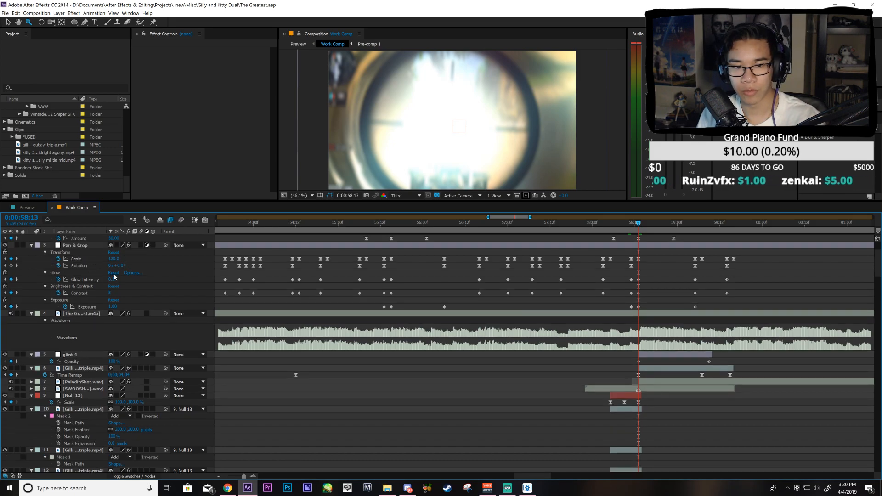
click(111, 279)
text(1)
key(Return)
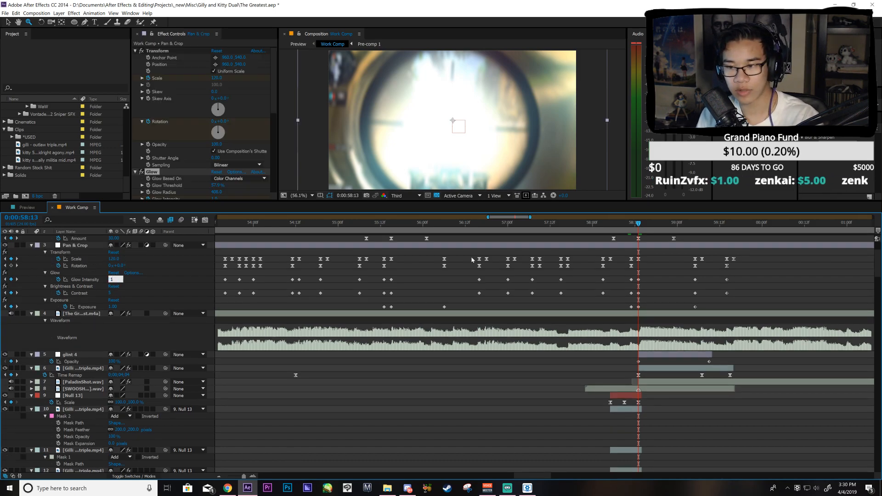
Step: Check the frame at 0:00:58:22, and play back the flash and scope transition in the Preview comp
click(671, 227)
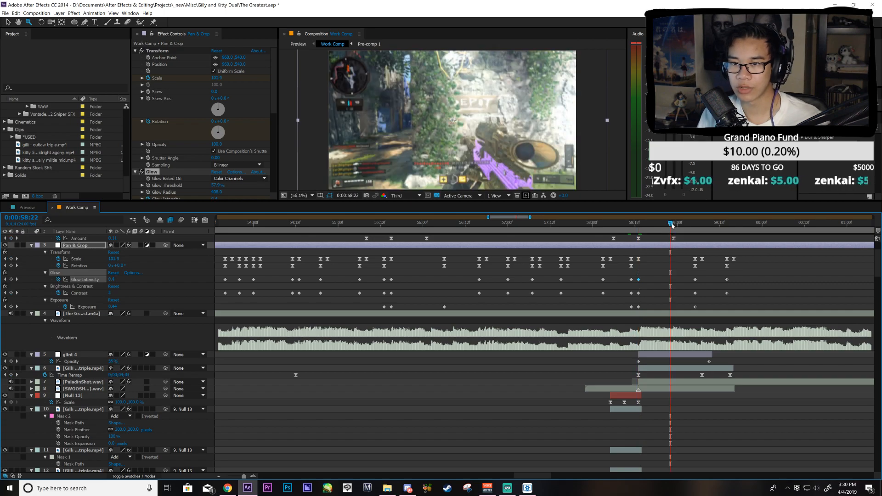
click(25, 210)
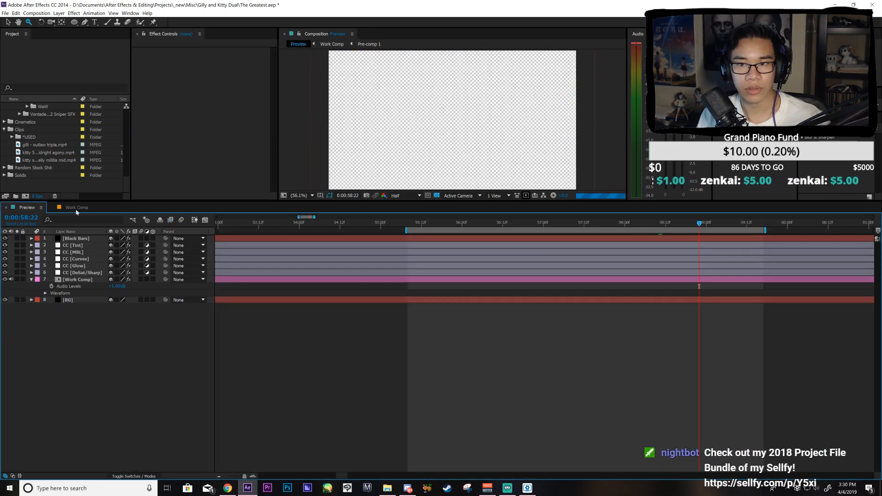
click(76, 209)
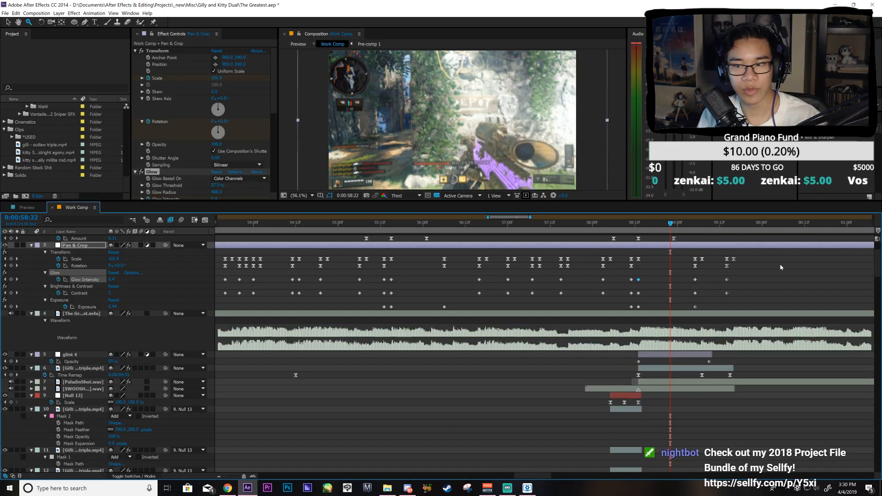
click(24, 209)
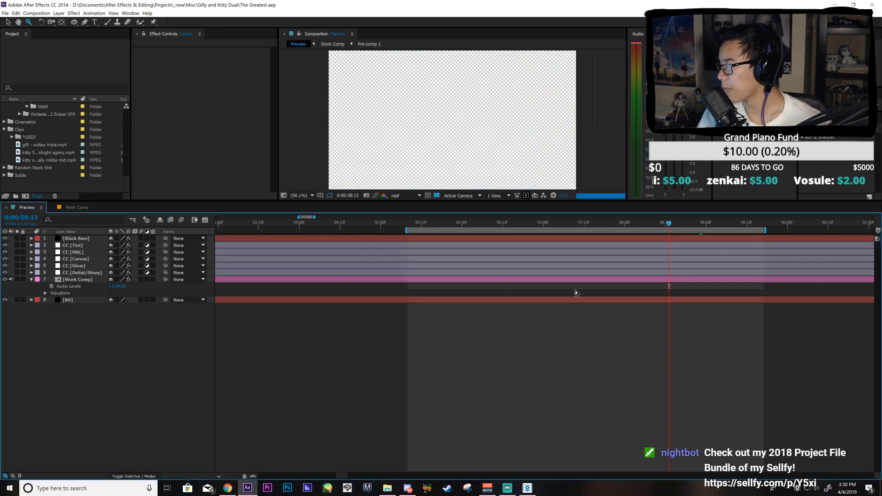
key(space)
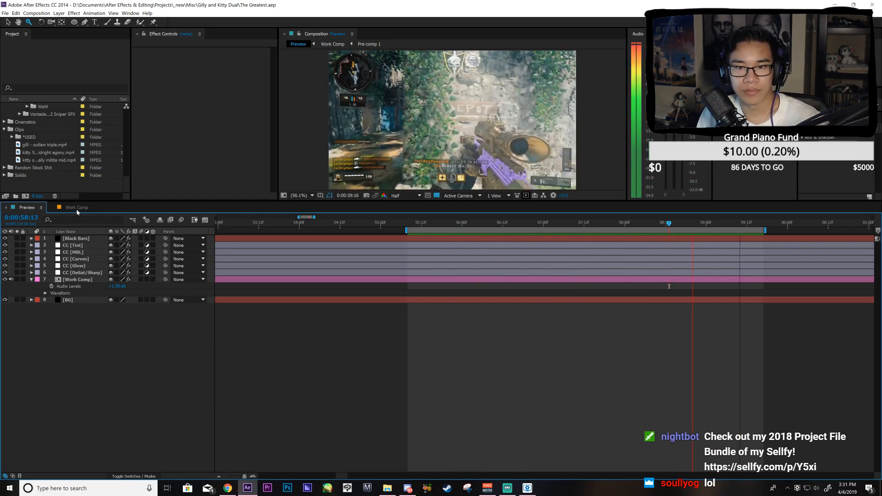
key(space)
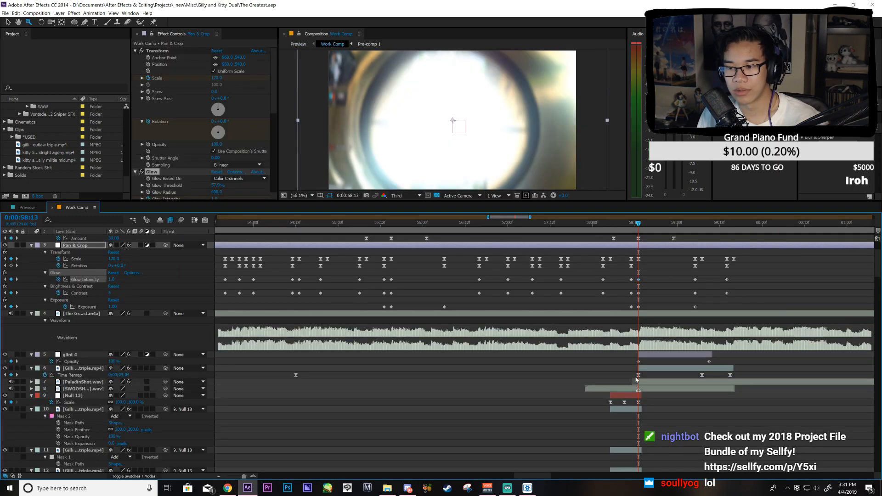
Step: In Work Comp's graph view, reshape layer 6's Time Remap easing after the 0:00:58:13 keyframe and around the following keyframe
click(205, 220)
click(678, 304)
key(v)
drag(656, 278, 653, 289)
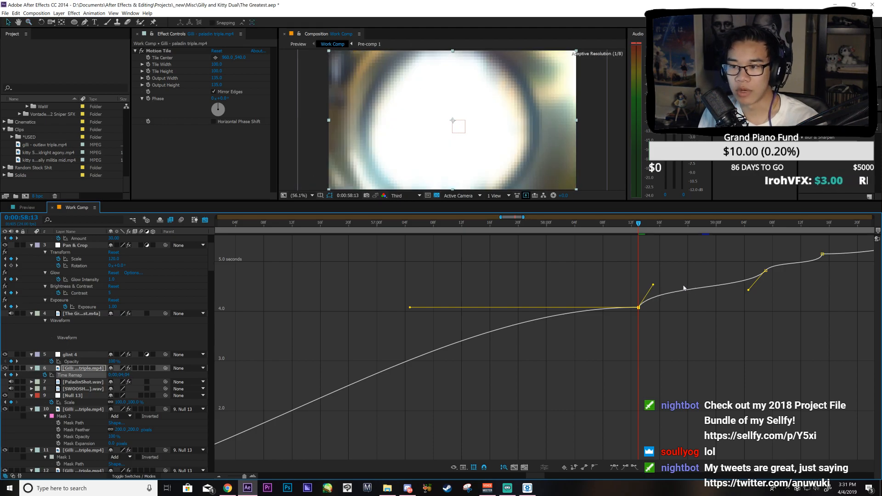
click(747, 292)
drag(745, 296, 754, 296)
drag(775, 261, 773, 262)
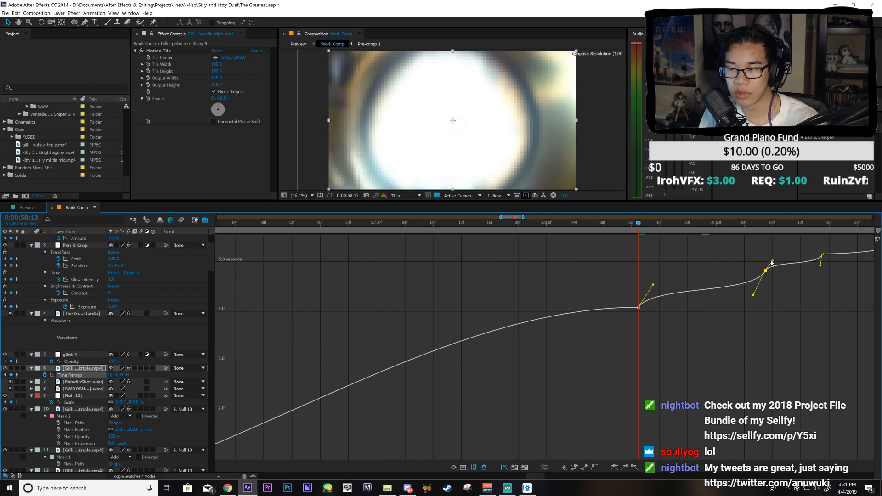
Step: Save the project, and examine the retimed motion of layer 6 frame by frame between 0:00:58:15 and 0:00:59:05
click(647, 229)
click(655, 235)
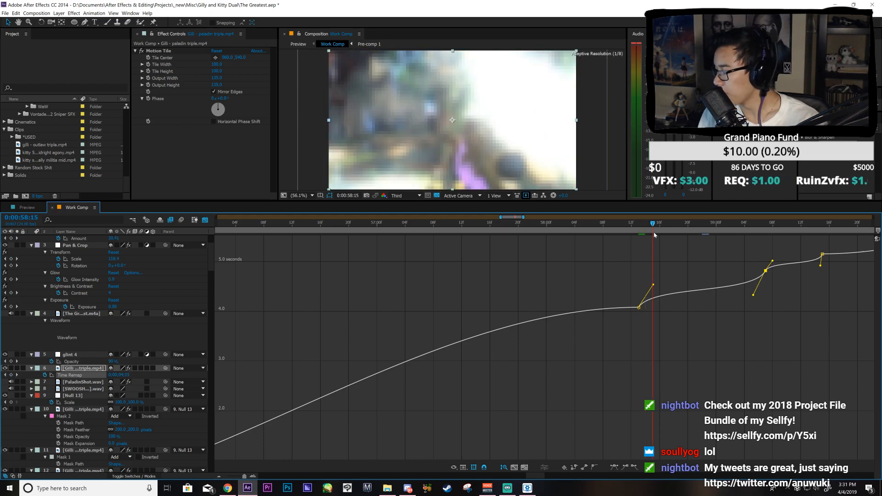
key(ctrl+s)
drag(654, 235, 664, 260)
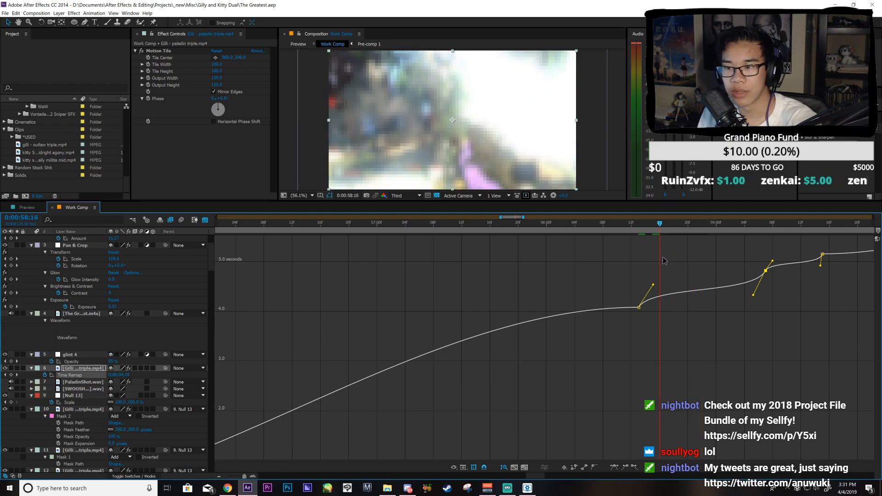
key(Page_Down)
key(Page_Down)
key(Page_Down)
key(Page_Down)
key(Page_Down)
key(Page_Down)
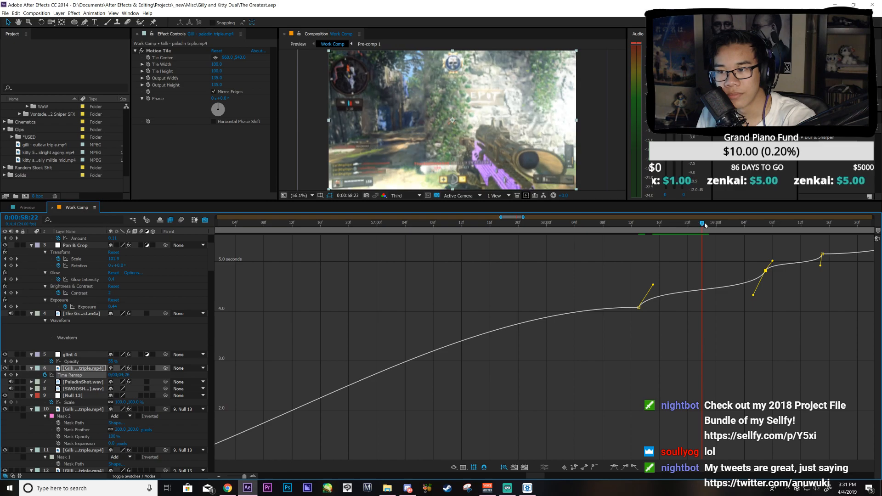
key(Page_Up)
drag(706, 226, 645, 230)
key(space)
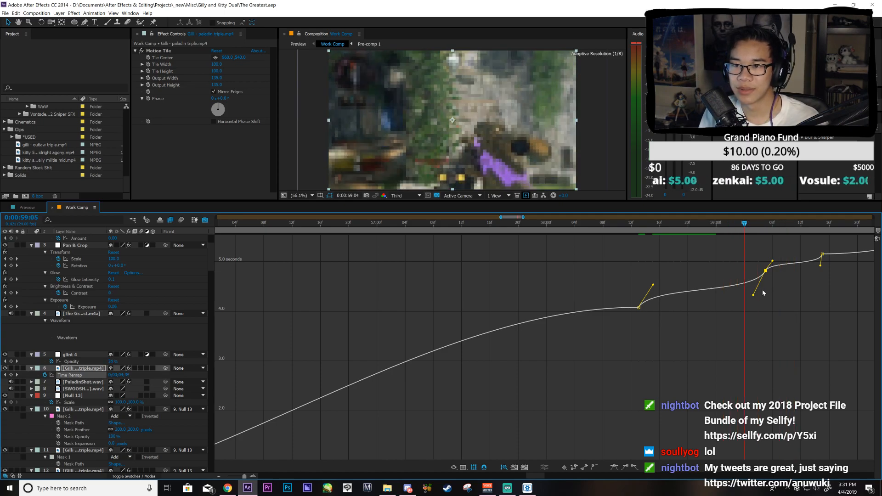
drag(778, 288, 703, 297)
Step: Fine-tune the incoming ease of layer 6's second Time Remap keyframe, save the project, and play the result in the Preview comp
click(27, 207)
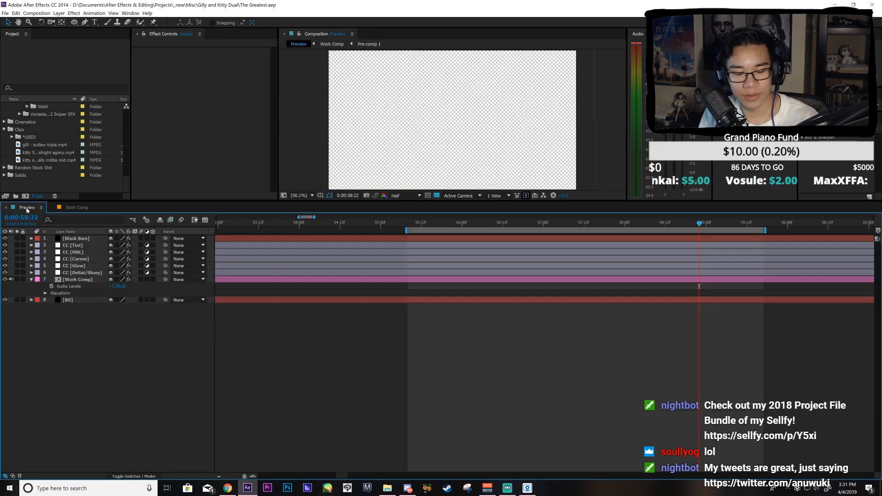
click(76, 208)
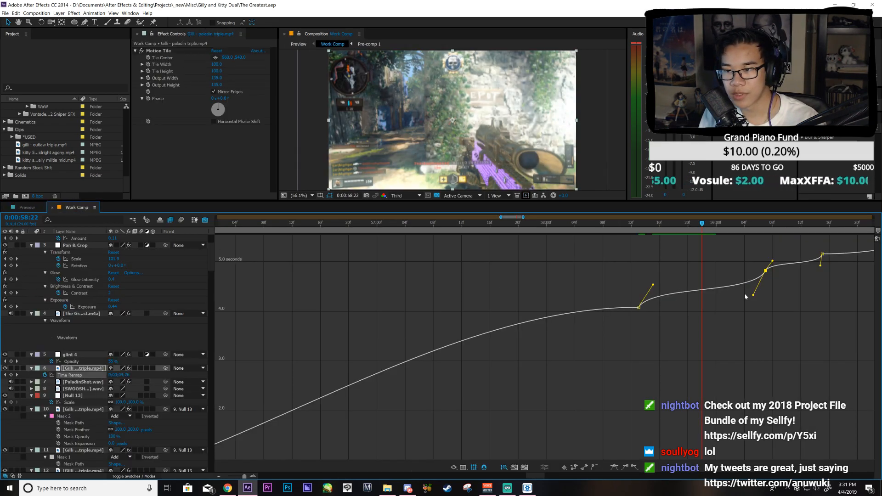
drag(754, 296, 752, 296)
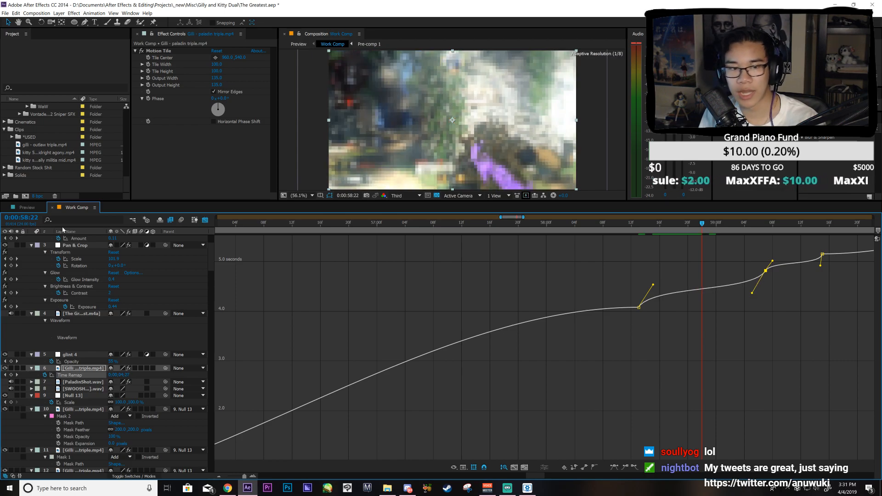
click(22, 208)
key(ctrl+s)
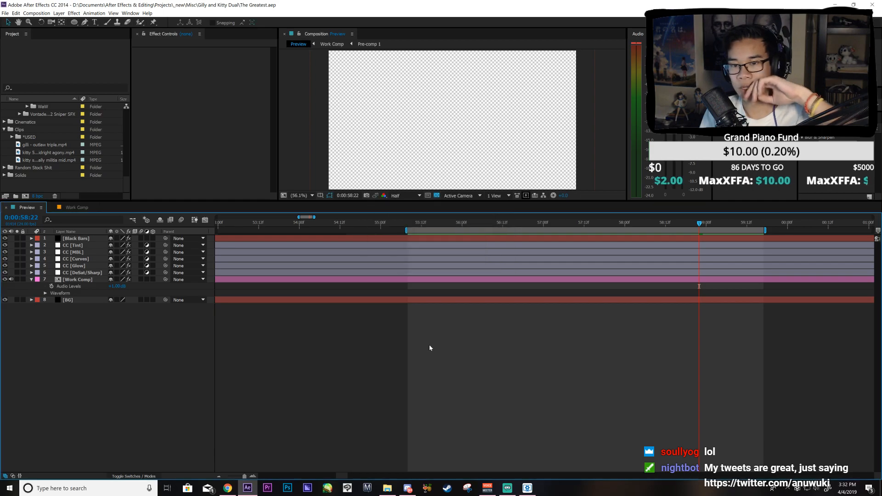
key(space)
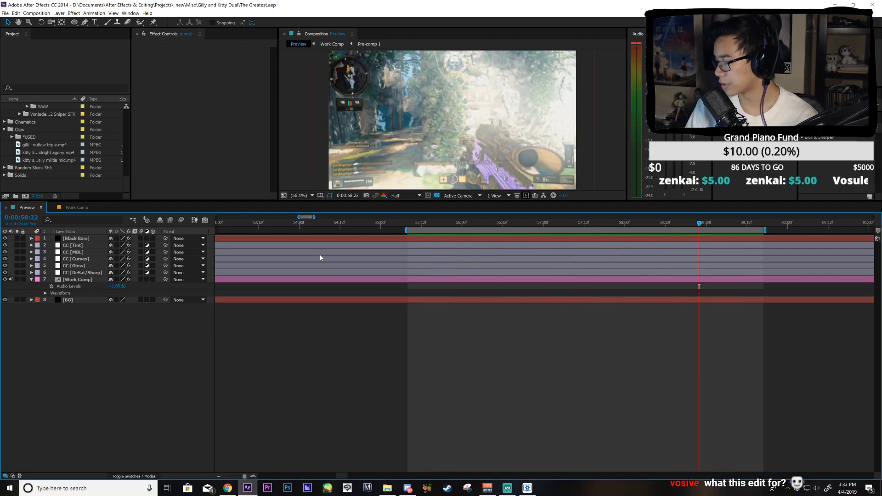
click(74, 207)
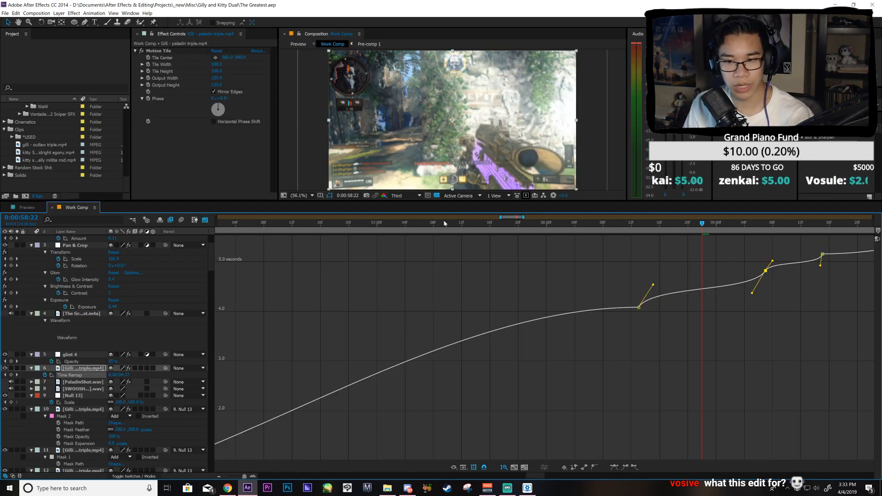
Step: Return Work Comp's timeline to layer bars, and move the current time to the end of layer 6 at 0:00:59:16
key(shift+F3)
drag(515, 218, 522, 218)
key(minus)
click(557, 226)
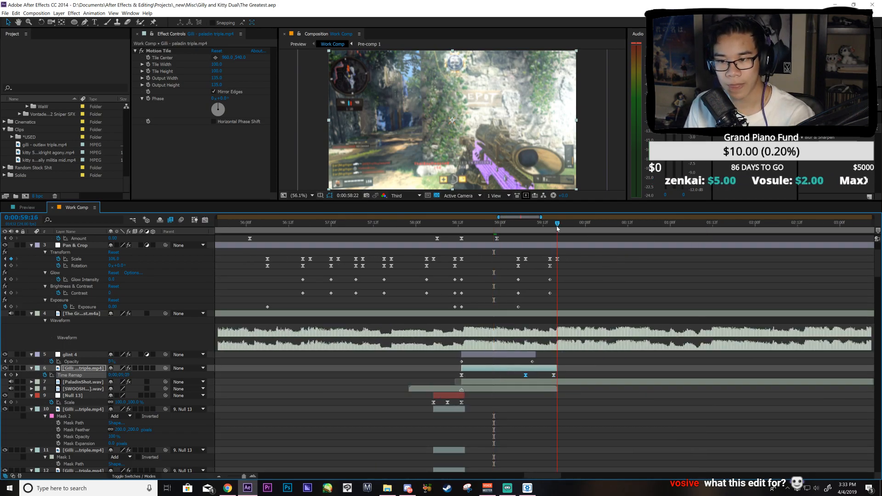
drag(532, 218, 541, 220)
Step: Compare the outlaw triple and midnight agony clips, view the midnight agony footage, and return to Work Comp at 0:00:59:16
click(61, 146)
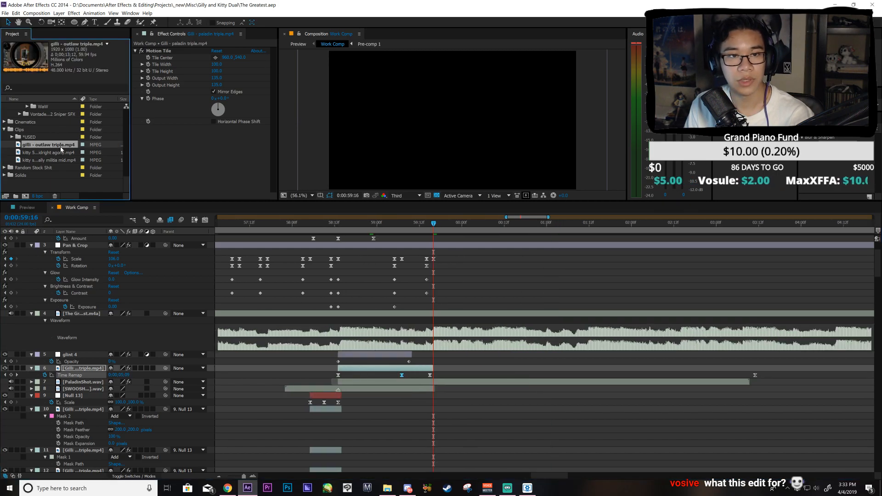
click(61, 154)
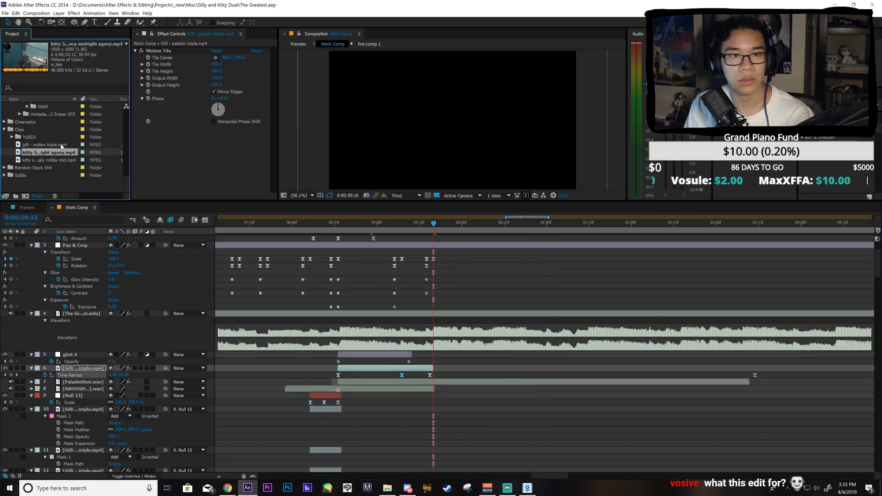
click(61, 146)
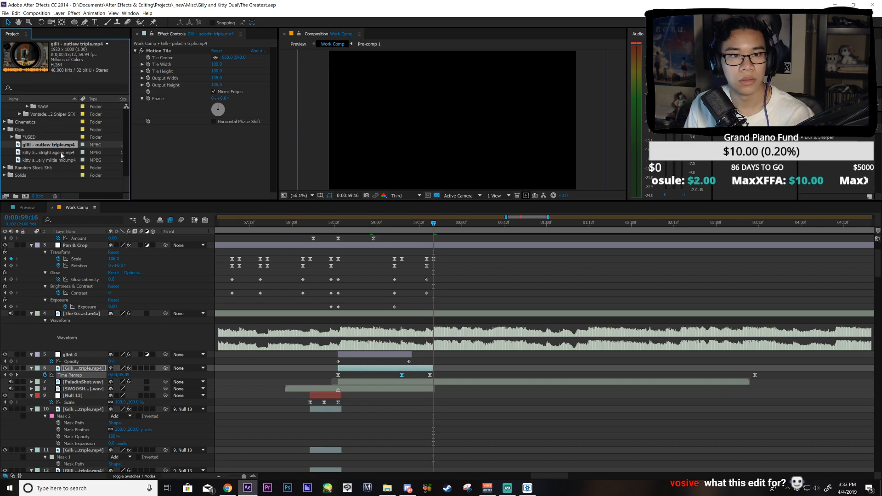
click(62, 154)
double_click(62, 153)
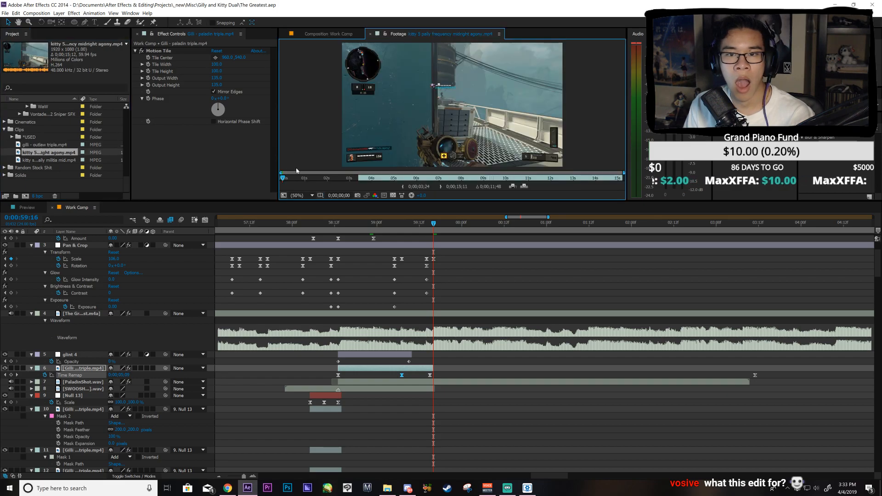
click(470, 285)
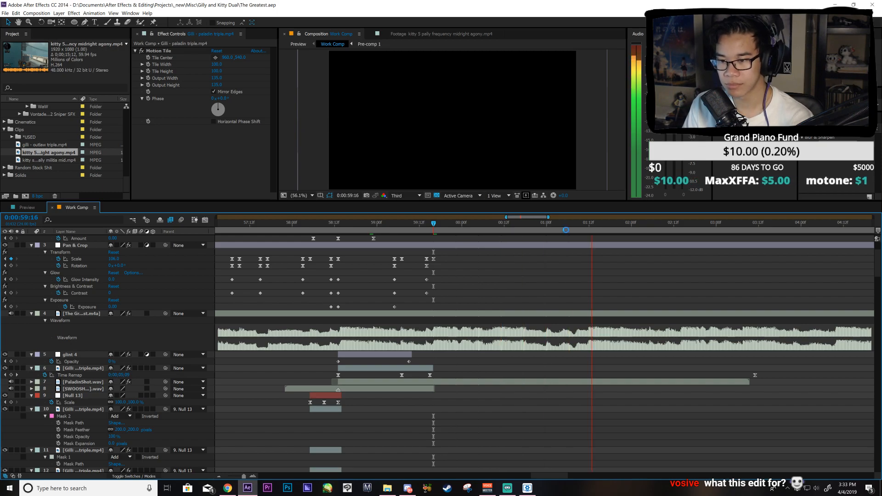
Step: Add the midnight agony clip above glint 4 at 0:01:01:12, and extend its visible start back to 0:00:59:16
drag(28, 153, 71, 343)
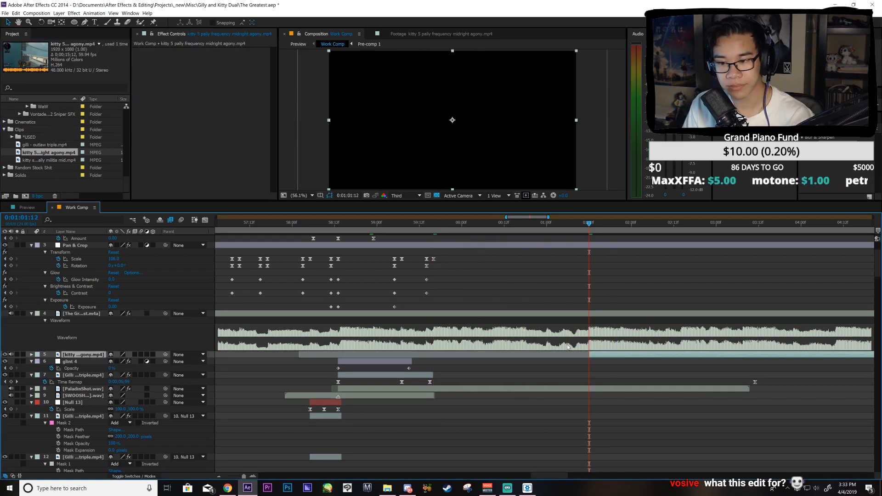
drag(590, 354, 432, 368)
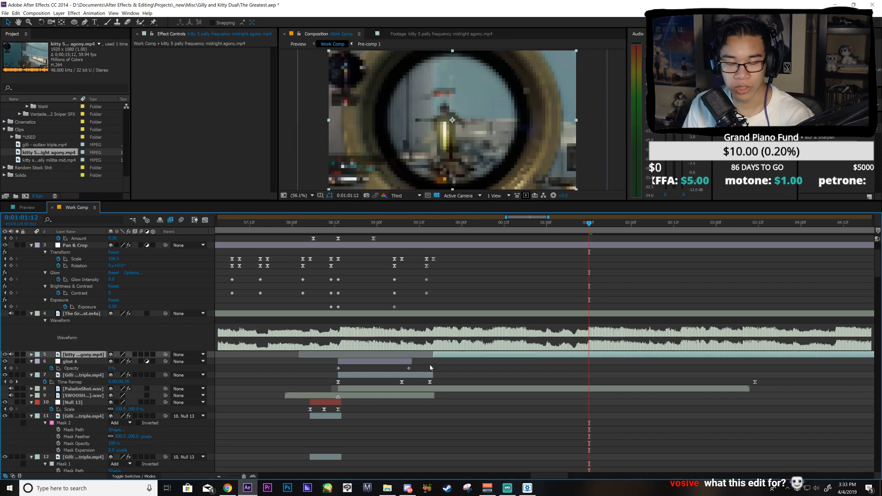
Step: Split the midnight agony layer at 0:01:01:12, and keep its earlier part selected
key(ctrl+shift+d)
click(572, 362)
key(Page_Up)
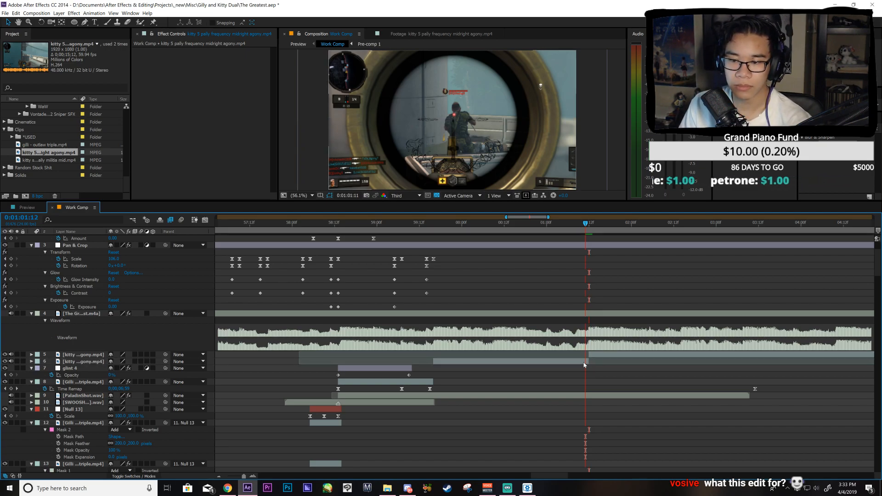
drag(606, 364, 620, 364)
key(ctrl+z)
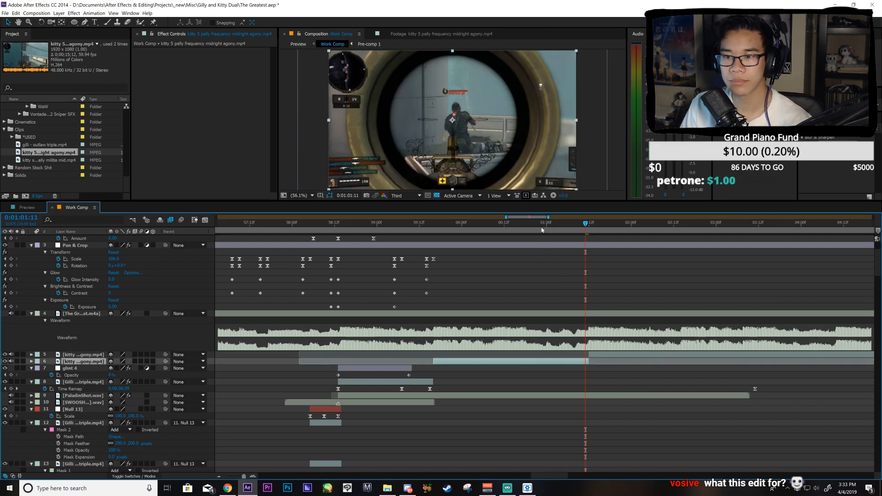
Step: Split the earlier midnight agony part at 0:01:01:11, leaving a one-frame piece before the 0:01:01:12 cut
click(536, 229)
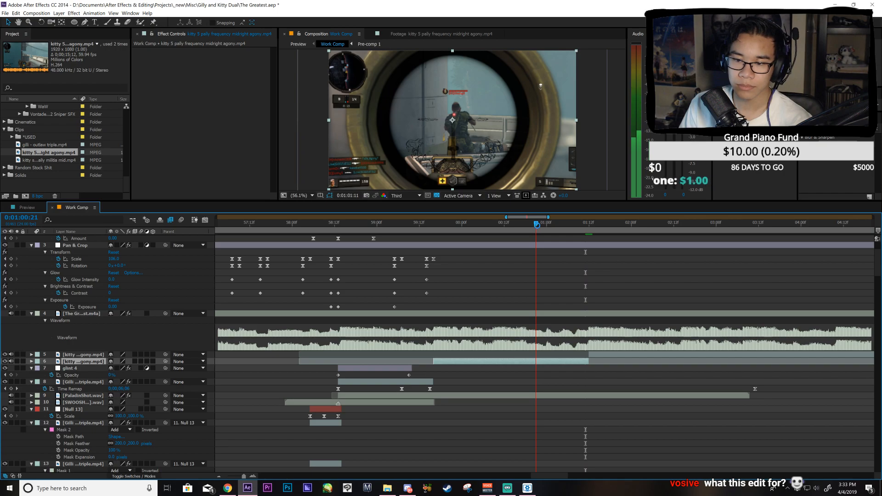
drag(543, 228, 581, 241)
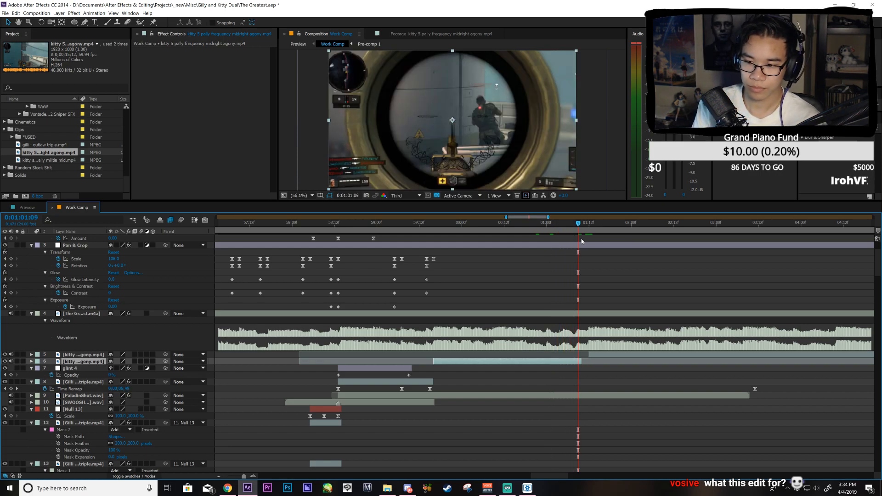
key(Page_Down)
key(Page_Down)
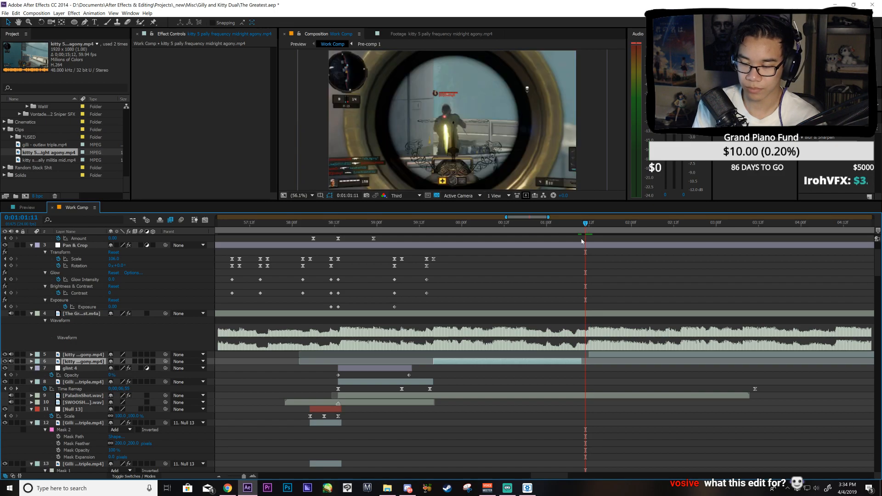
click(589, 356)
key(Page_Down)
key(ctrl+shift+d)
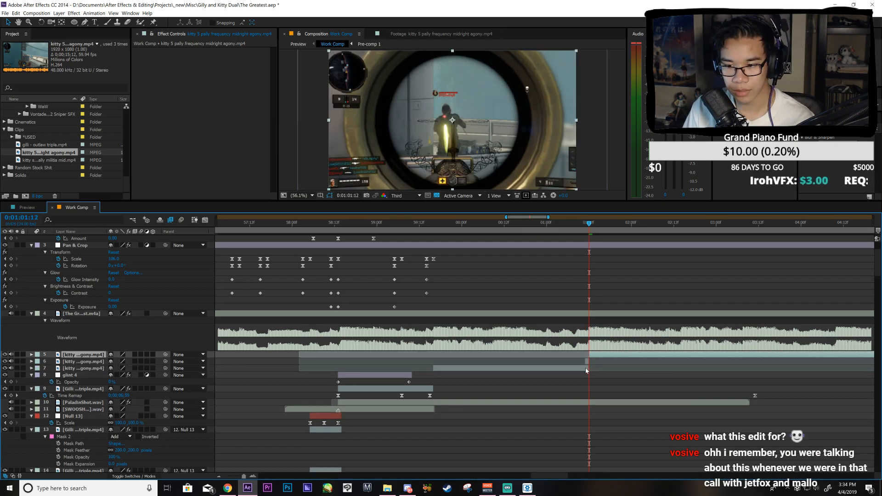
Step: Enable time remapping on midnight agony layer 7, extend its end to 0:01:01:12, and add a Time Remap keyframe at 0:00:59:16
click(582, 369)
key(Page_Up)
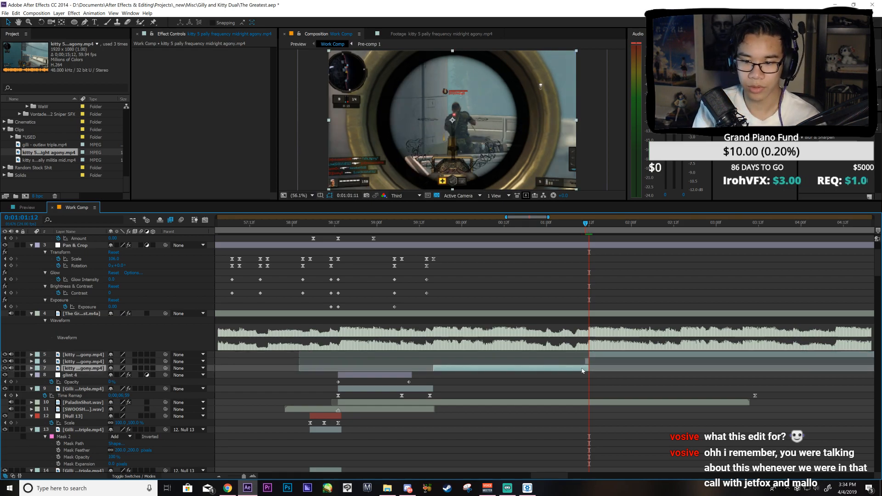
key(ctrl+alt+t)
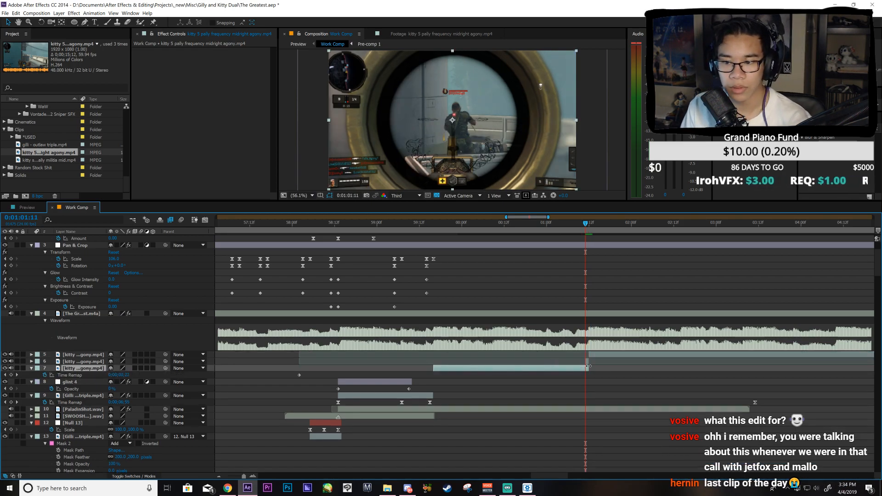
key(i)
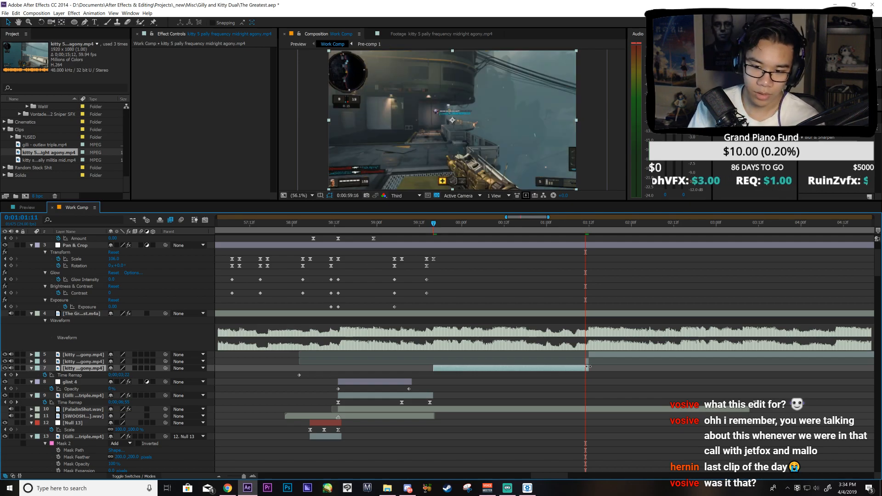
drag(589, 367, 590, 367)
key(ctrl+s)
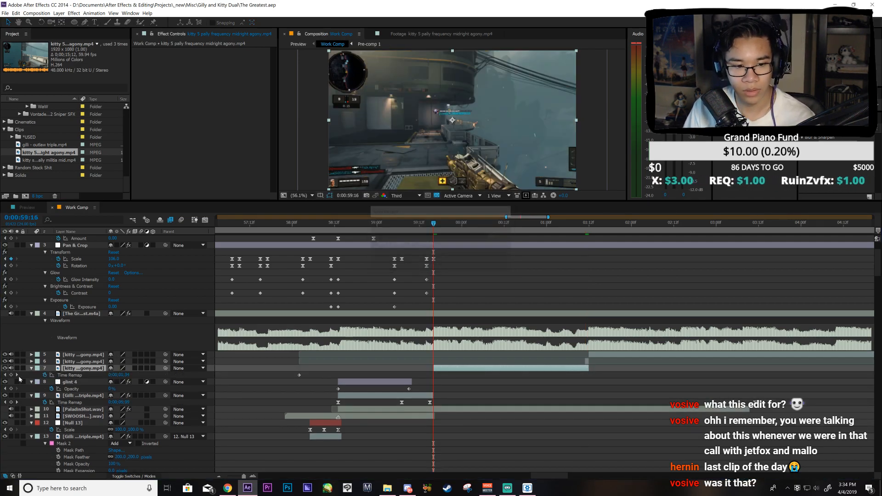
click(11, 375)
key(ctrl+s)
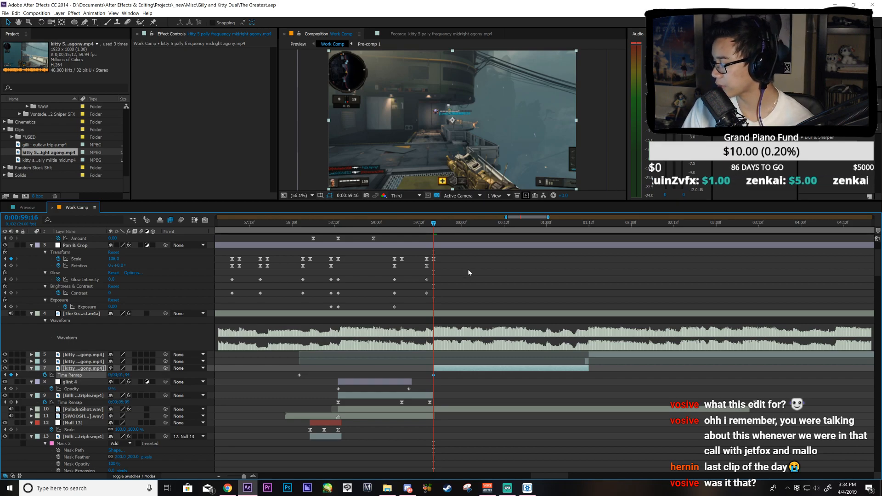
Step: Copy the Motion Tile effect from the paladin triple clip to layer 7, and file the midnight agony footage in the *USED folder
click(373, 395)
click(162, 49)
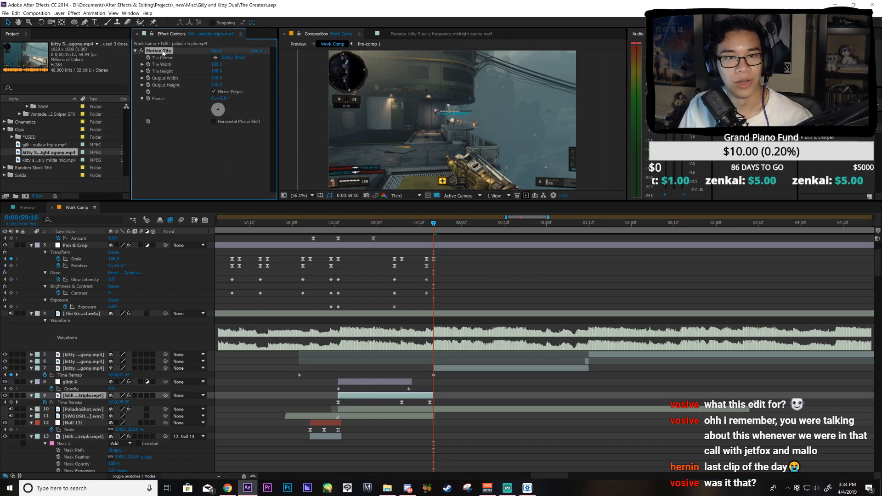
click(481, 368)
key(ctrl+v)
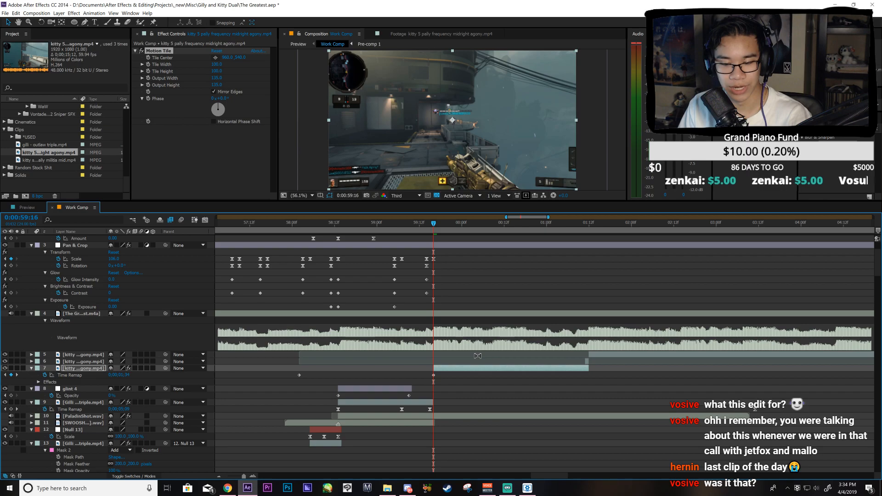
key(u)
key(ctrl+s)
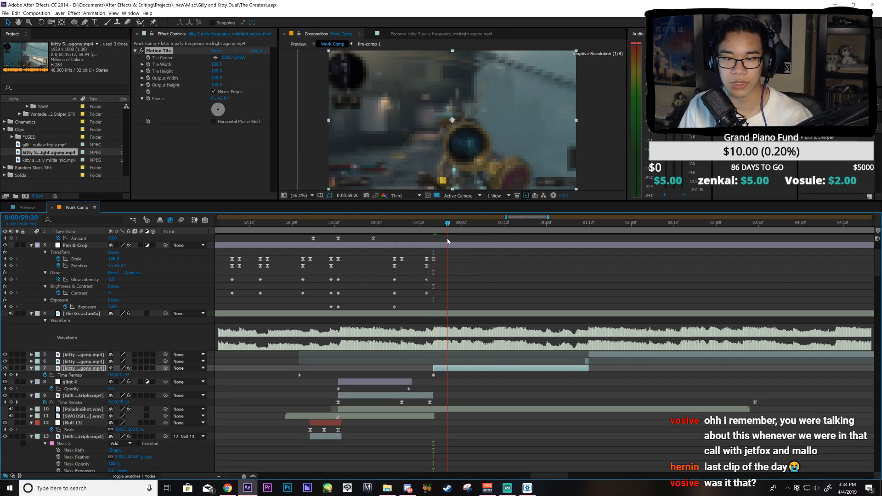
click(53, 137)
drag(53, 139, 53, 139)
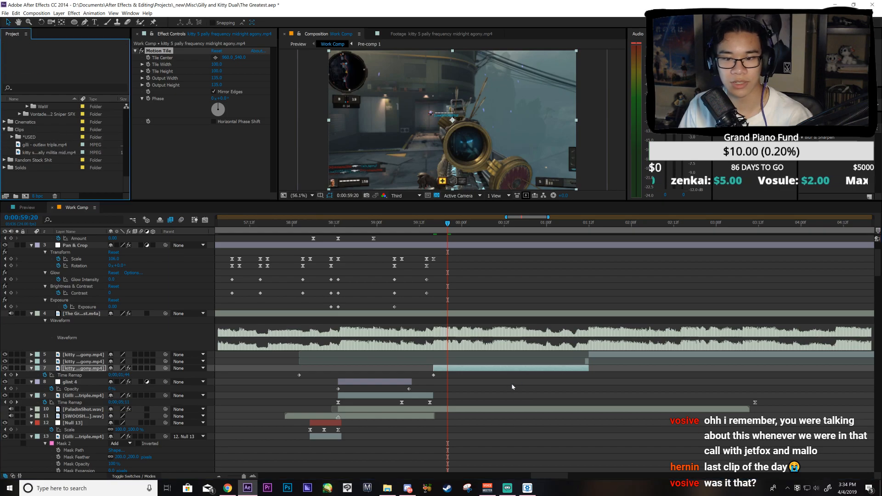
Step: Listen to the music from 0:00:59:16, and add a Time Remap keyframe on layer 7 at 0:01:00:01
drag(449, 224, 431, 260)
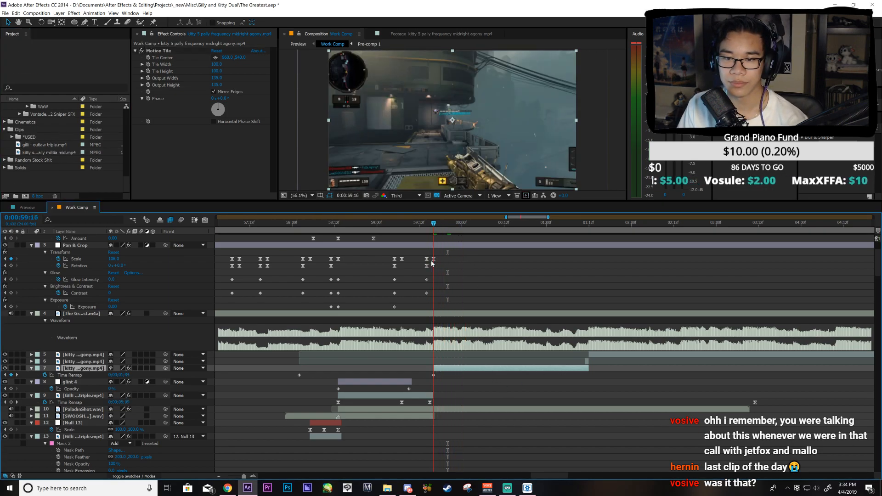
key(KP_Decimal)
key(KP_Decimal)
drag(435, 227, 460, 242)
key(End)
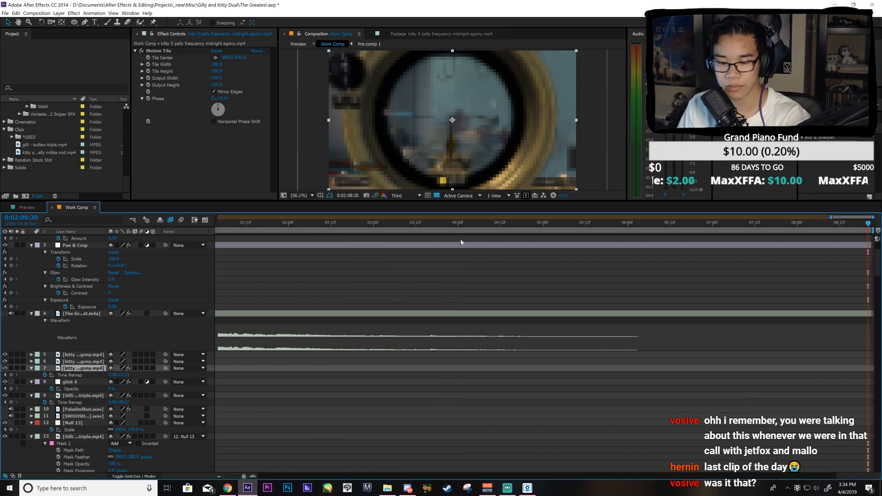
key(j)
drag(544, 233, 572, 235)
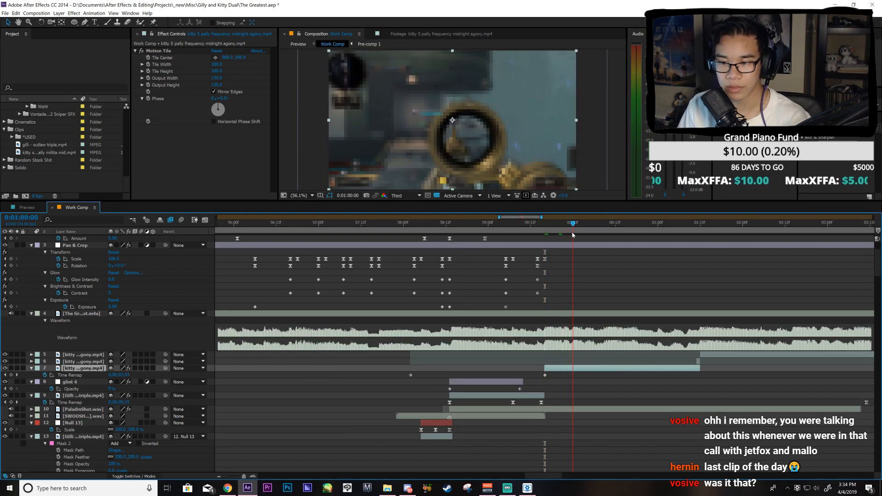
click(11, 375)
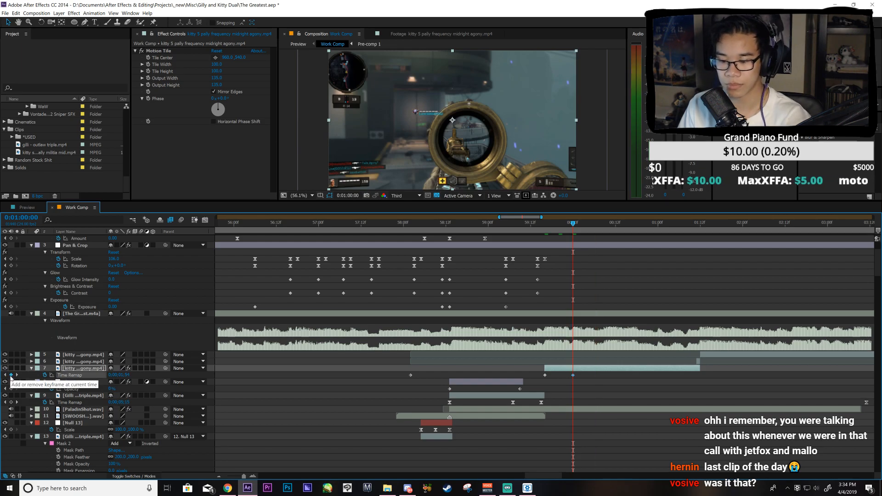
key(Page_Down)
click(11, 375)
key(Page_Up)
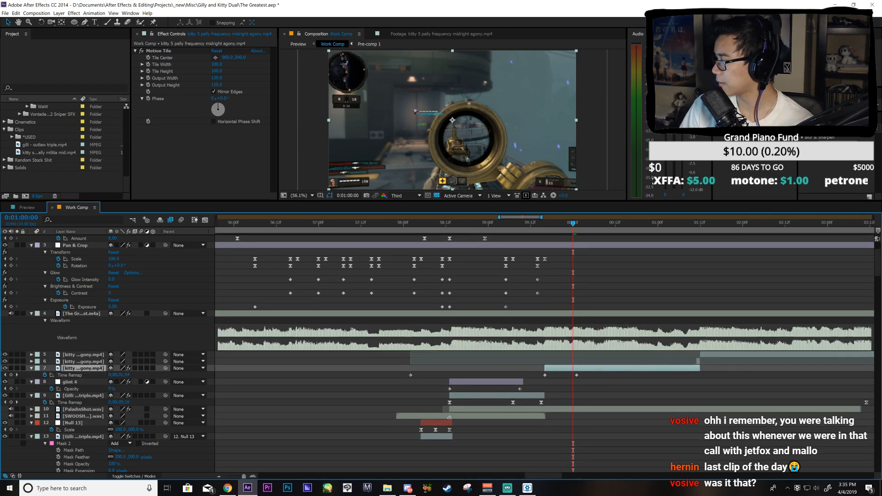
key(alt+Tab)
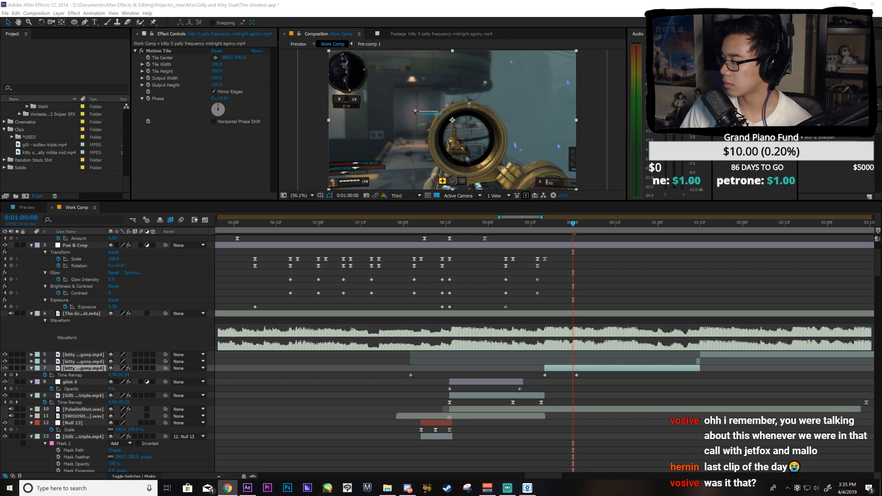
key(alt+Tab)
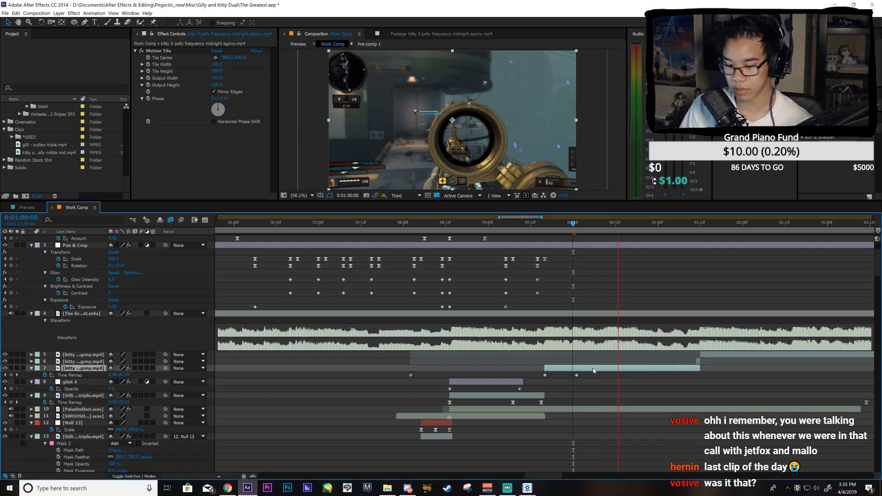
Step: Add a Time Remap keyframe on layer 7 at 0:00:59:21, and listen to the music from 0:01:00:01
key(i)
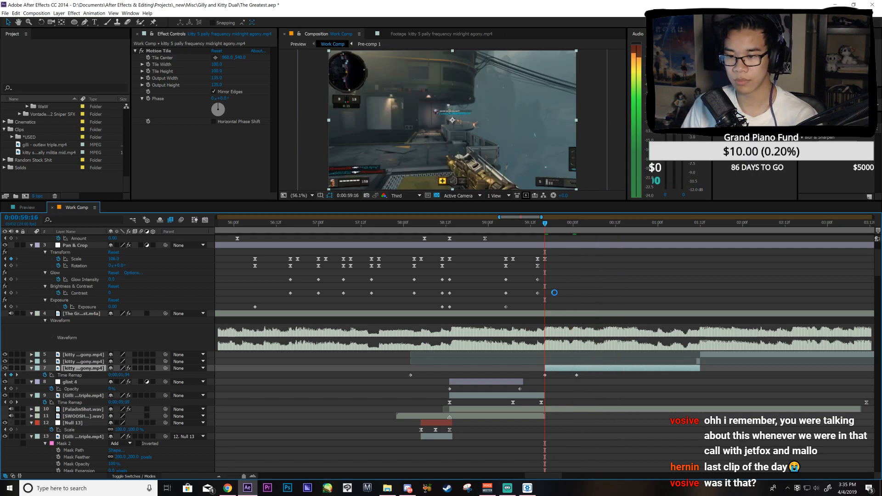
click(562, 224)
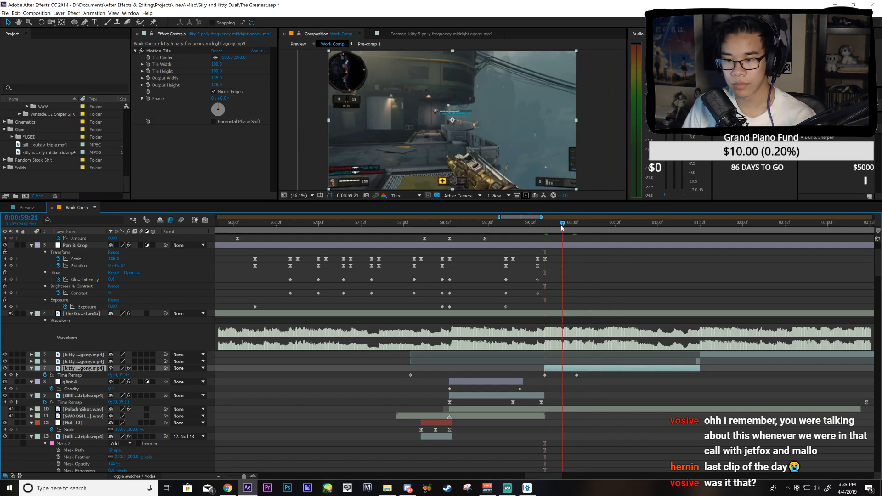
click(11, 375)
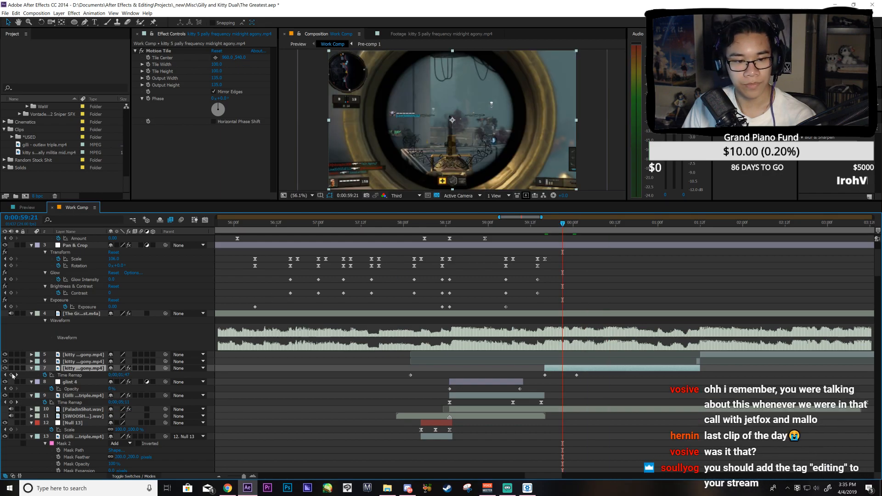
drag(547, 234, 573, 291)
key(KP_Decimal)
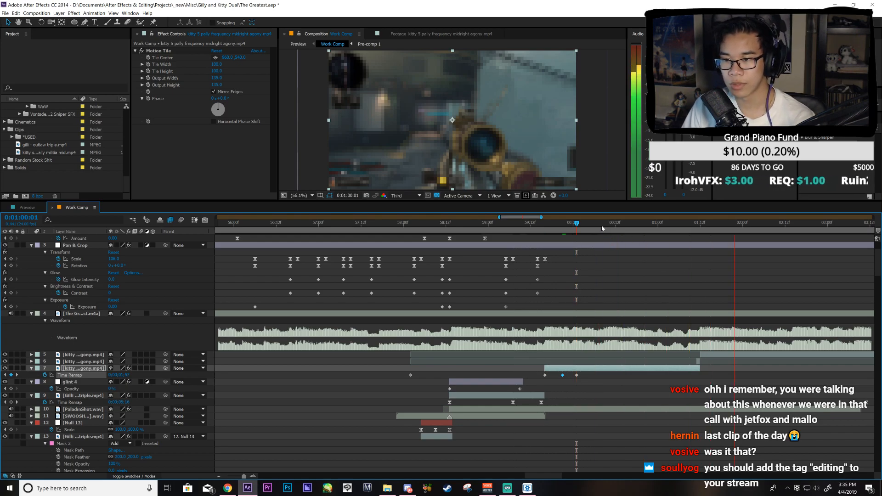
Step: Locate the following beat by ear, and add a Time Remap keyframe on layer 7 at 0:01:00:09
click(602, 227)
key(KP_Decimal)
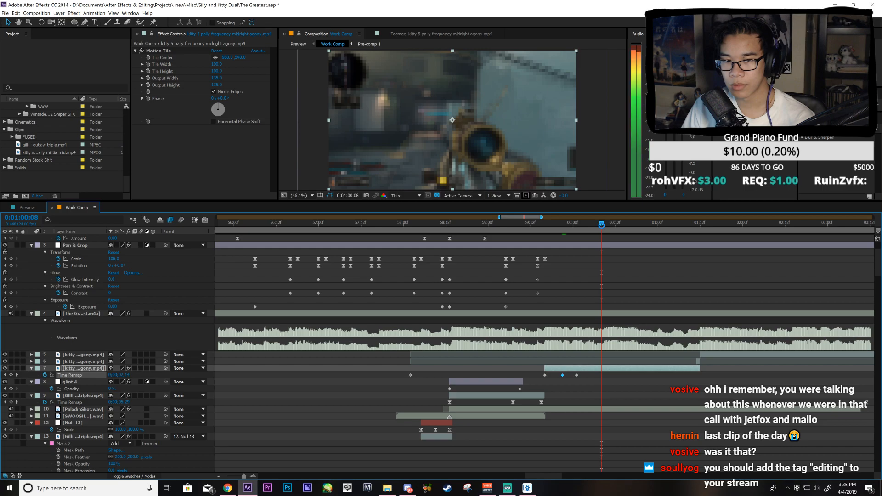
key(KP_Decimal)
key(Page_Down)
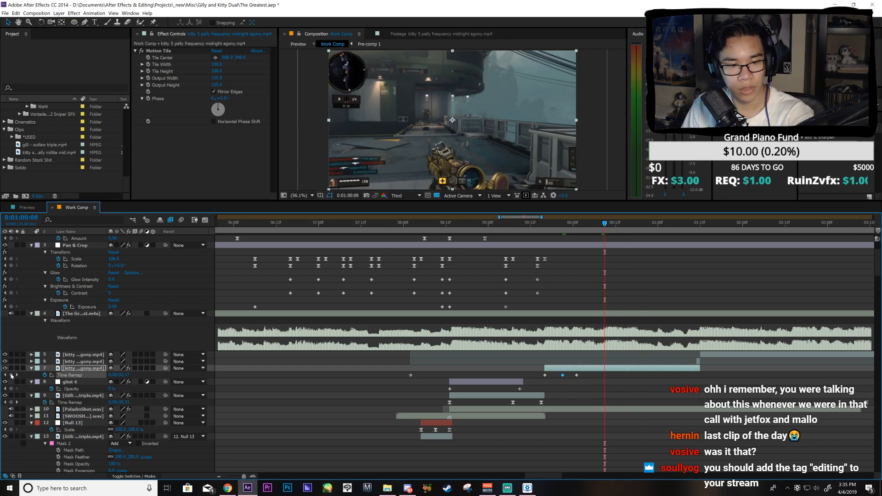
key(KP_Decimal)
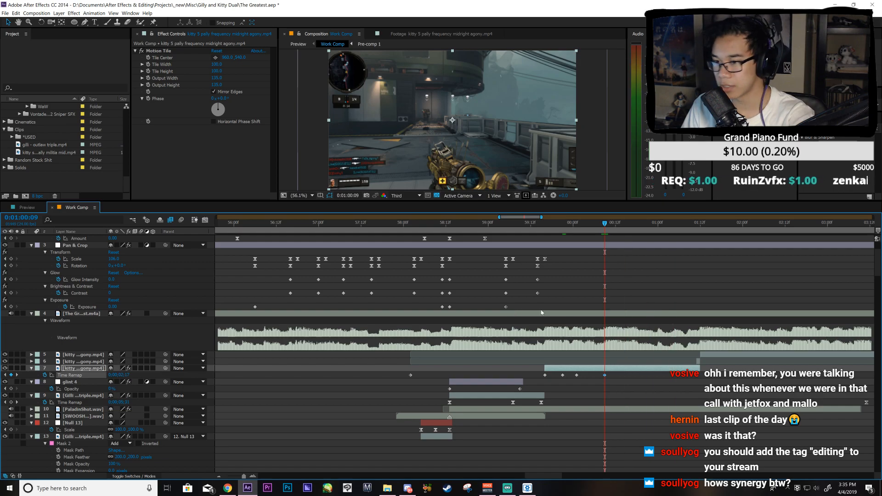
Step: Add Time Remap keyframes on layer 7 at 0:01:00:16 and 0:01:01:04 to match the music
click(631, 224)
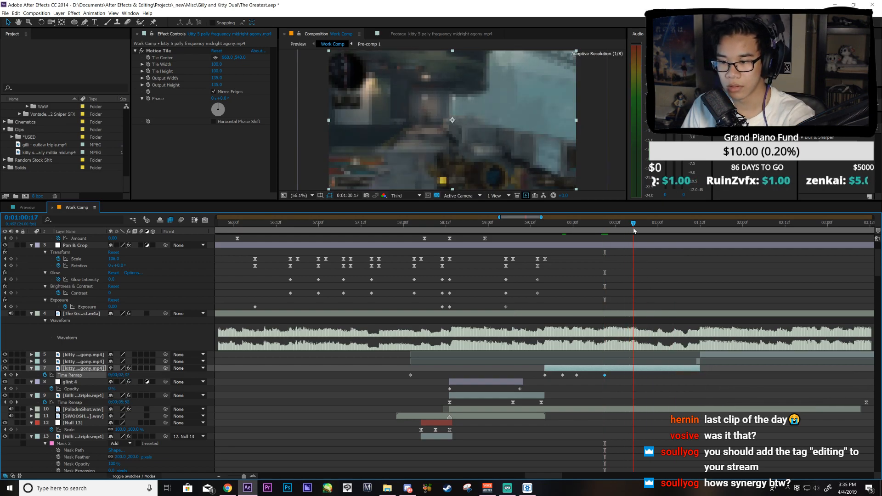
key(Page_Up)
click(12, 375)
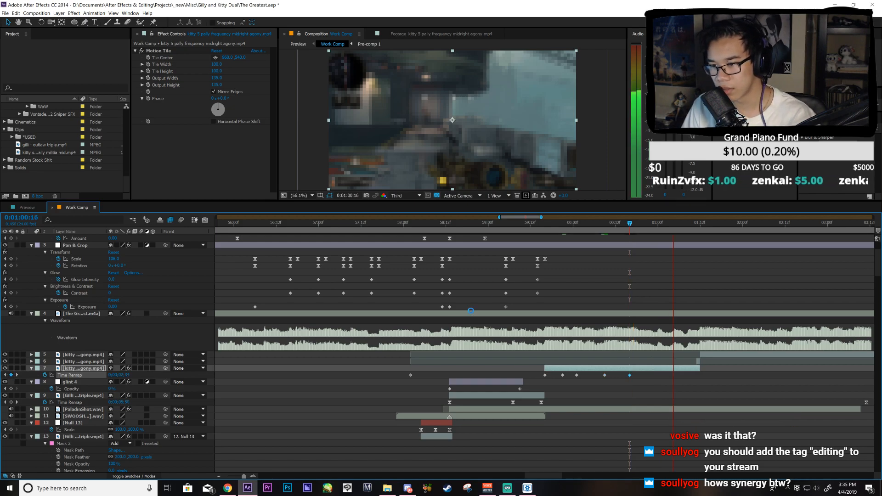
drag(663, 226, 672, 225)
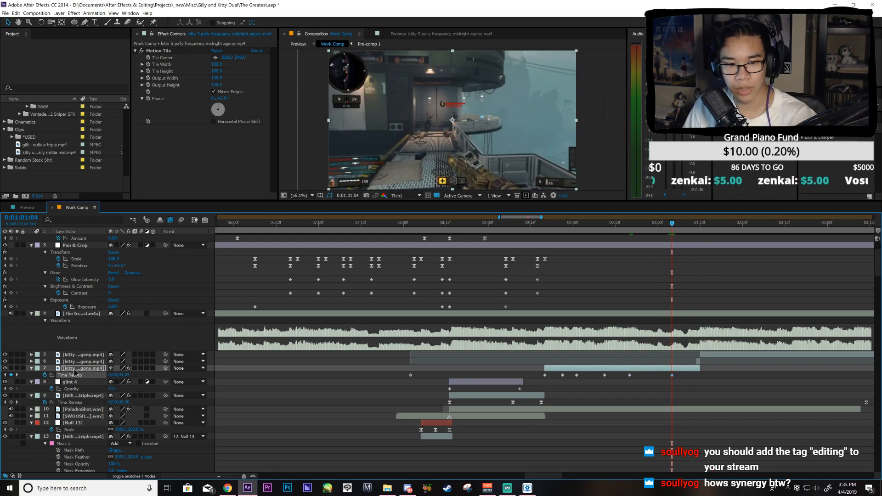
Step: Add a closing Time Remap keyframe at 0:01:01:11, and apply Easy Ease to all of layer 7's Time Remap keyframes
click(205, 221)
key(ctrl+s)
click(206, 221)
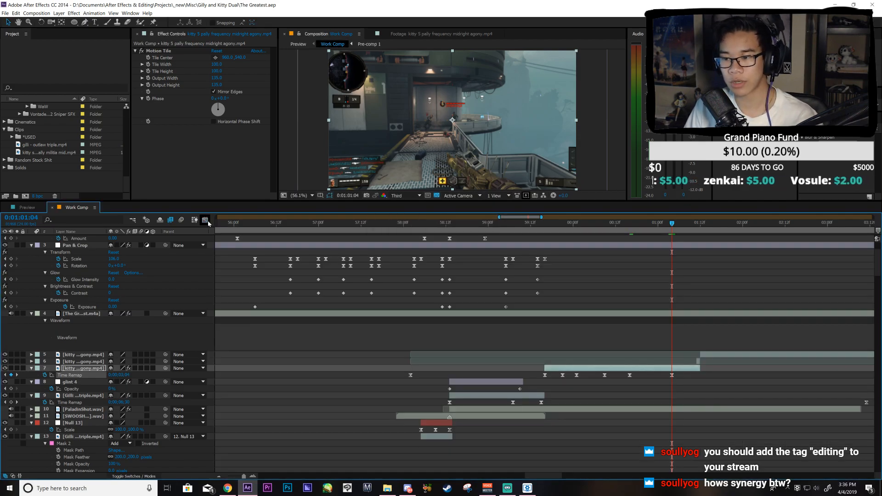
key(o)
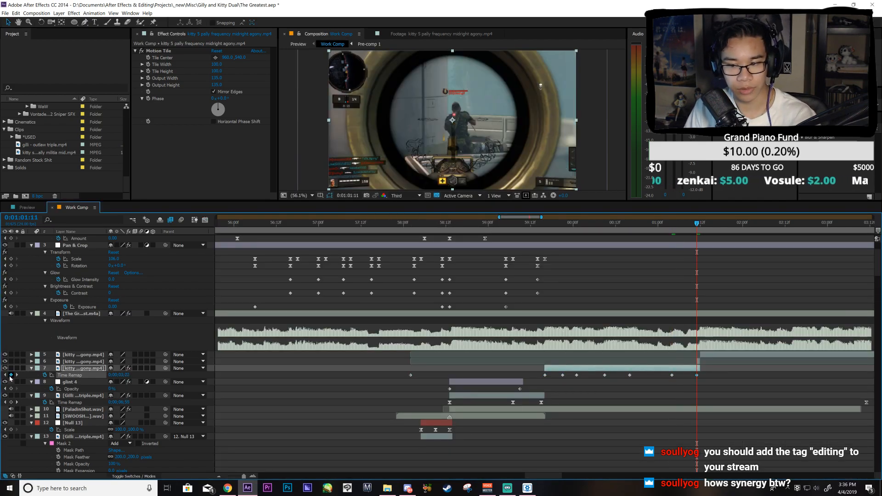
key(KP_0)
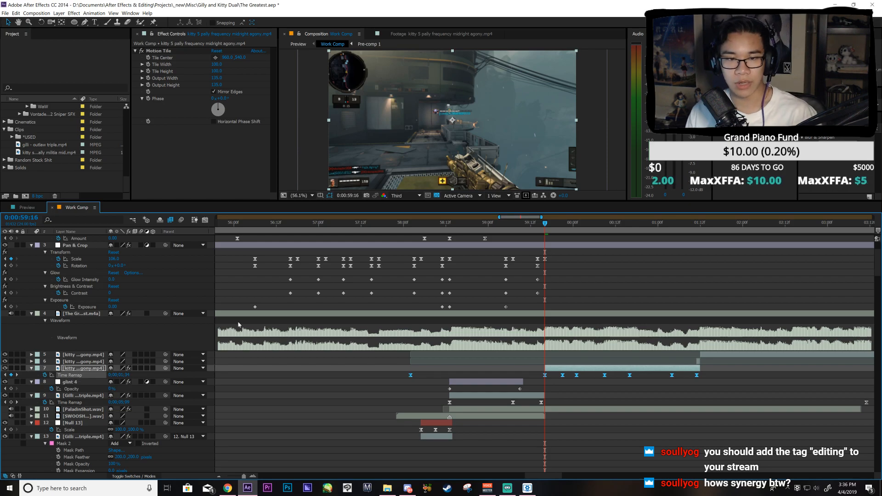
key(equal)
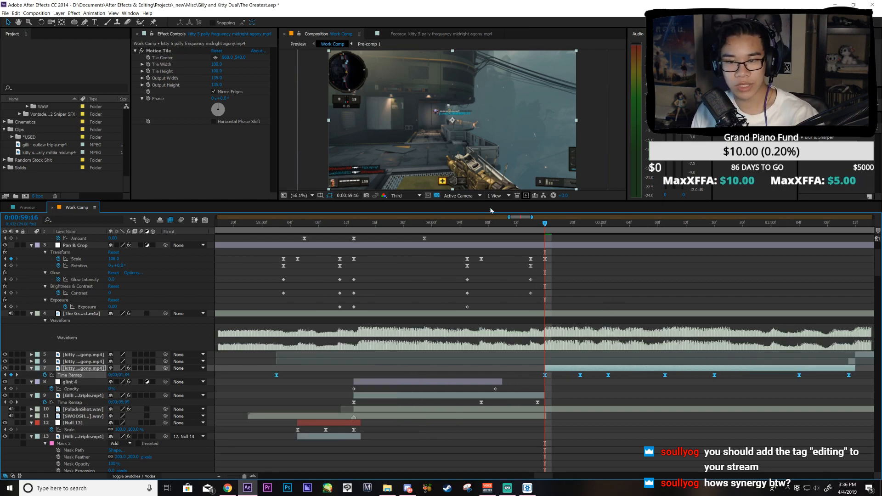
drag(524, 219, 530, 219)
key(ctrl+s)
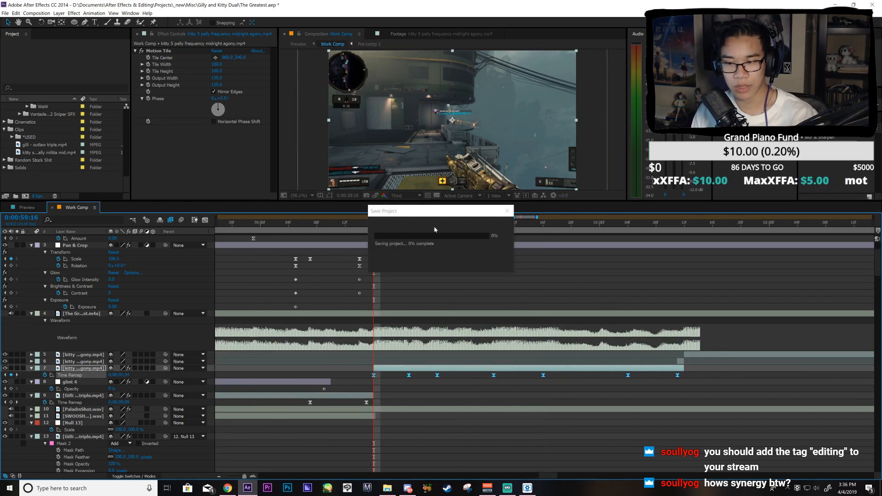
Step: Steepen layer 7's Time Remap graph handles around the keyframes at 0:00:59:16 and 0:00:59:21 and going into 0:01:00:01
click(204, 219)
drag(350, 321, 383, 394)
key(equal)
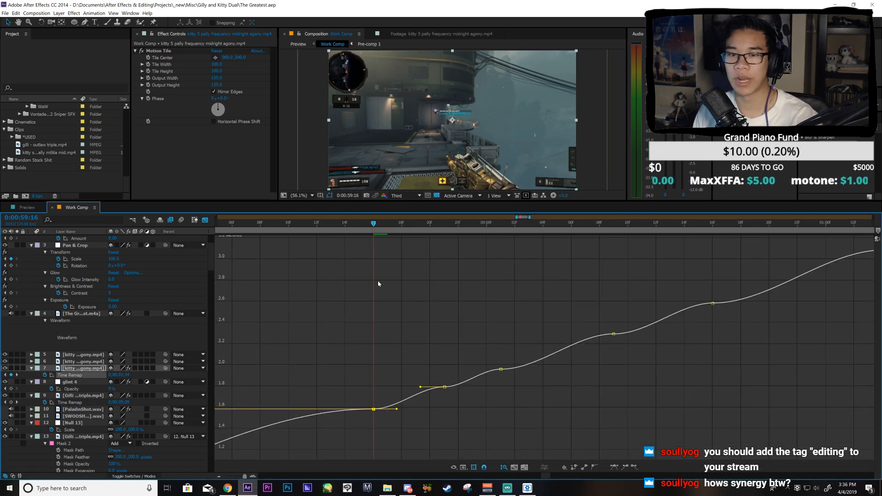
drag(526, 219, 528, 222)
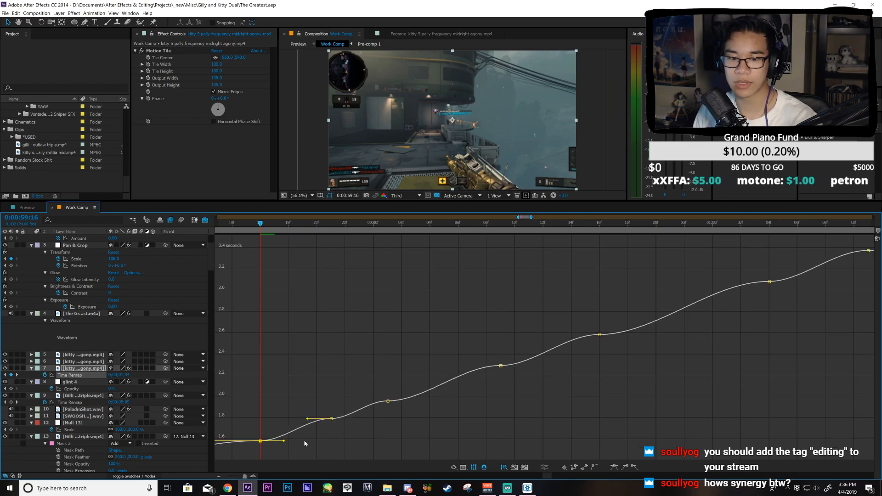
drag(284, 441, 326, 434)
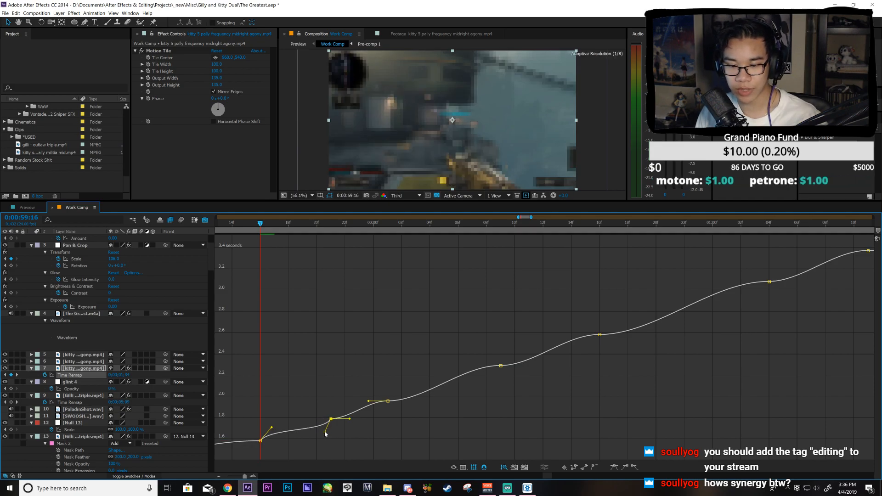
drag(350, 419, 338, 413)
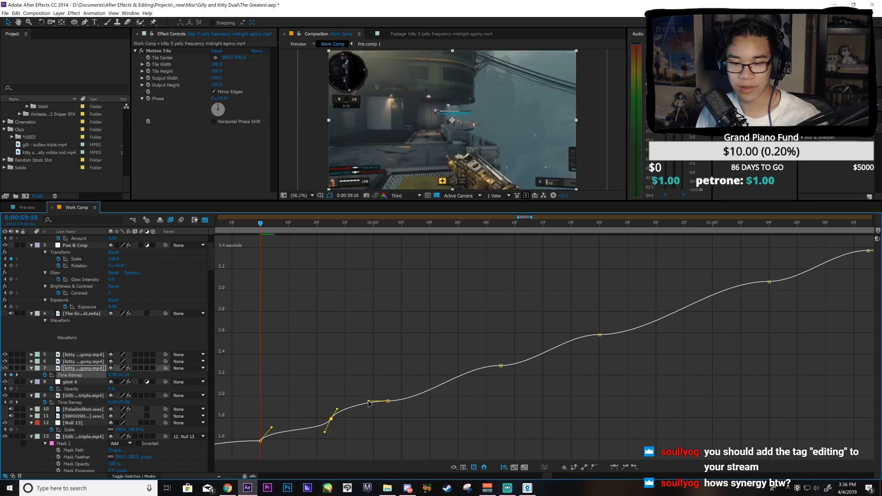
drag(368, 401, 383, 410)
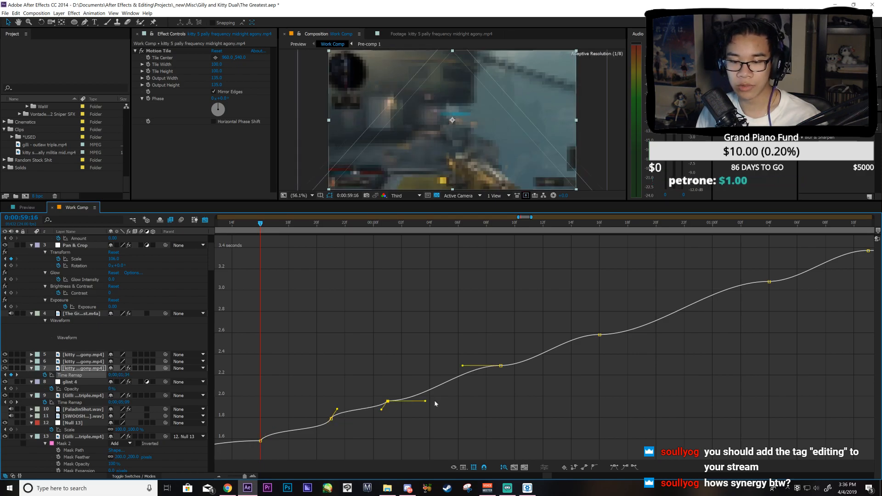
Step: Steepen the Time Remap handles leaving 0:01:00:01, on both sides of 0:01:00:09, and going into 0:01:00:16
drag(424, 400, 400, 386)
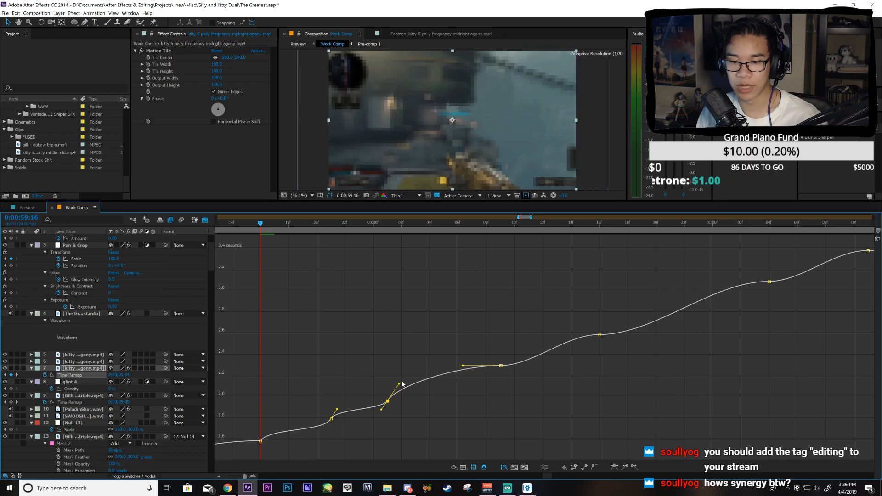
drag(463, 366, 489, 386)
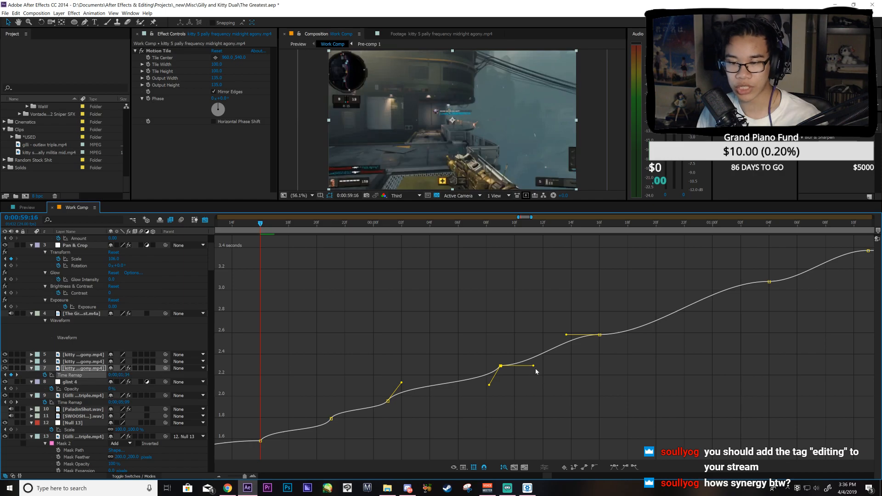
drag(533, 366, 510, 351)
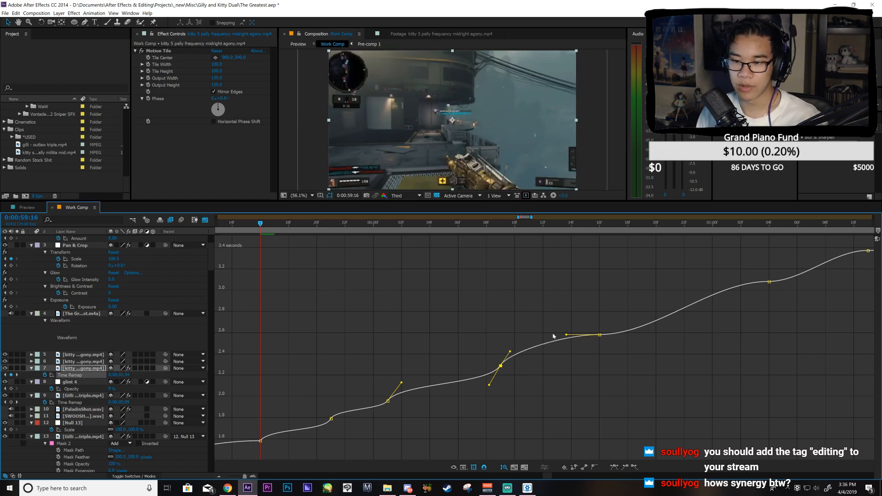
drag(566, 334, 647, 363)
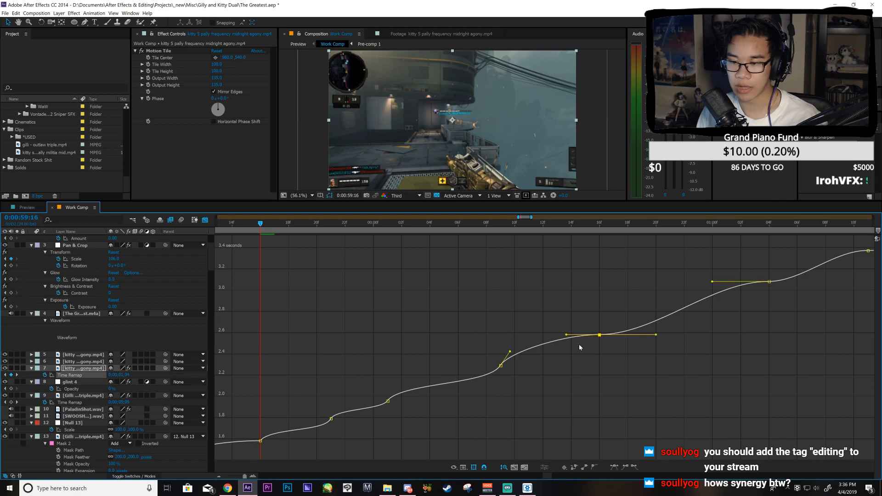
drag(566, 334, 606, 353)
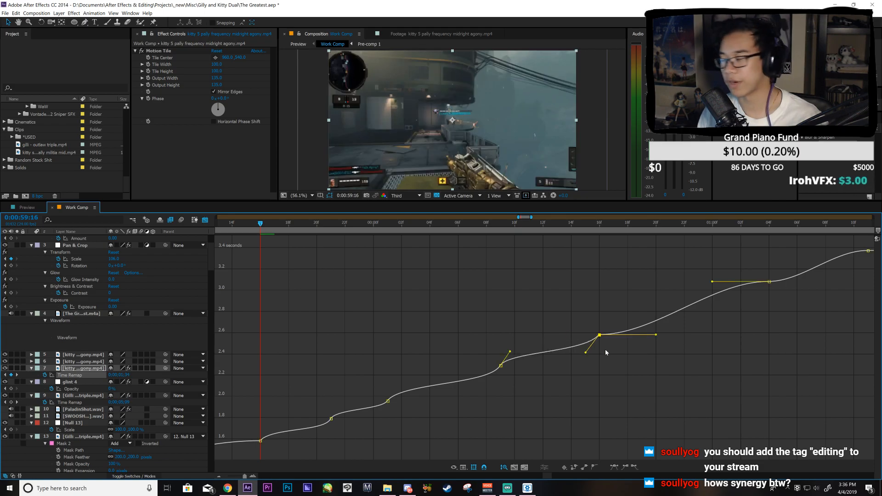
Step: Steepen the Time Remap handles leaving 0:01:00:16, on both sides of 0:01:01:04, and going into the closing keyframe at 0:01:01:11
click(653, 349)
drag(650, 350, 576, 302)
drag(656, 335, 626, 305)
click(713, 282)
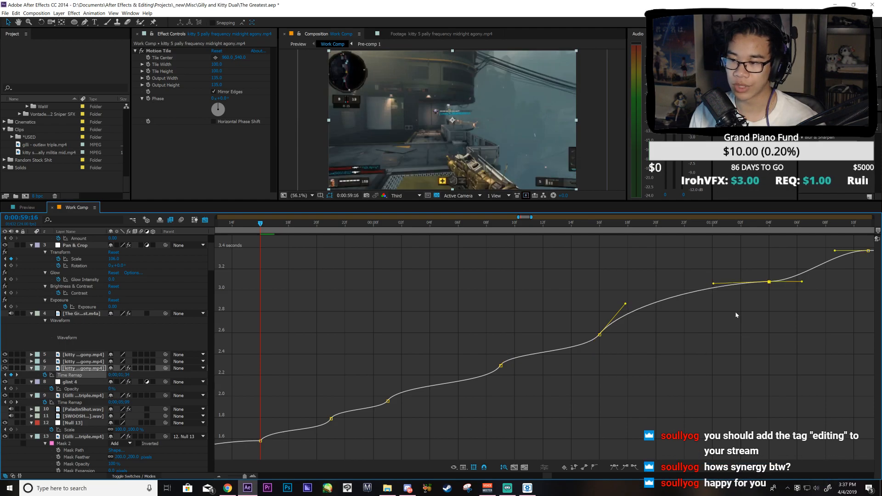
drag(713, 284, 747, 317)
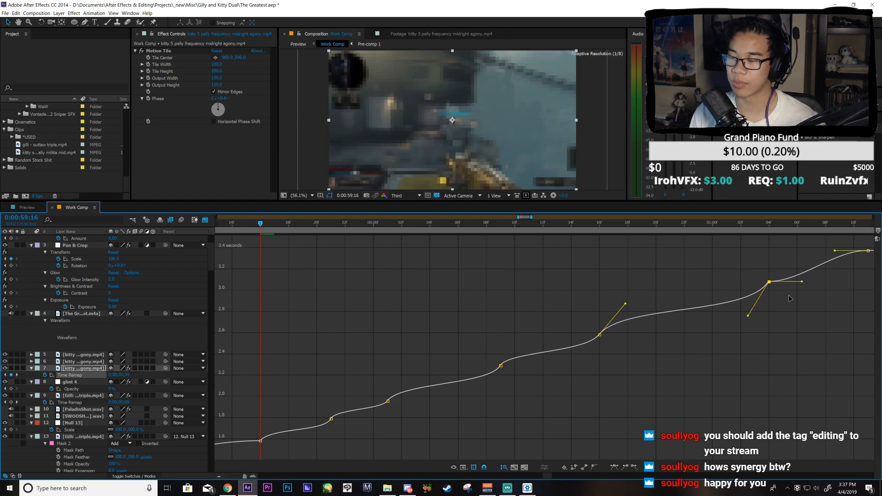
drag(802, 282, 781, 268)
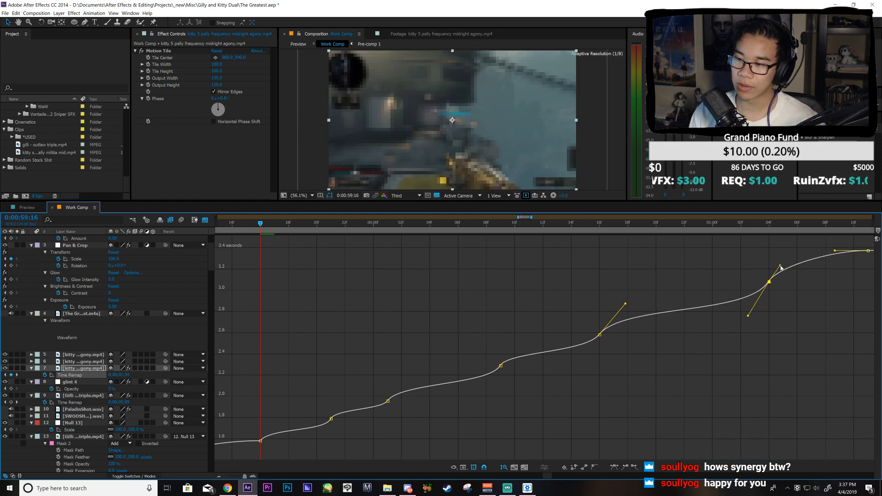
drag(834, 254, 858, 271)
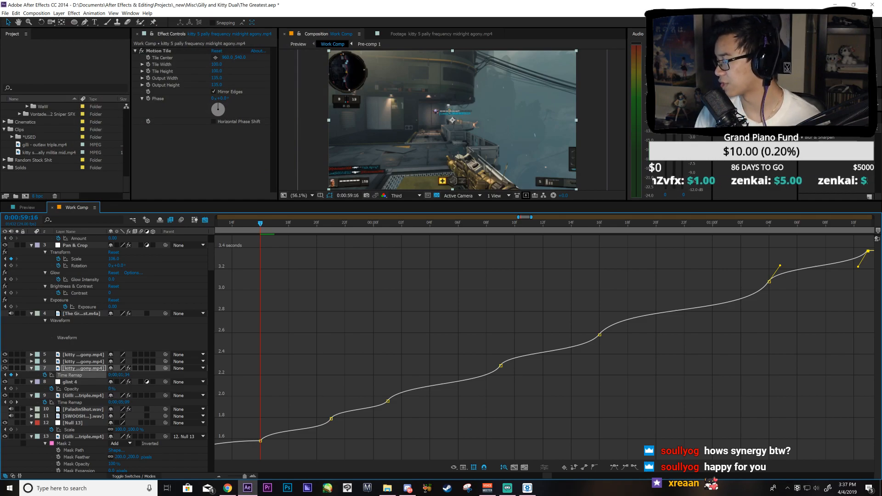
Step: Scrub through the retimed section, and fine-tune the Time Remap handles at the 0:01:01:04 and 0:01:01:11 keyframes
drag(267, 230, 840, 400)
key(minus)
key(shift+F3)
key(minus)
click(822, 224)
drag(830, 236, 742, 251)
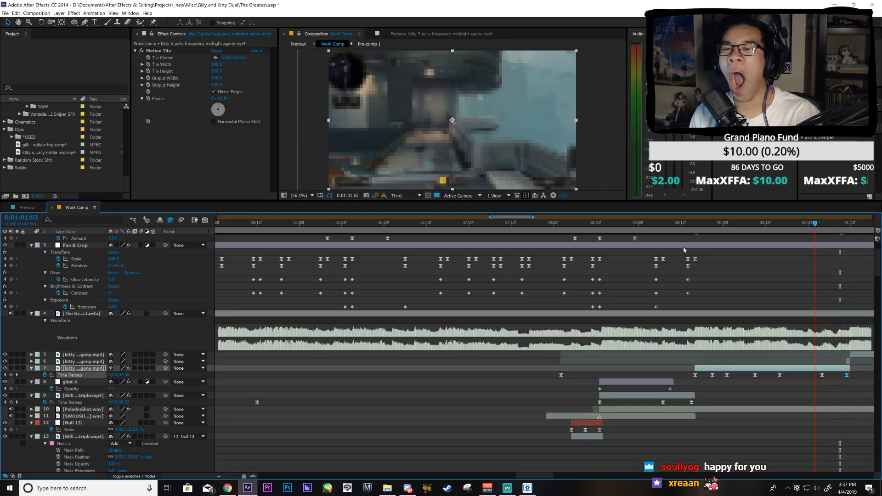
key(shift+F3)
key(equal)
drag(526, 218, 537, 219)
key(equal)
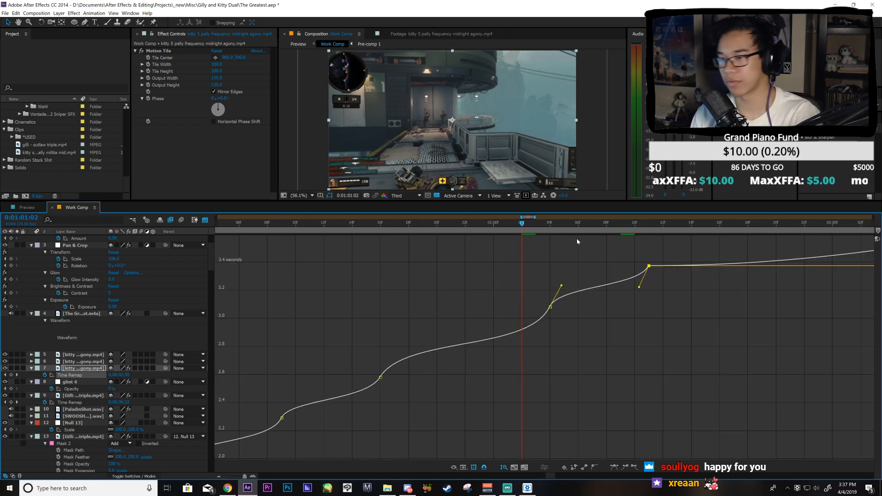
drag(561, 286, 560, 288)
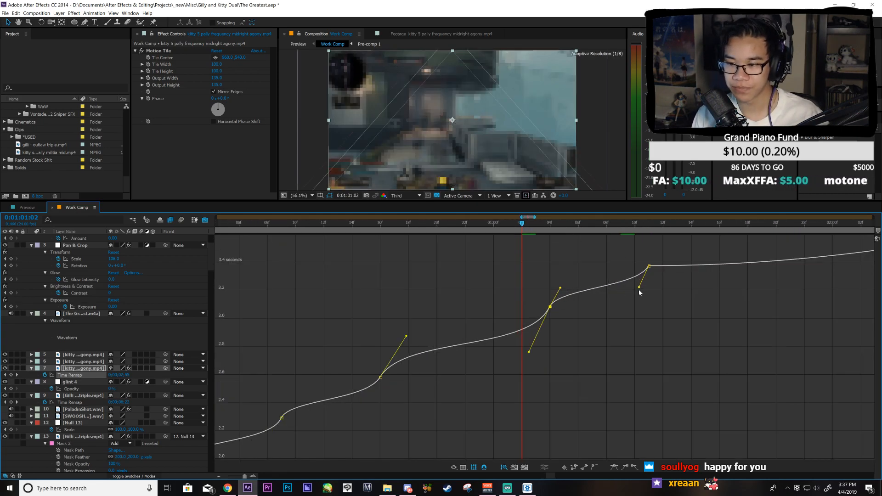
drag(639, 288, 639, 294)
Step: Scrub to 0:01:01:12, select the following clip segment on layer 5 in the layer bar view, and save the project
drag(551, 227, 663, 299)
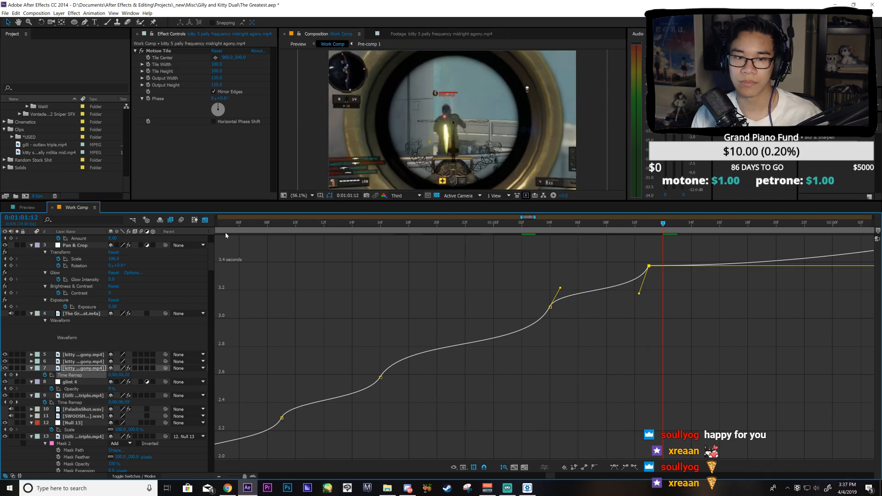
click(205, 221)
key(minus)
key(minus)
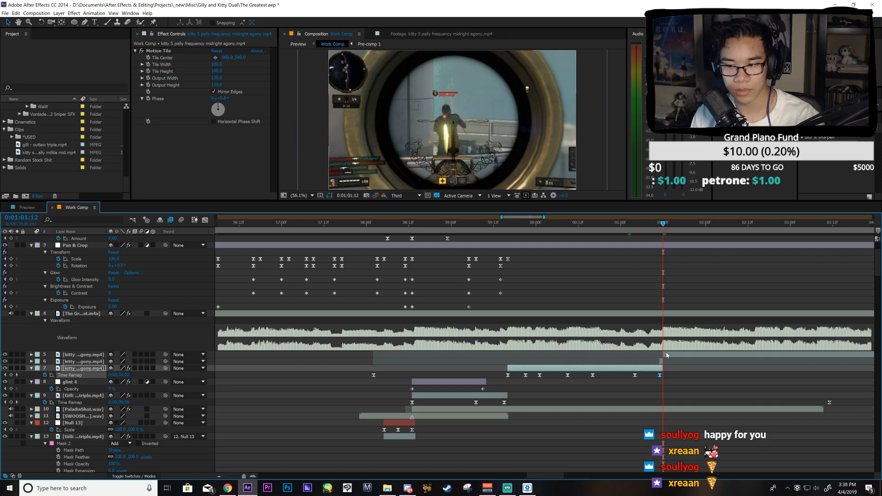
click(667, 354)
key(ctrl+s)
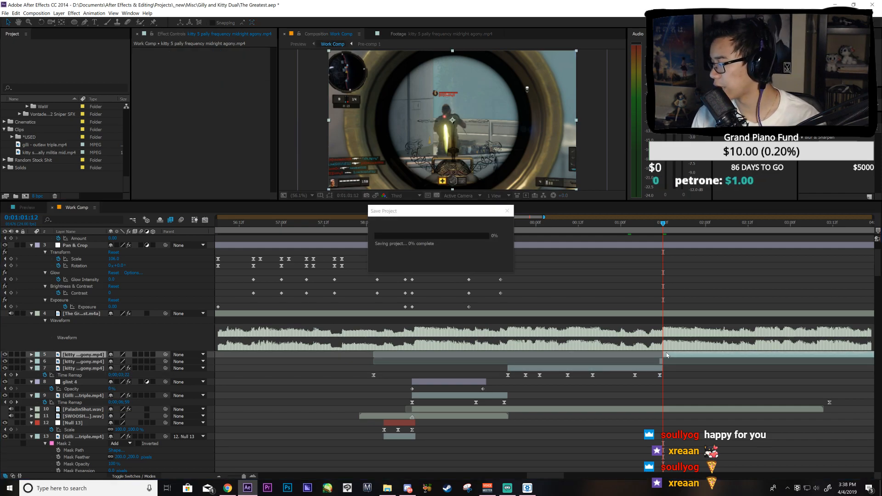
Step: Split the layer 5 clip at four successive points while scrubbing its footage in the Layer viewer, and close the Layer and Footage viewers
double_click(666, 355)
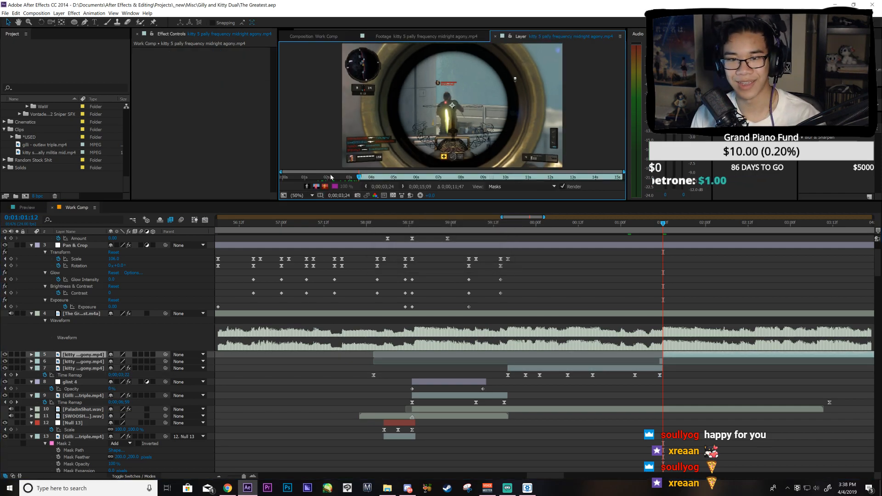
drag(282, 171, 350, 172)
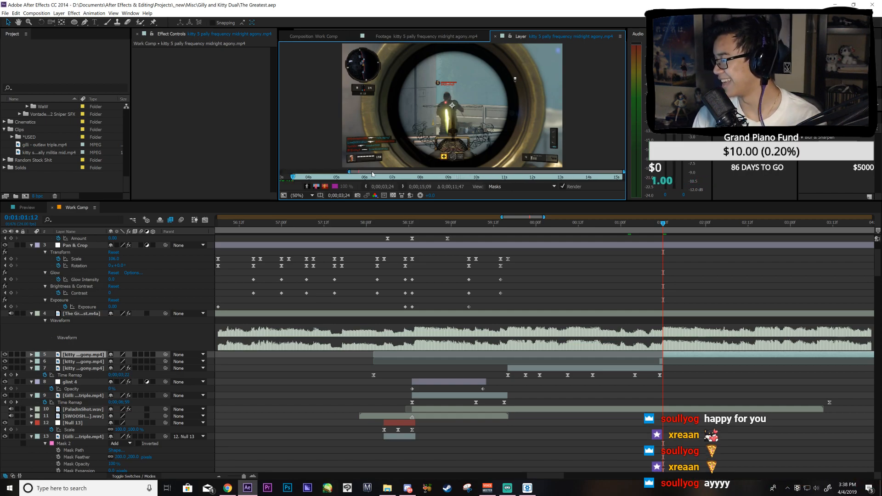
drag(298, 177, 598, 183)
key(ctrl+shift+d)
key(ctrl+shift+d)
key(ctrl+shift+d)
key(ctrl+shift+d)
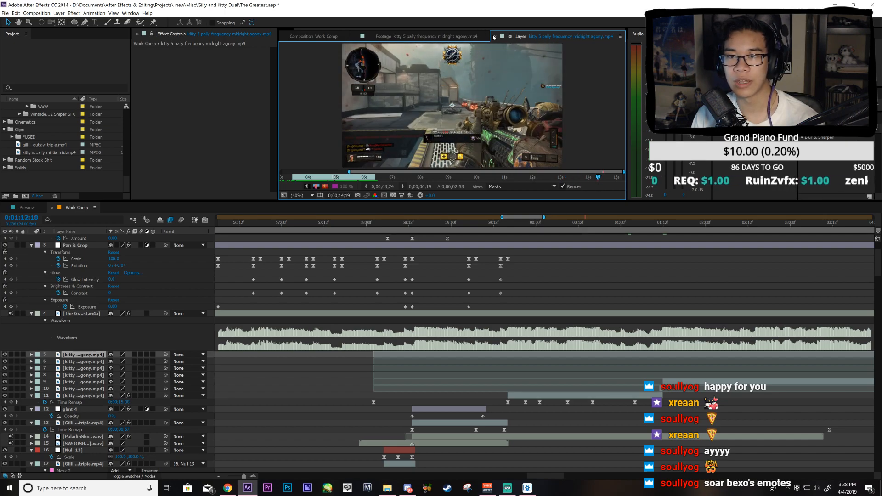
click(494, 38)
click(368, 37)
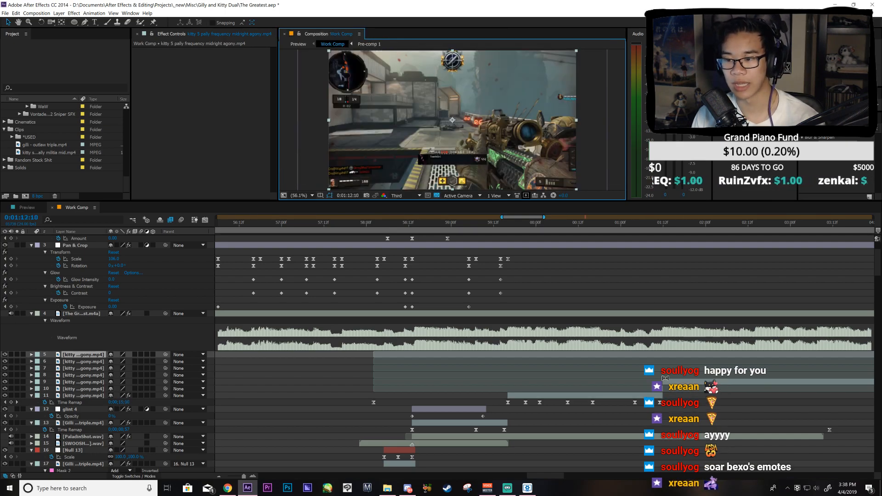
Step: Go to the in point of the layer 9 clip segment at 0:01:01:12, and save the project
click(667, 381)
key(i)
key(ctrl+s)
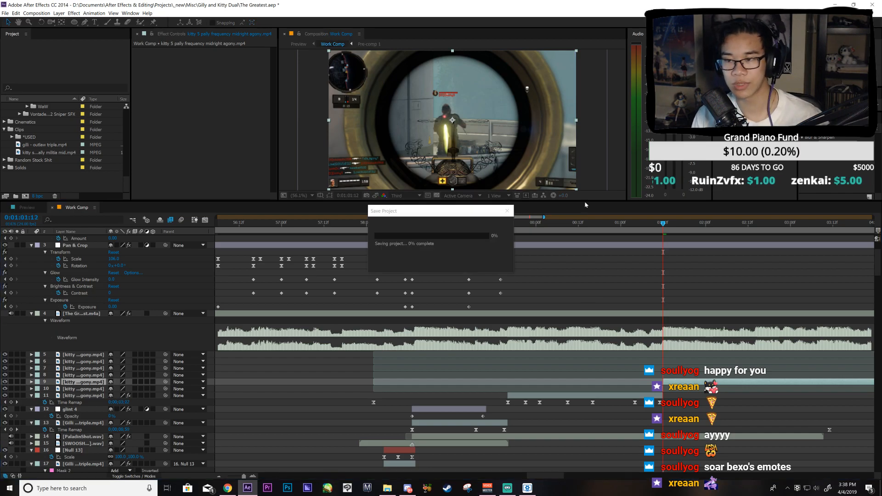
Step: Listen to the music from 0:01:01:12 to locate the beat, and try splitting layer 9 at 0:01:02:14
drag(531, 217, 536, 217)
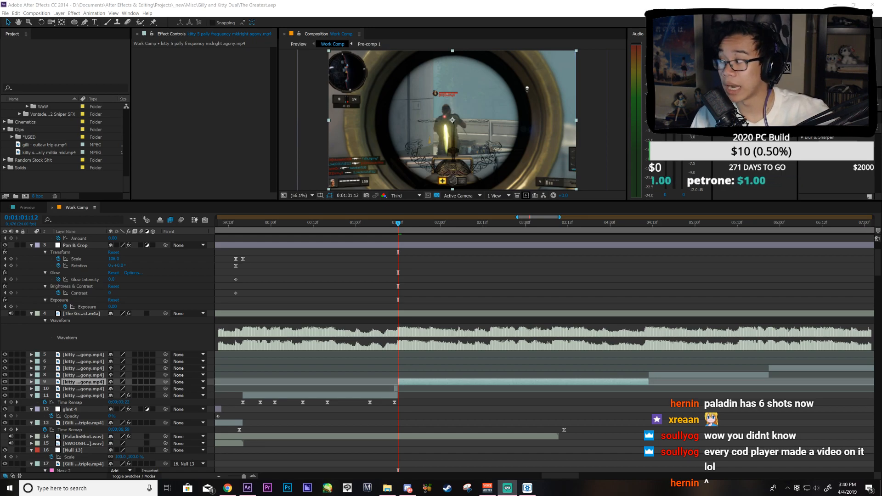
click(493, 388)
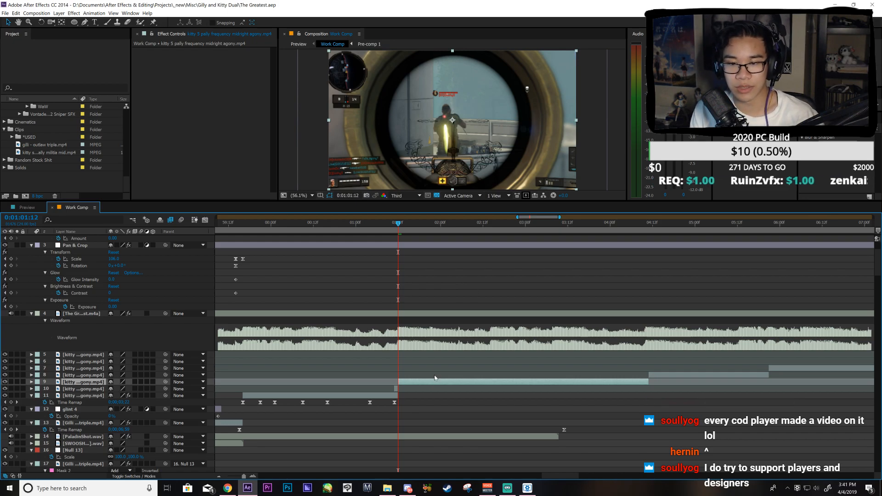
scroll(497, 282, left, 5)
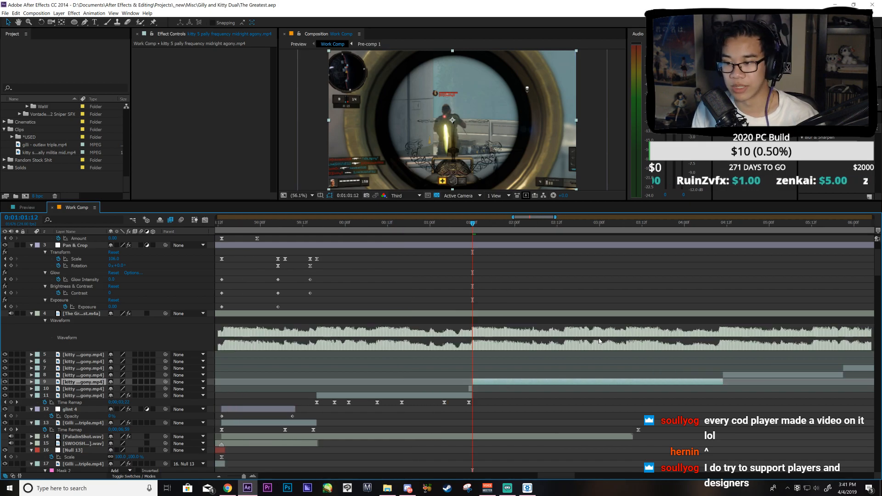
key(space)
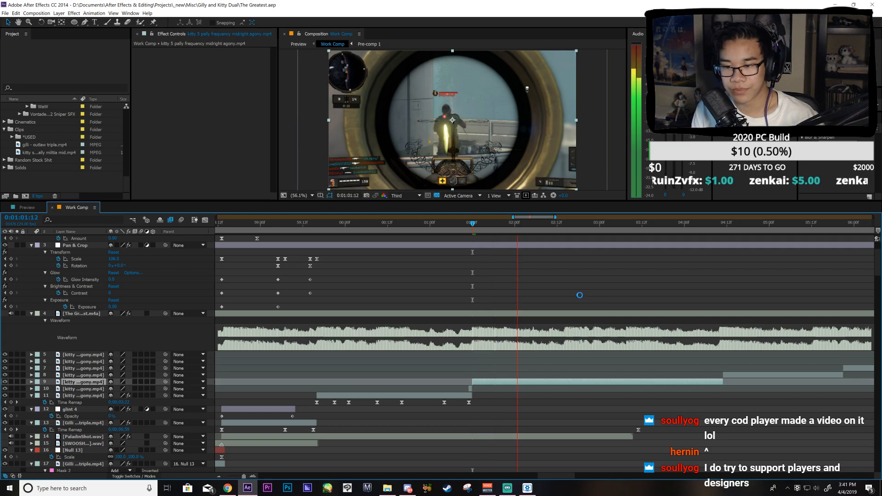
key(space)
key(space)
drag(483, 224, 581, 233)
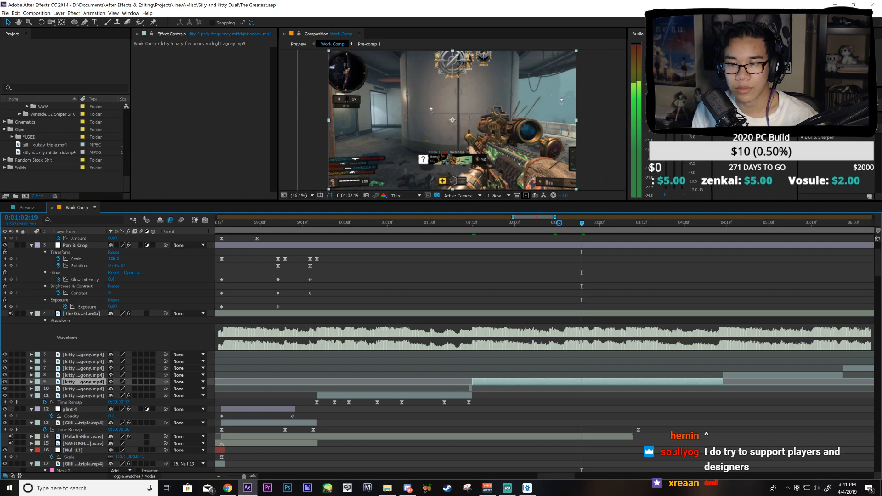
click(563, 226)
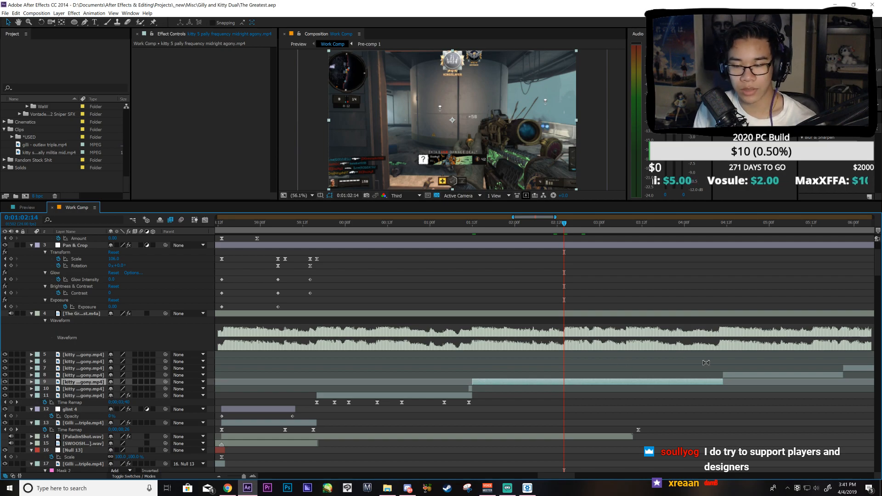
key(ctrl+shift+d)
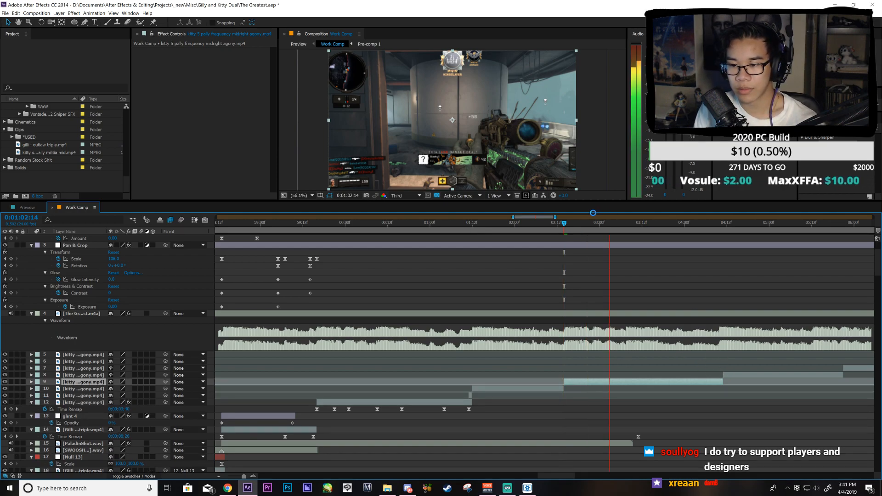
key(ctrl+z)
Step: Undo the layer 9 split and listen to the music between 0:01:02:18 and 0:01:02:22 to locate the beat
click(579, 225)
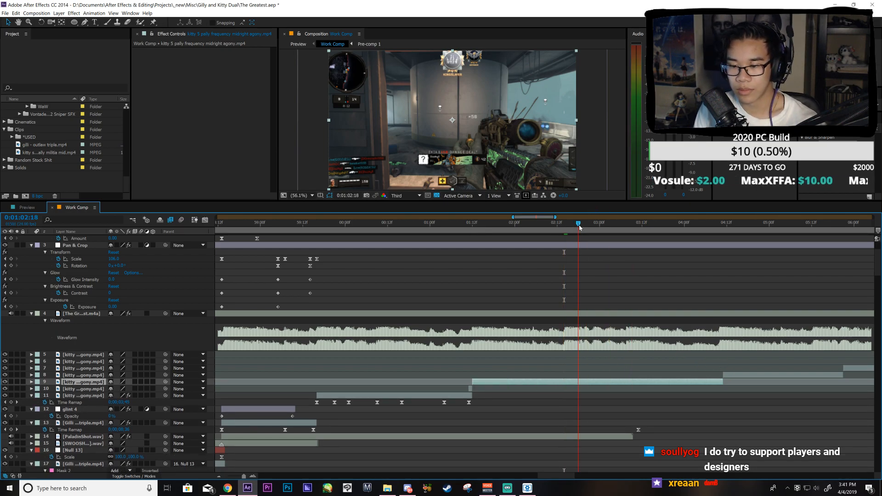
key(Page_Down)
key(Page_Down)
key(KP_Decimal)
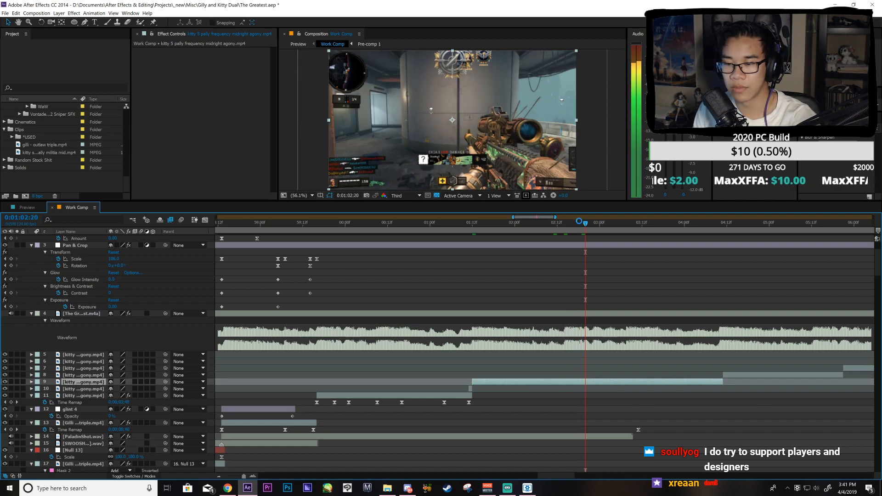
key(Page_Down)
key(Page_Down)
key(KP_Decimal)
key(KP_Decimal)
Step: Split layer 9 at 0:01:02:22 and move the second part and the segments on layers 5–8 earlier, so layer 8 starts at 0:01:02:22
click(731, 374)
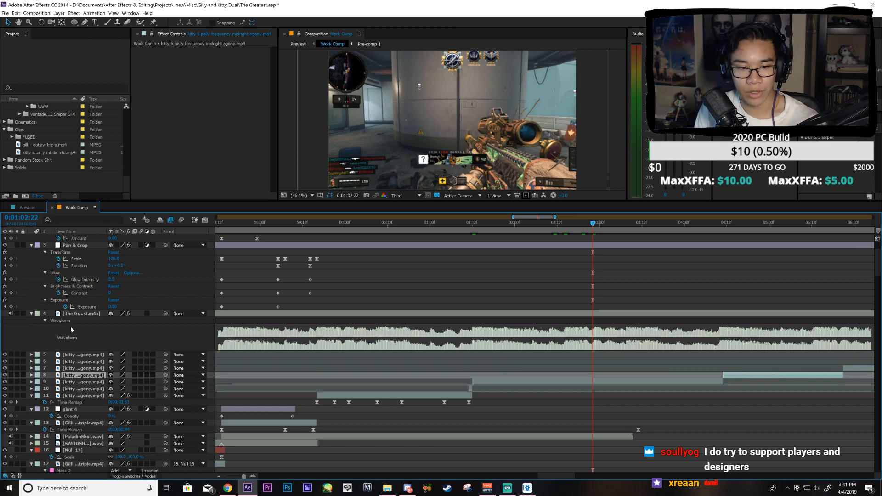
key(ctrl+Down)
key(ctrl+shift+d)
shift+click(848, 355)
drag(742, 376, 612, 374)
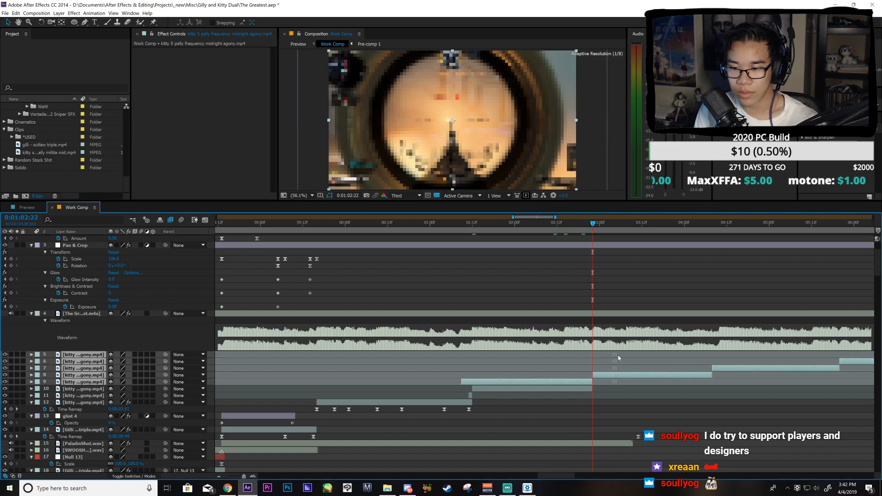
Step: Listen to the music from 0:01:01:12 and again from 0:01:02:05 to check the beats up to 0:01:02:14
click(473, 229)
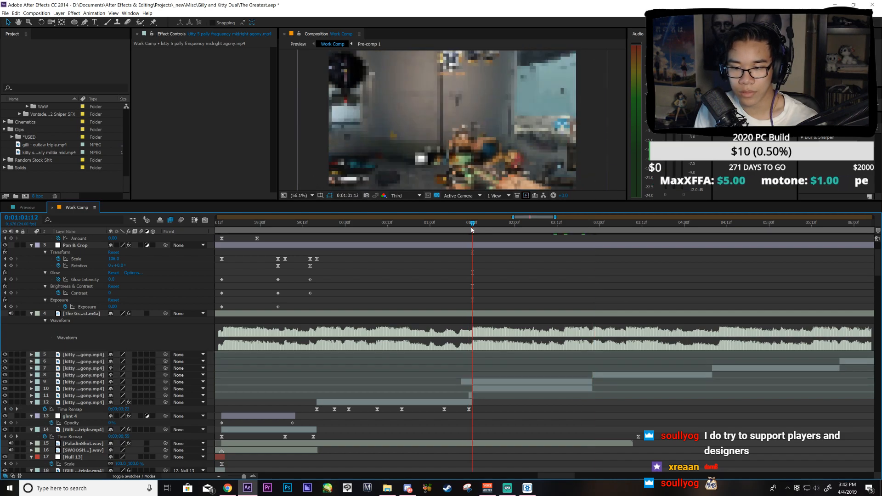
key(KP_Decimal)
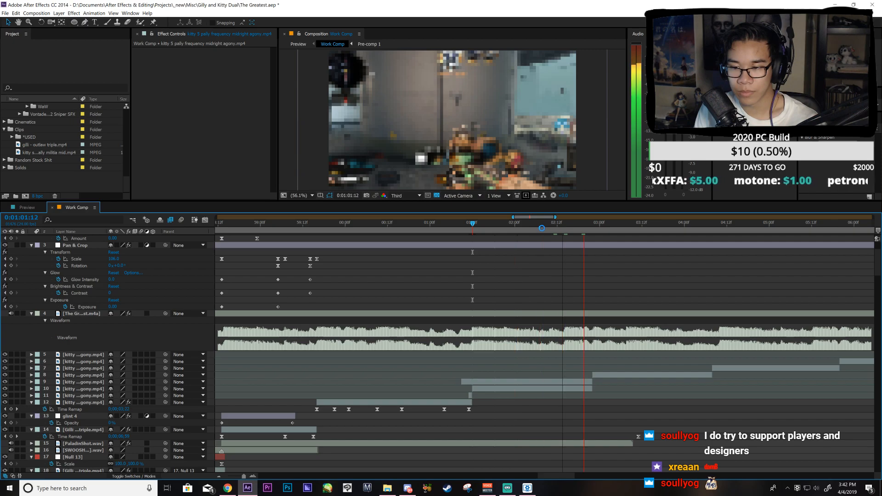
key(KP_Decimal)
click(537, 228)
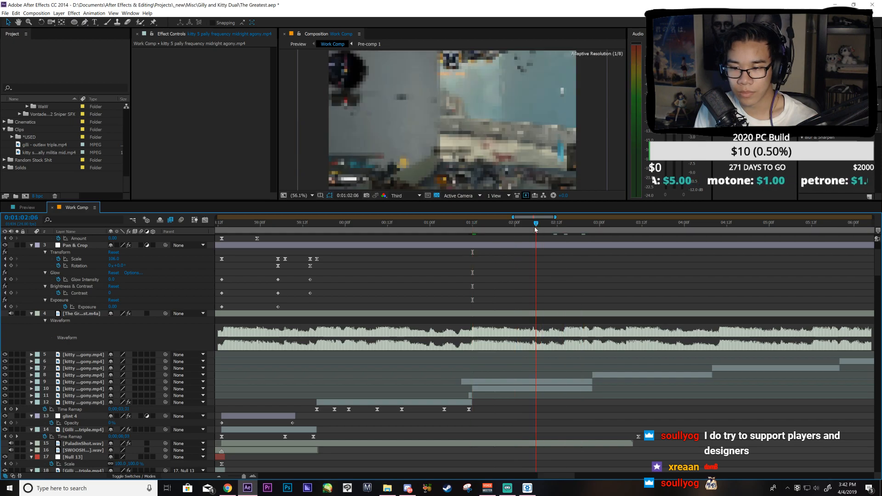
click(533, 229)
key(KP_Decimal)
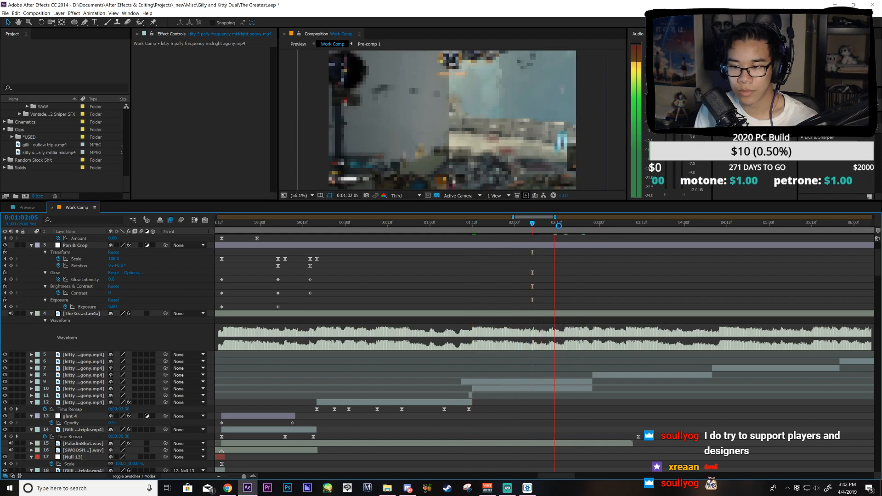
click(564, 225)
Step: Trim the start of the layer 9 clip segment to 0:01:02:05 and save the project
click(564, 378)
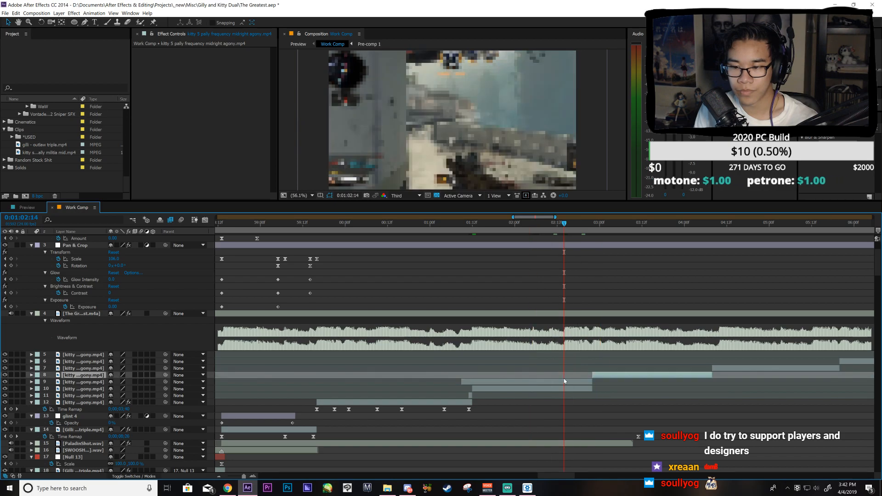
key(ctrl+z)
key(ctrl+shift+z)
click(532, 228)
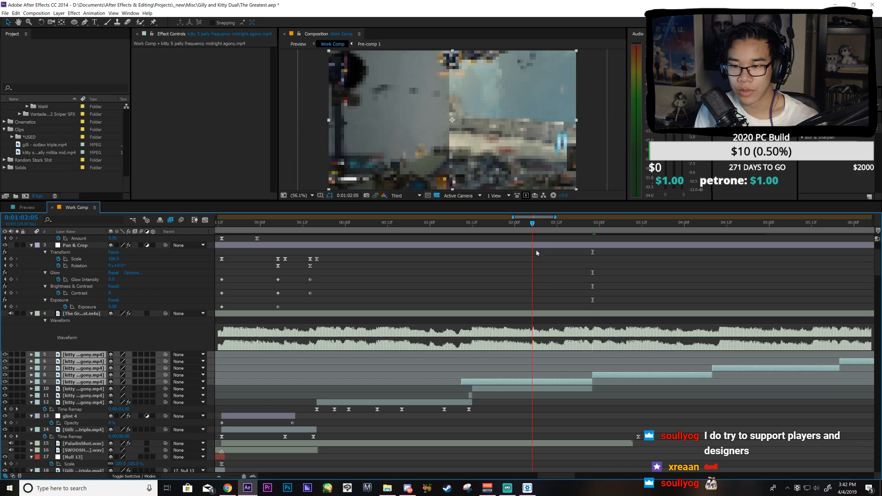
click(573, 382)
key(alt+bracketleft)
key(ctrl+s)
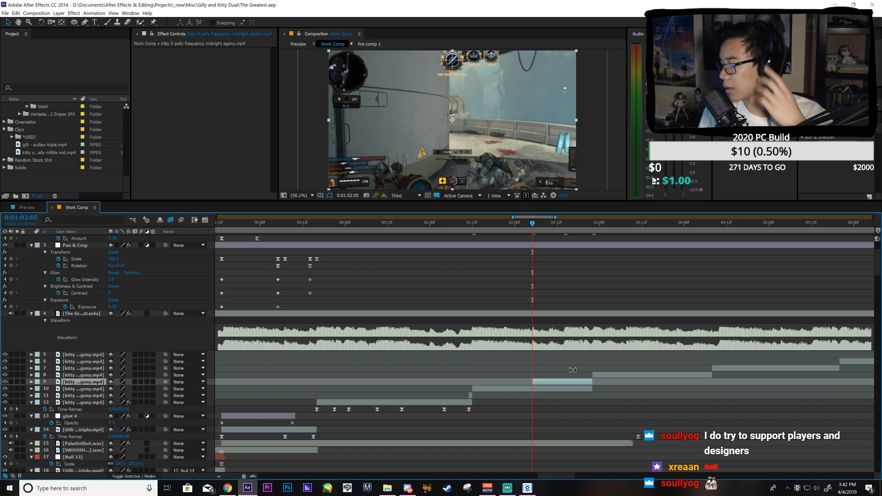
Step: Preview the audio from 0:01:02:05, scrub to 0:01:02:22, and select the layer 8 clip segment
key(KP_Decimal)
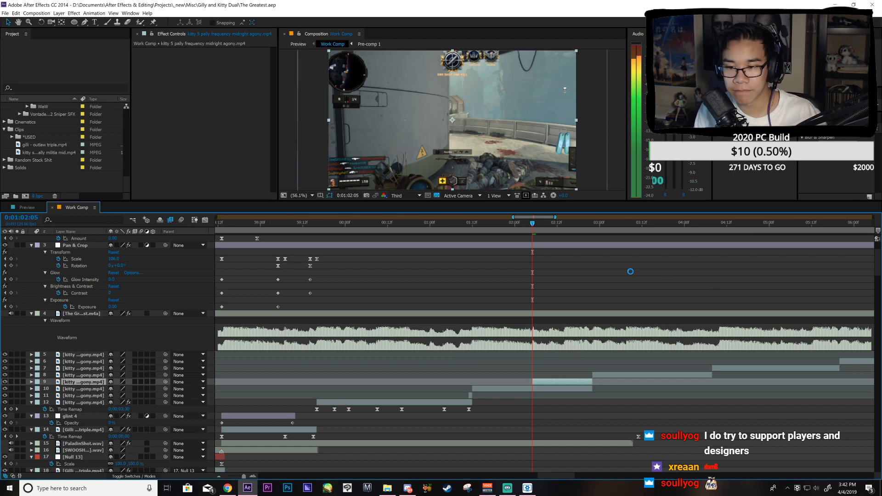
key(space)
drag(567, 261, 592, 265)
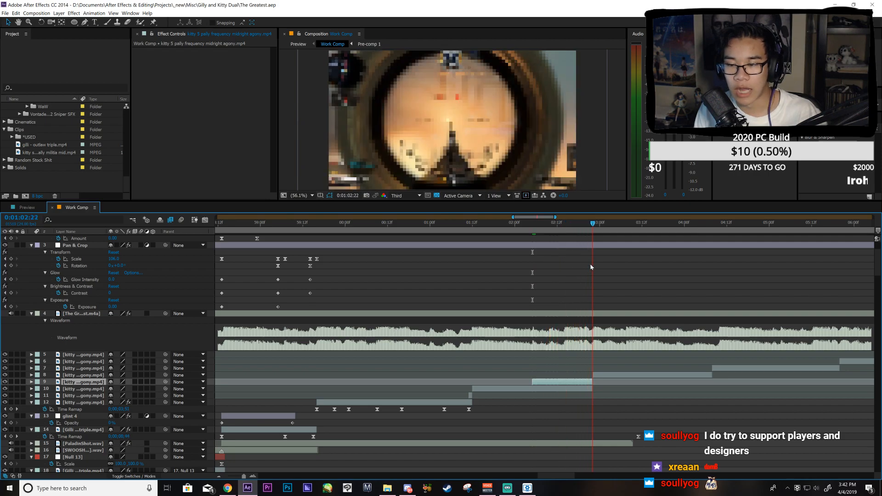
click(612, 375)
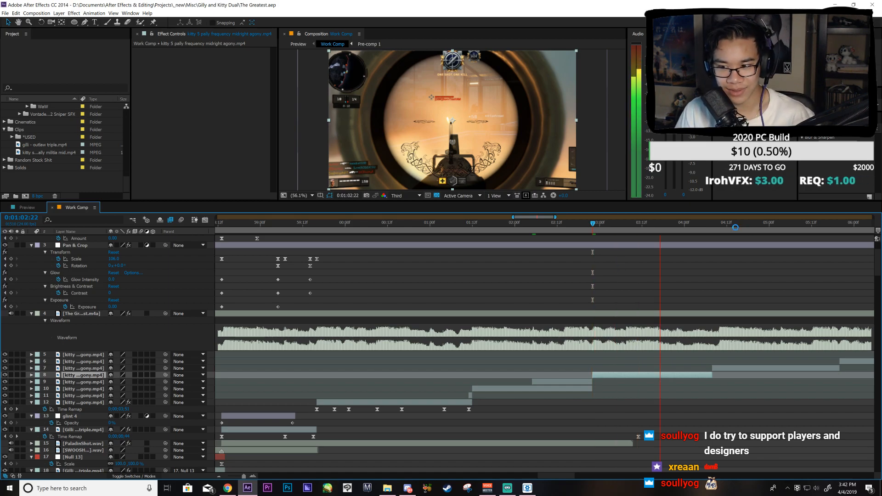
Step: Check the waveform beat at 0:01:04:10 and listen to the music around 0:01:03:05 and 0:01:03:07
click(720, 225)
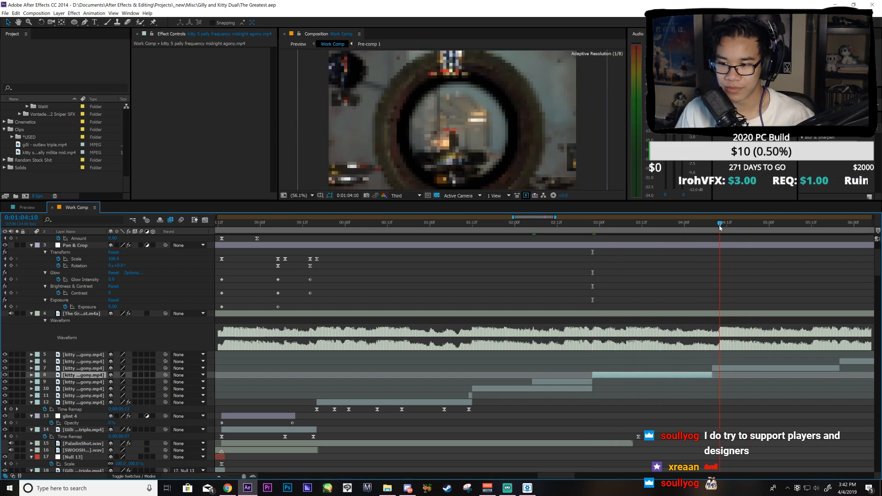
drag(559, 229, 617, 271)
drag(559, 279, 617, 298)
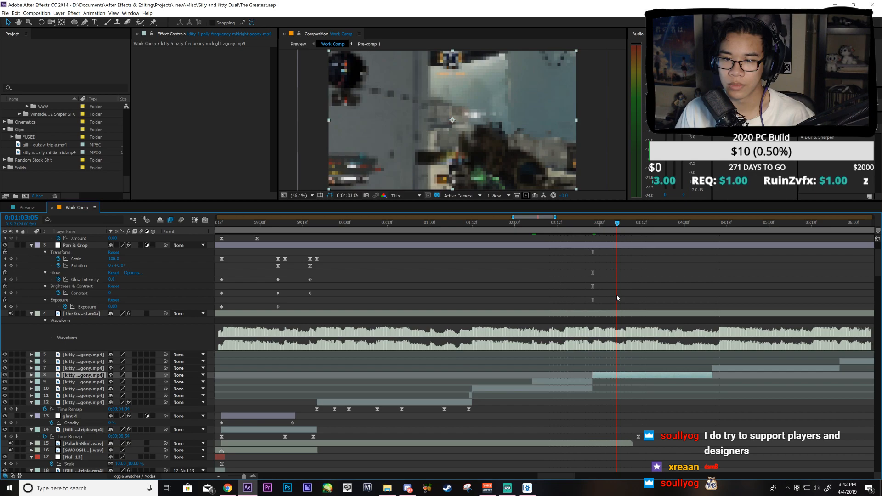
key(KP_Decimal)
key(KP_Decimal)
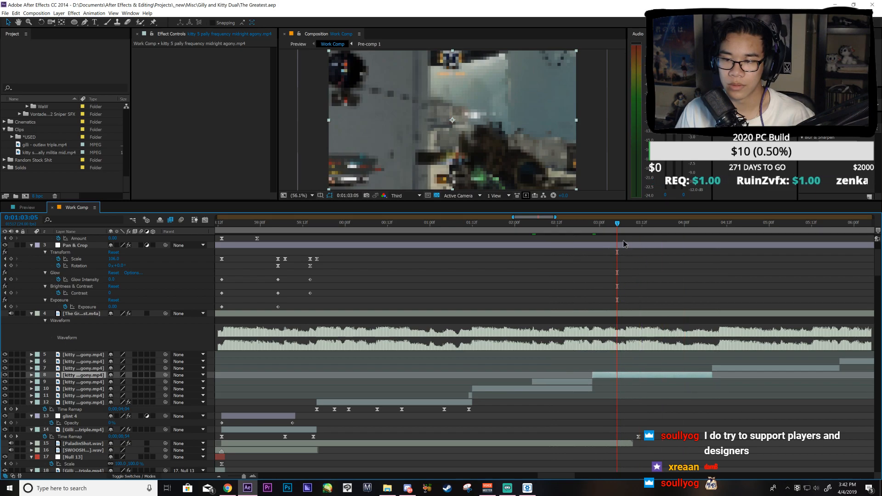
click(624, 227)
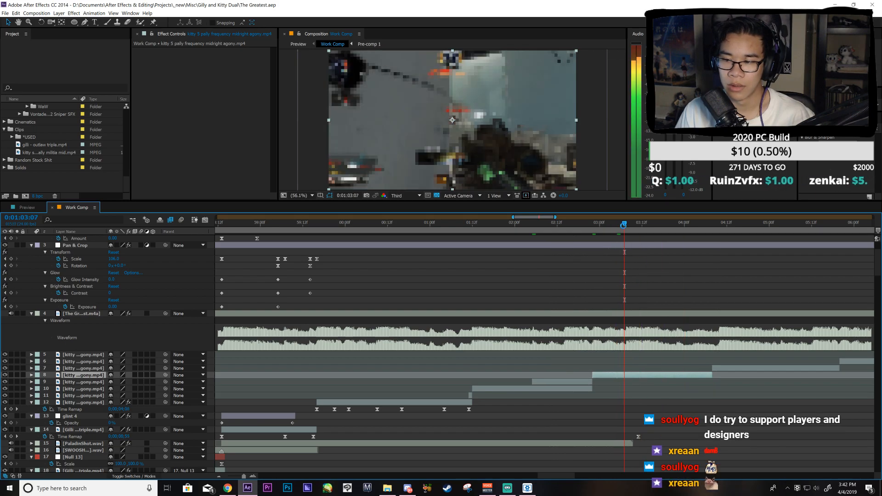
Step: Shift the layer 7 clip segment to start at 0:01:04:10 and listen to the music from there
drag(665, 225, 720, 246)
drag(722, 370, 730, 370)
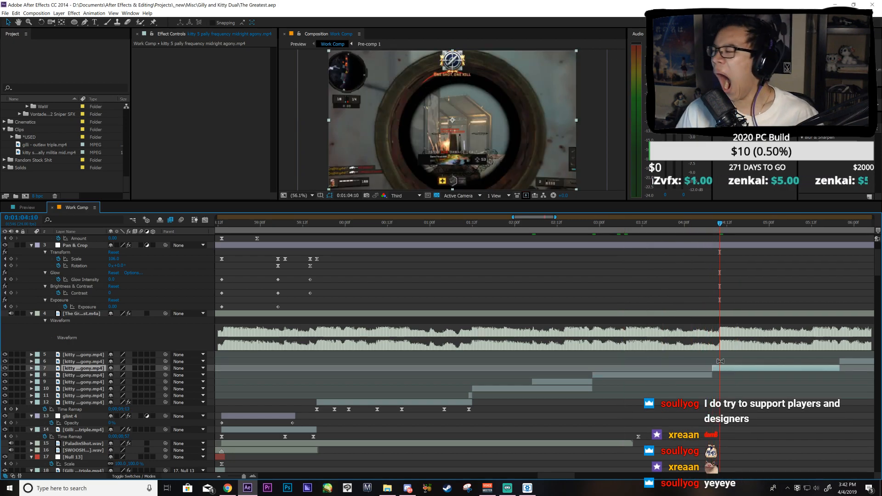
key(KP_Decimal)
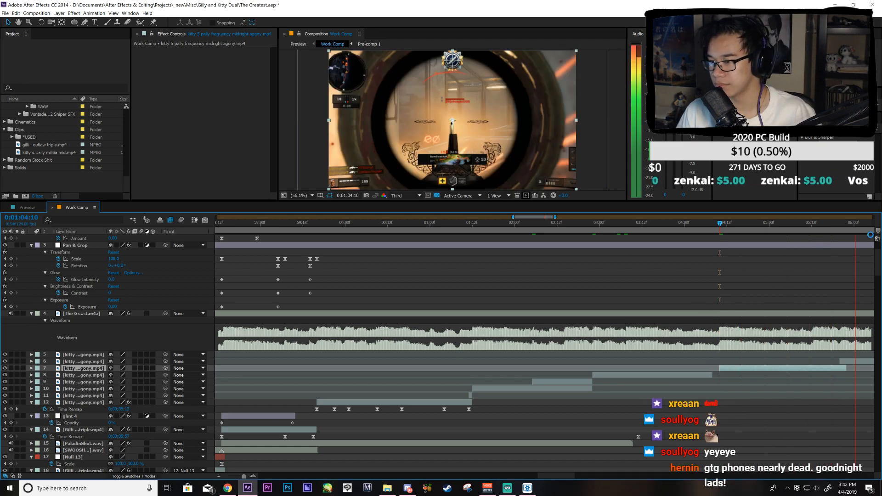
Step: Listen to the music from 0:01:02:22 onward, and shift the layer 6 clip segment one frame later to start at 0:01:05:21
click(593, 228)
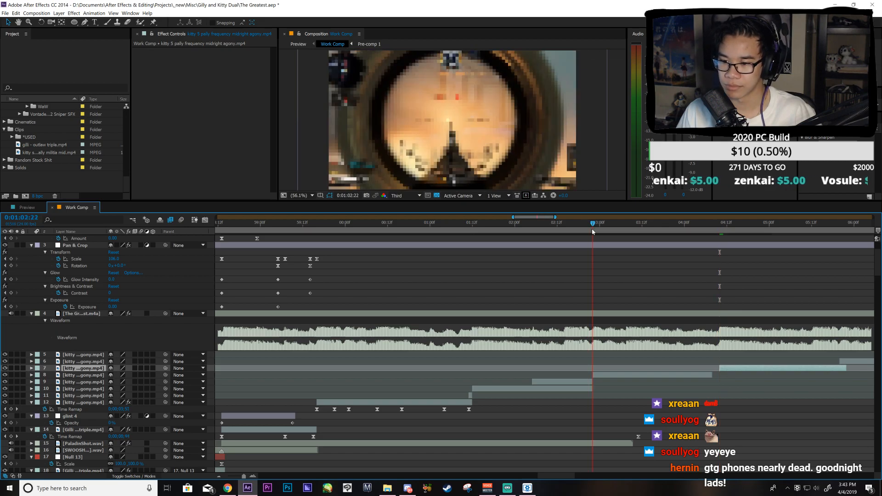
key(KP_Decimal)
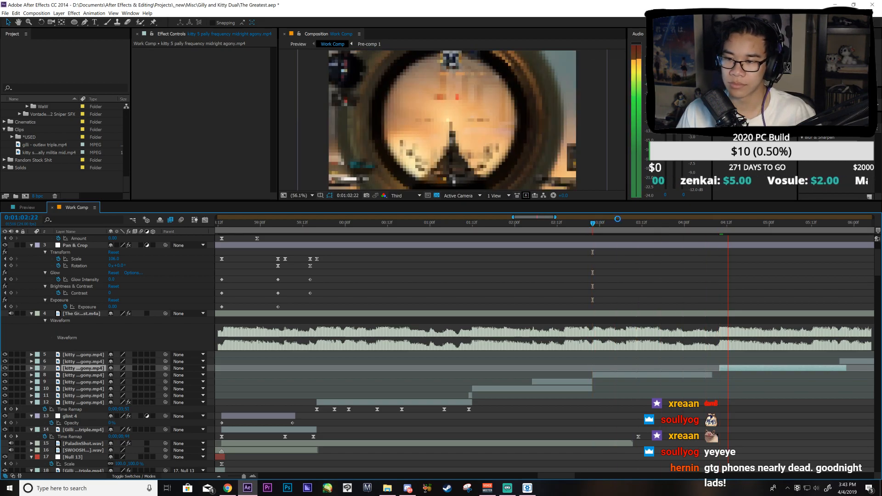
click(840, 224)
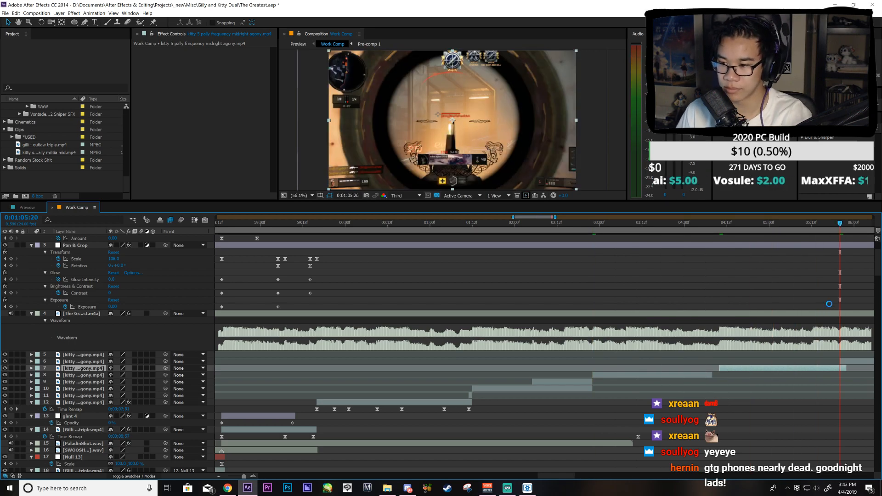
click(844, 361)
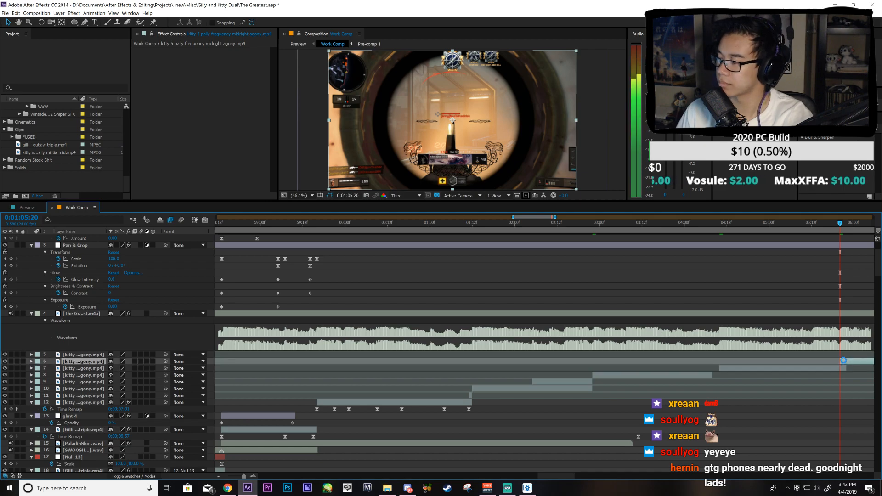
key(Page_Down)
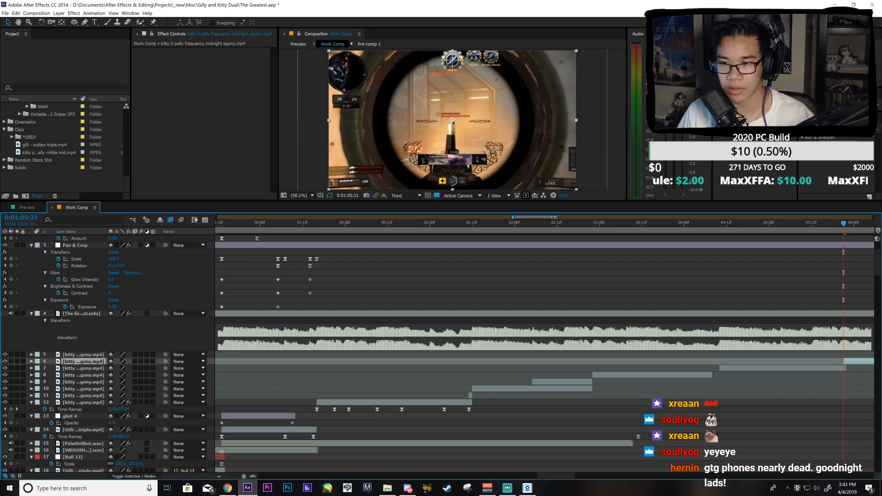
drag(548, 218, 572, 223)
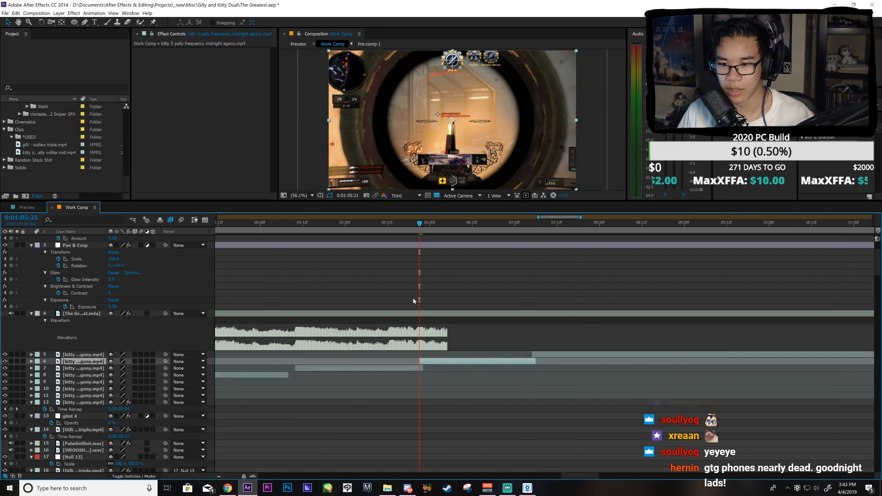
Step: Preview the audio from 0:01:05:21 to find the beat, and trim the start of layer 5's clip to 0:01:07:08
key(KP_Decimal)
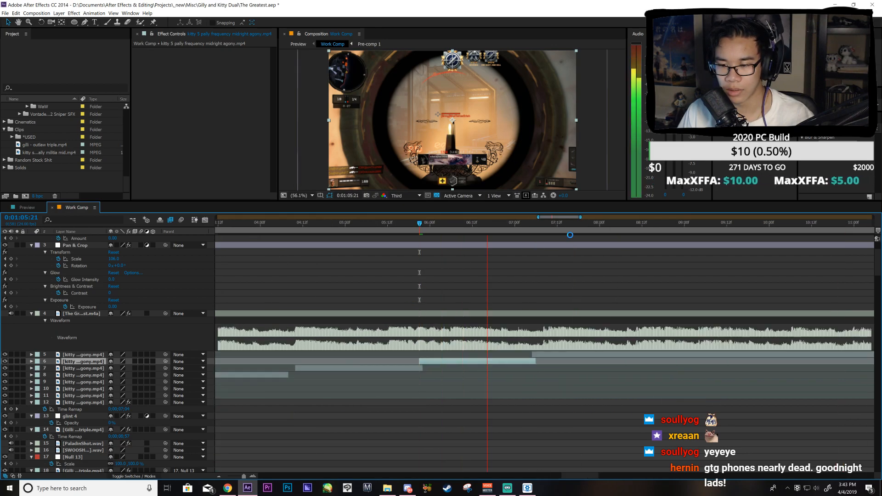
click(544, 225)
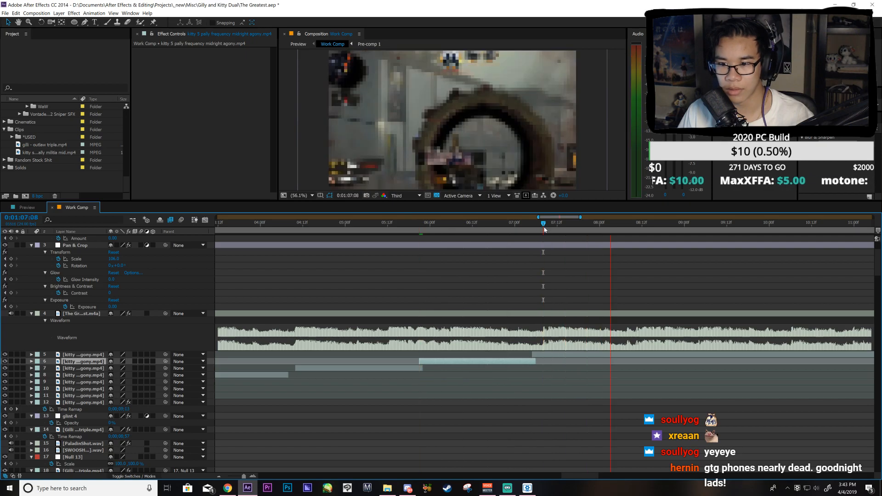
click(546, 356)
key(alt+bracketleft)
key(KP_Decimal)
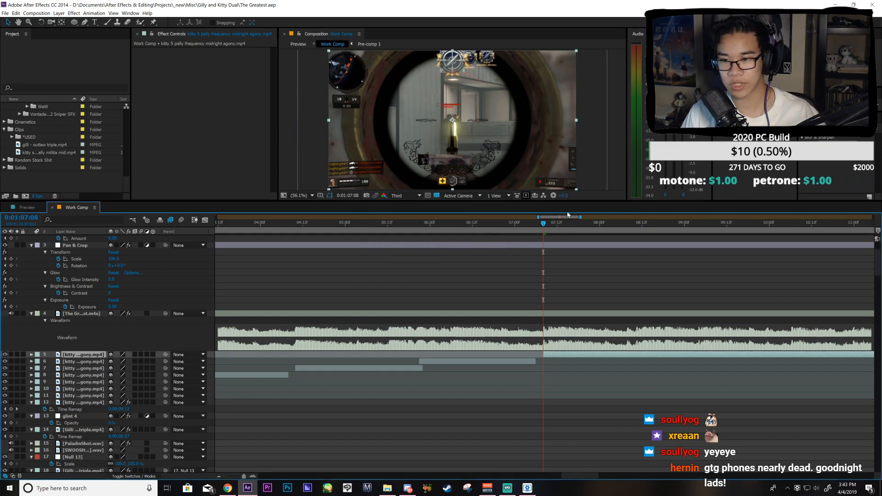
Step: Enable time remapping on layer 10's clip and set a Time Remap keyframe at its start, 0:01:01:12
scroll(553, 225, left, 5)
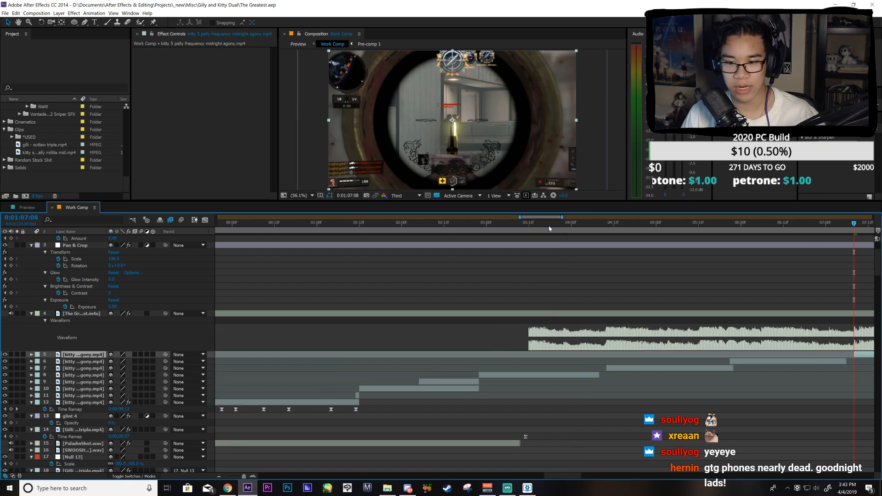
click(409, 389)
key(i)
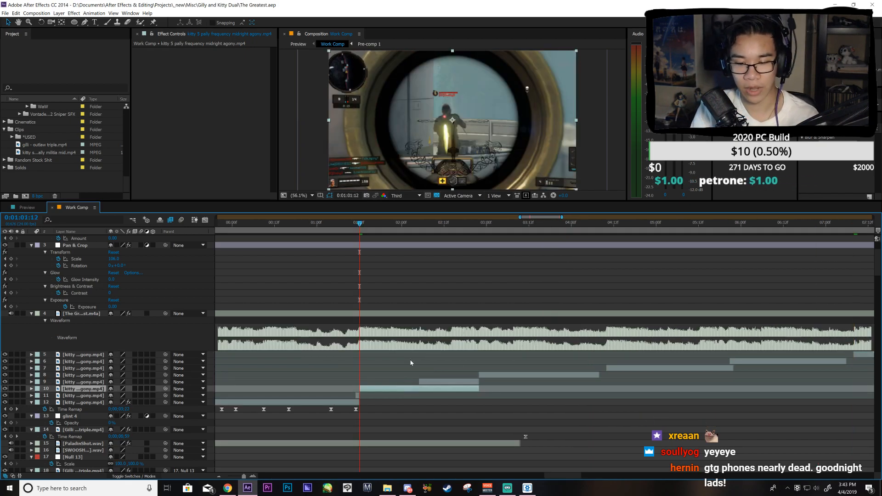
key(ctrl+alt+t)
click(11, 395)
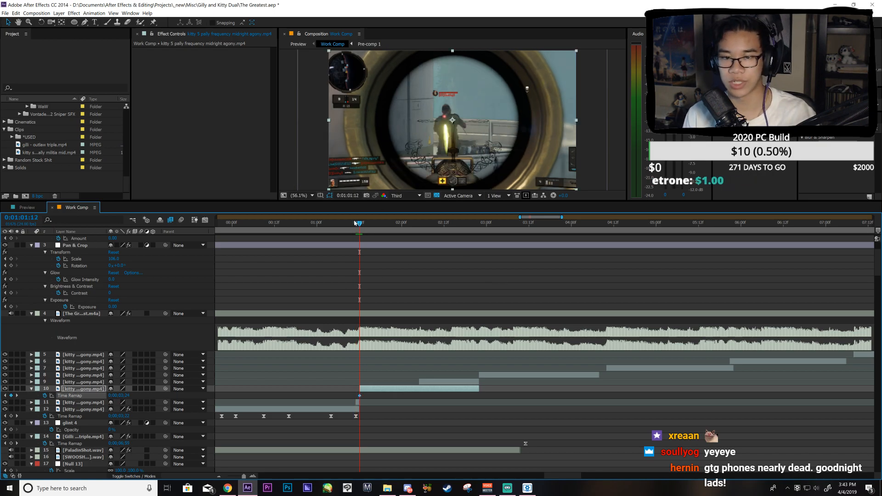
Step: Duplicate layer 12's time-remapped clip, with the playhead near its end at 0:01:01:10
drag(347, 239, 353, 270)
click(335, 411)
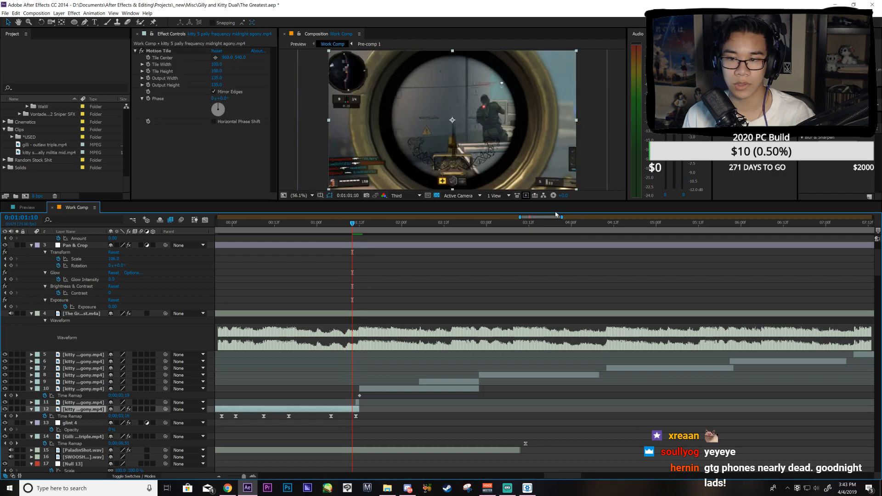
drag(549, 218, 544, 218)
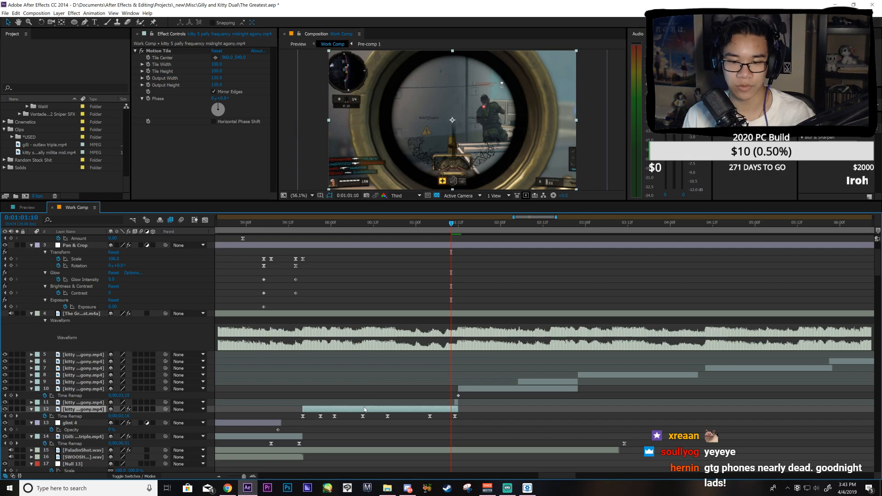
key(ctrl+d)
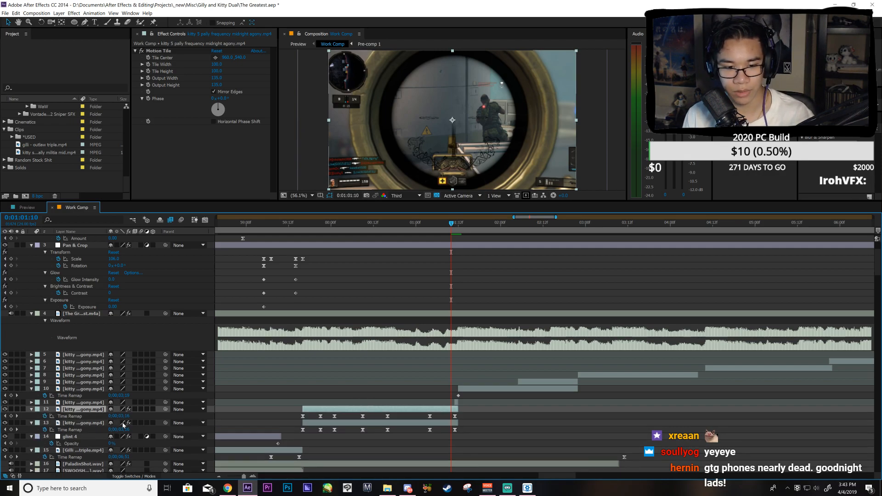
Step: Remove the Time Remap keyframes from the duplicated clip on layer 12 and enable time remapping on it afresh
ctrl+click(456, 418)
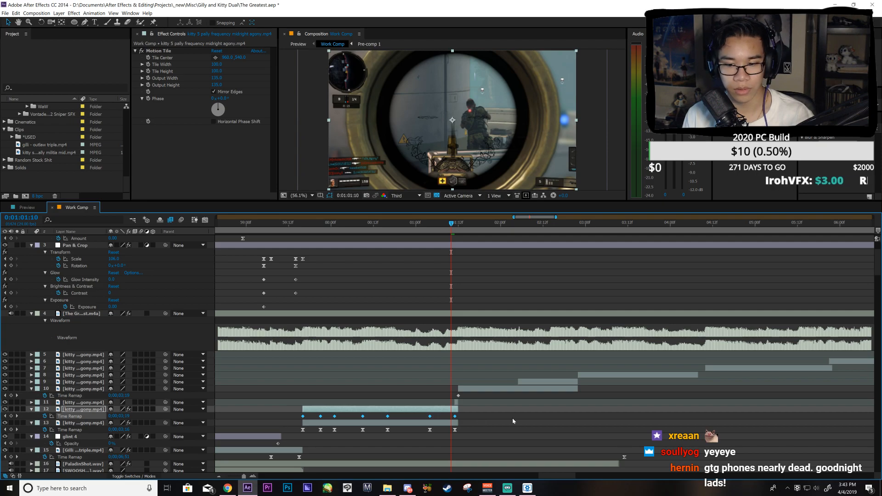
click(31, 409)
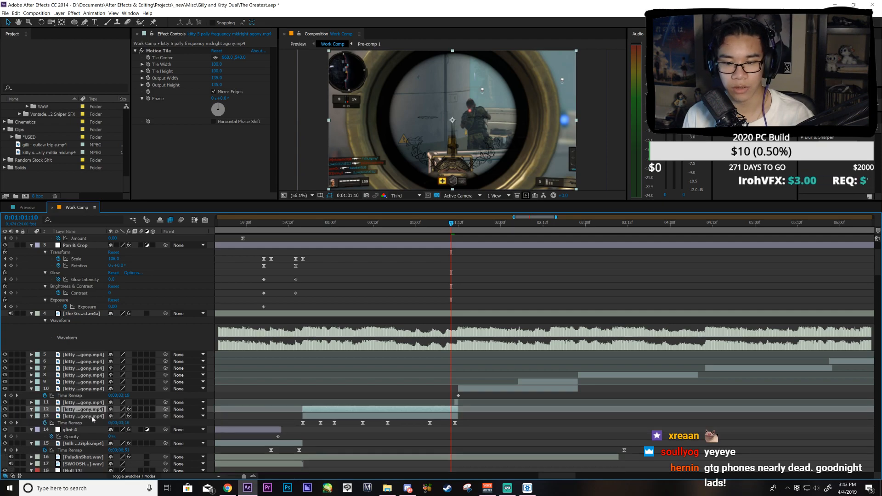
drag(484, 409, 490, 412)
key(Page_Down)
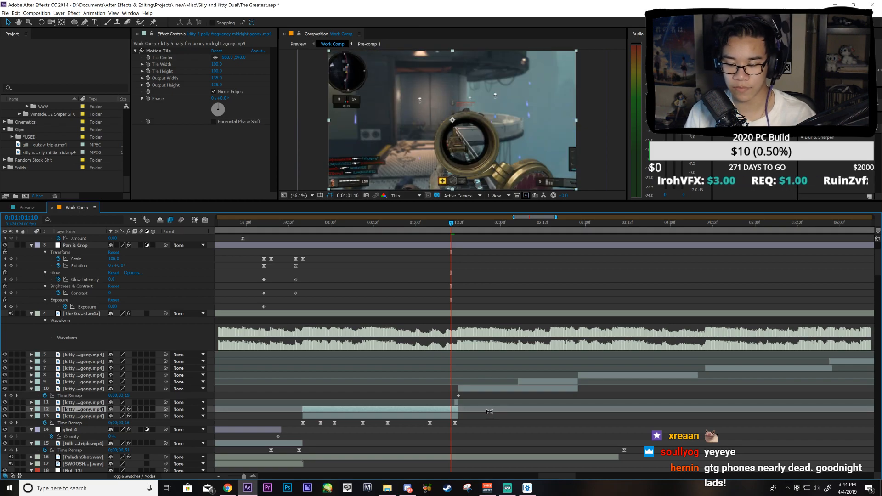
key(ctrl+alt+t)
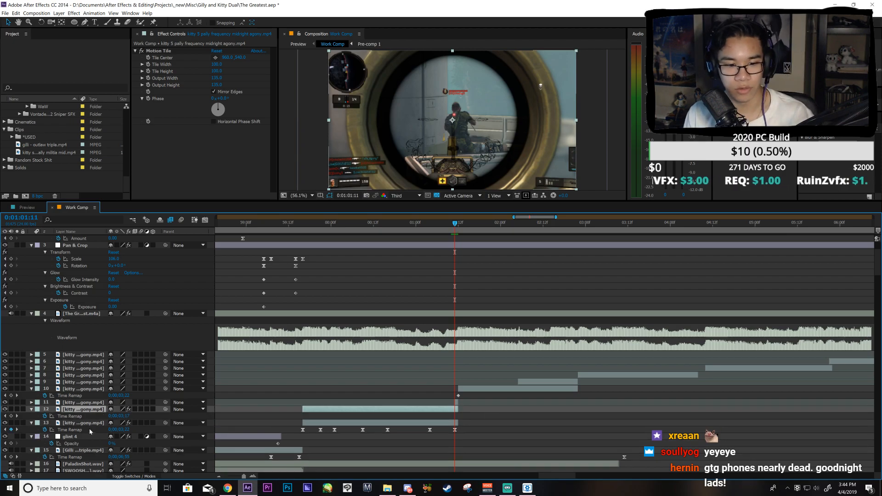
Step: Add eased Time Remap keyframes on layer 12 at the same times as layer 13's keyframes, back to 0:00:59:16
key(j)
click(12, 416)
key(j)
click(11, 417)
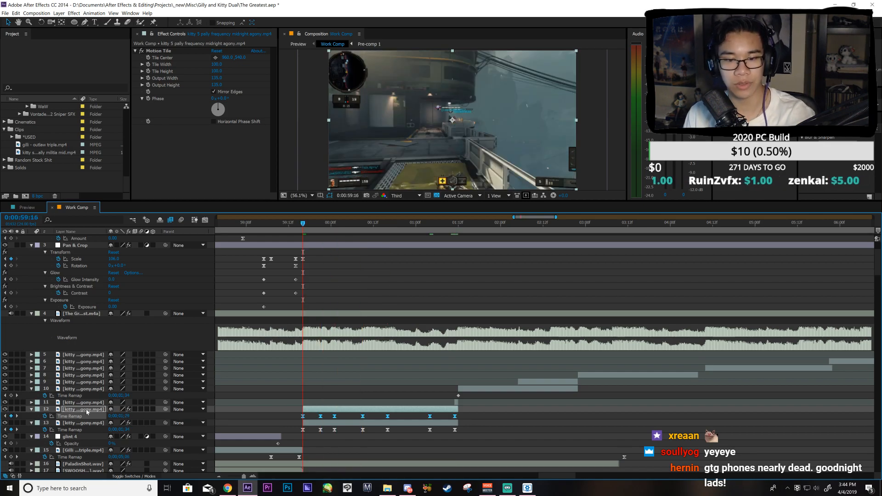
Step: Open the Graph Editor and compare the Time Remap curves and keyframes of layers 12 and 13
click(205, 220)
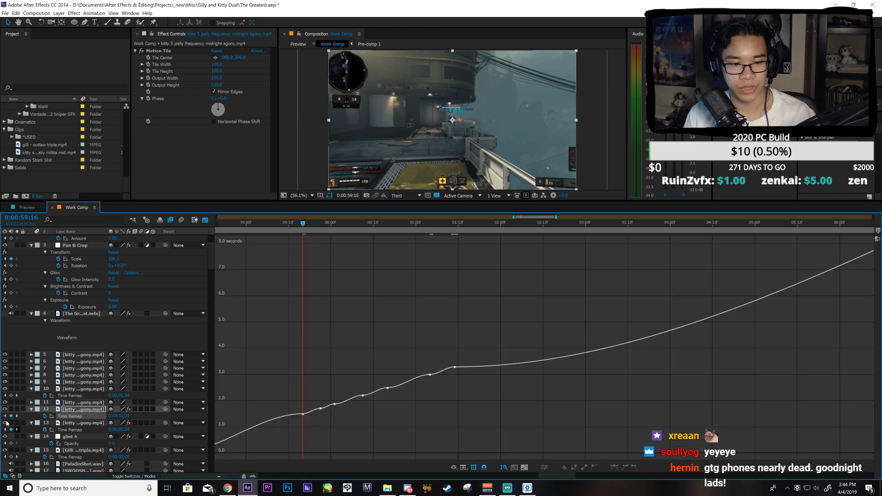
click(72, 423)
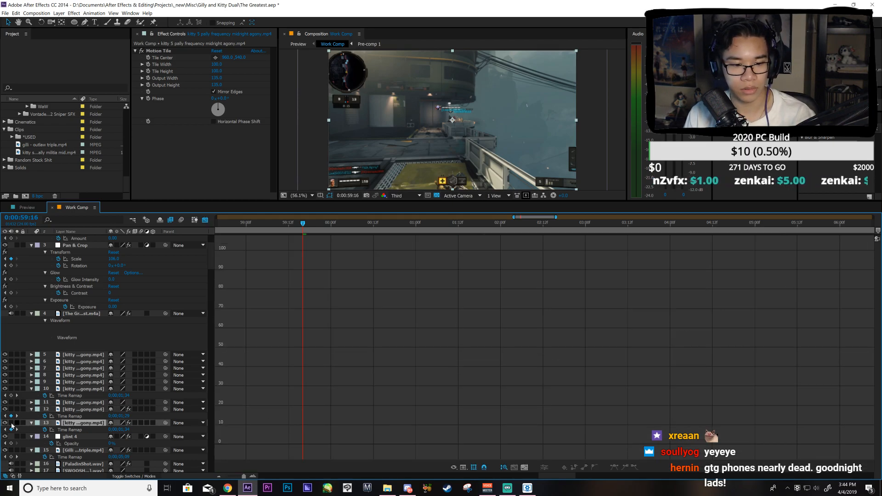
click(75, 417)
click(66, 429)
shift+click(70, 417)
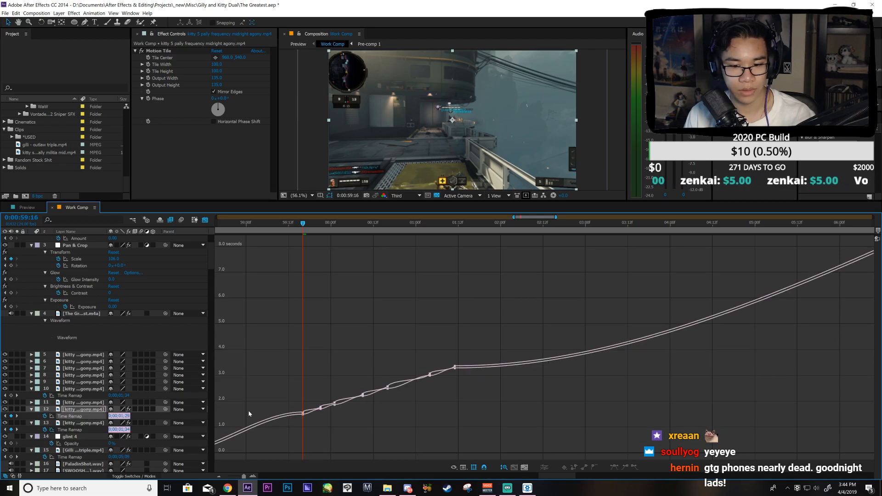
click(75, 417)
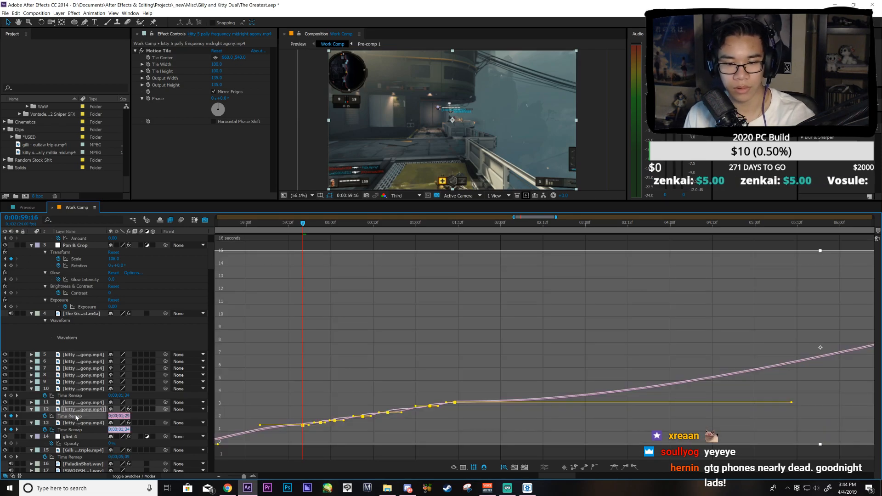
click(311, 305)
drag(278, 376, 307, 420)
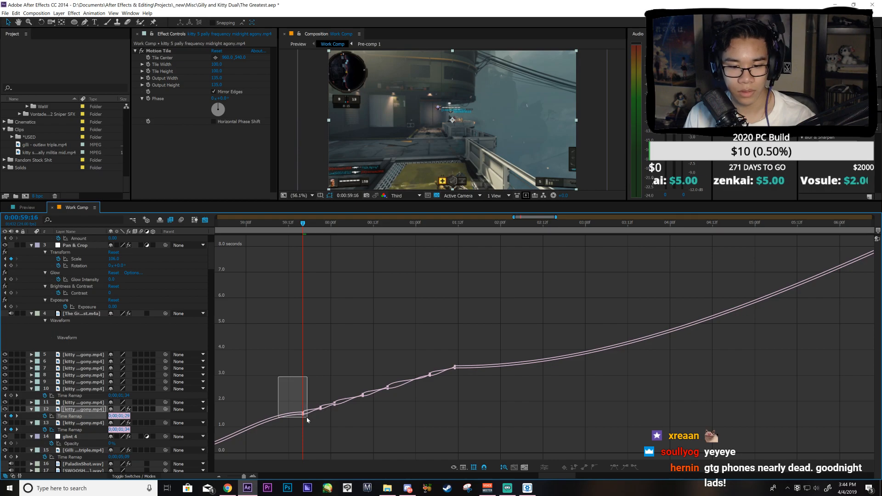
click(84, 416)
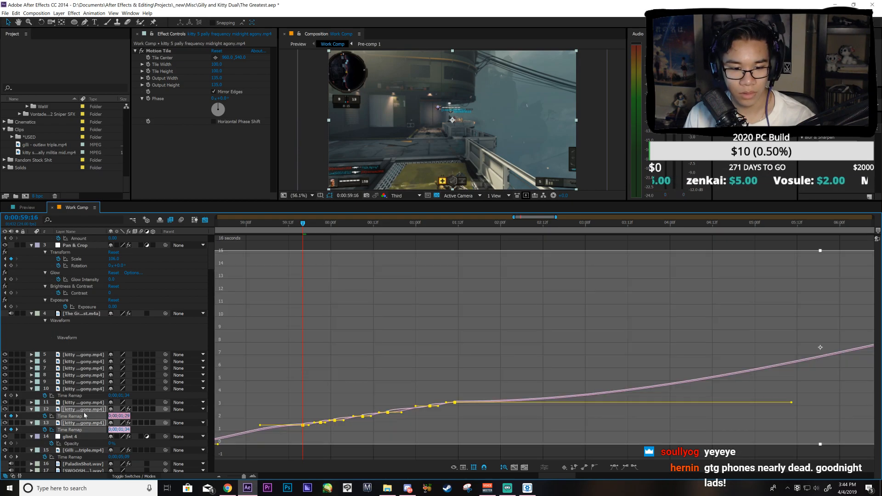
click(86, 409)
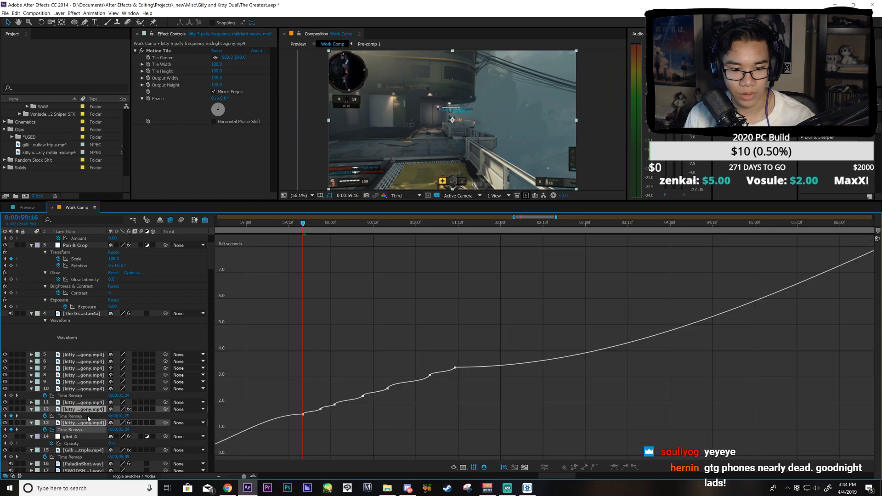
click(88, 417)
click(303, 414)
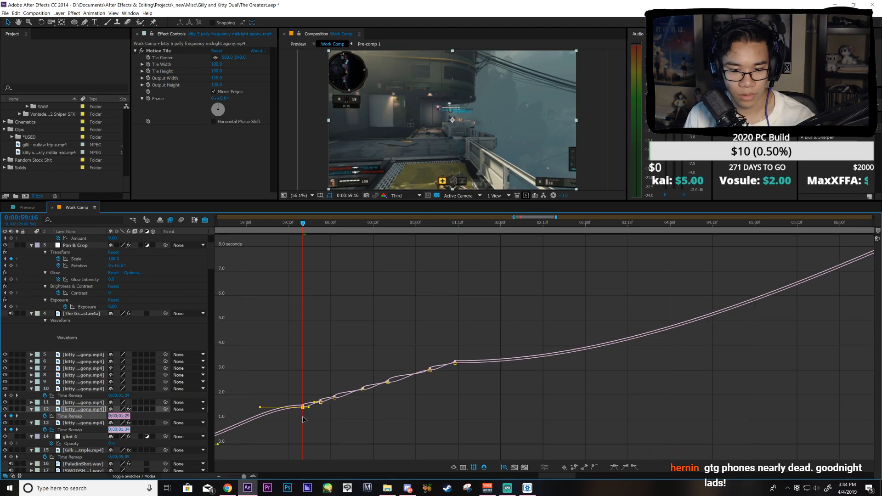
click(73, 429)
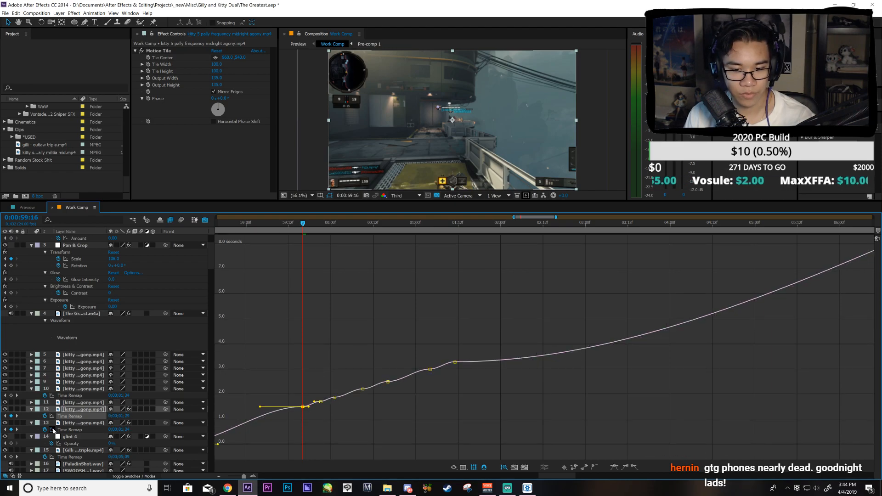
Step: Hide layer 13's clip and display only layer 12's Time Remap curve in closer view, saving the project
click(75, 424)
click(5, 423)
click(78, 410)
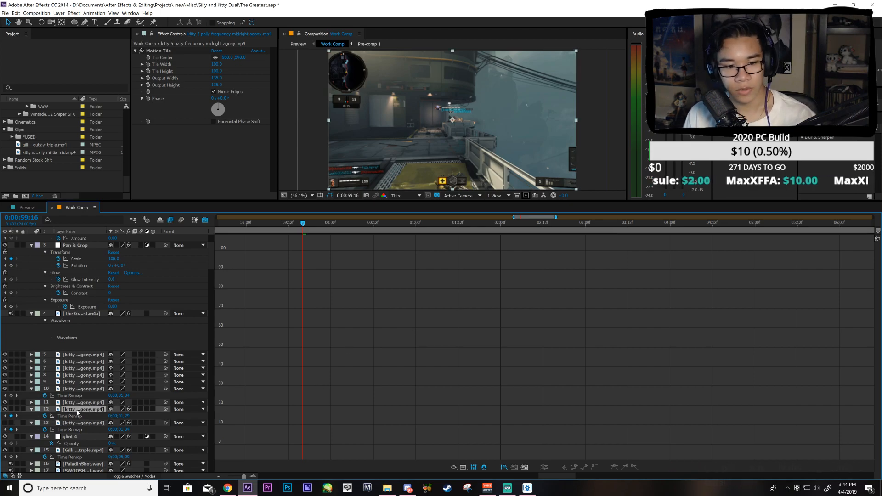
click(74, 416)
key(equal)
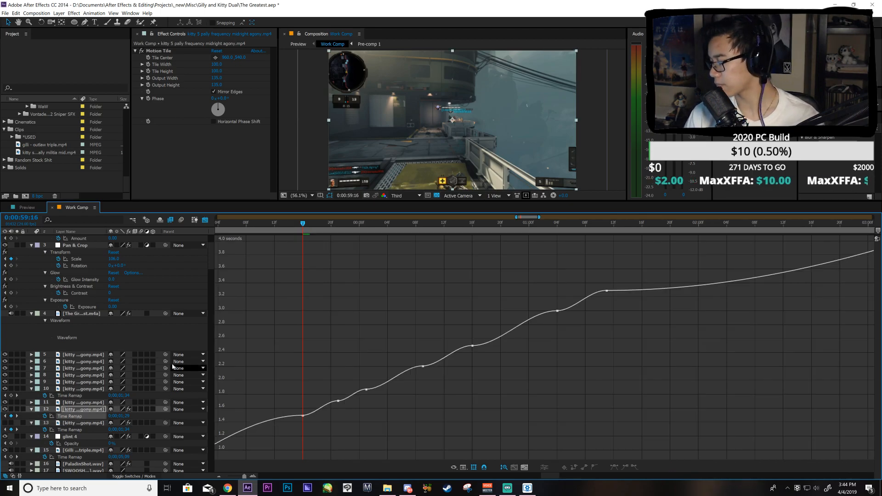
key(ctrl+s)
Step: Steepen the handles of layer 12's Time Remap keyframes so speed peaks at each keyframe, and save the project
click(303, 415)
drag(311, 412, 481, 326)
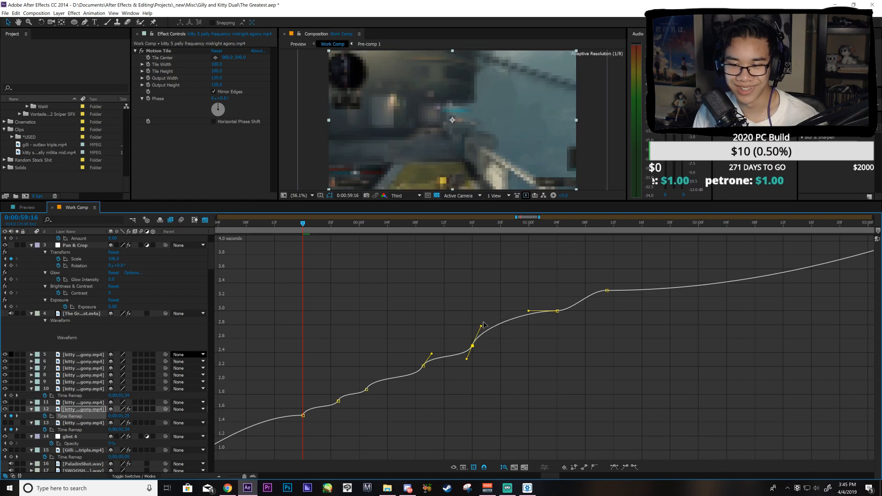
drag(528, 305, 564, 299)
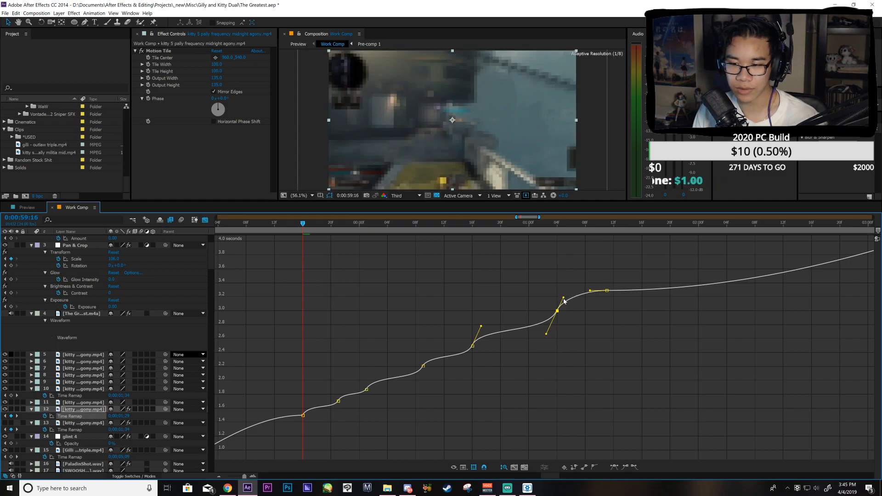
drag(590, 291, 604, 306)
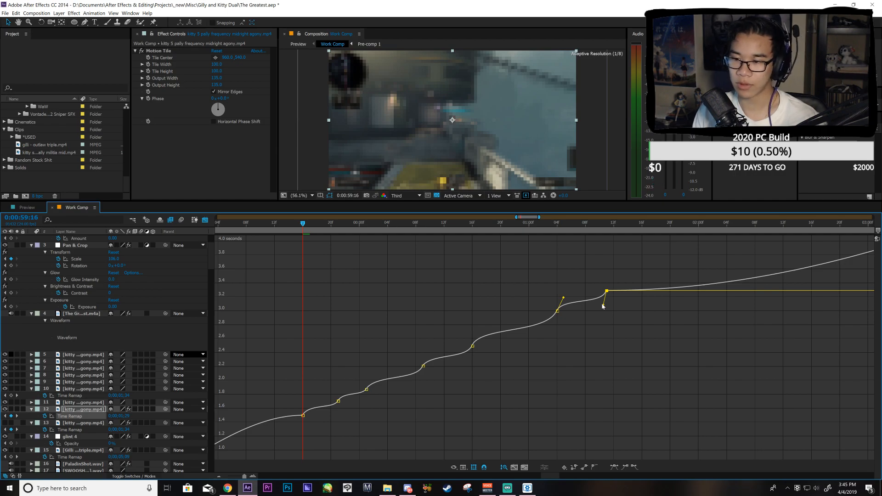
drag(604, 305, 603, 305)
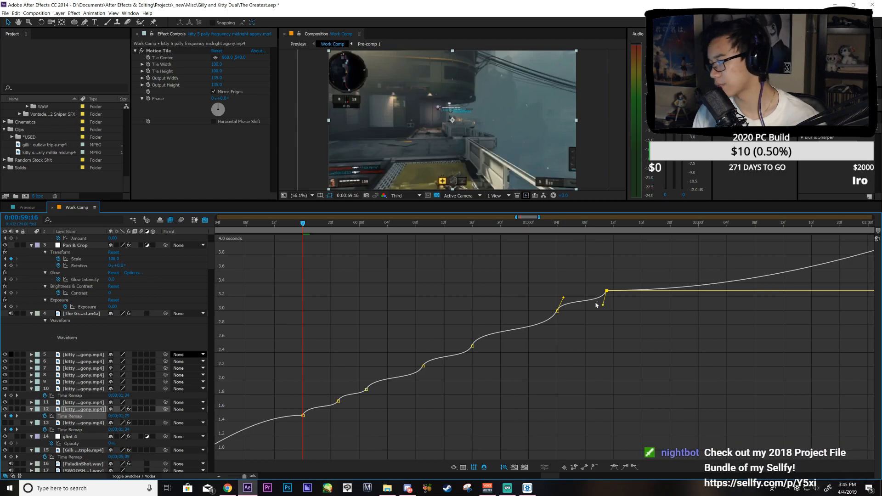
key(ctrl+s)
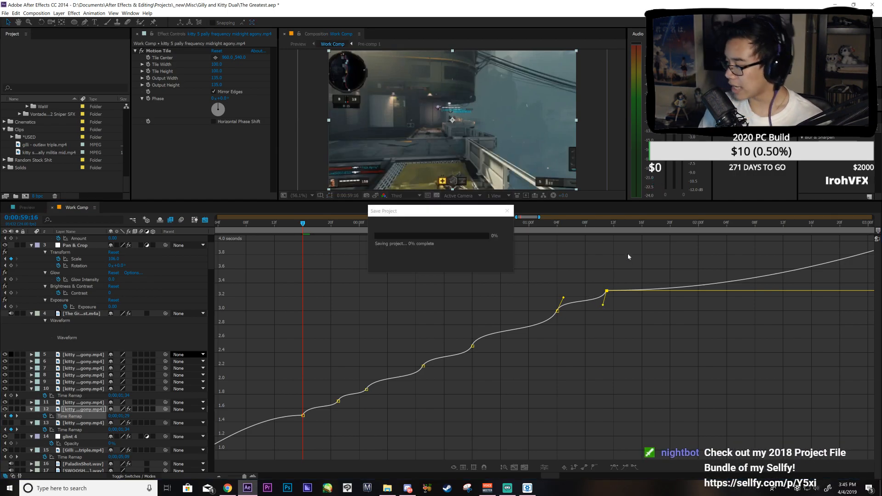
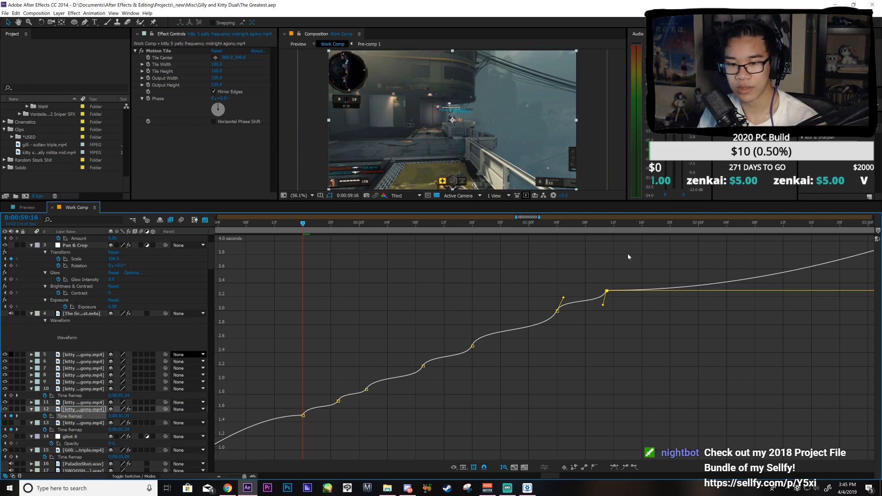
Step: Refine the incoming handle of layer 12's last Time Remap keyframe and scrub back to 0:01:00:07 to check the motion
drag(312, 230, 602, 301)
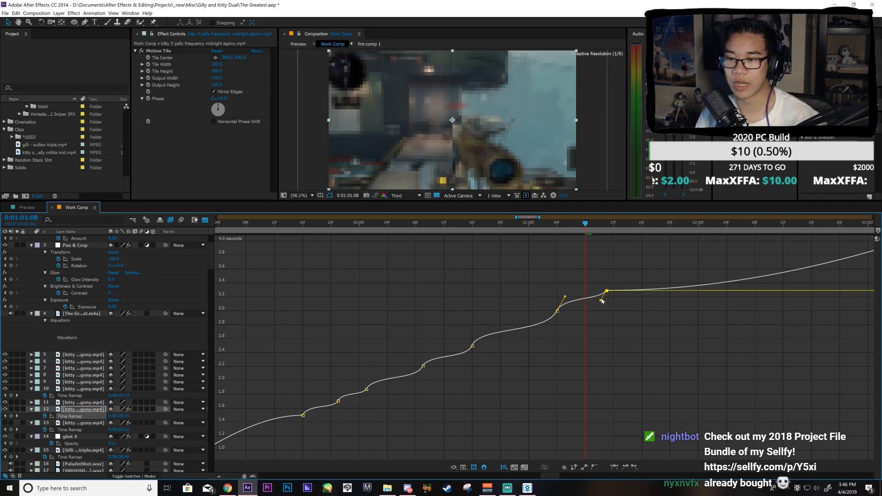
drag(577, 233, 405, 314)
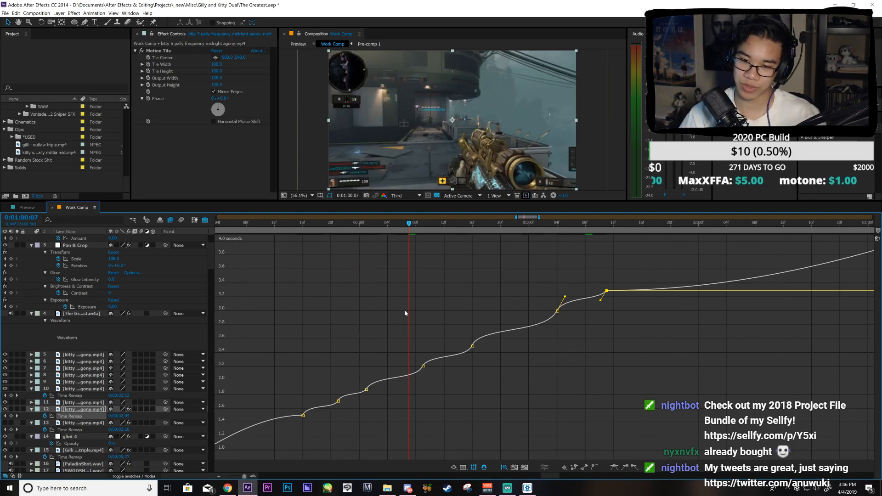
Step: Leave the Graph Editor and select the hidden clip on layer 13 in the timeline
click(206, 221)
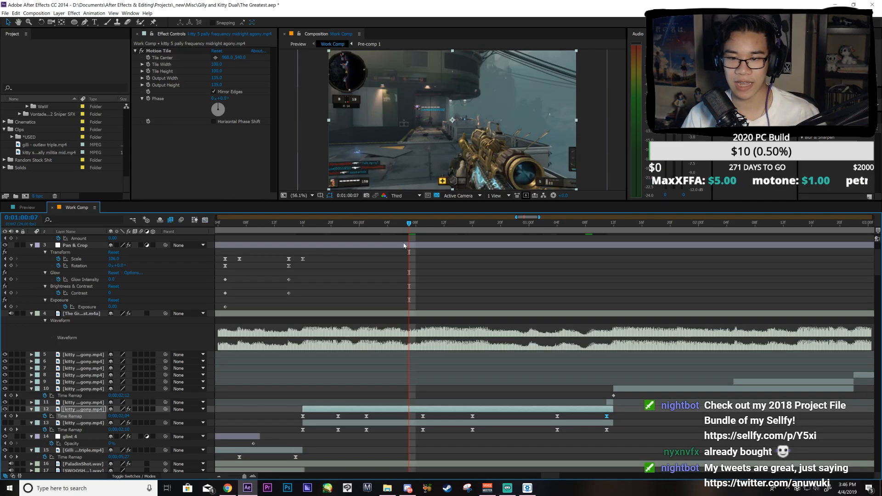
click(324, 425)
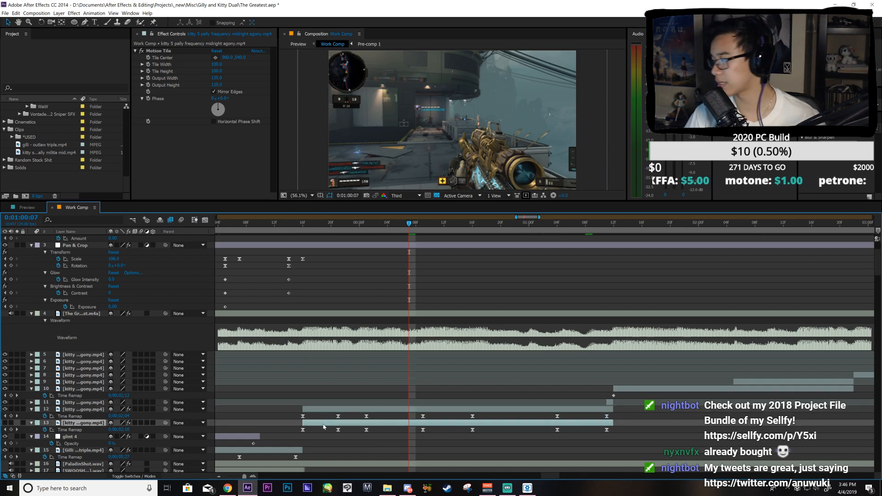
Step: Shorten the outgoing handle of layer 12's second-to-last Time Remap keyframe and steepen the incoming handle of its last keyframe
drag(418, 233, 601, 388)
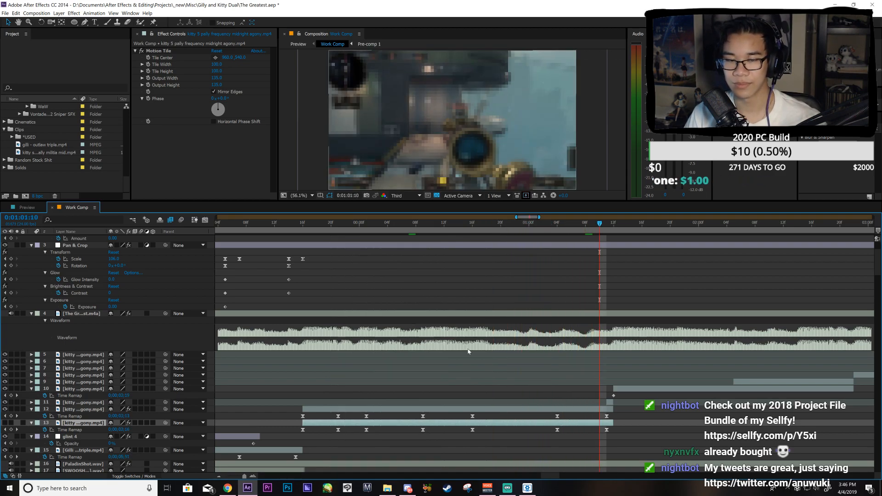
click(558, 416)
click(205, 221)
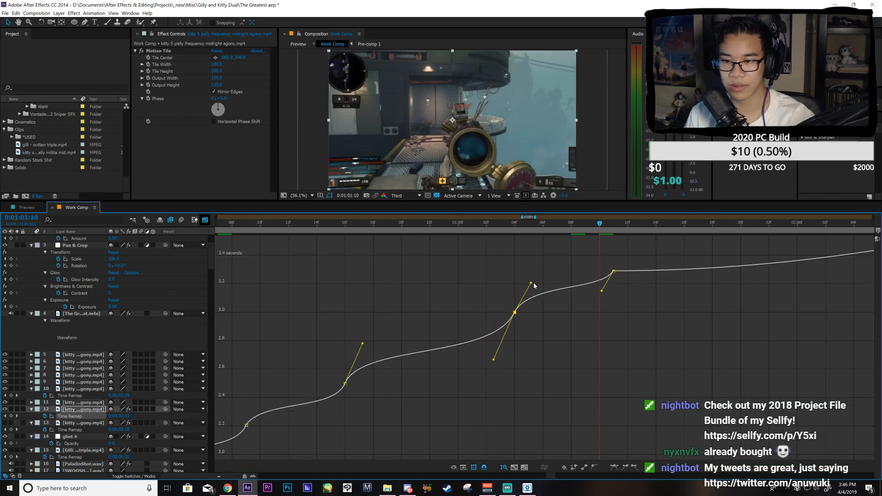
drag(529, 288, 526, 294)
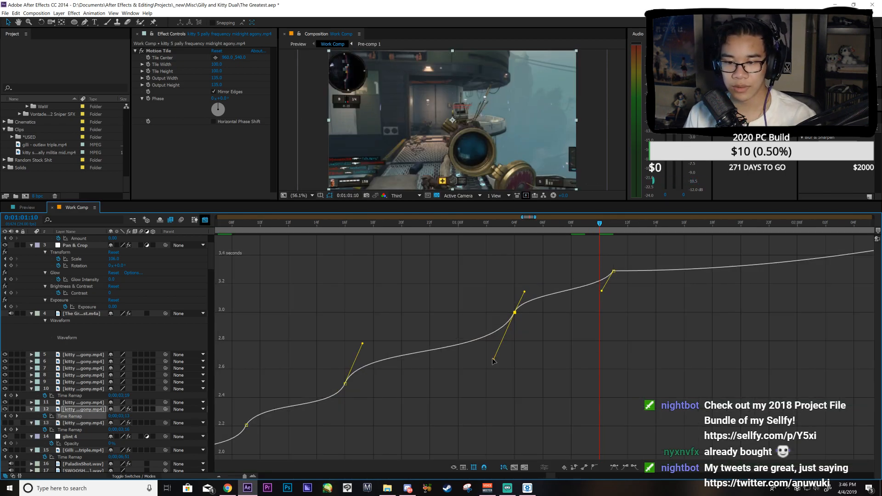
drag(602, 291, 610, 300)
Step: Fine-tune the handles around layer 12's last two Time Remap keyframes against the scrubbed motion and save the project
click(529, 225)
drag(537, 248, 527, 298)
click(527, 296)
drag(488, 318, 490, 318)
drag(524, 292, 527, 292)
drag(544, 232, 600, 264)
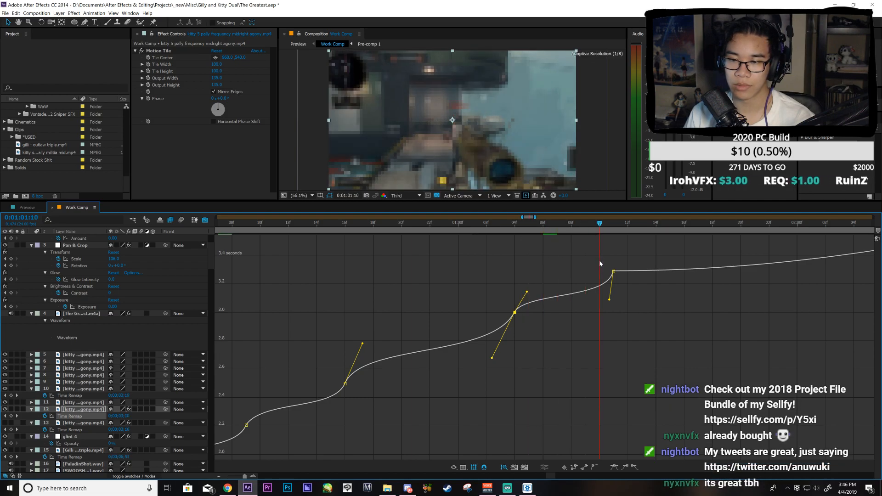
drag(610, 302, 610, 300)
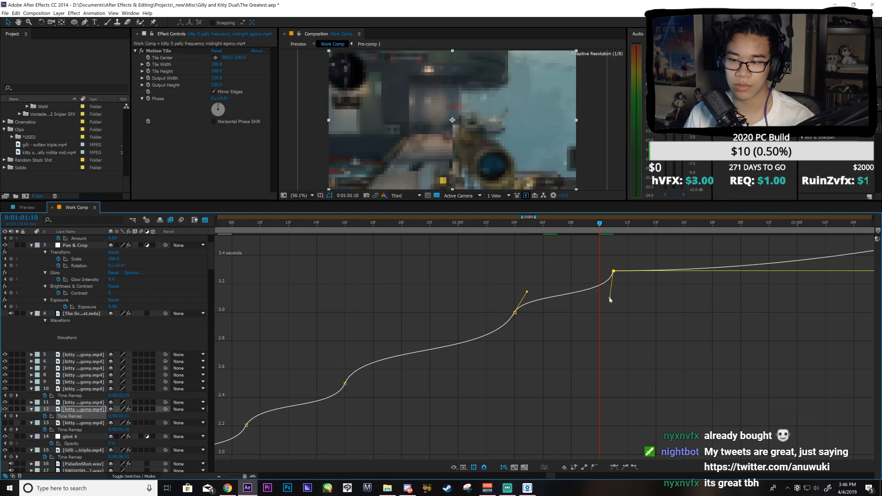
click(205, 221)
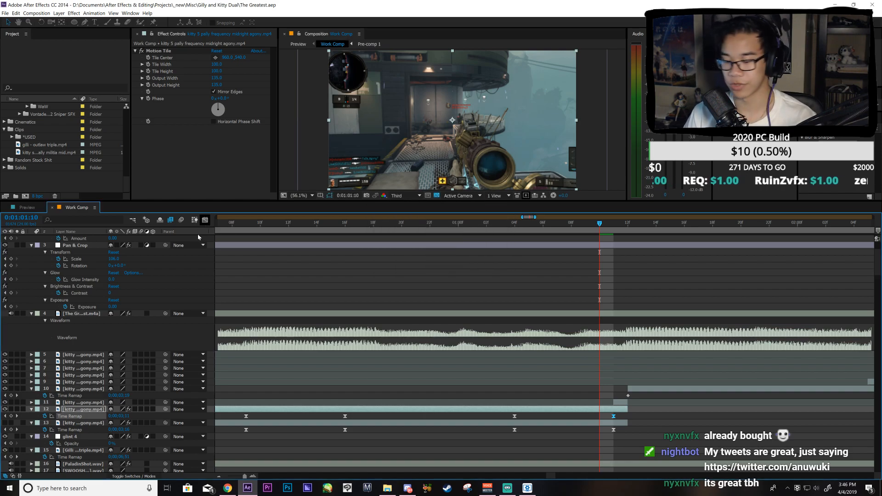
key(minus)
Step: Move to layer 10's in point at 0:01:01:12 and hide the overlapping clip on layer 9, with layer 10 selected
click(566, 425)
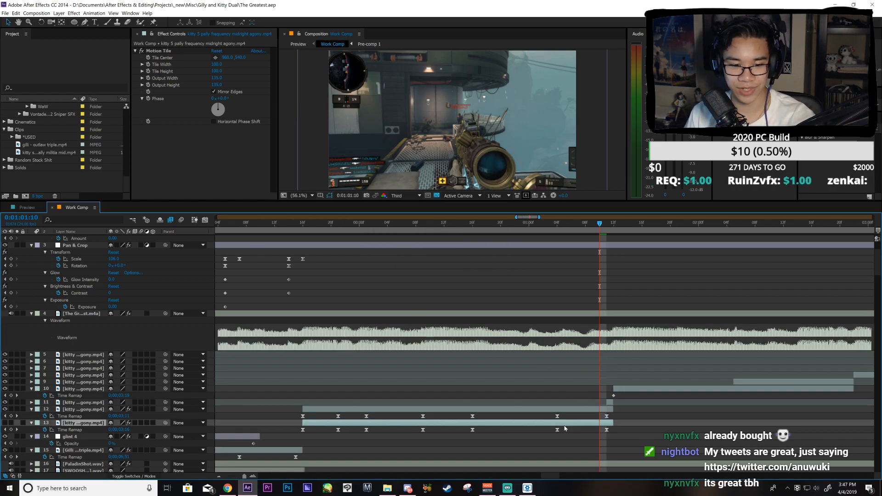
click(638, 390)
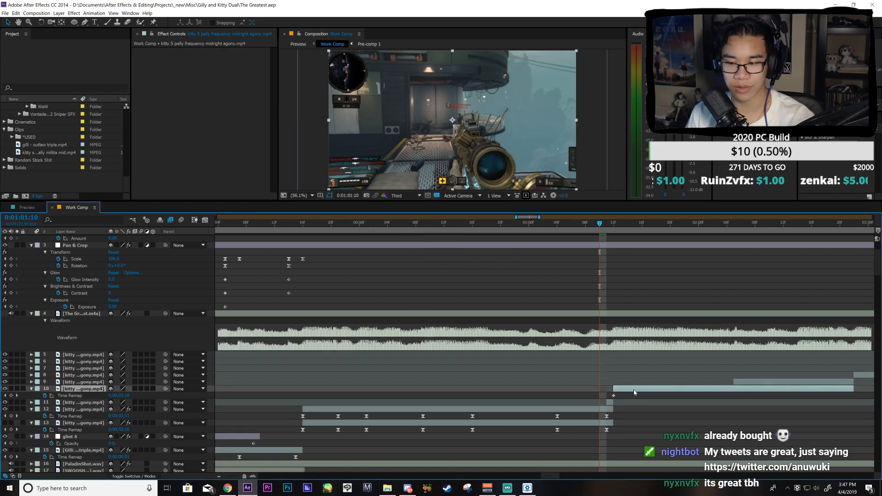
drag(527, 218, 536, 220)
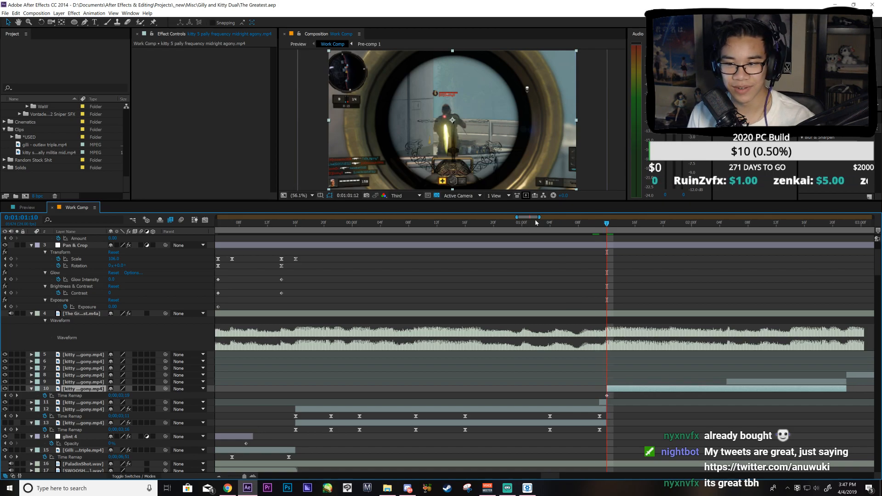
click(496, 381)
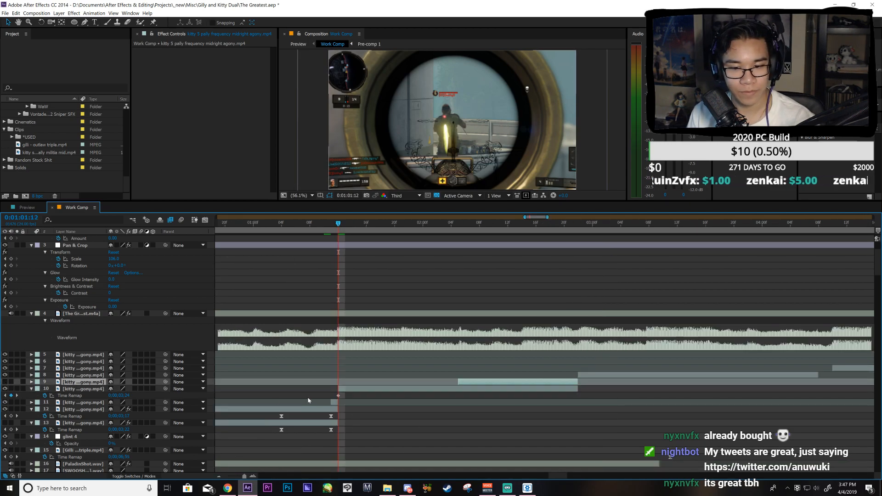
click(355, 389)
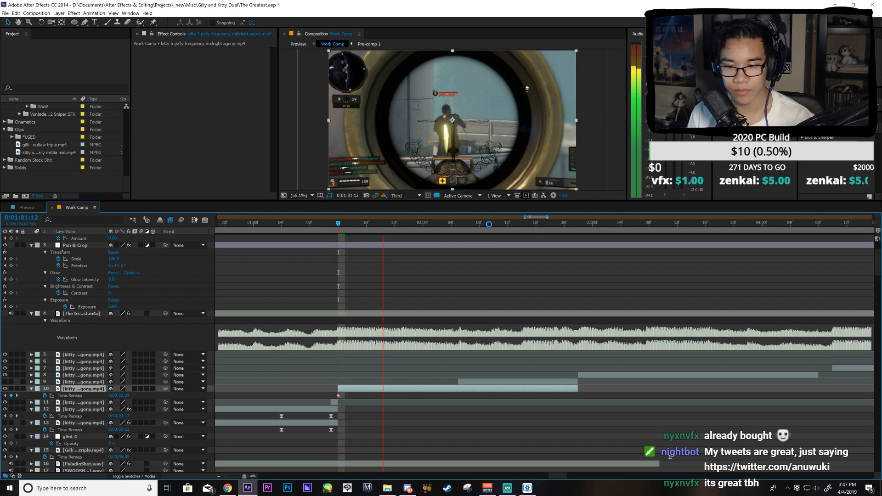
Step: Add Time Remap keyframes to layer 10 at 0:01:02:05 and 0:01:02:13, and trim the clip's end to 0:01:02:13
drag(479, 223, 460, 238)
click(11, 395)
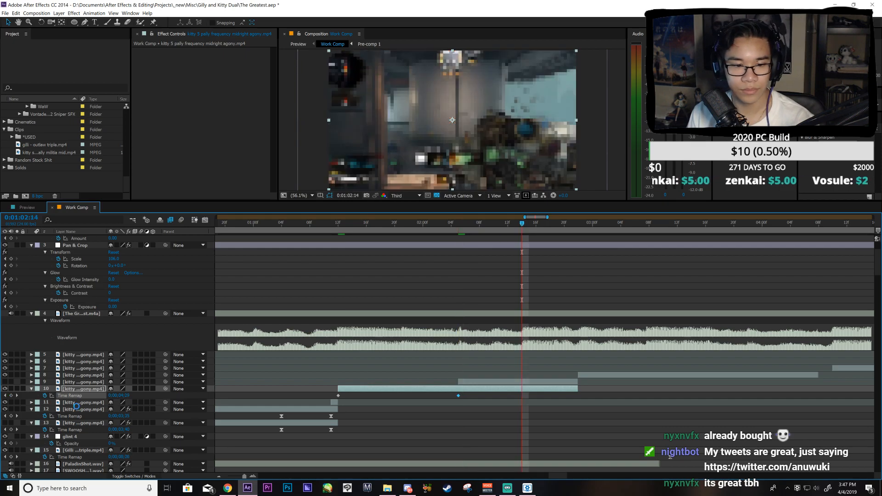
key(alt+bracketright)
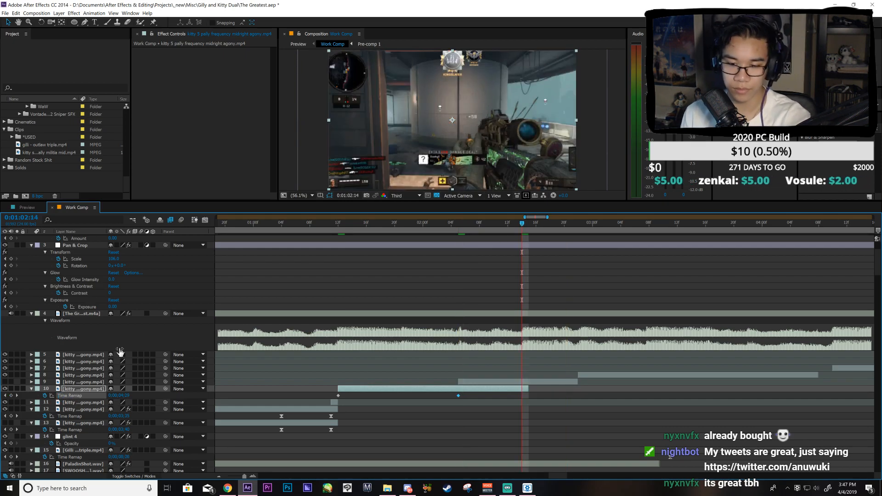
key(Page_Up)
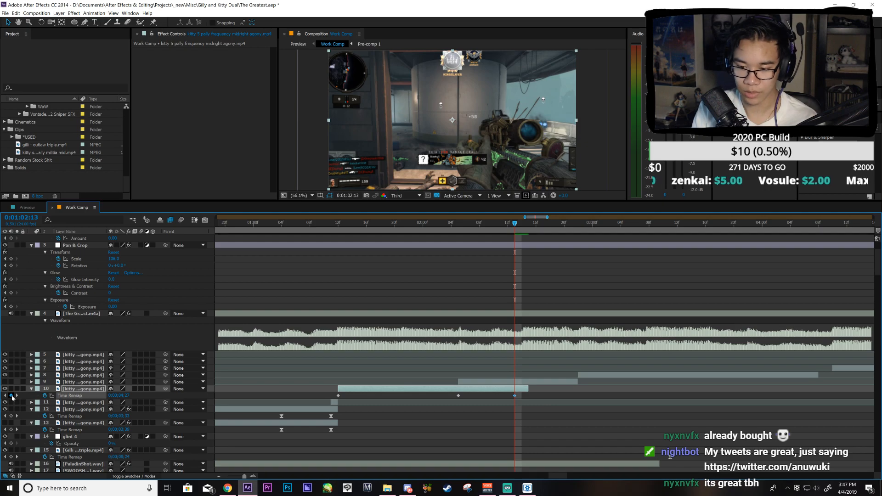
key(alt+bracketright)
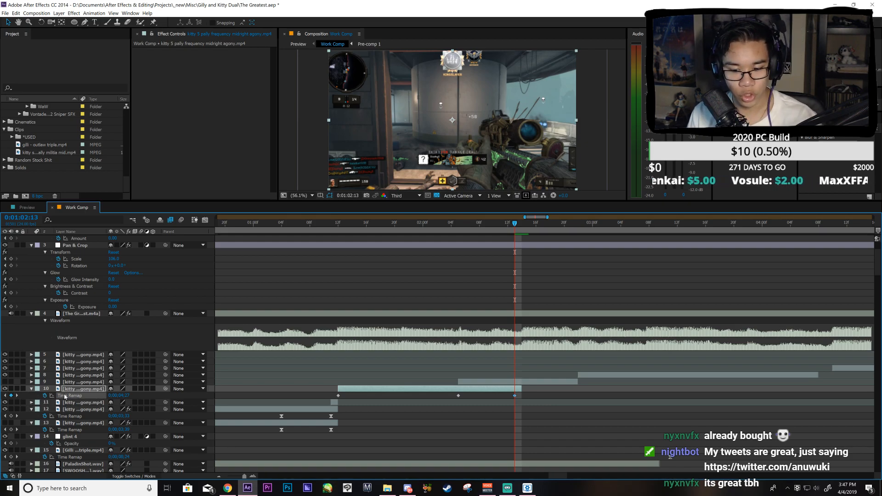
Step: Ease layer 10's three Time Remap keyframes and steepen the handles between them so speed peaks at each keyframe
click(205, 221)
key(minus)
key(minus)
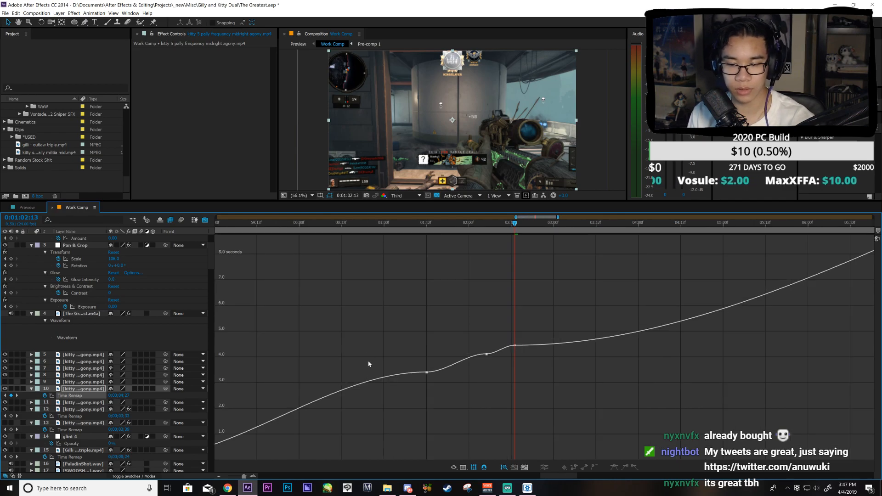
key(equal)
drag(380, 348, 290, 420)
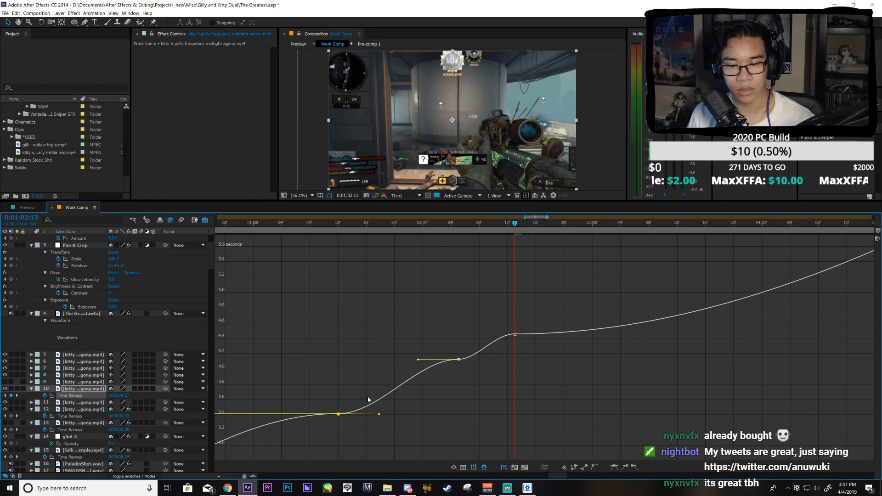
drag(379, 414, 365, 382)
drag(418, 356, 469, 388)
drag(419, 360, 445, 402)
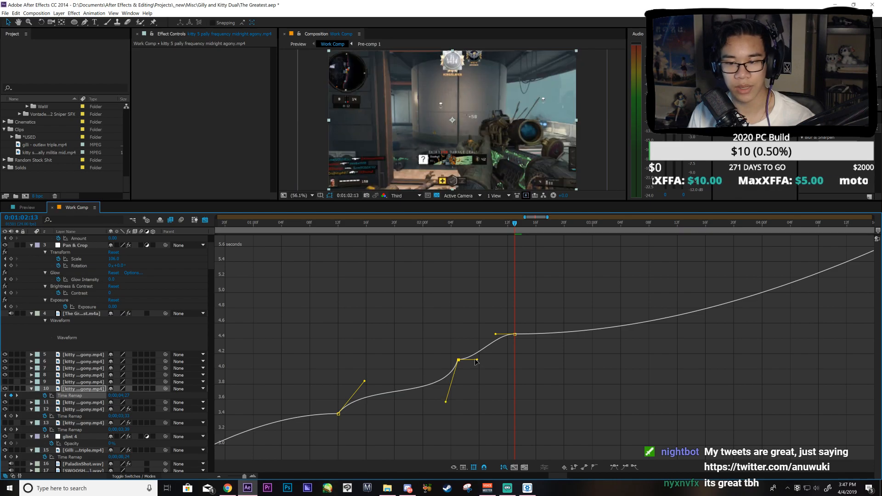
drag(477, 360, 508, 350)
Step: Preview layer 10's retimed motion and refine the incoming handle of its Time Remap keyframe at 0:01:02:05
drag(514, 224, 374, 265)
key(space)
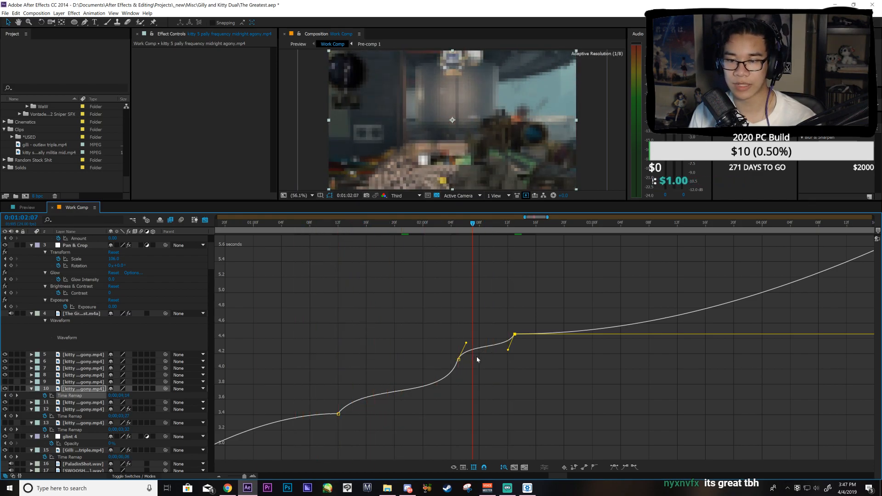
drag(428, 342, 499, 382)
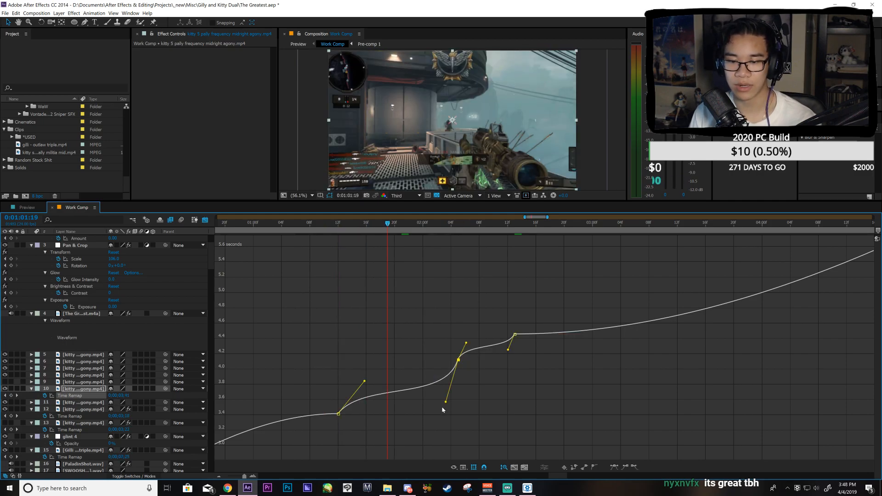
drag(447, 401, 446, 402)
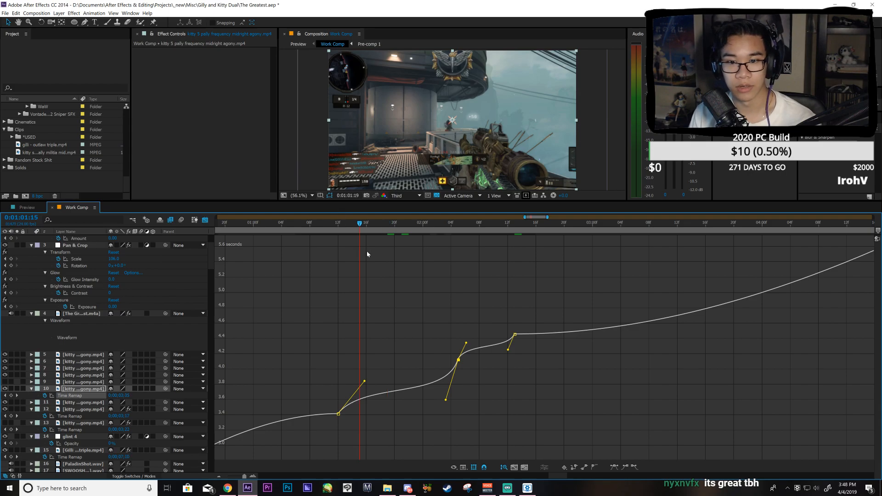
Step: Scrub layer 10's motion up to 0:01:02:12, and show and select layer 9's clip back in the layer view
drag(360, 270, 509, 321)
click(205, 220)
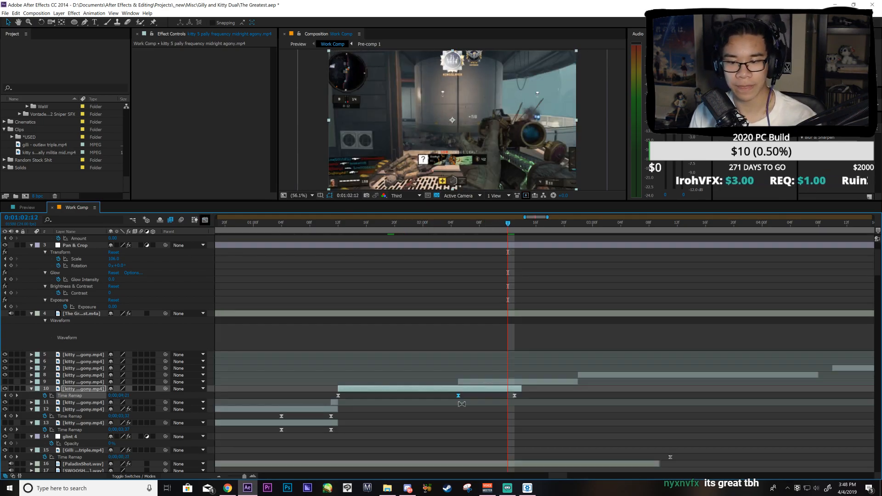
click(470, 383)
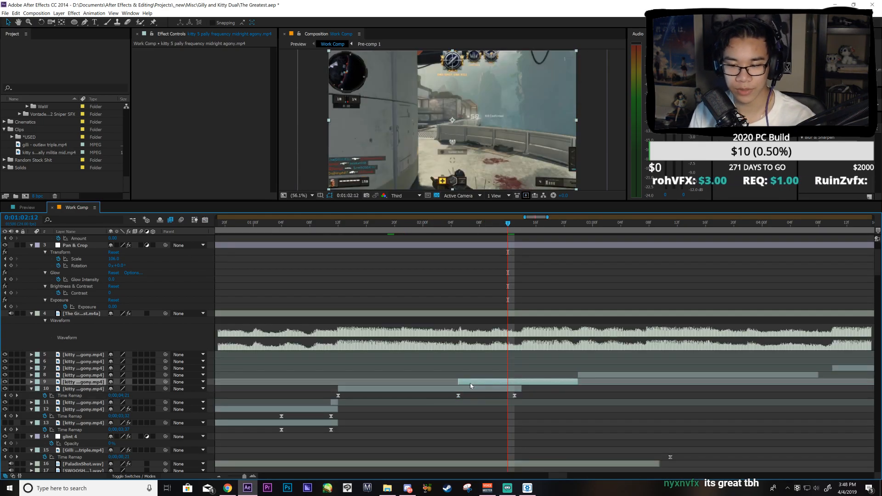
Step: Enable time remapping on layer 9 with keyframes at 0:01:02:05, 0:01:02:14 and 0:01:02:21
key(o)
key(ctrl+alt+t)
key(ctrl+s)
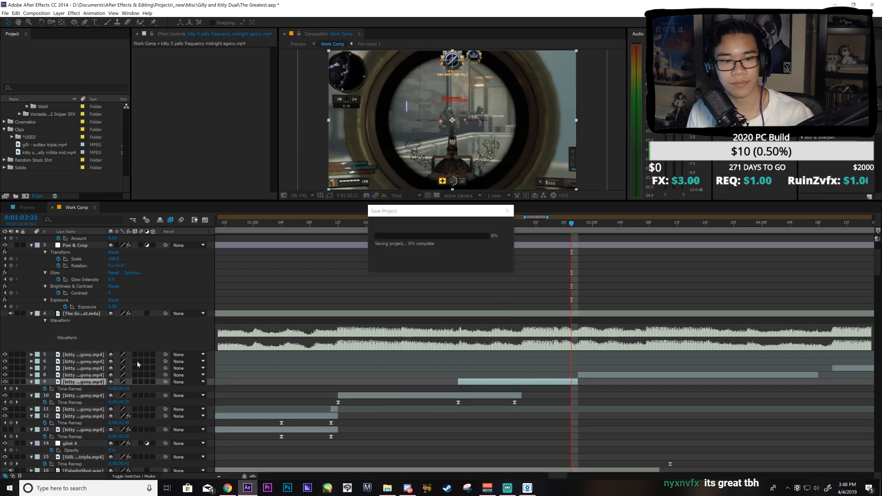
click(11, 389)
key(i)
click(12, 389)
click(515, 229)
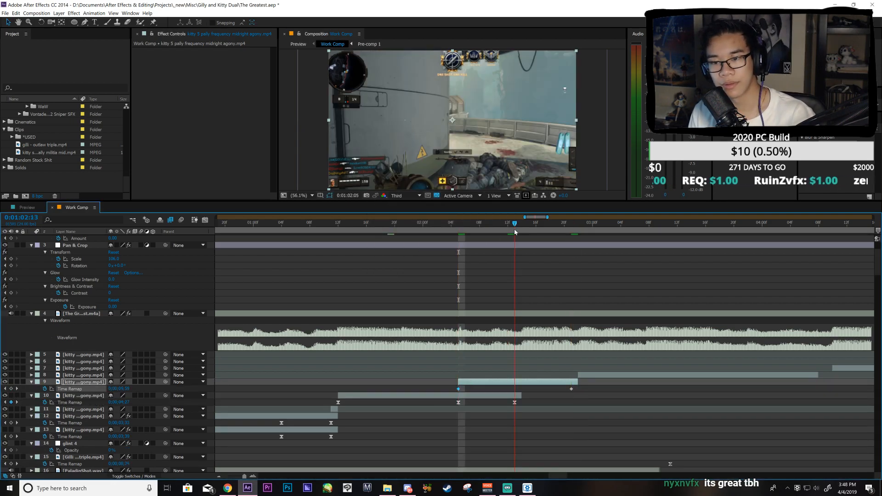
key(Page_Down)
click(11, 389)
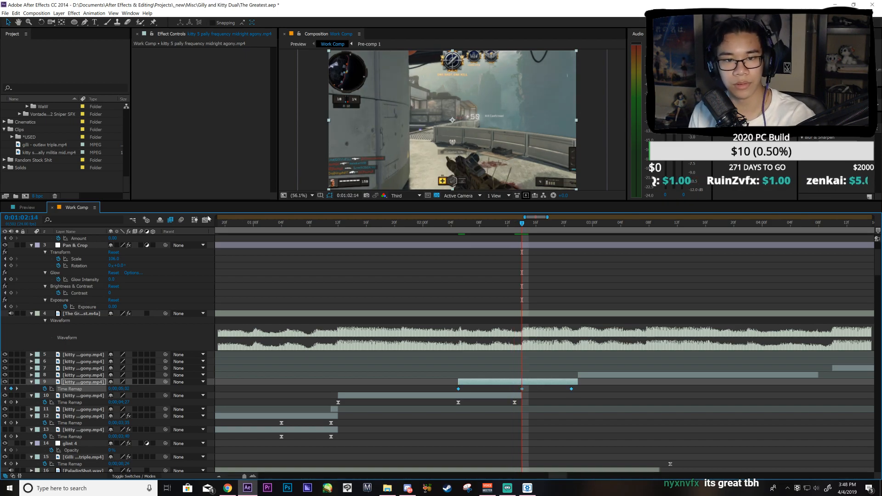
Step: Remove layer 9's time remapping and slip its footage slightly within the clip, checking the frame at 0:01:02:21
key(k)
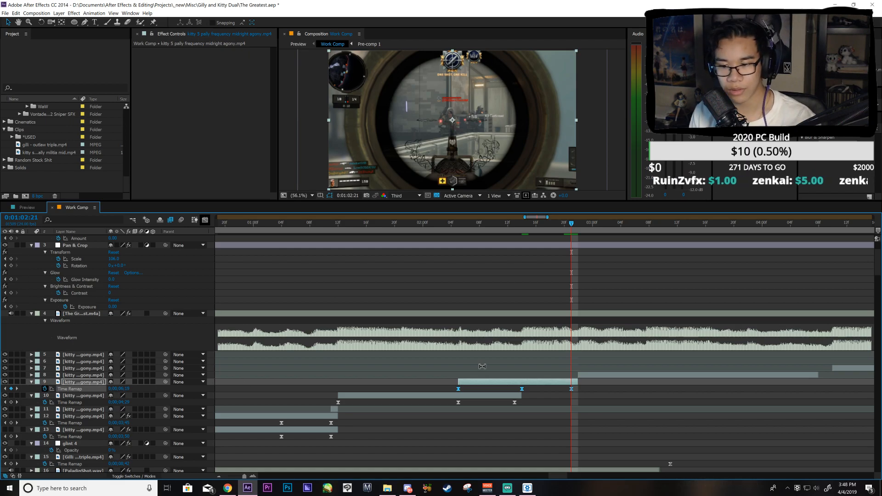
key(u)
drag(621, 381, 627, 383)
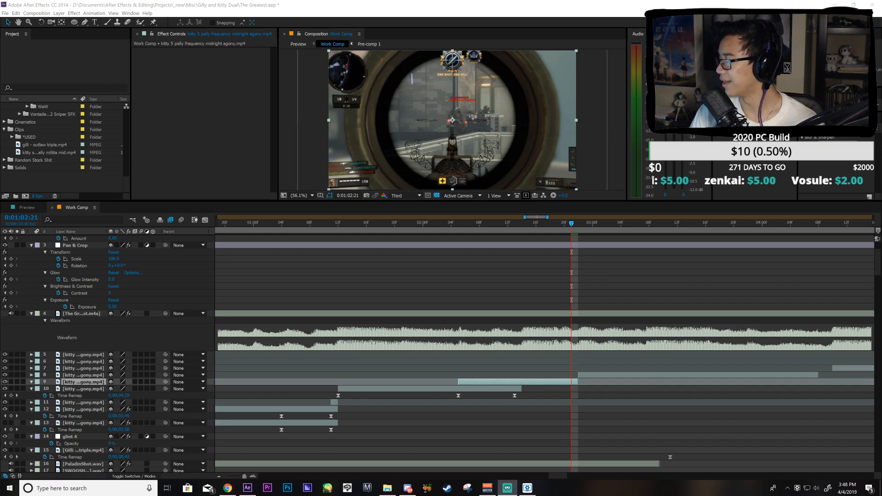
Step: Re-enable time remapping on layer 9 with keyframes at its last frame, its in point and 0:01:02:14, and save the project
click(502, 385)
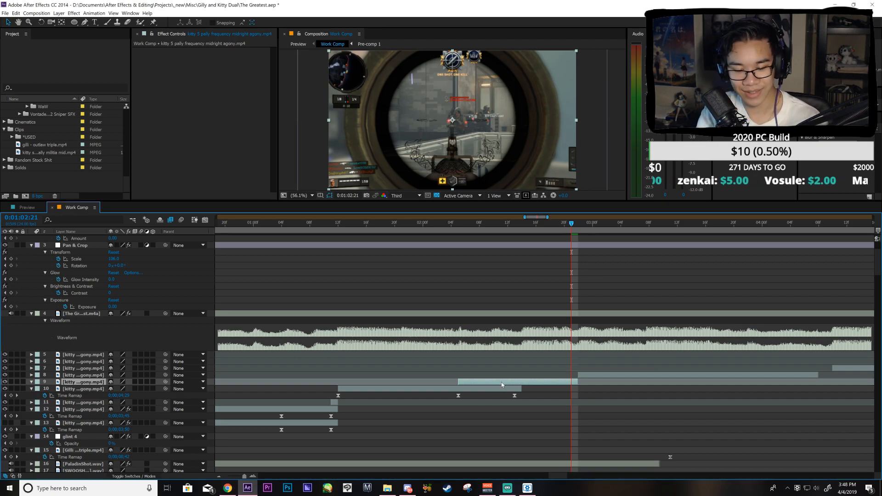
key(ctrl+alt+t)
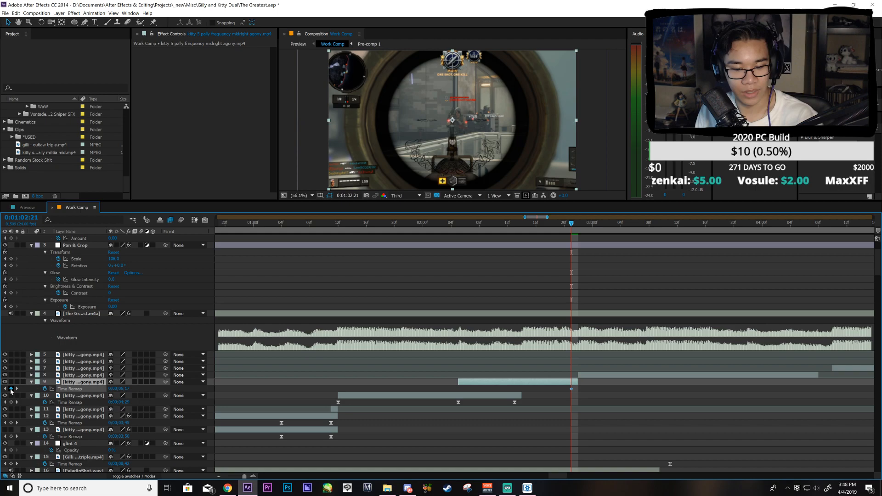
key(i)
click(11, 390)
click(514, 226)
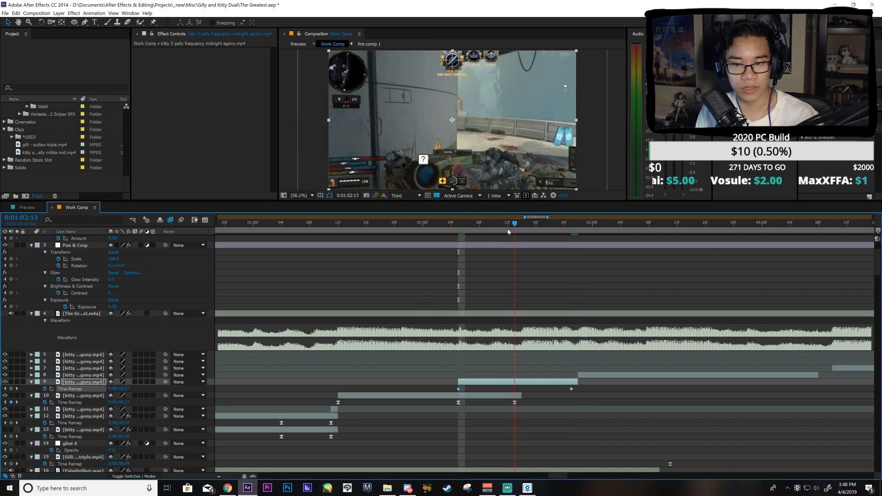
key(Page_Down)
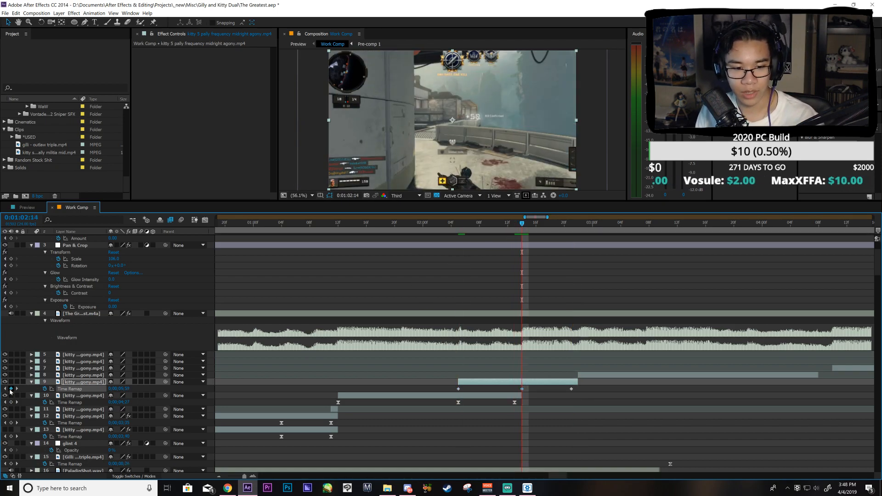
key(ctrl+s)
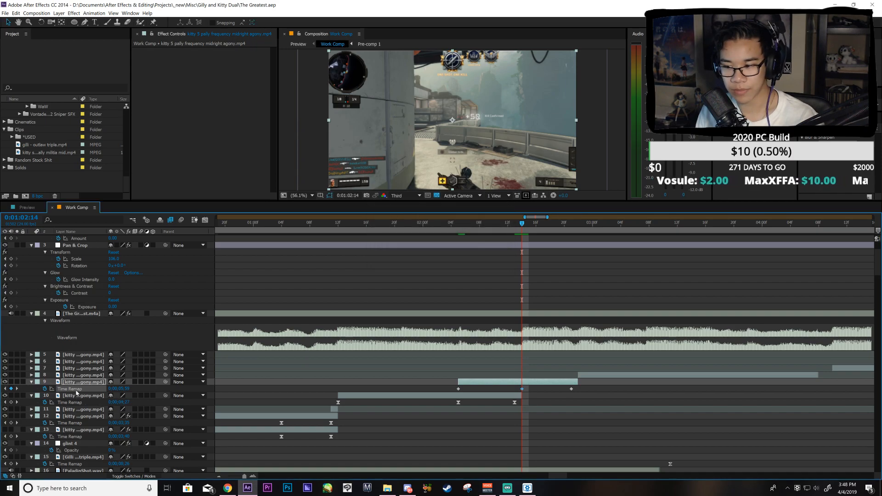
Step: Ease layer 9's three time remap keyframes in the Graph Editor and steepen their handles so motion is fast at each and slow between
click(205, 220)
drag(443, 337, 354, 427)
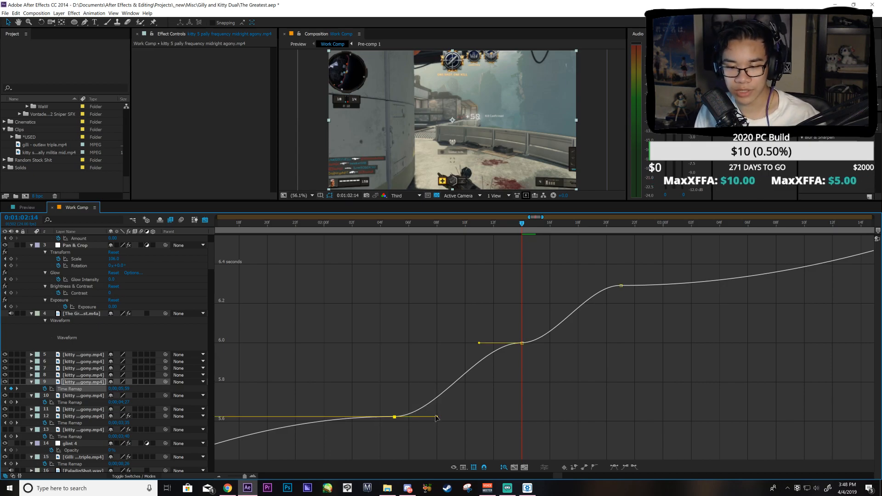
drag(421, 374, 422, 373)
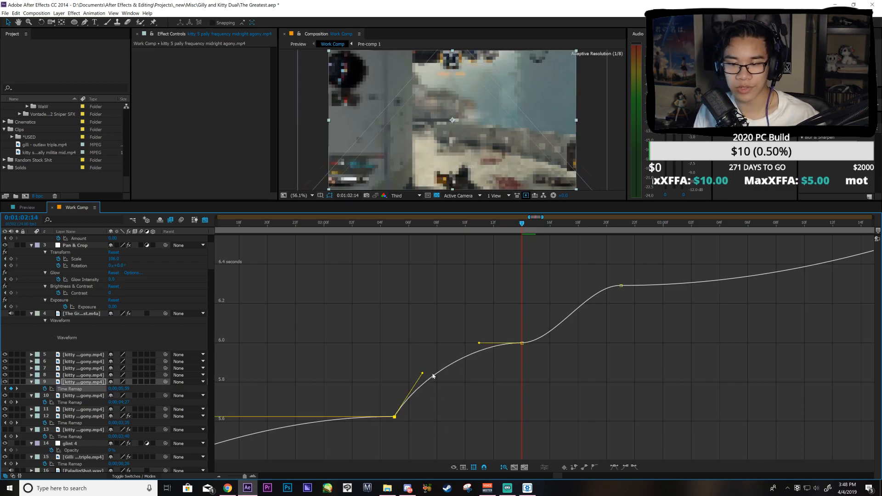
drag(479, 344, 499, 412)
drag(554, 342, 535, 308)
drag(587, 285, 616, 330)
drag(412, 269, 368, 319)
drag(412, 339, 467, 349)
mouse_move(547, 374)
mouse_down()
mouse_move(511, 327)
mouse_move(504, 415)
mouse_move(504, 404)
mouse_up()
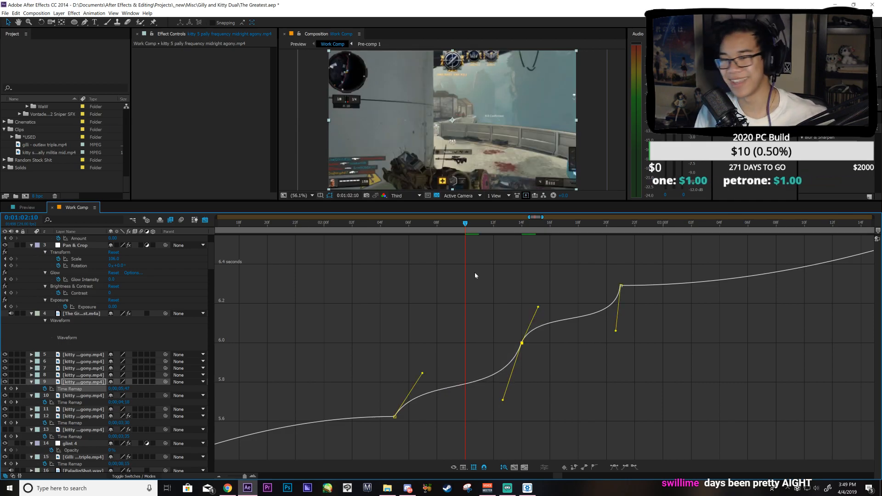
Step: Scrub layer 9's motion and fine-tune the incoming handle of its last time remap keyframe, leaving the layer view shown
click(419, 224)
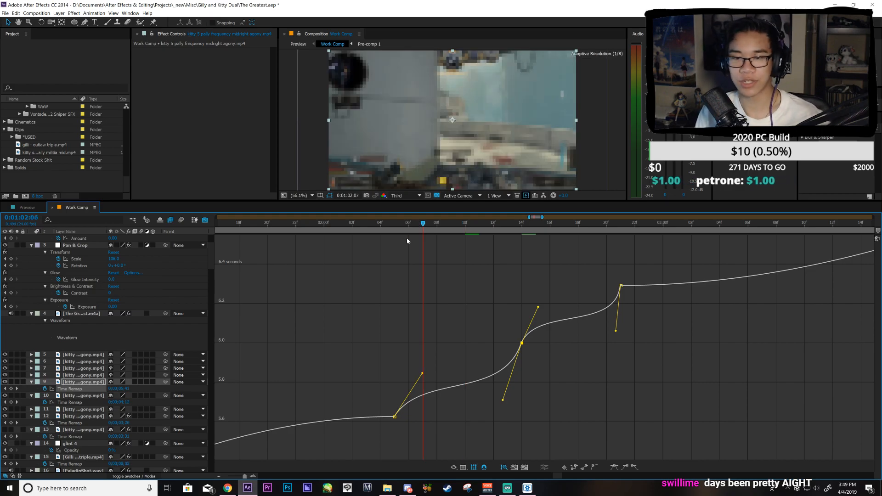
drag(423, 250, 560, 340)
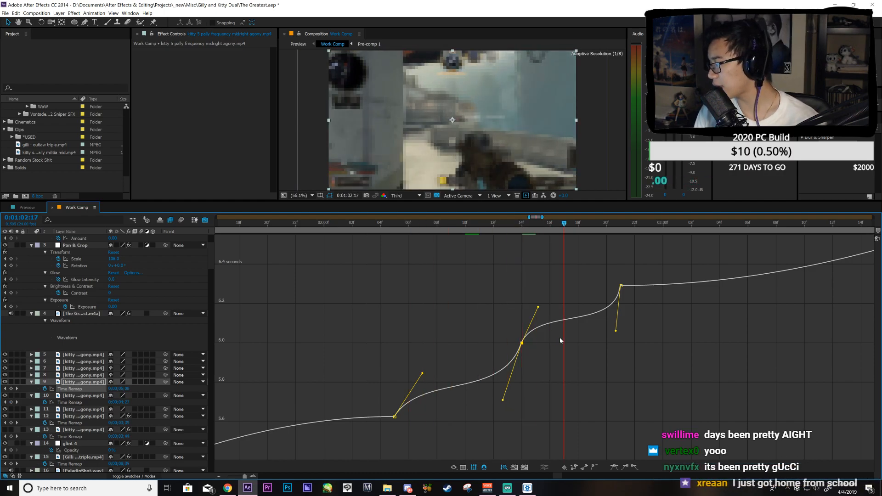
drag(560, 341, 612, 335)
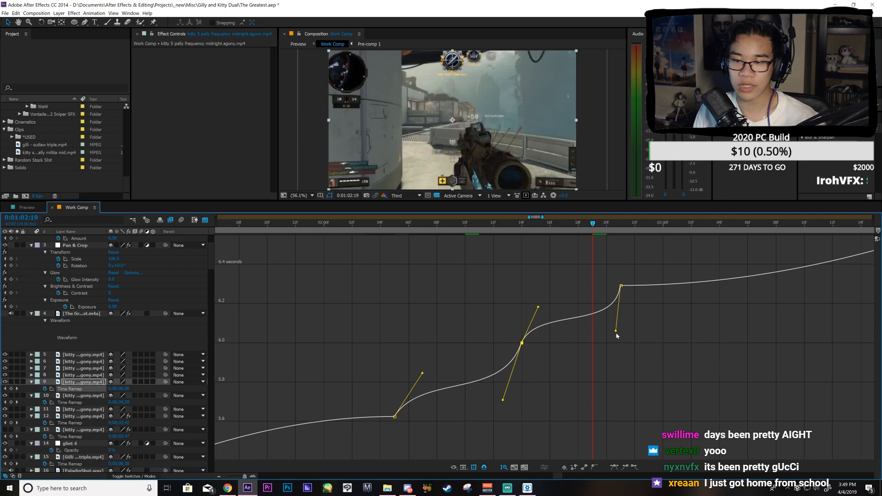
click(621, 286)
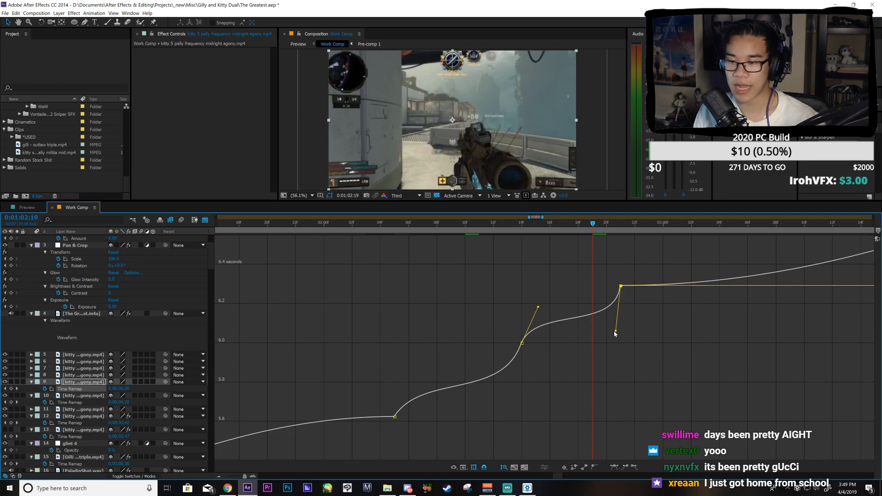
drag(615, 334, 616, 332)
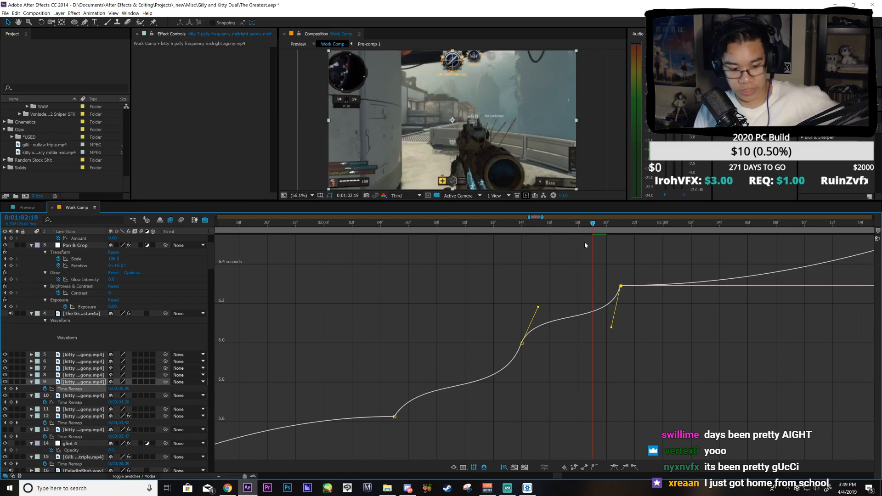
drag(375, 231, 447, 361)
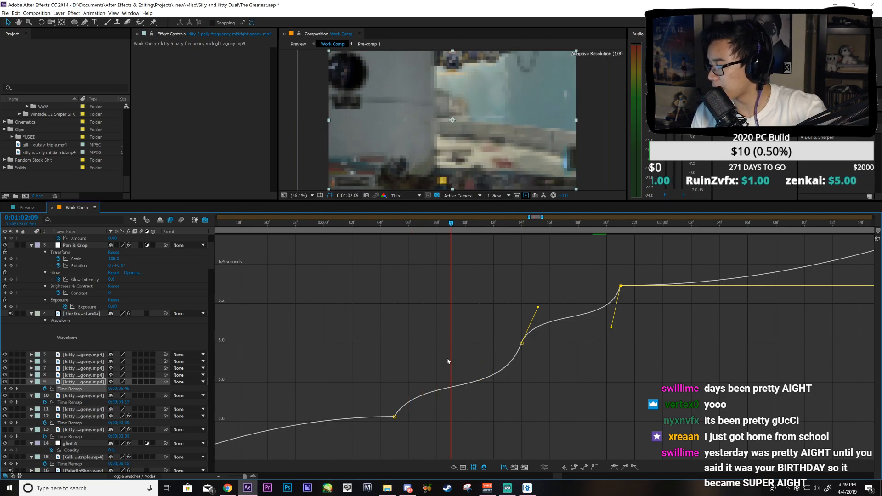
drag(449, 358, 578, 386)
click(206, 222)
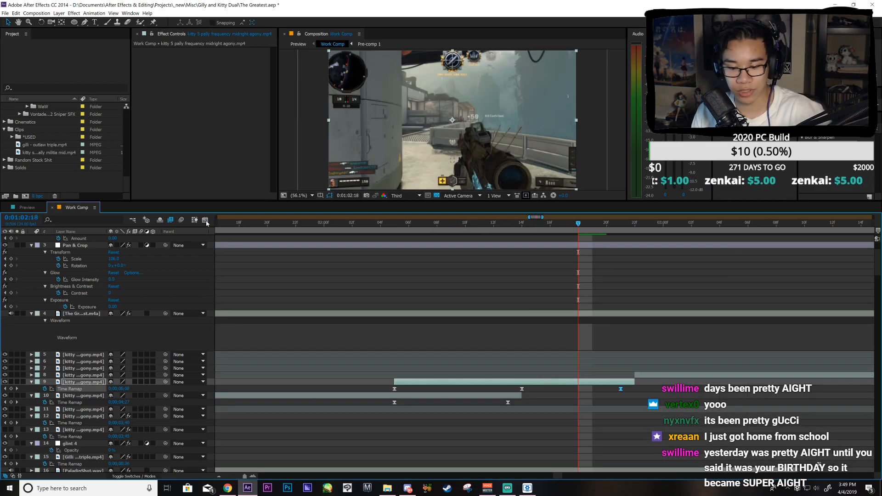
Step: Enable time remapping on layer 8 with a keyframe at its in point, 0:01:02:22, and scrub the clip's start
click(610, 377)
key(i)
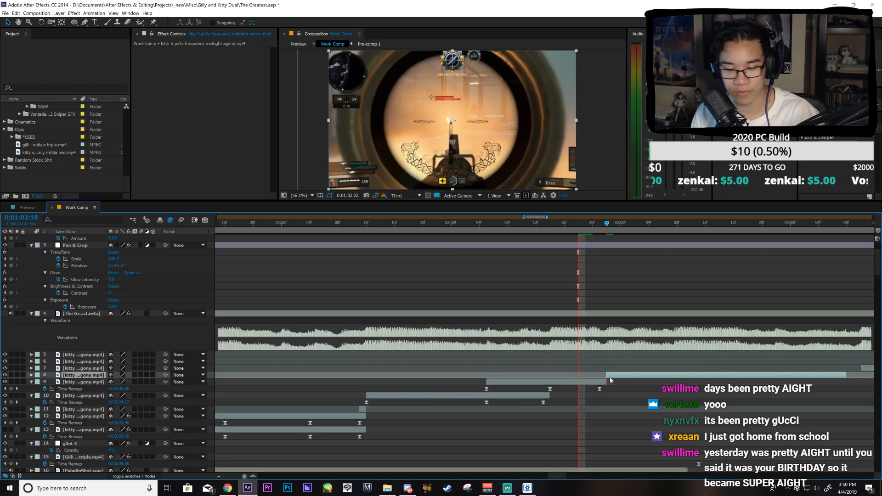
key(ctrl+alt+t)
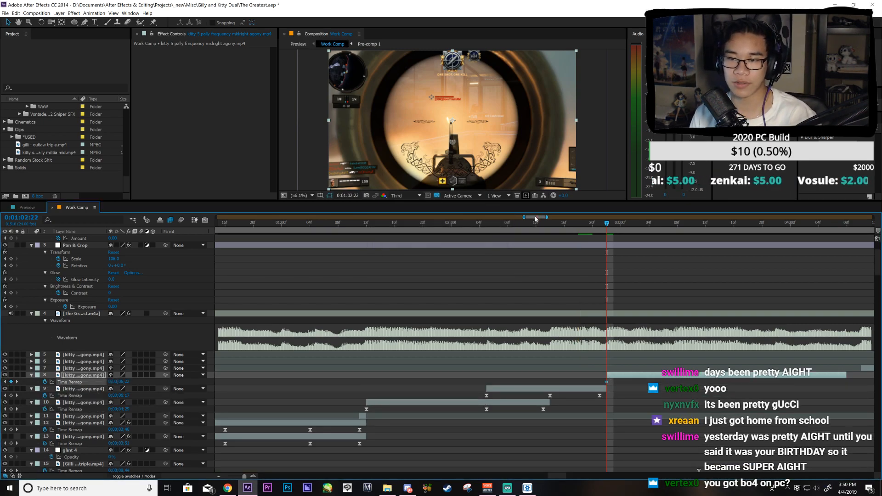
drag(535, 219, 539, 219)
drag(472, 230, 561, 269)
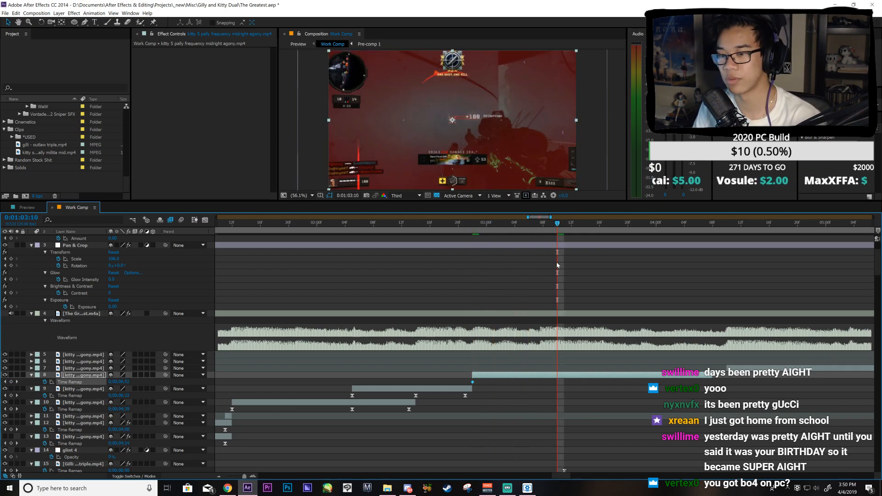
drag(469, 224, 470, 284)
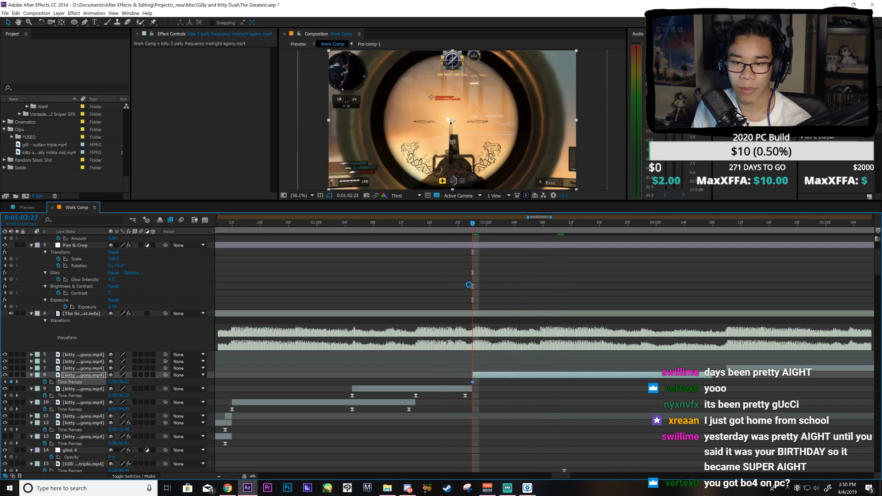
Step: Preview the music from layer 8's in point and add a time remap keyframe at 0:01:03:07
key(space)
key(space)
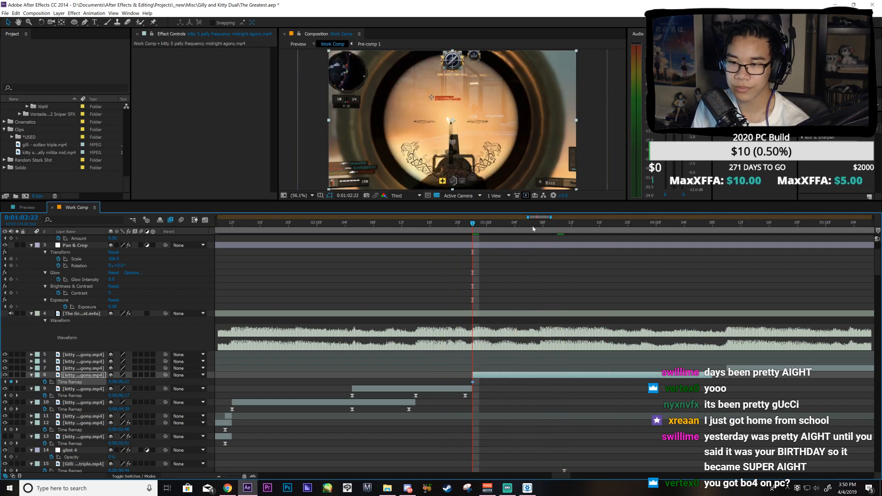
key(space)
click(533, 225)
click(535, 225)
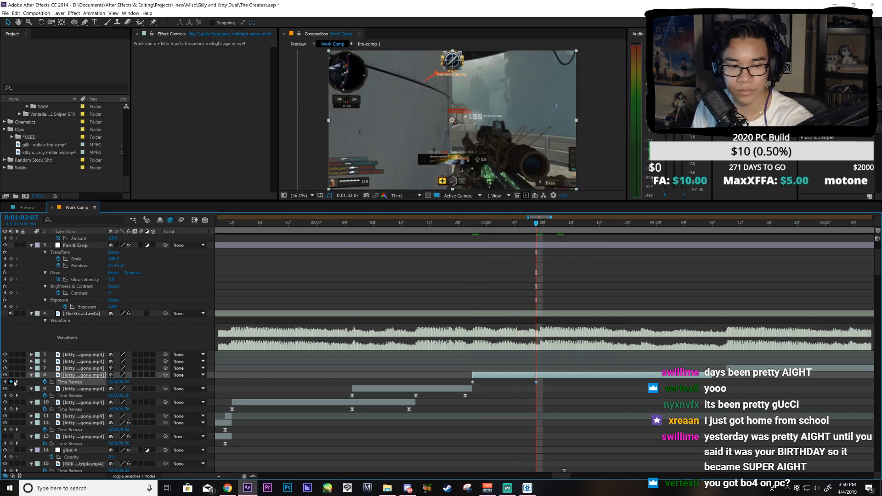
Step: Add layer 8's next time remap keyframe at 0:01:03:12 instead of 0:01:03:11, checking it against the music
key(space)
key(Page_Down)
key(Page_Down)
key(Page_Down)
key(Page_Down)
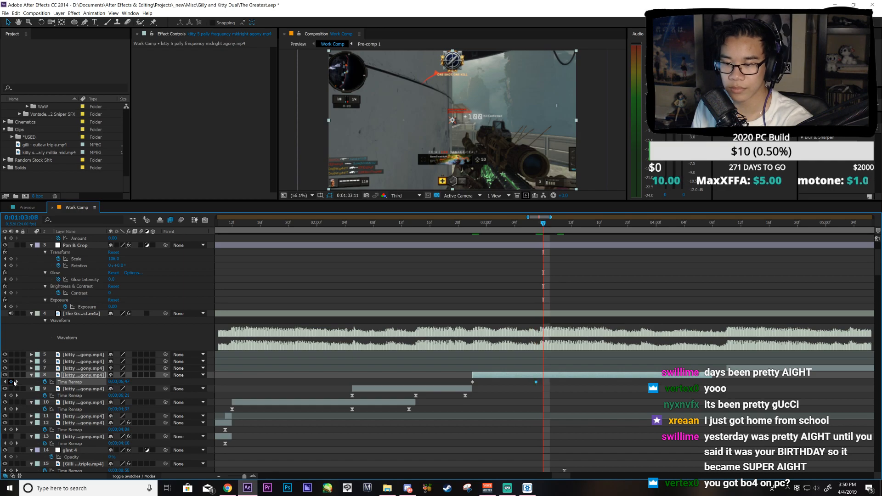
click(11, 382)
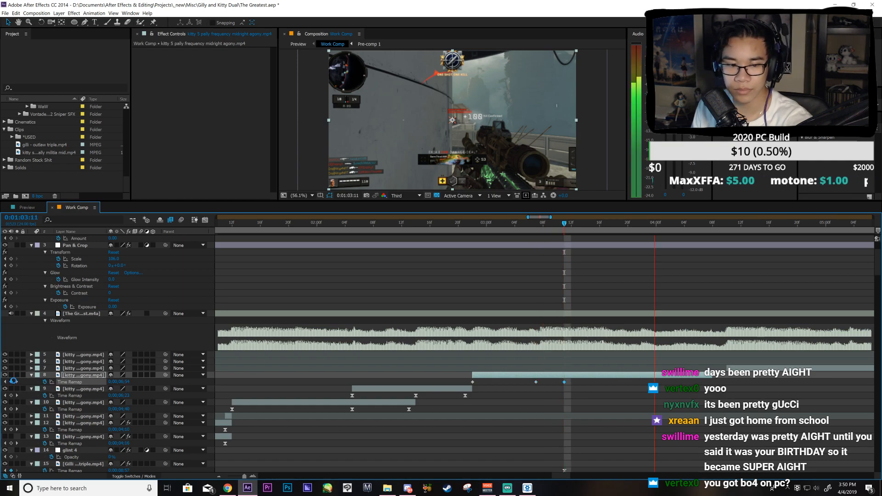
click(12, 382)
key(Page_Down)
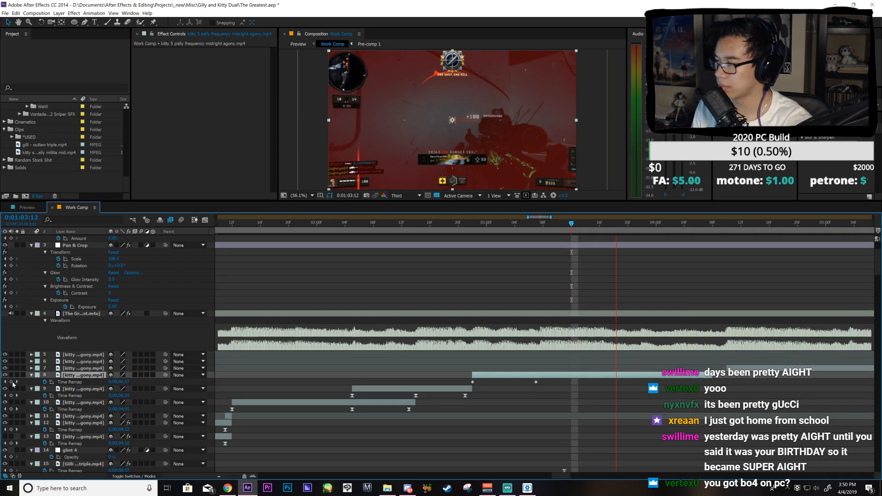
click(11, 382)
key(KP_Decimal)
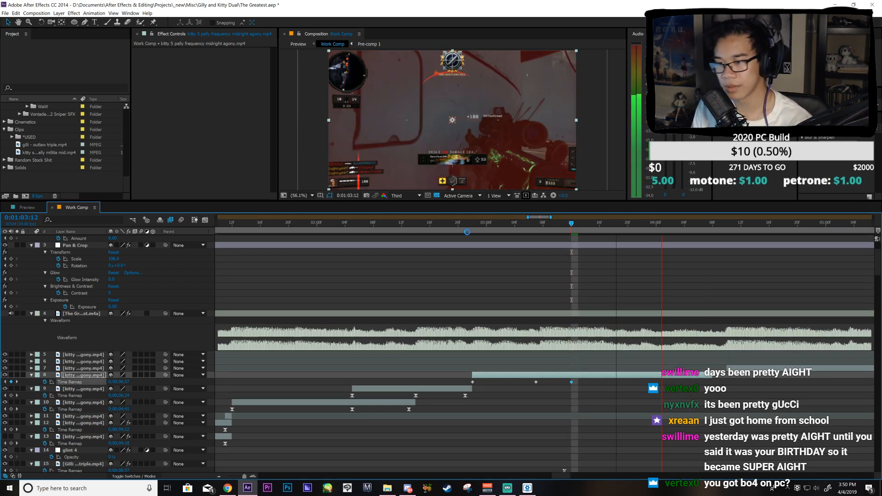
Step: Place layer 8's final time remap keyframe at its last frame, 0:01:04:09, return to 0:01:03:12, and save the project
drag(660, 229, 616, 294)
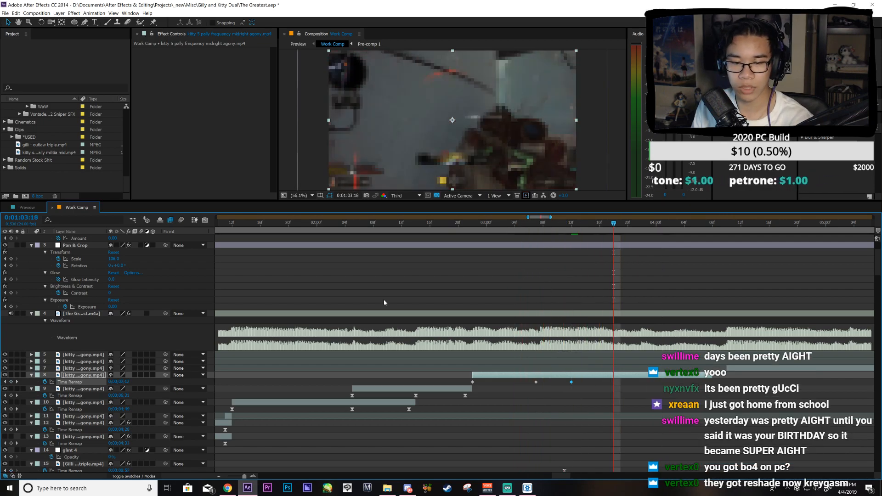
key(o)
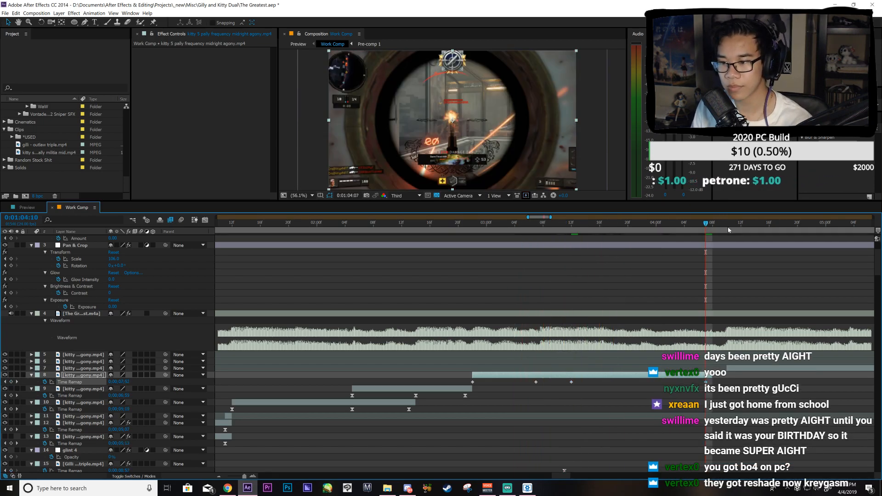
click(728, 229)
key(Page_Up)
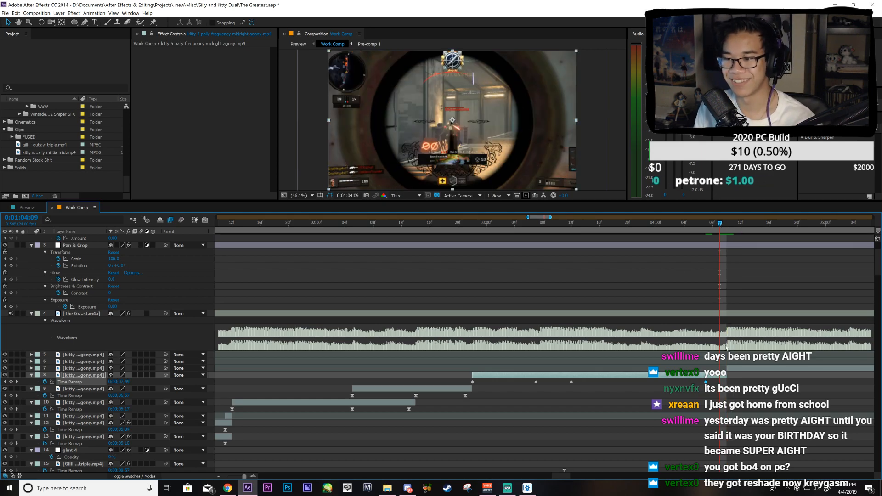
key(F2)
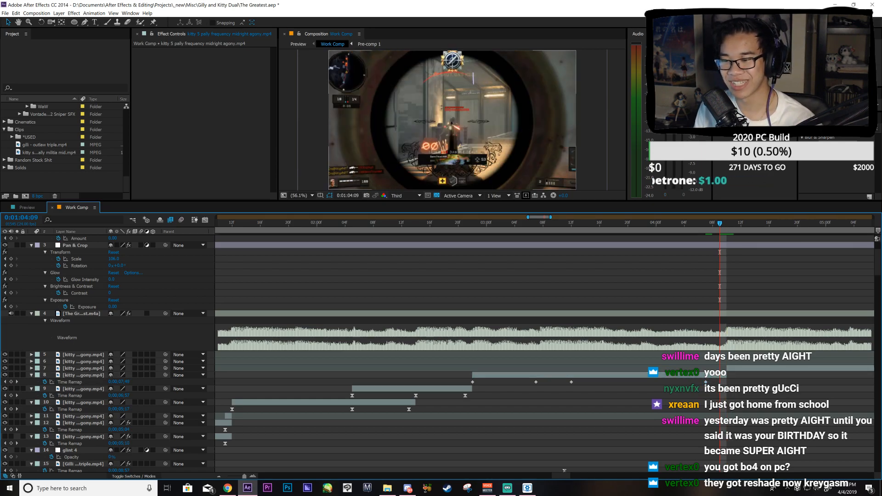
click(571, 382)
key(j)
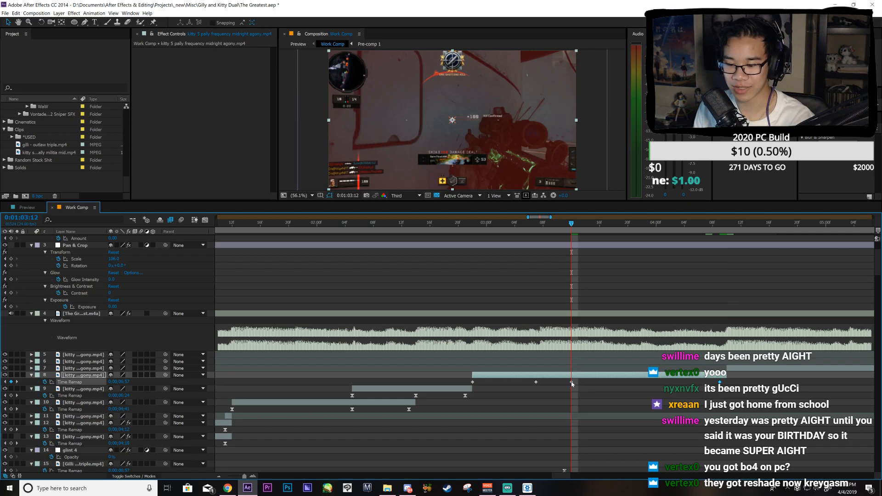
key(ctrl+s)
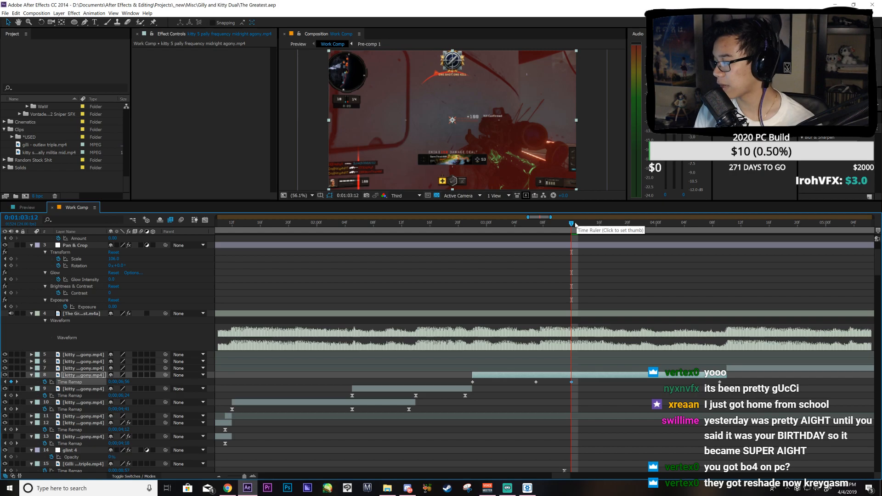
Step: Scrub and preview the music between 0:01:03:12 and 0:01:04:01 to locate layer 8's next beats
drag(574, 225, 641, 253)
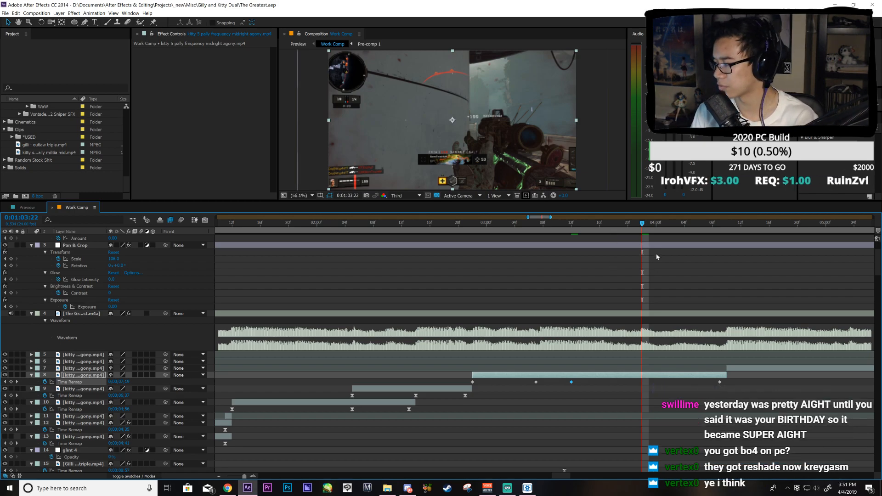
click(633, 250)
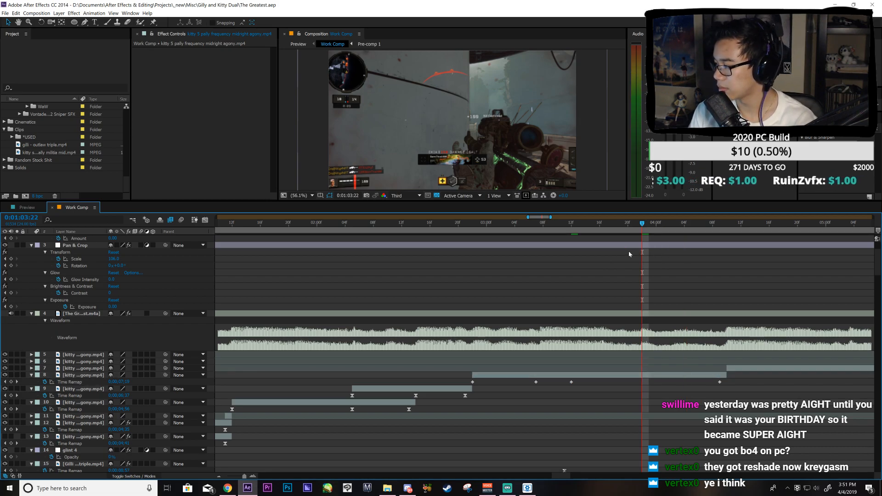
click(663, 228)
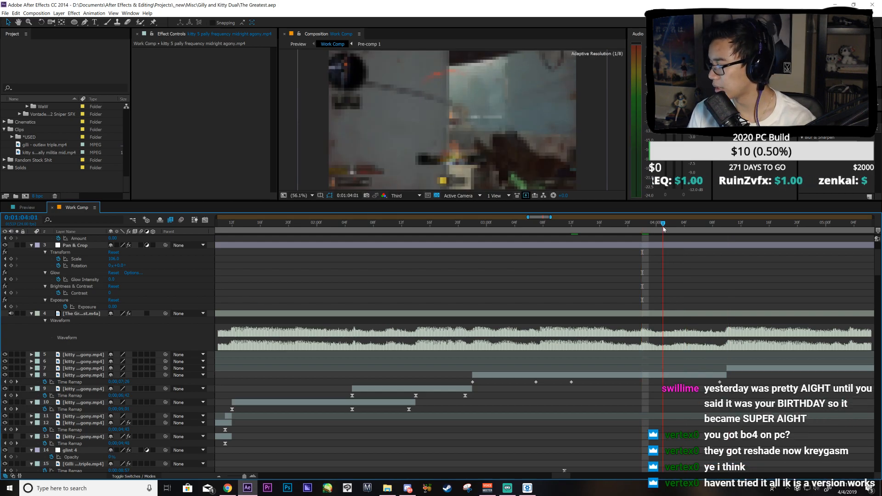
drag(638, 230, 572, 243)
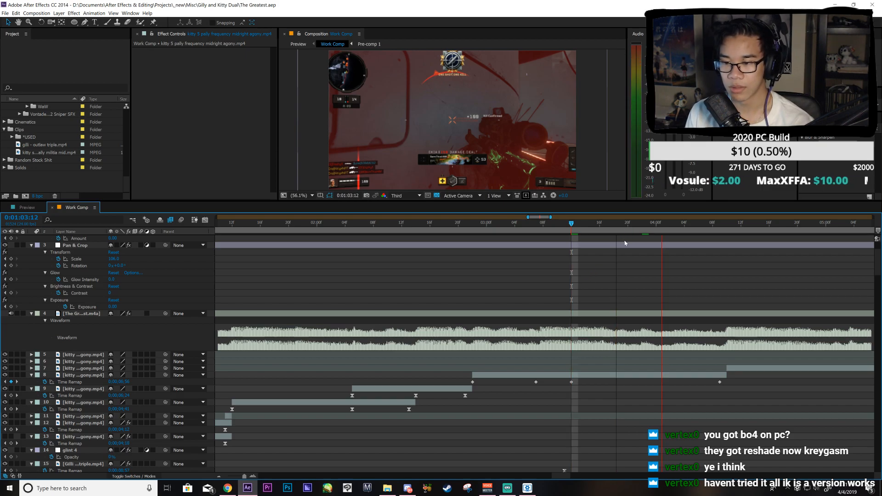
drag(605, 232, 615, 227)
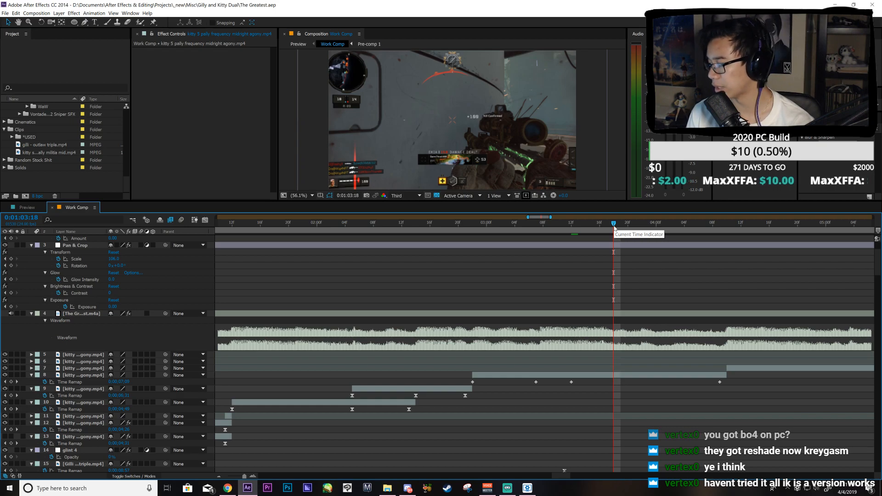
key(space)
key(space)
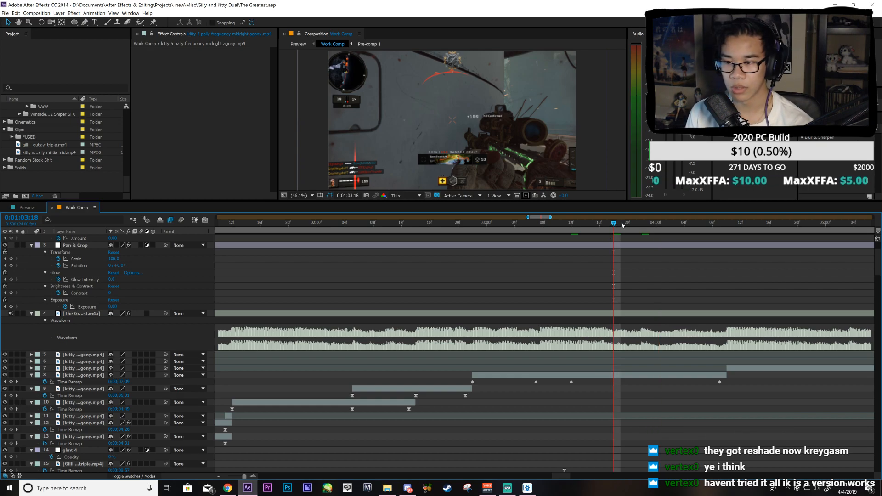
click(642, 228)
key(space)
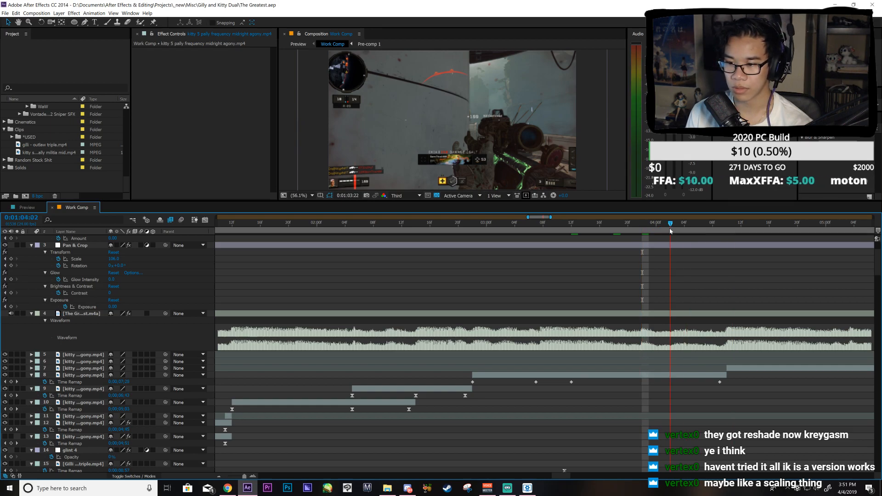
Step: Check the beat around 0:01:04:02 frame by frame and add a time remap keyframe on layer 8 at 0:01:04:01
click(670, 225)
key(space)
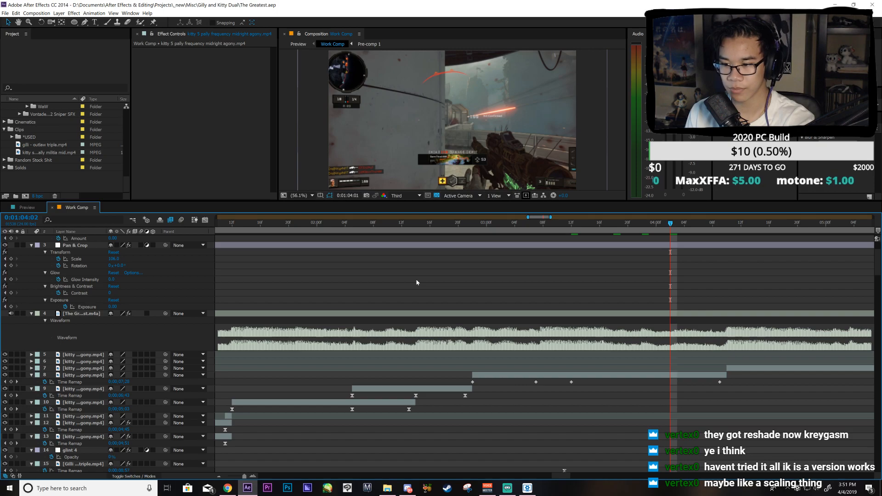
key(Page_Up)
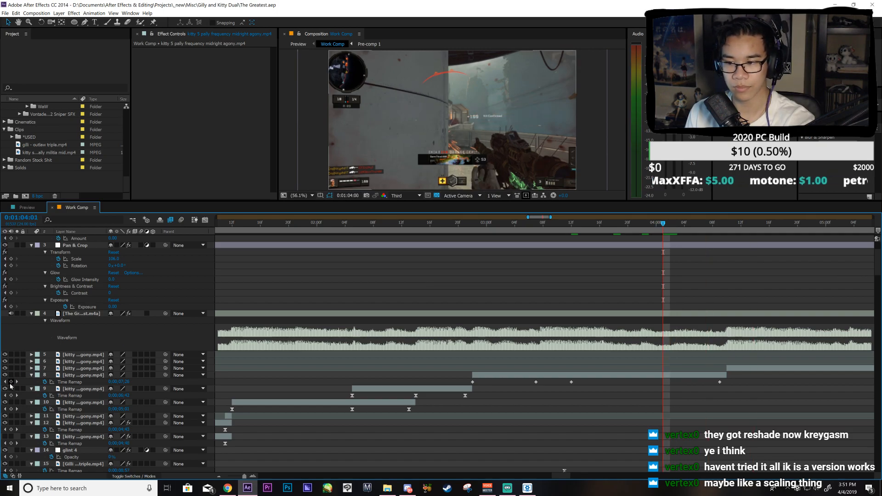
key(Page_Up)
key(space)
key(Page_Down)
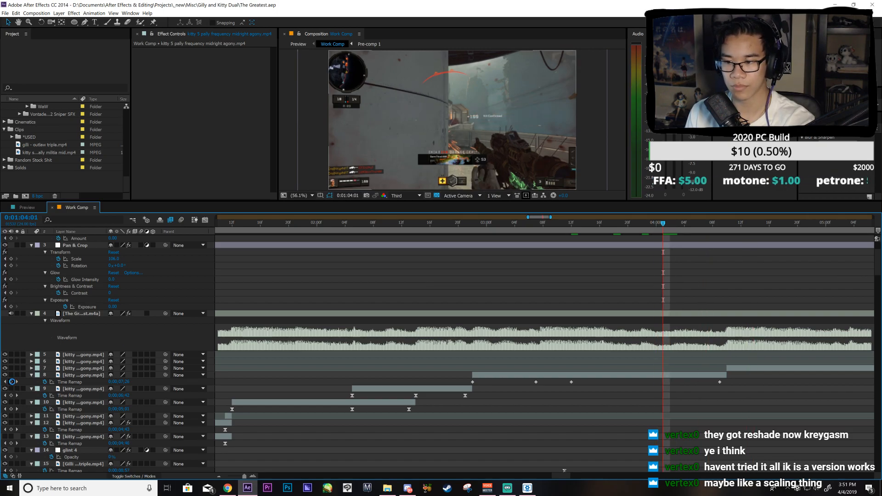
key(KP_Decimal)
click(11, 381)
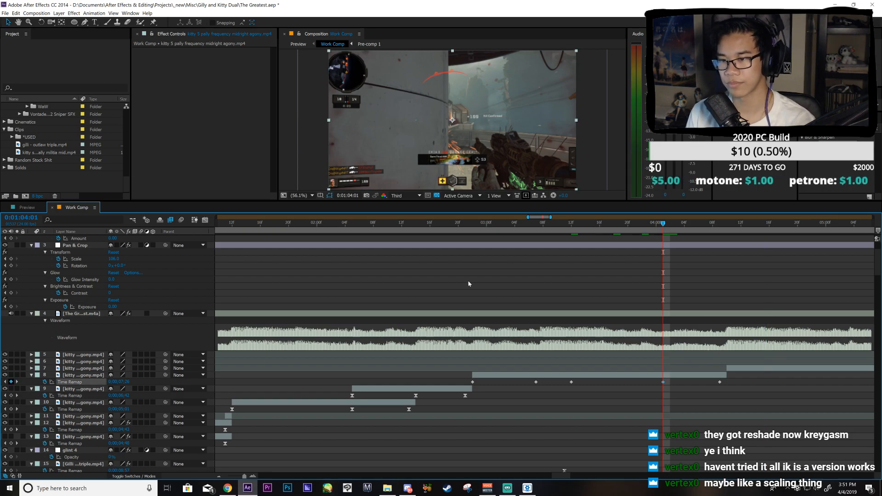
Step: Preview the music from 0:01:03:12 and add another time remap keyframe on layer 8 at 0:01:03:21
key(space)
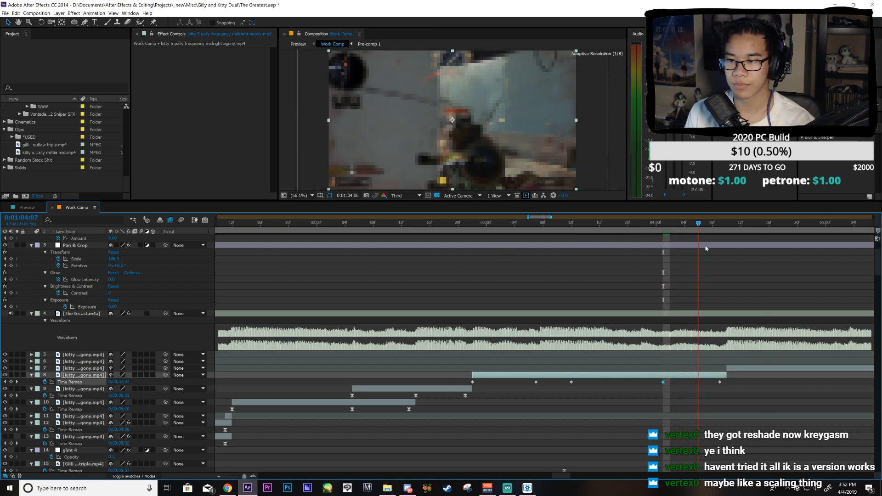
drag(723, 248, 567, 287)
key(space)
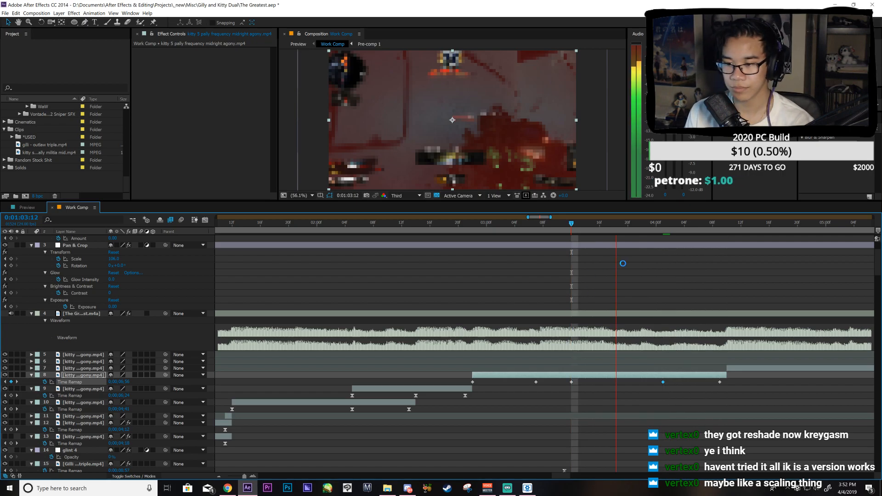
key(space)
drag(665, 230, 634, 251)
key(space)
key(Page_Up)
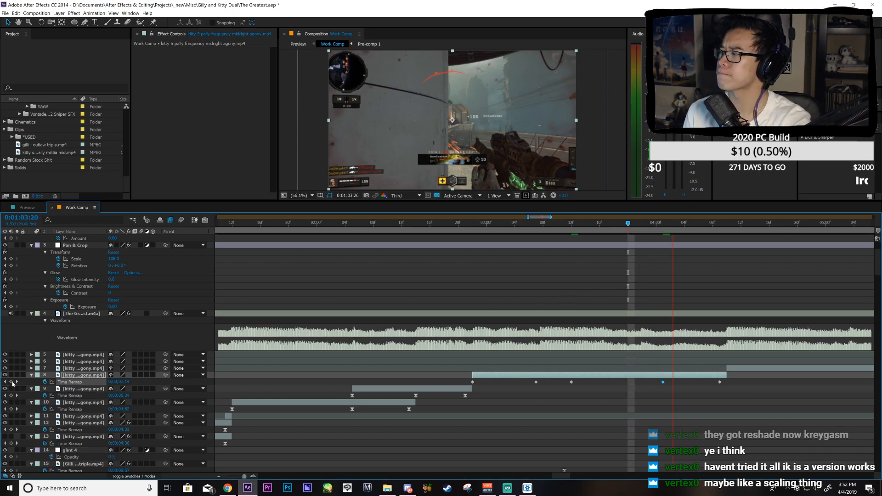
key(space)
key(Page_Down)
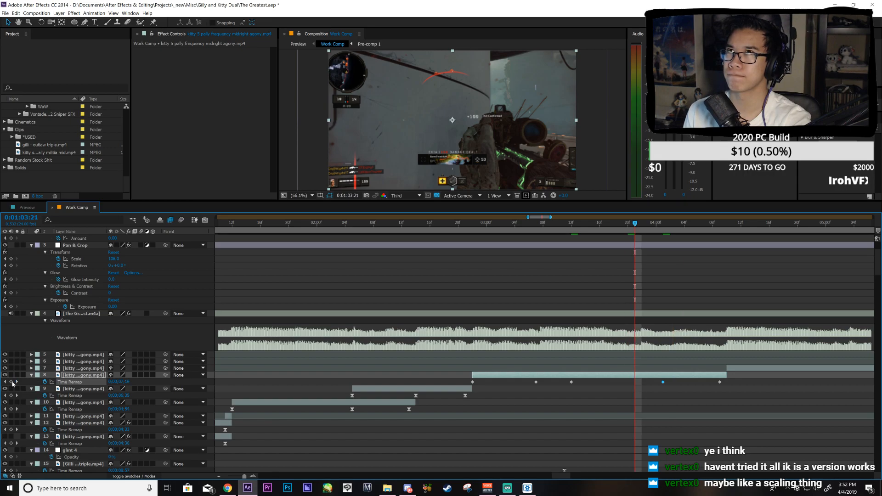
click(12, 382)
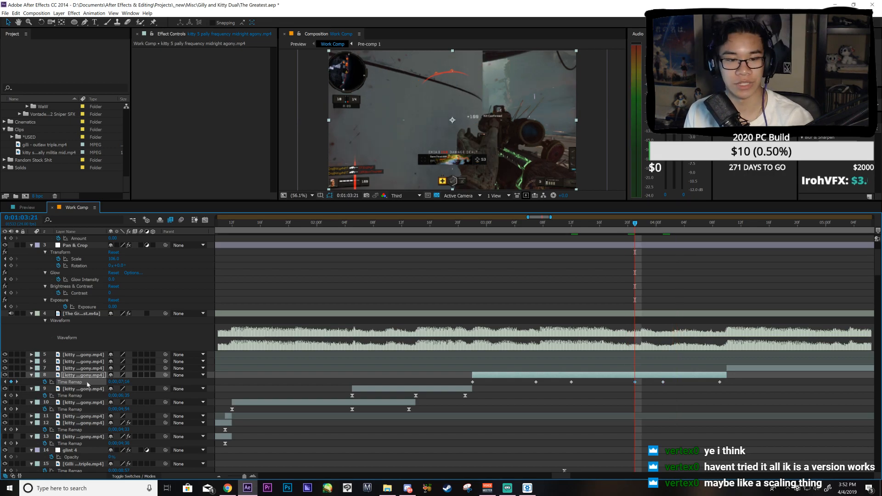
Step: Save the project and, in layer 8's time remap graph, steepen the handles from the 0:01:02:22 keyframe through the 0:01:03:07 keyframe
click(205, 220)
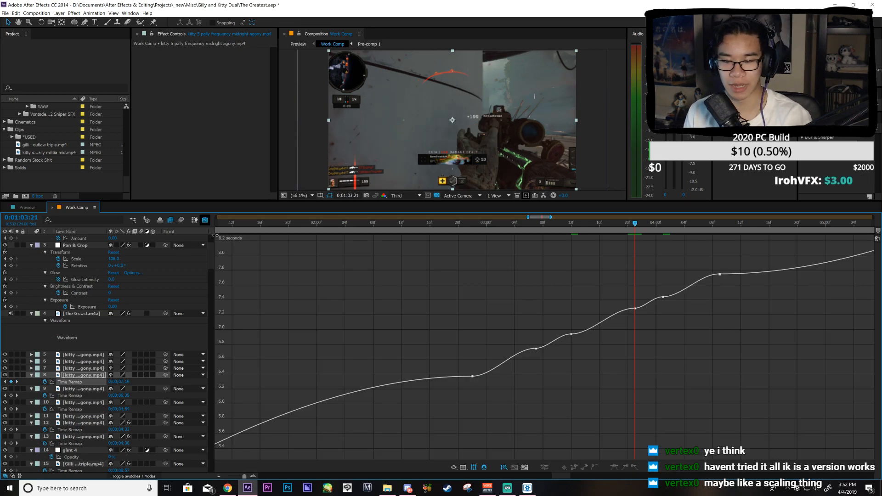
key(ctrl+s)
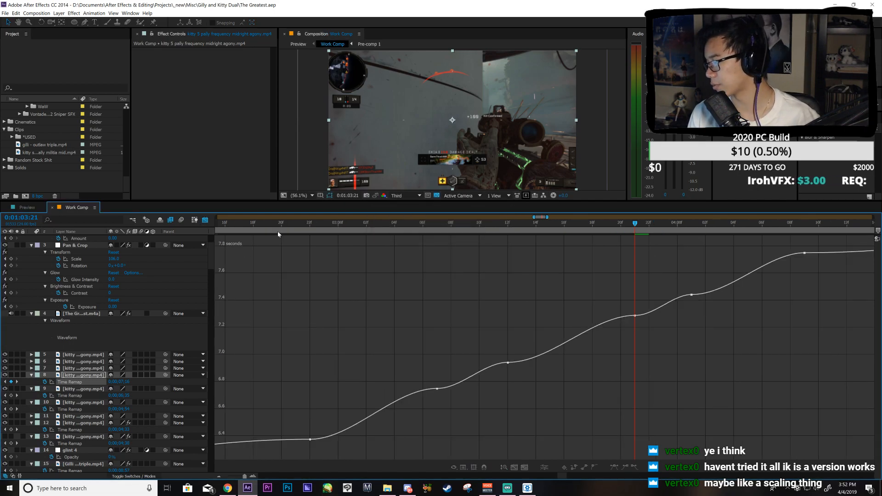
drag(327, 398, 295, 442)
drag(351, 440, 339, 408)
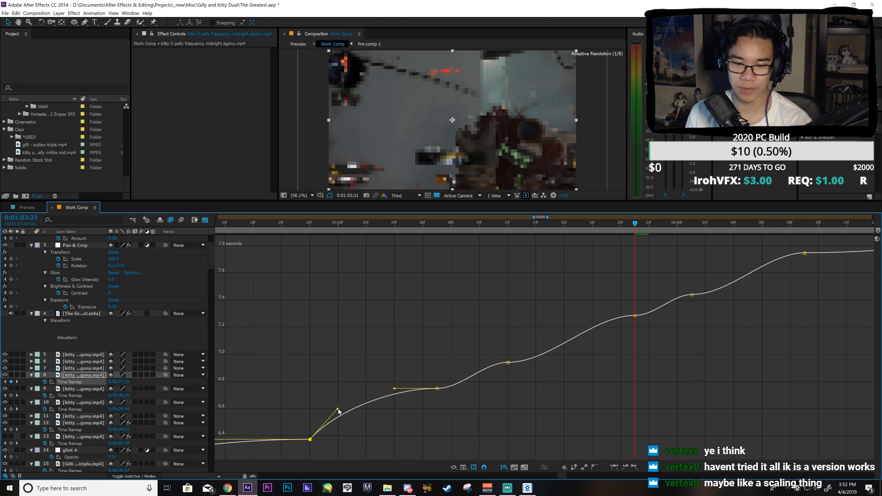
click(437, 389)
drag(396, 390, 418, 423)
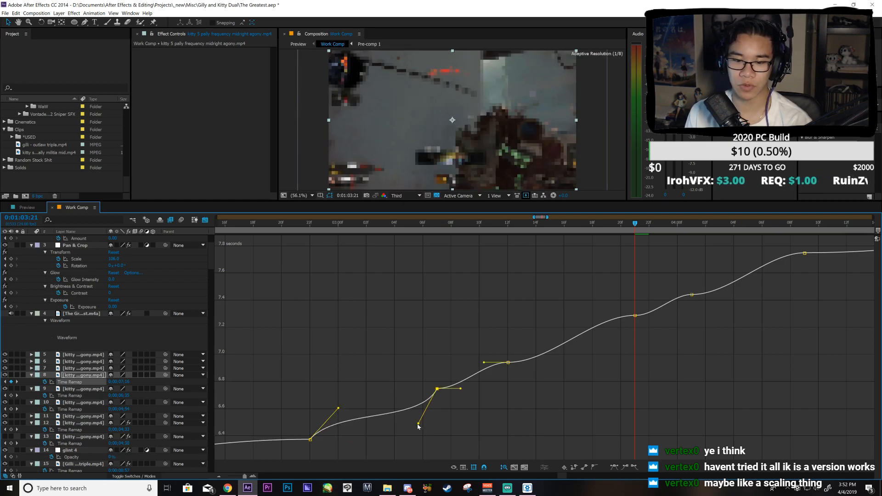
drag(459, 389, 502, 380)
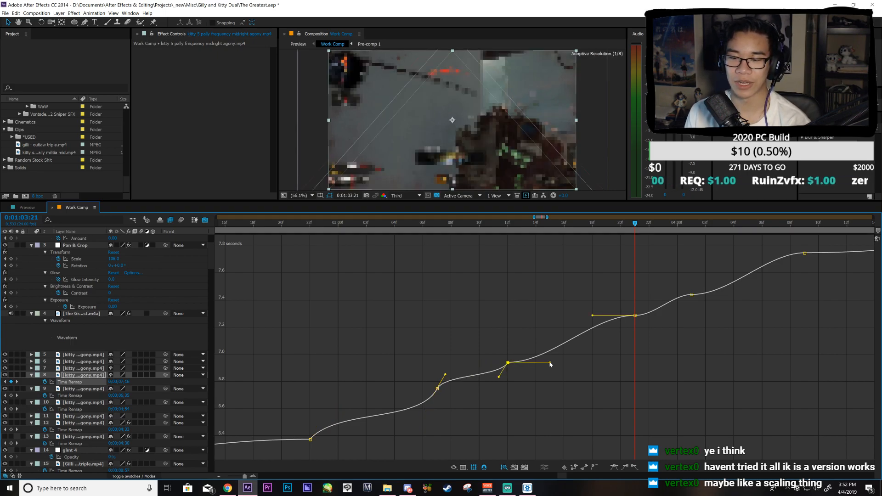
Step: Steepen the time remap curve's handles from the 0:01:03:12 keyframe to the 0:01:04:09 keyframe so each segment eases in its middle
drag(550, 362, 527, 334)
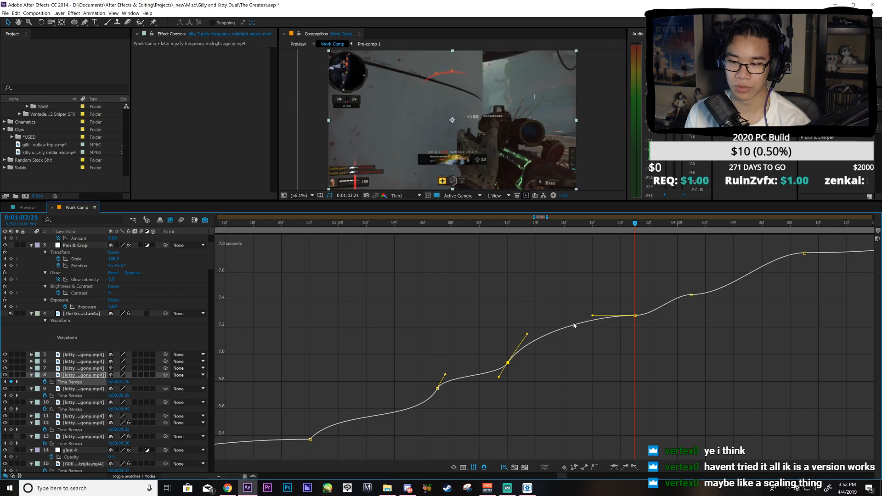
drag(594, 317, 618, 344)
drag(653, 316, 642, 303)
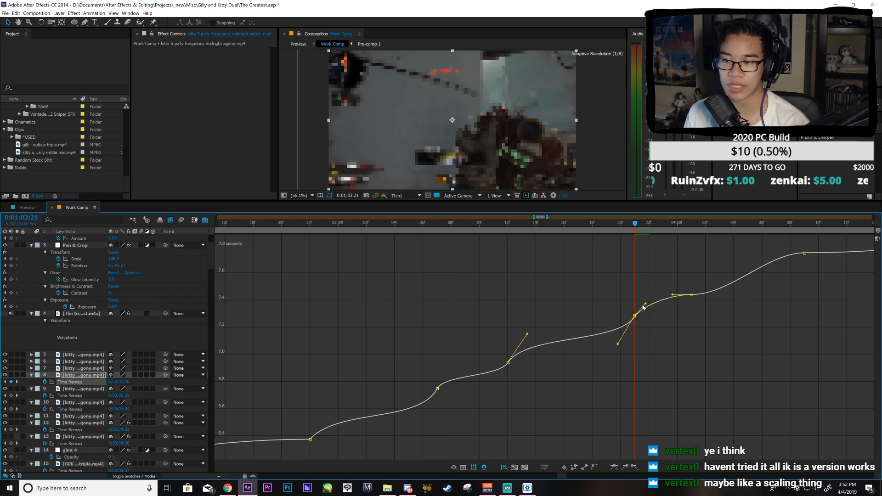
drag(678, 284, 682, 311)
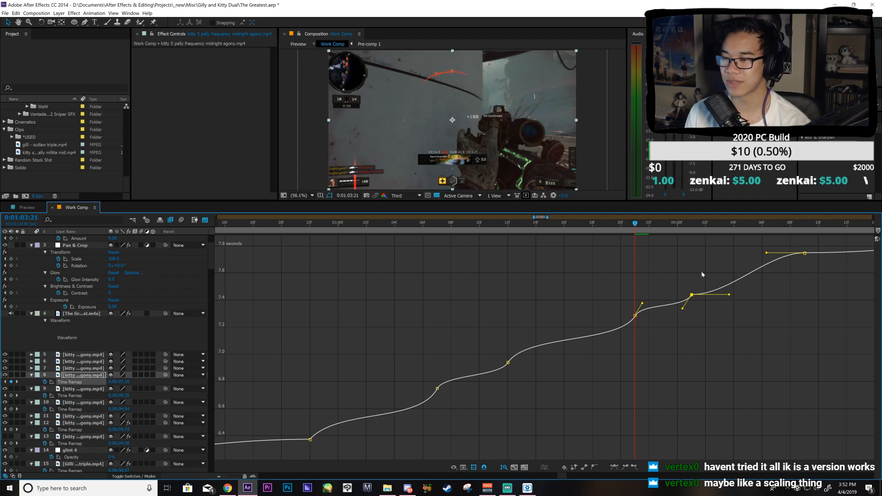
drag(729, 294, 707, 273)
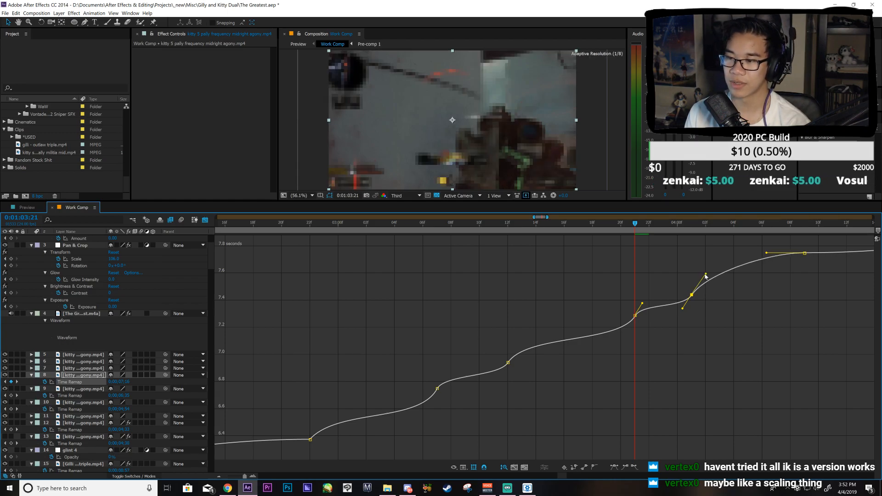
drag(766, 253, 798, 285)
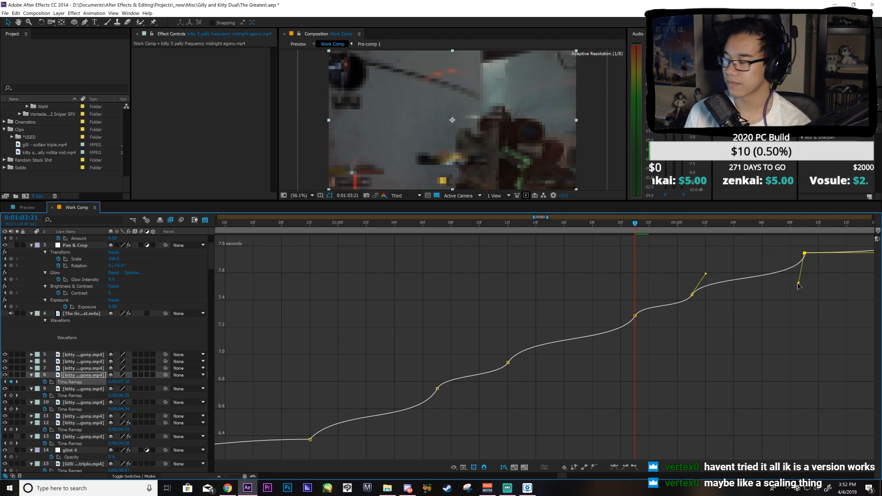
Step: Scrub layer 8's first remapped segment, then lengthen its starting handle and shorten its ending handle at 0:01:03:07
drag(336, 230, 280, 459)
drag(339, 409, 334, 399)
drag(419, 424, 424, 415)
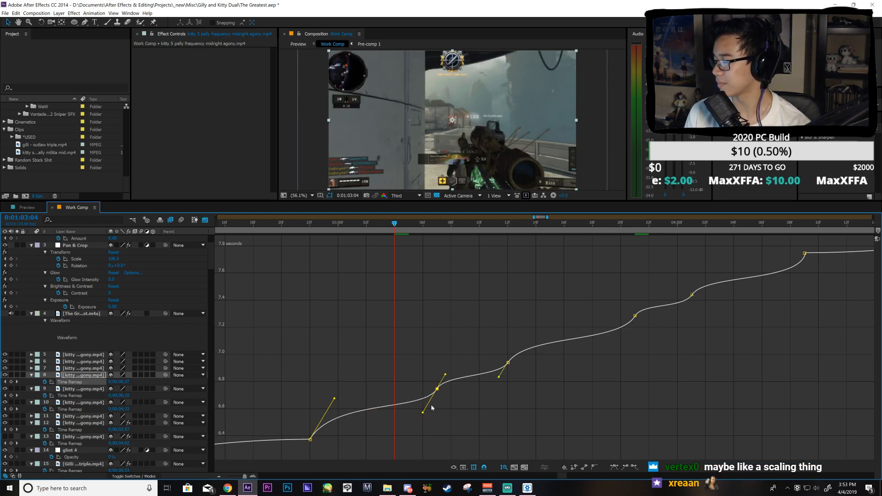
Step: Scrub the remapped clip and fine-tune the outgoing curve handles at the 0:01:03:12 and 0:01:03:21 keyframes
click(324, 228)
drag(324, 230, 605, 338)
click(651, 306)
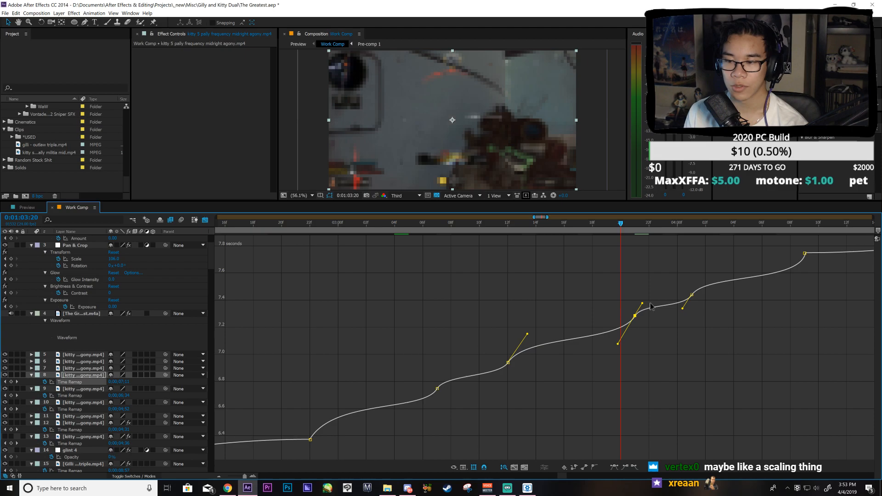
drag(528, 334, 523, 336)
drag(652, 336, 643, 300)
drag(701, 301, 680, 287)
key(space)
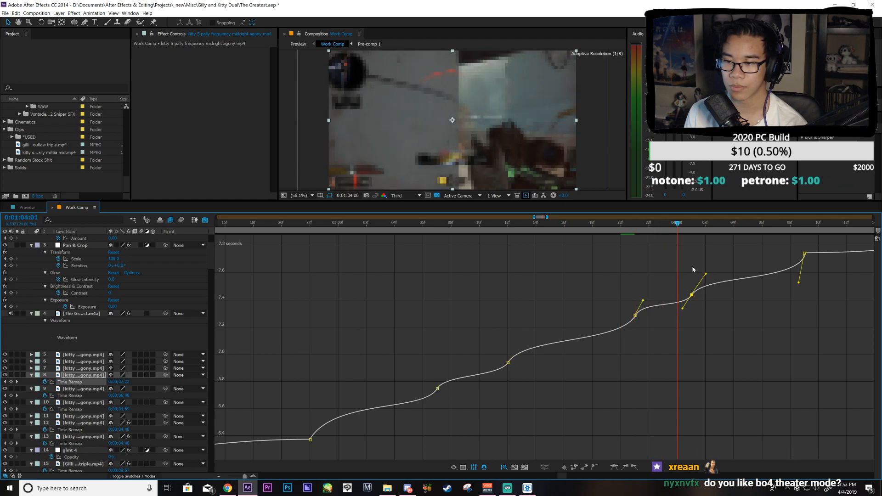
Step: Shorten the outgoing handle at 0:01:03:21, adjust the incoming handle at 0:01:04:01, and check the motion between them
key(Page_Up)
key(Page_Up)
key(Page_Up)
key(Page_Up)
key(Page_Up)
key(Page_Up)
drag(644, 301, 683, 312)
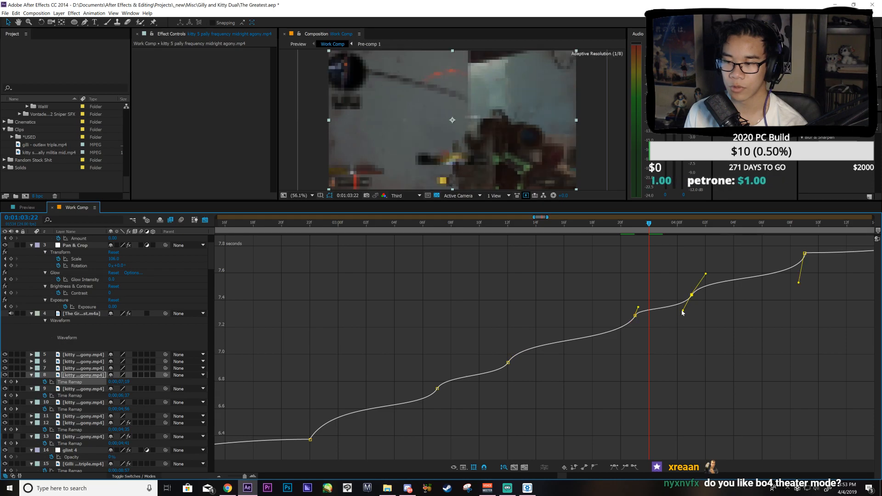
key(Page_Down)
key(Page_Down)
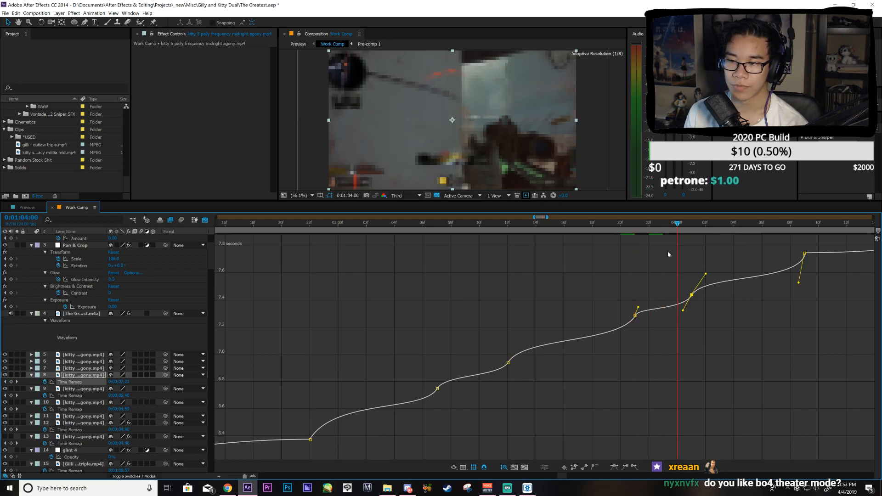
key(space)
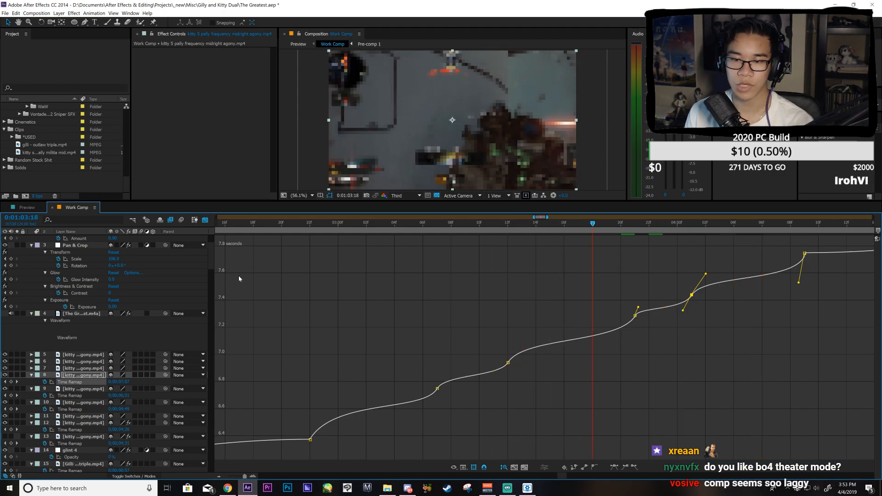
Step: Return to the layer bars, enable time remapping on layer 7 at its in point, 0:01:04:10, and save the project
click(205, 220)
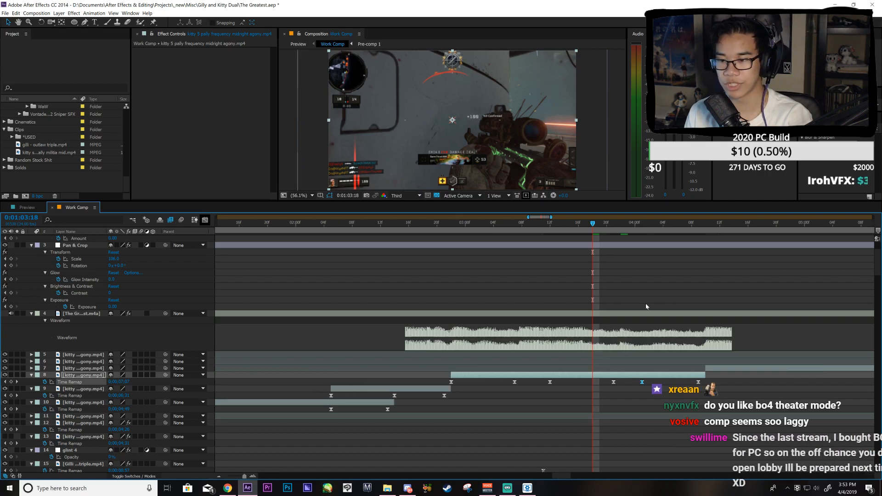
key(minus)
click(713, 369)
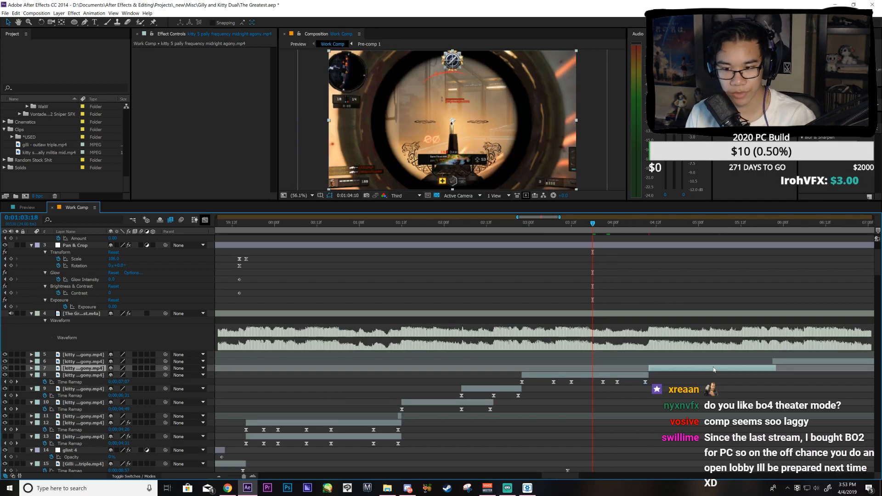
key(ctrl+s)
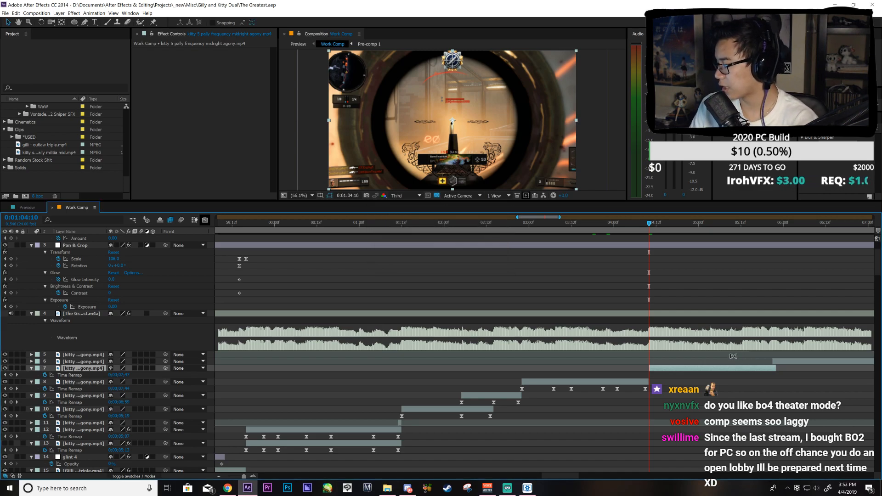
Step: Add Time Remap keyframes on layer 7 at its start, 0:01:04:10, and near its end, 0:01:05:20
click(11, 375)
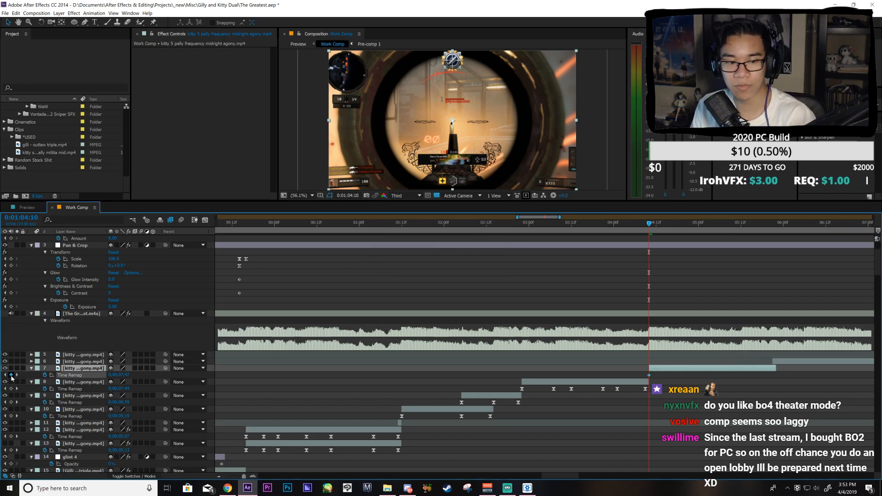
drag(534, 221, 543, 222)
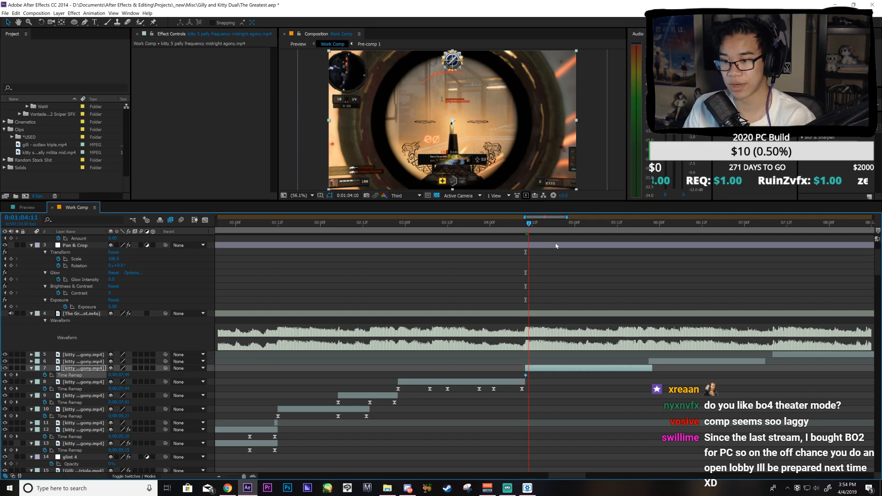
key(space)
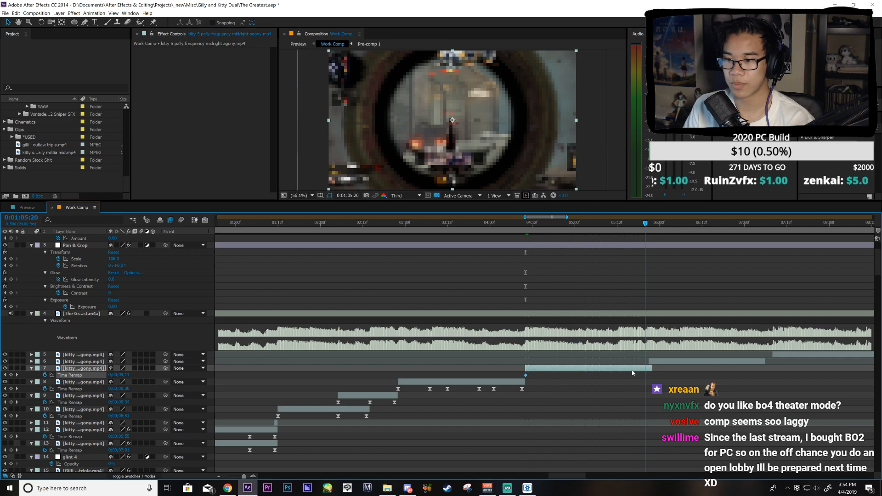
key(KP_Enter)
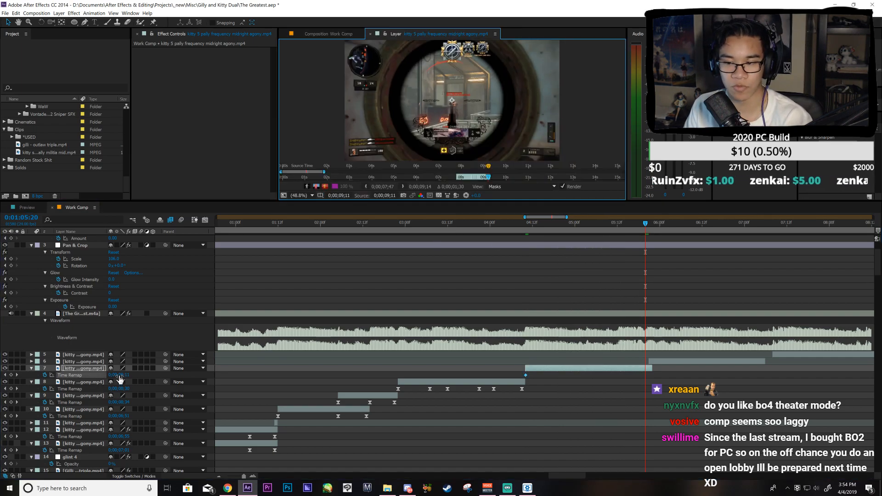
click(371, 34)
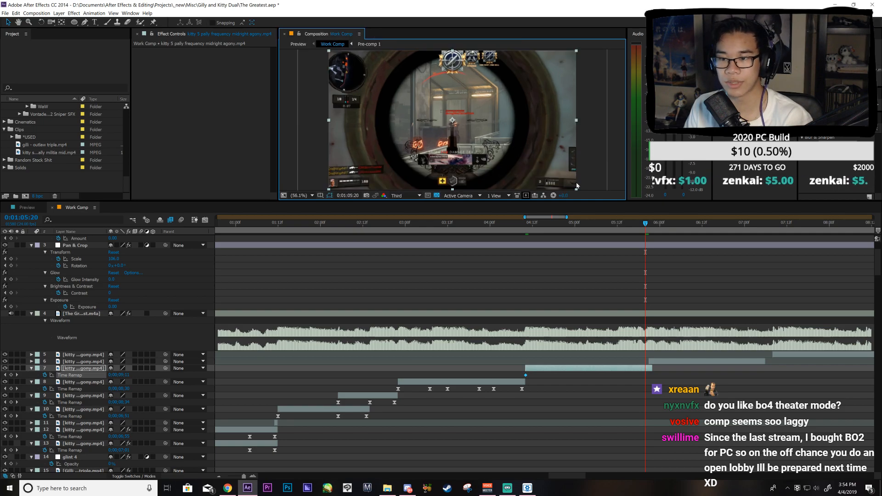
click(11, 375)
Step: Add Time Remap keyframes on layer 7 at 0:01:05:03 and on the beat at 0:01:05:12
key(j)
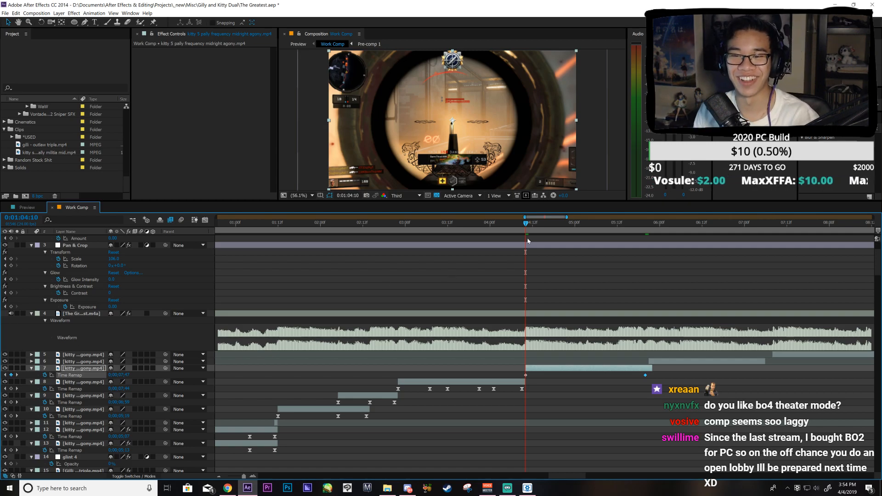
drag(531, 229, 526, 272)
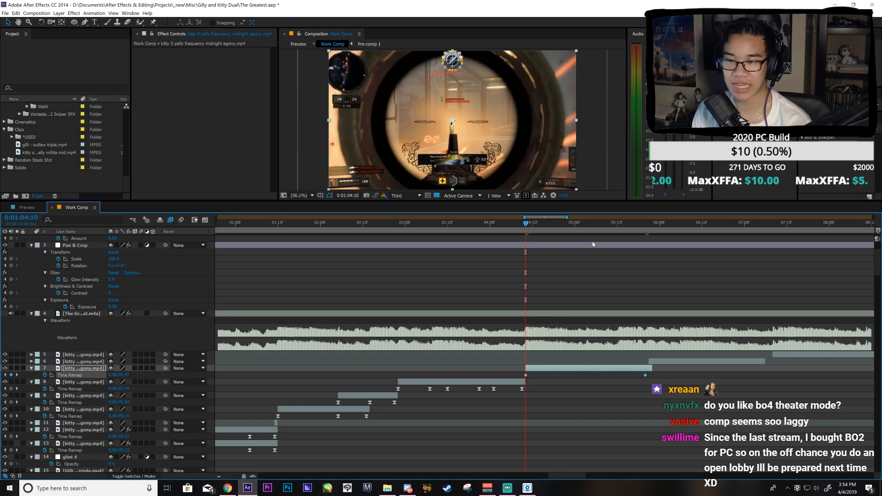
click(585, 225)
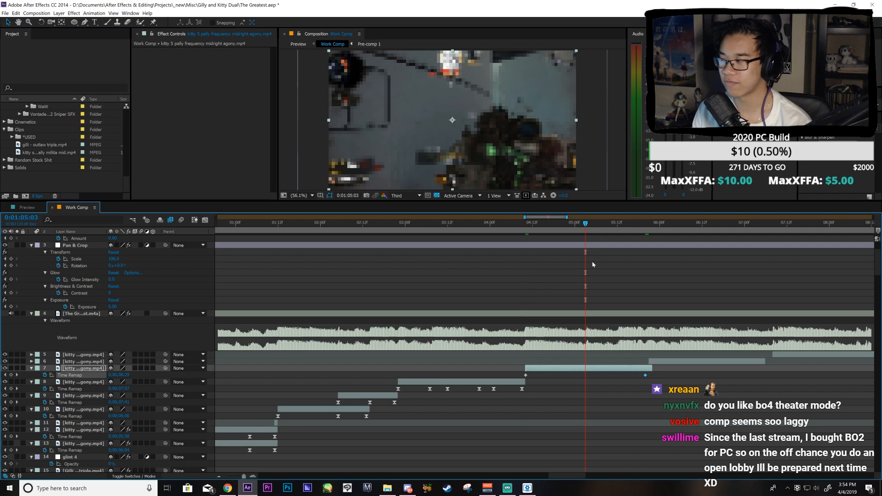
click(11, 375)
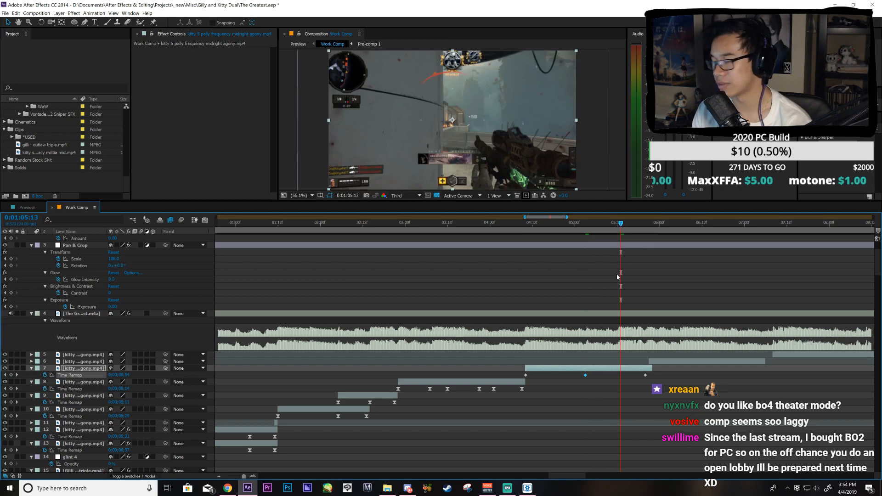
click(10, 375)
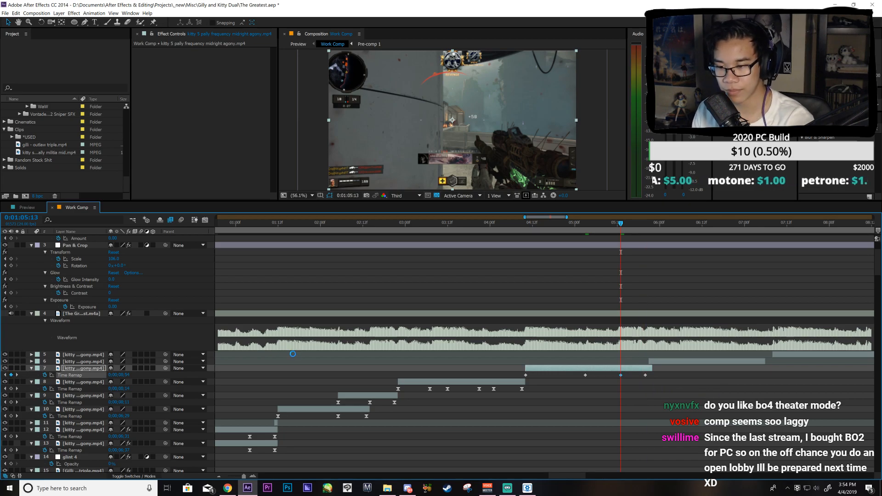
key(Page_Up)
key(ctrl+z)
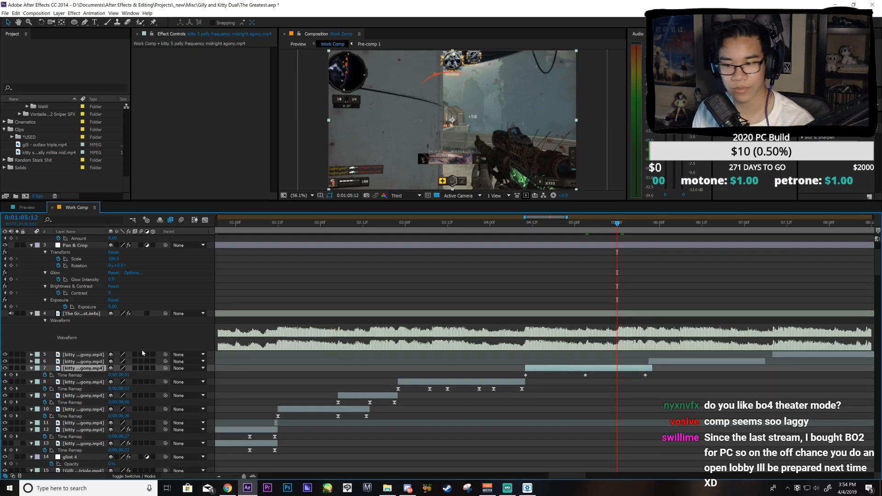
click(11, 375)
Step: Preview layer 7 from 0:01:04:10 with the music to check how its keyframes fall on the beats
drag(543, 223, 527, 273)
key(space)
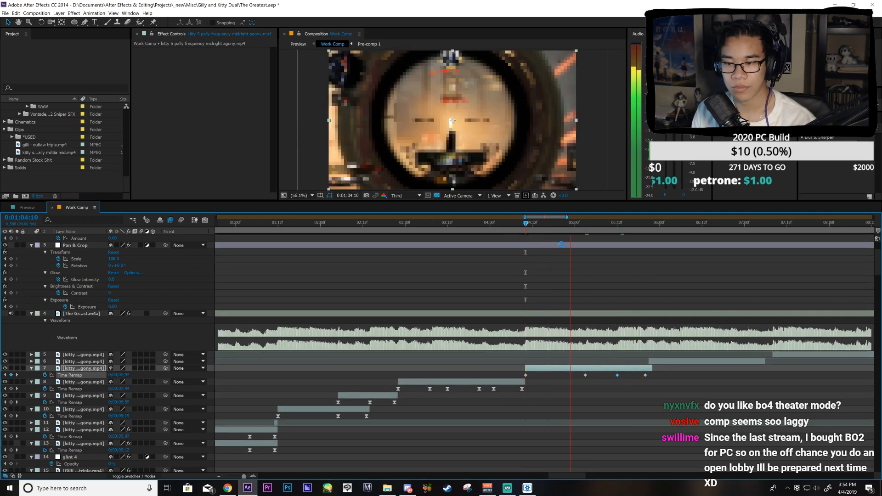
key(space)
drag(515, 225, 586, 281)
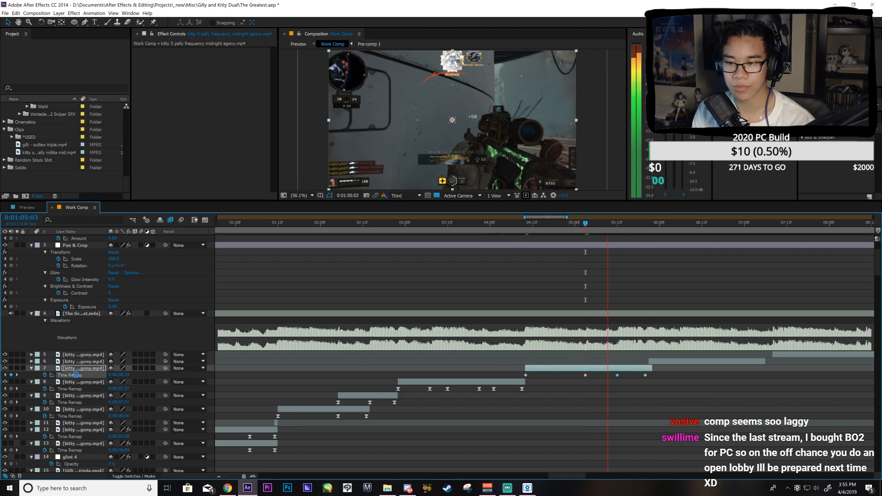
click(671, 390)
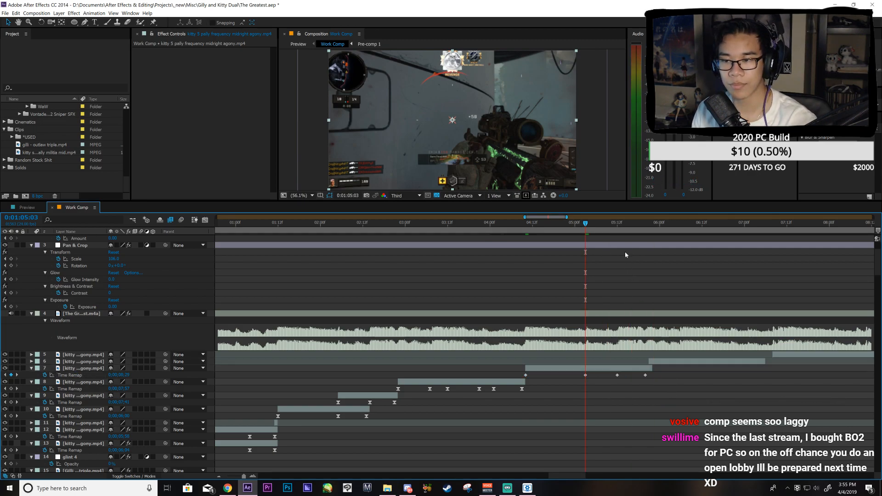
Step: Try an extra Time Remap keyframe on layer 7 at 0:01:04:23, preview it from the clip's start, and delete it
drag(629, 224, 526, 257)
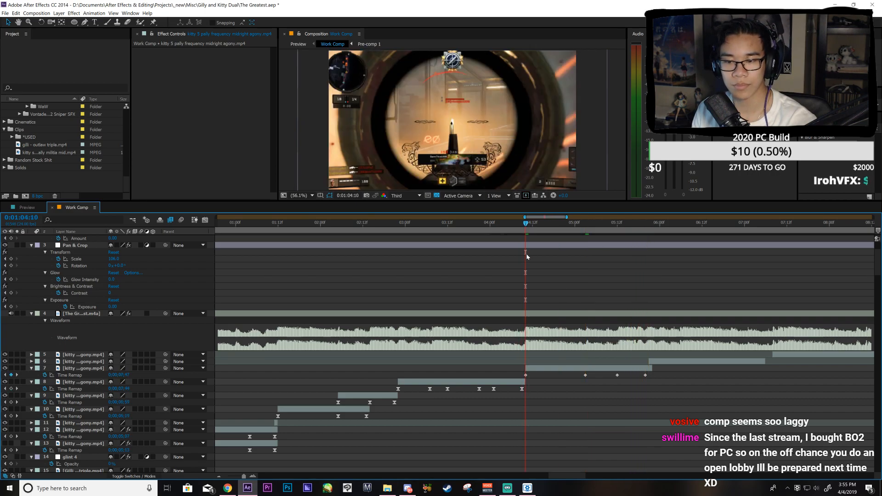
click(586, 232)
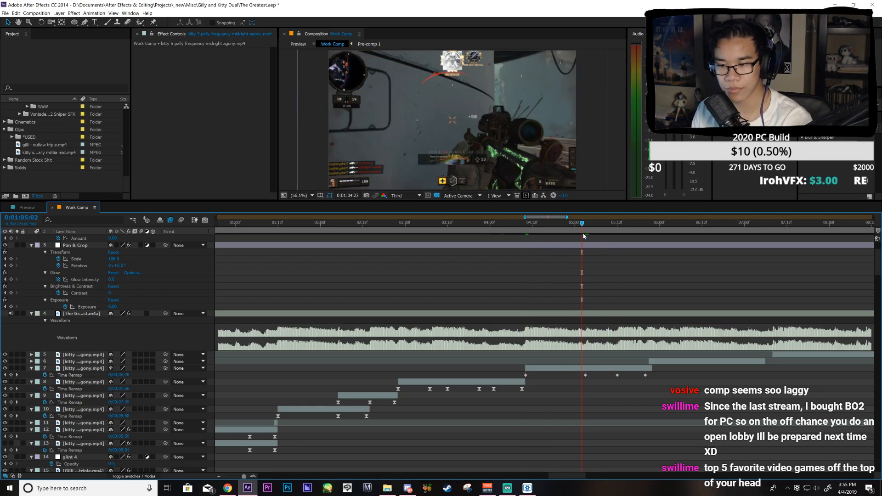
click(11, 375)
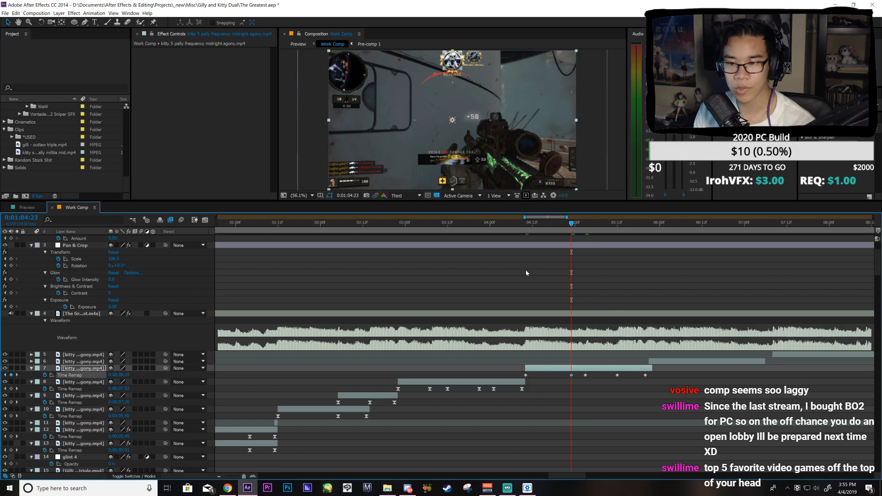
drag(575, 231, 526, 289)
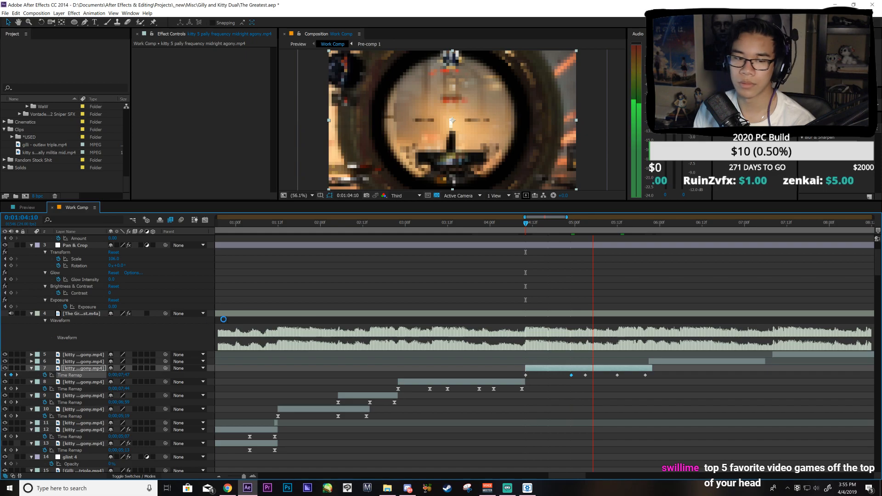
key(Delete)
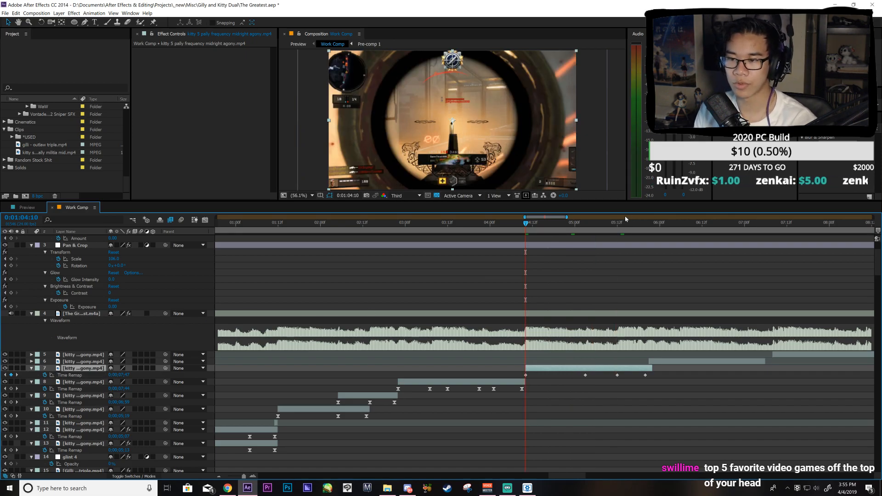
Step: Scrub layer 7's final segment, apply Easy Ease to all its Time Remap keyframes, and fit their curve in the graph editor
drag(612, 233, 607, 228)
click(643, 232)
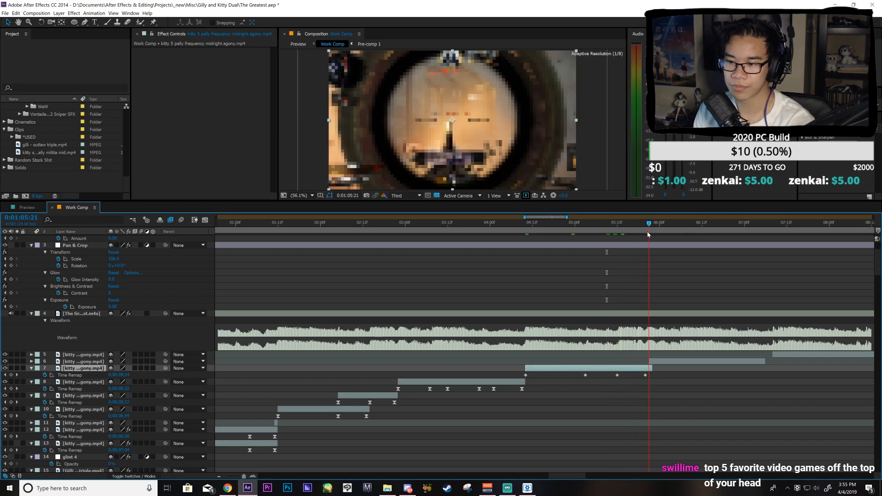
key(Page_Up)
key(Page_Up)
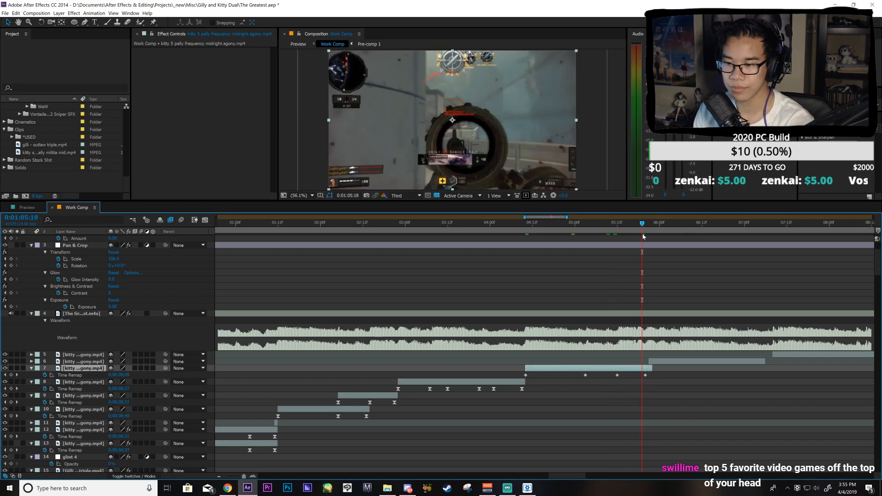
key(Page_Up)
key(Page_Up)
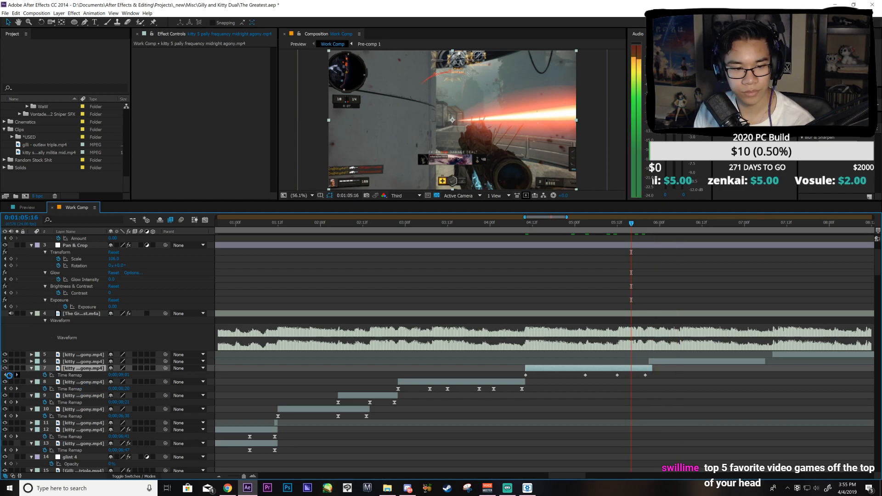
click(74, 377)
click(205, 219)
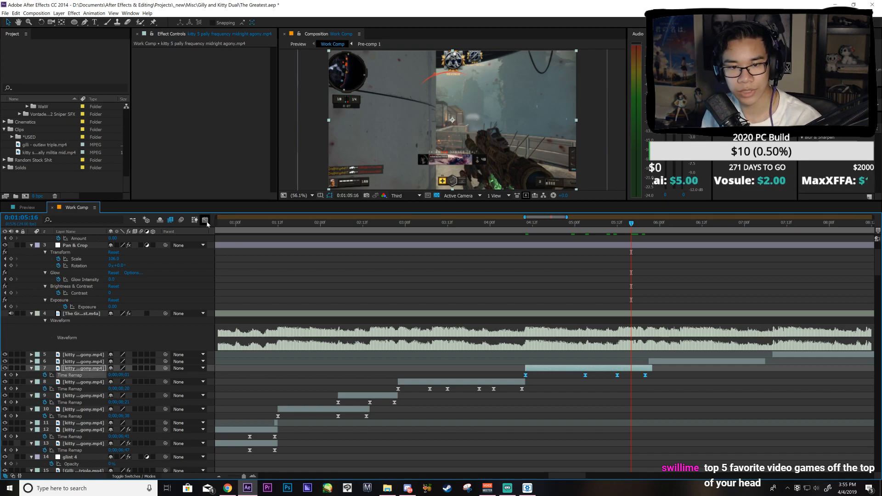
key(ctrl+a)
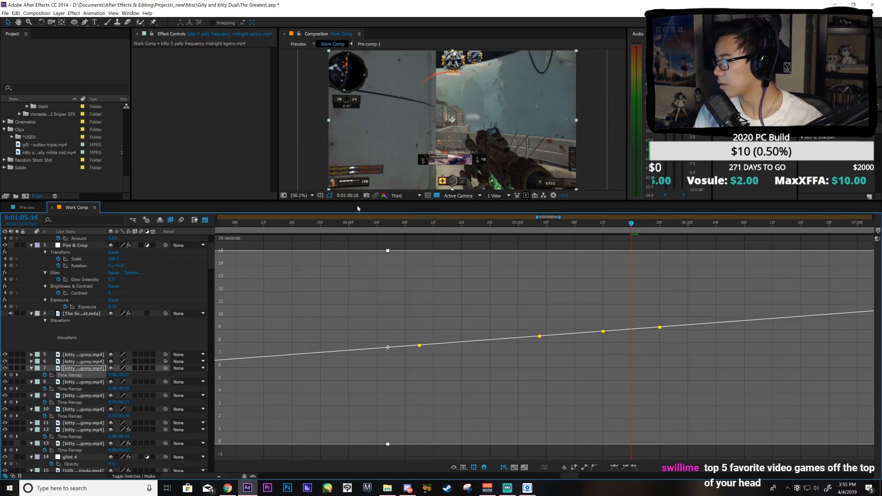
click(392, 248)
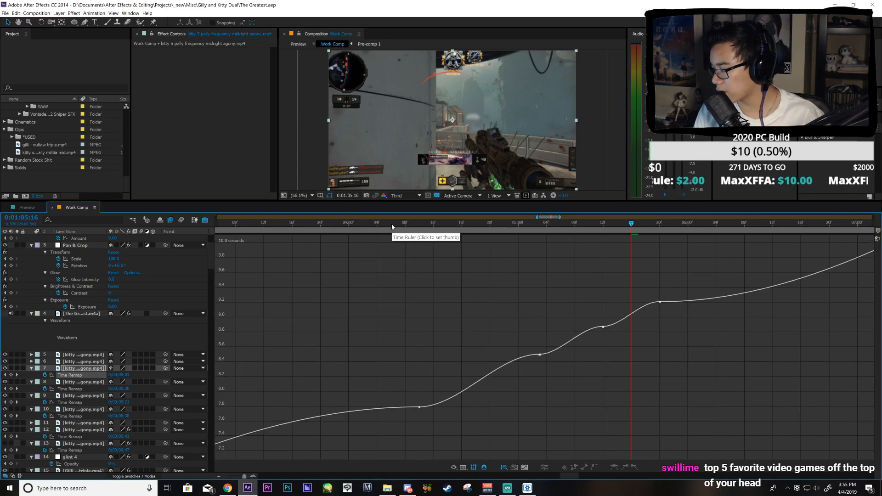
Step: Steepen the curve handles at layer 7's 0:01:04:10, 0:01:05:03, 0:01:05:12 and 0:01:05:20 keyframes so each segment starts and ends fast
drag(476, 353, 392, 442)
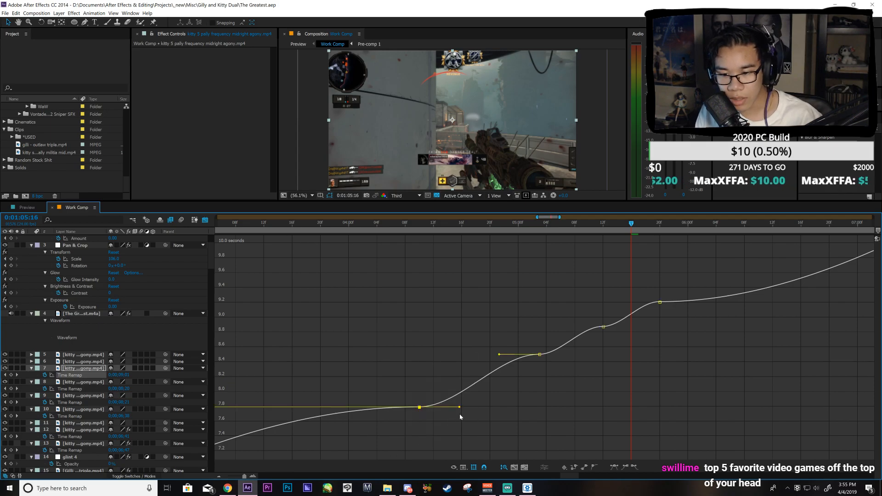
drag(460, 408, 441, 375)
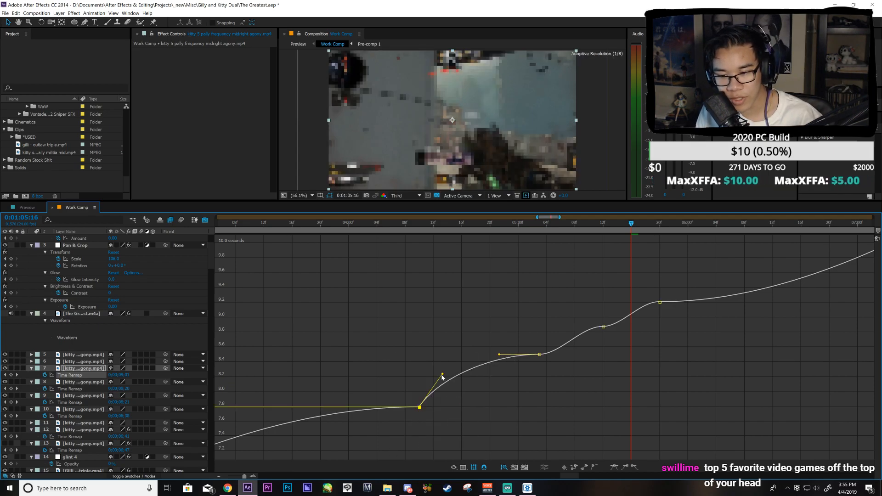
drag(499, 354, 531, 391)
drag(561, 354, 596, 346)
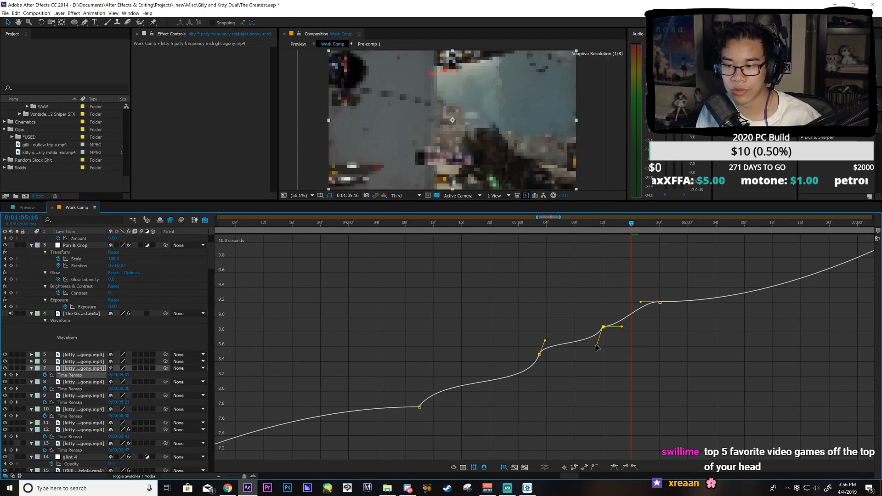
drag(621, 326, 655, 321)
Step: Scrub layer 7's eased motion around the 0:01:05:12 keyframe, select that keyframe, and save the project
drag(436, 228, 618, 342)
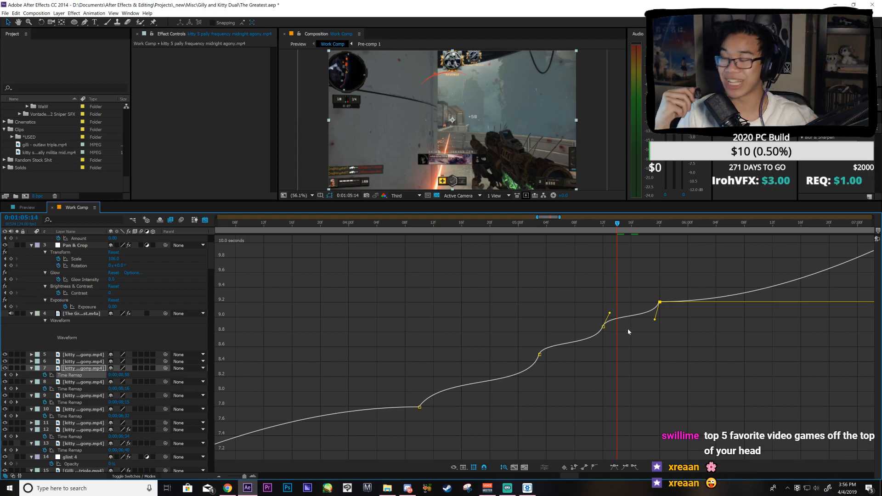
drag(611, 224, 589, 246)
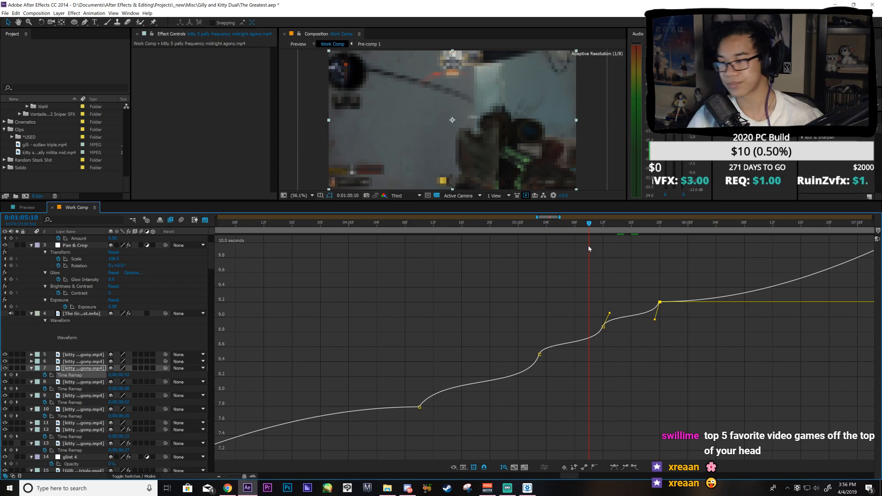
mouse_move(589, 249)
mouse_down()
mouse_move(547, 270)
mouse_move(574, 290)
mouse_move(627, 299)
mouse_move(553, 304)
mouse_move(592, 314)
mouse_move(437, 368)
mouse_move(636, 358)
mouse_move(614, 322)
mouse_up()
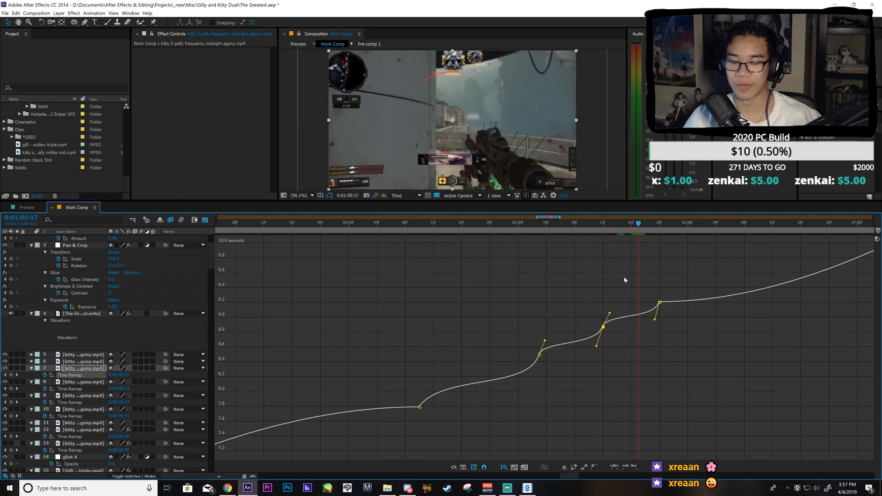
key(ctrl+s)
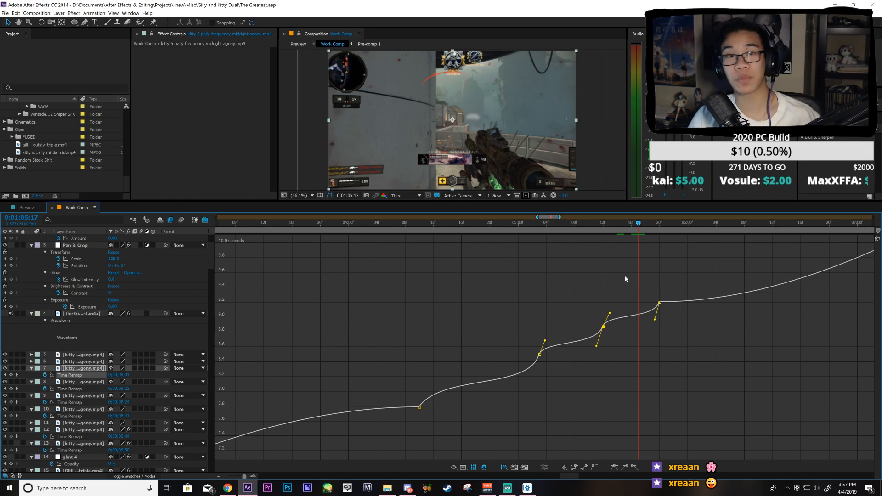
Step: Preview the clip from 0:01:04:07, then angle the incoming curve handle at the 0:01:05:12 keyframe slightly away from the keyframe
click(398, 221)
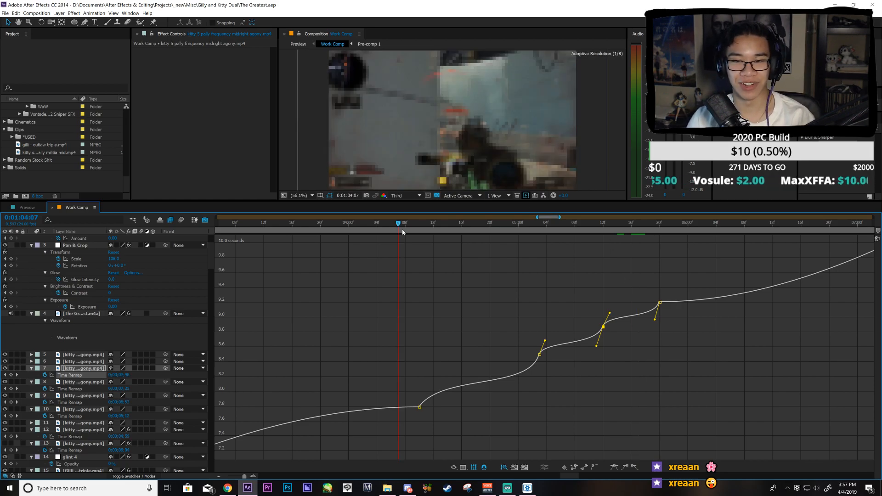
key(space)
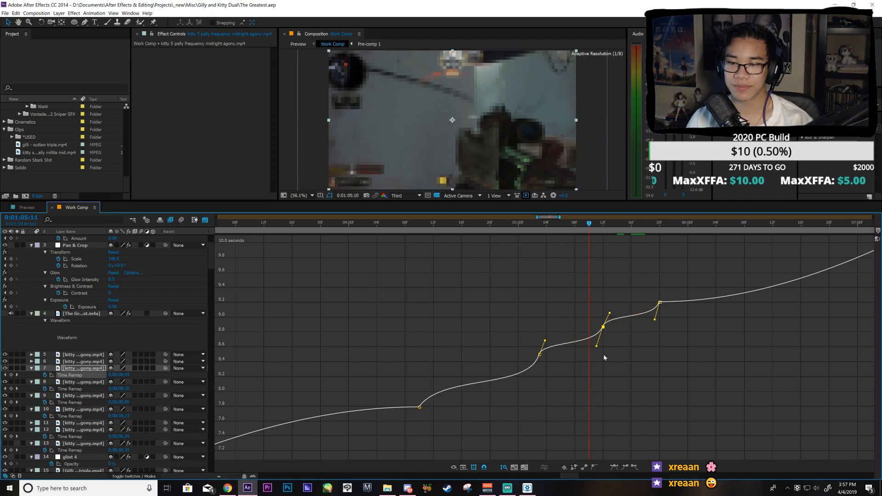
drag(597, 346, 593, 346)
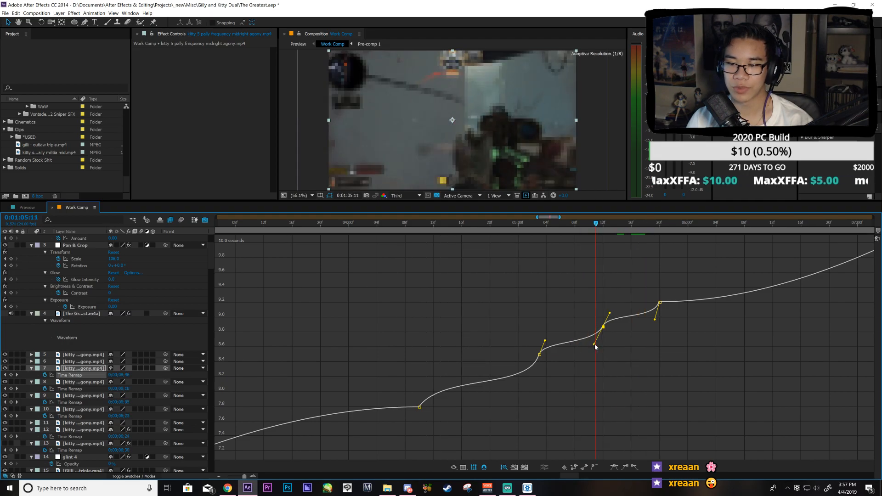
Step: Scrub and play back layer 7's adjusted curve up to 0:01:05:17, then return to the layer bar view
drag(541, 224, 554, 225)
key(space)
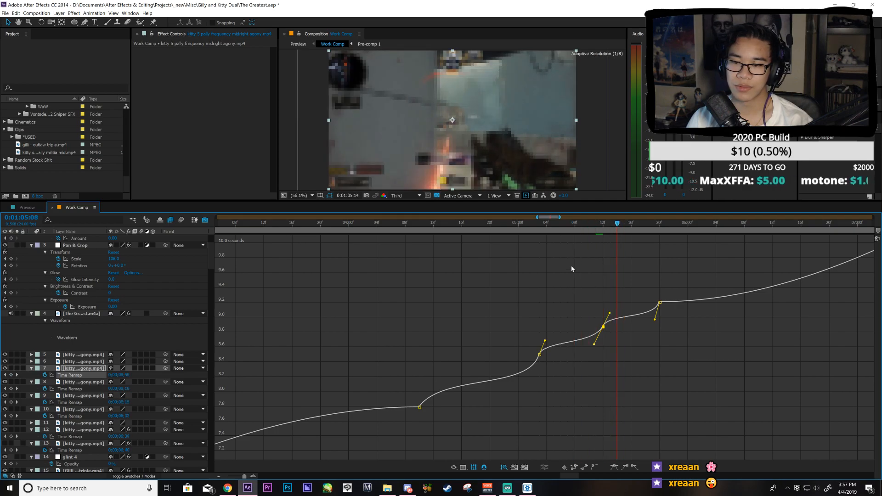
click(205, 220)
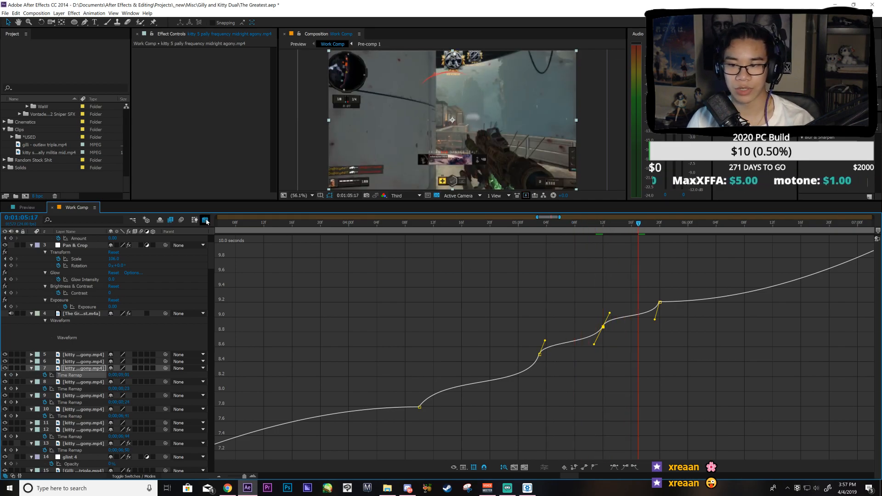
Step: Save the project and add a Time Remap keyframe at layer 6's start, 0:01:05:21
click(680, 361)
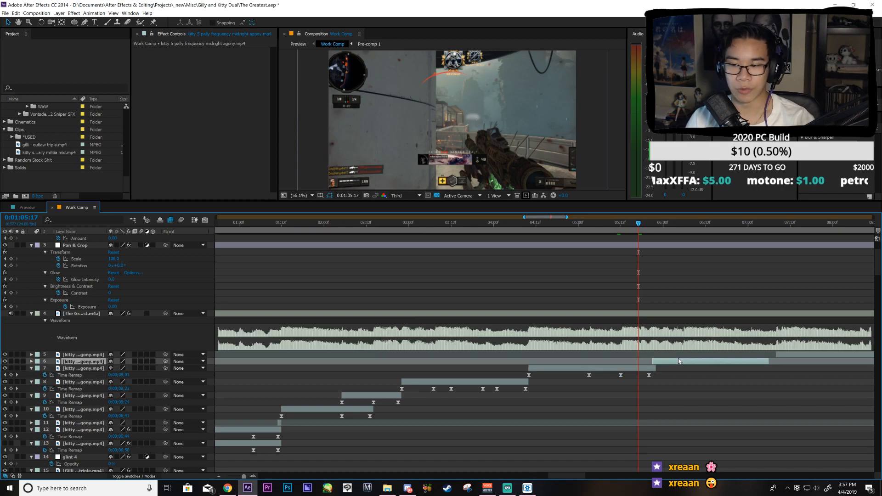
key(i)
key(u)
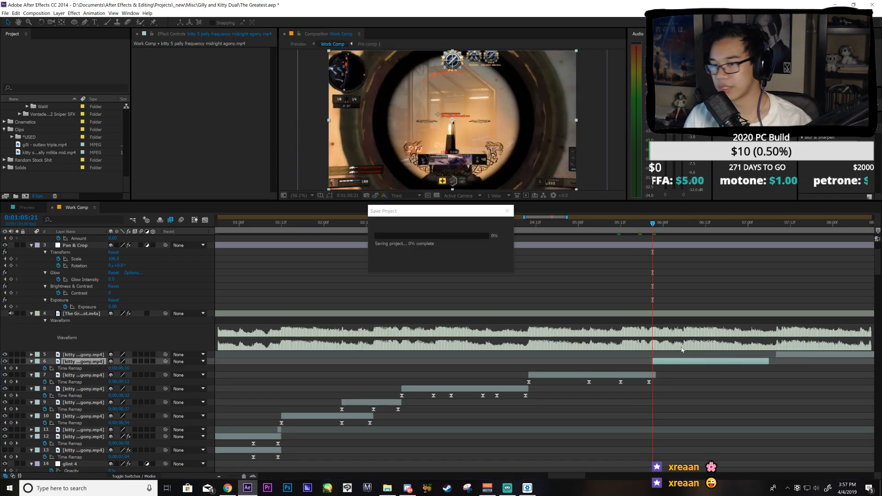
click(11, 369)
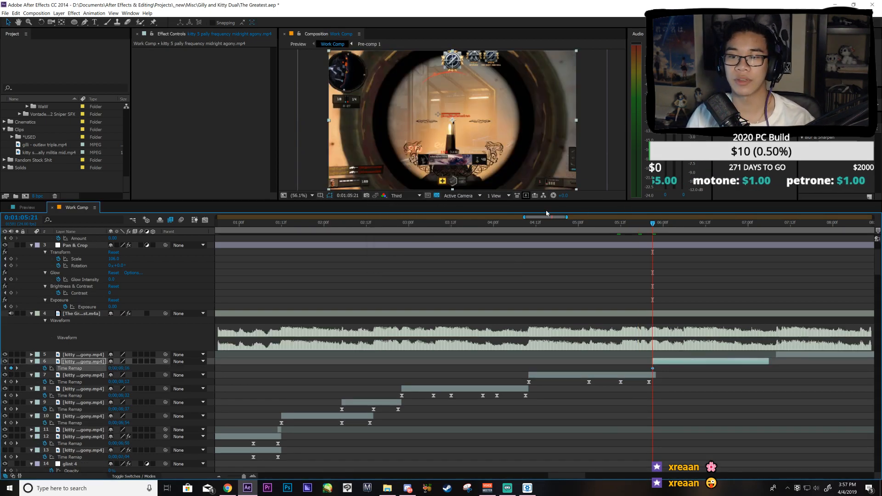
Step: Examine layer 6's opening motion between 0:01:05:21 and 0:01:06:06, return to its start, and save the project
drag(547, 218, 553, 219)
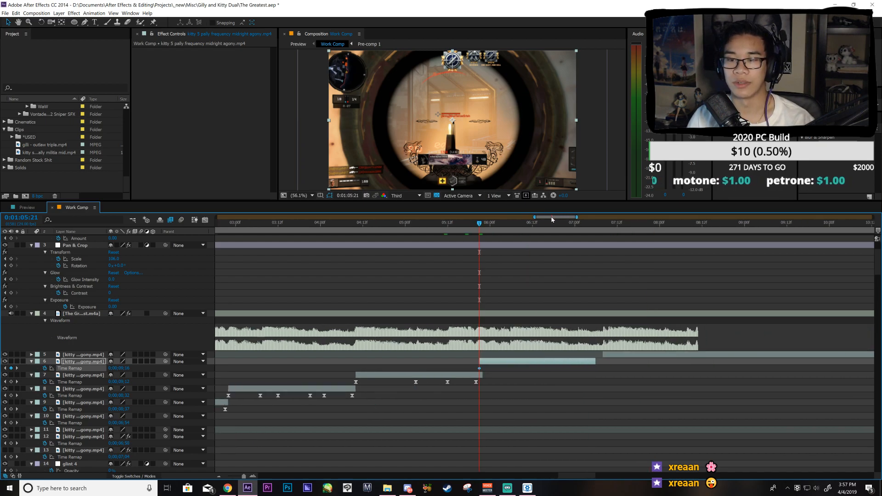
click(490, 230)
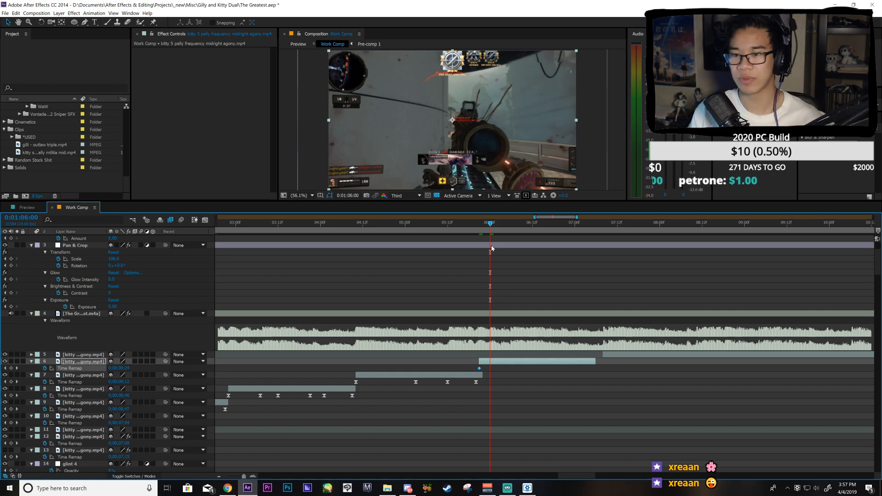
drag(493, 230, 510, 244)
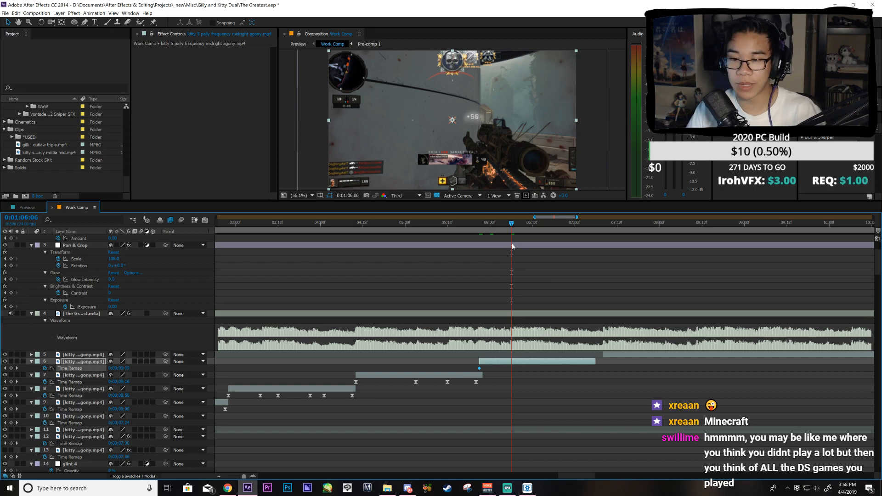
click(479, 236)
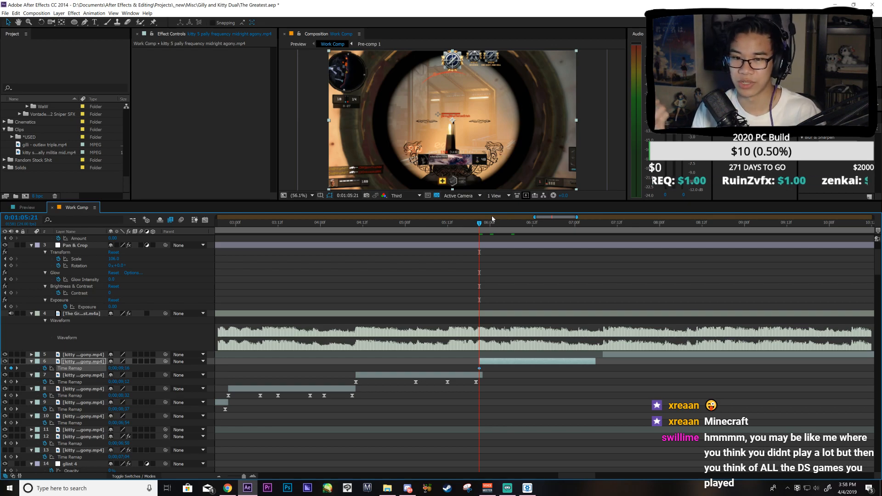
click(511, 230)
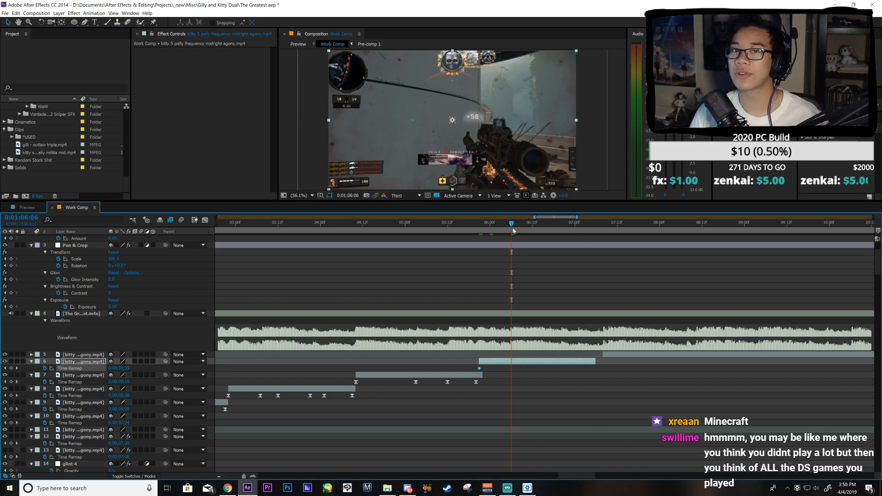
click(476, 231)
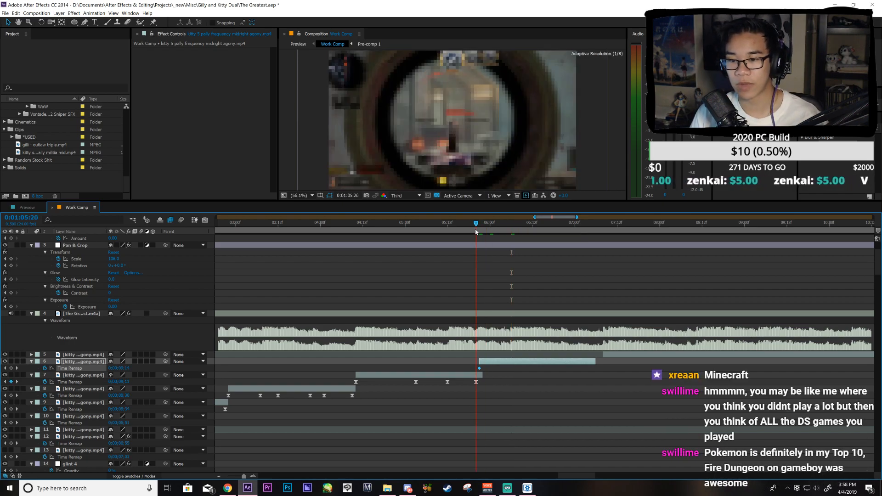
drag(478, 233, 515, 232)
click(482, 231)
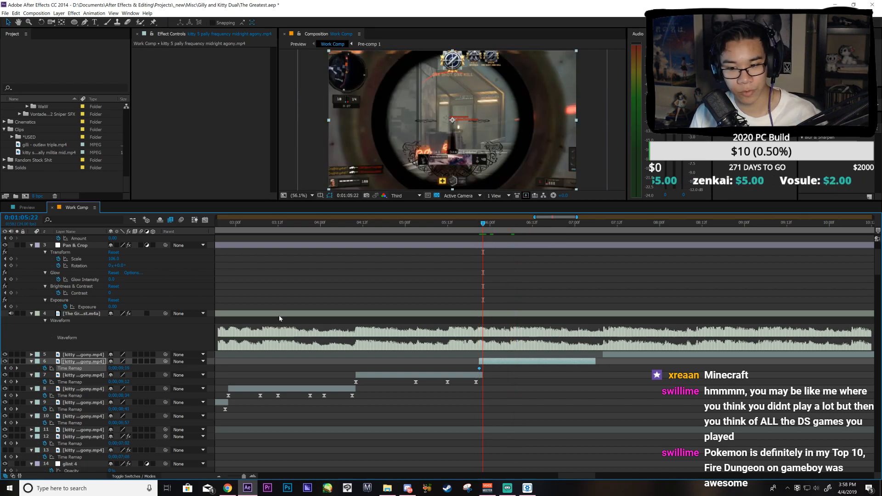
key(Page_Up)
key(ctrl+s)
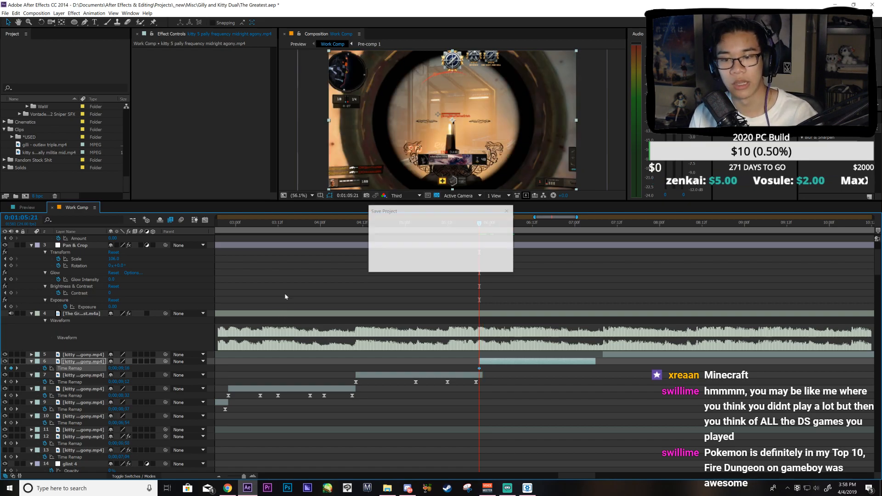
Step: Scrub layer 6's first segment and add a Time Remap keyframe at 0:01:06:06
drag(488, 229, 511, 247)
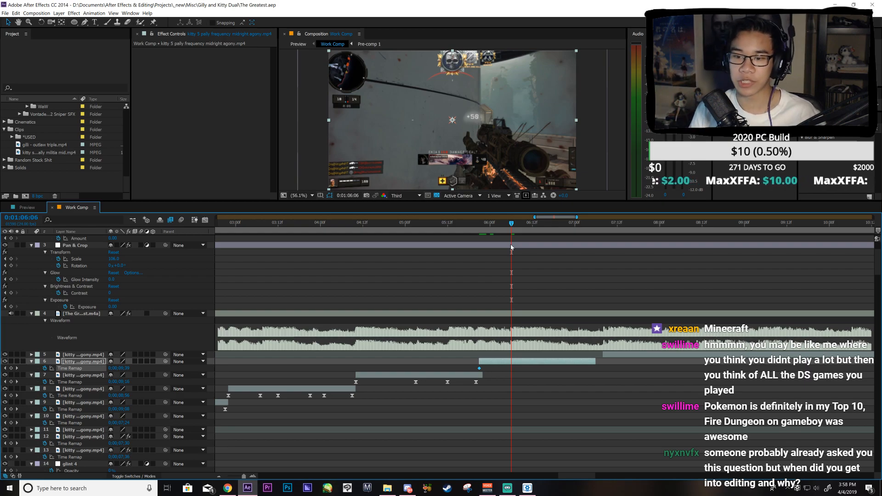
click(479, 236)
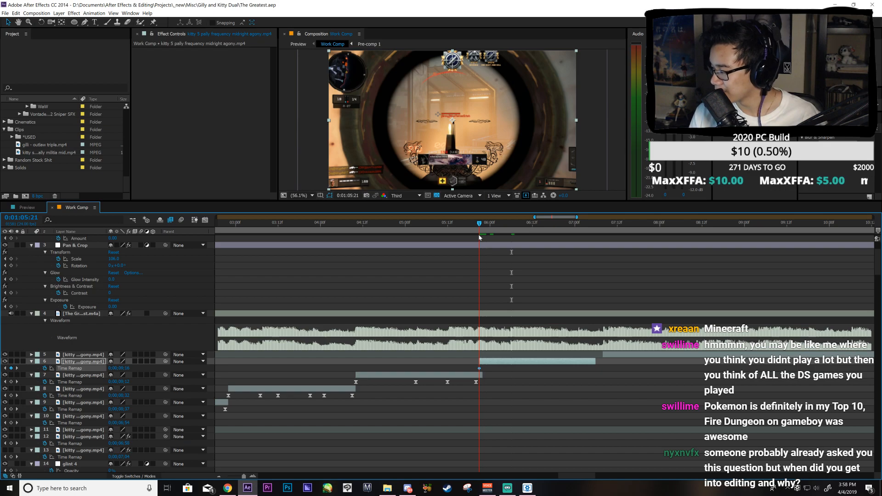
drag(479, 236, 511, 255)
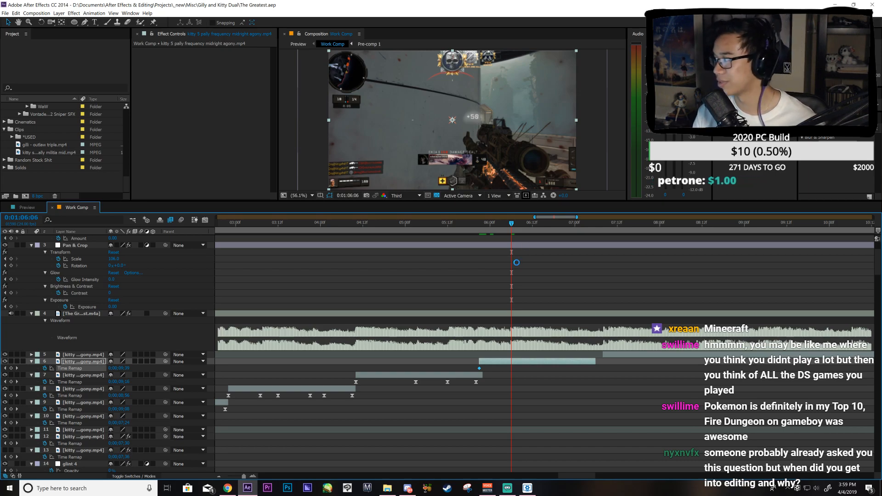
click(11, 368)
Step: Play the music from 0:01:06:06 and add a Time Remap keyframe to layer 6 at 0:01:06:11
key(KP_Decimal)
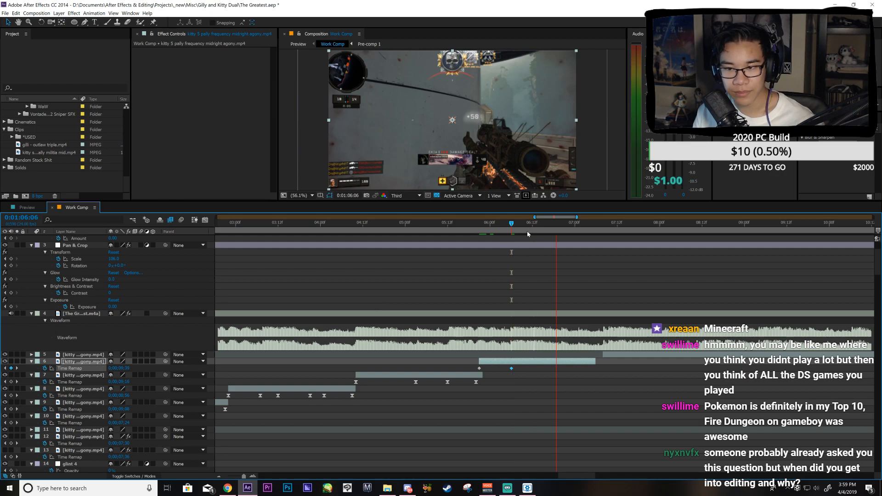
click(527, 227)
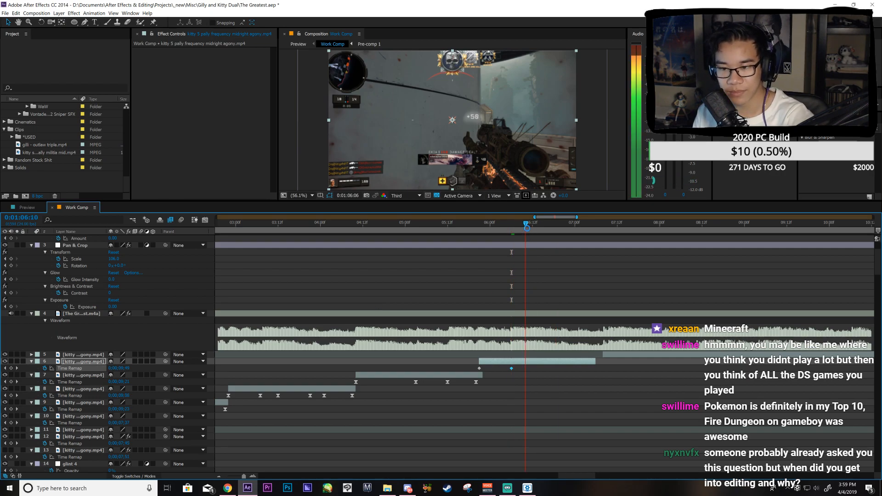
key(Page_Down)
click(11, 368)
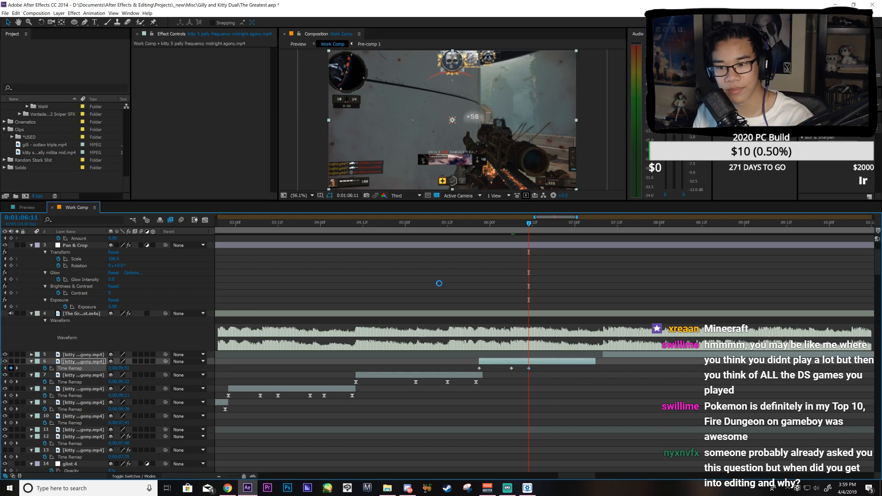
Step: Add a closing Time Remap keyframe to layer 6, extend the layer to layer 5's start, and shift that keyframe just before the new end
key(KP_Decimal)
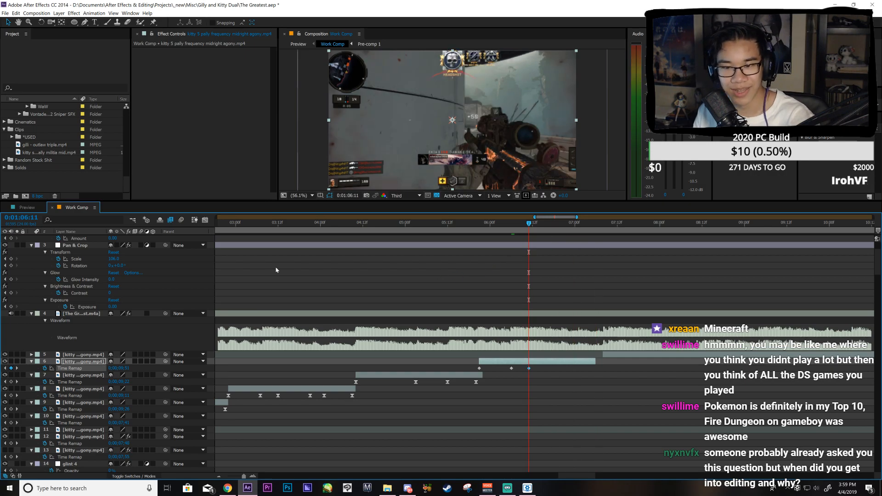
key(space)
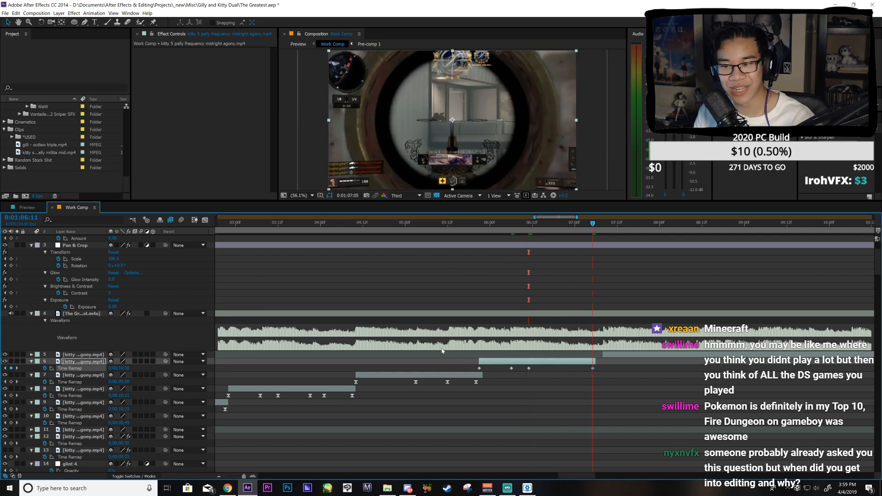
drag(594, 365, 603, 372)
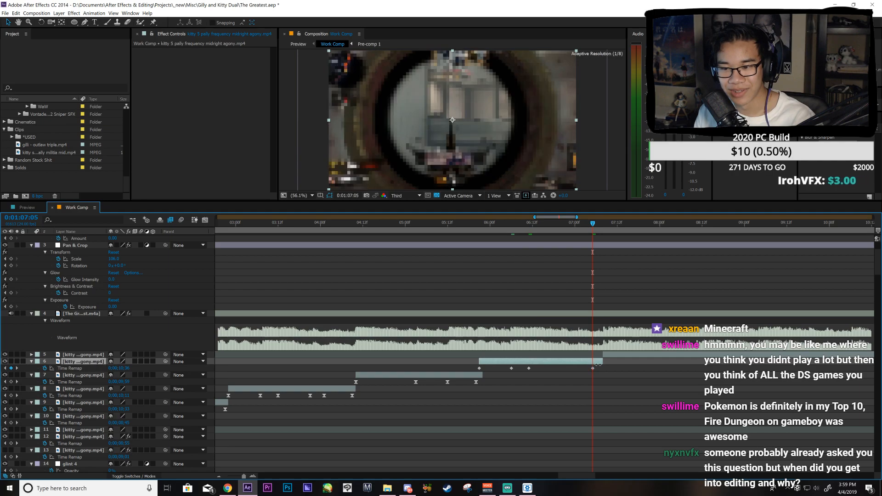
click(600, 369)
Step: Remove layer 6's Time Remap keyframe at 0:01:06:11 and add a fresh one at the same frame
key(j)
click(529, 369)
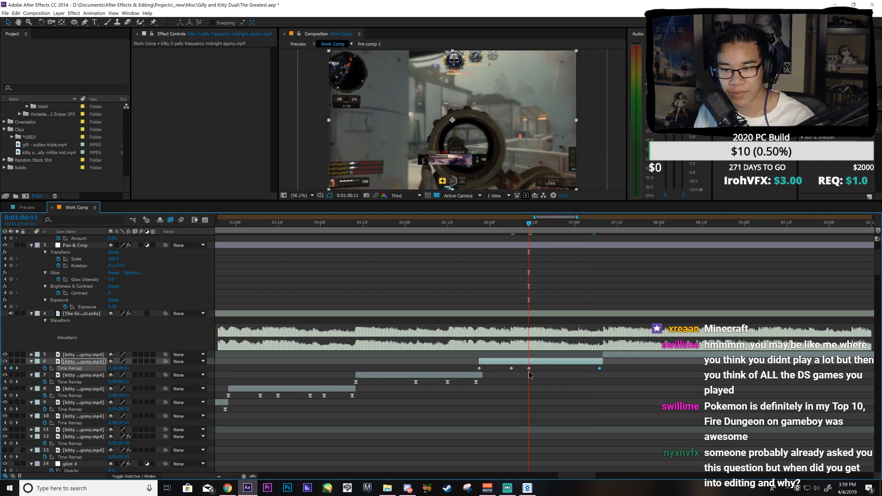
click(11, 368)
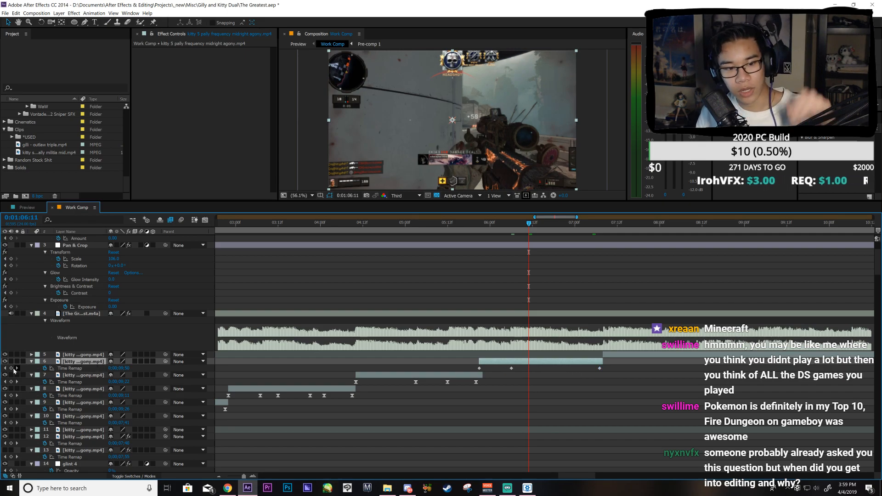
click(11, 368)
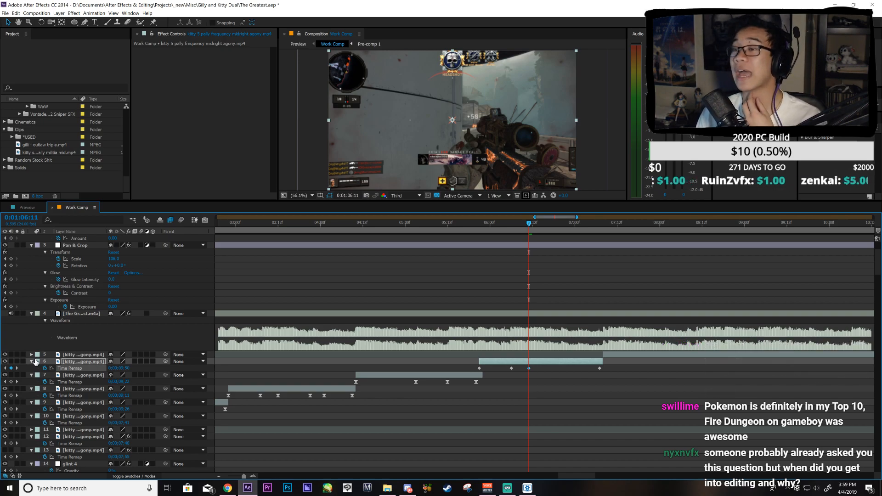
Step: Add a Time Remap keyframe to layer 6 at 0:01:06:20 and check the frame in the Preview comp
drag(530, 226, 559, 258)
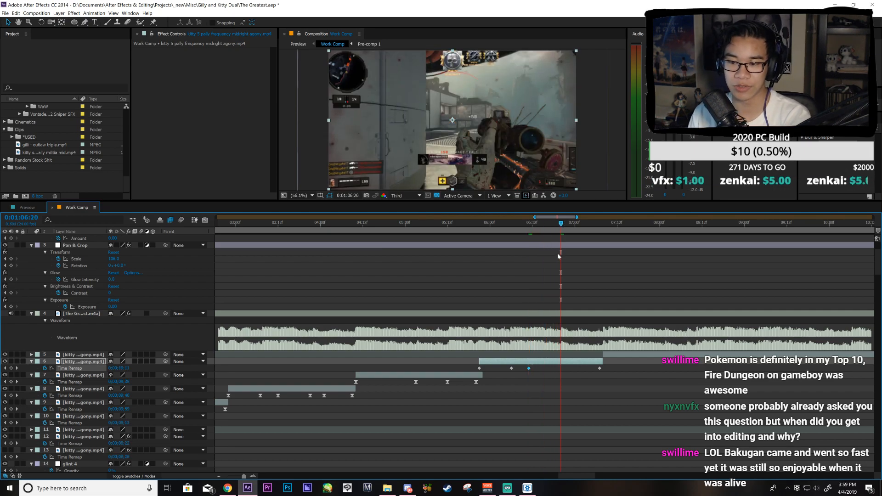
click(19, 208)
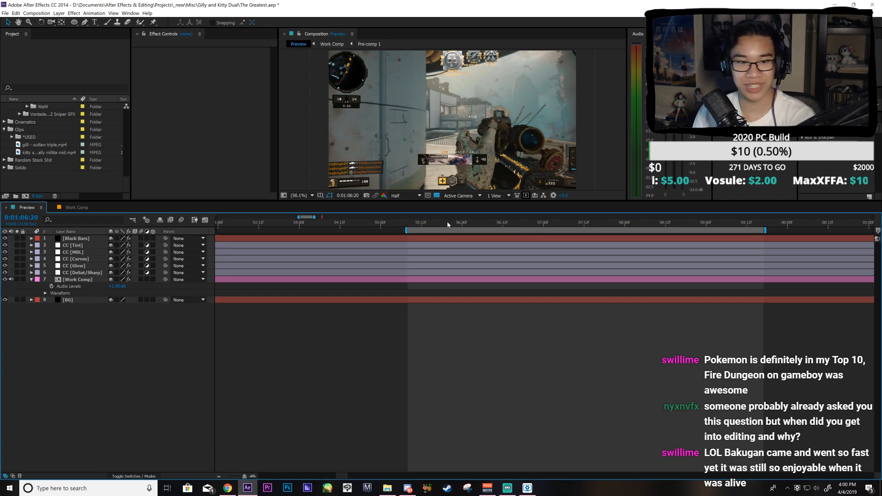
click(77, 207)
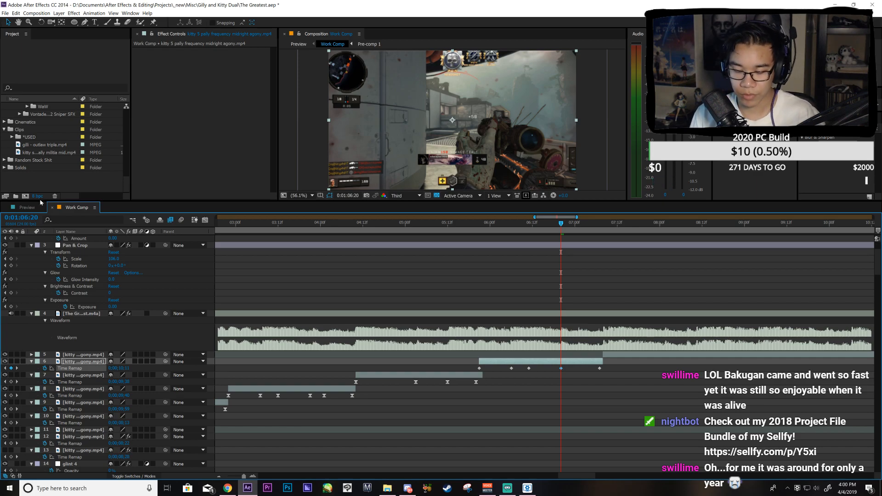
click(26, 207)
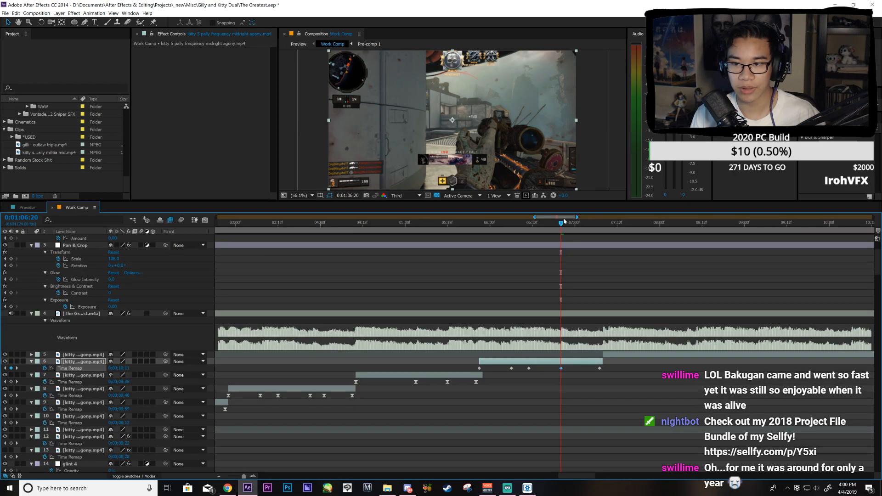
Step: Scrub layer 6's final segment, apply Easy Ease to all its Time Remap keyframes, show their curve in the graph editor, and save the project
drag(563, 224, 603, 259)
key(j)
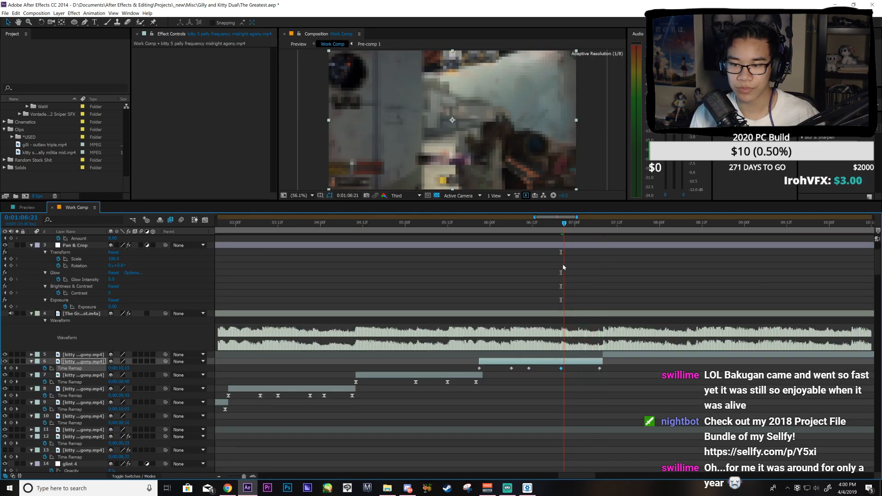
key(space)
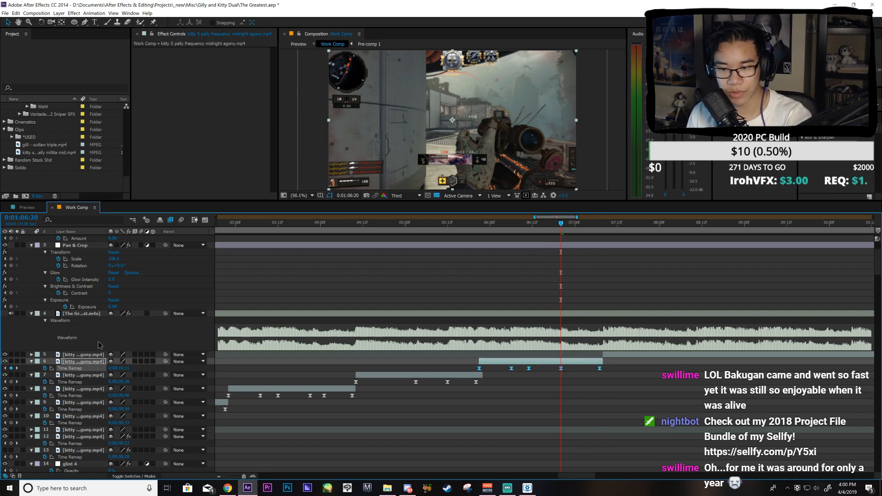
click(205, 220)
key(ctrl+s)
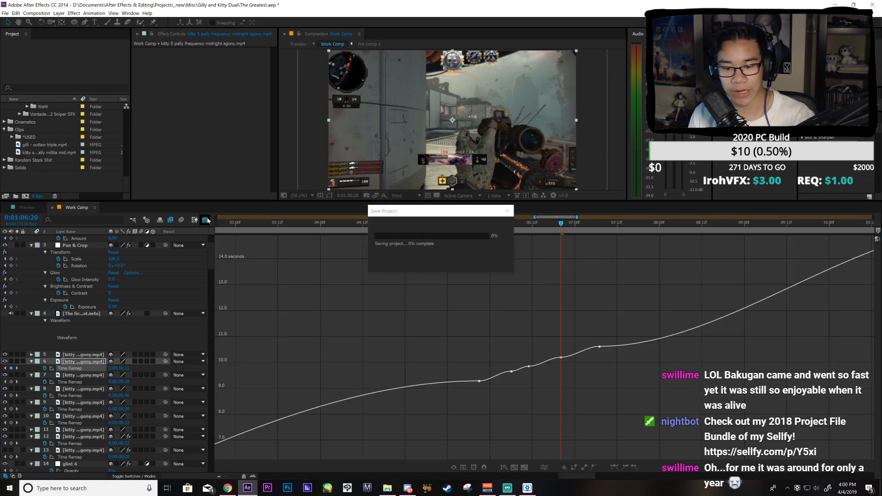
Step: Steepen layer 6's Time Remap curve out of the 0:01:05:21 keyframe and into the 0:01:06:06 keyframe, flattening the stretch between them
key(equal)
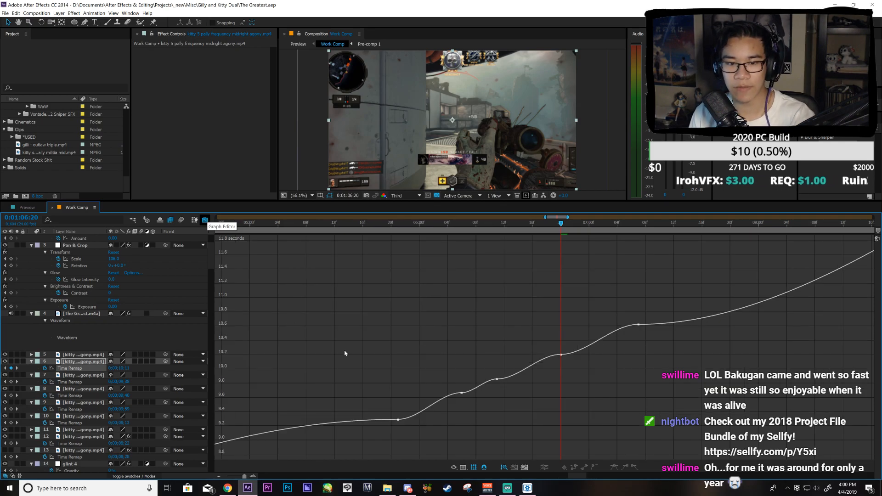
key(equal)
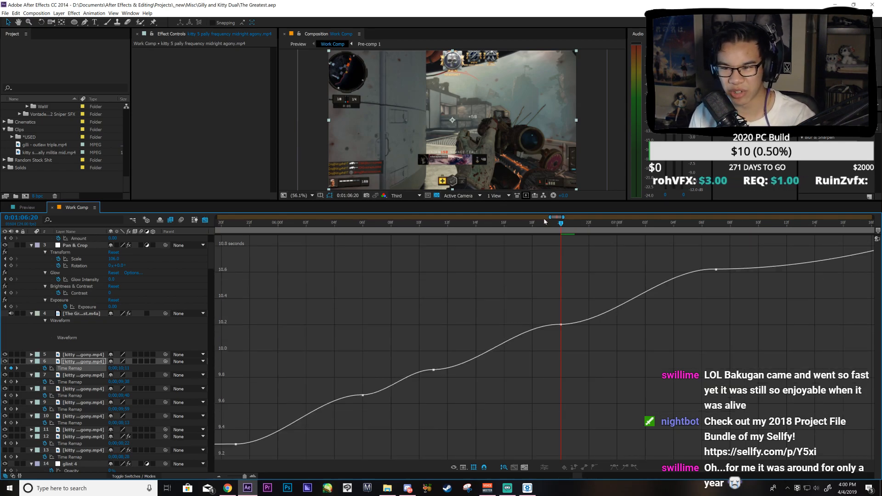
drag(561, 219, 559, 221)
drag(240, 368, 297, 413)
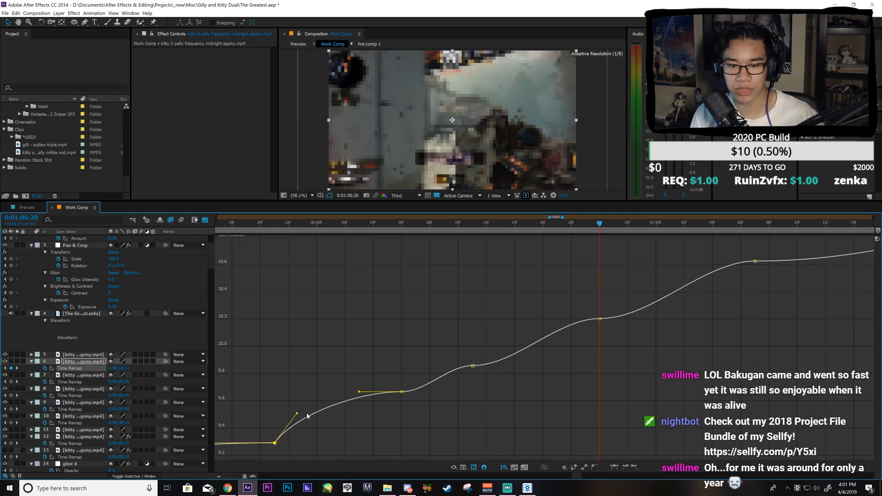
click(402, 392)
drag(361, 393, 385, 426)
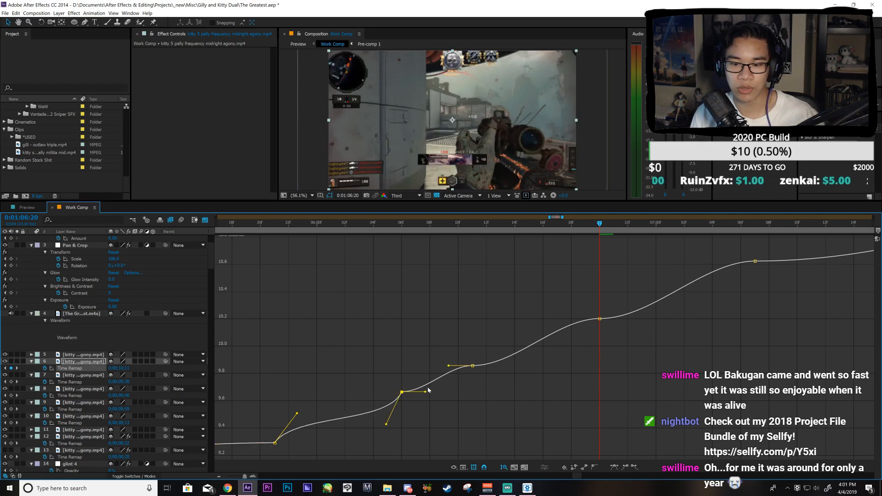
Step: Steepen the Time Remap curve around the keyframes at 0:01:06:06, 0:01:06:11 and 0:01:06:20 and into 0:01:07:07, keeping the stretches between them shallow
drag(425, 392, 465, 384)
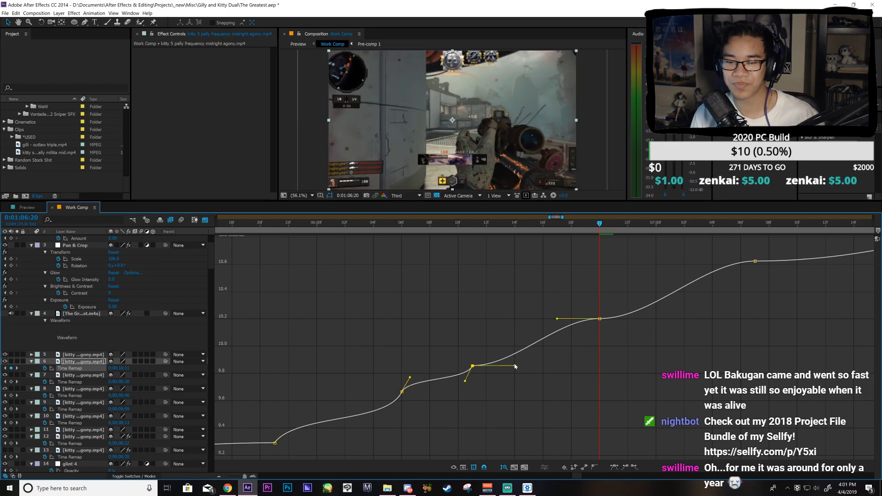
drag(514, 366, 485, 342)
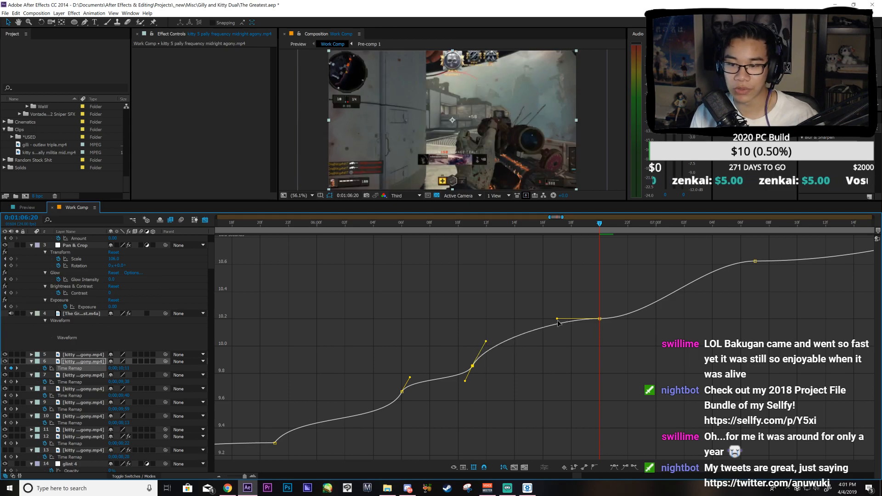
drag(557, 319, 584, 354)
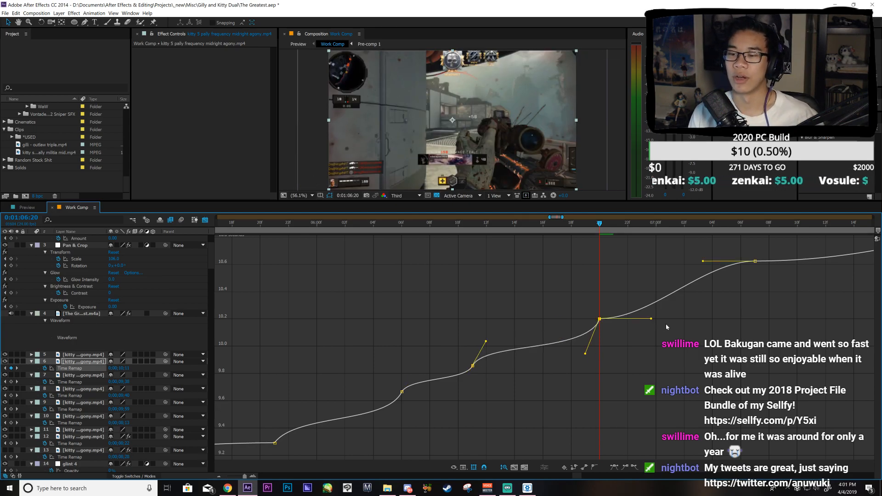
drag(651, 319, 620, 293)
drag(703, 261, 743, 307)
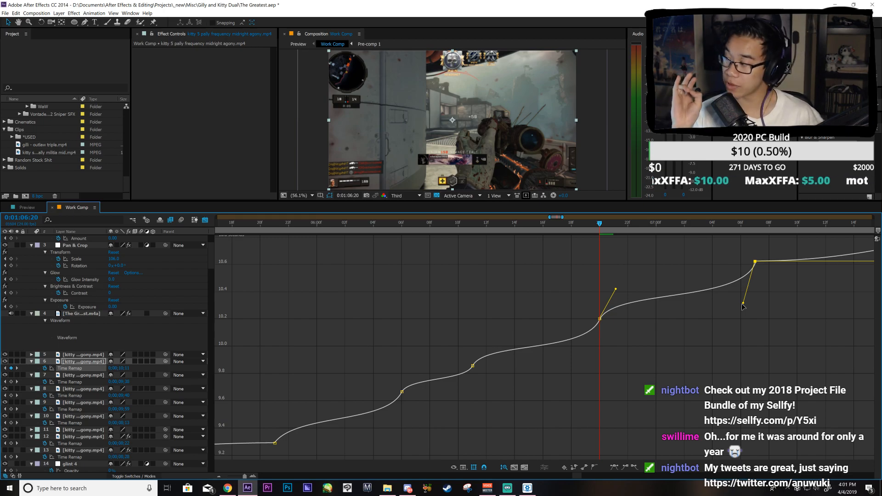
Step: Slightly shorten the curve handles of layer 6's first Time Remap segment and scrub the footage around it, ending at 0:01:06:01
drag(599, 248, 444, 419)
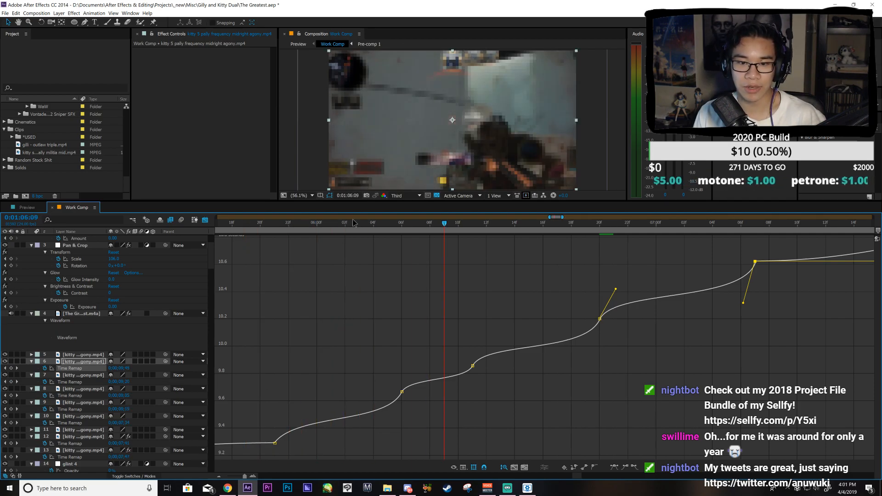
drag(266, 224, 373, 329)
drag(334, 368, 252, 451)
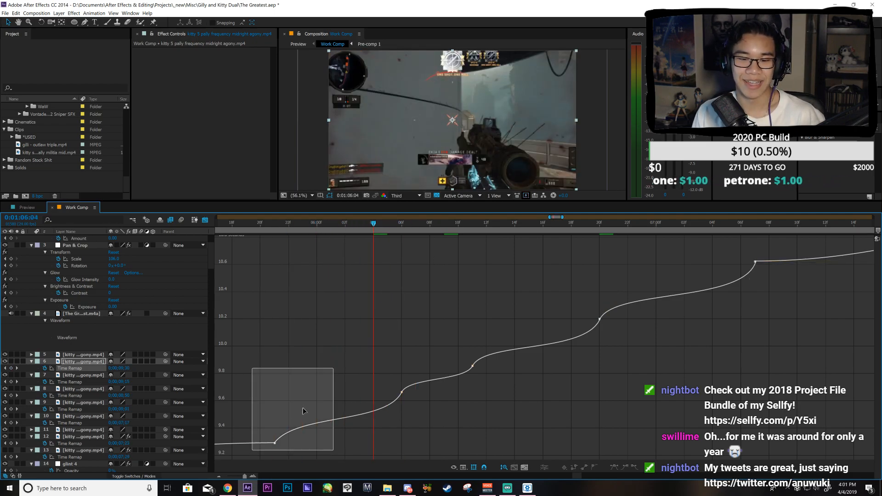
drag(292, 414, 291, 412)
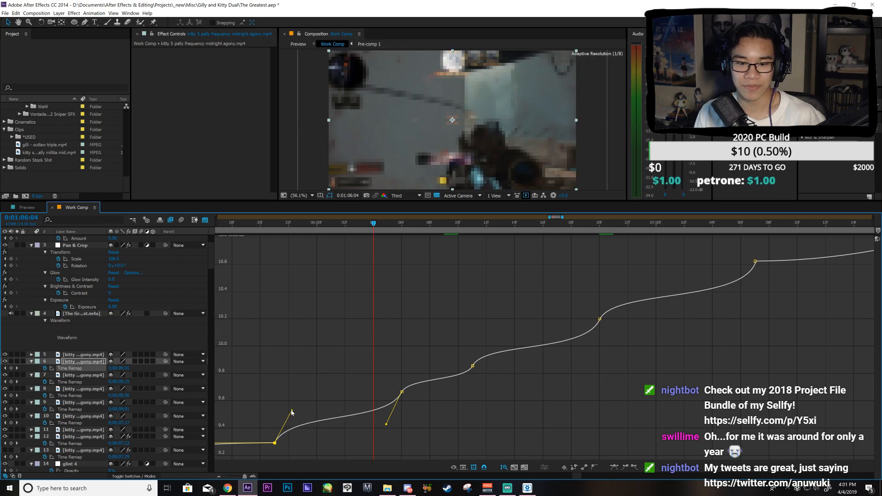
drag(386, 424, 390, 414)
drag(395, 225, 390, 283)
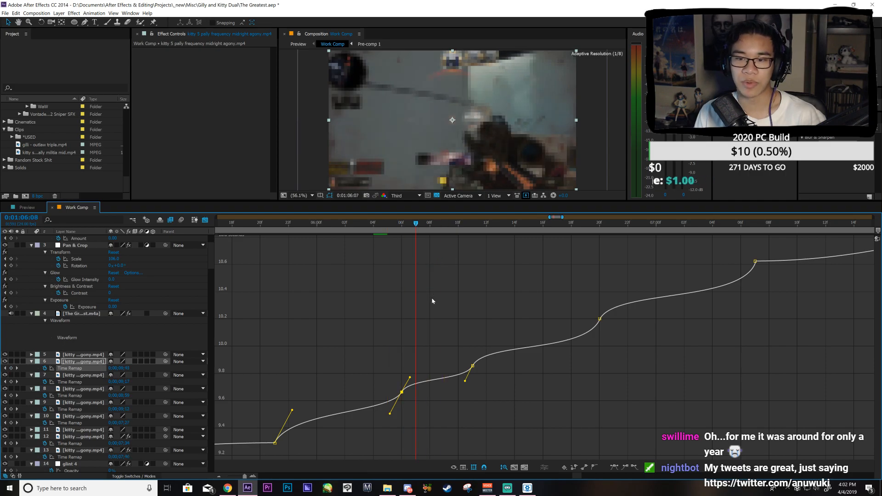
drag(398, 312, 341, 329)
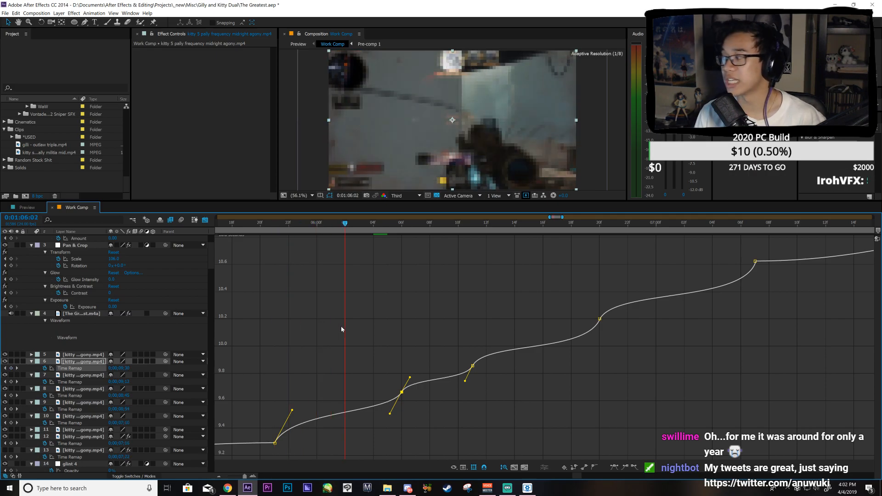
mouse_move(328, 331)
mouse_down()
mouse_move(277, 330)
mouse_move(342, 340)
mouse_move(334, 338)
mouse_up()
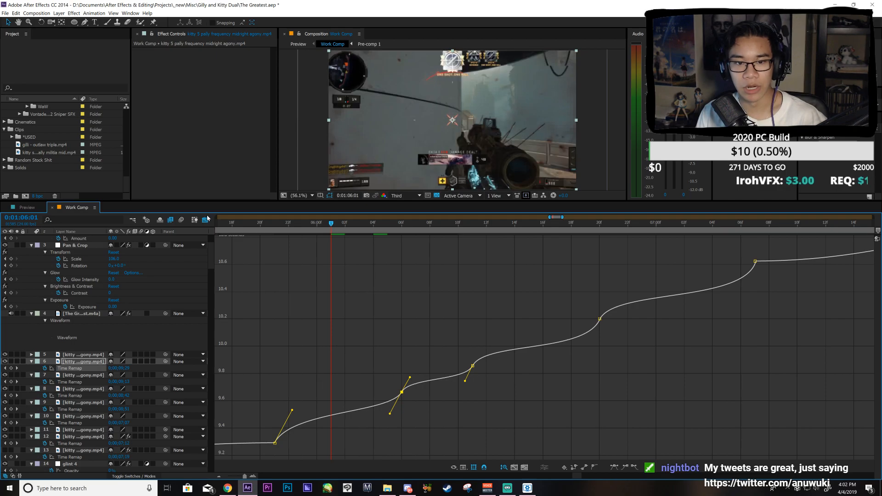
Step: Duplicate layer 6, trim the copy to the frames 0:01:06:02 to 0:01:06:03, and enable frame blending on it
click(204, 221)
drag(332, 239, 346, 240)
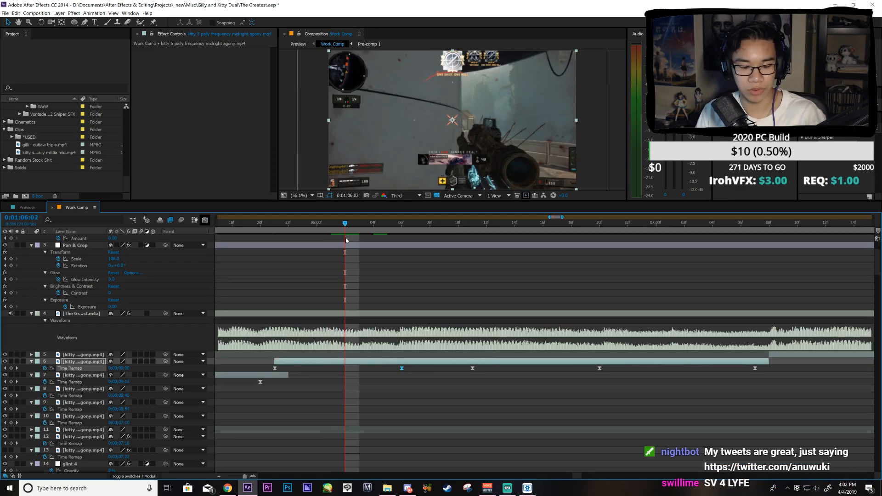
key(ctrl+d)
key(alt+bracketleft)
key(Page_Down)
key(alt+bracketright)
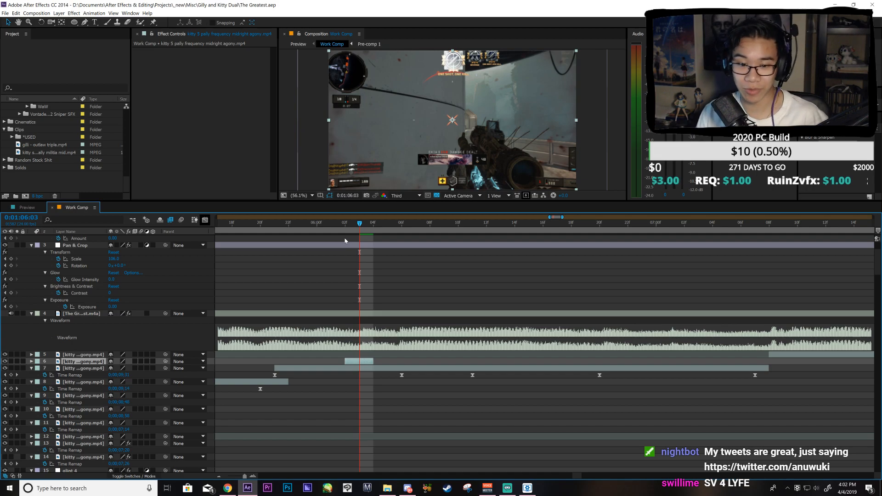
key(F2)
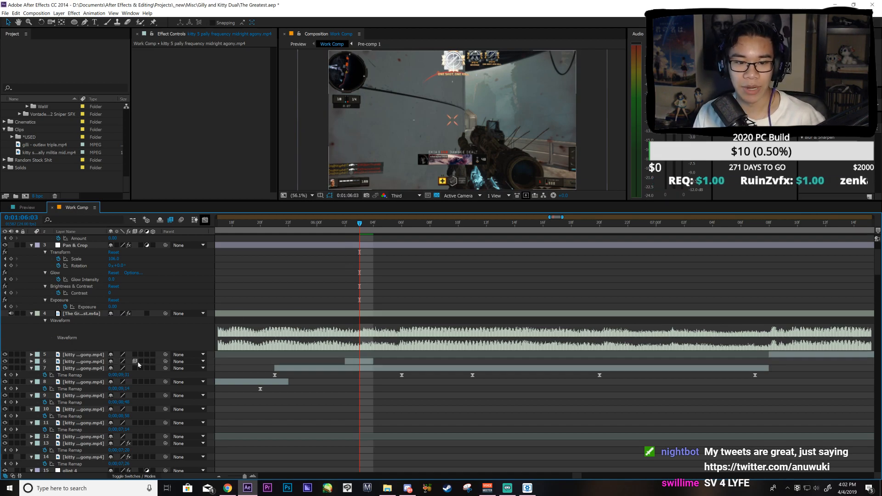
click(357, 364)
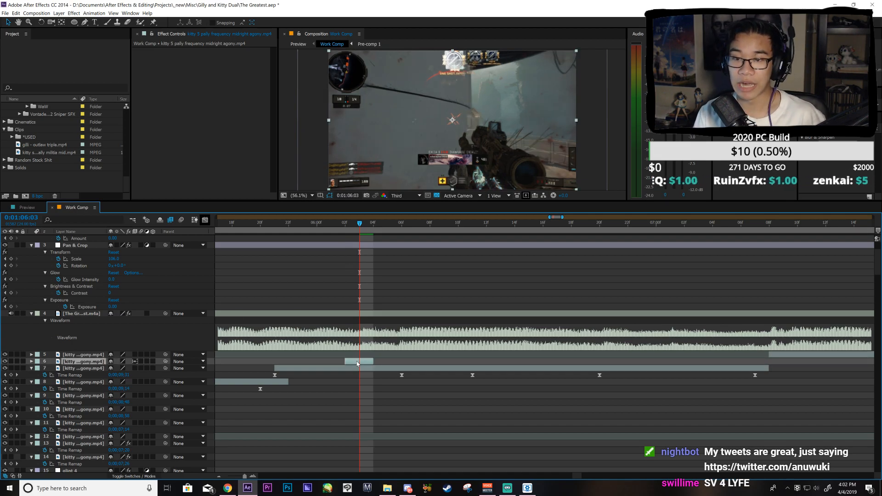
Step: Compare the frames between 0:01:06:03 and 0:01:06:06 around the trimmed piece, and save the project
key(Page_Down)
key(Page_Down)
key(Page_Down)
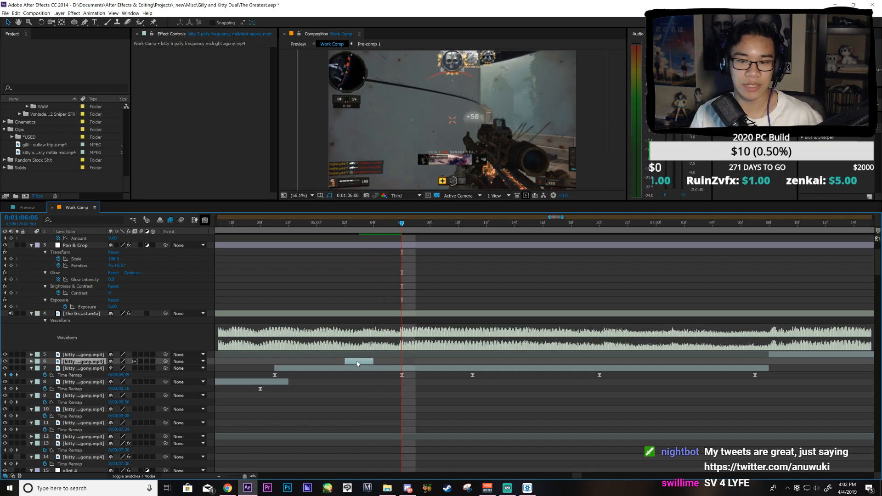
scroll(322, 260, down, 1)
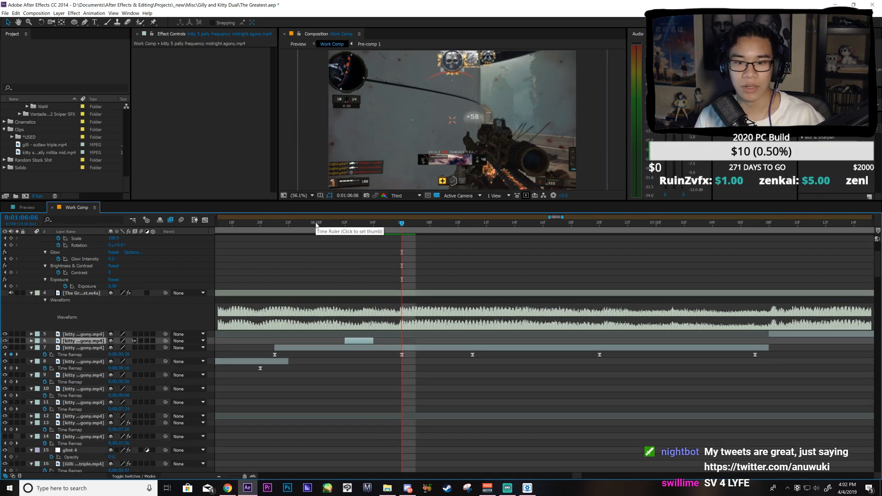
key(Page_Up)
key(Page_Up)
key(Page_Up)
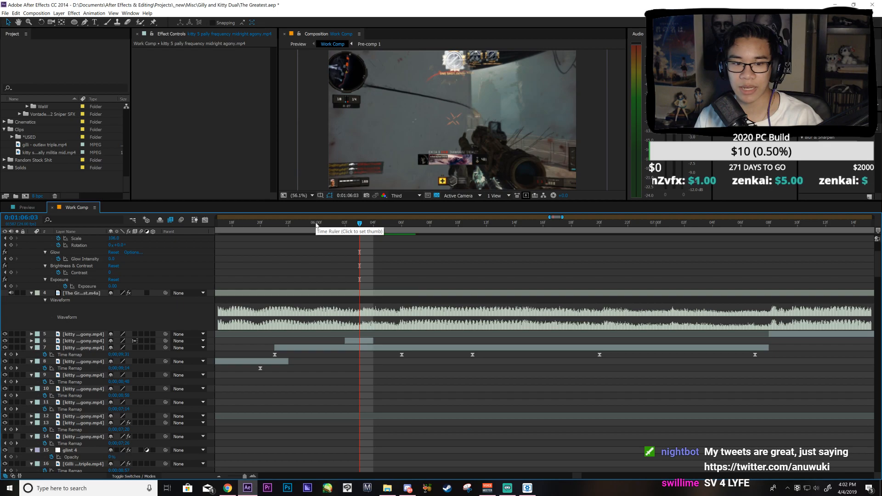
key(ctrl+s)
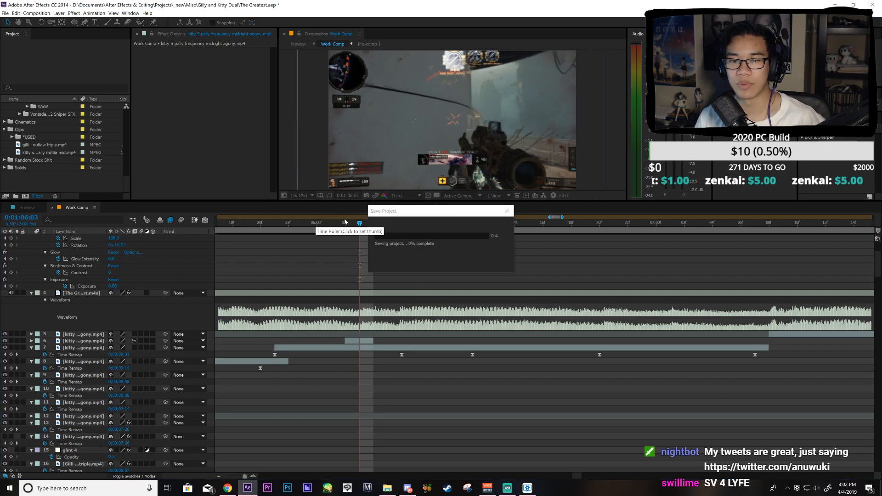
Step: Play back the section around the trimmed piece and check layer 7's motion up to 0:01:06:14
key(Page_Up)
key(Page_Up)
key(Page_Up)
key(Page_Up)
key(space)
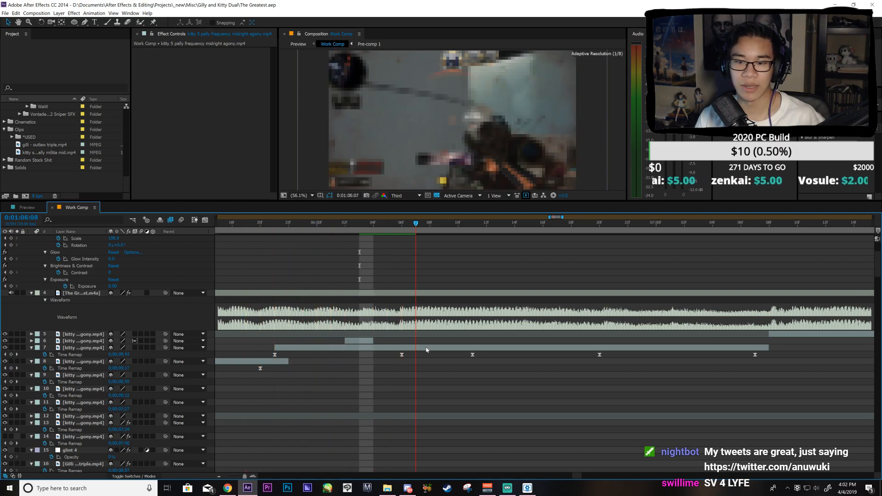
key(space)
drag(497, 357, 514, 353)
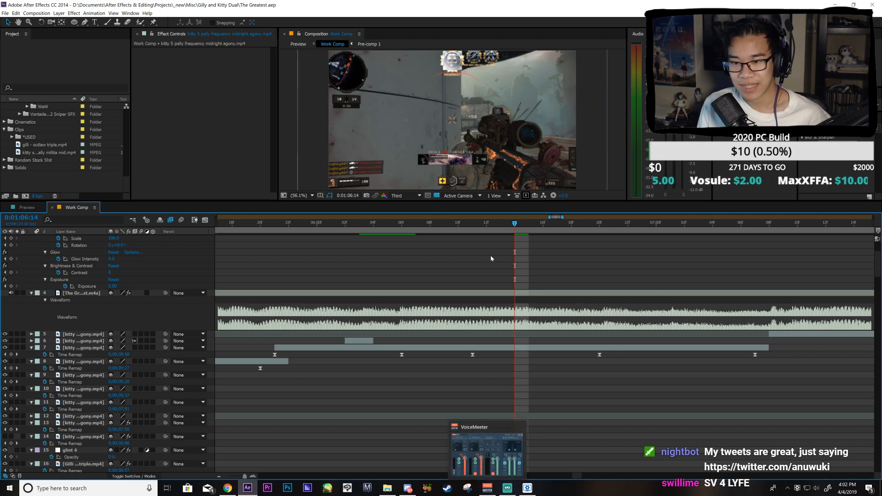
Step: Soften layer 7's Time Remap curve around the 0:01:06:20 keyframe, lengthen the handle into 0:01:07:07, scrub the result, and save the project
drag(490, 233, 603, 340)
click(600, 355)
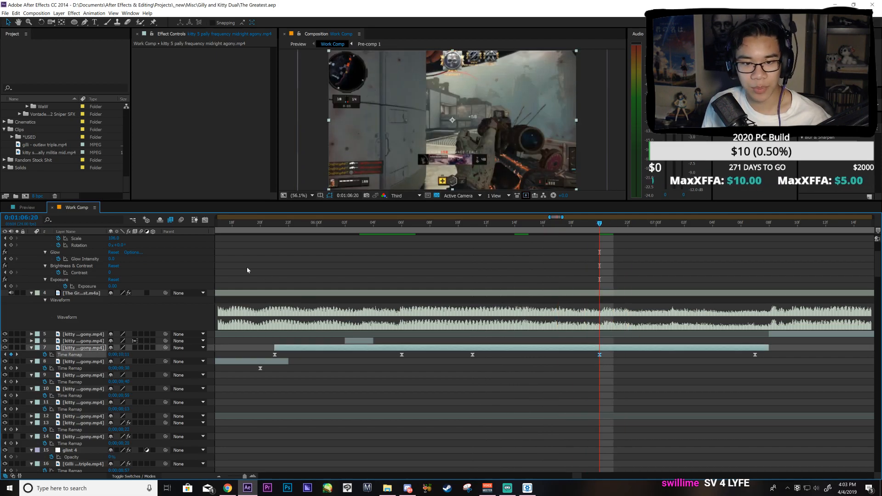
click(206, 221)
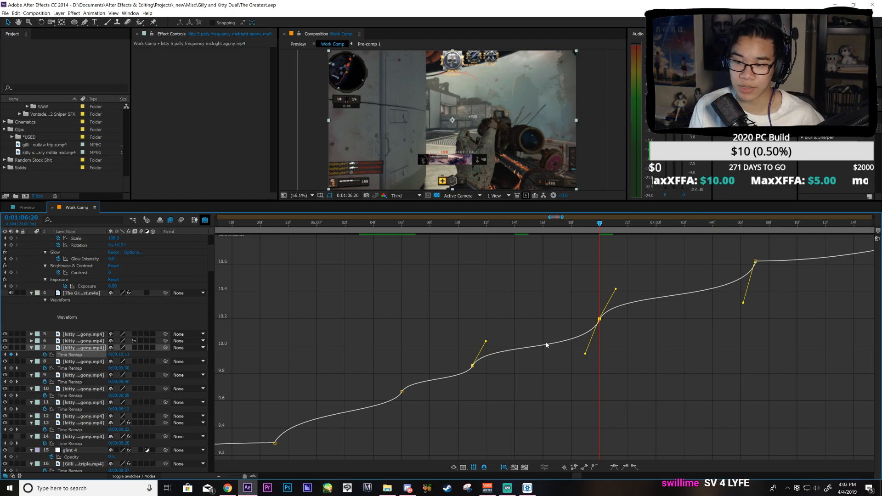
drag(582, 350, 583, 351)
drag(616, 296, 614, 297)
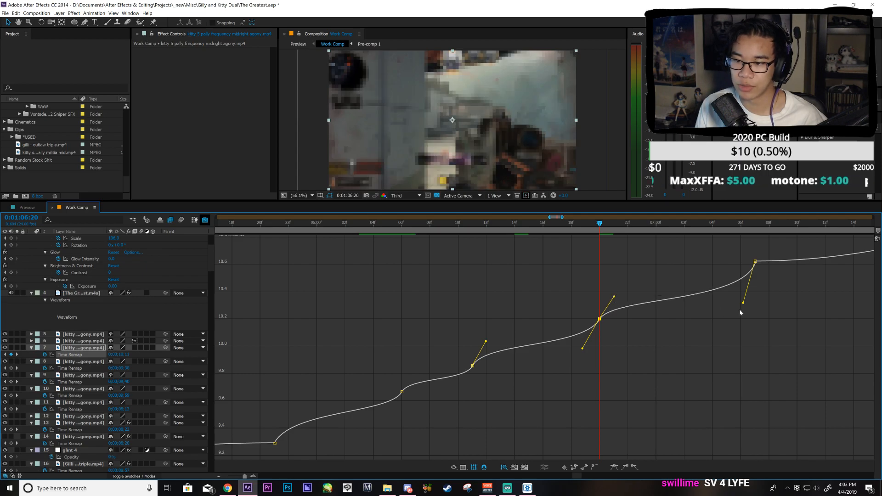
mouse_move(744, 311)
mouse_down()
mouse_move(750, 315)
mouse_move(743, 309)
mouse_up()
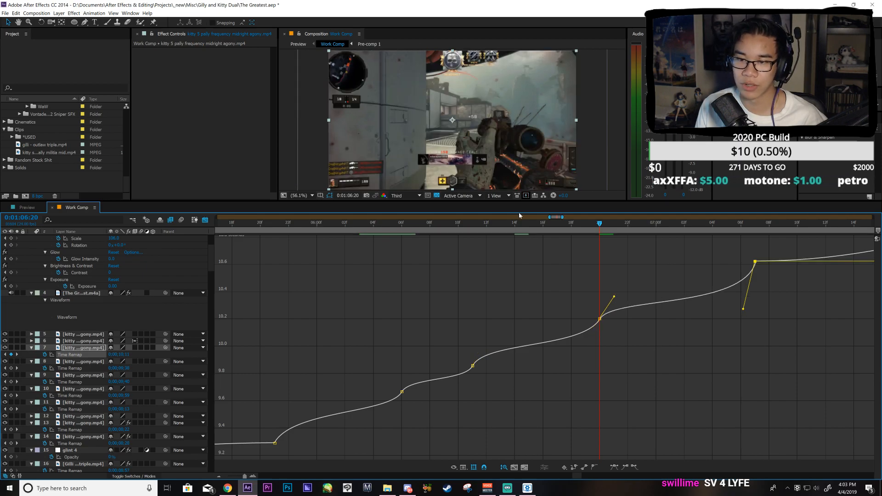
drag(485, 236, 625, 298)
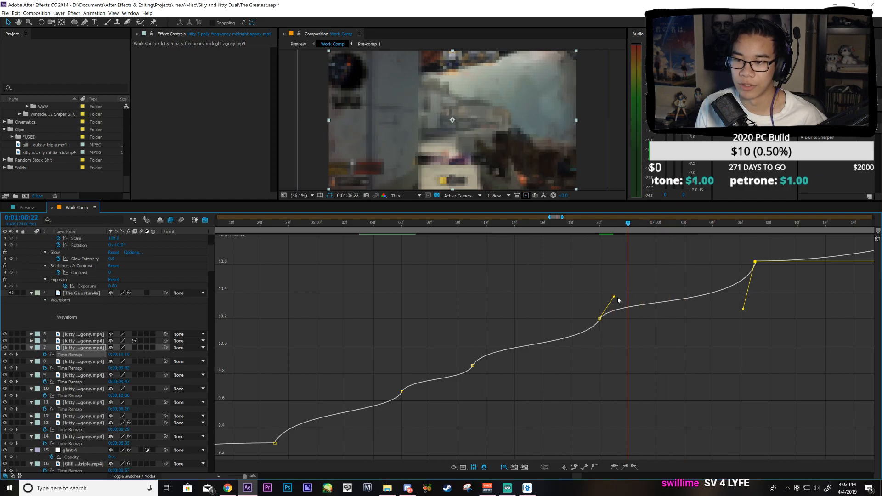
drag(595, 225, 713, 269)
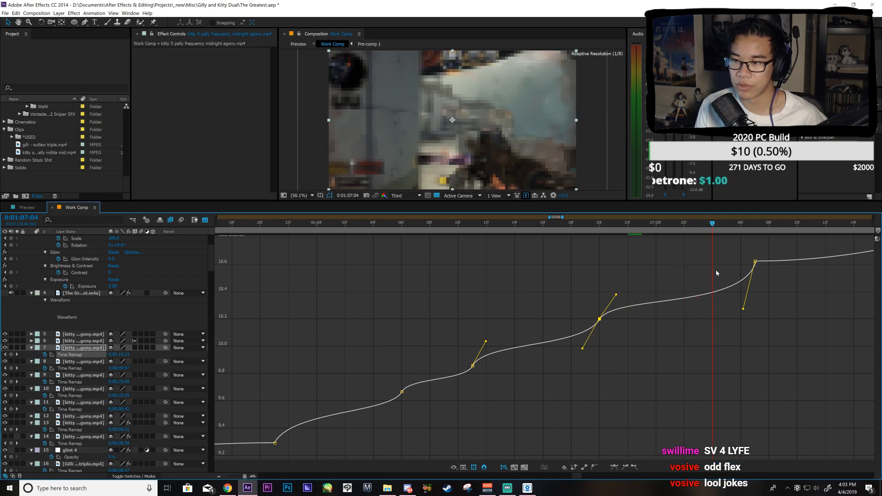
click(206, 220)
key(ctrl+s)
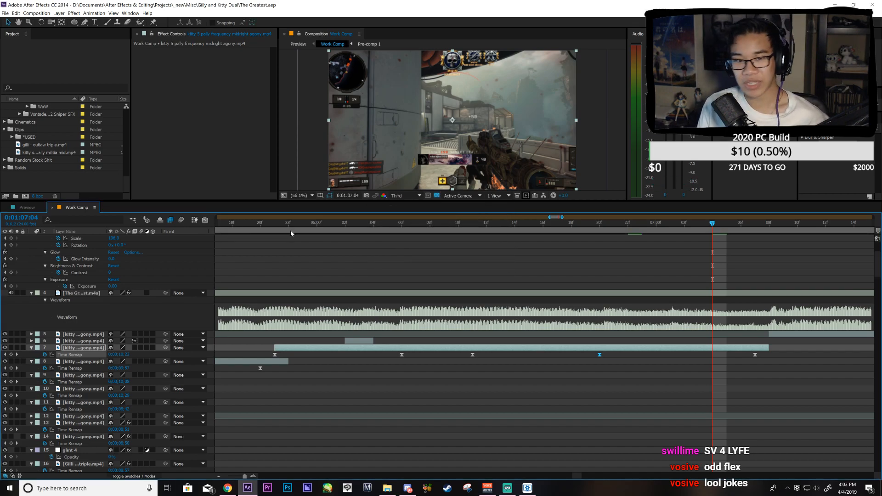
Step: Enable time remapping on layer 5 and scrub from its start to 0:01:07:21
key(minus)
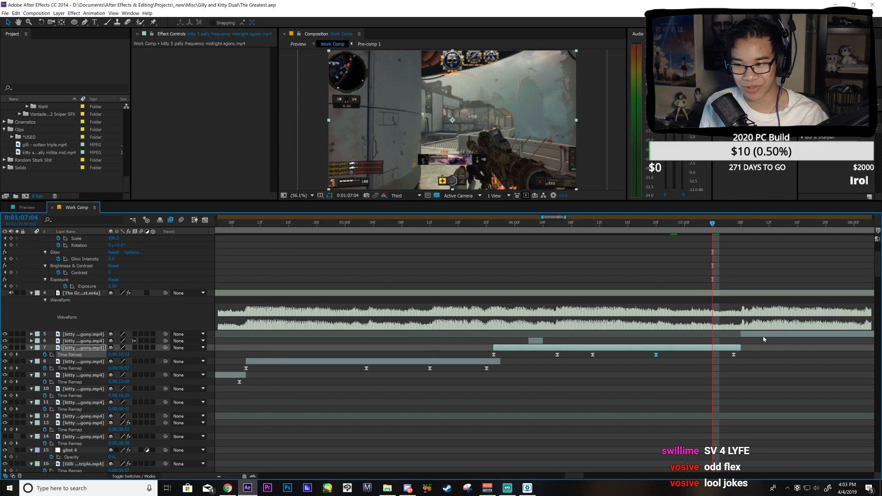
click(763, 336)
key(i)
drag(555, 219, 563, 222)
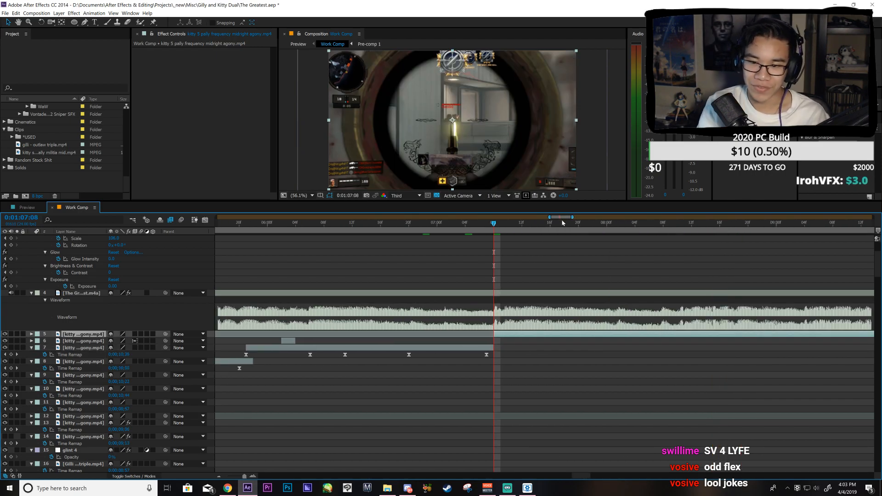
key(ctrl+alt+t)
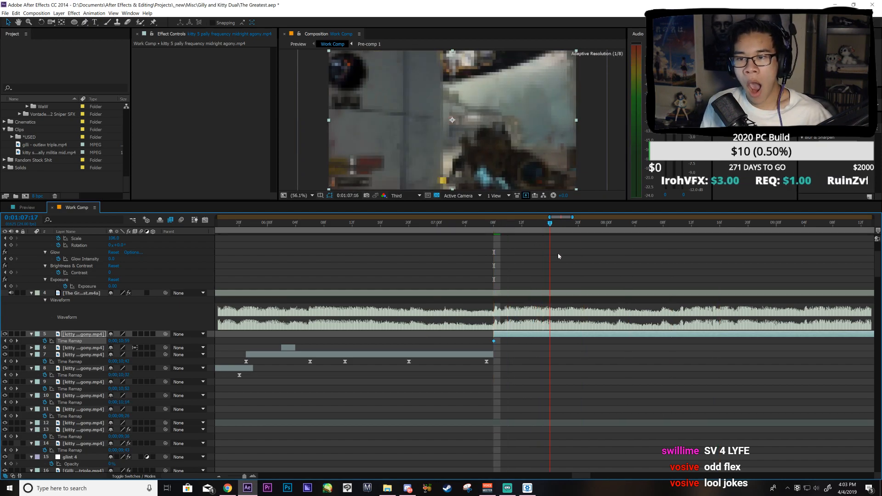
click(585, 232)
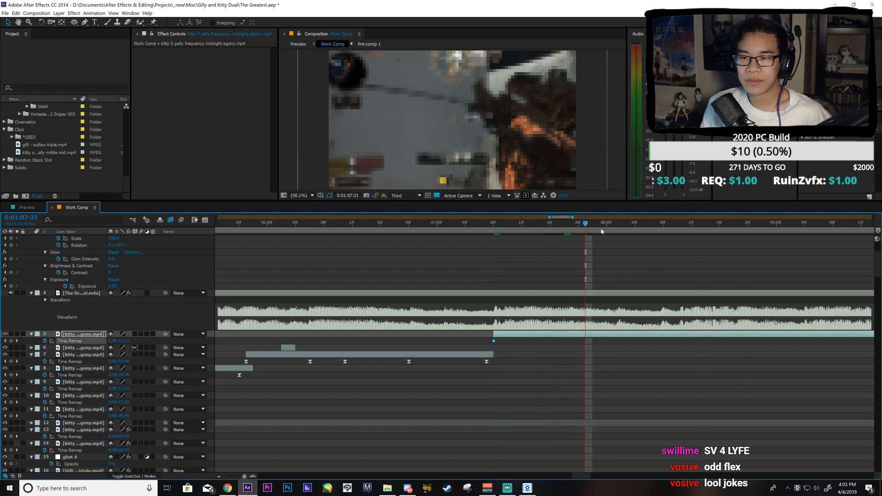
Step: Scrub and play back layer 5 between 0:01:08:02 and 0:01:08:10 to check it against the music's beats
drag(611, 231, 620, 230)
key(space)
click(536, 230)
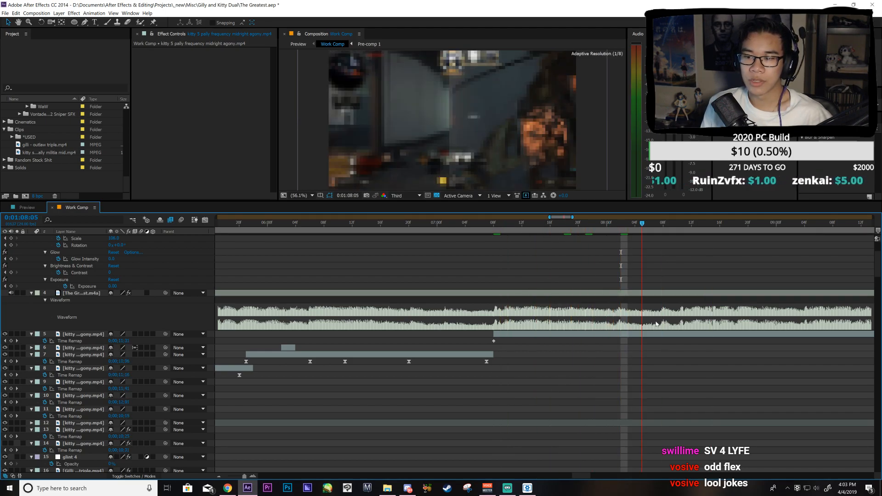
key(space)
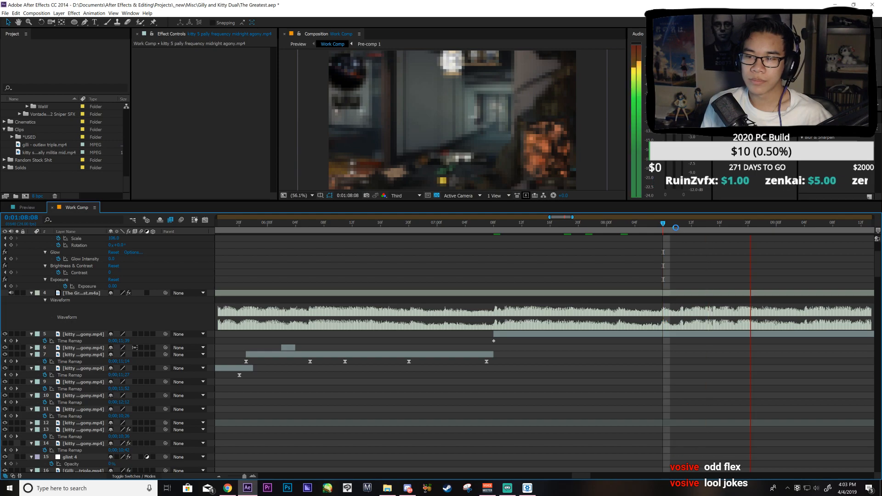
click(620, 225)
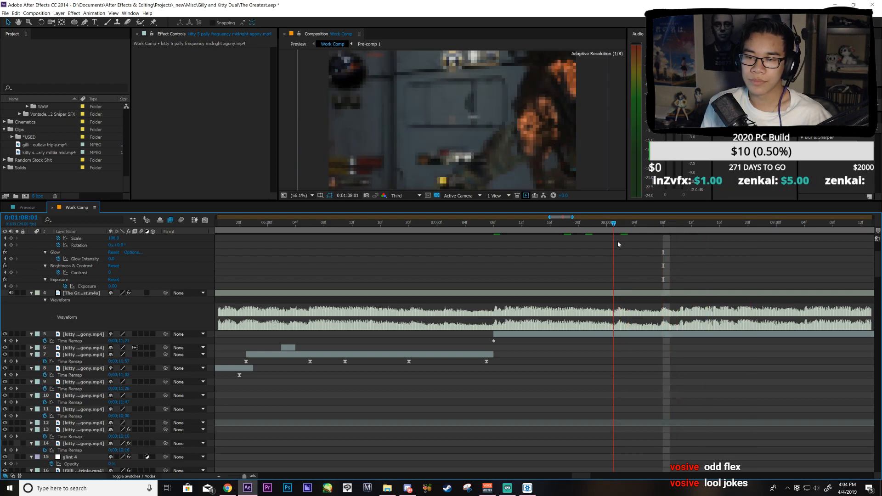
key(space)
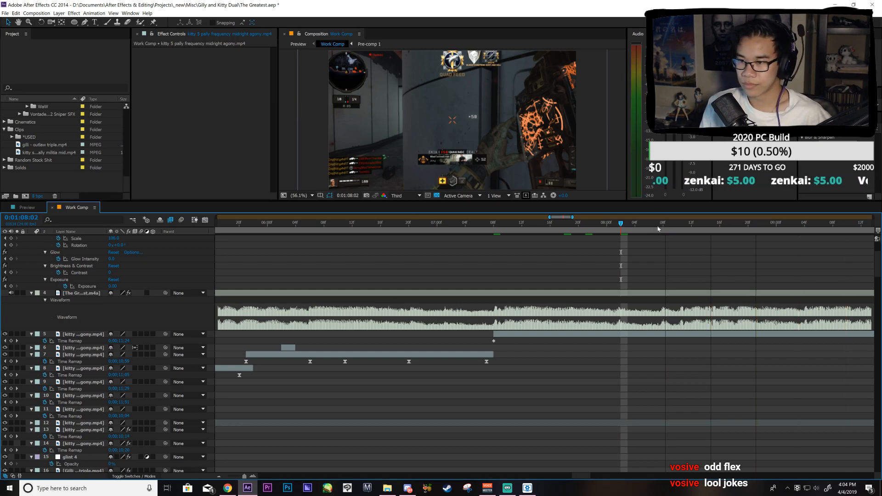
click(677, 225)
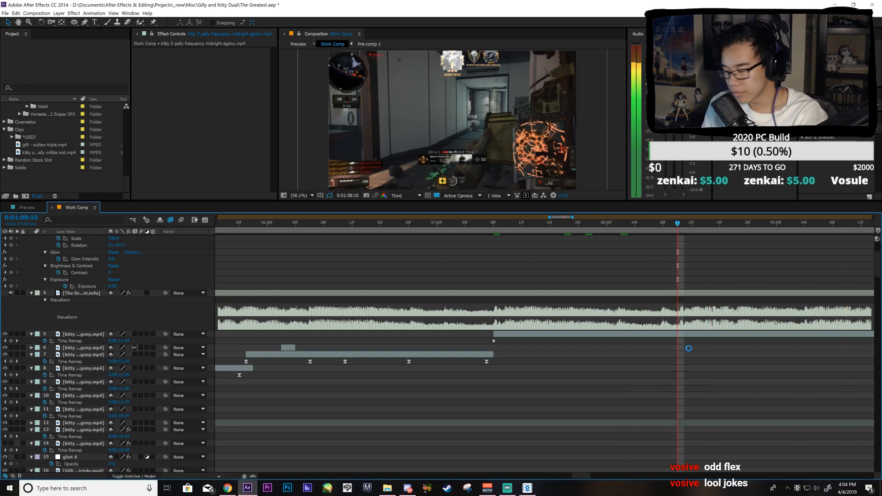
Step: Split layer 5 at 0:01:08:10 and delete the part after the cut
key(Page_Down)
click(672, 337)
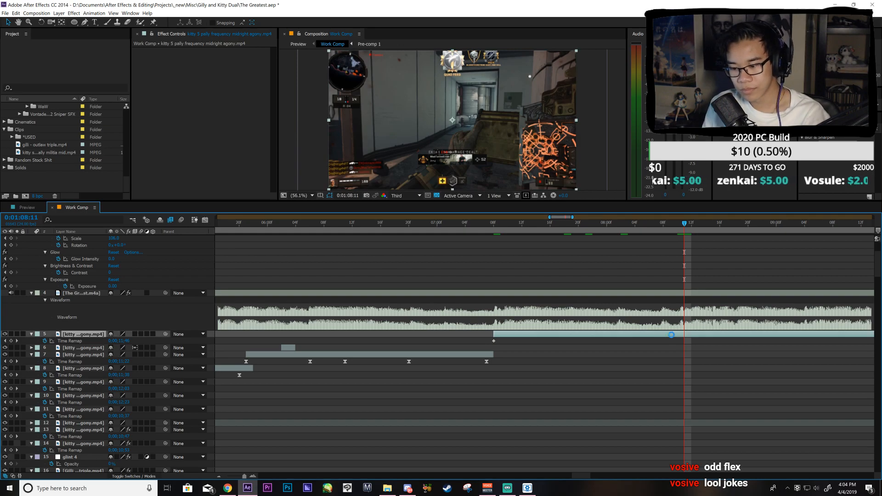
key(Page_Up)
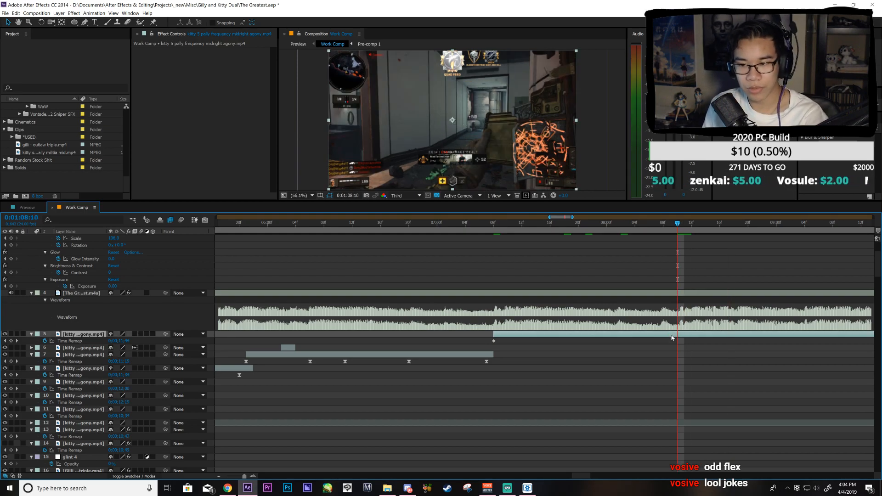
key(ctrl+shift+d)
key(Delete)
Step: Play back layer 5 from its start at 0:01:07:08 and check the music up to 0:01:08:17
click(636, 336)
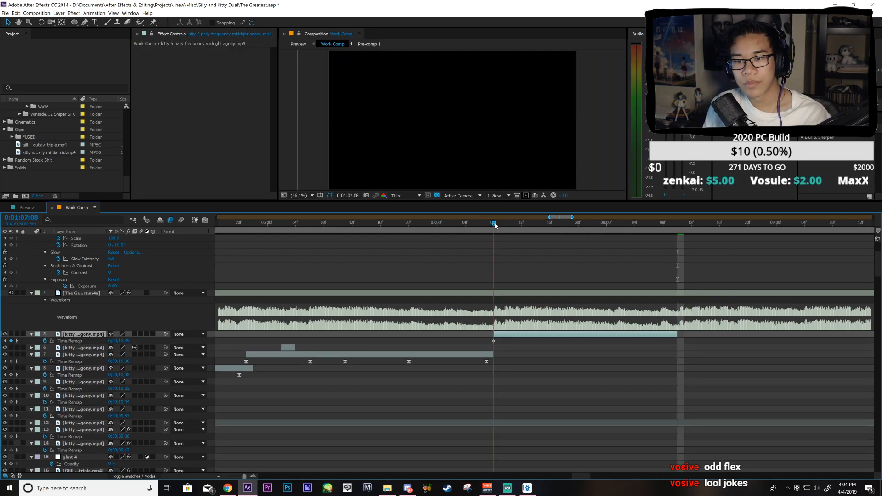
key(i)
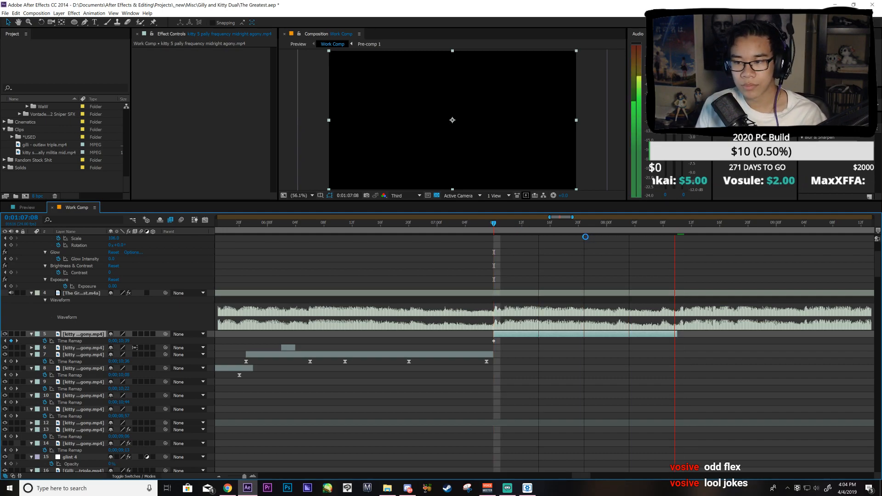
click(503, 232)
drag(503, 232, 593, 253)
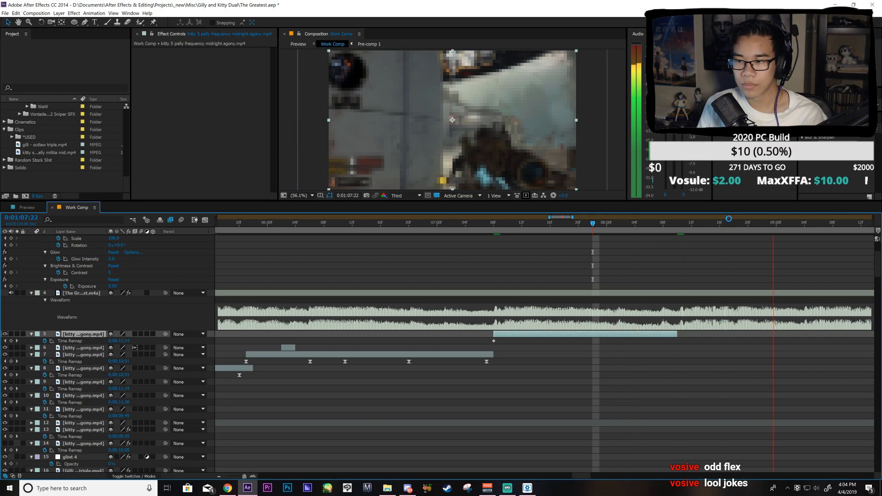
click(740, 227)
click(726, 228)
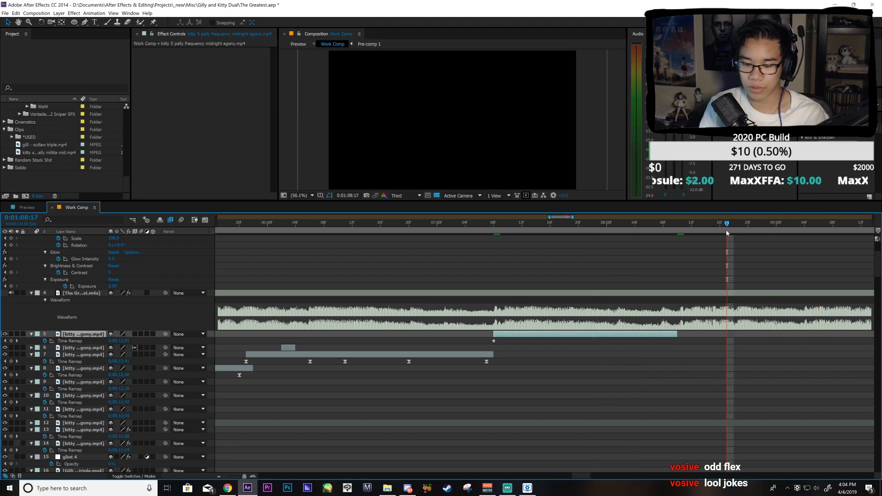
Step: Extend layer 5's end to 0:01:08:19 and return to its start
key(Page_Down)
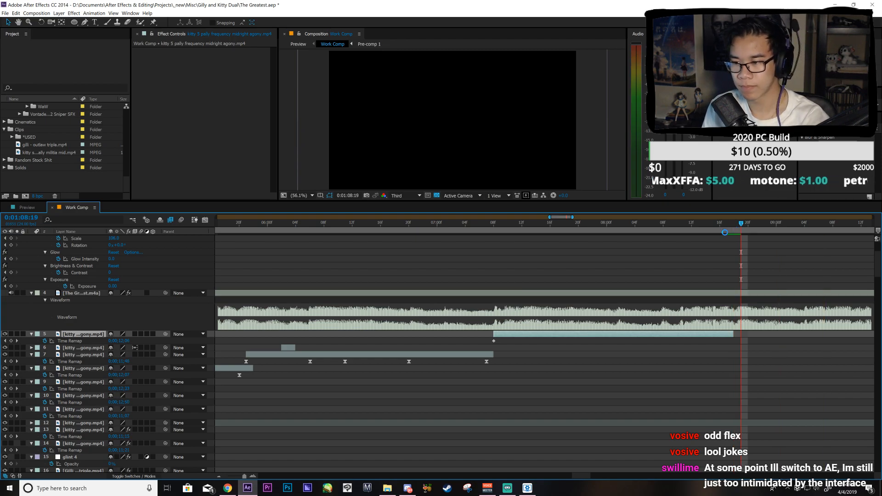
key(space)
drag(734, 334, 739, 335)
key(i)
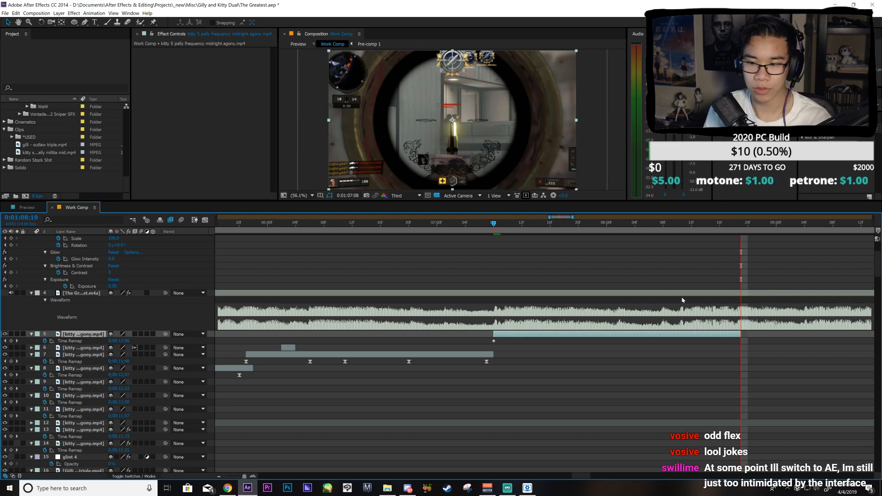
Step: Add Time Remap keyframes to layer 5 at 0:01:08:01 and 0:01:08:18
drag(637, 225, 617, 237)
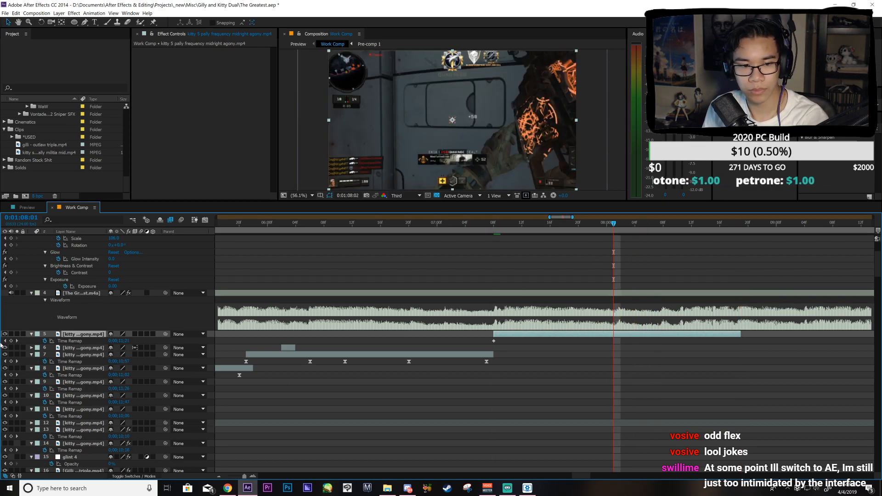
key(Page_Down)
key(Page_Up)
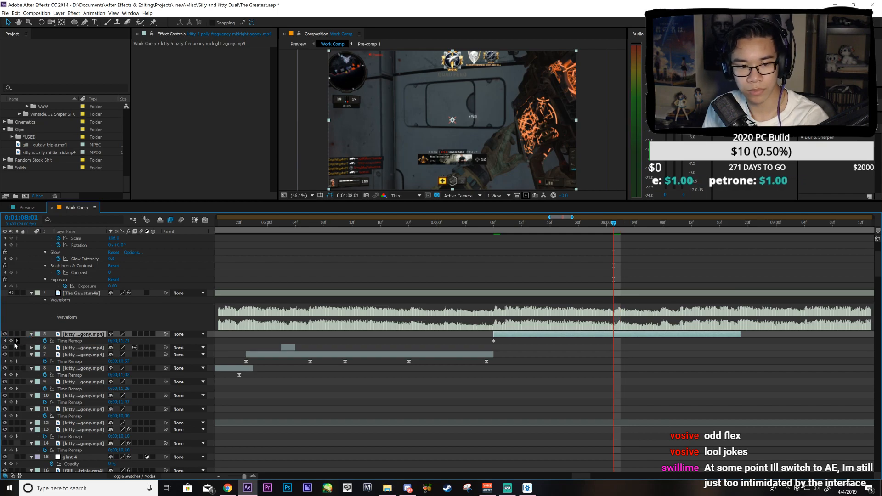
click(11, 341)
click(17, 341)
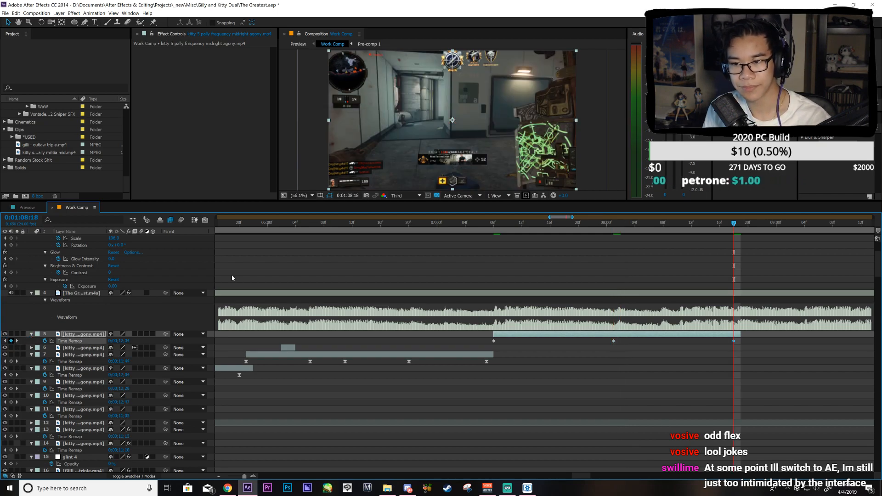
Step: Show layer 5's Time Remap graph and lower the 0:01:08:01 keyframe to about 11.2 seconds
drag(509, 269, 616, 317)
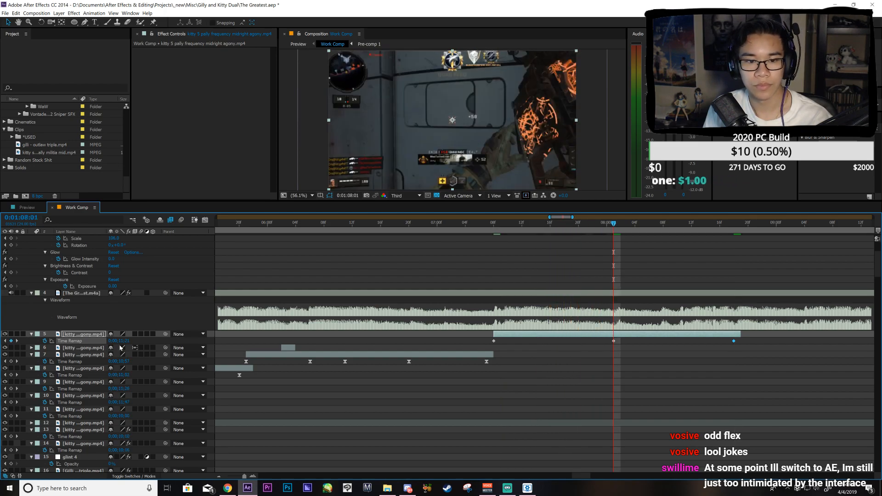
click(205, 220)
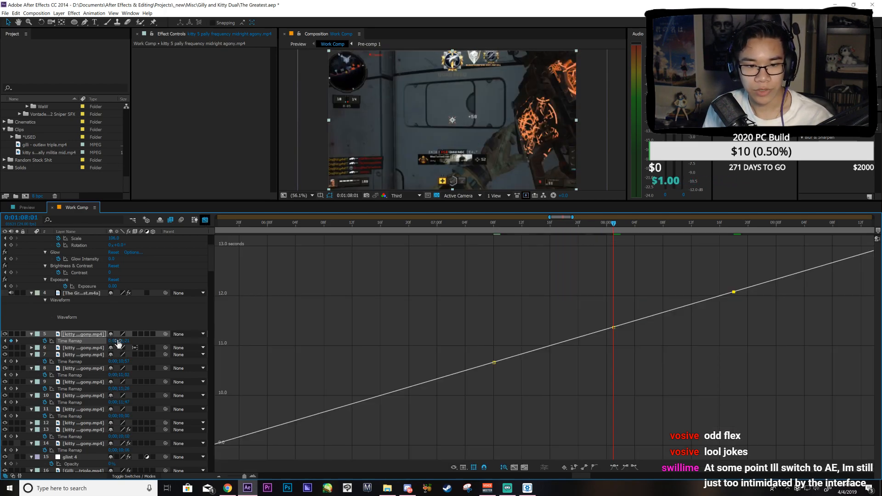
drag(111, 340, 88, 341)
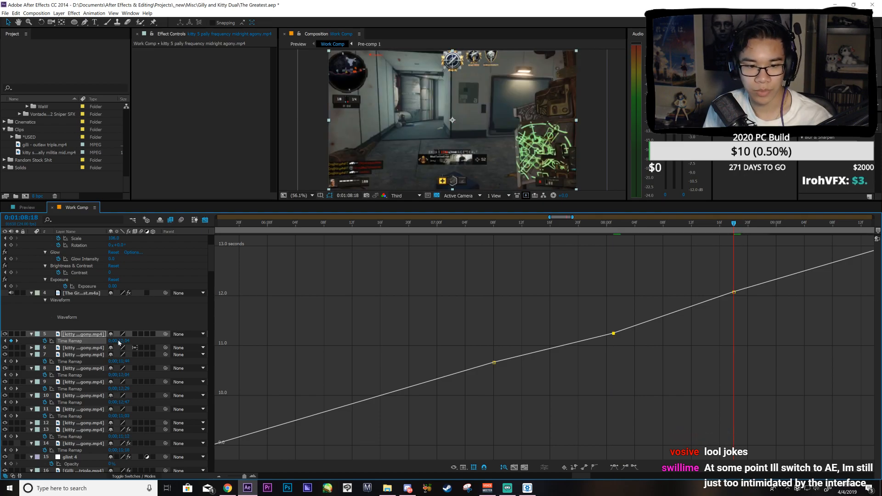
Step: Apply Easy Ease to all of layer 5's Time Remap keyframes, inspect the eased curve in the graph, and save the project
click(84, 341)
key(F9)
click(207, 223)
click(208, 222)
drag(438, 270, 521, 423)
key(ctrl+s)
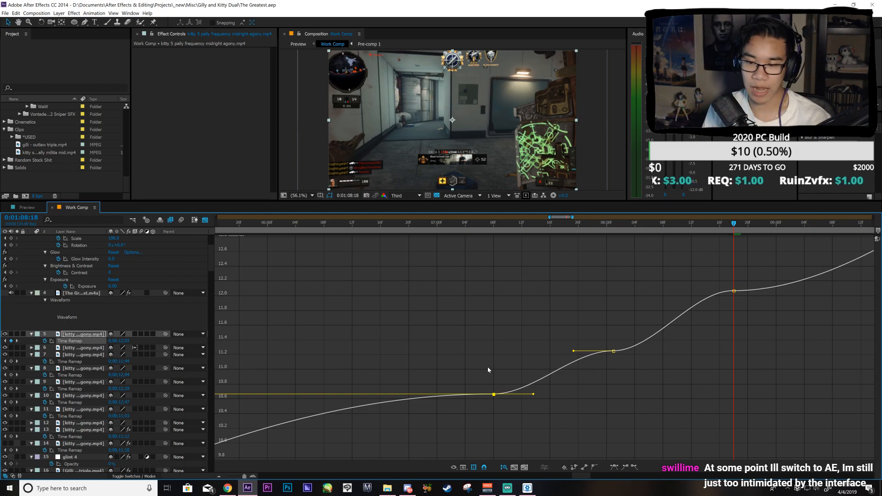
Step: Steepen layer 5's Time Remap handles at the 0:01:07:08, 0:01:08:01 and 0:01:08:18 keyframes to flatten the curve between the beats
drag(533, 394, 515, 369)
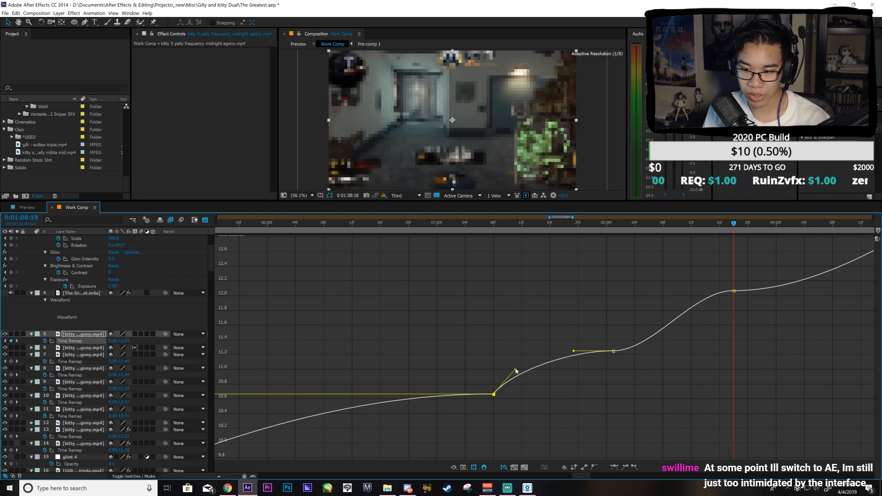
drag(574, 351, 598, 382)
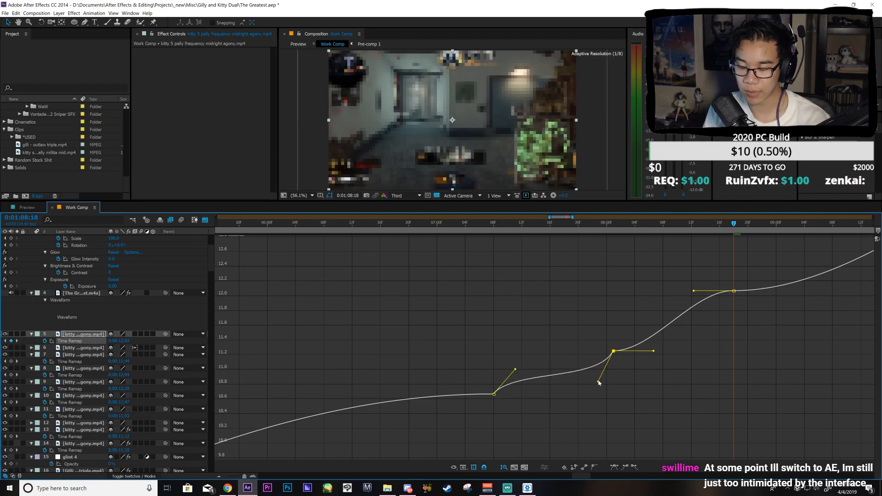
drag(654, 350, 630, 317)
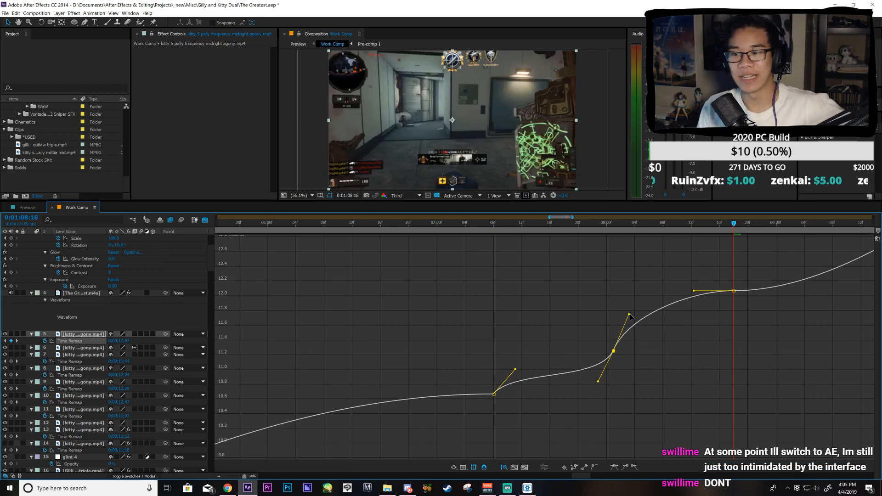
drag(694, 291, 725, 342)
Step: Scrub layer 5 from its start to 0:01:08:08 to check the new speed curve
drag(500, 265, 520, 375)
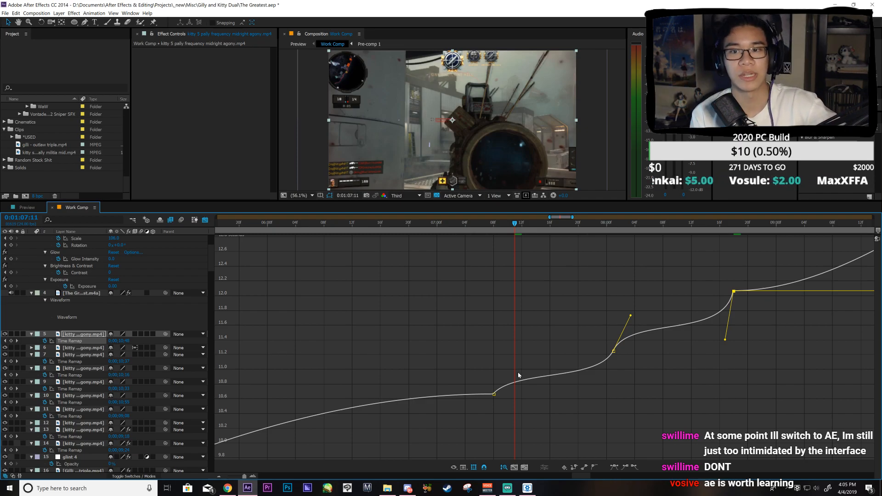
drag(507, 224, 536, 334)
drag(457, 350, 563, 375)
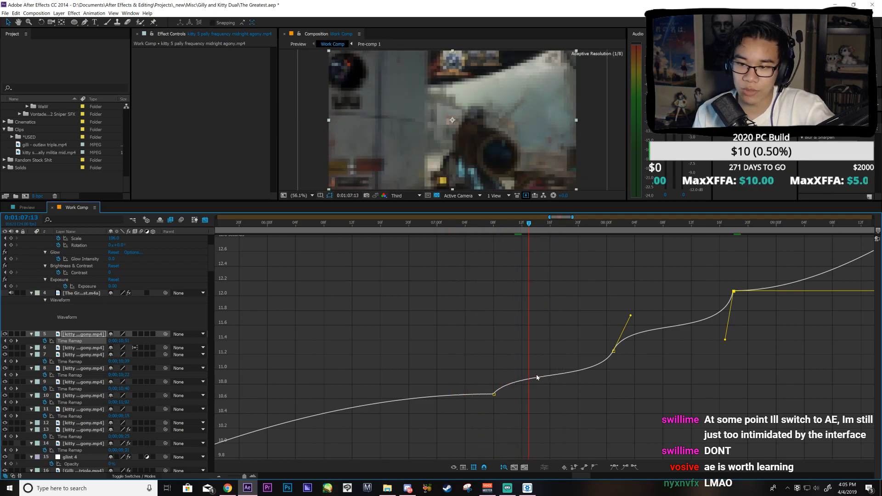
drag(631, 377, 646, 380)
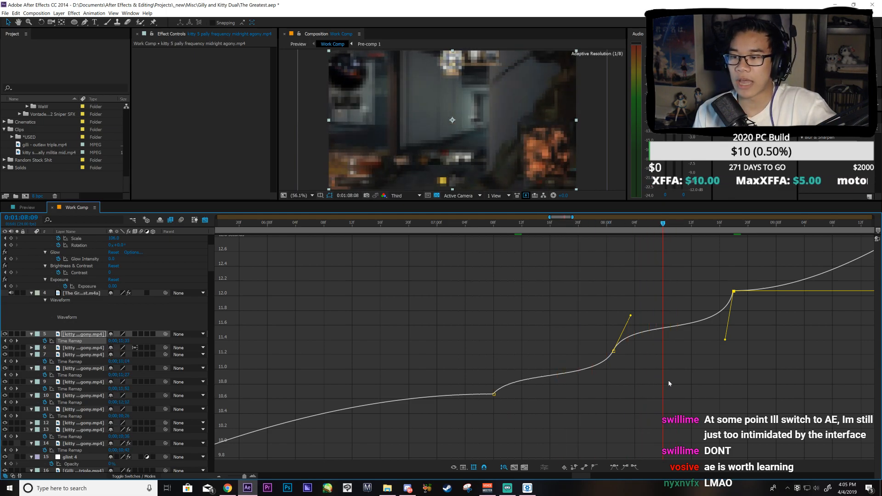
drag(687, 383, 666, 374)
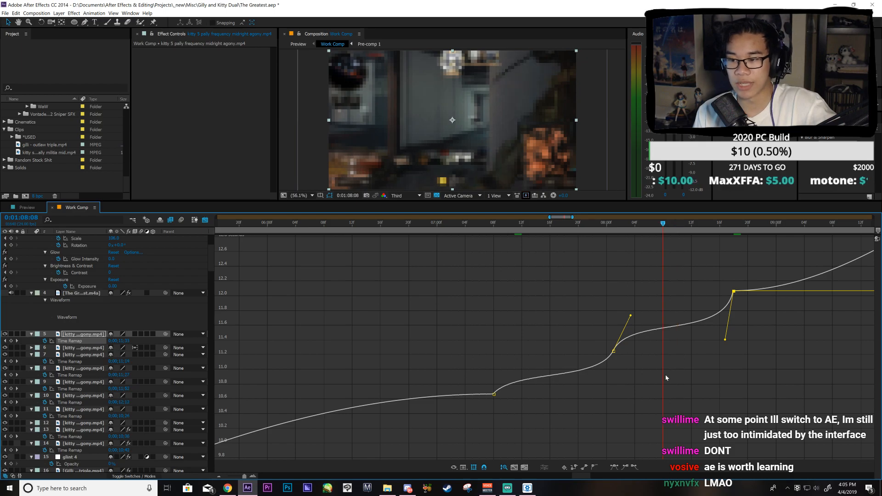
Step: Slightly lower the outgoing handle of layer 5's 0:01:08:01 keyframe and scrub the result up to 0:01:08:18
drag(631, 317, 631, 320)
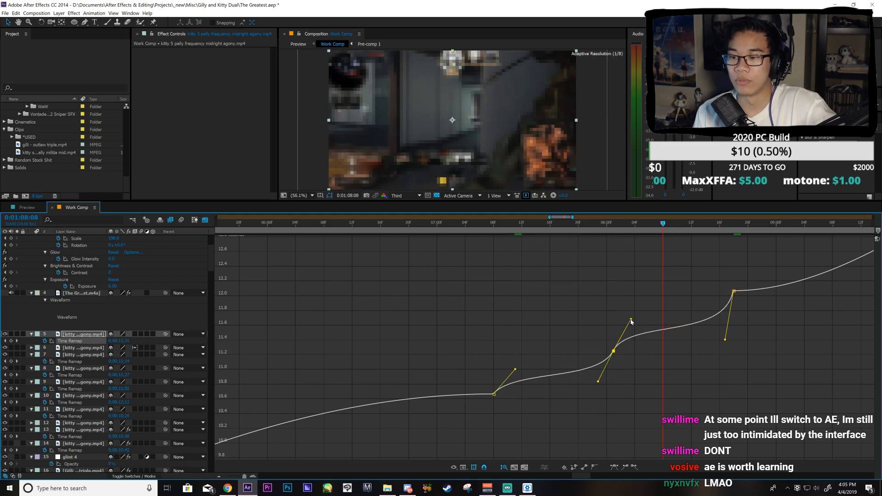
drag(624, 225, 687, 297)
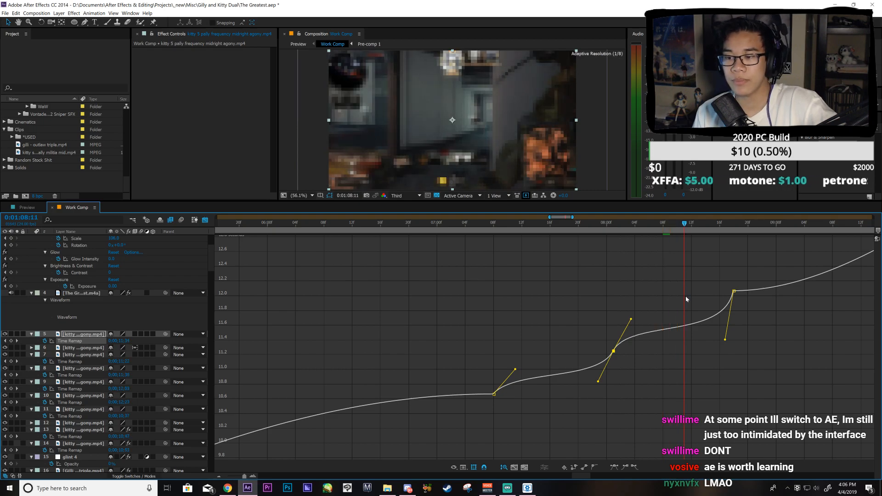
drag(686, 298, 730, 335)
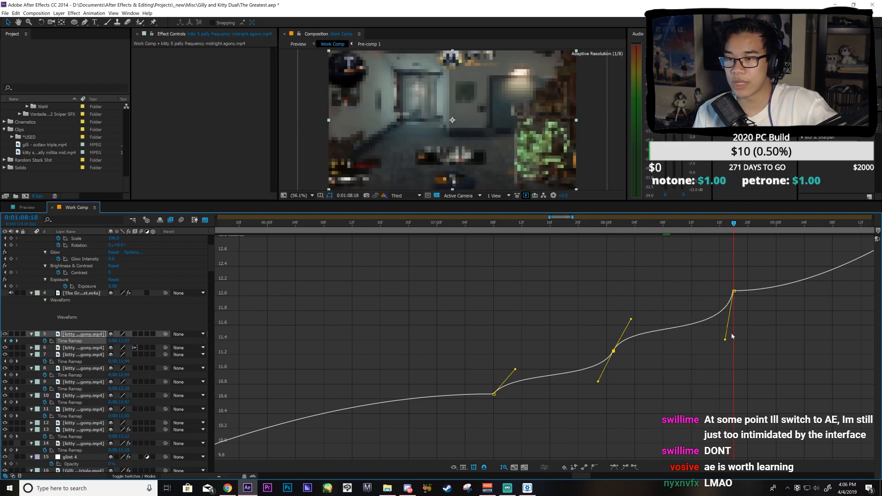
Step: Lower layer 5's 0:01:08:18 Time Remap keyframe to about 11.85 seconds and readjust the handles on both sides of the final curve segment
drag(122, 341, 116, 340)
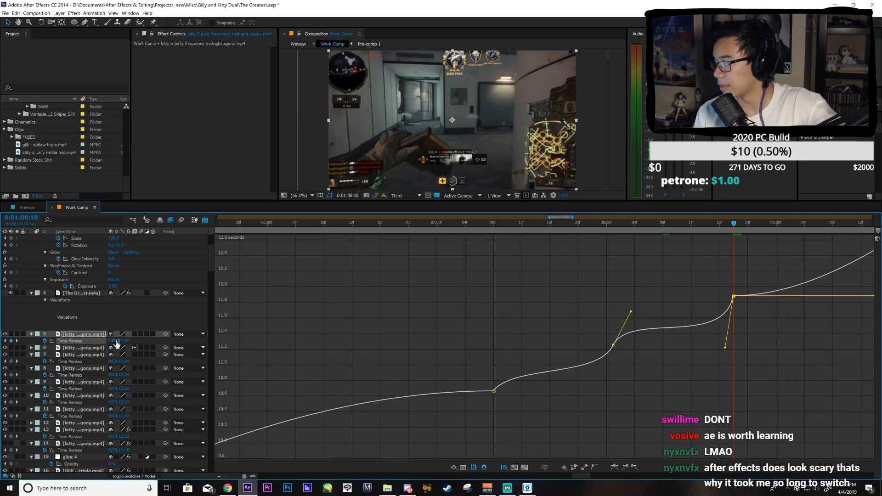
click(631, 313)
drag(628, 318, 630, 316)
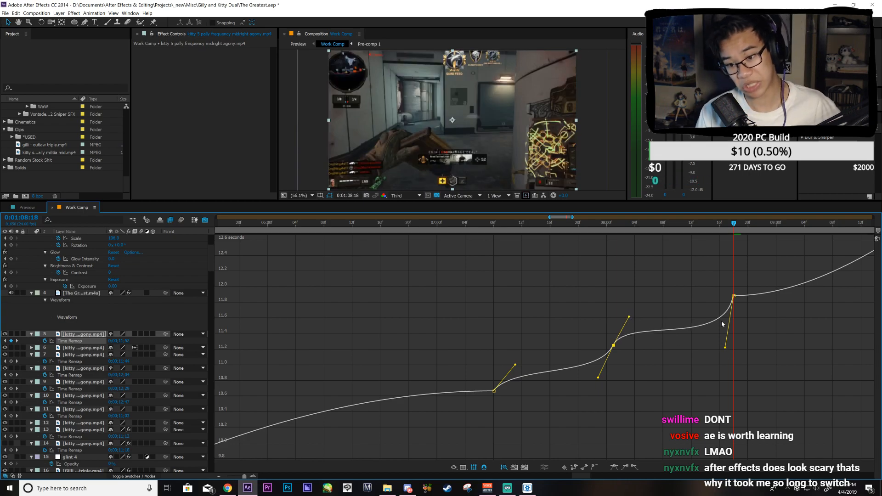
drag(726, 348, 728, 336)
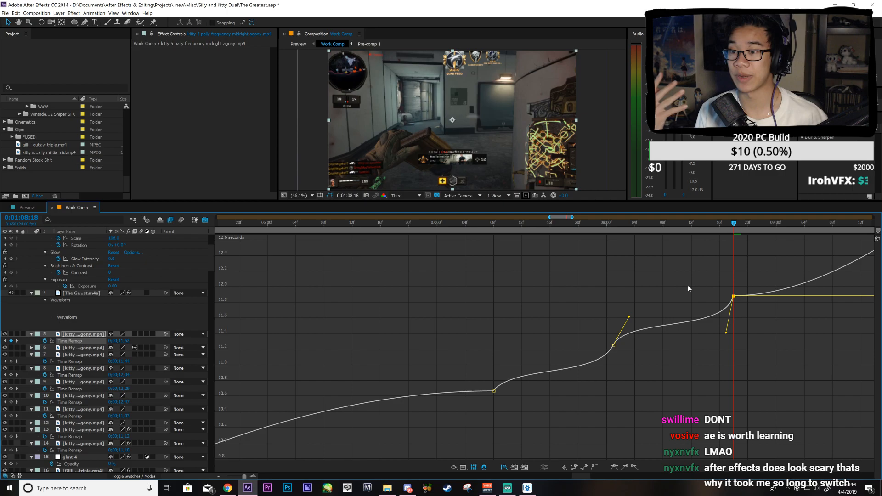
Step: Scrub to 0:01:08:12, leave the graph view, duplicate layer 5, and trim the copy to a tiny piece there
drag(623, 231, 689, 291)
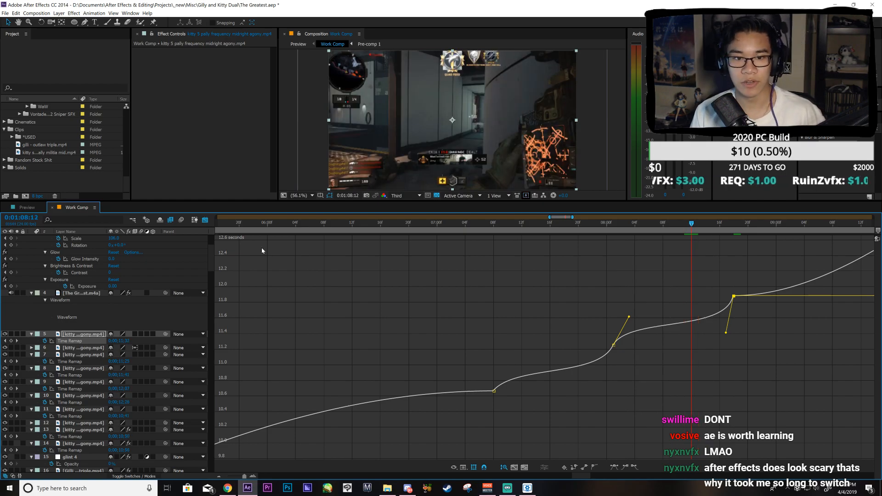
click(205, 220)
key(ctrl+shift+d)
key(alt+])
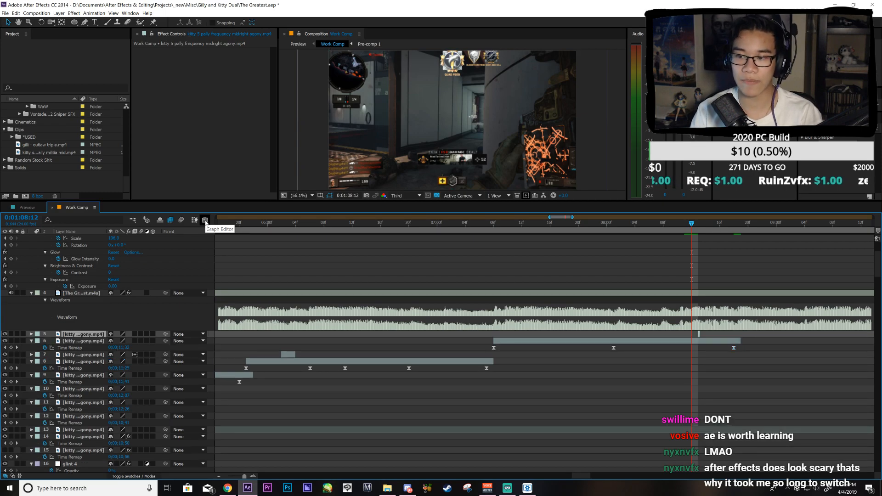
Step: Undo the last trim of the short layer 5 copy, trim it to span 0:01:08:12 to 0:01:08:13, and save the project
key(ctrl+s)
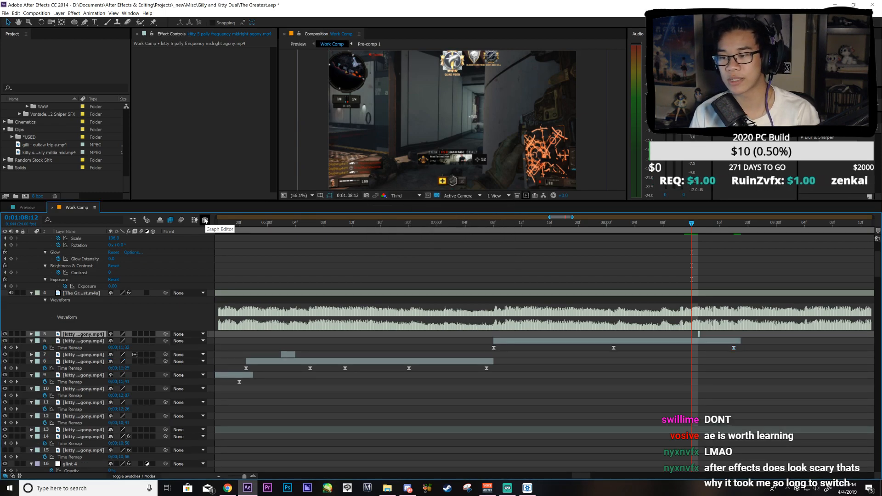
key(ctrl+z)
key(alt+])
key(Page_Down)
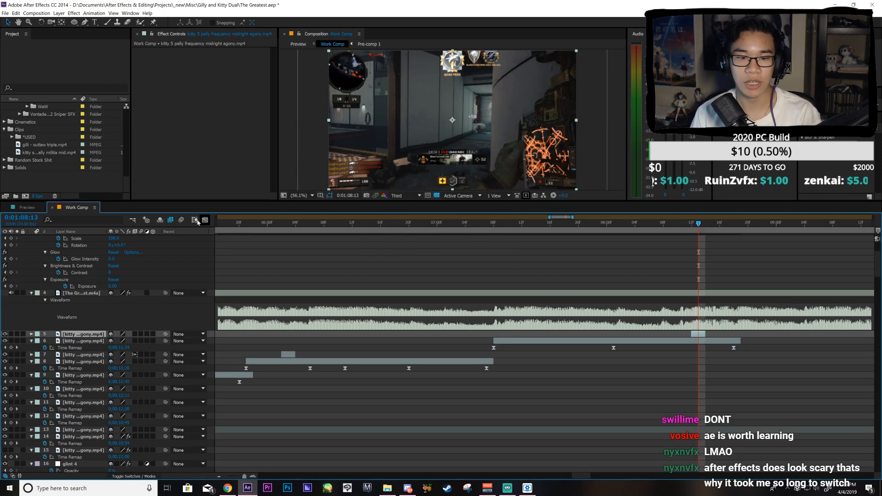
key(ctrl+s)
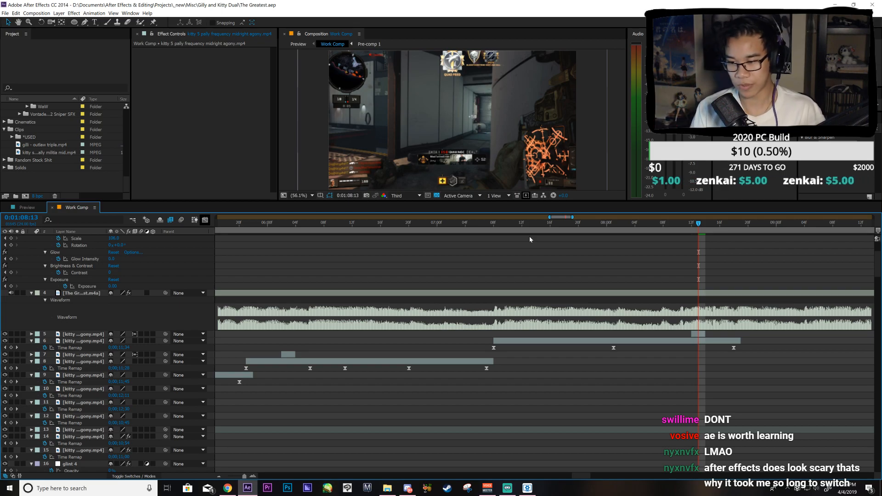
Step: Steepen the outgoing handle of layer 6's first Time Remap keyframe and shorten the incoming handle of its 0:01:08:01 keyframe
click(493, 228)
key(space)
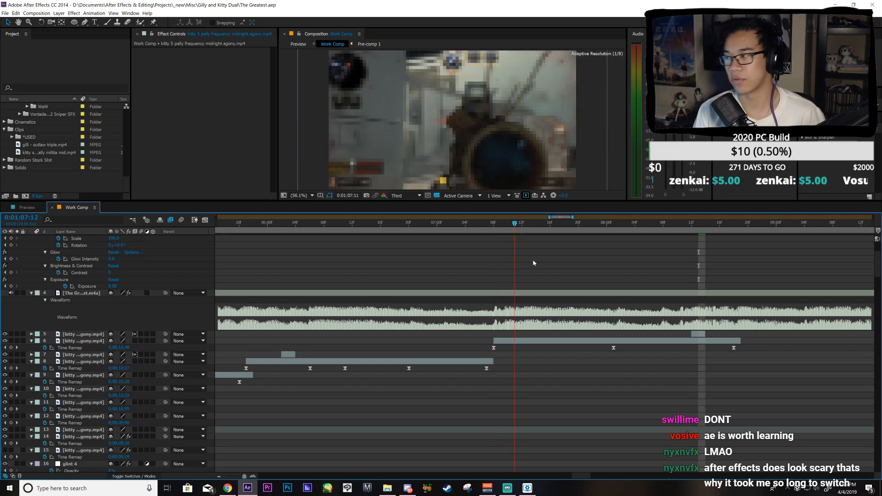
drag(451, 317, 495, 349)
click(494, 348)
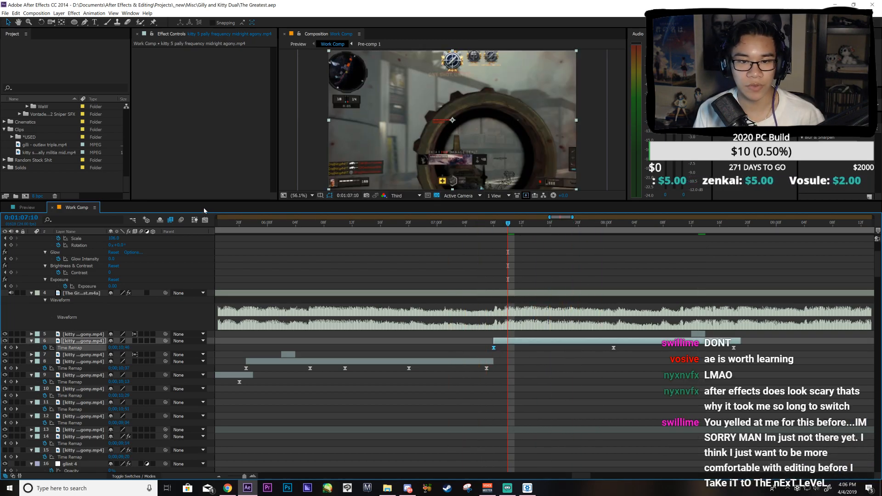
key(shift+F3)
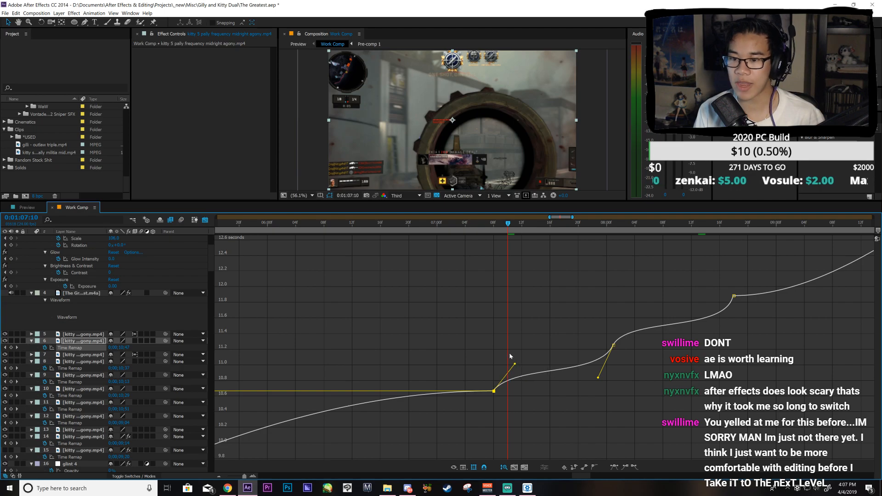
drag(514, 364, 509, 355)
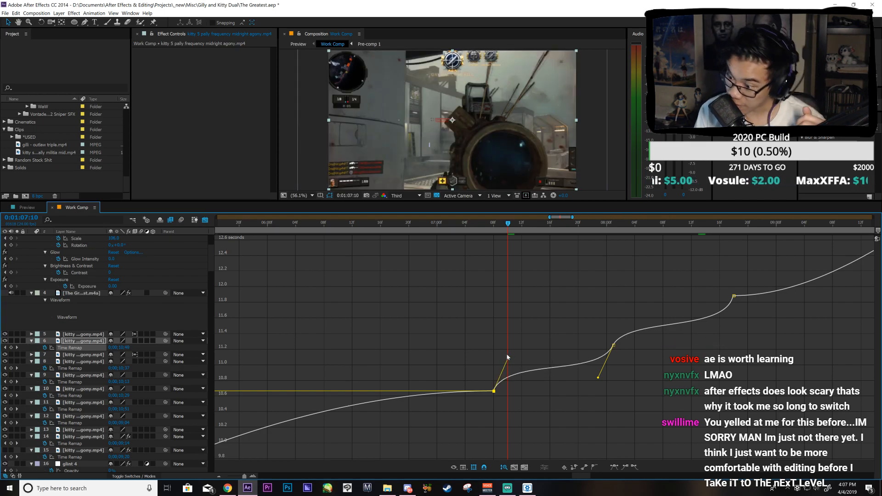
drag(598, 378, 600, 370)
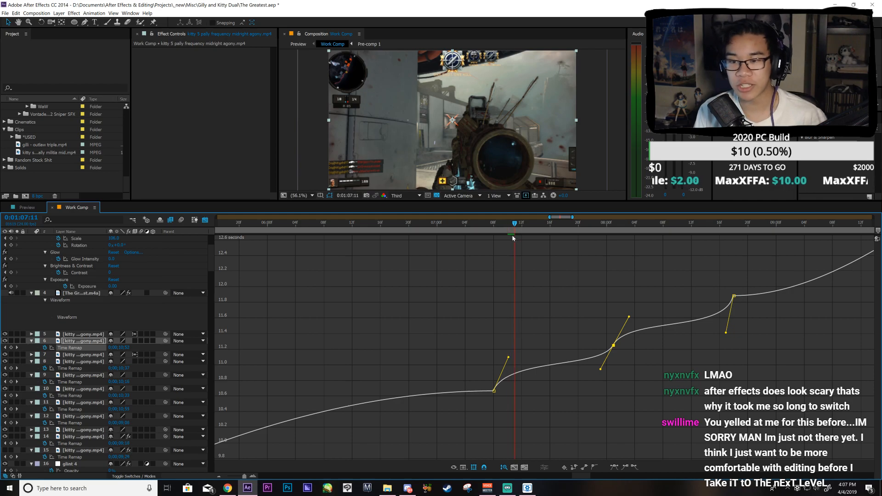
Step: Scrub layer 6 between 0:01:07:10 and 0:01:07:14 to check the reshaped speed curve frame by frame
drag(509, 243, 517, 263)
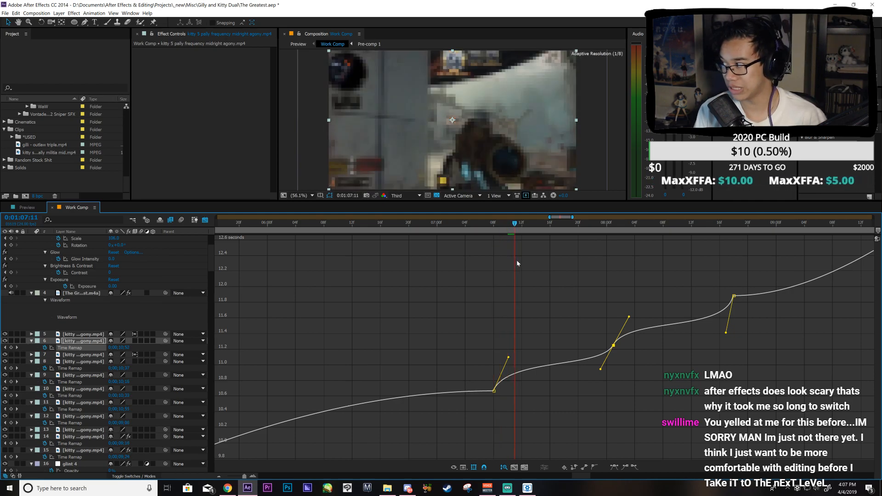
mouse_move(518, 263)
mouse_down()
mouse_move(537, 269)
mouse_move(512, 274)
mouse_up()
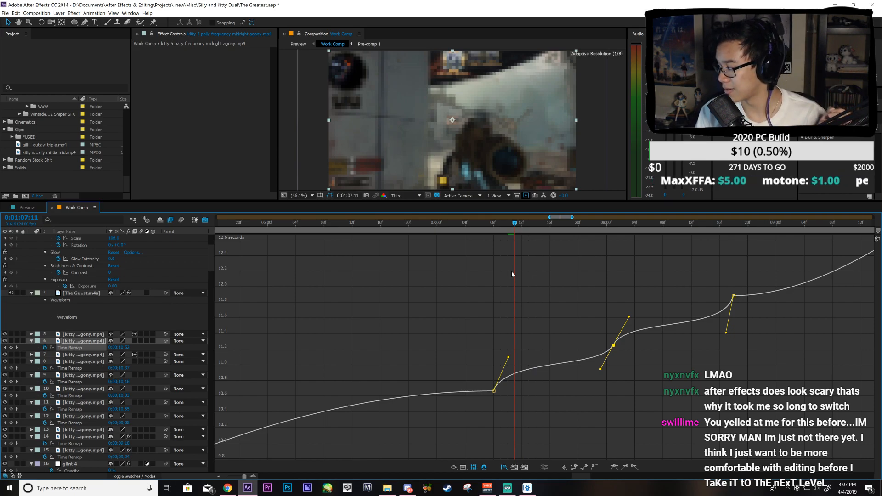
drag(514, 272, 536, 282)
click(206, 220)
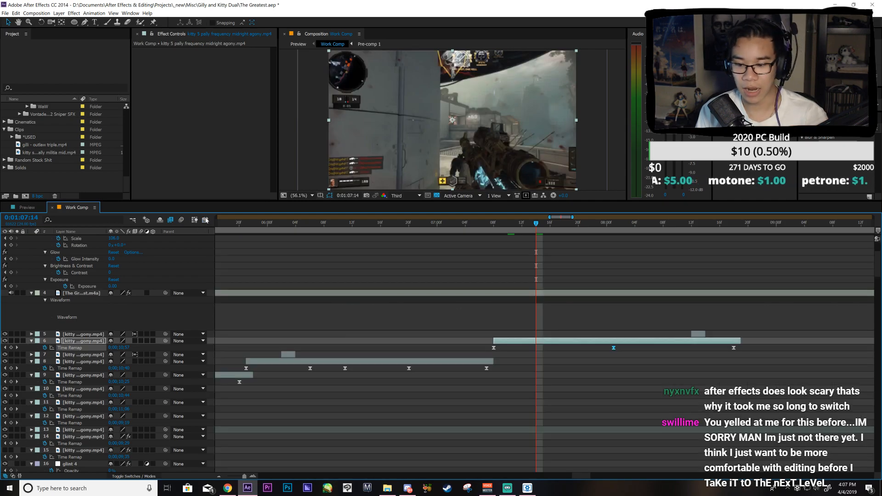
key(Page_Up)
key(Page_Up)
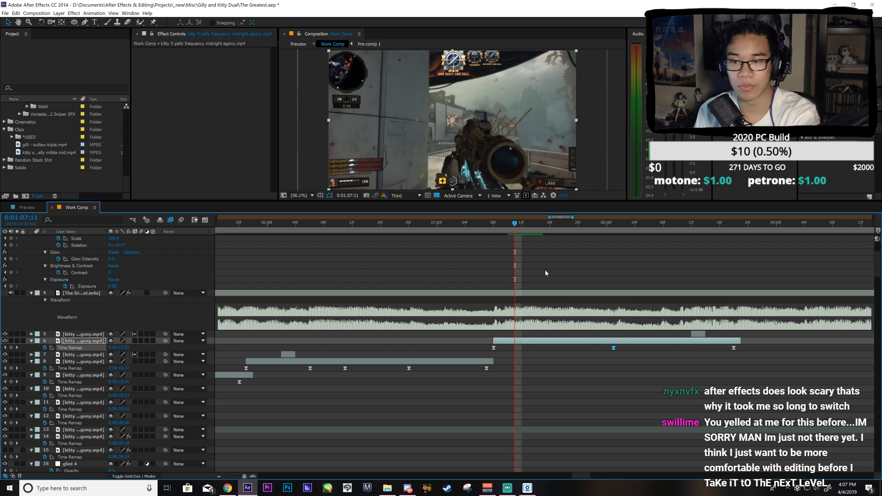
key(Page_Down)
key(Page_Down)
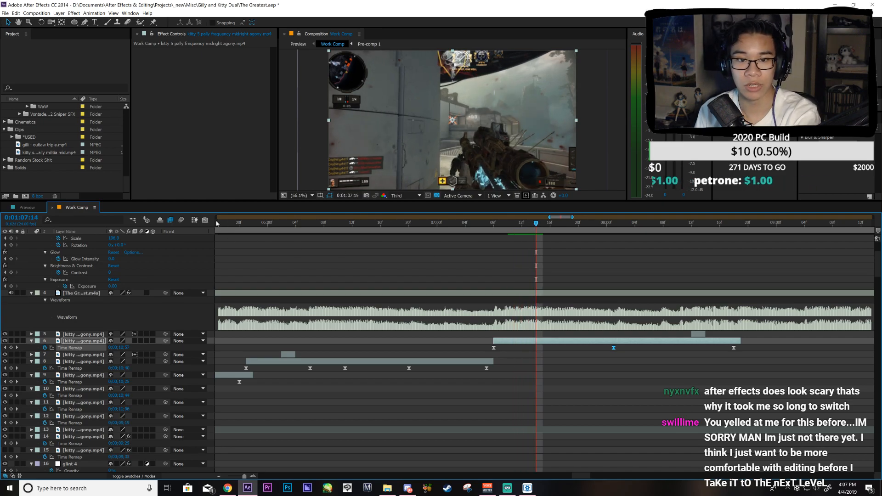
Step: Duplicate layer 6, trim the copy to run from 0:01:07:15 to 0:01:07:19, and turn on frame blending for it
key(Page_Down)
click(206, 221)
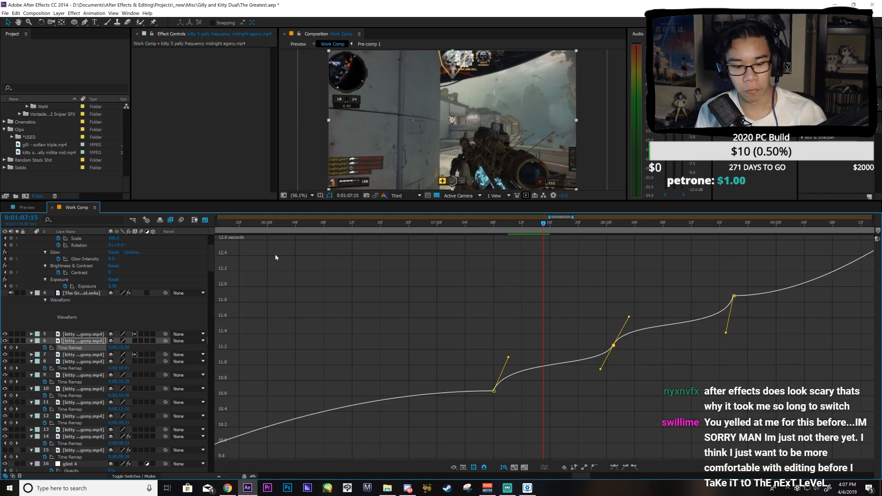
click(205, 220)
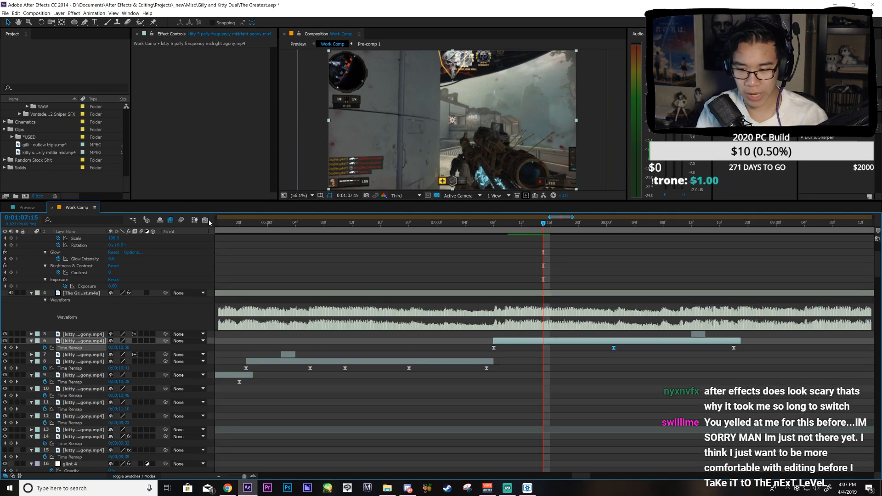
key(ctrl+d)
key(ctrl+s)
key(alt+bracketleft)
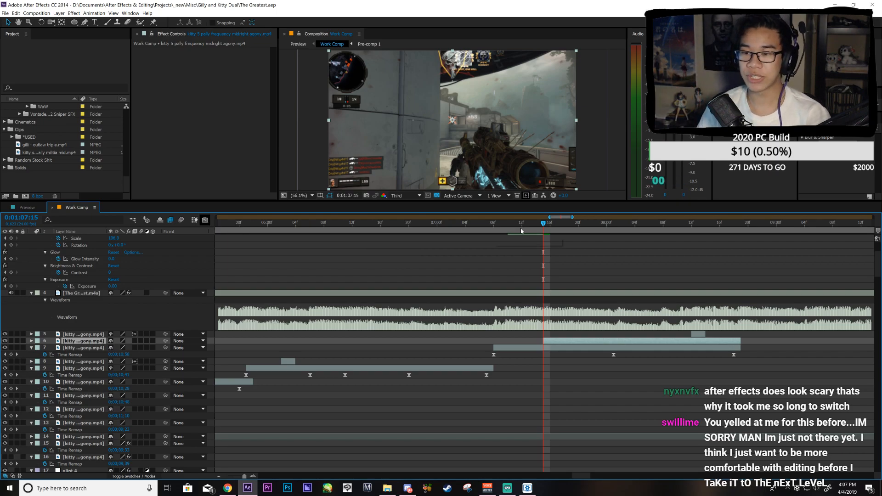
click(558, 223)
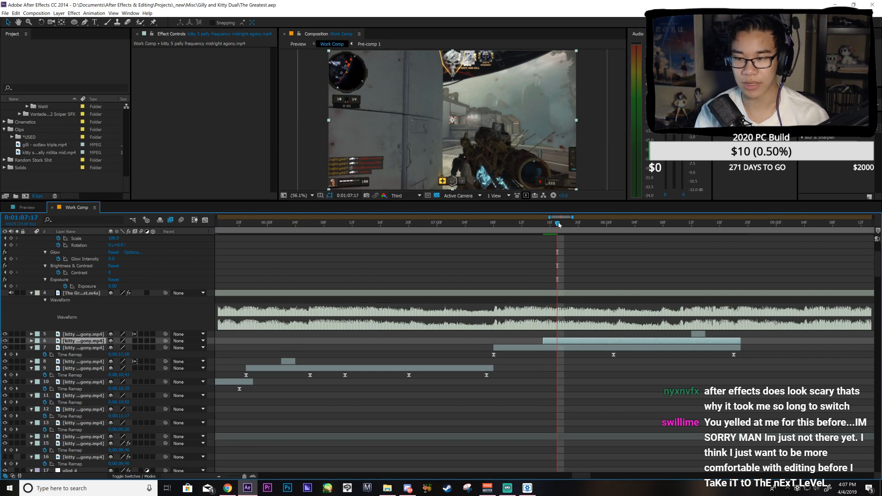
key(Page_Down)
key(Page_Down)
key(alt+])
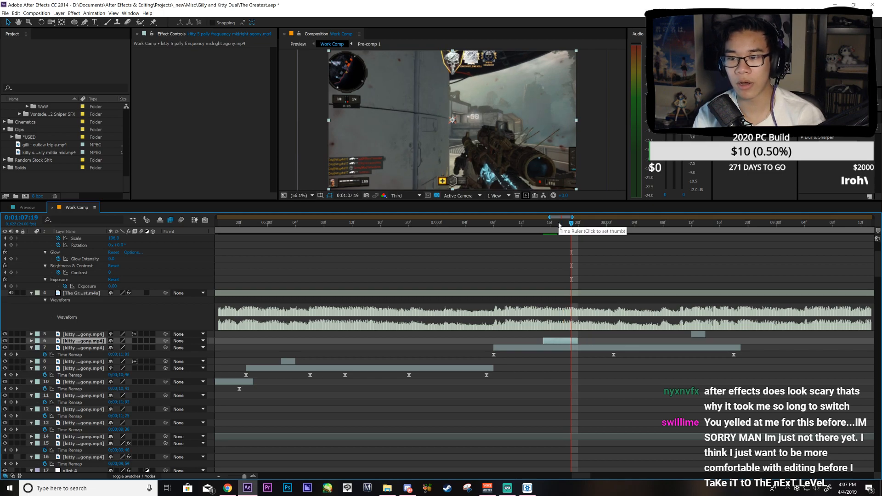
double_click(137, 341)
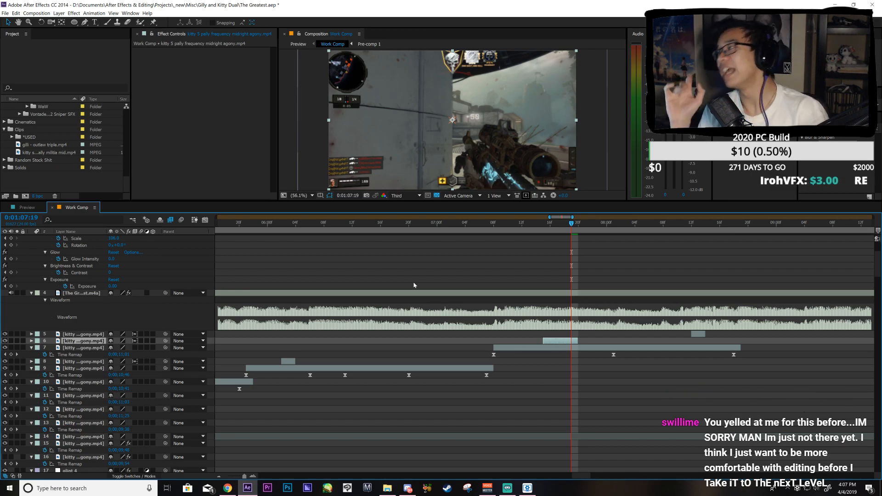
Step: Extend the start of the new layer 6 piece back to 0:01:07:14 and save the project
drag(494, 225, 540, 276)
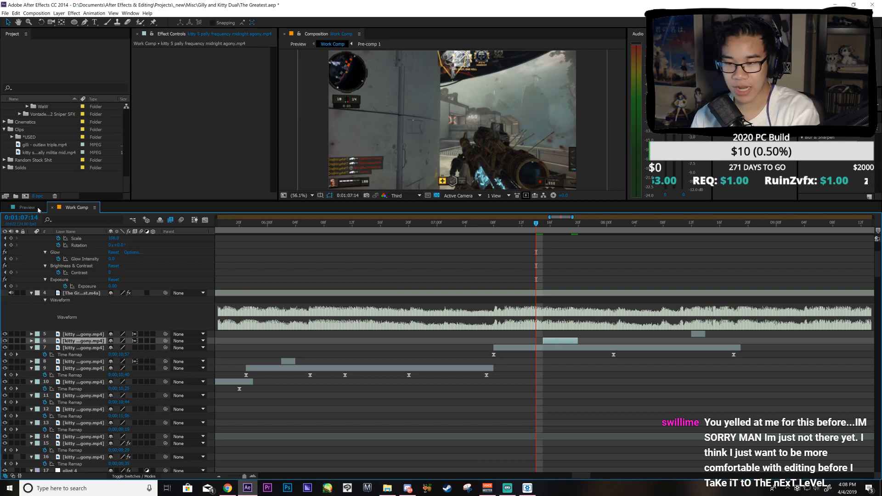
key(Page_Down)
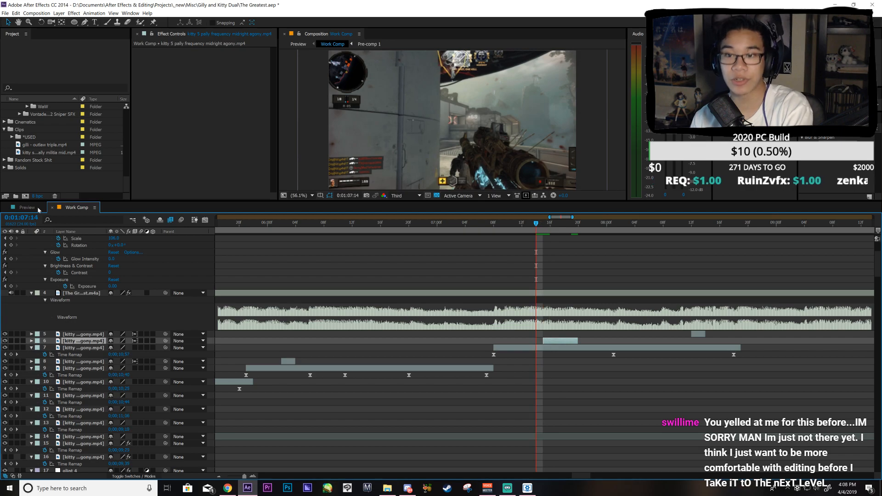
key(Page_Up)
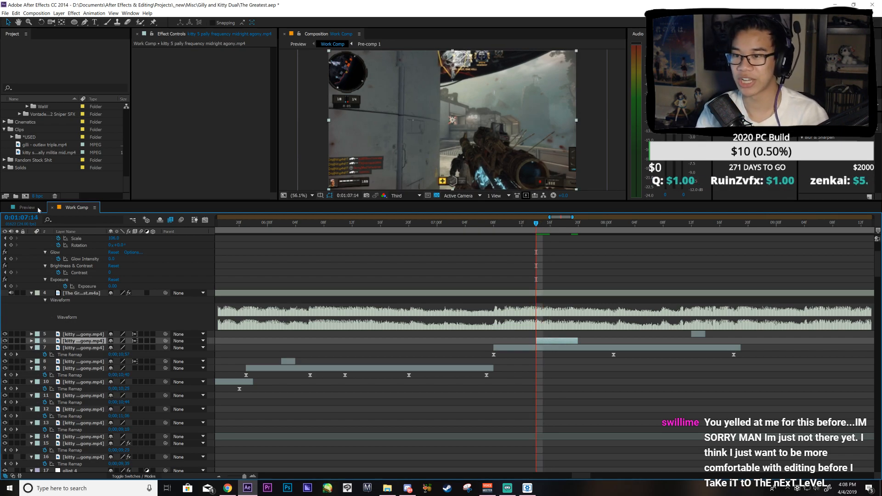
key(ctrl+s)
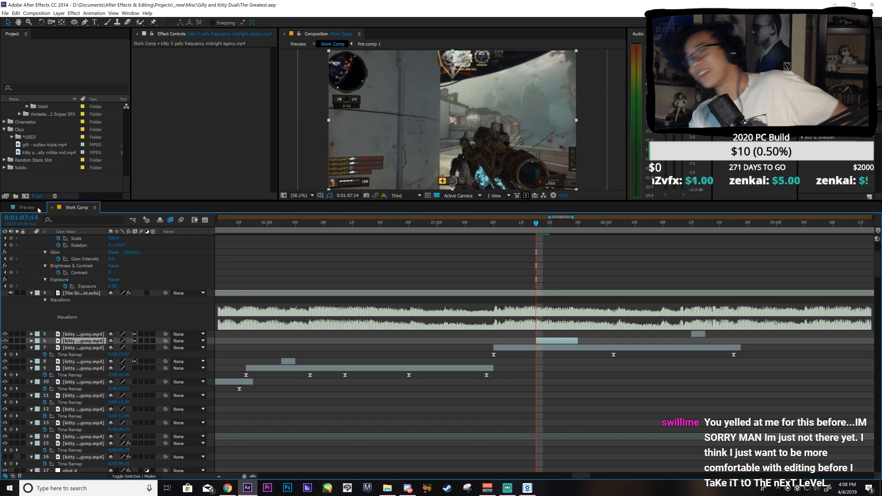
Step: Scrub through the short layer 6 piece up to 0:01:07:18 to check how it fits the clip's motion
key(Page_Down)
key(Page_Down)
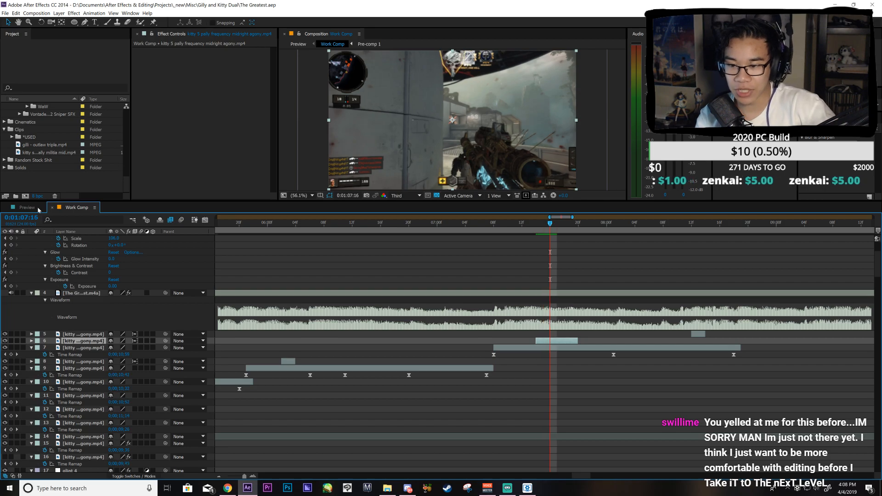
key(Page_Down)
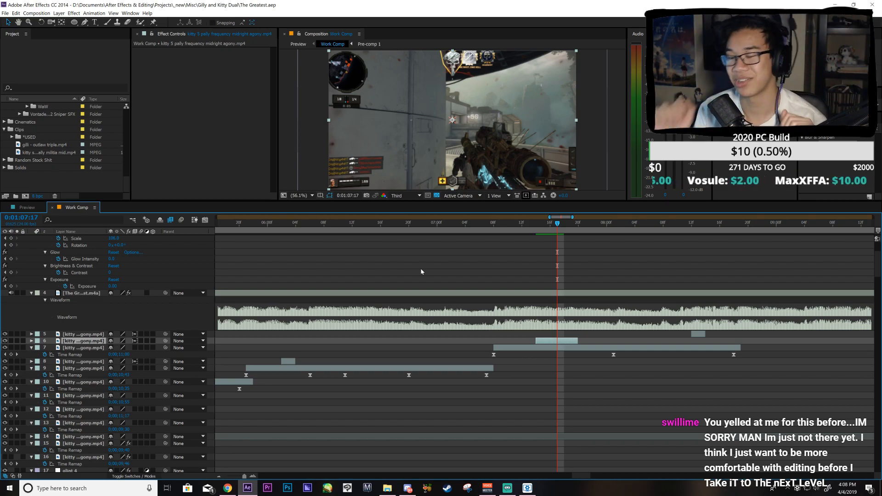
drag(539, 226, 535, 283)
drag(464, 292, 557, 303)
drag(496, 226, 559, 289)
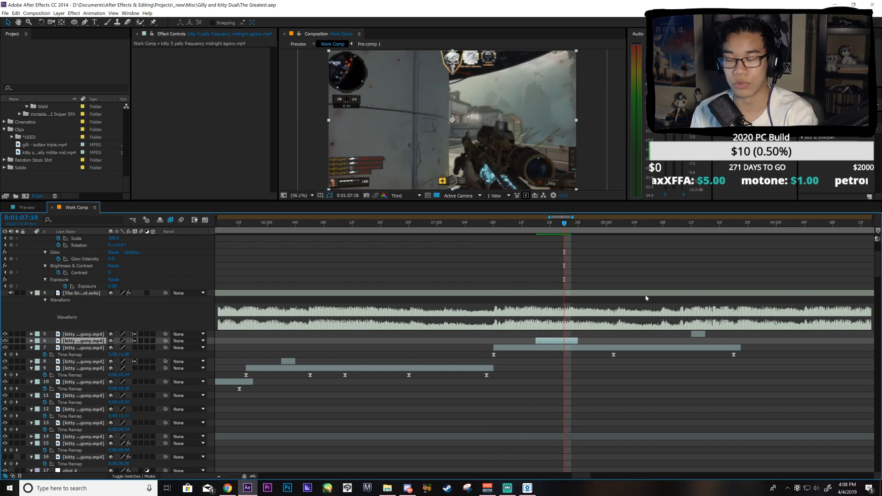
Step: Copy the Motion Tile effect from layer 15 and paste it onto layer 14, the tiny piece at about 0:01:01:11
key(minus)
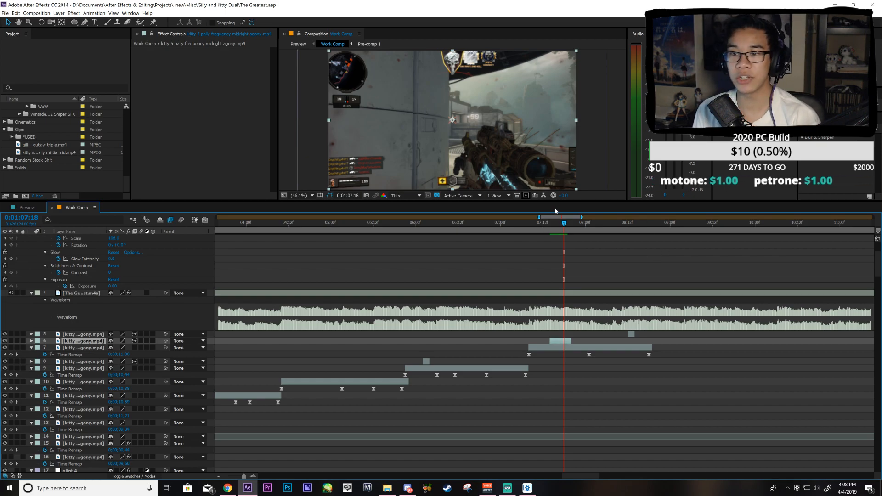
drag(549, 218, 533, 220)
click(312, 423)
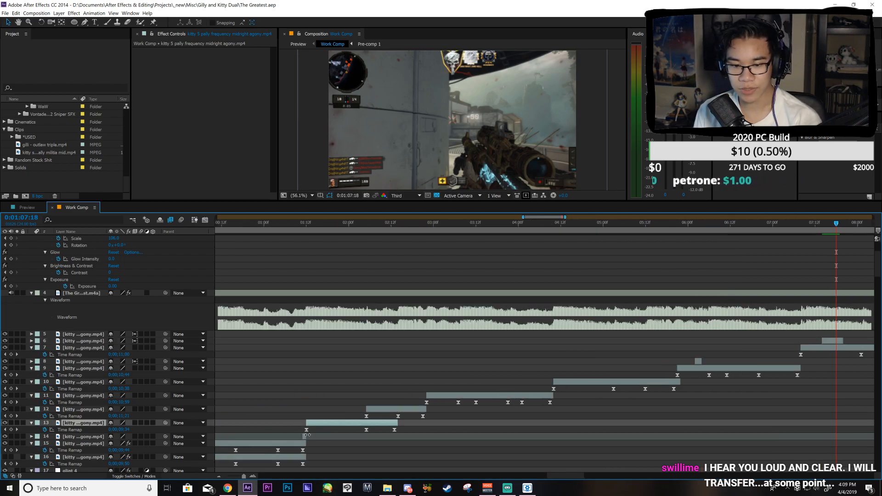
click(301, 436)
click(302, 450)
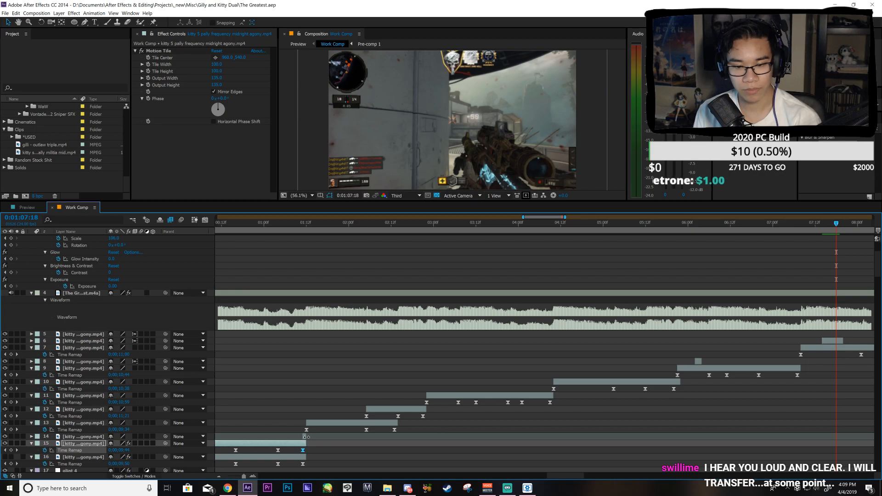
click(306, 437)
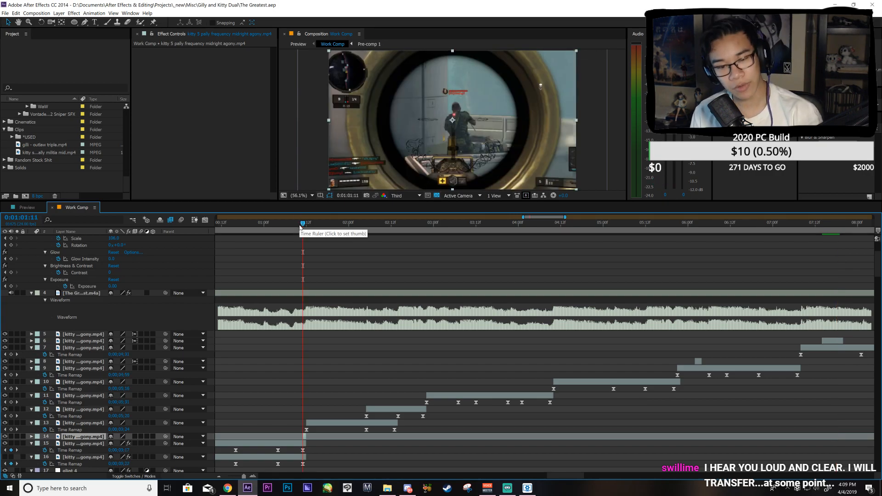
key(ctrl+Down)
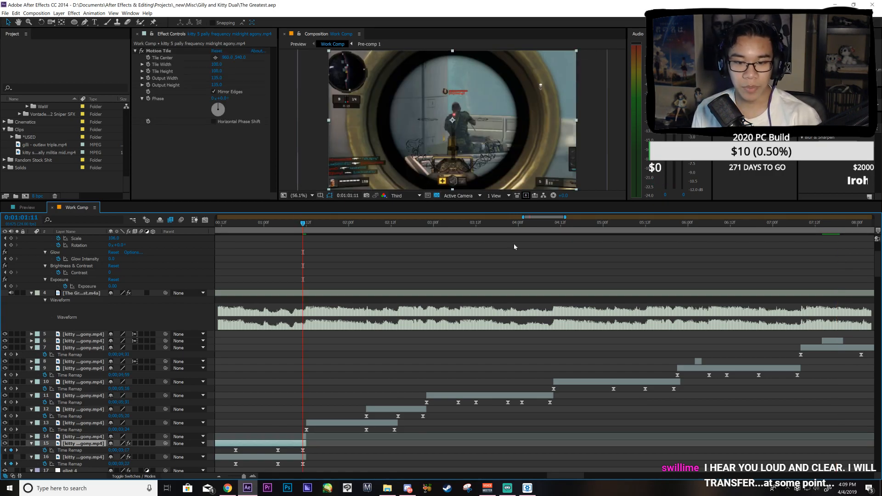
click(169, 51)
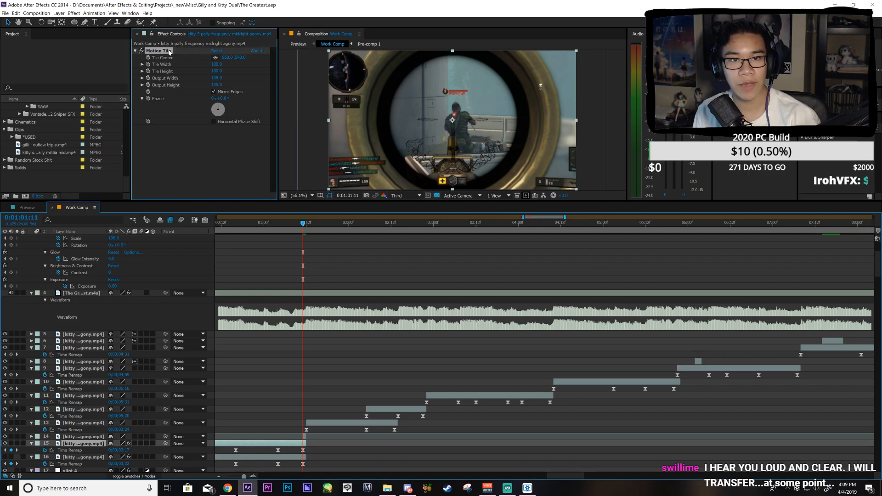
click(306, 436)
key(ctrl+v)
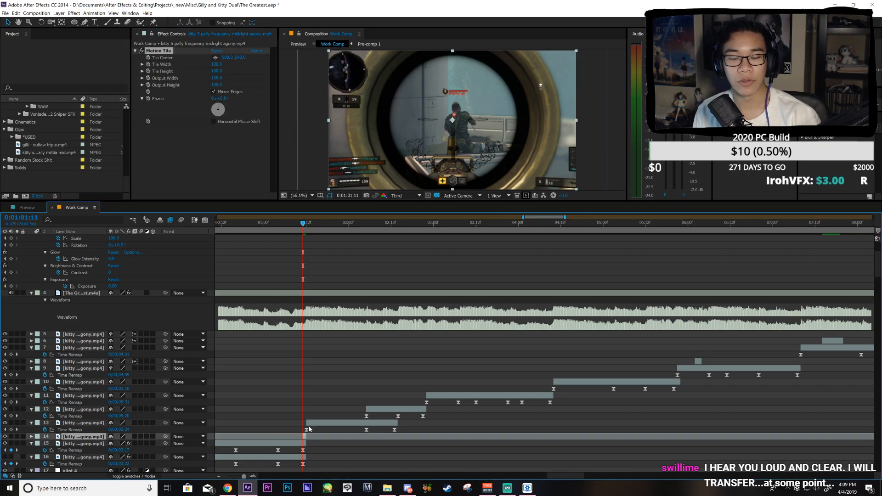
Step: Paste the copied Motion Tile effect onto layers 9 through 13
shift+click(692, 368)
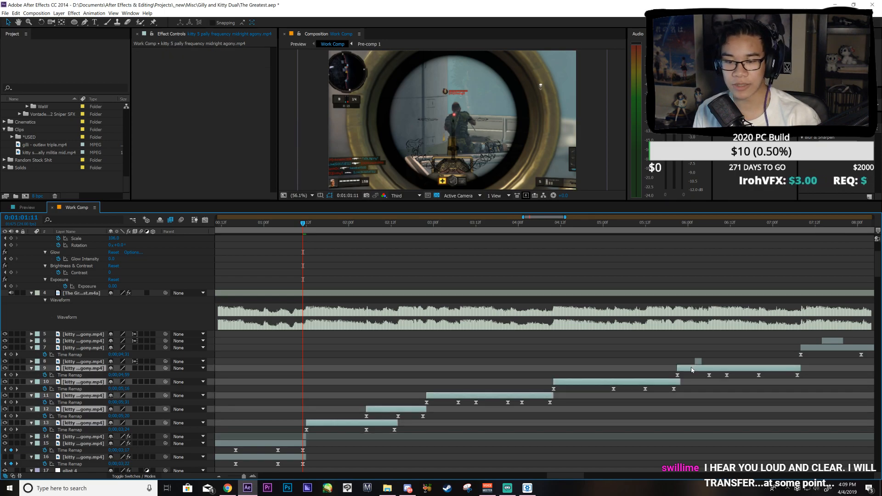
key(ctrl+v)
key(u)
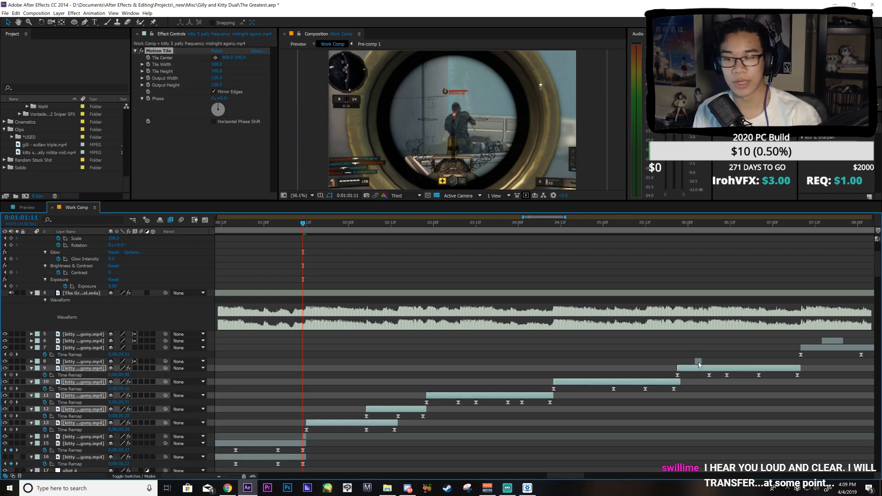
Step: Paste the copied Motion Tile effect onto layer 8 and onto layer 7, the clip starting at 0:01:07:08
click(699, 362)
key(ctrl+v)
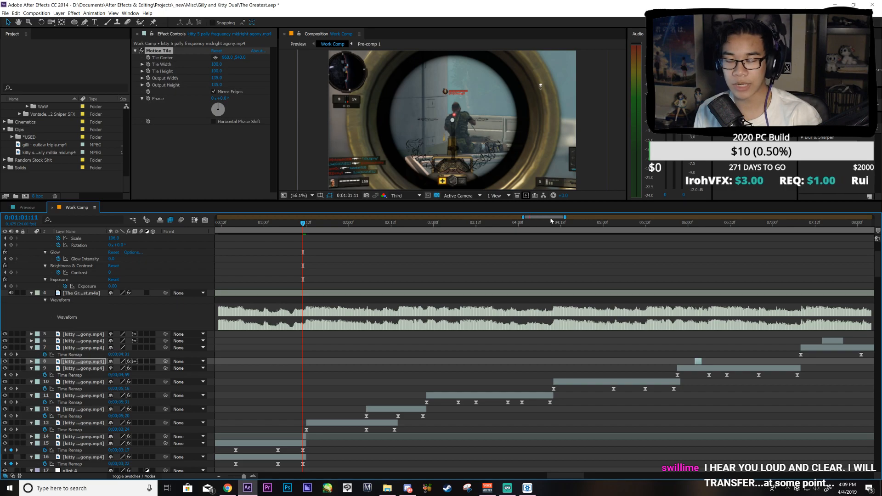
drag(551, 220, 554, 221)
click(579, 224)
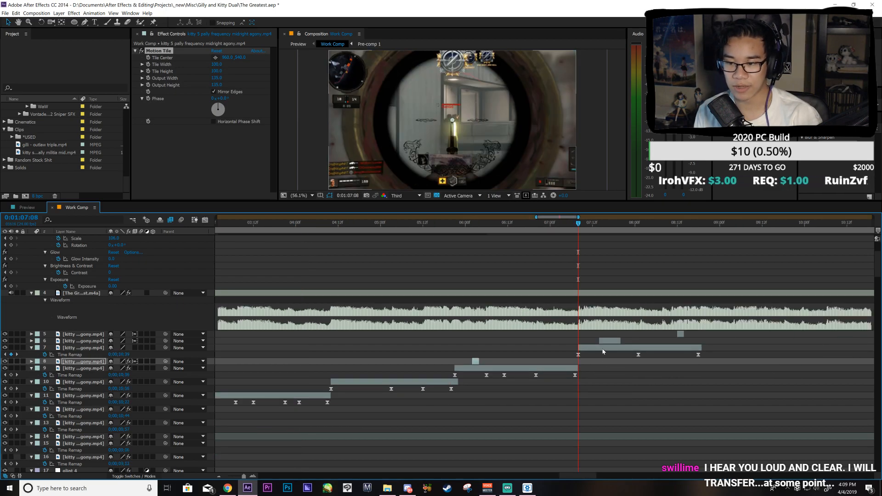
click(613, 347)
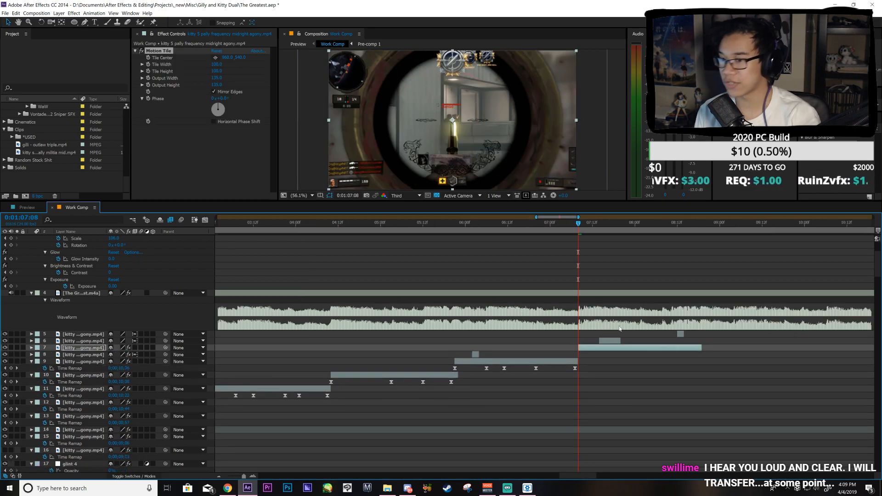
Step: Paste the Motion Tile effect onto the short layer 5 and 6 pieces and save the project
click(611, 341)
shift+click(681, 335)
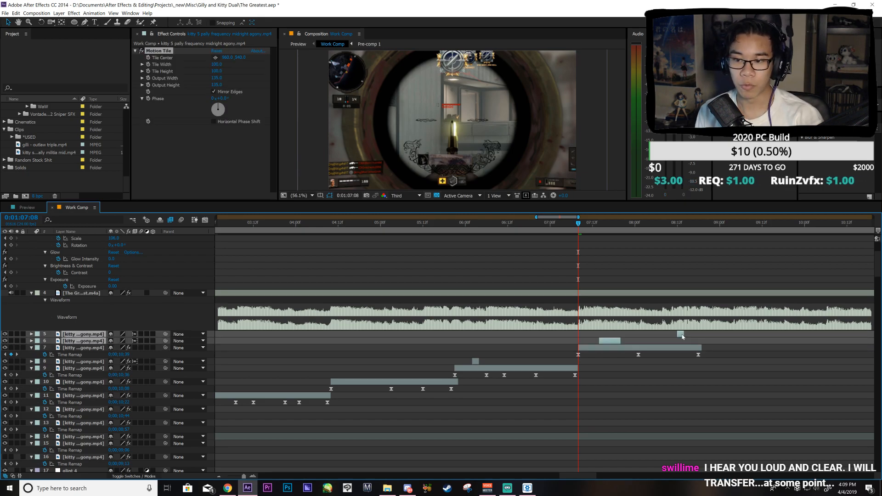
key(ctrl+s)
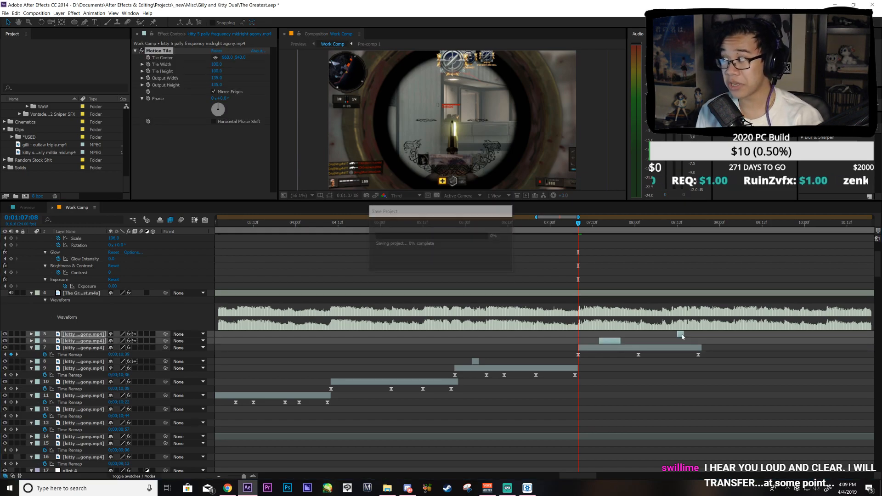
click(649, 299)
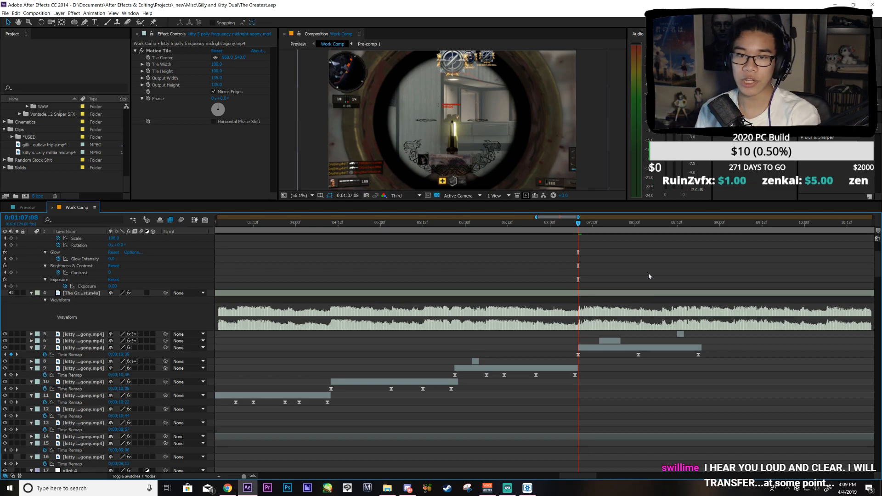
Step: Duplicate the latest Pan & Crop scale, rotation, glow and contrast keyframes so the copy ends at 0:00:59:21
scroll(562, 220, left, 10)
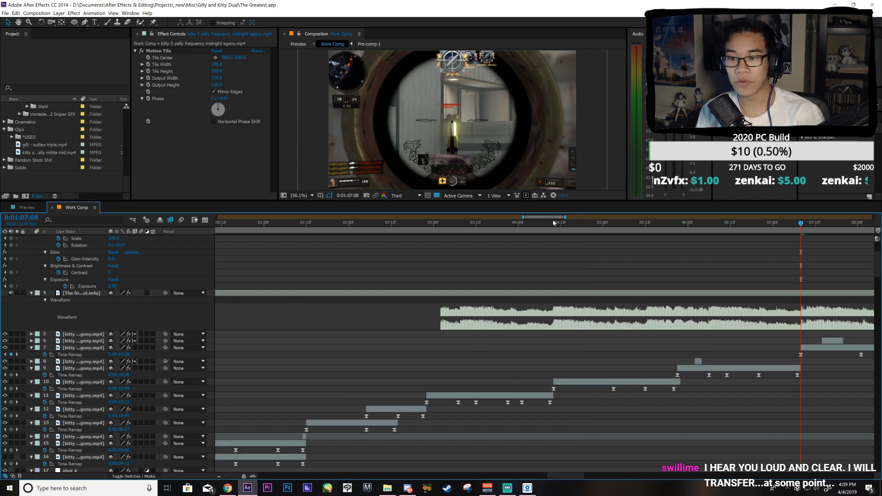
drag(366, 223, 380, 244)
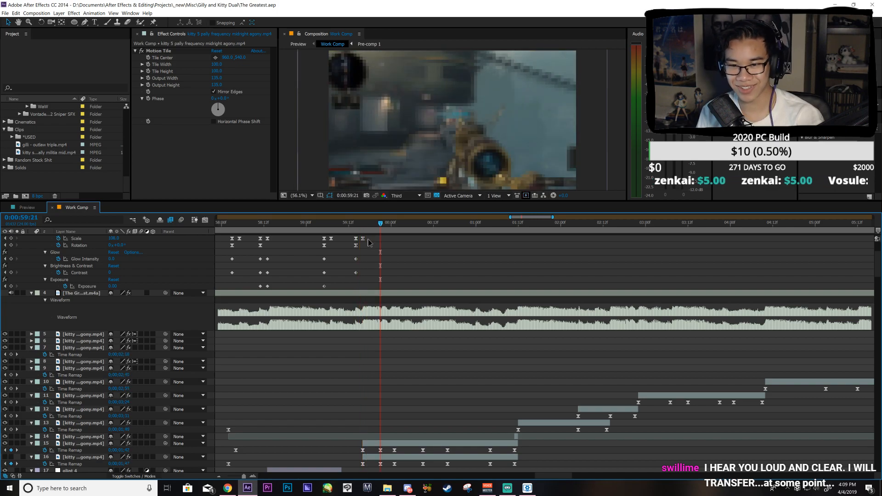
key(ctrl+v)
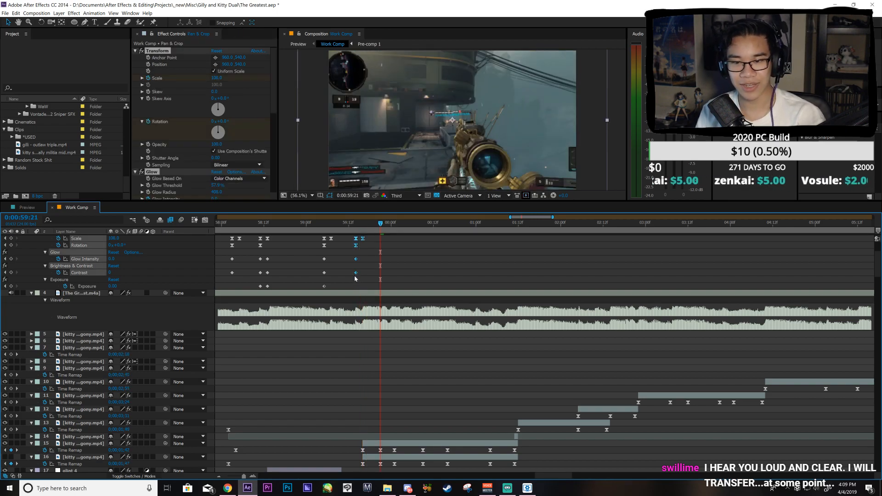
key(alt+Left)
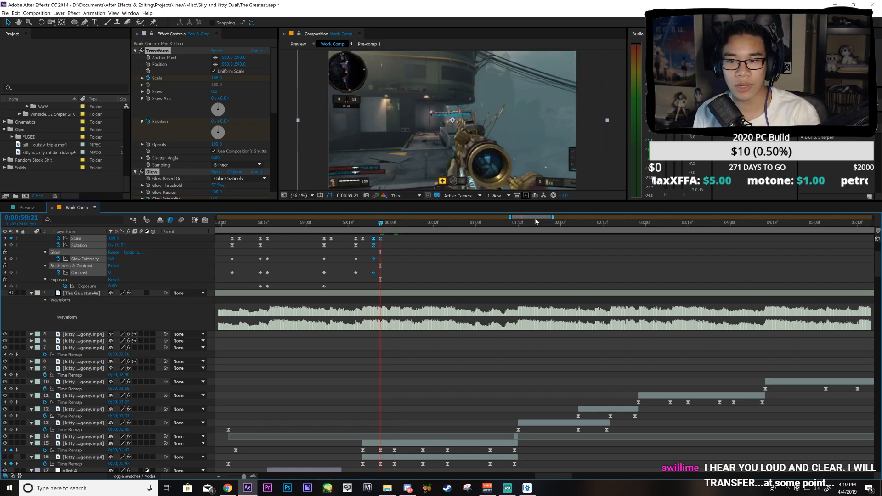
Step: Copy an earlier Pan & Crop keyframe group with rotation so it ends at 0:01:00:01, and save the project
scroll(536, 222, left, 5)
drag(378, 236, 319, 275)
key(ctrl+v)
drag(578, 239, 557, 249)
key(ctrl+s)
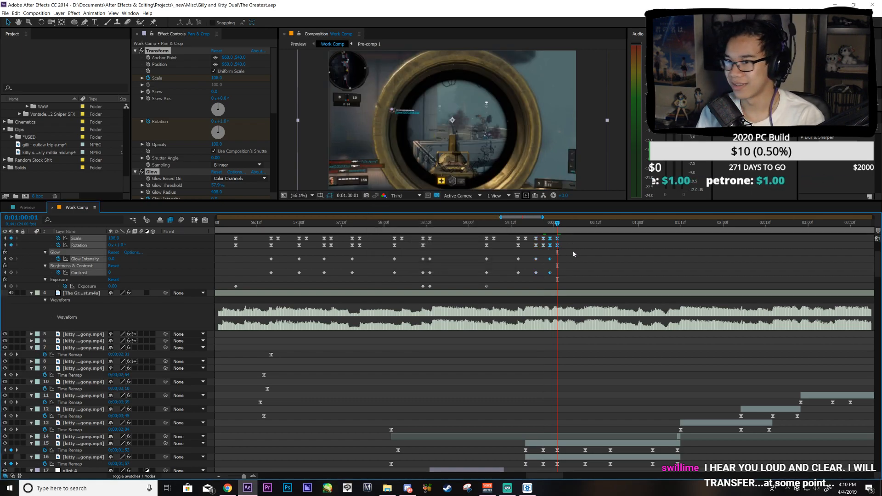
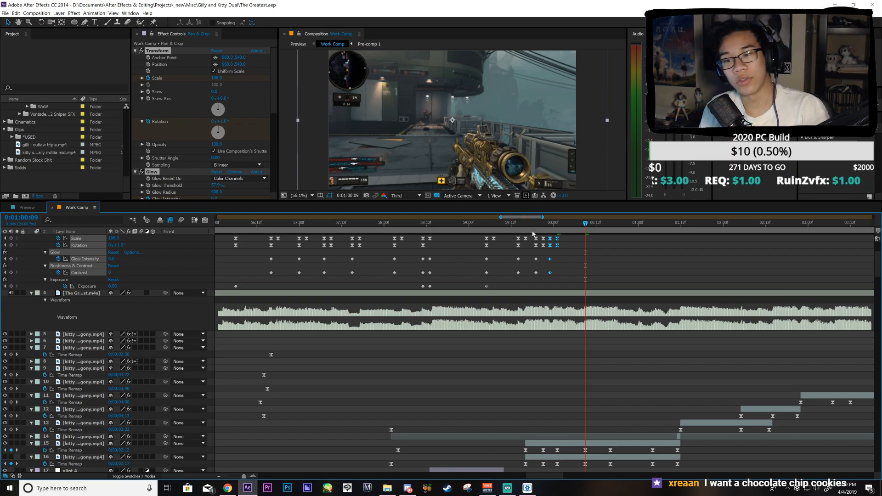
Step: Copy the Pan & Crop keyframe group at about 0:00:58:04 so copies end at 0:01:00:09 and about 0:01:00:16
drag(407, 235, 385, 275)
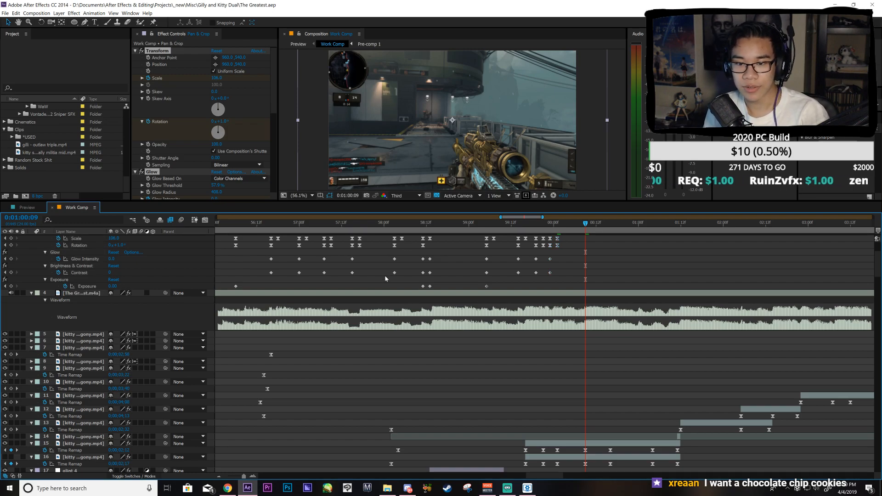
key(ctrl+v)
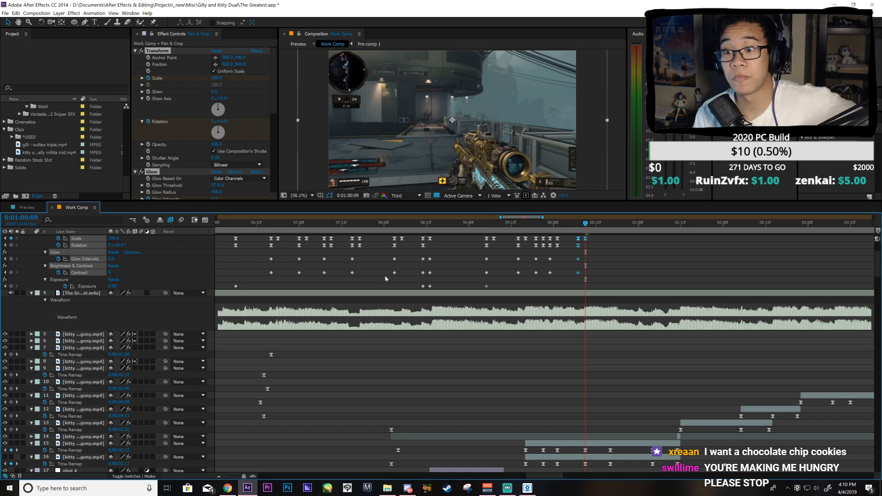
click(610, 226)
key(ctrl+v)
key(alt+Left)
key(alt+Left)
Step: Paste the same Pan & Crop keyframe group so it ends at 0:01:01:04 and save the project
click(639, 228)
click(654, 230)
key(ctrl+v)
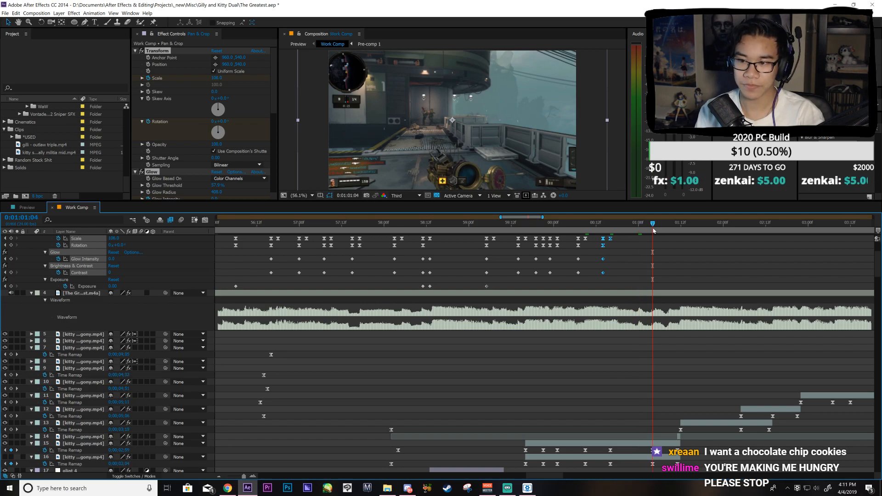
key(ctrl+s)
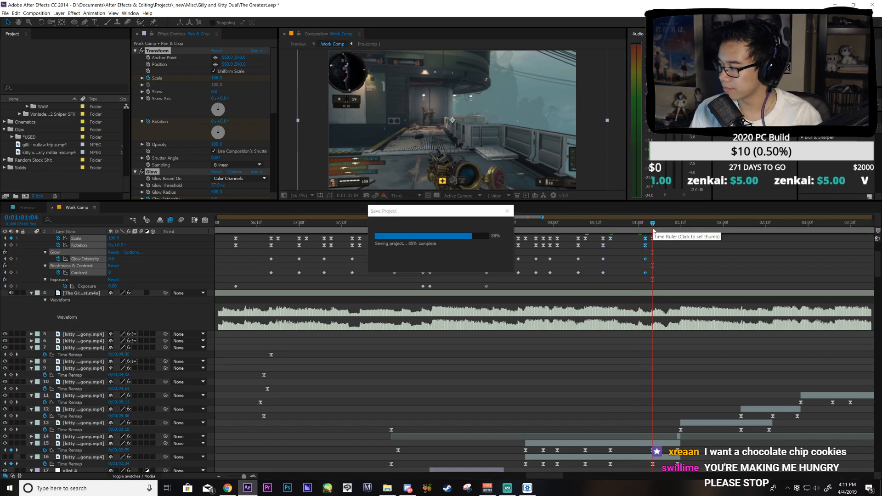
Step: Copy the two neighbouring Pan & Crop keyframe groups near 0:00:54:12 to the cut at 0:01:01:12 and save the project
click(678, 227)
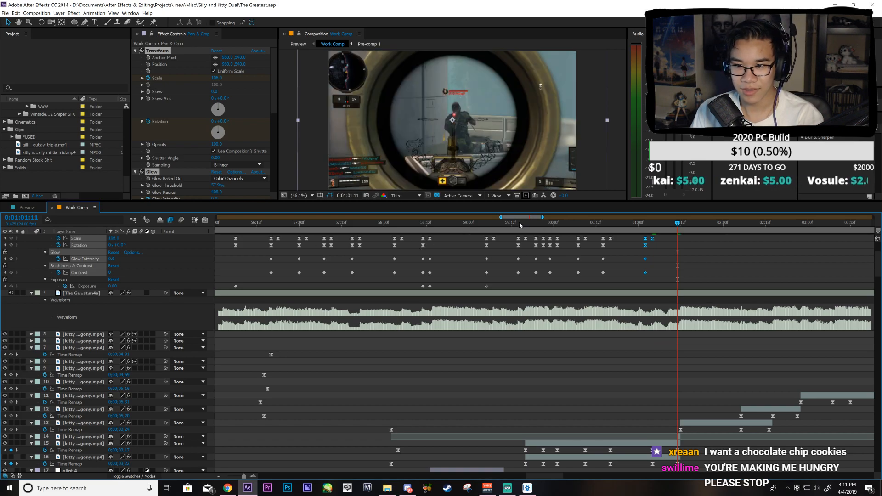
drag(513, 219, 503, 219)
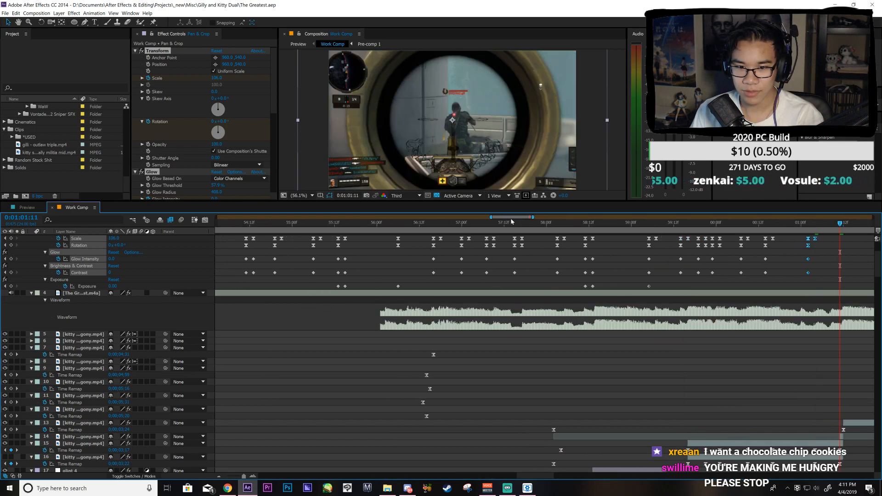
drag(285, 280, 238, 238)
key(ctrl+c)
drag(505, 218, 525, 218)
key(ctrl+v)
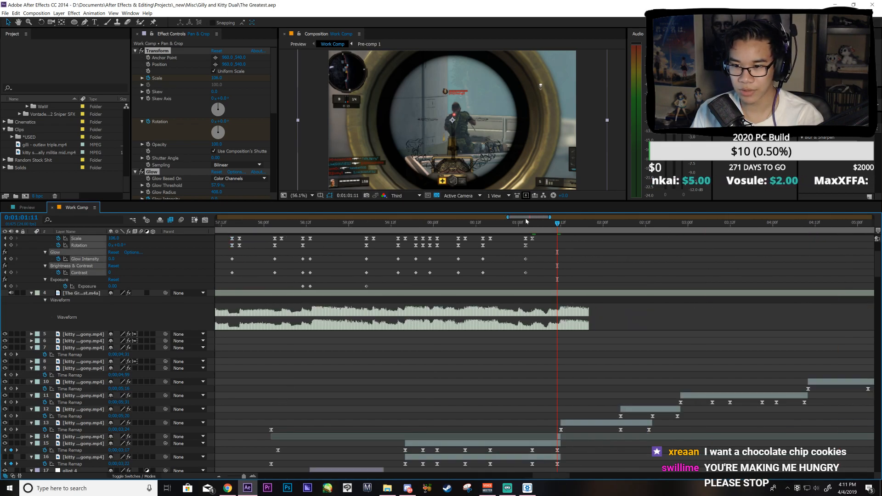
key(alt+Left)
key(Page_Down)
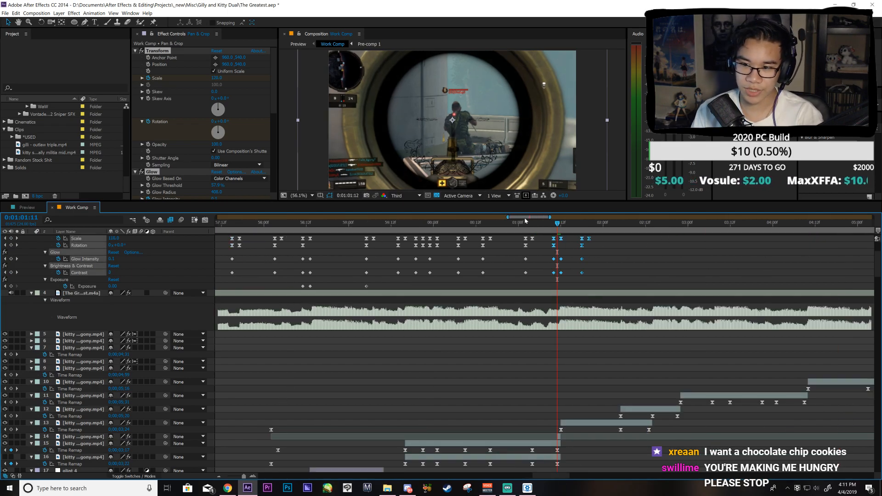
key(ctrl+s)
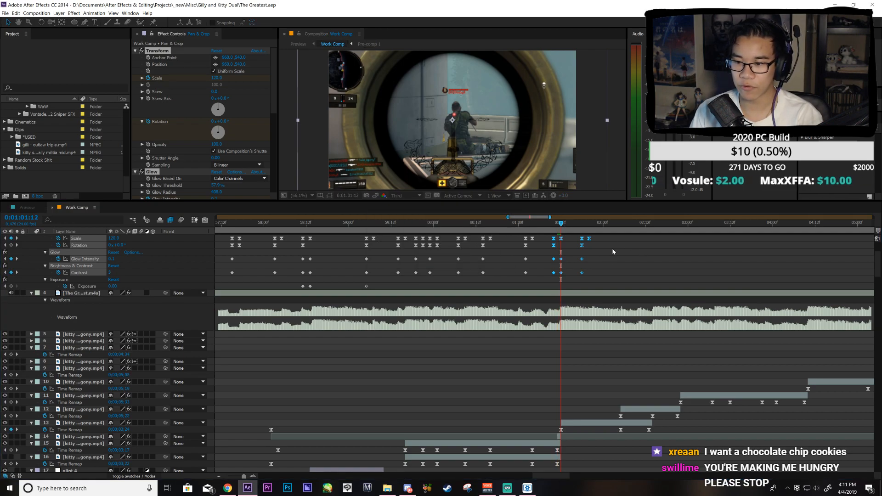
Step: Move the second pasted Pan & Crop keyframe group to end at 0:01:02:05 and paste a copy of it ending at 0:01:02:14
click(621, 229)
drag(574, 285, 622, 246)
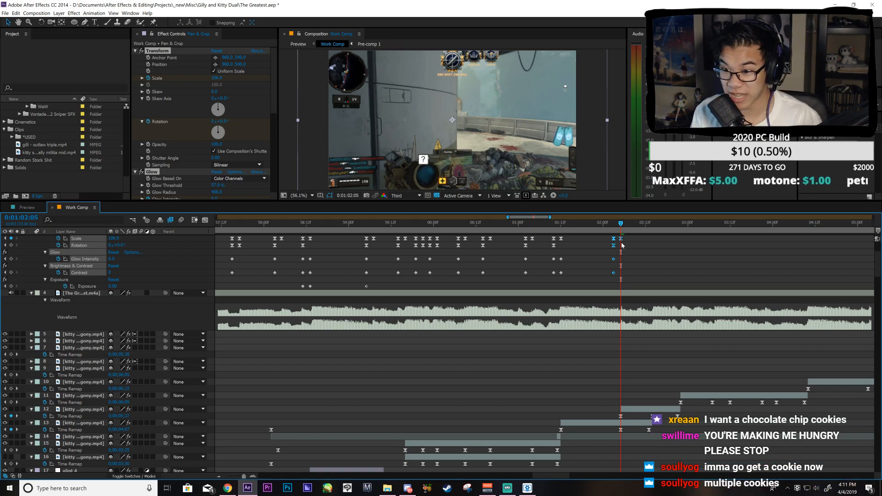
click(661, 409)
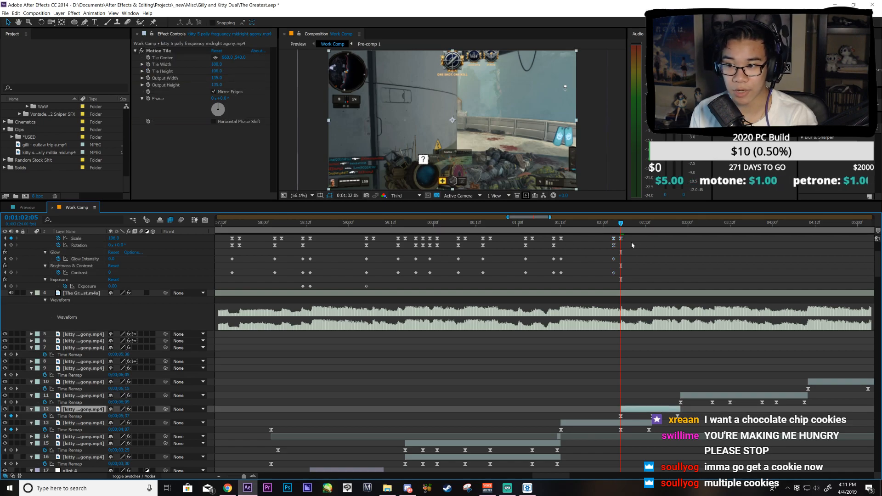
drag(607, 273, 636, 237)
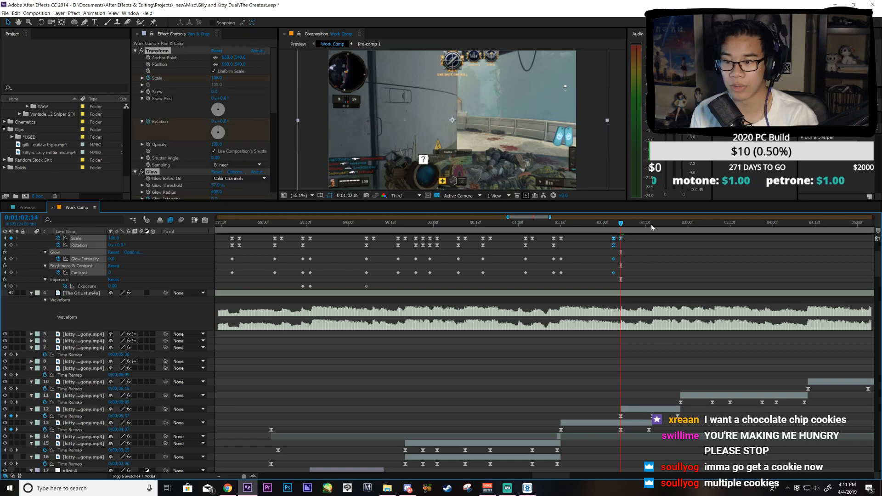
click(652, 224)
key(ctrl+v)
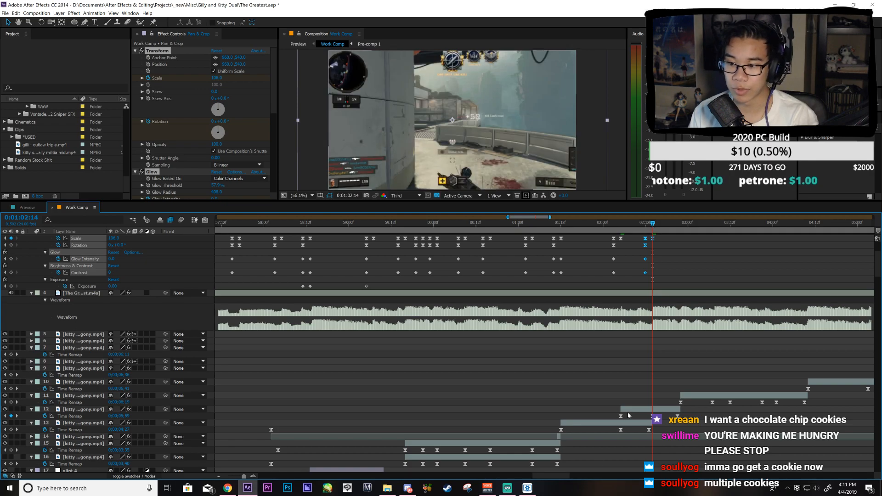
Step: Keyframe layer 12's opacity from 0% at 0:01:02:05 to 100% at 0:01:02:14 and save the project
click(635, 410)
key(shift+t)
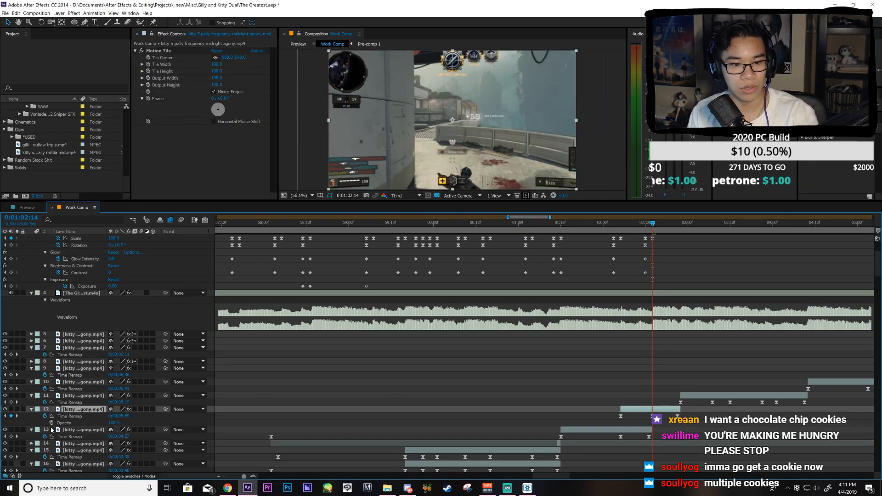
key(j)
click(112, 423)
text(0)
key(Return)
key(ctrl+s)
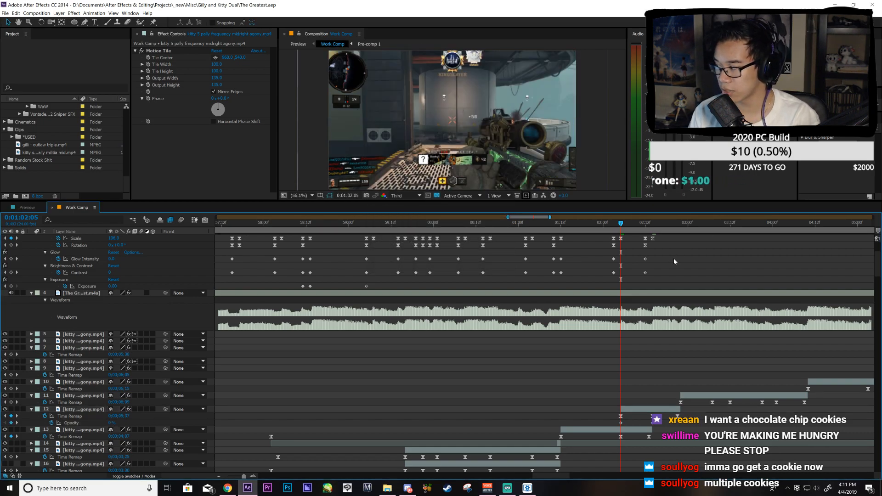
Step: Copy the Pan & Crop scale and glow keyframes around 0:01:01:12 so they end on the cut at 0:01:02:22
click(634, 234)
mouse_move(633, 233)
mouse_down()
mouse_move(633, 256)
mouse_move(643, 265)
mouse_move(636, 271)
mouse_move(682, 275)
mouse_up()
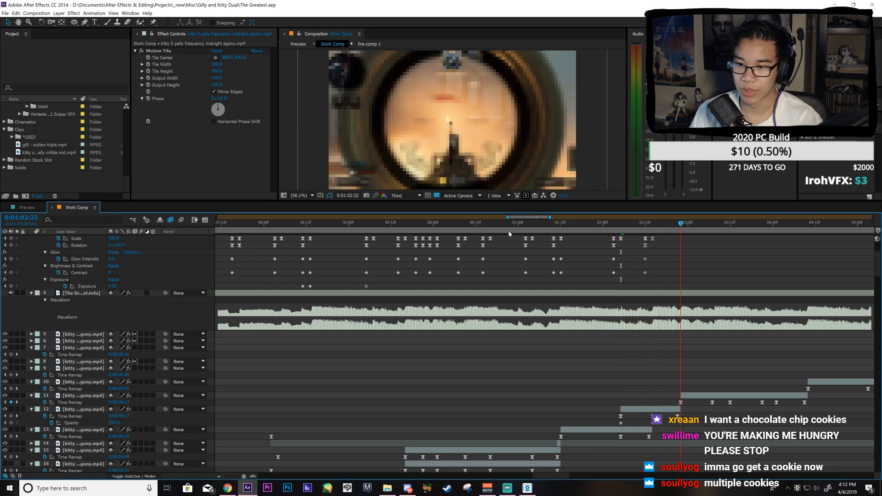
drag(543, 236, 569, 273)
key(ctrl+c)
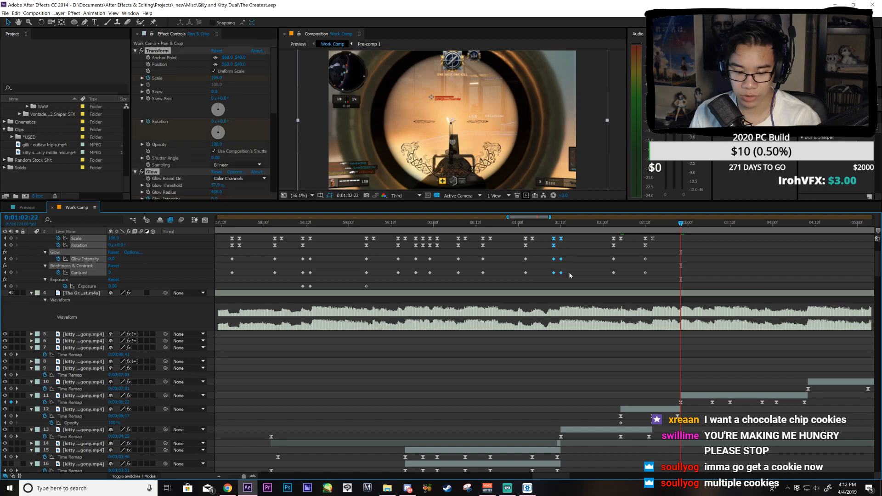
key(ctrl+v)
key(alt+Left)
key(alt+Left)
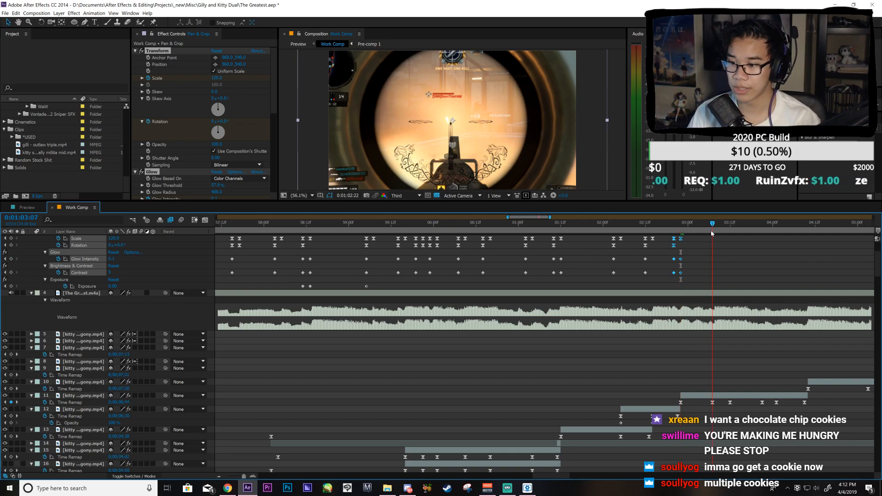
Step: Copy the two Pan & Crop keyframe groups after 0:01:02:00 so they end at 0:01:03:07 and 0:01:03:12, and save the project
drag(659, 237, 602, 280)
key(ctrl+c)
key(ctrl+v)
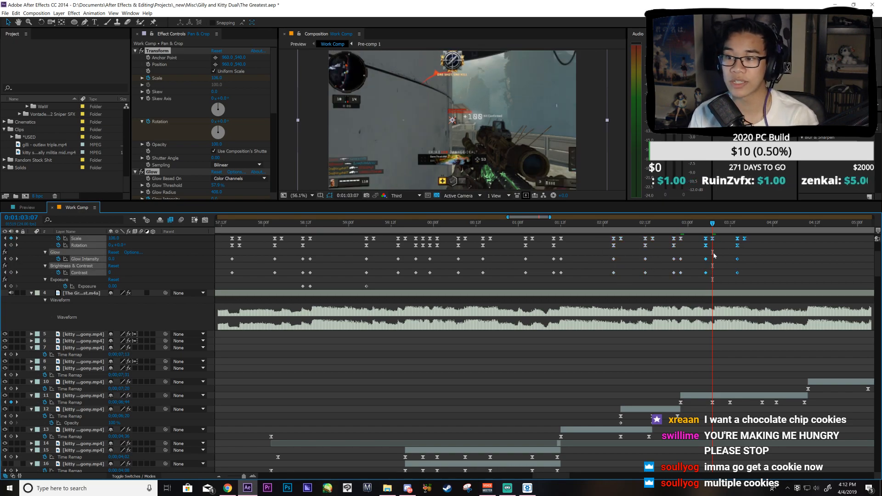
click(730, 224)
drag(754, 238, 729, 280)
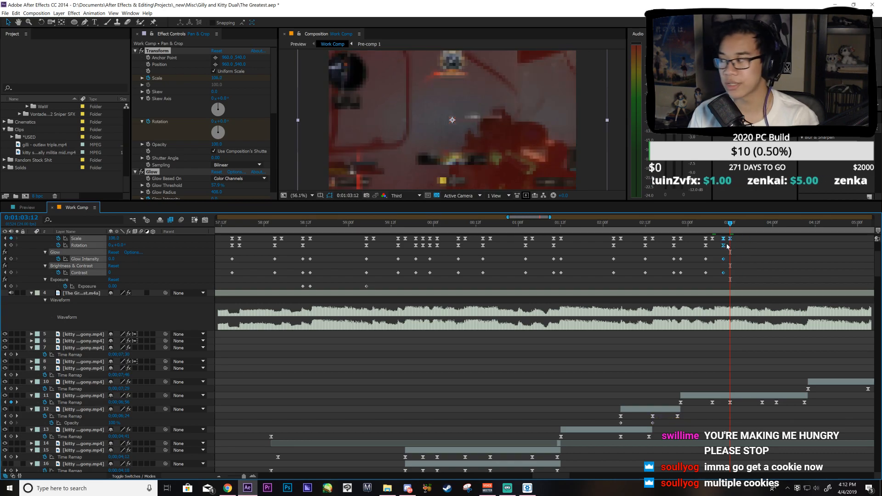
key(ctrl+s)
Step: Copy the double Pan & Crop keyframe group from just before 0:01:00:00 so its two parts end at 0:01:03:21 and 0:01:04:01
drag(751, 225, 762, 225)
drag(442, 234, 411, 277)
key(ctrl+c)
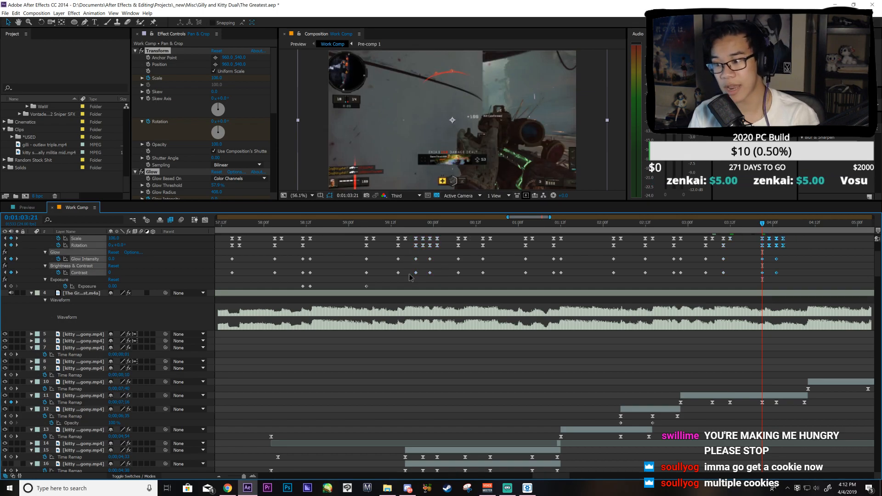
key(ctrl+v)
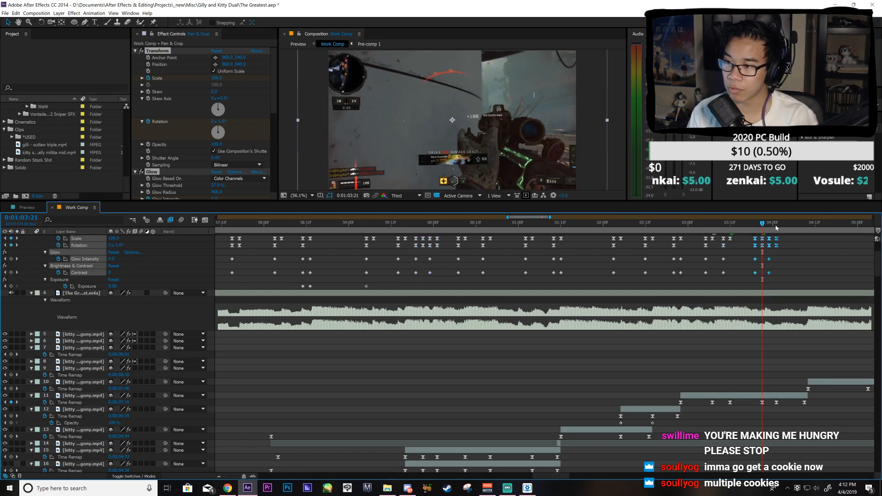
key(Page_Down)
key(Page_Down)
key(Page_Down)
key(Page_Down)
click(793, 251)
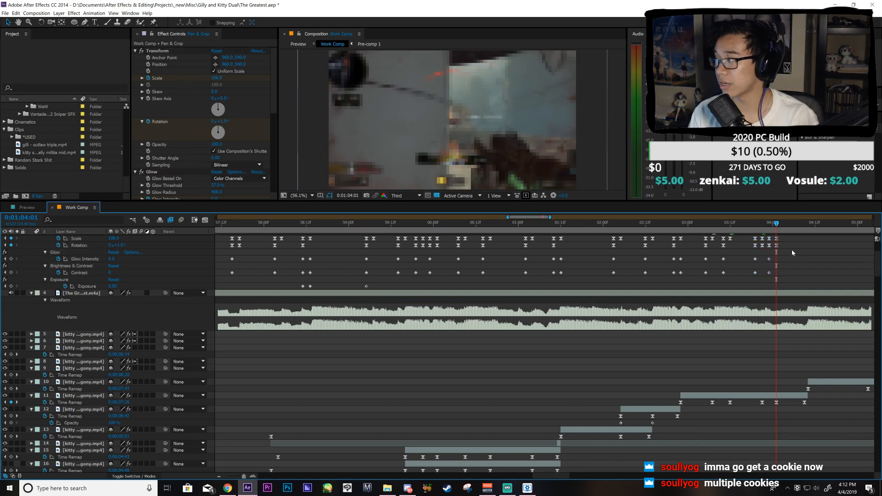
Step: Copy the Pan & Crop scale, rotation, glow and contrast keyframes at the 0:01:01:12 cut so they end on the cut at 0:01:04:10
click(808, 223)
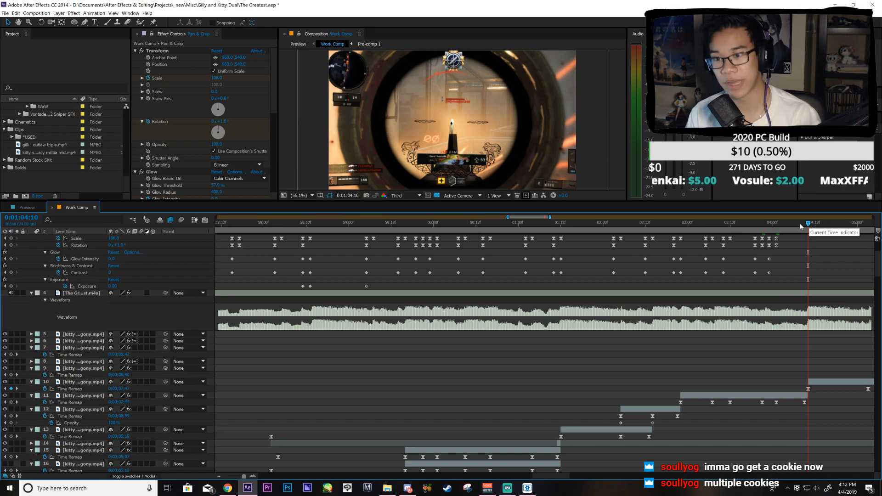
drag(539, 217, 547, 217)
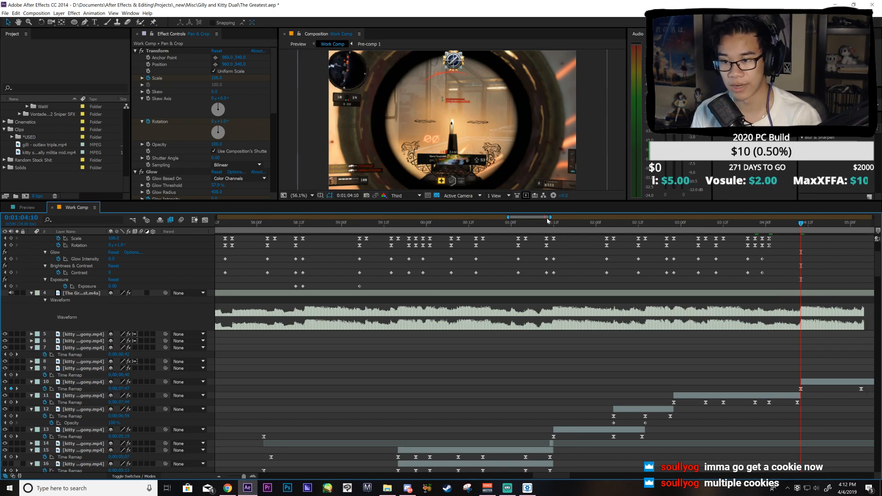
drag(434, 236, 401, 274)
key(ctrl+c)
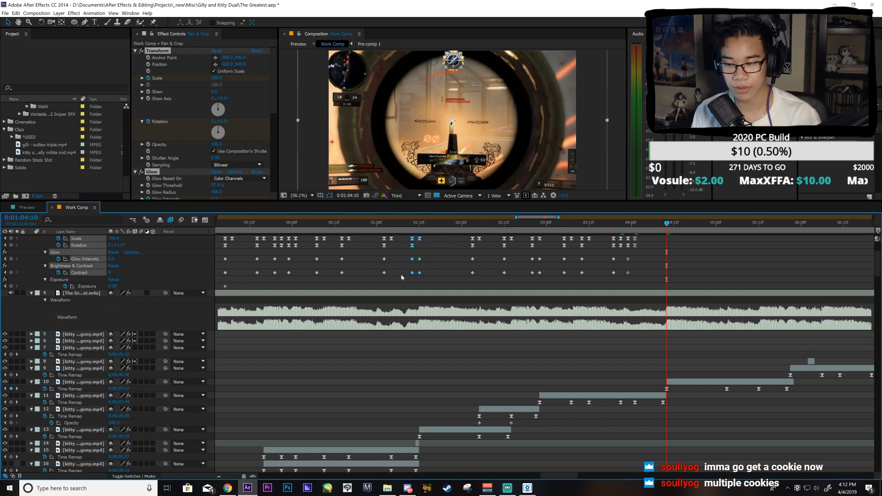
key(ctrl+v)
key(alt+Left)
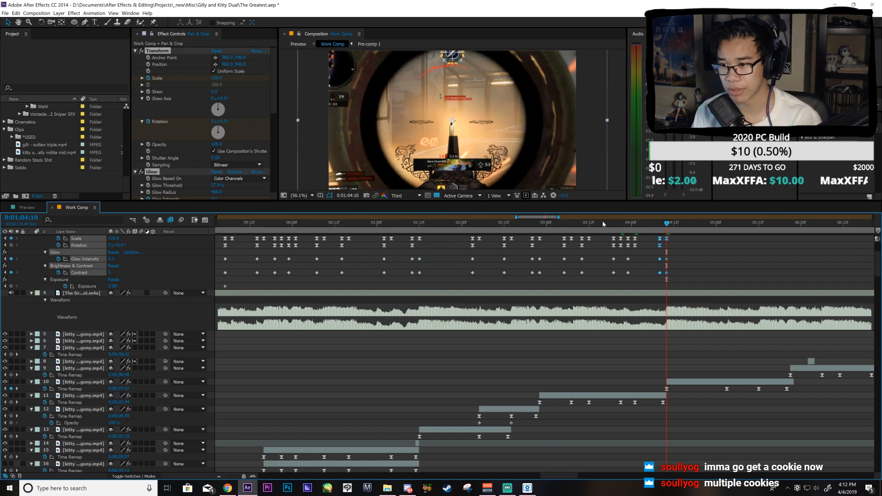
Step: Copy the Pan & Crop keyframe group ending at 0:01:03:12 so it ends at 0:01:05:03, and save the project
click(726, 224)
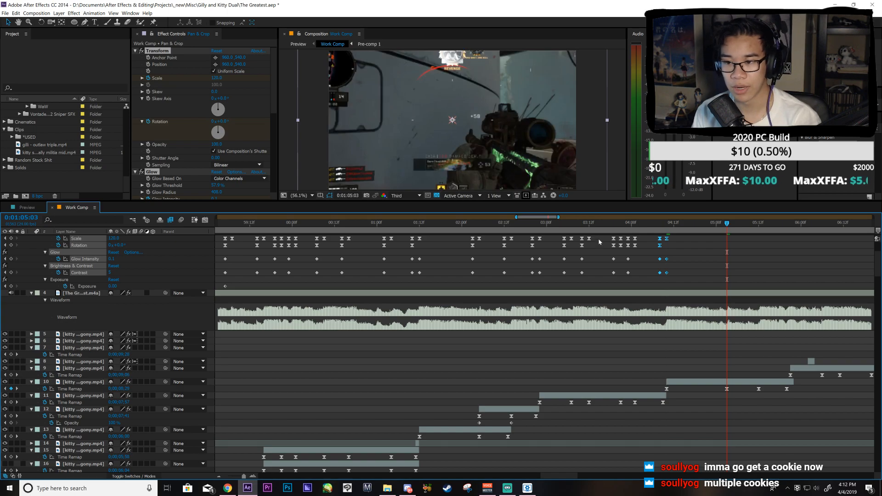
drag(596, 233, 579, 276)
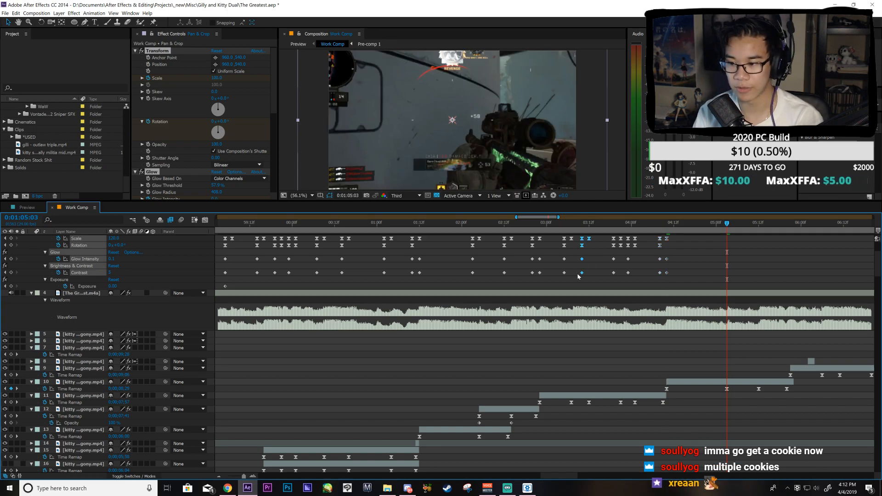
key(ctrl+c)
key(ctrl+v)
key(alt+Left)
key(alt+Left)
key(ctrl+s)
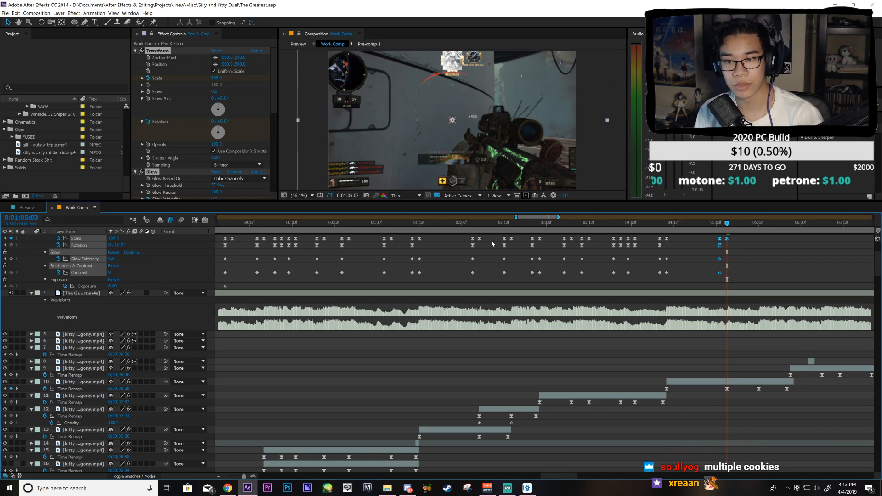
Step: Copy the double Pan & Crop keyframe group around 0:01:04:00 so its two parts end at 0:01:05:03 and 0:01:05:12, and save the project
drag(655, 238, 597, 284)
key(alt+Left)
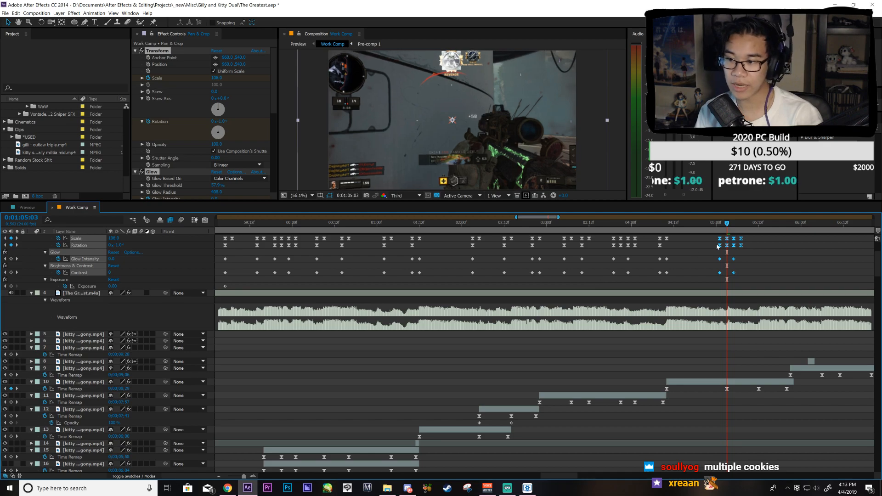
key(space)
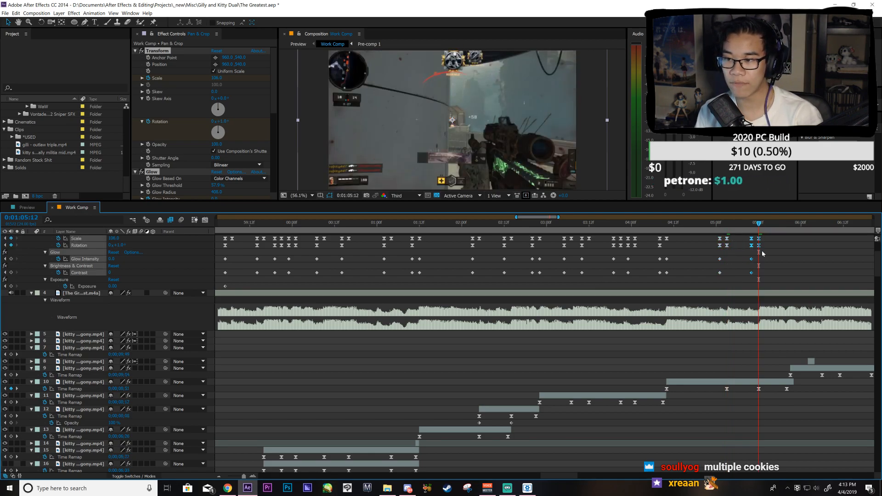
key(ctrl+s)
Step: Review the Pan & Crop beat effects from about 0:01:04:10 through 0:01:05:20
click(728, 227)
key(Page_Up)
key(Page_Up)
key(Page_Up)
key(Page_Up)
key(Page_Up)
key(Page_Up)
key(Page_Up)
key(Page_Up)
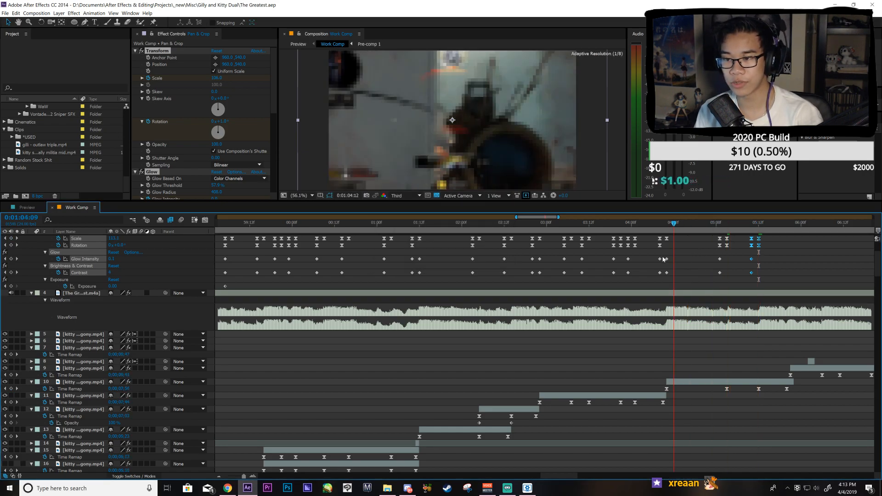
key(space)
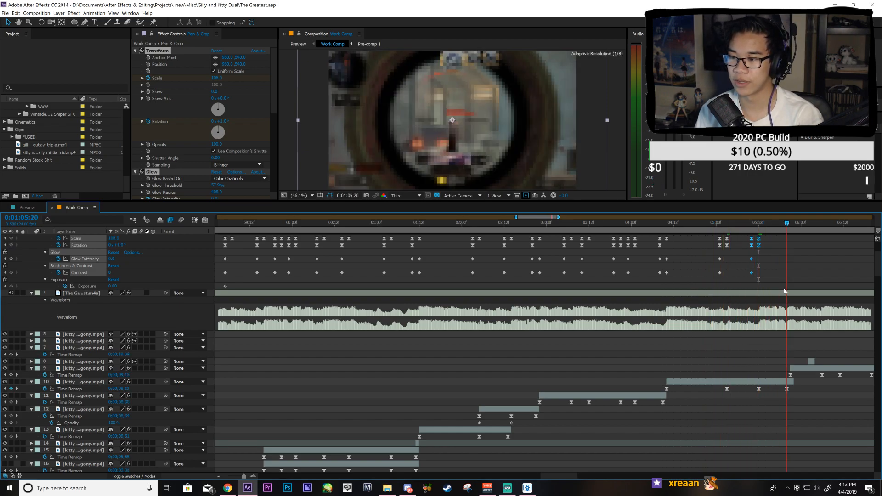
Step: Copy the two Pan & Crop keyframe groups ending at 0:01:04:10 and 0:01:05:03 so the first copy ends on the cut at 0:01:05:21
drag(575, 276, 594, 235)
drag(651, 236, 736, 279)
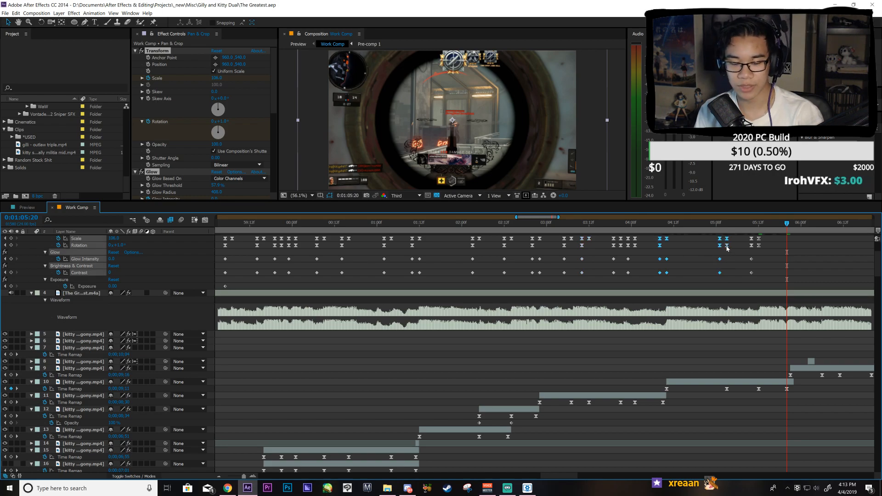
drag(727, 248, 727, 249)
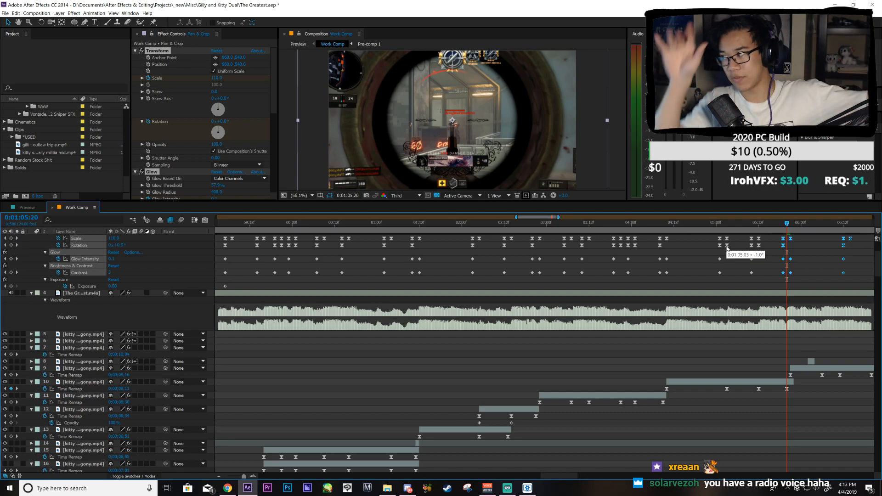
drag(727, 249, 727, 249)
click(790, 224)
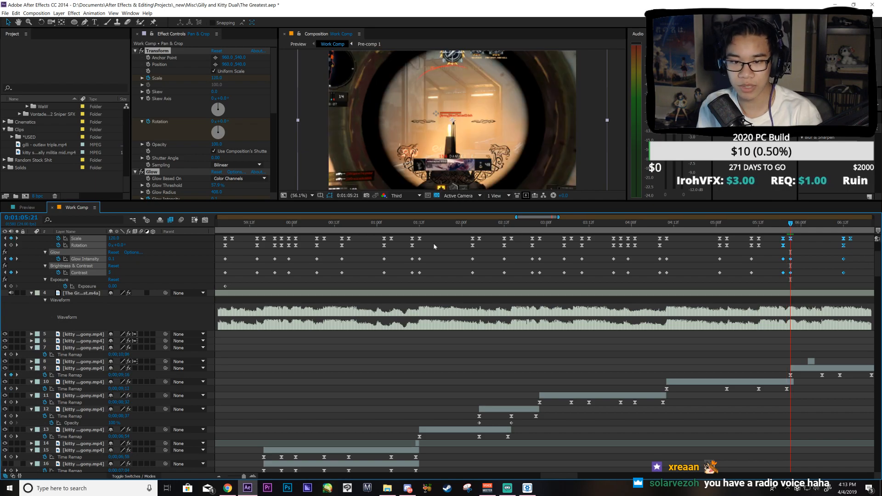
Step: Copy the three Exposure keyframes around 0:00:58:12 so the second one lands on the cut at 0:01:05:21
drag(525, 220, 517, 221)
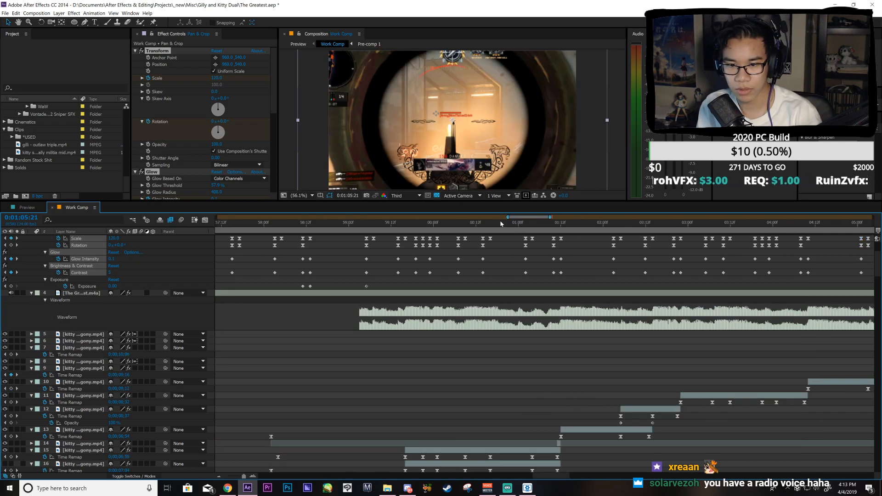
drag(372, 282, 287, 292)
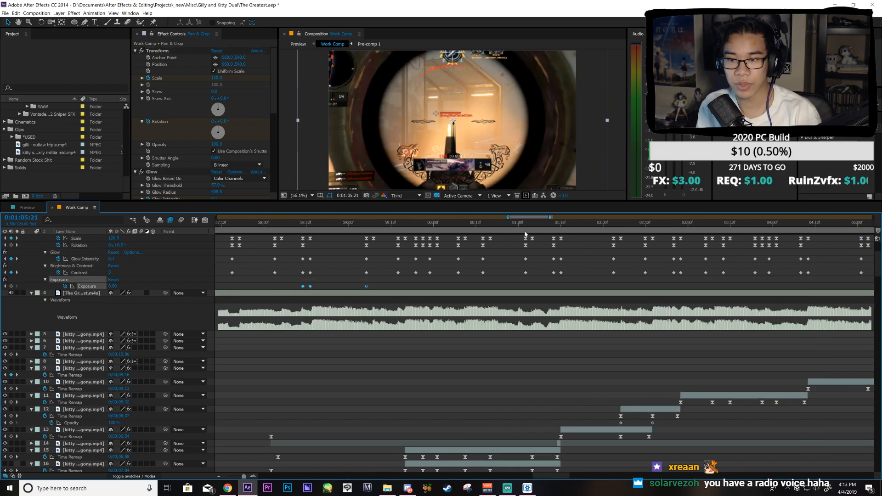
drag(540, 219, 562, 219)
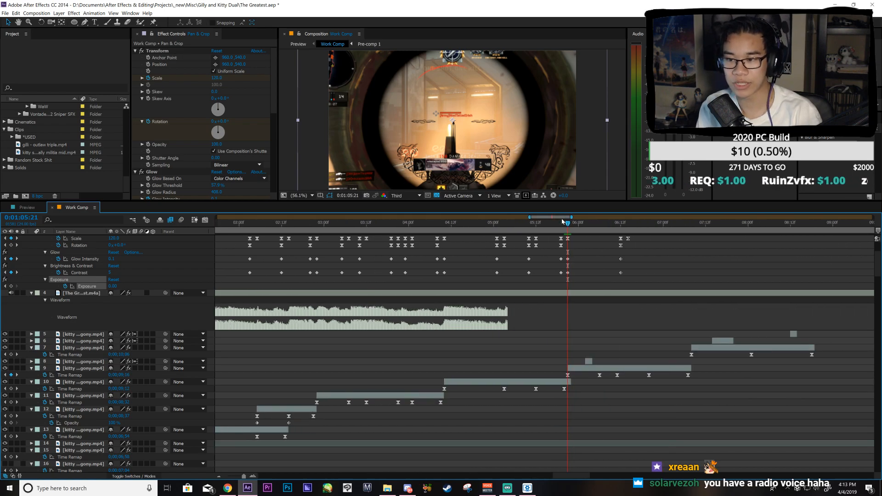
key(alt+Left)
key(alt+Left)
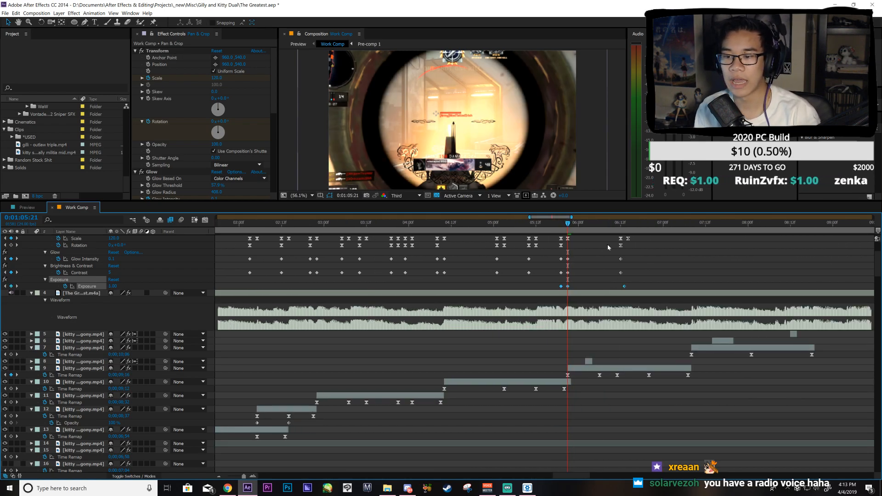
Step: Delete the three copied Exposure keyframes around 0:01:05:21 and set the current time to 0:01:06:06
click(611, 251)
click(599, 224)
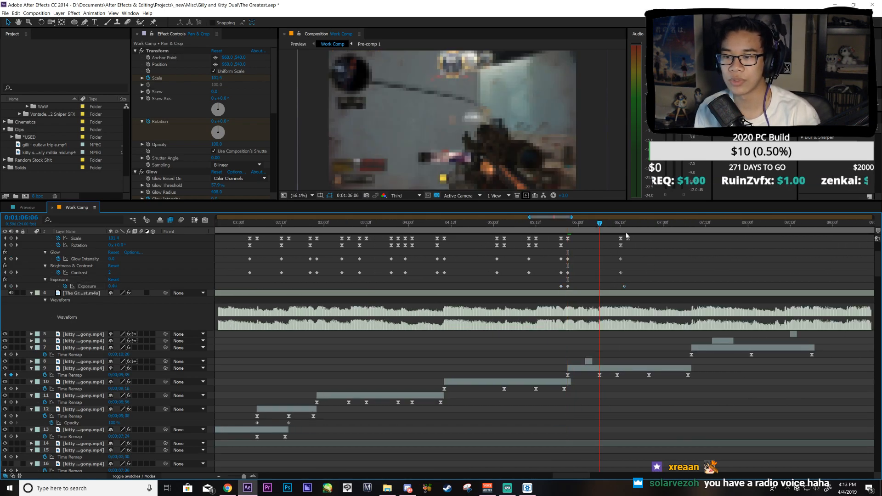
click(569, 227)
drag(554, 281, 632, 292)
key(Delete)
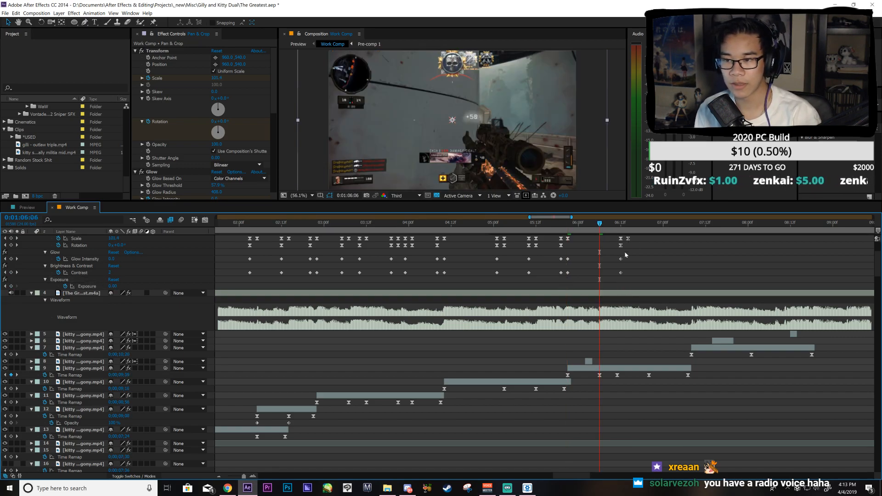
Step: Move the last Pan & Crop keyframe group so it ends at 0:01:06:06, and select the double group ending at 0:01:04:01
drag(613, 281, 602, 249)
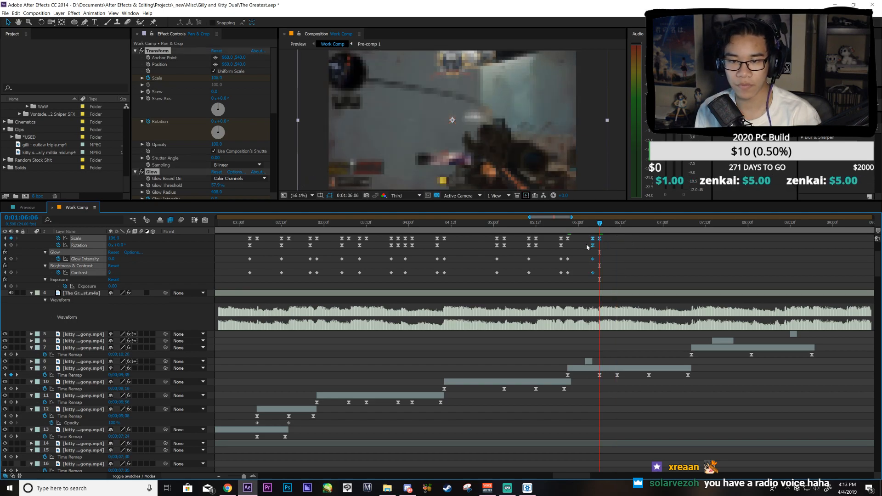
drag(422, 241, 383, 276)
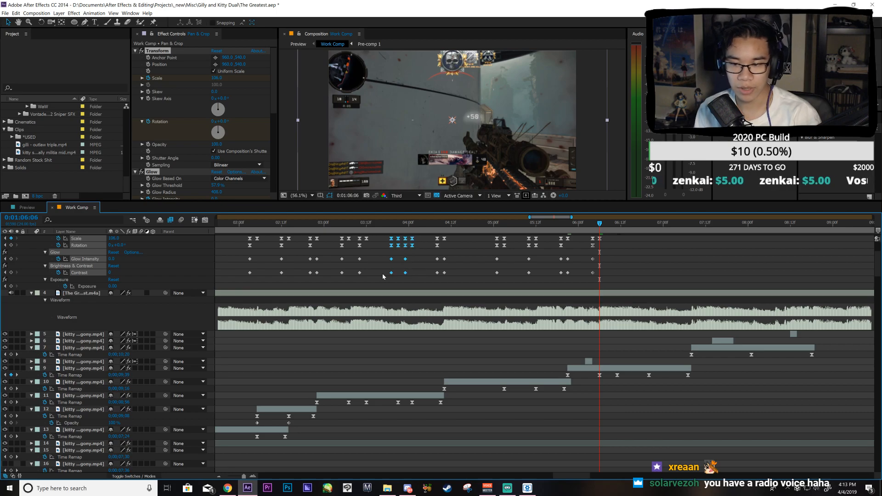
Step: Paste the selected Pan & Crop keyframes around 0:01:06:06, shift the second hit's keyframes to end at 0:01:06:11, and save the project
drag(607, 245, 600, 246)
click(617, 225)
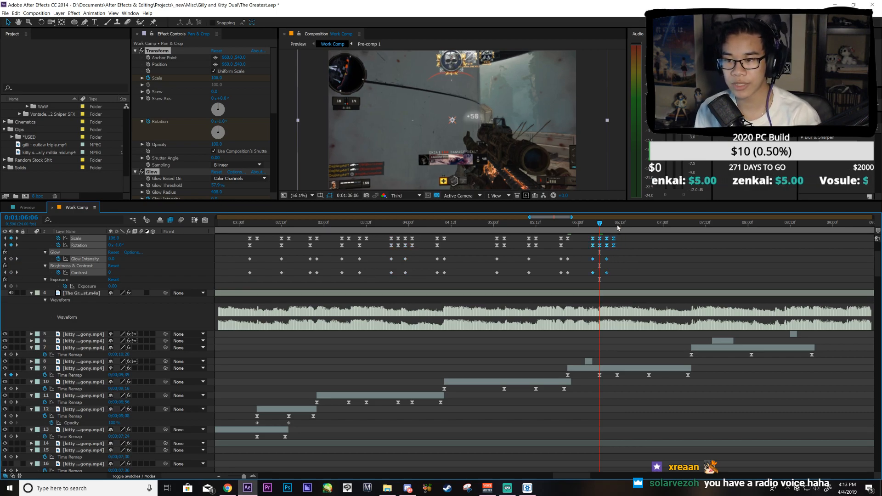
drag(621, 236, 604, 275)
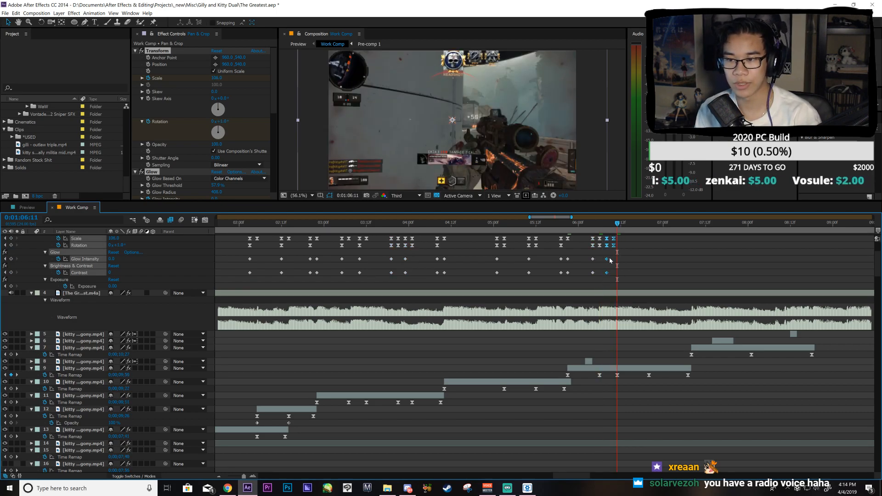
key(ctrl+s)
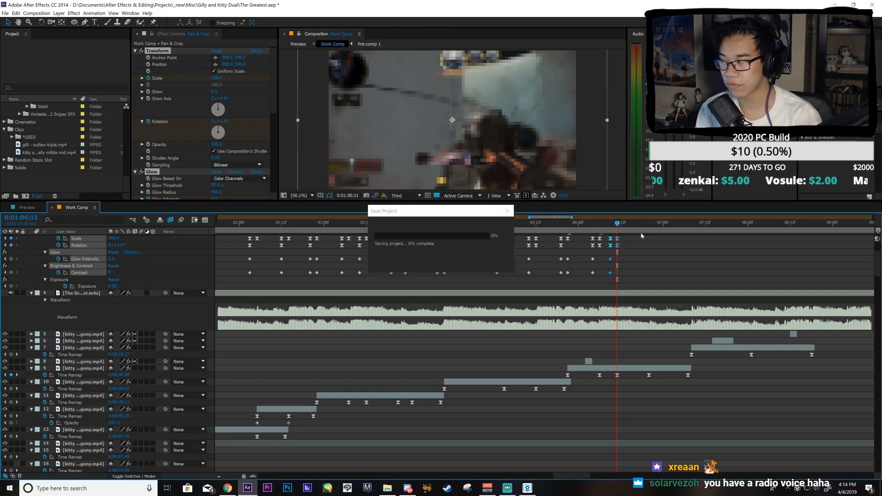
Step: Copy the Pan & Crop hit keyframes near 0:01:03:12 to 0:01:06:20, nudge them two frames earlier, and move the playhead to 0:01:07:07
click(650, 226)
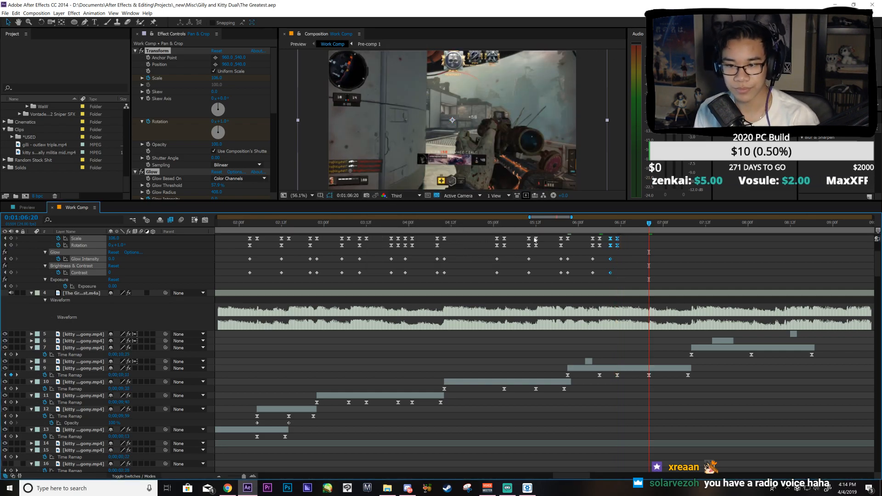
drag(370, 235, 358, 281)
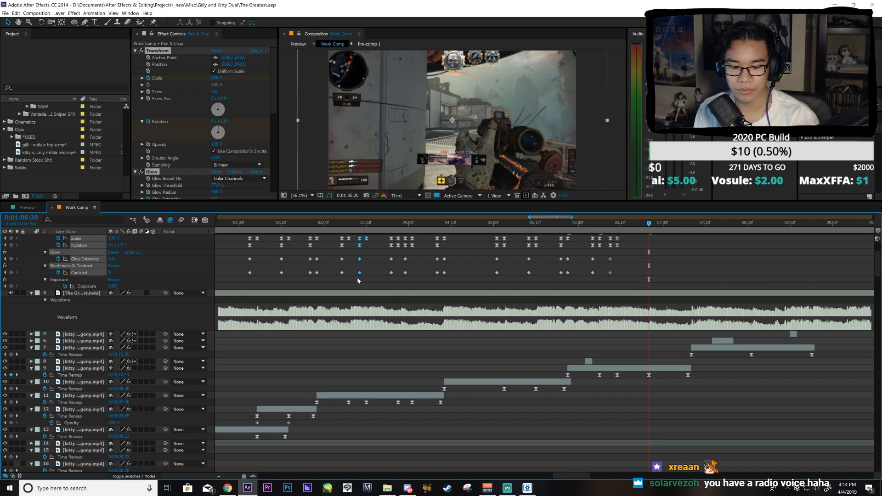
key(ctrl+v)
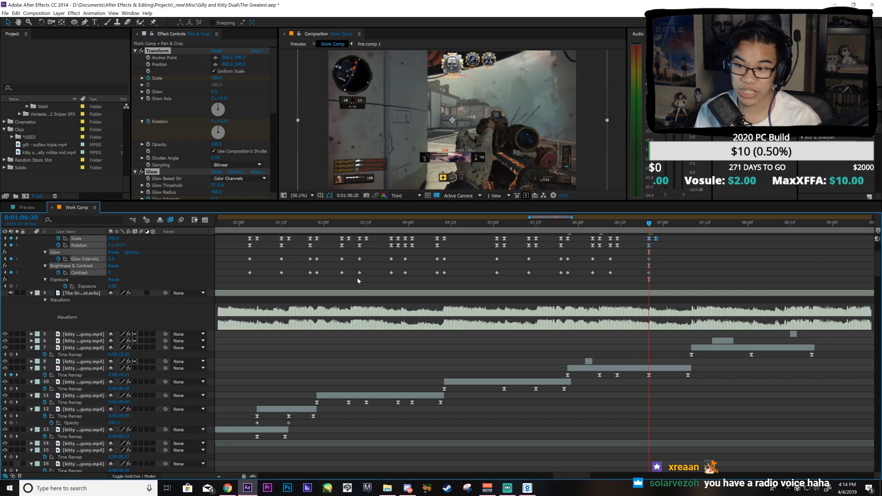
key(alt+Left)
click(688, 228)
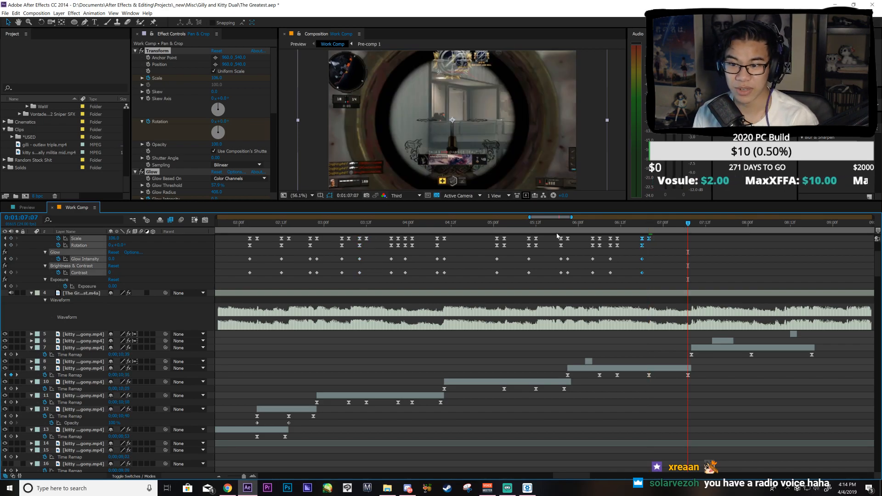
drag(548, 217, 526, 224)
drag(274, 238, 356, 288)
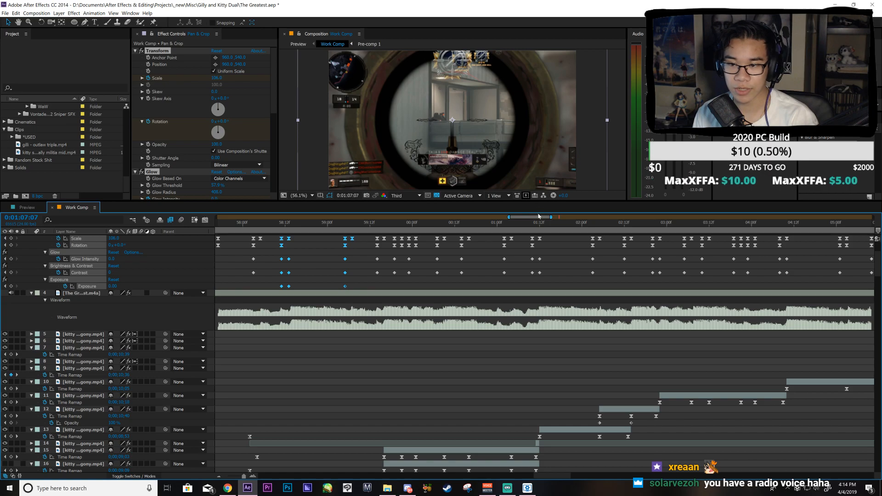
drag(539, 217, 567, 220)
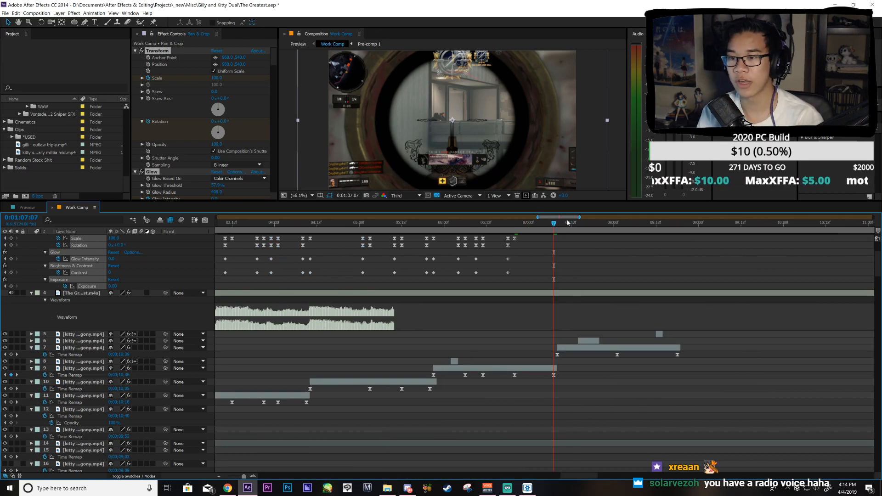
key(ctrl+v)
key(ctrl+z)
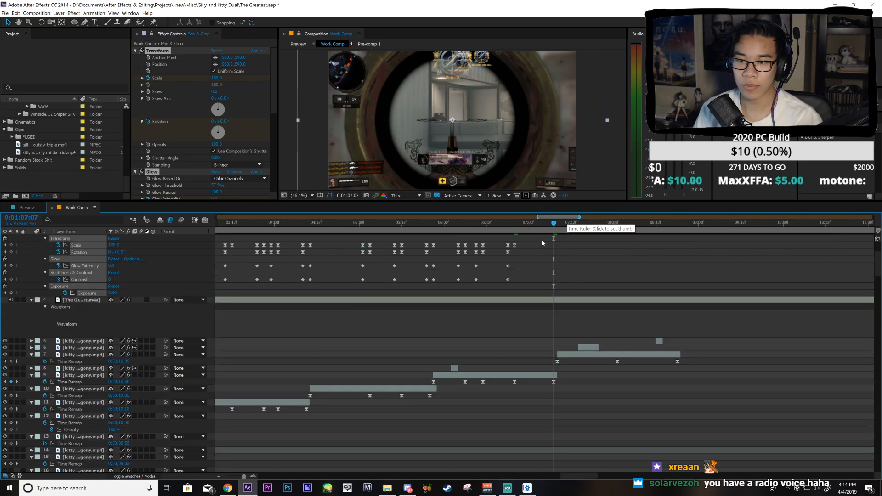
click(505, 278)
drag(501, 294, 501, 295)
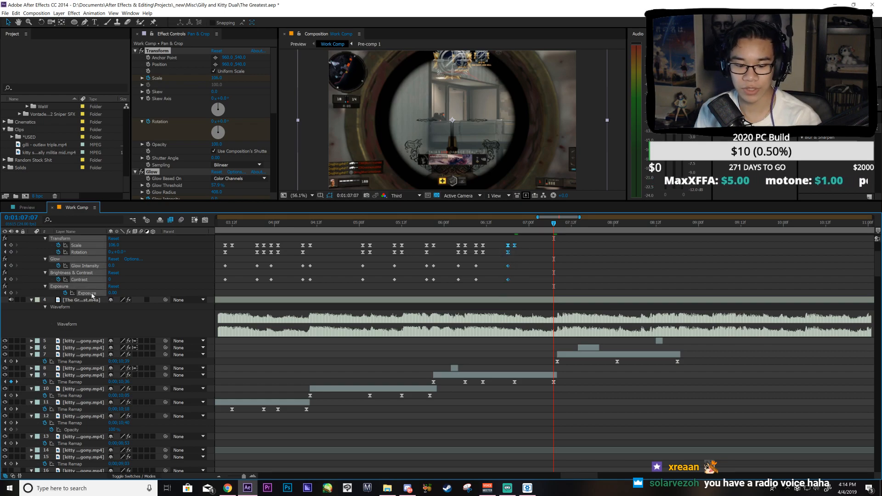
key(ctrl+v)
key(ctrl+z)
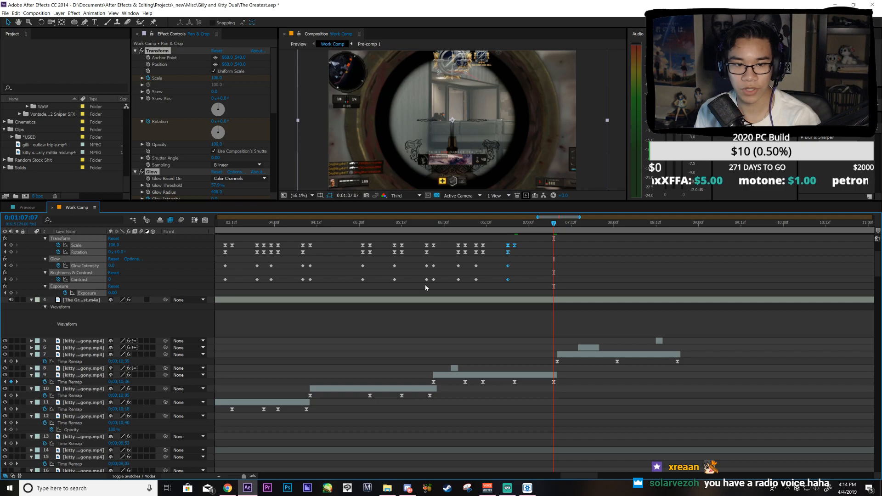
Step: Copy the Pan & Crop keyframes, including Exposure, from around 0:00:58:12 to 0:01:07:07, nudge them one frame earlier, and go to 0:01:07:08
scroll(246, 292, up, 3)
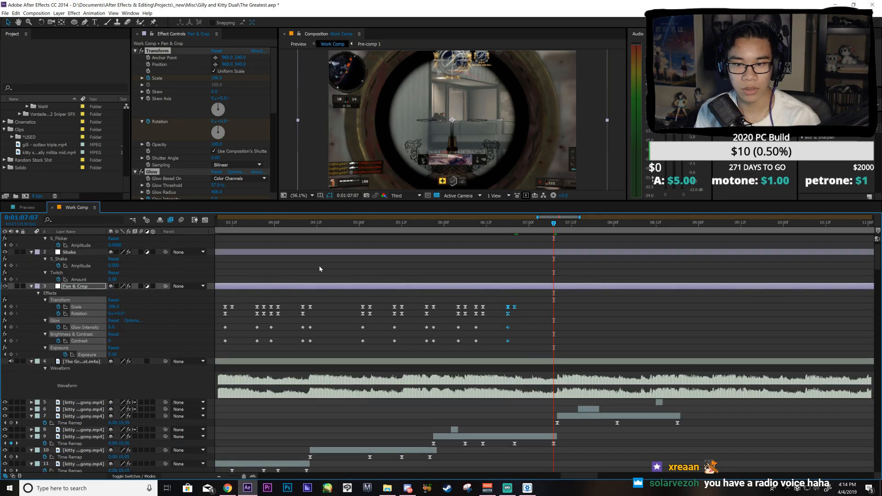
click(319, 269)
drag(546, 219, 521, 232)
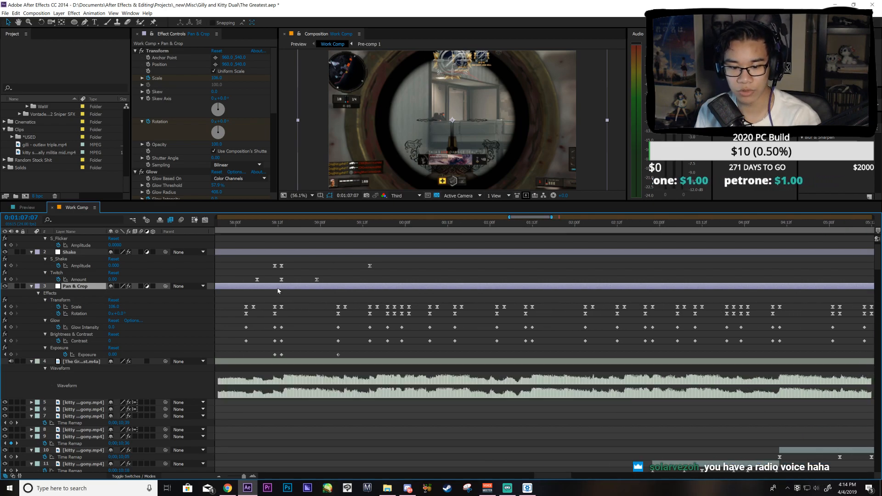
key(u)
key(u)
drag(267, 303, 349, 351)
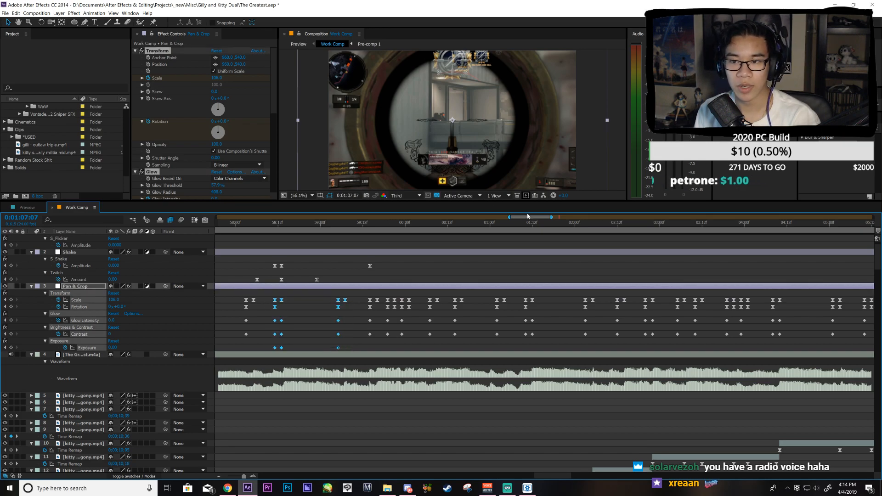
drag(530, 221, 561, 223)
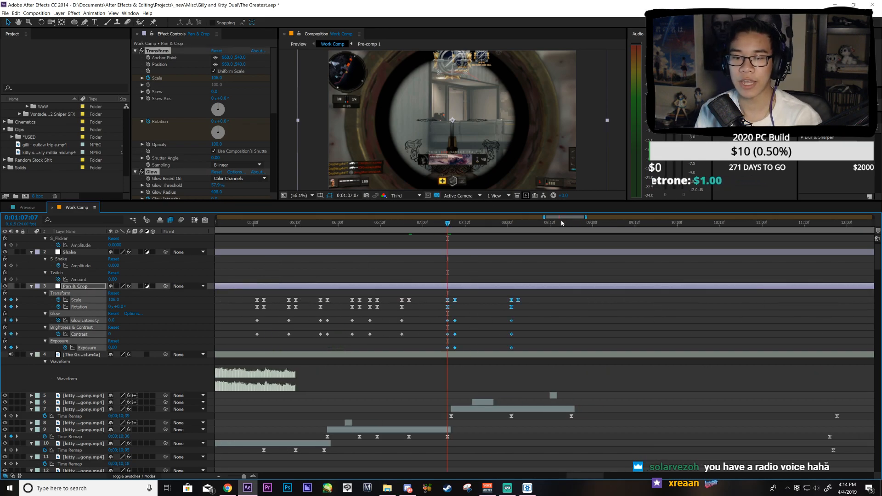
key(alt+Left)
click(454, 227)
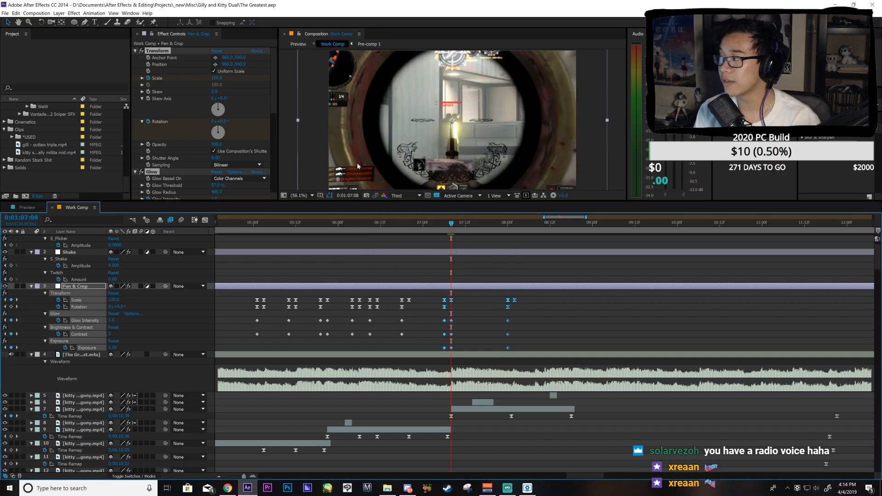
Step: Shift the closing Pan & Crop keyframes of the pasted group one frame earlier so the last Scale keyframe lands on 0:01:08:01
click(516, 235)
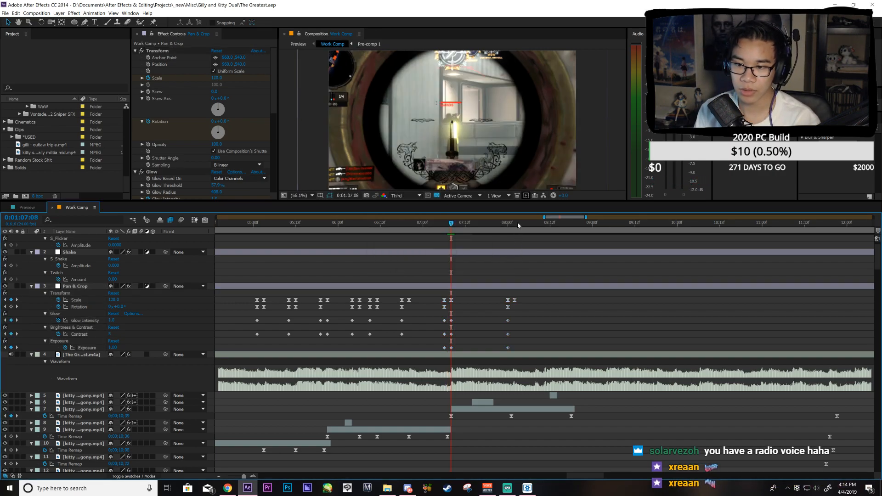
click(515, 224)
drag(515, 225, 512, 226)
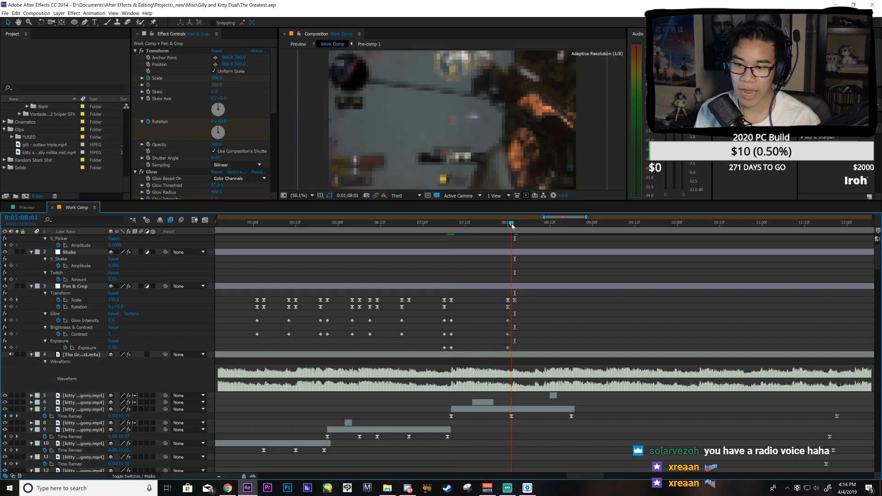
drag(523, 297, 500, 348)
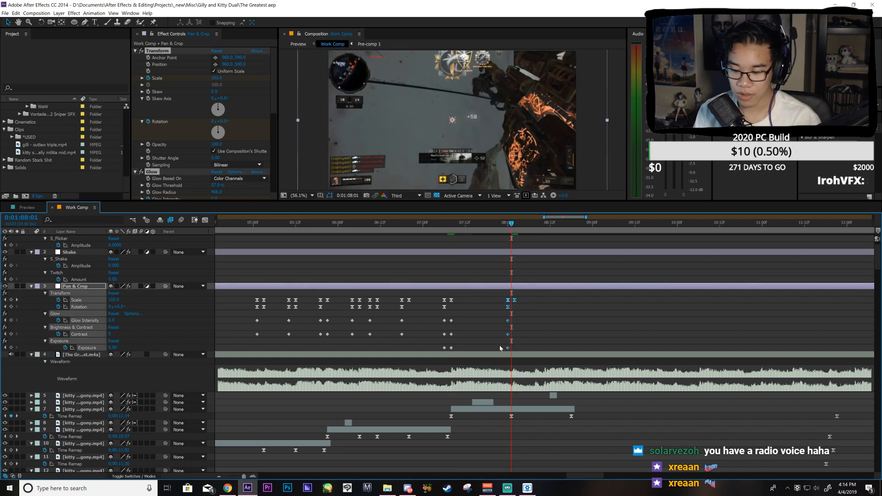
key(alt+Left)
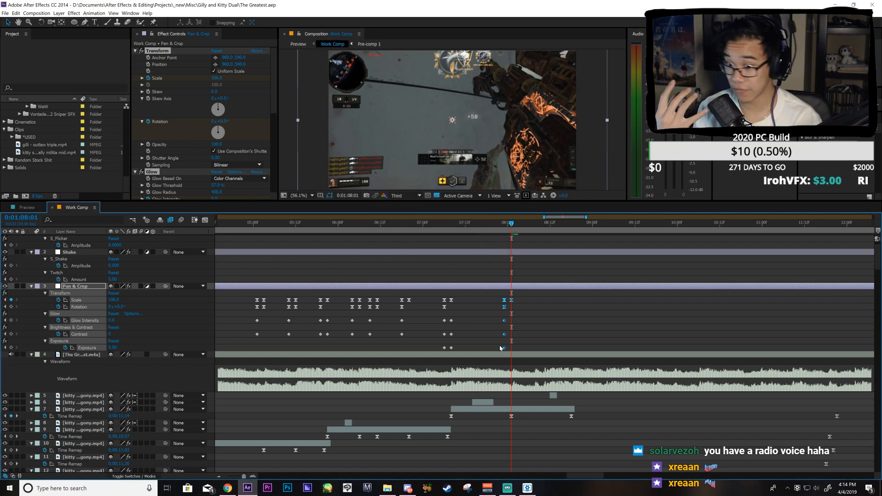
Step: Copy the Pan & Crop hit keyframes near 0:01:06:20 to 0:01:08:18, nudge them one frame earlier, and save the project
click(566, 234)
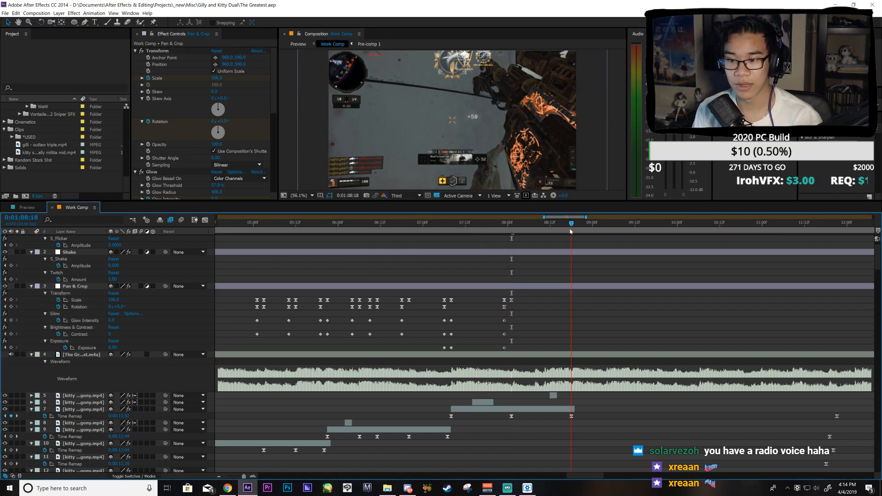
drag(395, 335, 412, 297)
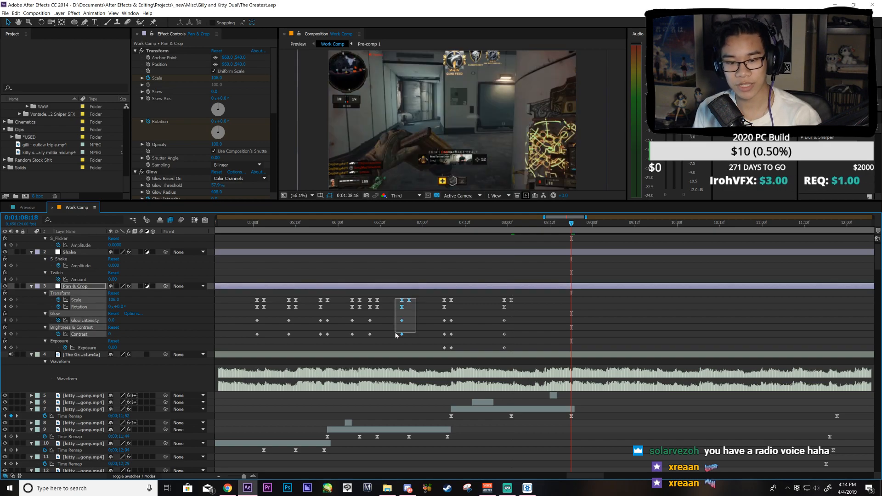
key(alt+Left)
key(ctrl+s)
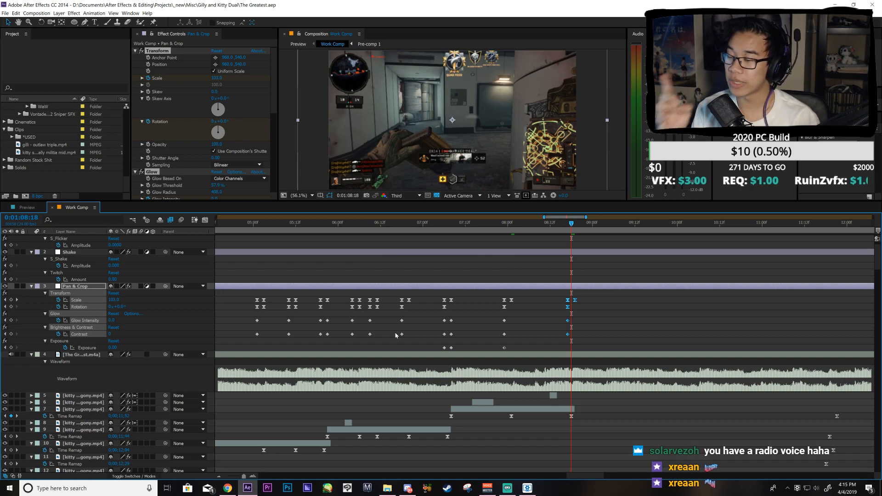
Step: Check the frame at 0:01:07:18 in Work Comp and in the Preview composition, and return to Work Comp at 0:01:07:08
drag(518, 232, 487, 335)
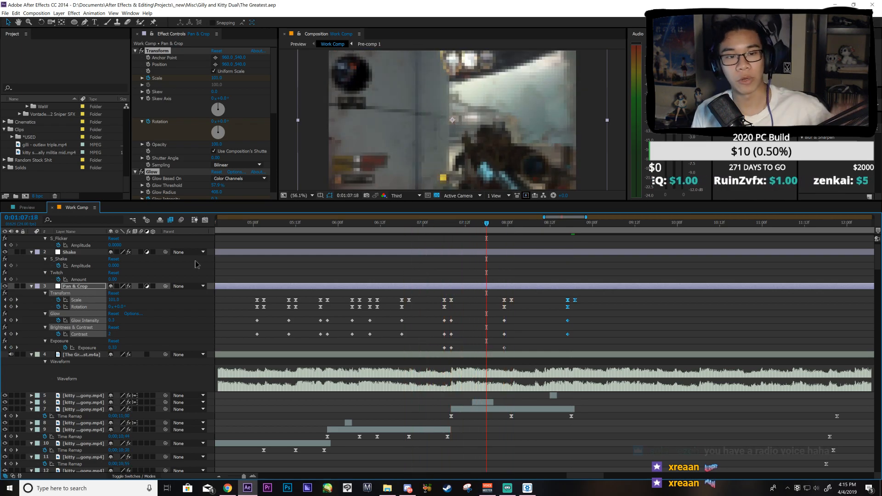
click(27, 207)
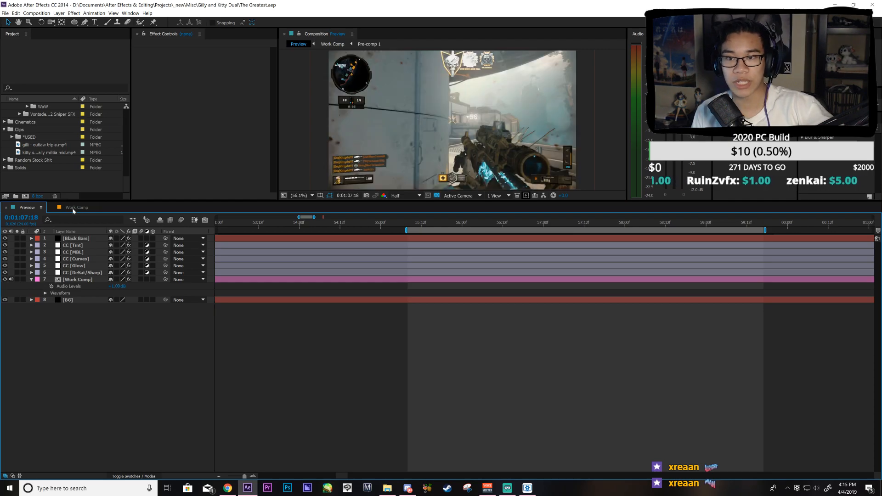
click(77, 207)
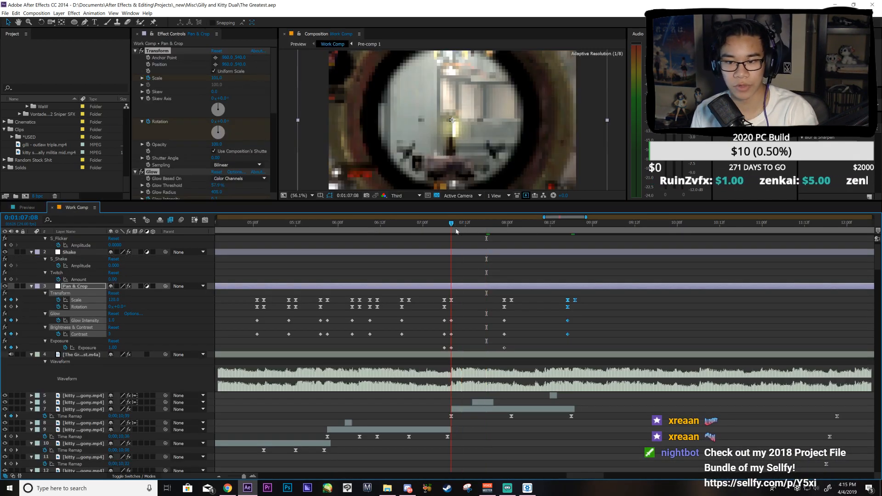
Step: Copy the Shake layer's S_Shake Amplitude and Twitch Amount keyframes from around 0:00:58:12 so their peaks fall on 0:01:07:08
click(464, 305)
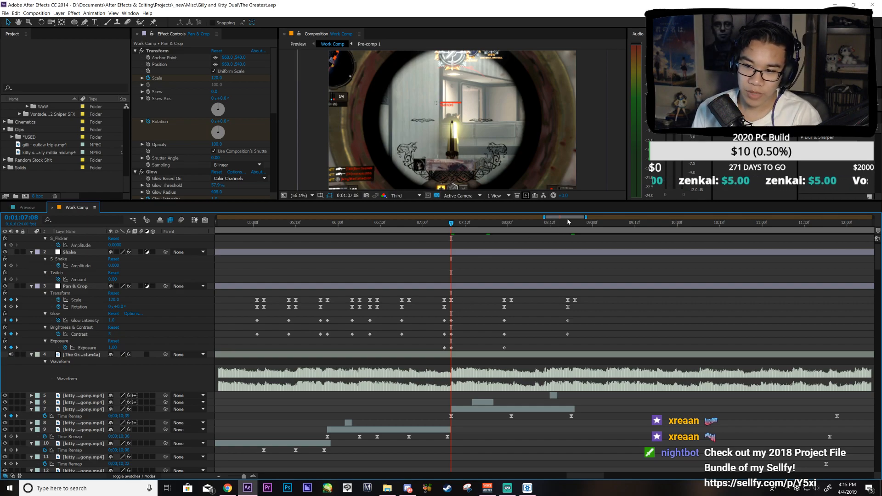
drag(568, 220, 527, 232)
drag(486, 266, 325, 286)
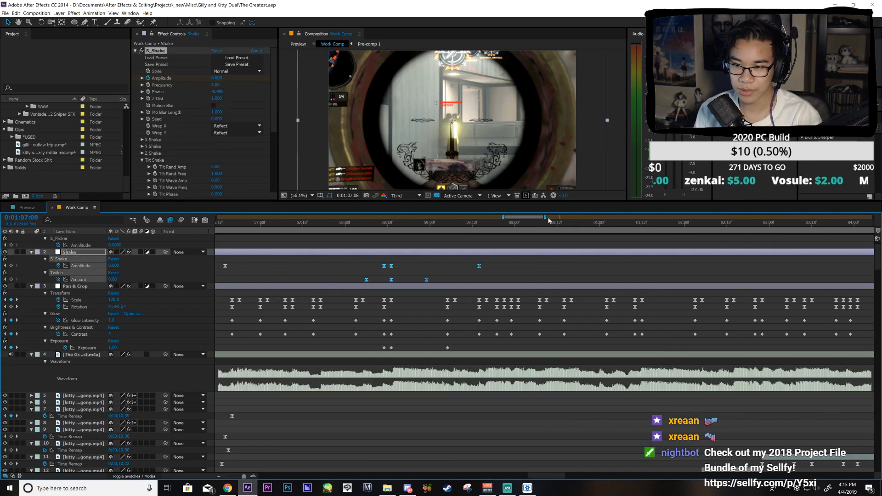
drag(548, 220, 559, 221)
key(ctrl+v)
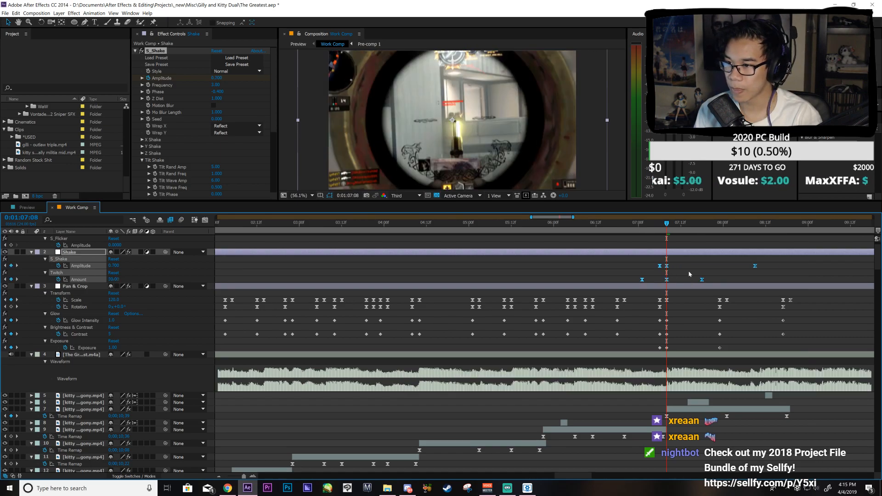
Step: Move the last pasted S_Shake Amplitude keyframe to 0:01:08:01 and preview the shake
click(688, 272)
drag(666, 225, 729, 270)
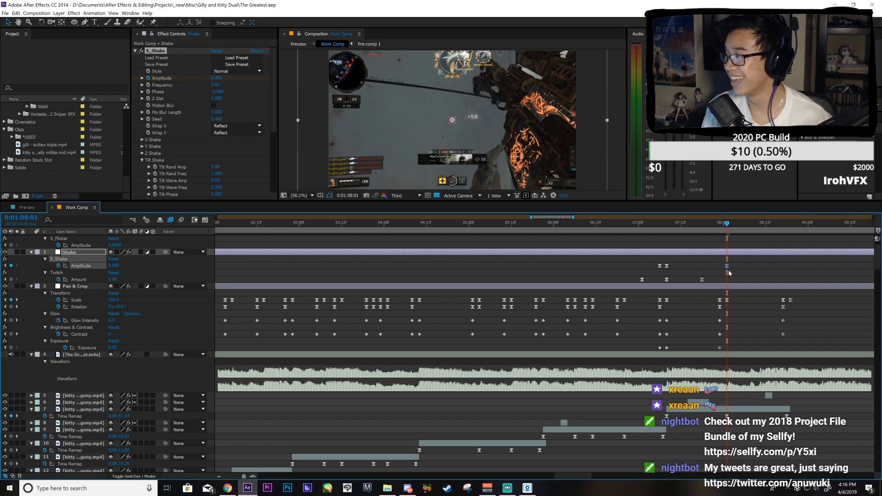
key(space)
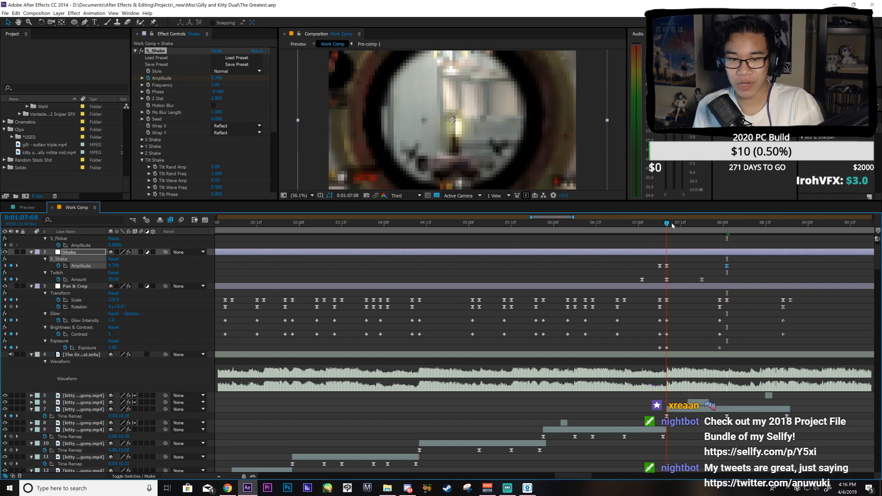
Step: Shift the S_Shake Amplitude keyframe groups around 0:00:54:13 and 0:00:55:15 one frame later to match the Pan & Crop hits
click(493, 224)
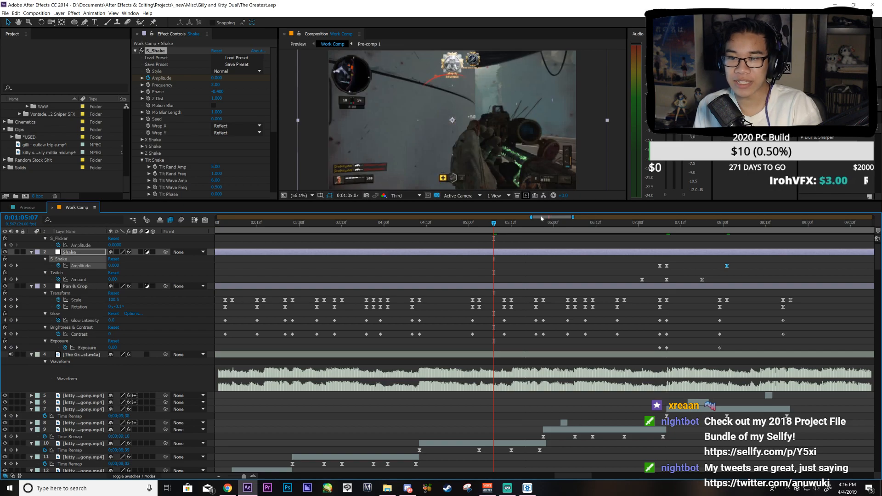
drag(540, 217, 501, 225)
drag(328, 263, 241, 271)
click(260, 225)
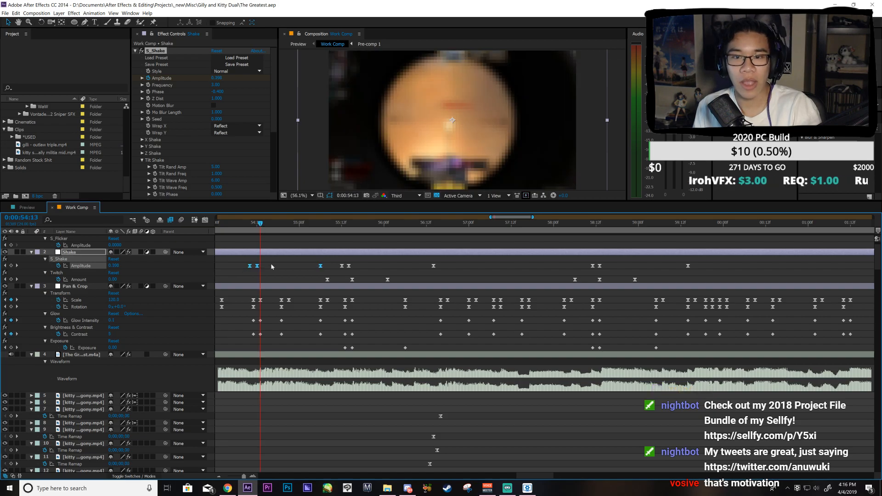
click(255, 267)
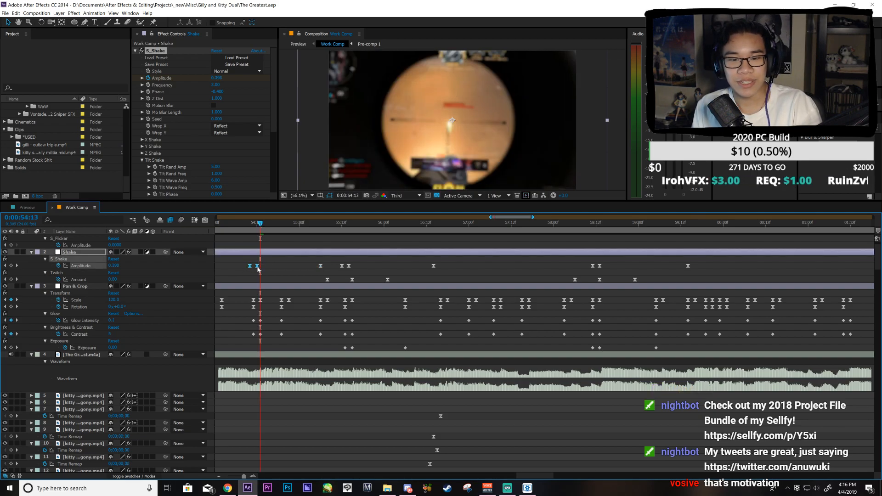
drag(244, 263, 327, 275)
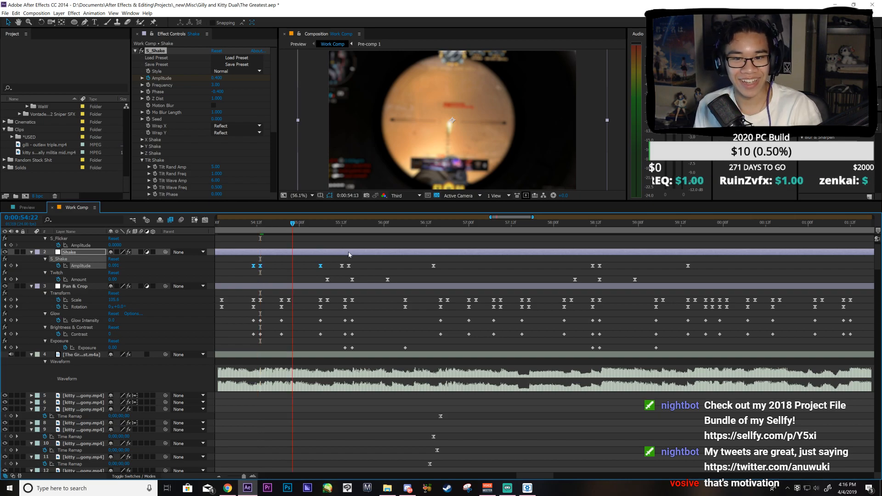
drag(348, 252, 349, 254)
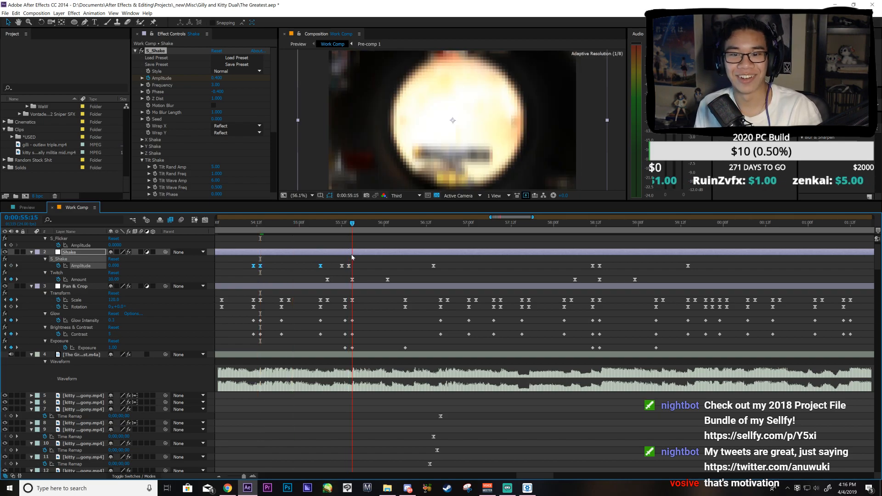
drag(445, 265, 343, 276)
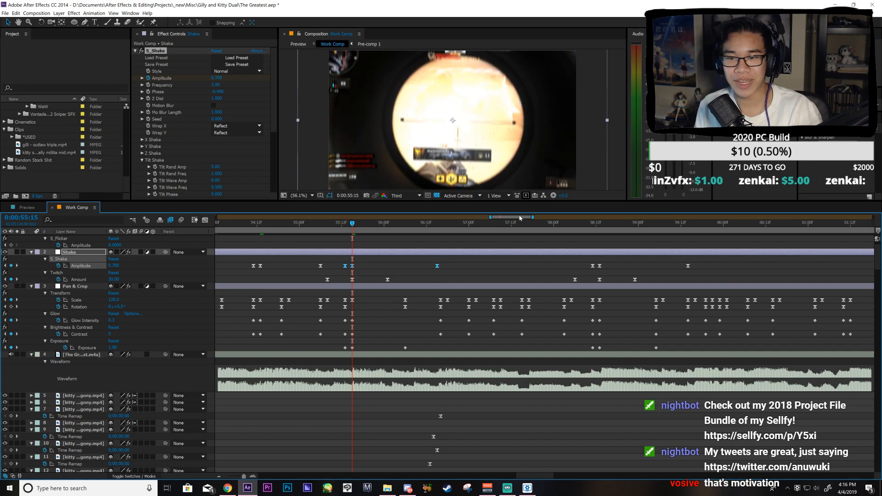
Step: Undo the recent Shake keyframe edits back to the Pan & Crop changes, and restore them
drag(517, 218, 496, 222)
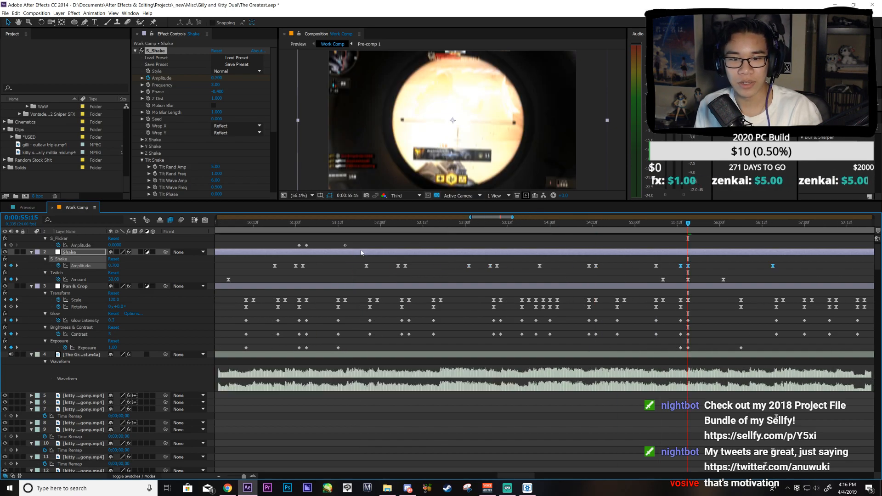
key(ctrl+z)
drag(502, 221, 459, 229)
key(ctrl+z)
key(ctrl+z)
key(ctrl+z)
key(ctrl+z)
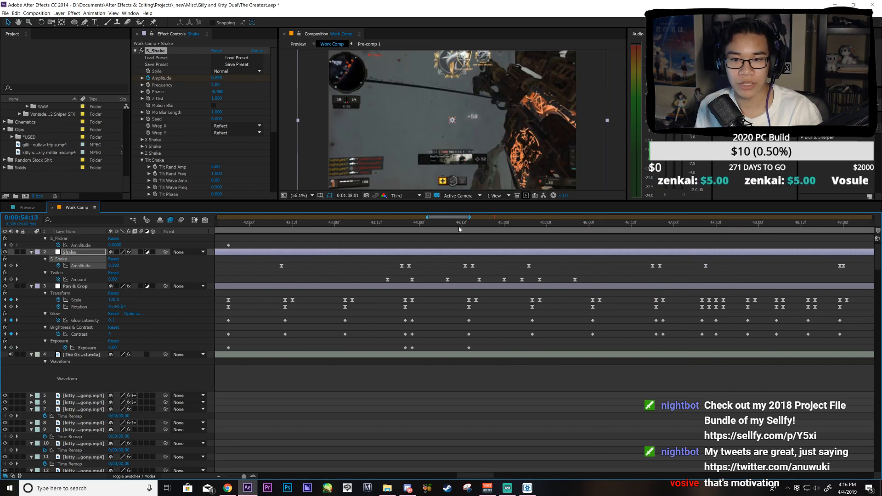
key(ctrl+z)
key(ctrl+z)
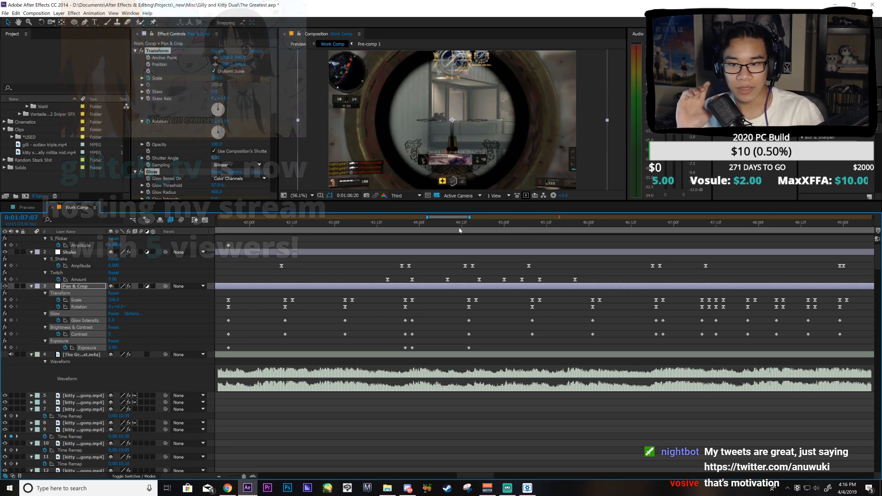
key(j)
key(j)
key(space)
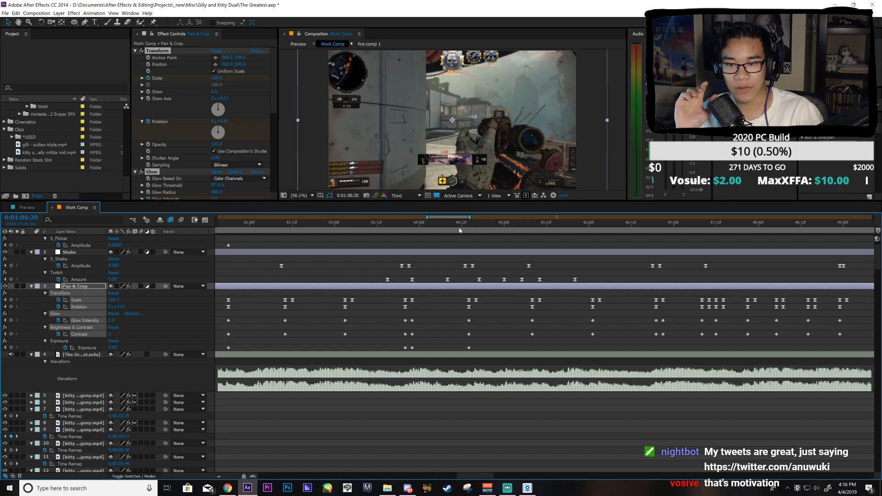
key(ctrl+z)
key(ctrl+z)
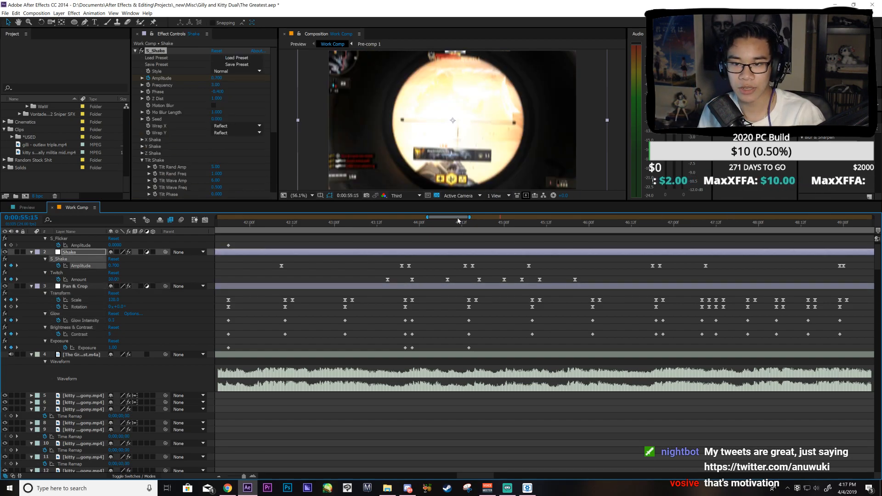
Step: Check the shake keyframe alignment at 0:00:53:10 and save the project
drag(458, 222, 502, 224)
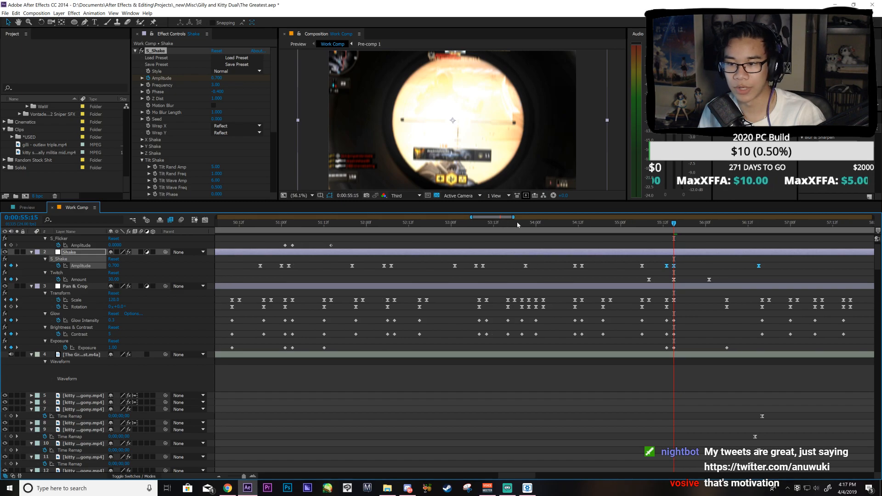
drag(484, 225, 492, 264)
key(ctrl+s)
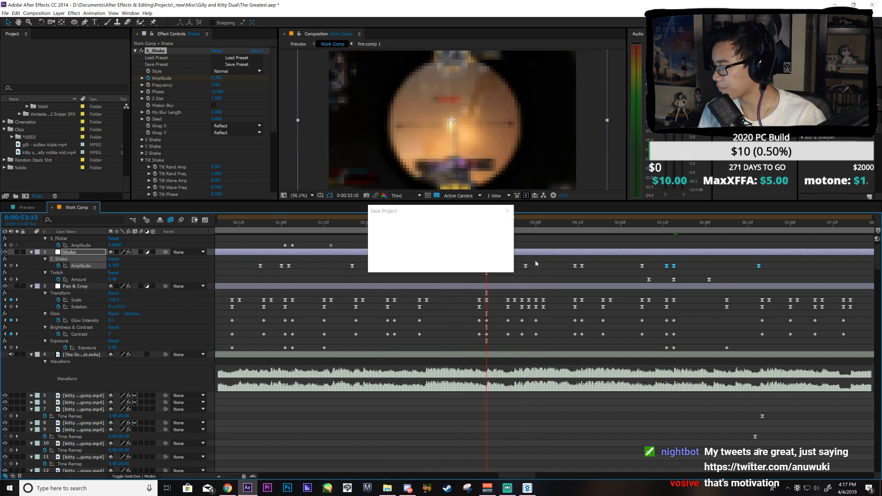
Step: Shift all S_Shake Amplitude keyframes between about 0:00:12 and 0:00:54 one frame later, and save the project
key(minus)
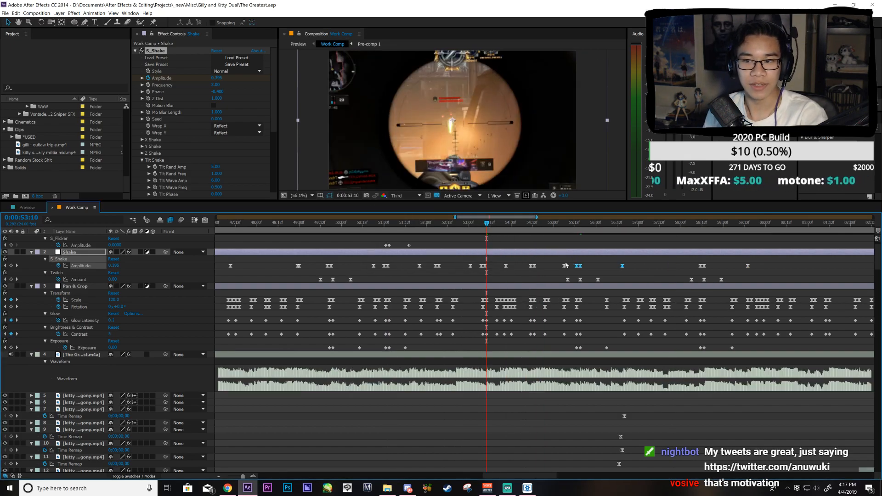
drag(512, 217, 511, 218)
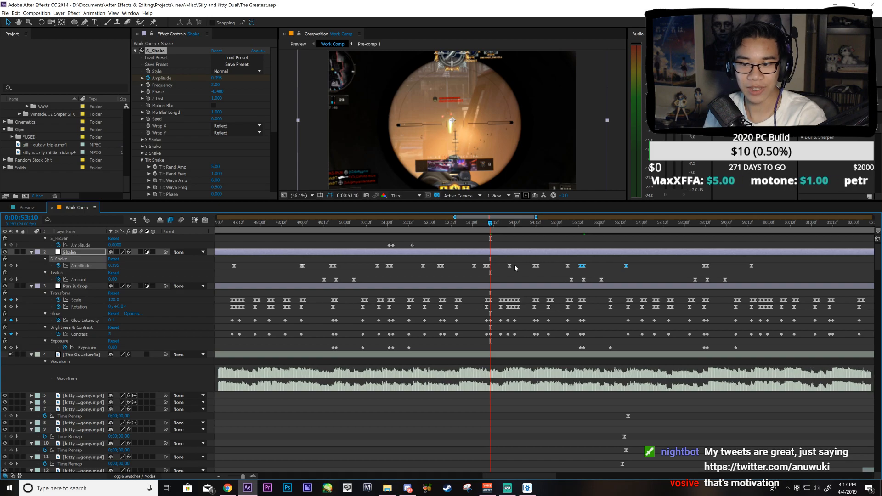
drag(519, 260, 373, 271)
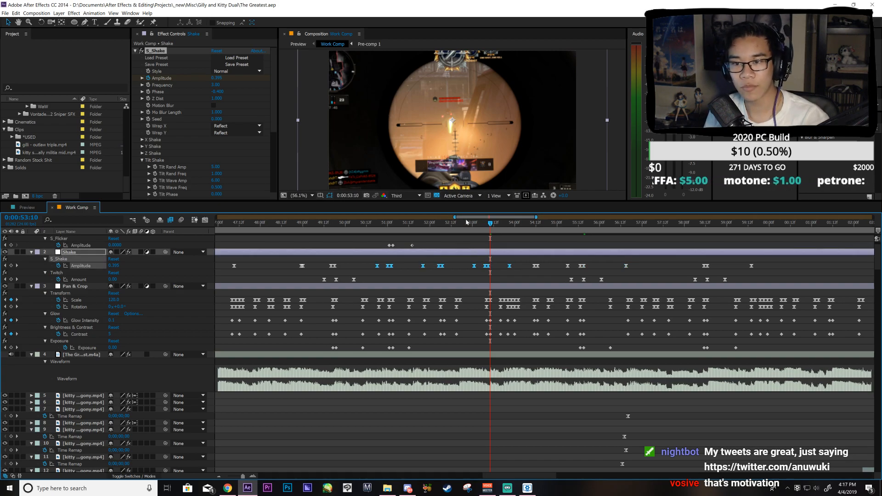
drag(452, 220, 244, 216)
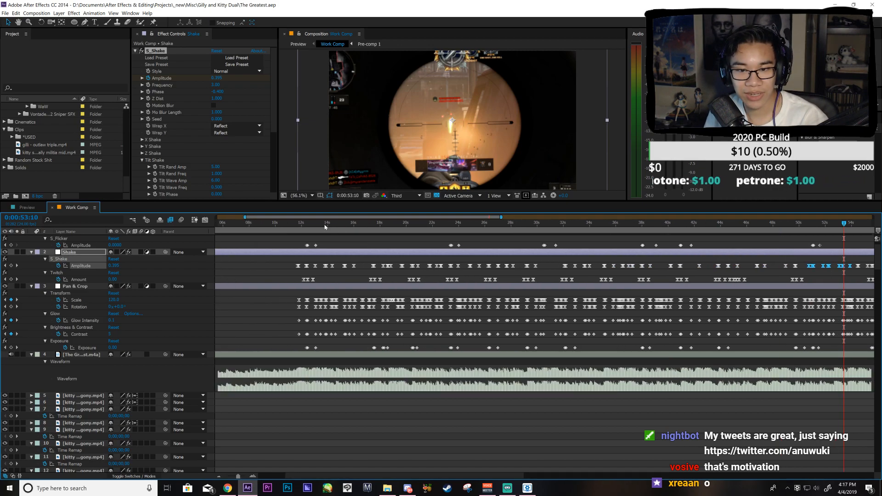
click(308, 226)
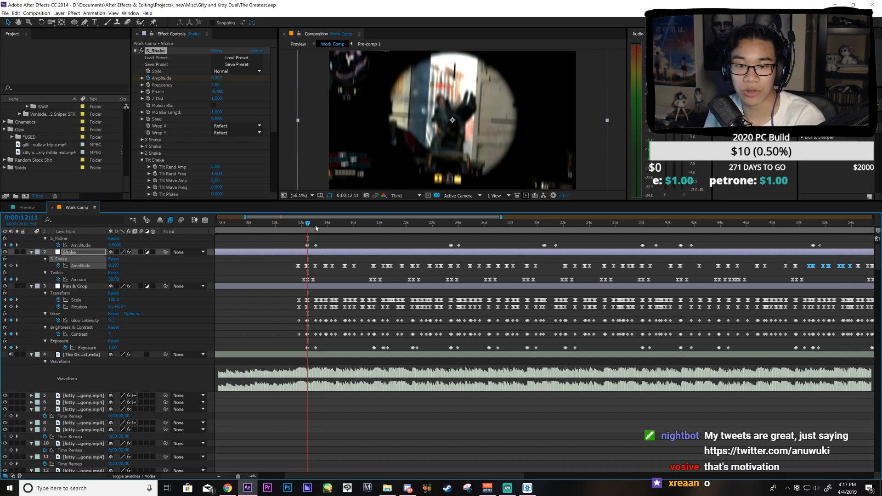
scroll(300, 225, up, 4)
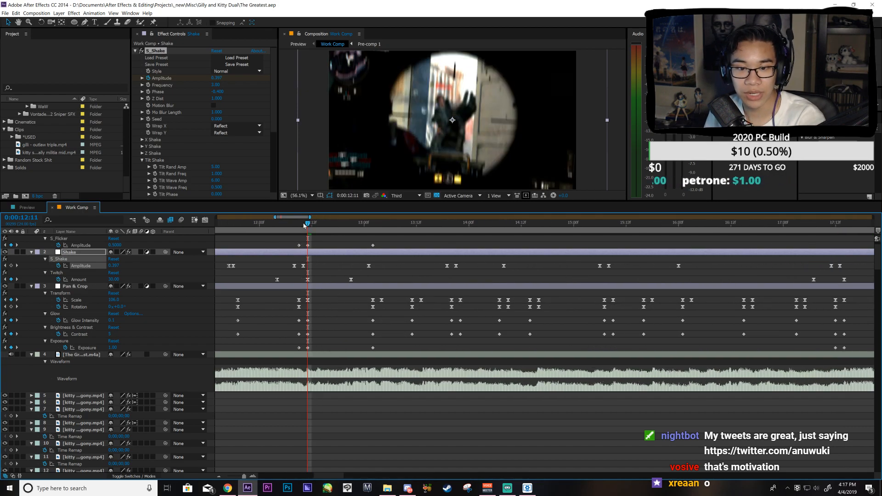
scroll(307, 225, down, 4)
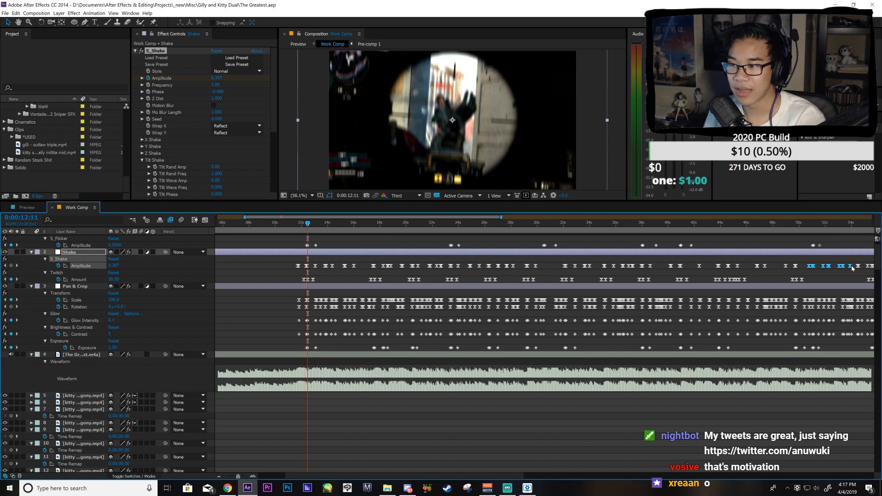
drag(854, 267, 276, 266)
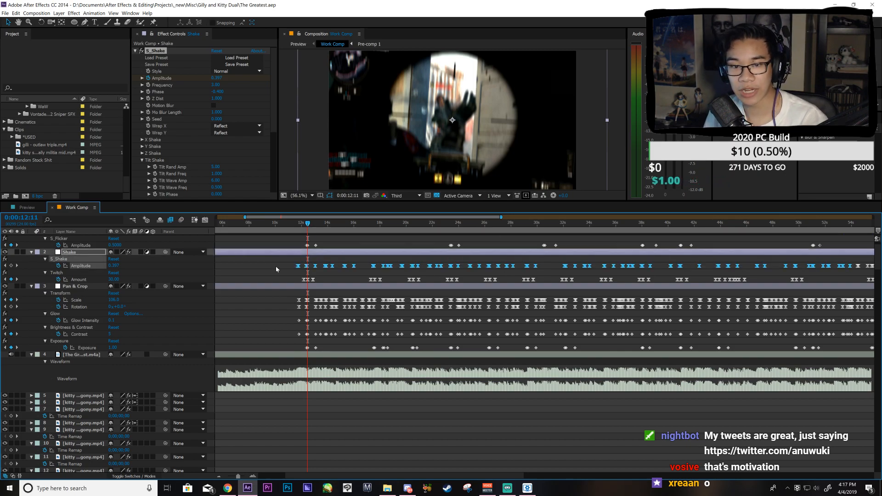
scroll(278, 263, up, 3)
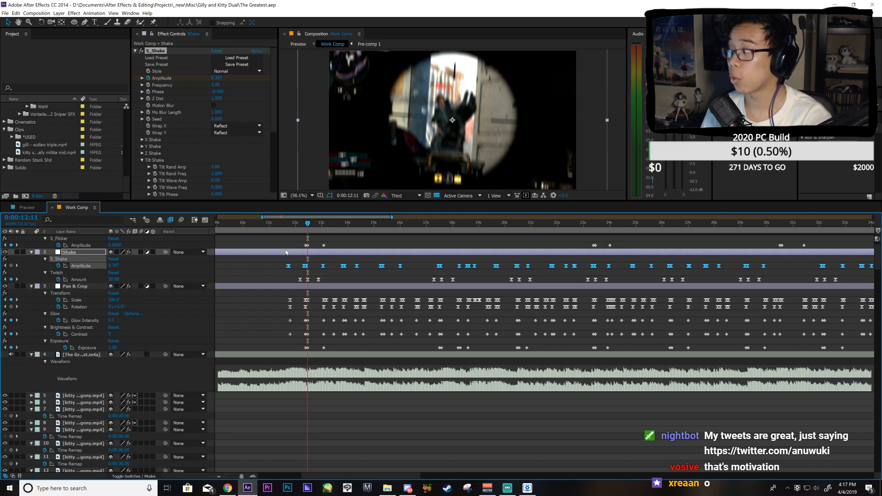
scroll(285, 252, up, 4)
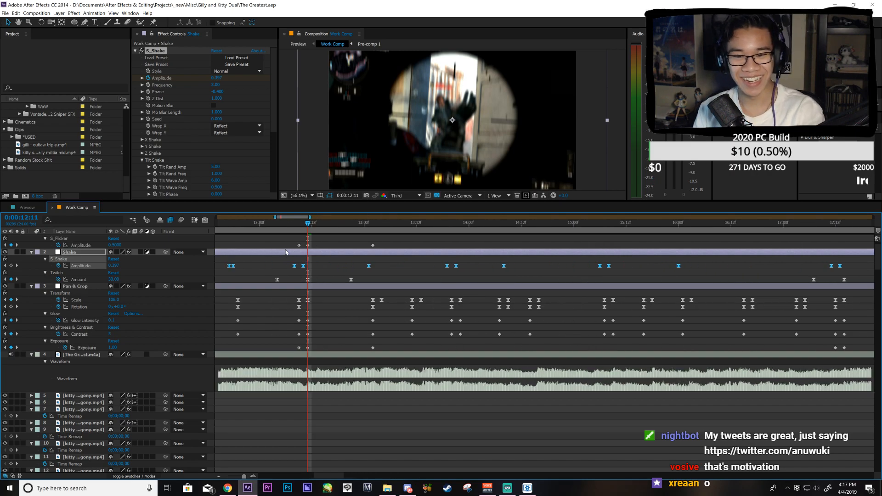
key(alt+Right)
key(ctrl+s)
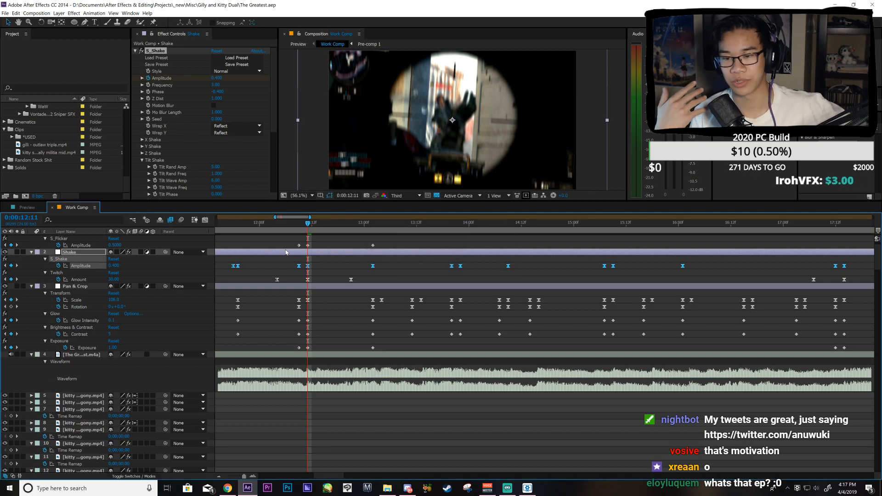
Step: Review the S_Shake Amplitude keyframe timing against the Pan & Crop hits from 0:00:51:03 to about 0:00:55:13
drag(297, 221, 483, 261)
click(533, 225)
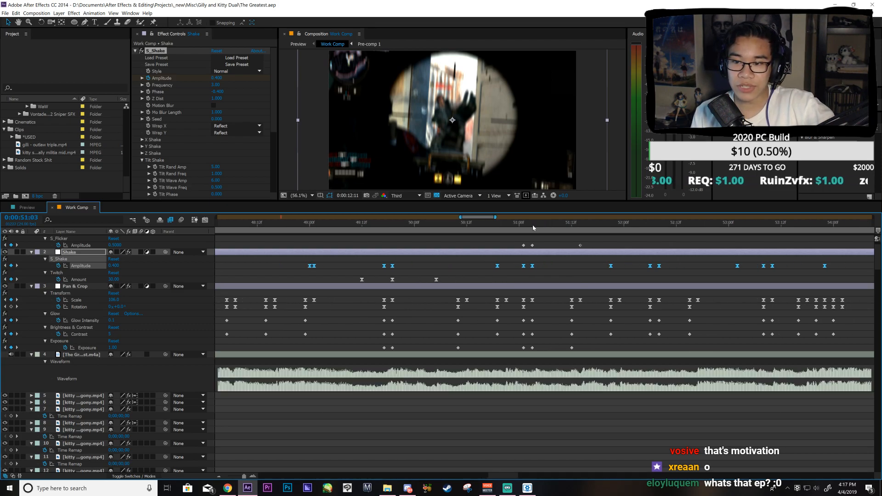
click(553, 269)
key(minus)
drag(534, 225, 605, 259)
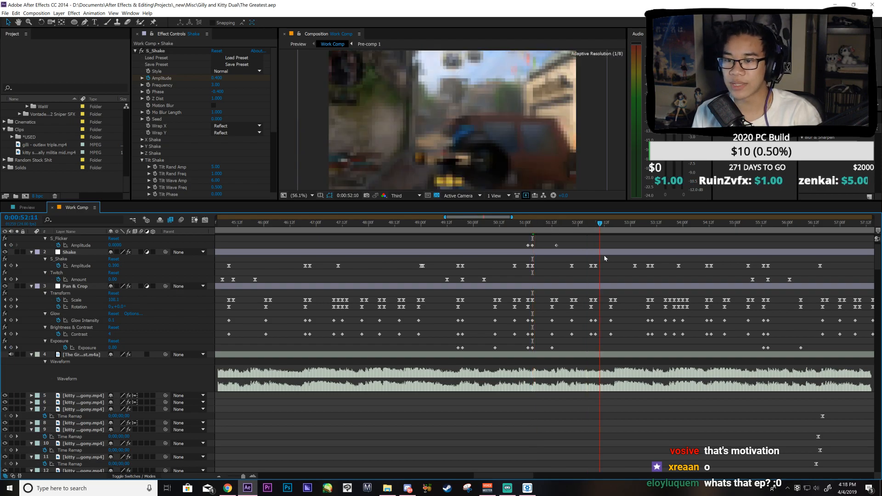
drag(445, 217, 467, 217)
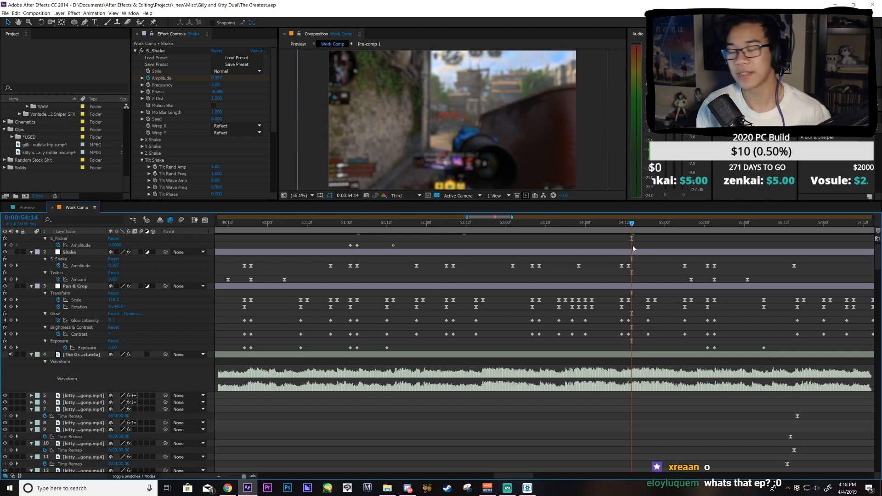
drag(500, 219, 582, 258)
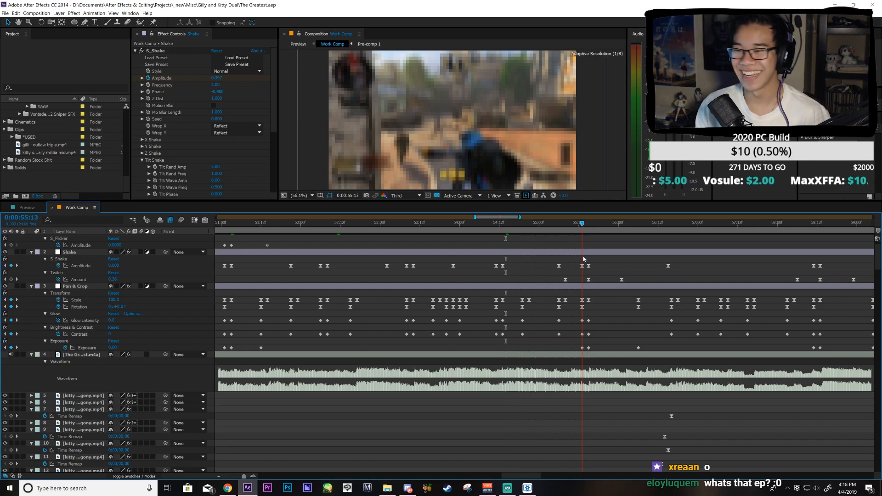
key(space)
Step: Move the S_Shake Amplitude keyframe just before 0:00:56:16 onto that frame and preview the section that follows
drag(642, 290, 673, 302)
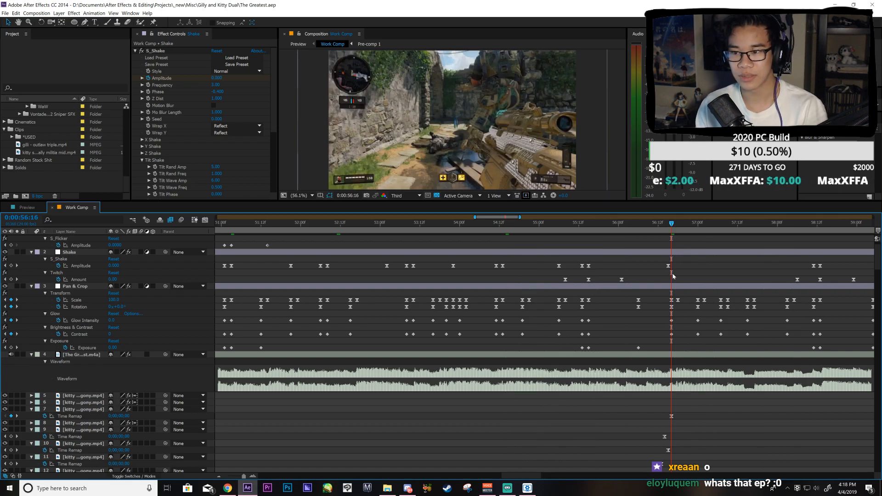
drag(669, 266, 671, 266)
drag(497, 221, 524, 220)
click(420, 228)
key(space)
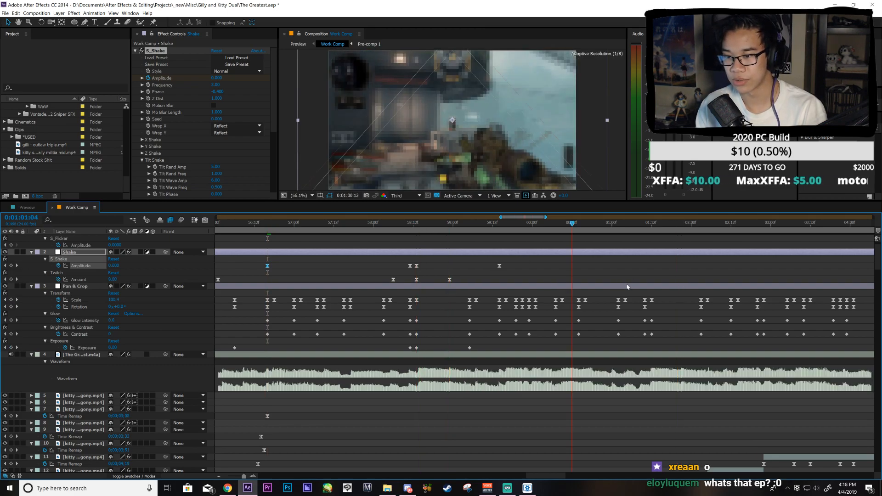
Step: Copy the three S_Shake Amplitude keyframes around 0:00:54:13 and paste them at 0:01:01:10
drag(627, 287, 645, 290)
drag(513, 217, 500, 224)
click(354, 268)
drag(355, 271, 275, 264)
key(ctrl+c)
key(ctrl+v)
Step: Paste the shake keyframes again at 0:01:02:20, move the last one to about 0:01:03:12, and save the project
drag(508, 218, 524, 221)
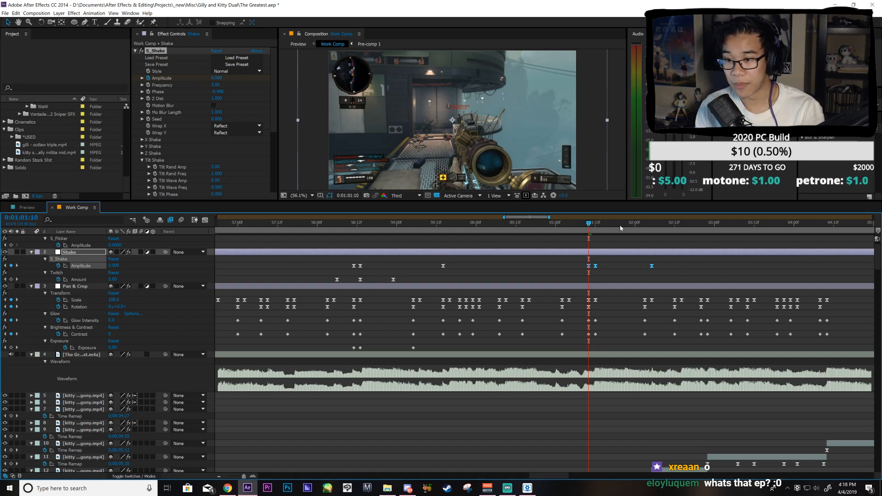
drag(589, 224, 696, 269)
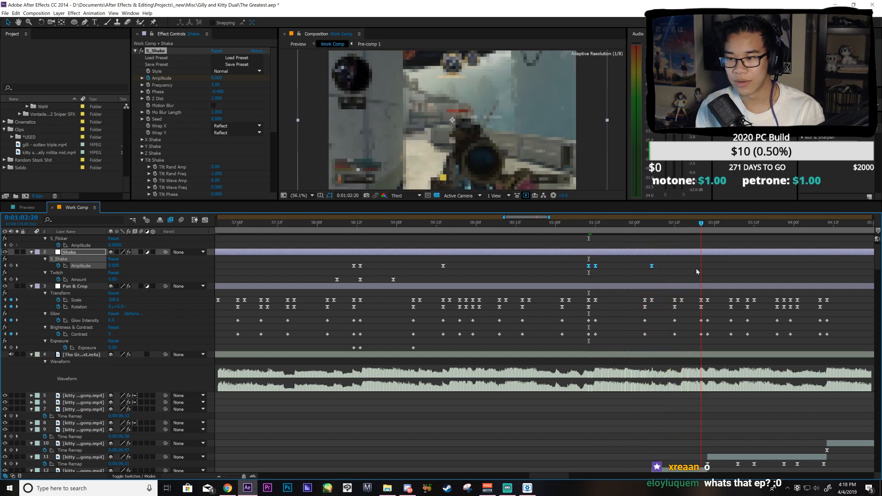
key(ctrl+v)
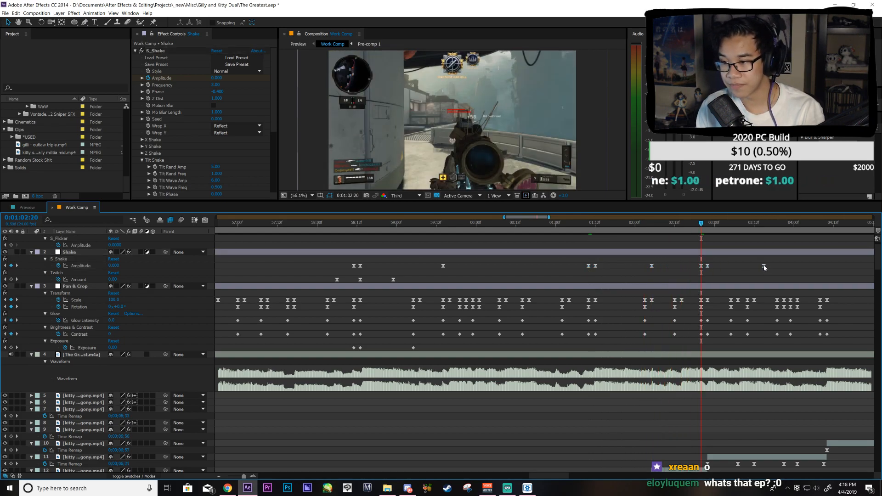
drag(764, 266, 754, 266)
key(ctrl+s)
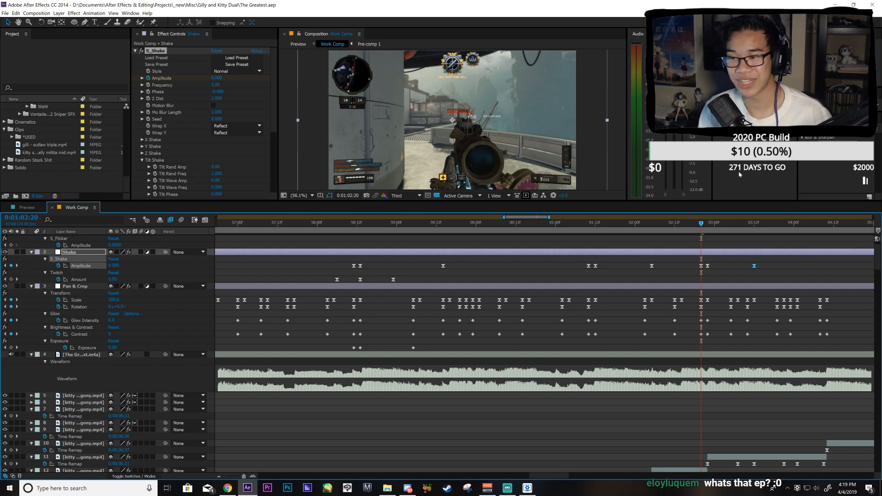
click(731, 263)
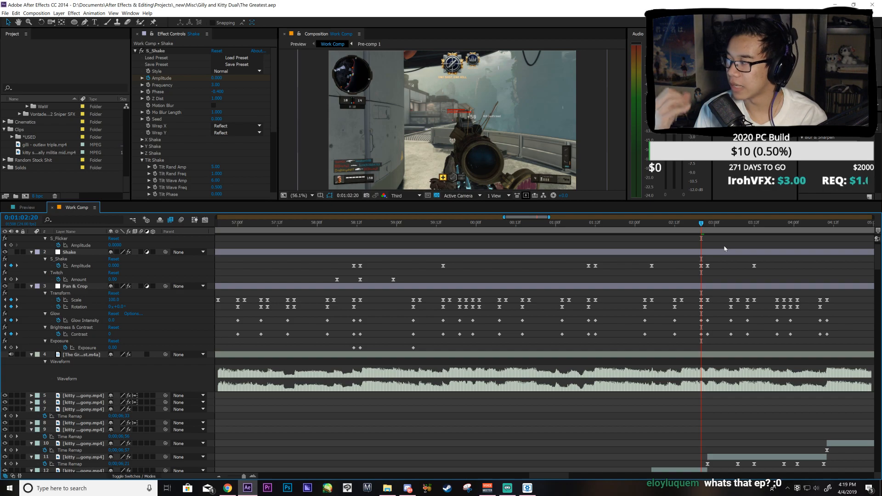
Step: Copy the three S_Shake Amplitude keyframes around 0:01:02:22 to 0:01:04:10, shift them two frames earlier, and move the last to about 0:01:05:01
click(708, 225)
drag(710, 232, 825, 288)
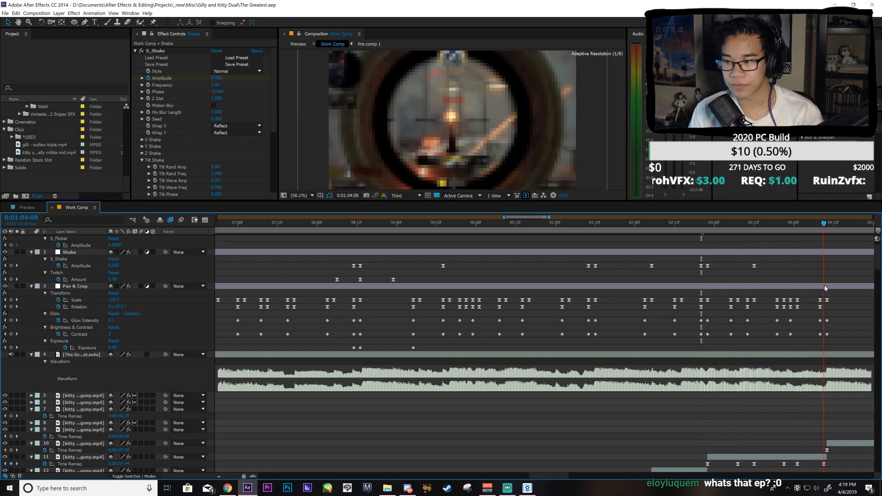
drag(526, 217, 548, 252)
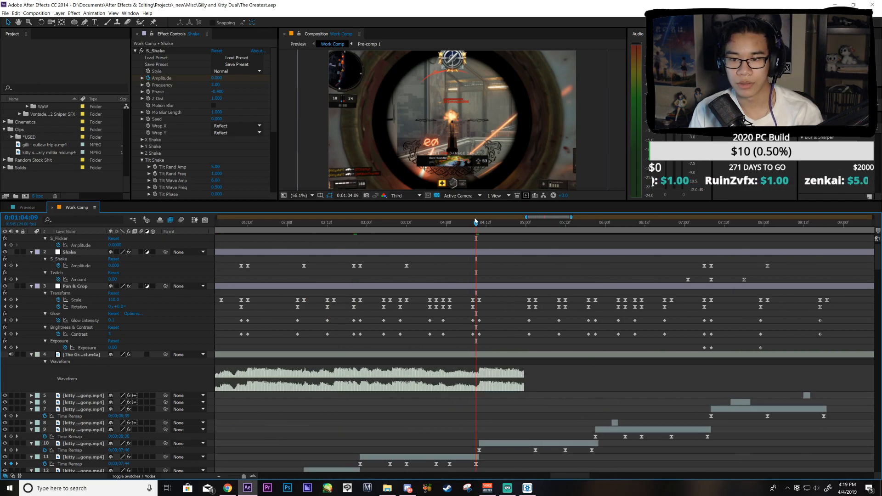
click(479, 223)
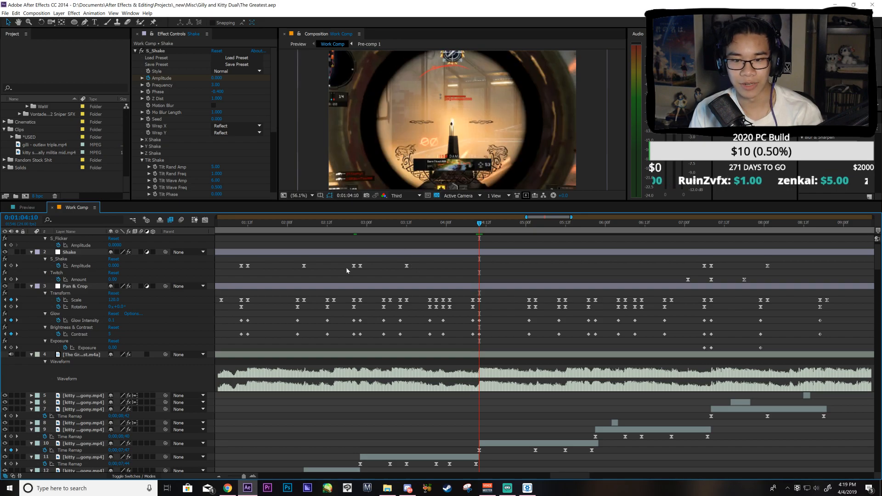
drag(416, 260, 347, 271)
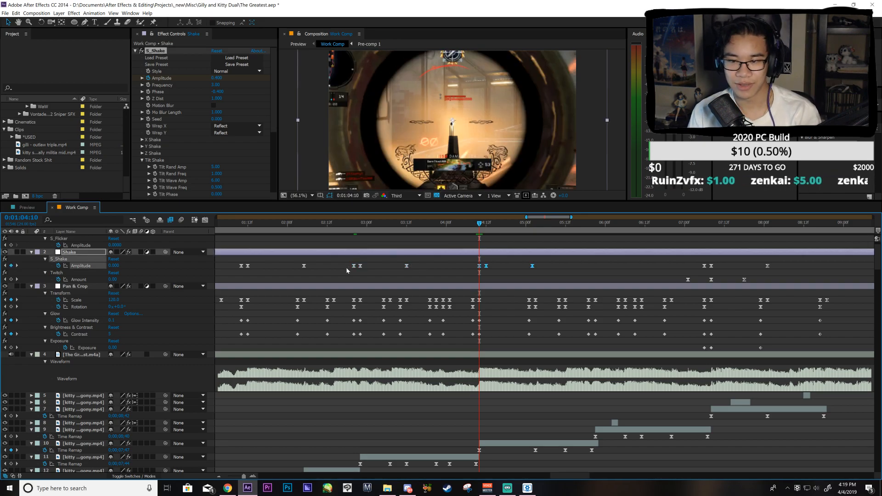
key(alt+Left)
key(alt+Left)
click(522, 271)
click(526, 267)
key(alt+Right)
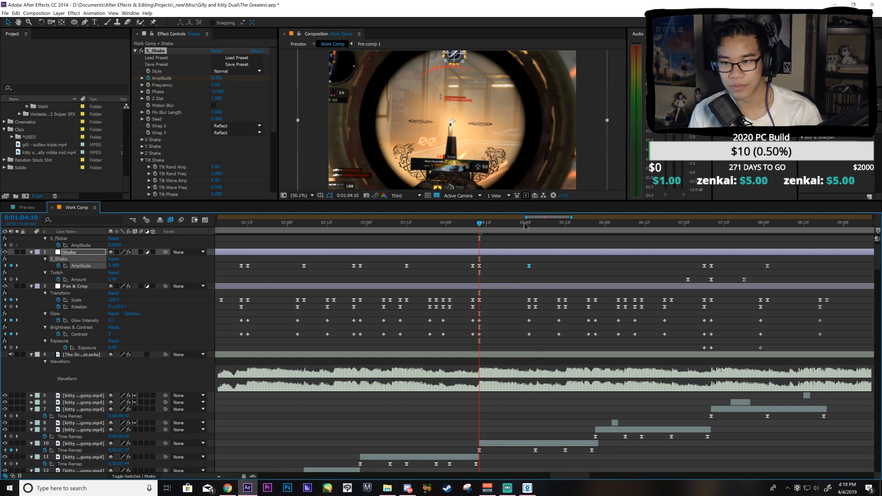
Step: Copy the three Twitch Amount keyframes around 0:01:07:08, center them on 0:01:04:10, and save the project
drag(684, 283, 756, 277)
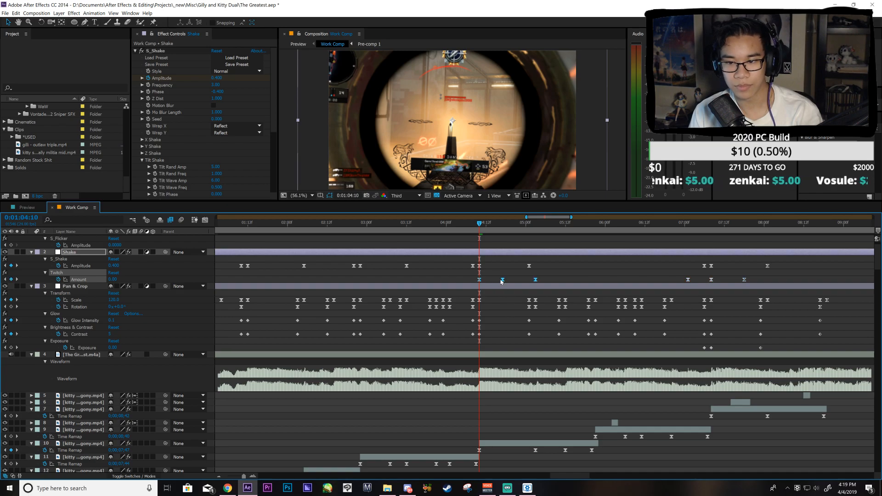
drag(477, 282, 480, 283)
click(471, 266)
key(ctrl+s)
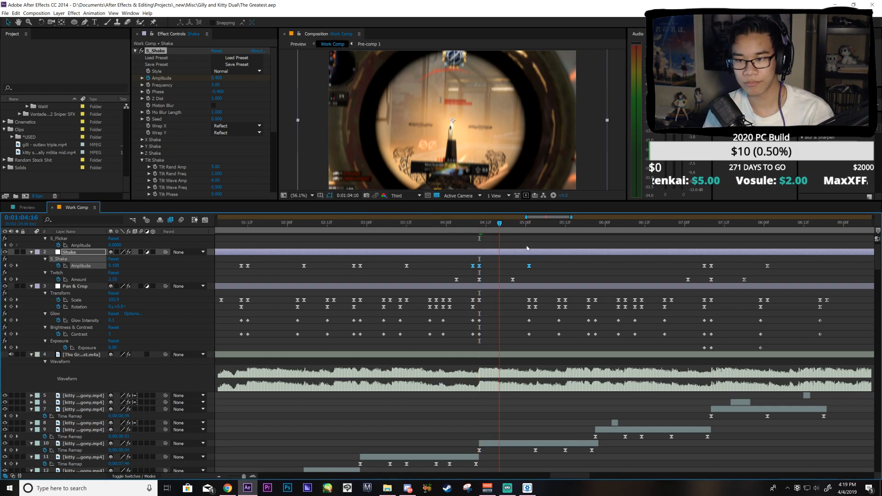
Step: Paste the S_Shake Amplitude keyframes at 0:01:05:19, move the last one to about 0:01:06:06, and save the project
key(space)
click(610, 255)
click(649, 259)
key(ctrl+z)
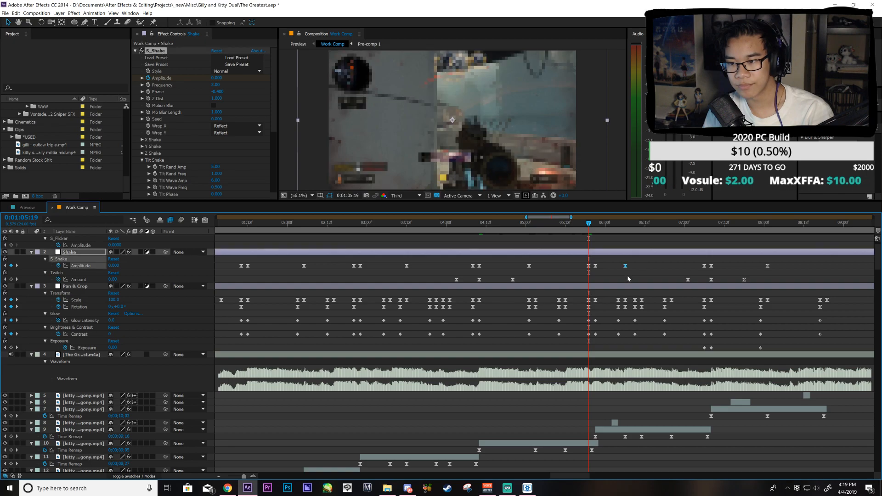
key(ctrl+s)
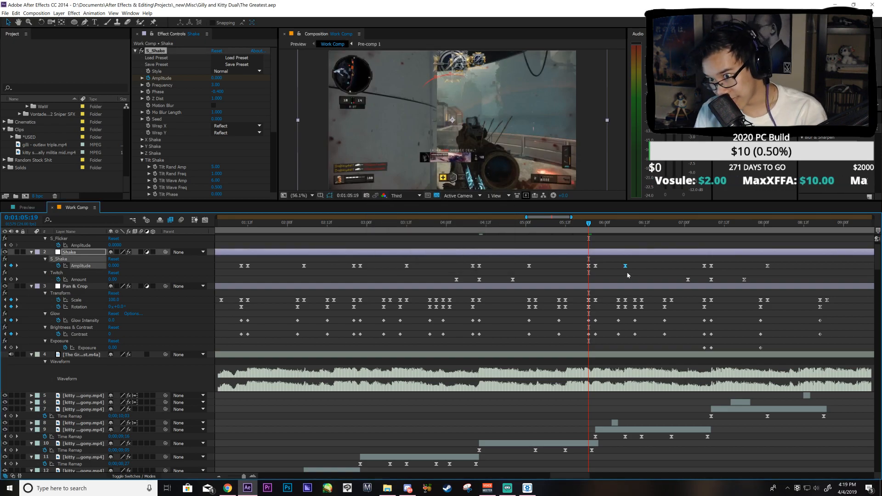
Step: Preview the section from 0:01:05:19 to about 0:01:08:01 to check the shake and twitch timing
key(space)
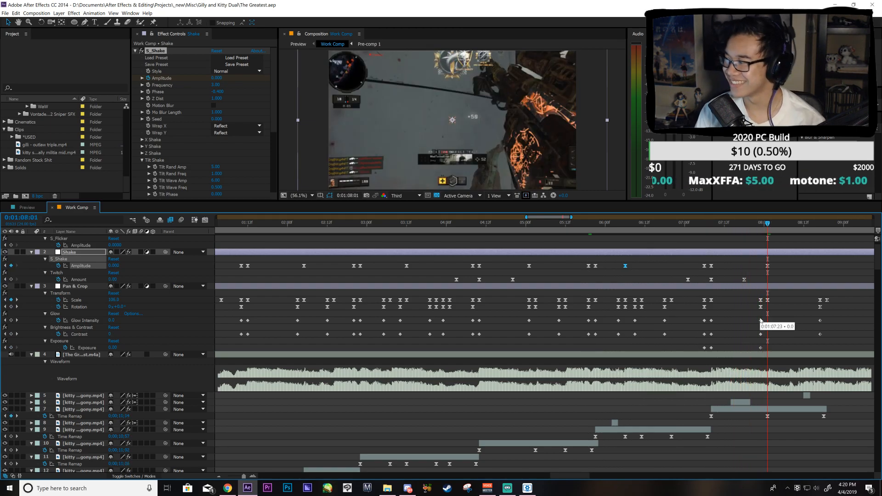
drag(565, 224, 741, 366)
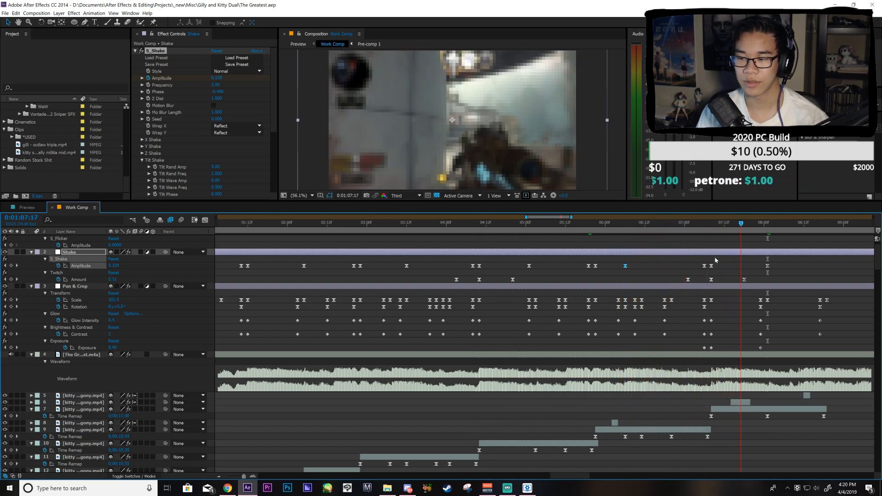
key(super)
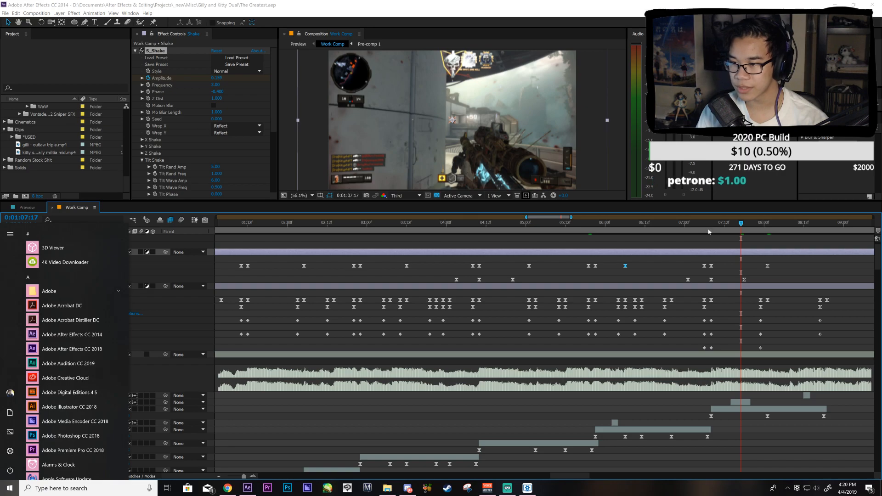
key(super)
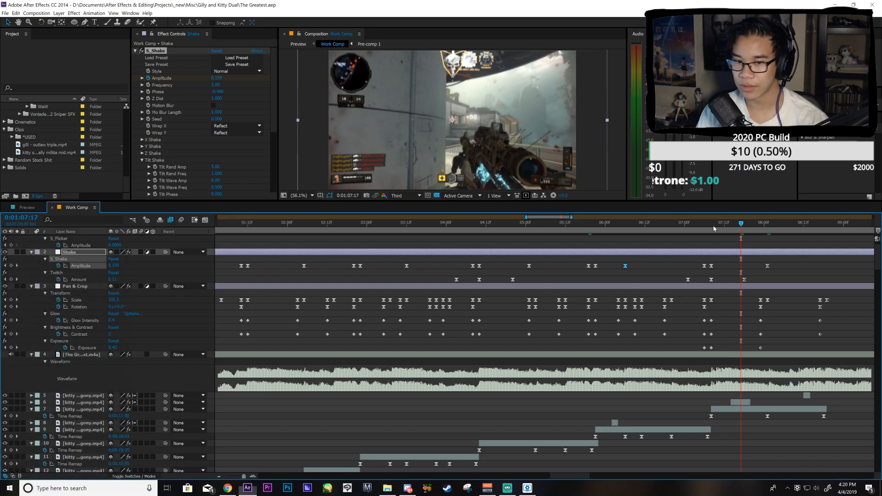
Step: Duplicate the rainbow 3 adjustment layer at 0:01:07:08, move the copy above the clip in layer 6, and reveal its keyframes
click(714, 229)
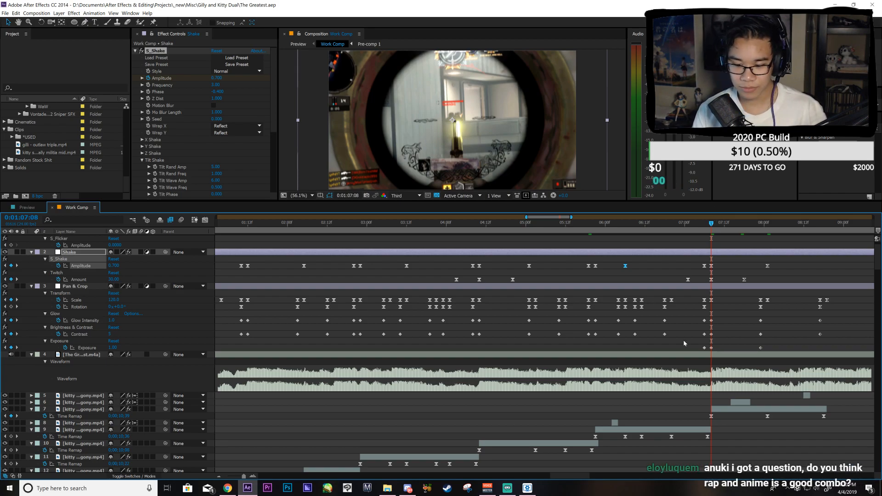
scroll(660, 342, down, 8)
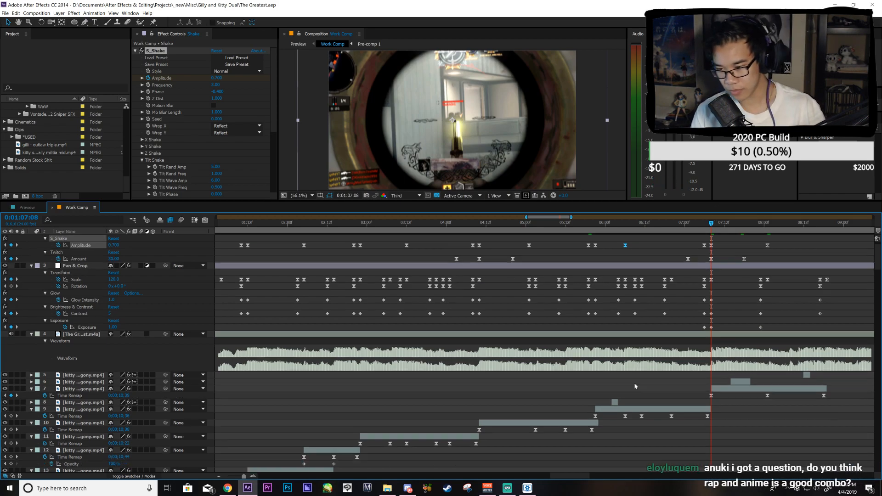
scroll(631, 354, down, 7)
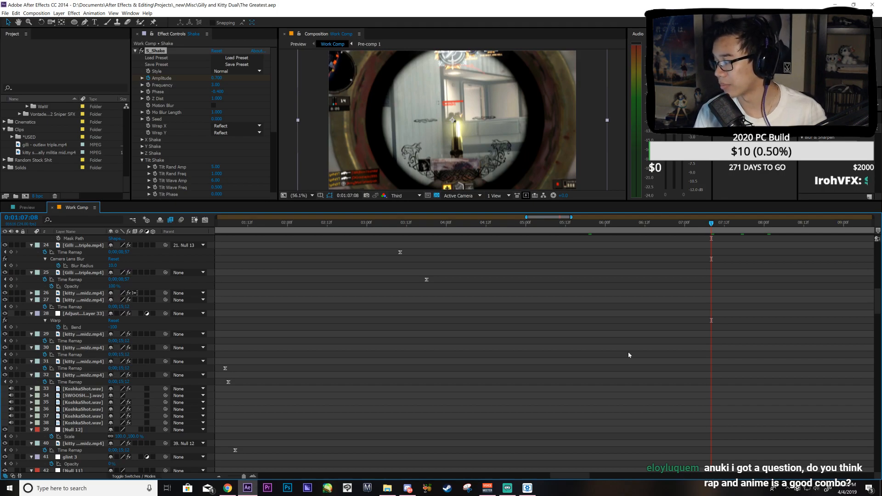
scroll(629, 355, down, 5)
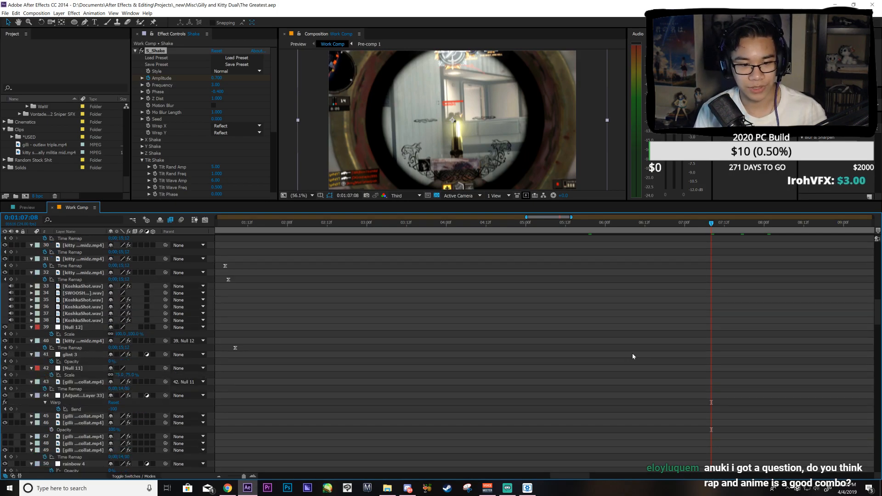
scroll(633, 357, down, 3)
scroll(597, 351, down, 2)
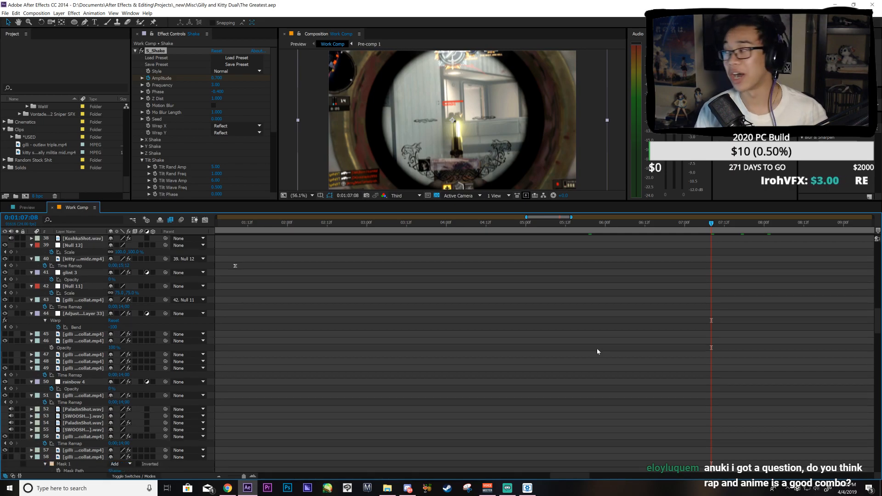
scroll(597, 350, down, 6)
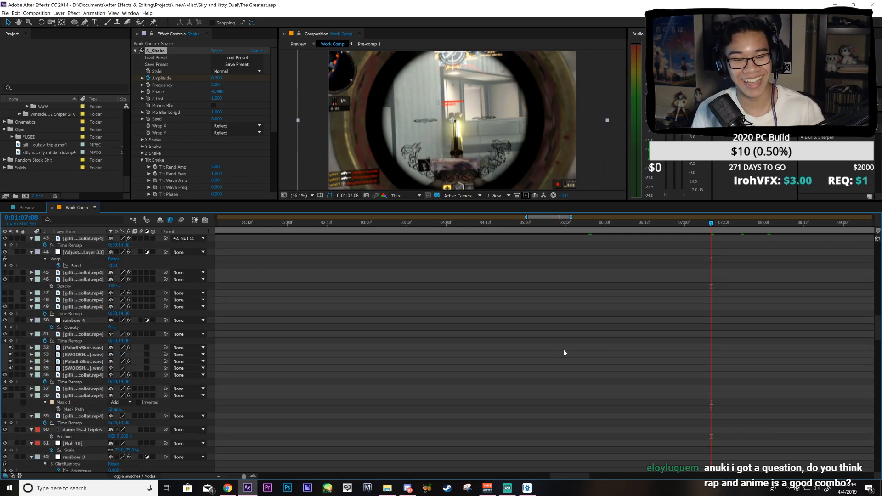
click(74, 437)
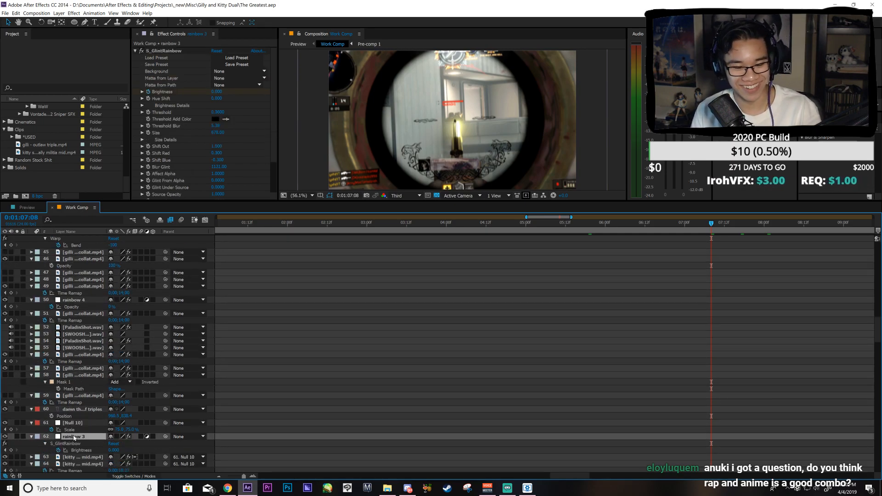
key(ctrl+d)
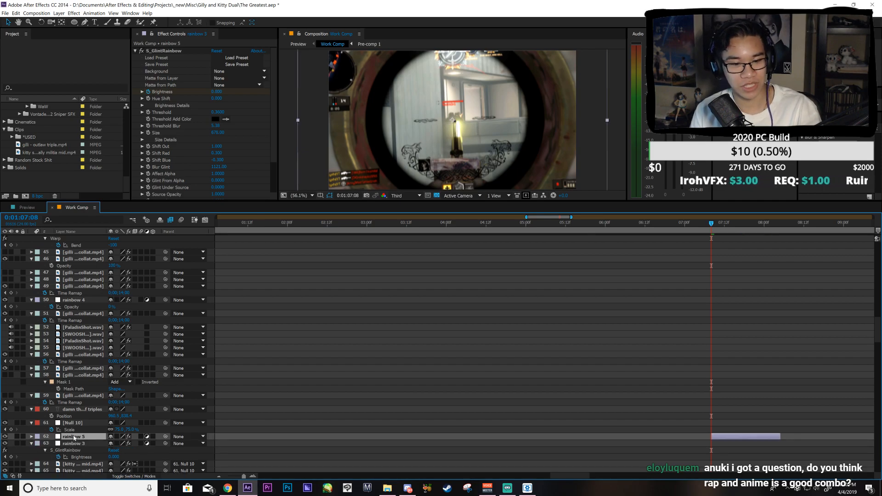
key(Delete)
scroll(879, 284, up, 15)
key(ctrl+v)
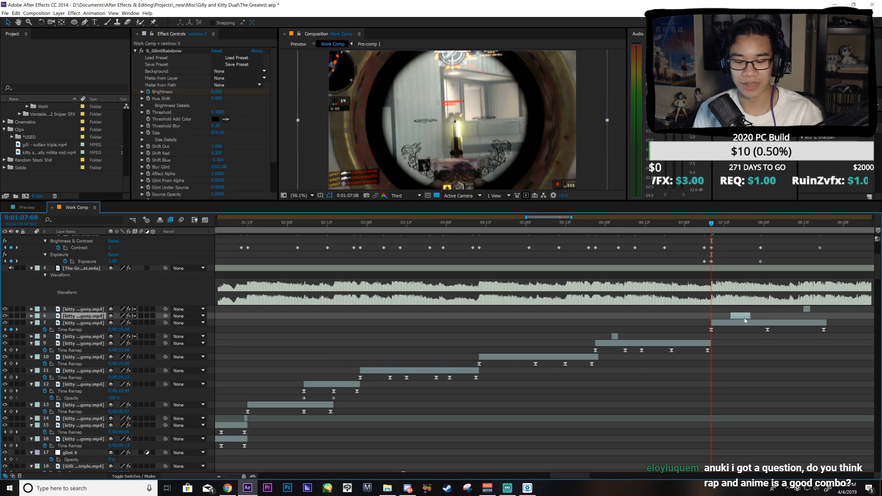
key(u)
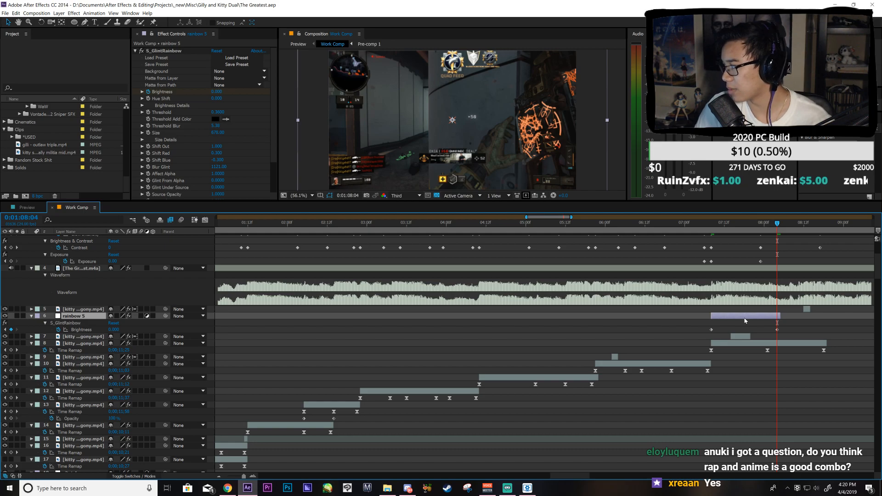
Step: Examine the rainbow glint flash at 0:01:07:08 against the Shake and Pan & Crop keyframes
click(713, 229)
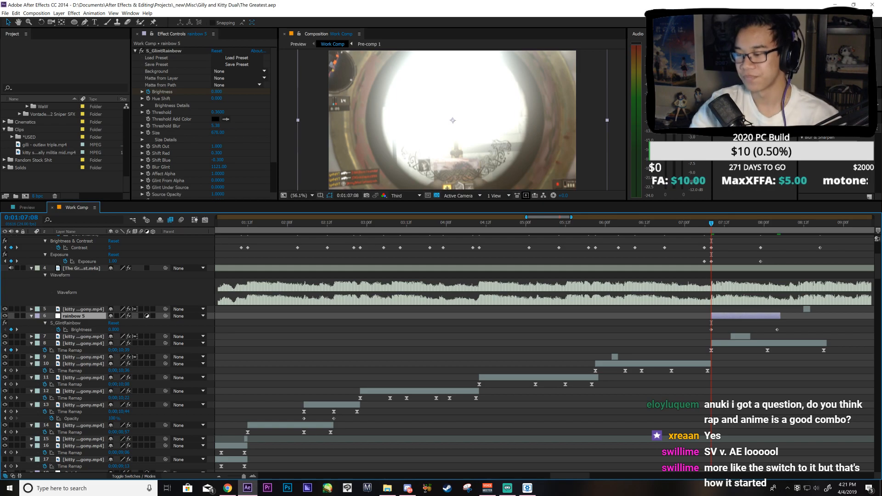
click(750, 354)
drag(711, 224, 715, 281)
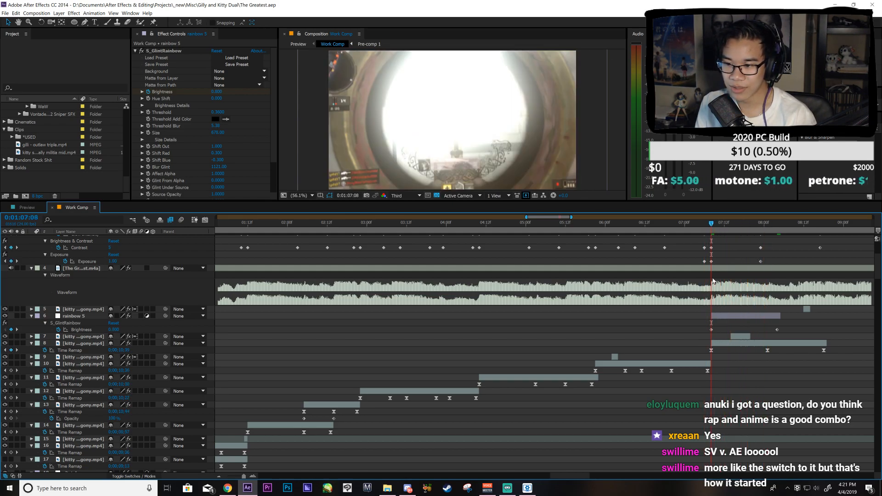
scroll(735, 243, up, 5)
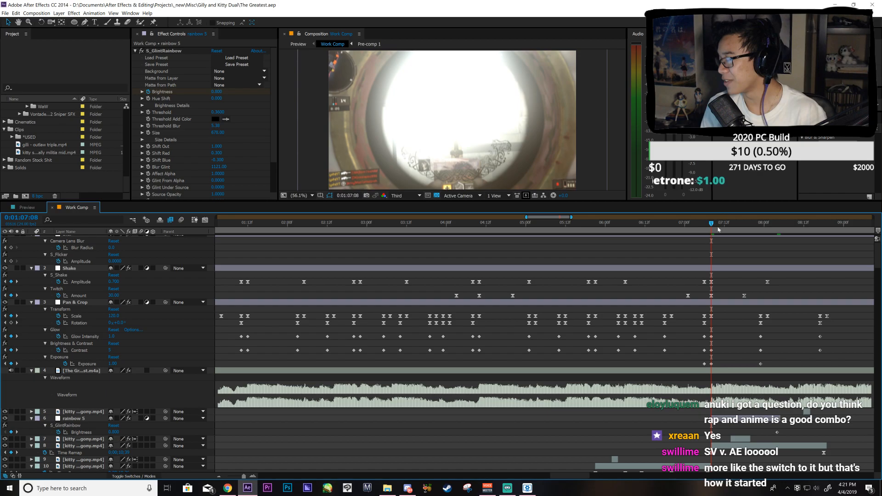
Step: Try copying the three Camera Lens Blur Radius keyframes around 0:00:58:13 to 0:00:59:16
scroll(545, 220, left, 5)
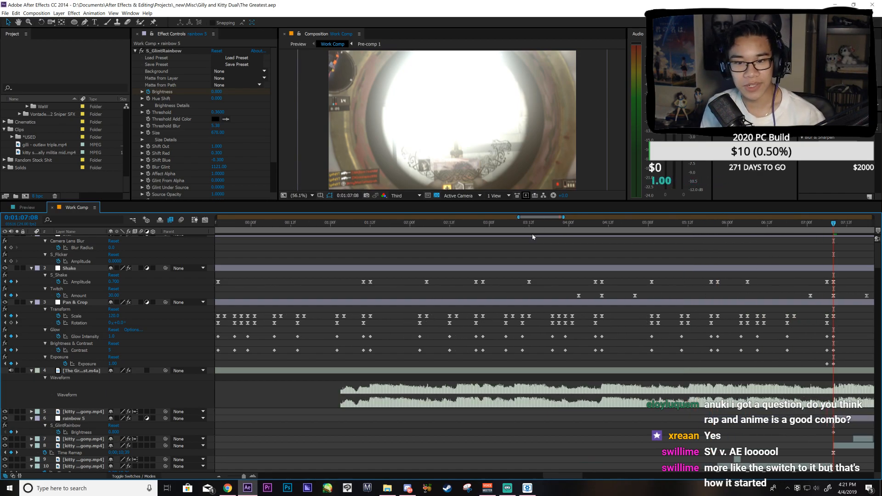
scroll(533, 237, left, 4)
drag(341, 247, 267, 250)
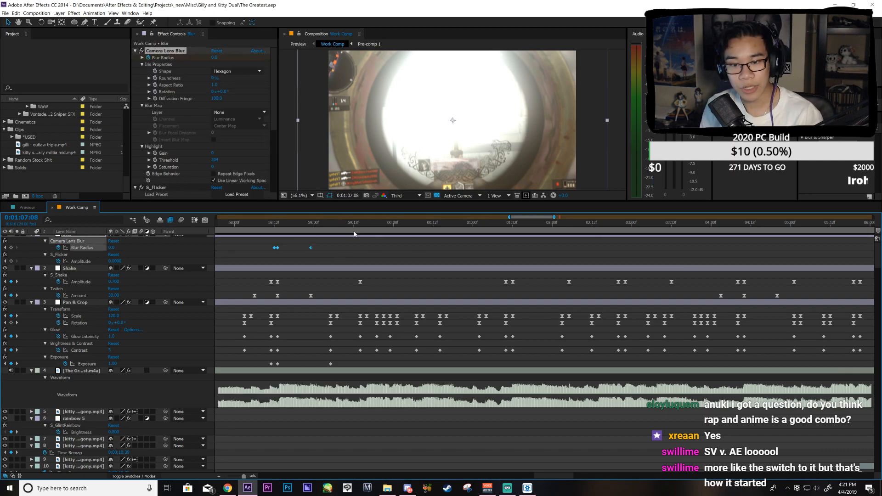
click(334, 235)
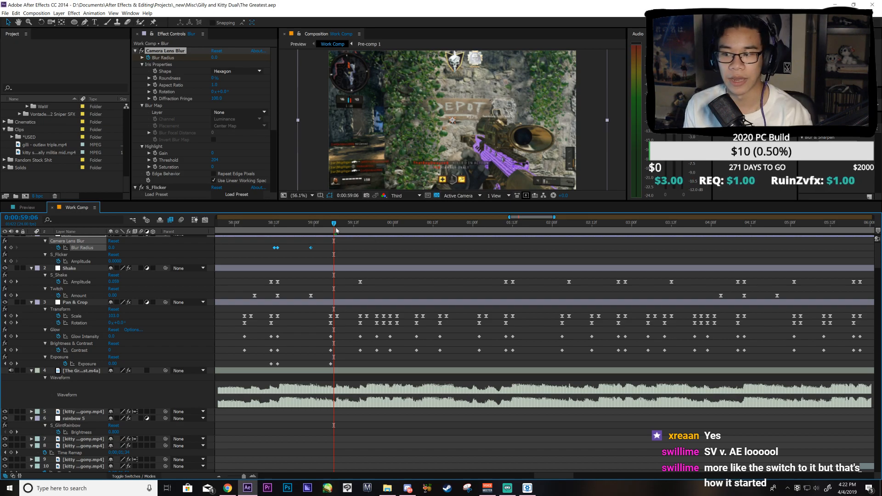
key(space)
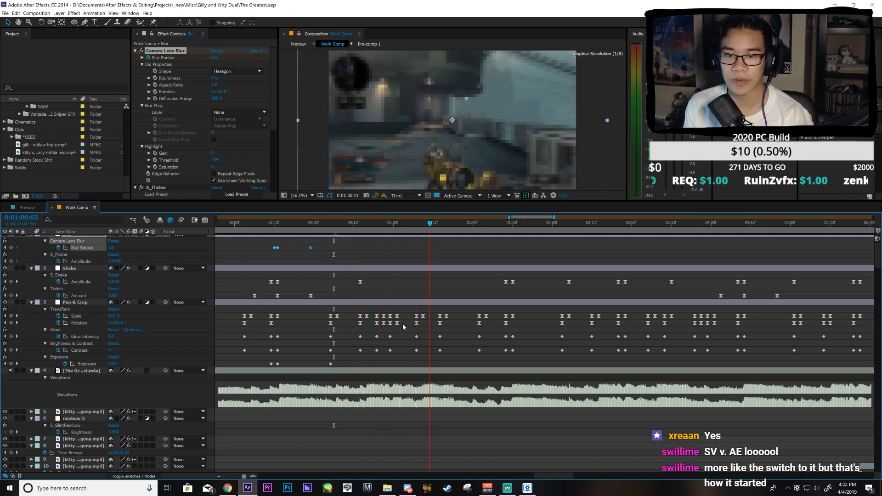
key(space)
key(ctrl+c)
key(ctrl+v)
key(alt+Left)
key(ctrl+z)
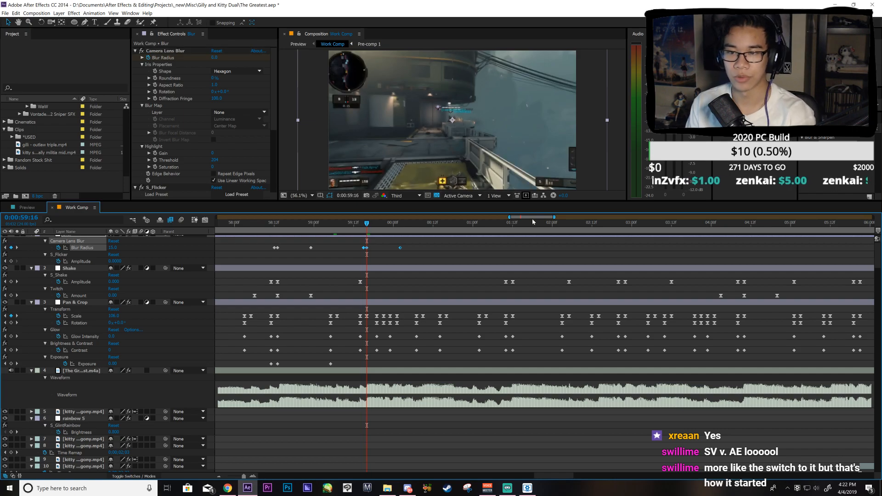
key(ctrl+z)
Step: Copy the three Blur Radius keyframes around 0:00:50:21, paste them with the middle one on 0:00:59:16, and save the project
drag(533, 220, 459, 223)
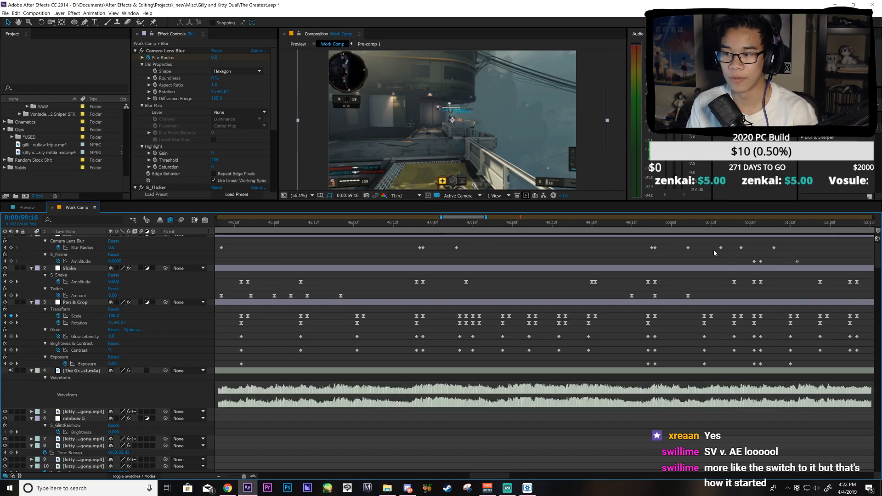
drag(713, 252, 780, 244)
drag(479, 219, 529, 223)
key(ctrl+v)
drag(672, 252, 656, 255)
key(ctrl+s)
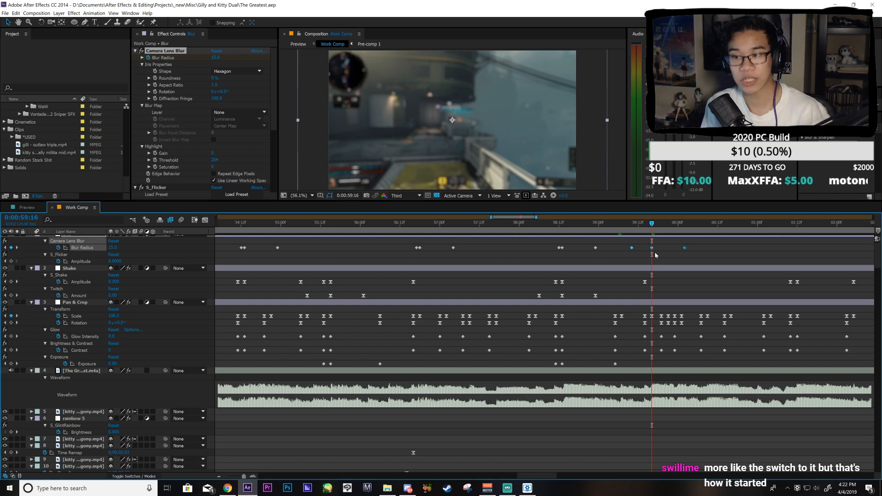
Step: Review the blur and the section that follows, from 0:00:59:16 to about 0:01:01:04
drag(651, 225, 780, 313)
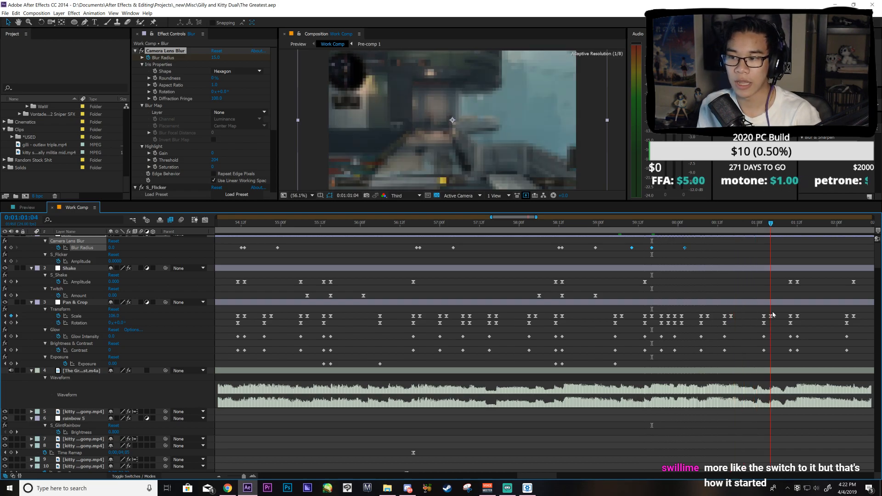
drag(521, 217, 527, 222)
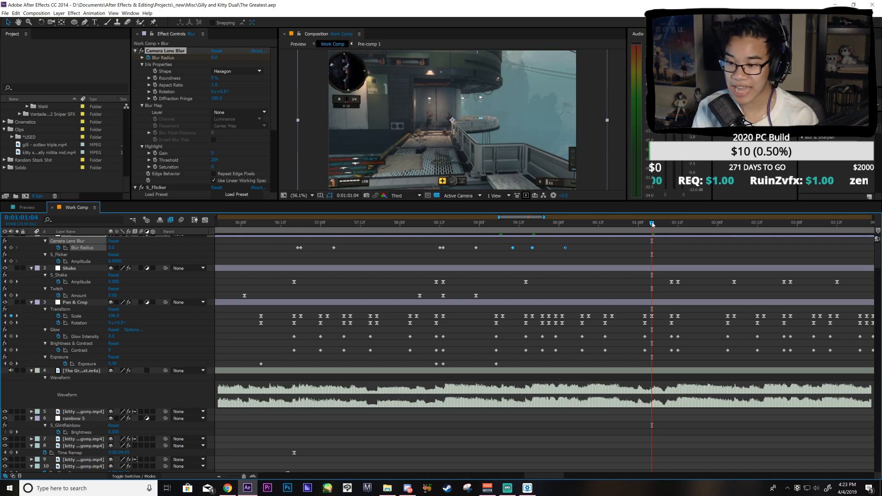
click(844, 488)
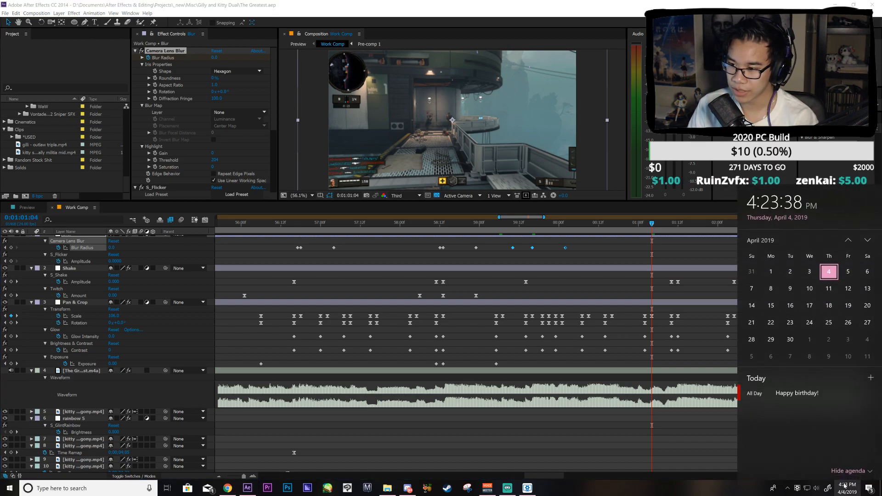
click(844, 488)
click(845, 488)
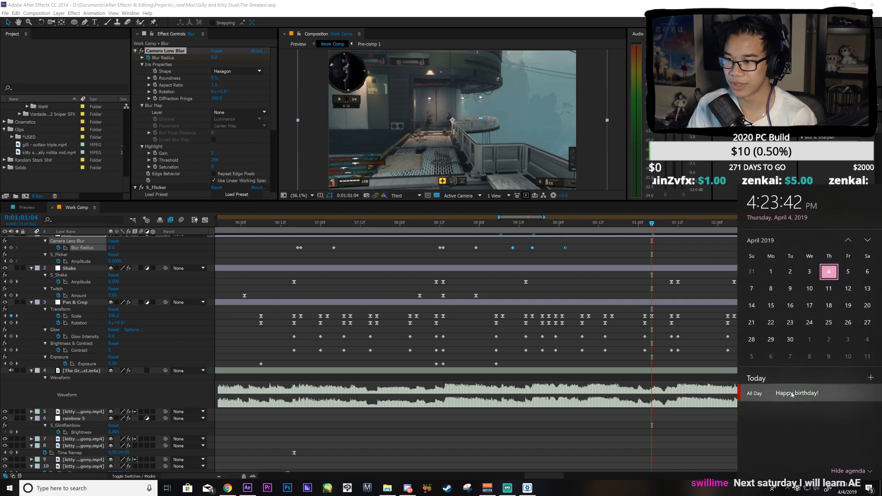
click(614, 417)
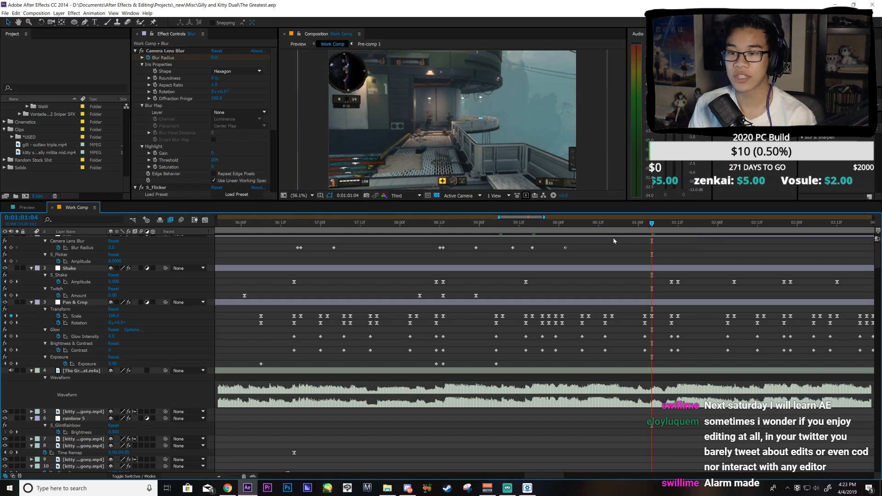
Step: Examine the gunshot at 0:01:01:12 and the frames after it against the Shake and Twitch keyframes
click(671, 223)
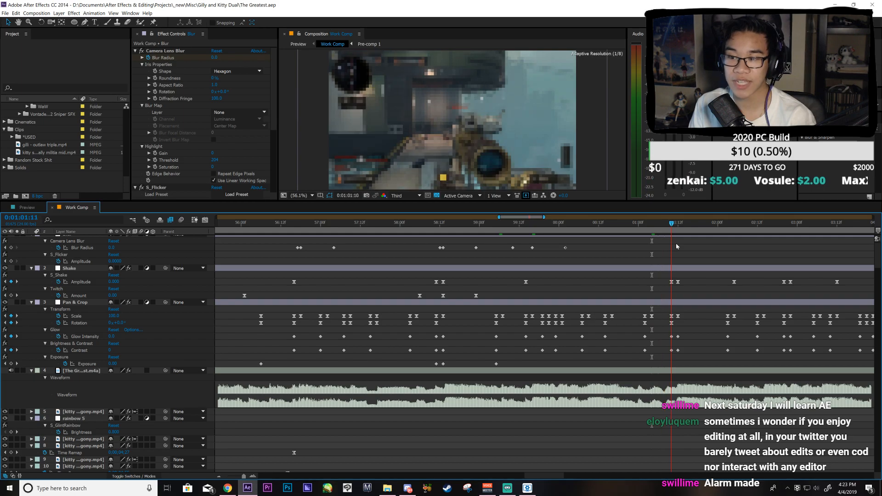
key(Page_Down)
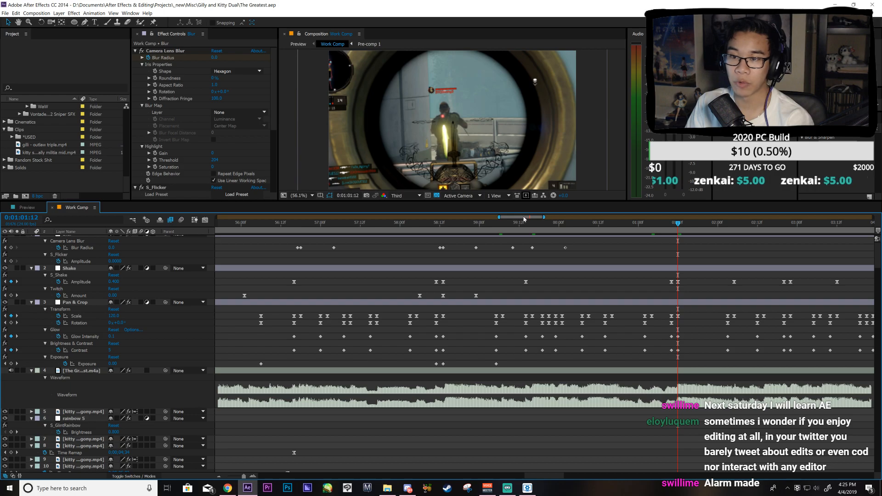
drag(528, 217, 518, 218)
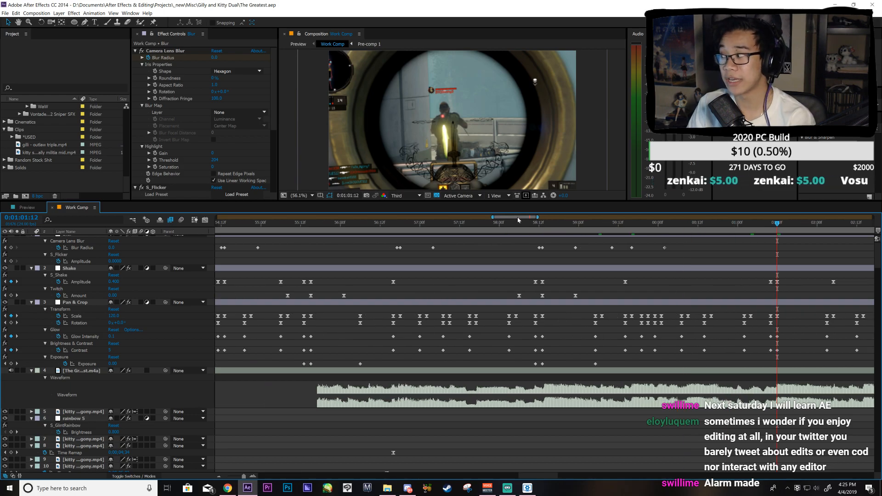
drag(517, 217, 527, 217)
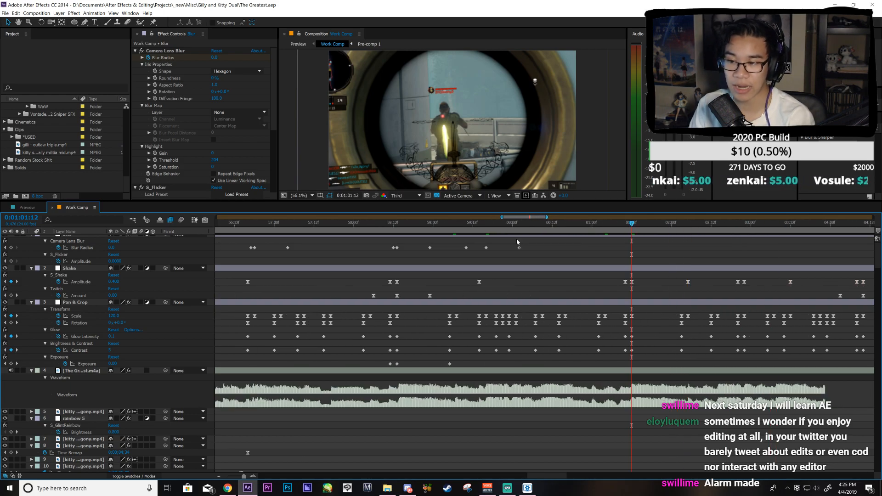
drag(363, 301, 449, 294)
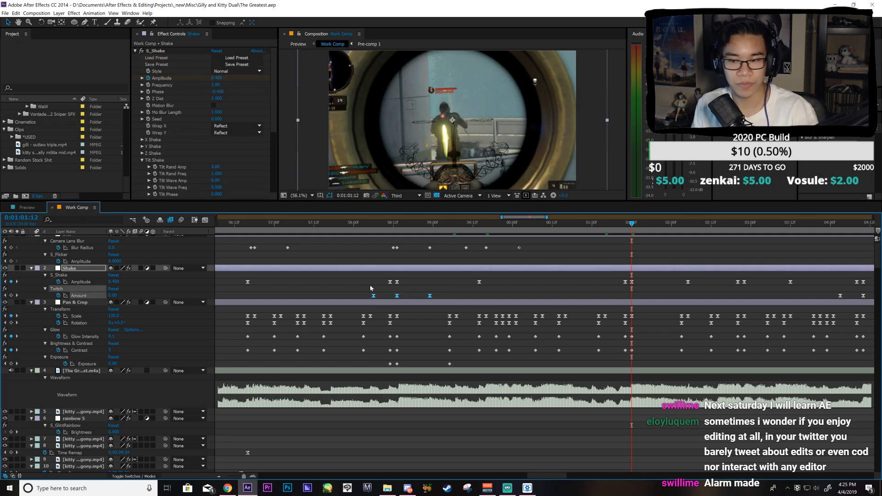
click(605, 231)
drag(604, 248, 649, 292)
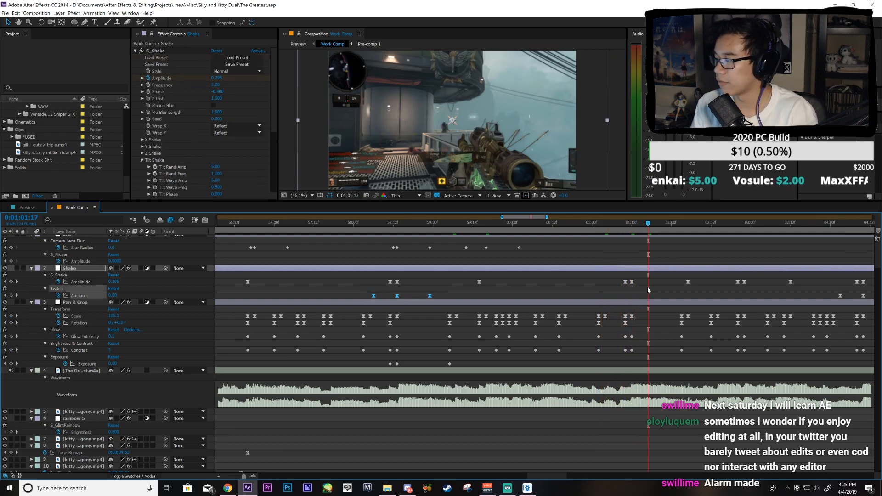
click(631, 225)
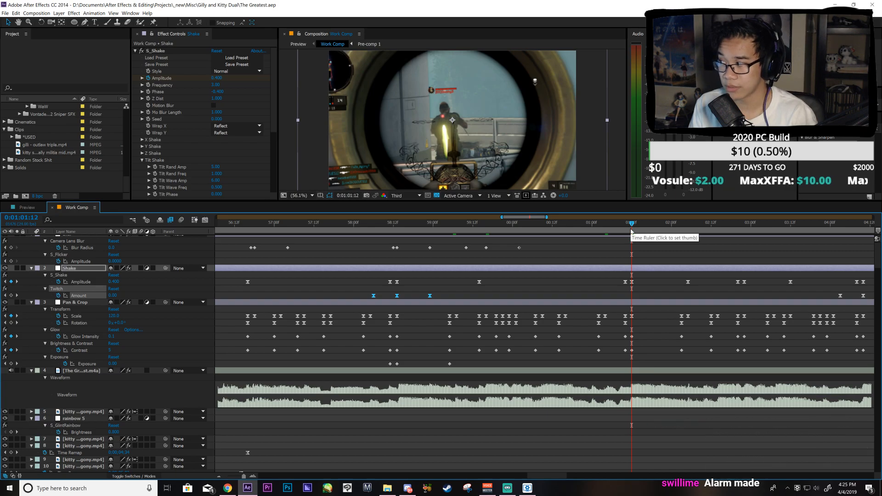
Step: Review the section from the blur at 0:00:59:16 past the gunshot at 0:01:01:12, including a glance at the Preview composition
click(490, 225)
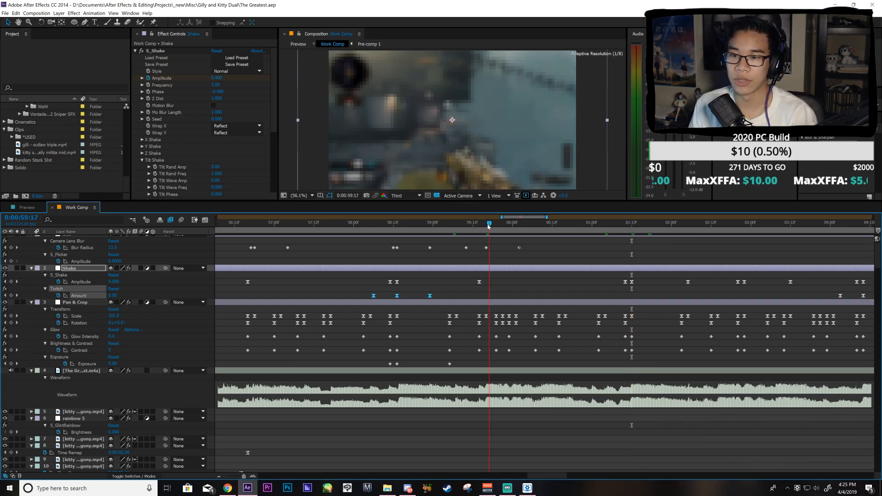
click(487, 225)
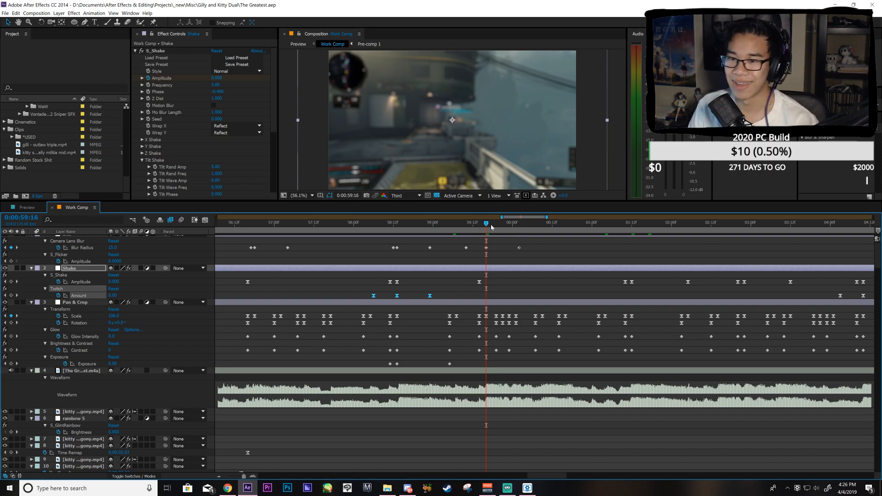
key(space)
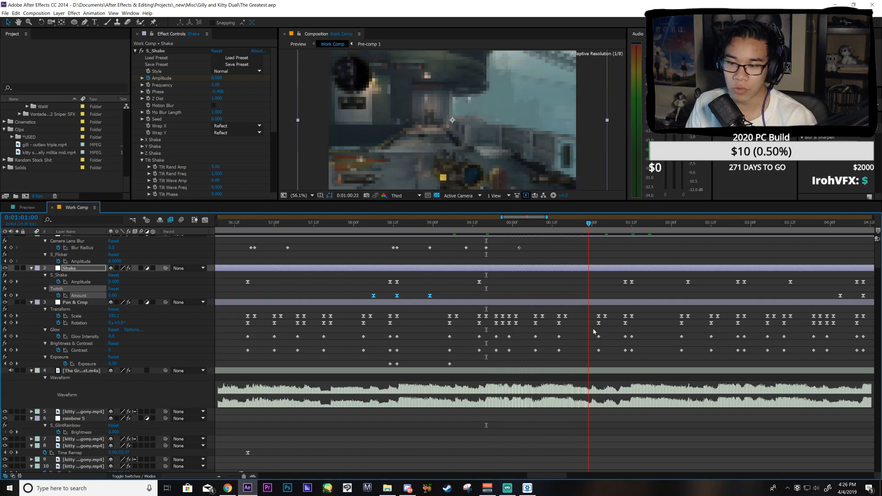
click(46, 207)
click(46, 207)
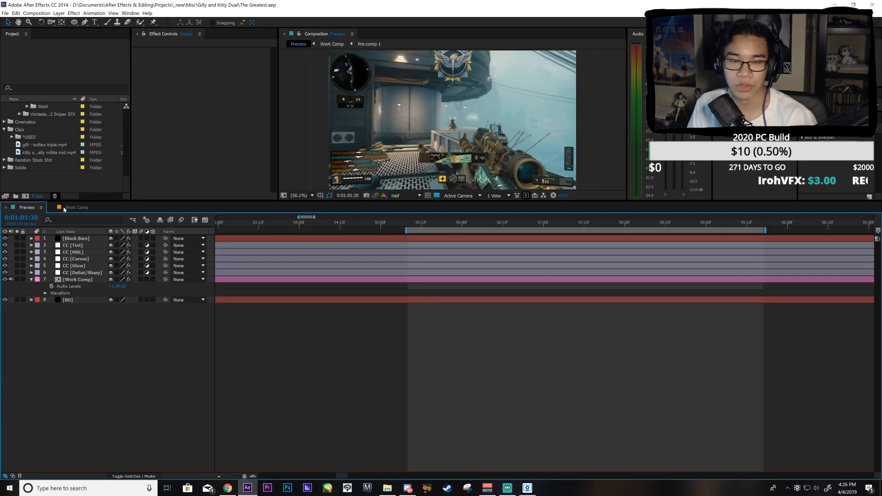
click(66, 208)
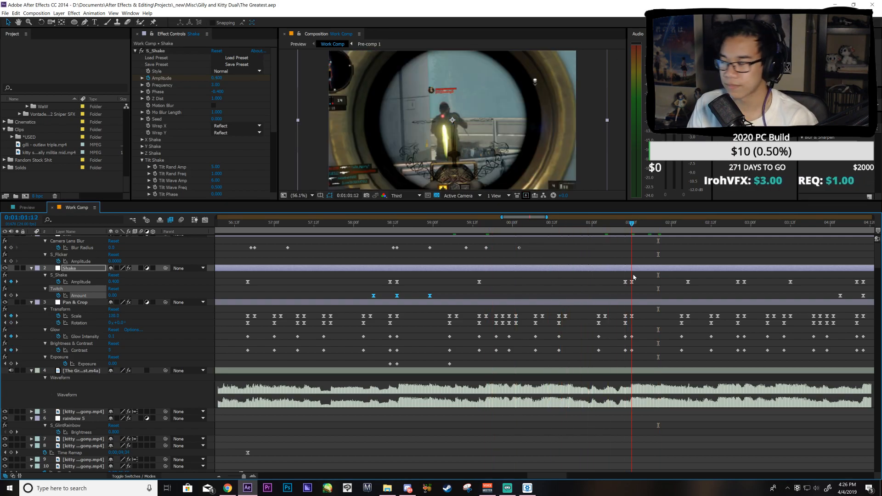
Step: Delete the hidden duplicate kitty clip in layer 17, which spans about 0:00:59:16 to 0:01:01:12
scroll(644, 290, down, 6)
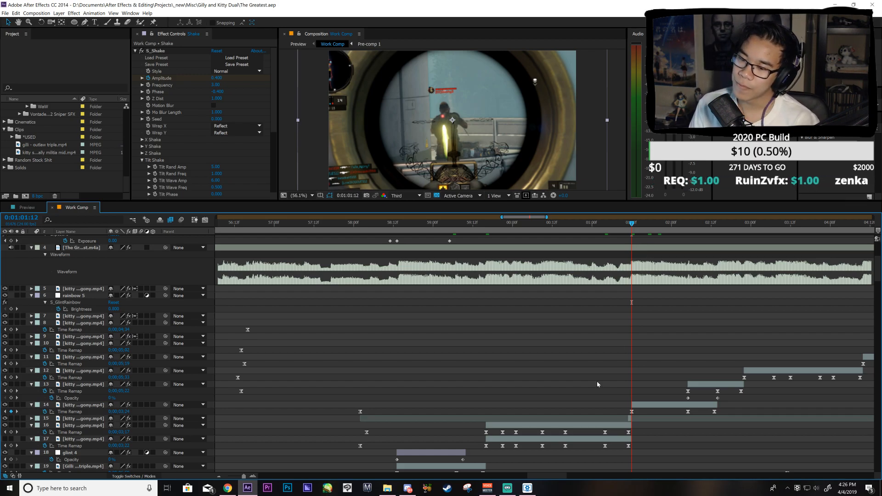
click(586, 441)
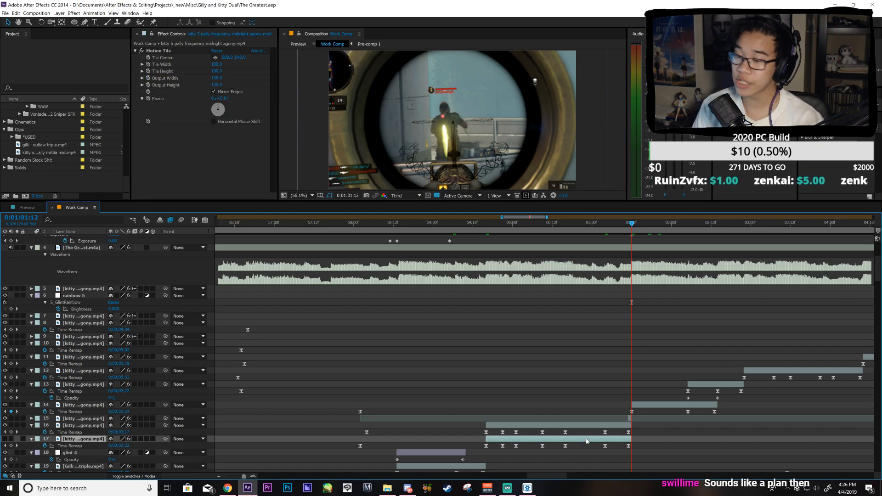
key(Delete)
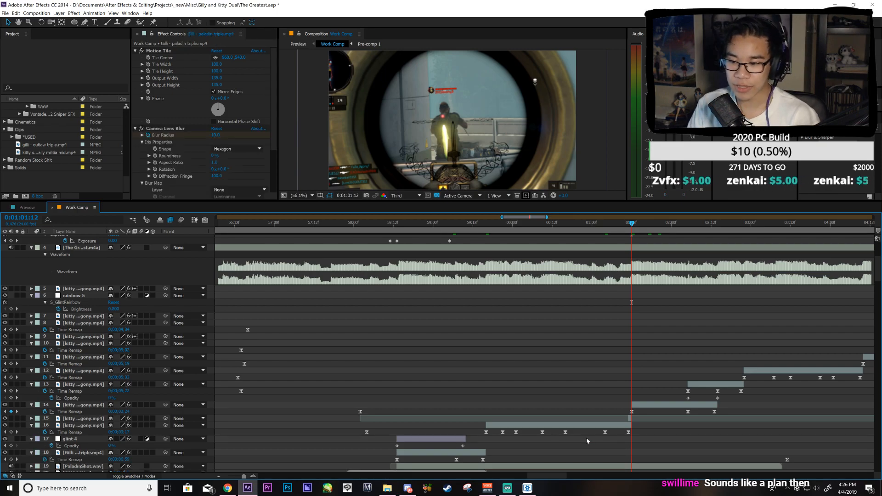
Step: Inspect the PaladinShot.wav and SWOOSH [BASS].wav sound layers around the gunshot near 0:00:58:16
scroll(547, 346, down, 5)
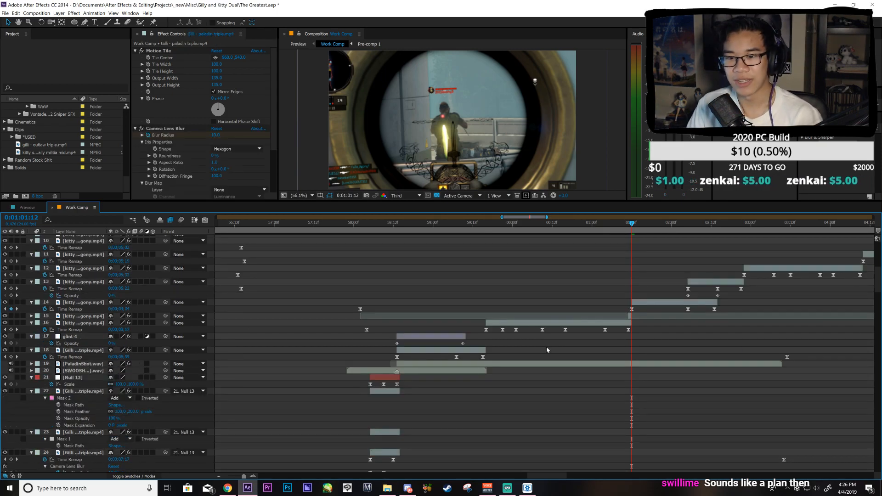
click(418, 365)
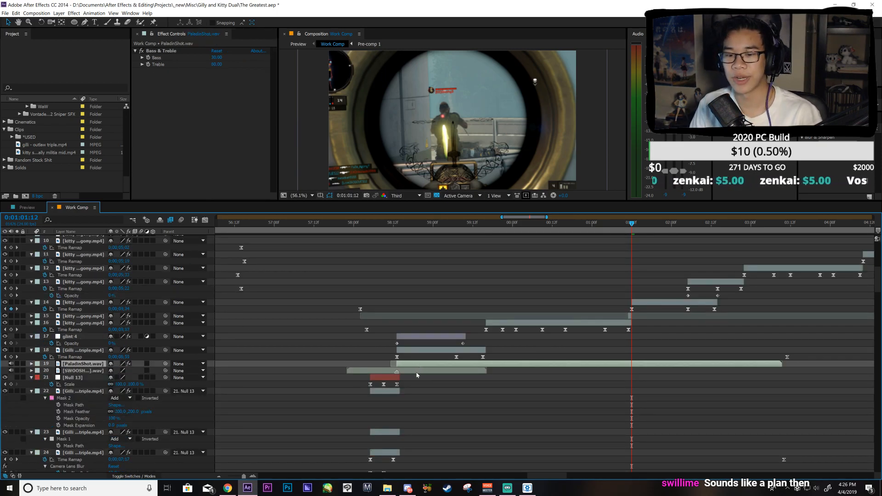
shift+click(418, 370)
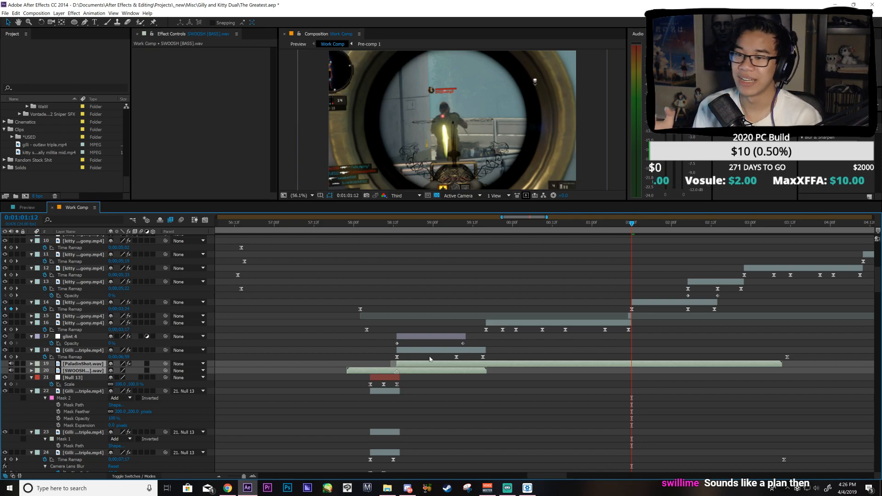
click(430, 359)
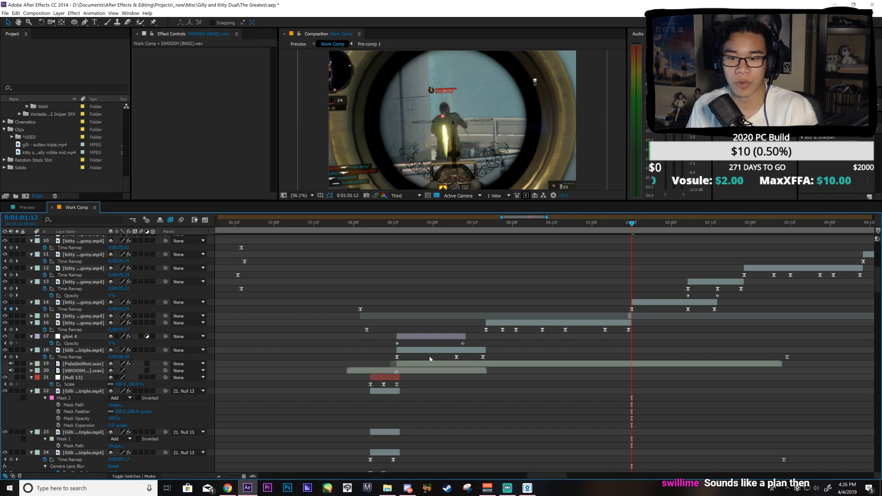
click(455, 372)
click(466, 365)
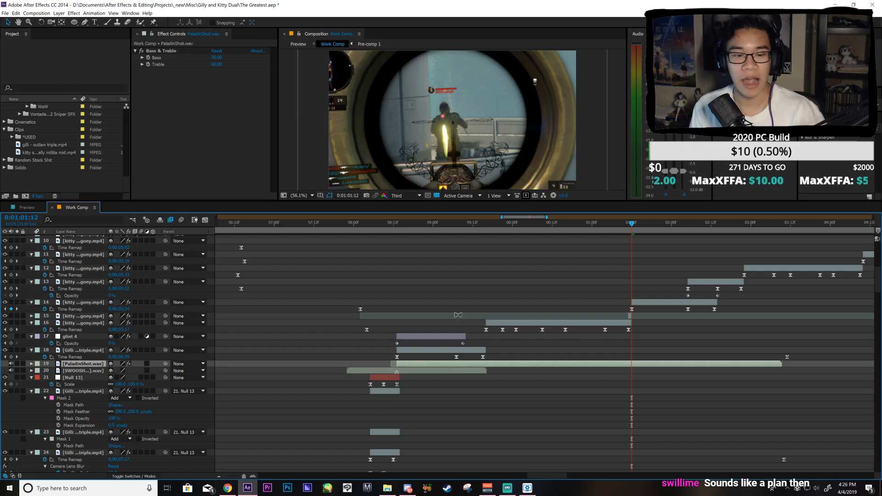
scroll(453, 314, down, 5)
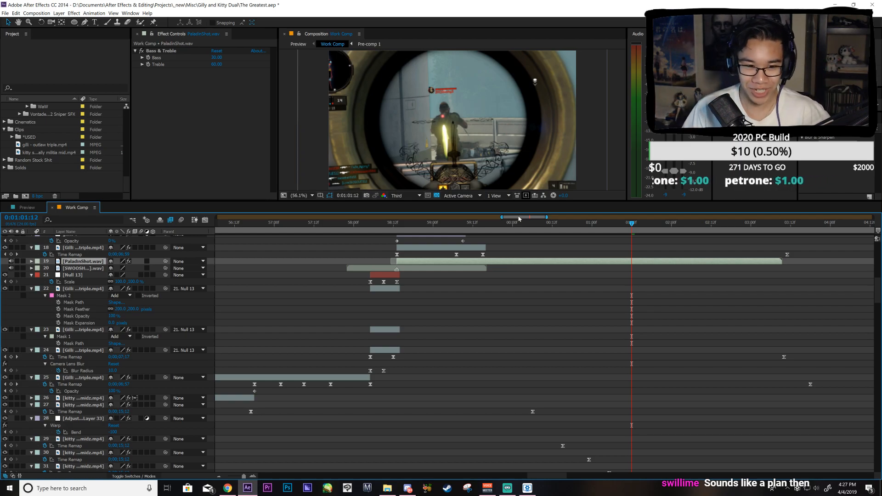
scroll(598, 276, up, 1)
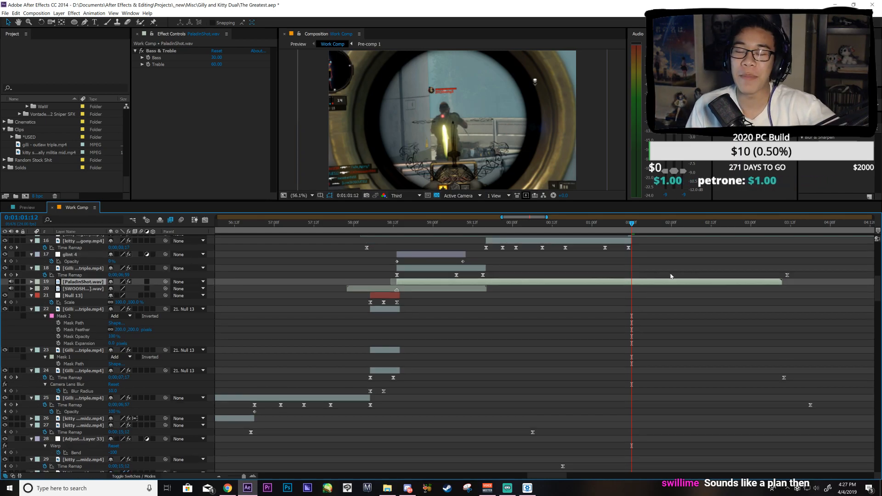
scroll(630, 293, up, 3)
click(629, 295)
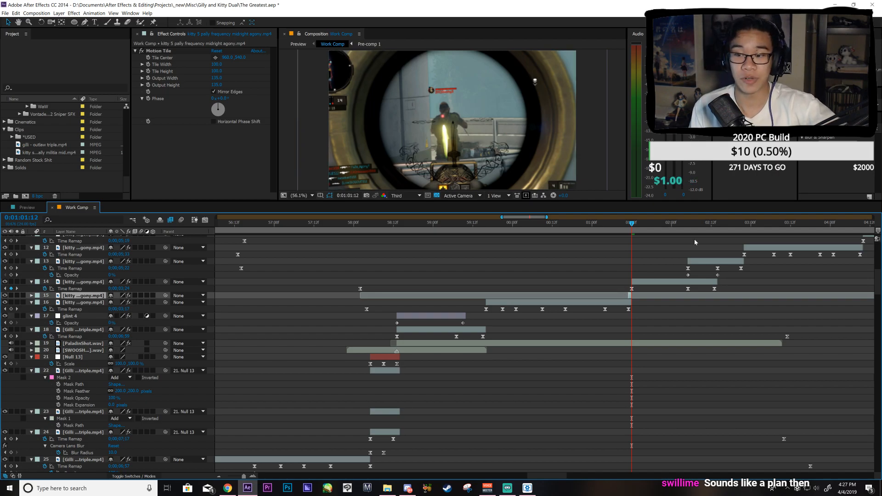
click(627, 293)
click(627, 293)
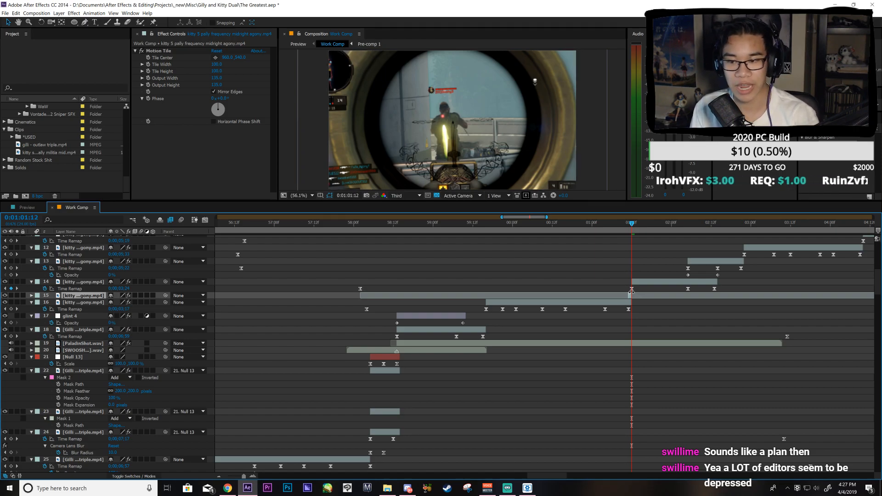
click(625, 261)
click(629, 295)
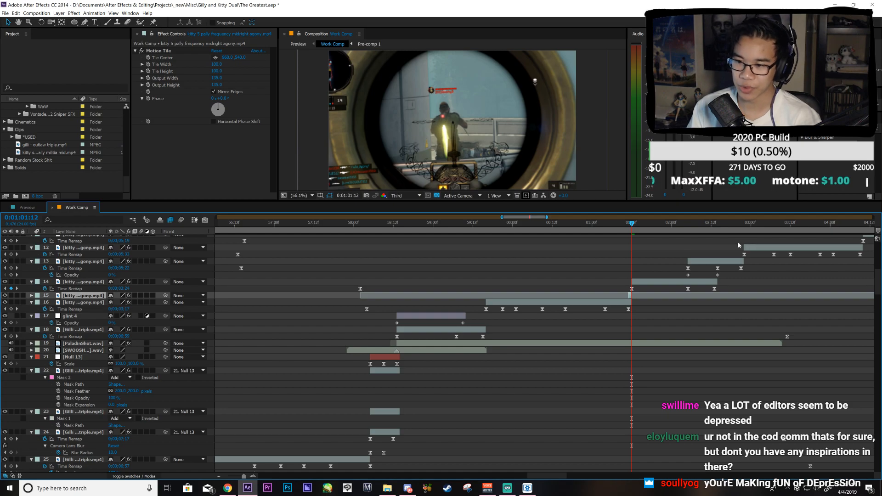
click(645, 283)
click(634, 293)
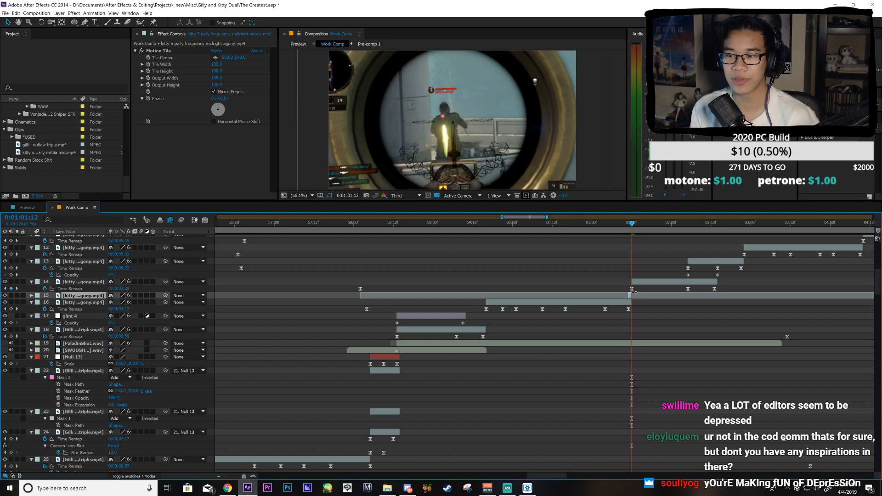
click(647, 269)
click(631, 294)
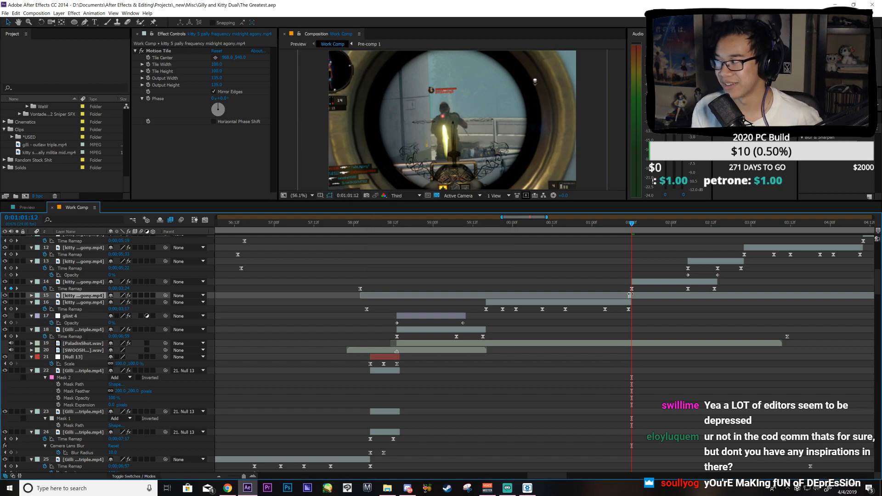
click(632, 302)
click(631, 296)
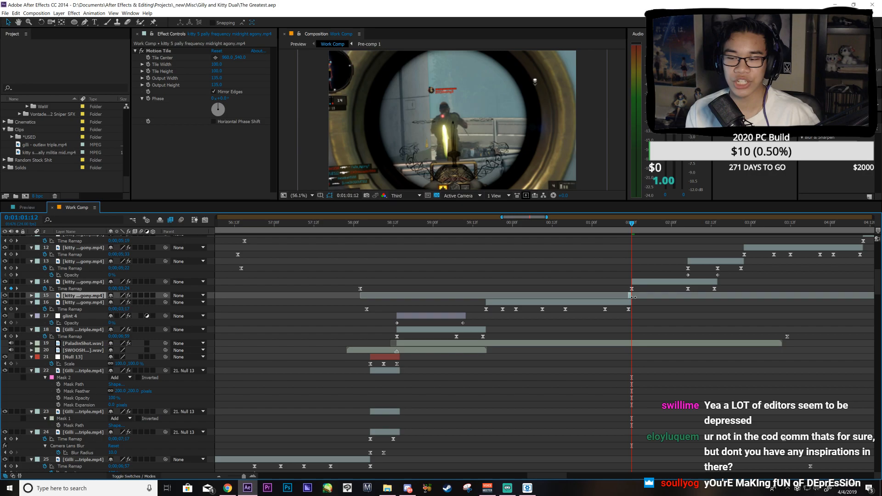
click(629, 271)
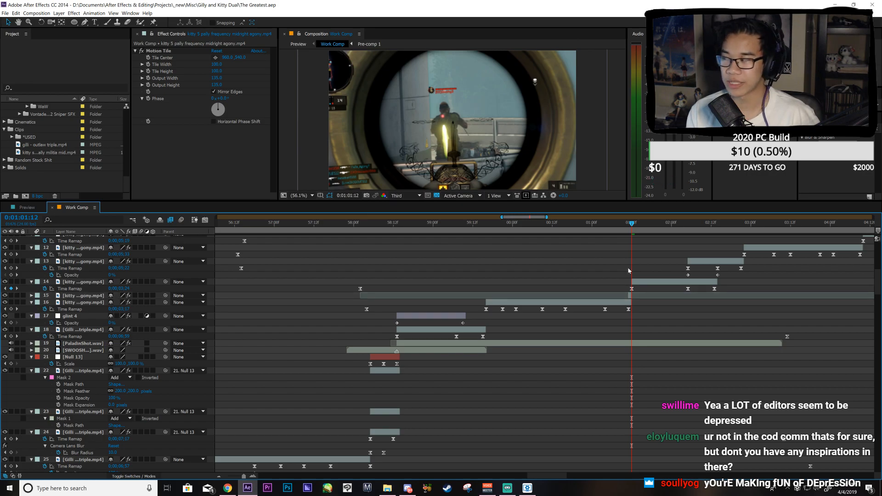
Step: Review the clips between the gunshot at 0:01:01:12 and 0:01:02:14 in the Work Comp
drag(526, 221, 530, 219)
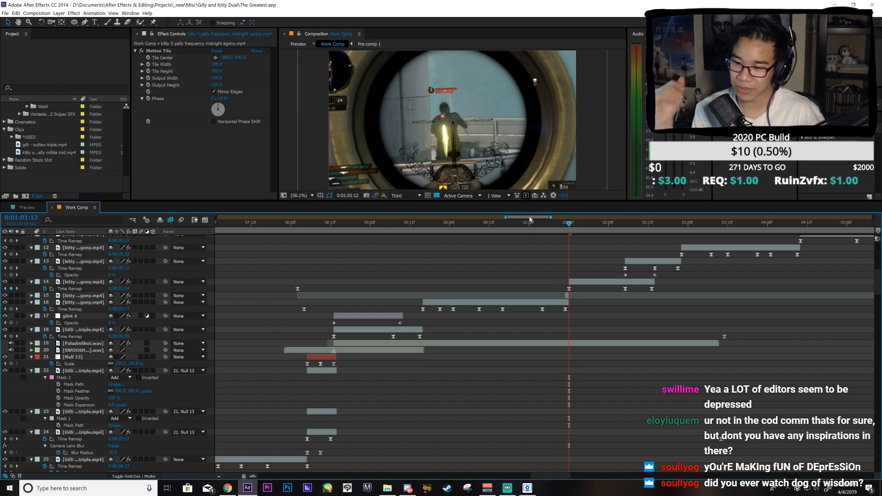
drag(582, 234, 658, 284)
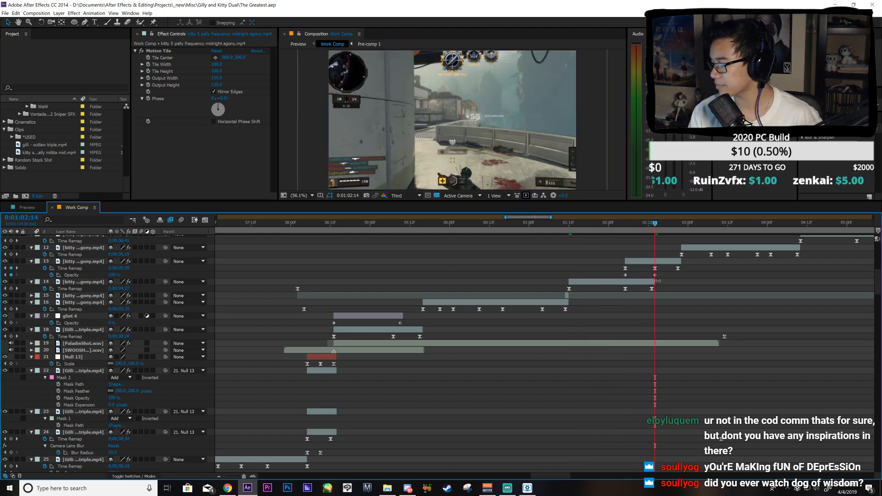
click(570, 230)
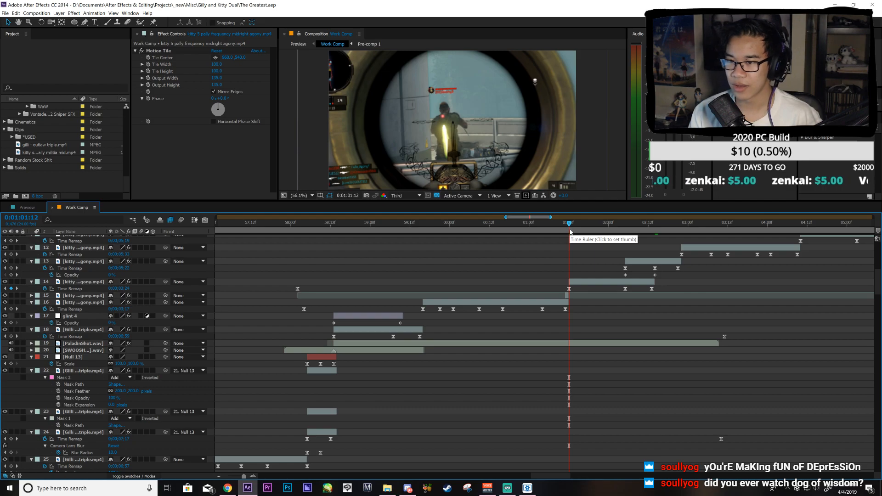
Step: Copy the three Blur Radius keyframes near 0:00:58:12 to the shots at 0:01:01:12 and 0:01:02:22
drag(555, 227, 543, 227)
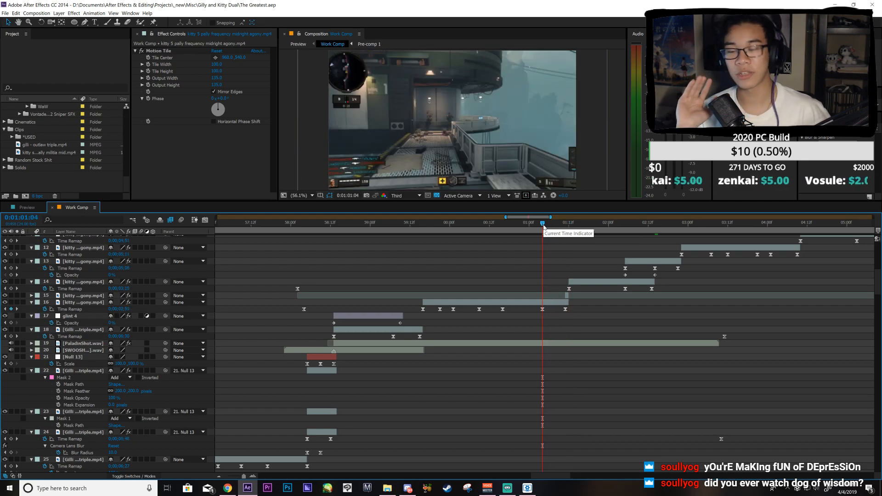
drag(544, 226, 570, 227)
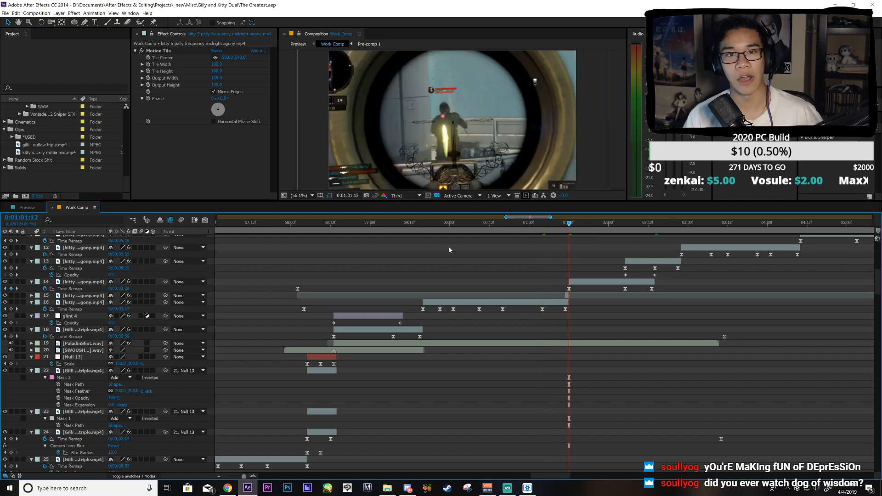
click(27, 208)
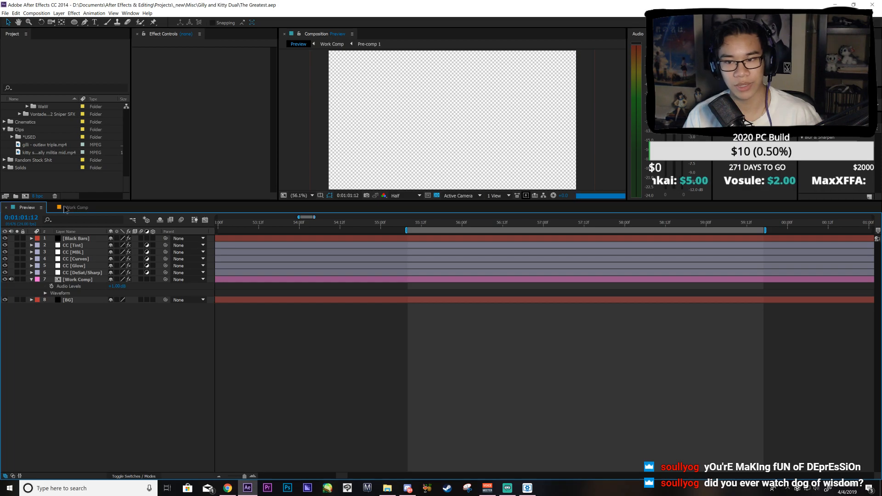
click(67, 208)
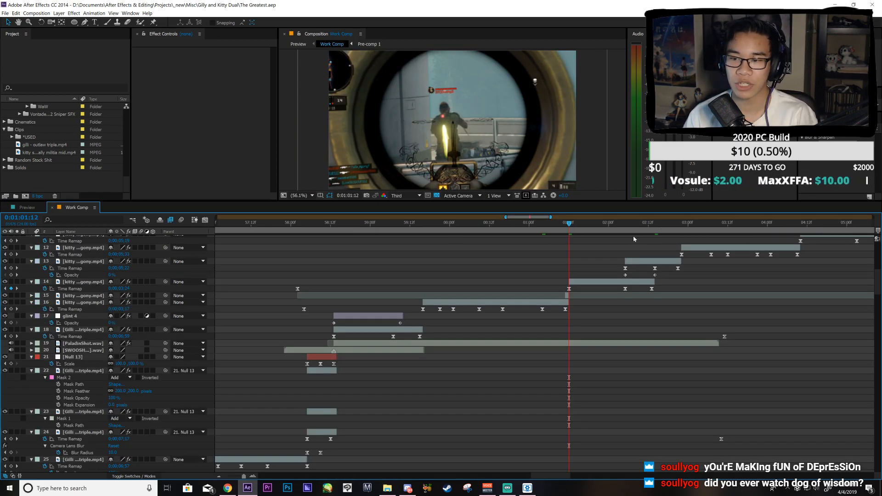
scroll(619, 234, up, 10)
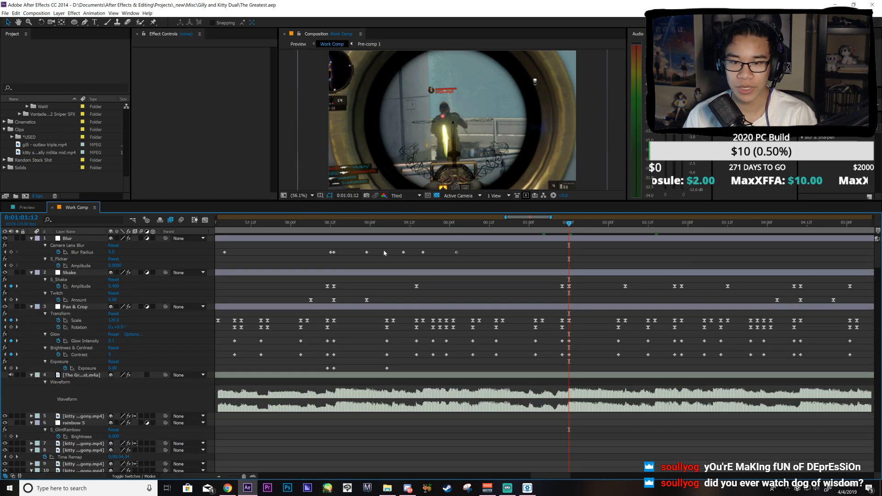
drag(314, 258, 384, 250)
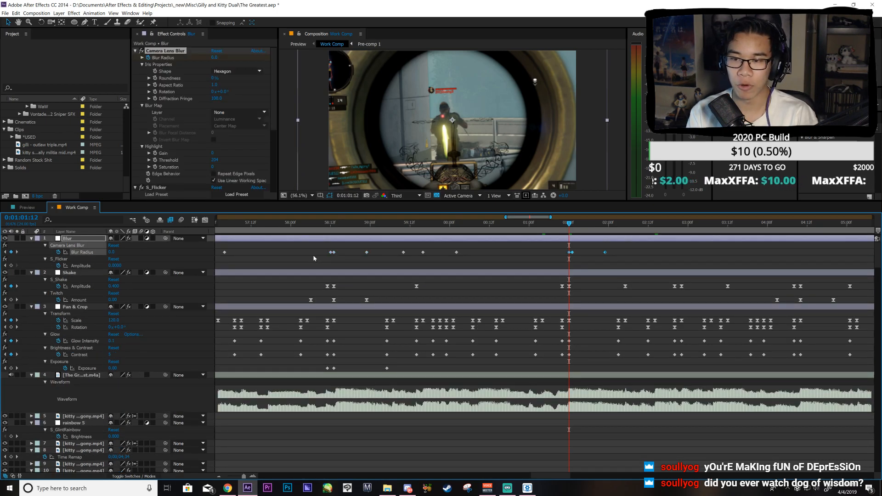
key(alt+Left)
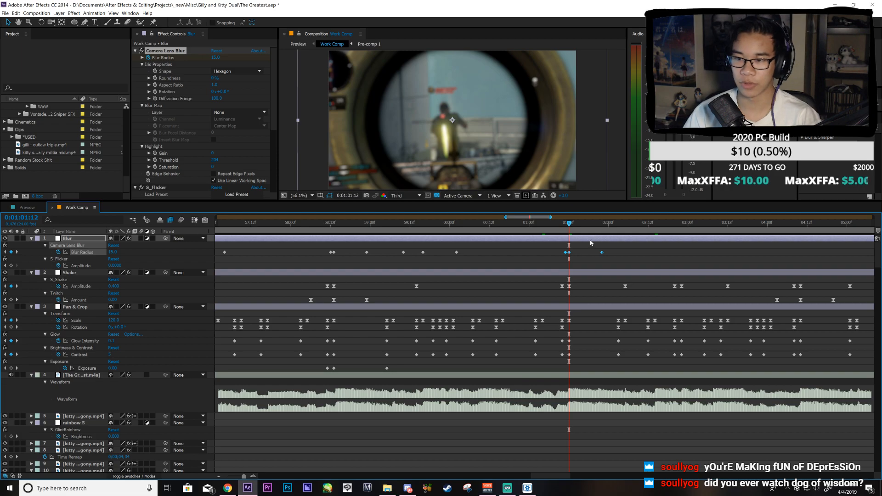
key(space)
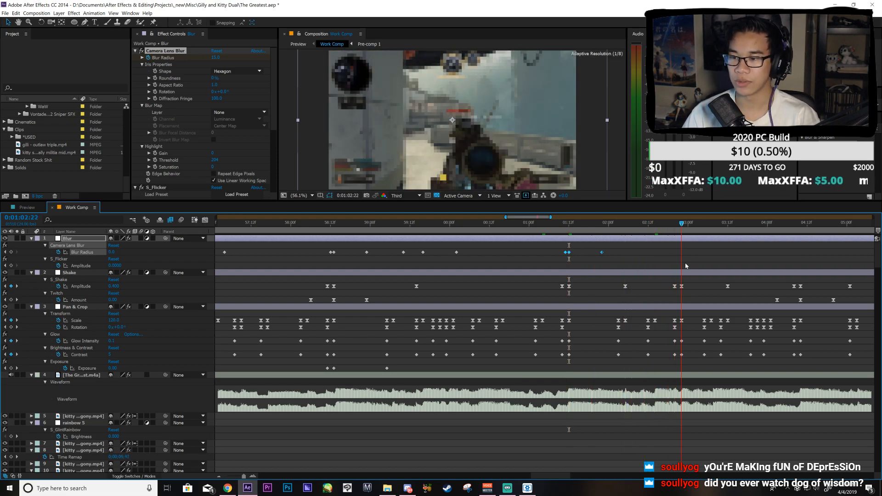
key(ctrl+v)
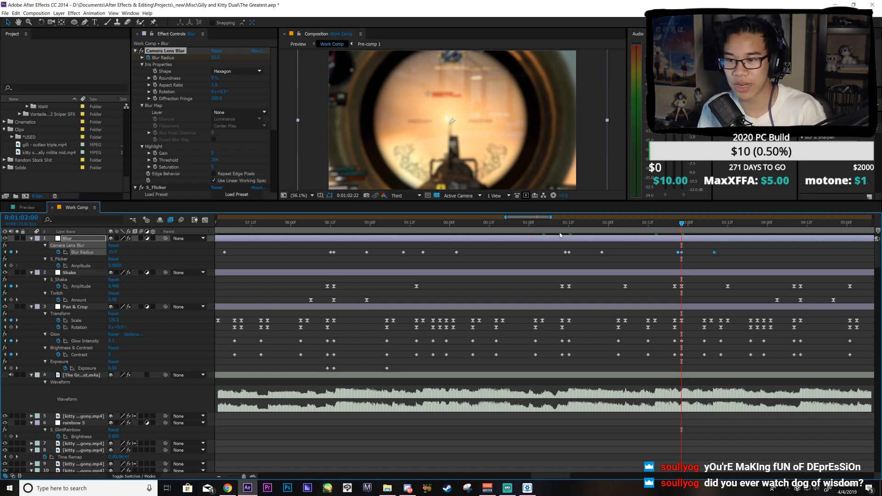
Step: Add the same three Blur Radius keyframes at 0:01:00:16 and delete the set at 0:01:02:22
drag(560, 223, 505, 277)
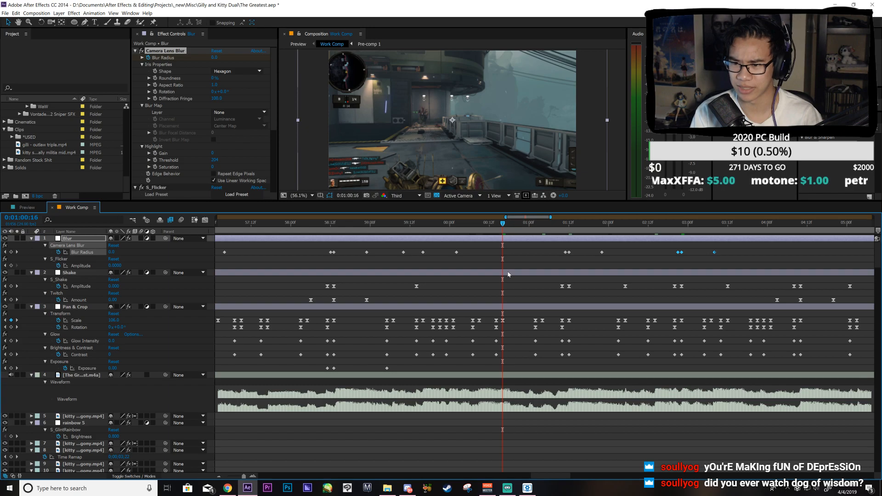
key(alt+Left)
drag(730, 253, 671, 254)
key(Delete)
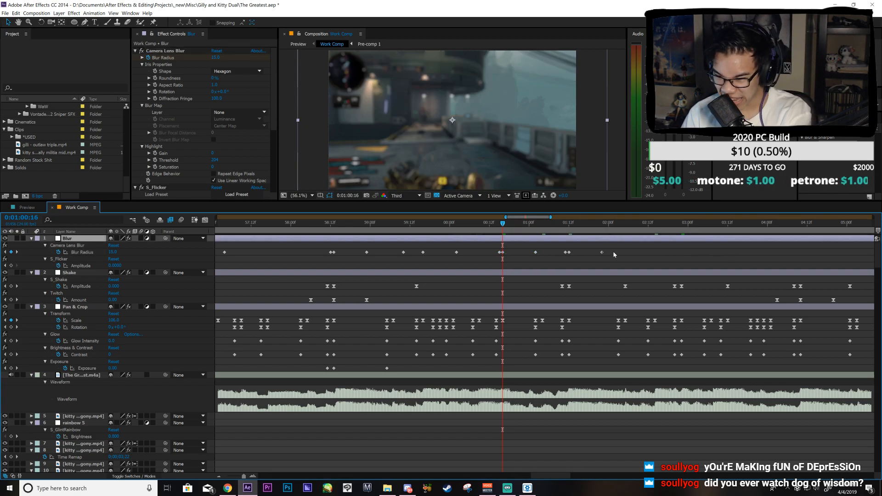
Step: Move the Blur Radius keyframes from 0:01:01:12 to 0:01:02:14, save, and pull the last one back to 0:01:02:22
drag(626, 231, 655, 271)
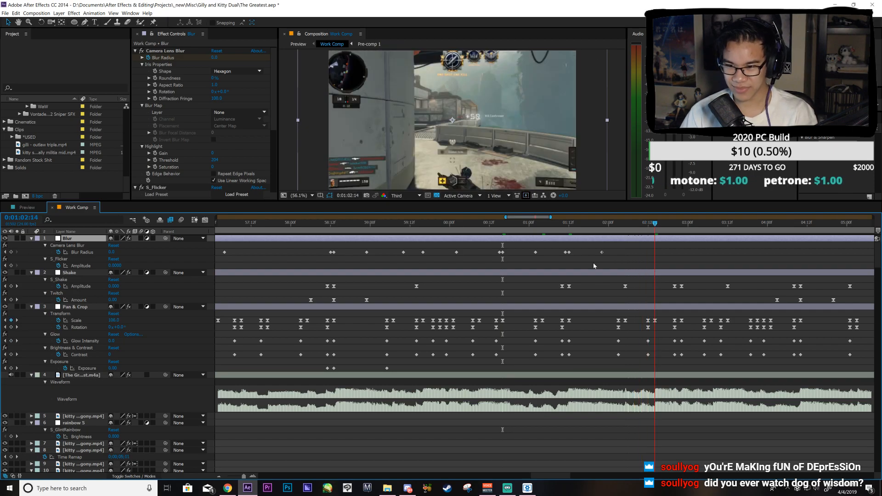
drag(608, 247, 570, 255)
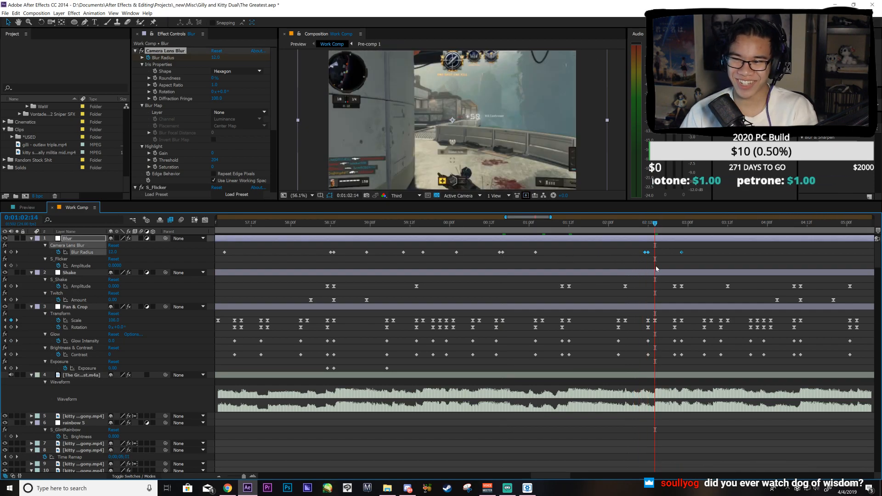
key(alt+Right)
key(alt+Right)
key(ctrl+s)
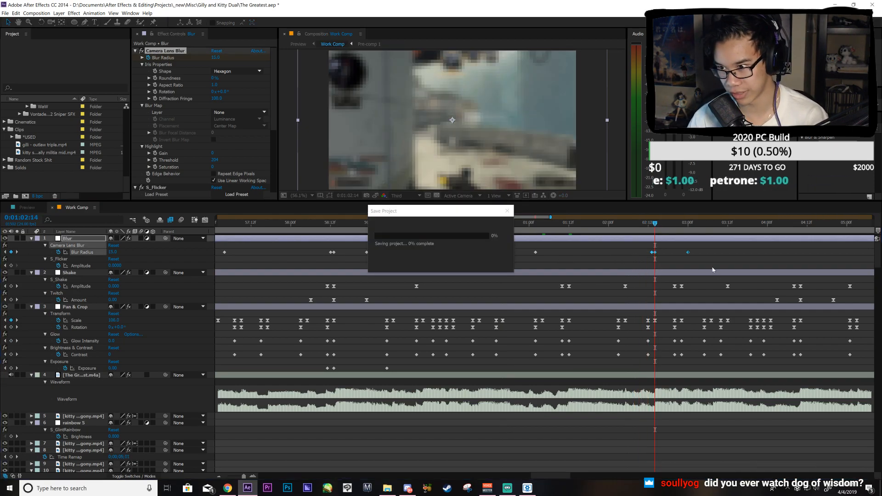
drag(687, 253, 682, 256)
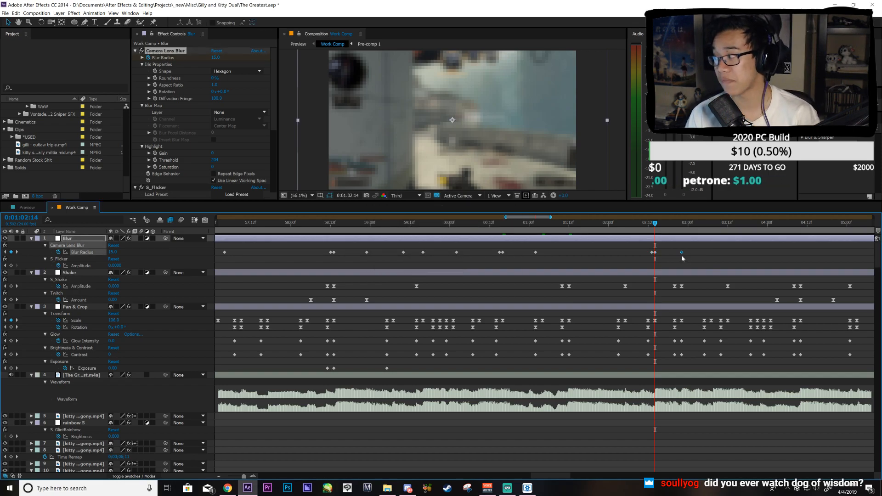
Step: Save the project and review the keyframes and clip layers around the shot at 0:01:04:10
drag(663, 230, 806, 317)
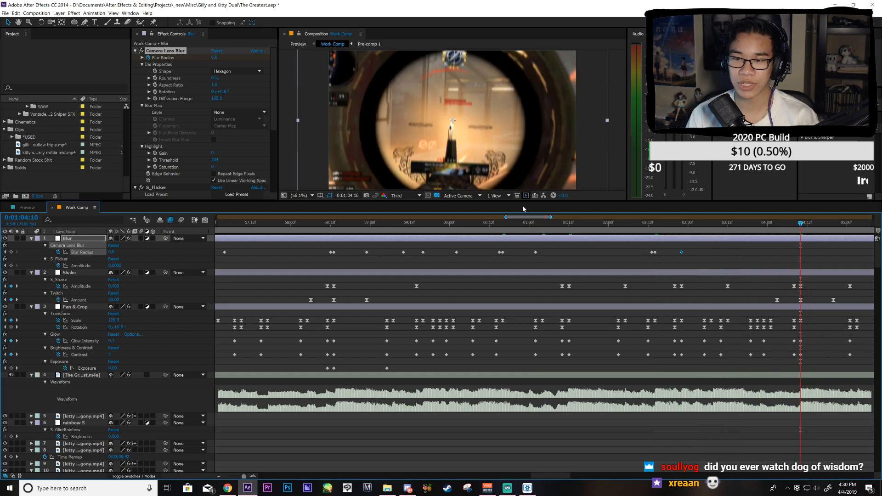
drag(528, 219, 544, 225)
key(ctrl+s)
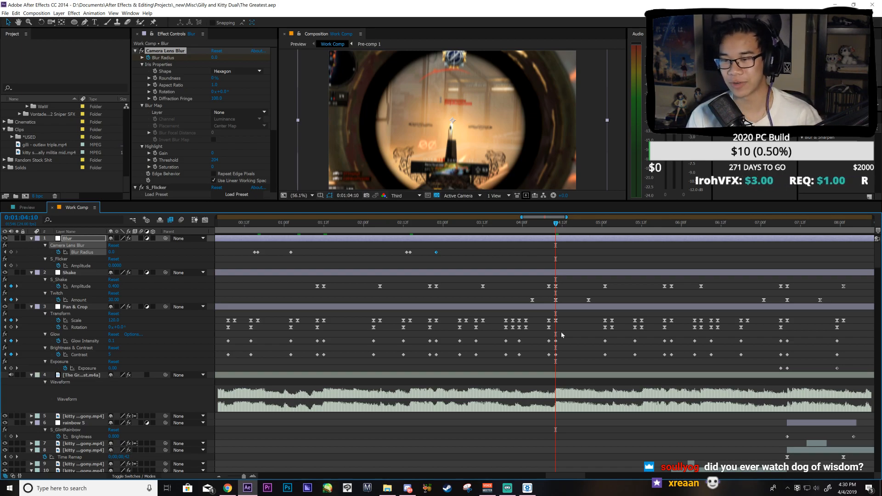
scroll(561, 335, down, 3)
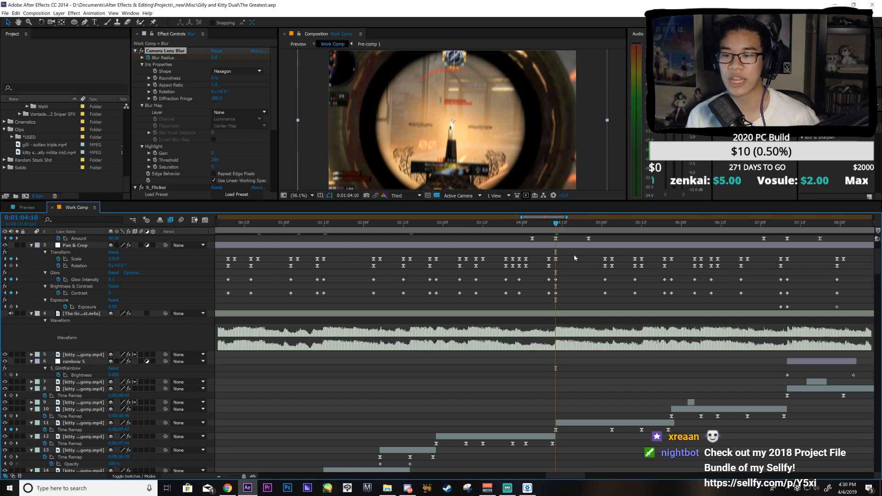
scroll(572, 251, up, 3)
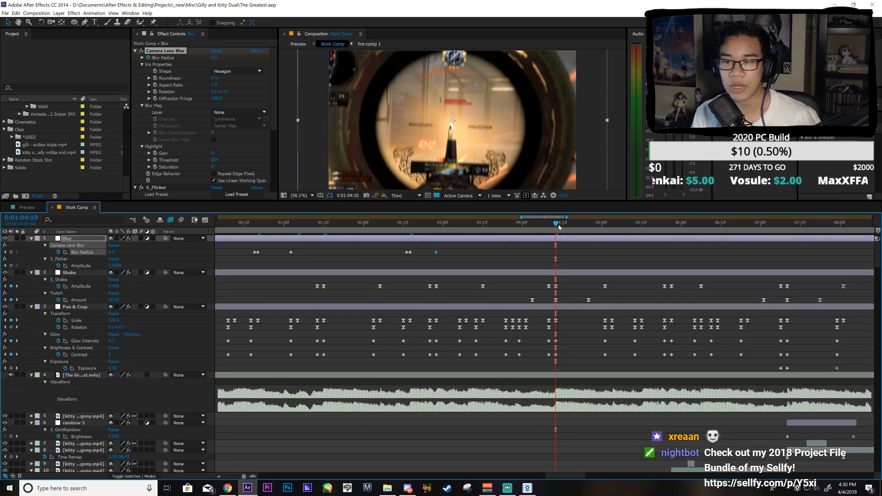
Step: Copy the three Blur Radius keyframes around 0:01:02:14 to the shot at 0:01:05:21
key(space)
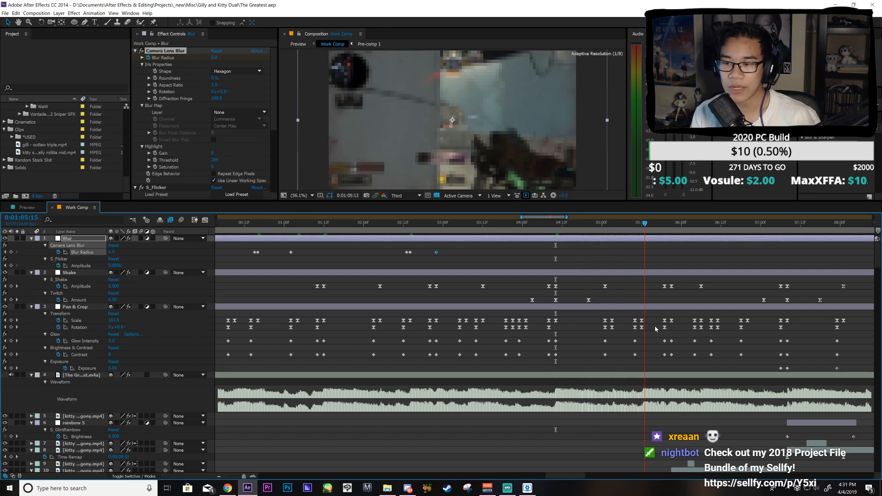
click(392, 252)
drag(448, 255, 390, 250)
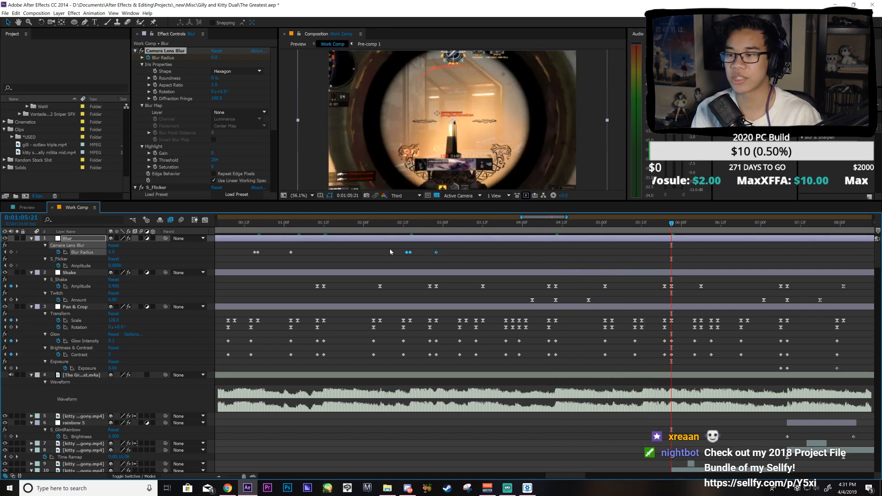
key(bracketleft)
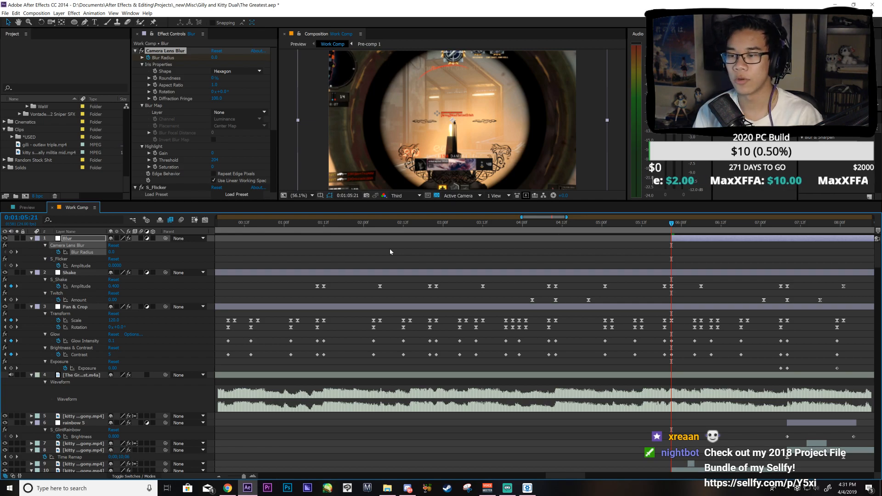
key(ctrl+z)
key(ctrl+c)
key(ctrl+v)
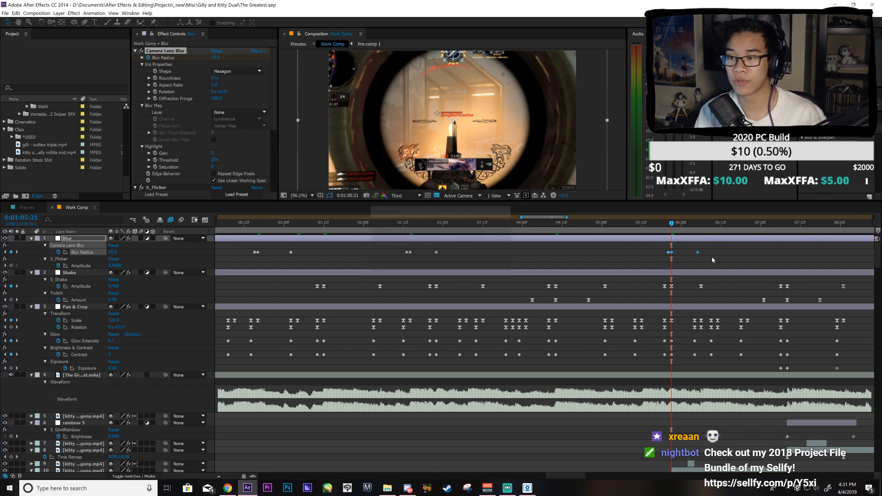
Step: Move the Blur Radius keyframes from 0:01:05:21 to the gunshot at 0:01:07:08 and save the project
click(713, 255)
key(space)
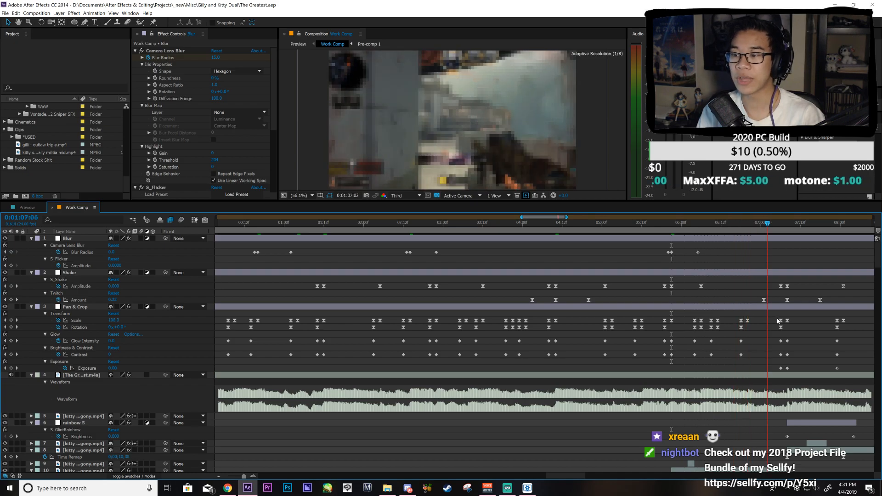
key(space)
drag(714, 256, 787, 253)
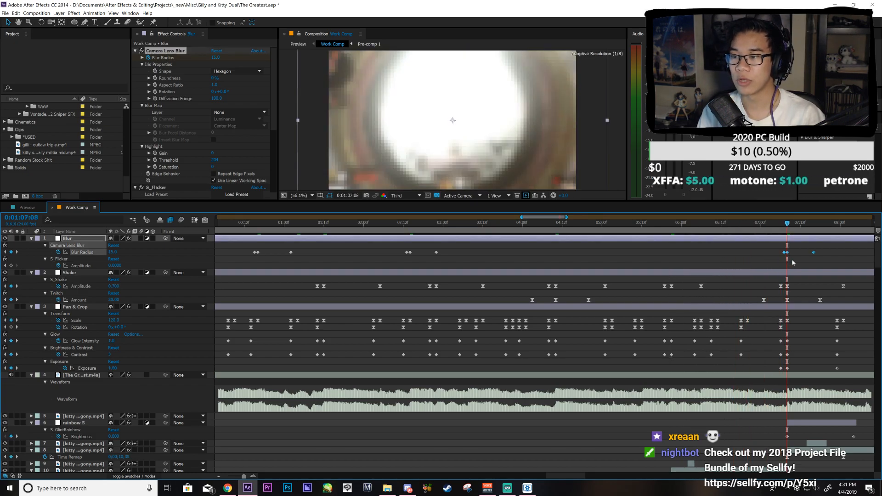
key(ctrl+s)
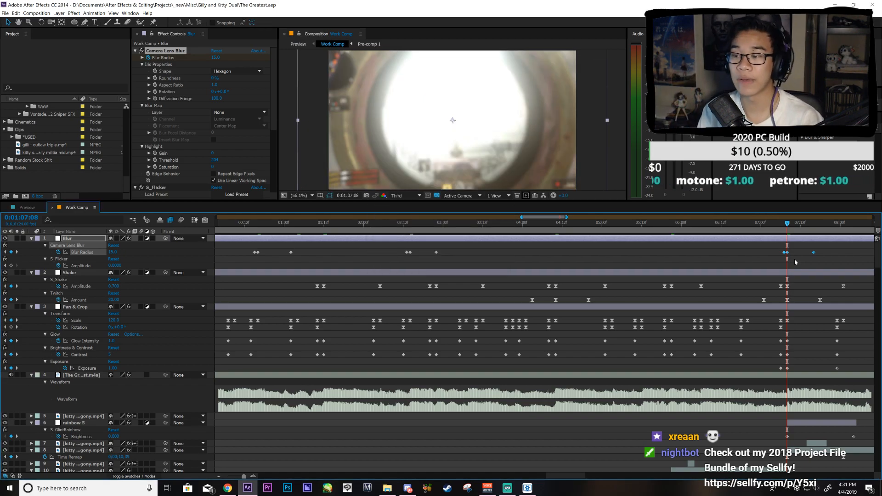
click(795, 262)
Step: Play back the section around the blur at 0:01:07:08, including a glance at the Preview composition
drag(544, 218, 550, 221)
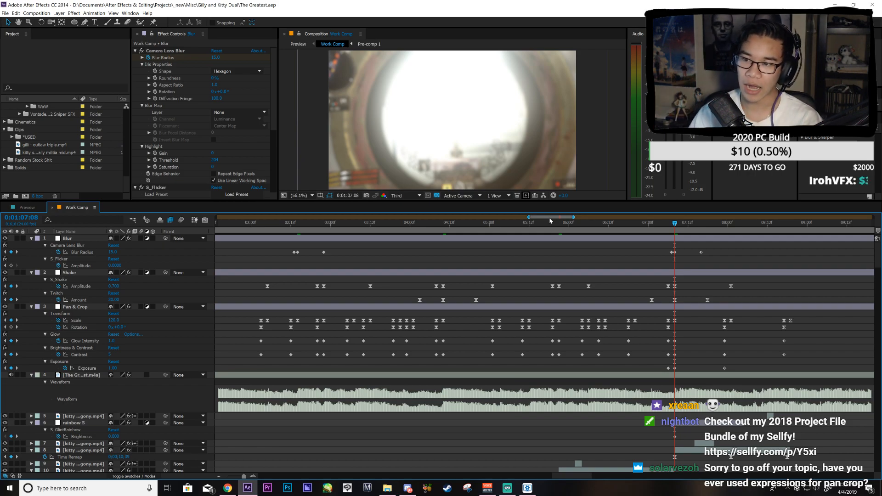
key(space)
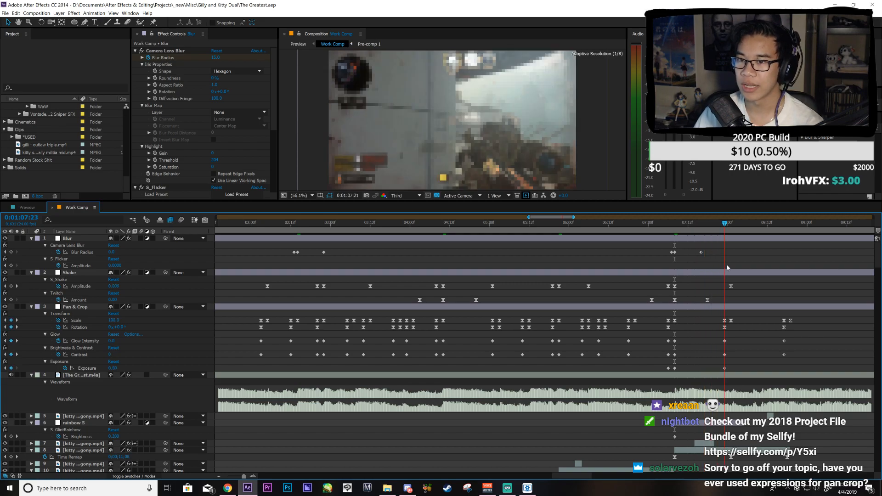
key(space)
click(26, 208)
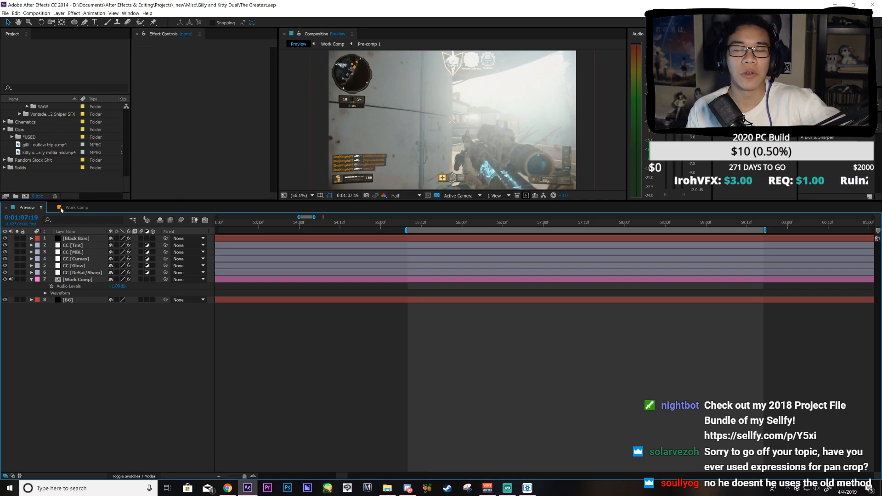
click(60, 208)
key(space)
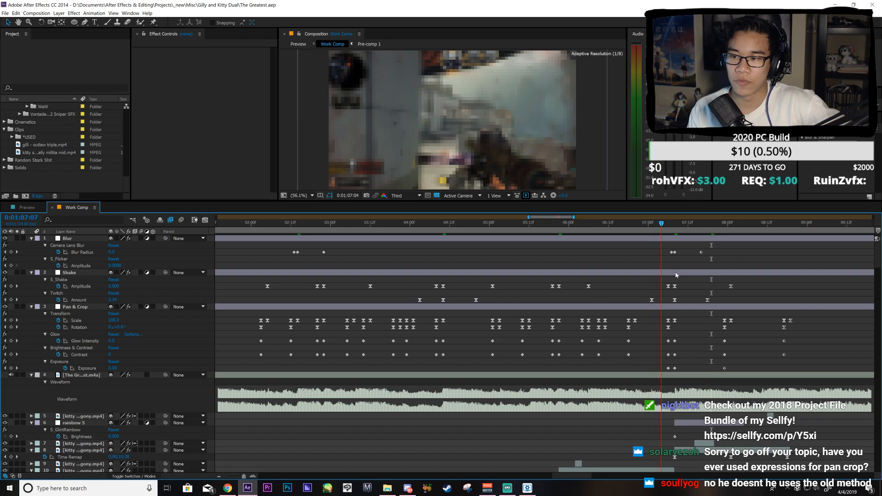
key(space)
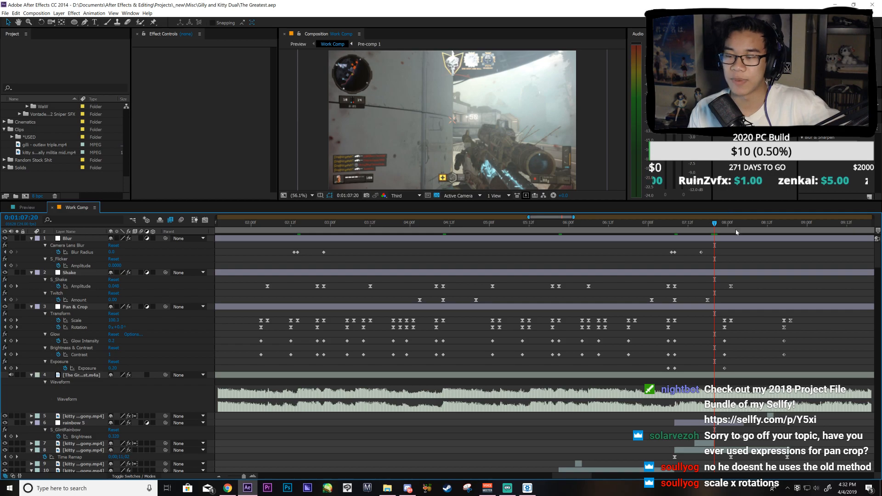
Step: Copy the three Blur Radius keyframes around 0:00:59:16 so their middle one sits at 0:01:08:19, and save before opening the Preview composition
drag(715, 225, 791, 264)
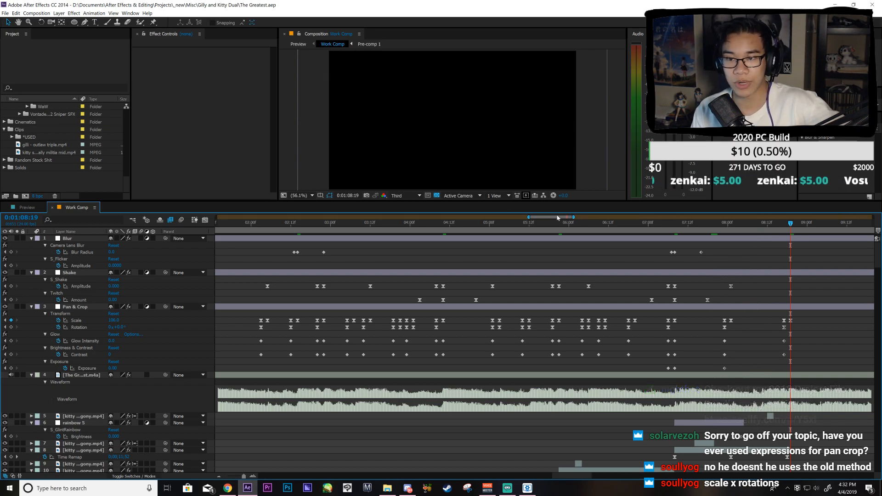
drag(540, 219, 532, 220)
drag(469, 247, 397, 255)
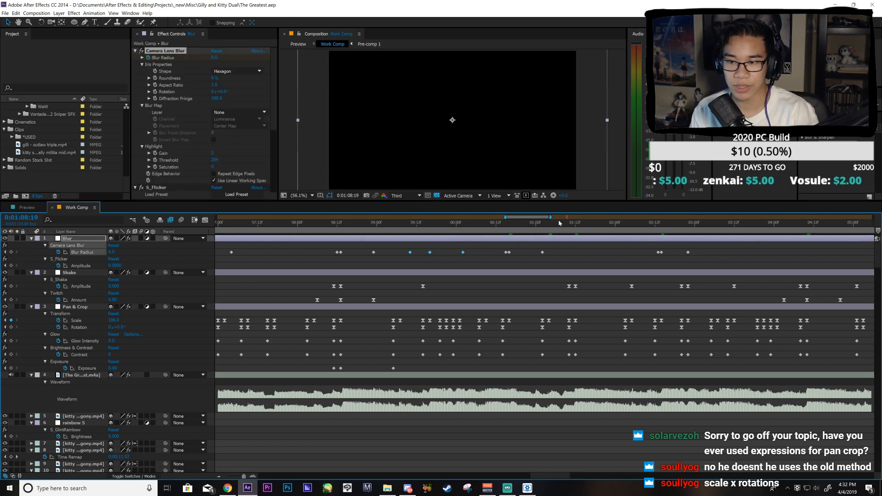
drag(541, 217, 573, 224)
key(ctrl+v)
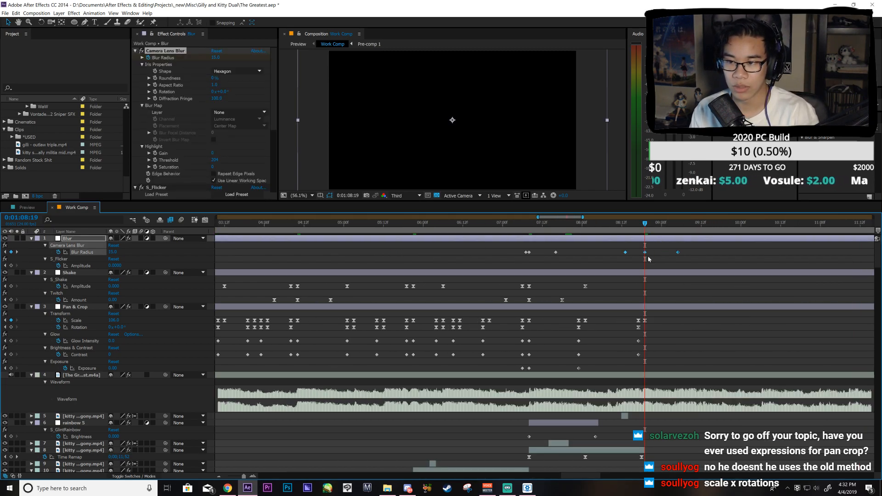
key(ctrl+s)
click(30, 208)
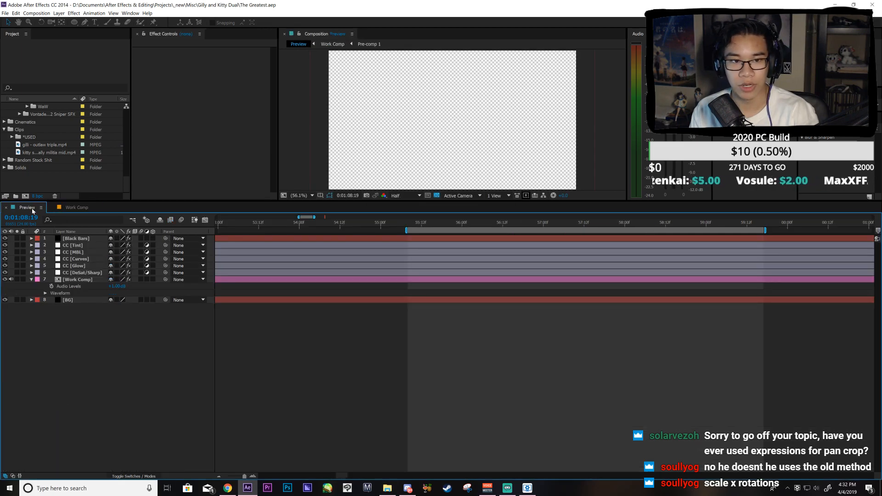
Step: In the Work Comp, set the velocity of all S_Shake Amplitude keyframes to 75% incoming and 45% outgoing influence
click(71, 208)
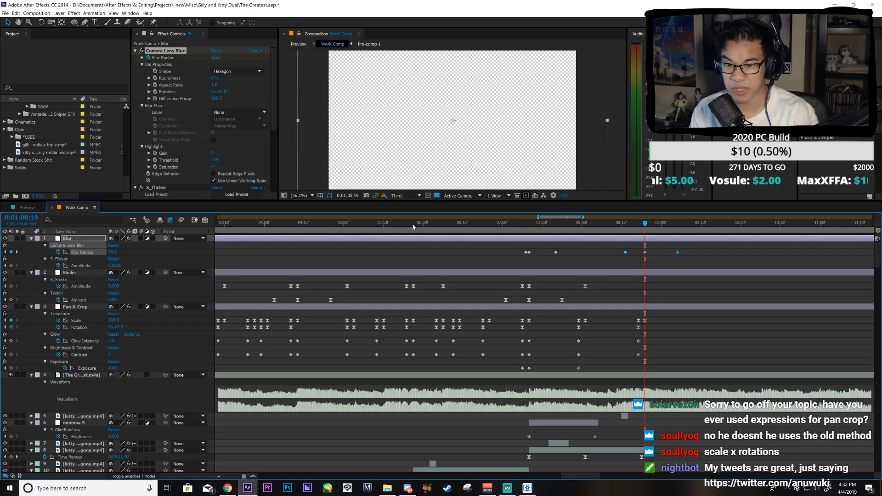
scroll(460, 243, down, 5)
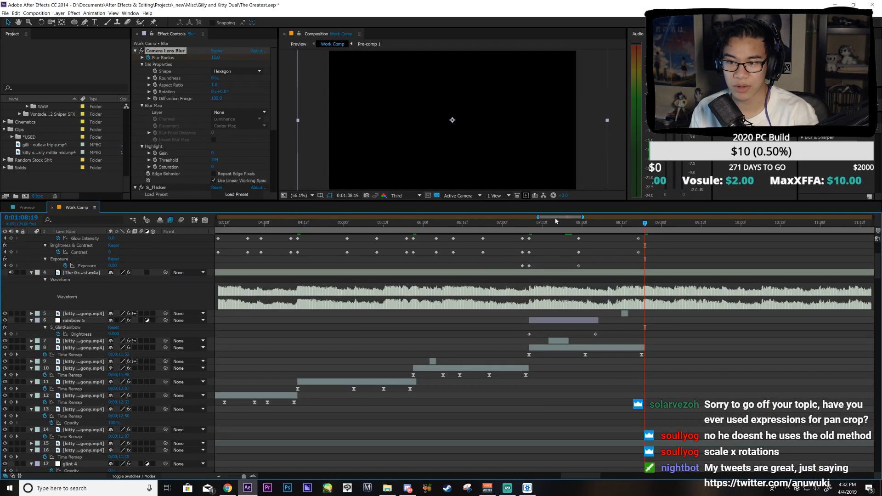
drag(552, 221, 548, 221)
scroll(138, 266, up, 5)
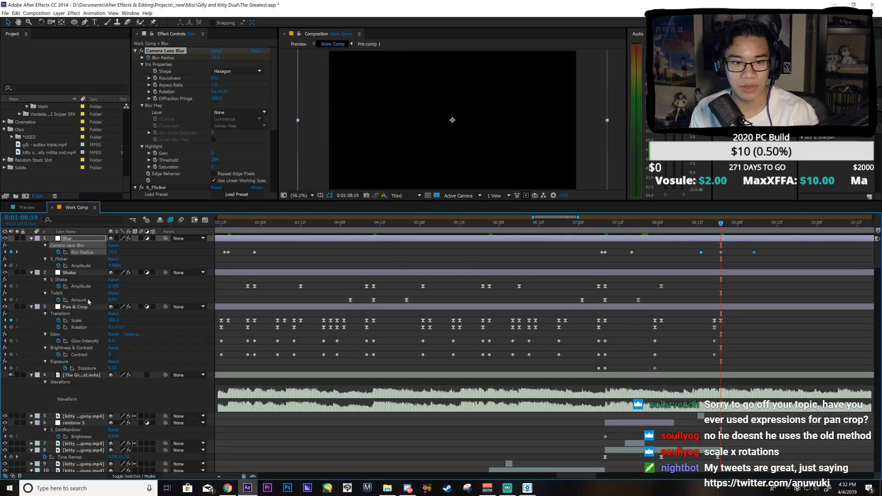
click(88, 326)
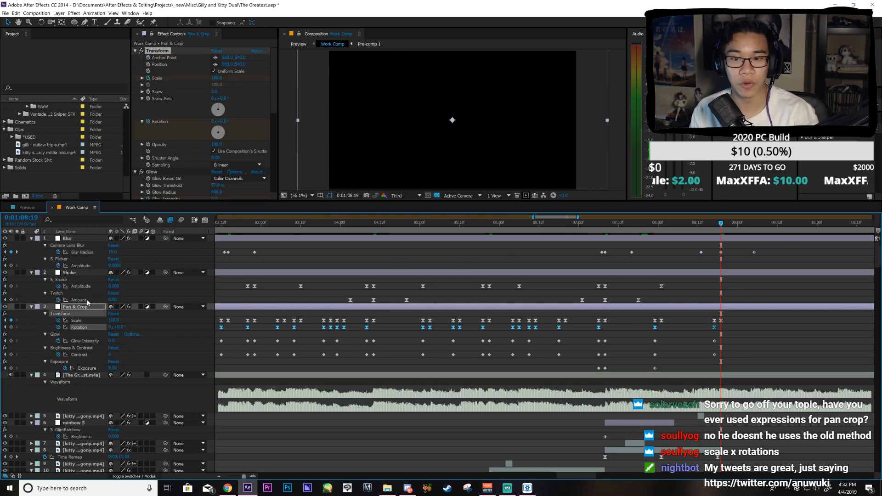
click(81, 286)
right_click(374, 286)
click(415, 361)
click(257, 191)
text(45)
click(134, 190)
text(75)
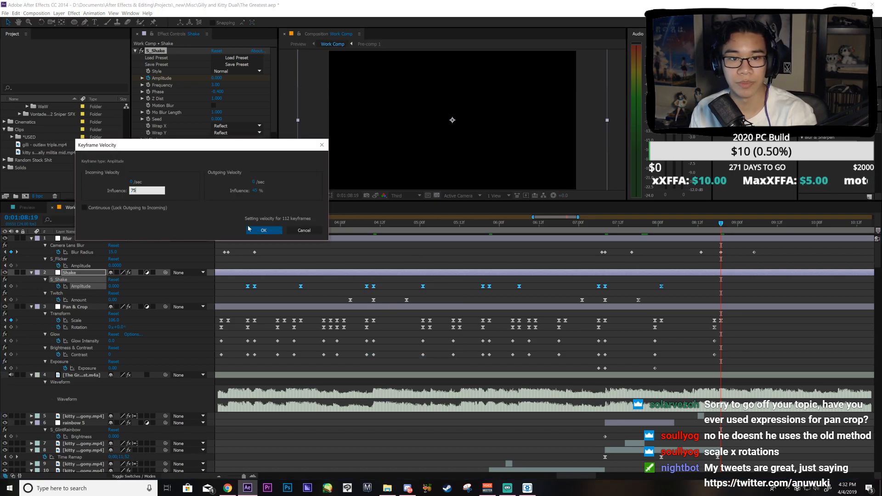
click(250, 230)
click(459, 250)
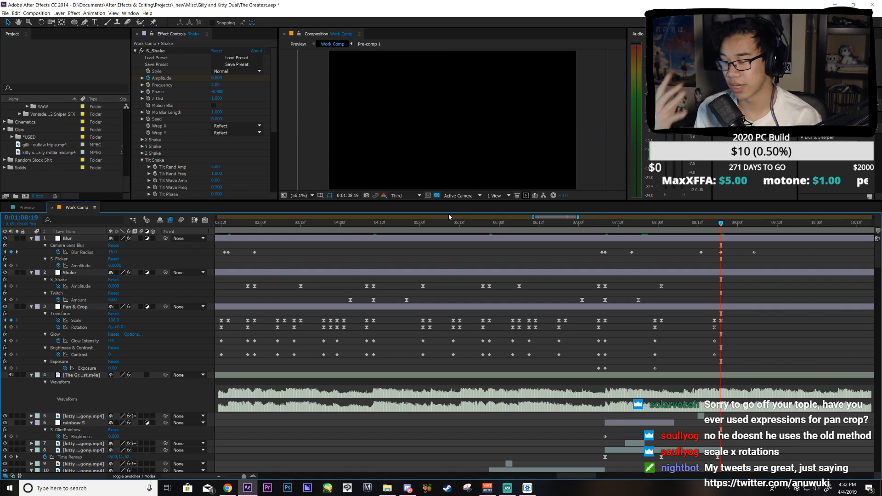
Step: Scrub through the shots between 0:01:04:10 and 0:01:05:21 and check where Blur Radius keyframes are placed
click(490, 223)
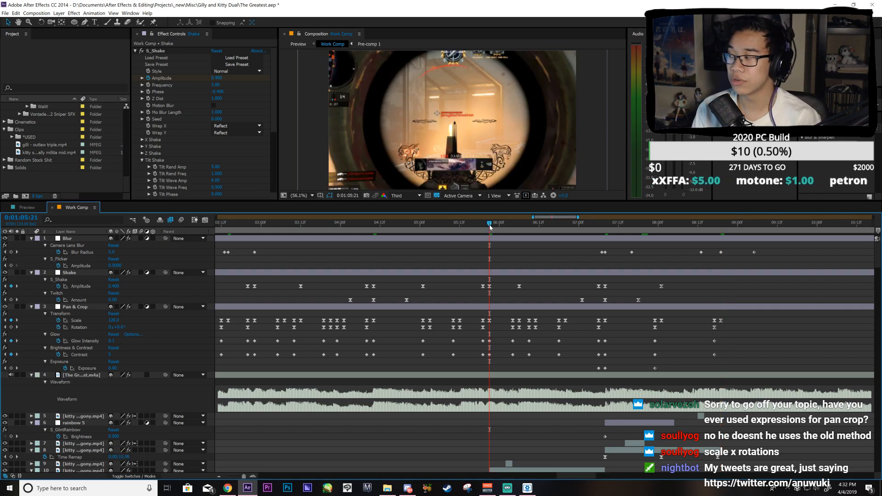
drag(561, 217, 548, 220)
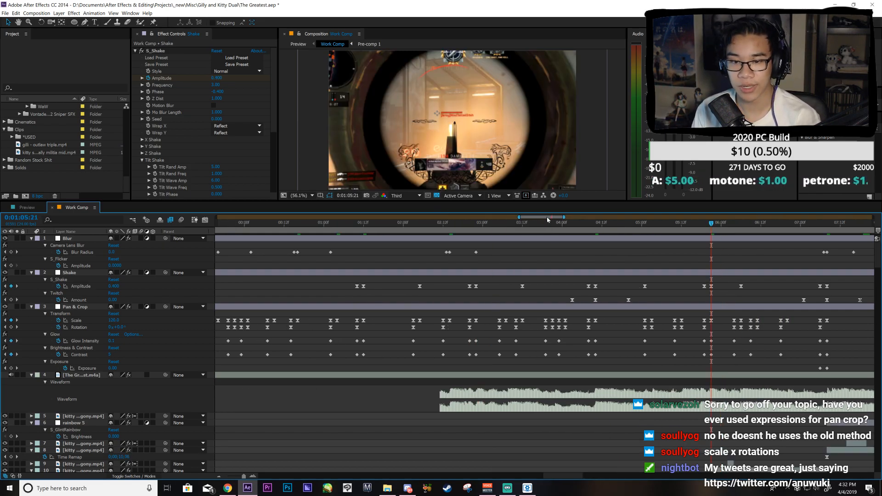
drag(504, 250, 427, 250)
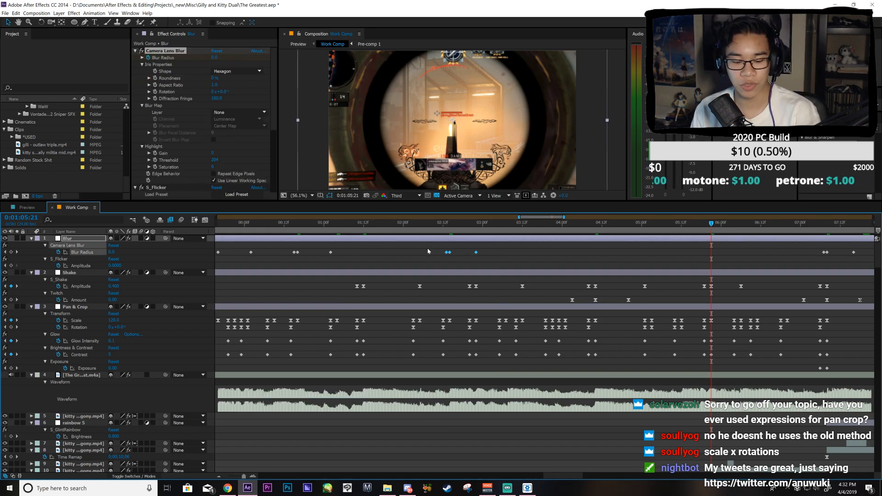
click(610, 258)
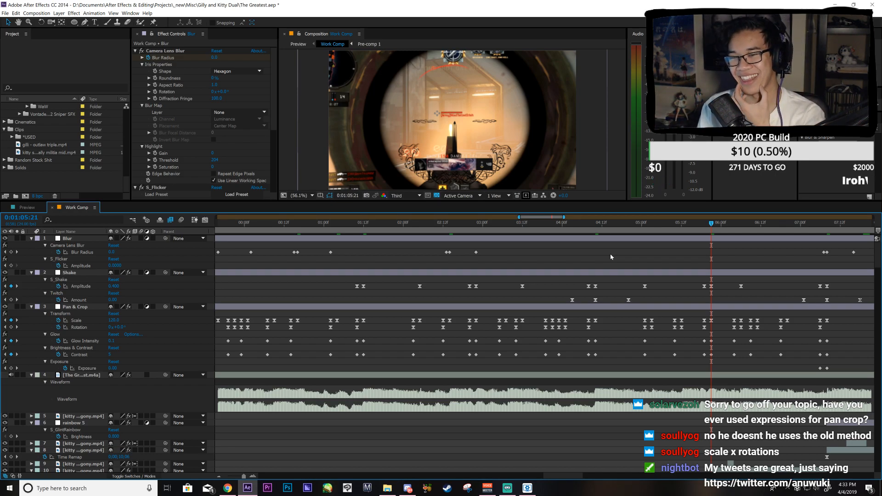
click(593, 228)
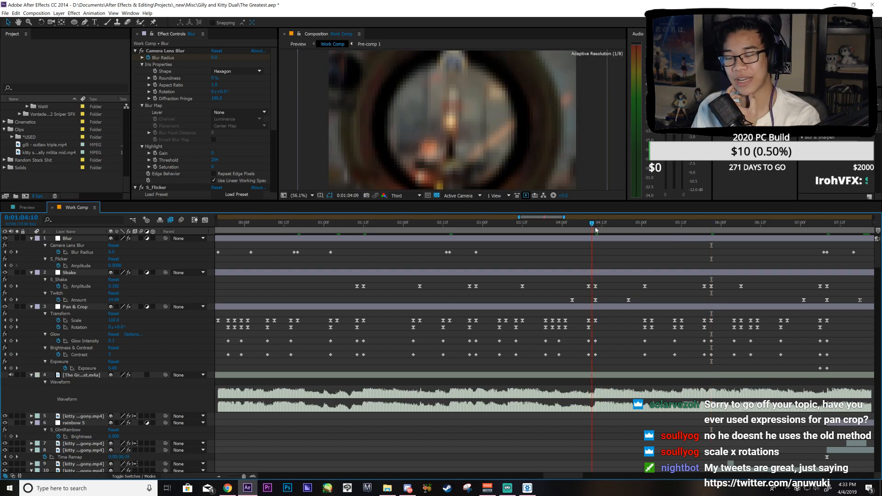
drag(596, 229, 682, 258)
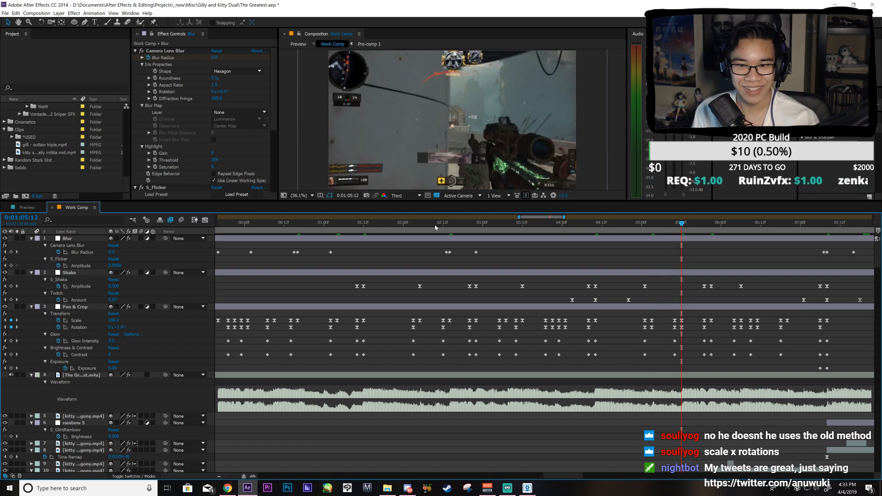
drag(435, 227, 622, 305)
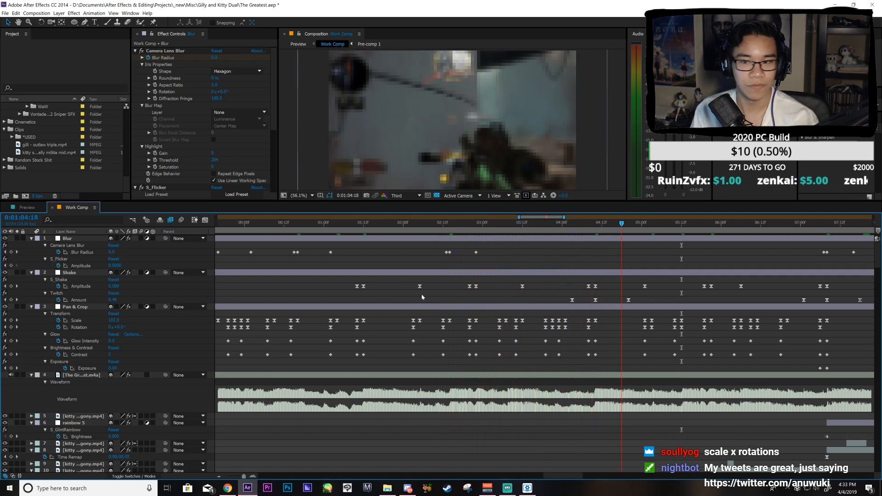
Step: Duplicate the two PaladinShot.wav and two SWOOSH [BASS].wav layers at 52–55 and start the copies at 0:01:01:12
scroll(422, 290, down, 5)
click(417, 233)
drag(417, 233, 370, 326)
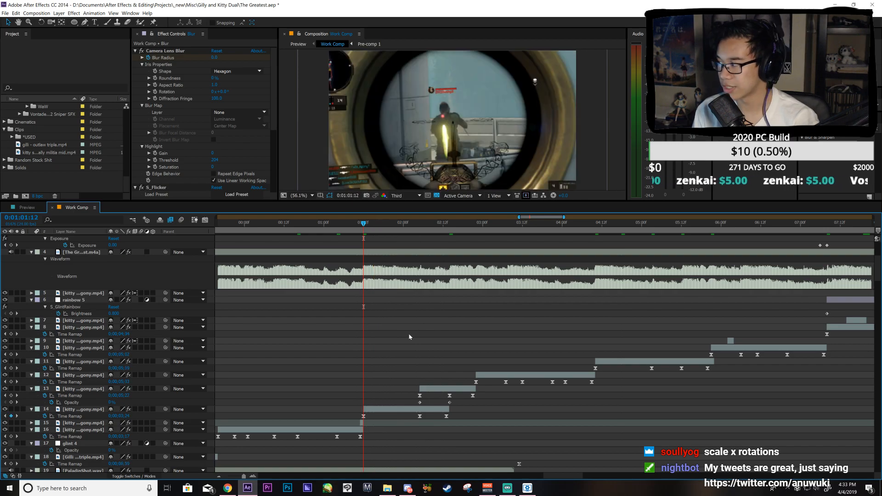
scroll(410, 336, down, 6)
click(353, 328)
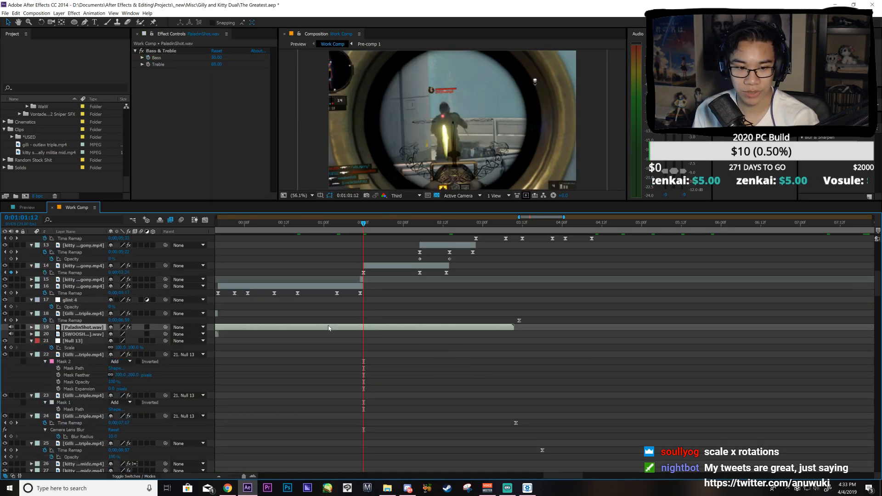
scroll(343, 396, down, 5)
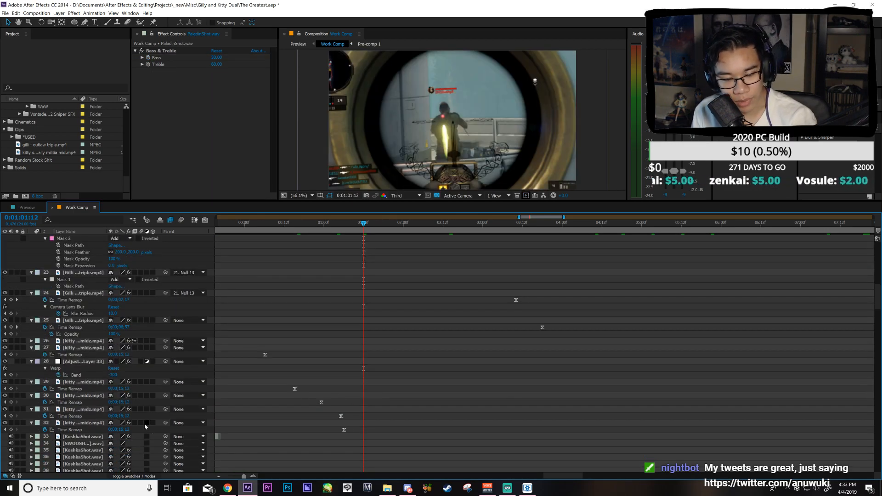
scroll(146, 426, down, 8)
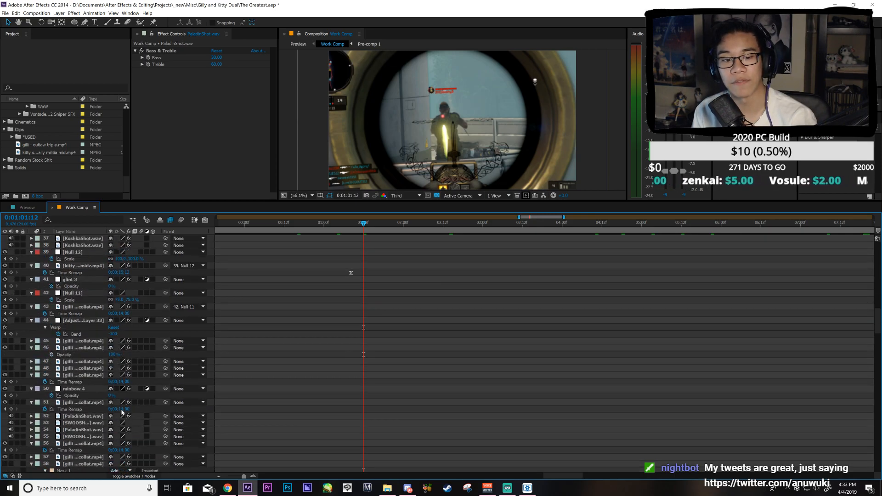
click(83, 429)
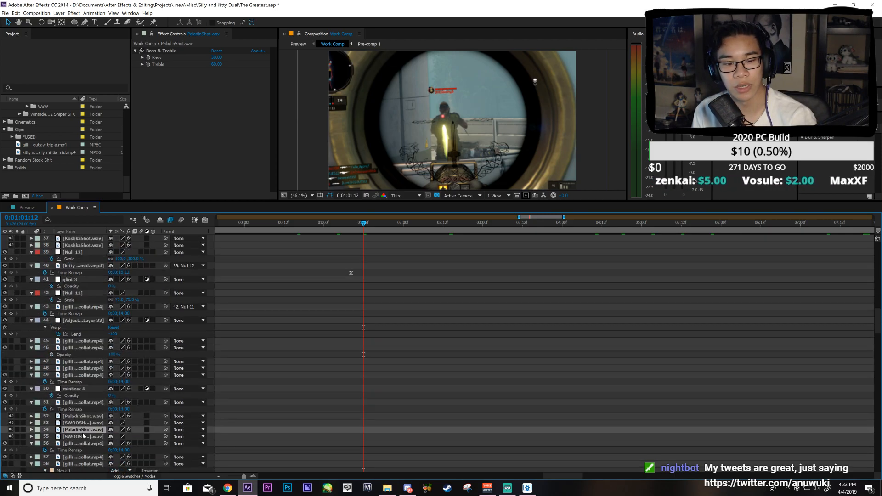
click(82, 436)
shift+click(86, 417)
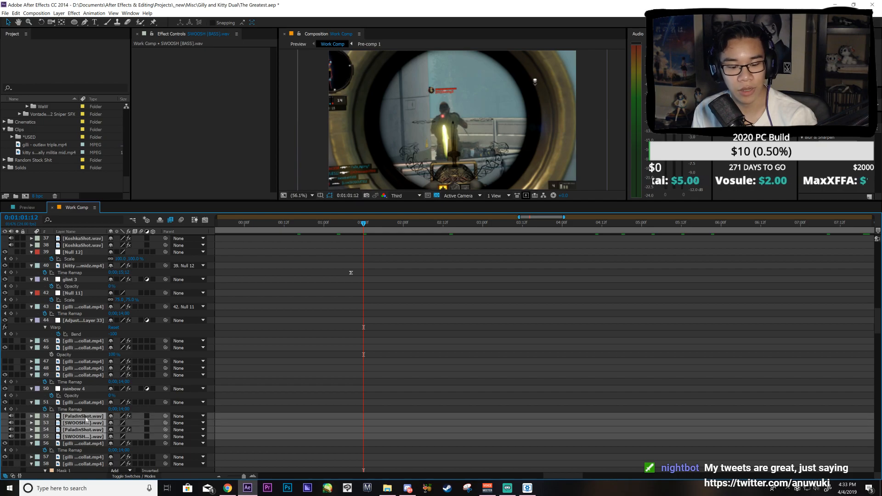
key(ctrl+d)
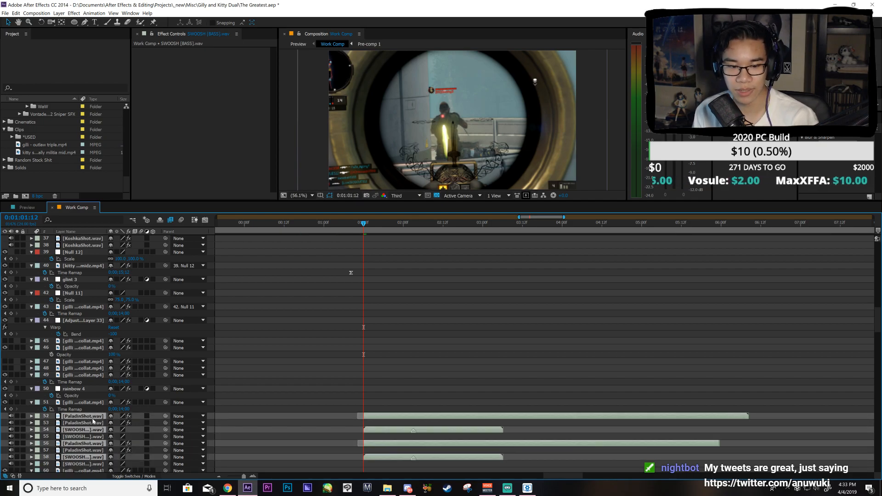
Step: Move the four duplicated sound layers up the layer stack to directly below the kitty clip on layer 14
scroll(91, 284, up, 4)
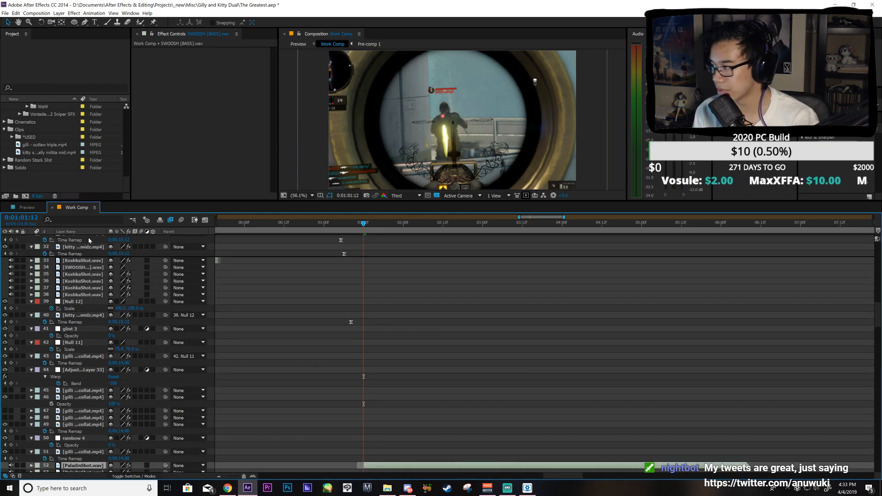
scroll(89, 240, up, 6)
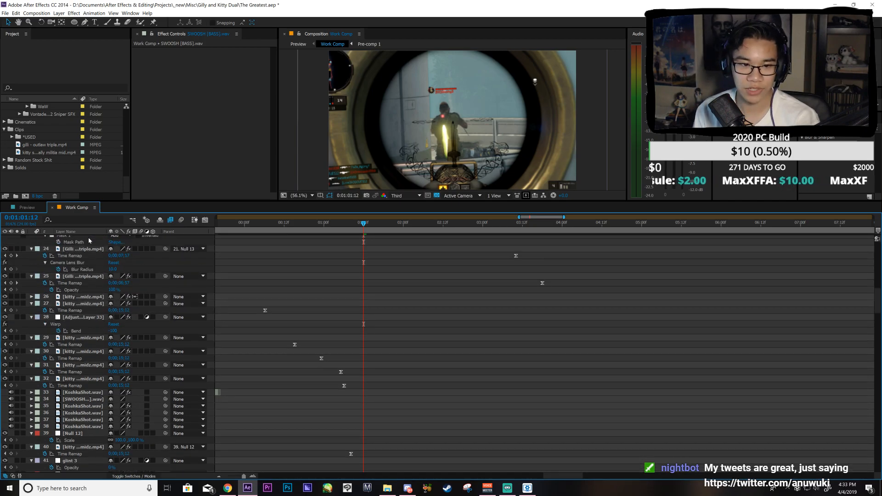
scroll(89, 240, up, 7)
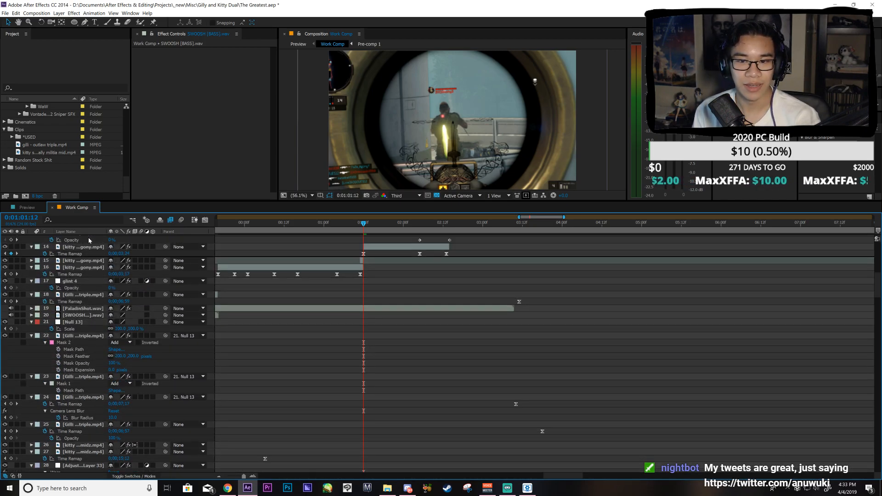
key(ctrl+v)
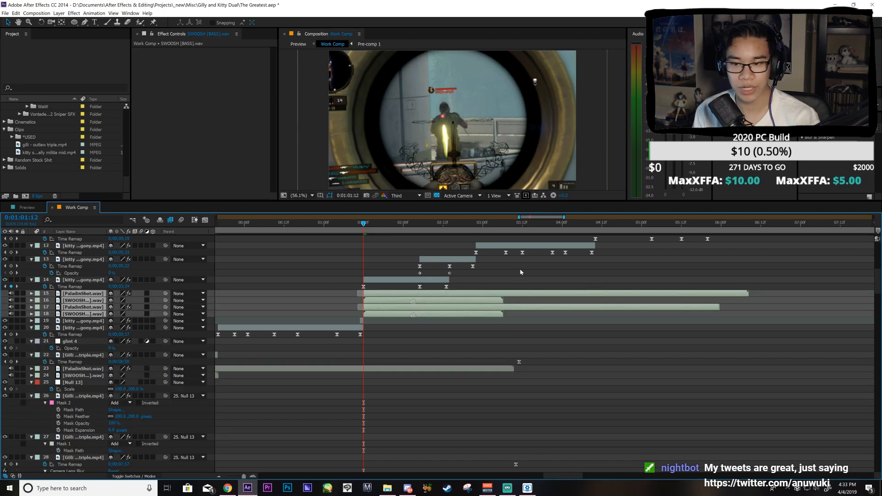
scroll(414, 258, up, 1)
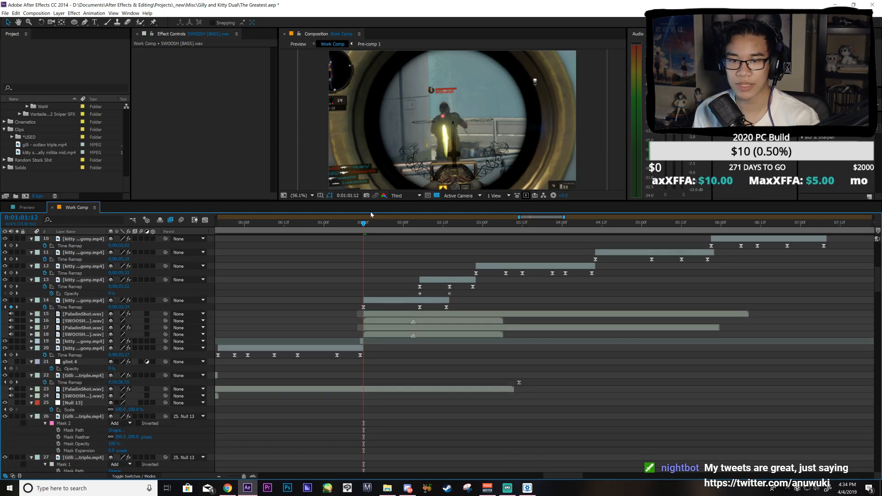
Step: Go to the cut at 0:01:02:22 and delete the redundant SWOOSH [BASS].wav copy on layer 18
drag(387, 233, 478, 264)
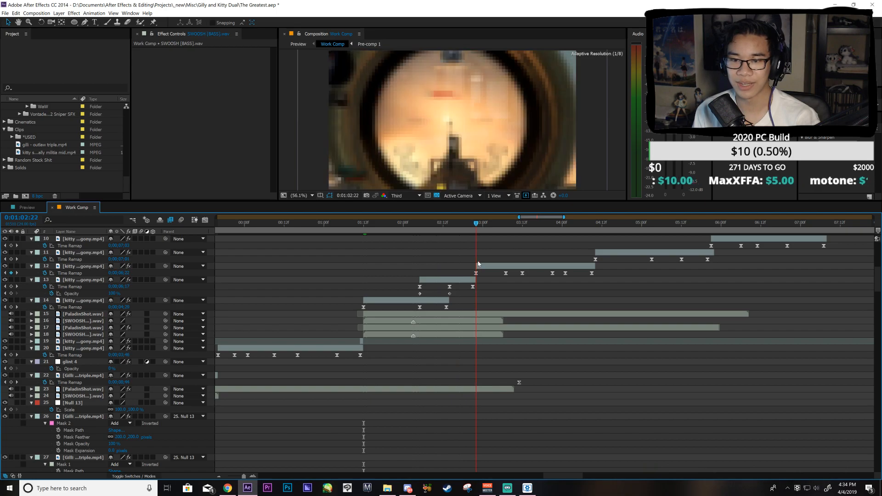
click(442, 334)
key(Delete)
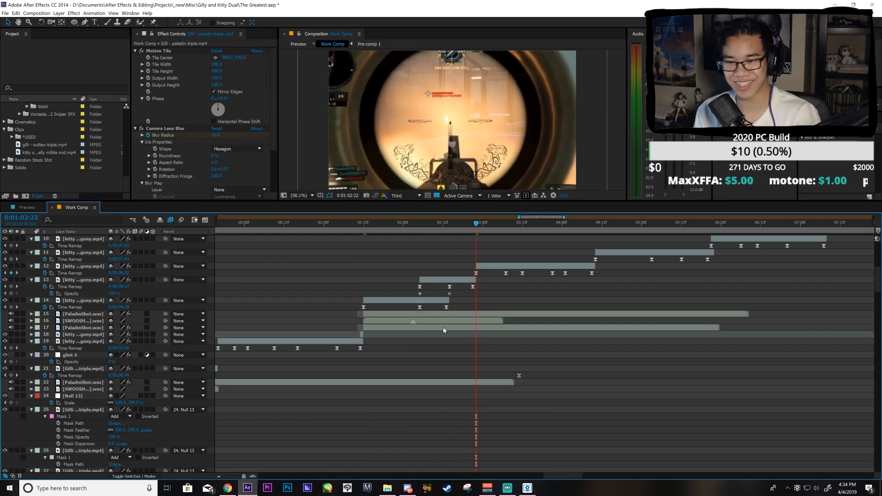
Step: Duplicate the PaladinShot.wav on layer 17 for the following gunshots, starting the copies at 0:01:02:22, 0:01:04:10 and 0:01:05:21
click(442, 329)
key(ctrl+d)
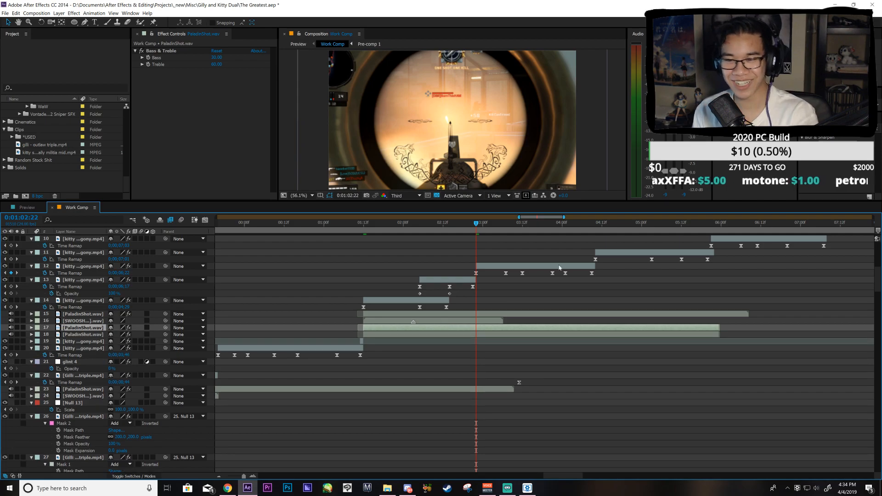
key(bracketleft)
click(595, 226)
key(ctrl+d)
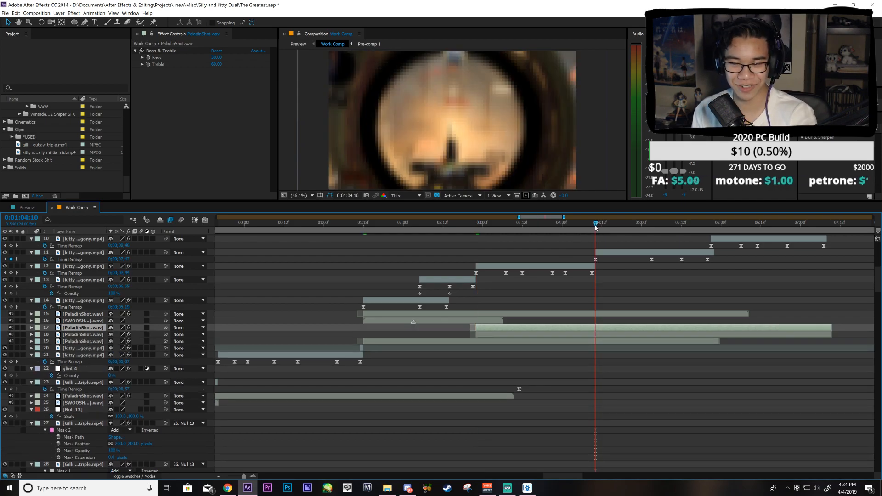
key(bracketleft)
key(ctrl+d)
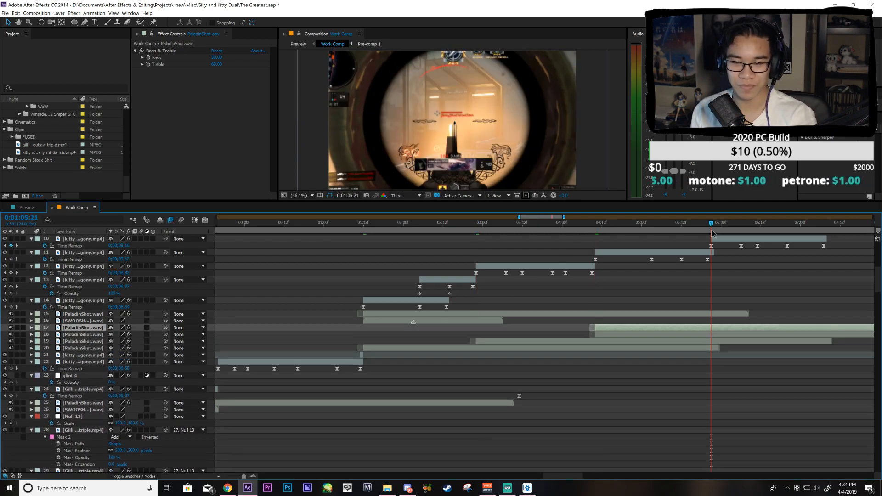
key(bracketleft)
Step: Move the PaladinShot.wav on layer 15 to start at the gunshot at 0:01:07:08
drag(534, 218, 535, 218)
scroll(739, 287, up, 5)
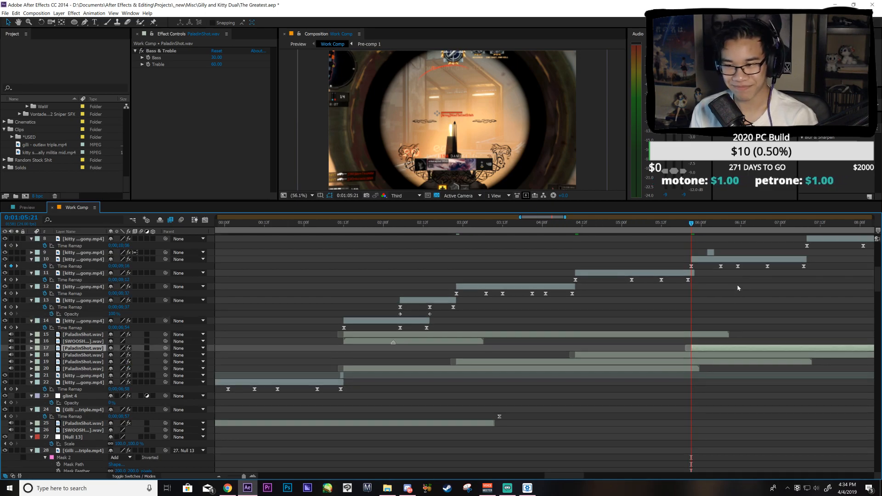
click(806, 223)
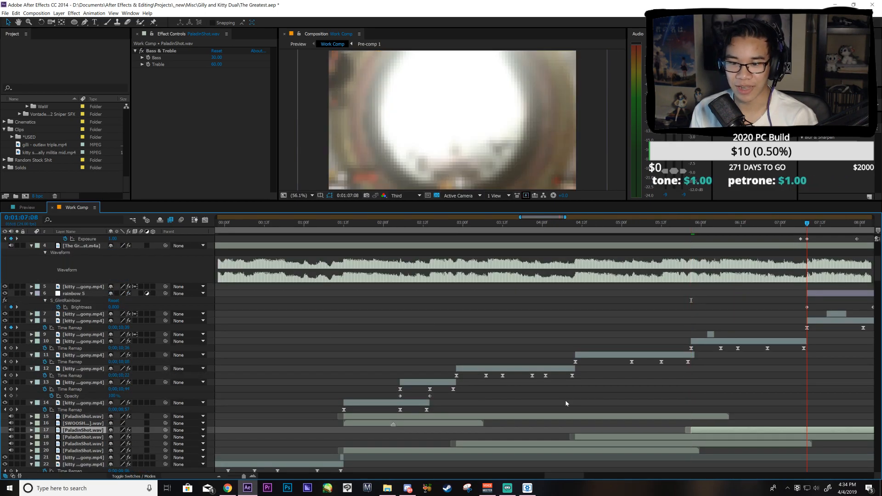
click(411, 418)
key(bracketleft)
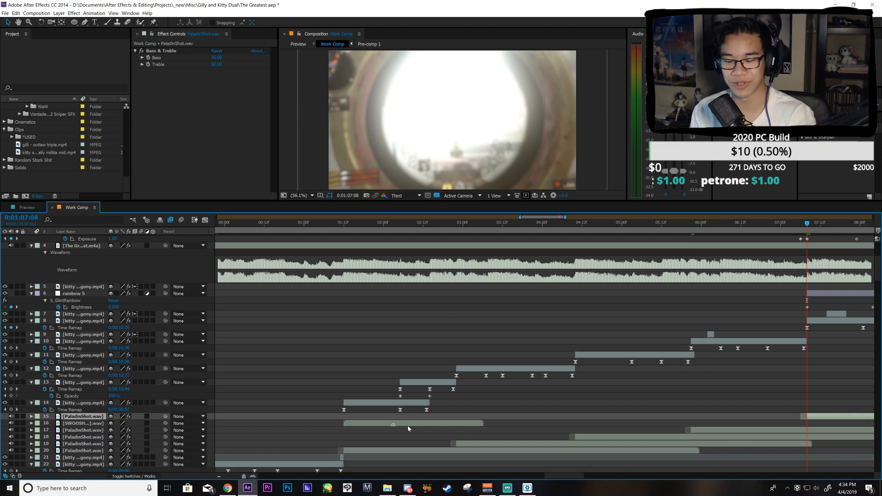
Step: Shift the SWOOSH [BASS].wav on layer 16 so its marker meets 0:01:07:08, and save before returning to 0:01:03:23
click(407, 424)
key(bracketleft)
drag(774, 426, 780, 427)
key(ctrl+s)
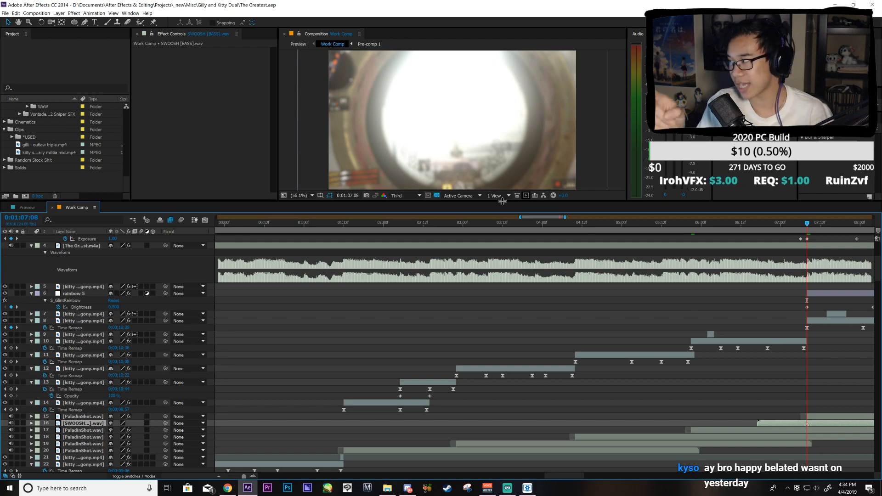
click(540, 220)
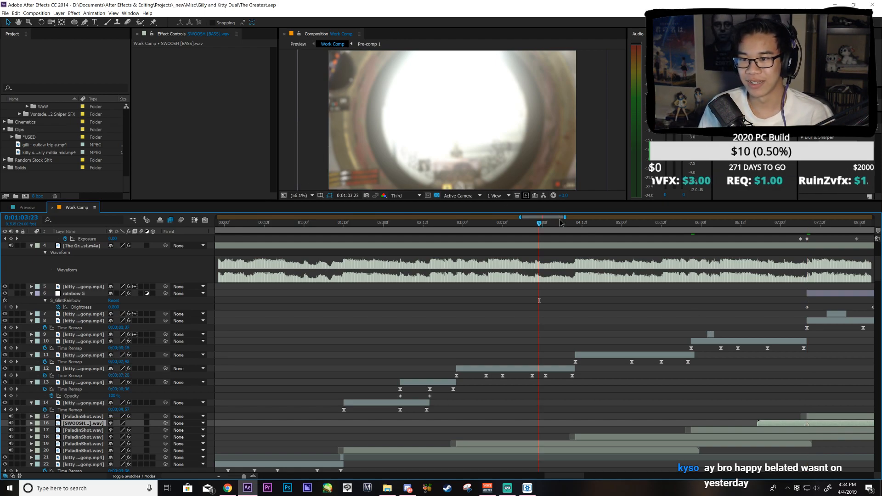
Step: Move the short Motion Tile clip on layer 5 beneath the rainbow glint adjustment layer
key(space)
drag(561, 220, 580, 218)
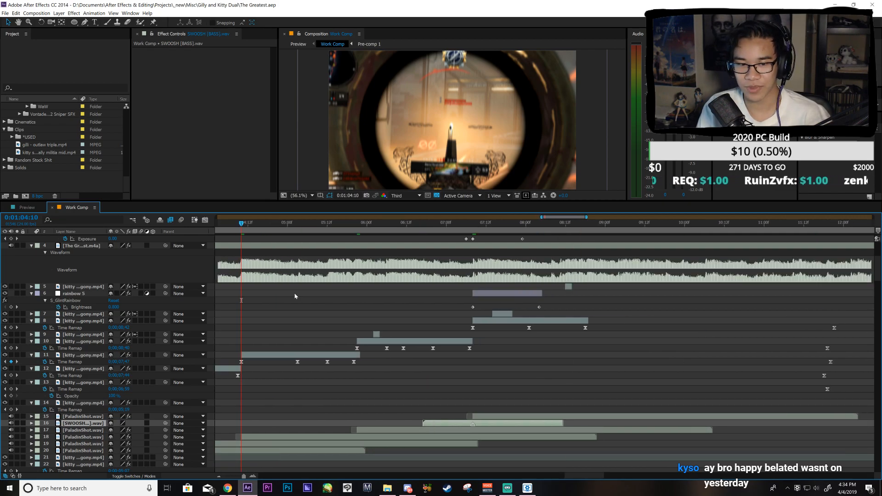
click(81, 288)
drag(80, 316, 80, 311)
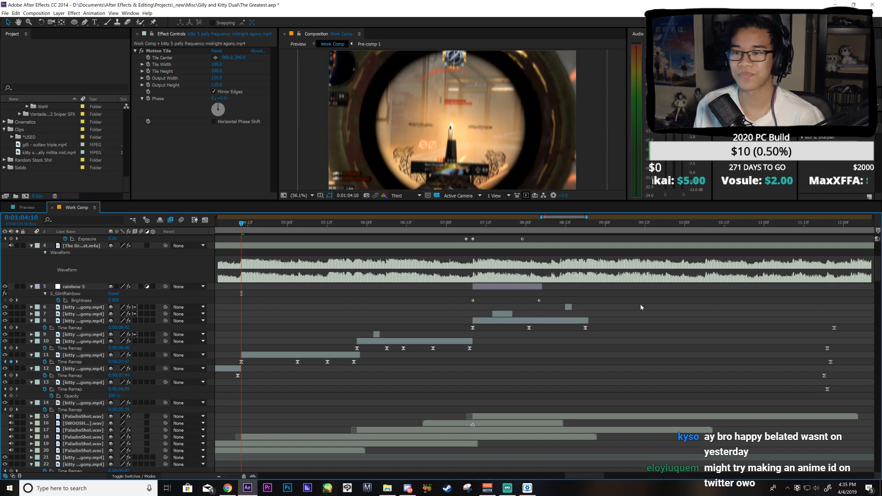
Step: Check the Shake layer's effect by scrubbing between 0:01:04:10 and 0:01:05:04
scroll(643, 309, up, 6)
drag(564, 219, 545, 219)
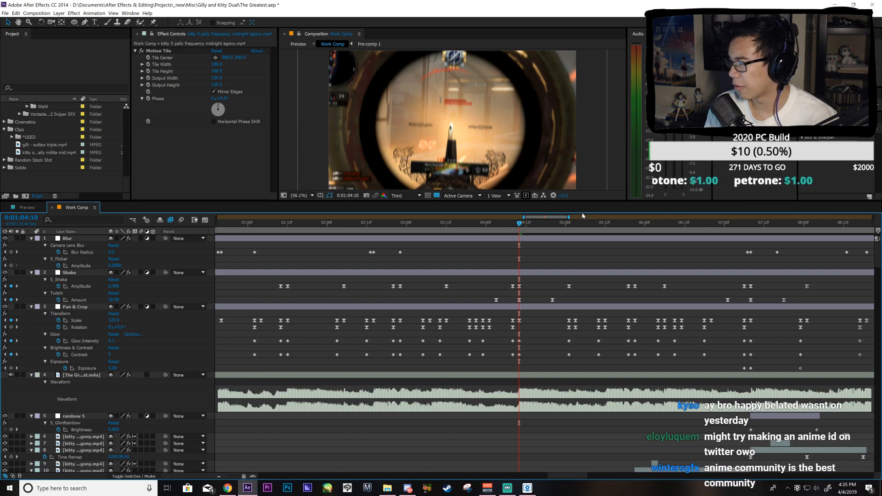
click(535, 273)
click(537, 243)
drag(520, 223, 581, 260)
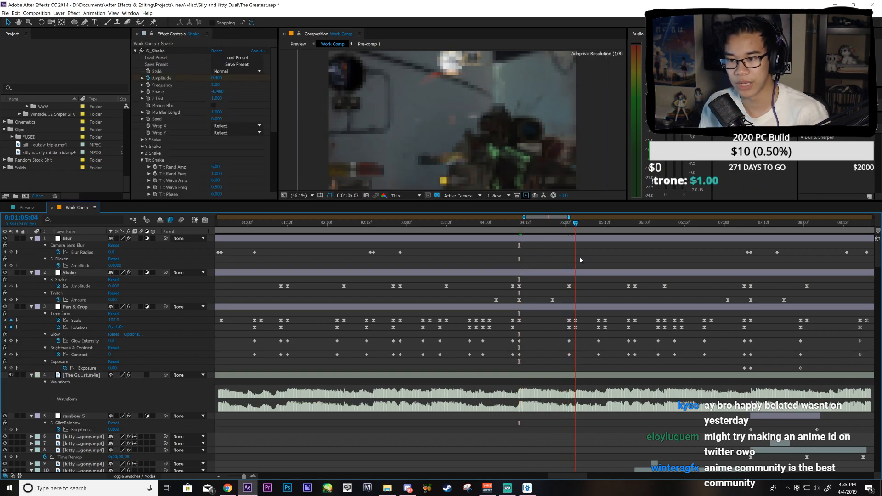
click(520, 229)
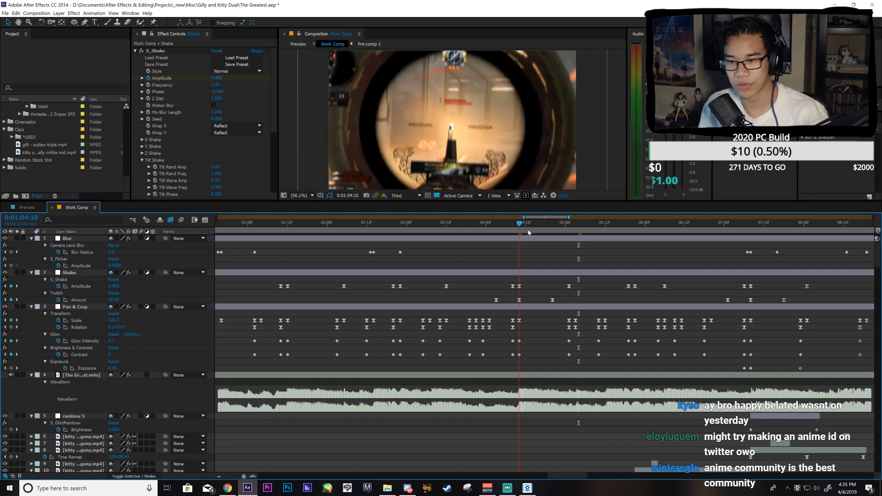
Step: Try adding Pan & Crop Scale keyframes at 0:01:09:06 and 0:01:09:15 and curving the graph into a dip between them
drag(565, 218, 595, 225)
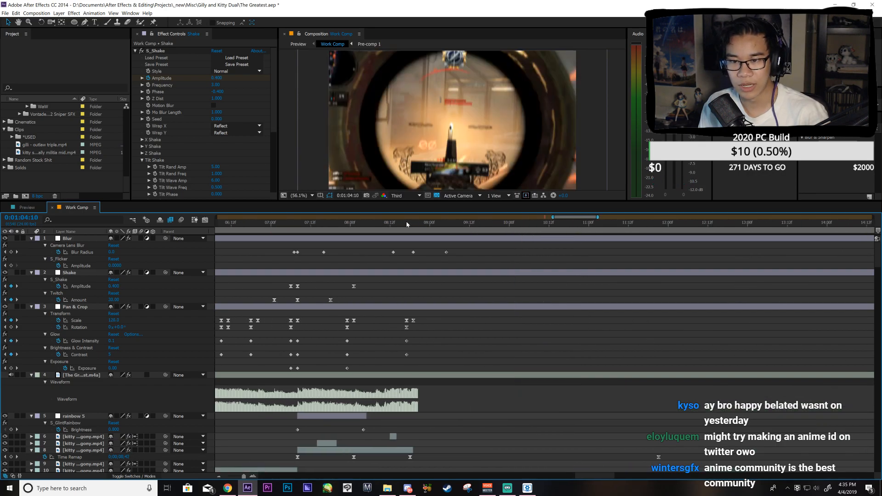
click(450, 229)
click(12, 321)
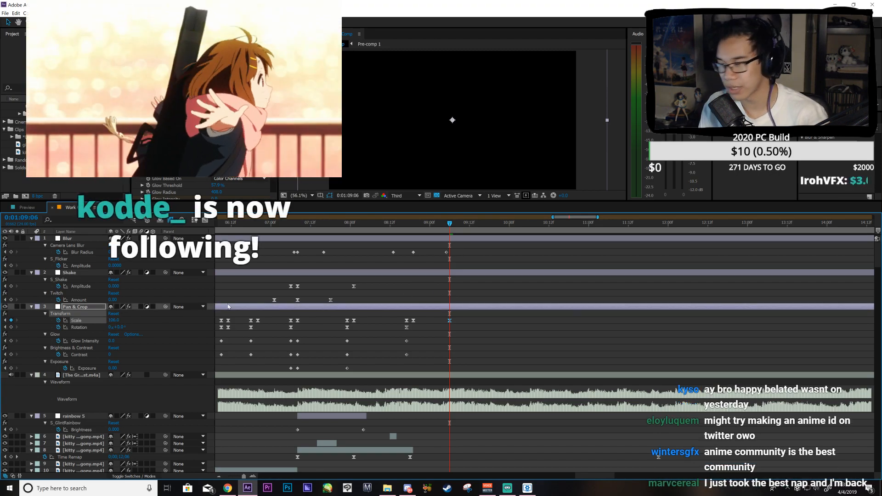
click(480, 227)
click(12, 320)
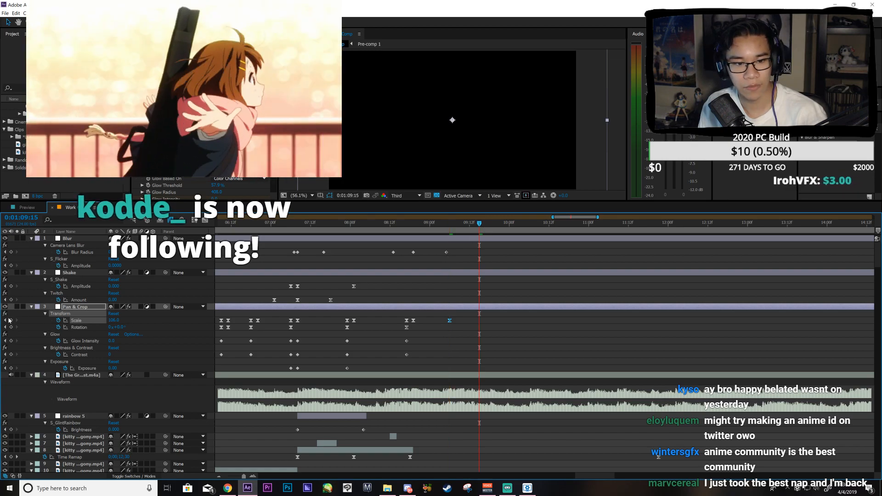
click(494, 337)
drag(441, 321, 485, 324)
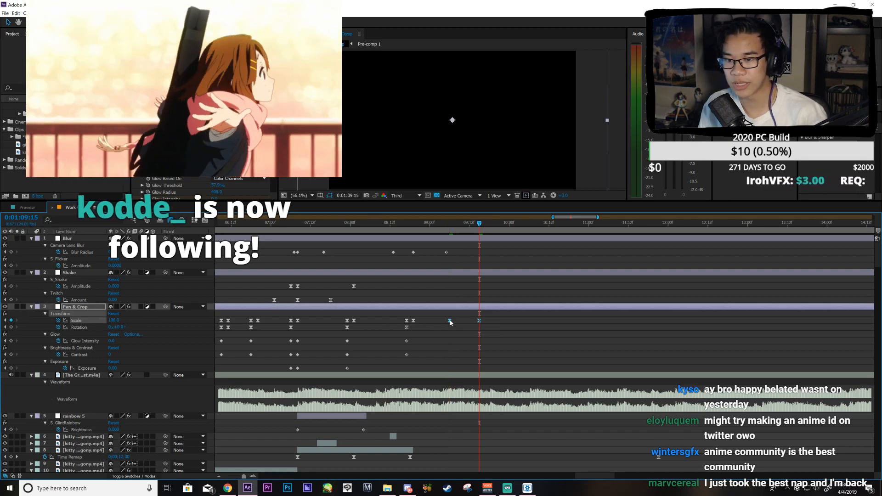
click(205, 221)
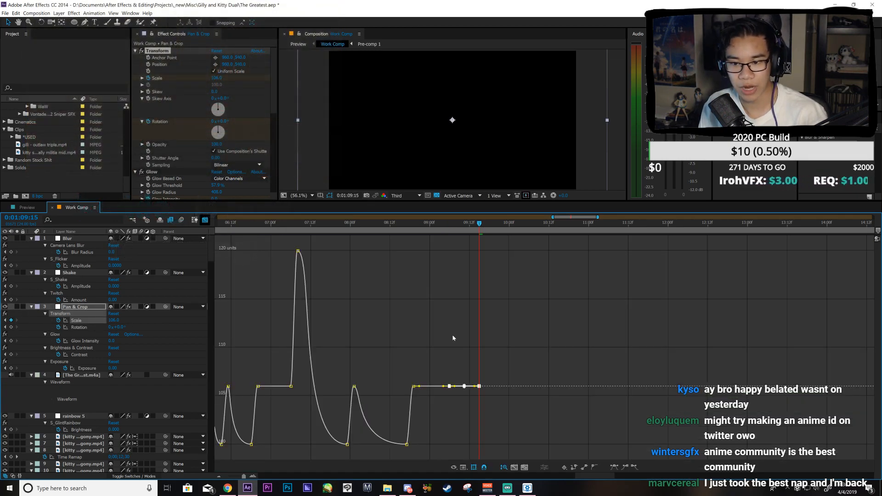
drag(472, 372, 492, 409)
drag(454, 386, 461, 430)
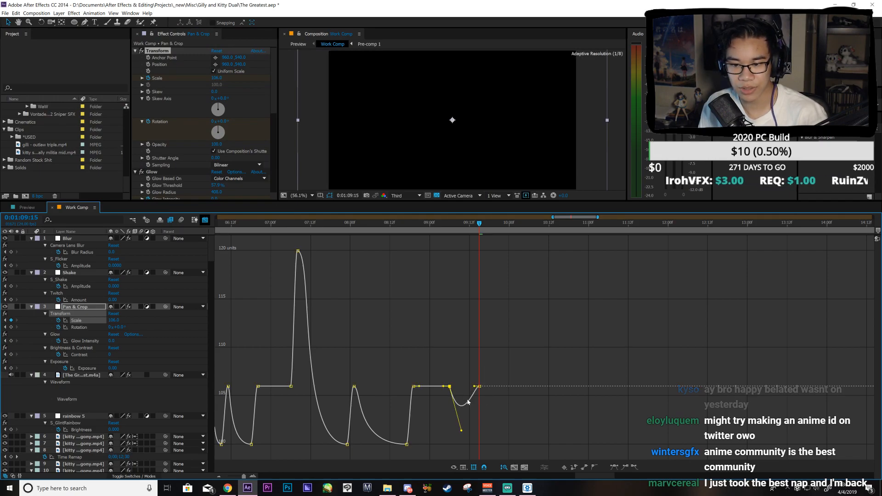
drag(475, 386, 478, 443)
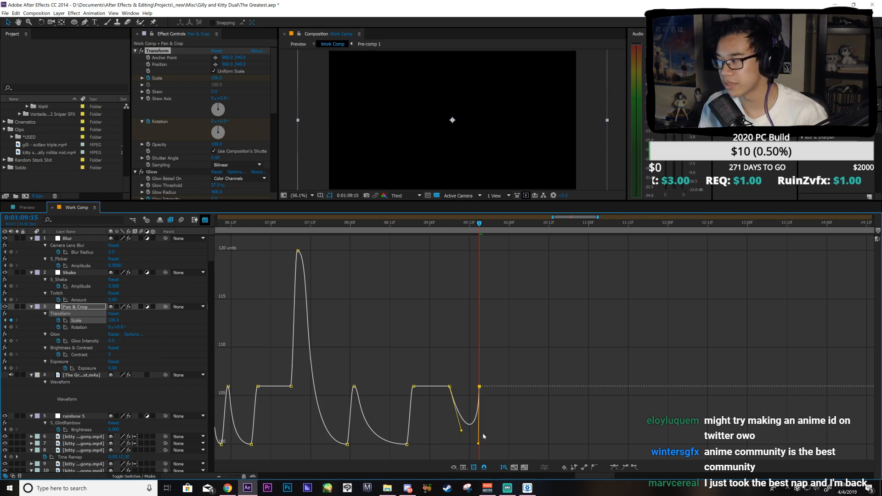
Step: Undo the trial Scale curve edits and keyframes on the Pan & Crop layer
key(ctrl+z)
key(ctrl+z)
key(ctrl+z)
key(ctrl+z)
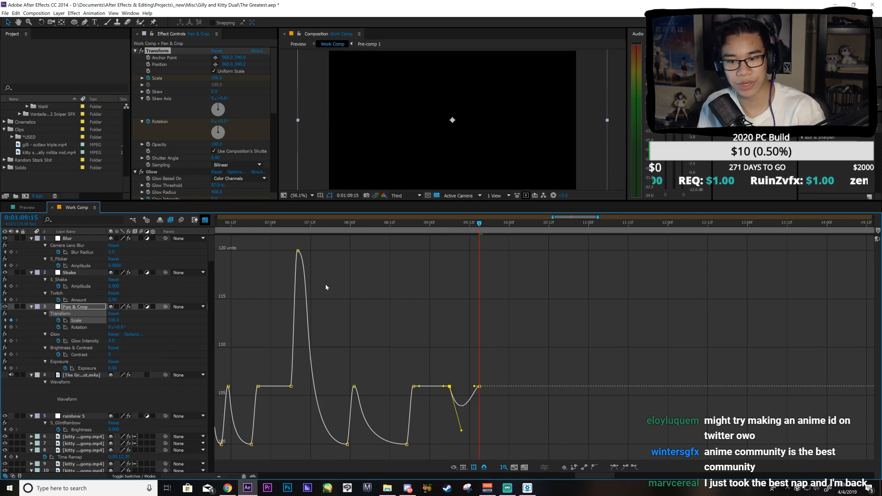
key(ctrl+z)
key(ctrl+z)
click(205, 221)
click(206, 221)
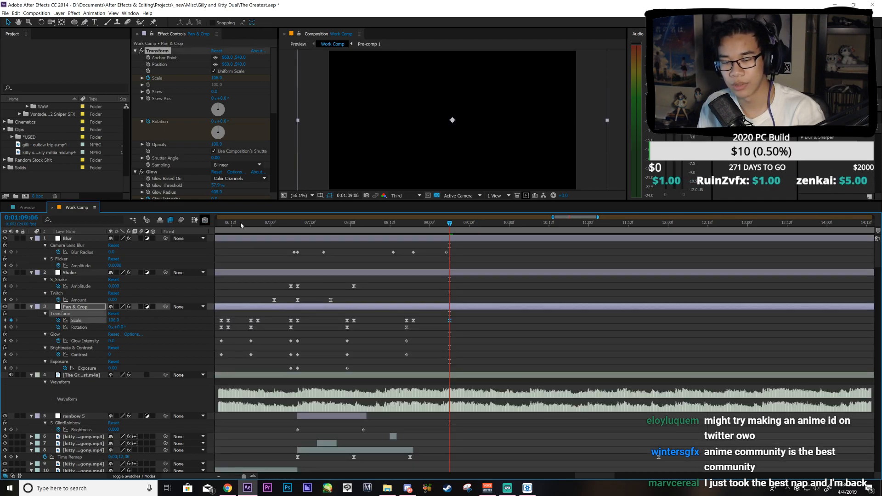
key(ctrl+z)
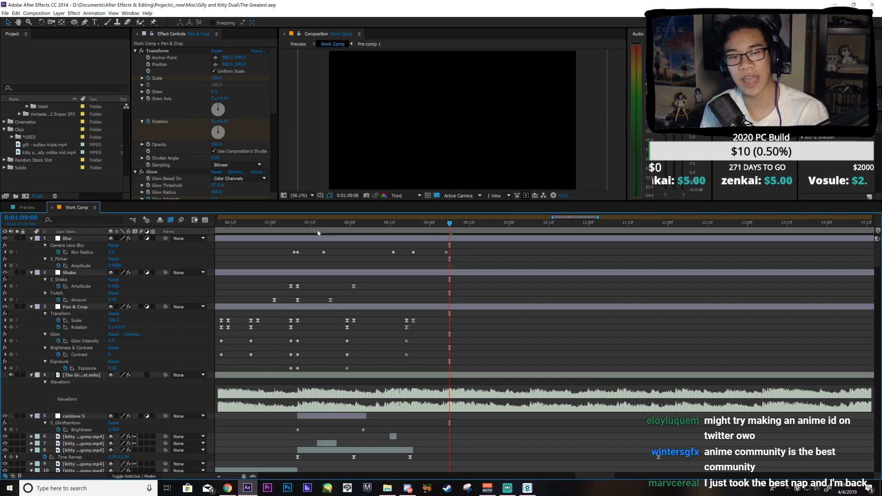
Step: Inspect the Pan & Crop Scale keyframe at 0:01:07:08, go to 0:01:07:06 and save the project
drag(317, 225, 298, 291)
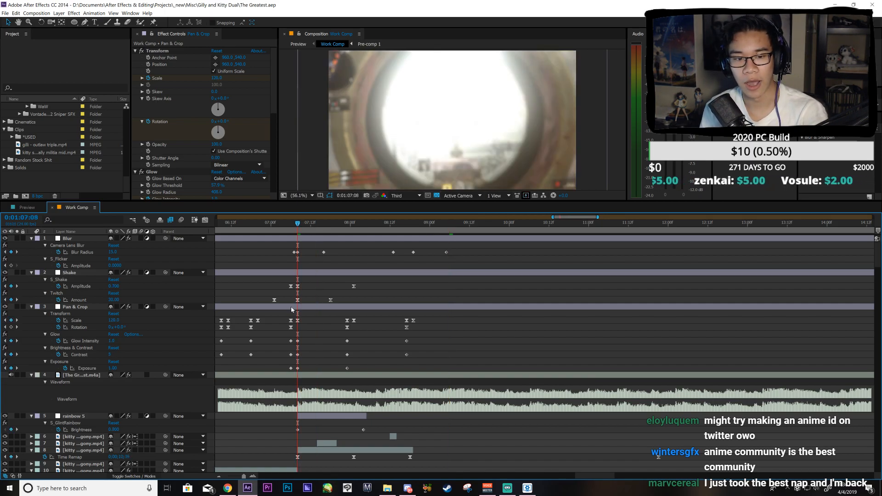
click(298, 318)
click(205, 221)
click(206, 220)
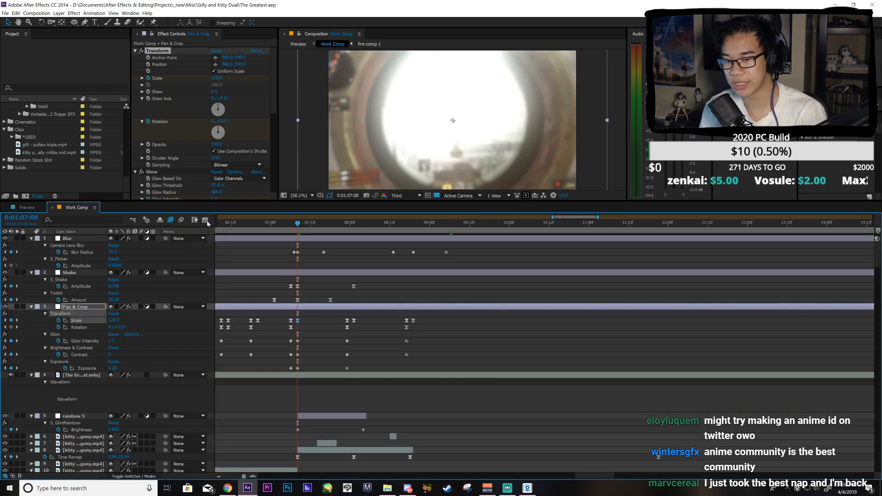
click(291, 225)
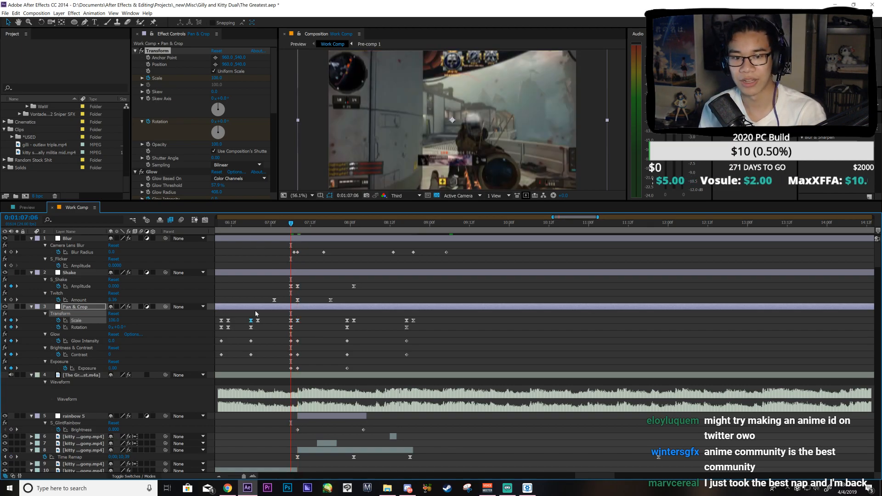
key(ctrl+a)
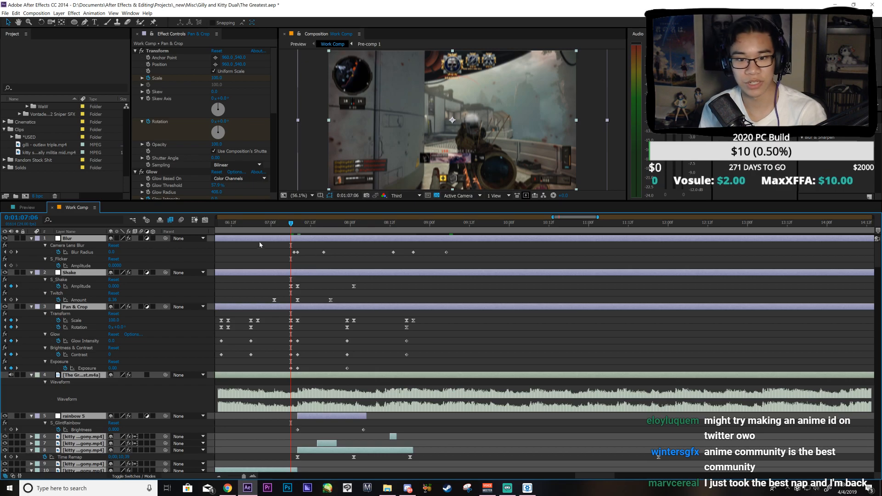
click(274, 343)
key(ctrl+s)
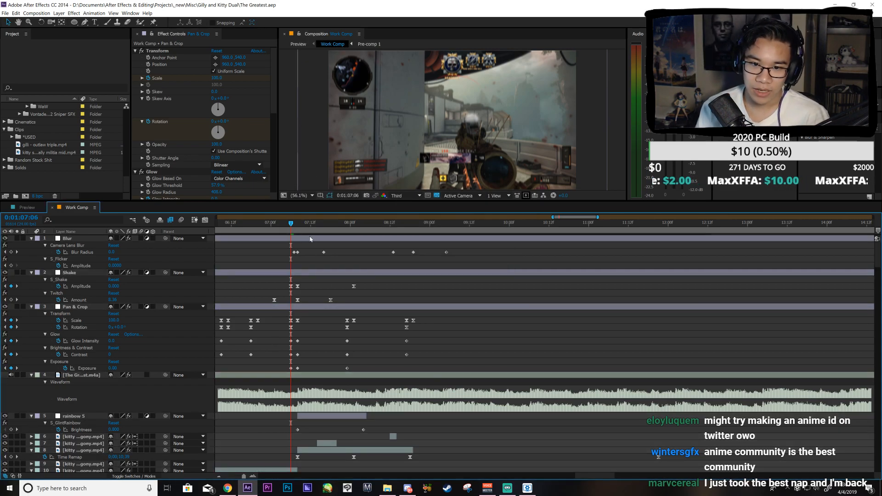
Step: Play the ending from 0:01:07:06, and position the Preview comp at 0:00:55:15 to render its work area for playback
key(space)
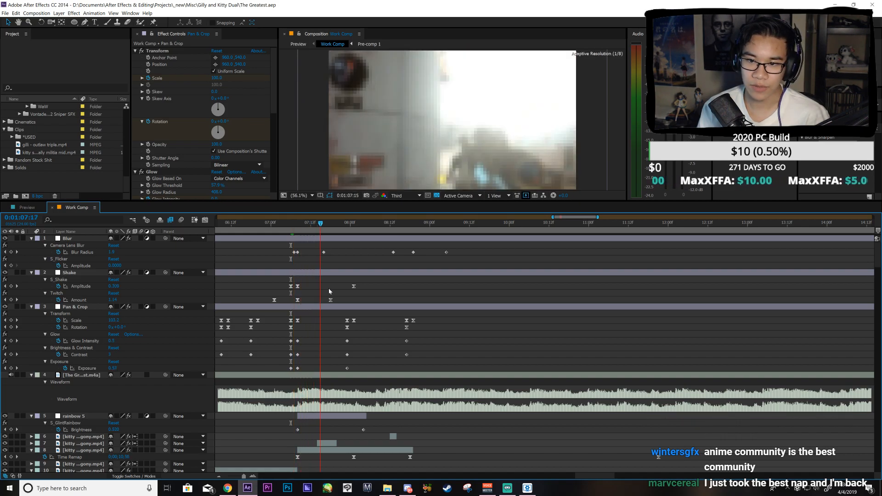
key(space)
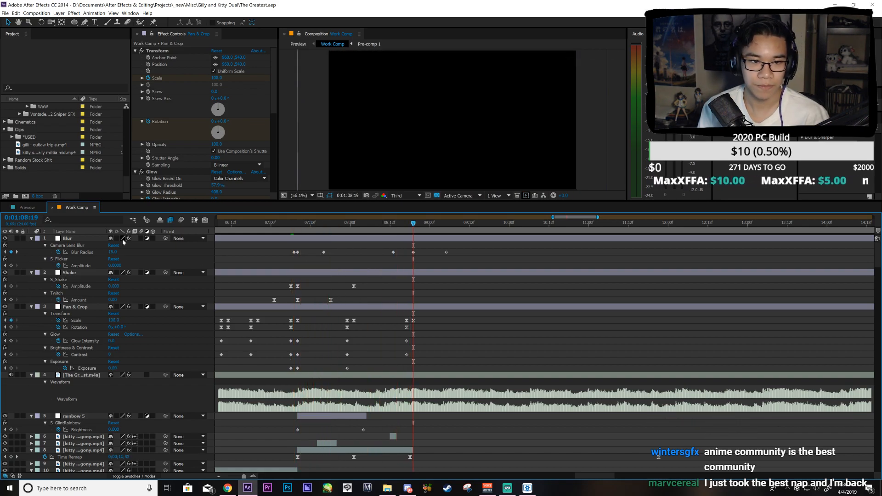
click(31, 208)
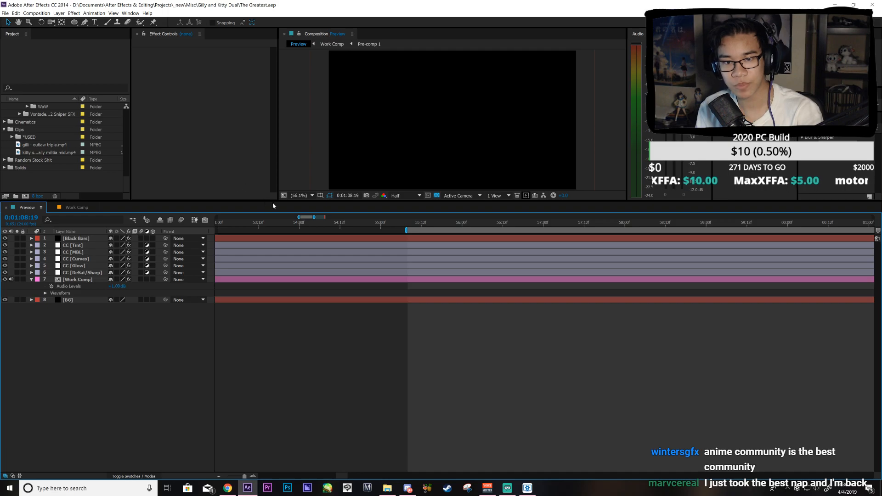
drag(303, 219, 318, 219)
click(323, 222)
click(69, 208)
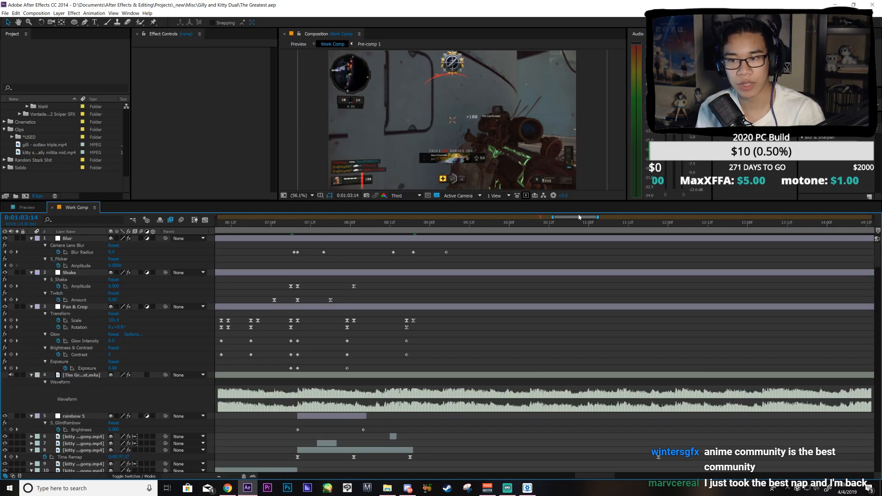
drag(573, 218, 535, 223)
drag(439, 224, 259, 273)
click(29, 208)
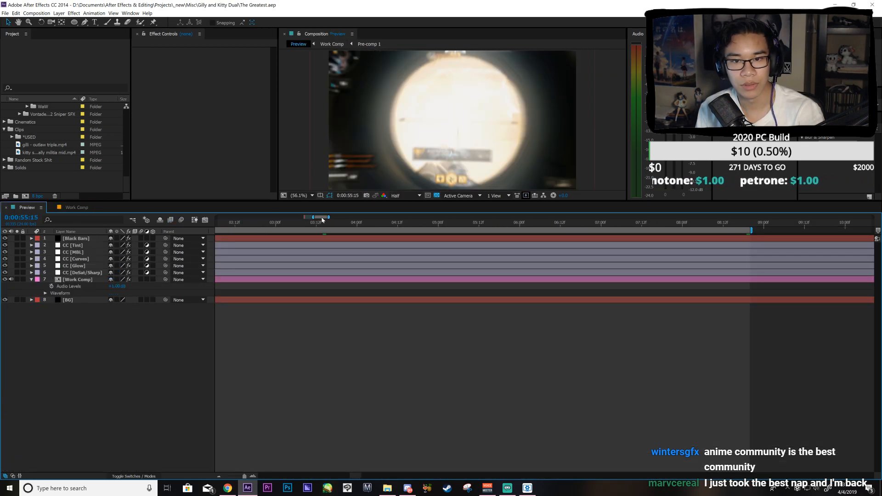
drag(313, 218, 298, 219)
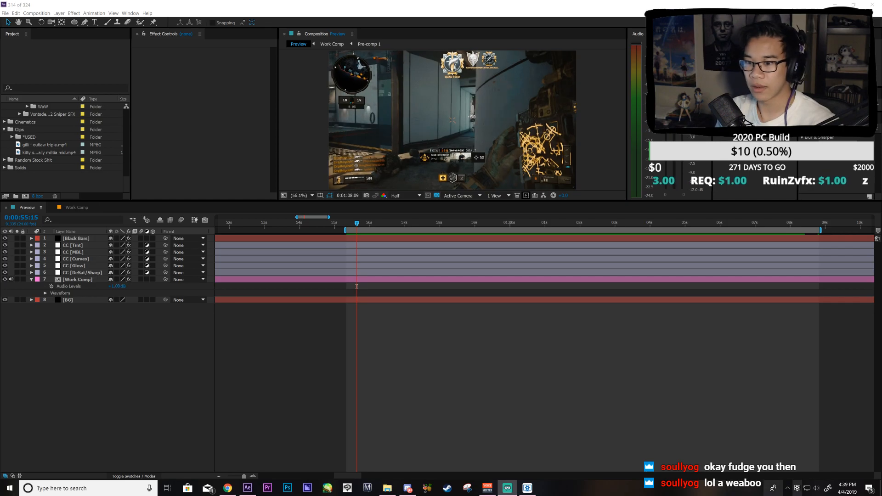
click(879, 488)
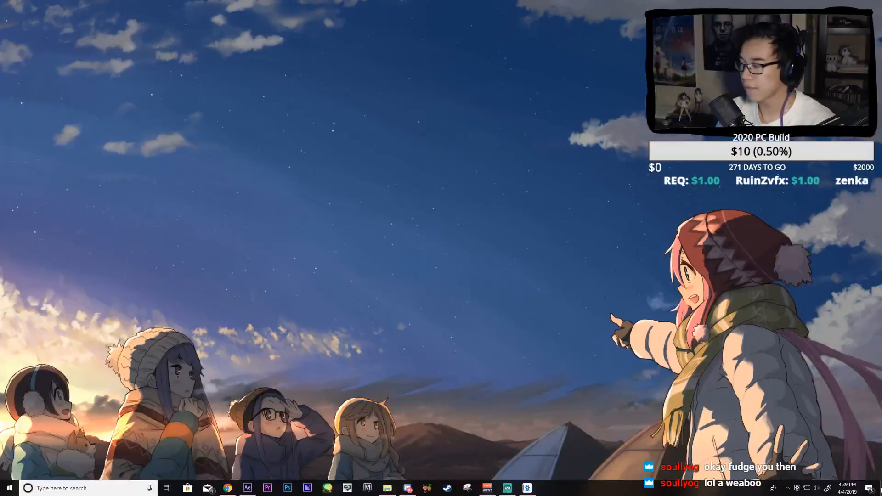
click(880, 489)
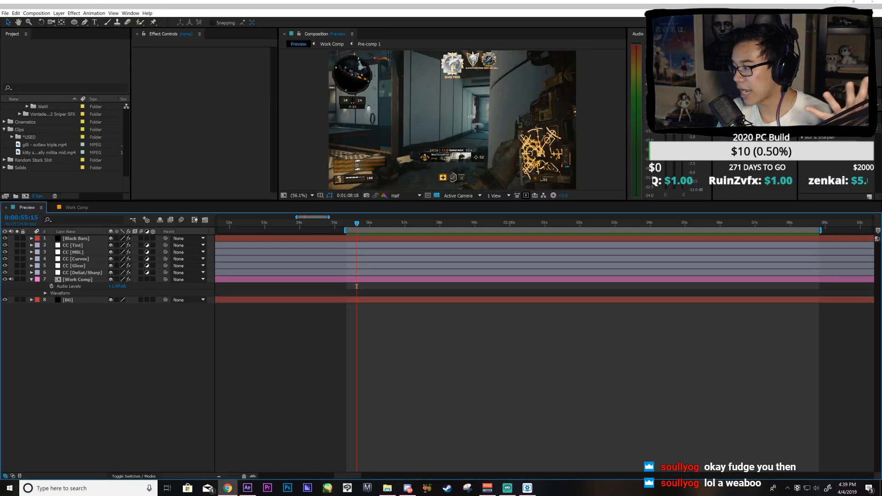
key(alt+Tab)
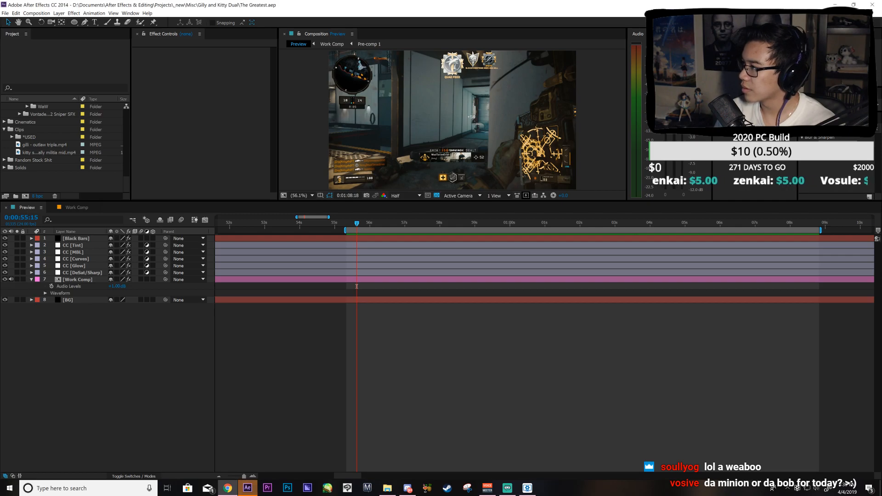
key(alt+Tab)
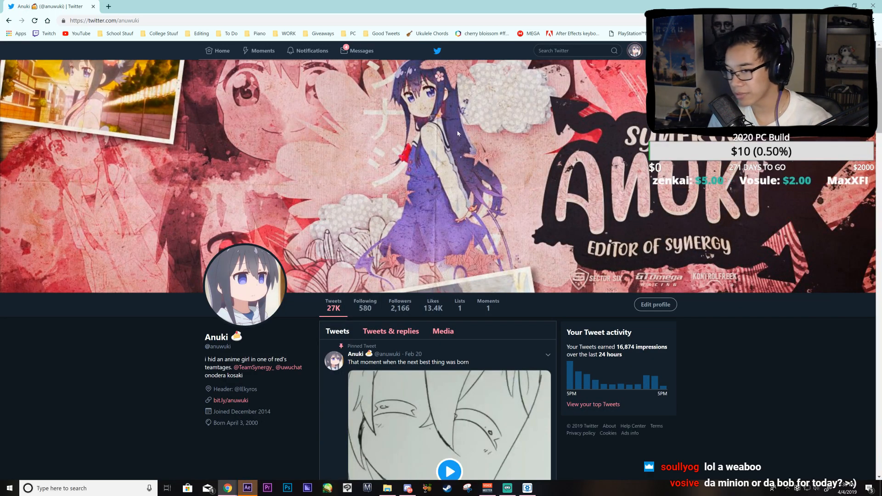
key(alt+Tab)
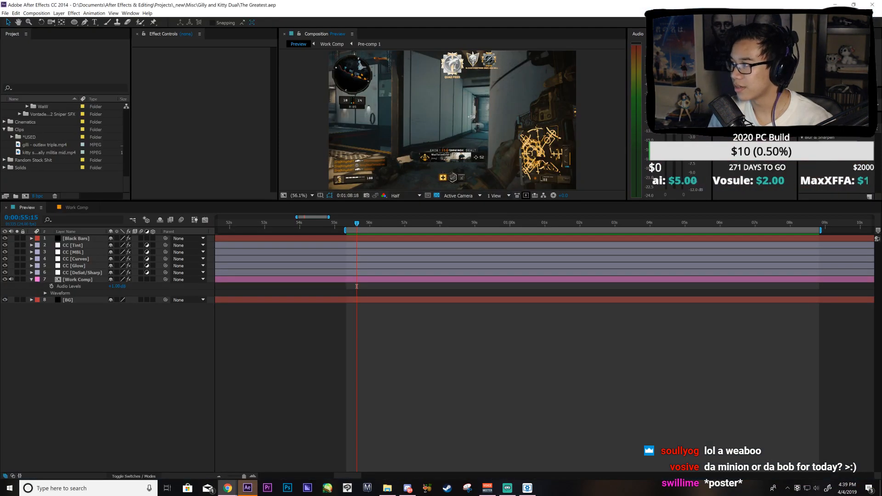
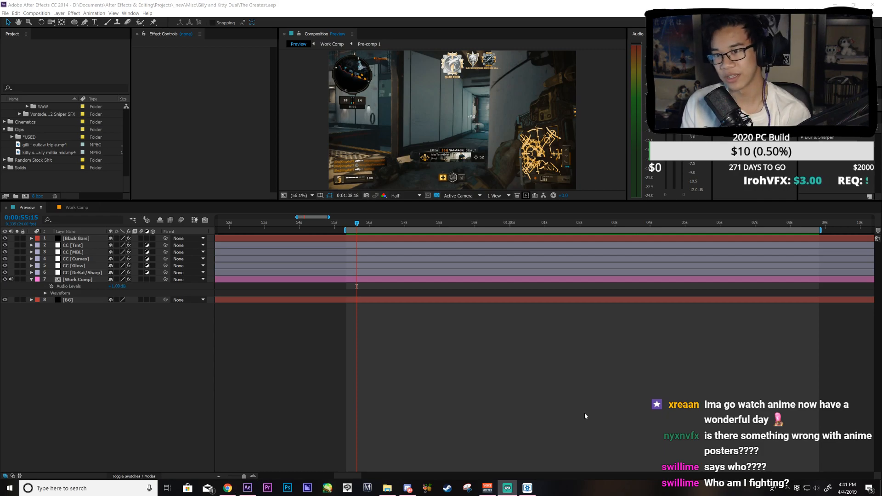
Step: Play back the rendered work area of the Preview comp to review the effects and sound sync
key(space)
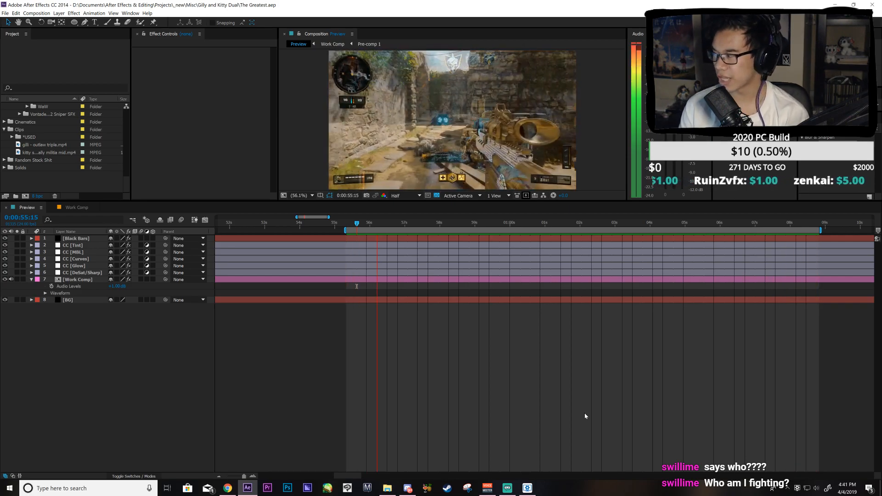
click(590, 317)
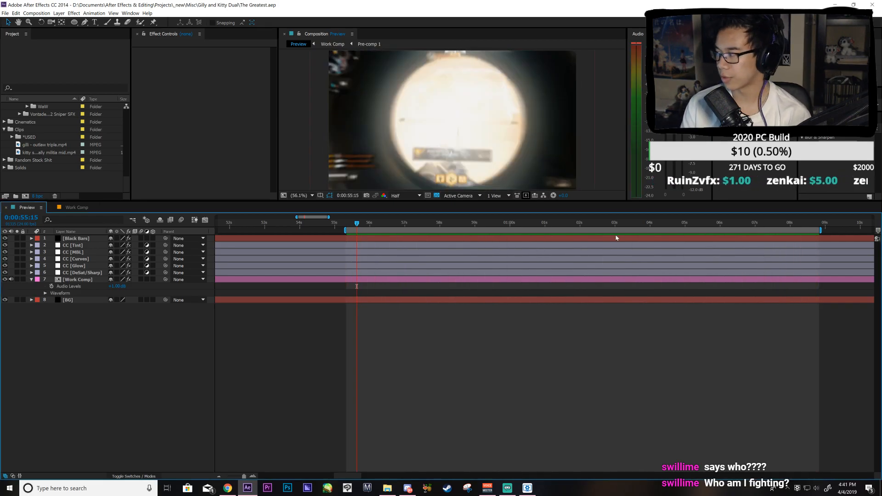
key(space)
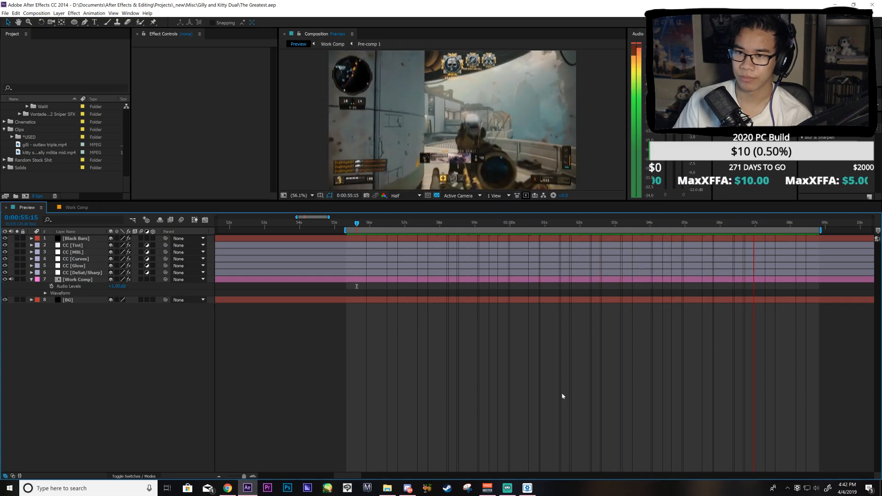
Step: In Work Comp, shift the PaladinShot.wav layer near 0:01:01:11 one frame earlier and listen to it from 0:01:00:16
click(77, 207)
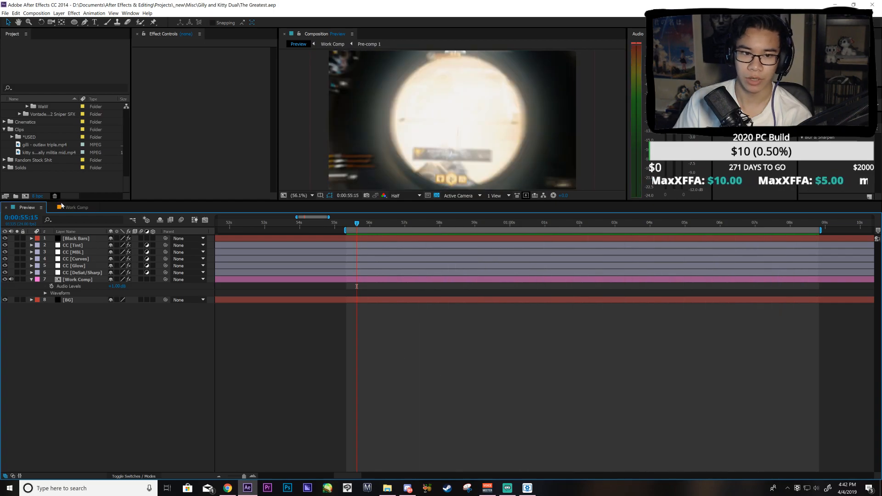
scroll(470, 331, down, 8)
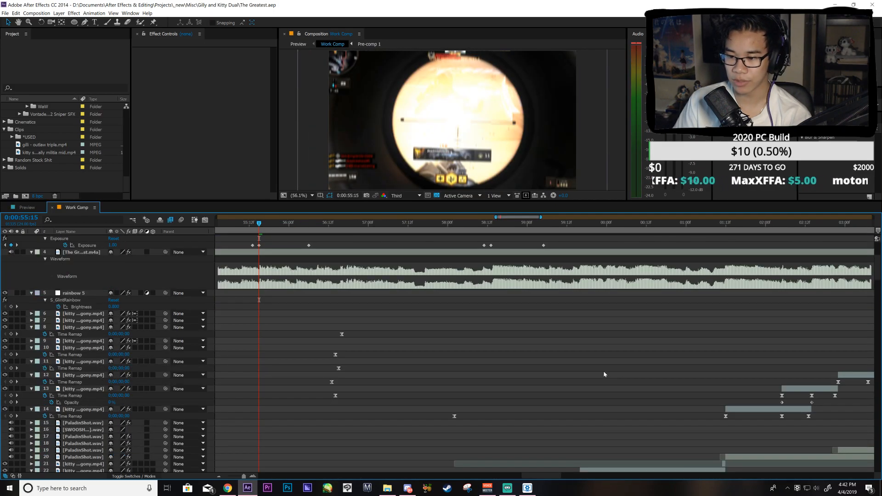
drag(394, 224, 724, 312)
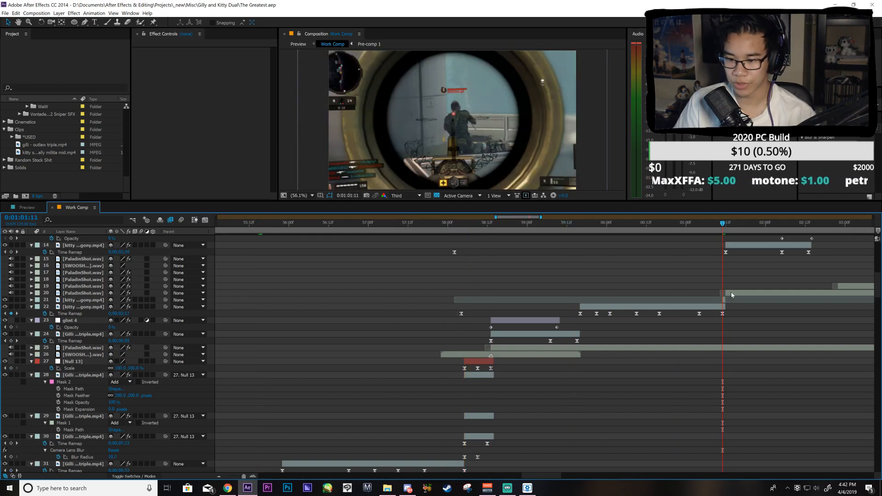
click(731, 291)
click(658, 222)
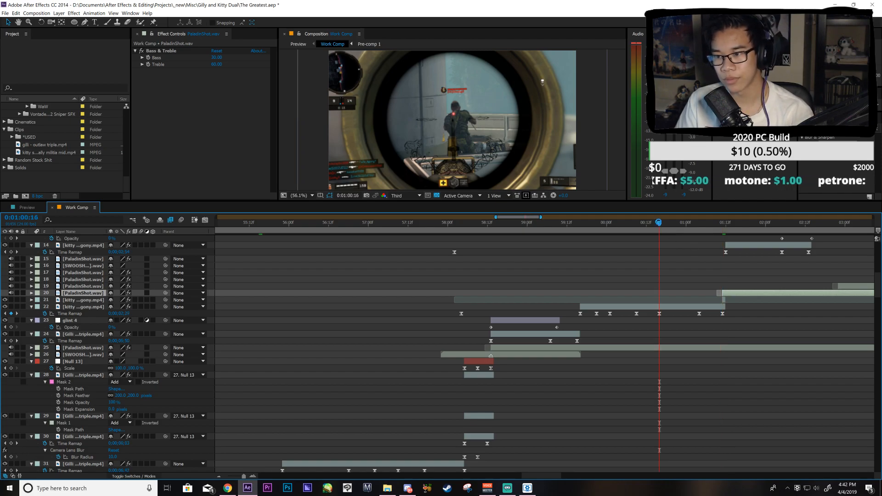
key(KP_Decimal)
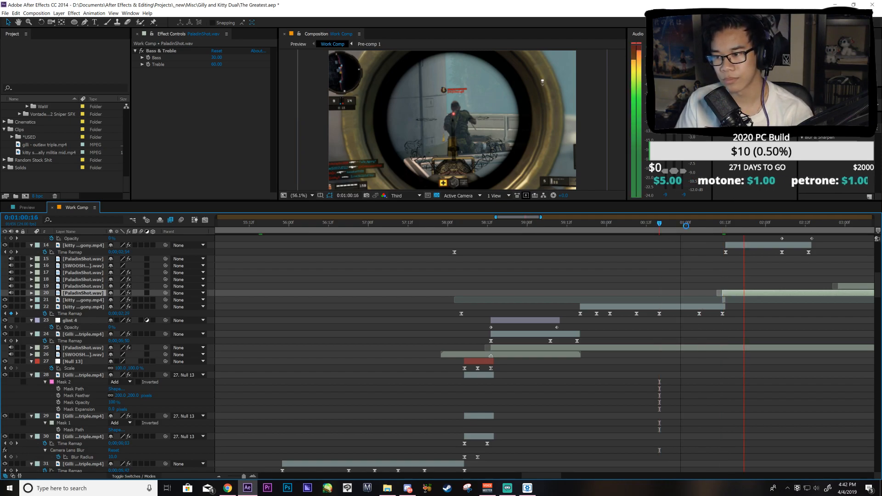
key(KP_Decimal)
Step: Try the same PaladinShot.wav layer one frame later and listen to the sync again from 0:01:00:16
click(722, 223)
key(alt+Page_Down)
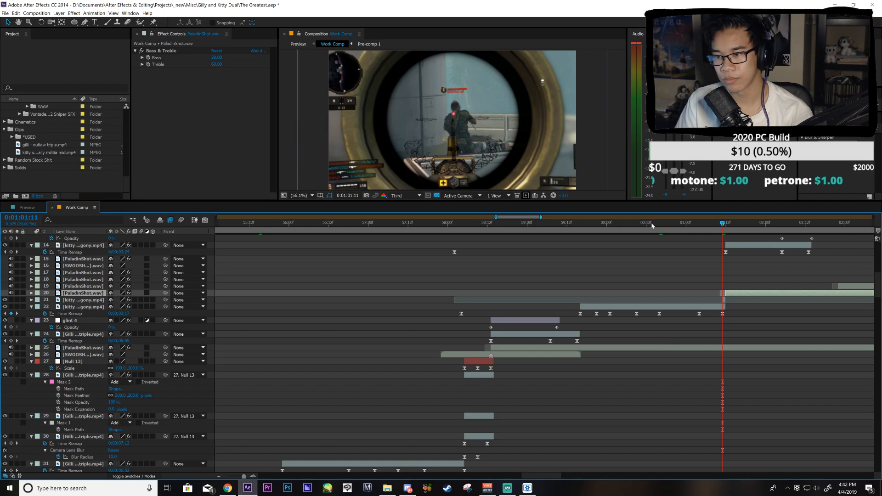
click(659, 224)
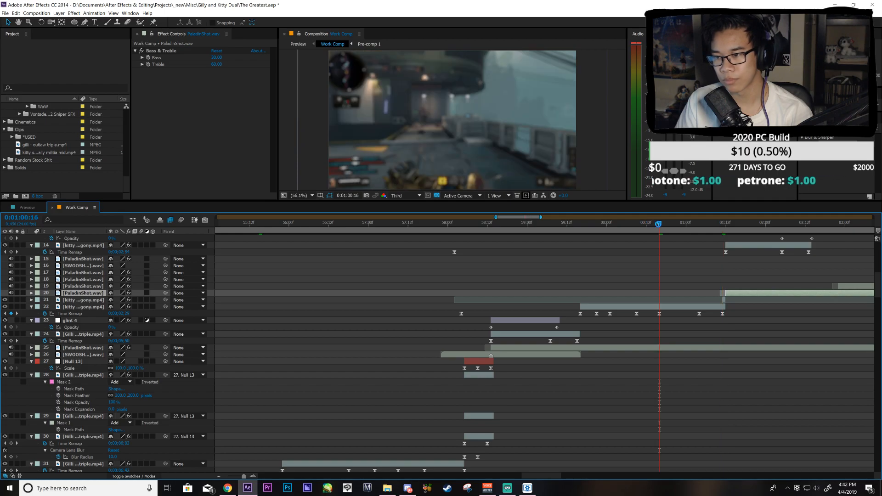
key(KP_Decimal)
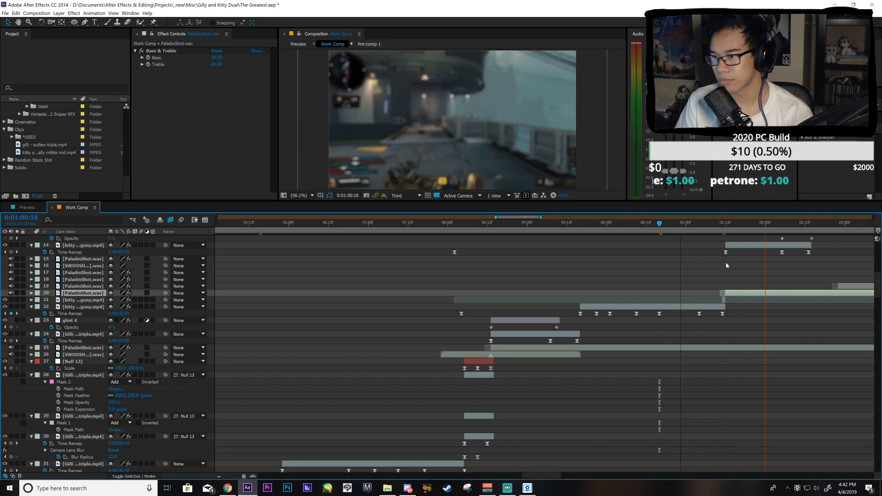
Step: Shift the PaladinShot.wav layer and the kitty clip on layer 14 one frame earlier to 0:01:01:11, extending the clip's end by one frame
click(723, 232)
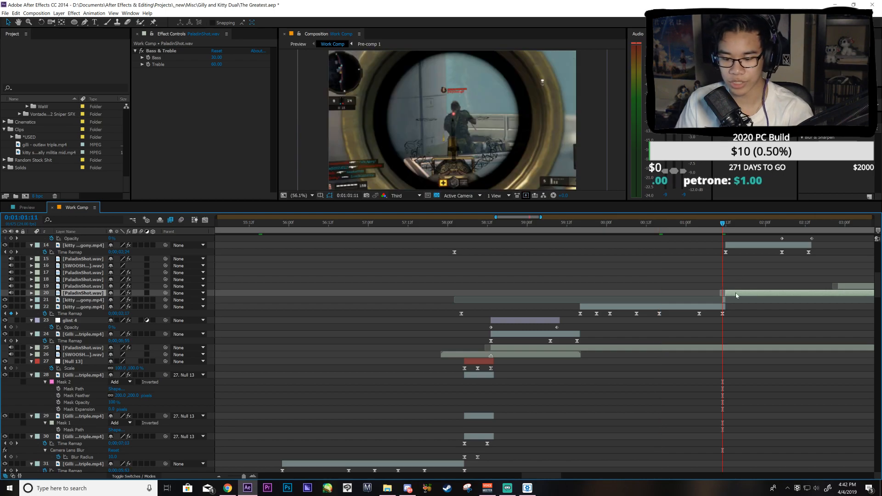
click(743, 245)
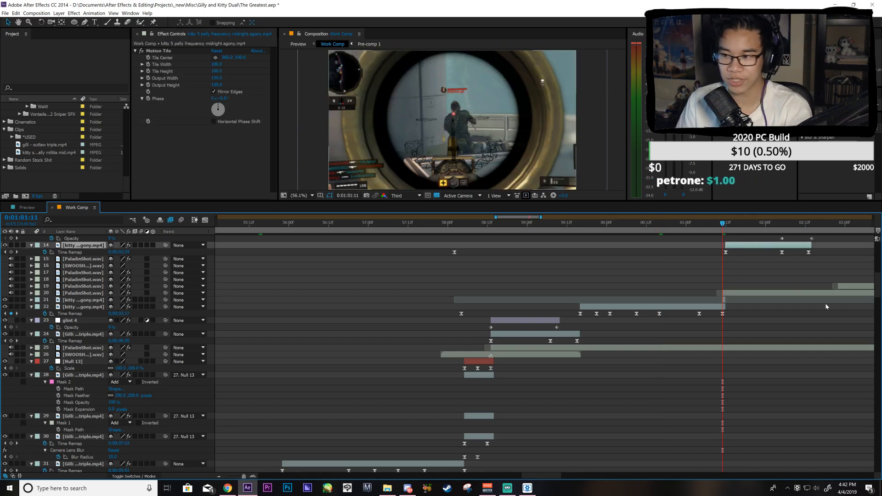
scroll(735, 276, up, 2)
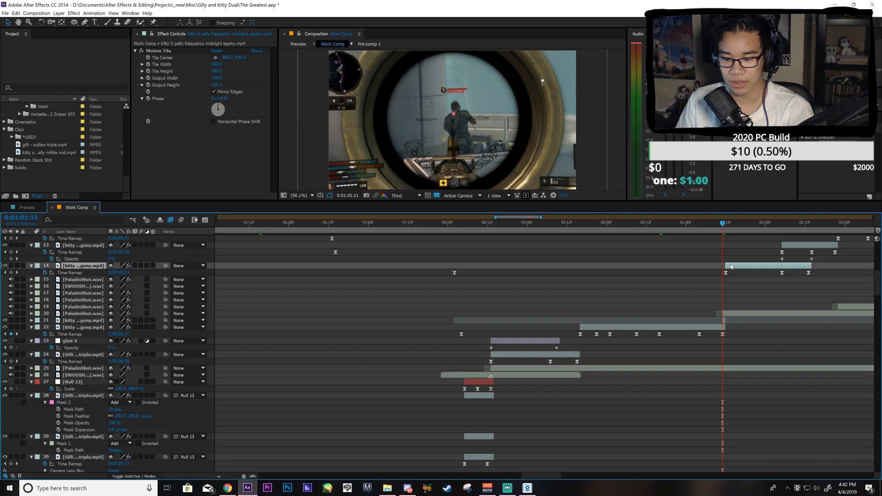
drag(812, 266, 817, 266)
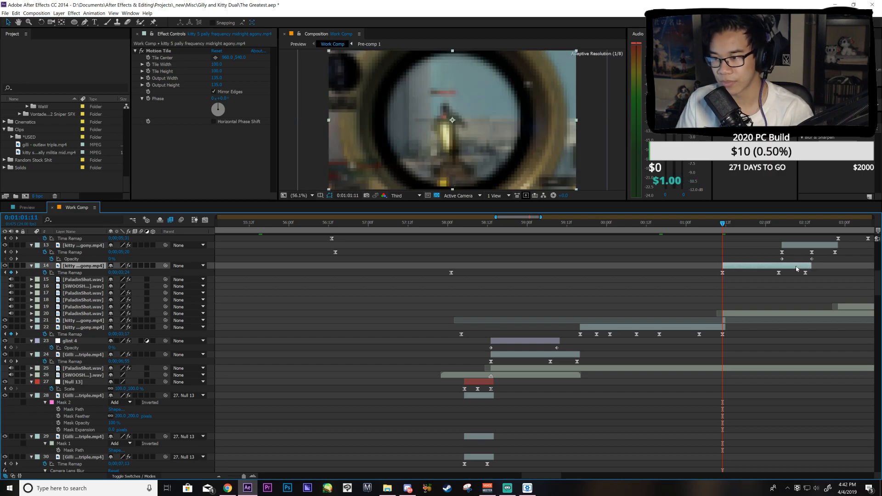
Step: Duplicate the kitty clip as a backup, hide the lower copy and save the project
key(ctrl+d)
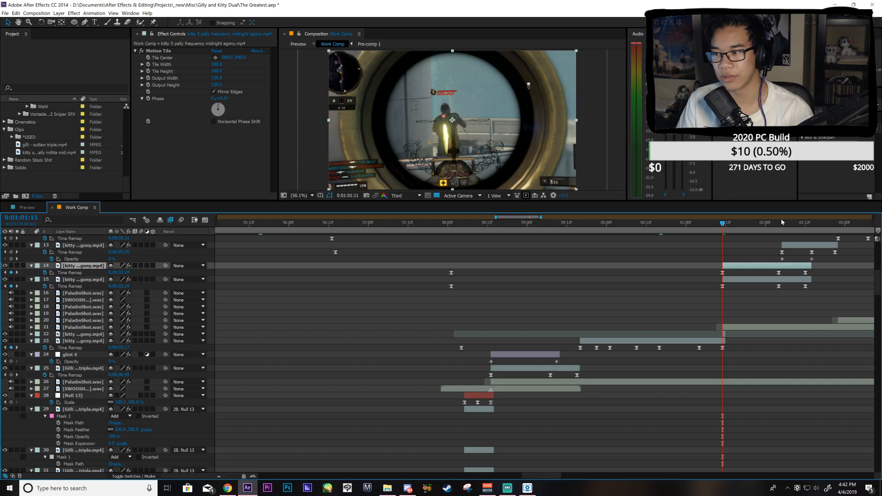
click(3, 279)
key(ctrl+s)
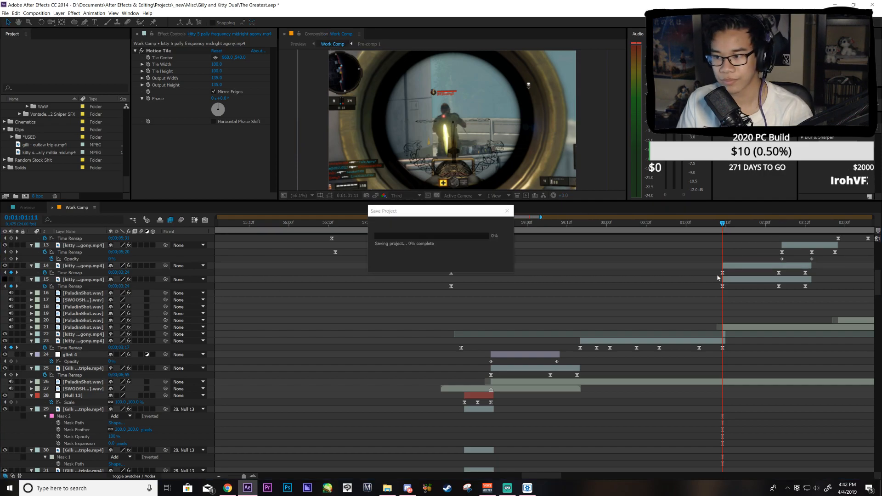
Step: Convert the layer 14 clip's Time Remap keyframes to linear and delete the two keyframes after 0:01:01:11
click(750, 266)
click(69, 273)
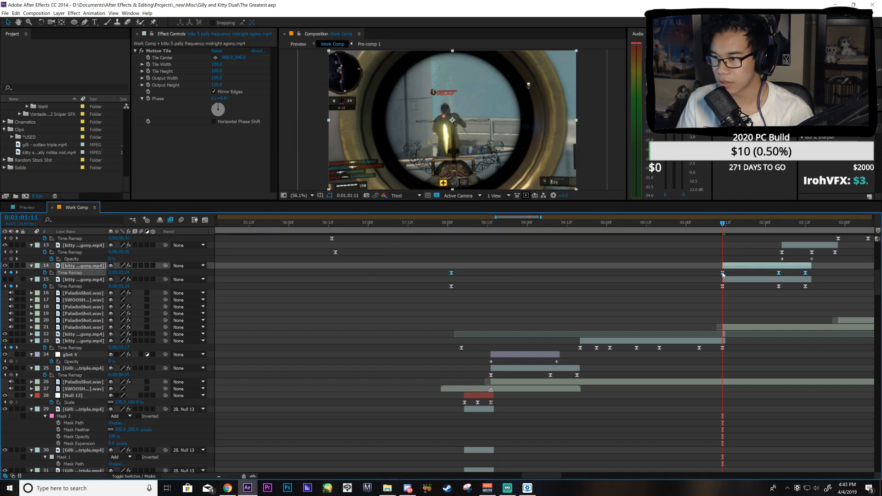
ctrl+click(723, 273)
click(690, 278)
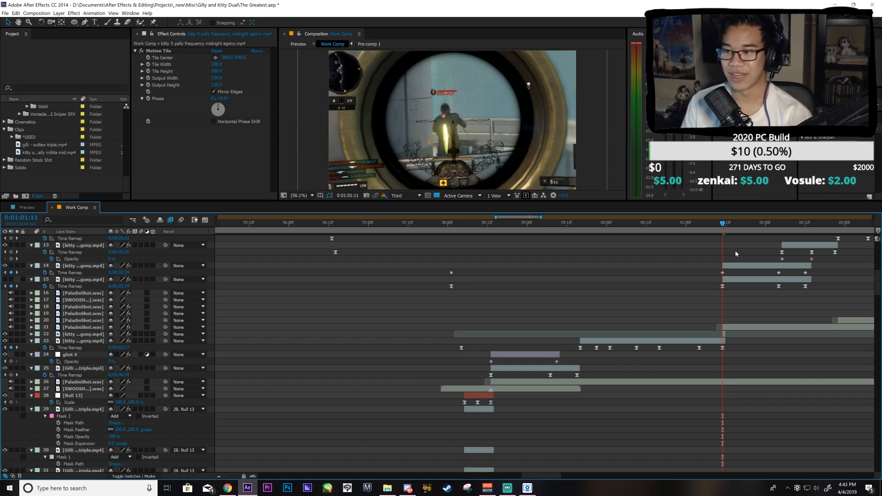
click(759, 266)
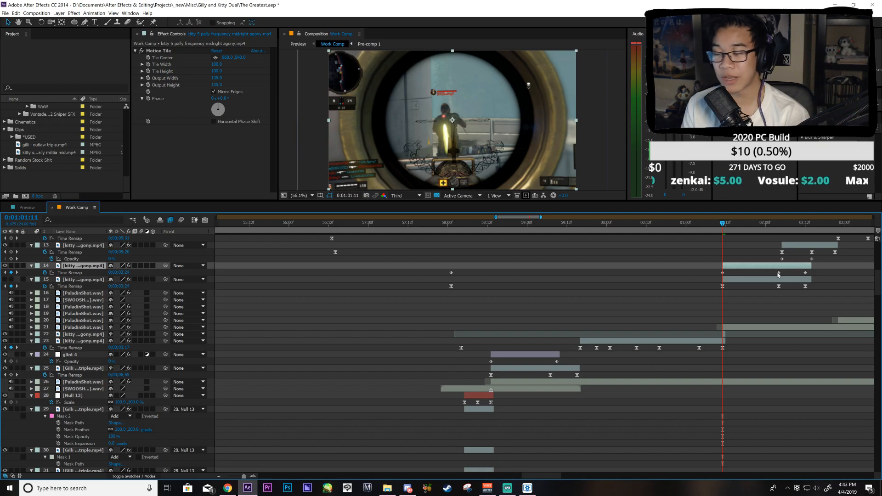
drag(831, 278, 770, 272)
key(Delete)
Step: Add Time Remap keyframes to the layer 14 clip at 0:01:02:05 and 0:01:02:13
click(783, 223)
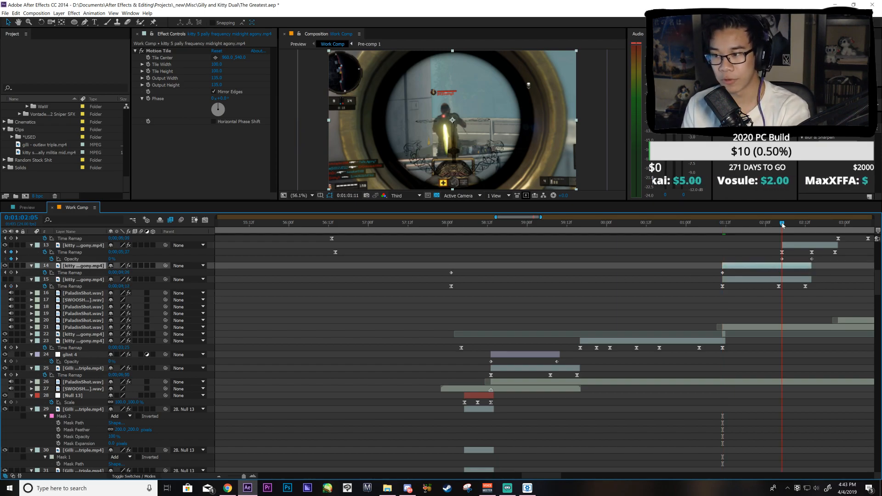
click(11, 273)
key(Page_Down)
key(Page_Up)
click(9, 273)
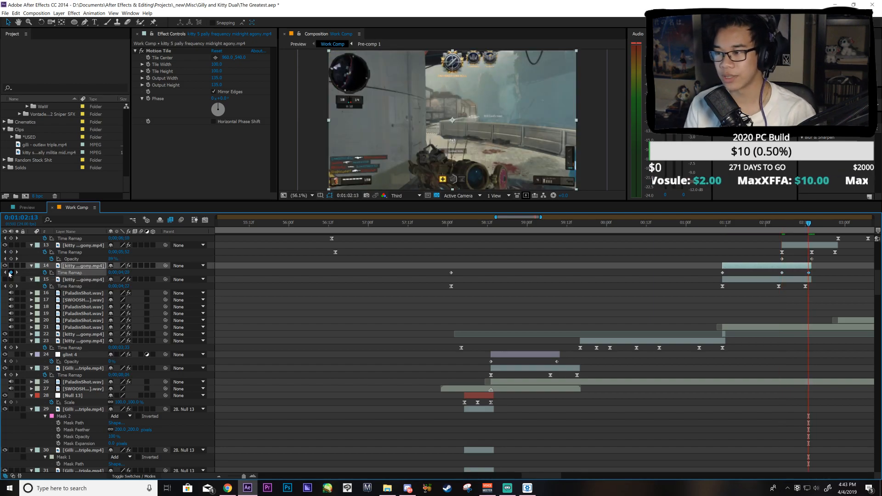
key(Page_Down)
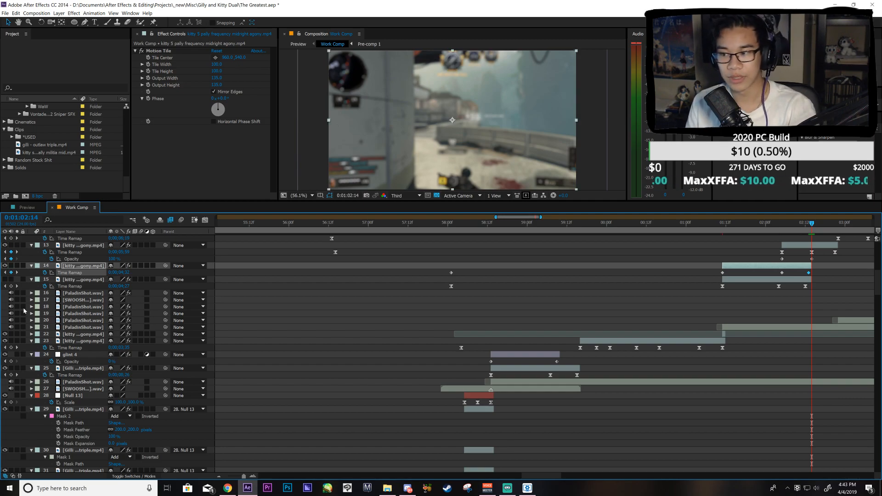
Step: Apply Easy Ease to all of the clip's Time Remap keyframes and show their curve around 0:01:01:11 in the Graph Editor
key(i)
click(72, 273)
key(F9)
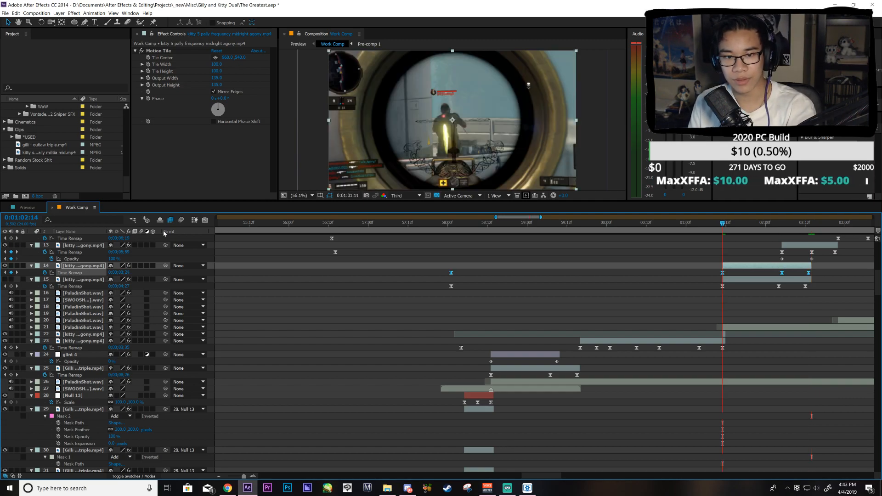
click(205, 220)
key(=)
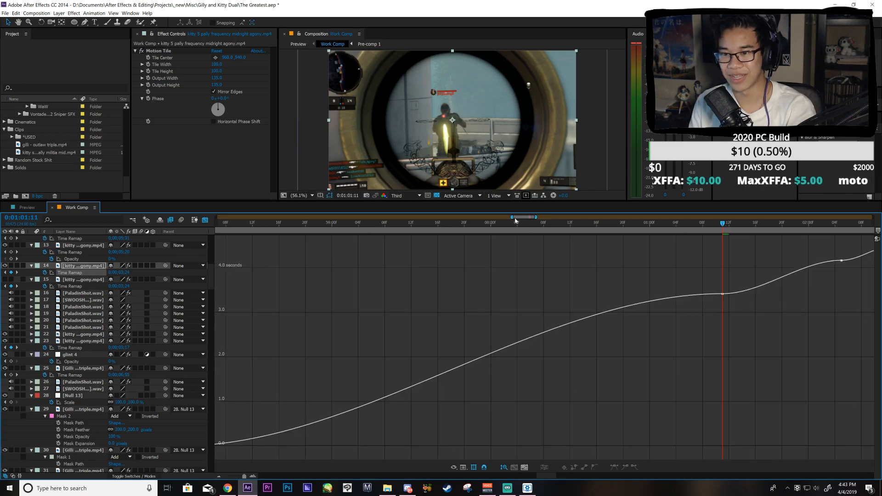
drag(520, 218, 530, 217)
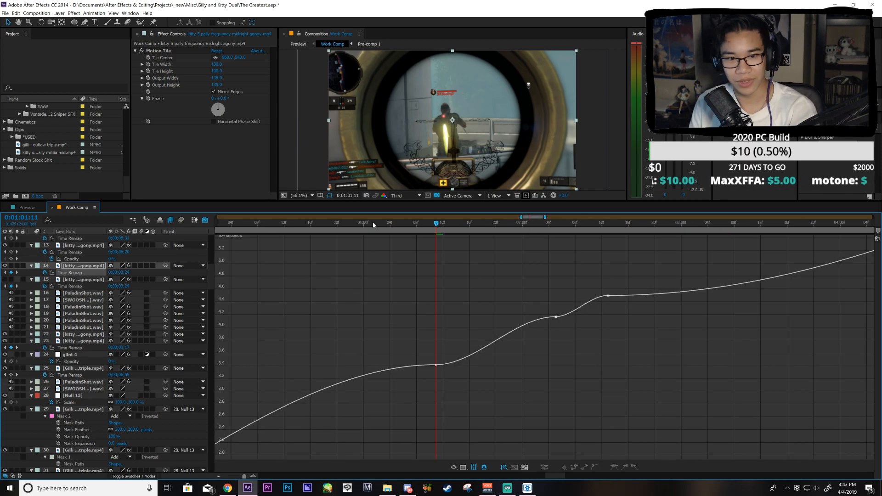
Step: Steepen the Time Remap curve out of 0:01:01:11, on both sides of 0:01:02:05 and into 0:01:02:13
drag(462, 281, 407, 386)
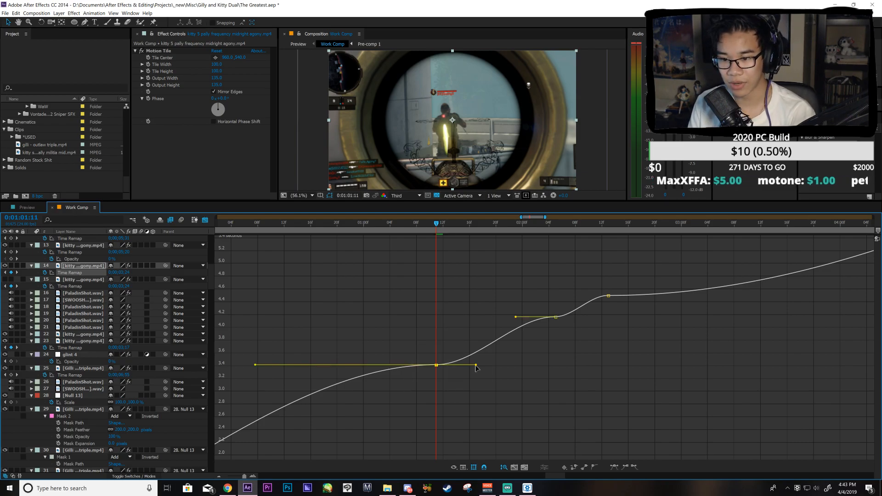
drag(472, 361, 459, 337)
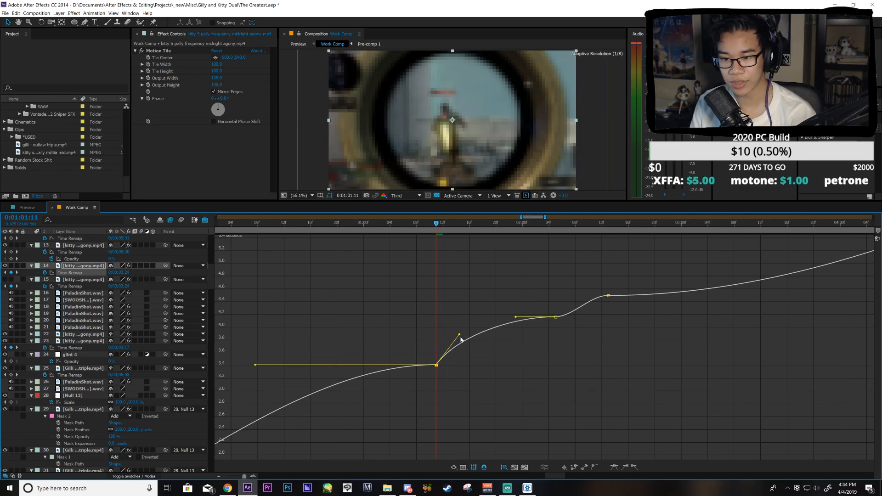
drag(516, 317, 541, 357)
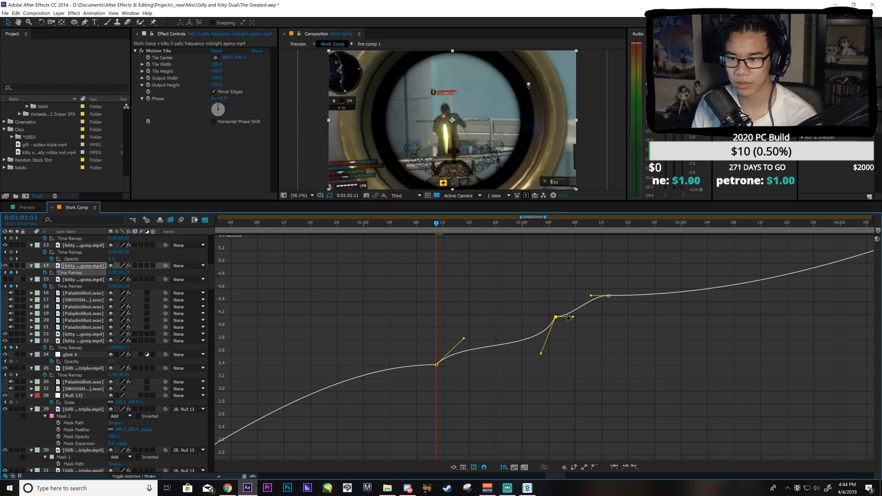
drag(574, 315, 601, 308)
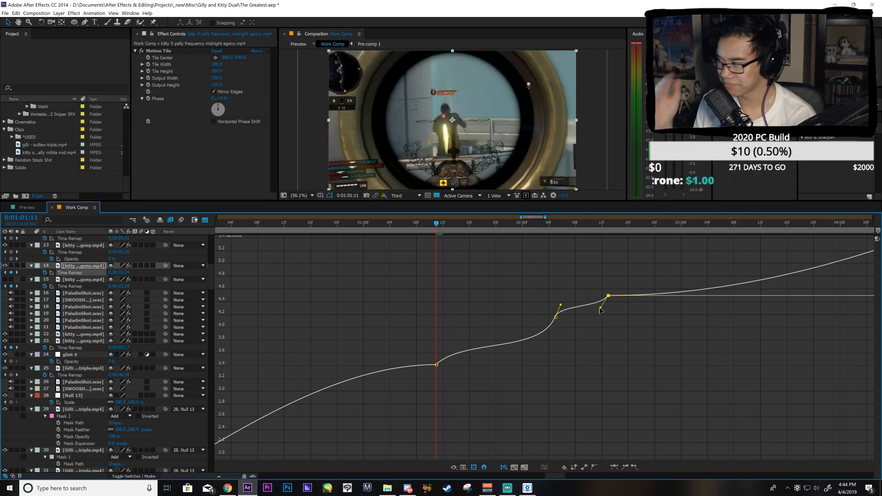
Step: Scrub through the retimed clip to 0:01:02:11, and delete its hidden backup copy from the layer timeline
click(443, 224)
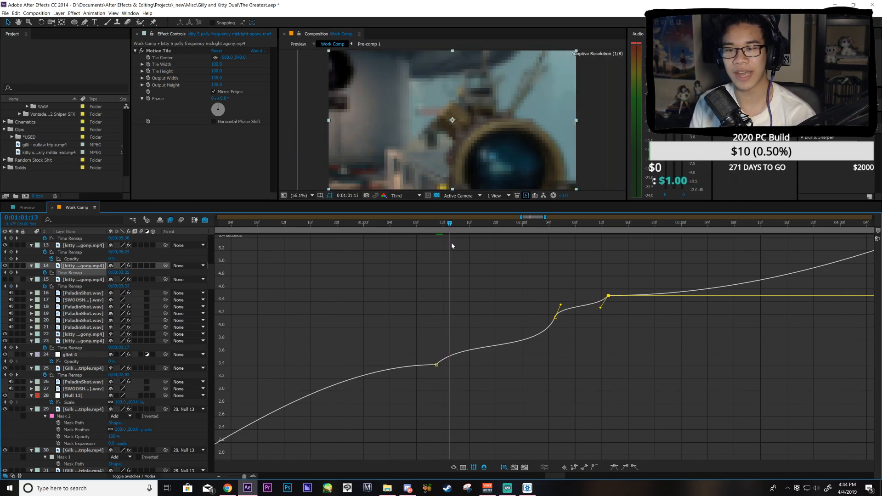
drag(440, 251, 593, 374)
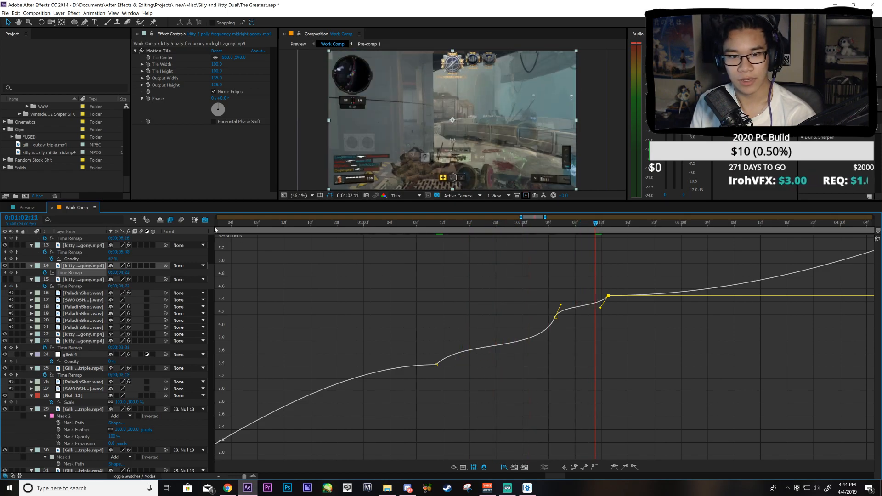
key(shift+F3)
click(562, 281)
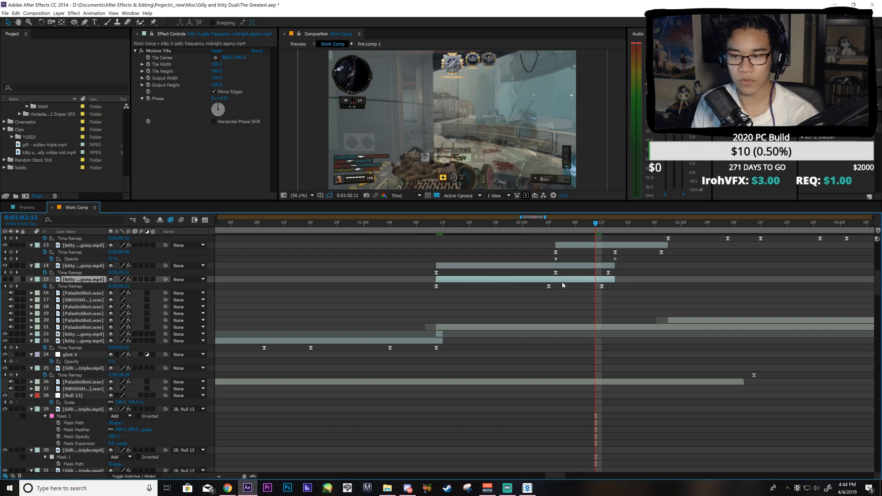
key(Delete)
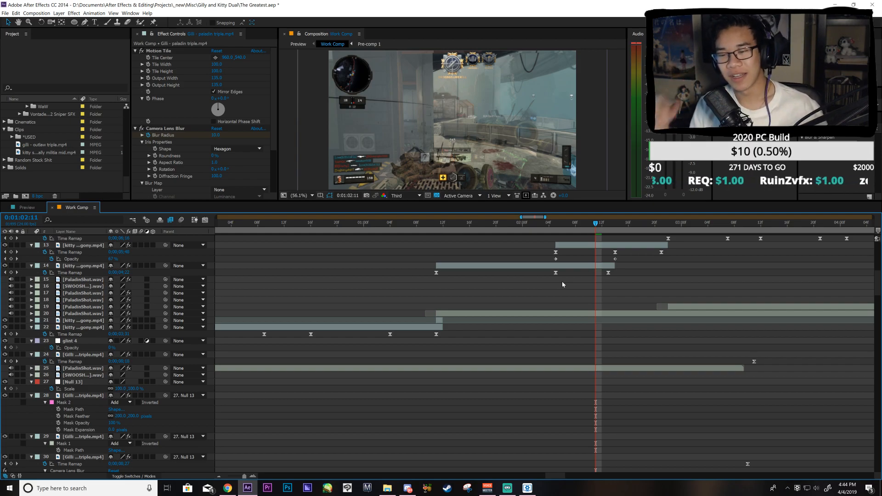
Step: Shift the Pan & Crop layer's Scale, Rotation, Glow Intensity and Contrast keyframes around 0:01:01:11 one frame earlier
click(431, 224)
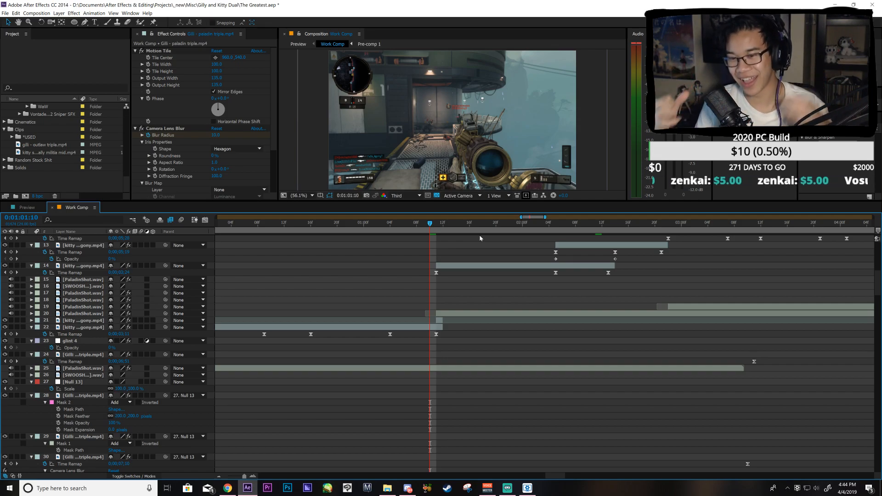
drag(395, 235, 457, 295)
scroll(456, 297, up, 10)
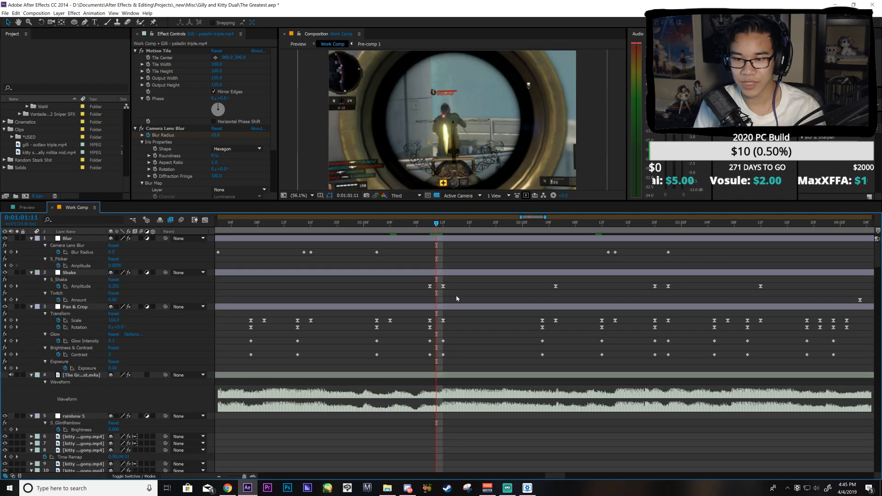
drag(454, 314, 425, 362)
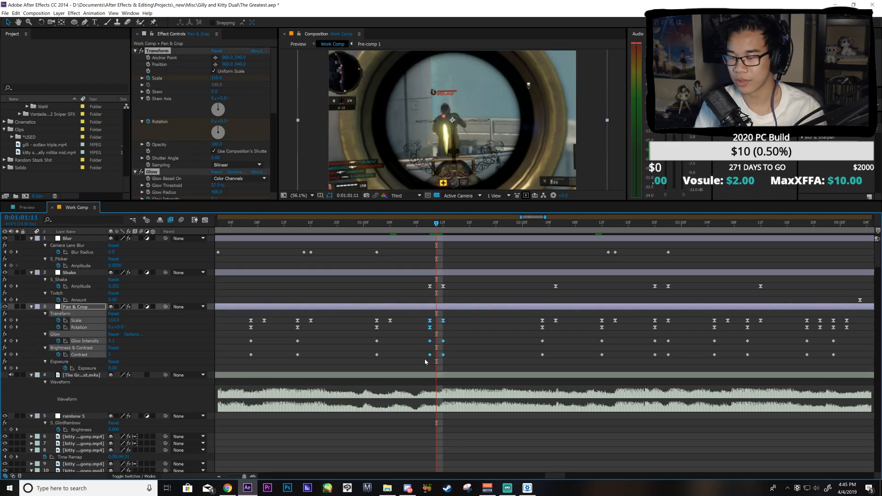
key(alt+Left)
Step: Shift the Shake layer's two S_Shake Amplitude keyframes around 0:01:01:11 one frame earlier and save the project
drag(453, 292, 414, 281)
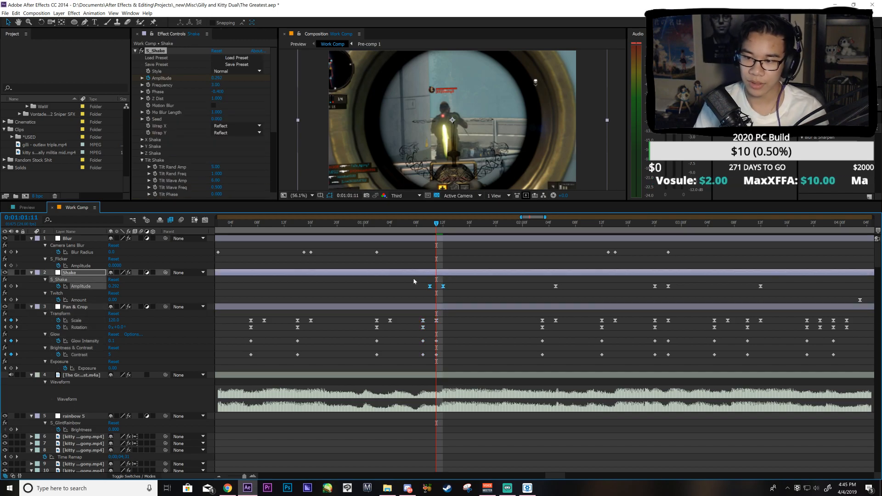
key(alt+Left)
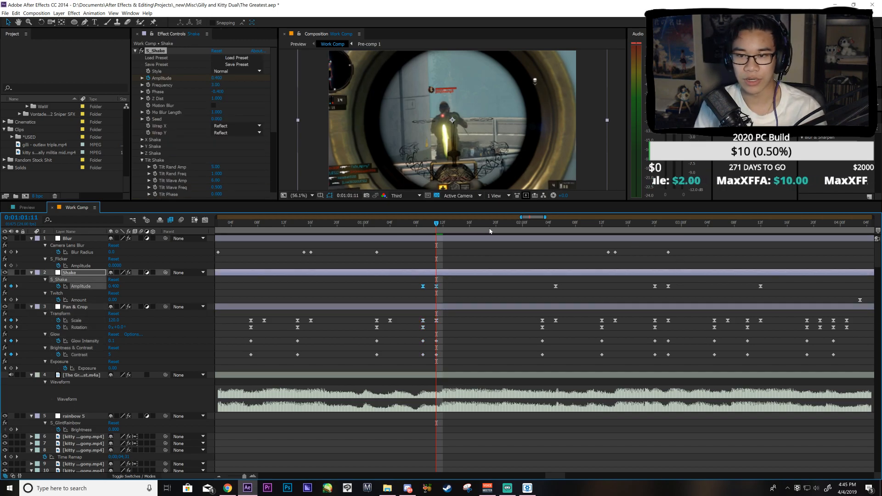
key(minus)
drag(539, 217, 518, 223)
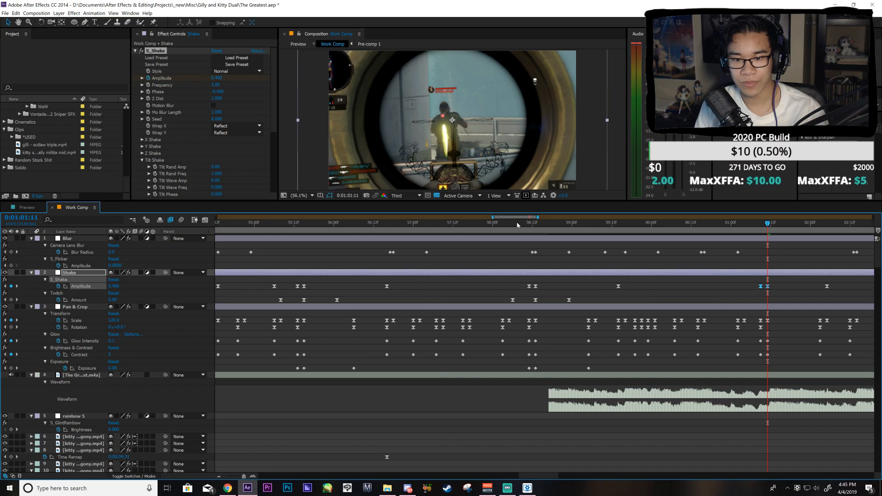
click(305, 222)
key(ctrl+s)
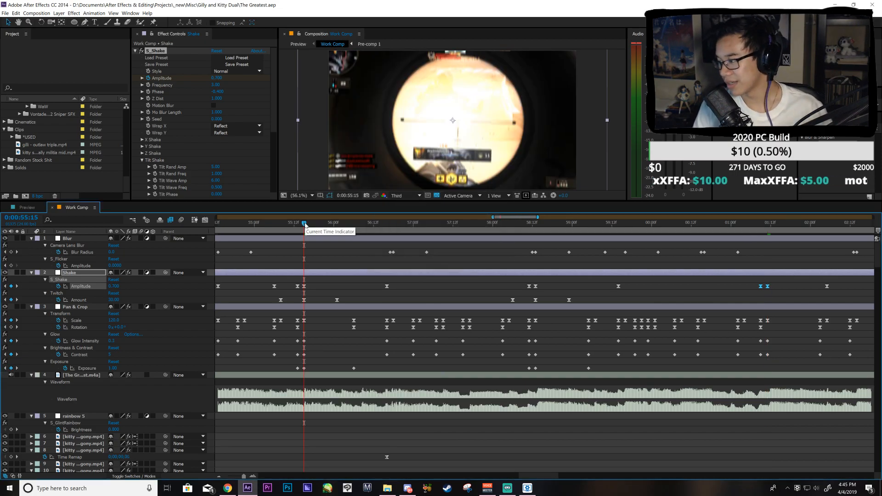
Step: Play back the montage in the Preview composition from 0:00:55:15 to check the sync with the music
click(32, 209)
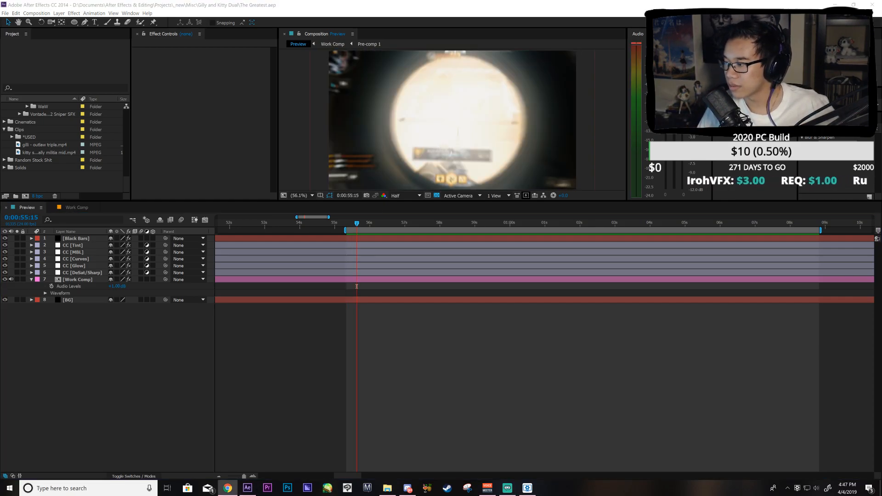
click(484, 397)
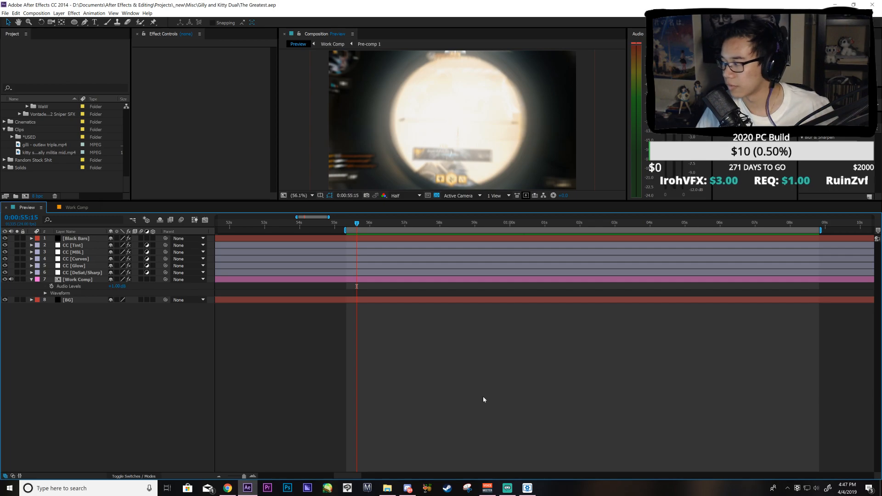
key(space)
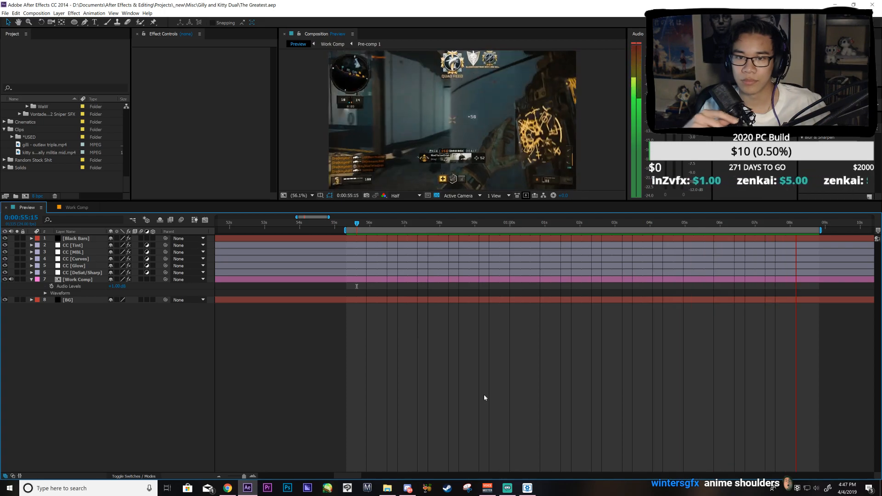
key(space)
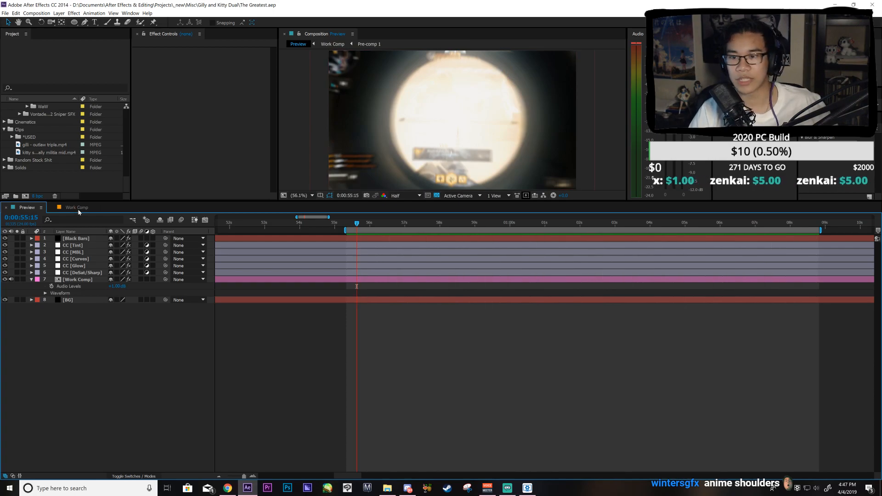
Step: Duplicate the SWOOSH [BASS].wav layer in Work Comp, align the copy's marker with 0:01:01:11, and place it directly below the last PaladinShot.wav layer
click(79, 208)
drag(532, 224, 735, 235)
drag(757, 292, 768, 294)
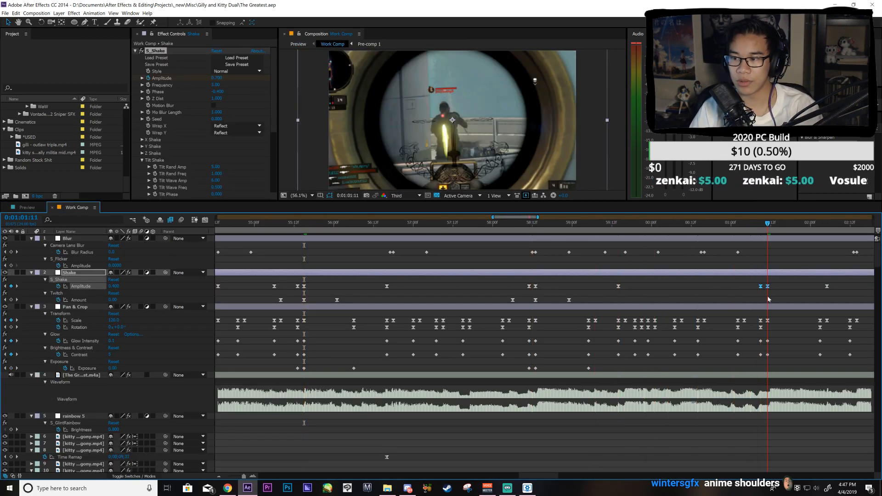
scroll(789, 366, down, 10)
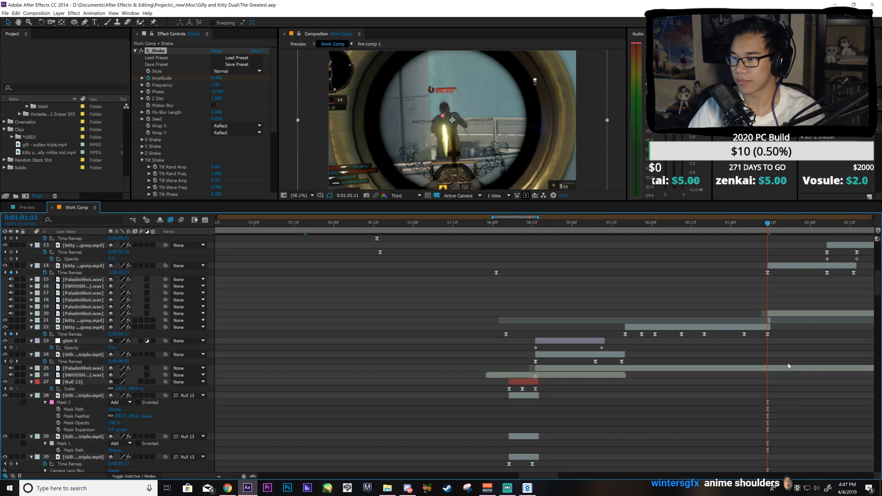
click(590, 376)
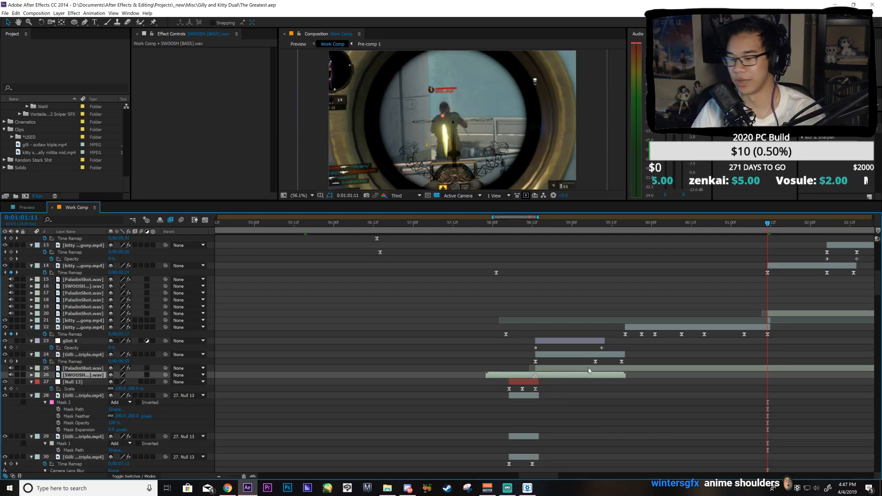
key(ctrl+d)
key(bracketleft)
drag(809, 378, 759, 381)
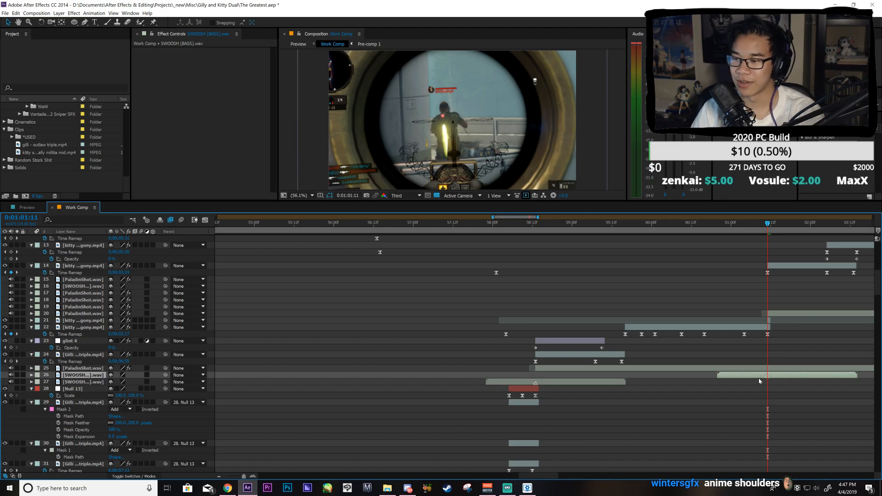
drag(98, 375, 113, 316)
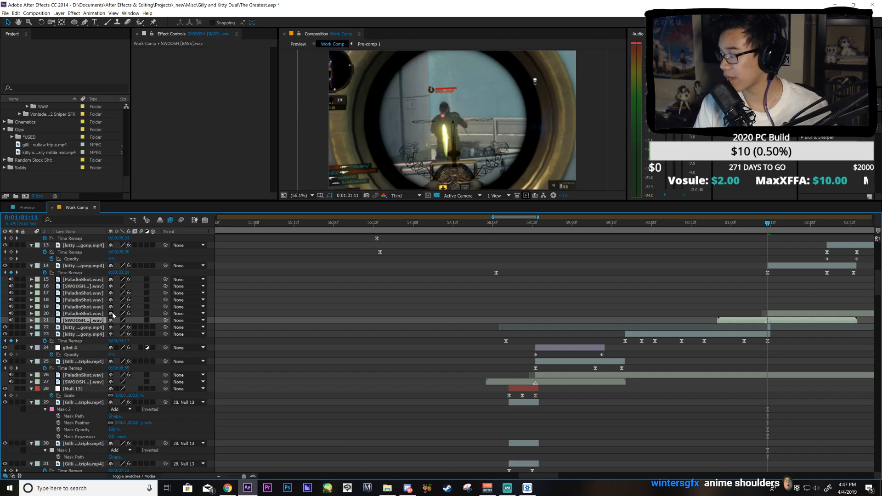
Step: Examine the retimed clip's motion between 0:01:00:02 and 0:01:01:04 before the scoped shot
click(697, 289)
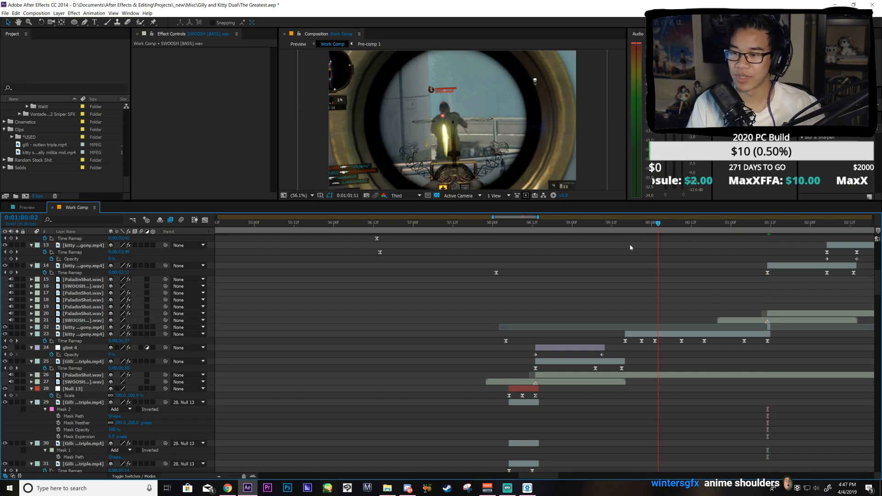
click(629, 223)
key(space)
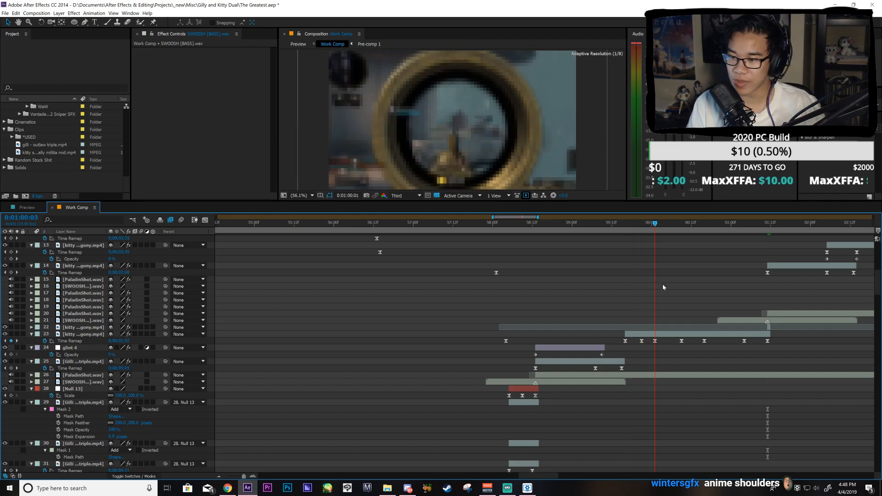
drag(686, 295, 744, 305)
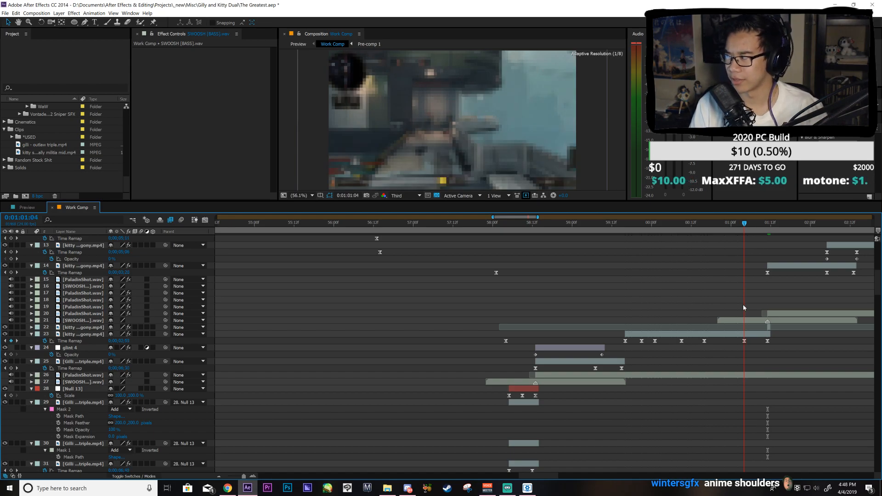
drag(744, 307, 707, 318)
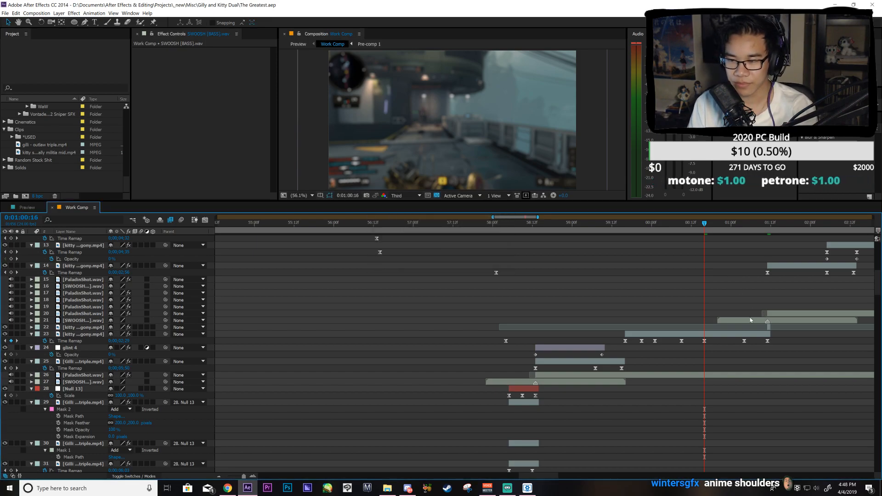
Step: Duplicate the FishEye Warp adjustment layer, start the copy at 0:01:01:04 above the retimed clip layers, and show its Bend keyframes
click(744, 233)
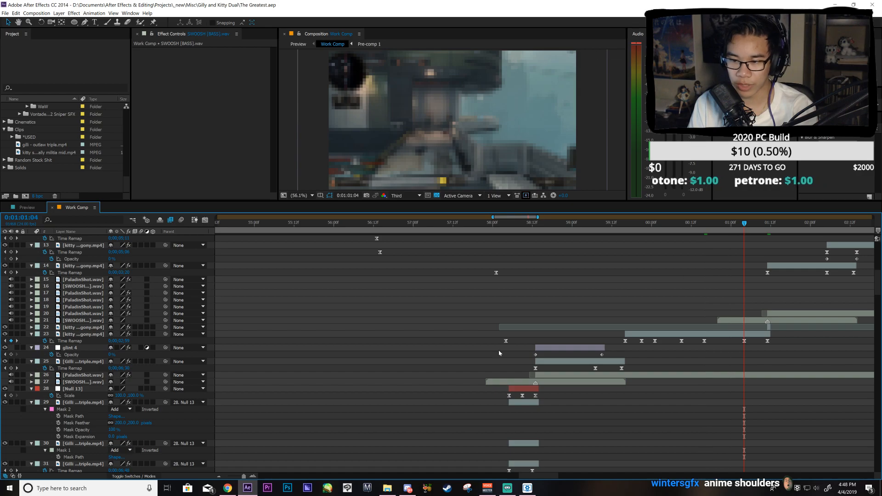
scroll(498, 350, down, 5)
click(298, 391)
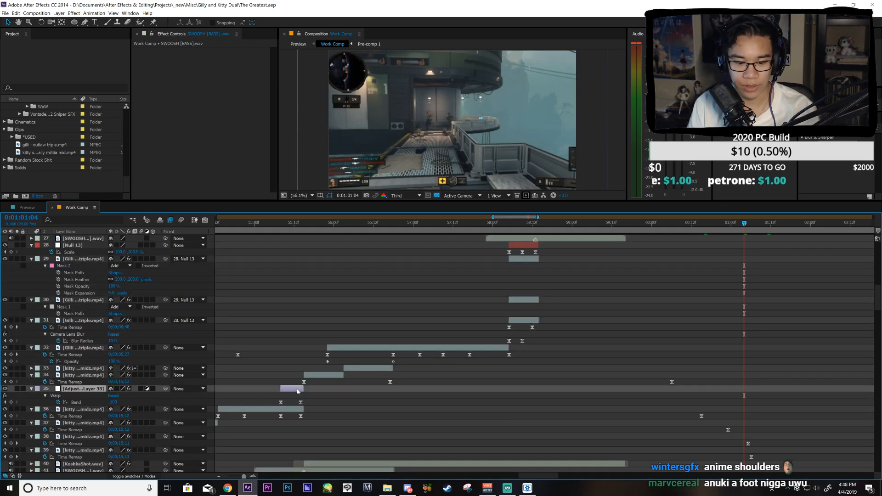
click(92, 389)
key(ctrl+d)
key([)
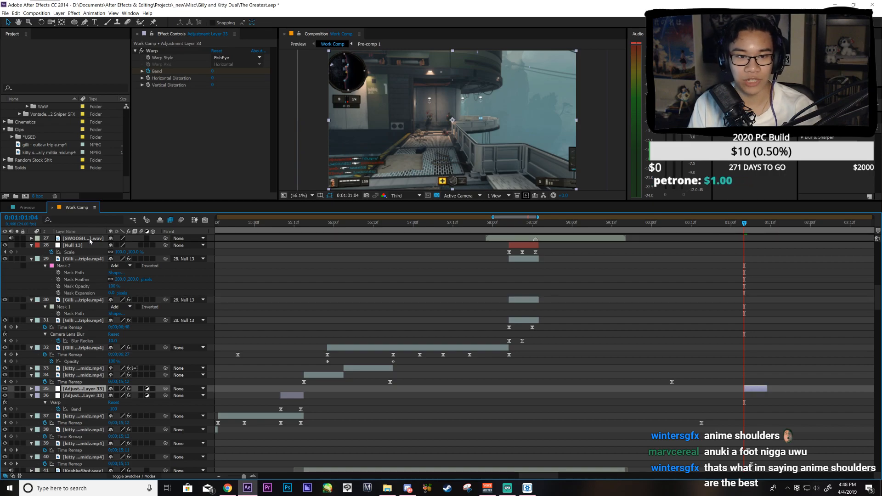
scroll(92, 252, up, 6)
drag(94, 270, 97, 266)
key(u)
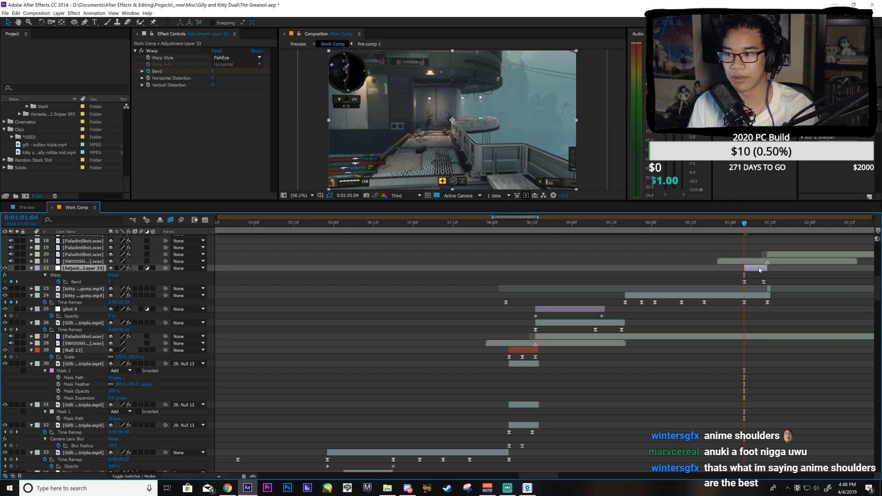
Step: Copy the three Twitch Amount keyframes around 0:00:58:13 and paste them with the middle one aligned to 0:01:01:11
drag(768, 224, 768, 258)
scroll(831, 324, up, 5)
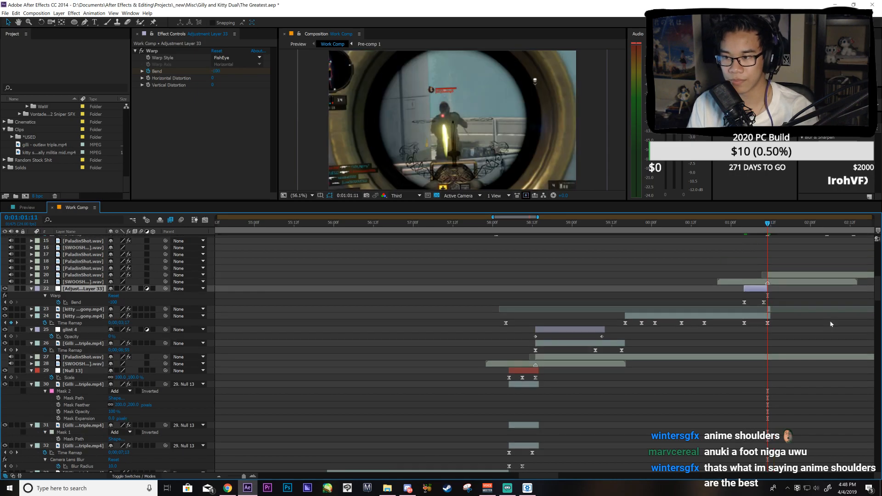
scroll(760, 288, up, 10)
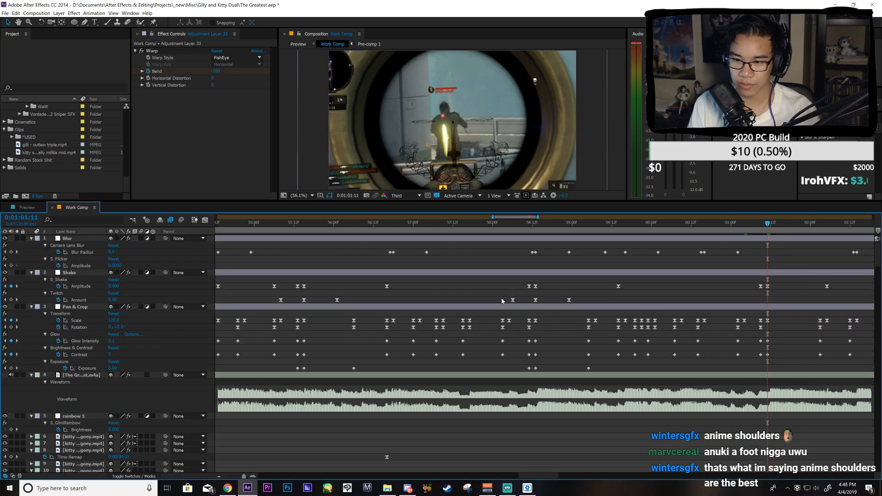
drag(602, 293, 502, 300)
key(ctrl+c)
key(ctrl+v)
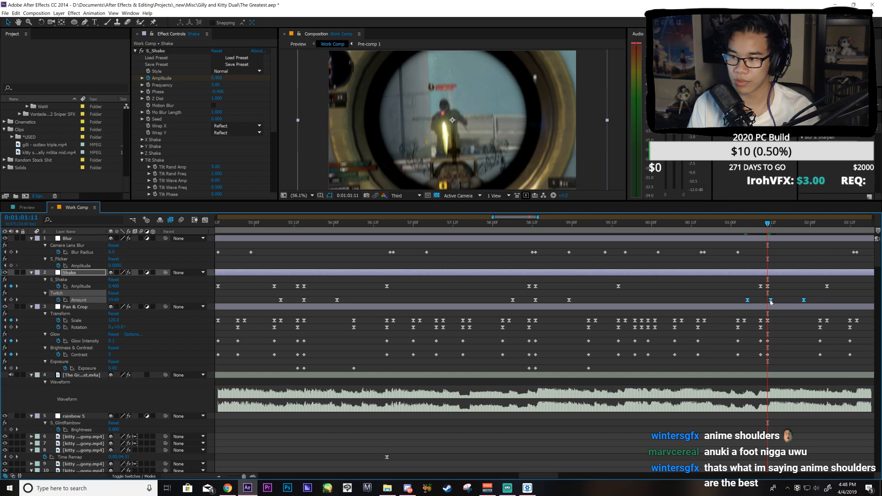
drag(770, 302, 769, 303)
Step: Open the Keyframe Velocity settings for the Shake layer's S_Shake Amplitude keyframes and close them
click(90, 286)
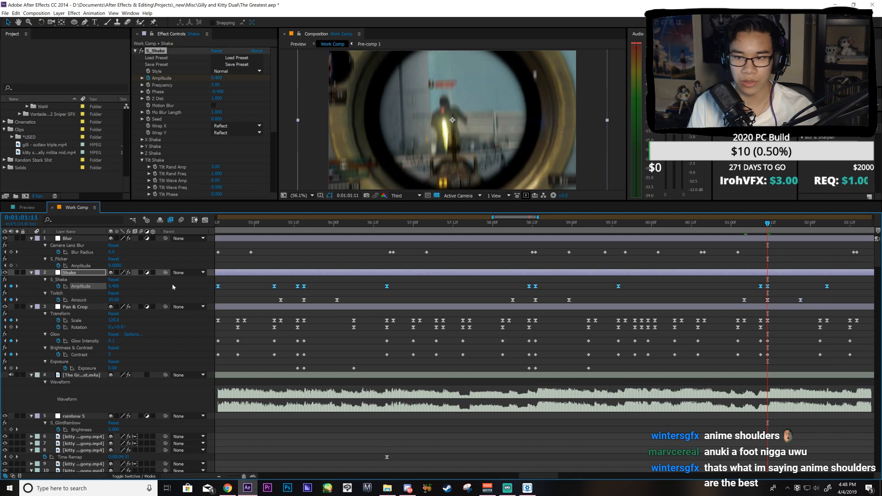
right_click(768, 291)
click(791, 363)
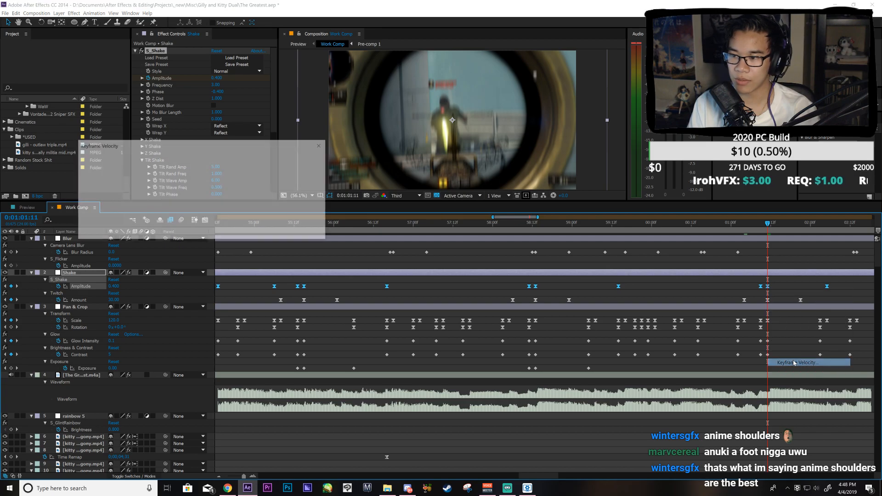
click(265, 231)
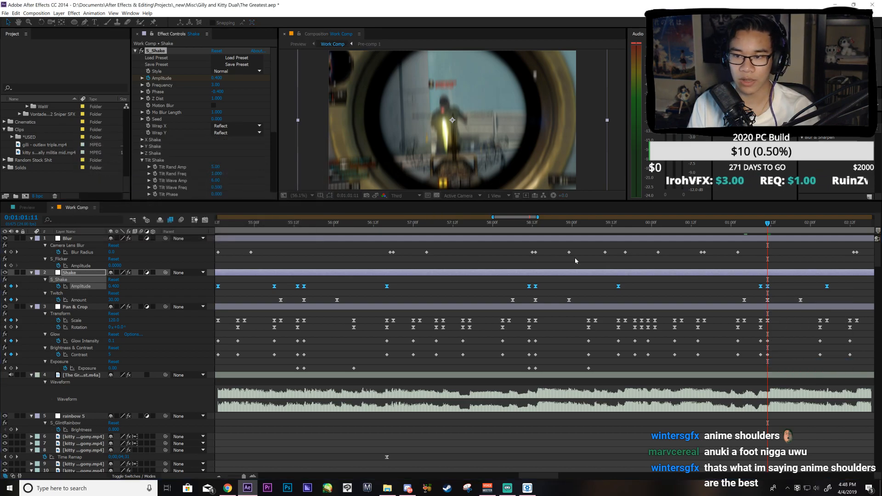
Step: Create a null layer at 0:00:59:07, parent the Gilli - paladin triple.mp4 clip to it, and set a Scale keyframe on the null
drag(574, 223, 595, 257)
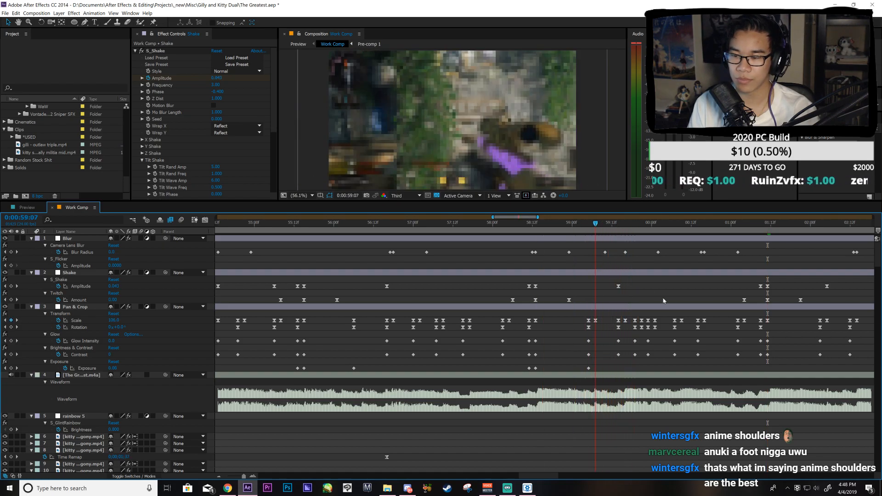
scroll(663, 301, down, 10)
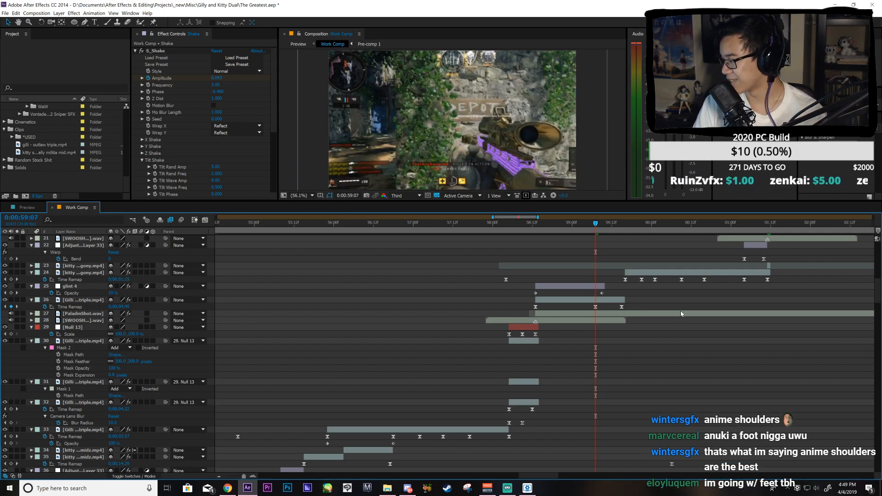
click(607, 301)
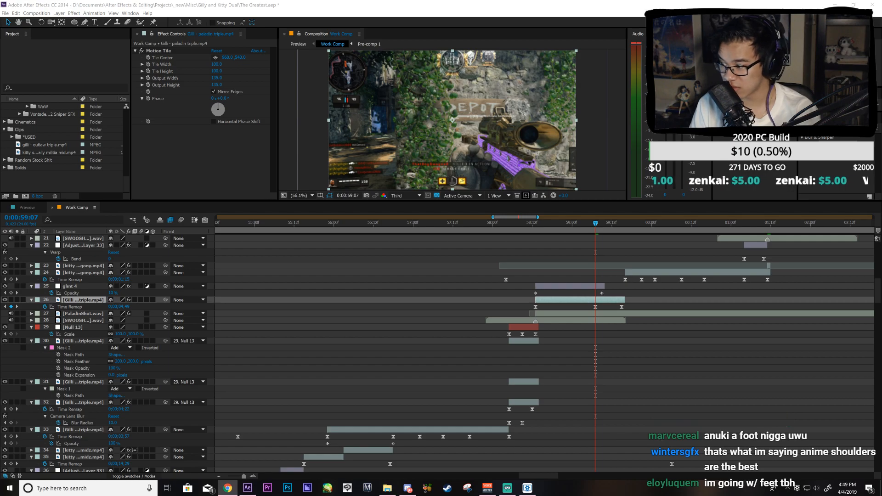
click(595, 306)
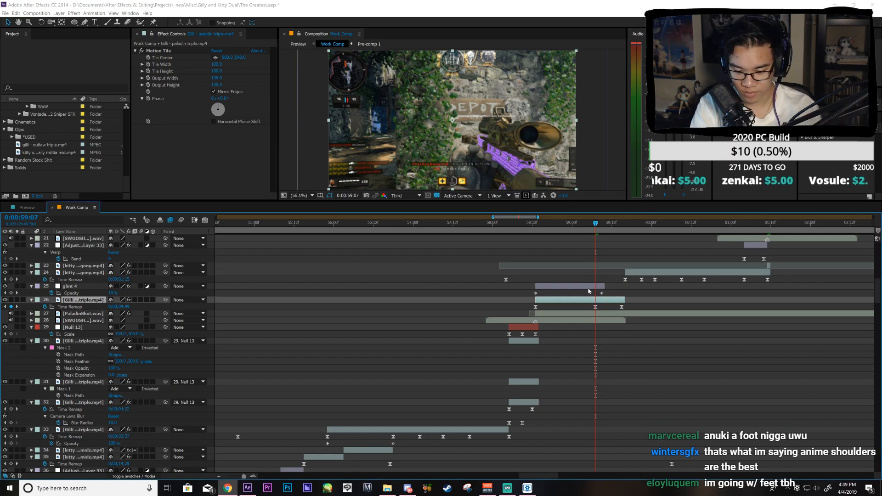
key(ctrl+alt+shift+y)
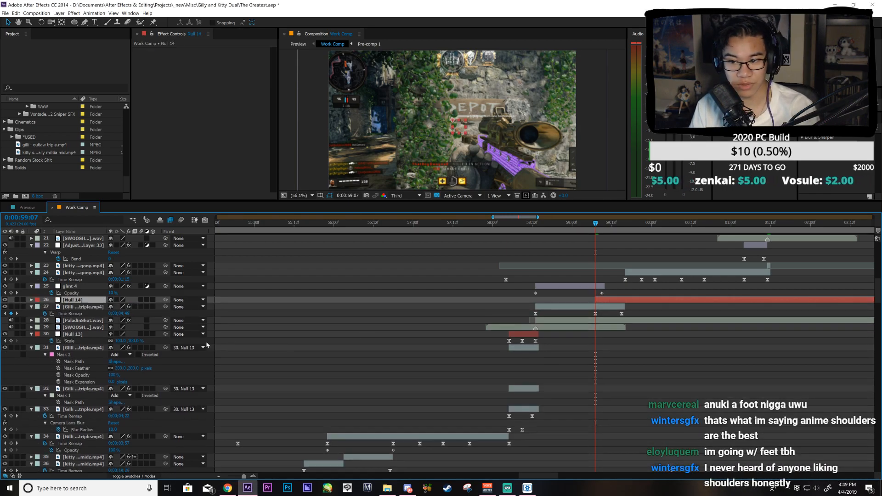
drag(165, 313, 76, 300)
click(51, 306)
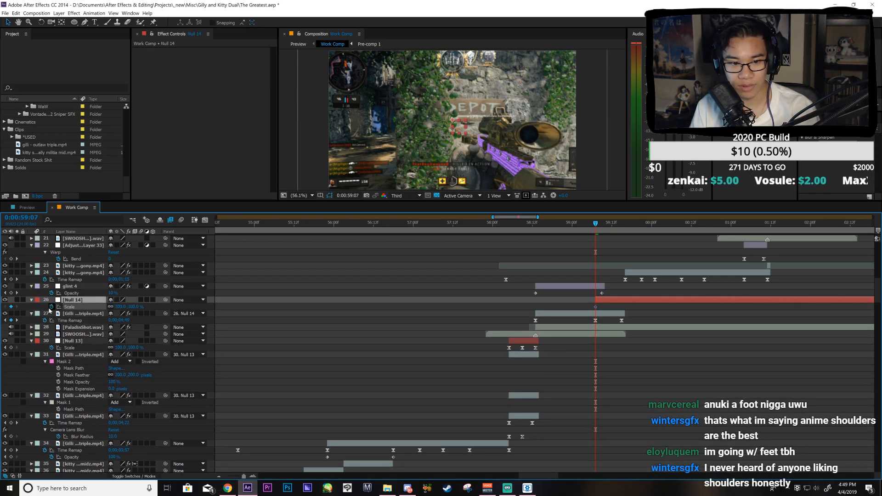
Step: Trim the end of the new null layer at 0:00:59:15 to match the parented clip's end
click(510, 490)
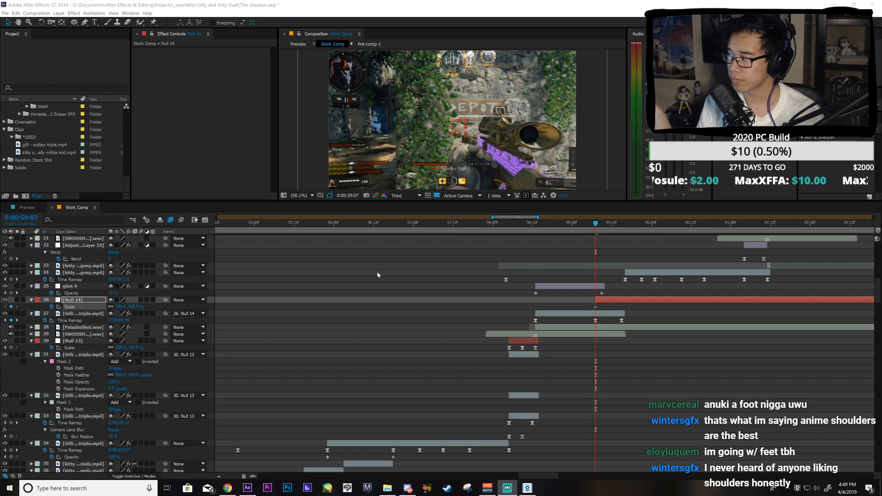
click(620, 230)
key(alt+bracketright)
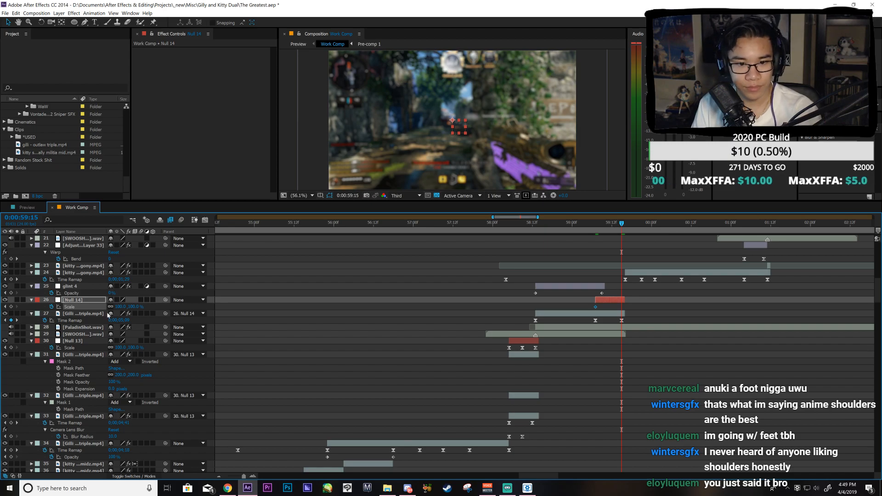
Step: Set the Scale of the null above the Gilli - paladin triple.mp4 clip to 75% at 0:00:59:15
click(121, 307)
text(75)
key(Return)
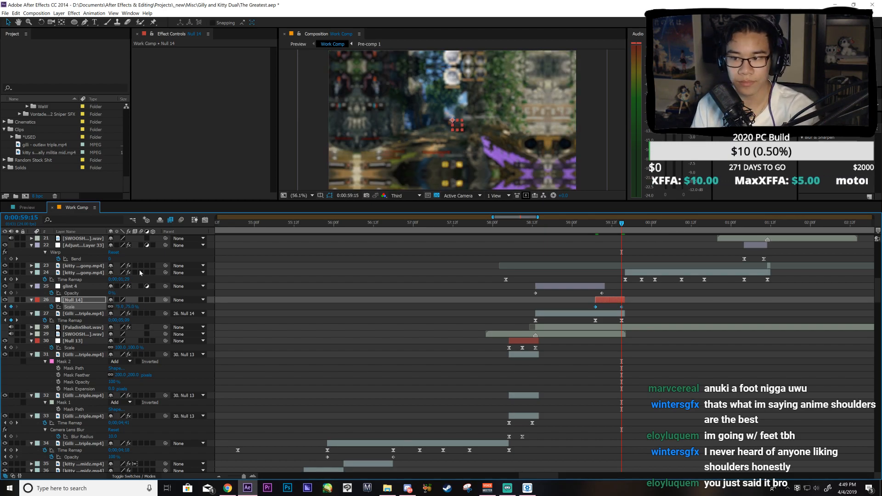
Step: Ease the null's two Scale keyframes, reshape the value curve so the drop to 75% accelerates sharply at the end, and save the project
click(195, 220)
drag(536, 308, 621, 251)
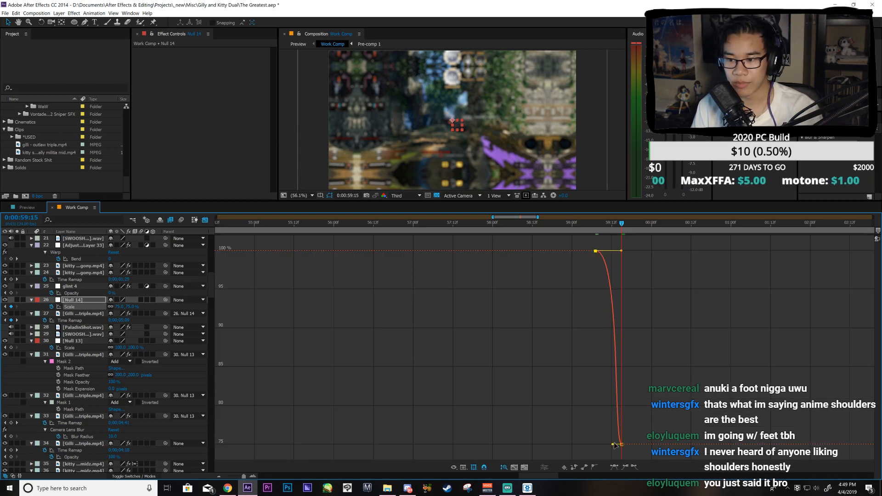
drag(613, 445, 601, 276)
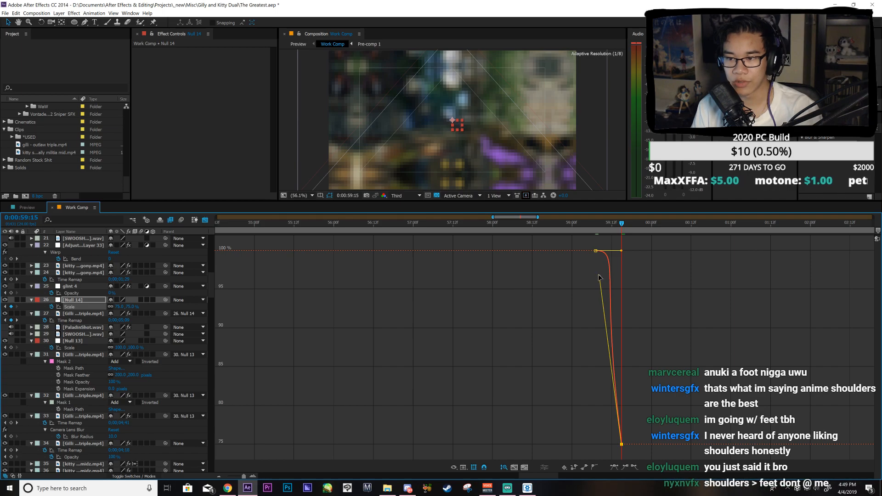
key(shift+F3)
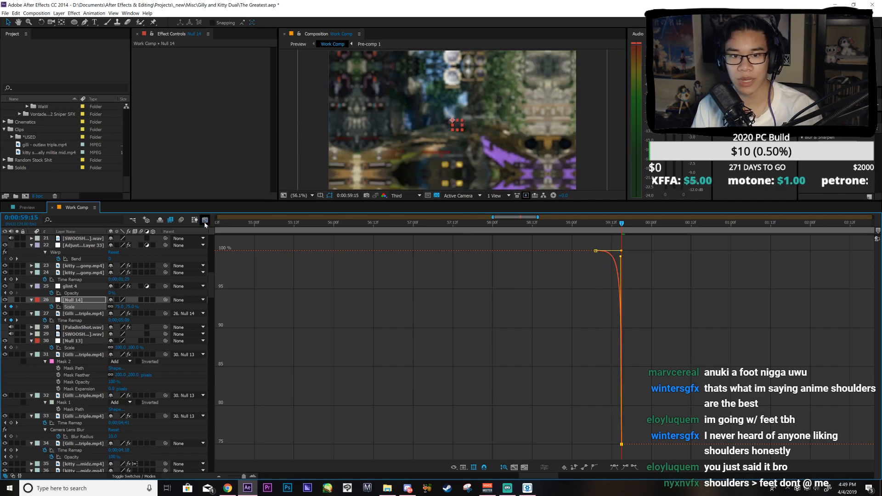
key(ctrl+s)
Step: Create a null layer at 0:00:59:16 and parent the kitty midnight agony.mp4 clip starting there to it
click(636, 273)
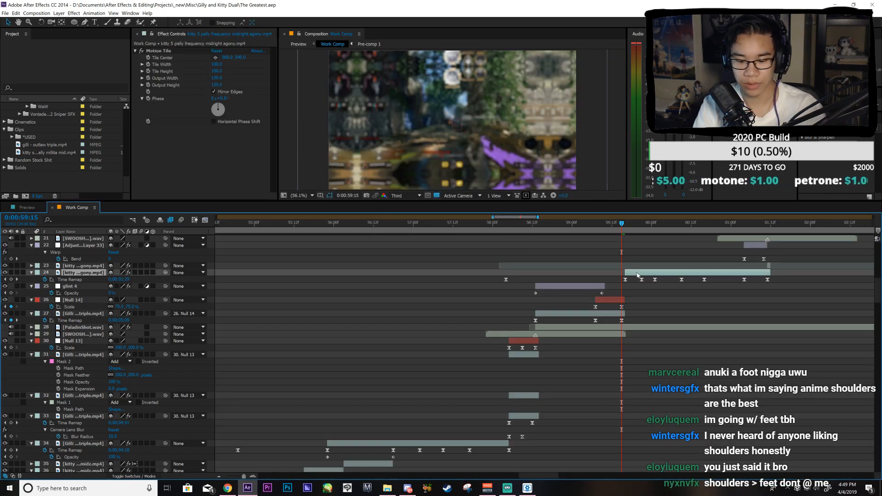
key(Page_Down)
key(ctrl+alt+shift+y)
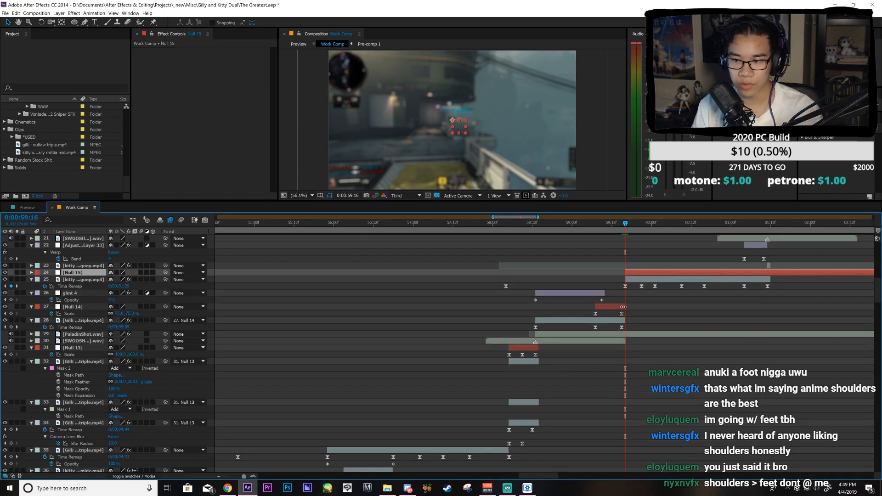
click(621, 313)
key(shift+F3)
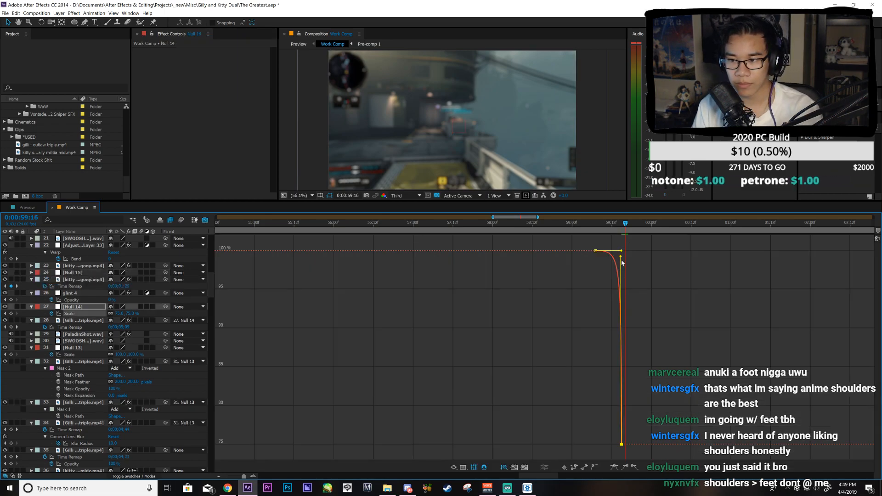
click(206, 221)
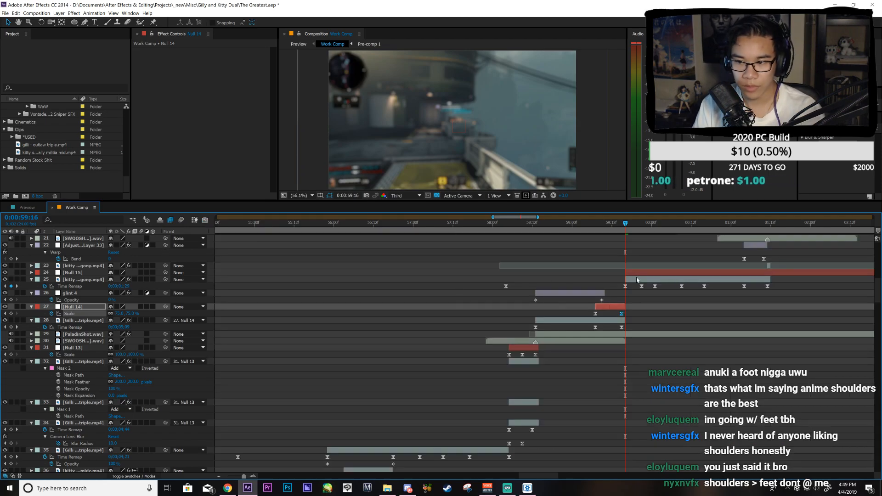
click(145, 279)
drag(166, 279, 93, 274)
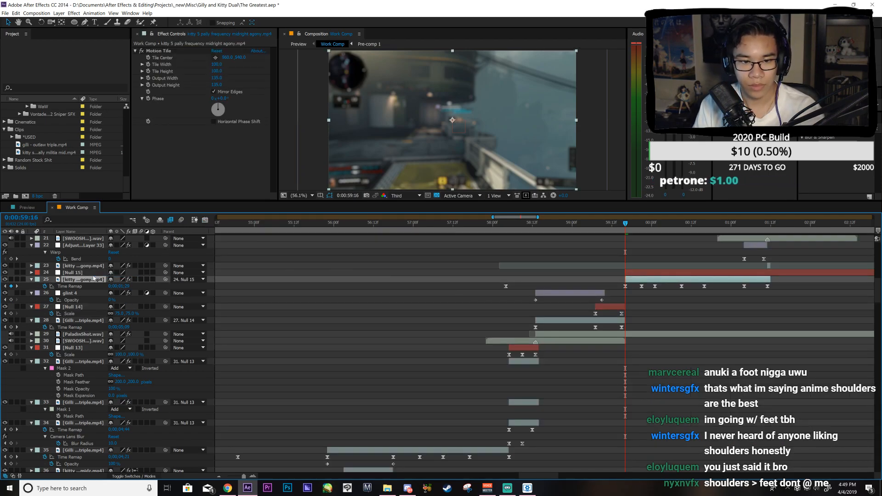
click(93, 275)
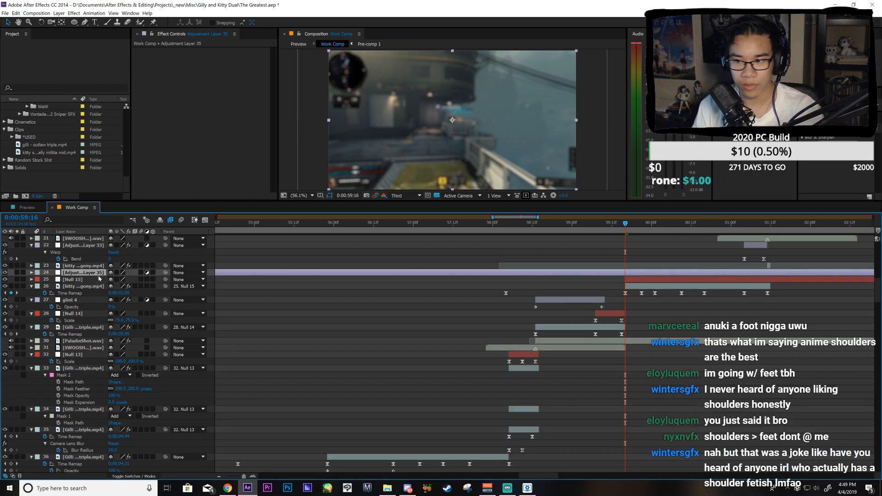
Step: Keyframe the new null's Scale from 150% at 0:00:59:16 to 100% at the clip's second Time Remap keyframe
key(alt+shift+s)
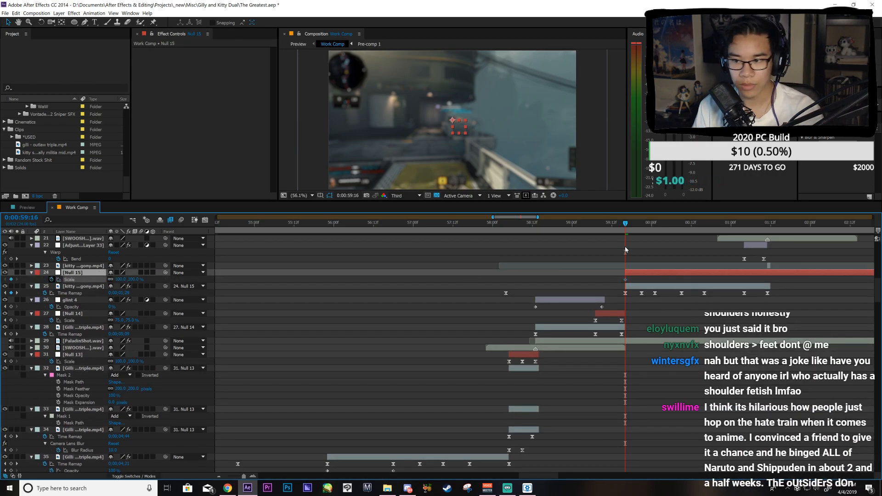
key(k)
click(11, 279)
key(j)
mouse_move(117, 279)
mouse_down()
mouse_move(130, 278)
mouse_move(119, 282)
mouse_up()
Step: Ease the null's Scale keyframes, reshape the curve to drop steeply at first and settle gradually at 100%, and save the project
drag(650, 284, 600, 259)
key(F9)
key(shift+F3)
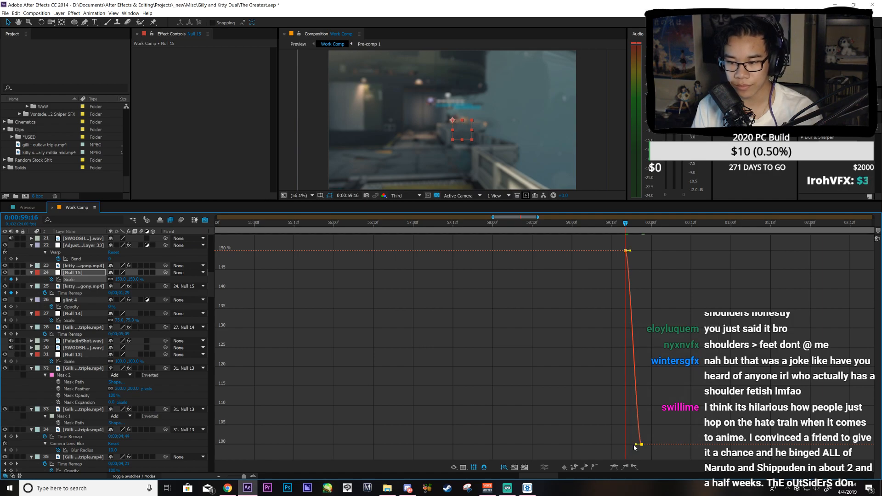
drag(630, 250, 632, 408)
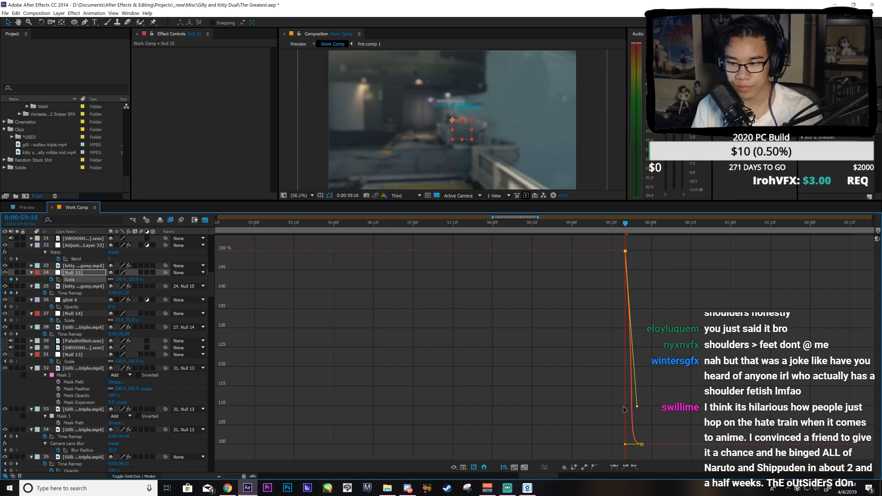
key(ctrl+z)
key(ctrl+s)
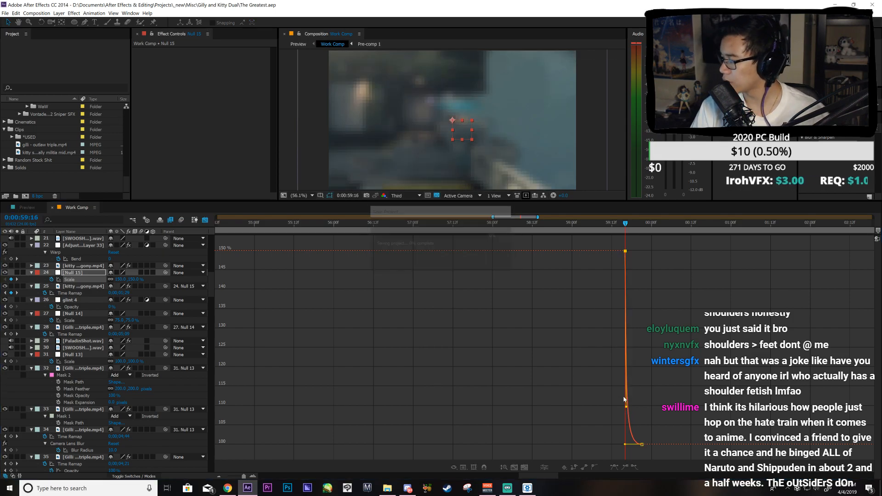
Step: Preview the scale transition around 0:00:59:16 and check the frame in the Preview composition
drag(606, 232, 612, 230)
key(space)
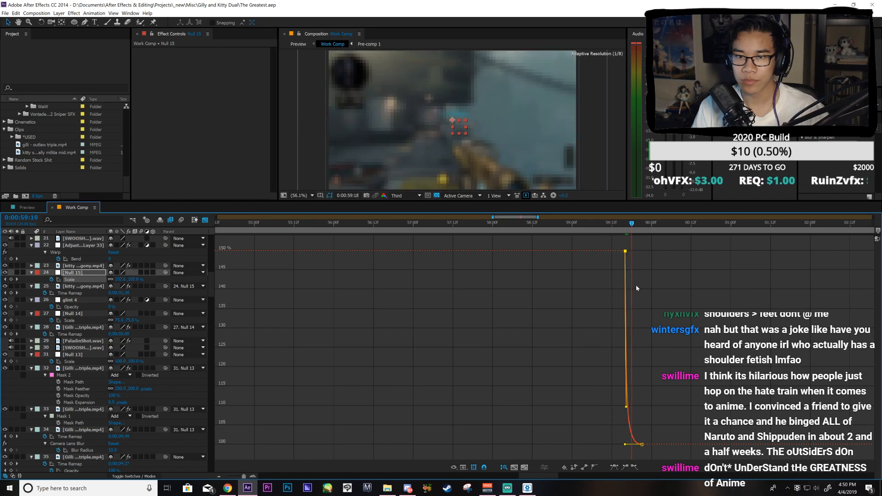
click(205, 220)
click(27, 208)
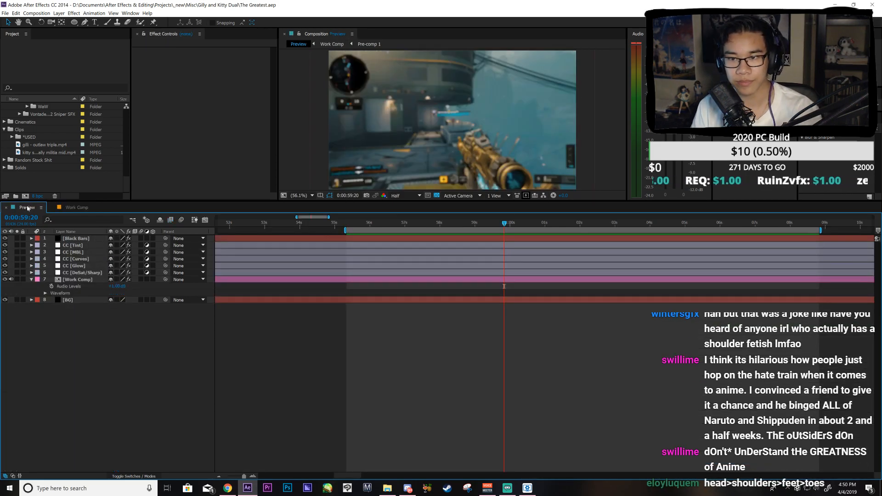
click(77, 207)
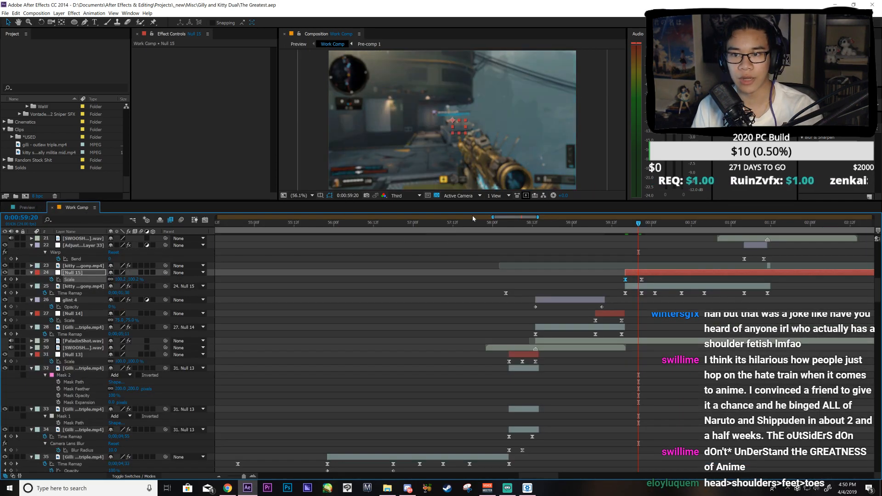
Step: Locate 0:00:49:19 in Work Comp and set the Preview composition's work area to start at that time
drag(510, 217, 481, 216)
click(450, 223)
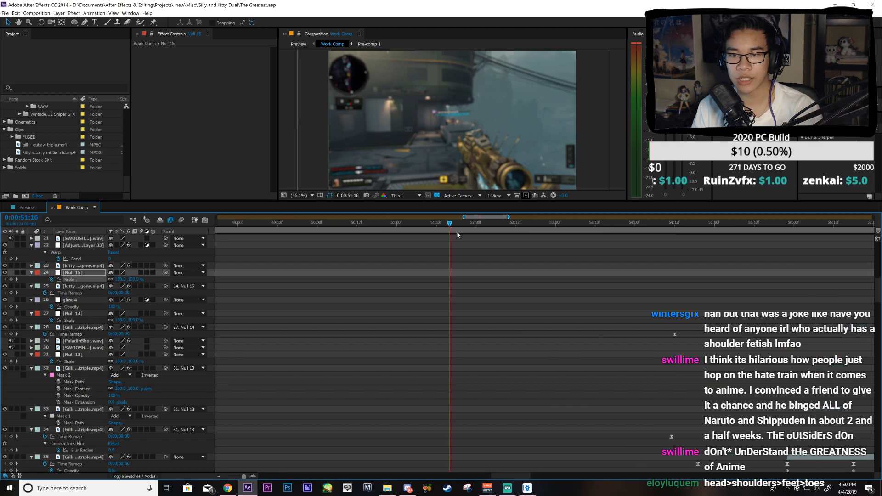
scroll(460, 236, down, 10)
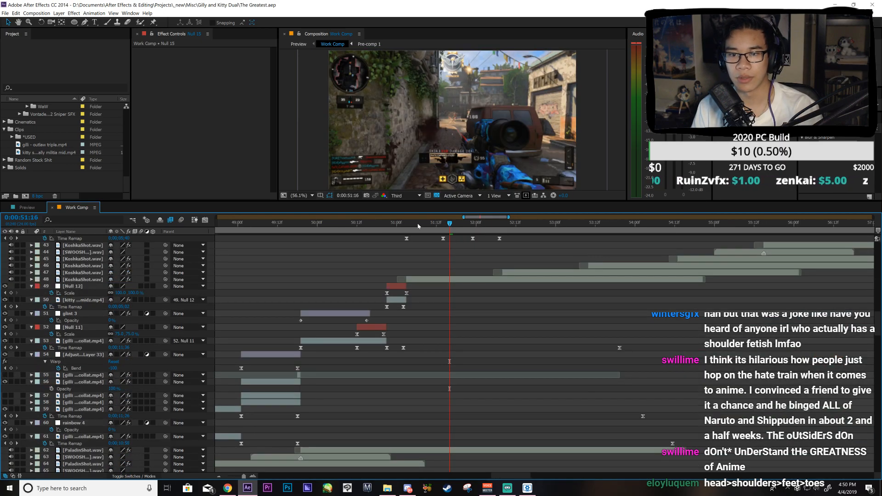
drag(374, 225, 456, 238)
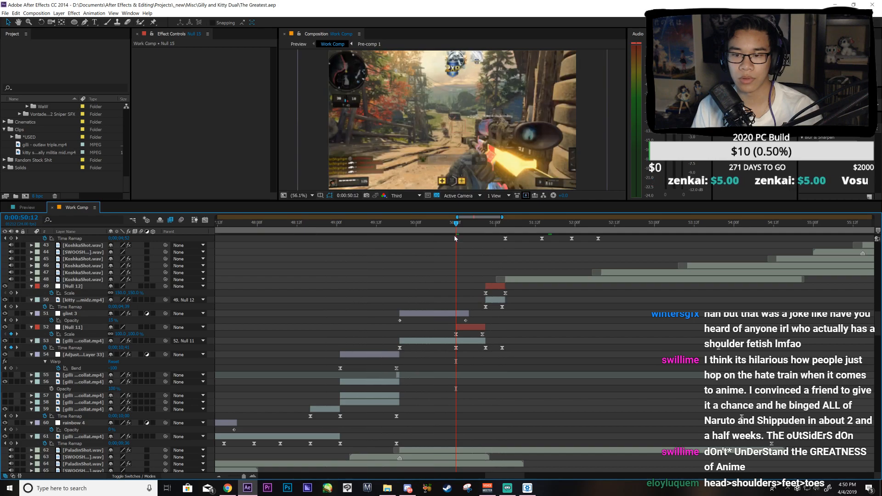
click(402, 224)
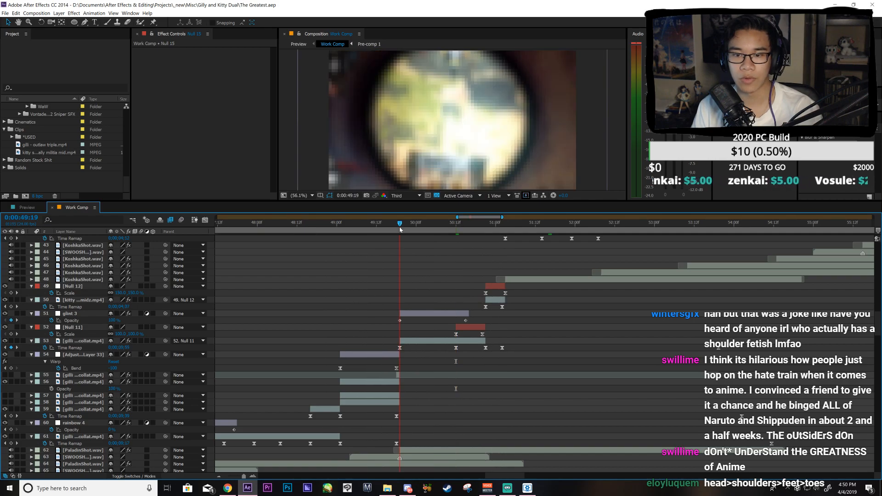
click(28, 207)
key(b)
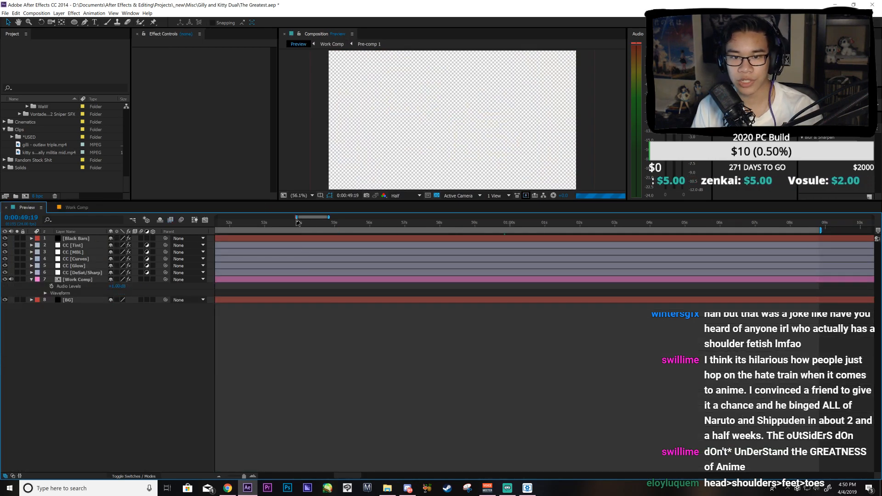
drag(297, 218, 293, 218)
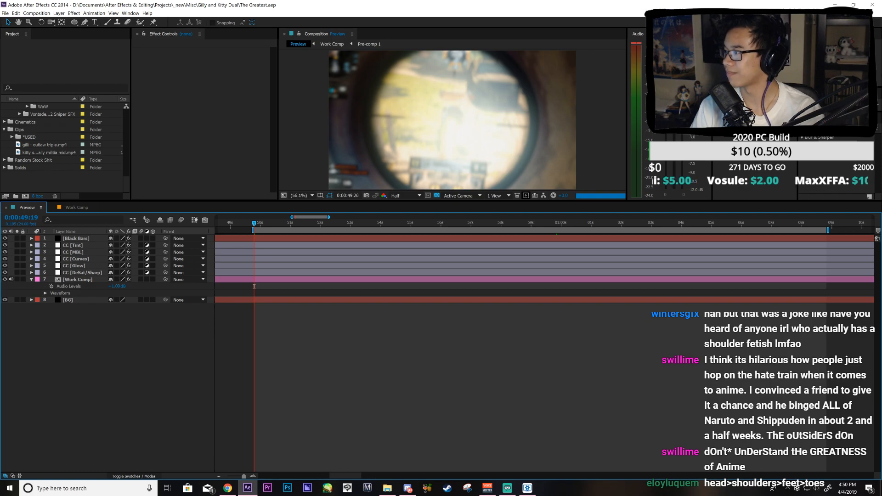
Step: Render a RAM preview of the work area starting at 0:00:49:19 and play it back
key(KP_0)
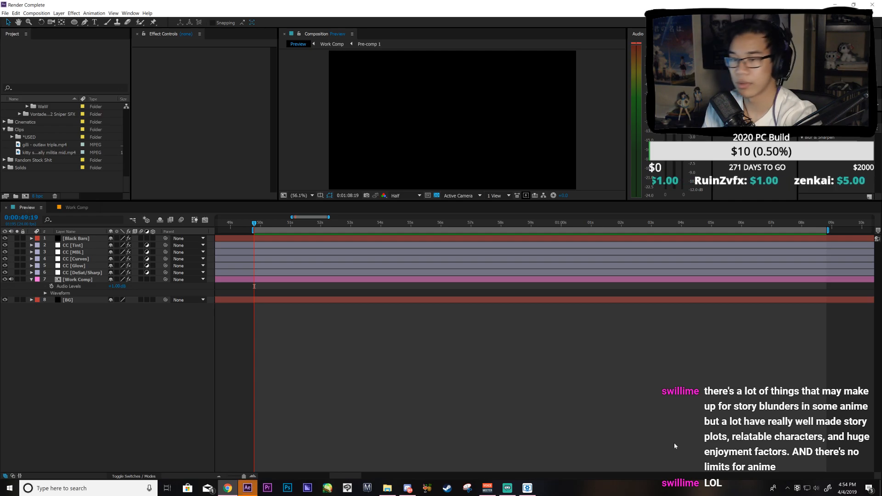
click(547, 433)
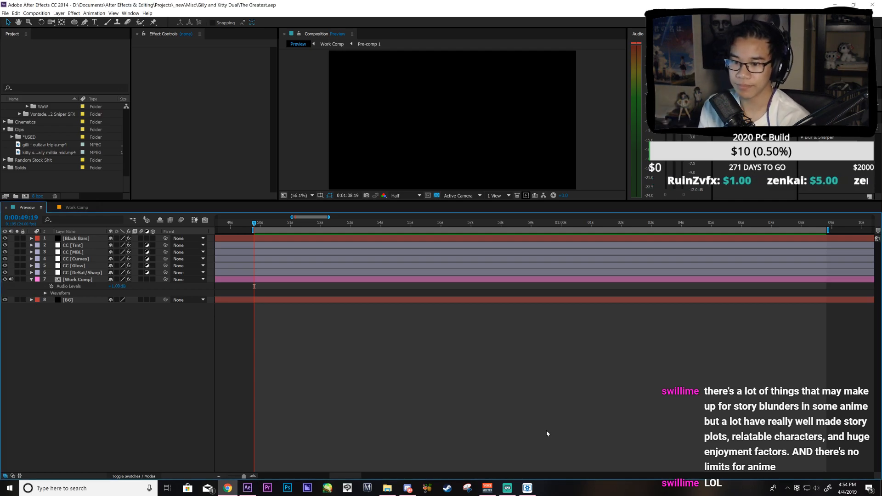
key(space)
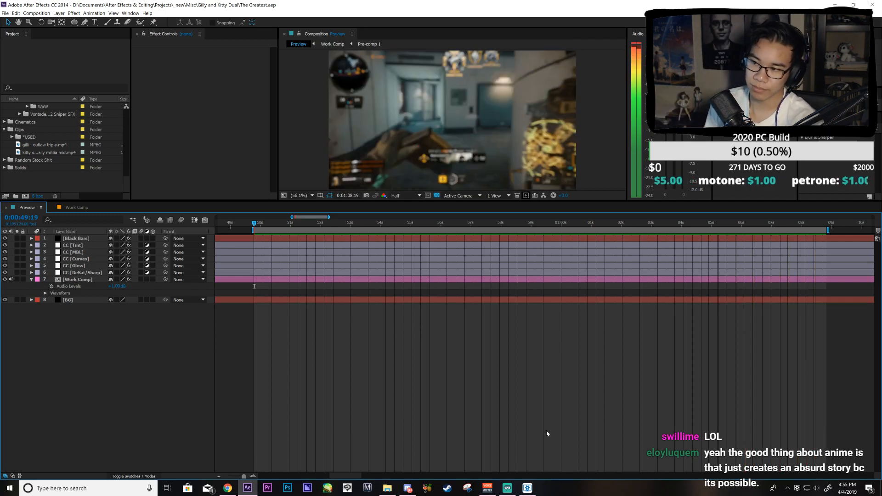
key(space)
Step: Copy the Pan & Crop layer's three Exposure keyframes around 0:00:58:13 and paste them with the middle one aligned to 0:01:01:11
drag(534, 227, 610, 241)
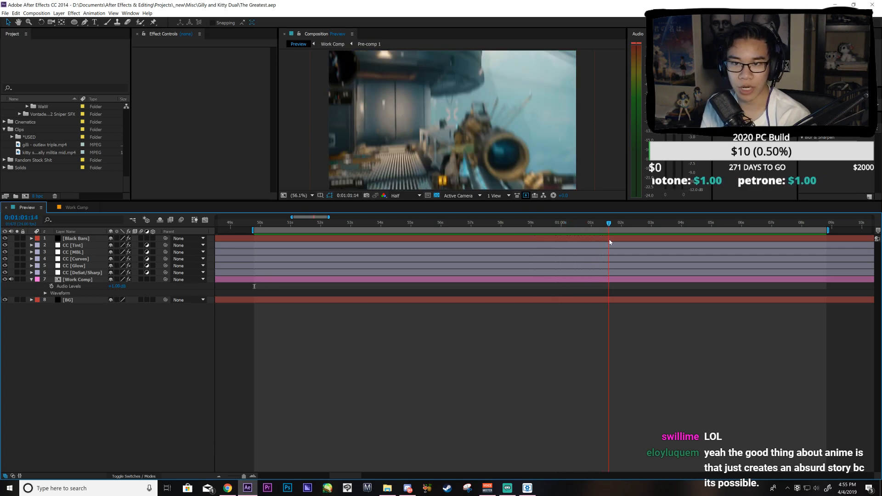
click(74, 208)
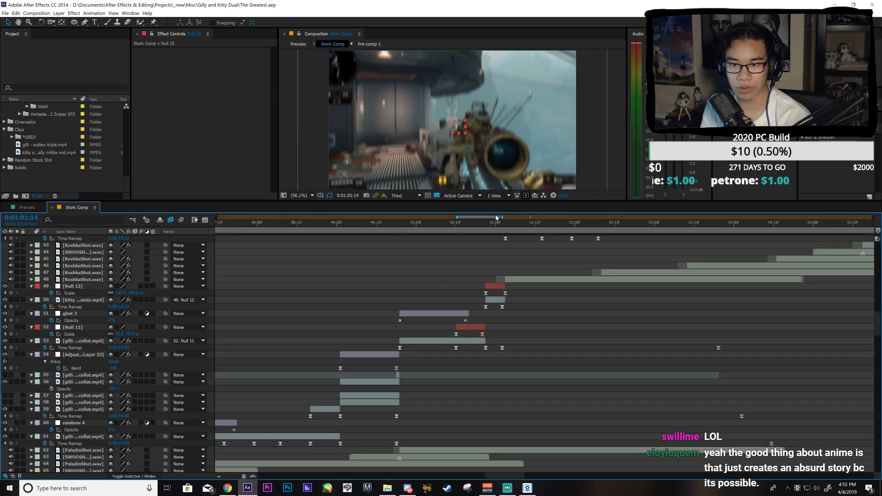
drag(496, 219, 527, 219)
scroll(767, 224, up, 10)
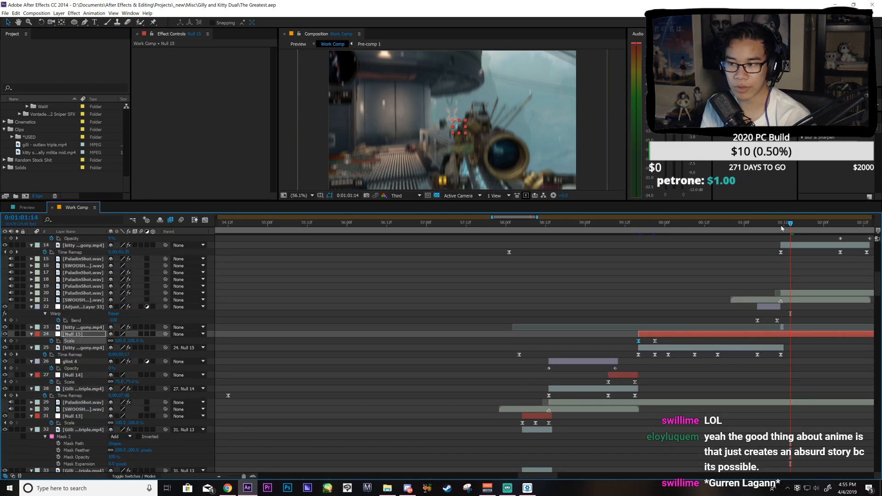
drag(783, 226, 781, 225)
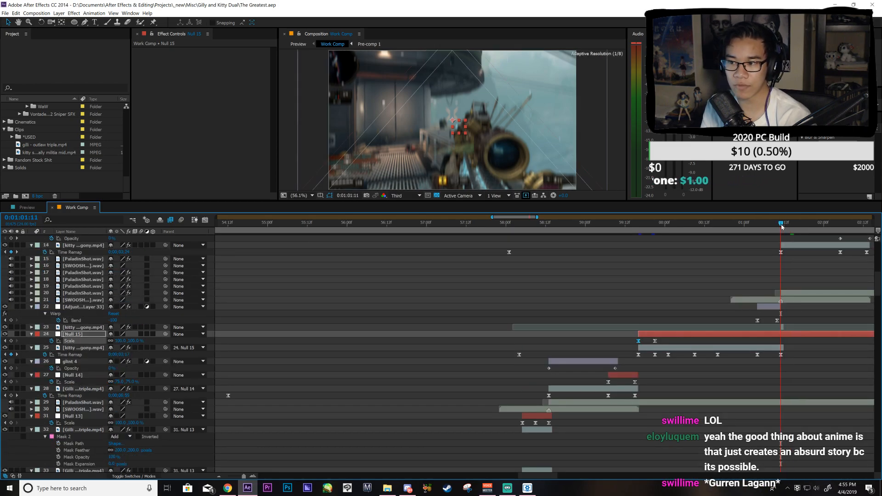
scroll(703, 386, up, 10)
scroll(703, 386, right, 5)
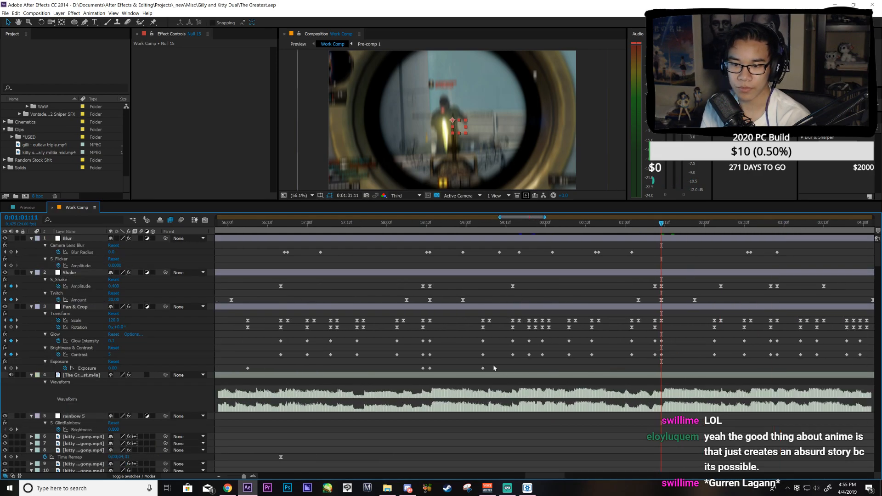
drag(419, 369, 494, 364)
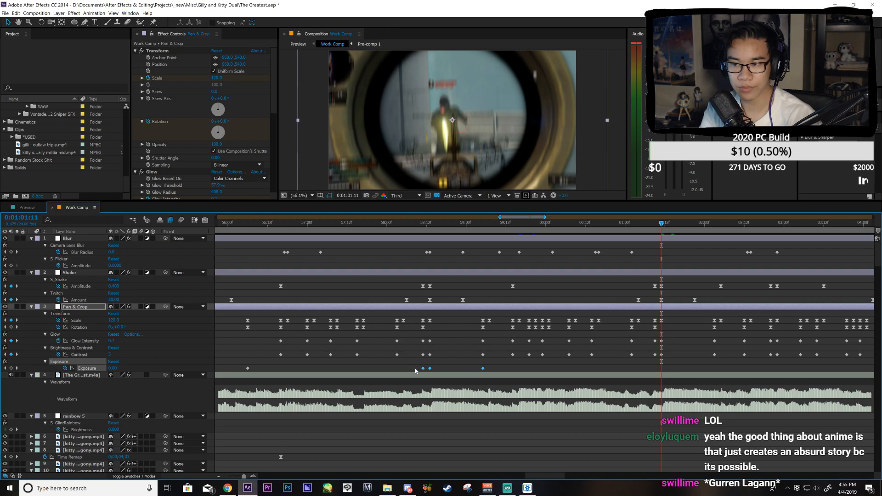
key(alt+Left)
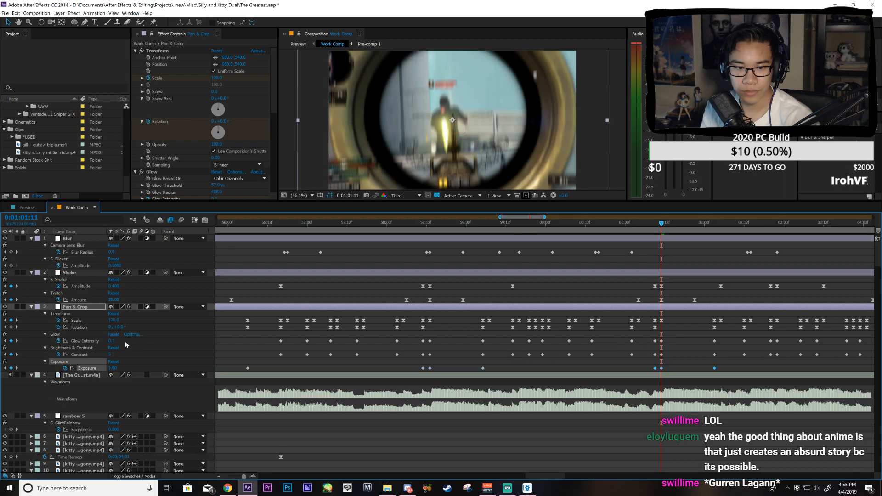
Step: Set the Pan & Crop layer's Glow Intensity to 0.3 at 0:01:01:11
key(F2)
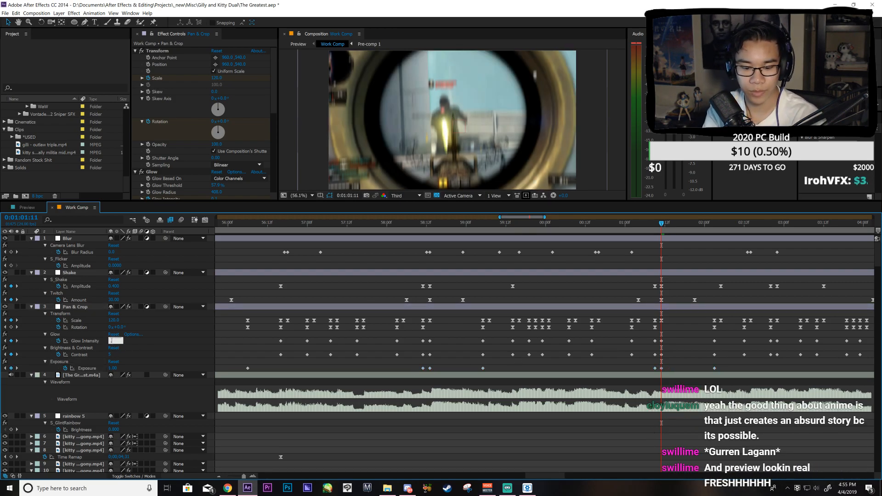
click(113, 342)
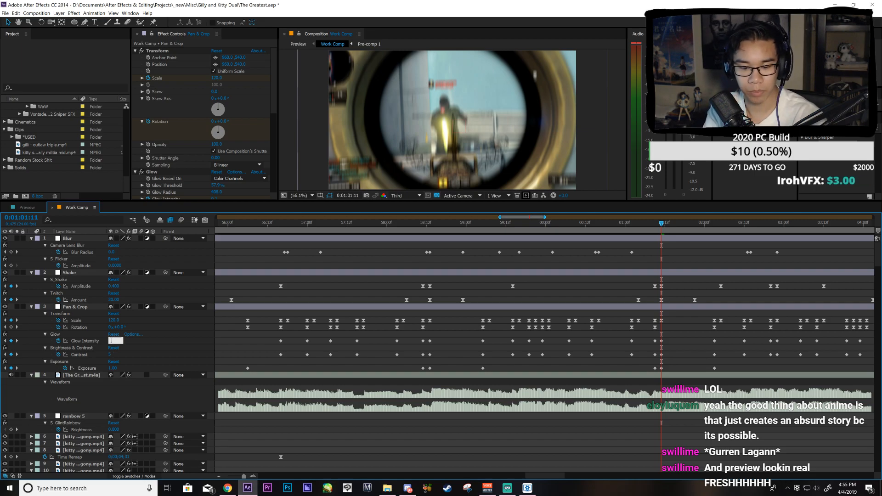
key(Return)
Step: Copy the S_Flicker Amplitude keyframes from around 0:00:51:03 to 0:01:01:11, align the last with Exposure's final keyframe, and save the project
drag(512, 218, 473, 237)
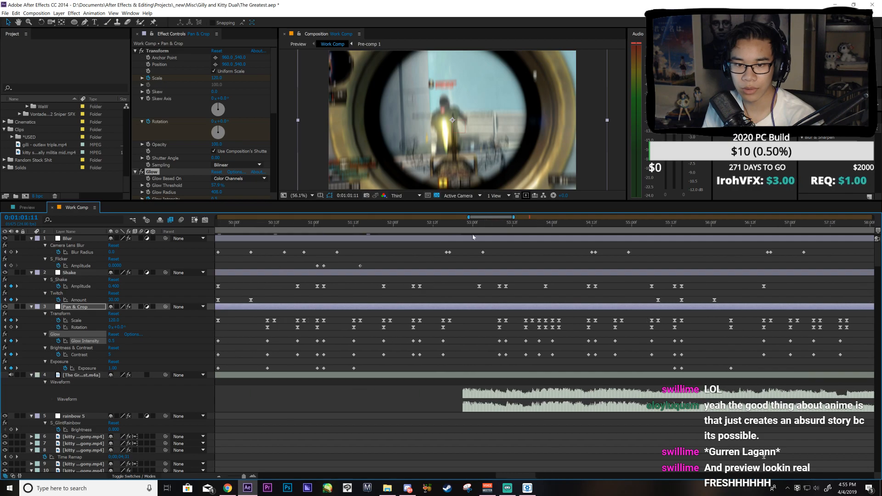
click(315, 267)
scroll(313, 268, right, 5)
key(alt+Left)
key(alt+Left)
click(613, 259)
drag(615, 266, 631, 265)
key(ctrl+s)
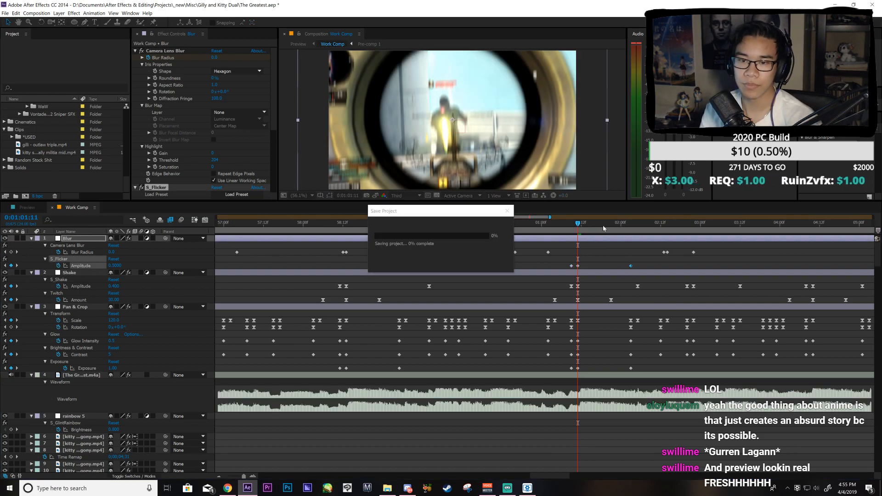
Step: Check the frames between 0:01:01:19 and 0:01:01:22 in Work Comp and view the graded frame in the Preview composition
click(605, 224)
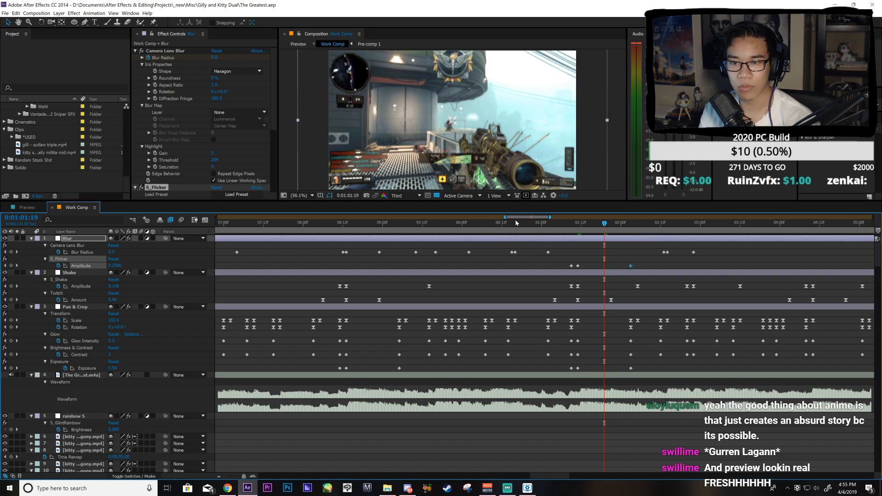
drag(580, 226, 616, 243)
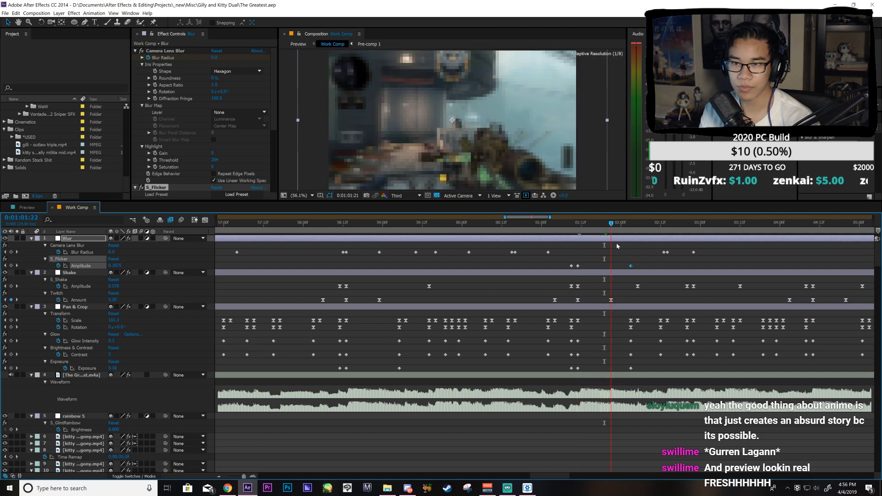
click(26, 208)
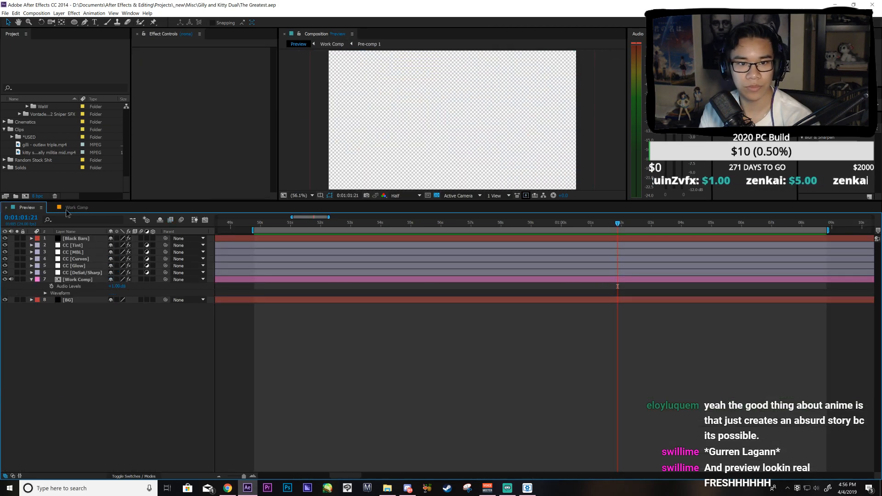
click(58, 208)
click(26, 208)
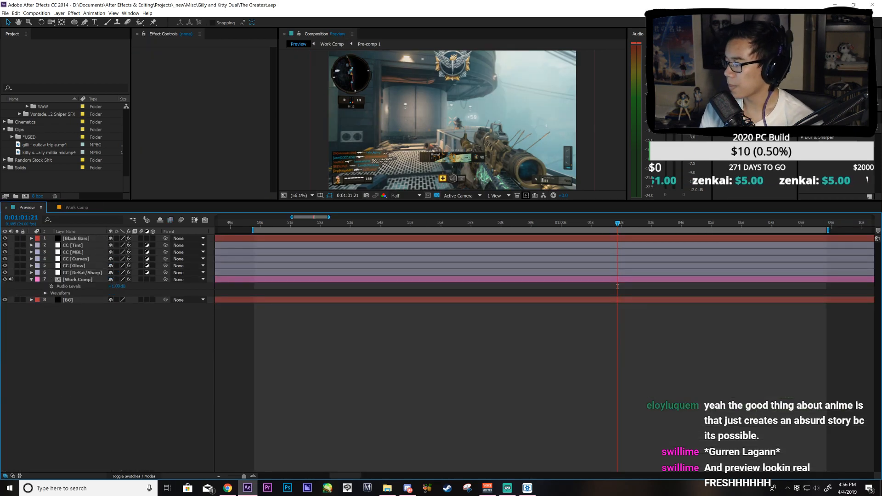
Step: Render a RAM preview of the Preview composition's work area and review the playback
key(space)
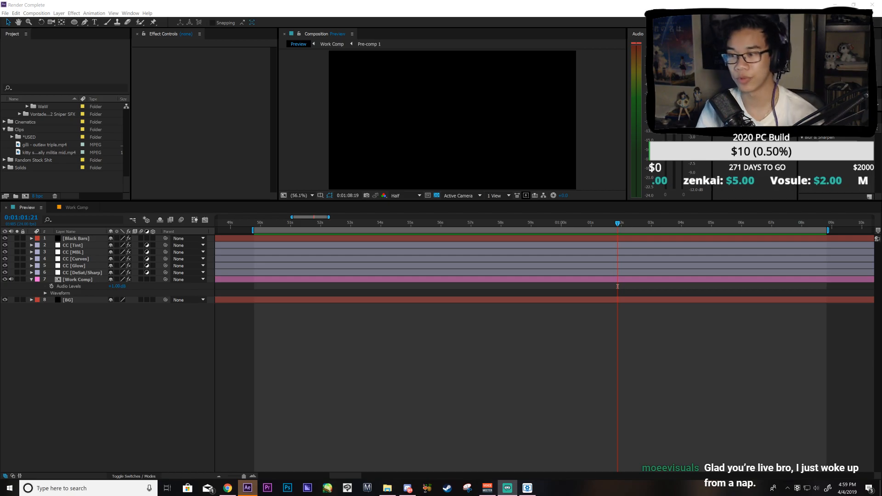
click(605, 341)
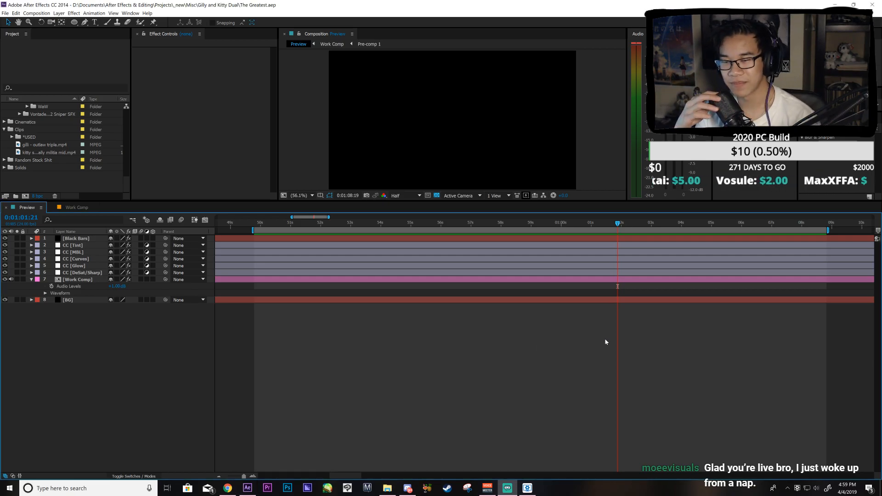
click(606, 341)
key(KP_0)
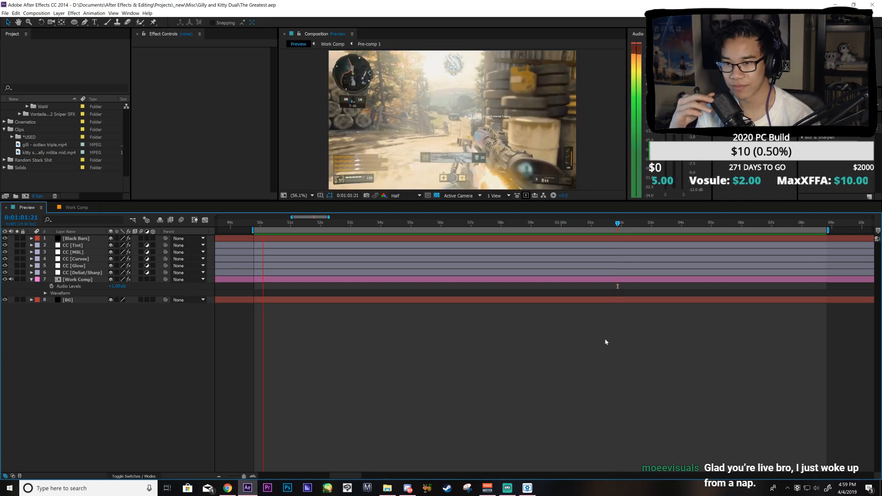
click(617, 286)
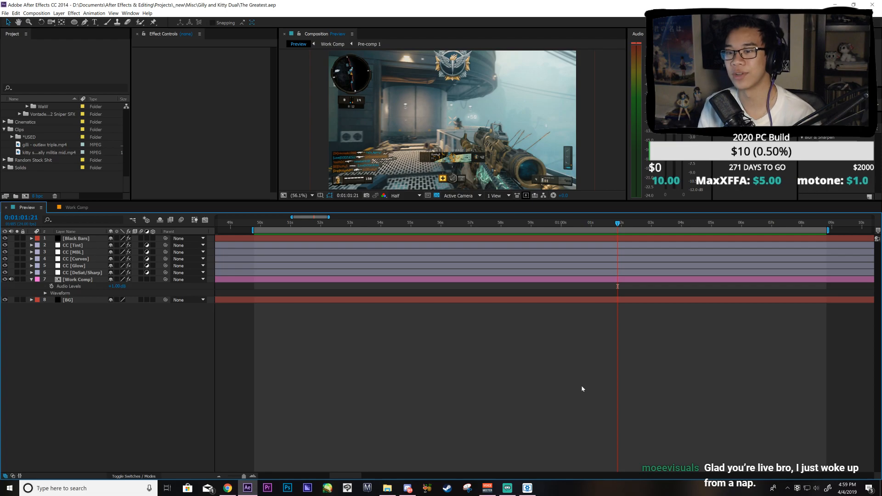
Step: Minimize the editing window to show the desktop
key(space)
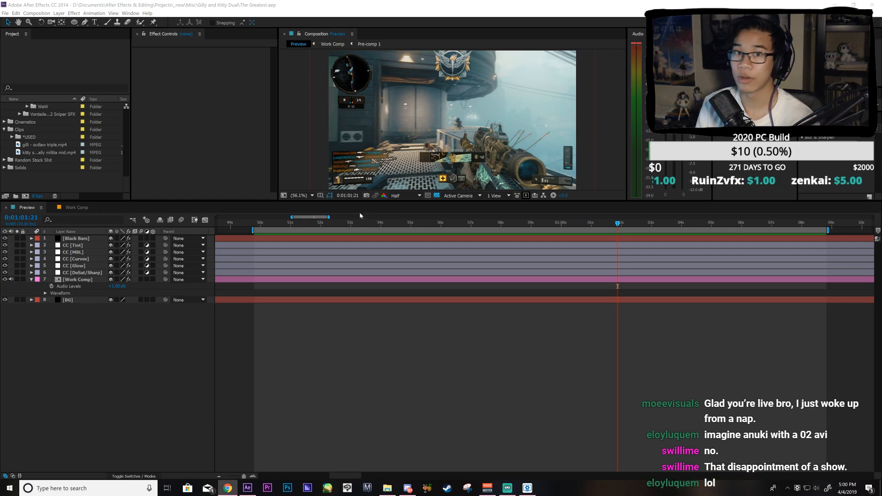
click(835, 4)
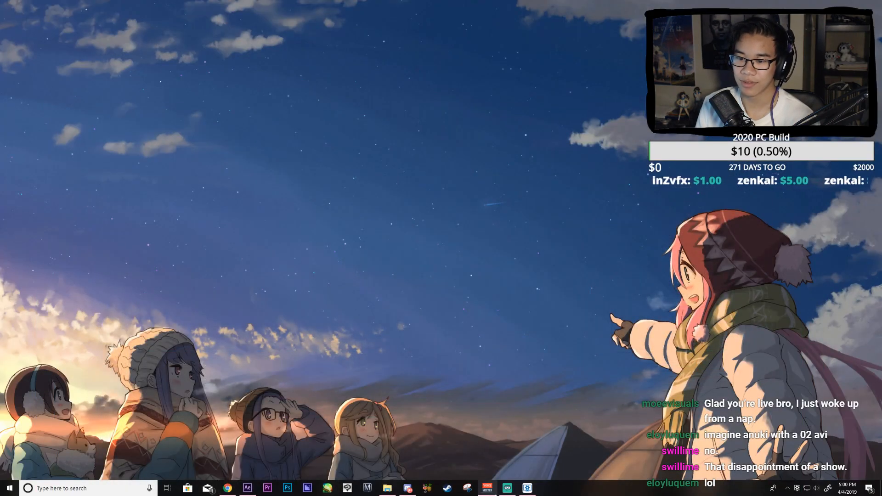